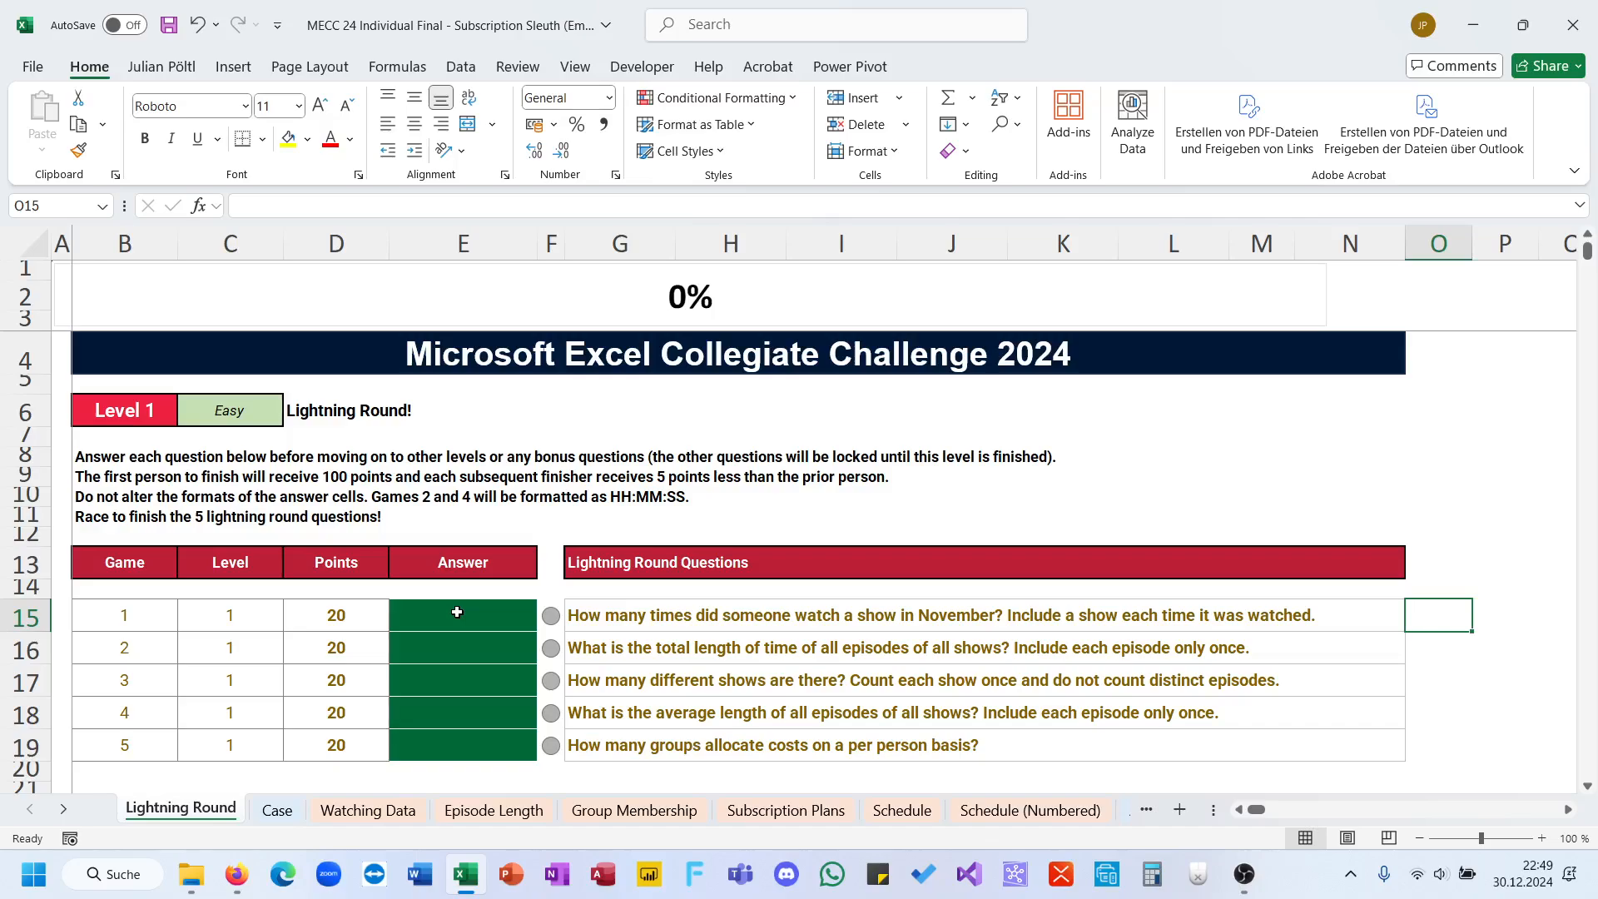
Step: Select the answer cell for game 1, E15
{"action": "left_click", "coordinate": [457, 612]}
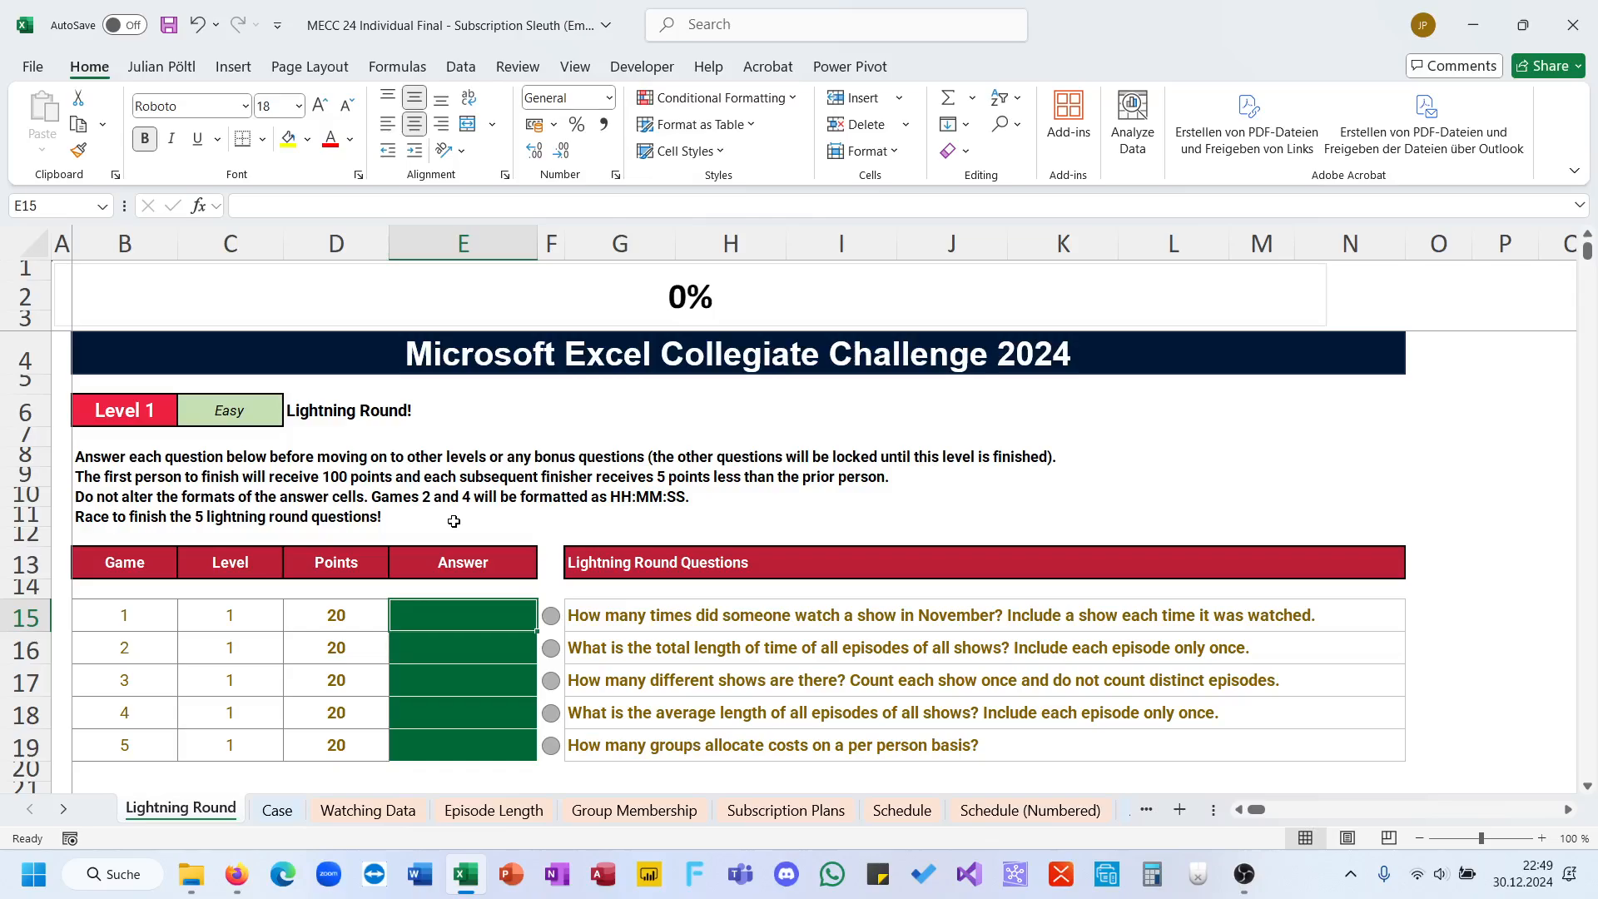
{"action": "type", "text": "=sum"}
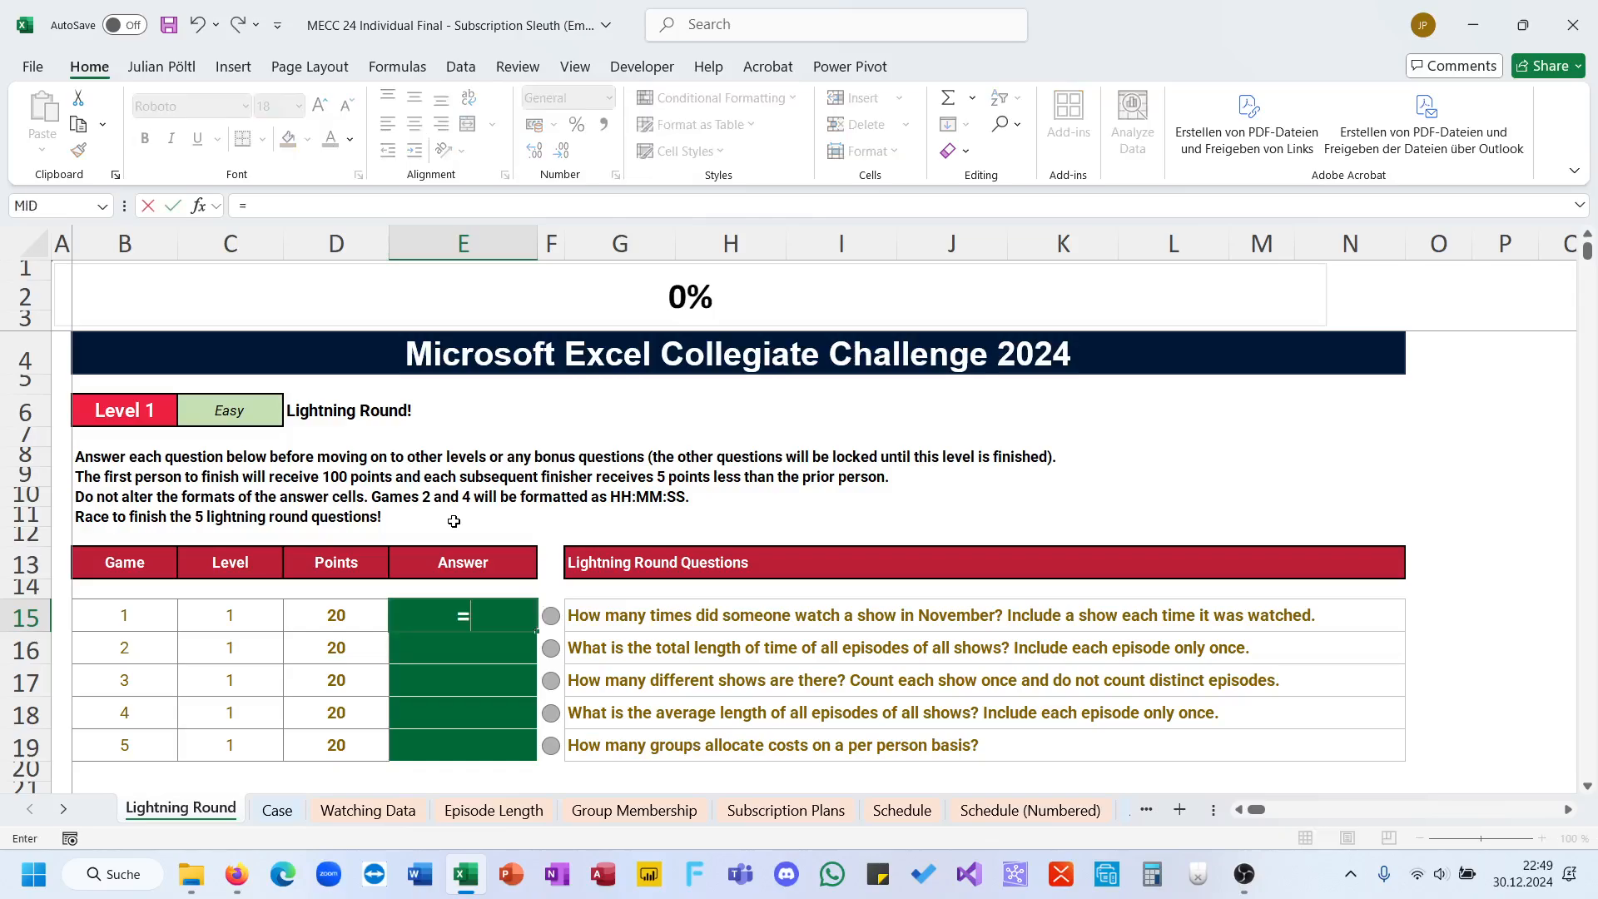
{"action": "key", "text": "BackSpace"}
{"action": "key", "text": "BackSpace"}
{"action": "key", "text": "BackSpace"}
{"action": "type", "text": "su"}
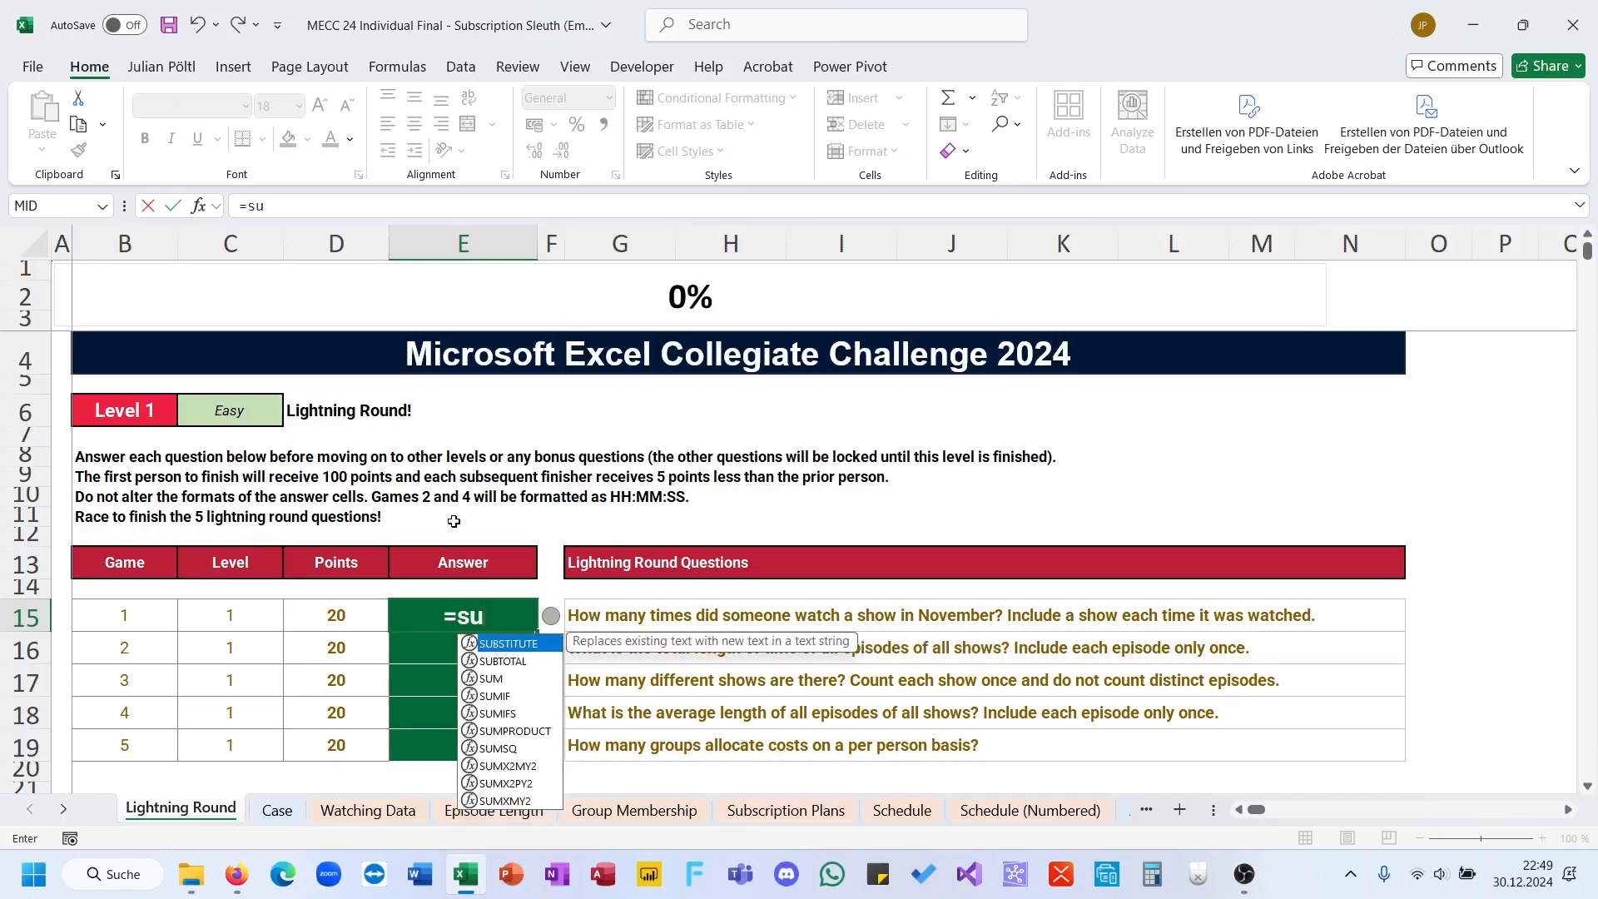
{"action": "key", "text": "Tab"}
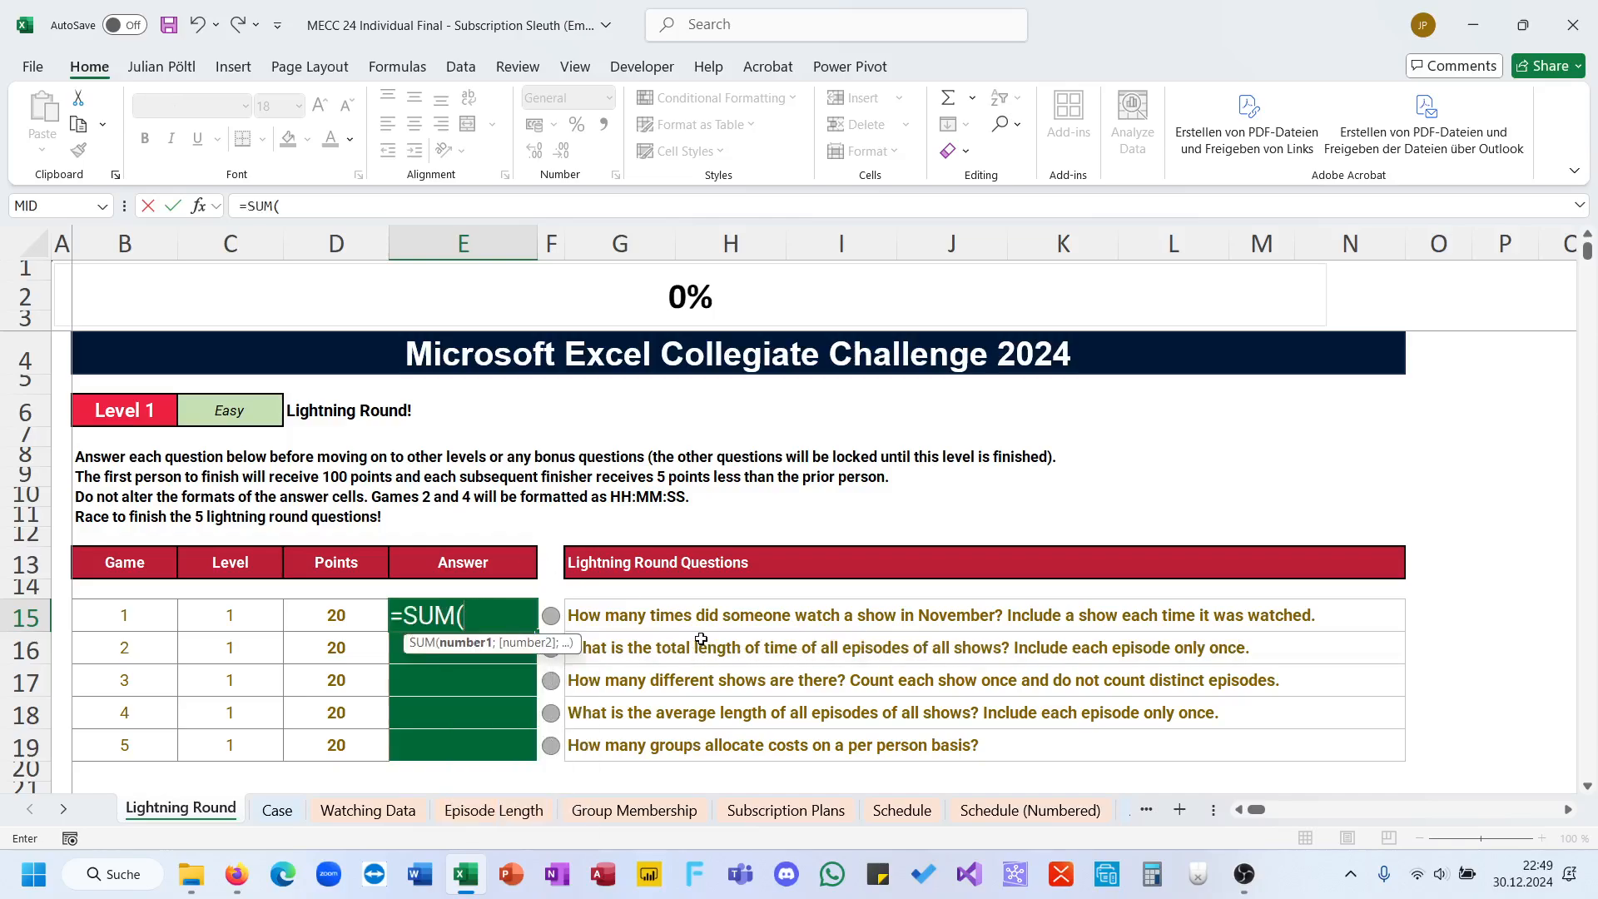
{"action": "key", "text": "Escape"}
Step: Answer game 1 in E15 with a ROWS formula over the Show column of the Watching Data sheet, from B5 to the last entry
{"action": "type", "text": "=ro"}
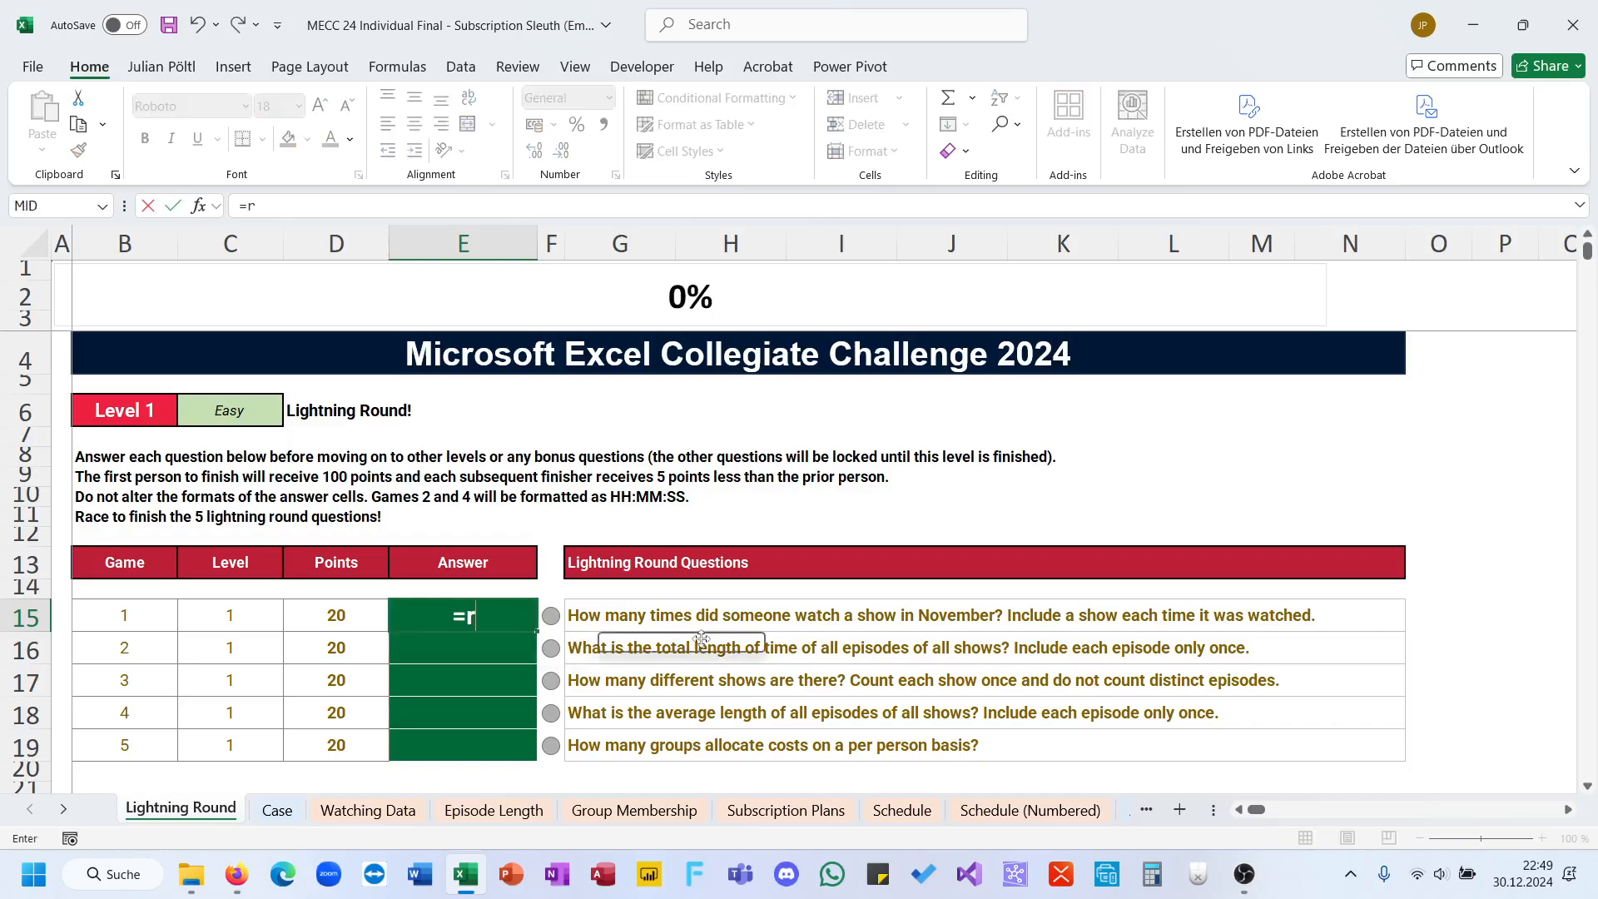
{"action": "key", "text": "Down"}
{"action": "key", "text": "Down"}
{"action": "key", "text": "Down"}
{"action": "key", "text": "Down"}
{"action": "key", "text": "Down"}
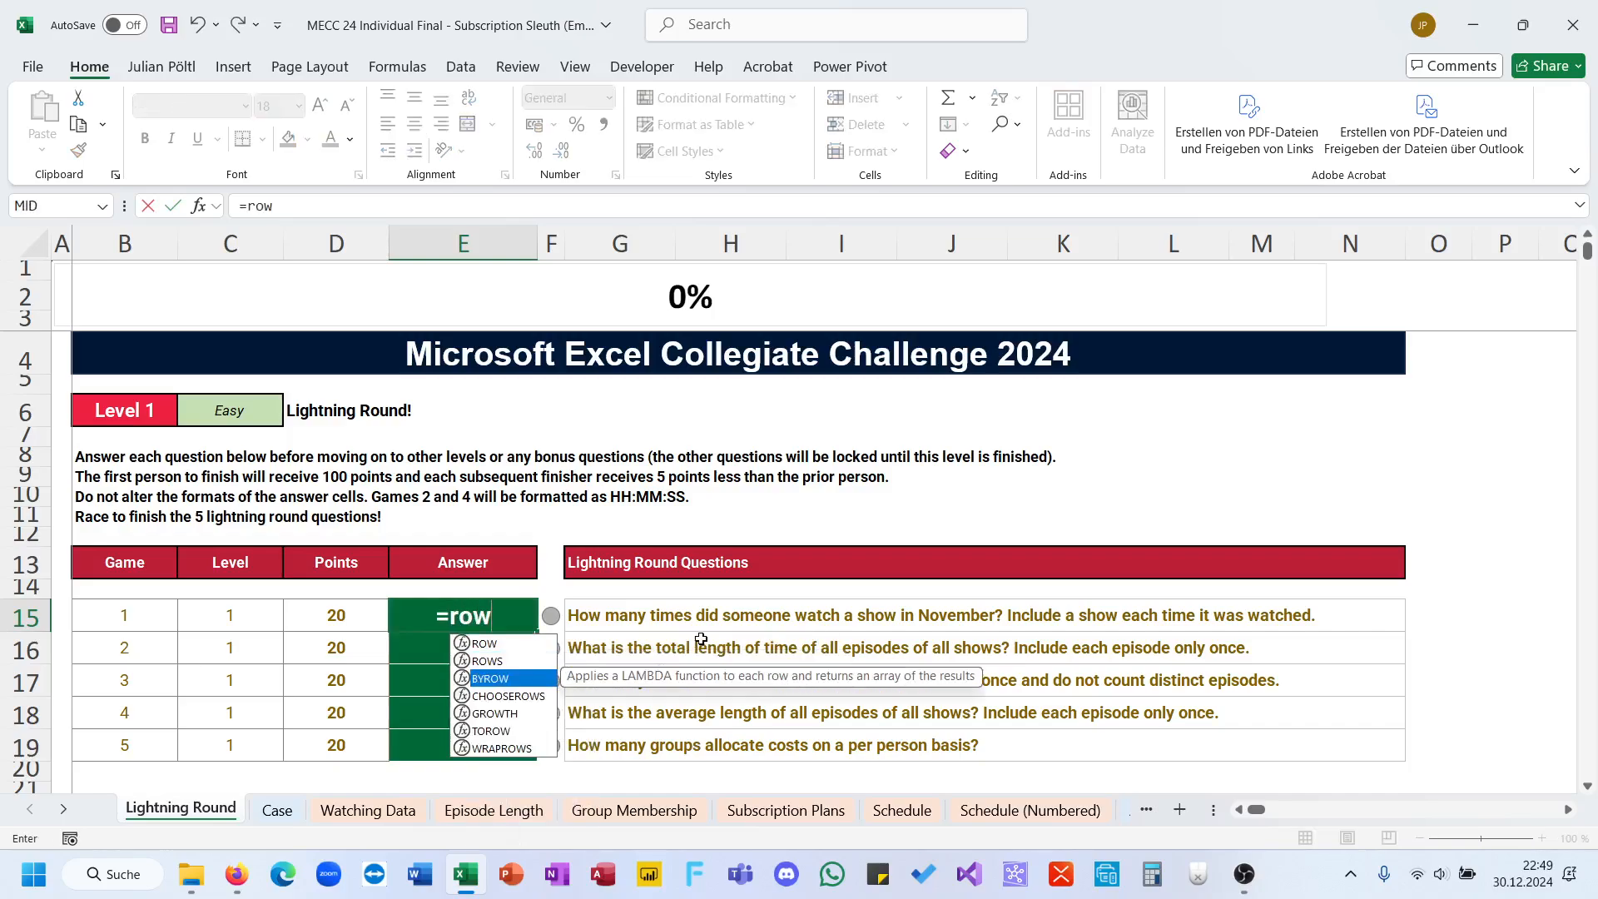
{"action": "key", "text": "Tab"}
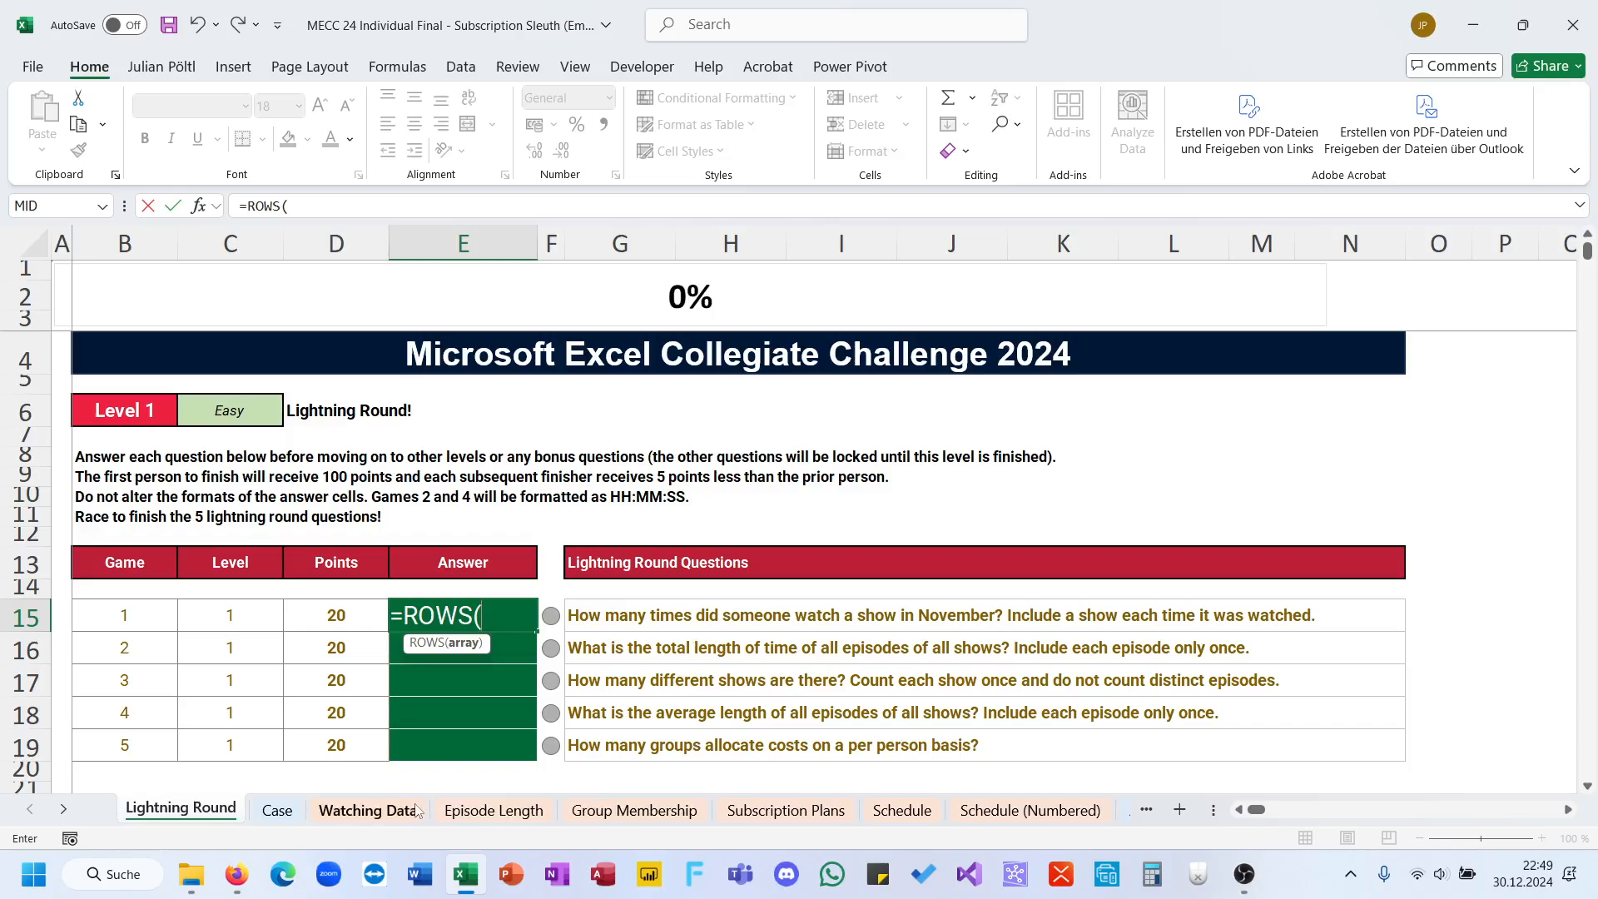
{"action": "left_click", "coordinate": [494, 809]}
{"action": "left_click", "coordinate": [368, 809]}
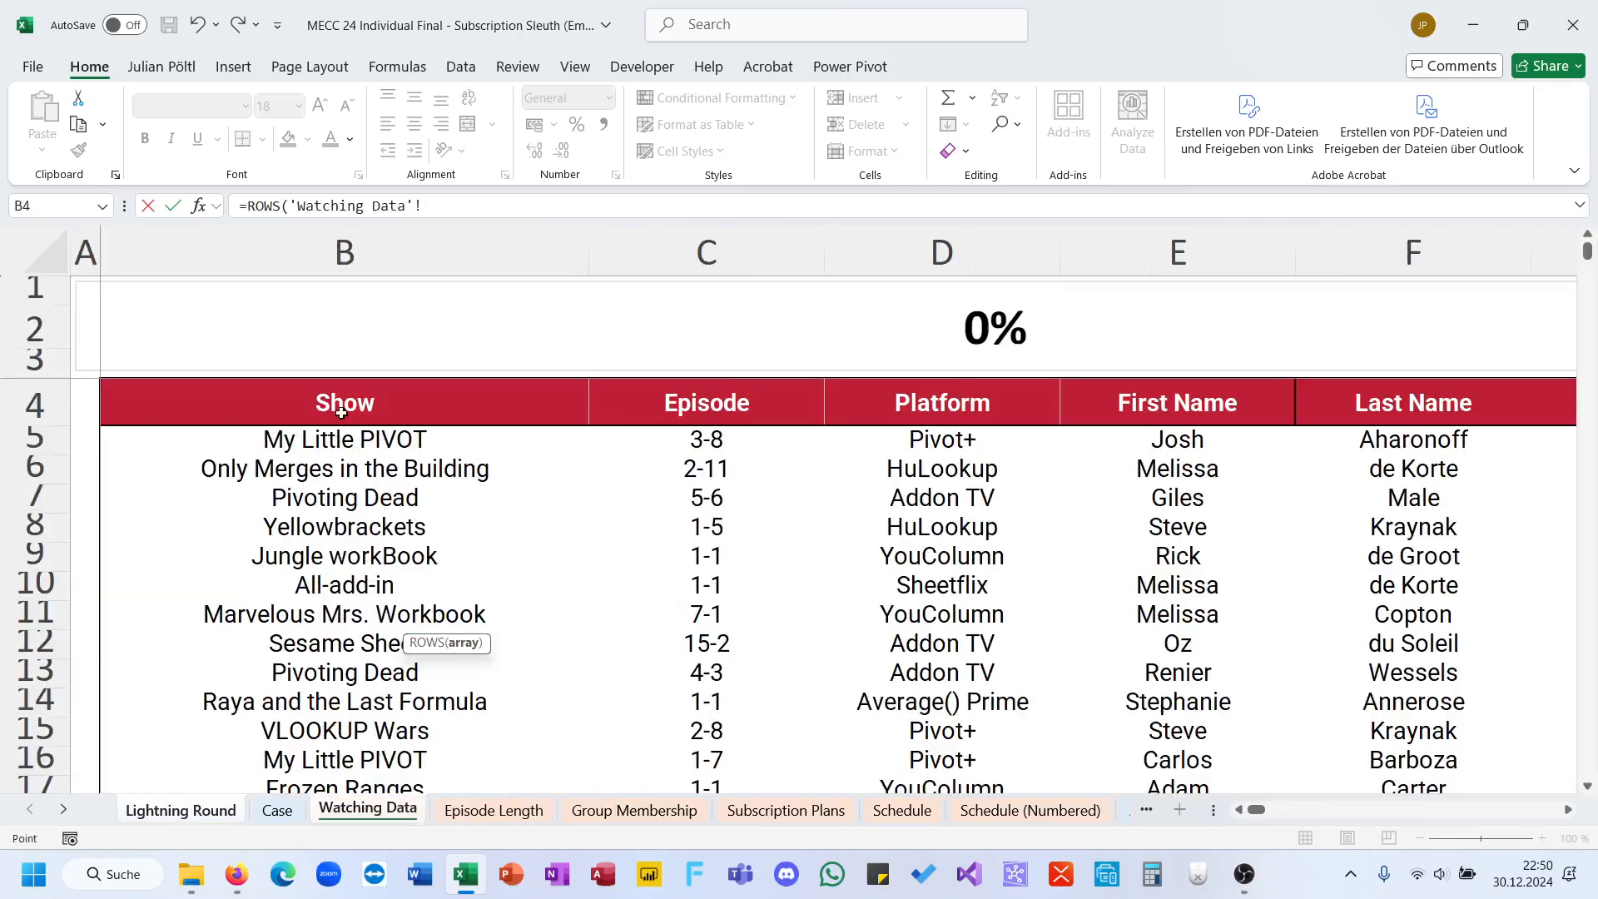
{"action": "left_click", "coordinate": [331, 446]}
{"action": "key", "text": "ctrl+shift+Down"}
{"action": "key", "text": "Return"}
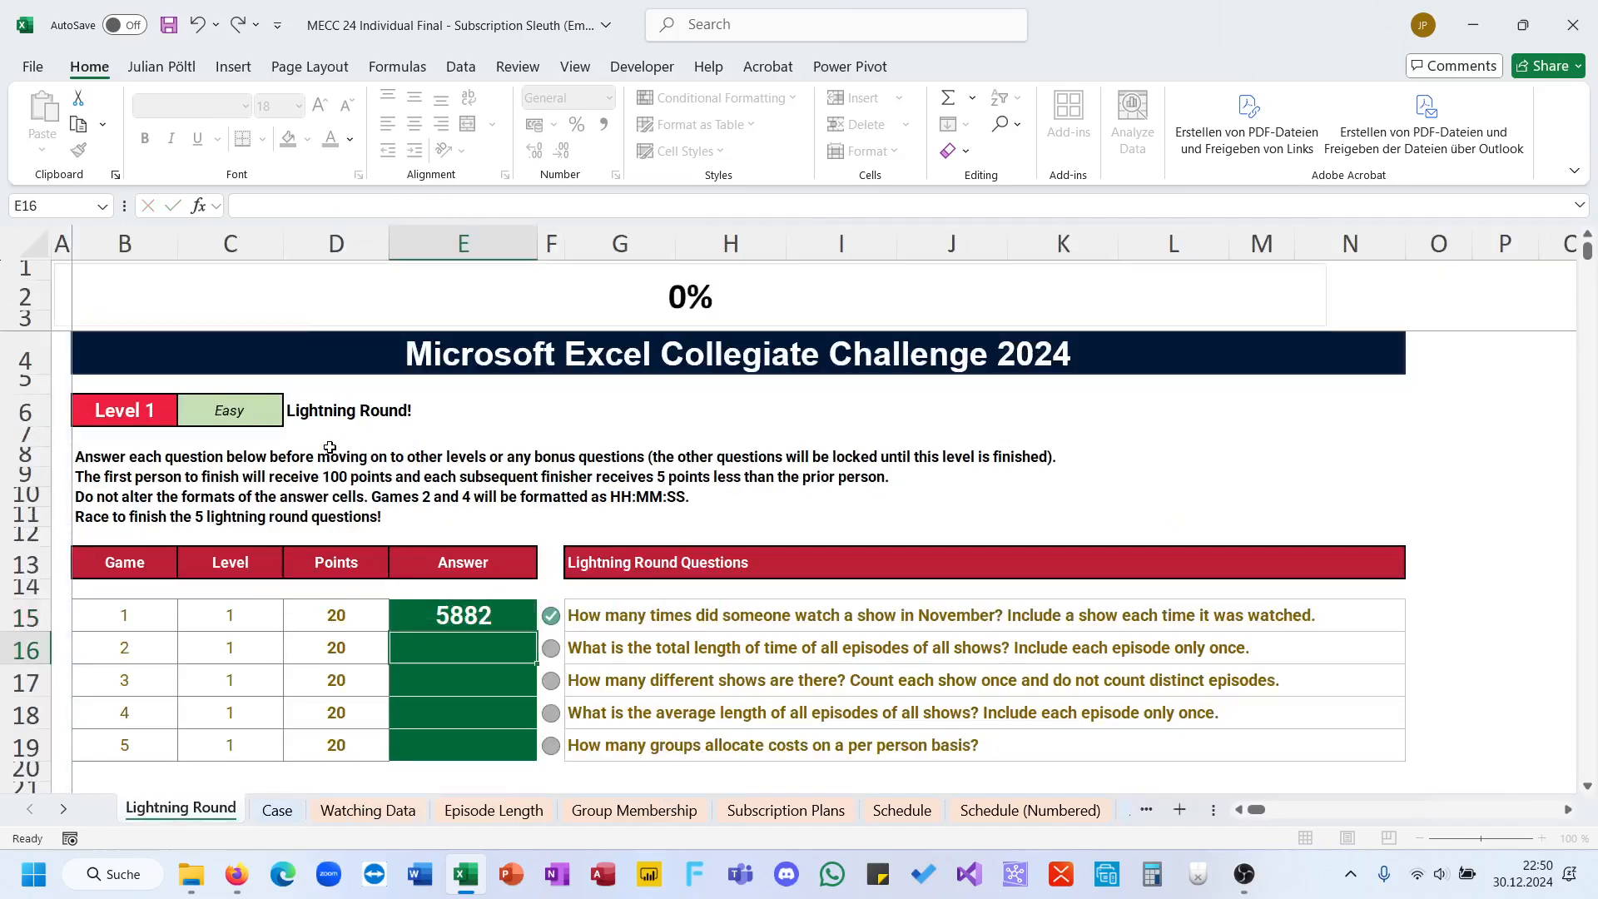
Step: Answer game 2 in E16 by summing all episode lengths with =SUM('Episode Length'!D5:D2309)
{"action": "type", "text": "0"}
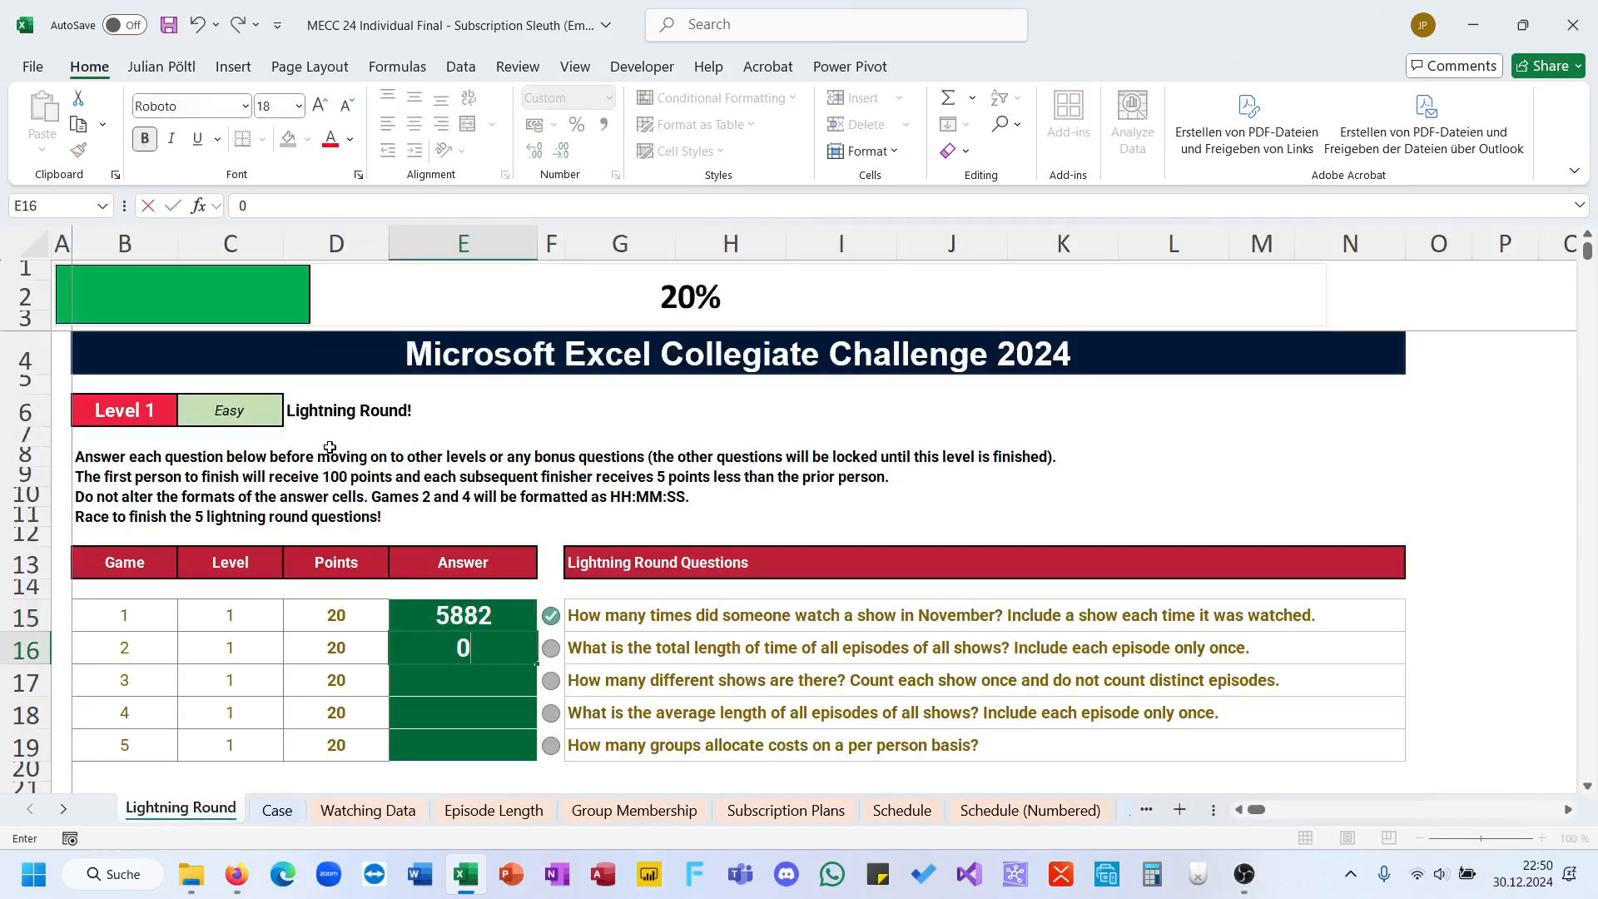
{"action": "key", "text": "BackSpace"}
{"action": "type", "text": "=sum"}
{"action": "key", "text": "Tab"}
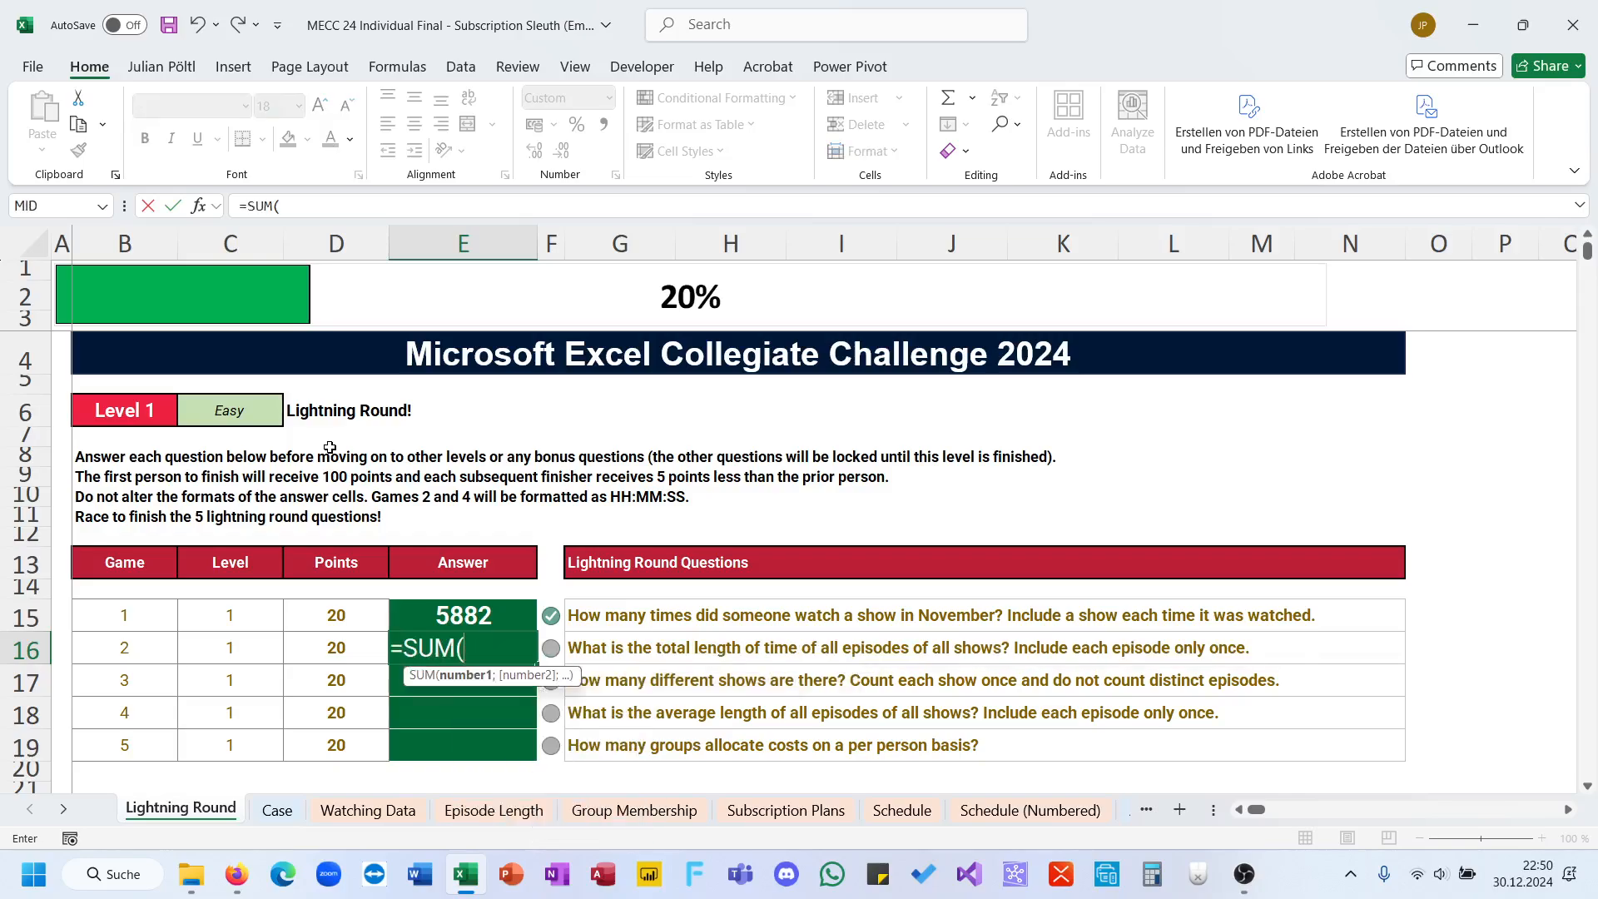
{"action": "left_click", "coordinate": [537, 812]}
{"action": "left_click", "coordinate": [874, 441]}
{"action": "key", "text": "ctrl+shift+Down"}
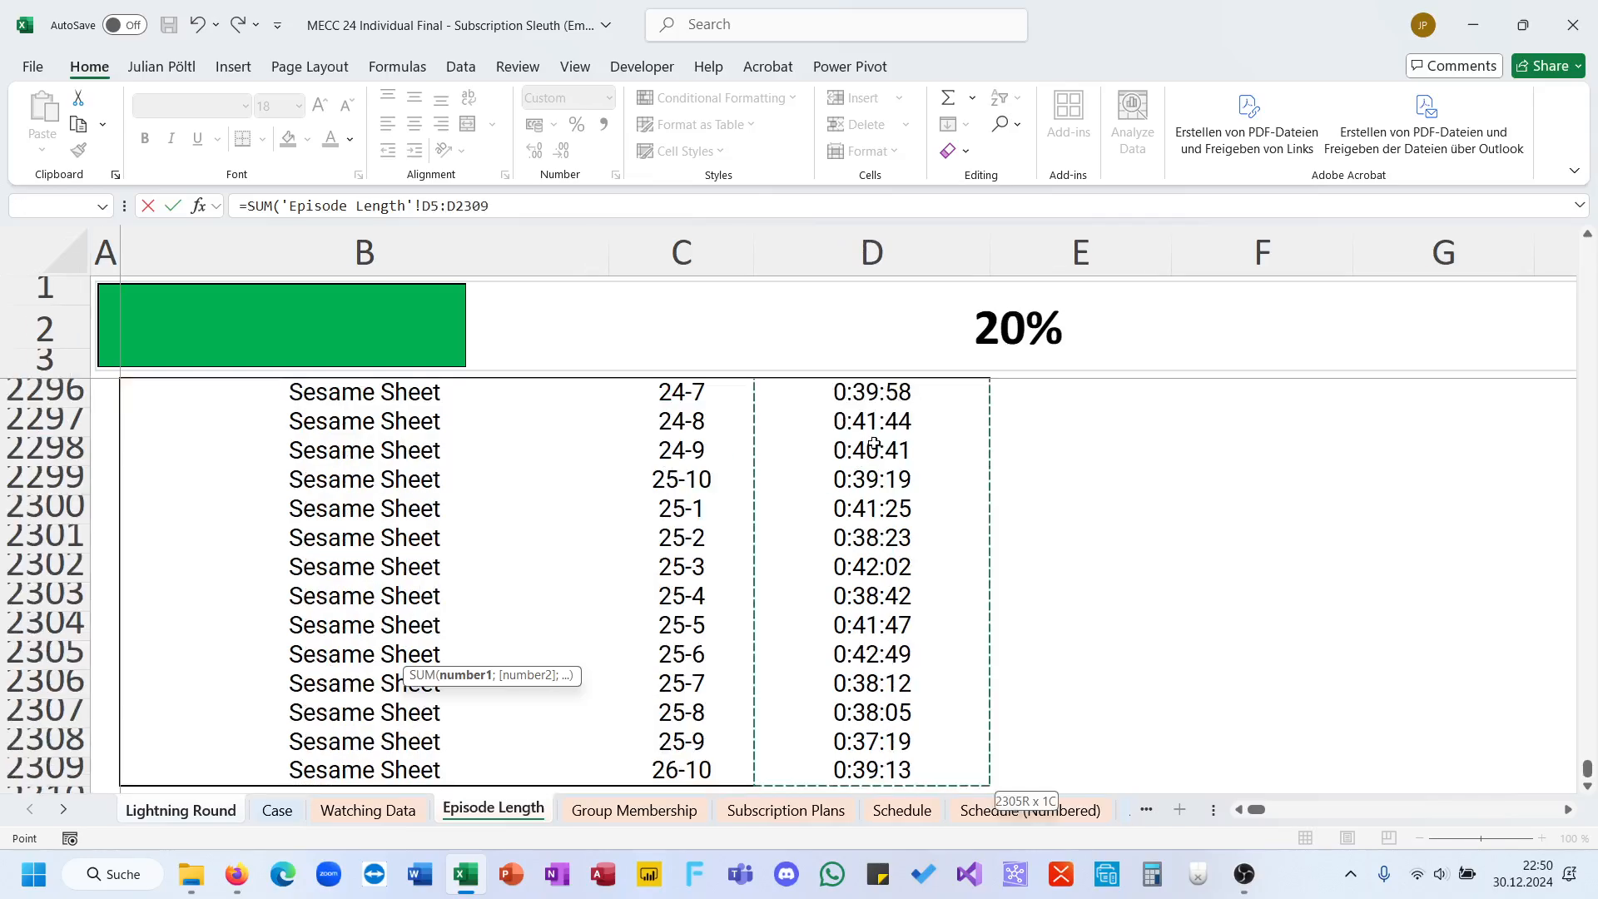
{"action": "key", "text": "Return"}
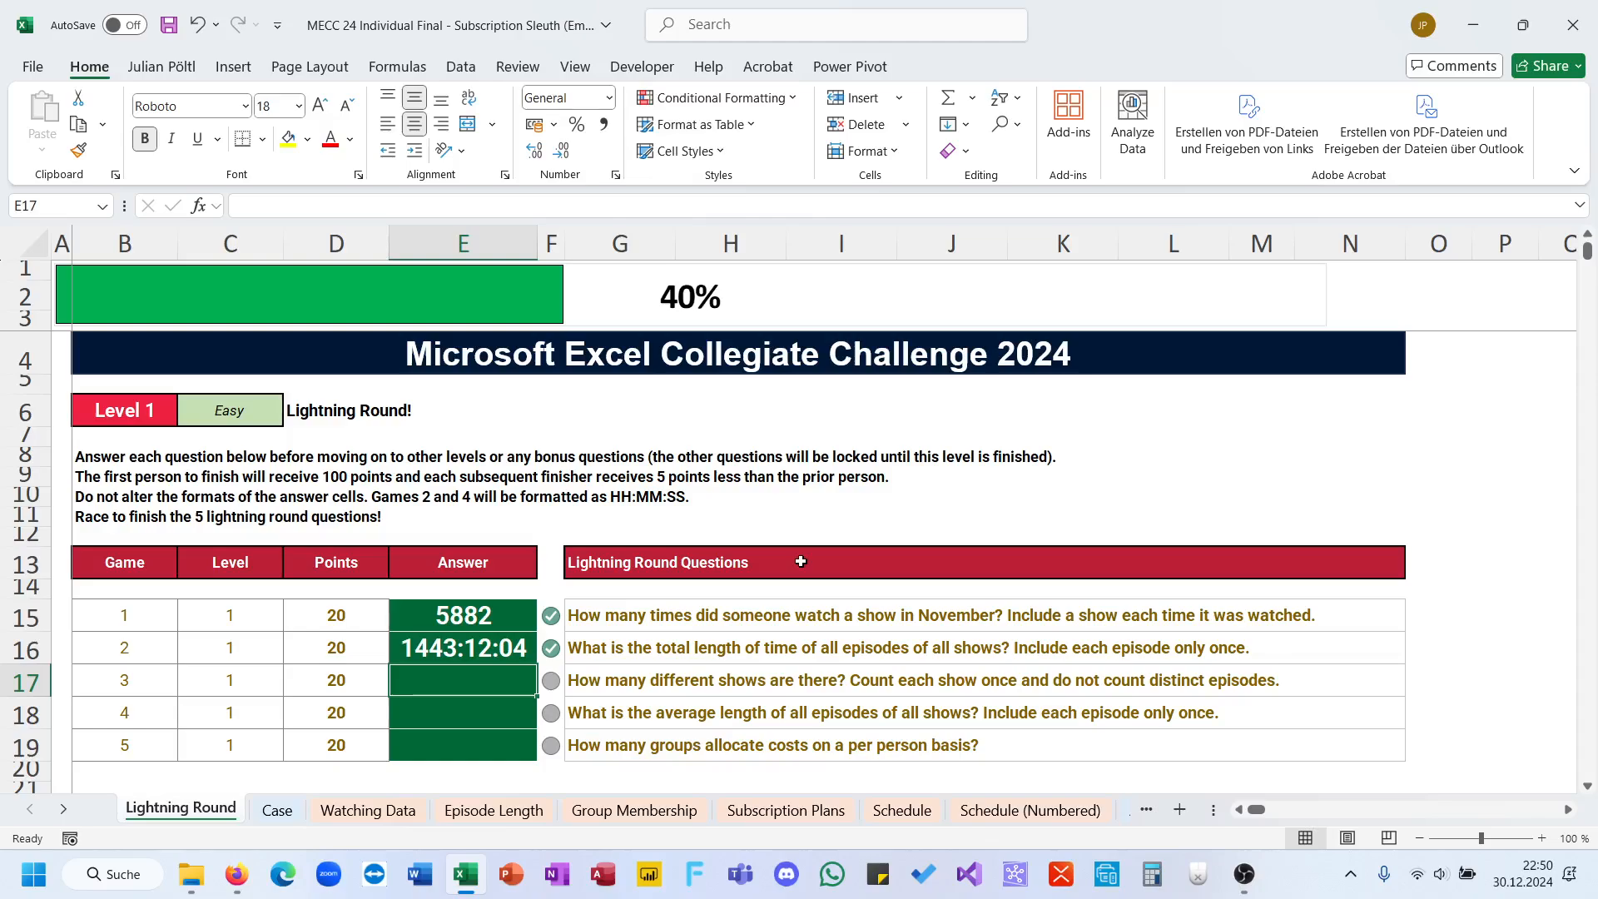
Step: Begin the game 3 answer in E17 as a ROWS formula with UNIQUE nested inside
{"action": "type", "text": "0"}
{"action": "key", "text": "BackSpace"}
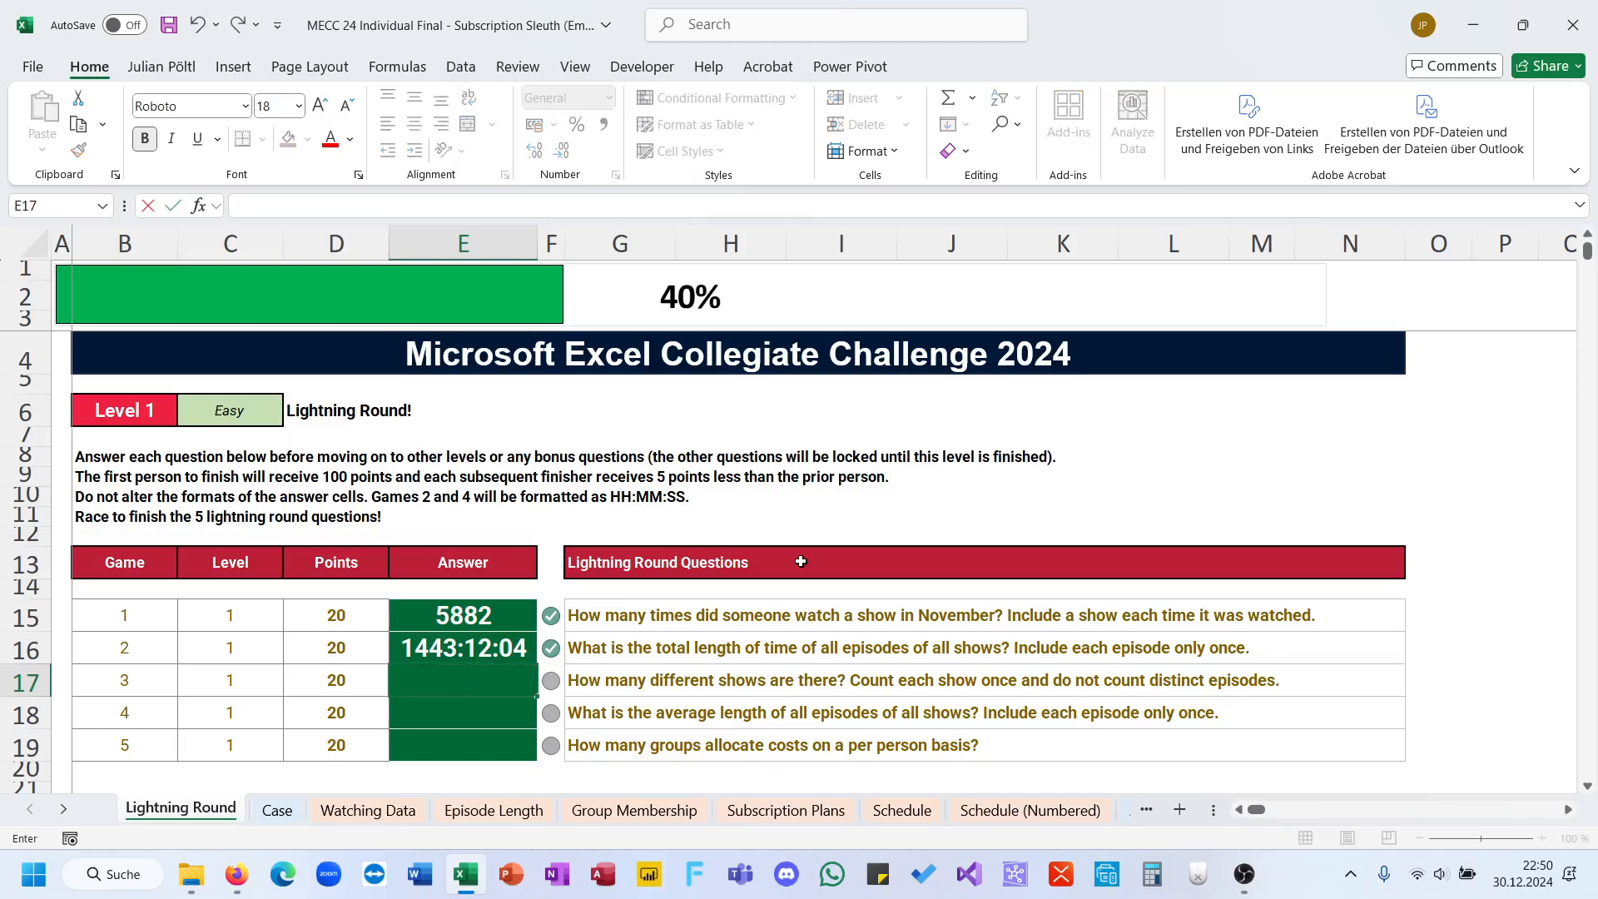
{"action": "type", "text": "=row"}
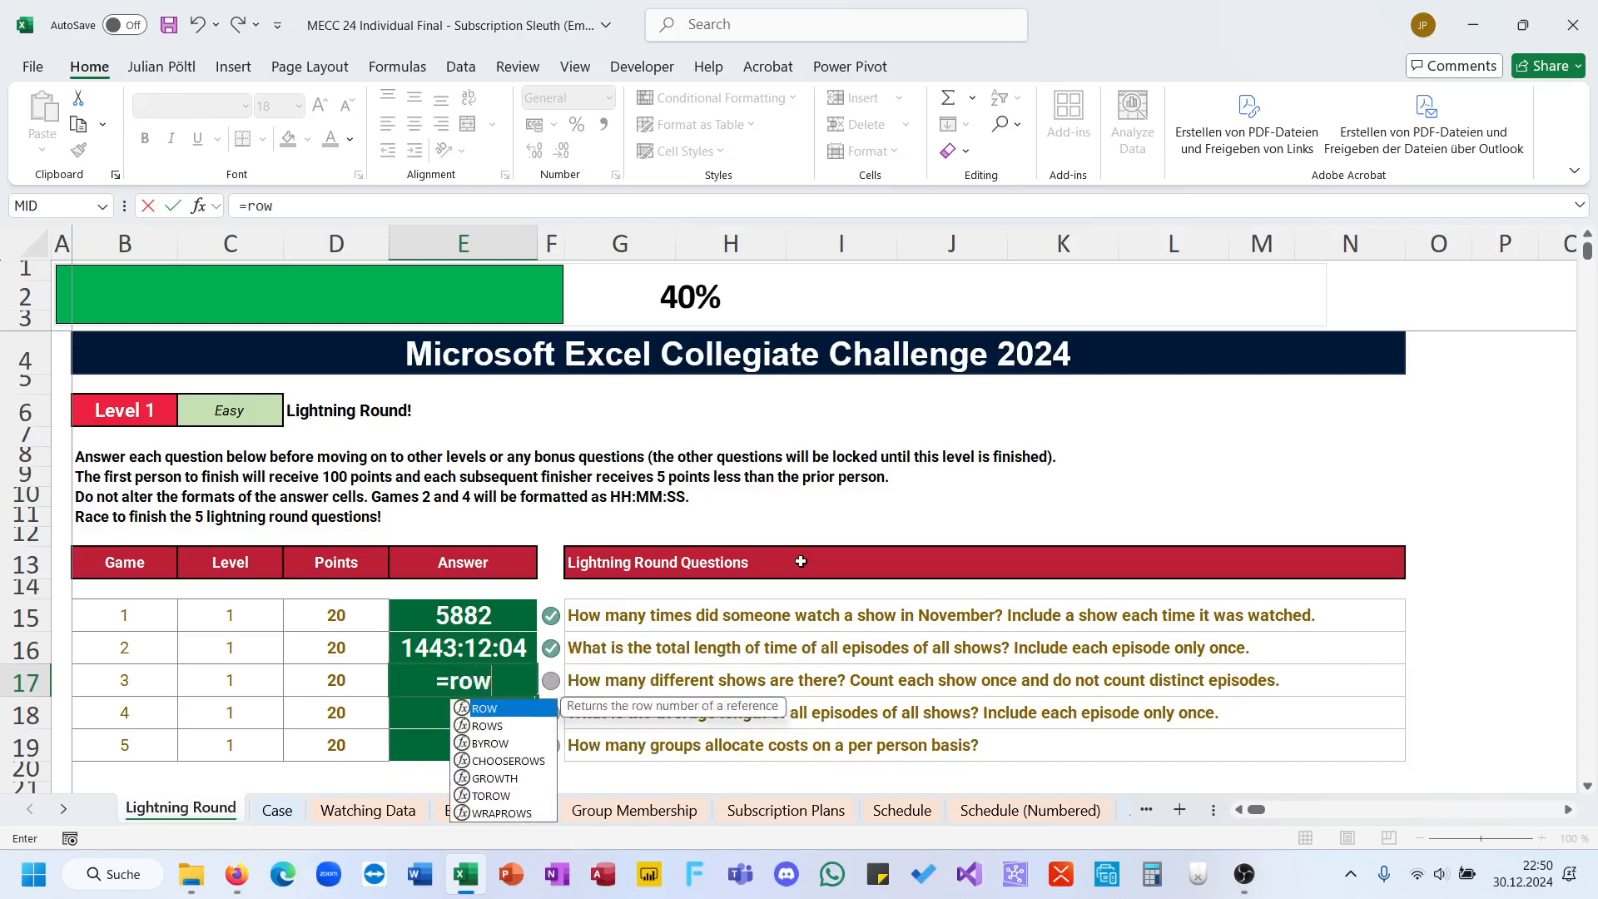
{"action": "key", "text": "Down"}
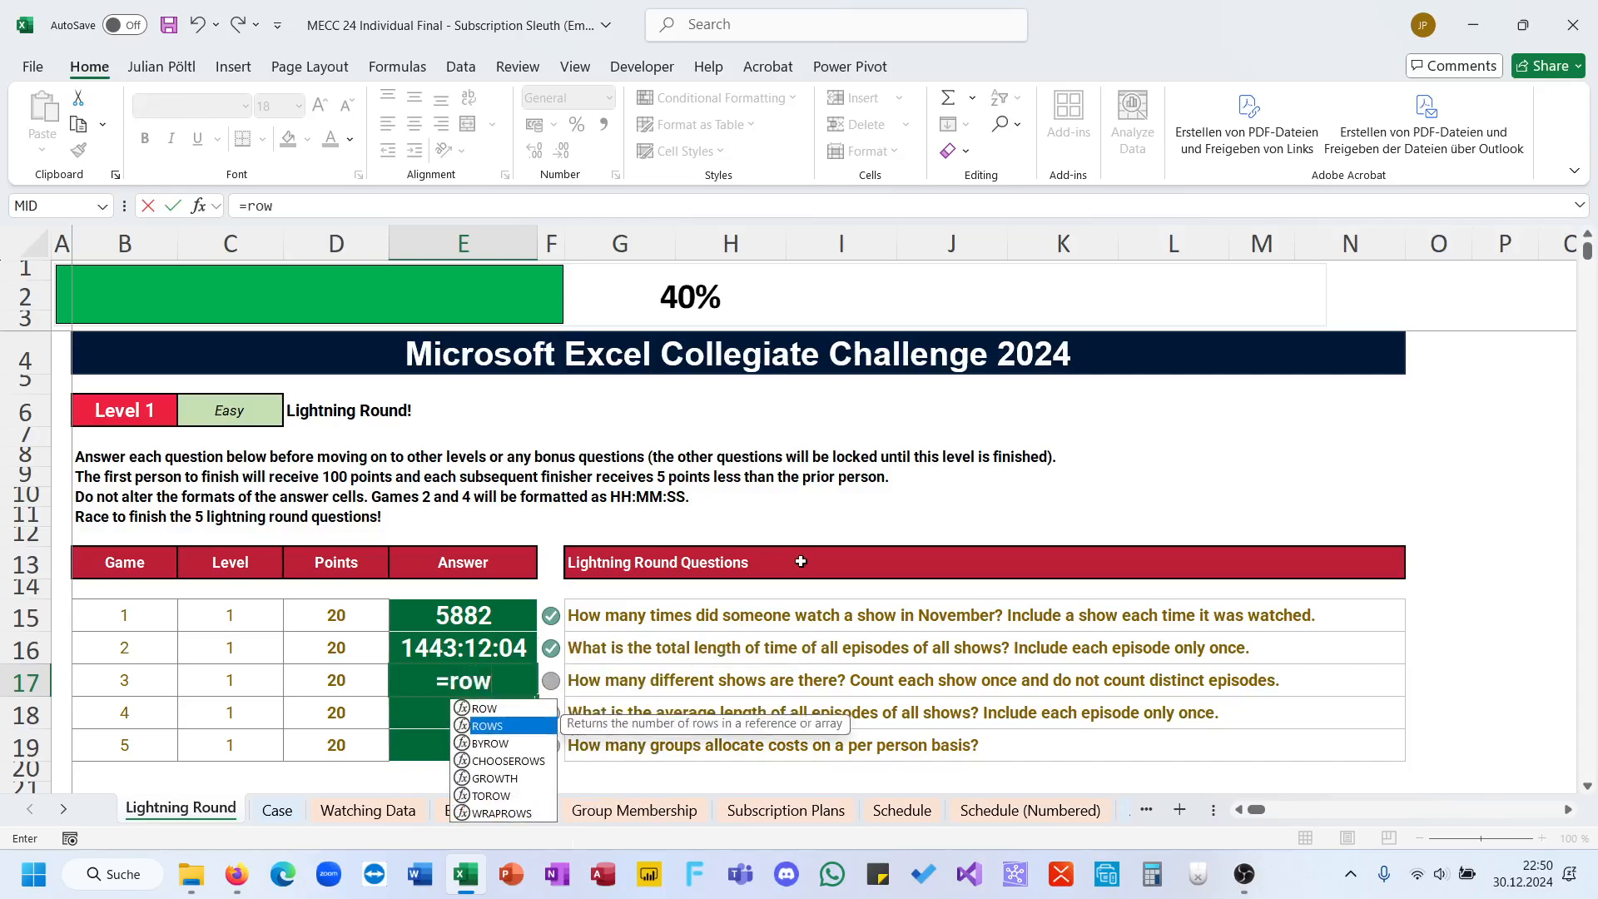
{"action": "type", "text": "s"}
{"action": "key", "text": "Tab"}
{"action": "type", "text": "un"}
{"action": "key", "text": "Down"}
{"action": "key", "text": "Down"}
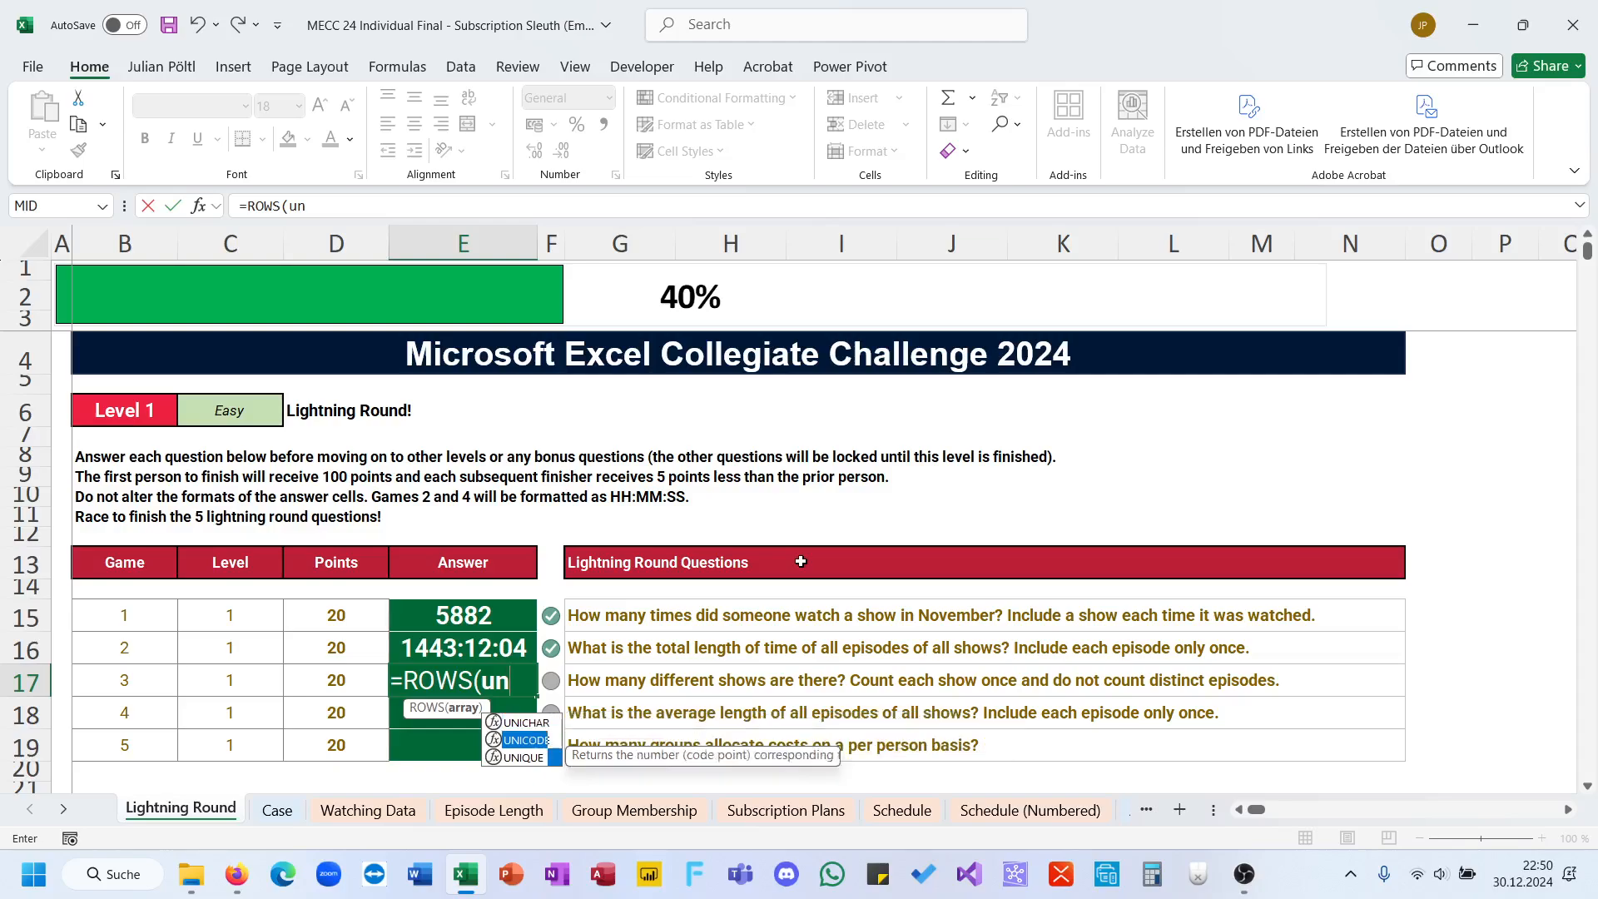
{"action": "key", "text": "Tab"}
Step: Complete the E17 formula with 'Episode Length'!B5:B2309, the full show column, as the UNIQUE array
{"action": "left_click", "coordinate": [524, 820]}
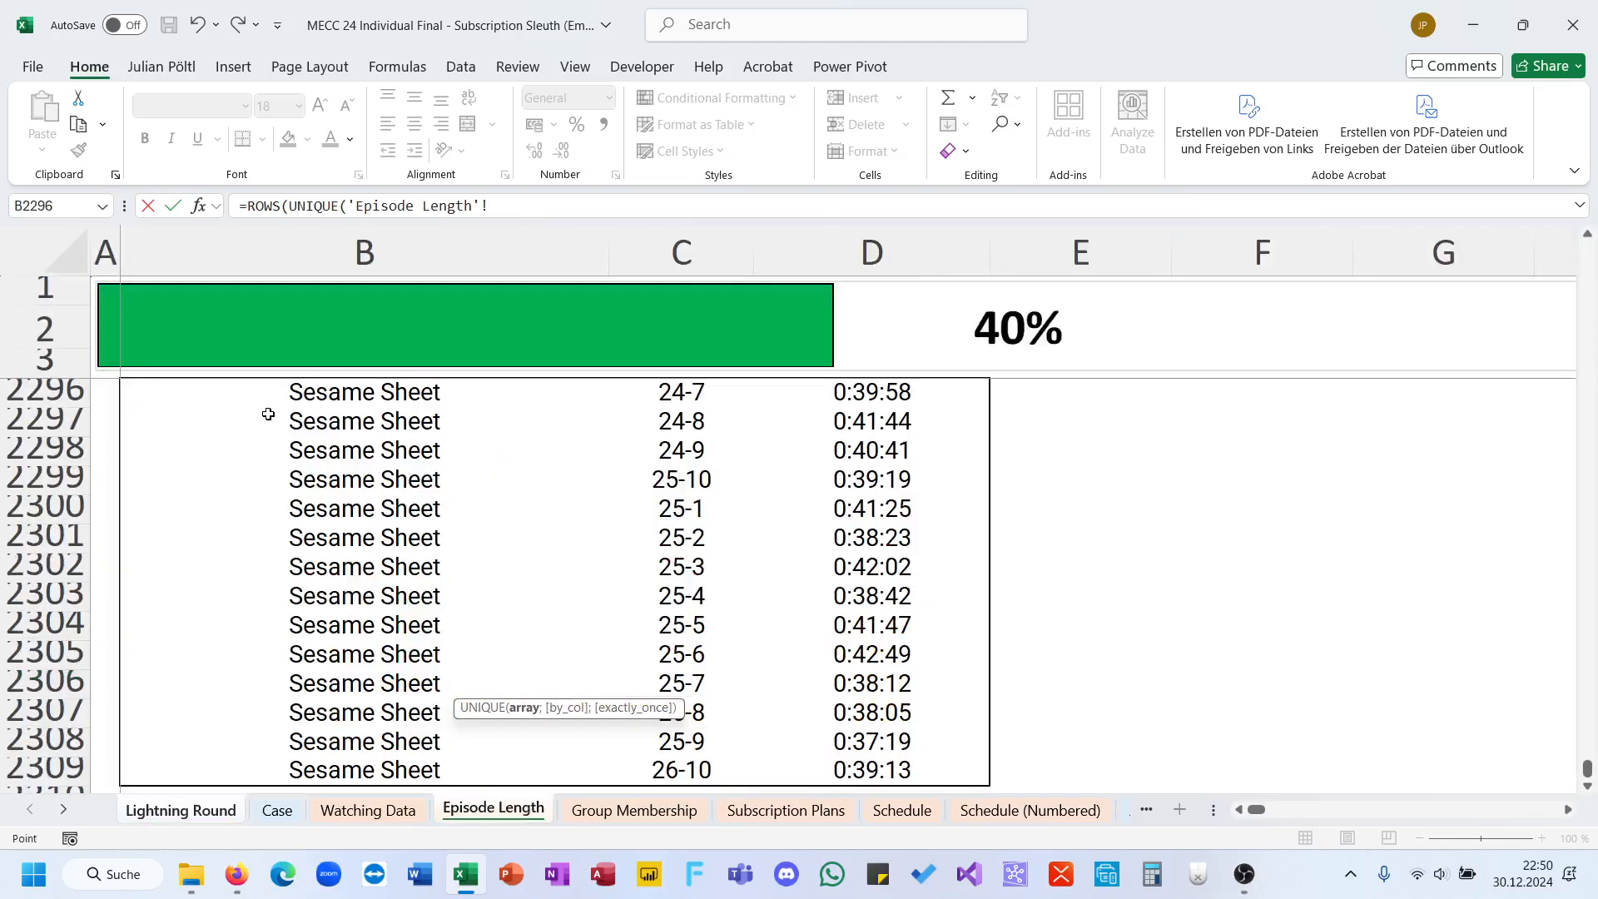
{"action": "left_click", "coordinate": [327, 461]}
{"action": "key", "text": "ctrl+Up"}
{"action": "key", "text": "Down"}
{"action": "key", "text": "ctrl+shift+Down"}
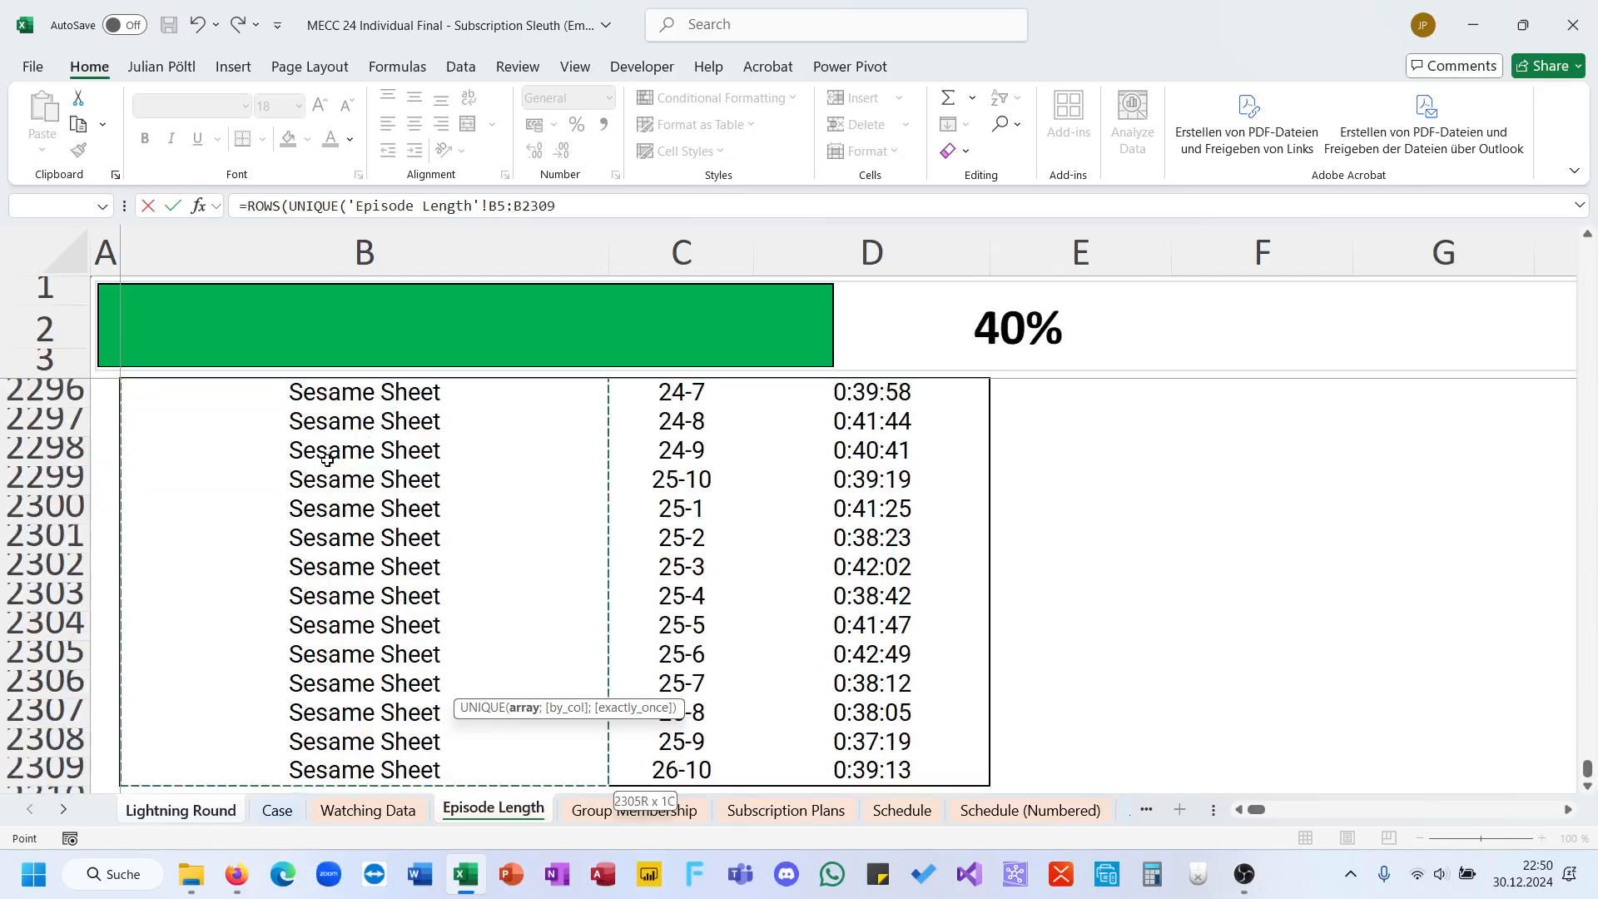
{"action": "key", "text": "Return"}
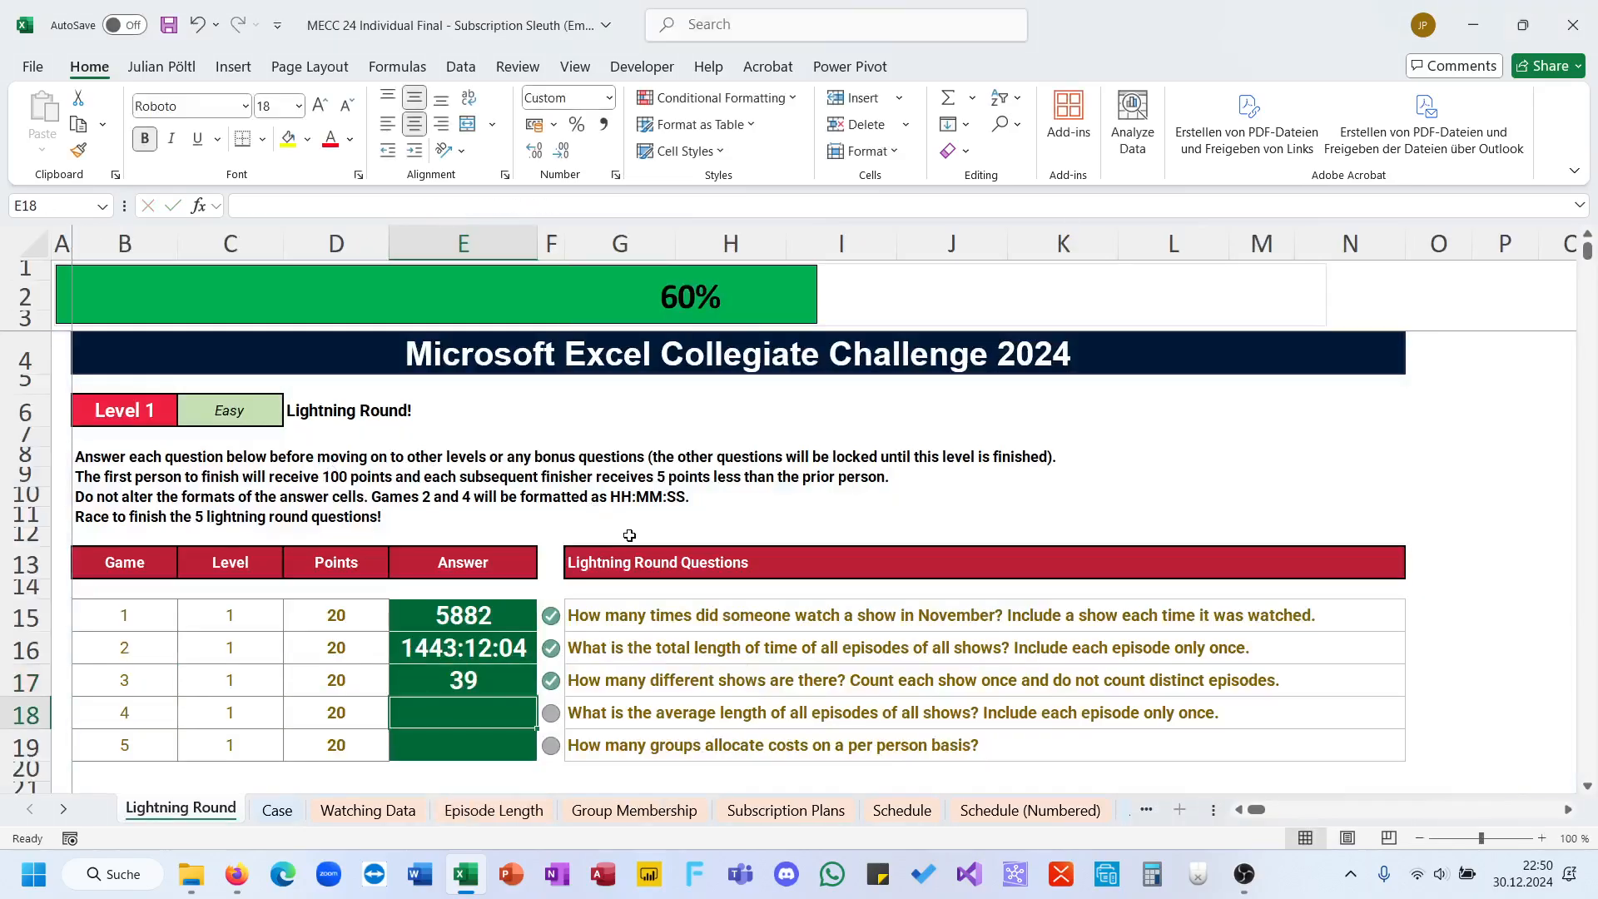
Step: Answer game 4 in E18 with an AVERAGE formula over the length column D of the Episode Length sheet
{"action": "scroll", "coordinate": [630, 536], "scroll_direction": "down", "scroll_amount": 2}
{"action": "type", "text": "=av"}
{"action": "key", "text": "Down"}
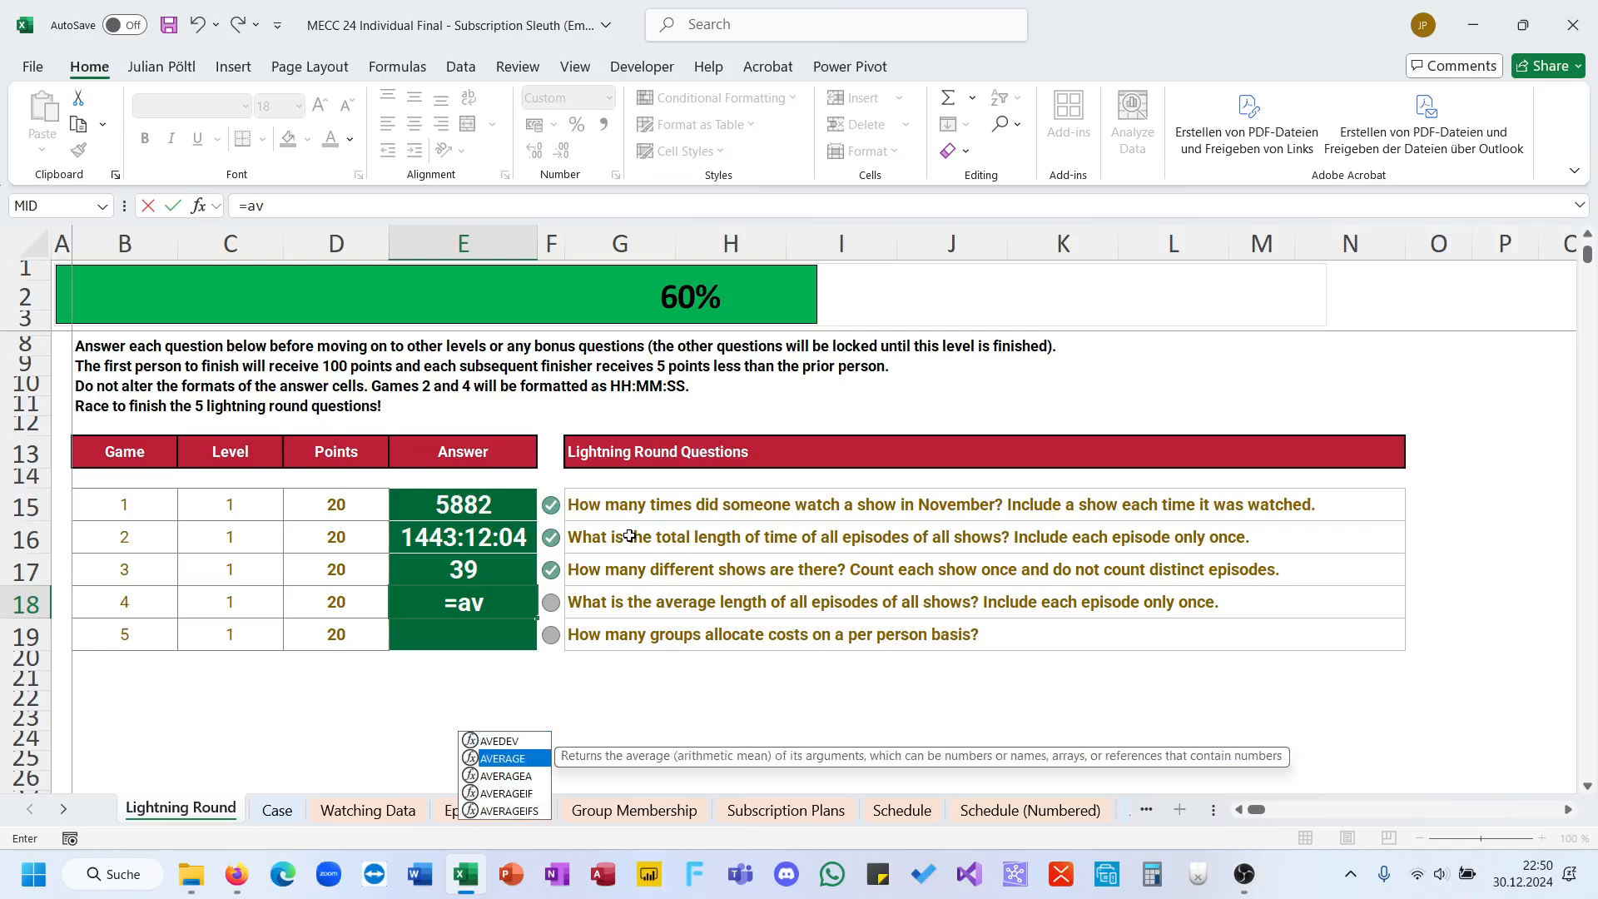
{"action": "key", "text": "Down"}
{"action": "key", "text": "Up"}
{"action": "key", "text": "Tab"}
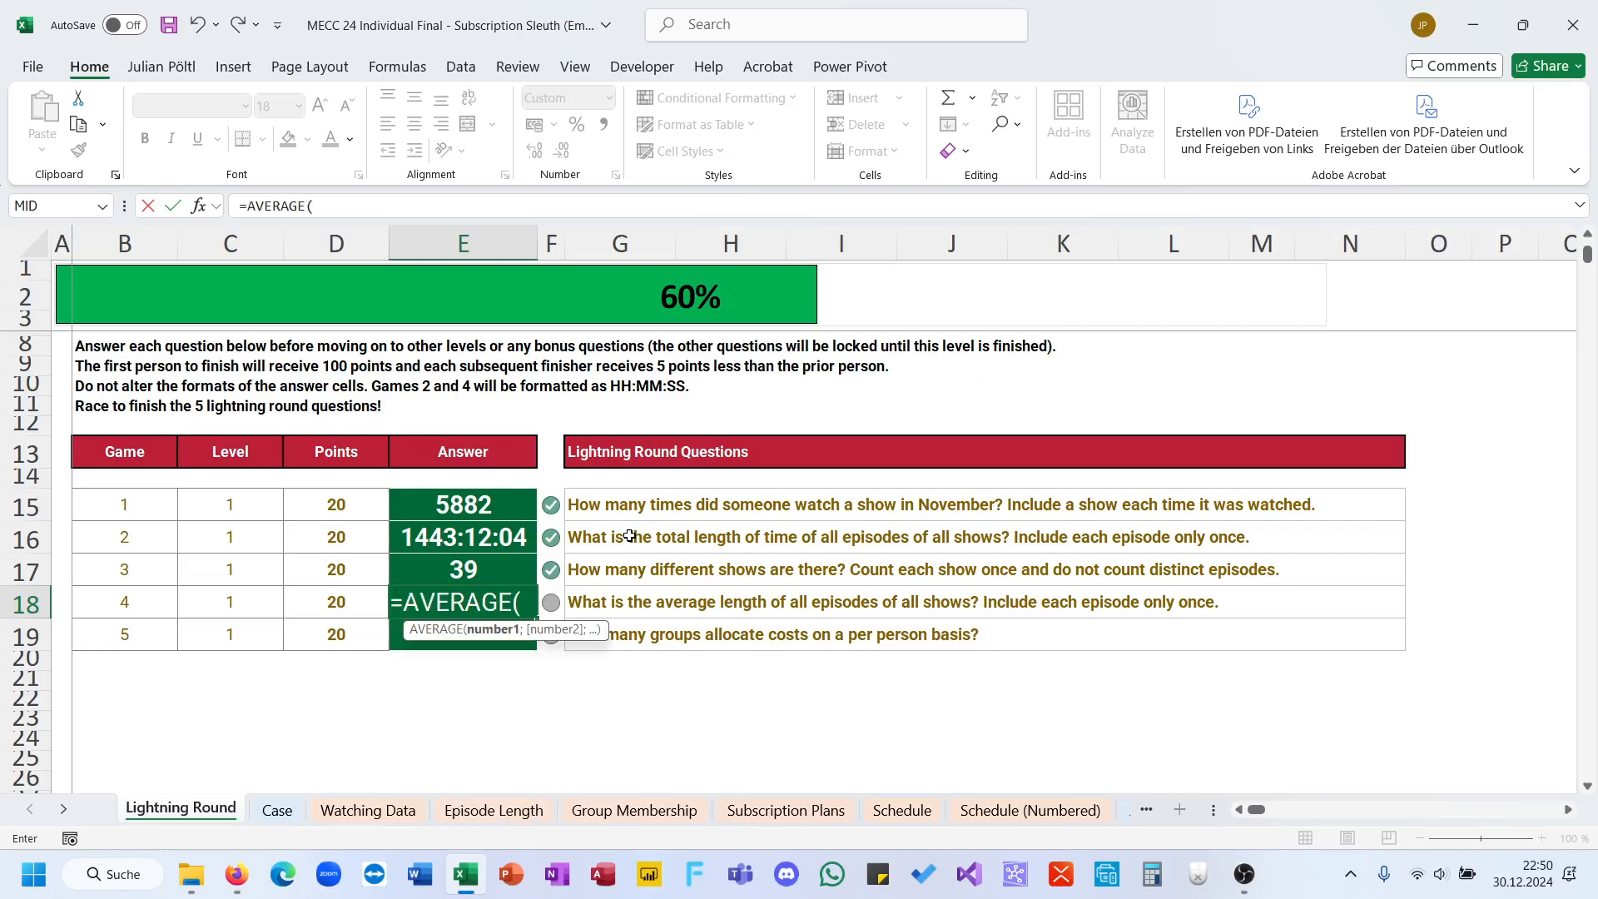
{"action": "left_click", "coordinate": [517, 806]}
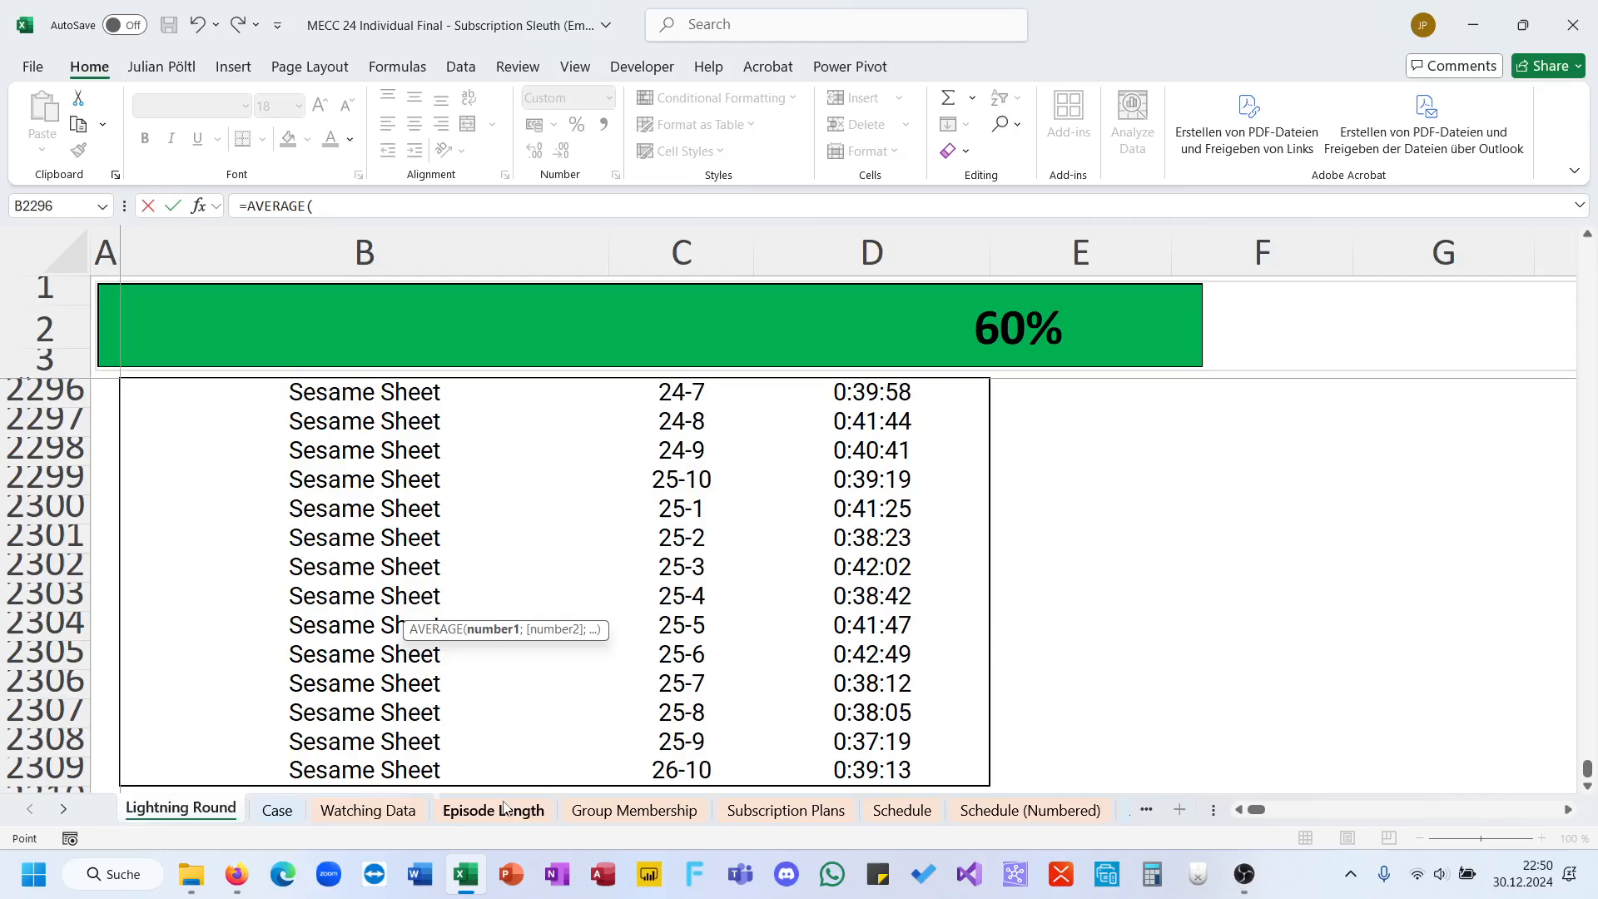
{"action": "left_click", "coordinate": [870, 506]}
{"action": "key", "text": "Down"}
{"action": "key", "text": "ctrl+Down"}
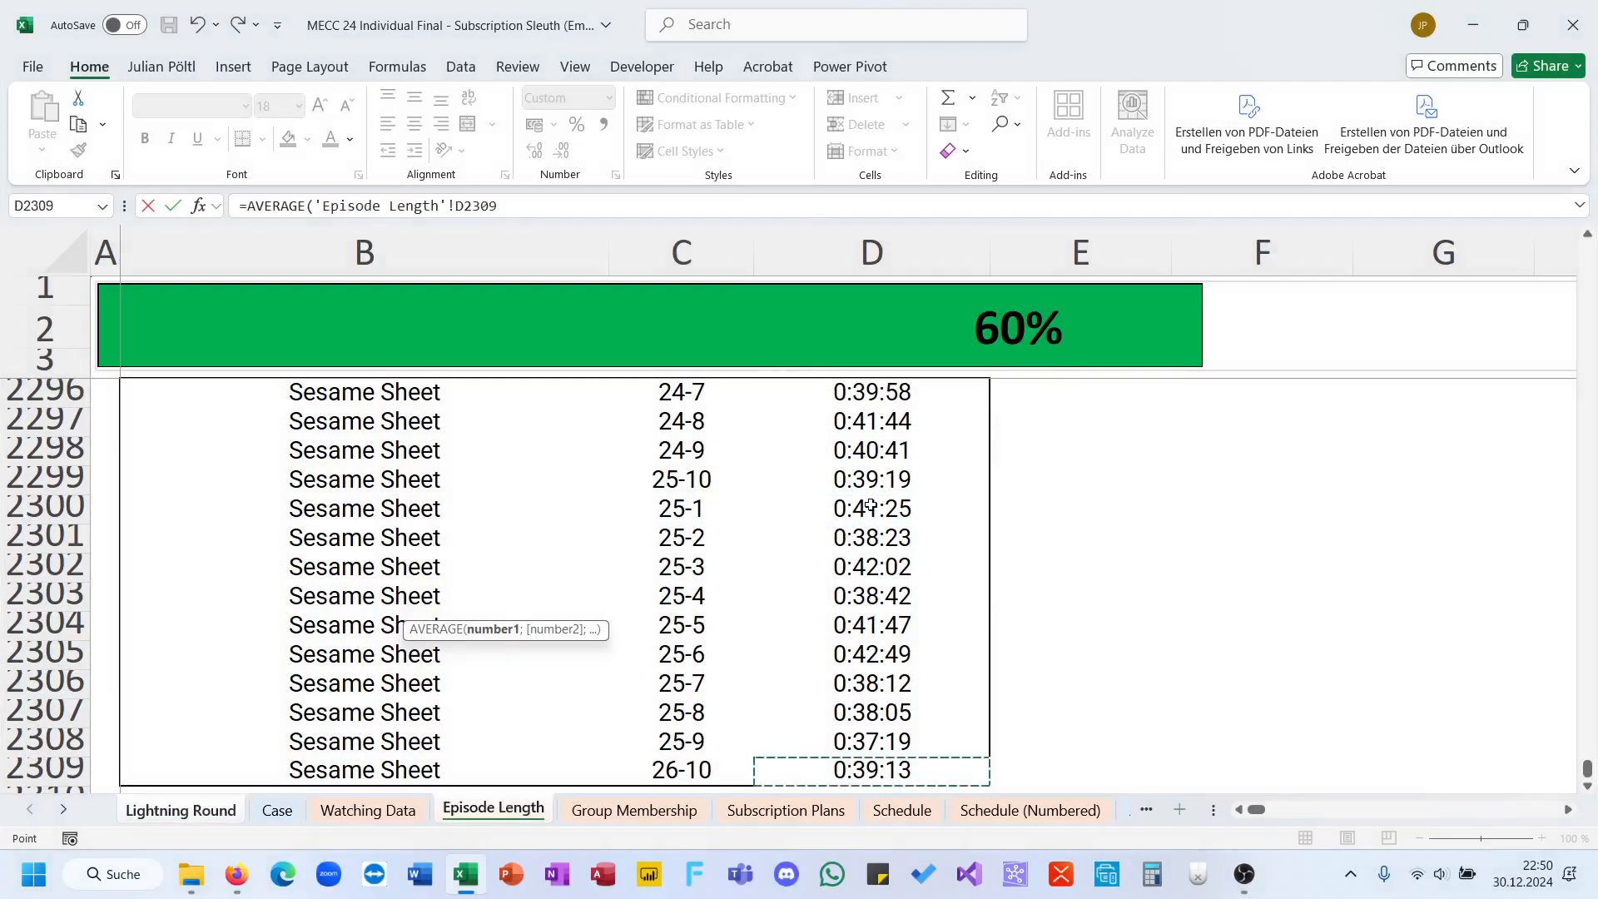
{"action": "key", "text": "ctrl+shift+Up"}
{"action": "key", "text": "Return"}
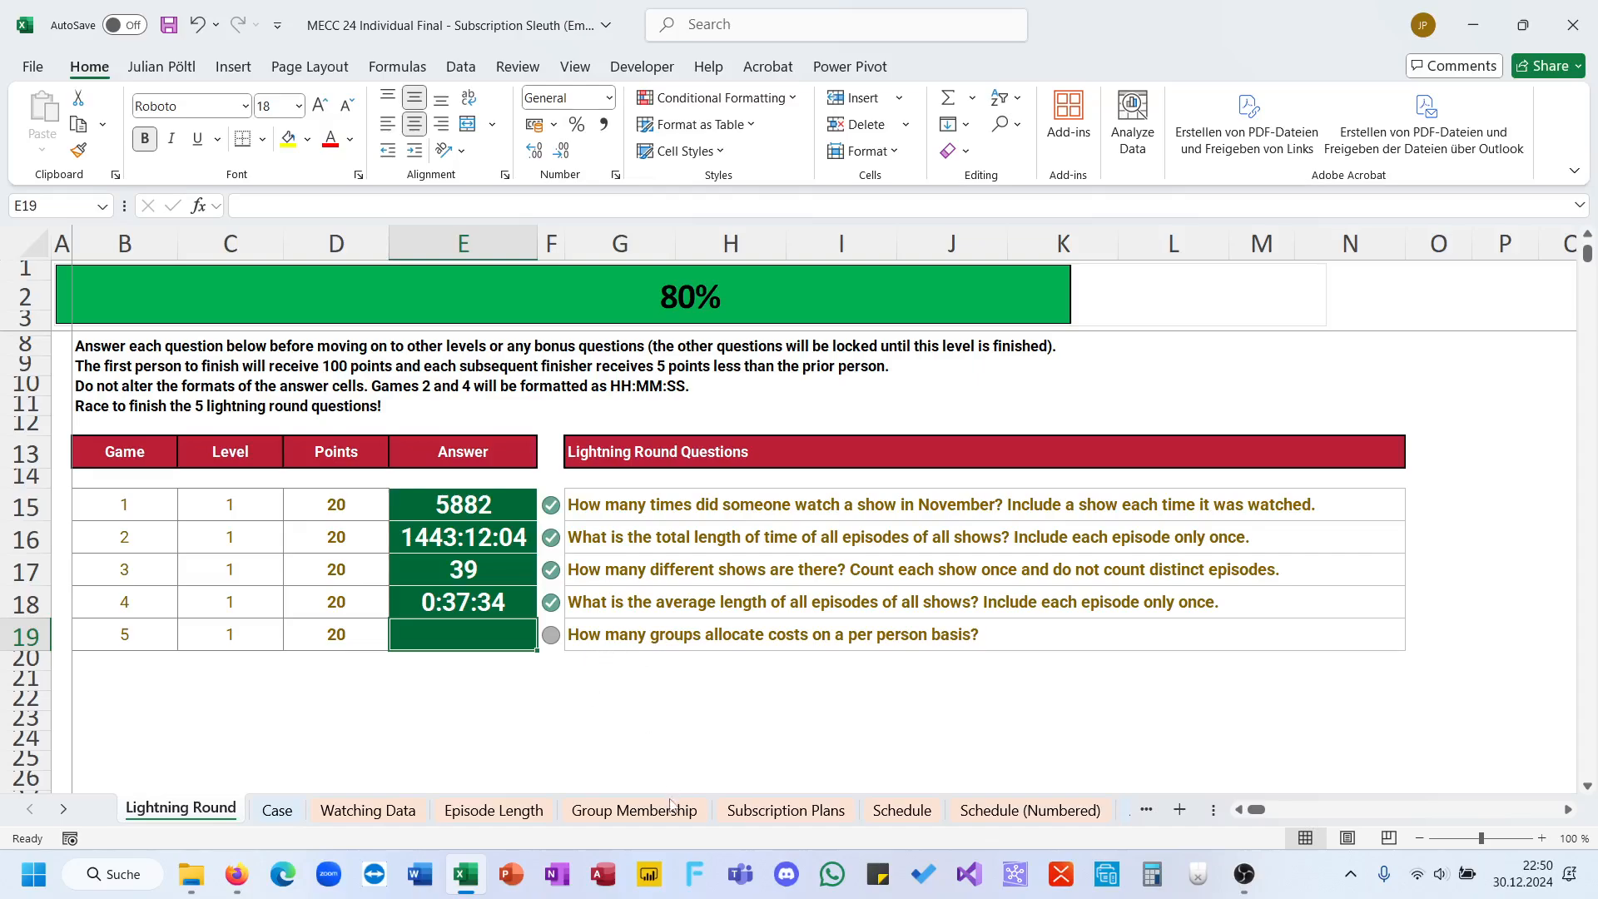
Step: Consult the Group Membership sheet and begin the game 5 answer in E19 with a ROWS formula
{"action": "left_click", "coordinate": [669, 809]}
{"action": "left_click", "coordinate": [181, 810]}
{"action": "type", "text": "="}
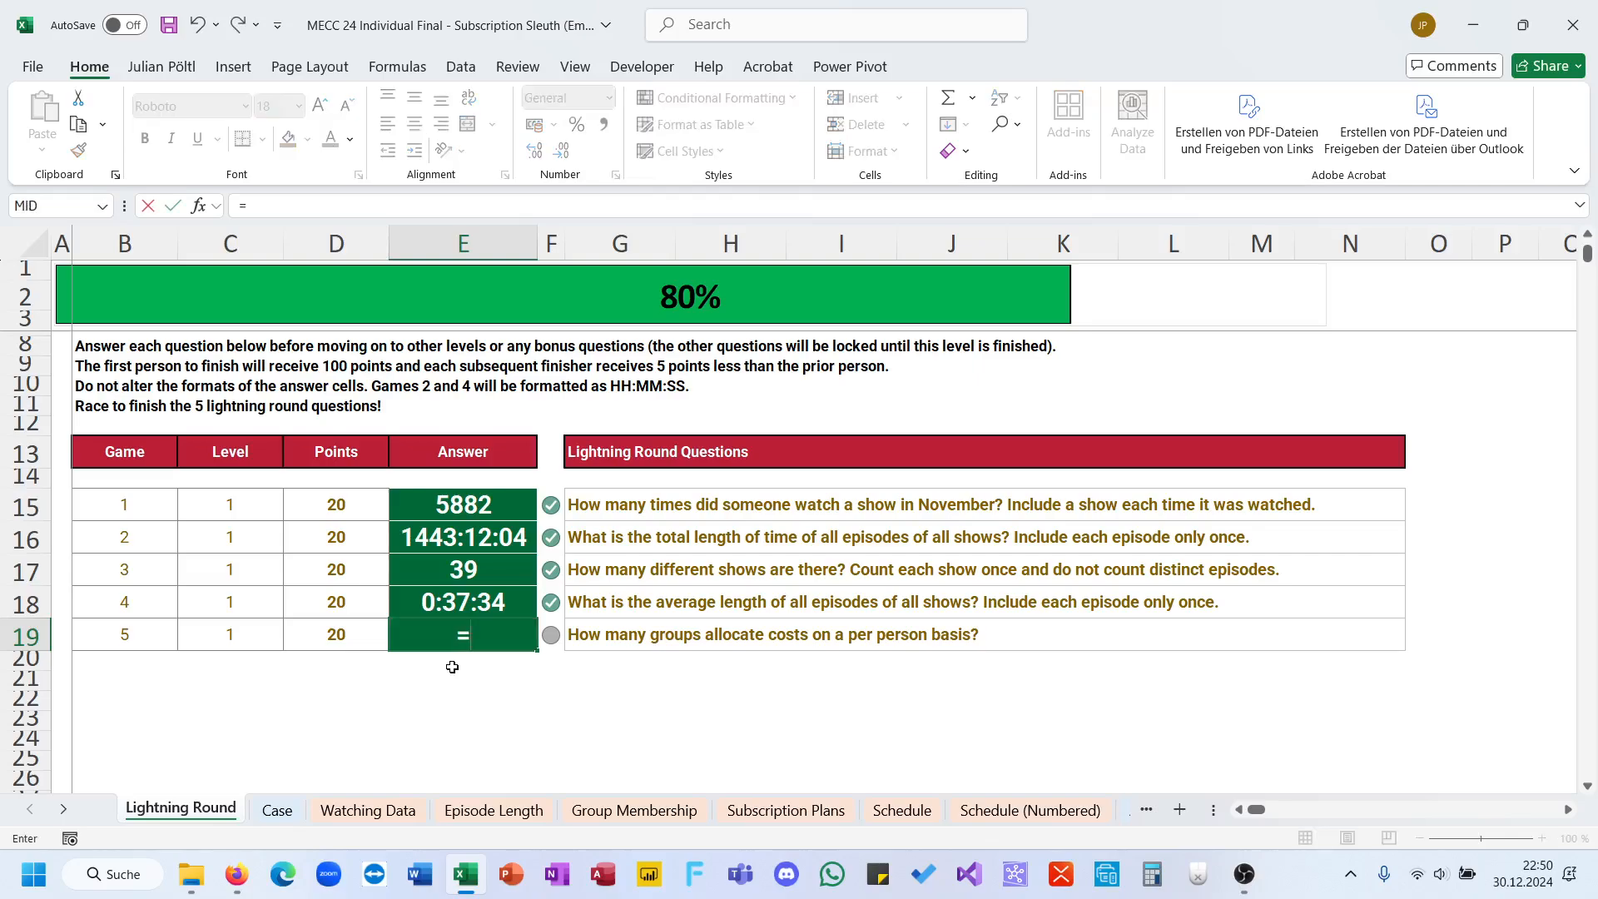
{"action": "type", "text": "fil"}
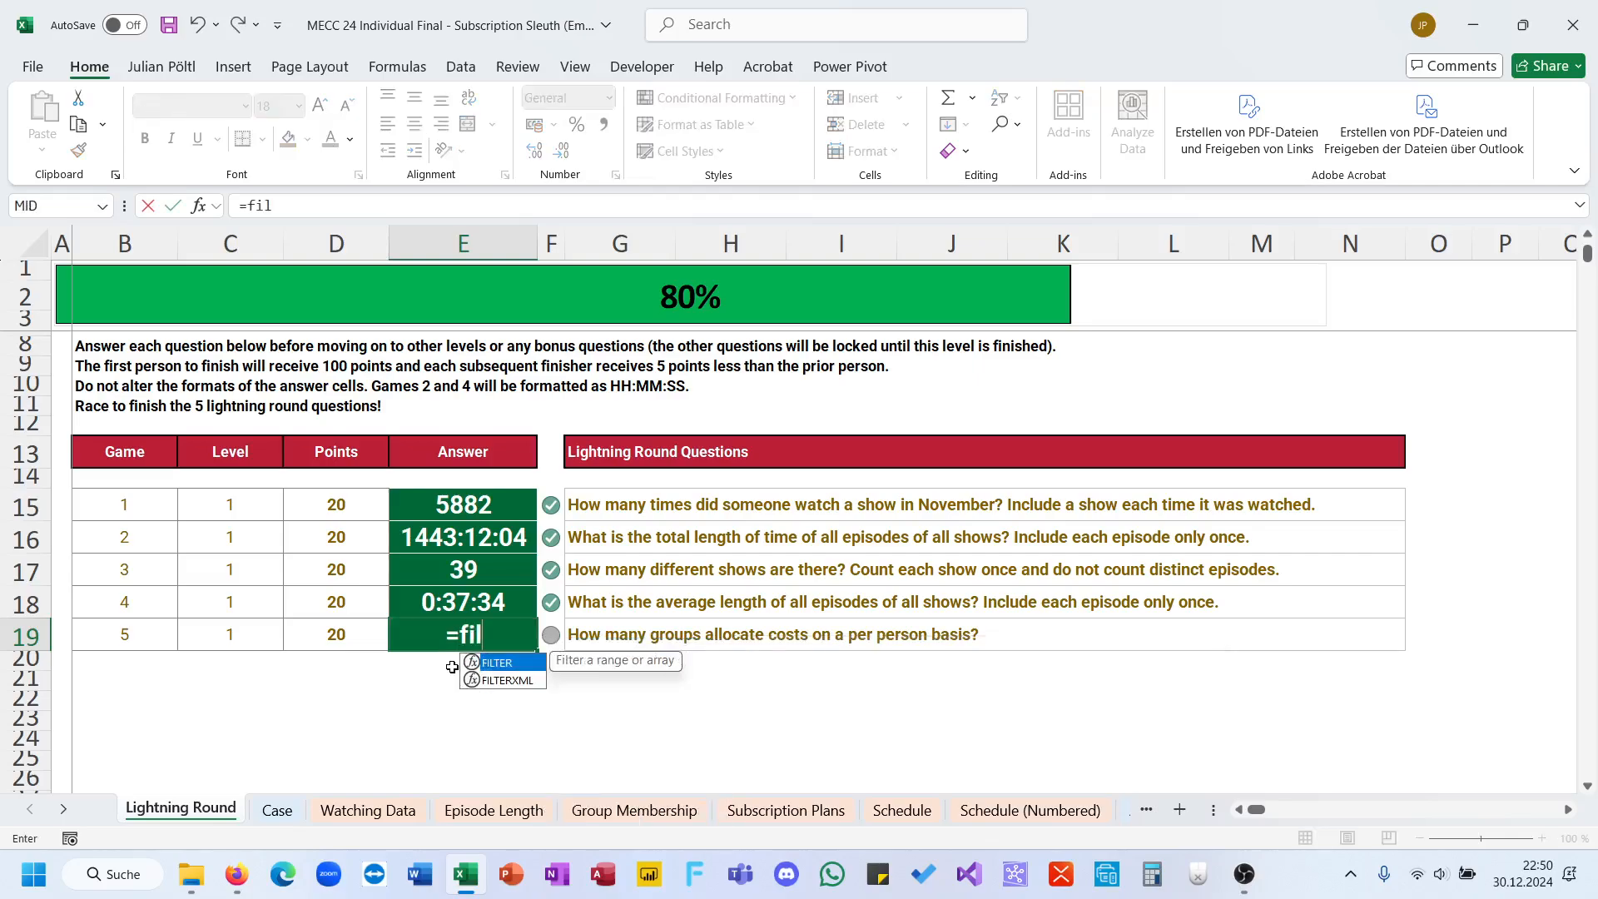
{"action": "key", "text": "Escape"}
{"action": "key", "text": "BackSpace"}
{"action": "key", "text": "BackSpace"}
{"action": "key", "text": "BackSpace"}
{"action": "type", "text": "ROW"}
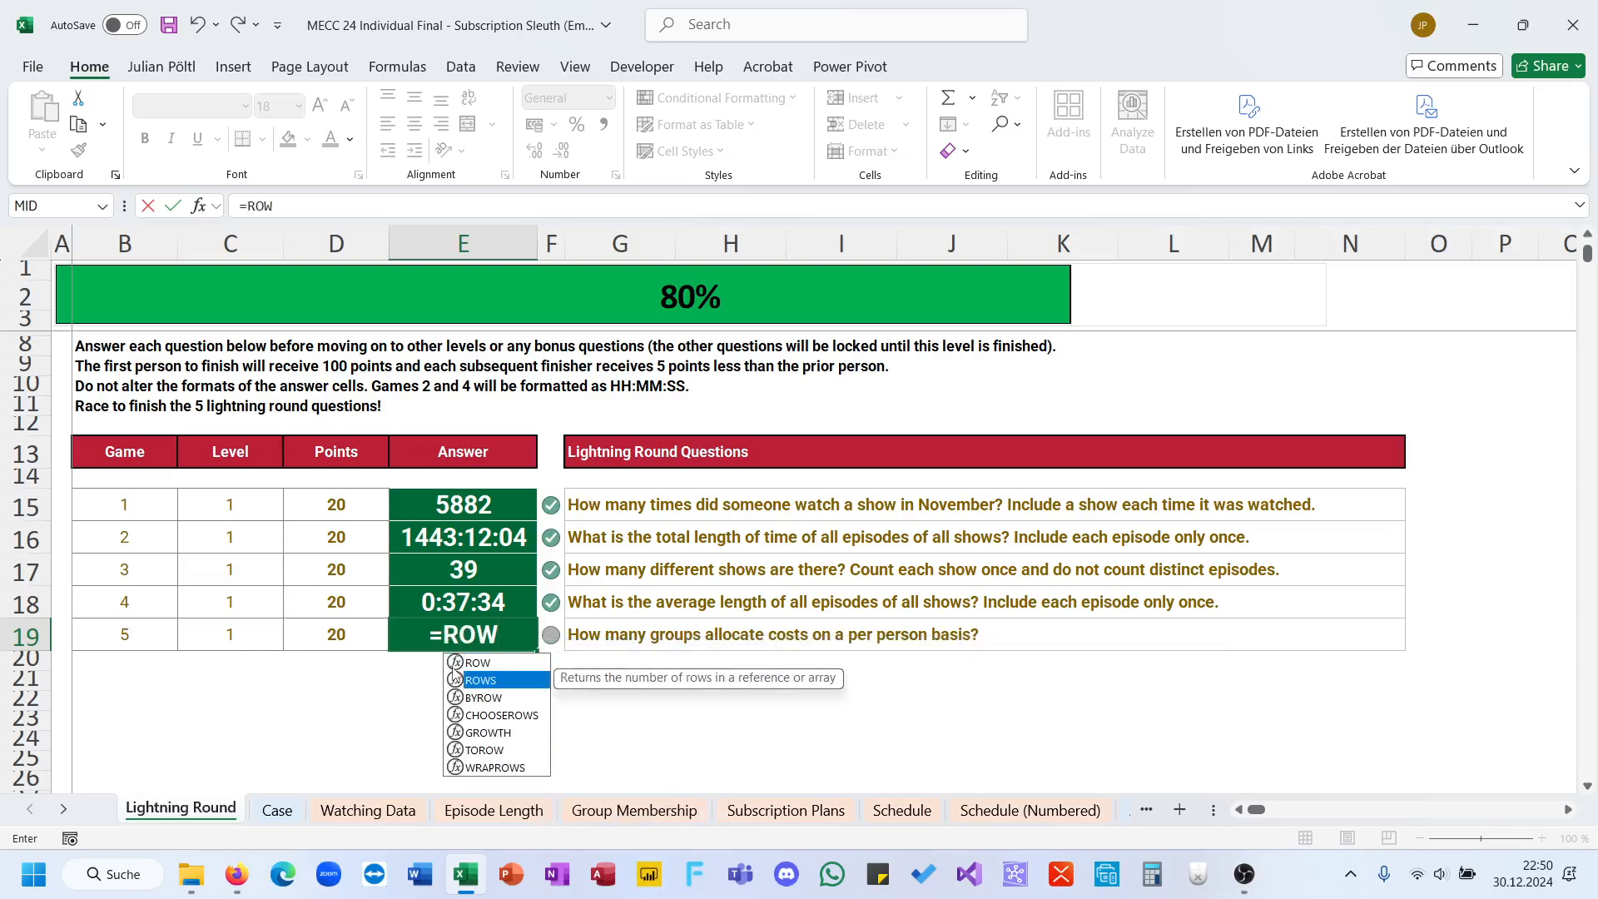
{"action": "double_click", "coordinate": [454, 676]}
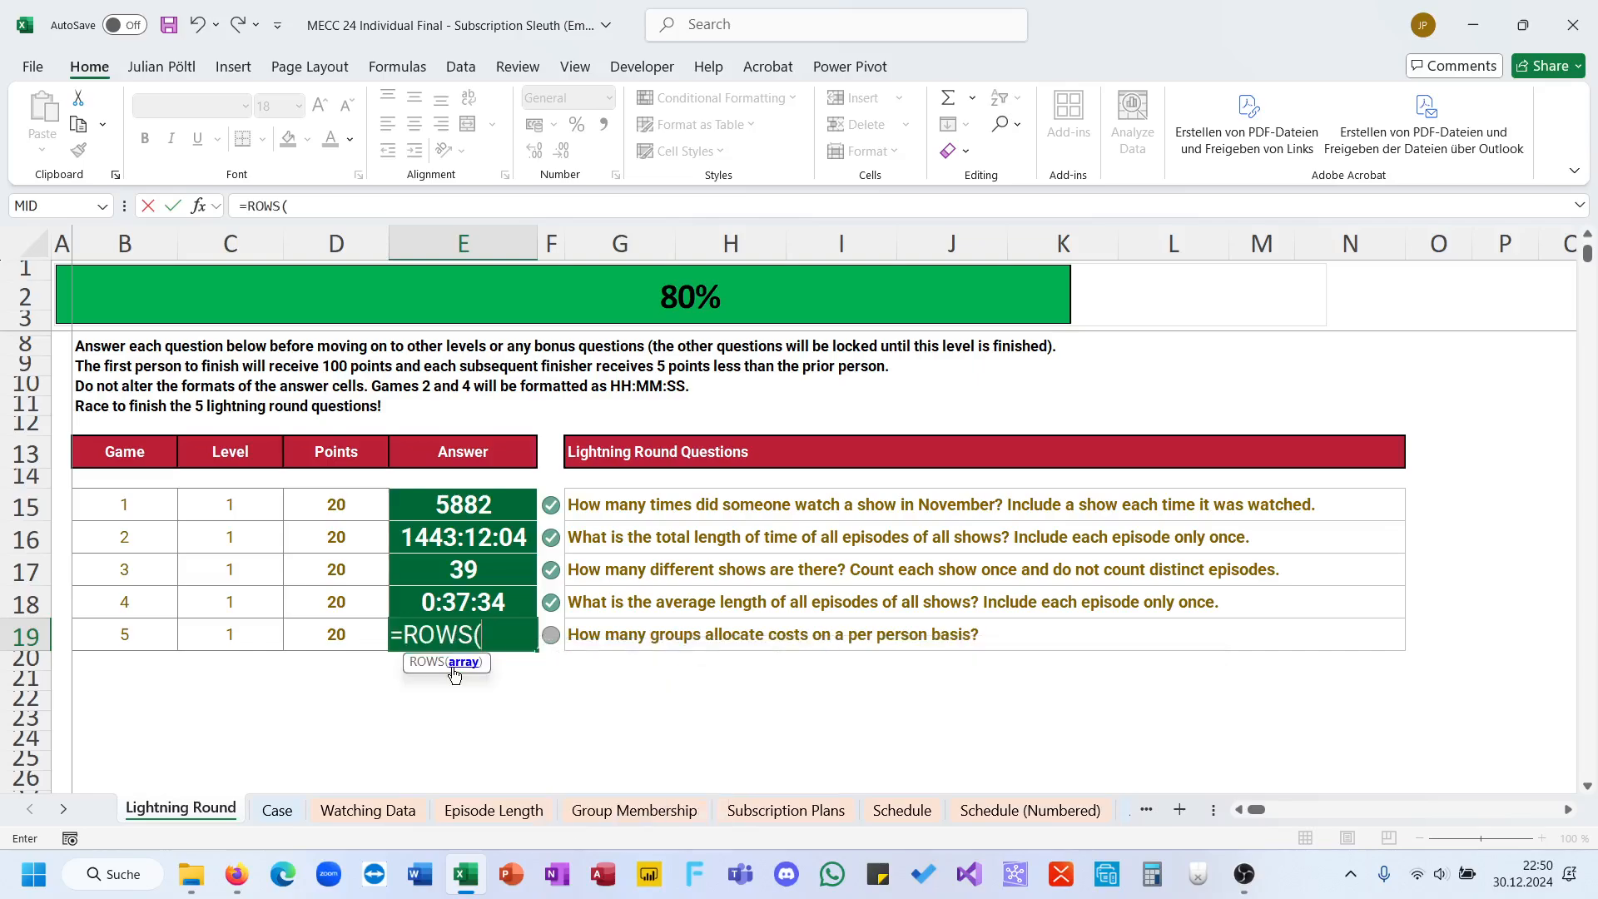
Step: Nest the UNIQUE function inside the ROWS formula in E19
{"action": "type", "text": "UNI"}
{"action": "key", "text": "Down"}
{"action": "key", "text": "Right"}
{"action": "left_click", "coordinate": [461, 638]}
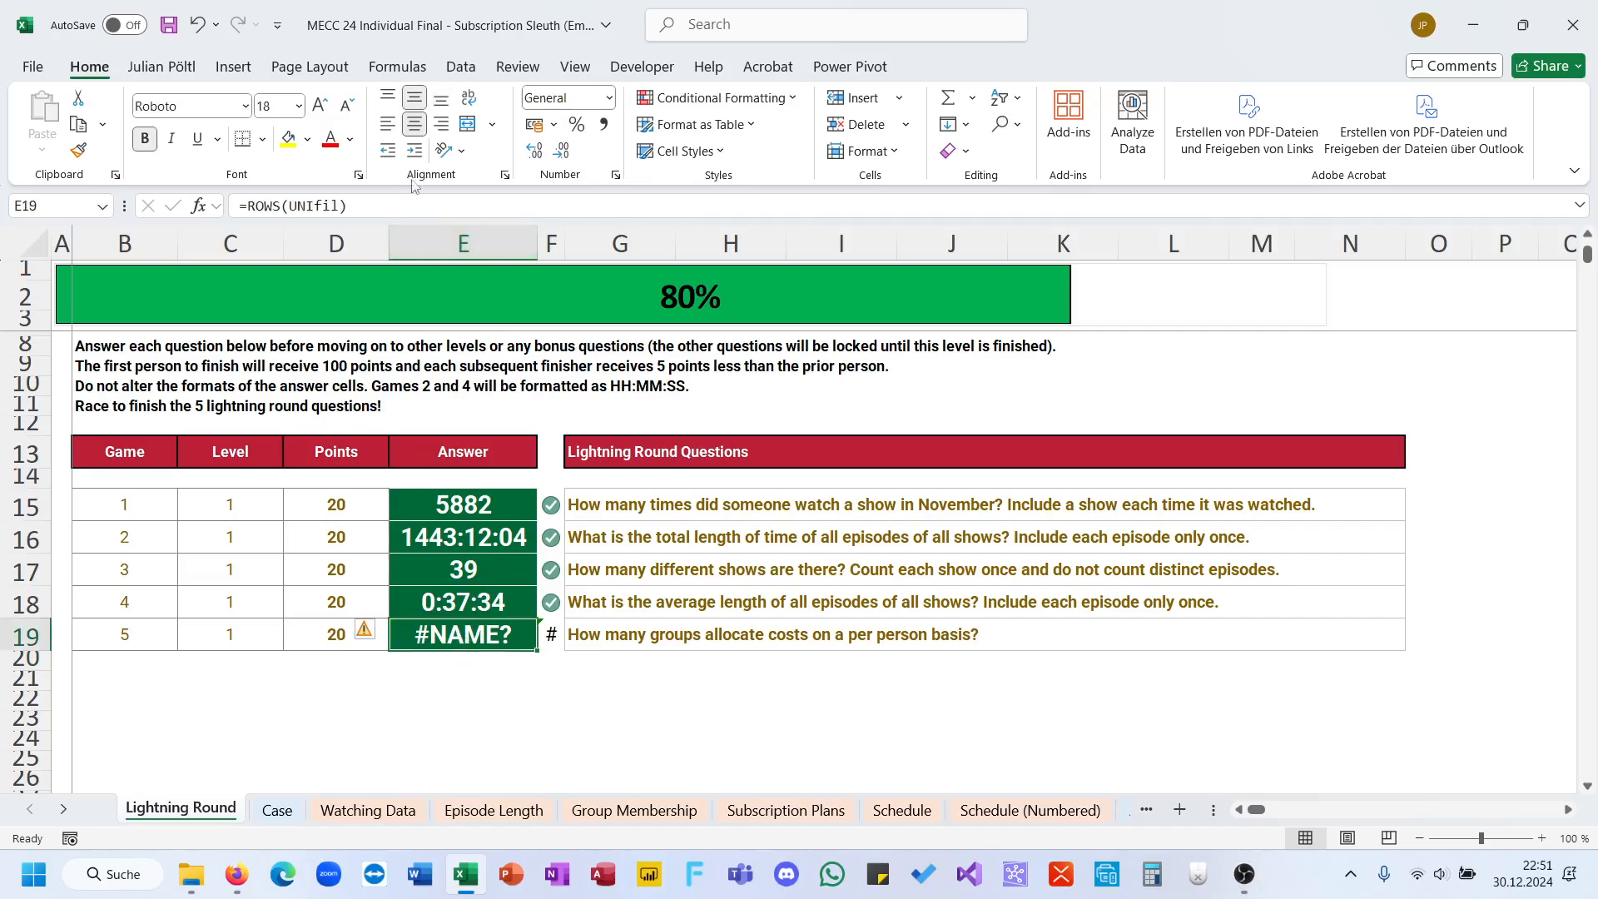
{"action": "left_click", "coordinate": [399, 200]}
{"action": "key", "text": "BackSpace"}
{"action": "key", "text": "BackSpace"}
{"action": "key", "text": "BackSpace"}
{"action": "key", "text": "BackSpace"}
{"action": "type", "text": "q"}
{"action": "key", "text": "Tab"}
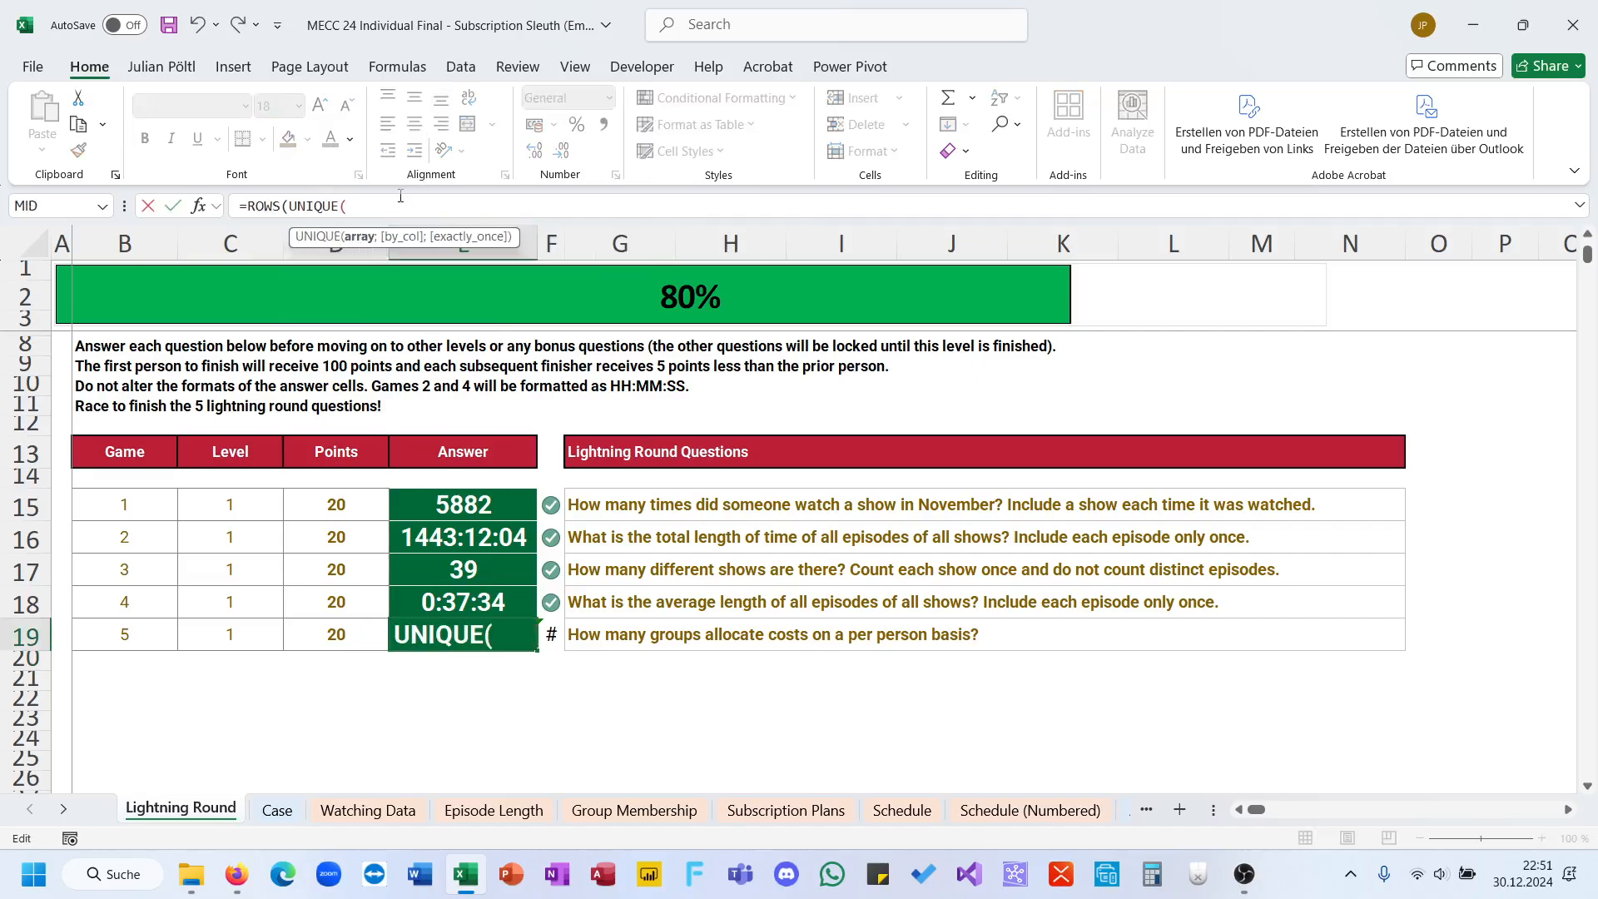
Step: Nest a FILTER function inside UNIQUE in E19, with the Group Name column 'Group Membership'!D5:D203 as its array
{"action": "type", "text": "fil"}
{"action": "key", "text": "Tab"}
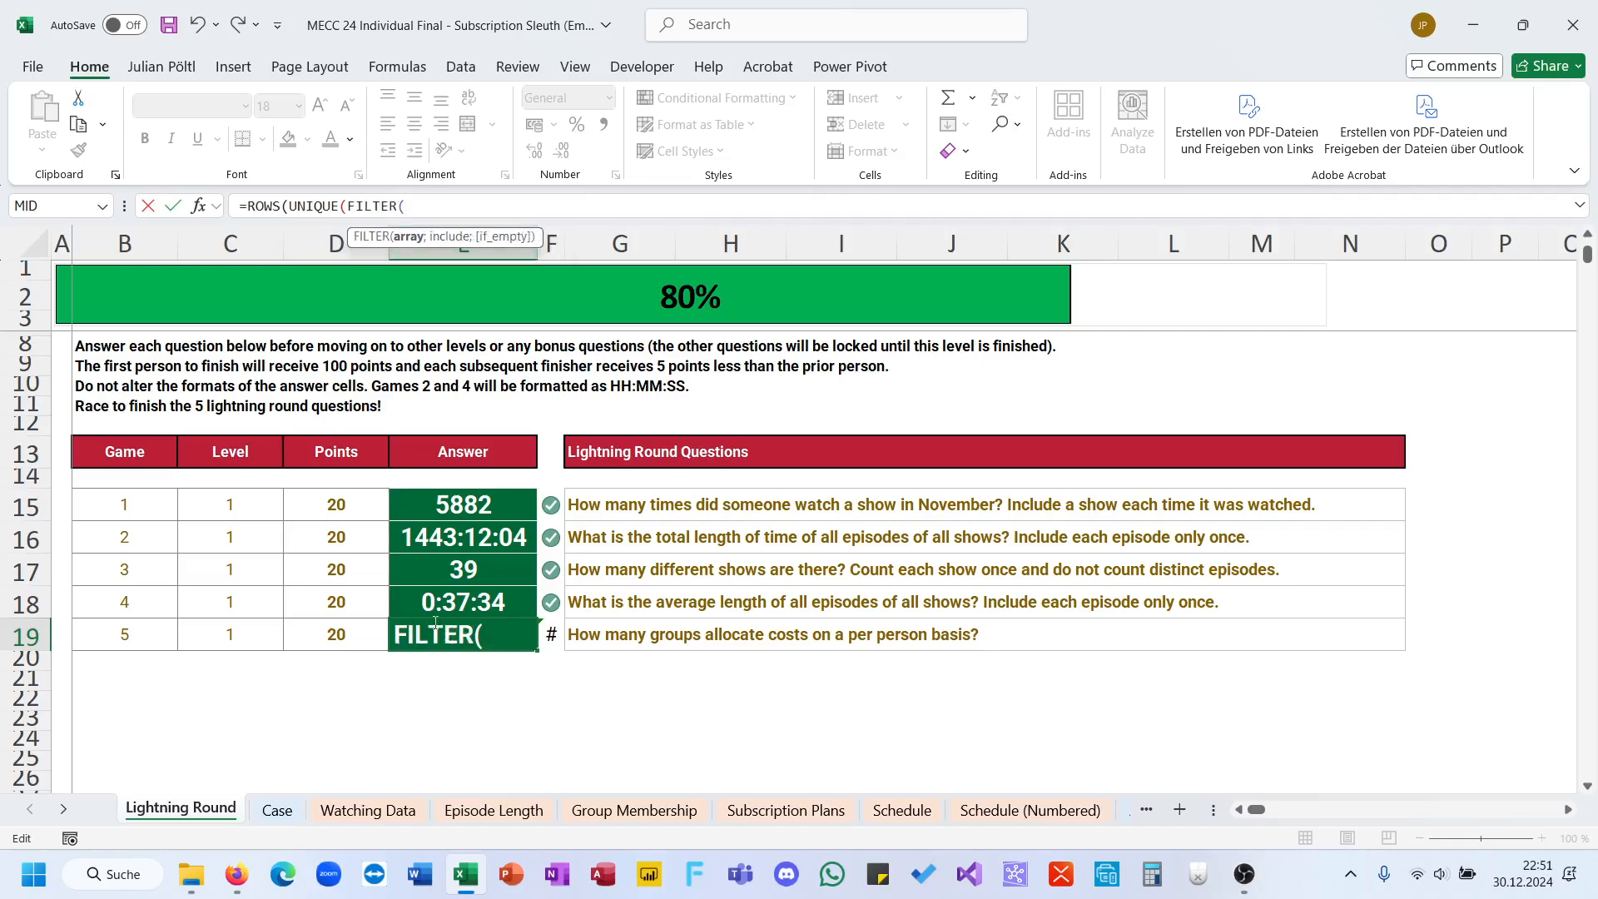
{"action": "left_click", "coordinate": [493, 810]}
{"action": "left_click", "coordinate": [634, 809]}
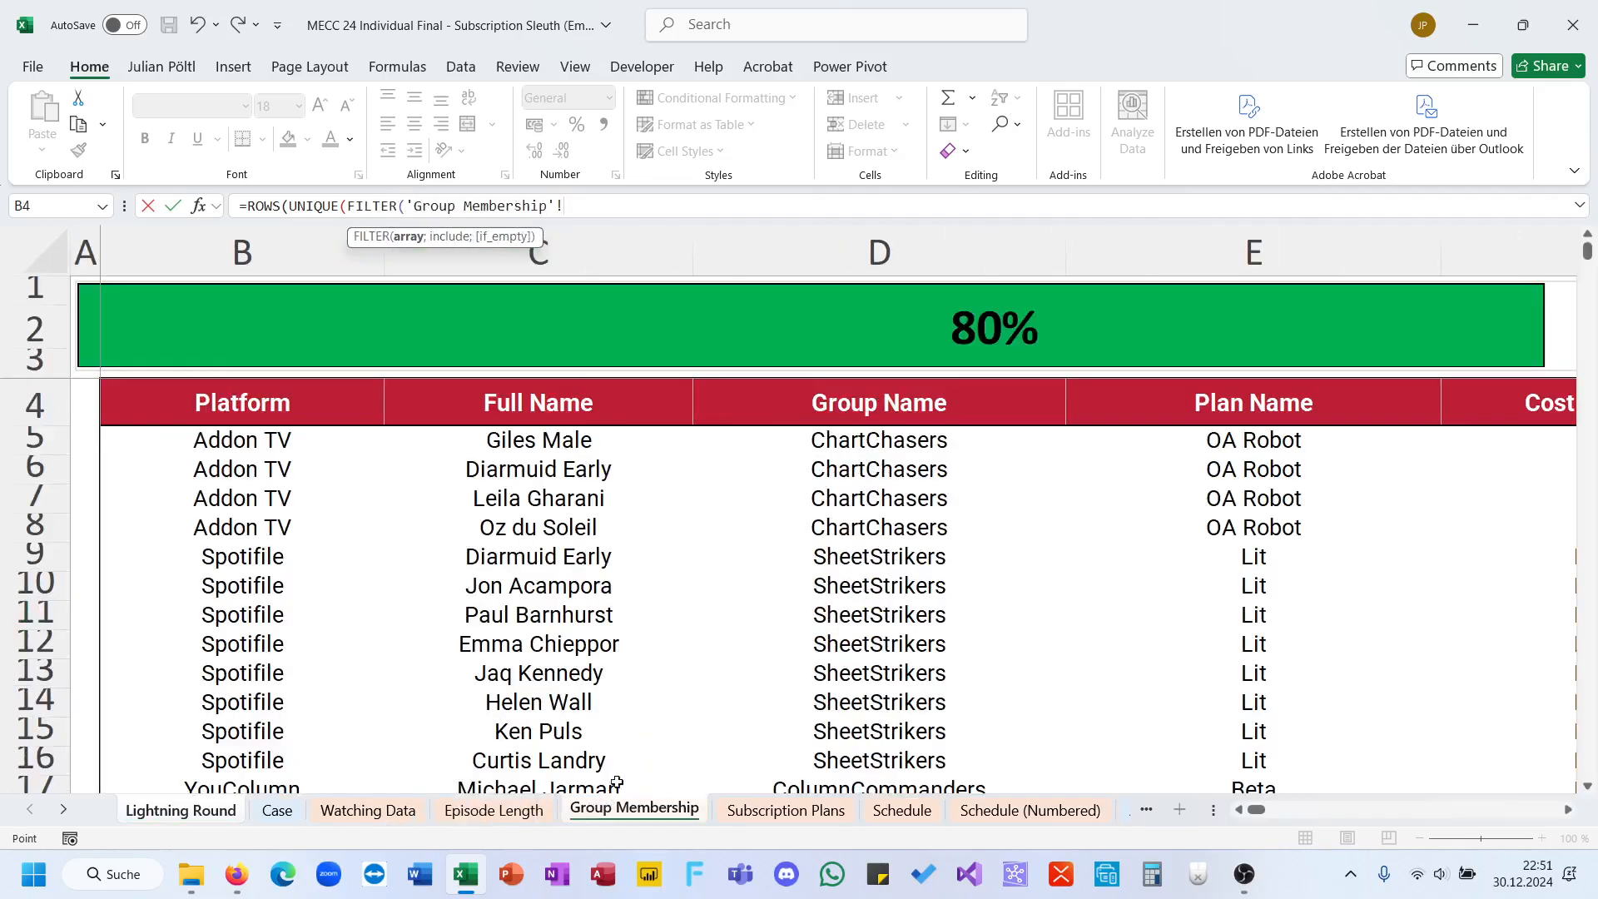
{"action": "left_click", "coordinate": [888, 442]}
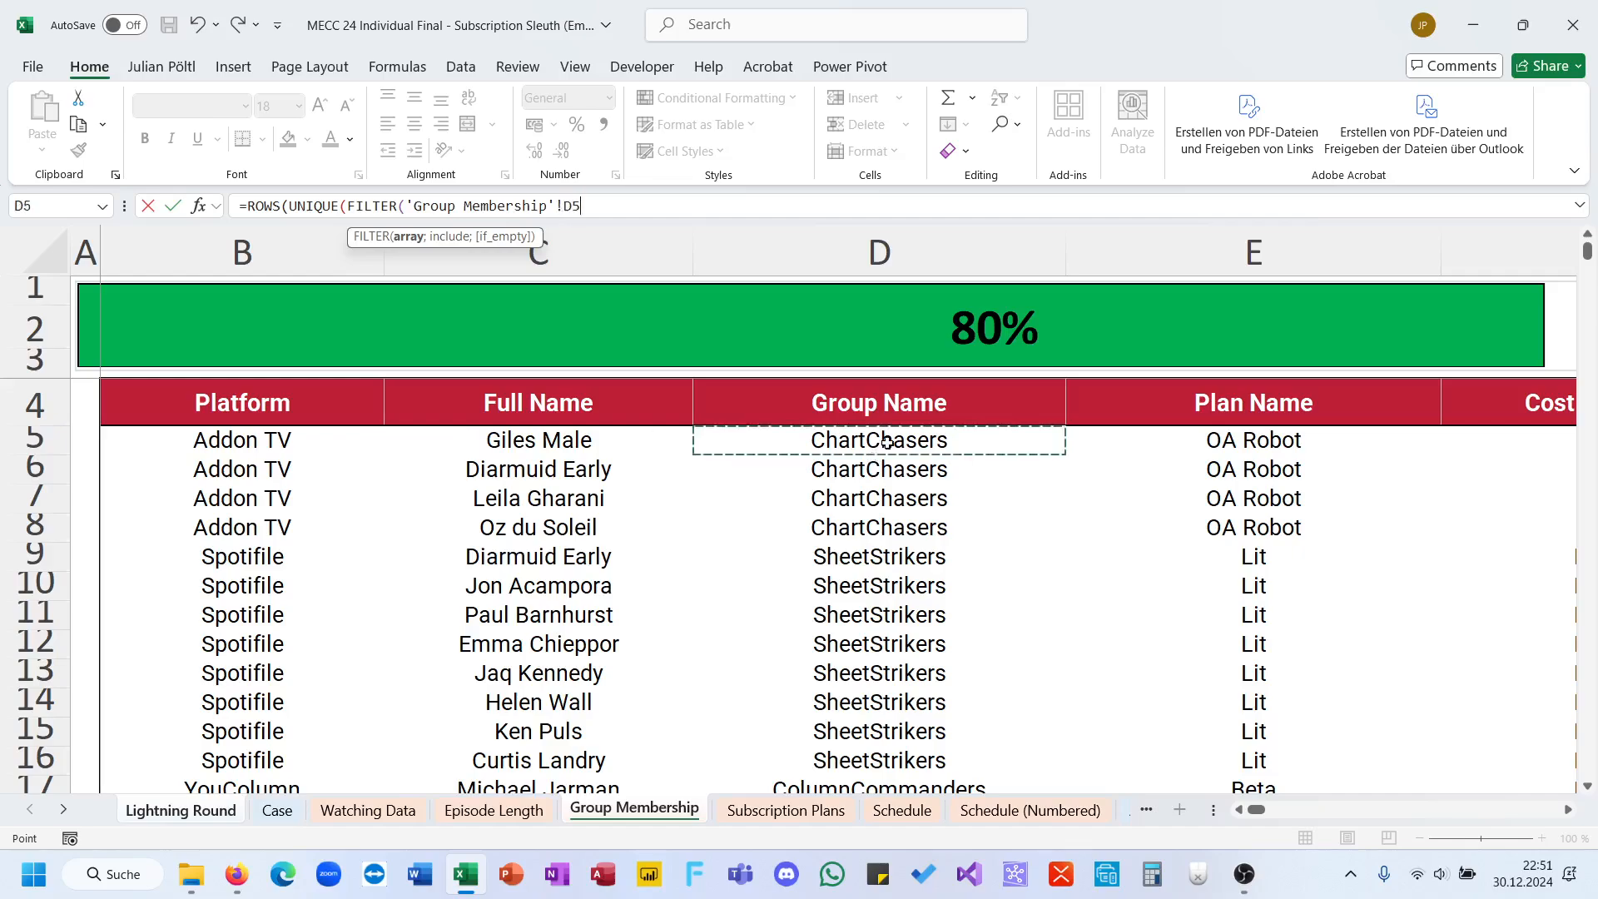
{"action": "key", "text": "ctrl+shift+Down"}
{"action": "type", "text": ","}
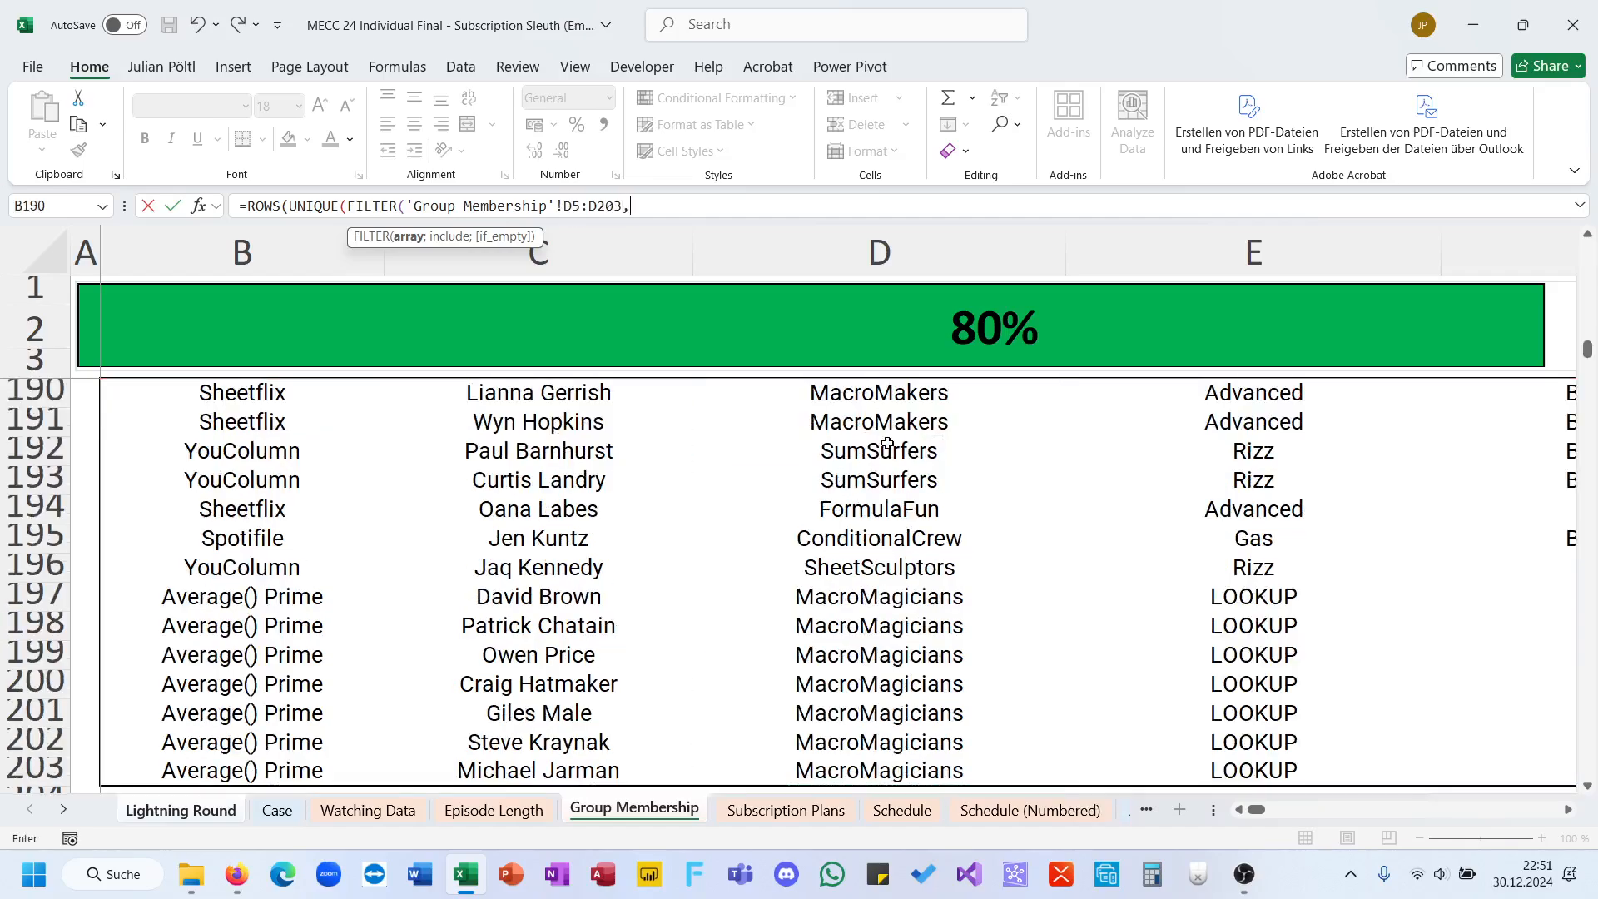
{"action": "scroll", "coordinate": [887, 442], "scroll_direction": "right", "scroll_amount": 3}
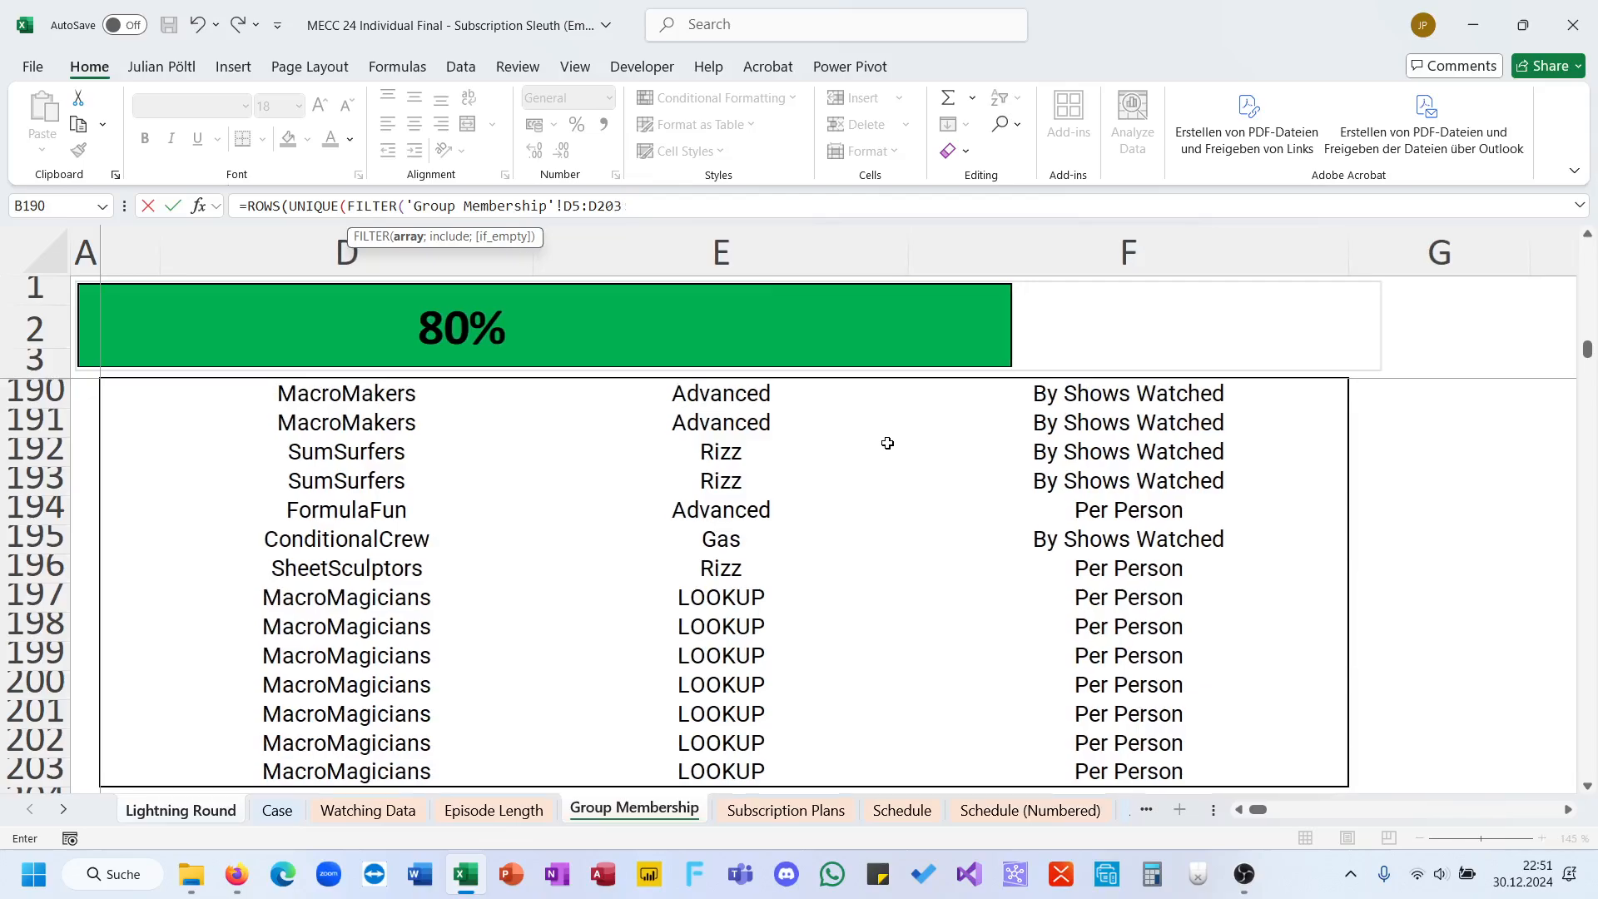
Step: Complete the E19 formula with the FILTER condition 'Group Membership'!F5:F203="Per Person" and enter it
{"action": "type", "text": ";"}
{"action": "left_click", "coordinate": [1069, 757]}
{"action": "key", "text": "ctrl+shift+Up"}
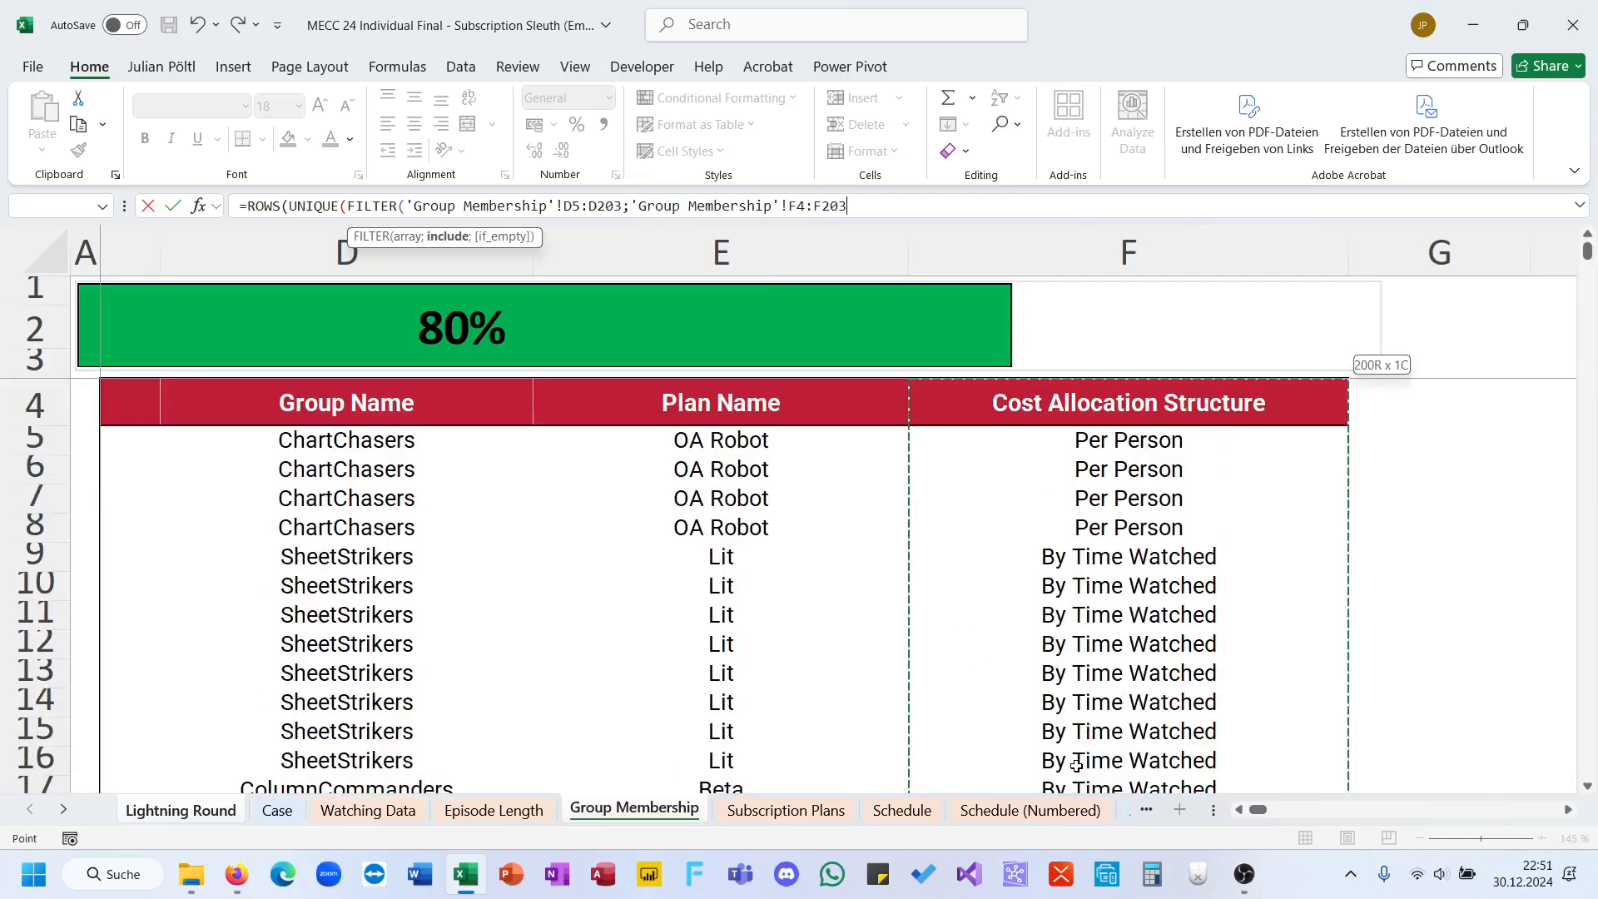
{"action": "type", "text": "="}
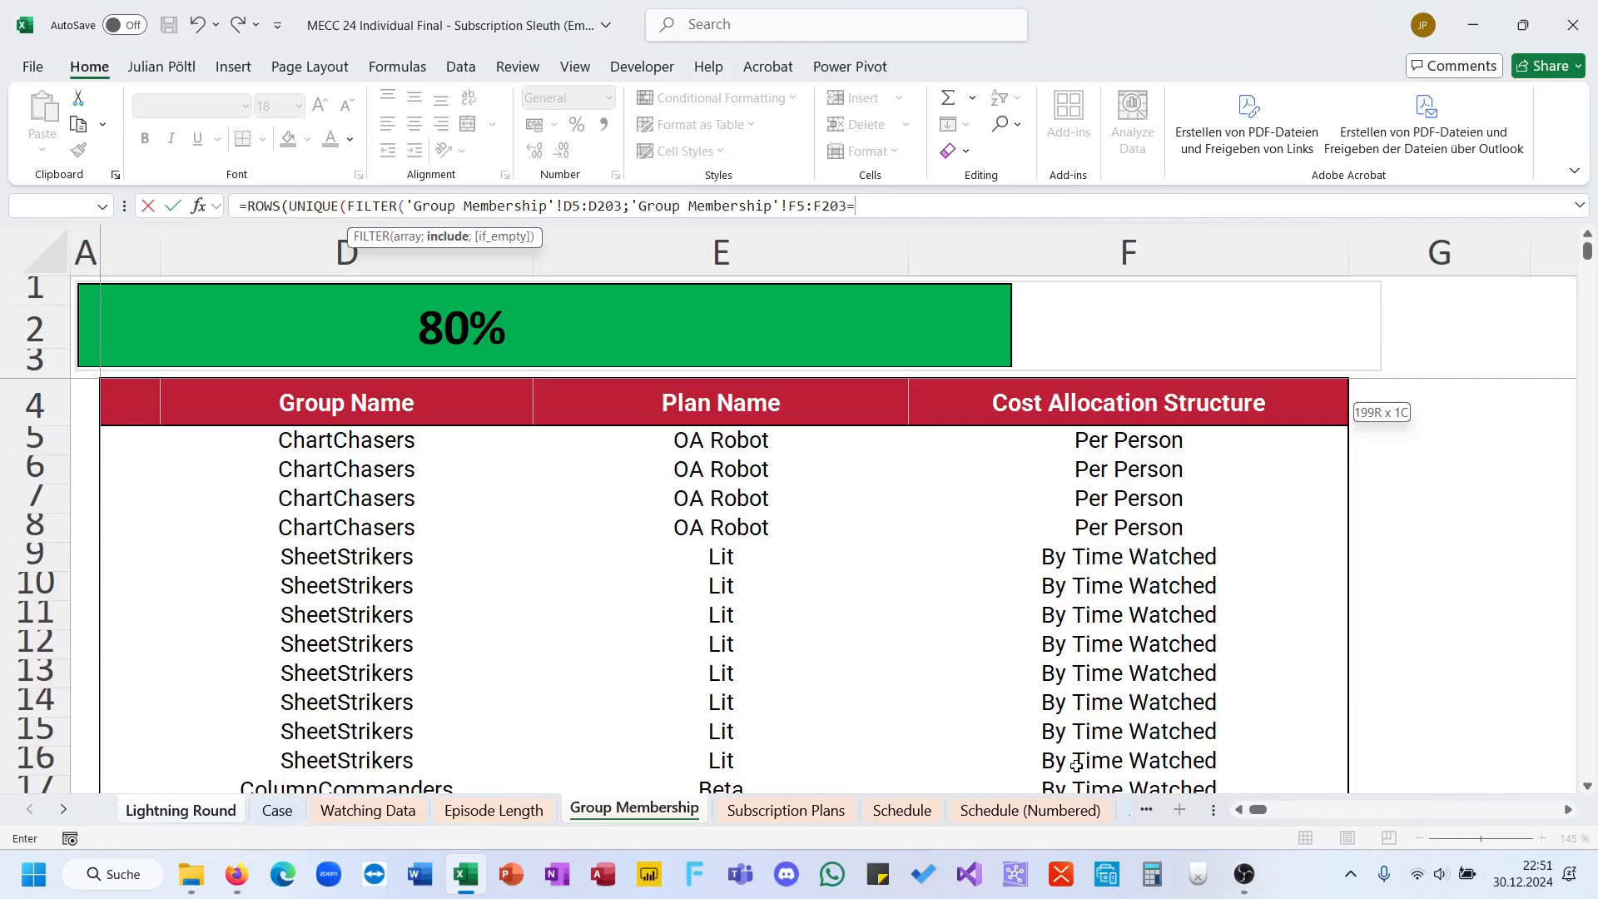
{"action": "type", "text": "'P"}
{"action": "key", "text": "BackSpace"}
{"action": "type", "text": "Per Person\")))"}
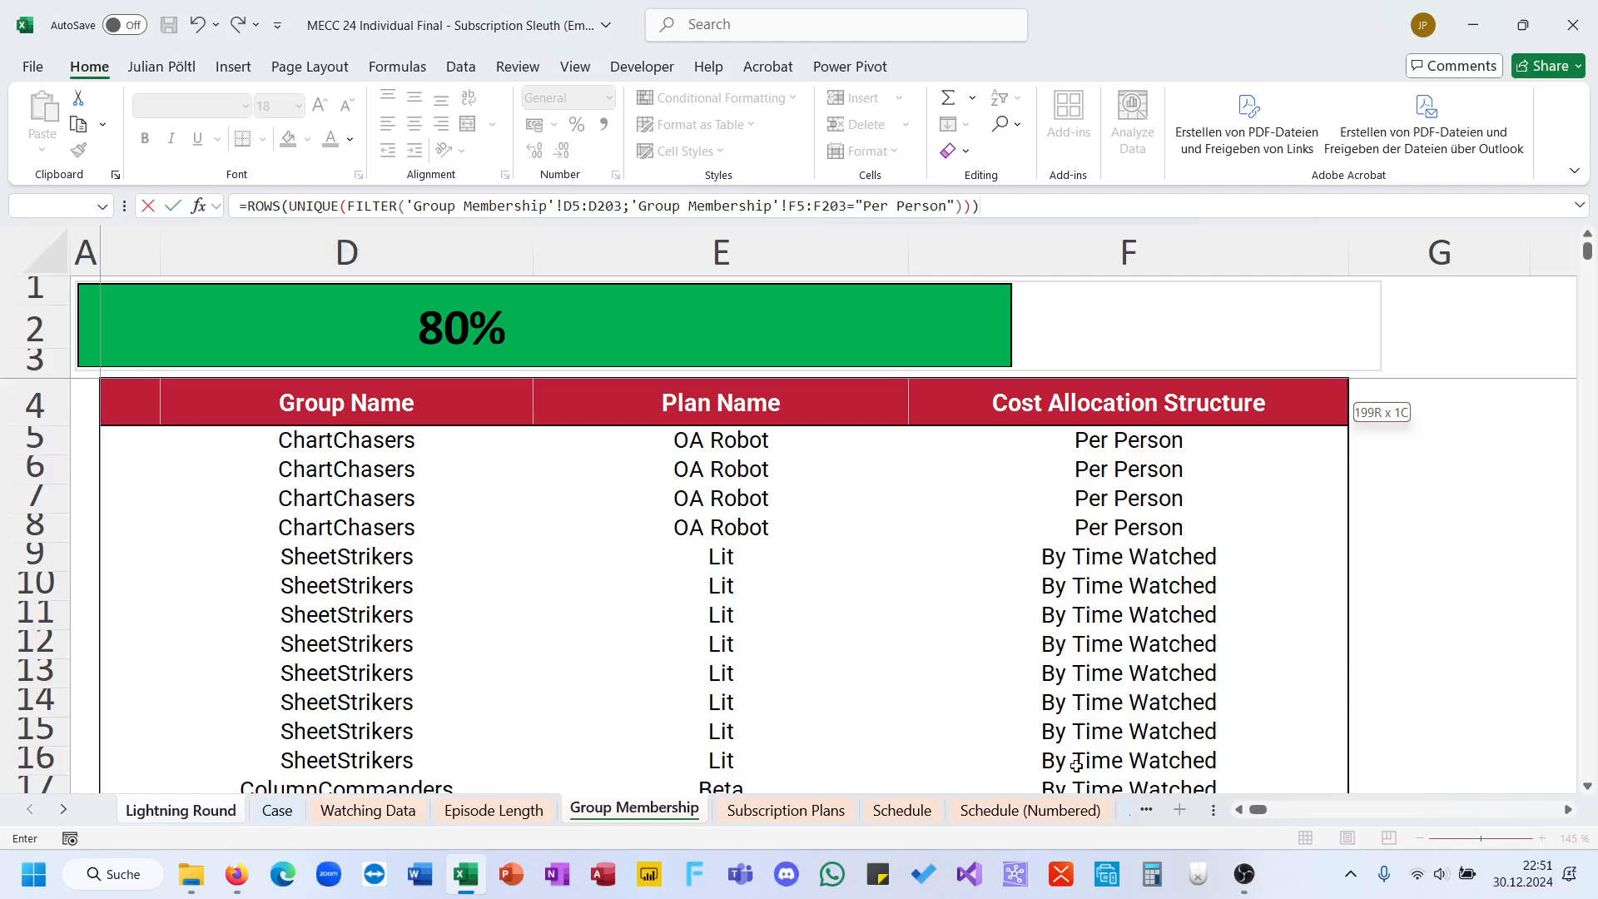
{"action": "key", "text": "Return"}
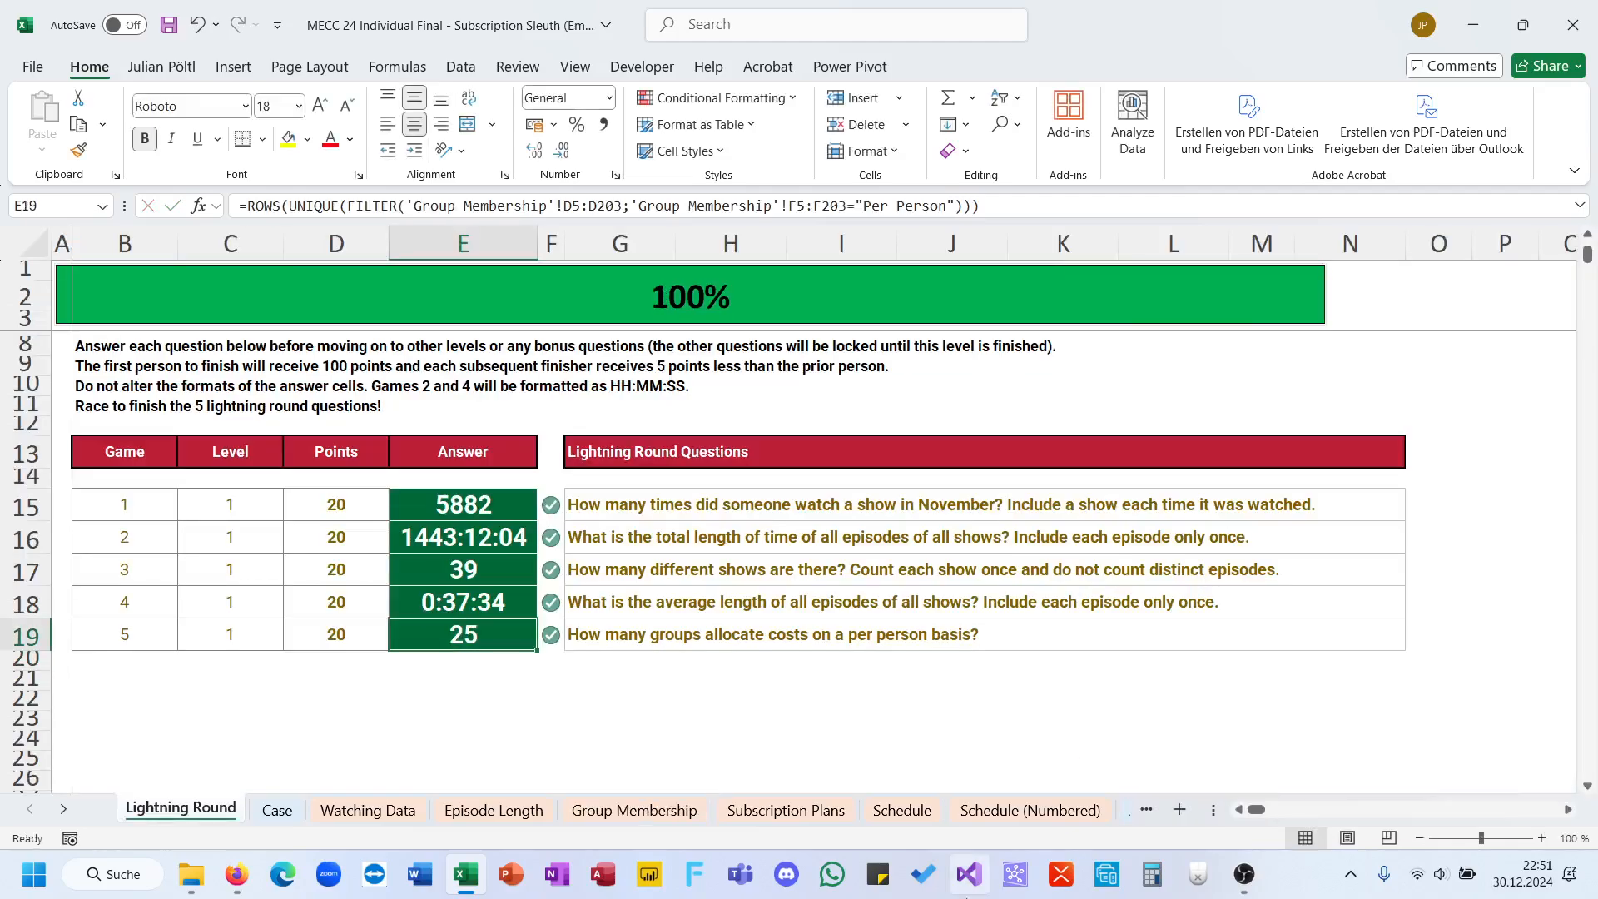
Step: Begin the game 6 answer in E43 of the Case sheet with a FILTER function nested inside ROWS
{"action": "scroll", "coordinate": [827, 666], "scroll_direction": "up", "scroll_amount": 3}
{"action": "left_click", "coordinate": [277, 809]}
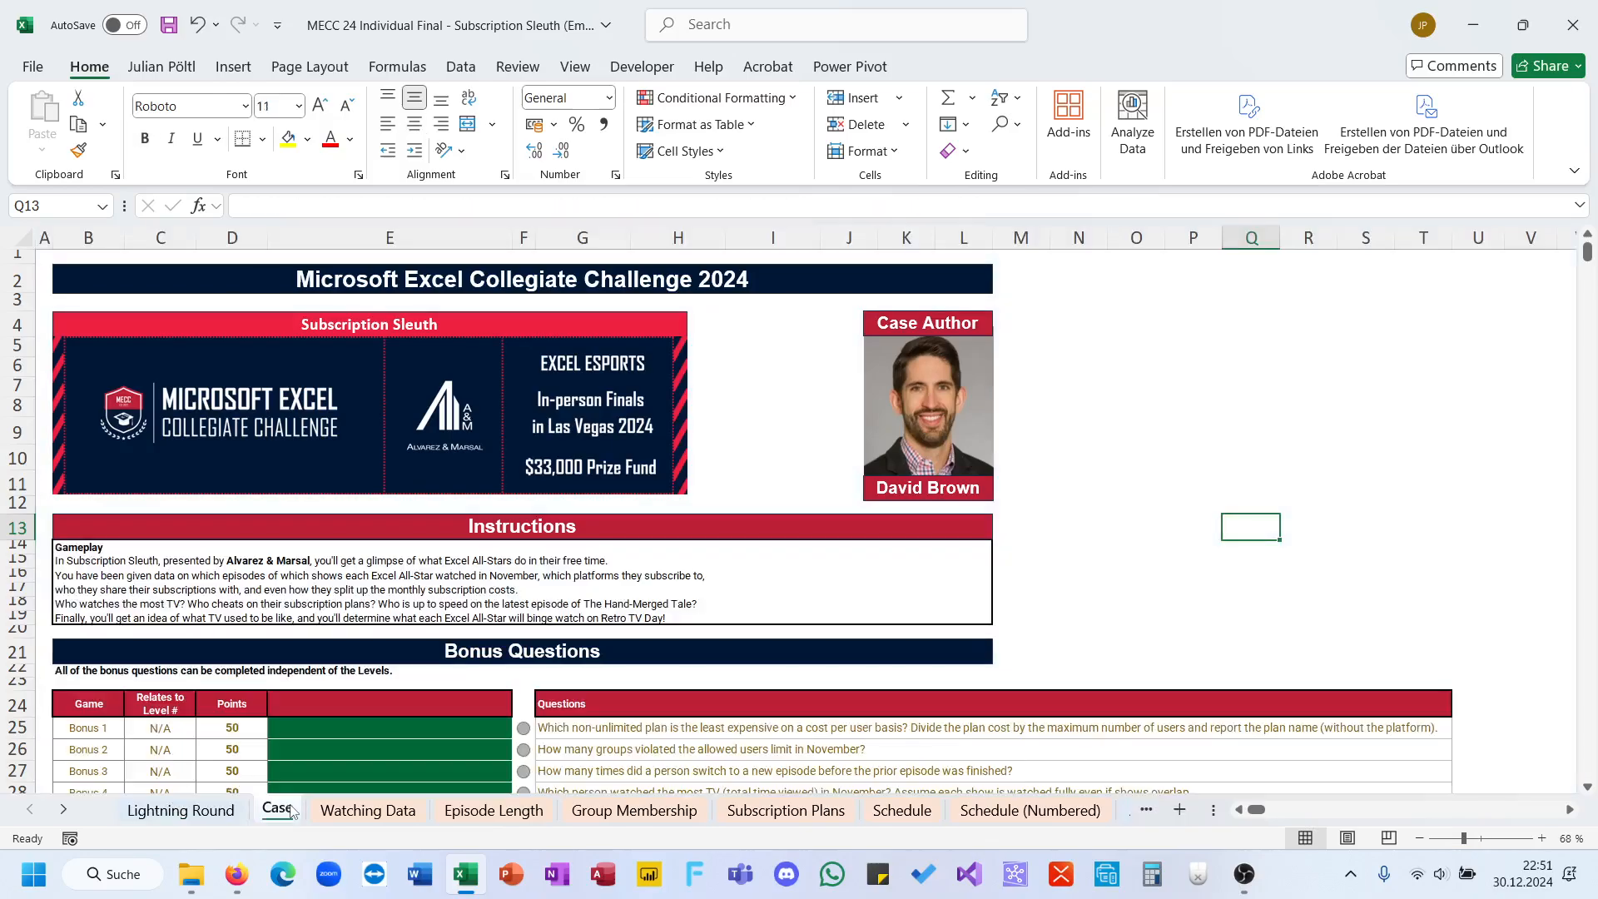
{"action": "scroll", "coordinate": [428, 645], "scroll_direction": "down", "scroll_amount": 8}
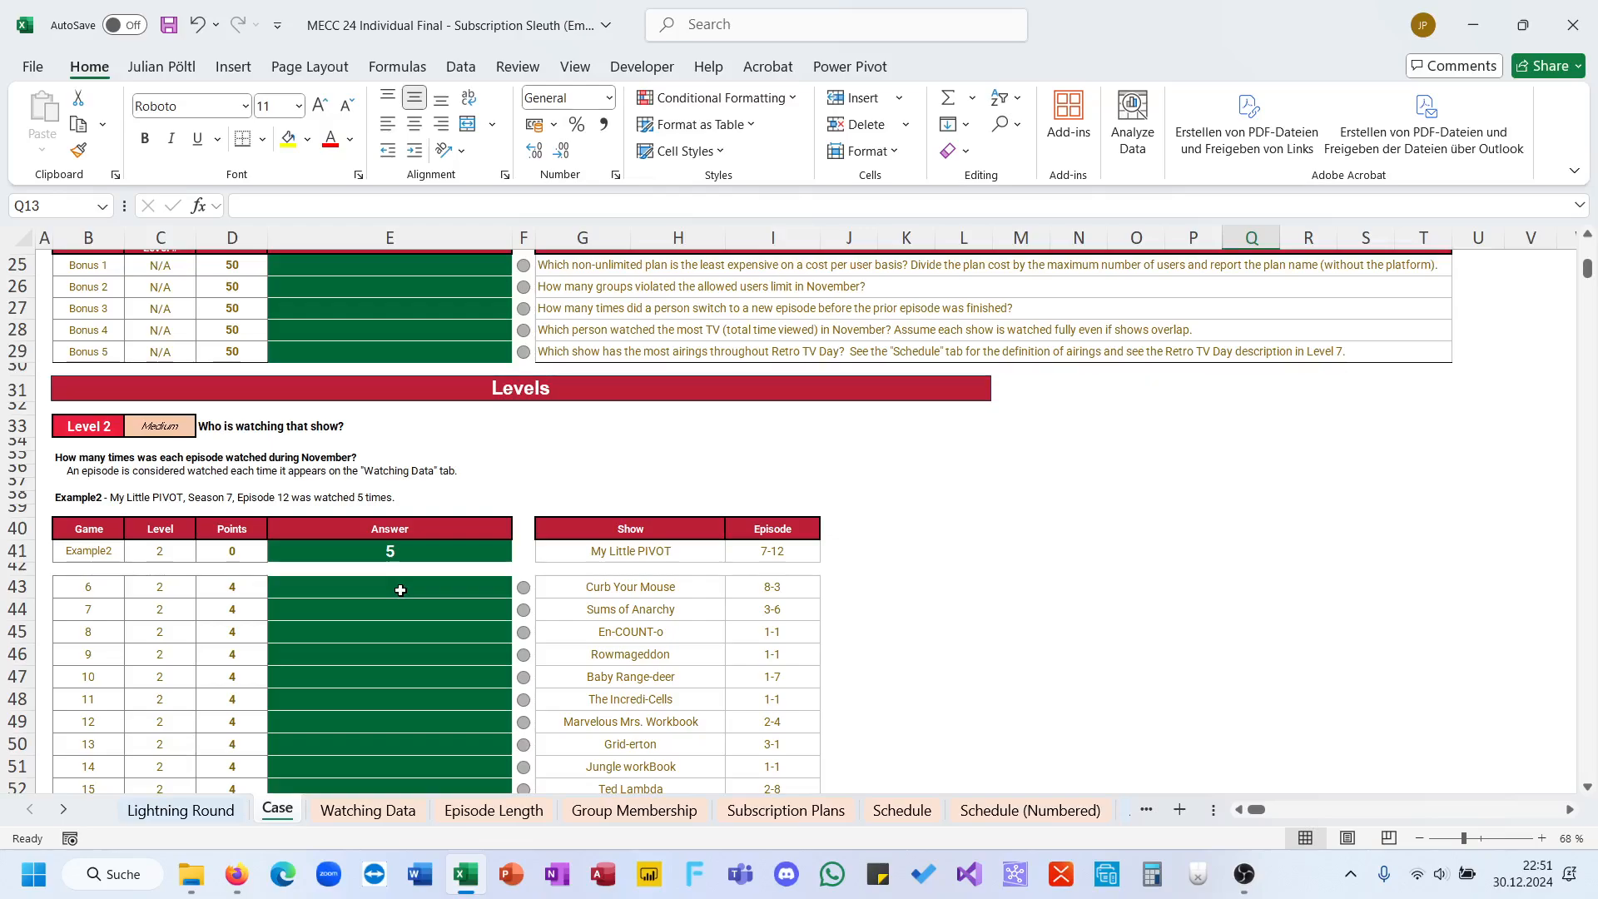
{"action": "left_click", "coordinate": [400, 590]}
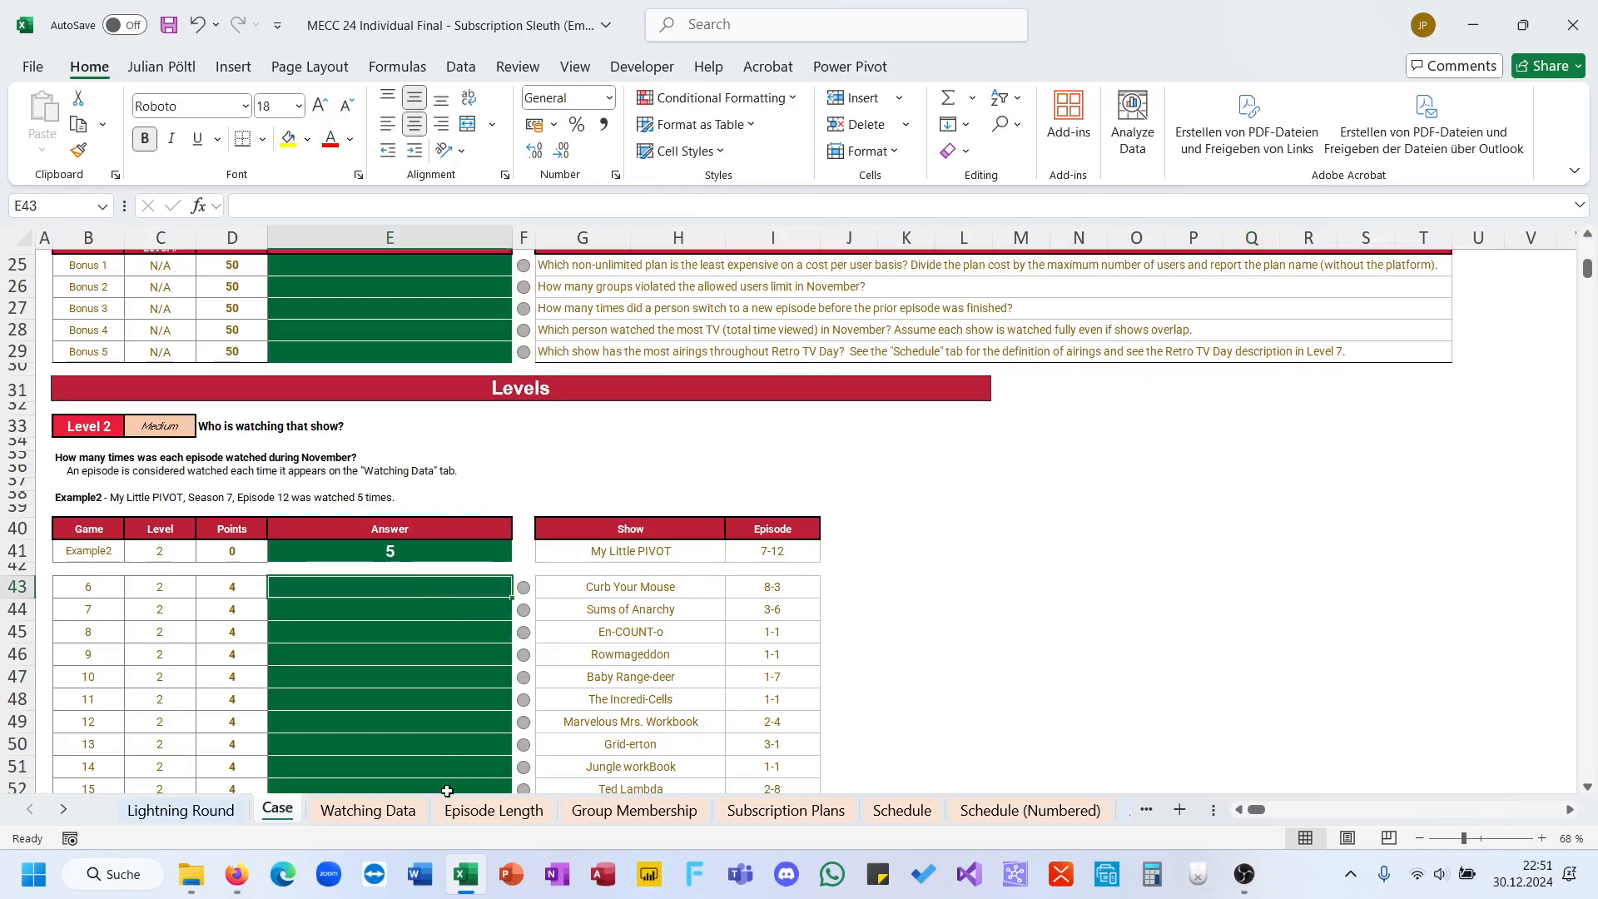
{"action": "type", "text": "="}
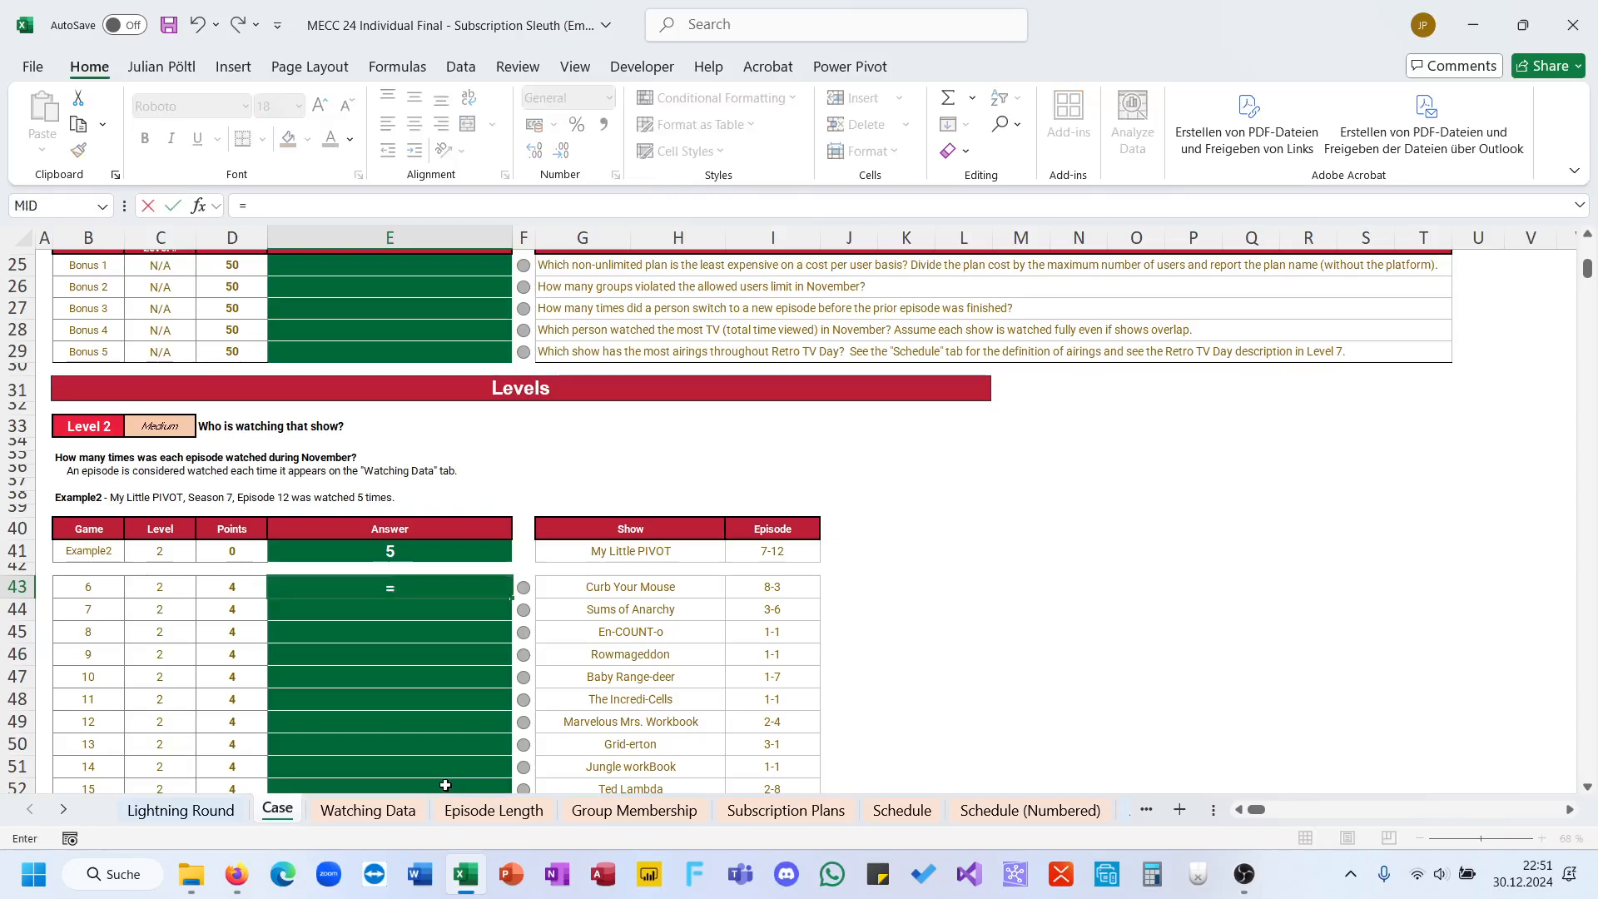
{"action": "type", "text": "ROWS("}
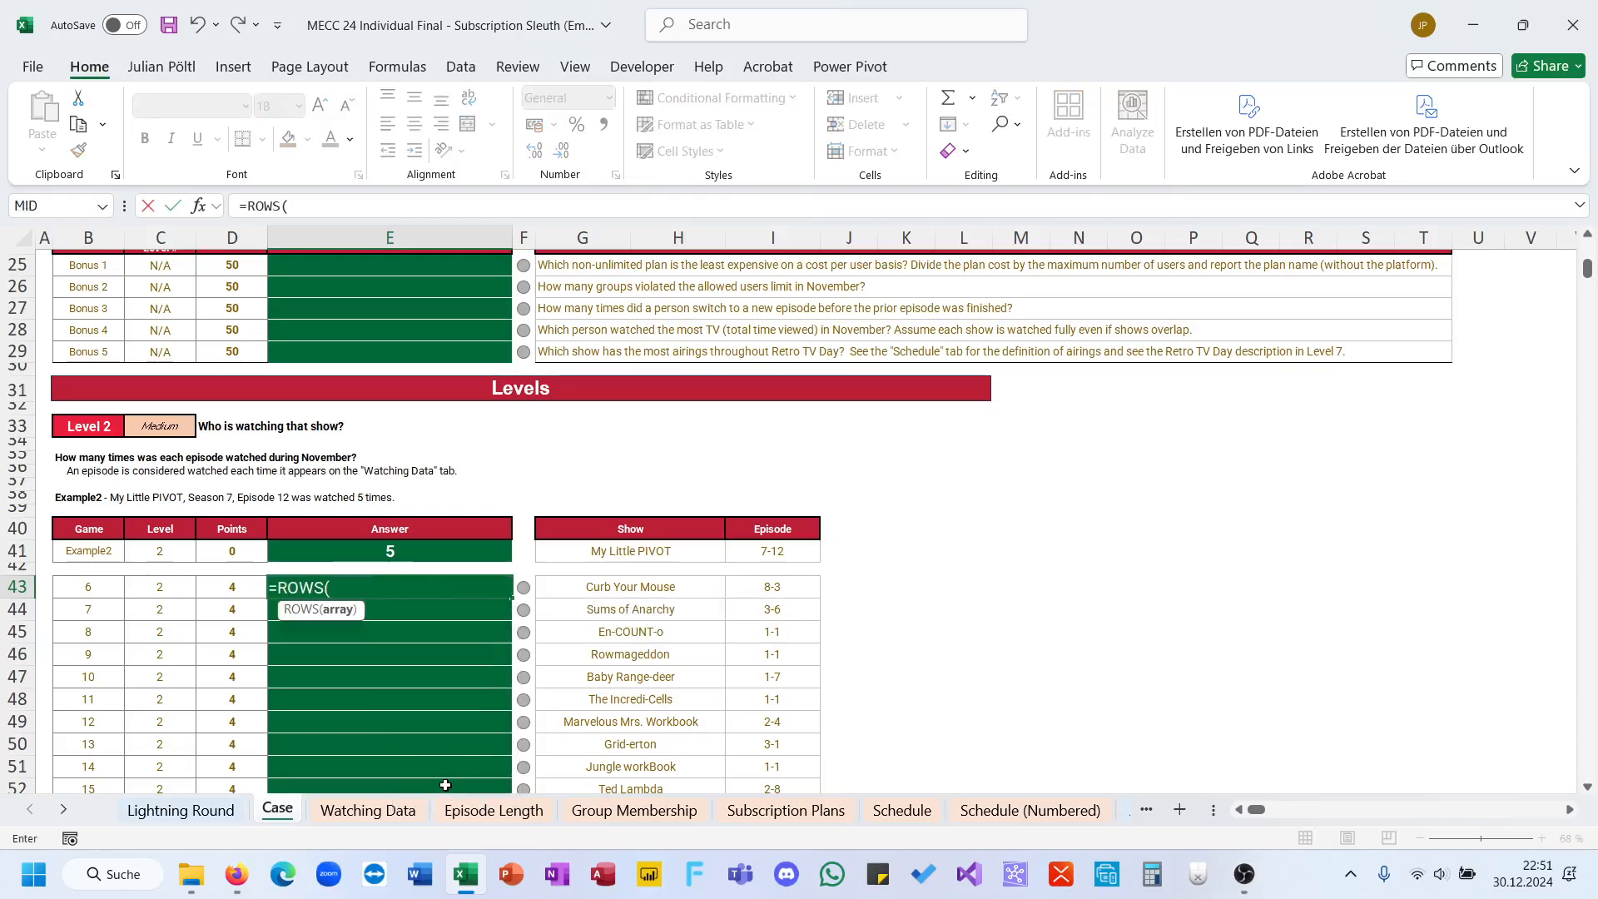
{"action": "type", "text": "FILTER("}
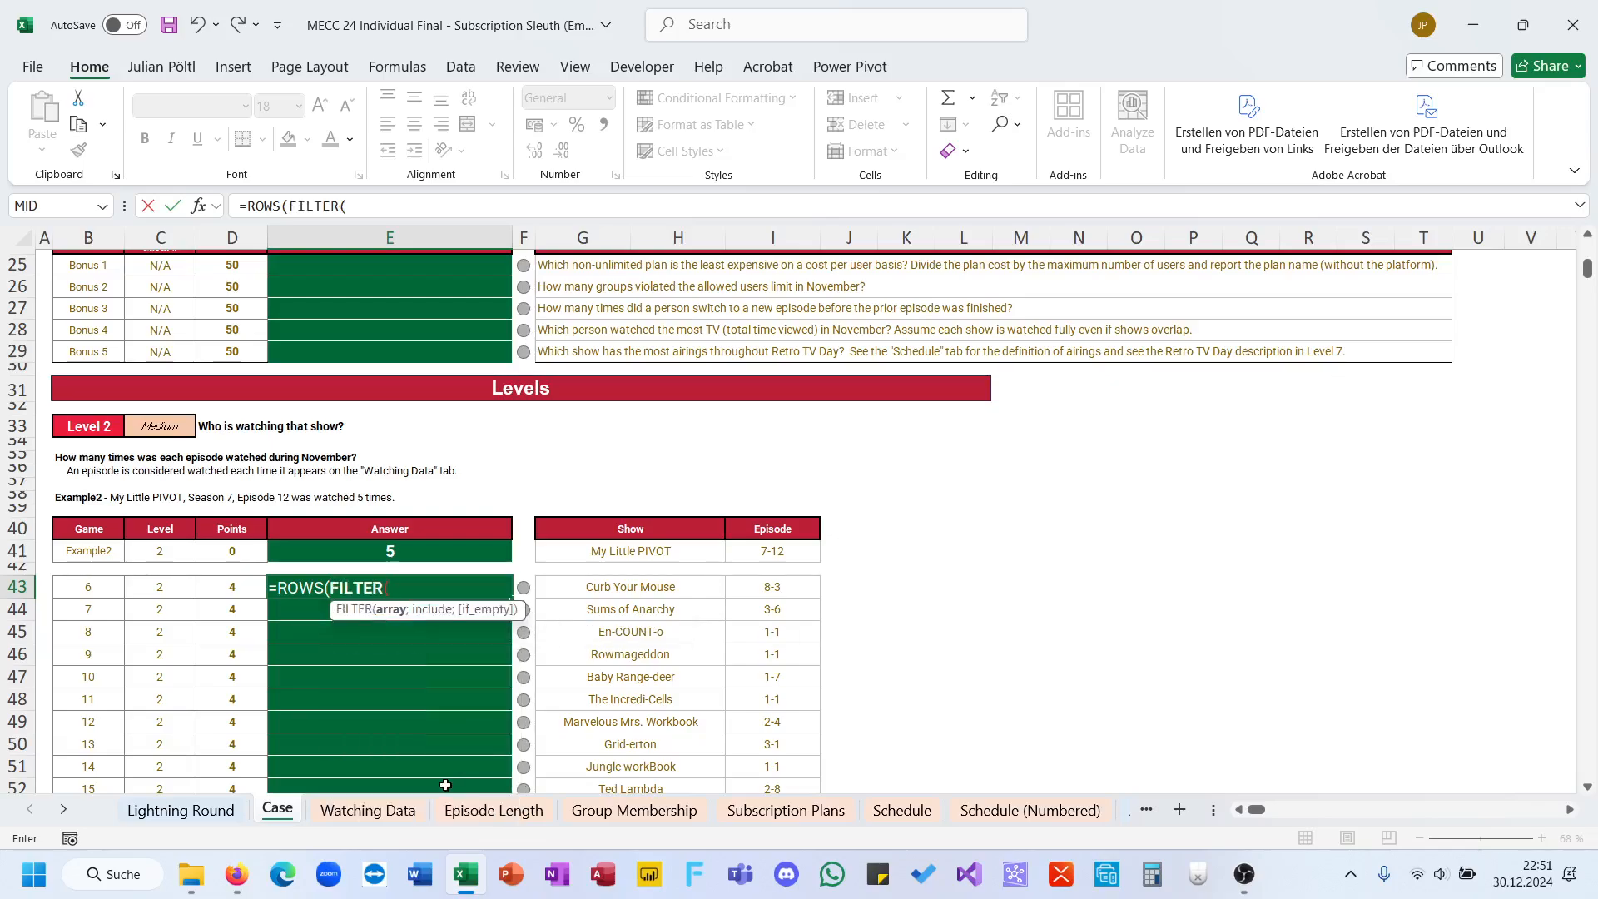
Step: Give the FILTER in E43 the show column 'Watching Data'!B5:B5886 as its array, followed by a semicolon separator
{"action": "left_click", "coordinate": [367, 809]}
{"action": "left_click", "coordinate": [402, 768]}
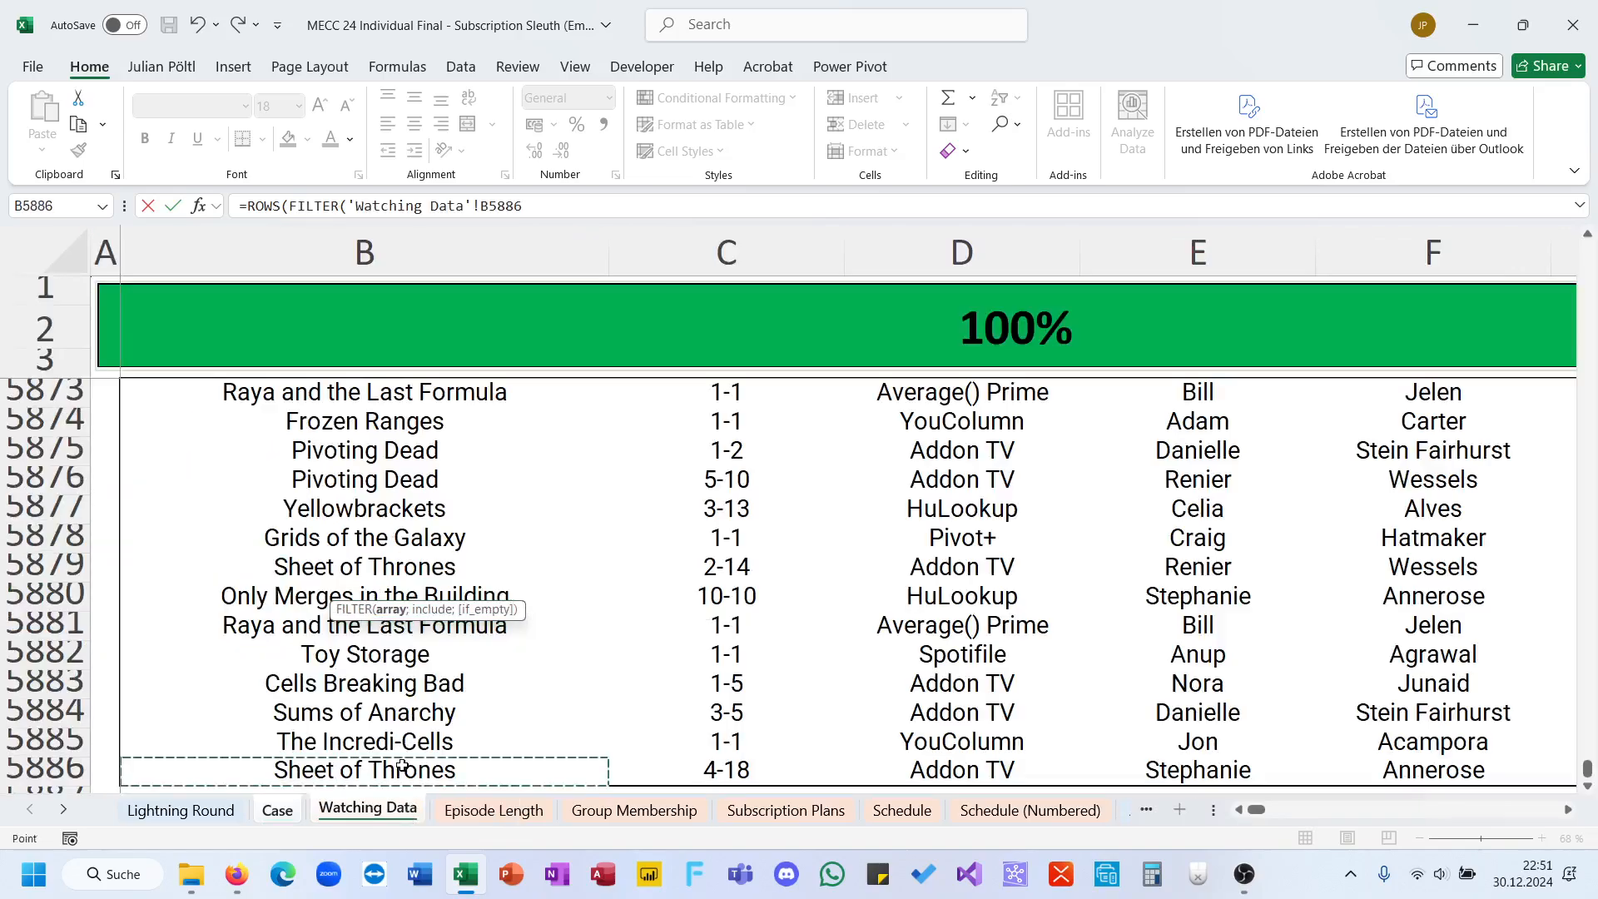
{"action": "key", "text": "ctrl+shift+Up"}
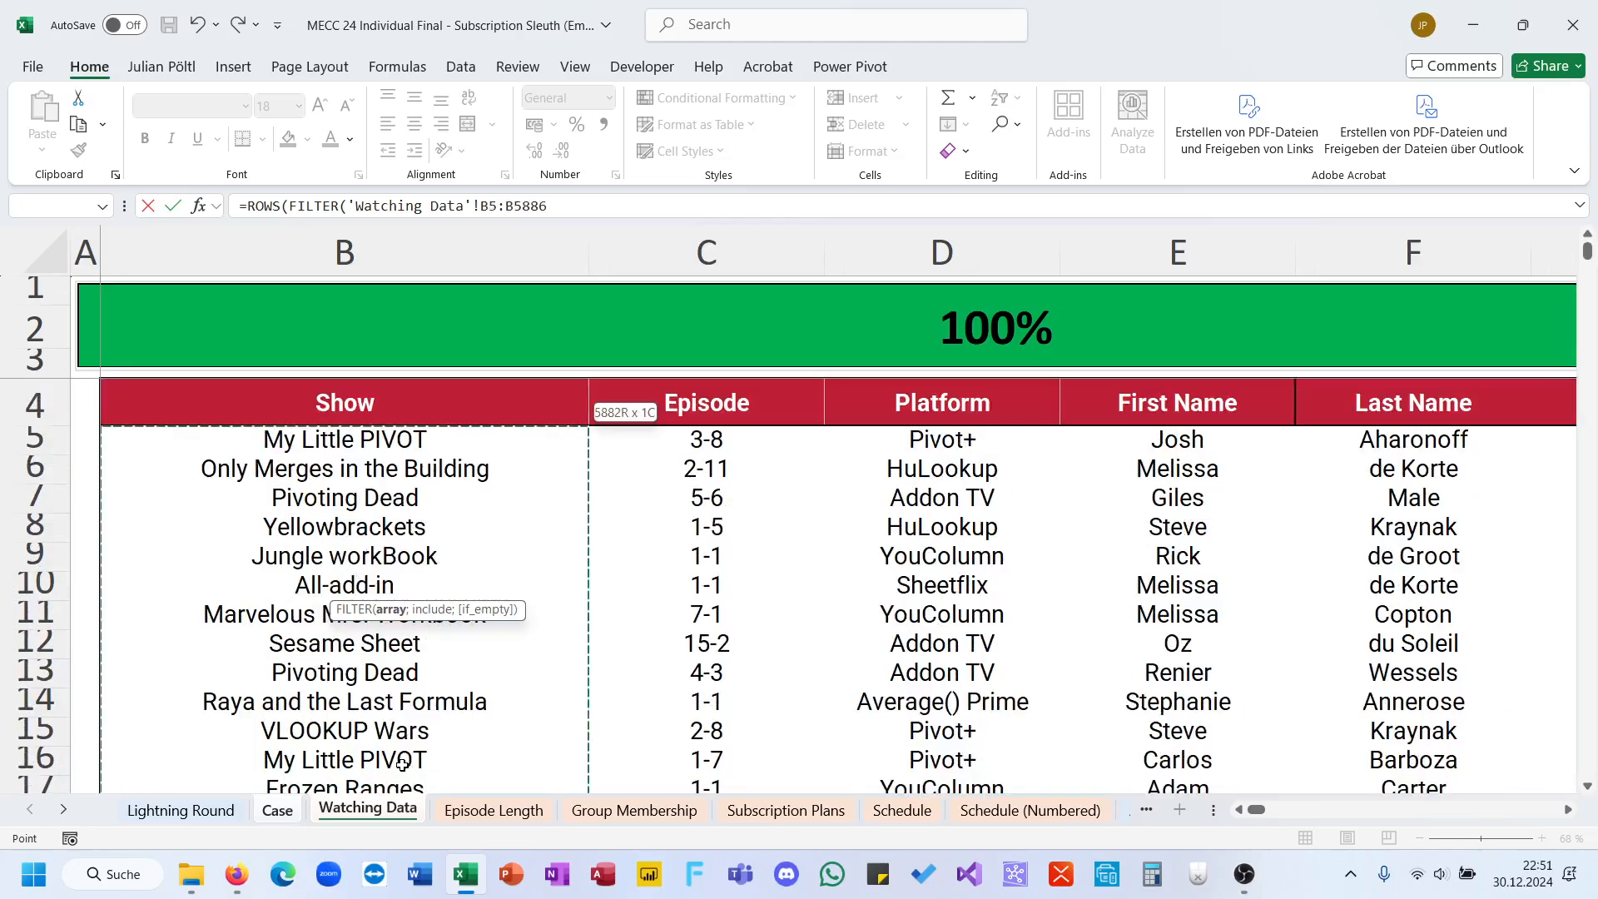
{"action": "type", "text": ","}
{"action": "key", "text": "Return"}
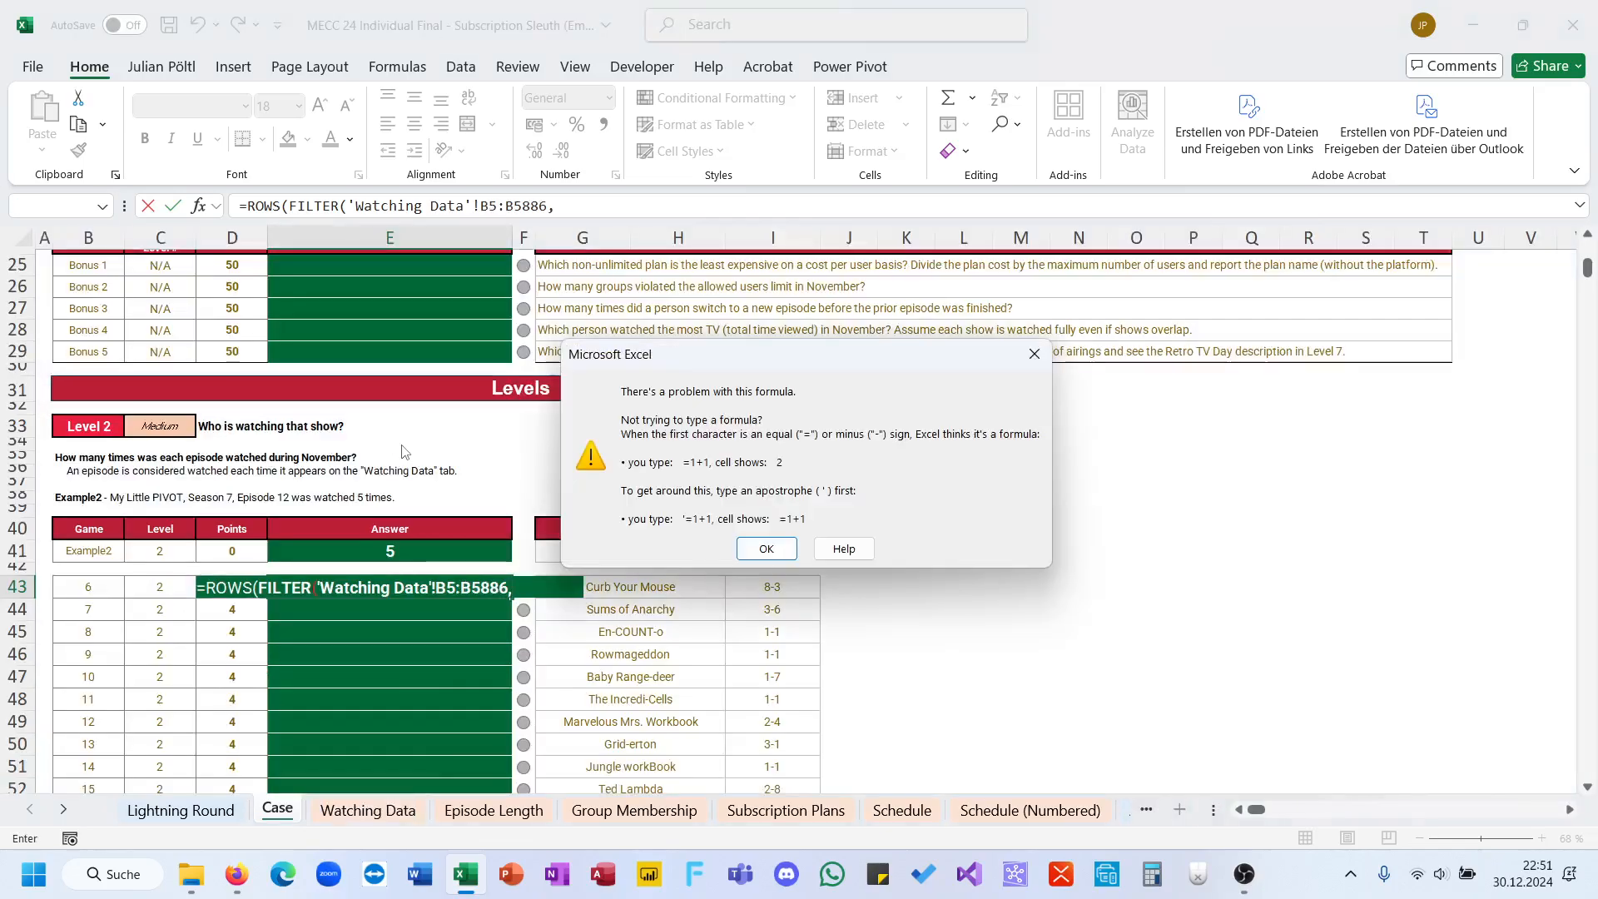
{"action": "key", "text": "Return"}
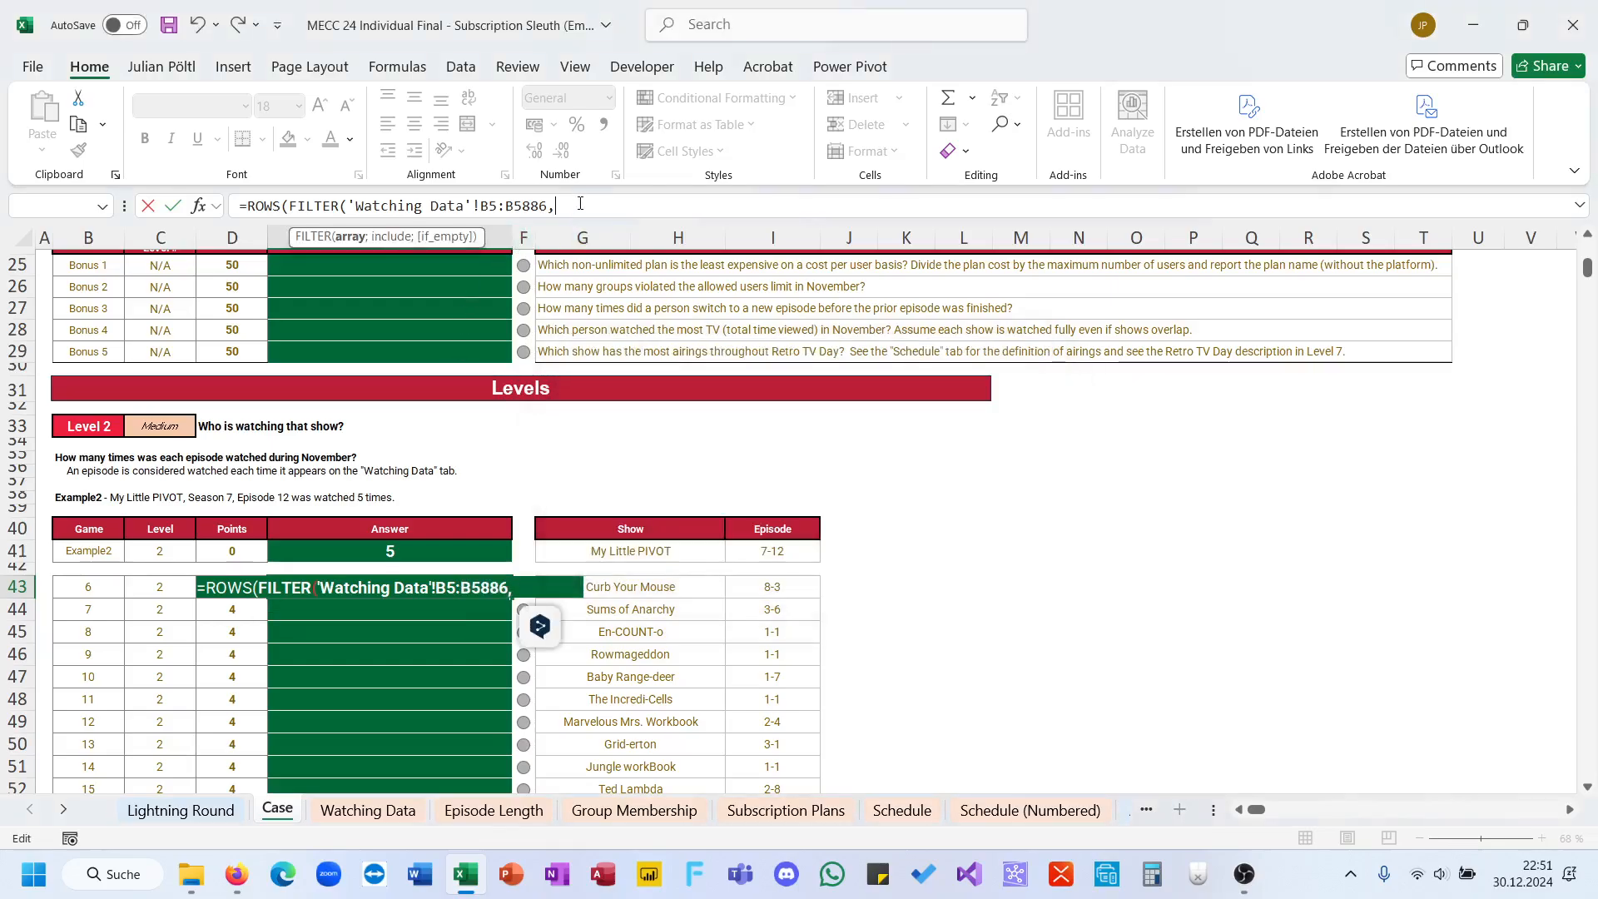
{"action": "key", "text": "BackSpace"}
{"action": "type", "text": ";"}
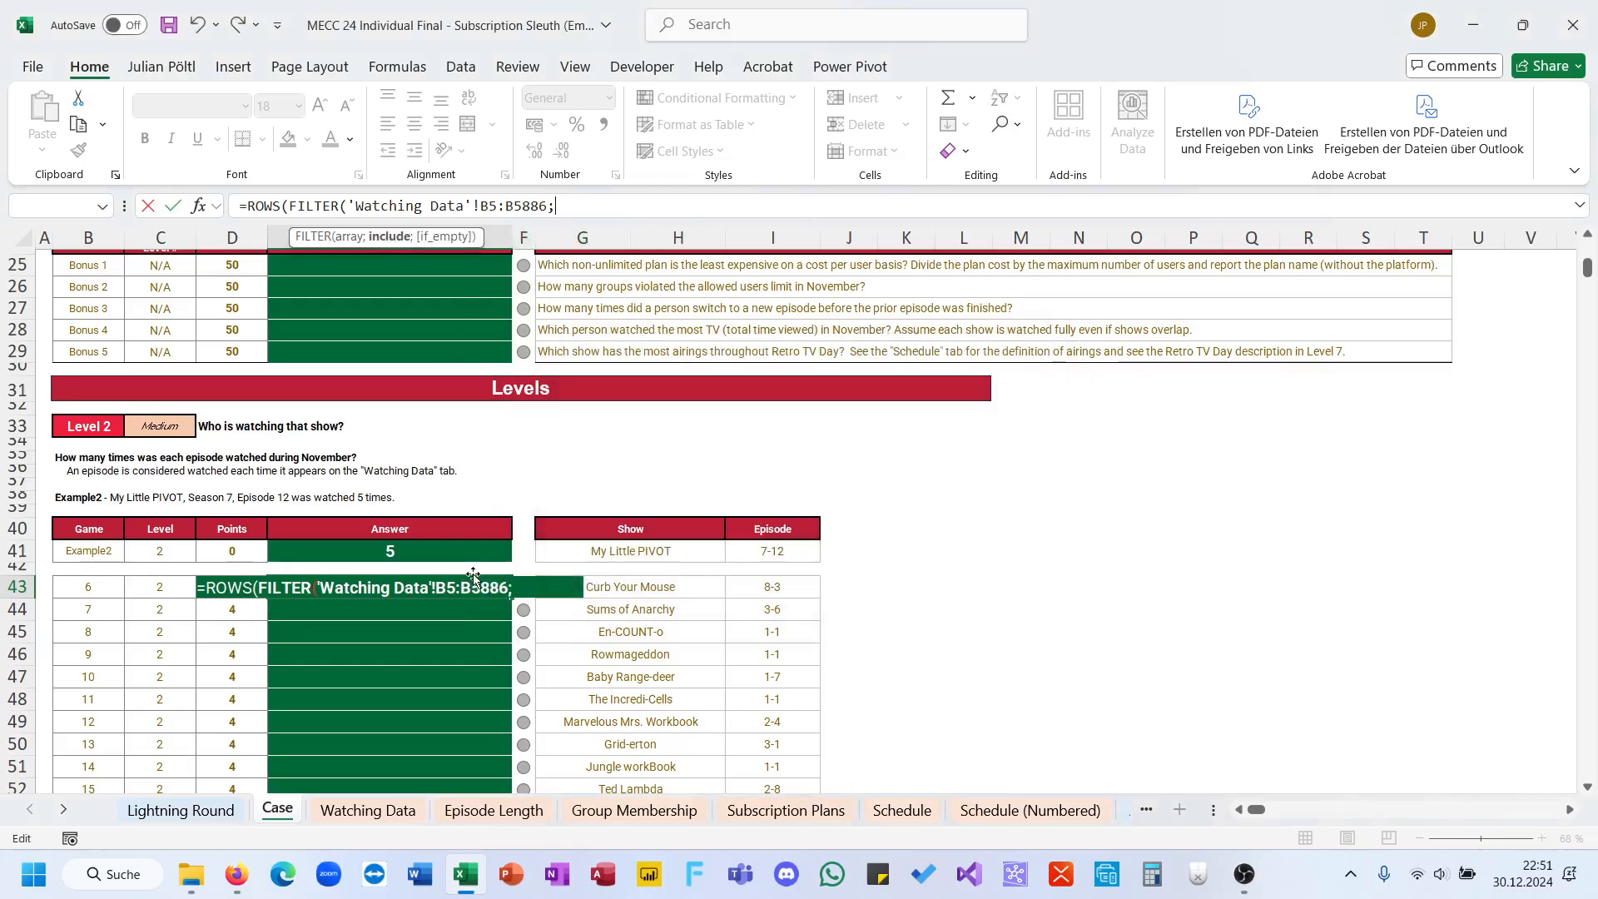
Step: Start the FILTER condition by joining the Watching Data show and episode columns, B5:B5886&C5:C5886, followed by an equals sign
{"action": "left_click", "coordinate": [376, 811]}
{"action": "left_click", "coordinate": [397, 450]}
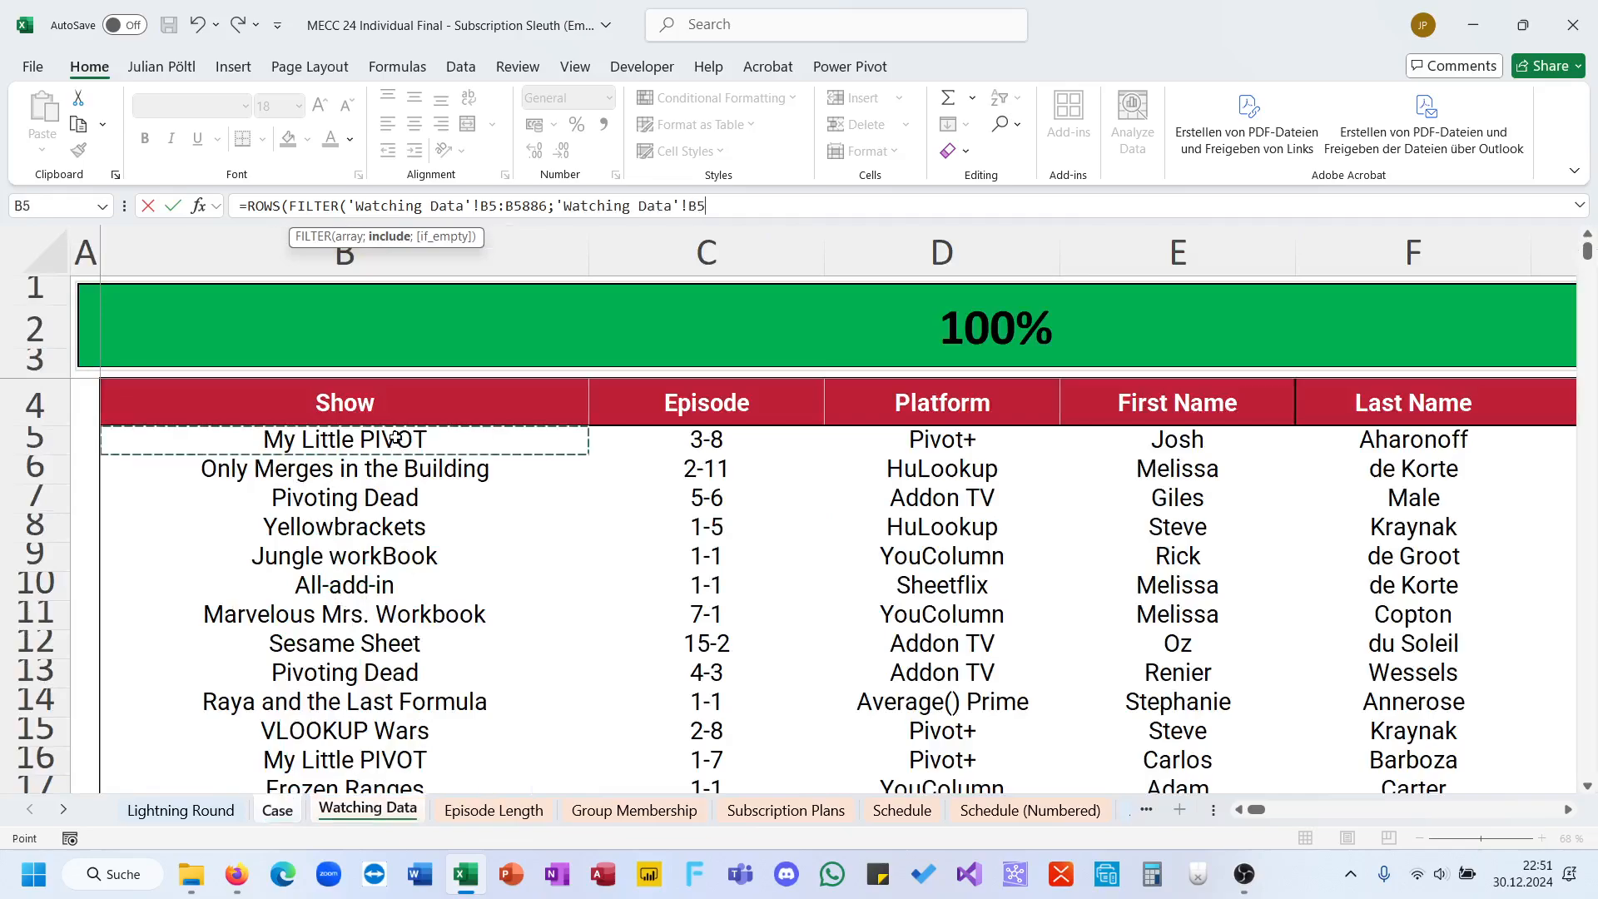
{"action": "key", "text": "ctrl+shift+Down"}
{"action": "type", "text": "&"}
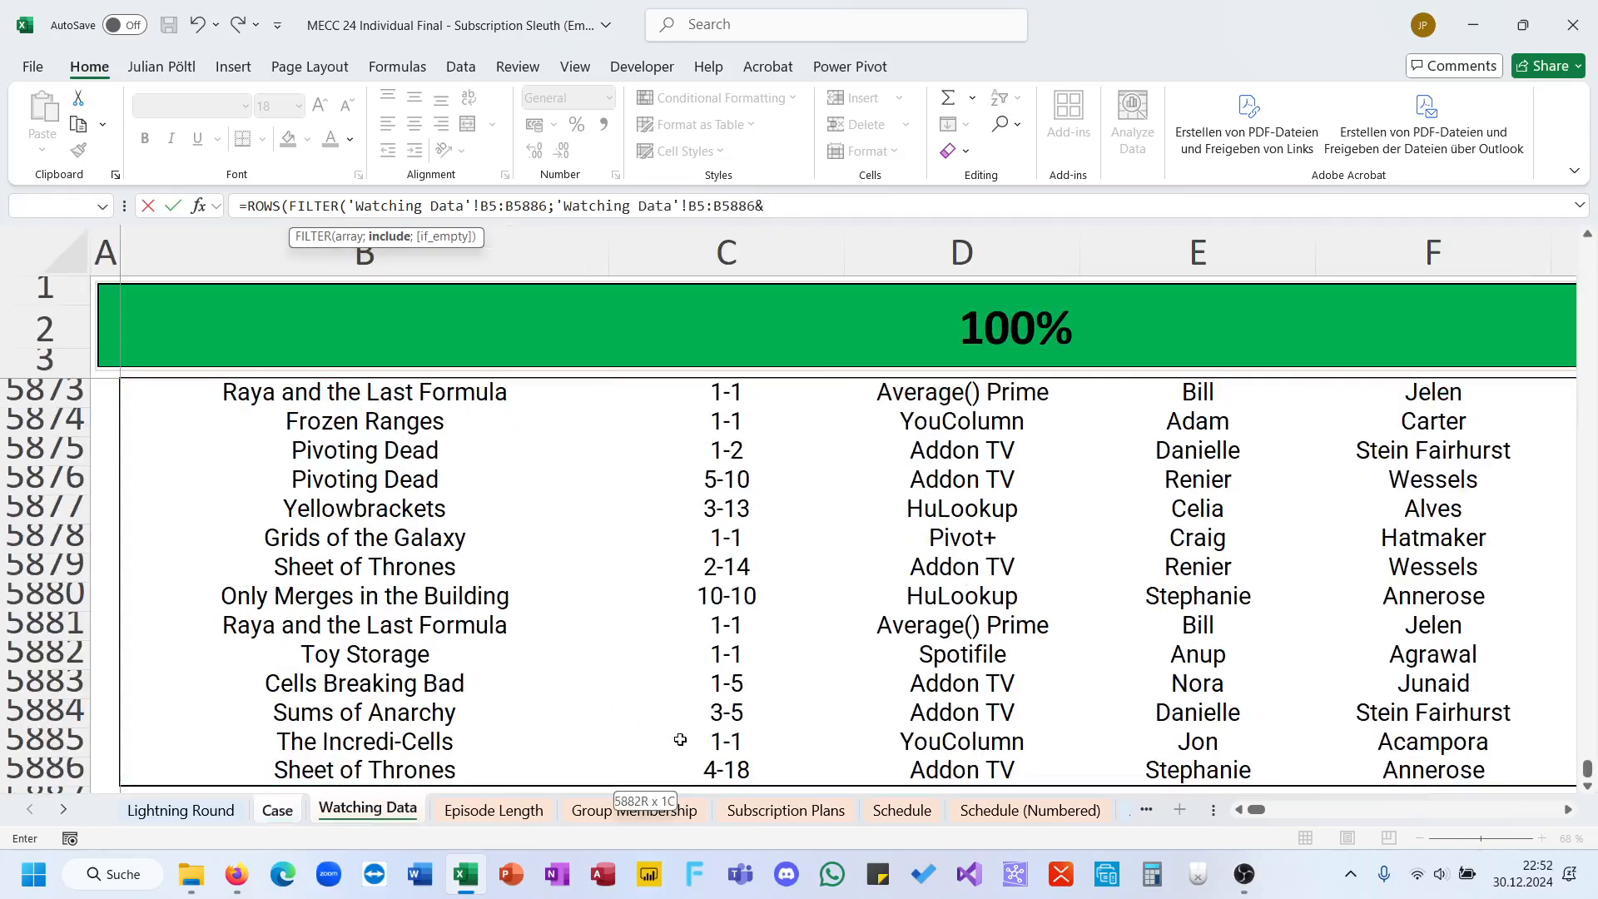
{"action": "left_click", "coordinate": [704, 768]}
{"action": "key", "text": "ctrl+shift+Up"}
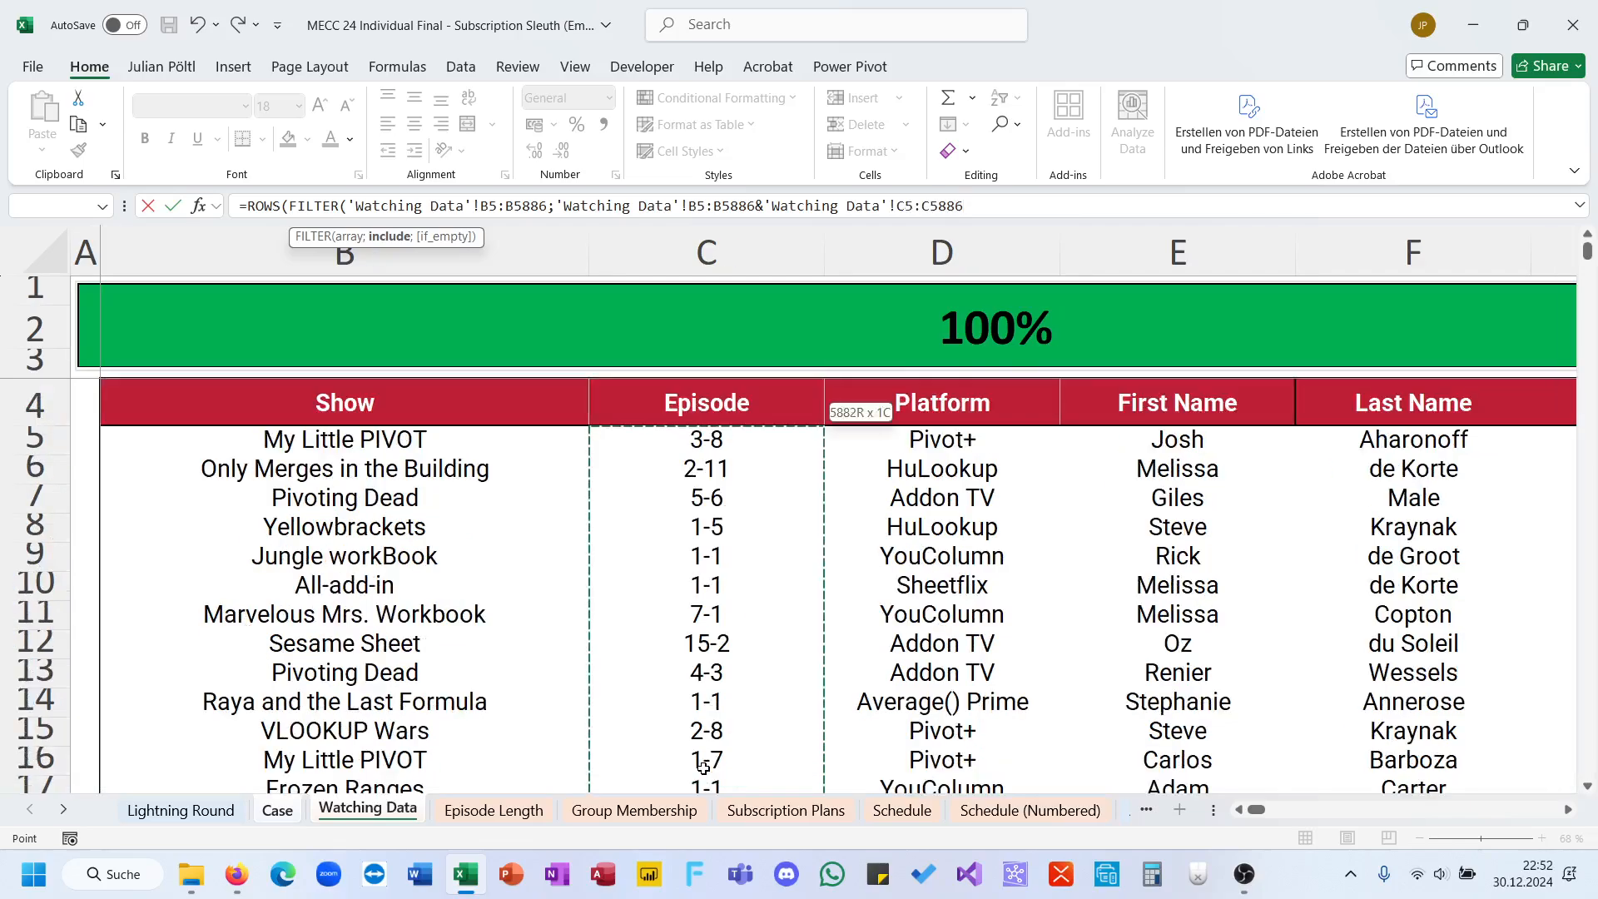
{"action": "type", "text": "0"}
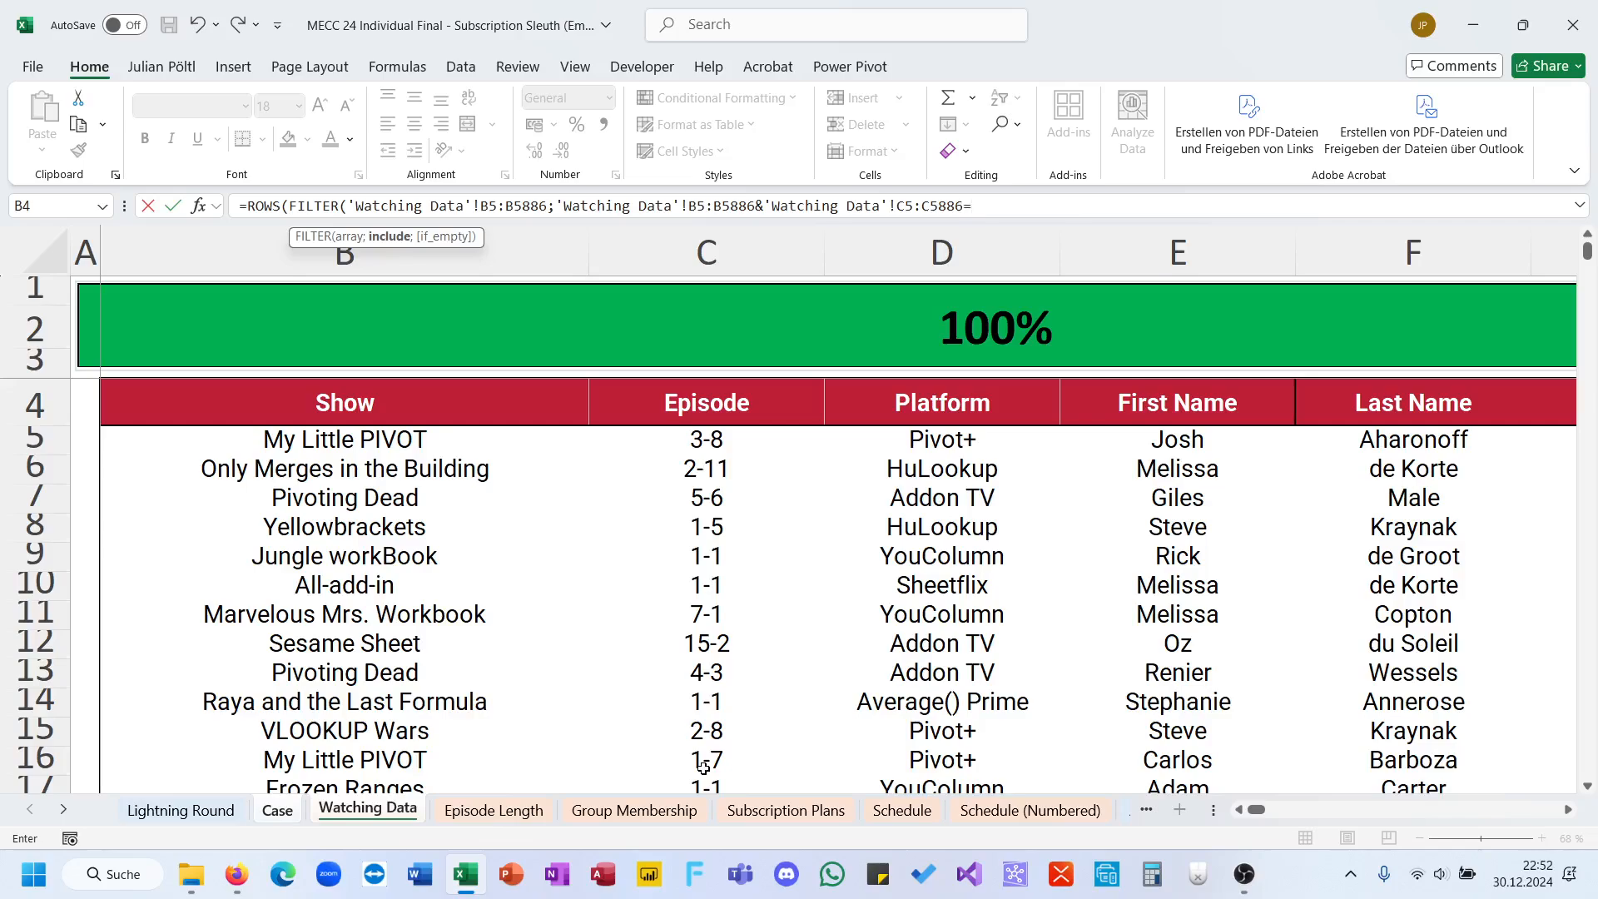
Step: Complete the FILTER condition in E43 by matching against the game 6 show and episode, G43&I43, and close the function
{"action": "left_click", "coordinate": [289, 816]}
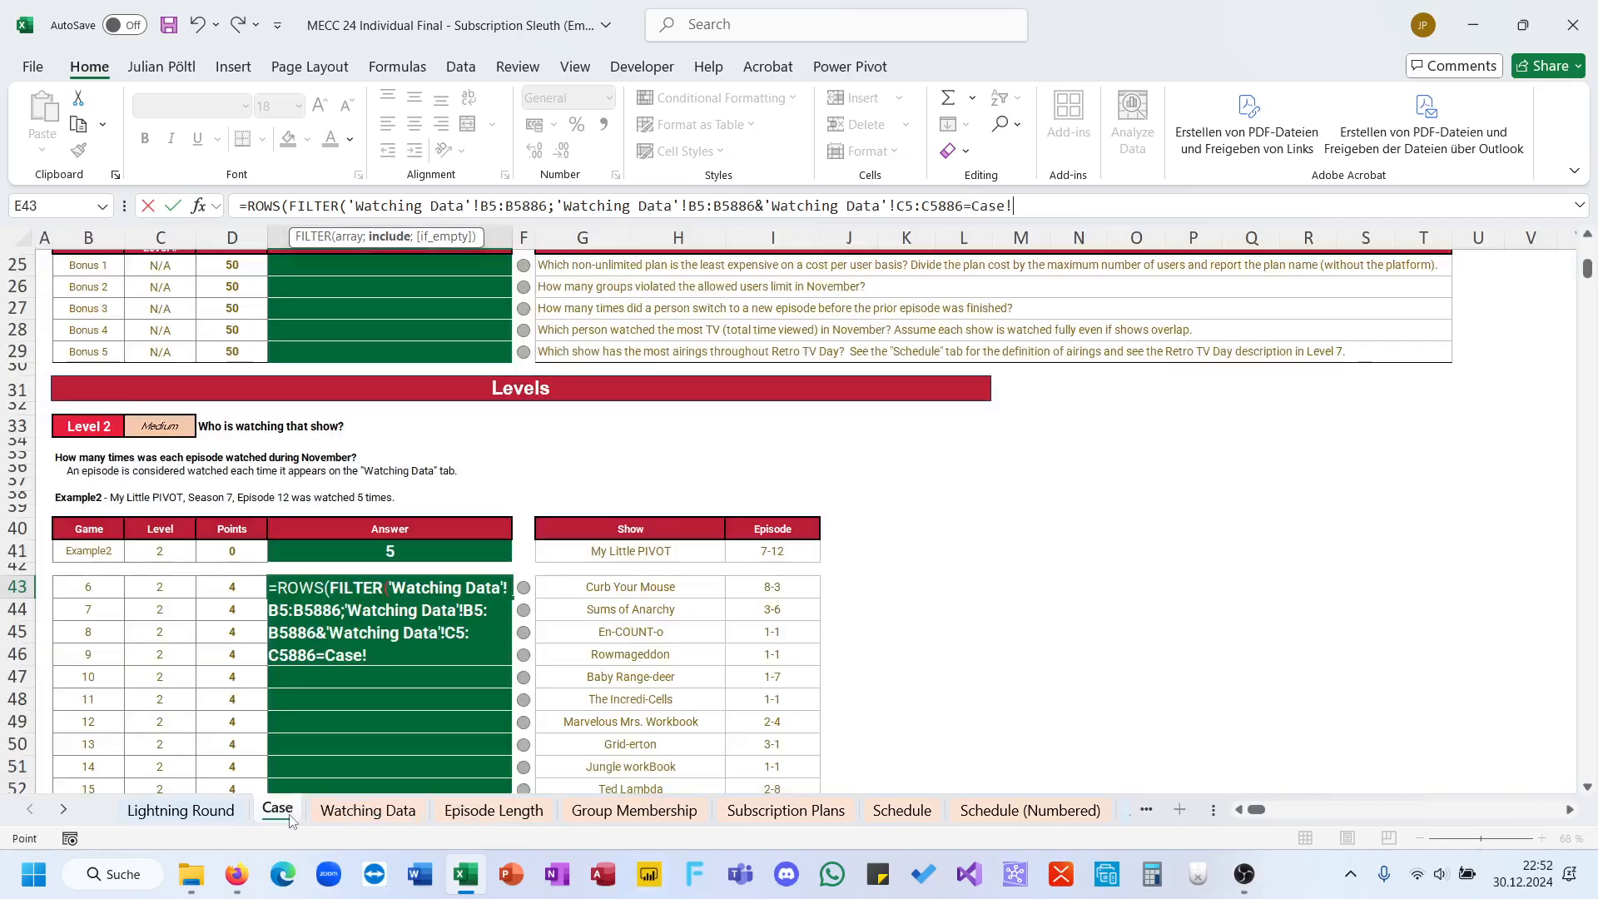
{"action": "left_click", "coordinate": [589, 587]}
{"action": "type", "text": "&"}
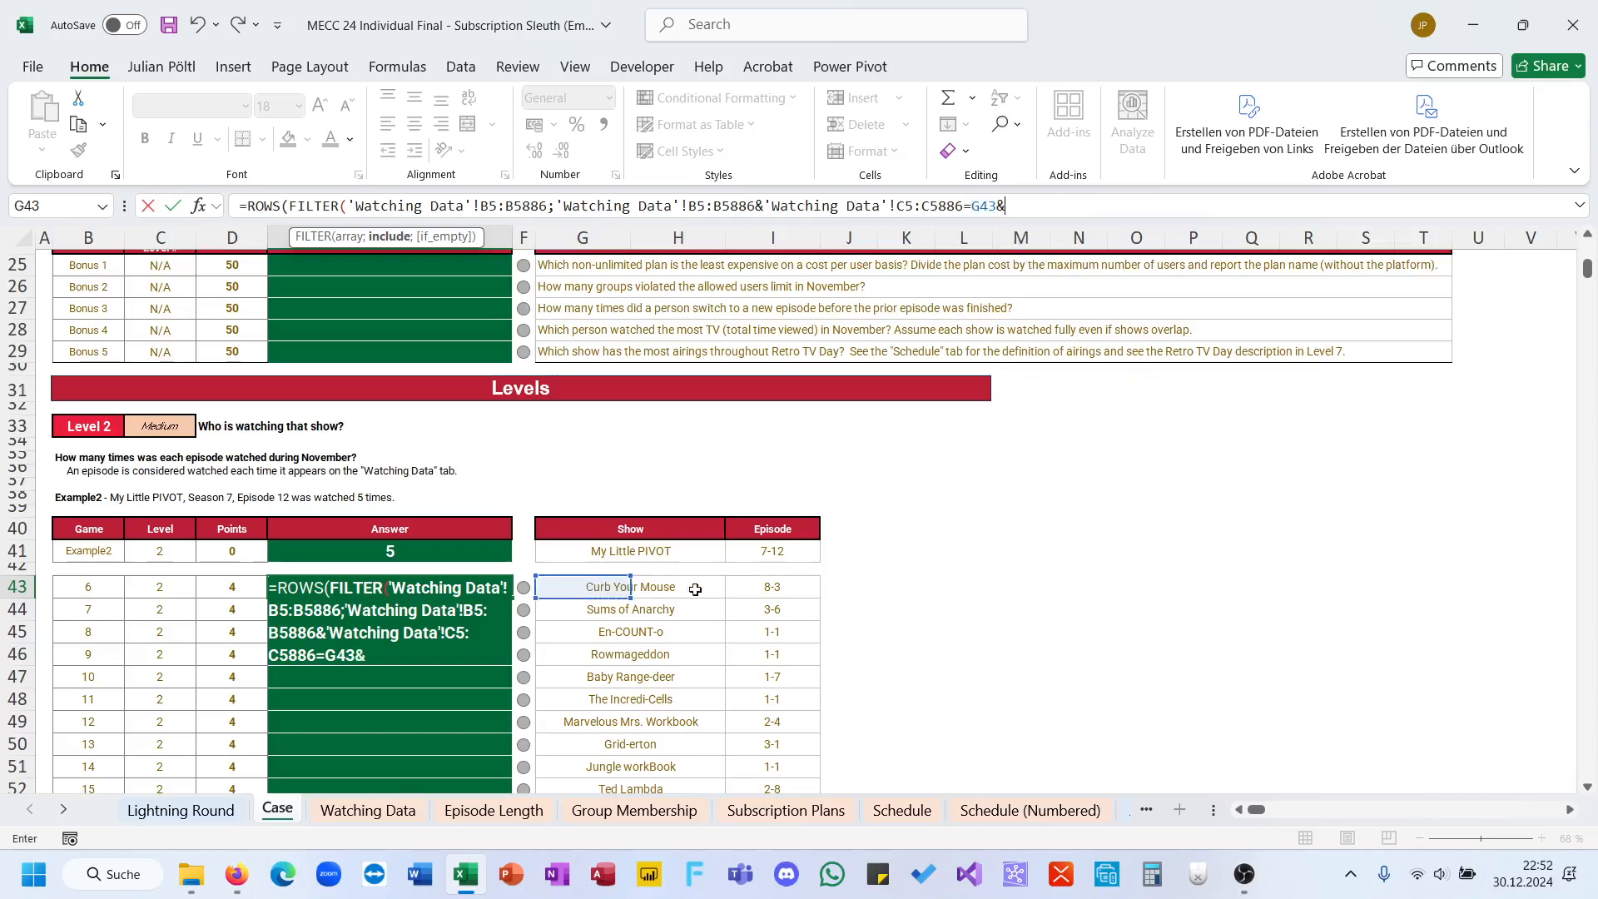
{"action": "left_click", "coordinate": [739, 588]}
{"action": "type", "text": ")"}
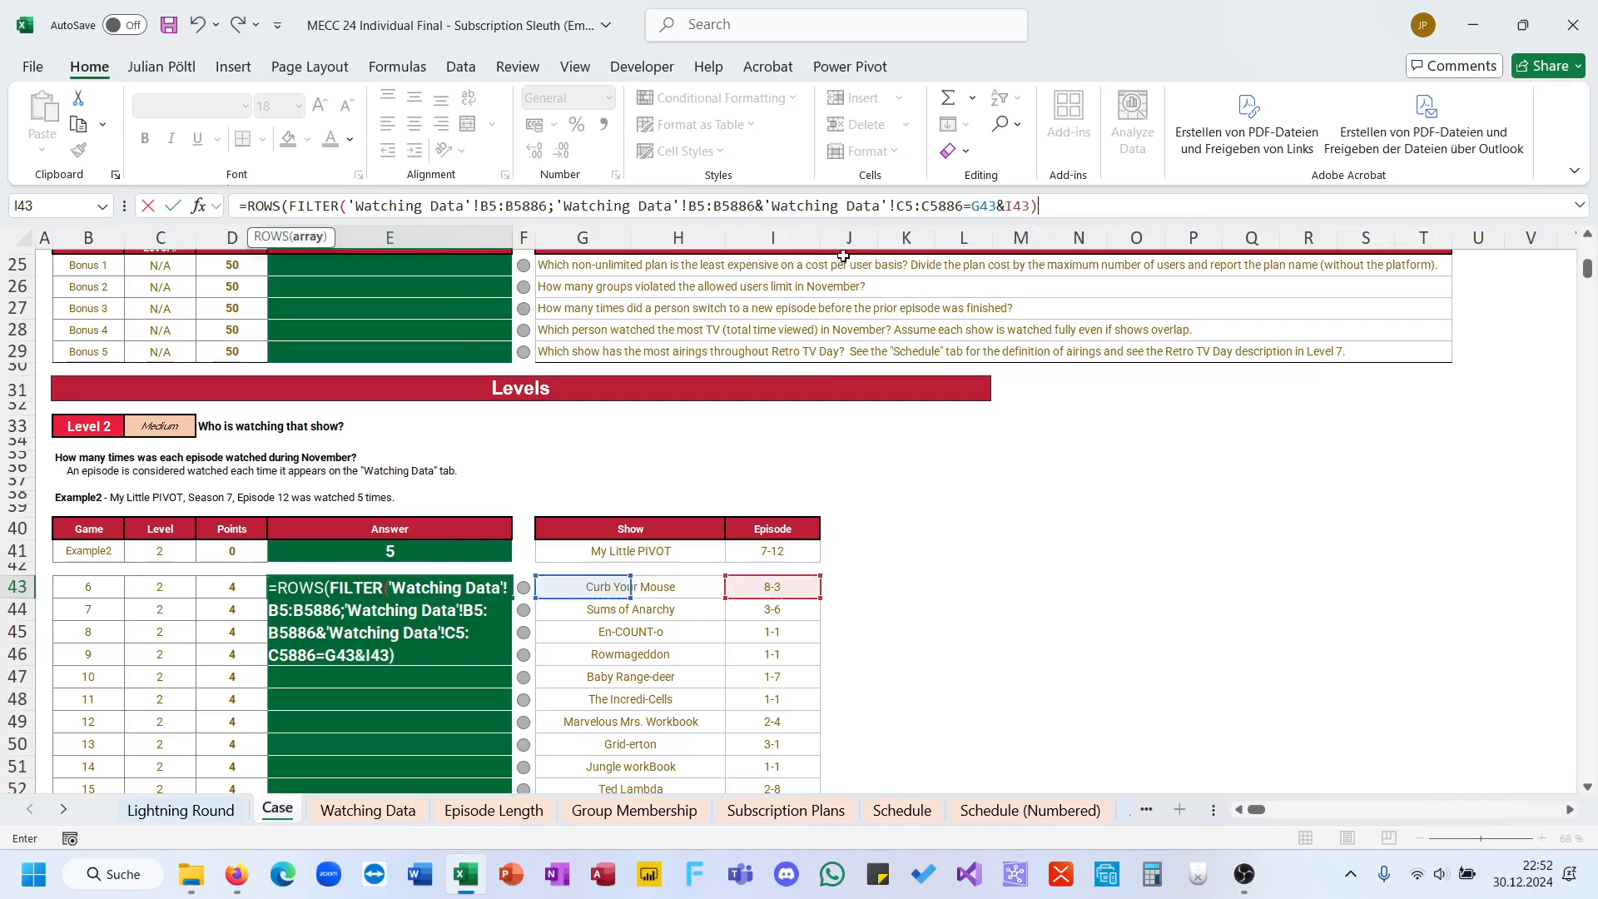
Step: Make the Watching Data ranges in the E43 formula absolute, as $B$5:$B$5886 and $C$5:$C$5886, and enter the formula
{"action": "left_click", "coordinate": [745, 206]}
{"action": "key", "text": "F4"}
{"action": "double_click", "coordinate": [693, 208]}
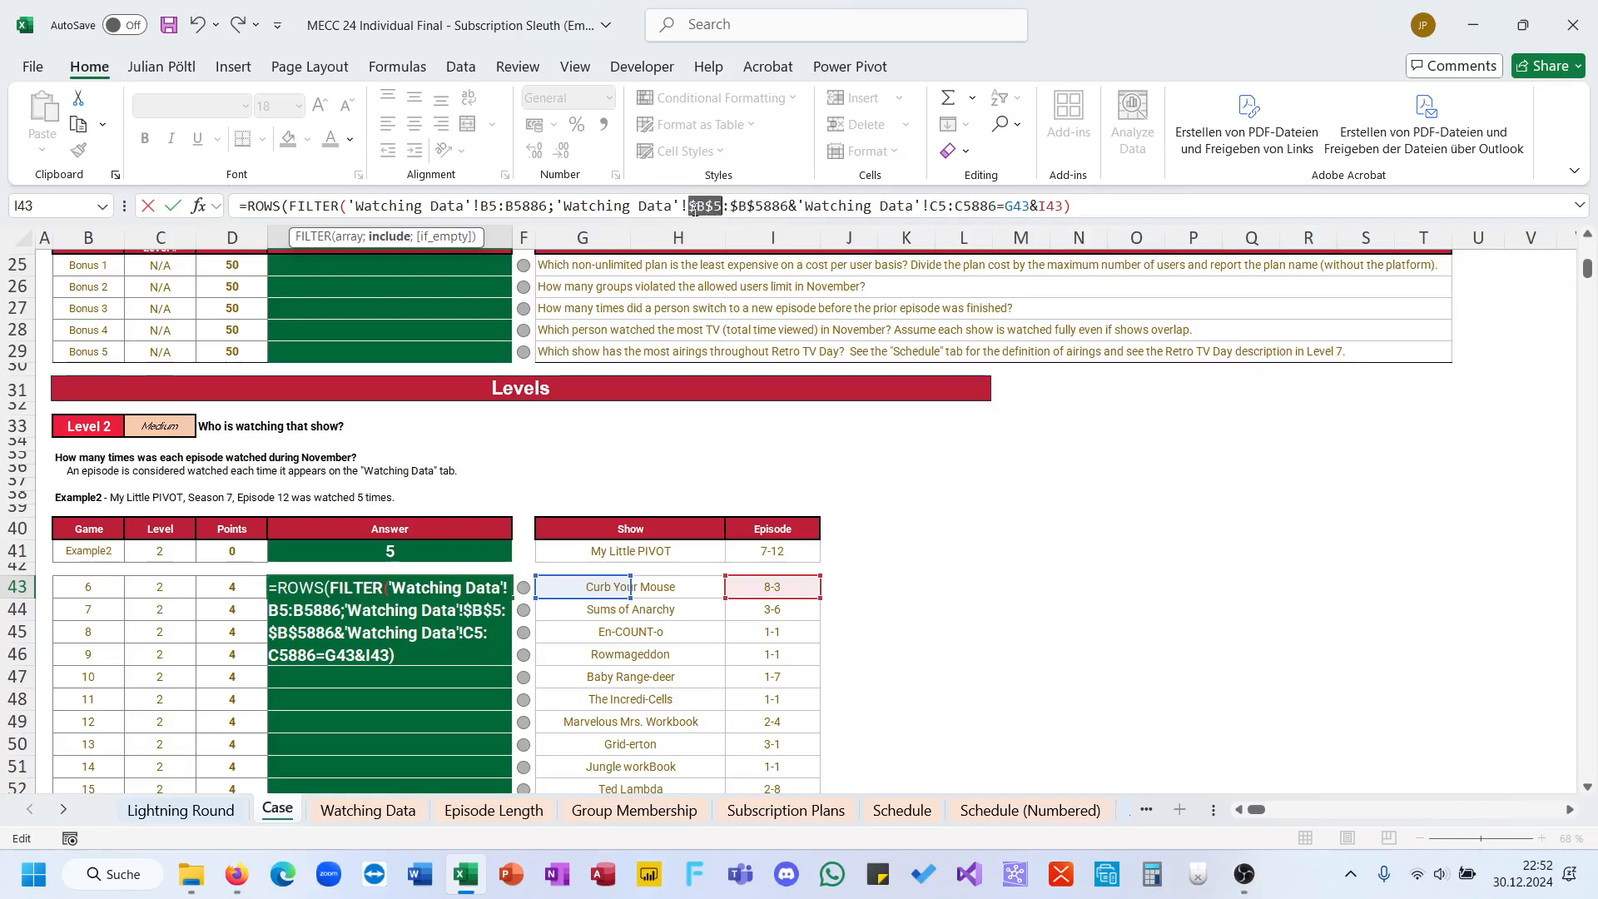
{"action": "left_click", "coordinate": [538, 213]}
{"action": "key", "text": "F4"}
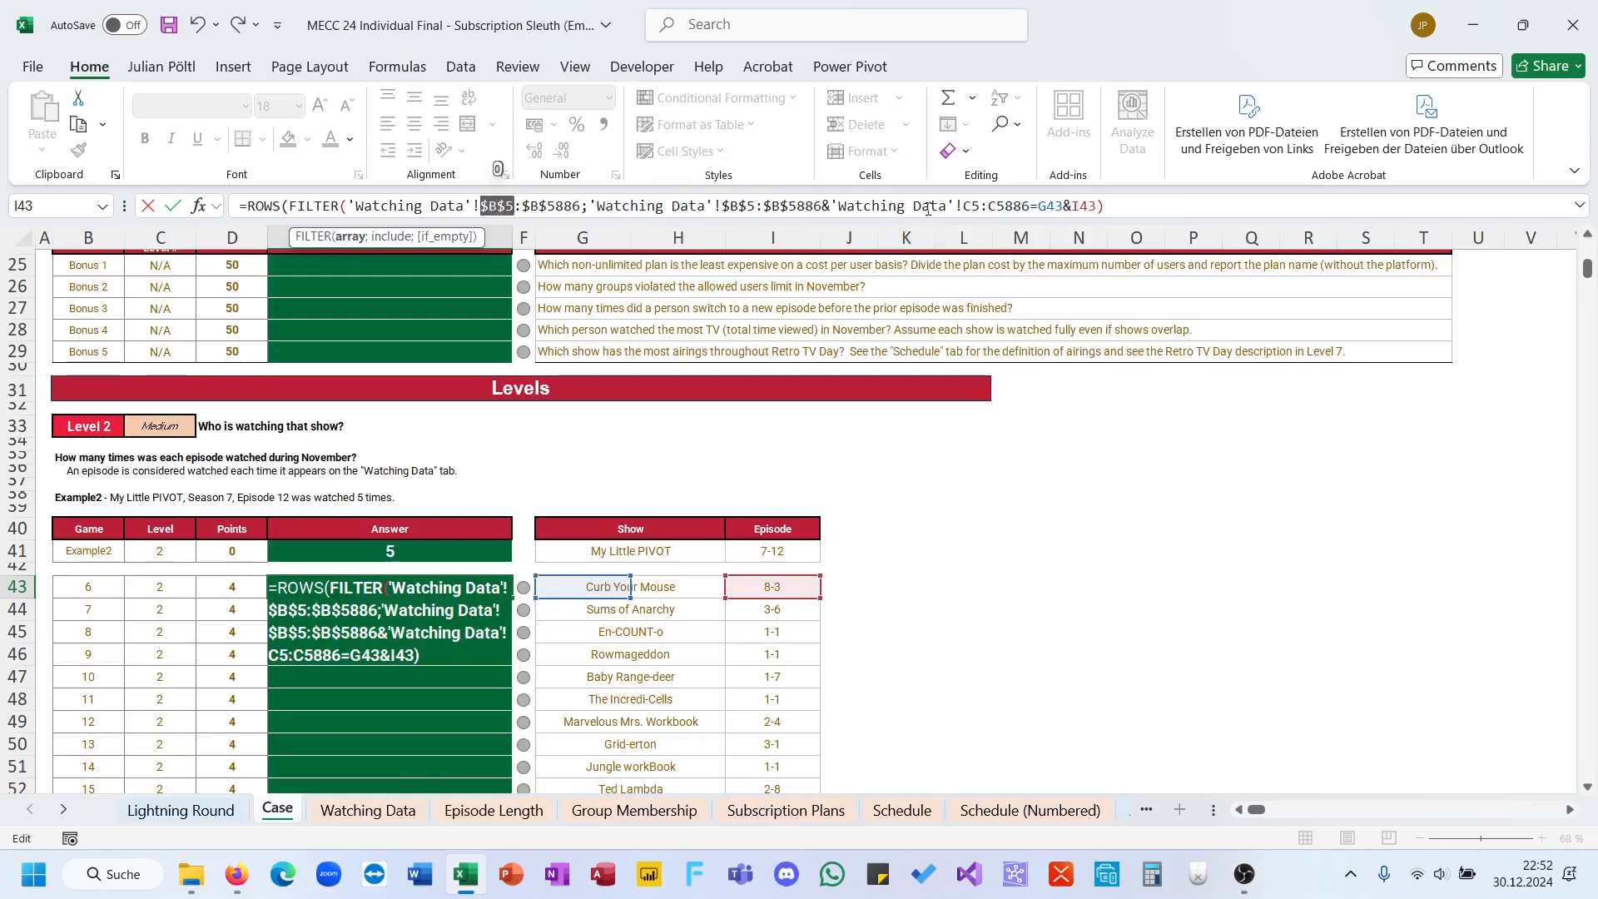
{"action": "left_click", "coordinate": [958, 208]}
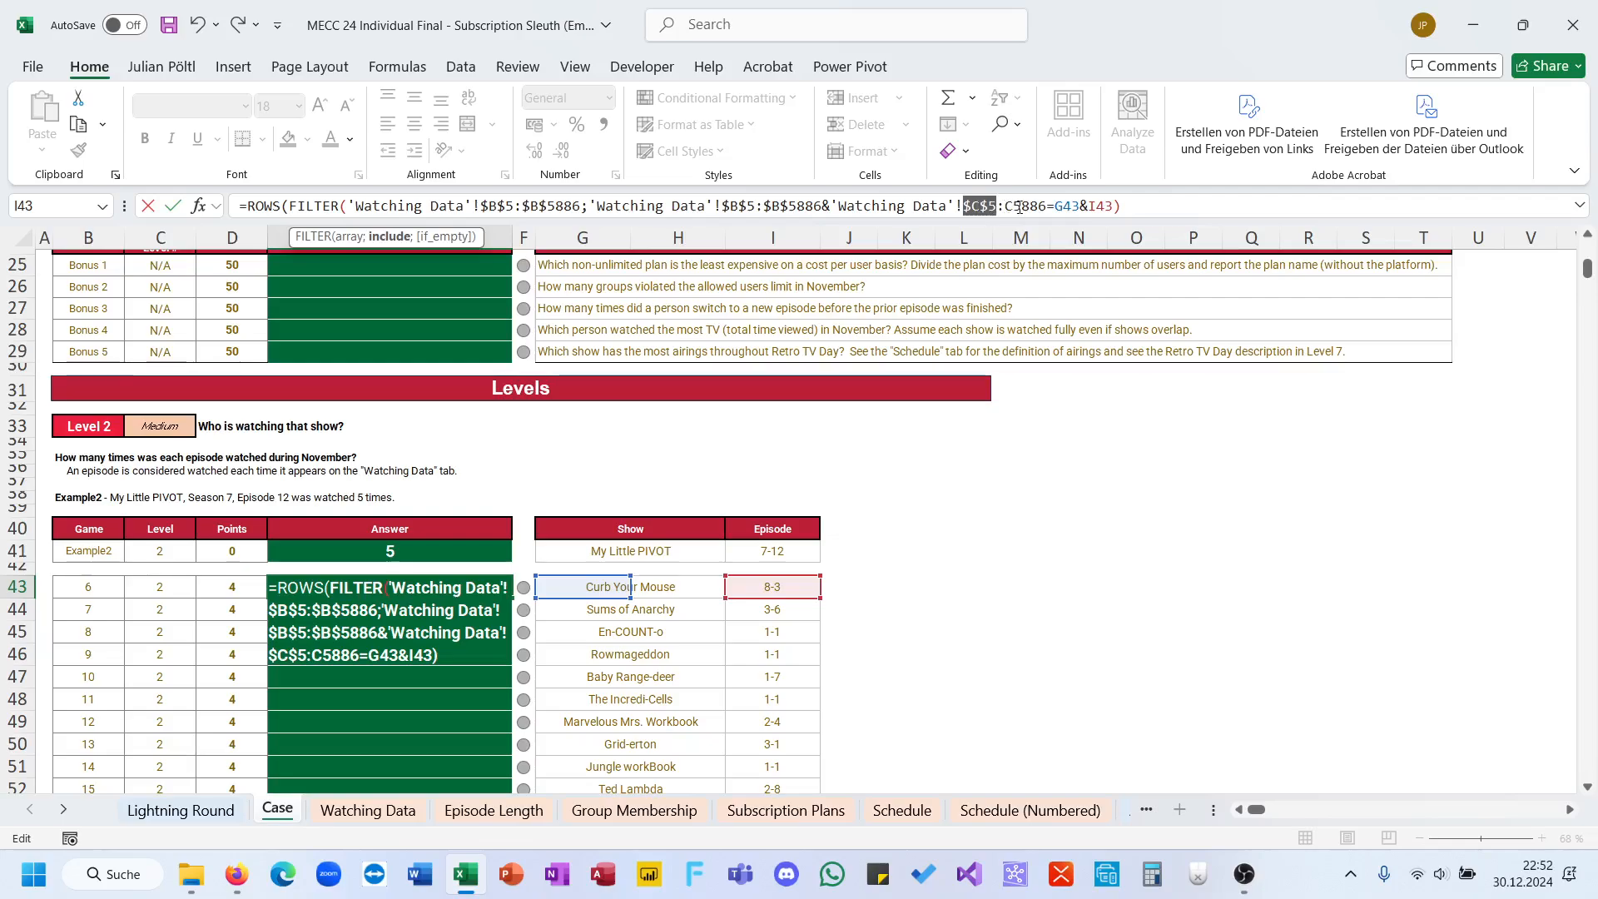
{"action": "key", "text": "F4"}
{"action": "key", "text": "Return"}
{"action": "key", "text": "Return"}
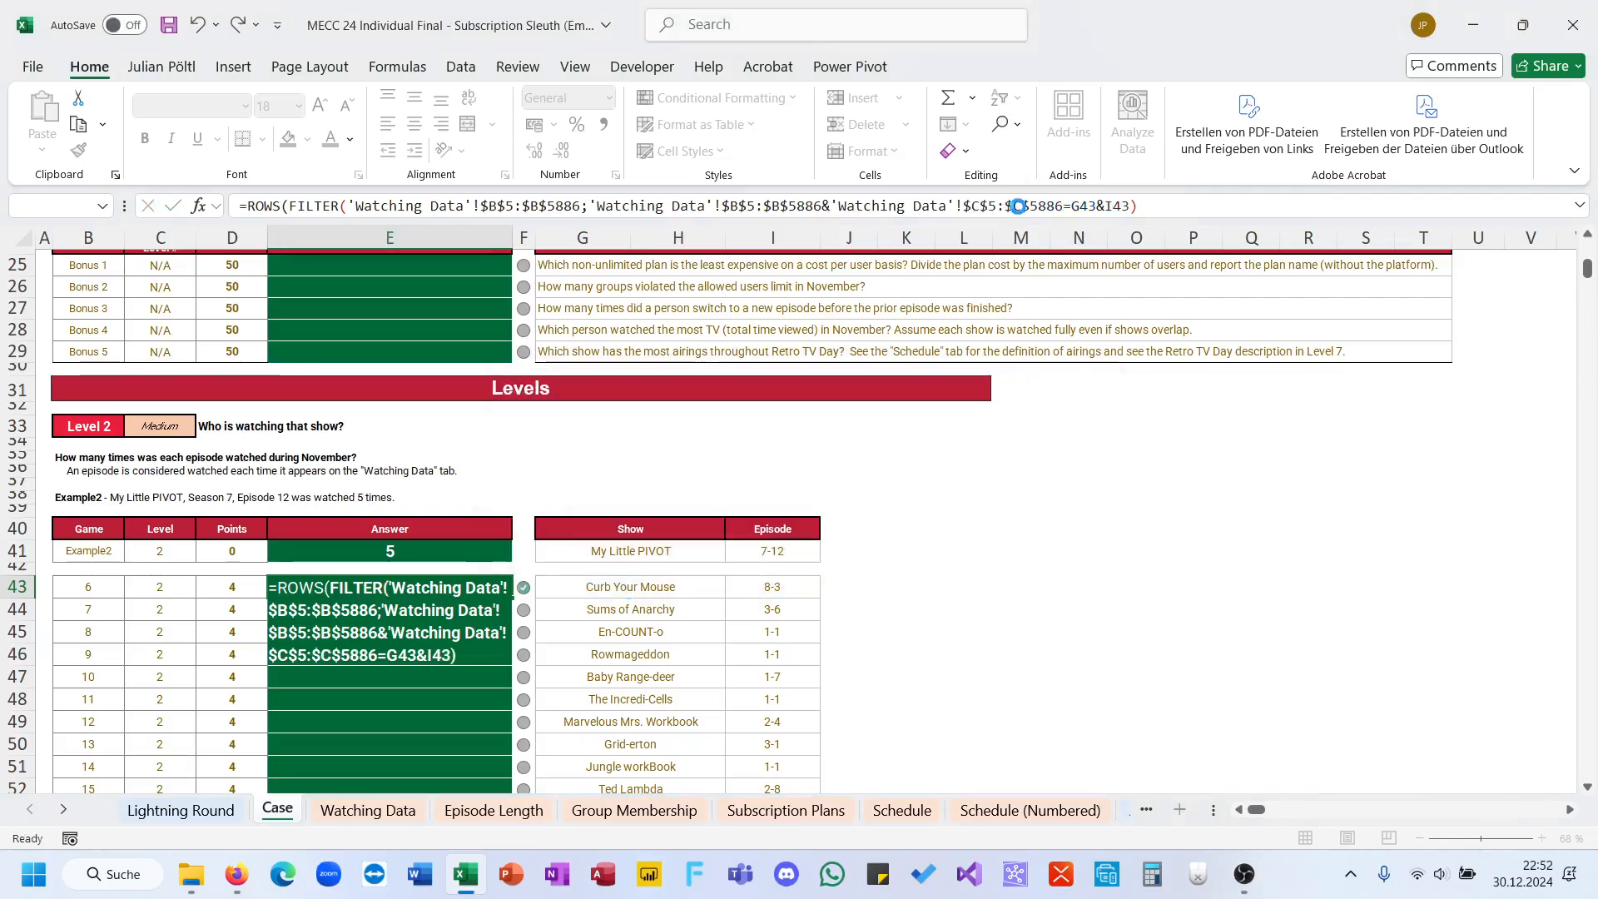
Step: Fill the E43 formula down through E62 to answer all Level 2 games
{"action": "double_click", "coordinate": [524, 600]}
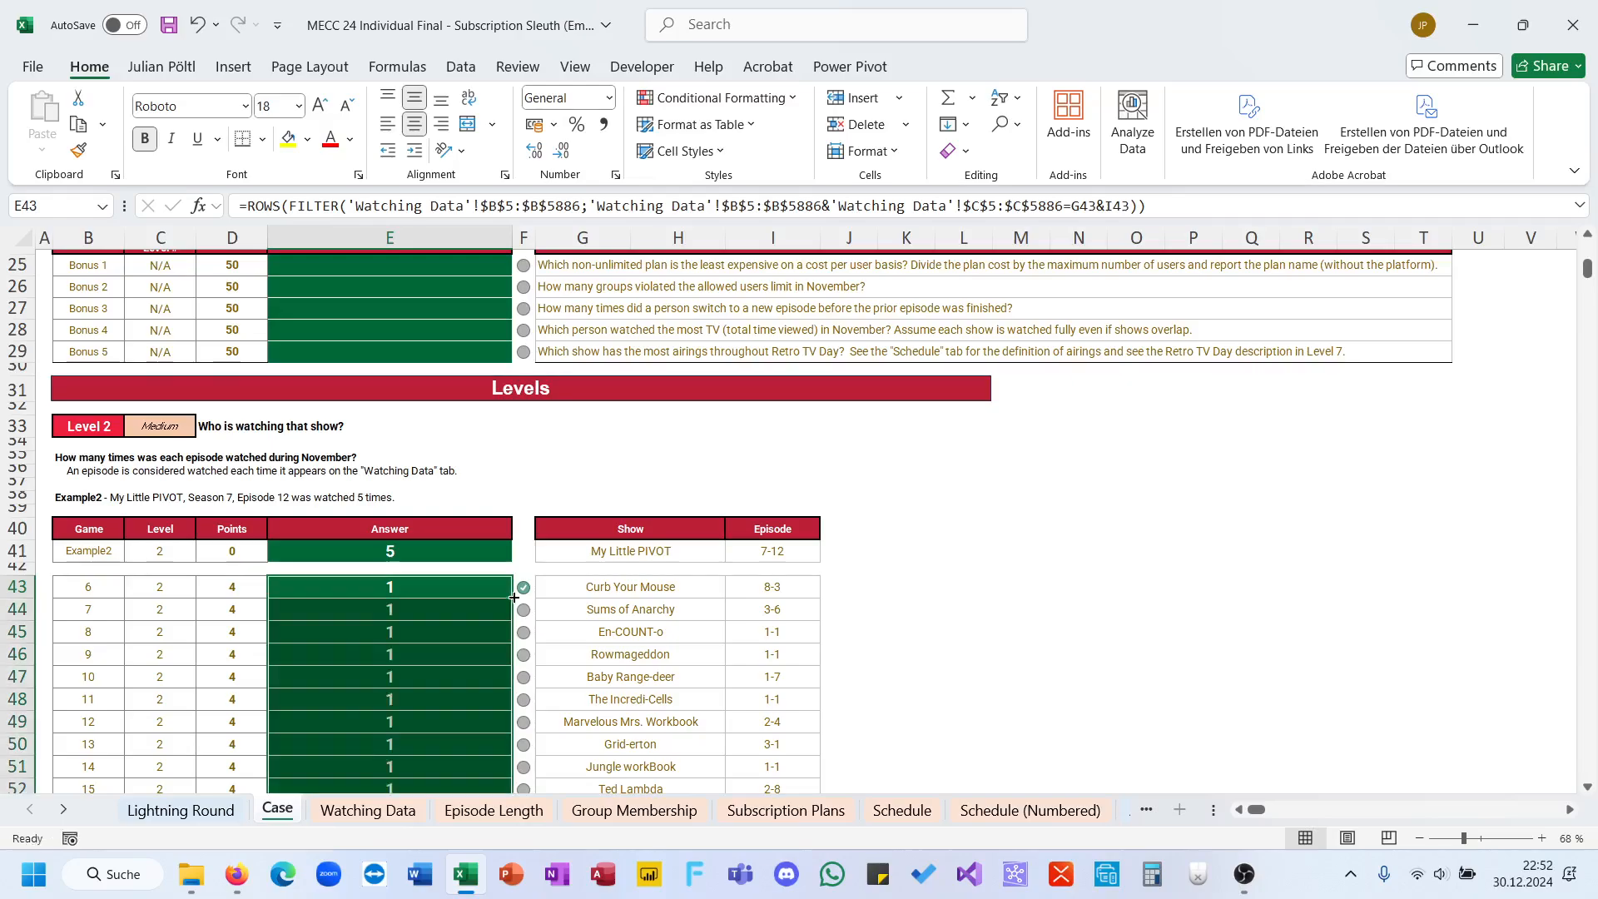
{"action": "scroll", "coordinate": [514, 598], "scroll_direction": "down", "scroll_amount": 4}
{"action": "scroll", "coordinate": [513, 598], "scroll_direction": "down", "scroll_amount": 6}
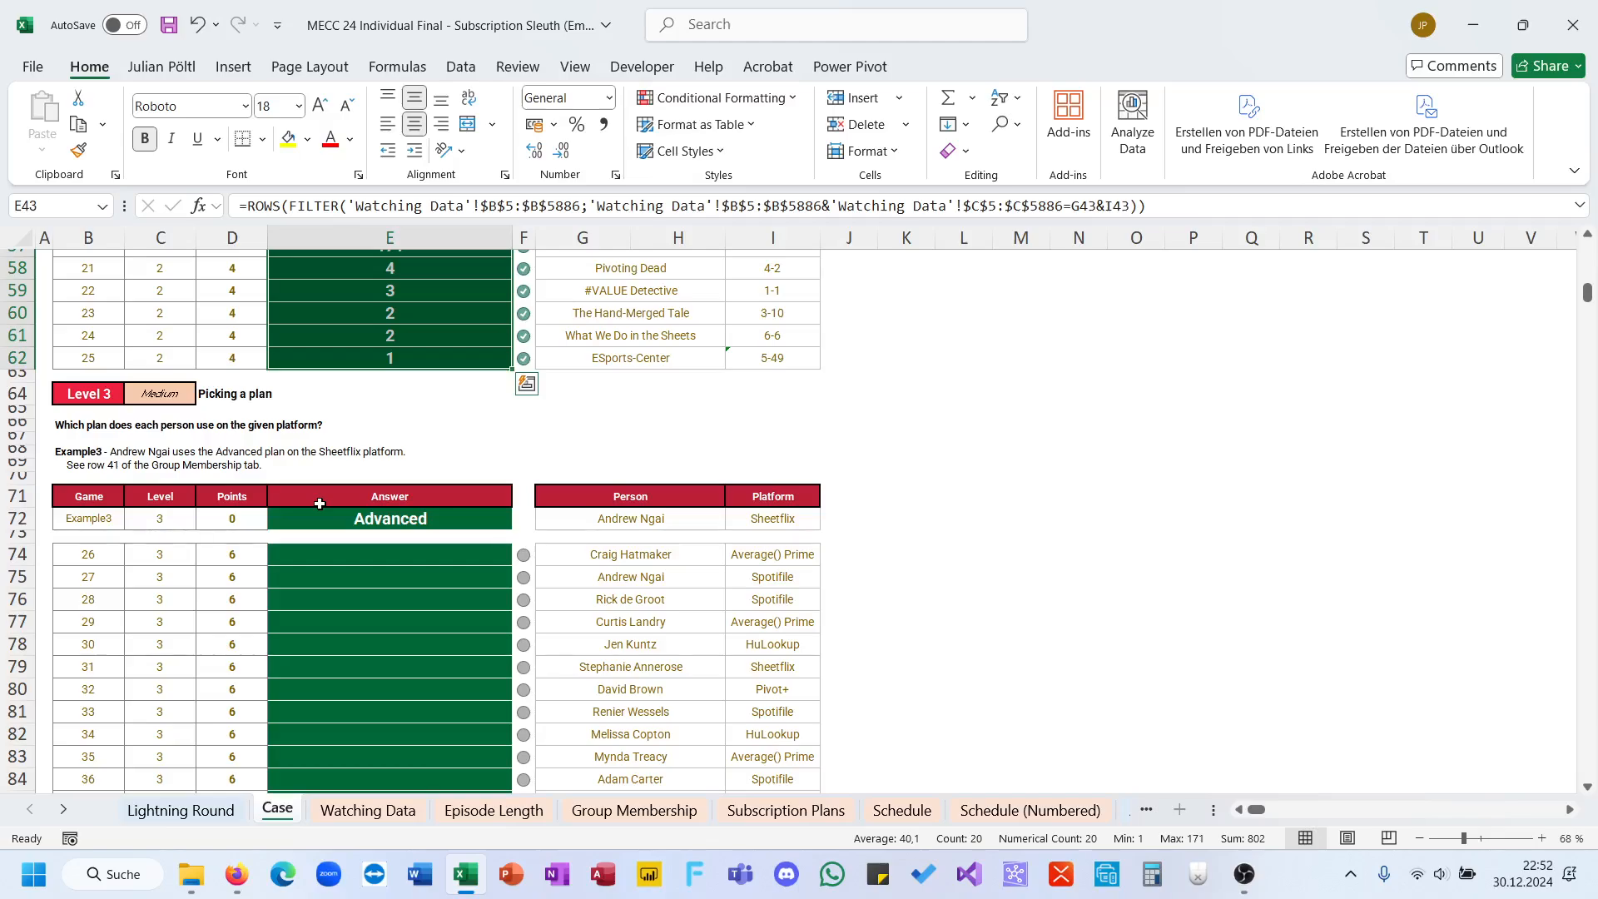
Step: Examine the Group Membership sheet's columns for the platform, full name and plan name needed for Level 3
{"action": "left_click", "coordinate": [407, 555]}
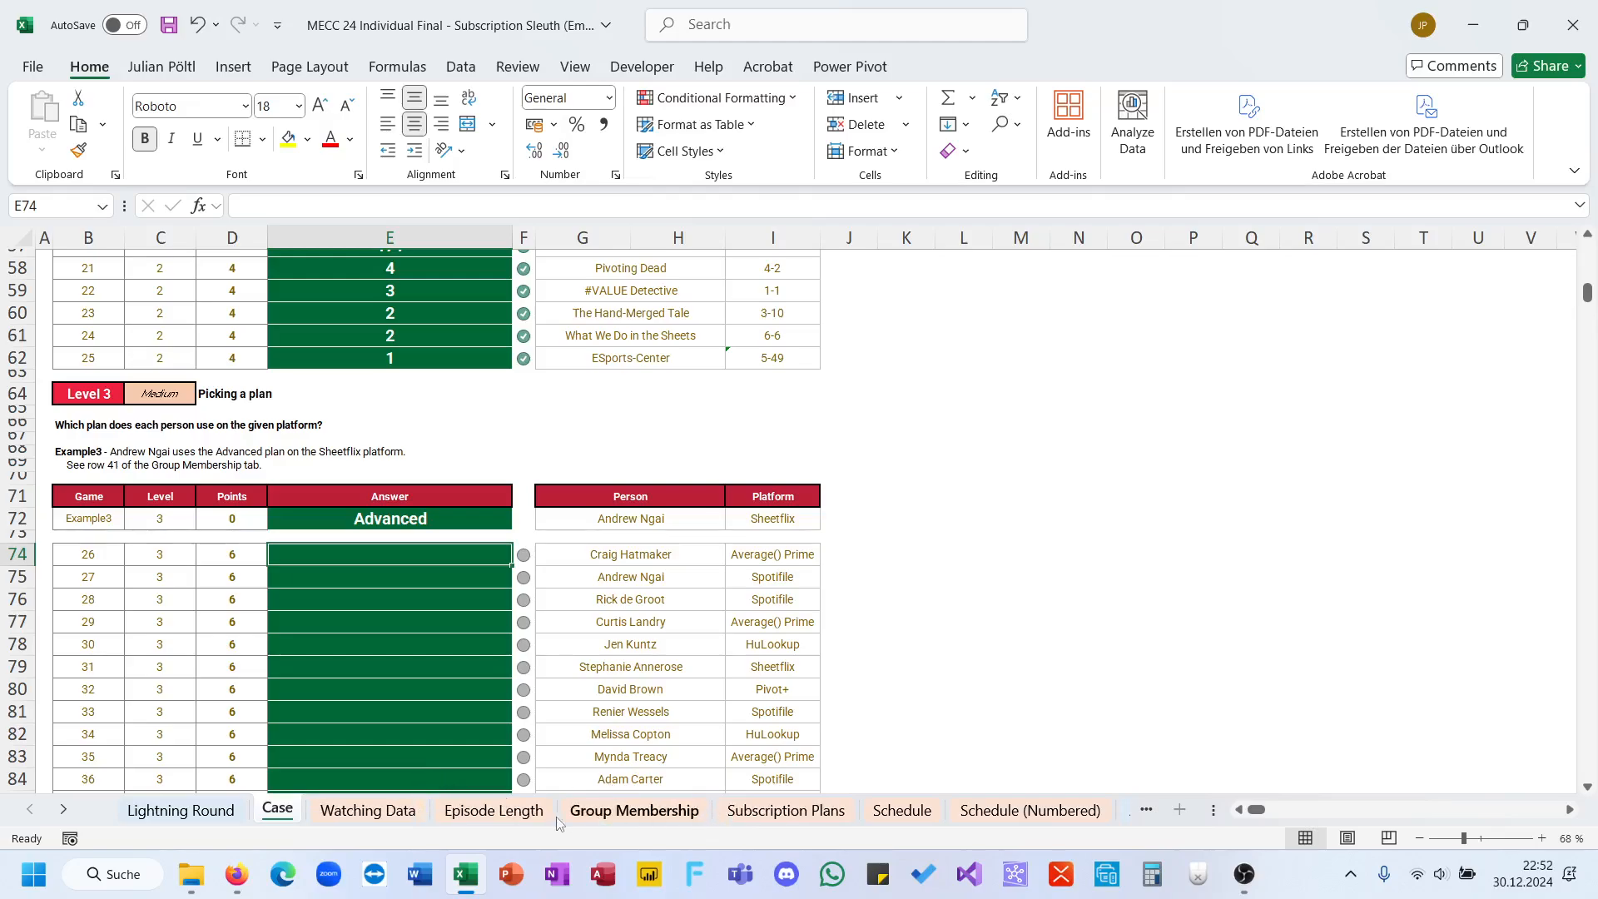
{"action": "left_click", "coordinate": [620, 820]}
{"action": "key", "text": "ctrl+Page_Down"}
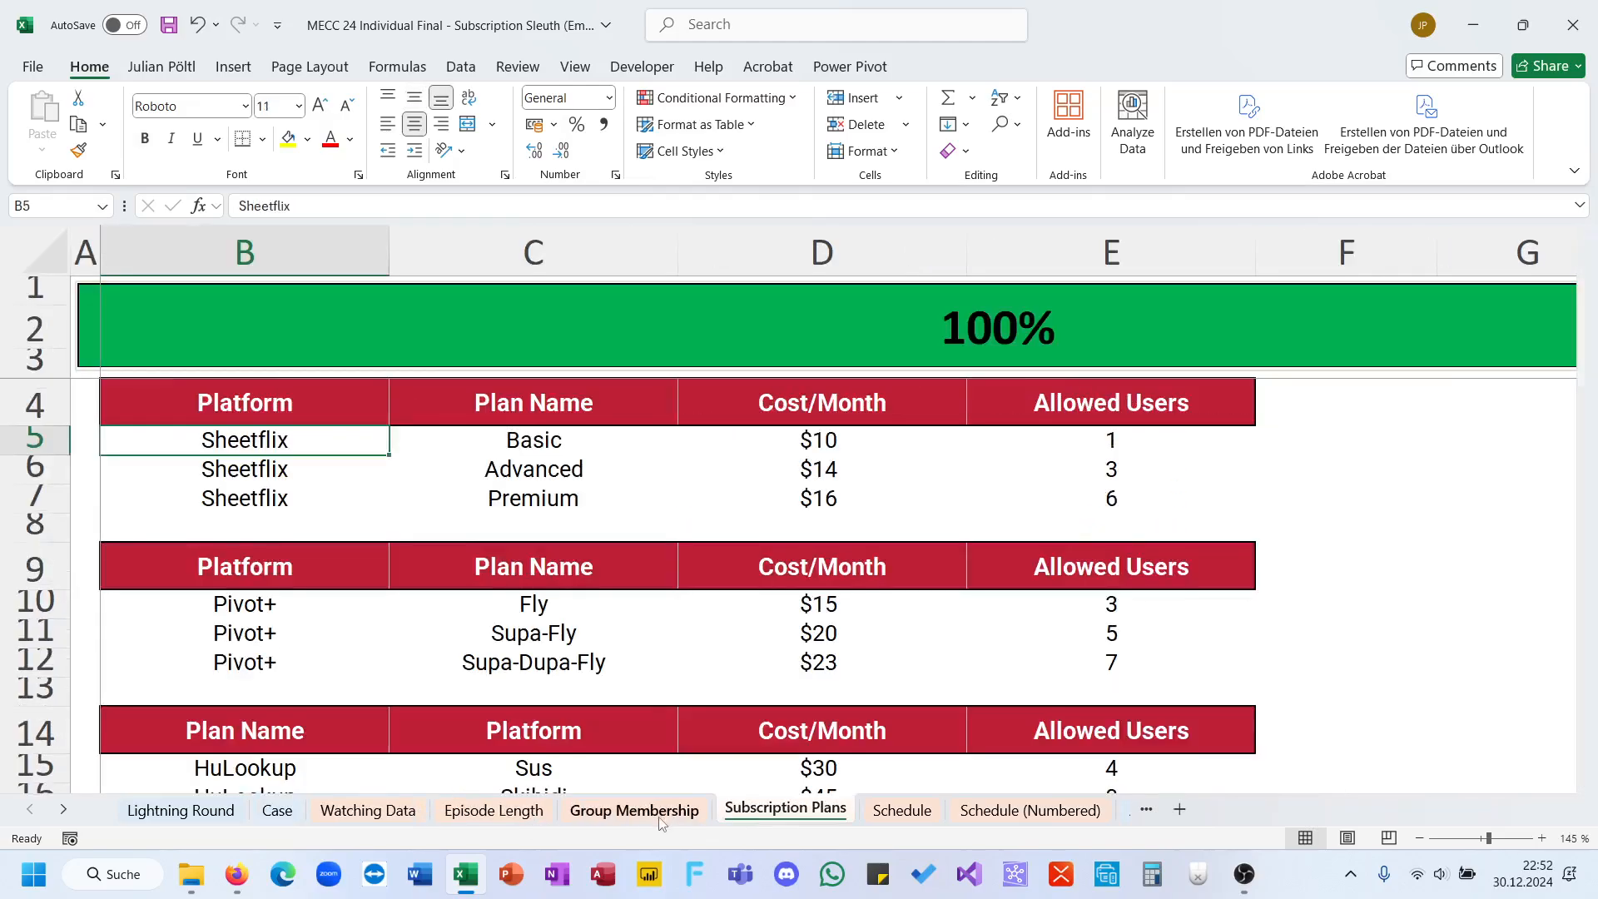
{"action": "left_click", "coordinate": [660, 822]}
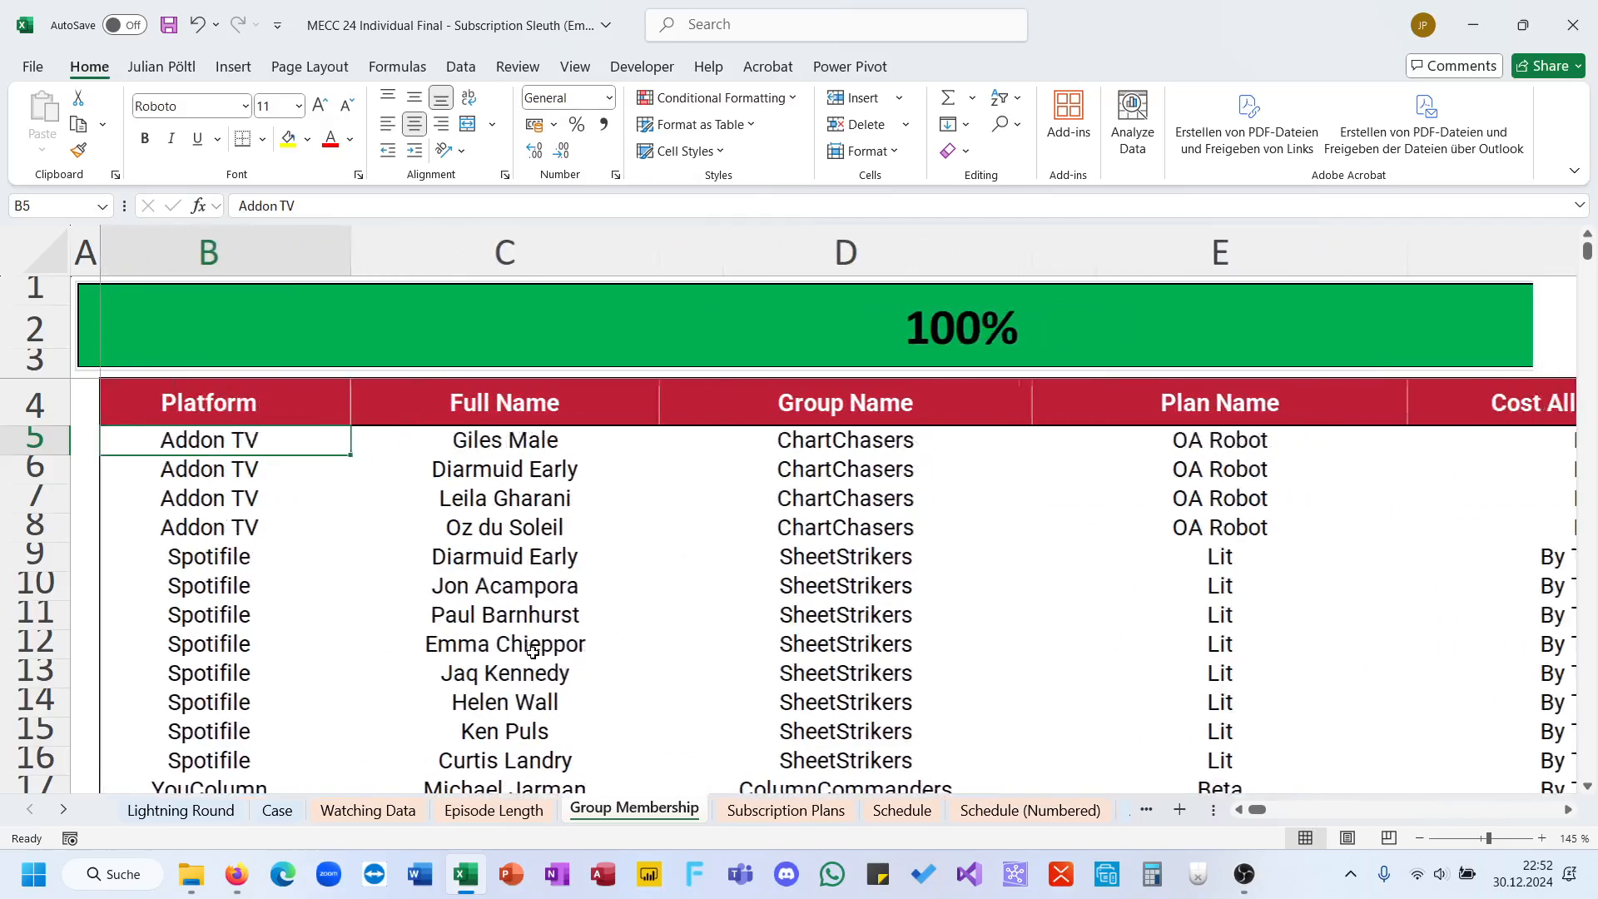
{"action": "scroll", "coordinate": [533, 652], "scroll_direction": "right", "scroll_amount": 2}
{"action": "scroll", "coordinate": [533, 651], "scroll_direction": "left", "scroll_amount": 3}
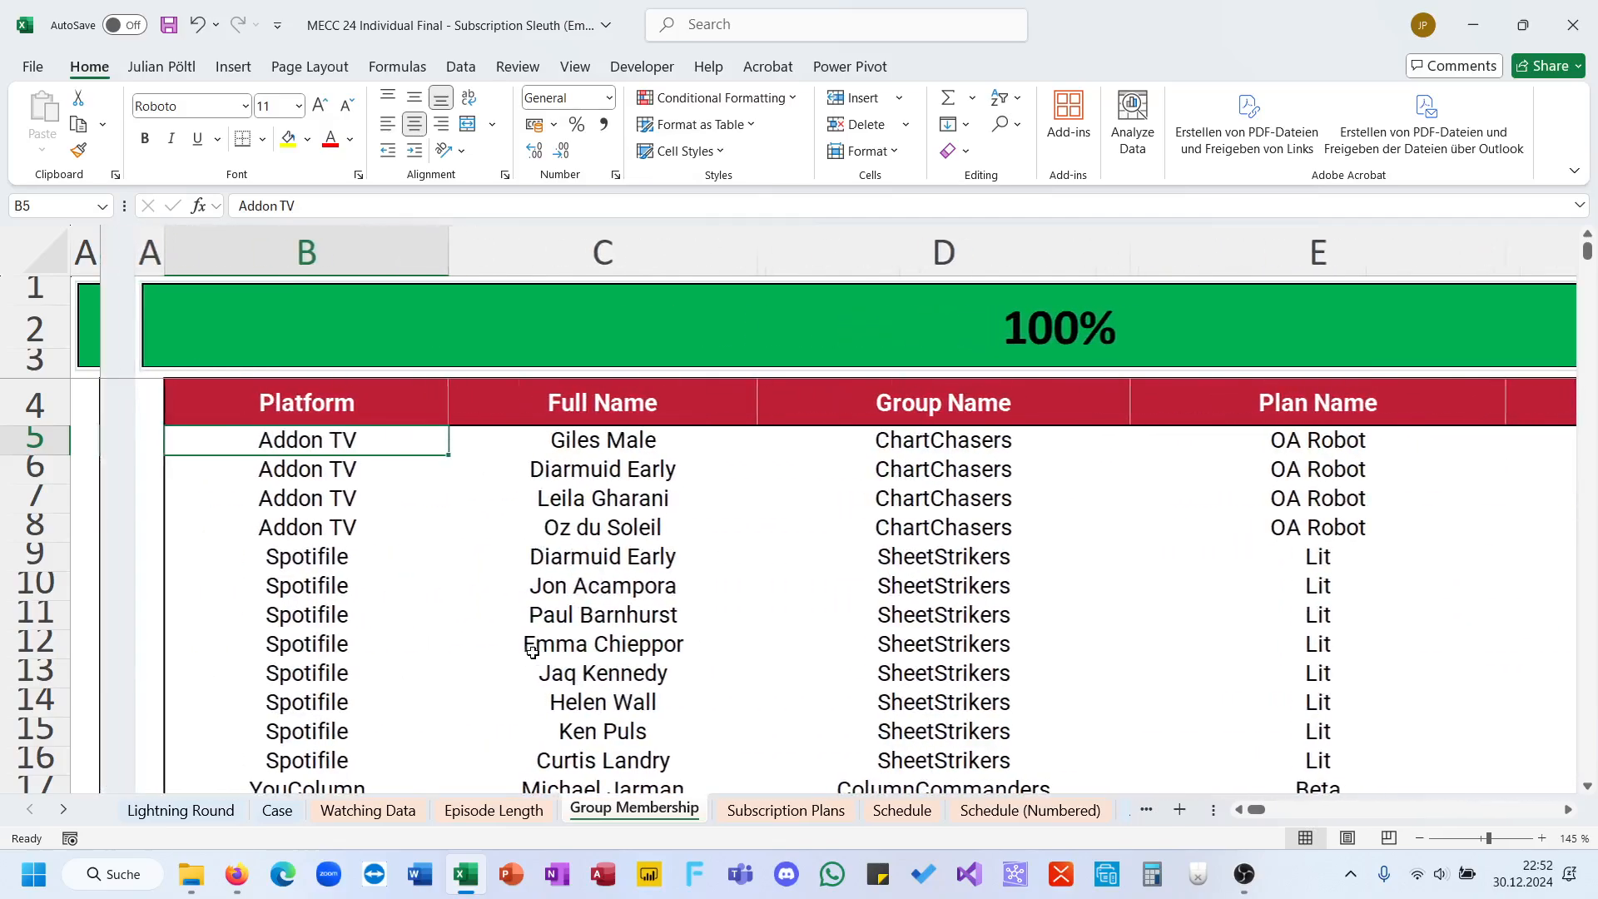
{"action": "scroll", "coordinate": [756, 599], "scroll_direction": "right", "scroll_amount": 3}
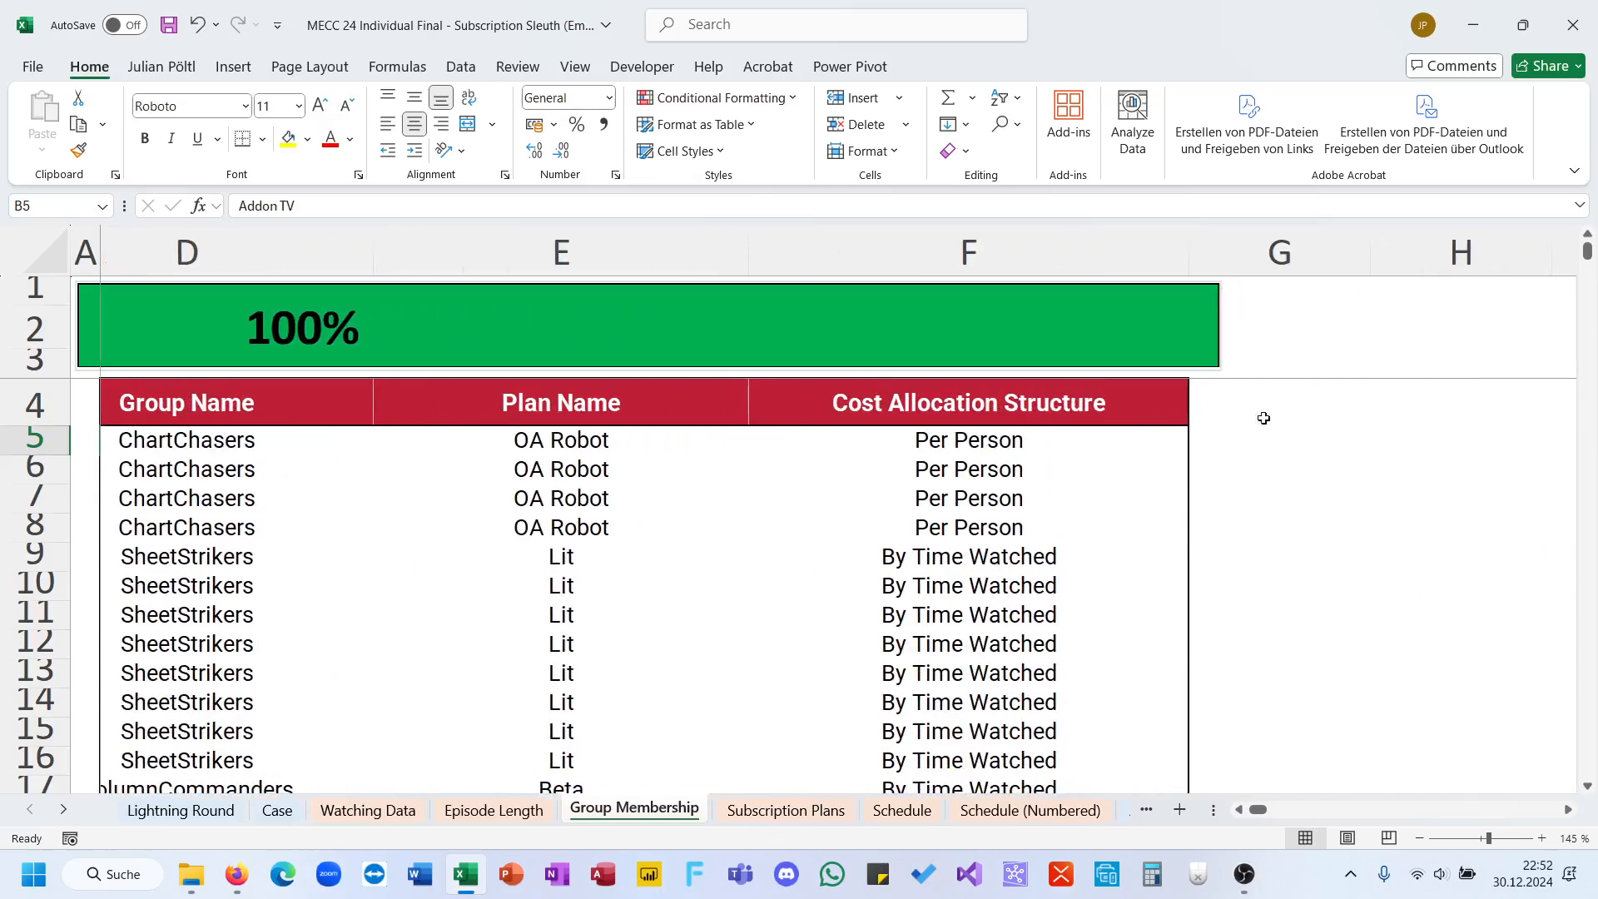
{"action": "left_click", "coordinate": [1264, 418]}
{"action": "type", "text": "Full N"}
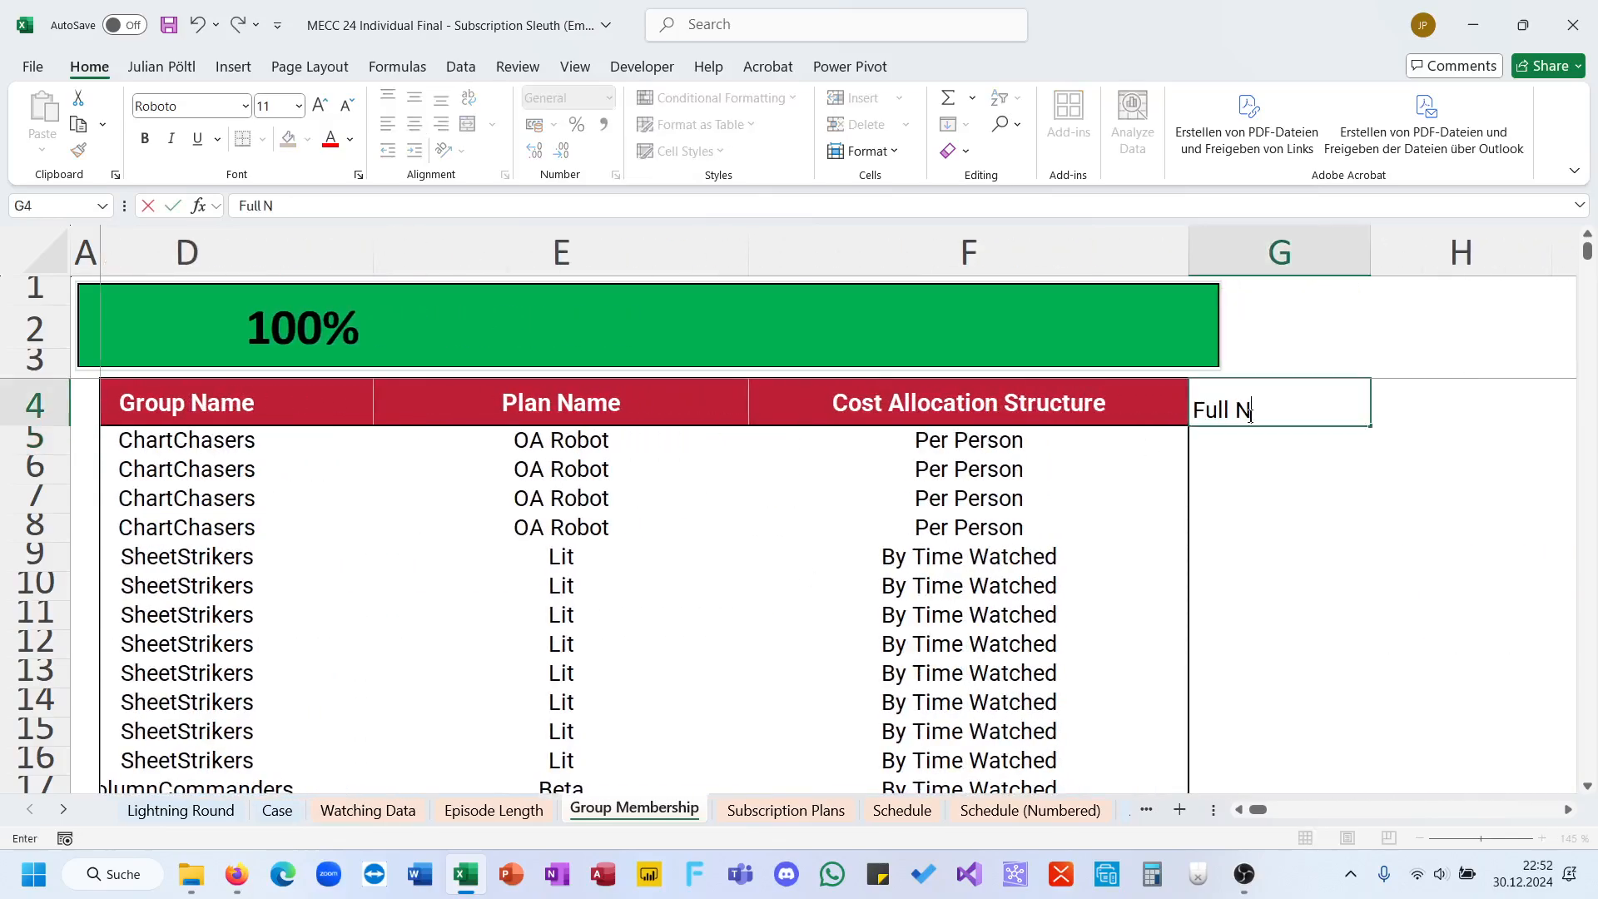
{"action": "type", "text": "AME"}
{"action": "key", "text": "Return"}
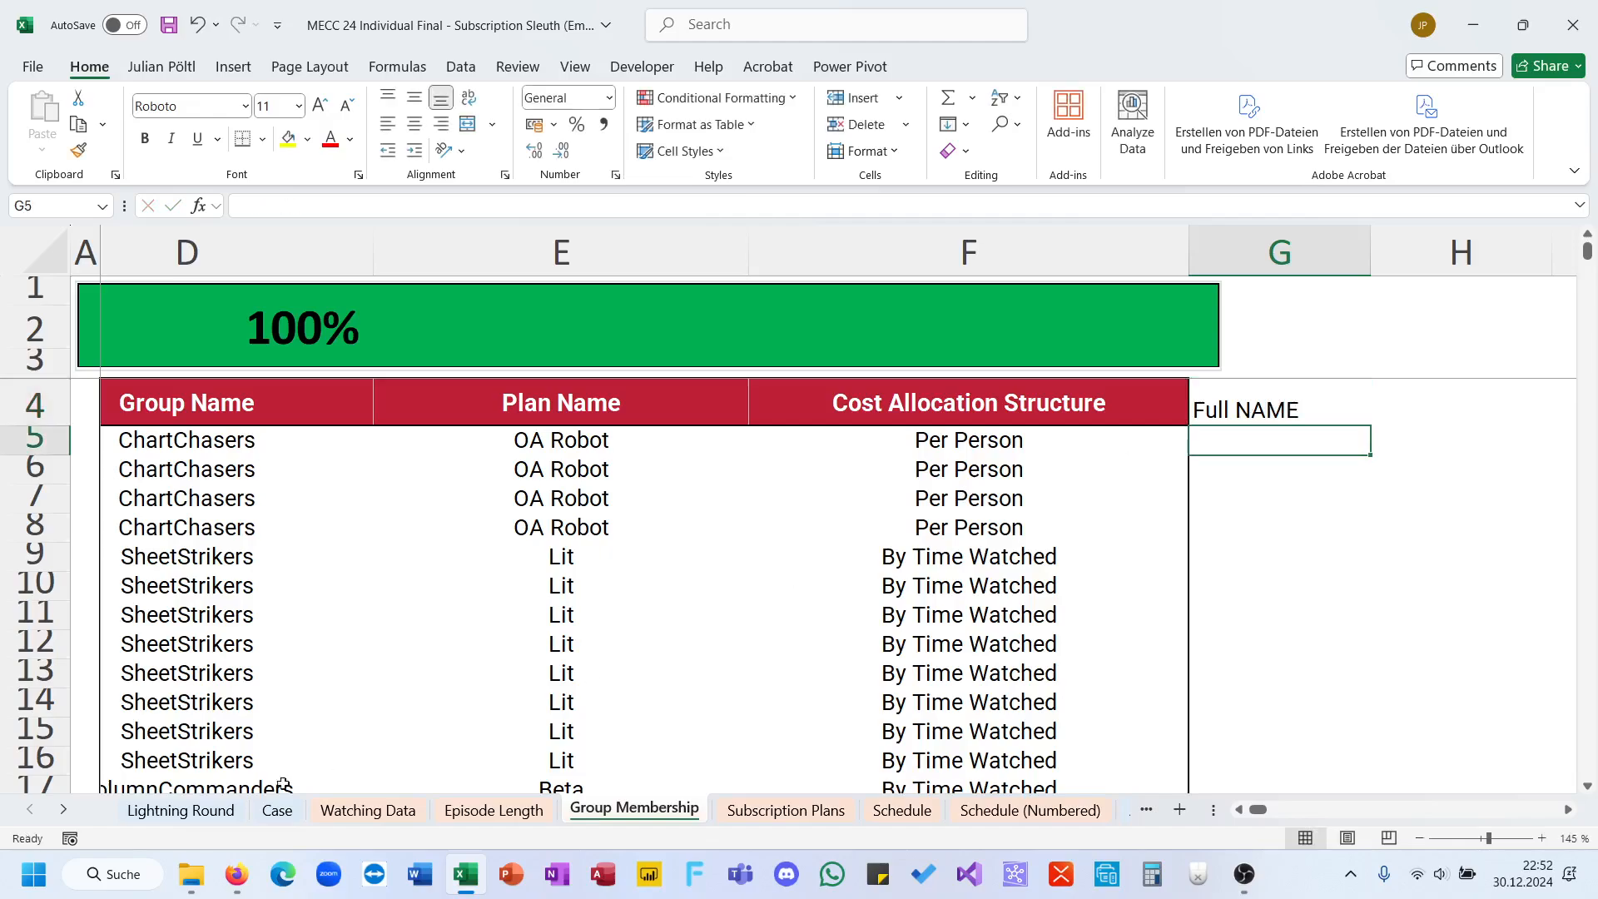
{"action": "left_click", "coordinate": [279, 809]}
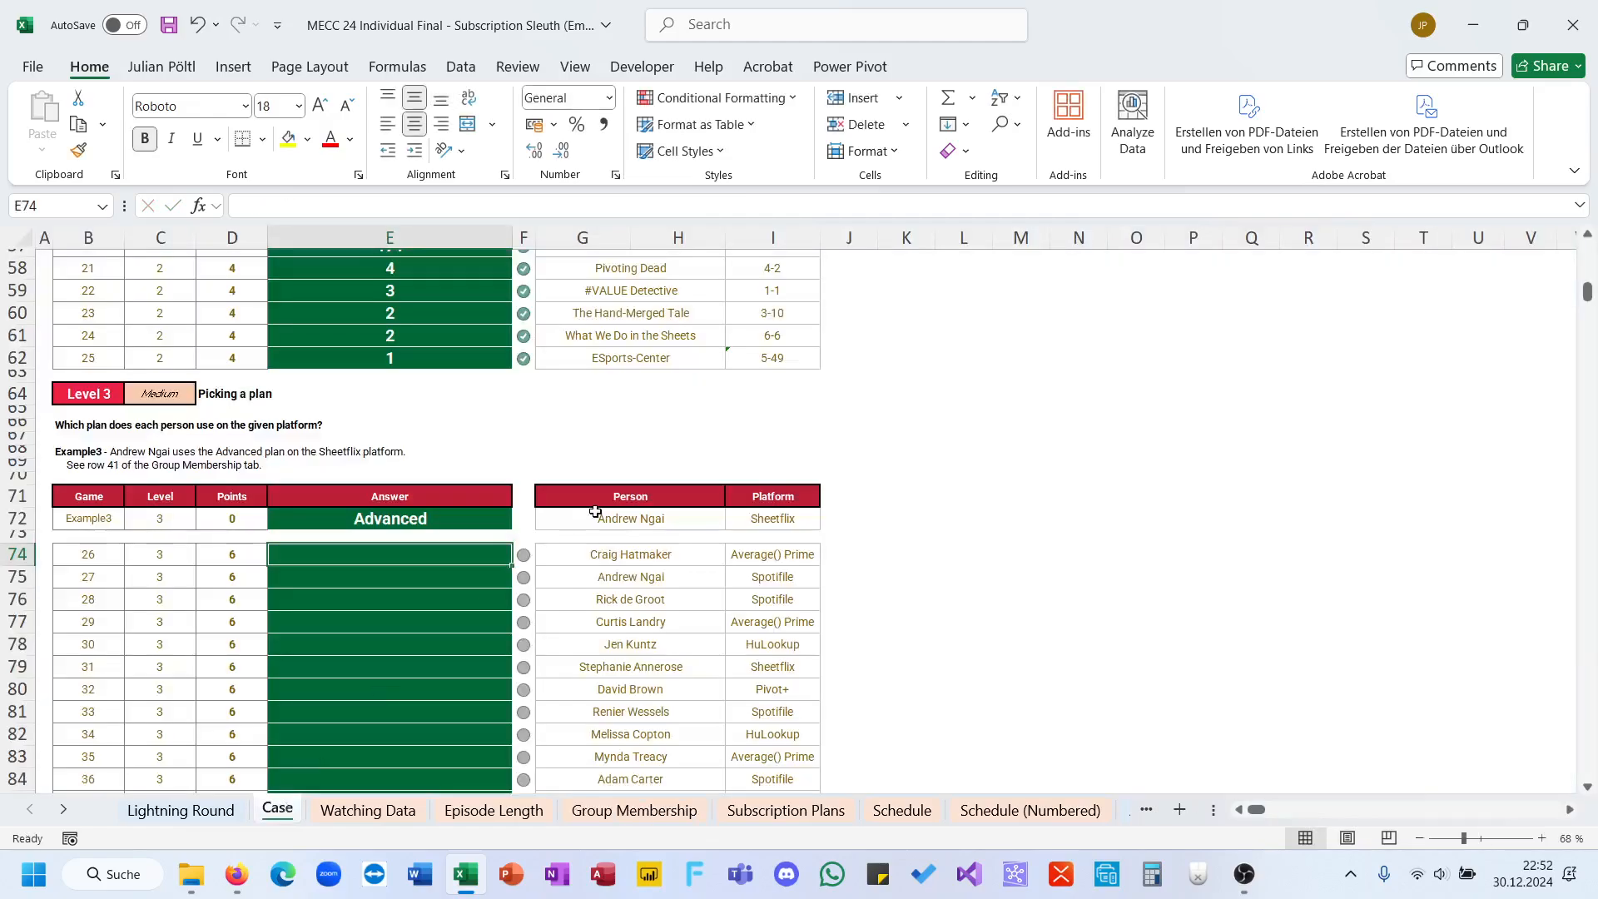
{"action": "left_click", "coordinate": [664, 558]}
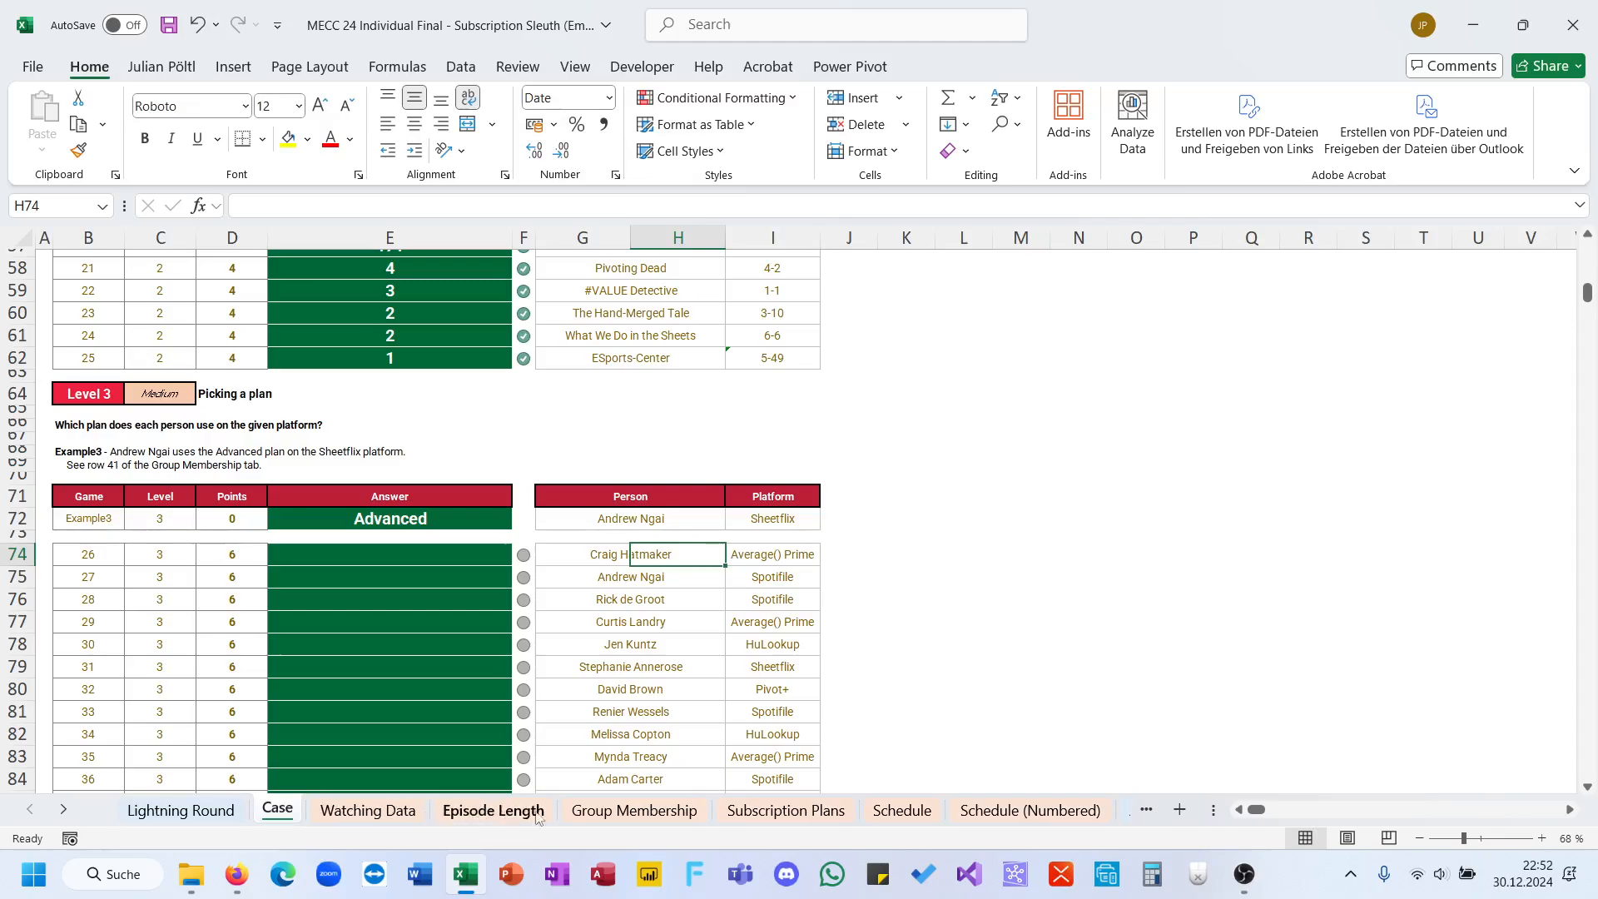
{"action": "left_click", "coordinate": [595, 814]}
{"action": "scroll", "coordinate": [671, 588], "scroll_direction": "left", "scroll_amount": 5}
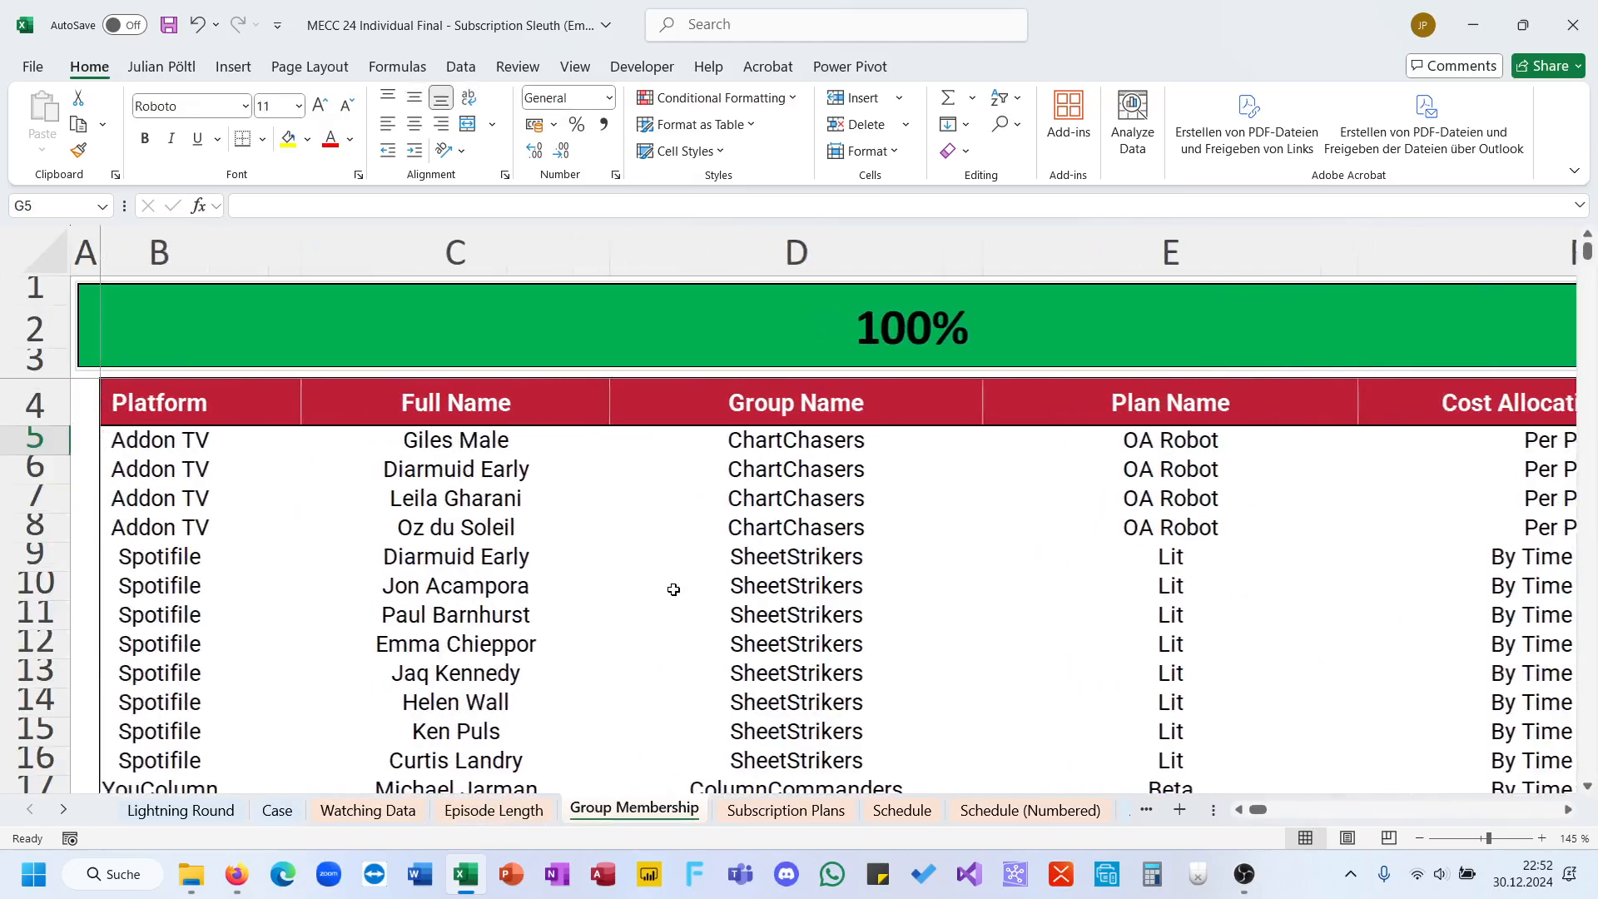
{"action": "scroll", "coordinate": [673, 589], "scroll_direction": "right", "scroll_amount": 5}
{"action": "left_click", "coordinate": [1262, 403]}
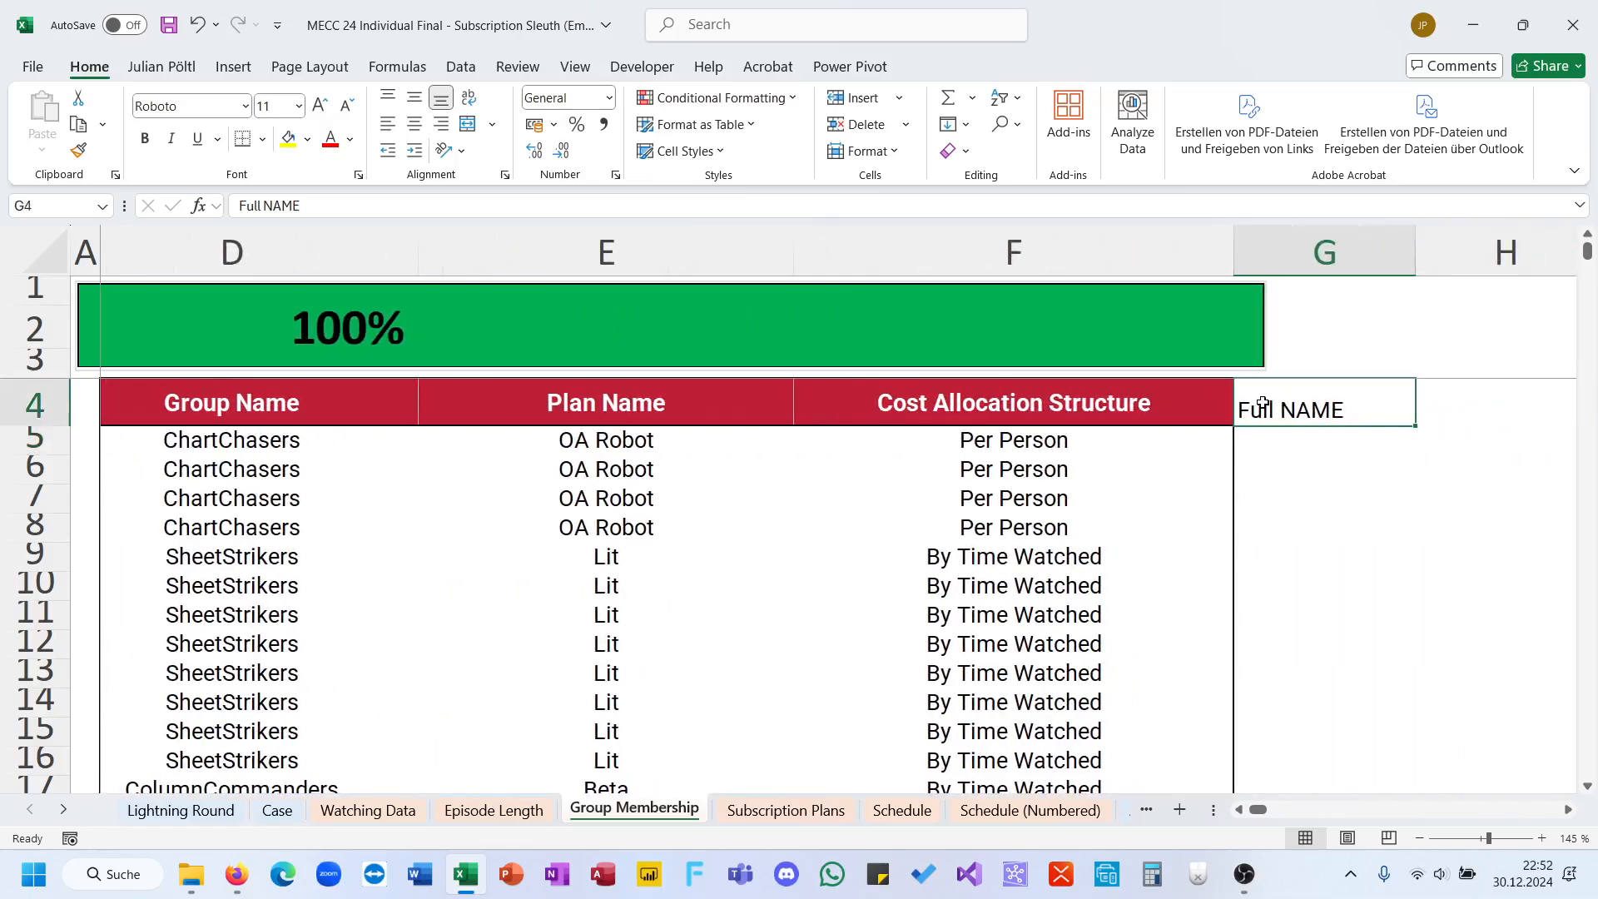
{"action": "key", "text": "Delete"}
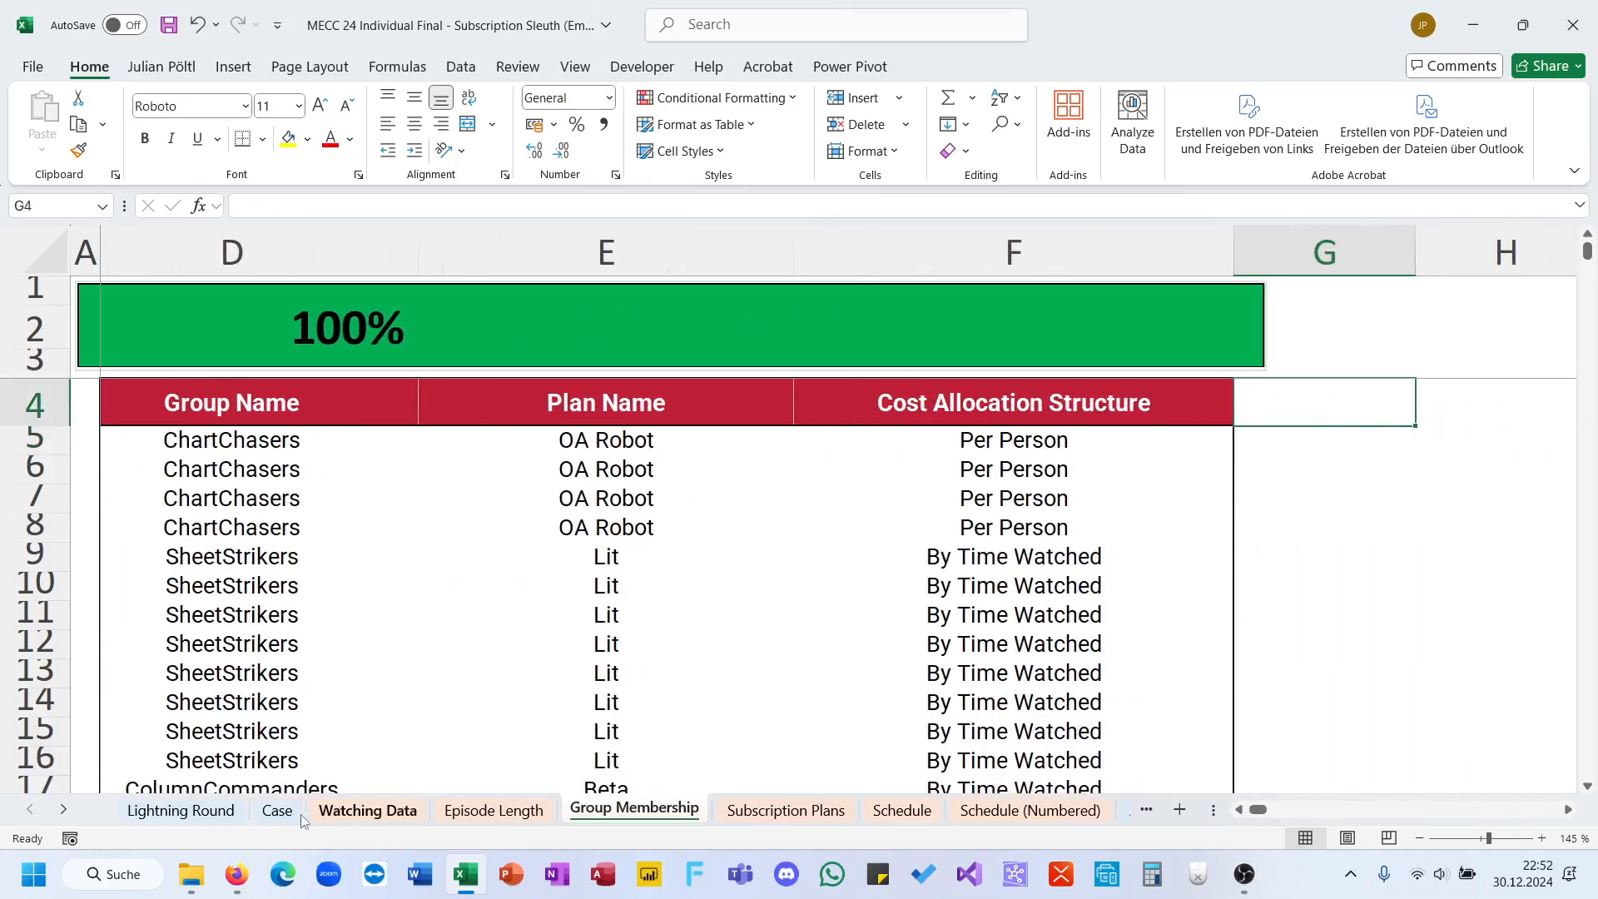
Step: Start an XLOOKUP formula in E74 on the Case sheet, with the game 26 person and platform, G74&I74, as lookup value
{"action": "left_click", "coordinate": [279, 809]}
{"action": "left_click", "coordinate": [394, 565]}
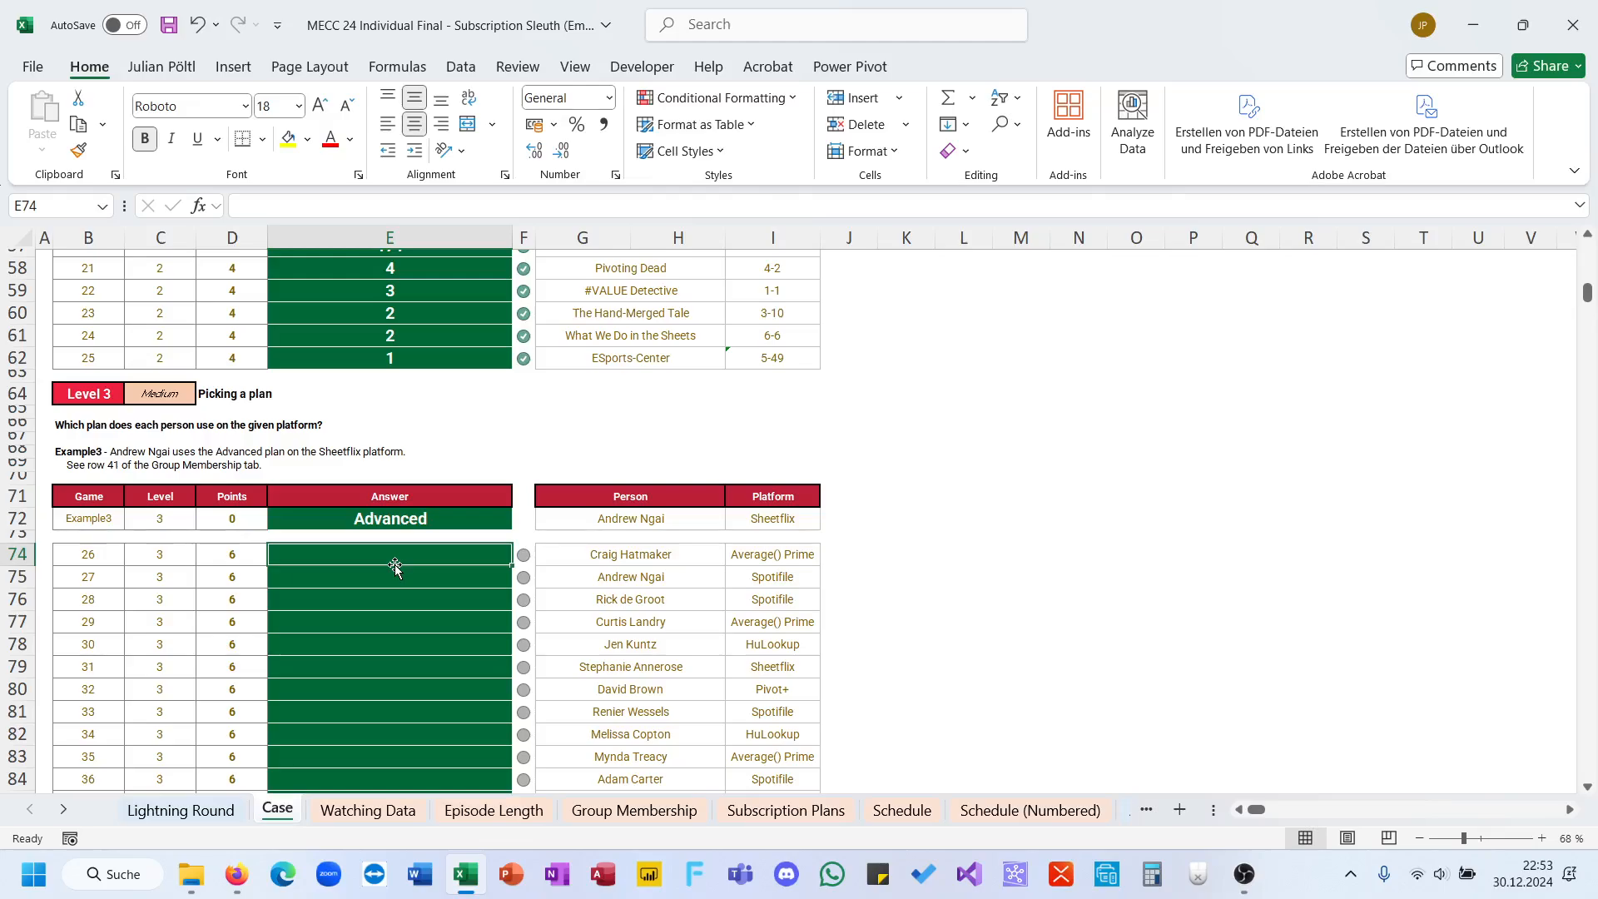
{"action": "type", "text": "0"}
{"action": "type", "text": "="}
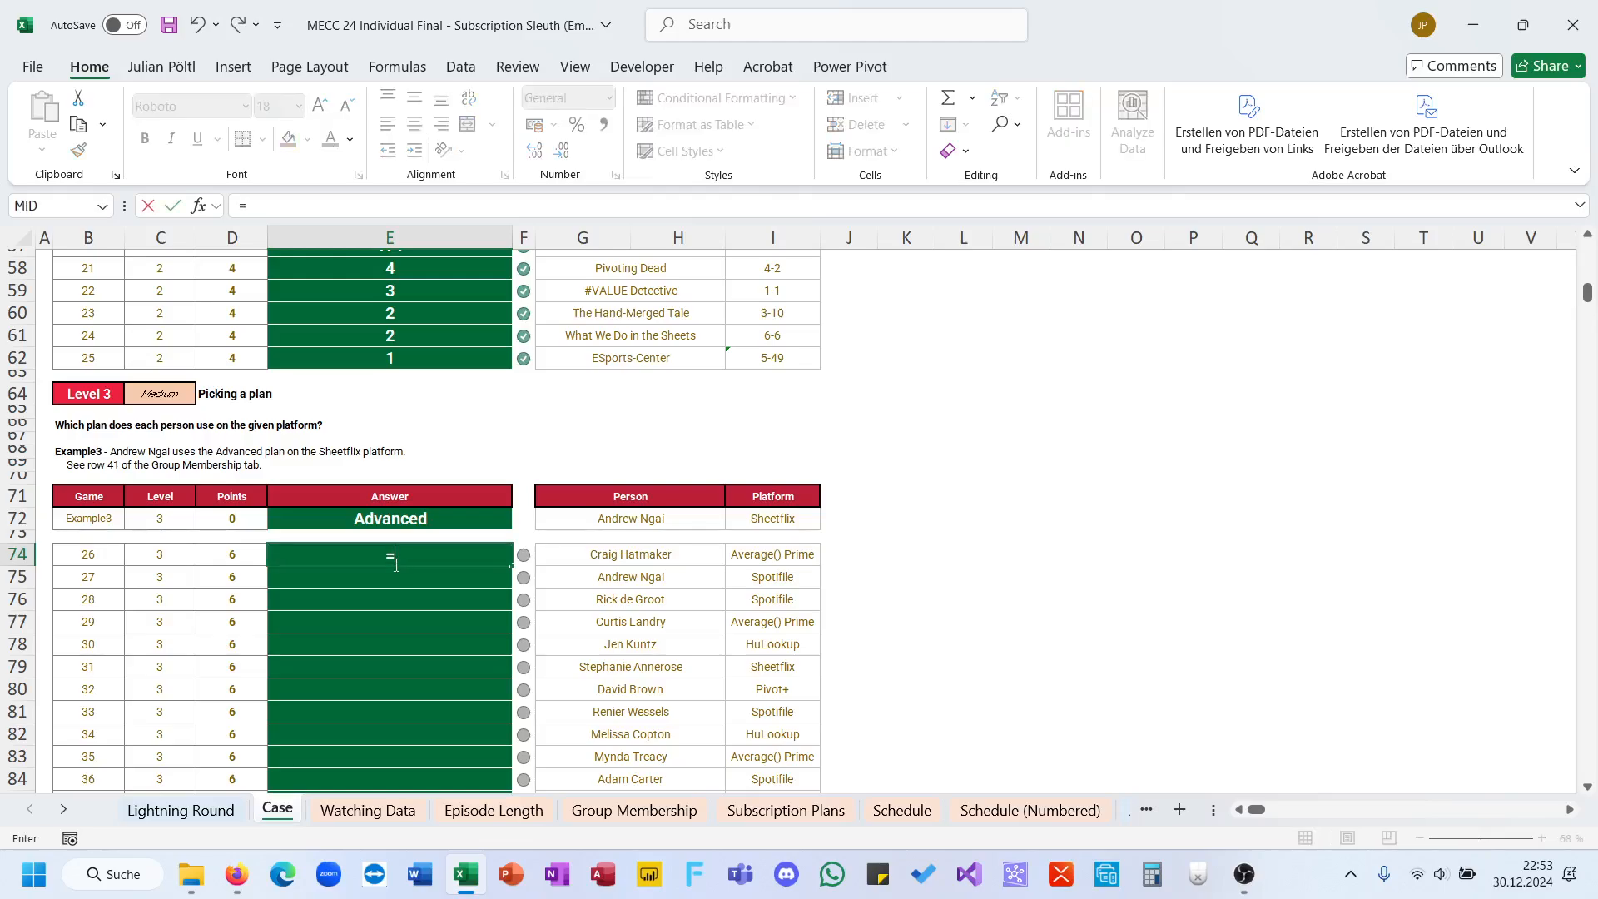
{"action": "type", "text": "xl"}
{"action": "key", "text": "Tab"}
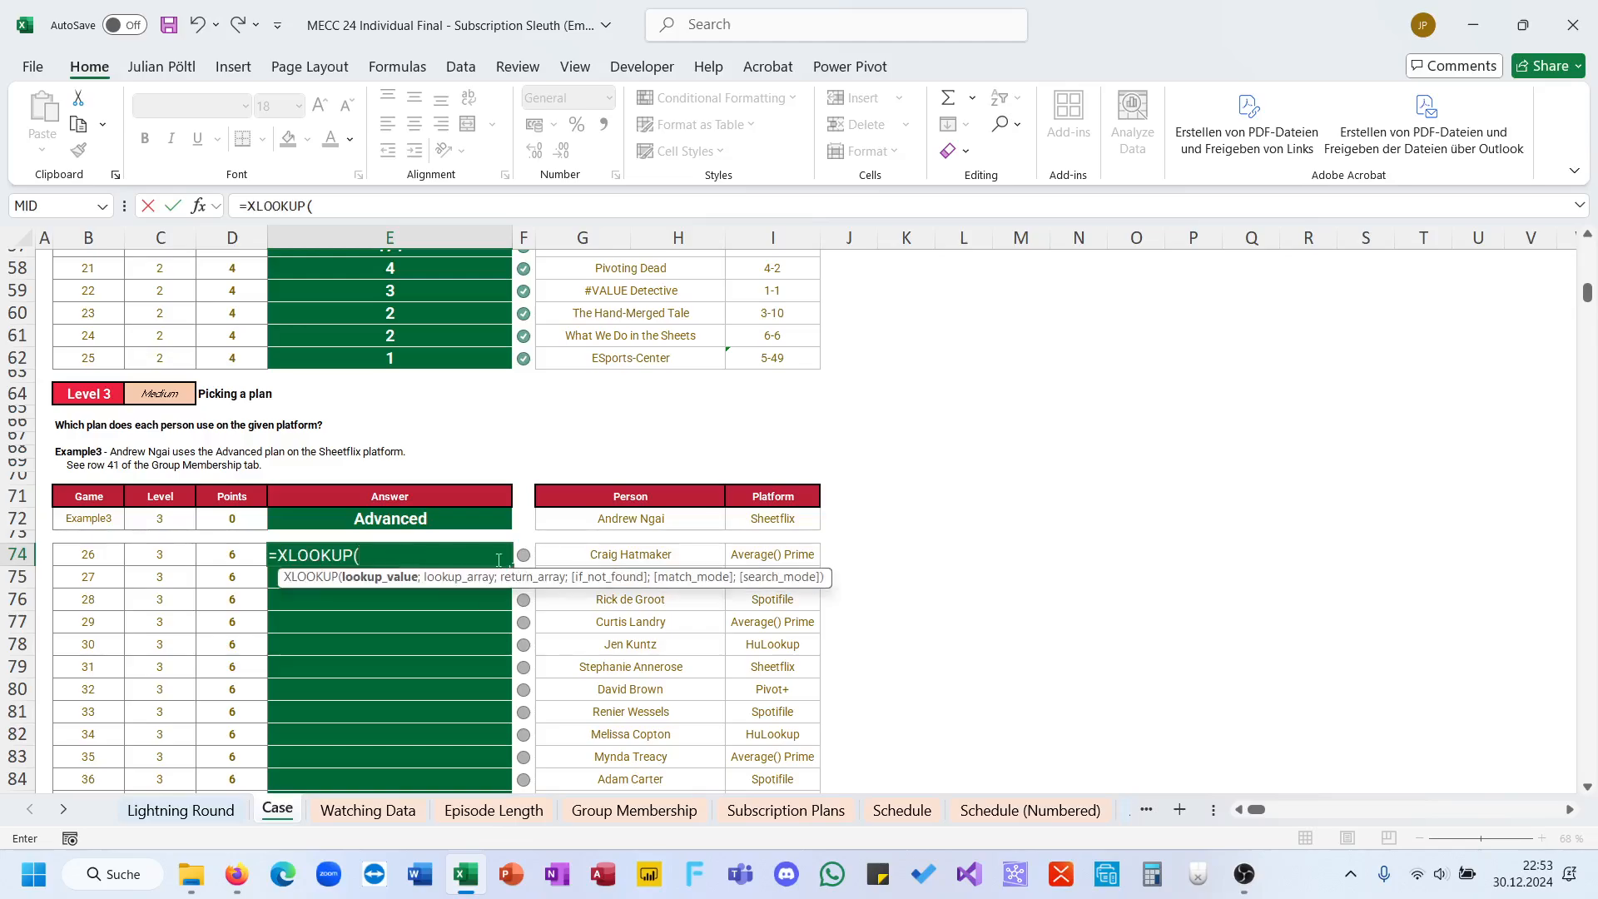
{"action": "left_click", "coordinate": [574, 554]}
{"action": "type", "text": "&"}
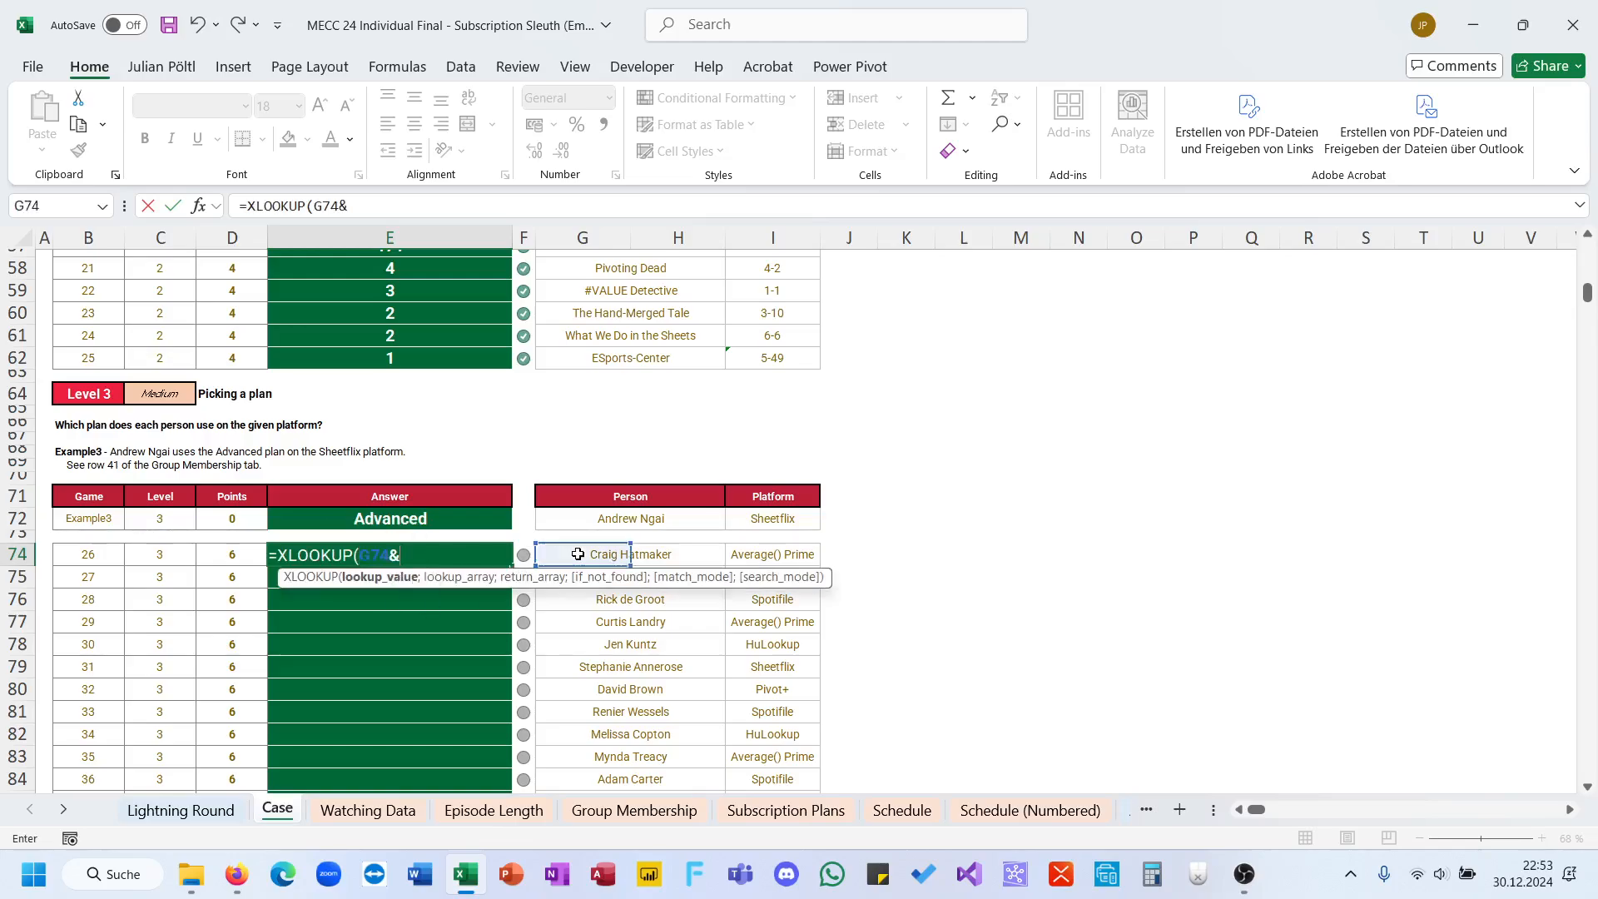
{"action": "left_click", "coordinate": [727, 555]}
{"action": "type", "text": ";"}
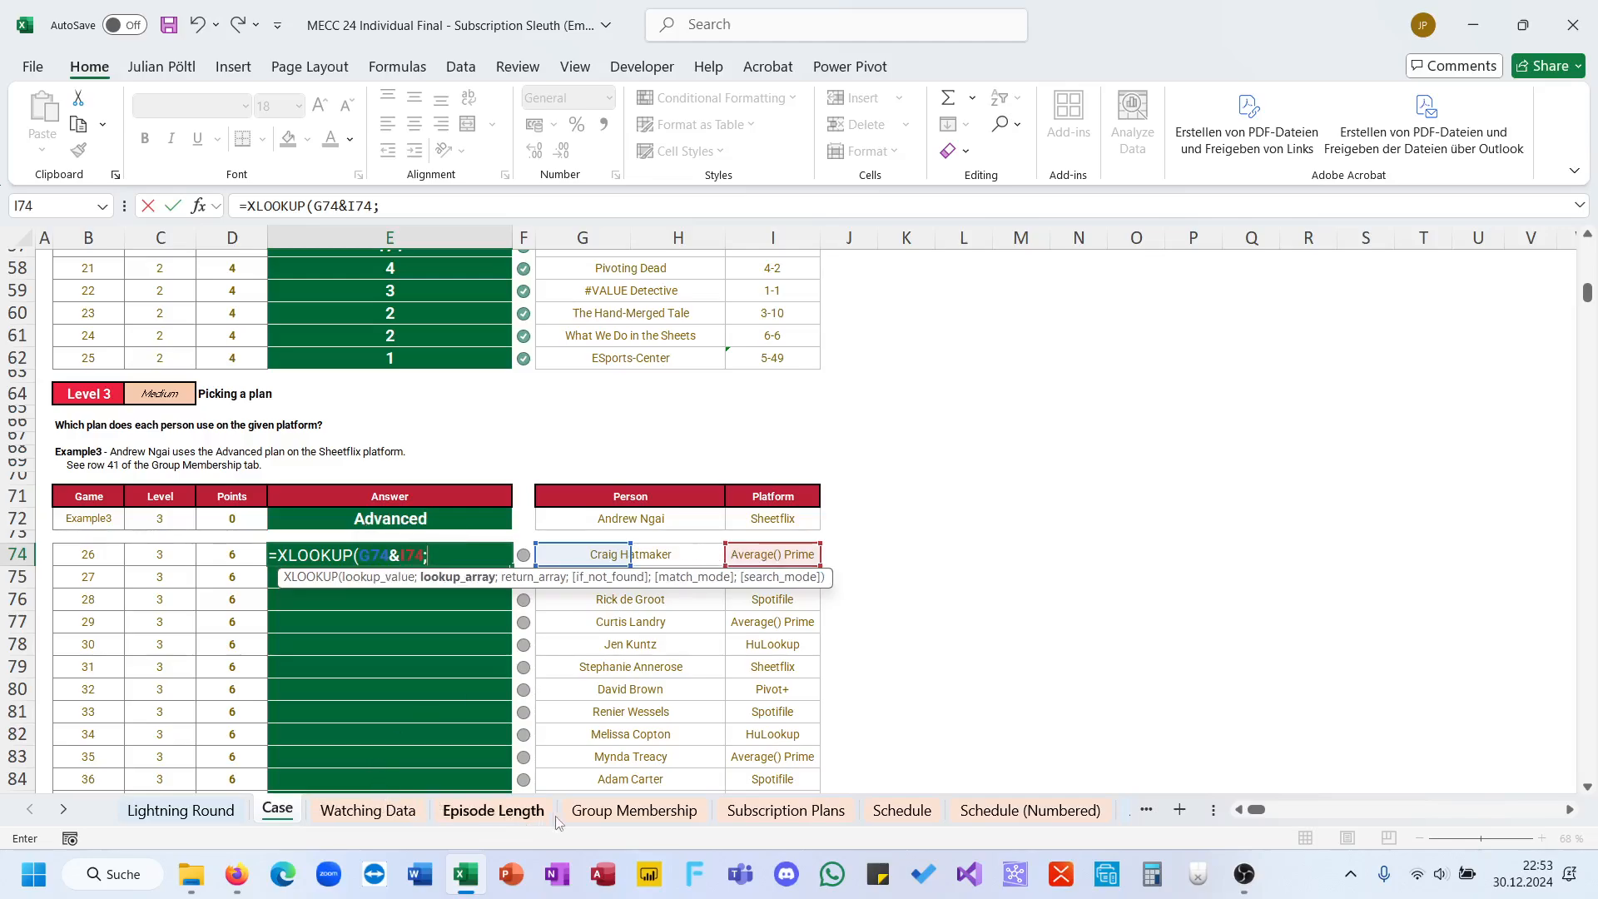
Step: Set the lookup array to the joined Group Membership full name and platform columns, C:C and B:B, followed by a semicolon
{"action": "left_click", "coordinate": [634, 810]}
{"action": "scroll", "coordinate": [497, 590], "scroll_direction": "left", "scroll_amount": 3}
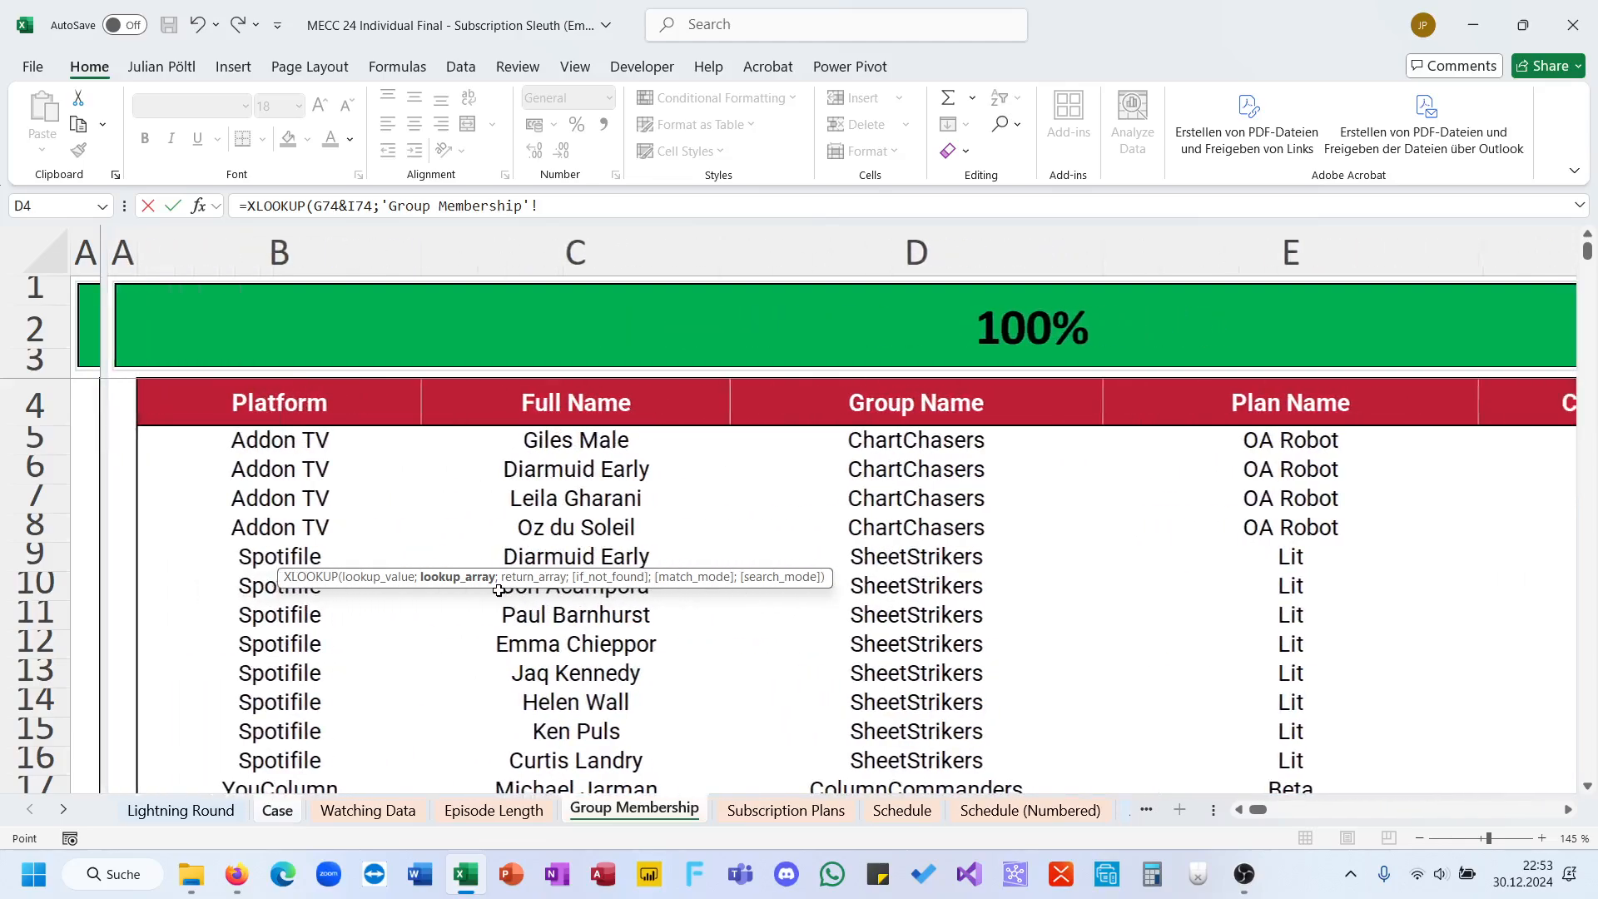
{"action": "scroll", "coordinate": [498, 590], "scroll_direction": "right", "scroll_amount": 3}
{"action": "scroll", "coordinate": [498, 590], "scroll_direction": "left", "scroll_amount": 3}
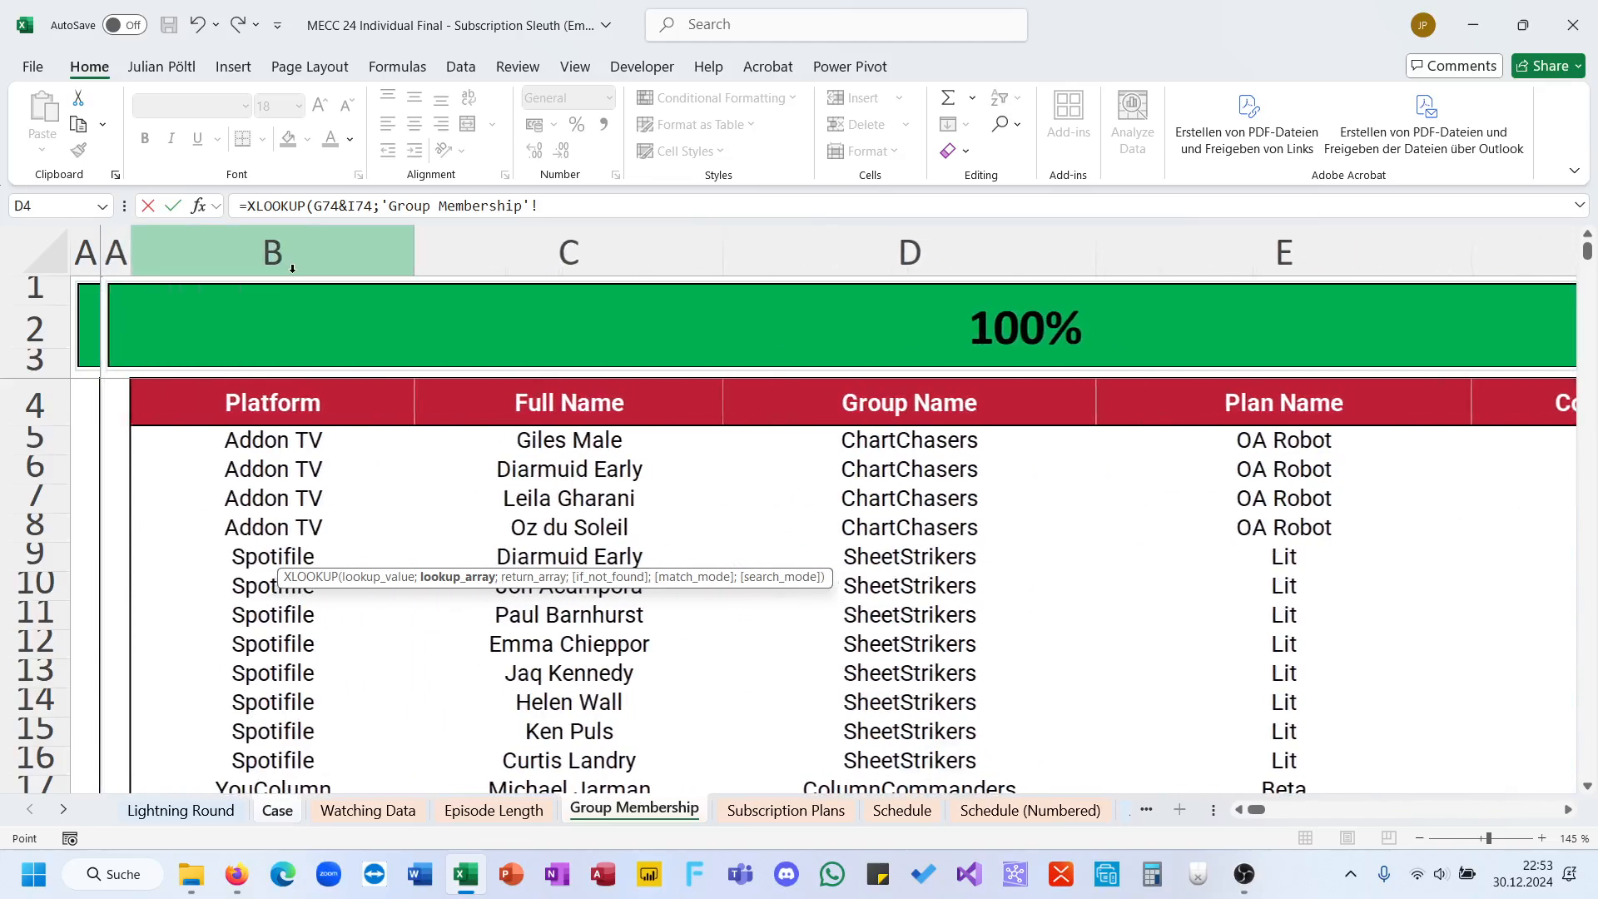
{"action": "left_click", "coordinate": [508, 261]}
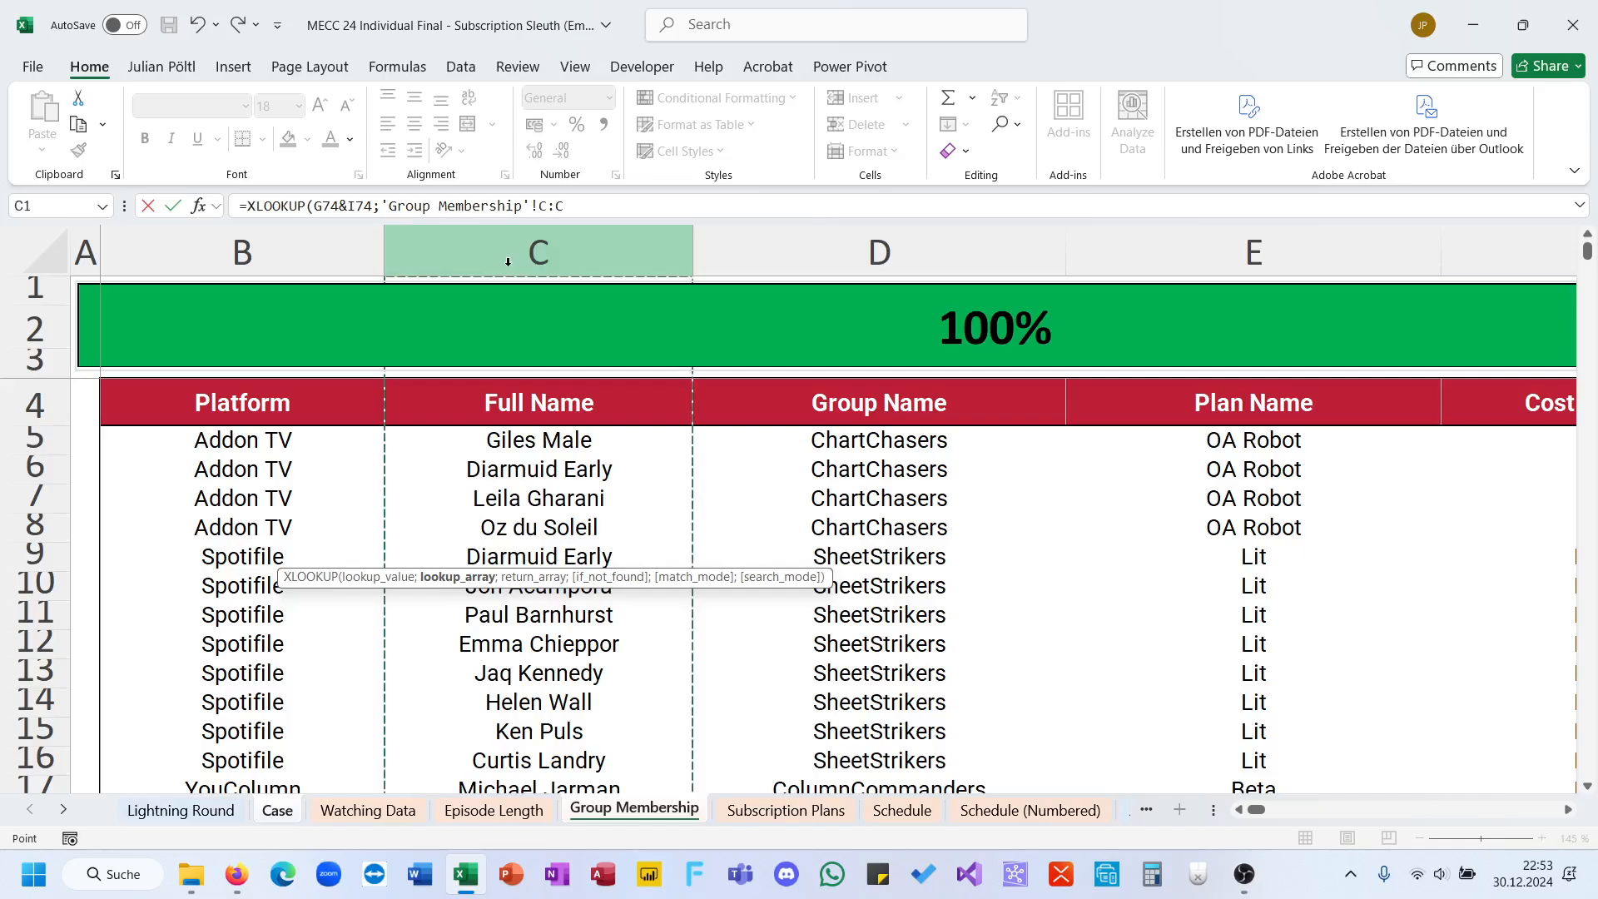
{"action": "type", "text": "&"}
{"action": "left_click", "coordinate": [366, 250]}
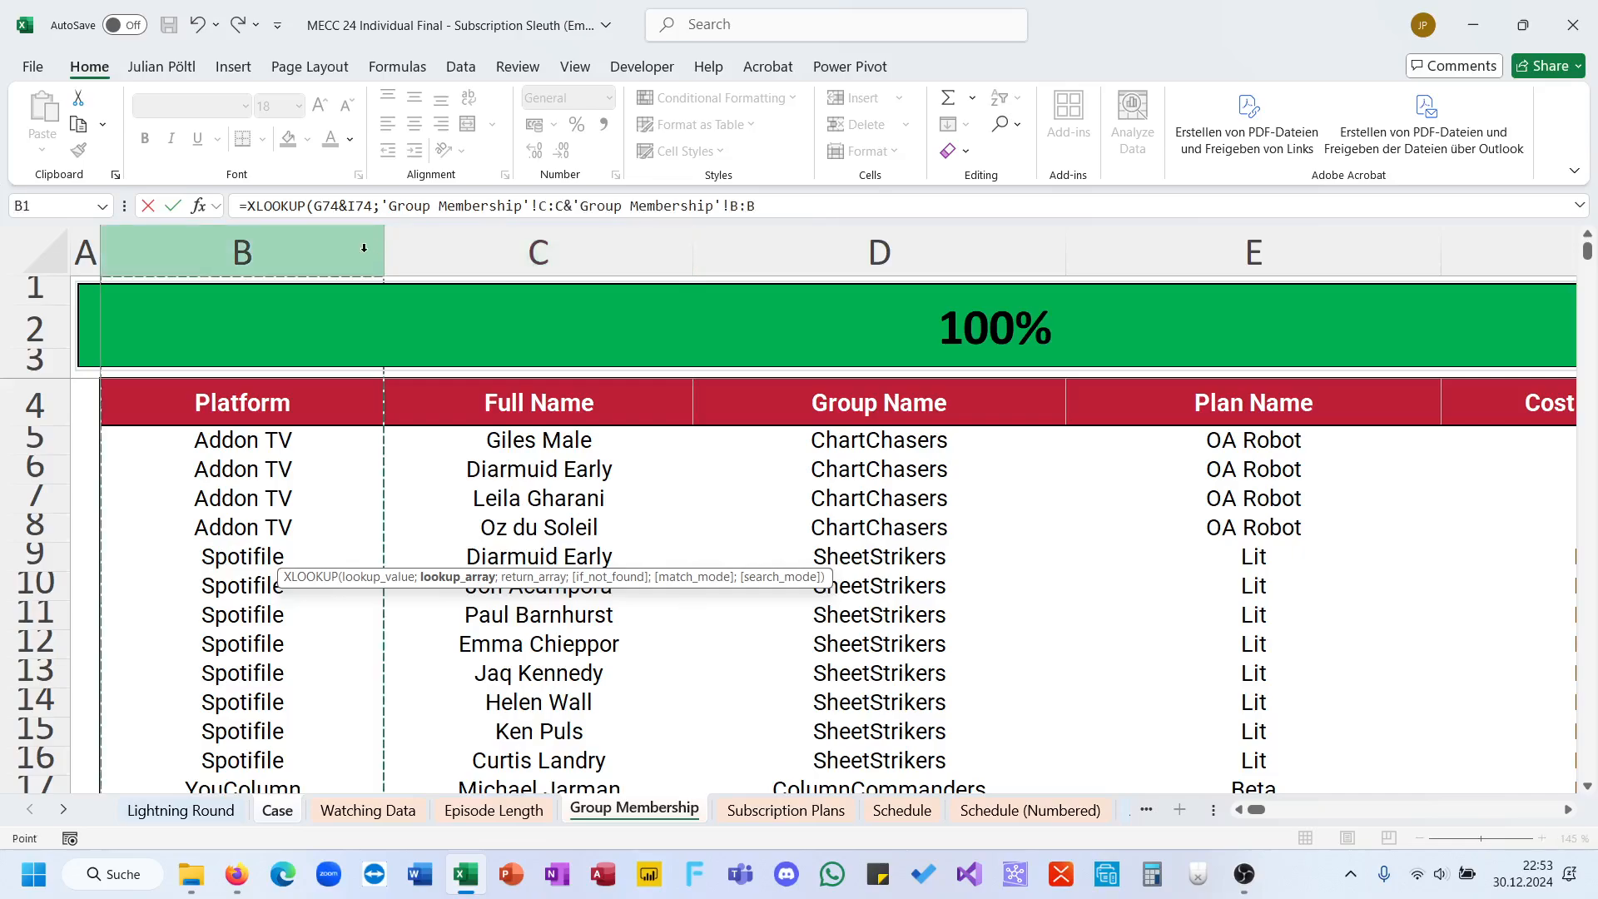
{"action": "type", "text": ","}
{"action": "key", "text": "Return"}
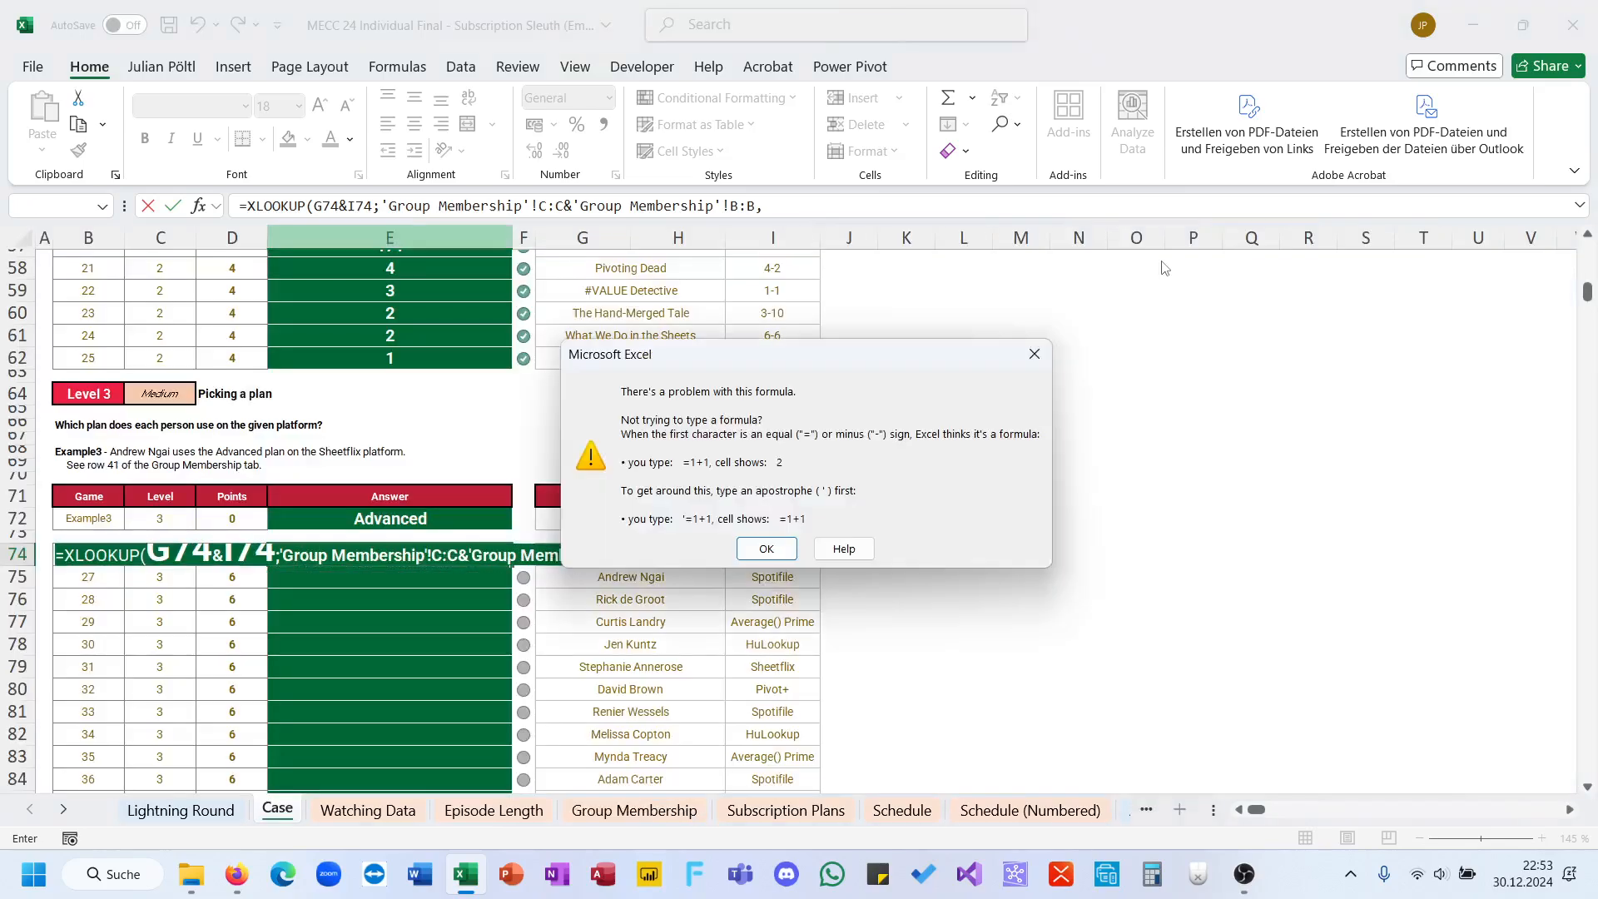
{"action": "left_click", "coordinate": [773, 542]}
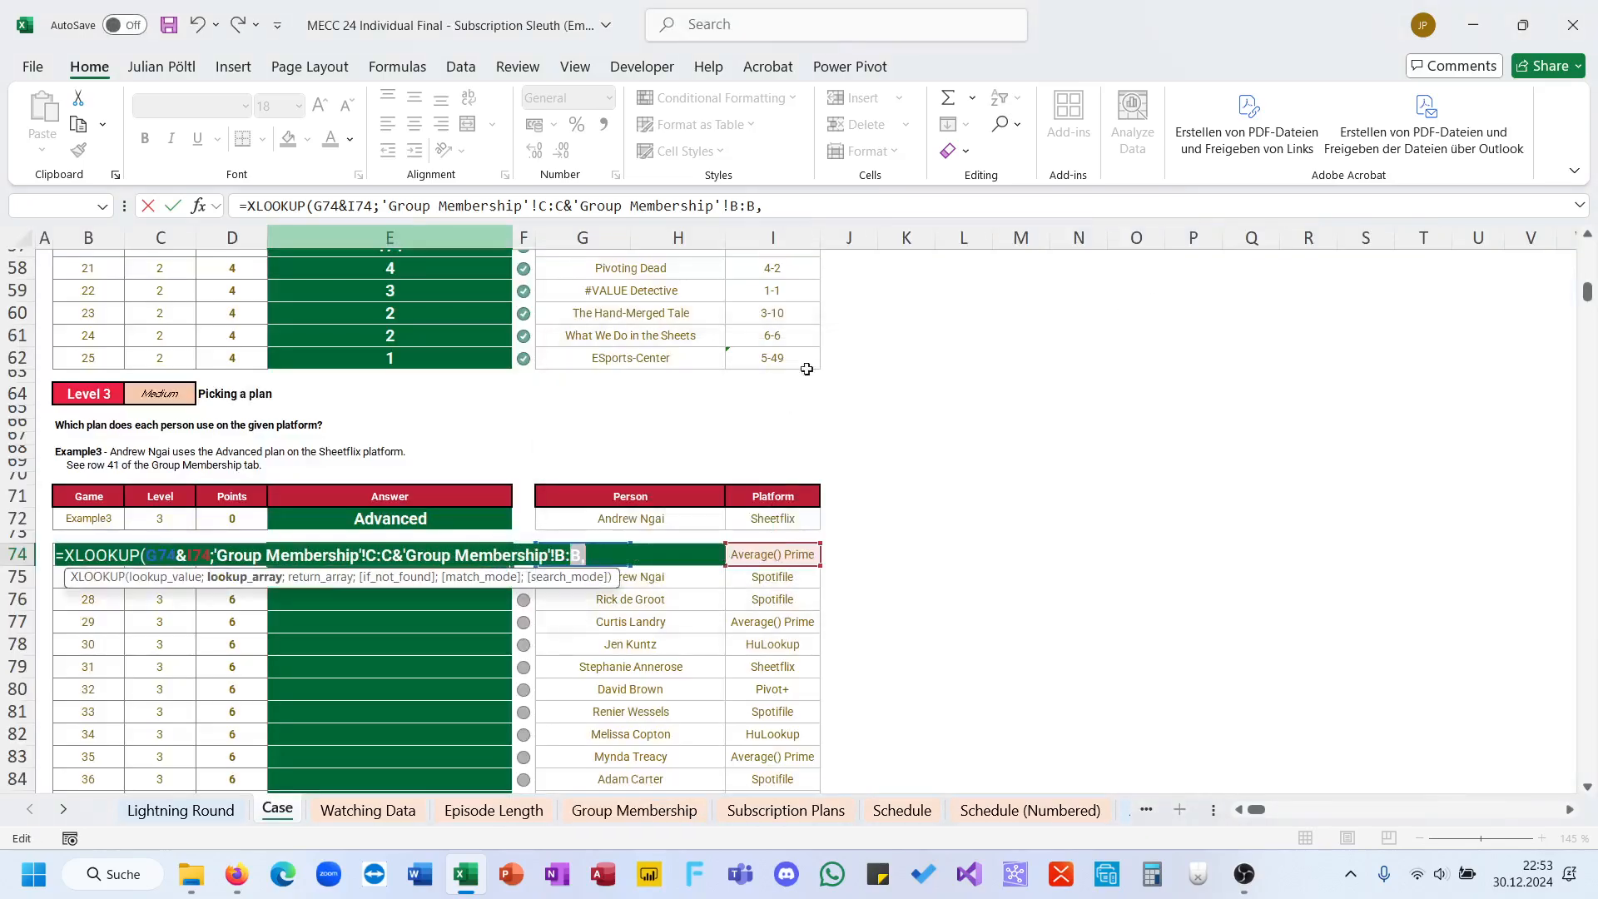
{"action": "key", "text": "BackSpace"}
{"action": "type", "text": ";"}
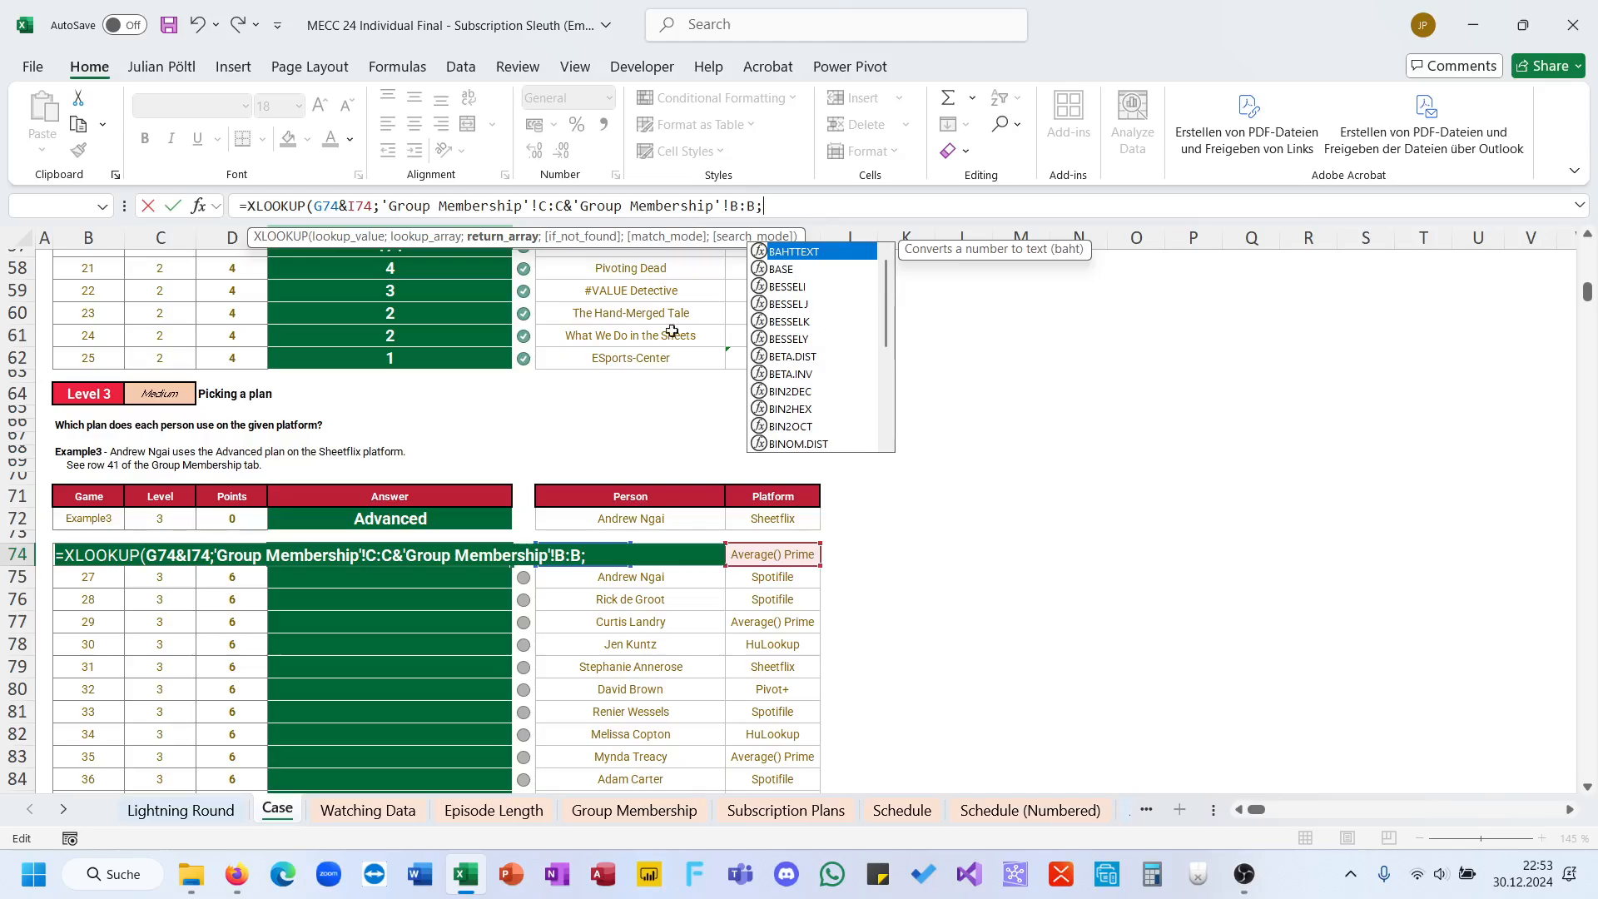
Step: Set the XLOOKUP return array to the Group Membership plan name column, E:E, and enter the formula in E74
{"action": "left_click", "coordinate": [493, 810]}
{"action": "left_click", "coordinate": [653, 810]}
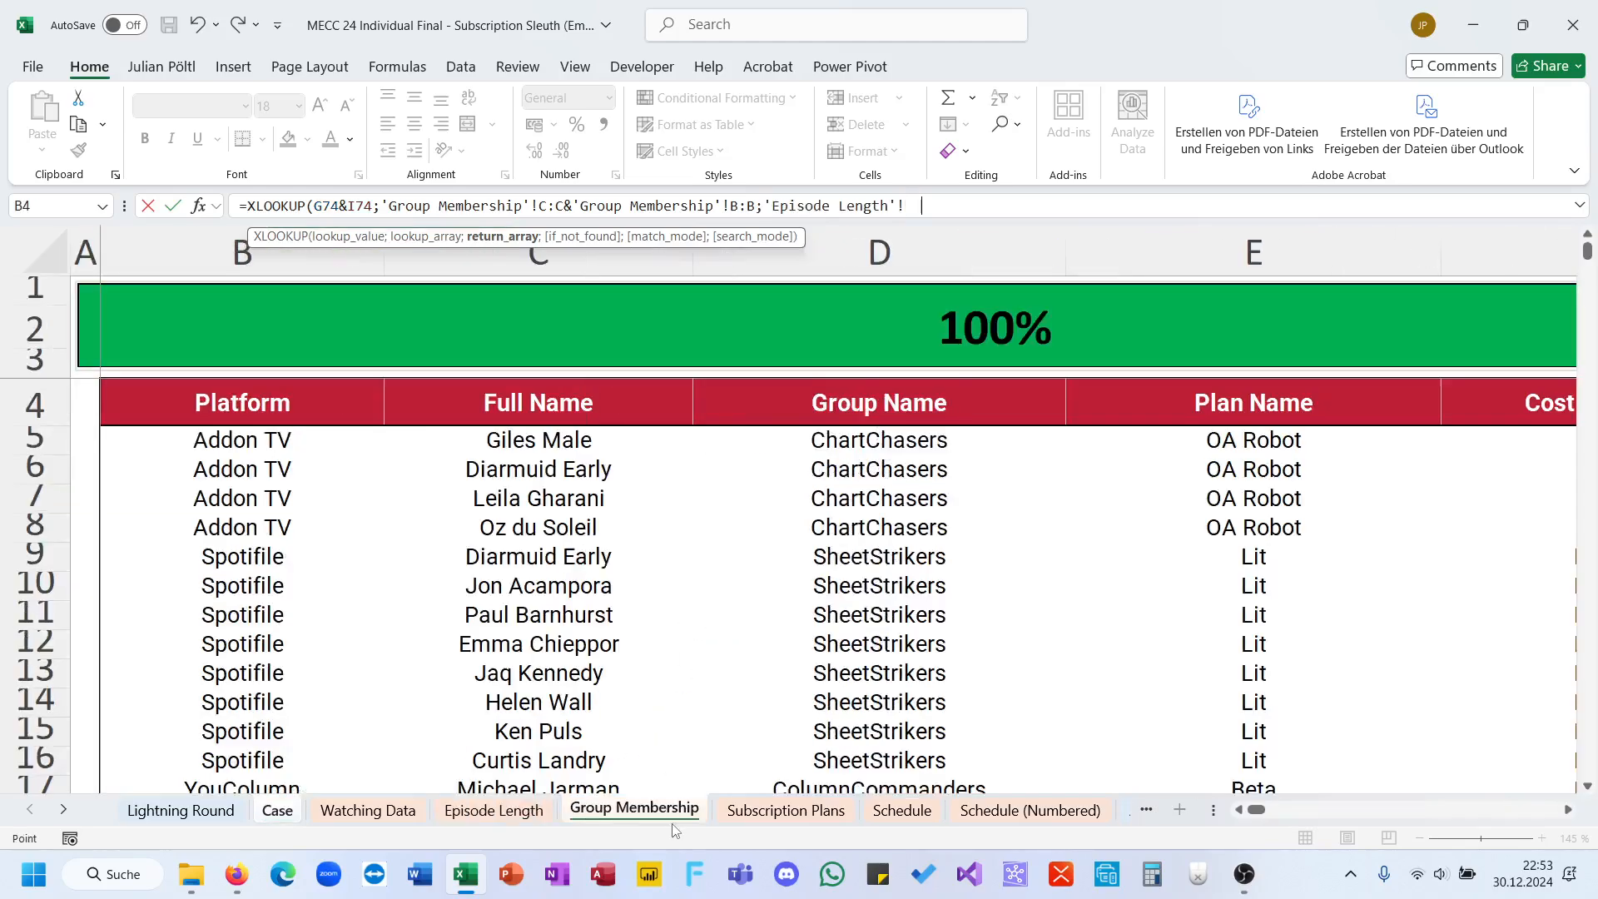
{"action": "left_click", "coordinate": [1199, 265]}
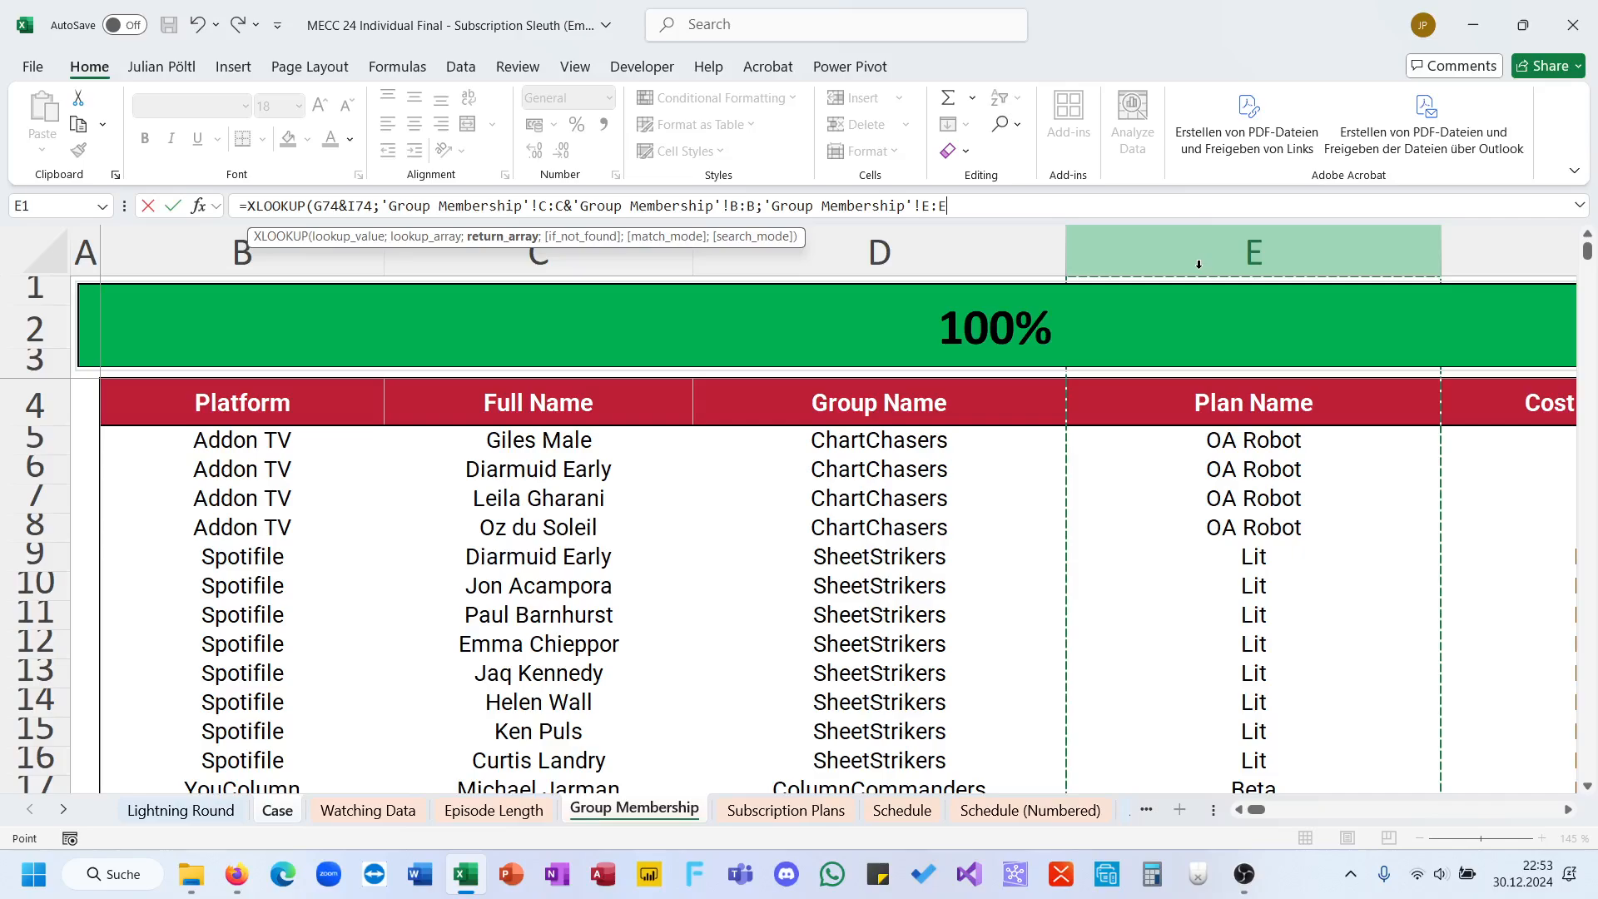
{"action": "type", "text": ")"}
{"action": "key", "text": "Return"}
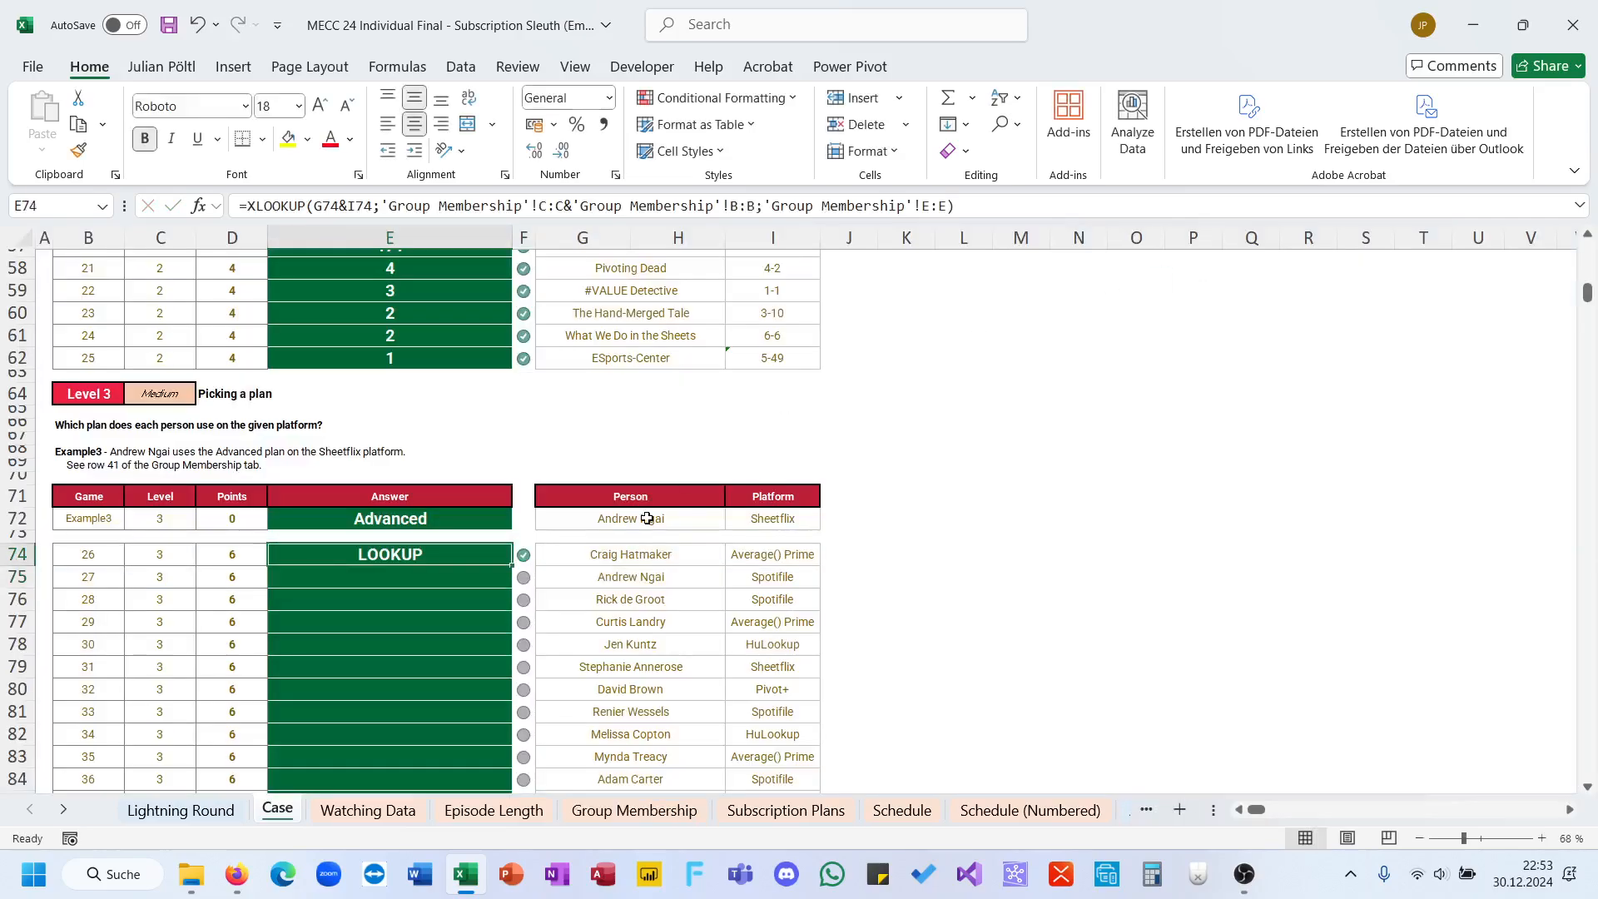
Step: Fill the E74 formula down the Answer column to answer all Level 3 games
{"action": "double_click", "coordinate": [510, 567]}
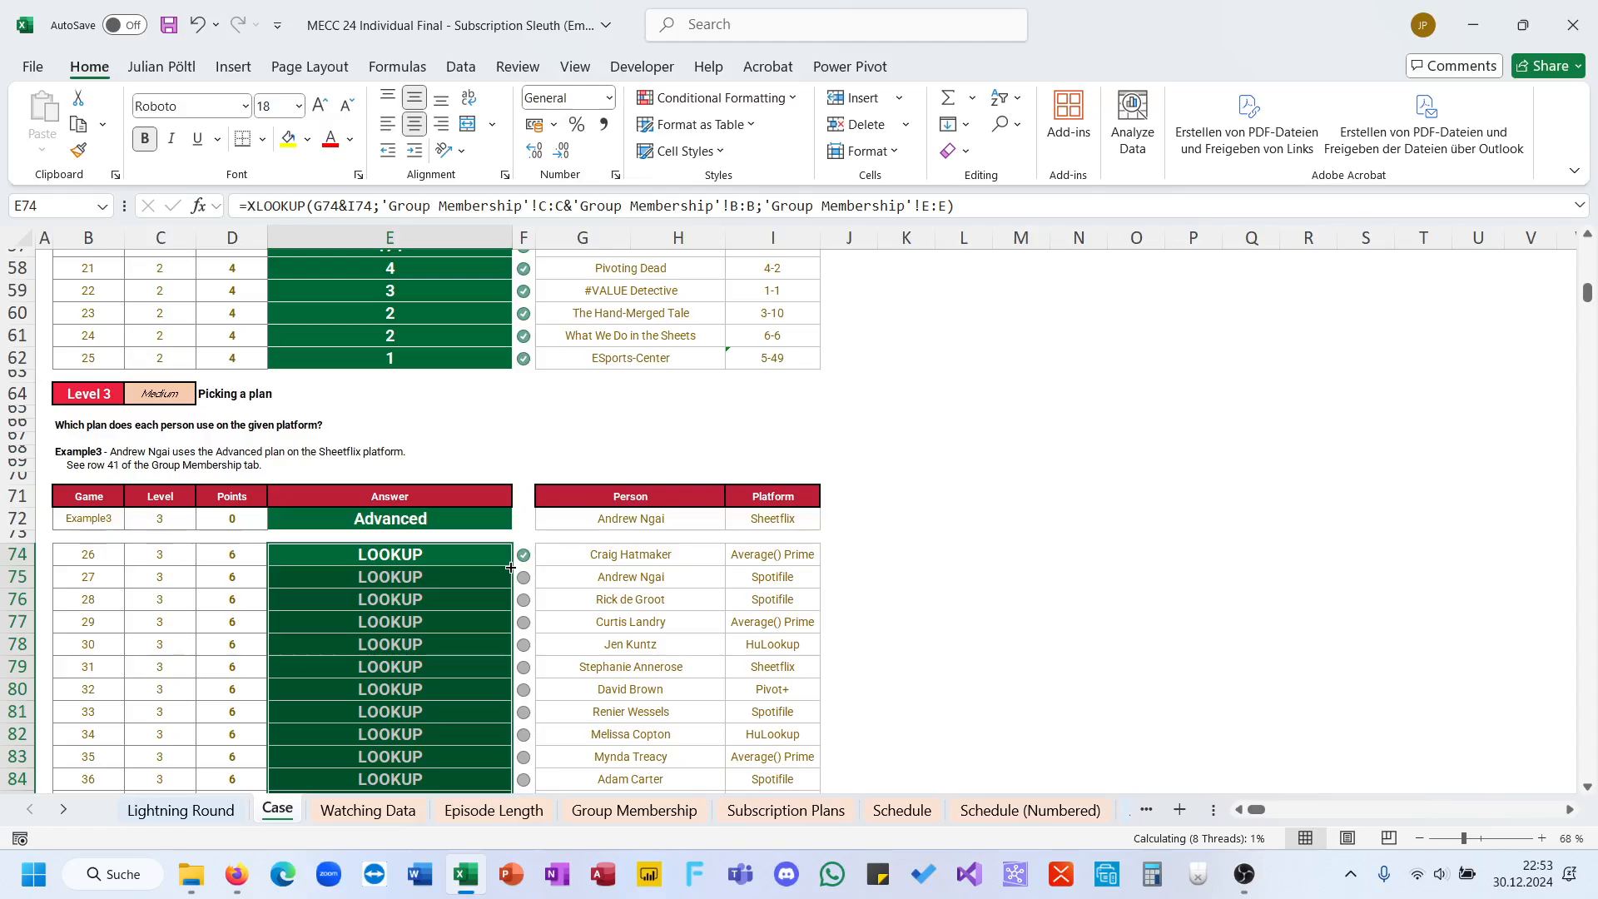
{"action": "left_click", "coordinate": [458, 601]}
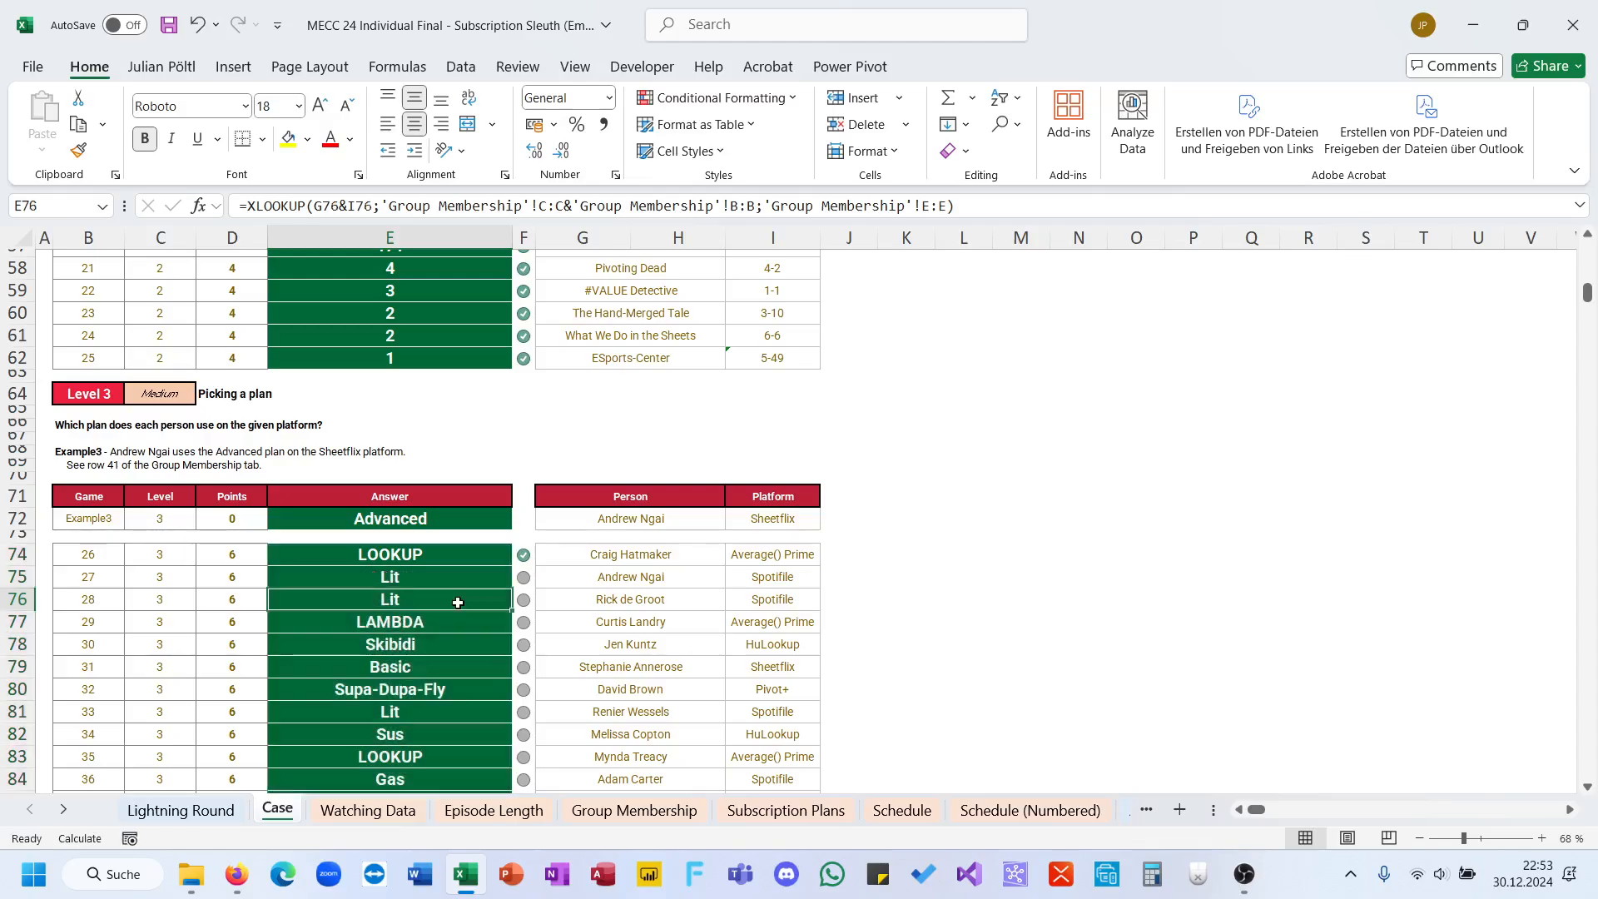
{"action": "scroll", "coordinate": [457, 603], "scroll_direction": "down", "scroll_amount": 2}
{"action": "left_click", "coordinate": [447, 481]}
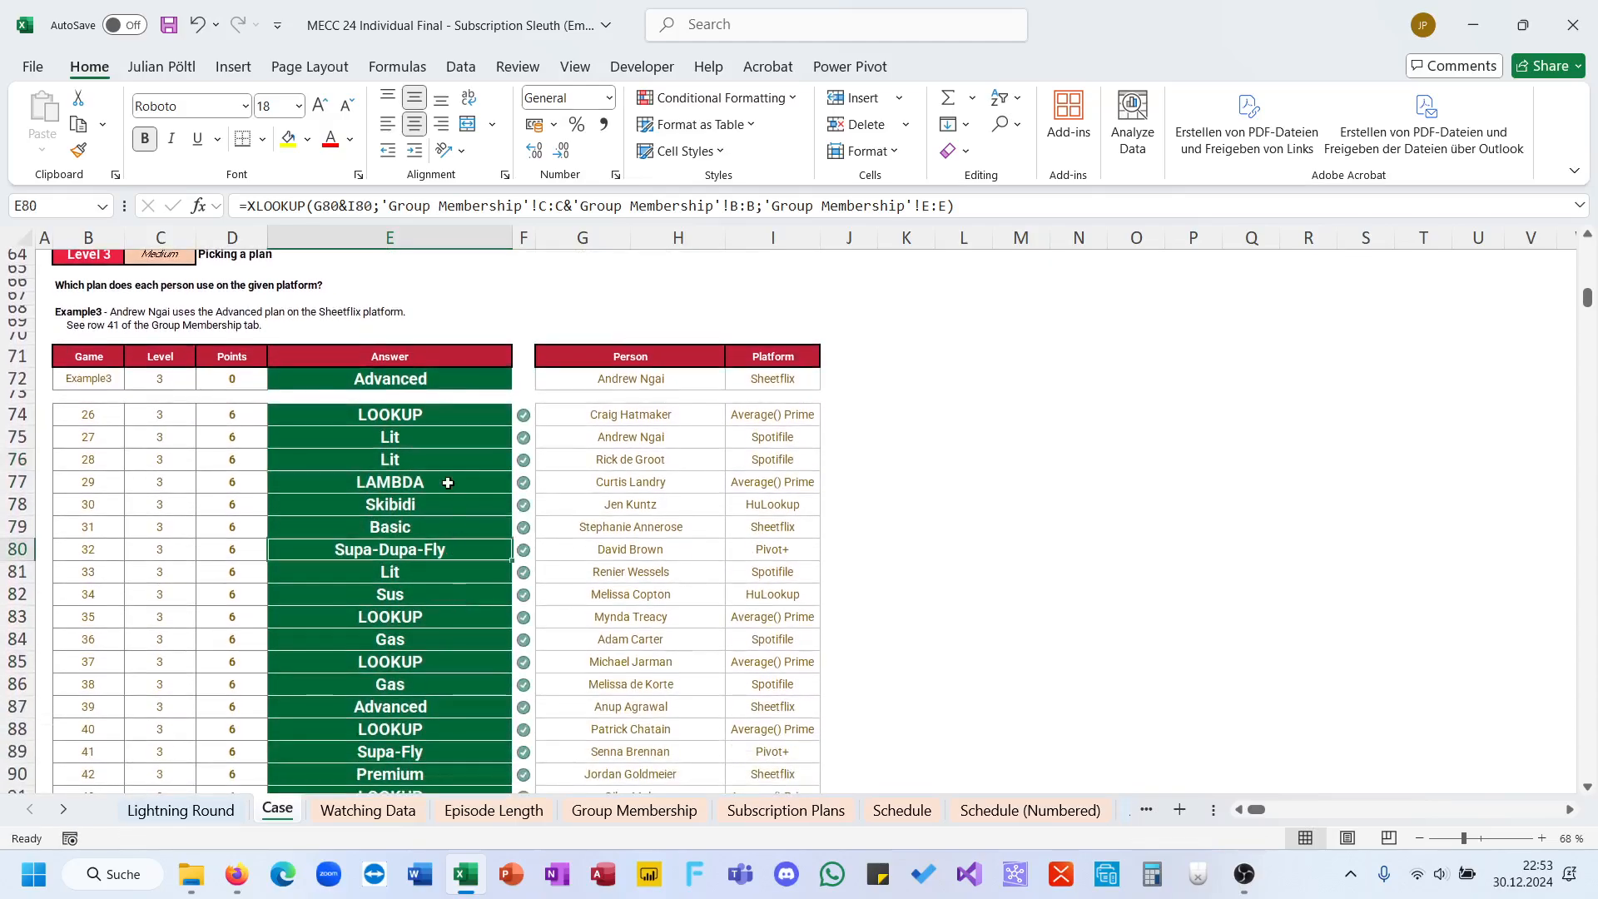
Step: Start a FILTER formula in the first Level 4 answer cell, E112, with the Group Membership plan names E5:E203 as array
{"action": "scroll", "coordinate": [446, 481], "scroll_direction": "down", "scroll_amount": 6}
{"action": "scroll", "coordinate": [400, 441], "scroll_direction": "down", "scroll_amount": 4}
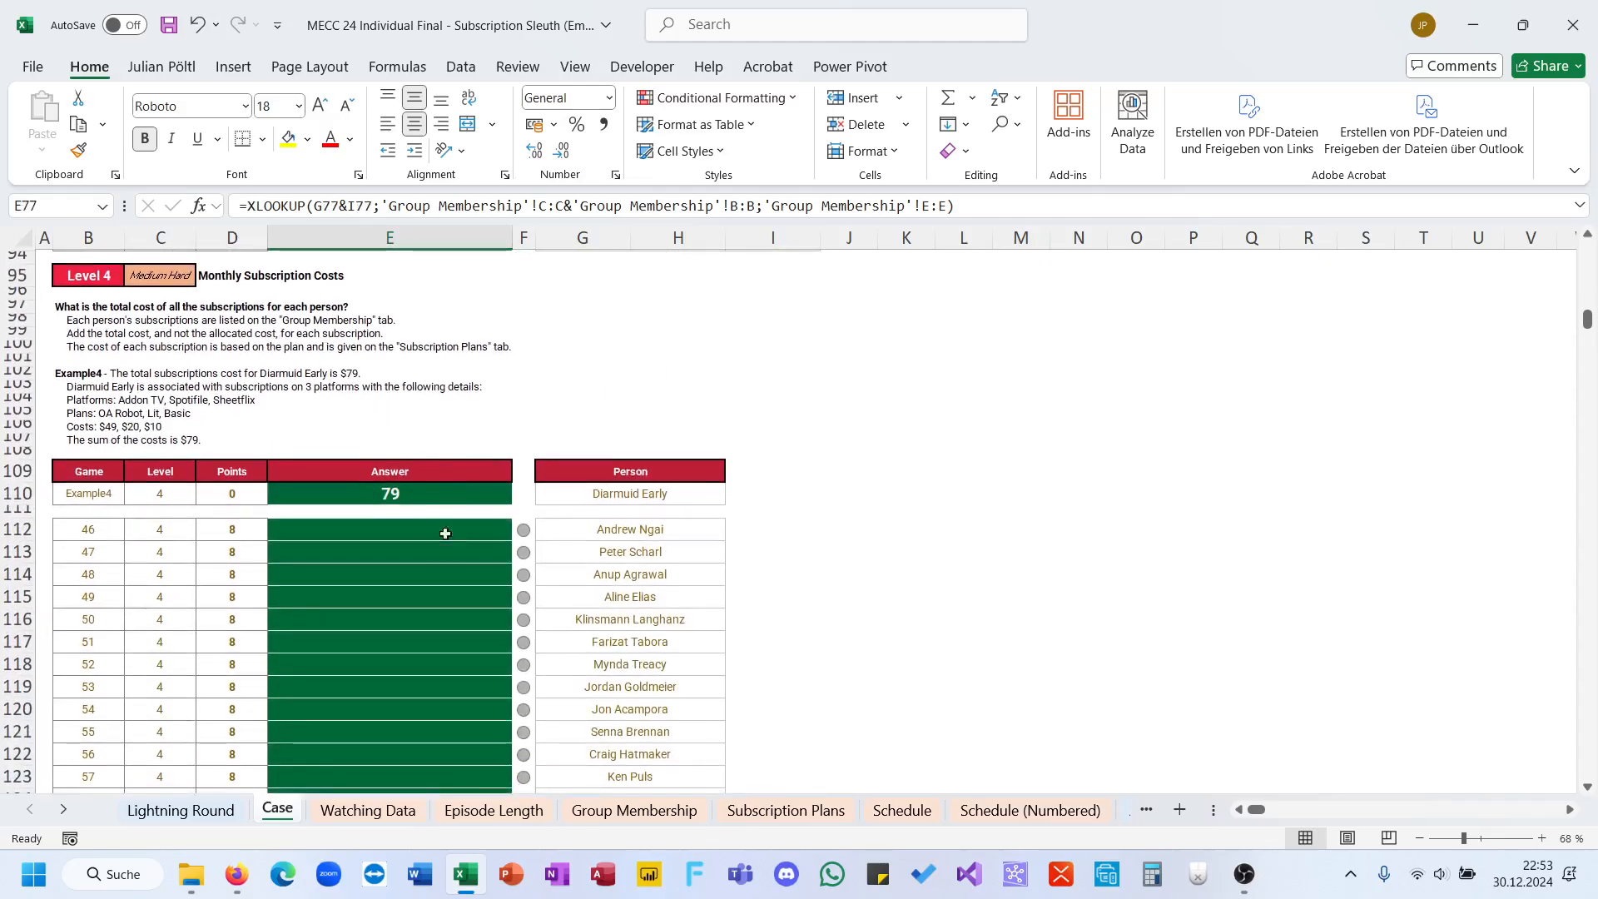
{"action": "left_click", "coordinate": [414, 545]}
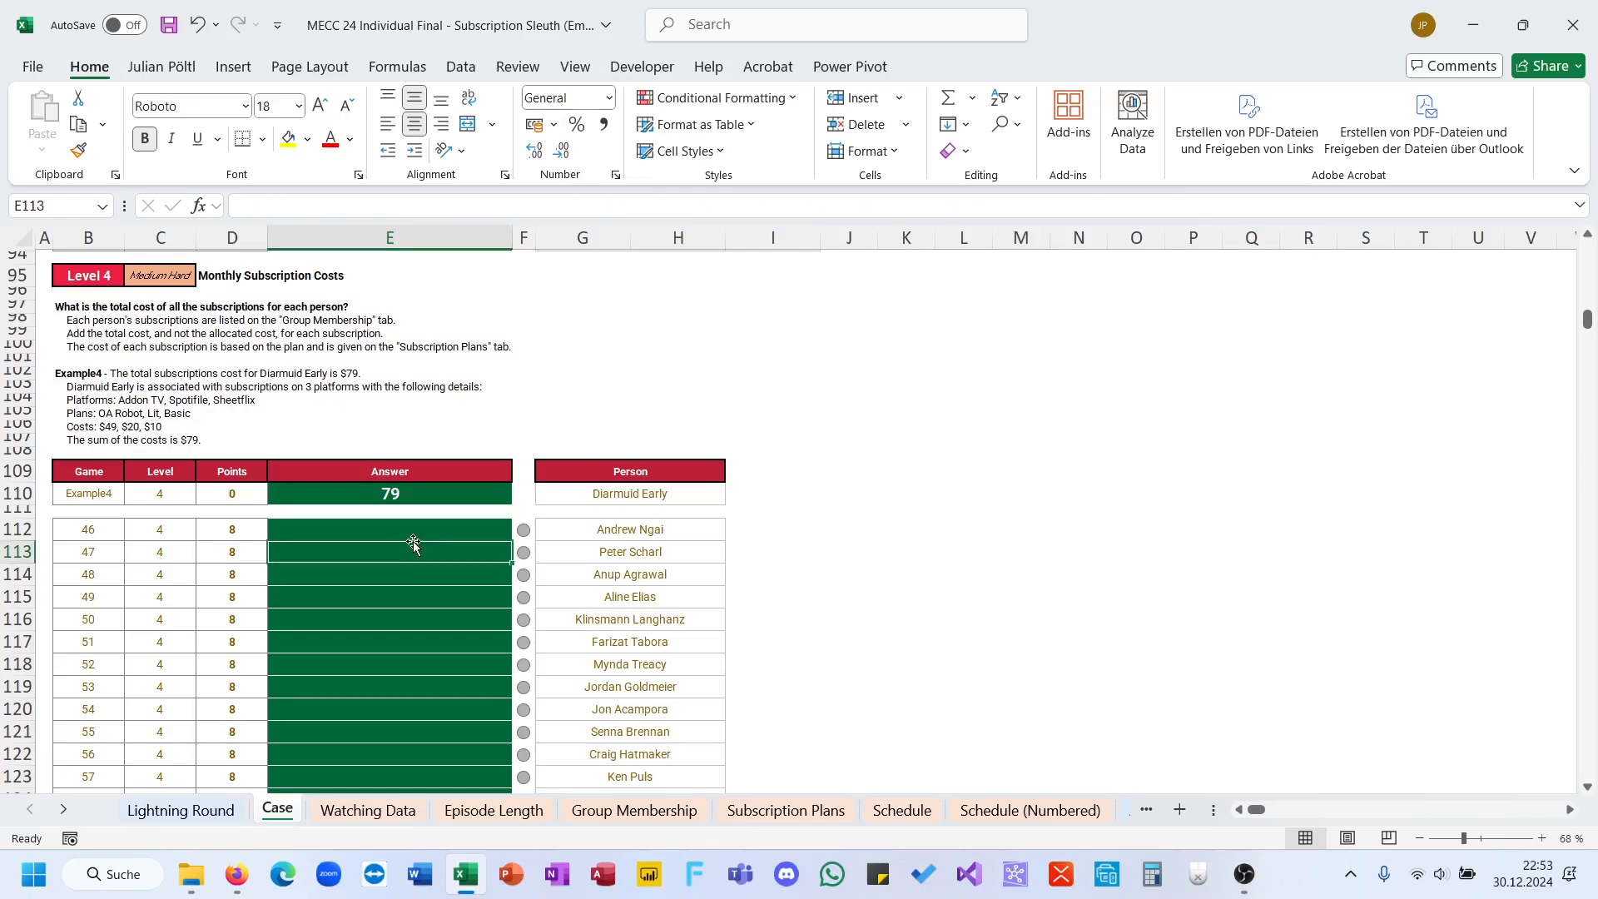
{"action": "left_click", "coordinate": [406, 529]}
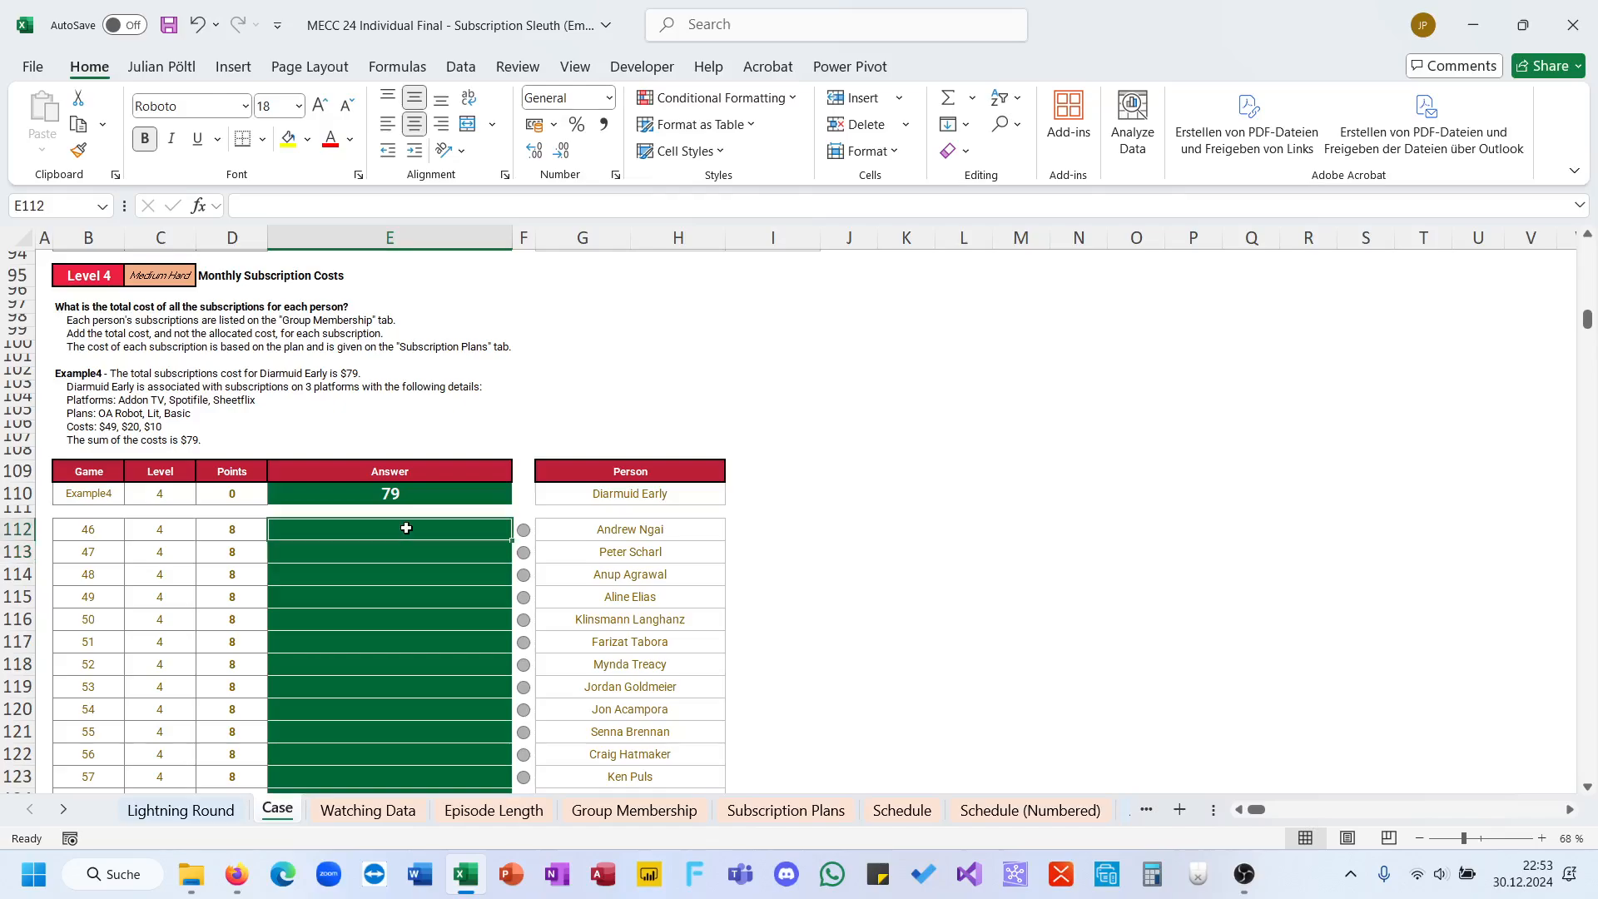
{"action": "type", "text": "="}
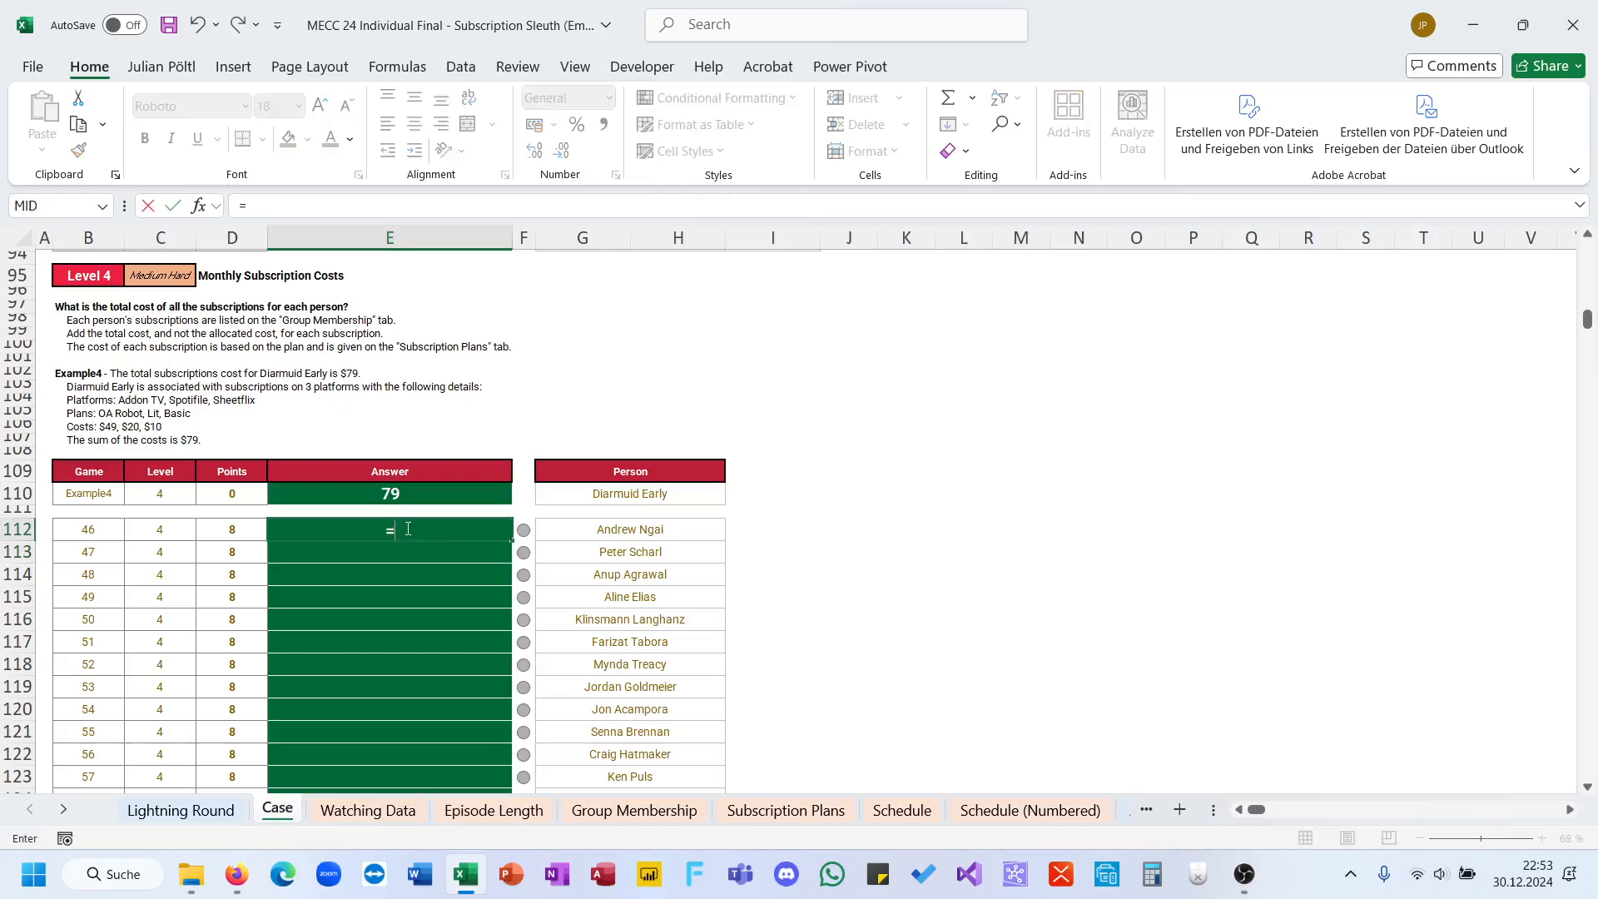
{"action": "type", "text": "FILTER("}
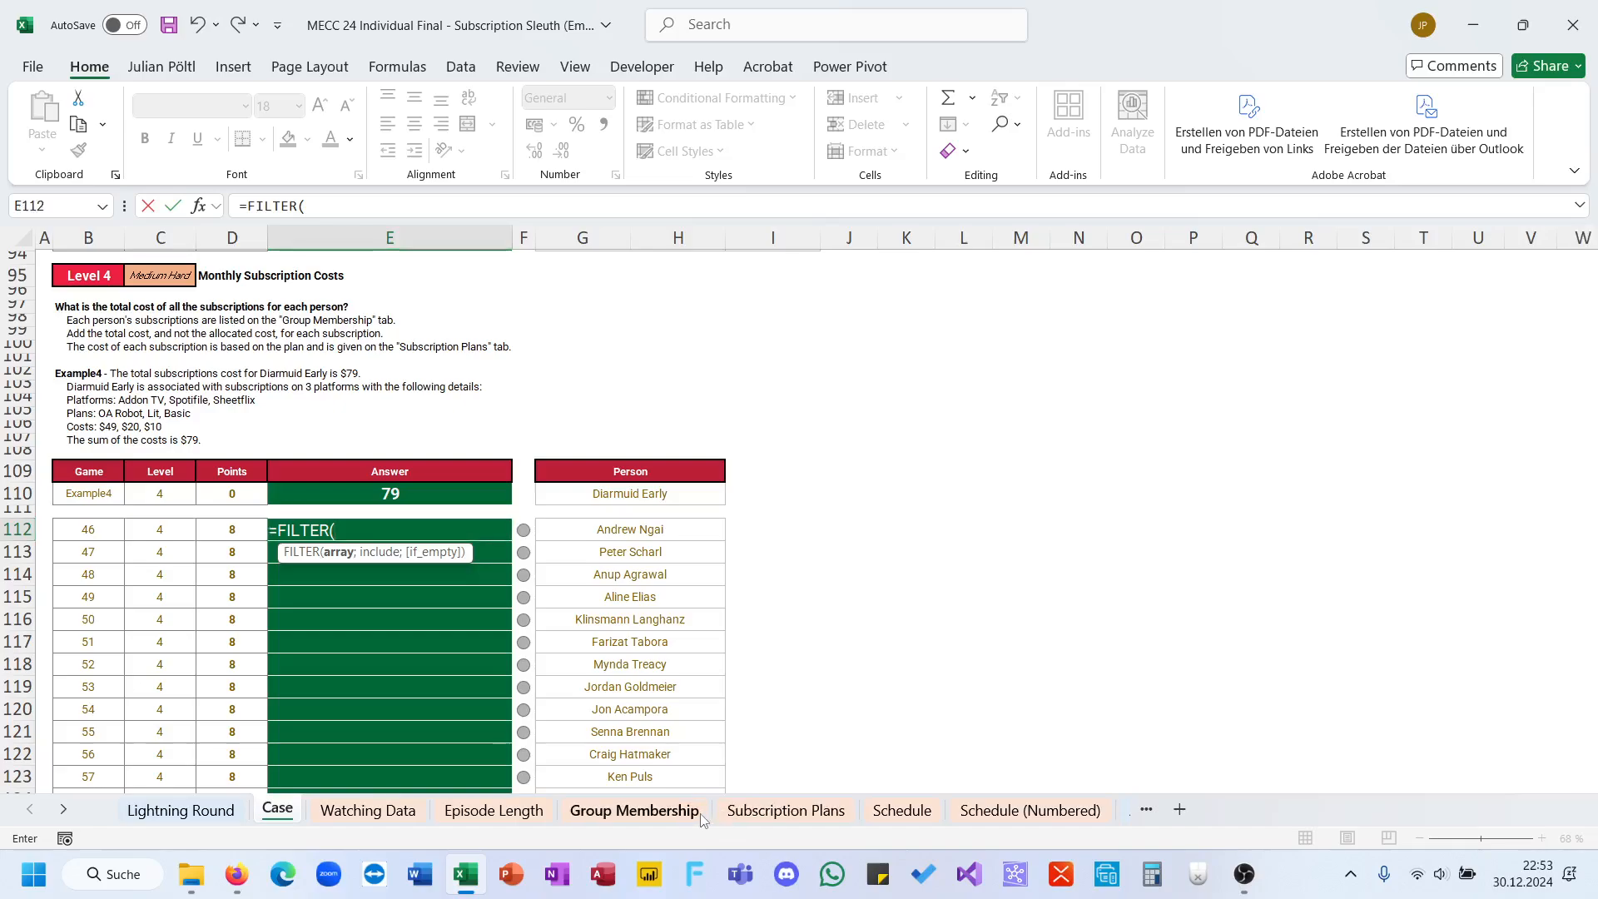
{"action": "left_click", "coordinate": [700, 812]}
{"action": "scroll", "coordinate": [907, 627], "scroll_direction": "right", "scroll_amount": 1}
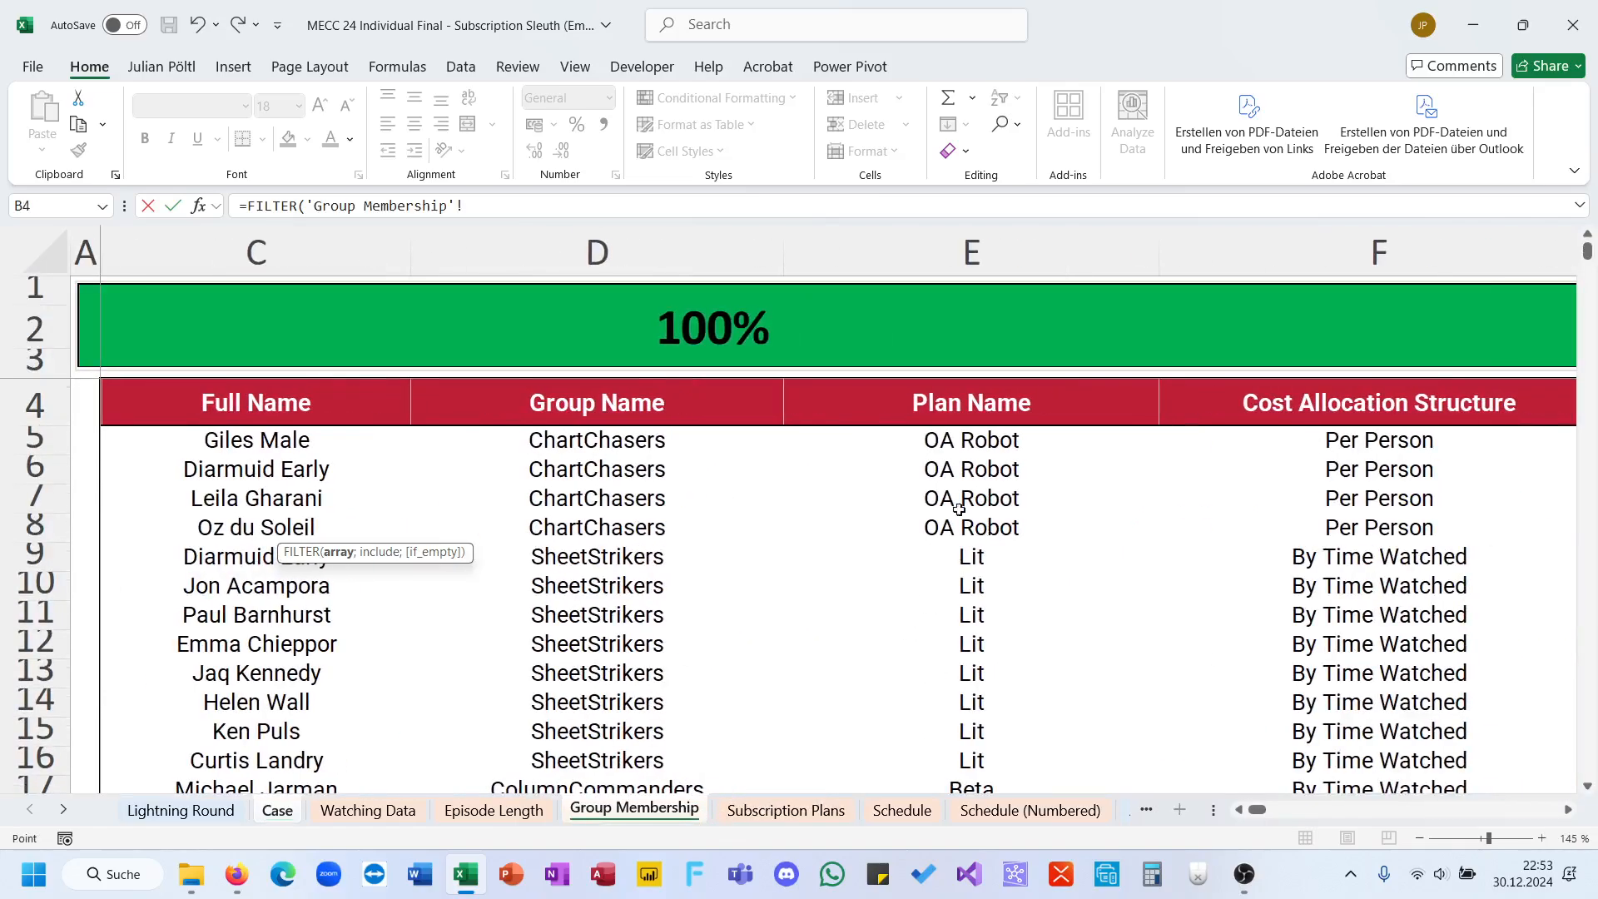
{"action": "left_click", "coordinate": [934, 451]}
{"action": "key", "text": "ctrl+shift+Down"}
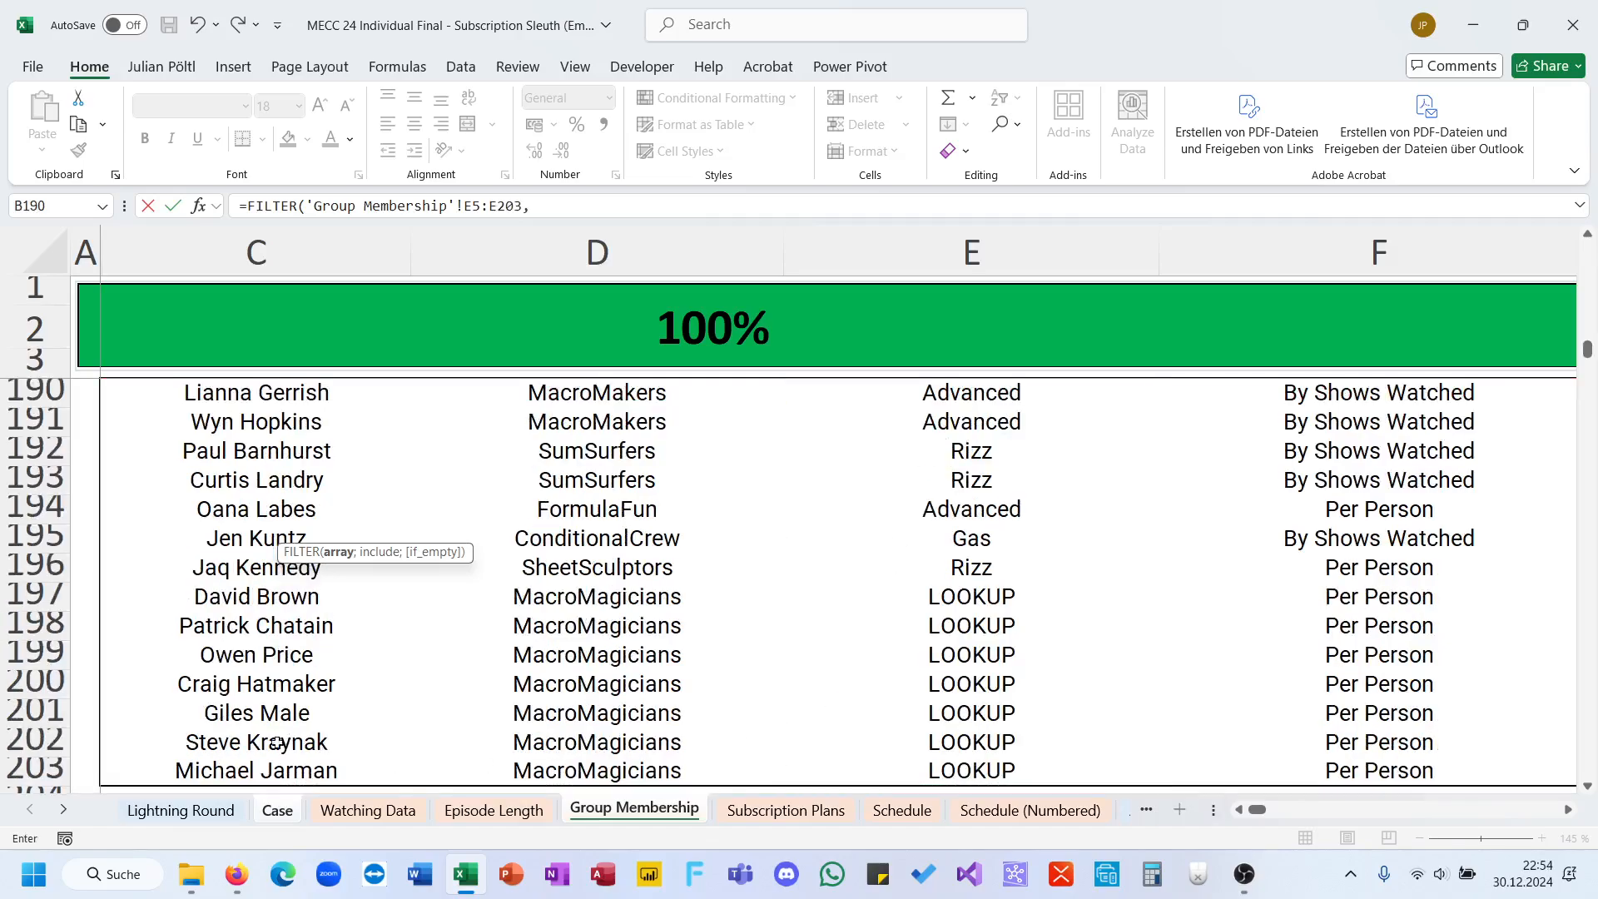
Step: Add a semicolon after the FILTER array and set the include range to the Group Membership full names, $C$5:$C$203
{"action": "type", "text": ","}
{"action": "key", "text": "Return"}
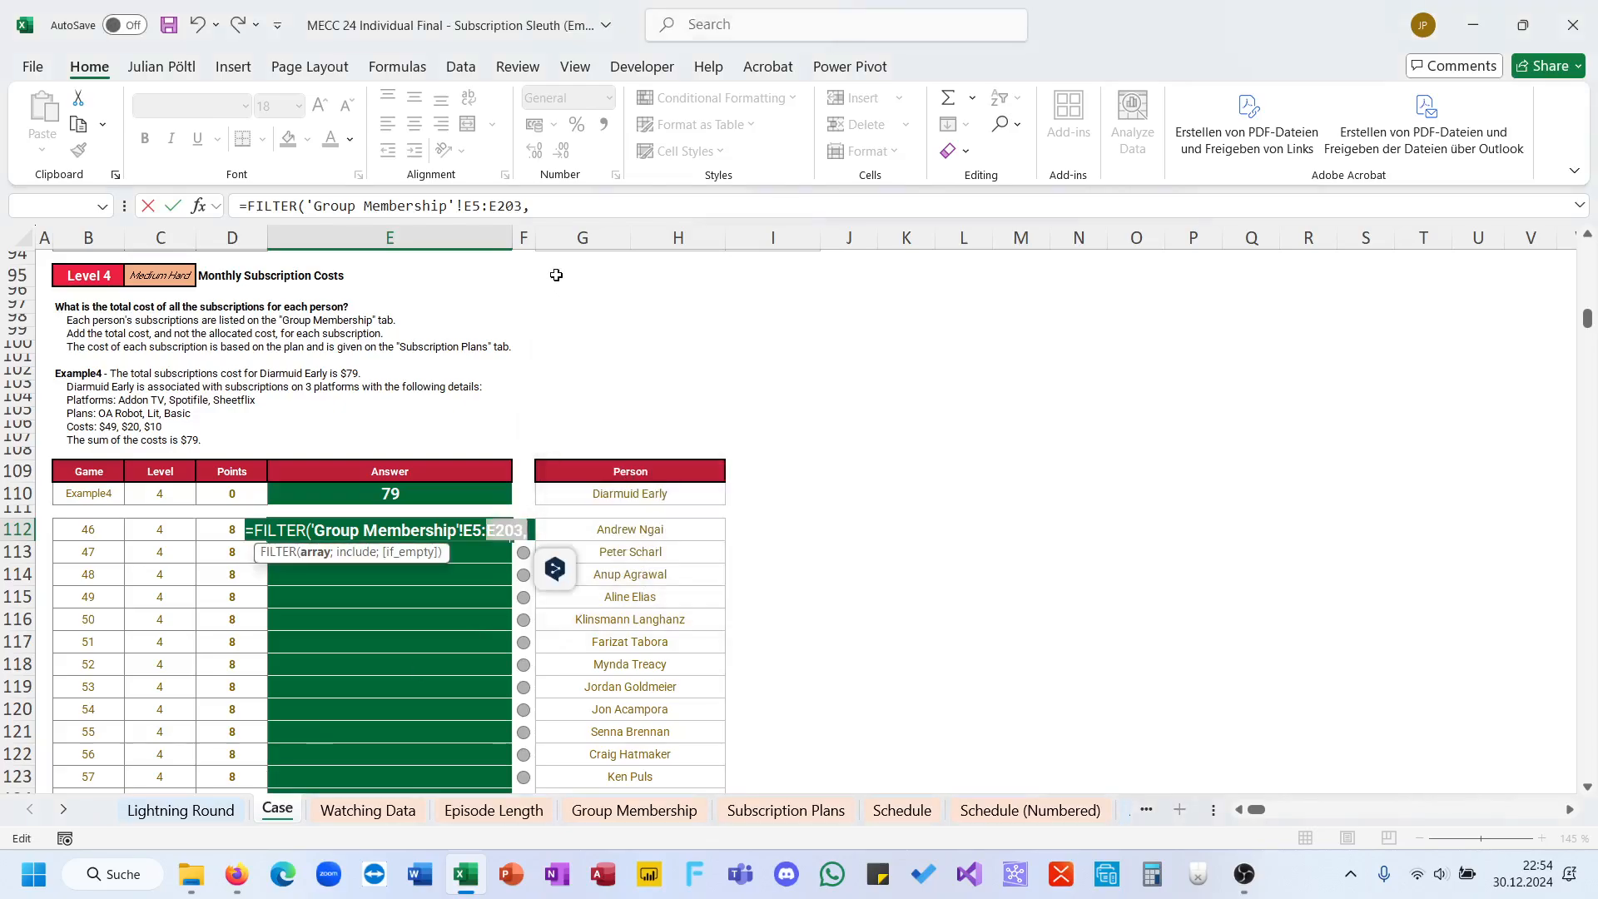
{"action": "left_click", "coordinate": [563, 206]}
{"action": "type", "text": ";"}
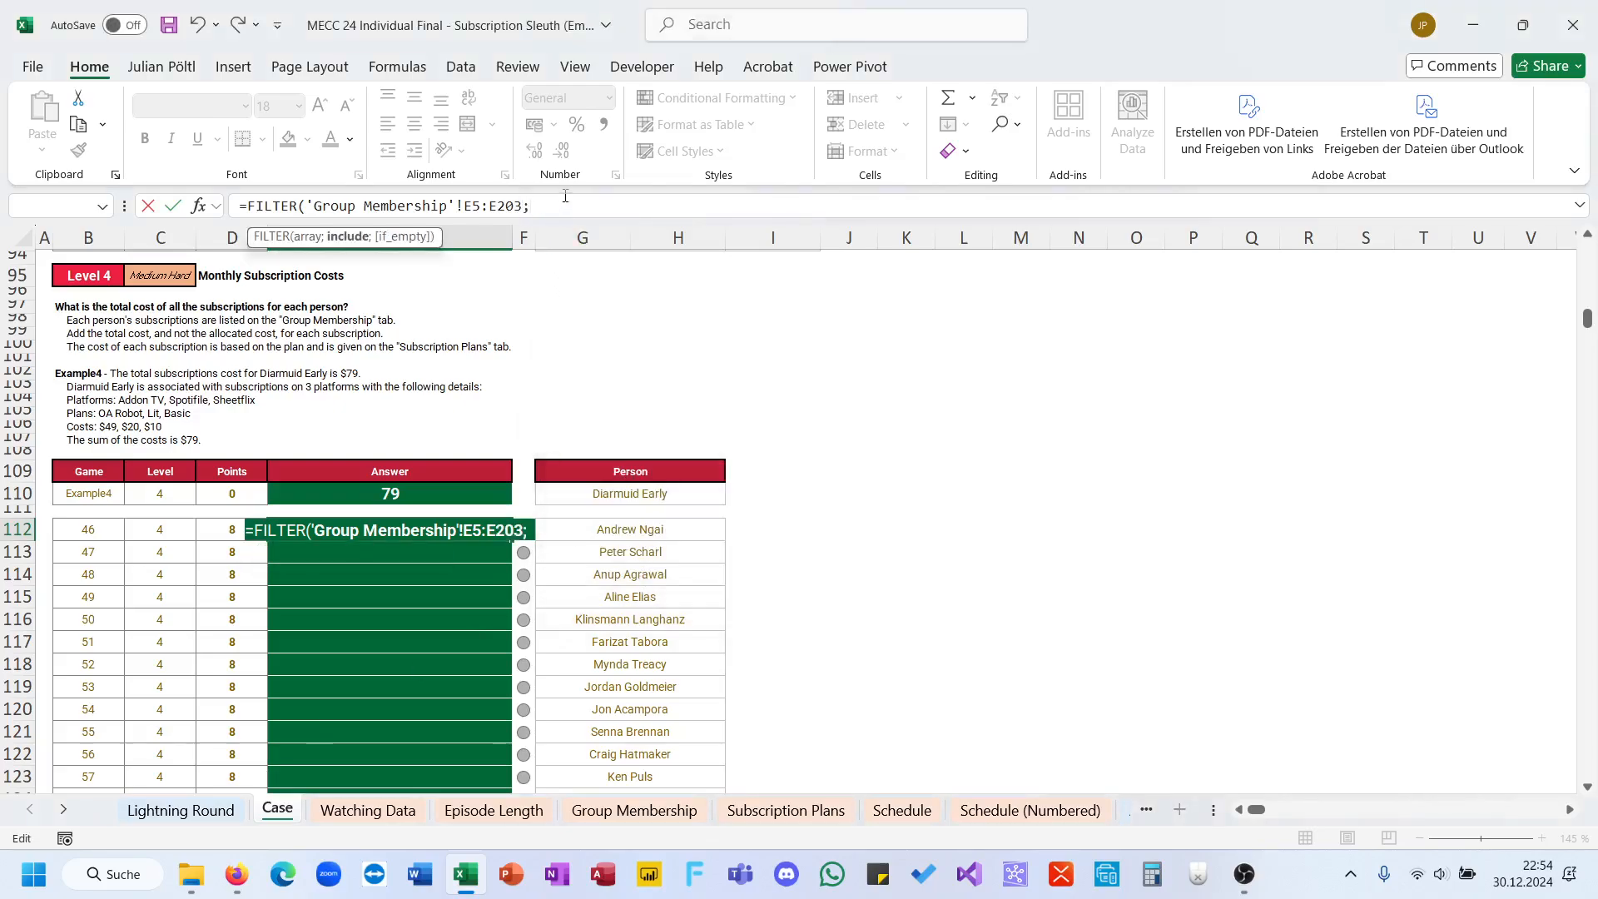
{"action": "left_click", "coordinate": [634, 810]}
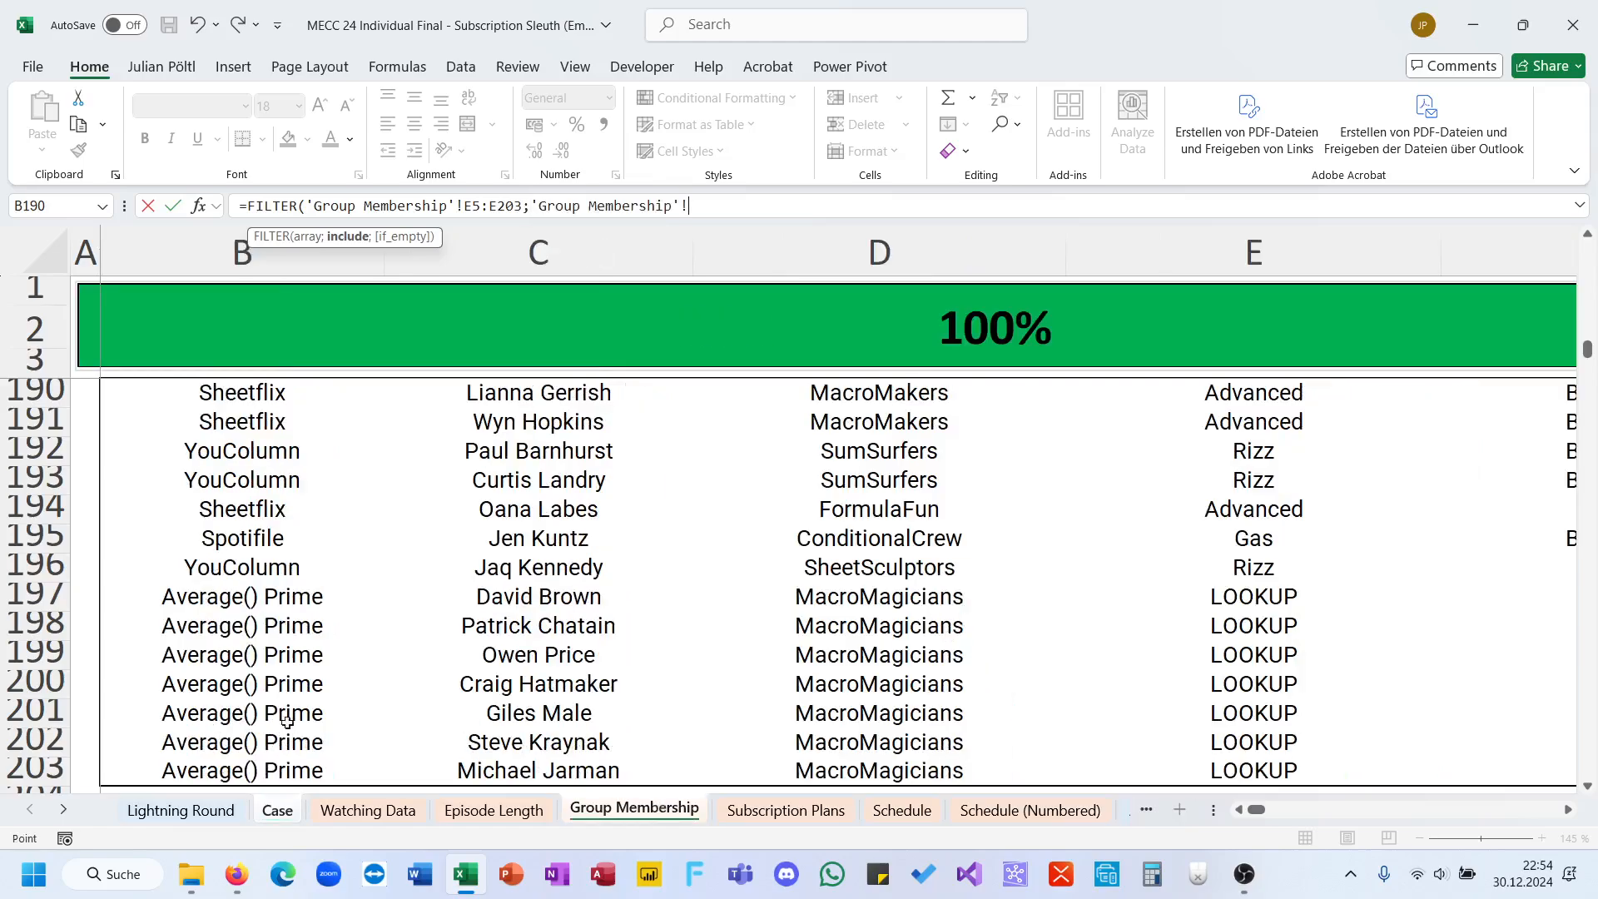
{"action": "left_click", "coordinate": [550, 763]}
{"action": "key", "text": "ctrl+shift+Up"}
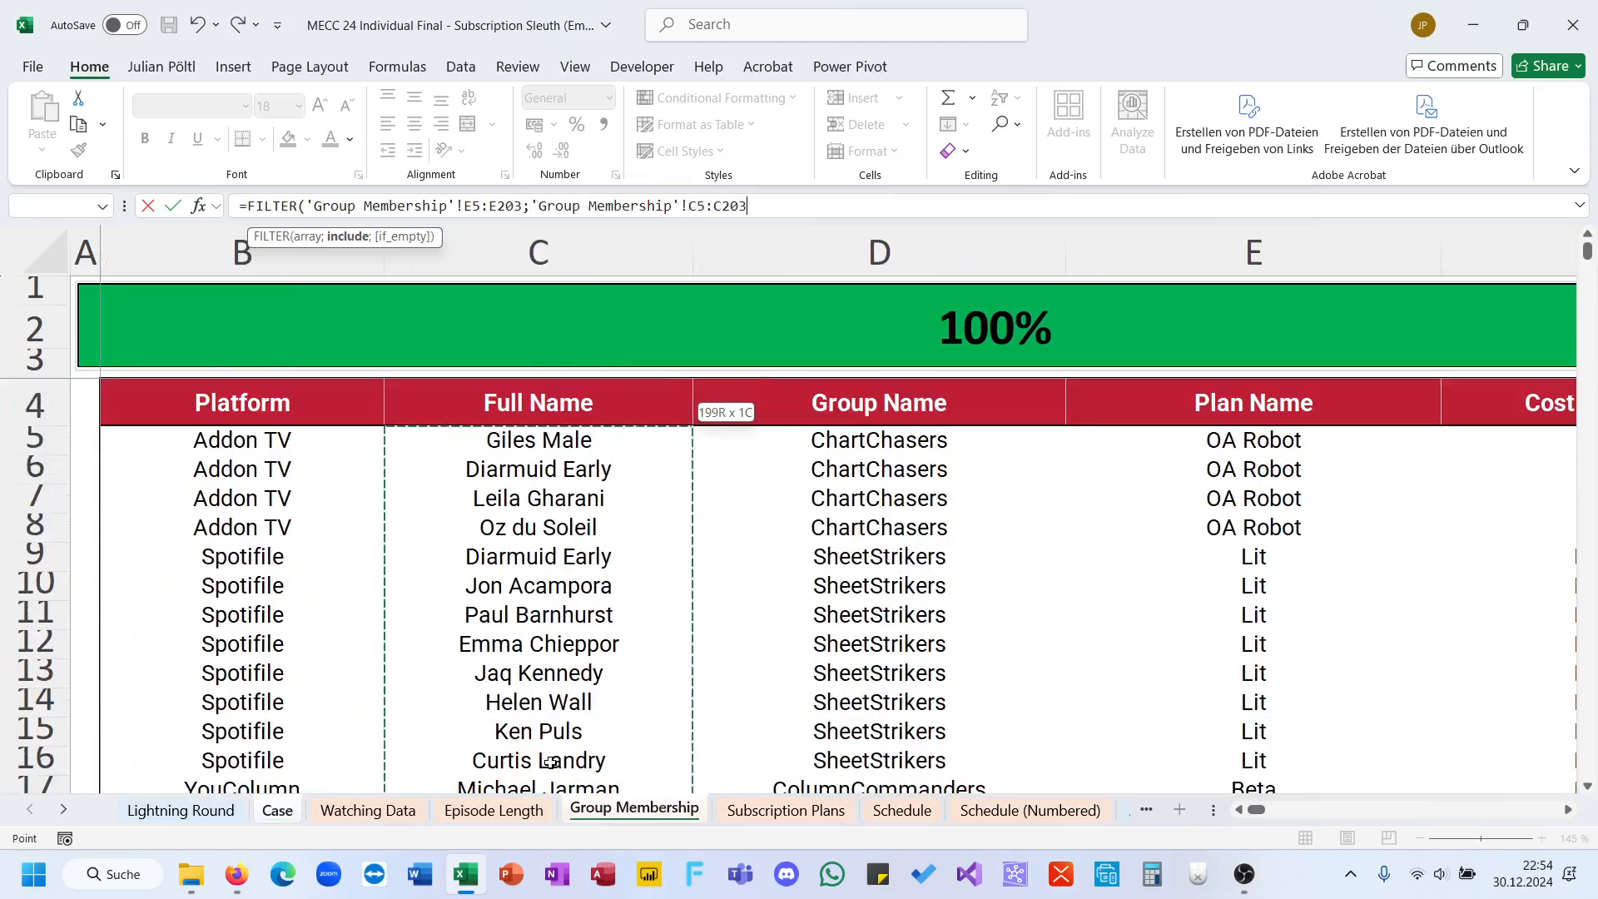
{"action": "key", "text": "F4"}
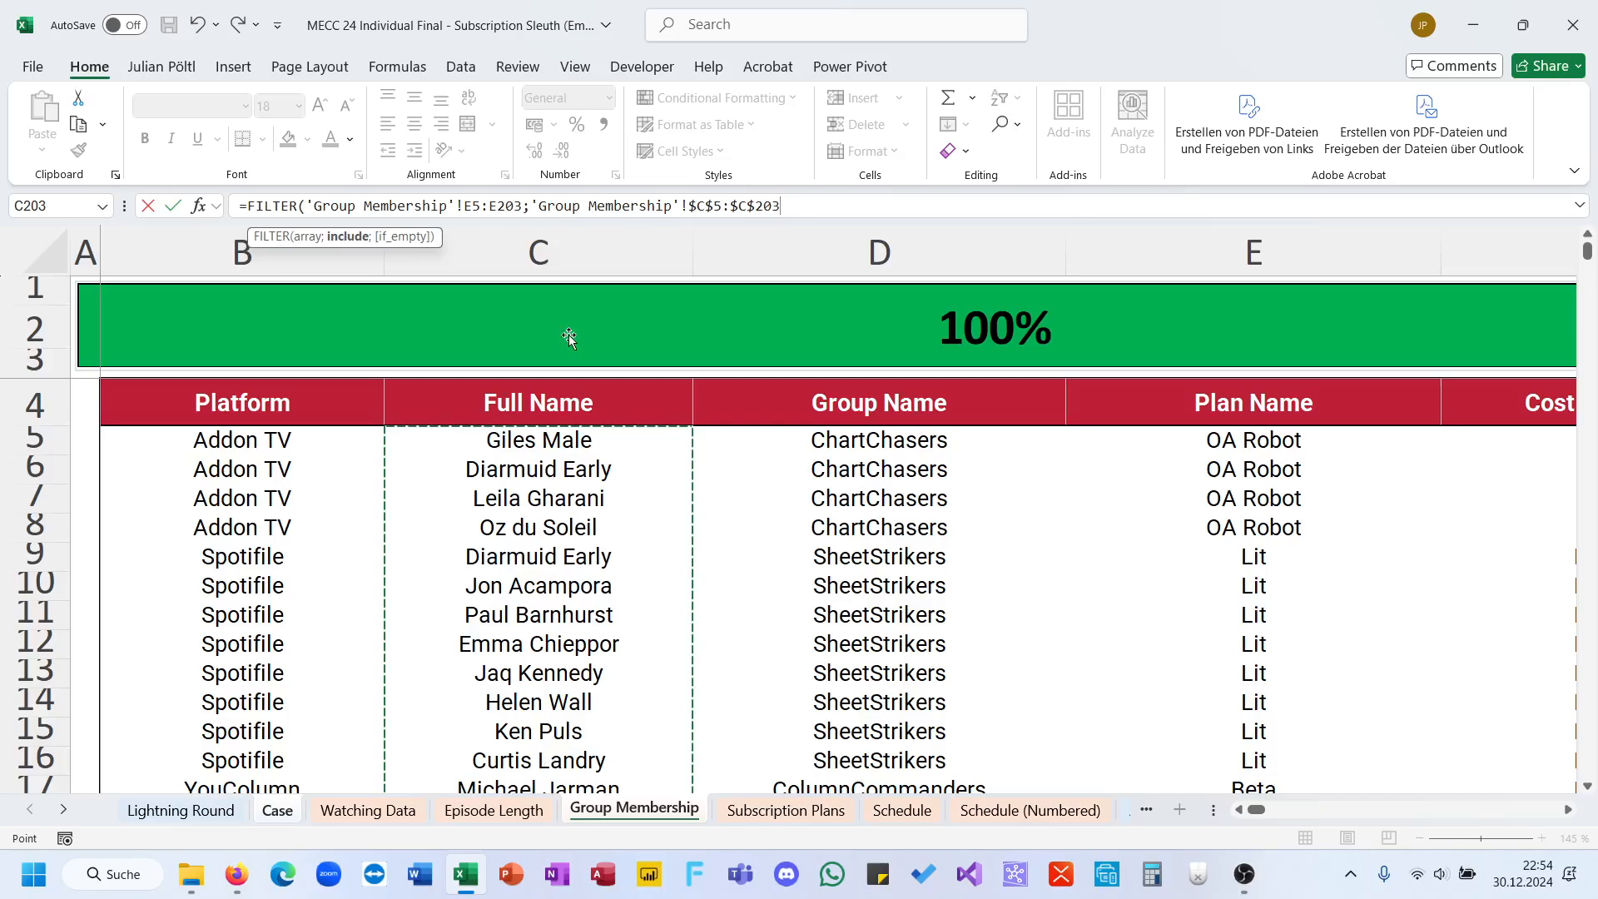
Step: Make the plan name range absolute, $E$5:$E$203, set the include condition equal to person G112, and enter the formula
{"action": "left_click", "coordinate": [501, 205]}
{"action": "double_click", "coordinate": [501, 206]}
{"action": "key", "text": "F4"}
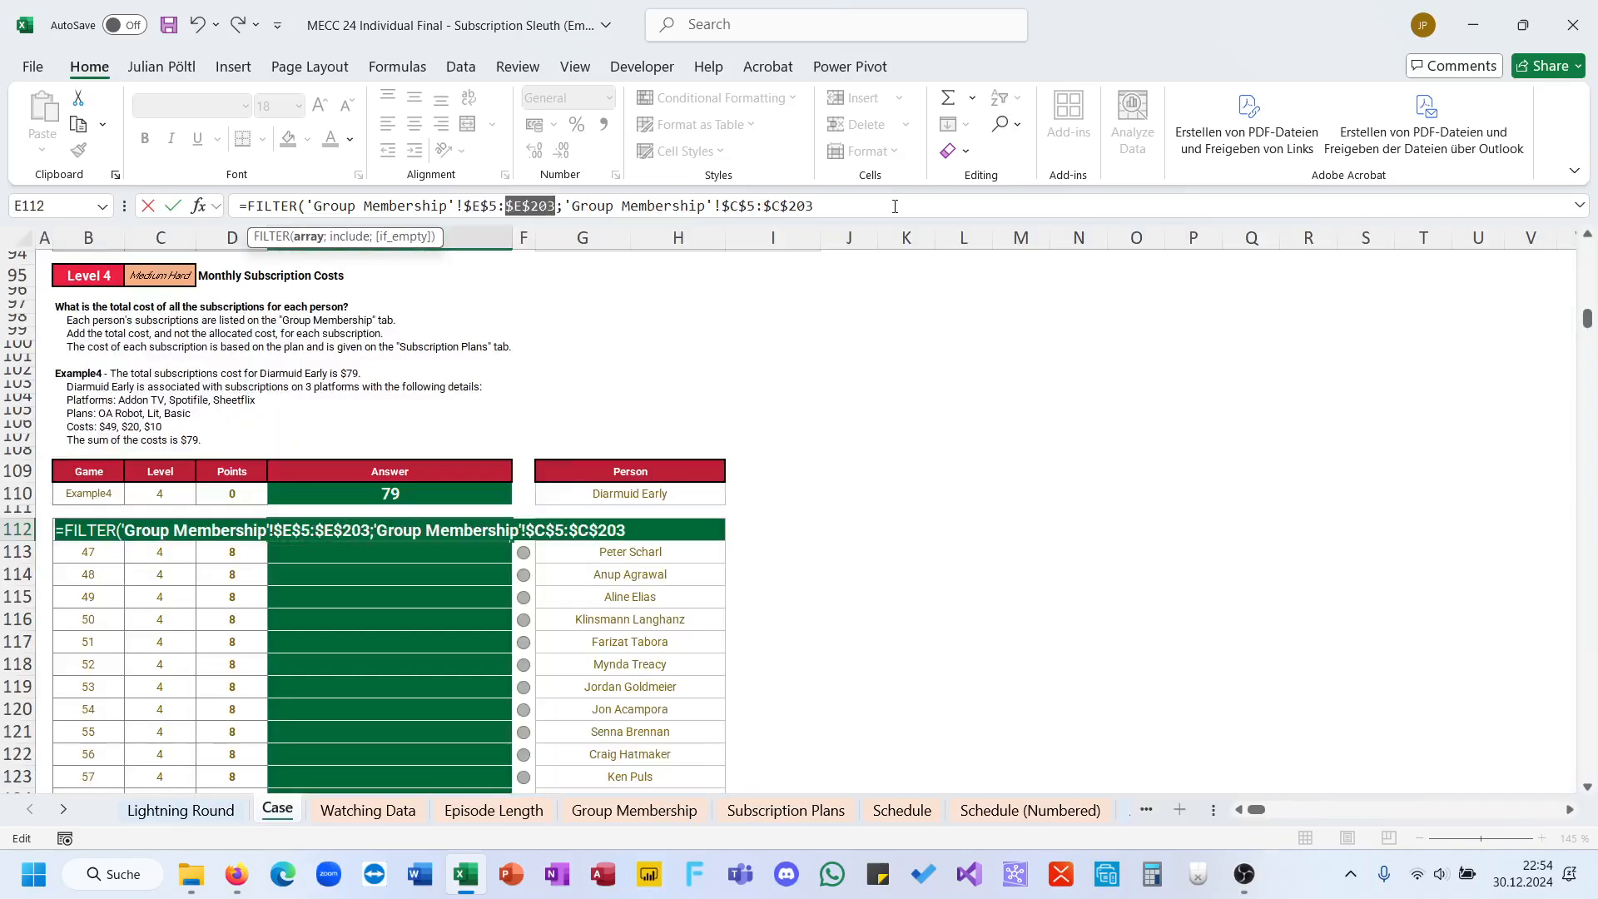
{"action": "left_click", "coordinate": [901, 206]}
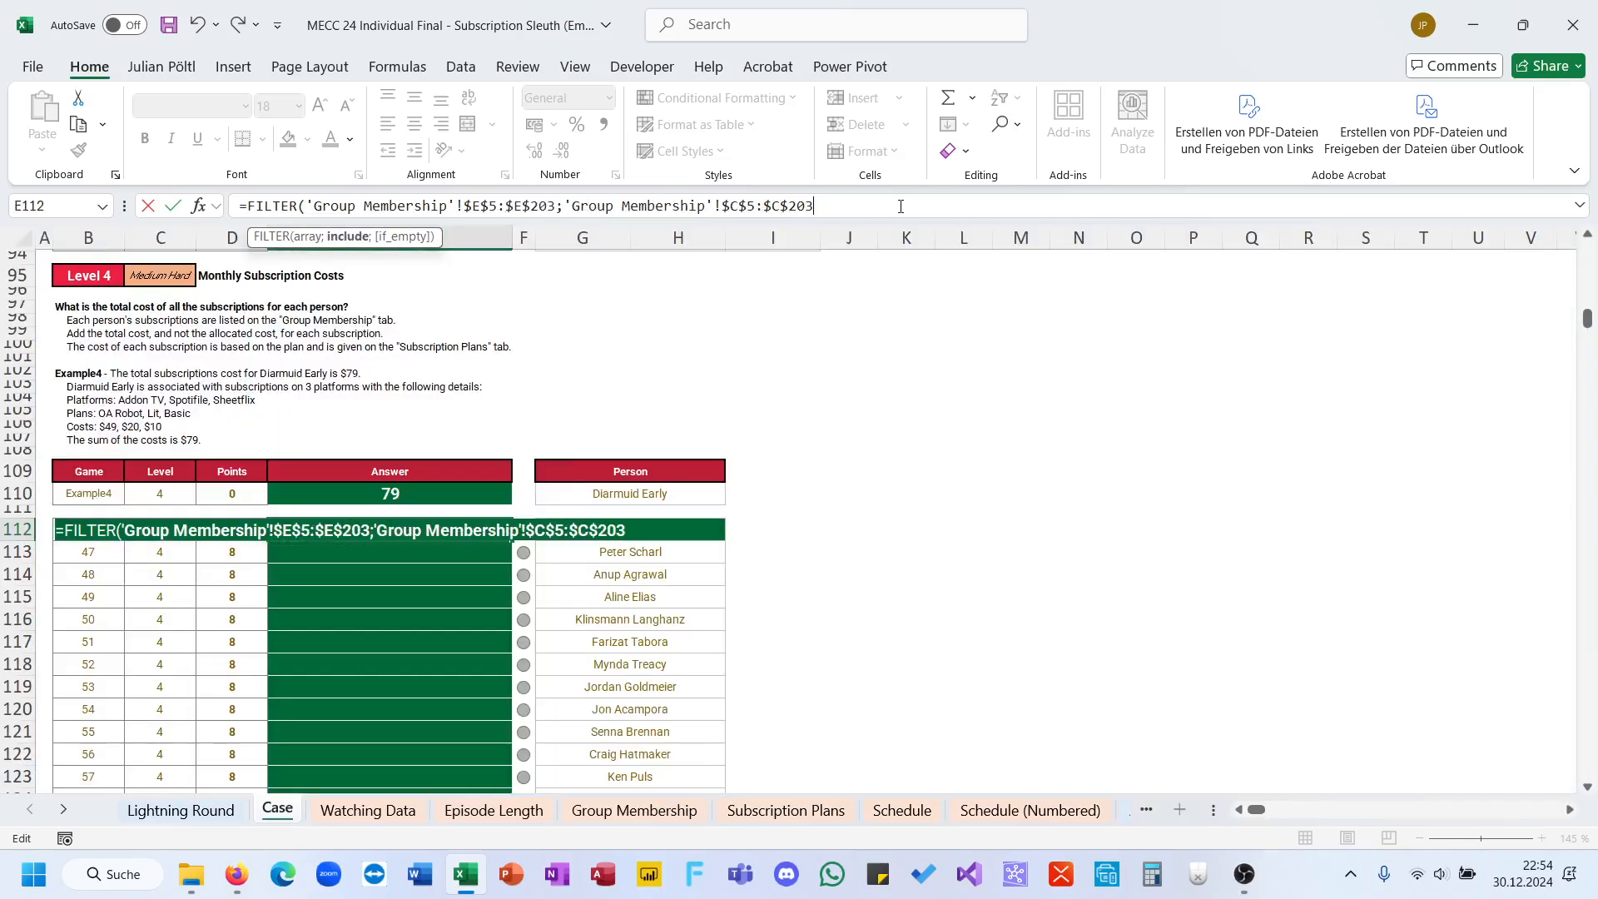
{"action": "left_click", "coordinate": [671, 557]}
{"action": "key", "text": "Up"}
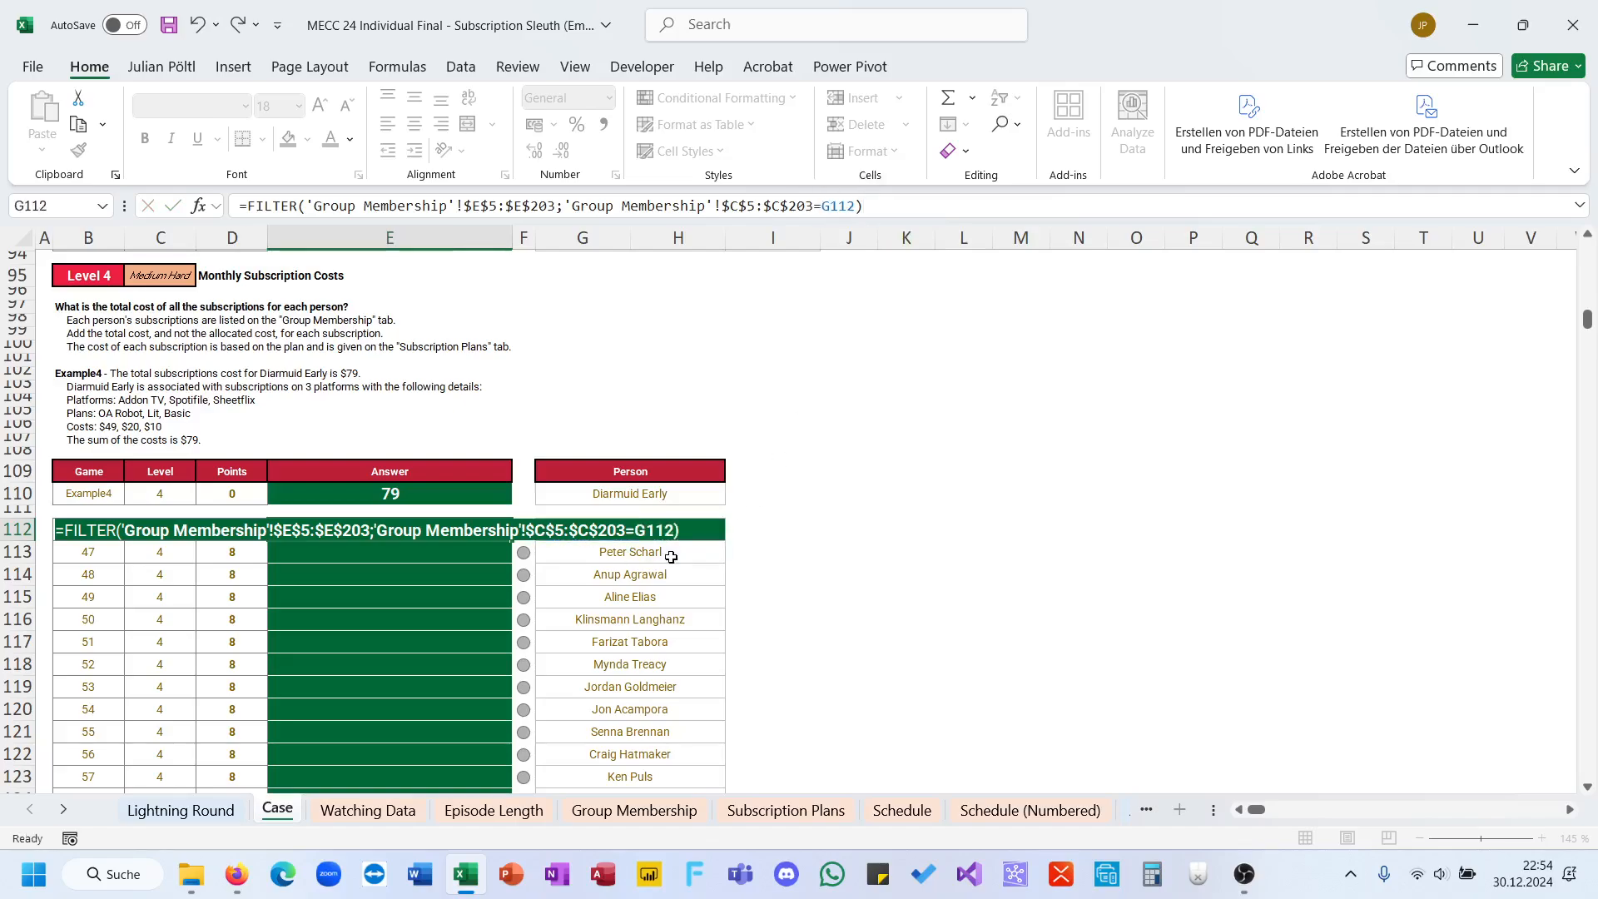
{"action": "key", "text": "ctrl+Return"}
Step: Wrap the E112 FILTER in SUM(XLOOKUP( as the lookup value, followed by a semicolon
{"action": "left_click", "coordinate": [242, 206]}
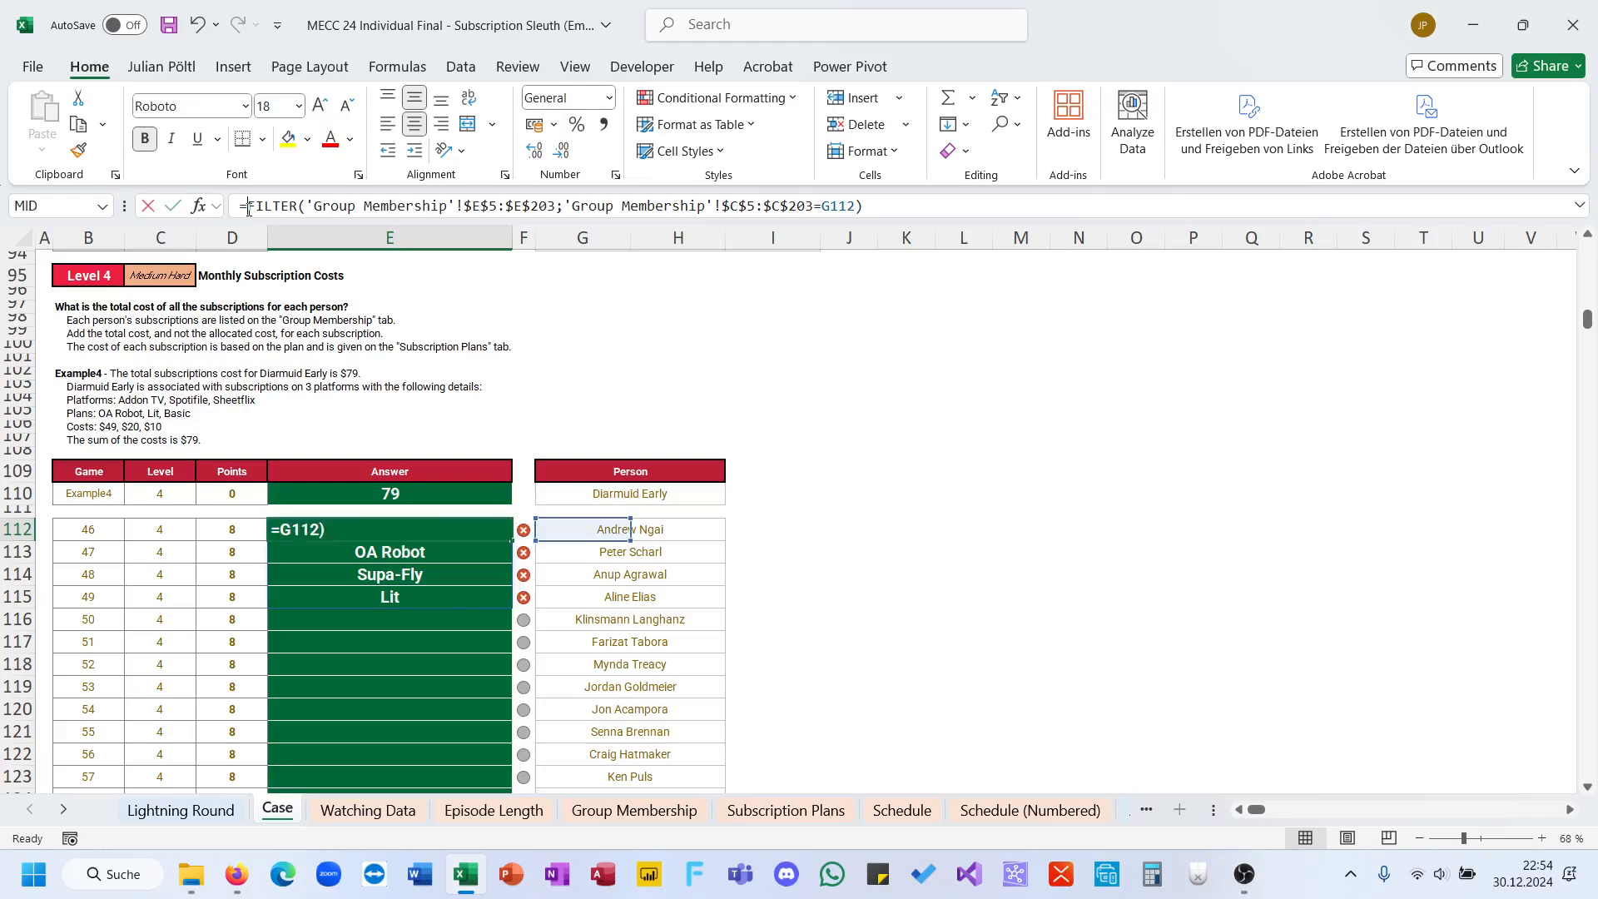
{"action": "type", "text": "sum("}
{"action": "type", "text": "XLOOKUP("}
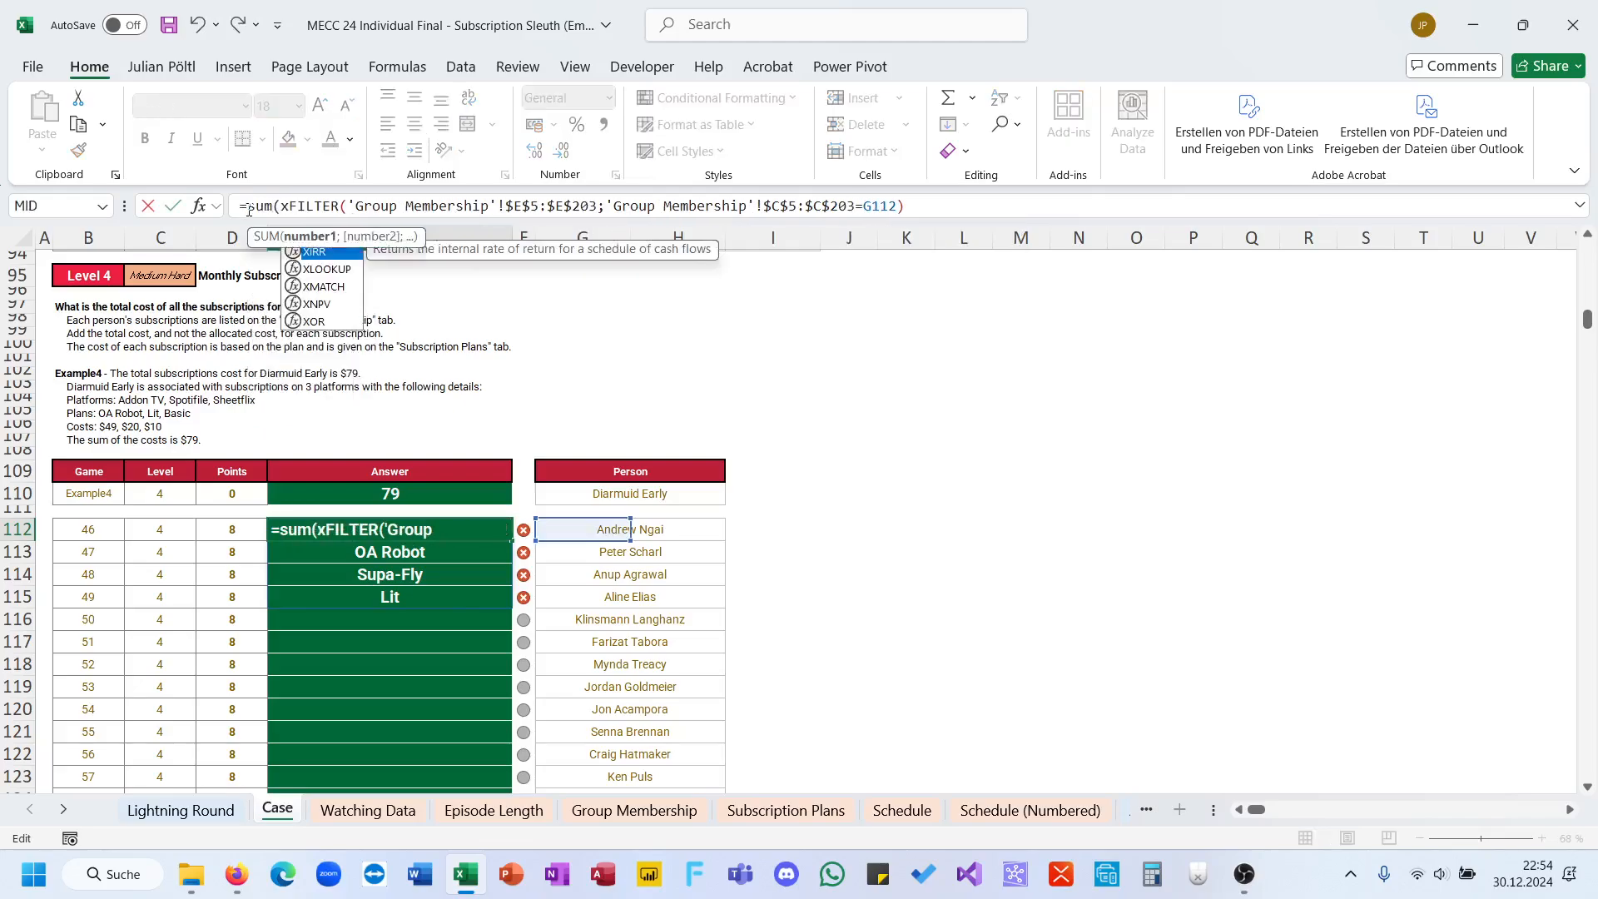
{"action": "left_click", "coordinate": [1065, 204]}
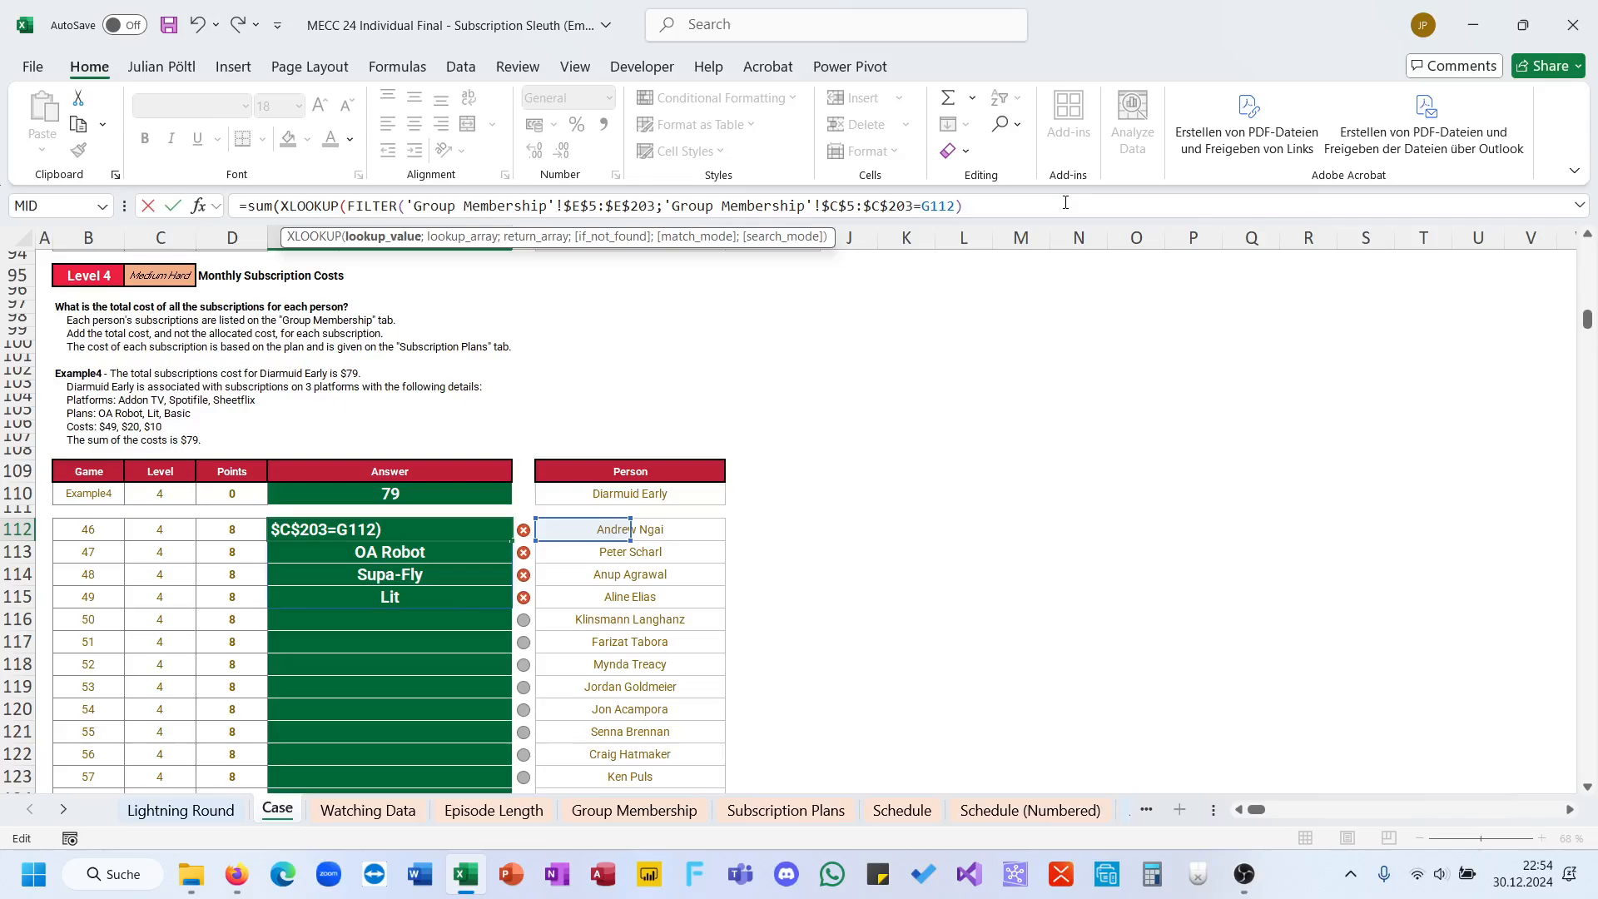
{"action": "type", "text": ";"}
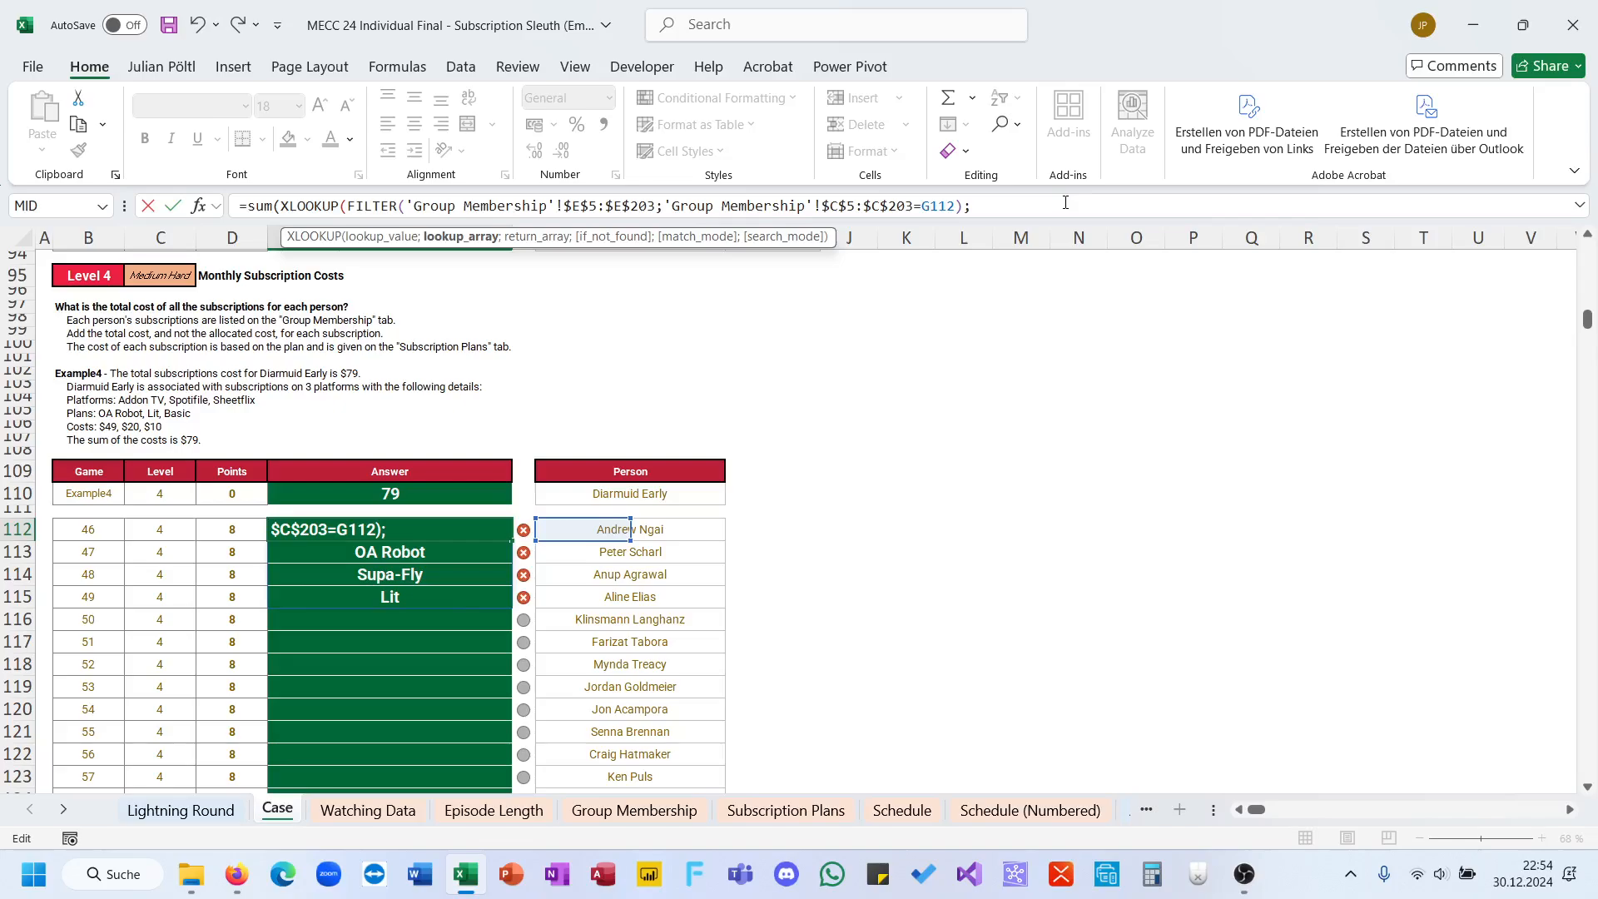
Step: Set the XLOOKUP to search Subscription Plans plan names C:C and return costs D:D, and enter the formula in E112
{"action": "left_click", "coordinate": [793, 805]}
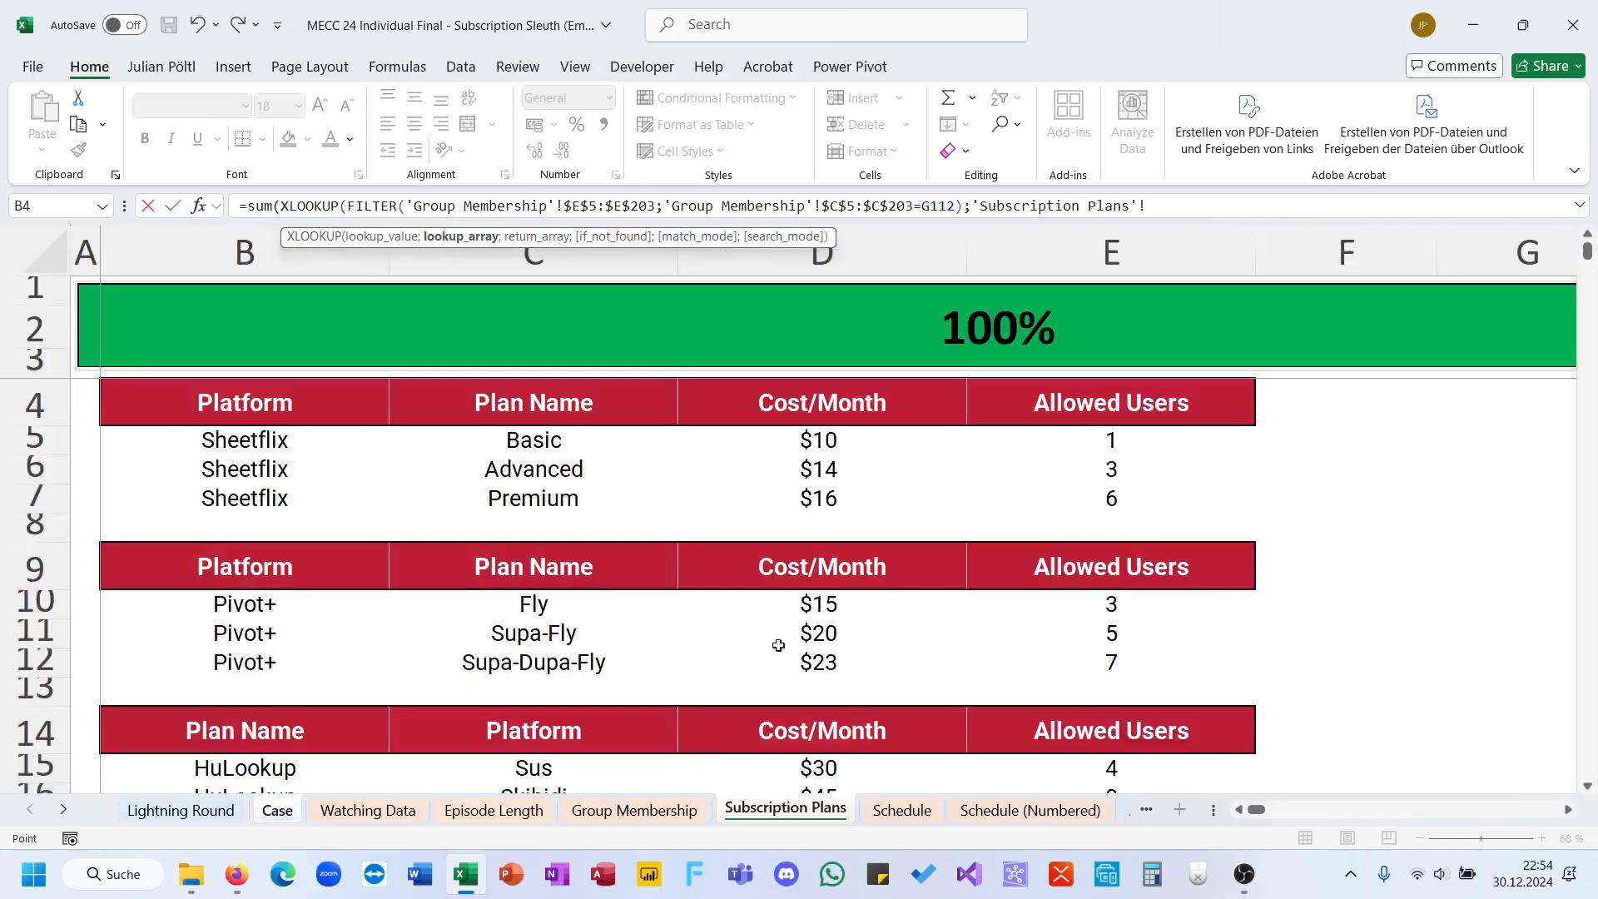
{"action": "scroll", "coordinate": [788, 500], "scroll_direction": "right", "scroll_amount": 3}
{"action": "left_click", "coordinate": [254, 253]}
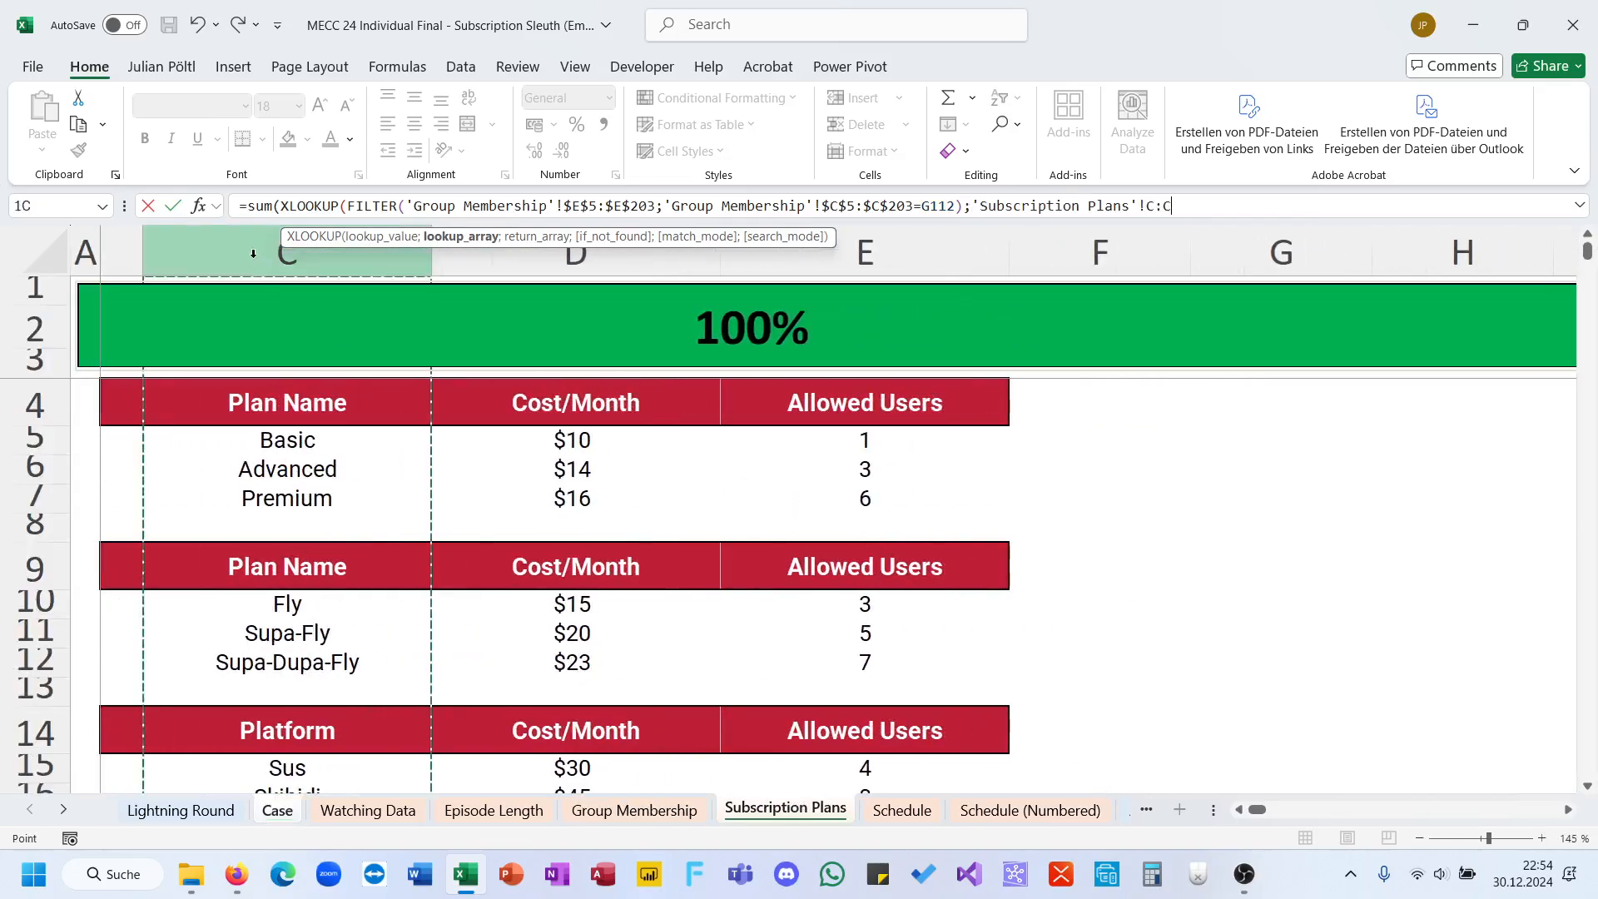
{"action": "type", "text": ";"}
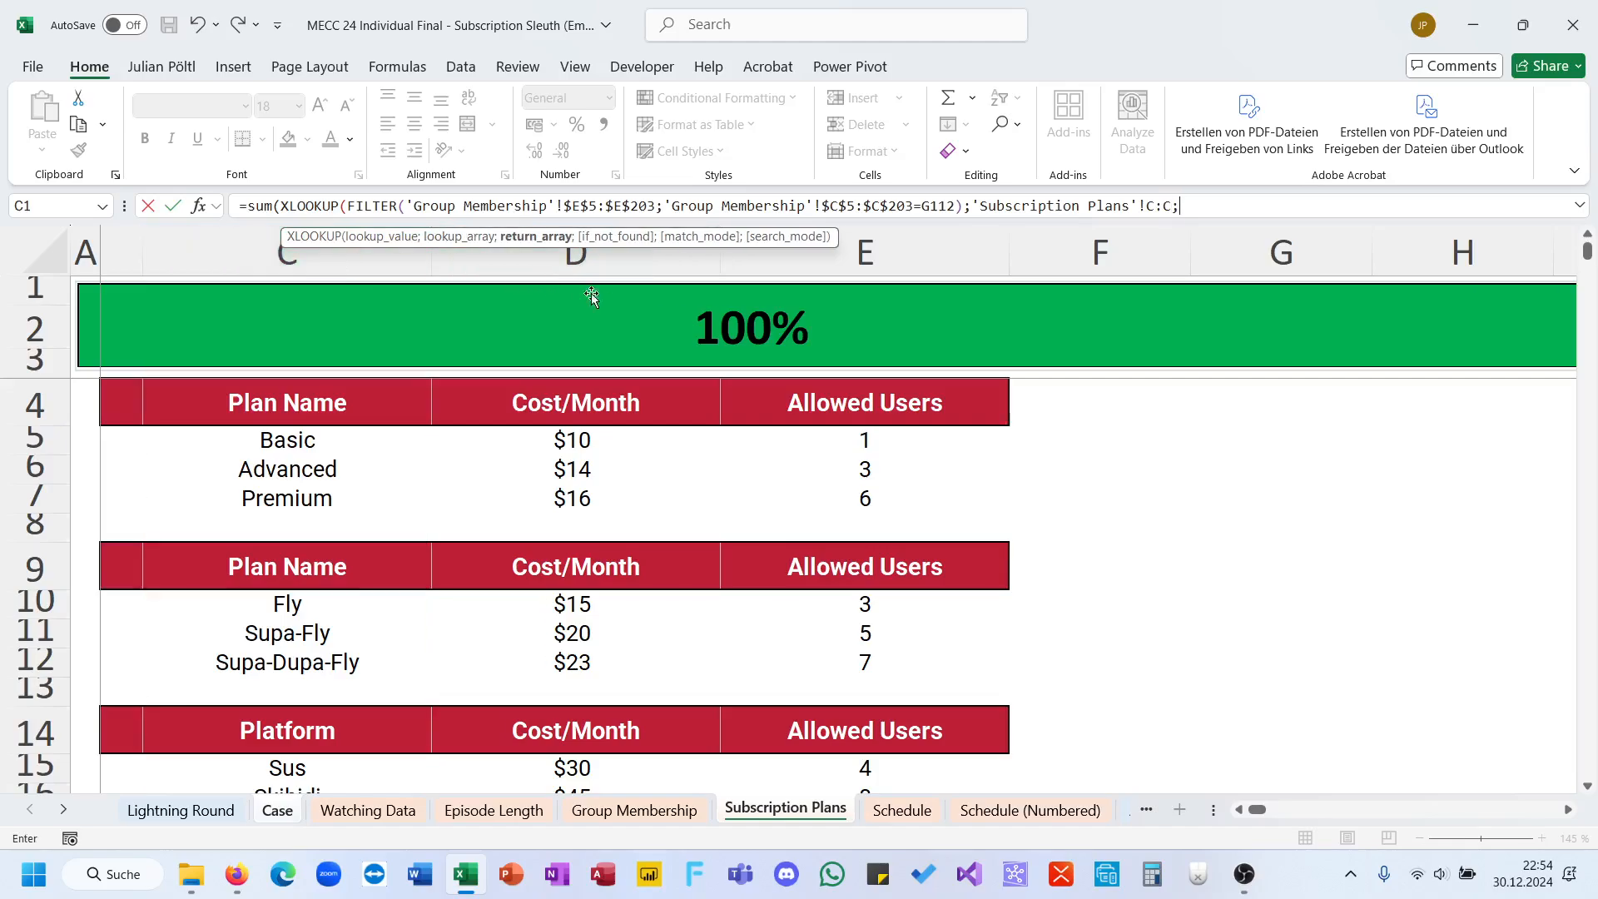
{"action": "left_click", "coordinate": [602, 265]}
{"action": "type", "text": "))"}
{"action": "key", "text": "ctrl+Return"}
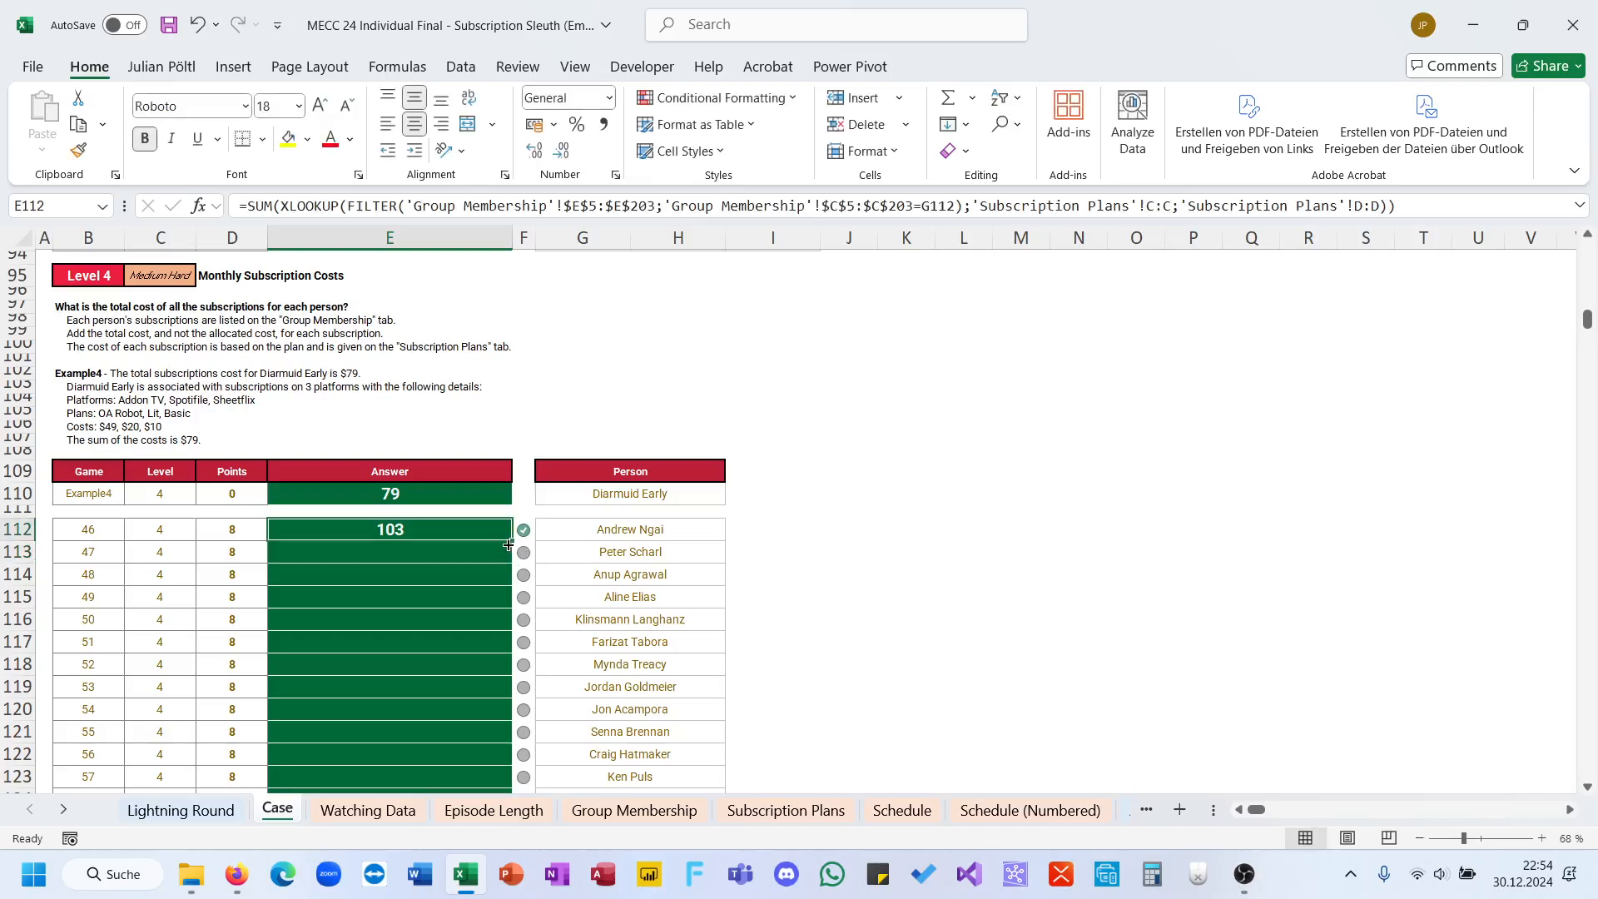
Step: Fill the E112 formula down the Answer column for all Level 4 games
{"action": "left_click_drag", "start_coordinate": [505, 539], "coordinate": [512, 539]}
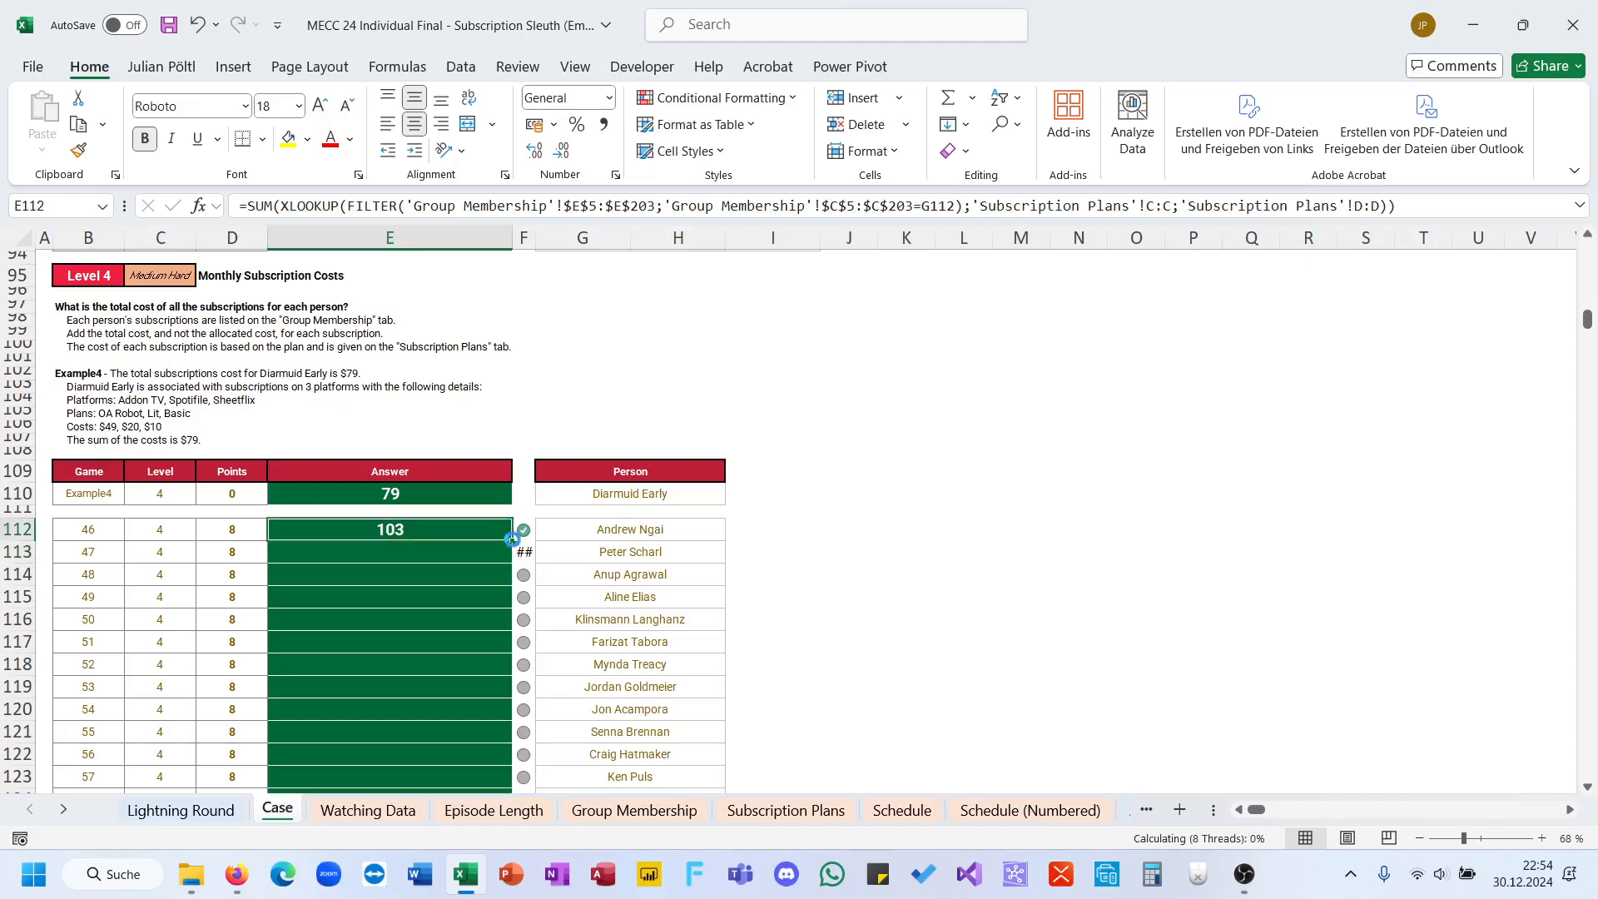
{"action": "double_click", "coordinate": [512, 539]}
{"action": "scroll", "coordinate": [512, 542], "scroll_direction": "down", "scroll_amount": 8}
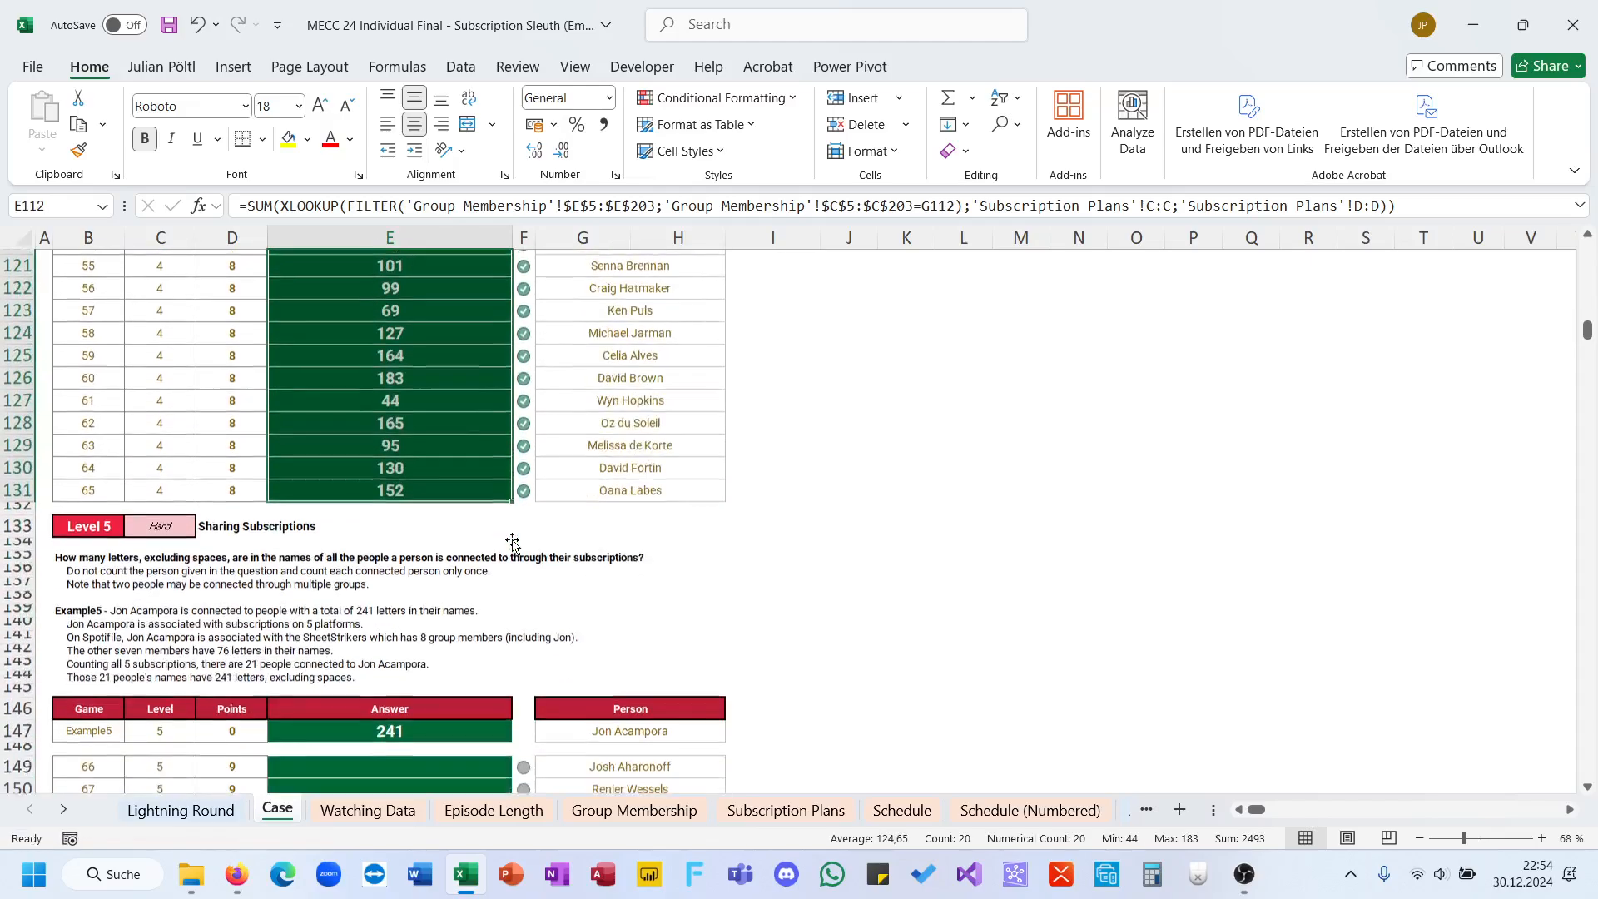
Step: Start a REDUCE formula in I149 beside the first Level 5 person, with initial value 0 and a nested FILTER as array
{"action": "scroll", "coordinate": [513, 541], "scroll_direction": "down", "scroll_amount": 3}
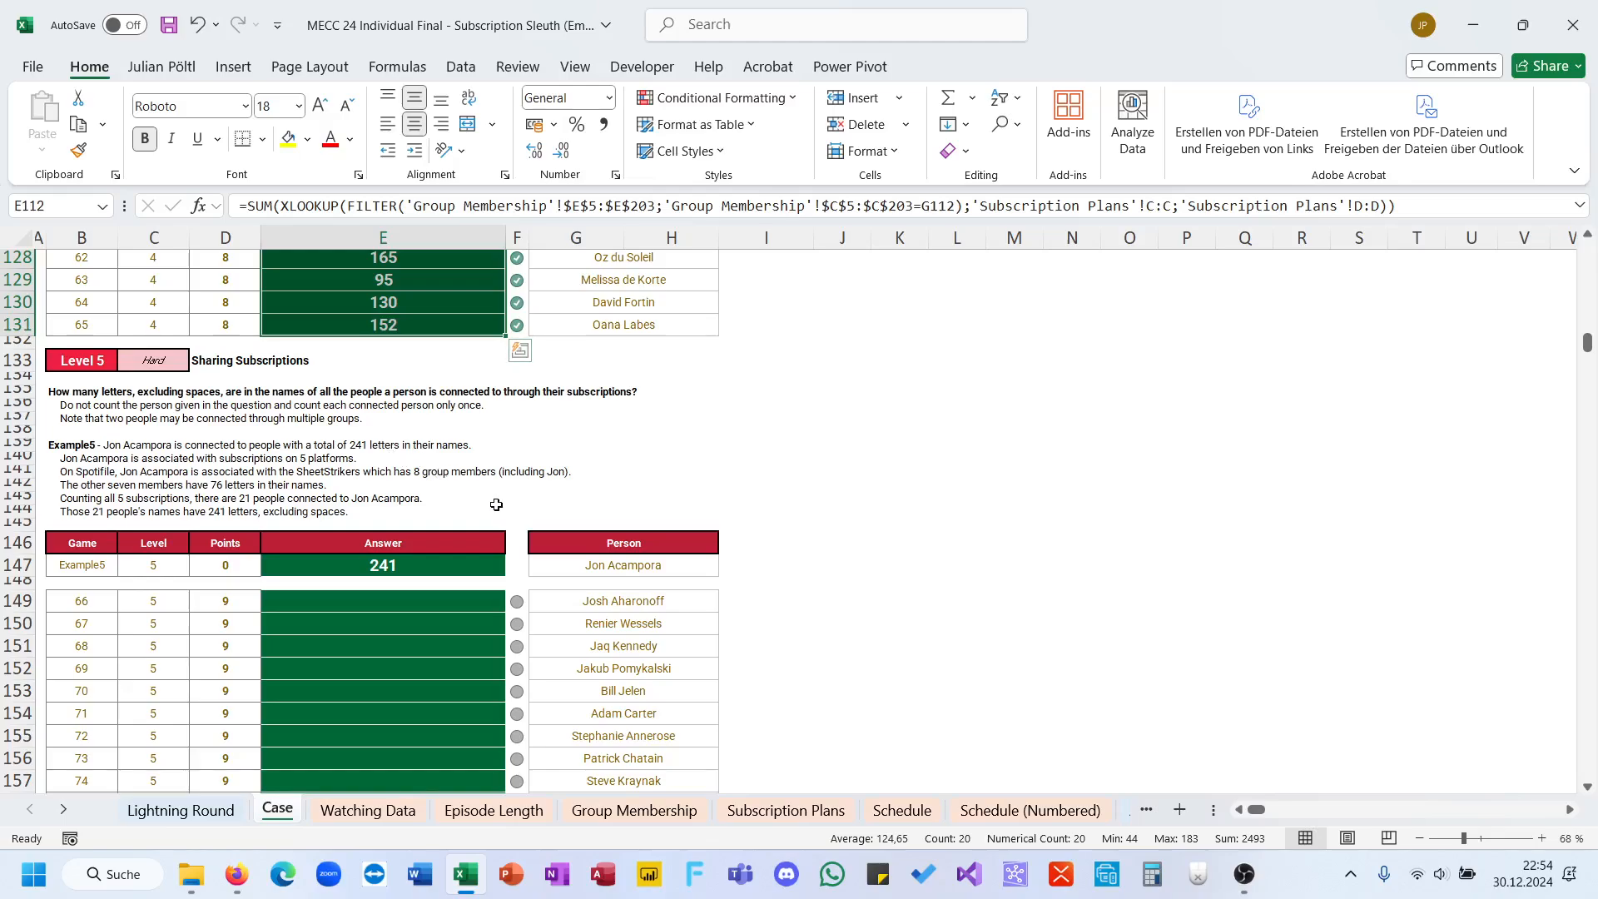
{"action": "left_click", "coordinate": [741, 605]}
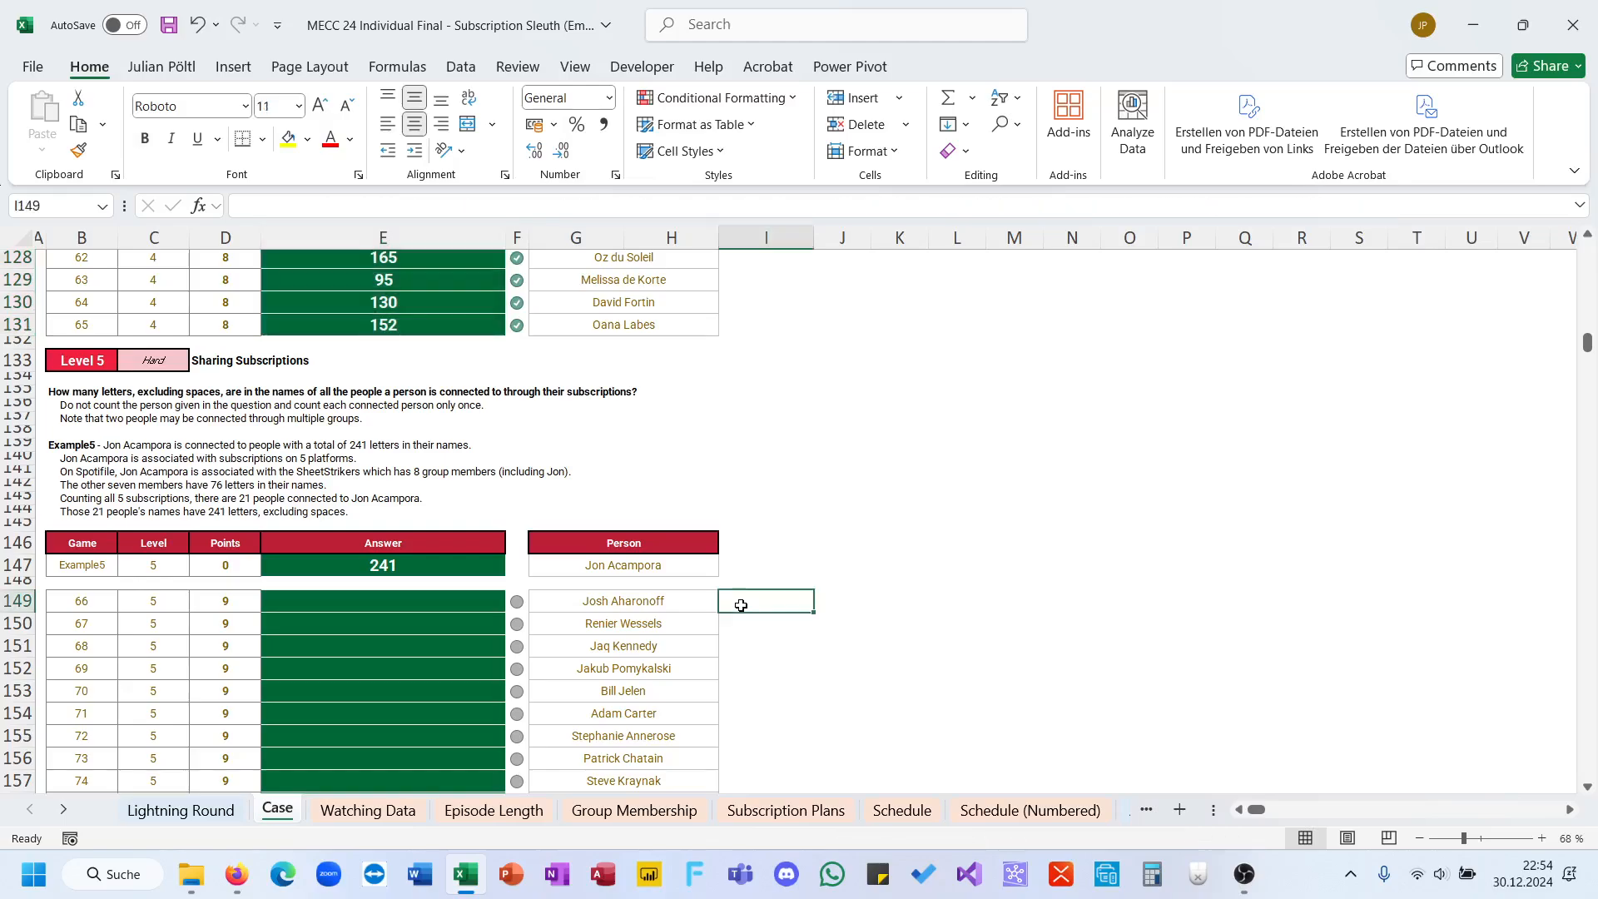
{"action": "type", "text": "=red"}
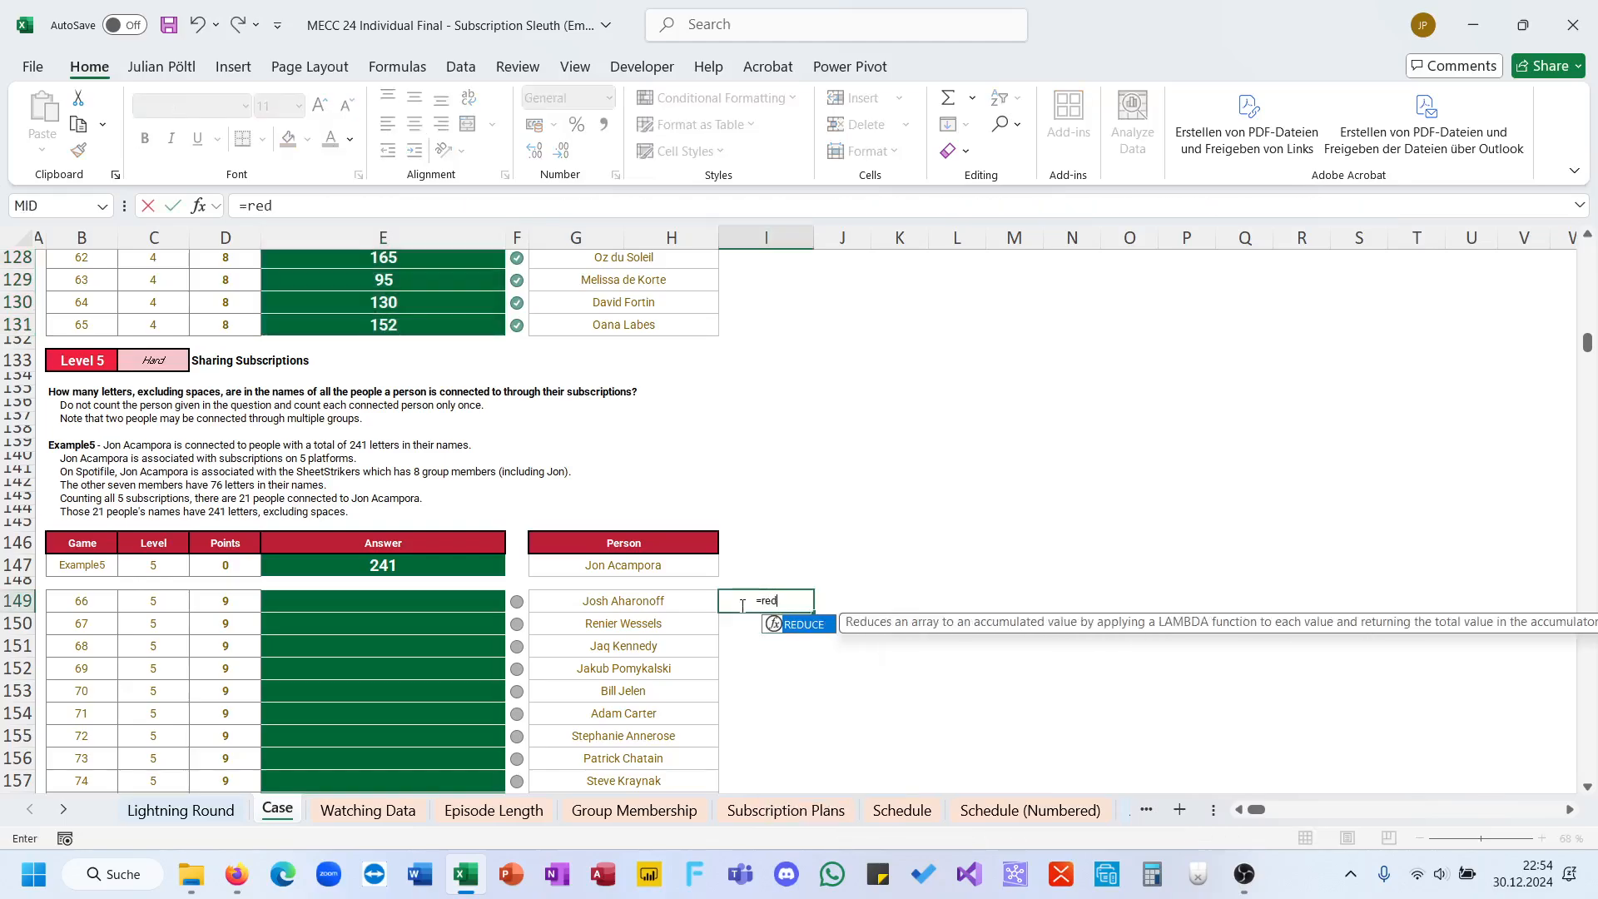
{"action": "key", "text": "Tab"}
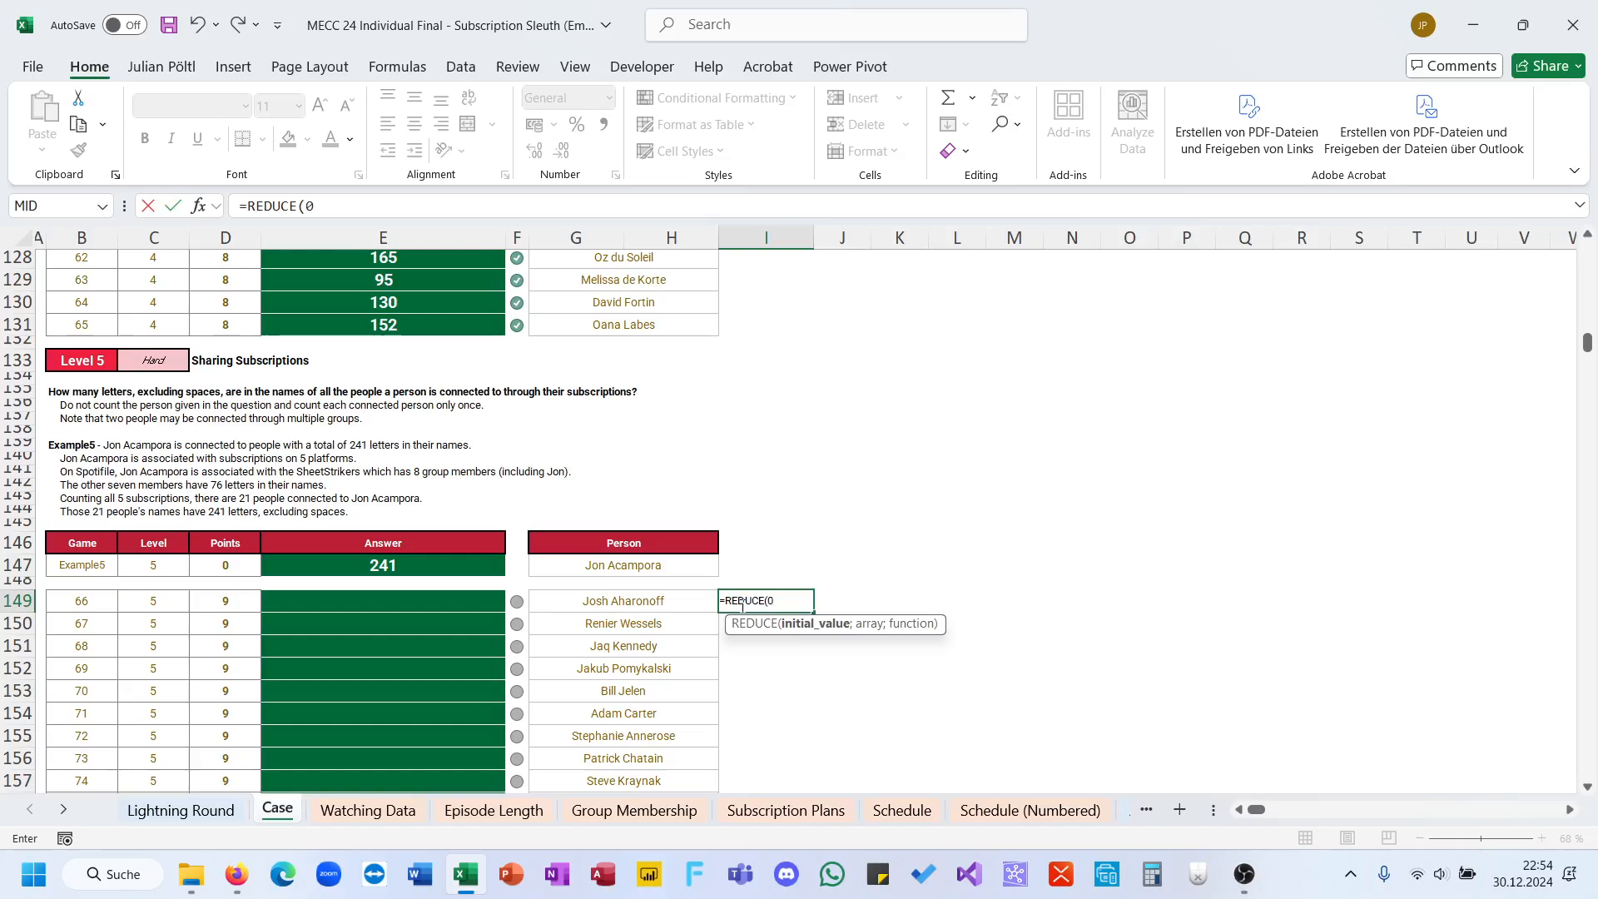
{"action": "type", "text": "0,"}
{"action": "key", "text": "BackSpace"}
{"action": "type", "text": ";fil"}
{"action": "key", "text": "Tab"}
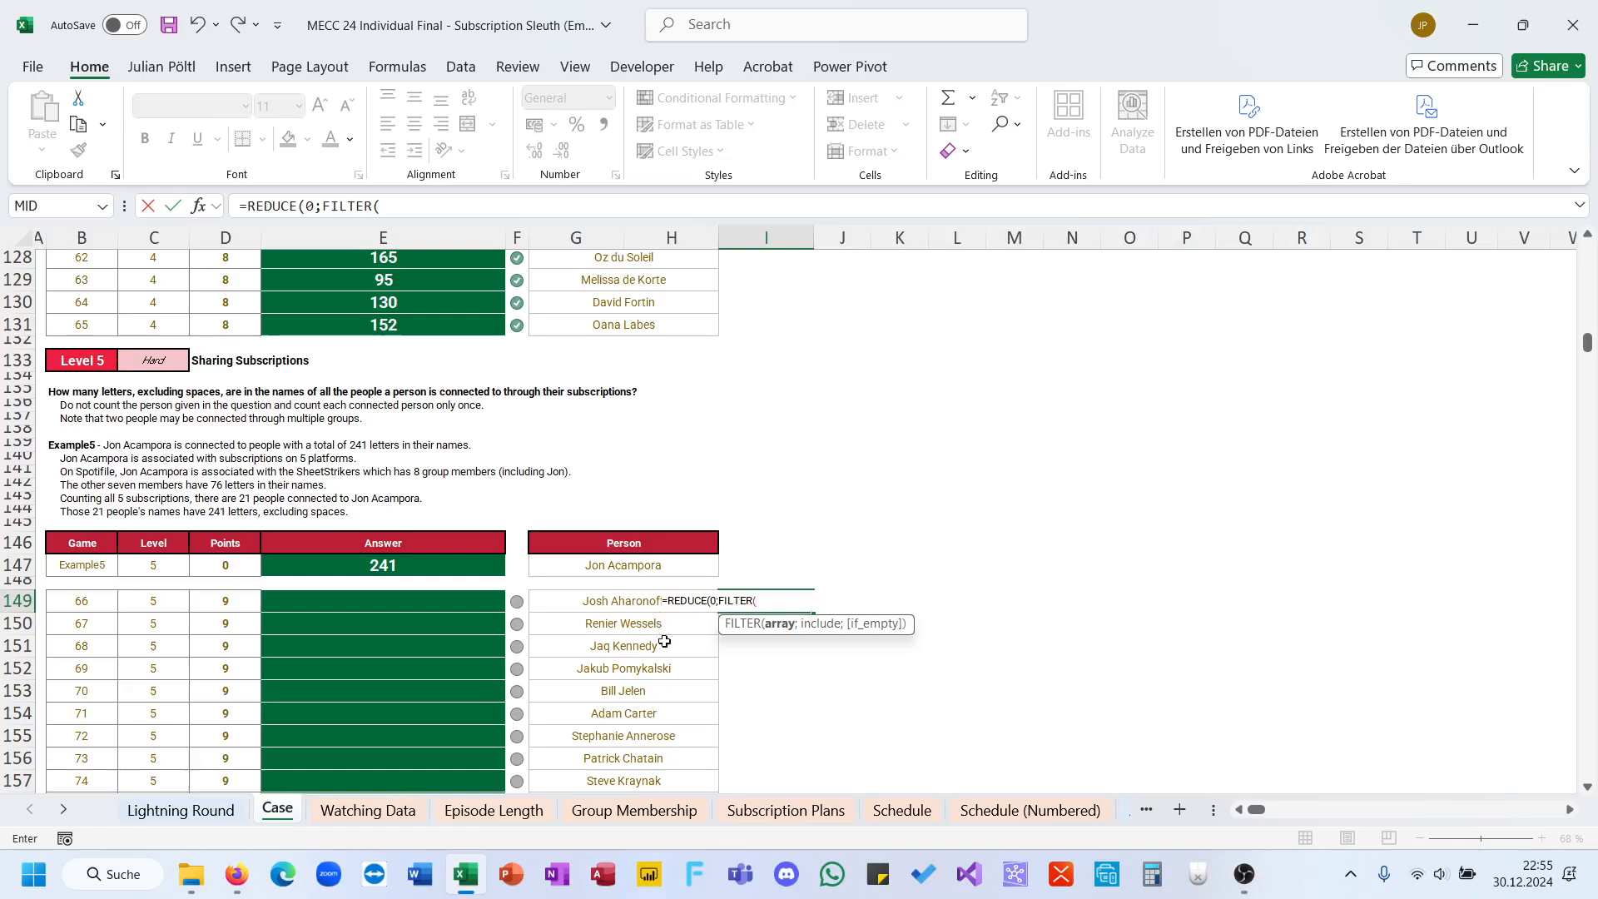
Step: Set the nested FILTER array to the Group Membership group names, D5:D203, followed by a semicolon
{"action": "left_click", "coordinate": [675, 813]}
{"action": "scroll", "coordinate": [946, 503], "scroll_direction": "right", "scroll_amount": 3}
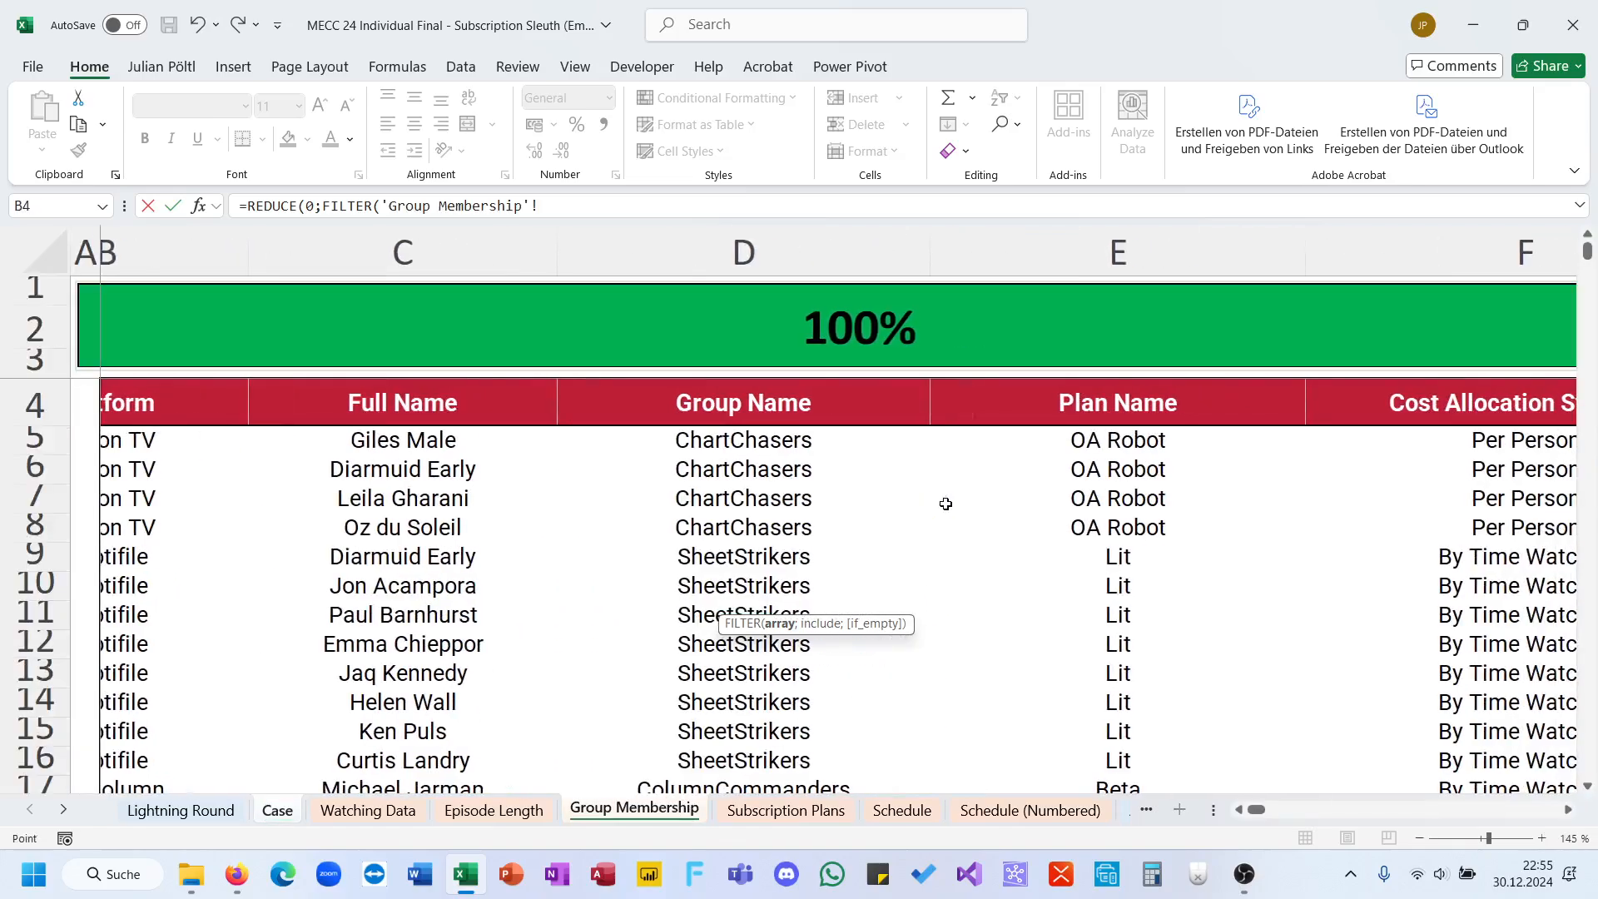
{"action": "left_click", "coordinate": [711, 449]}
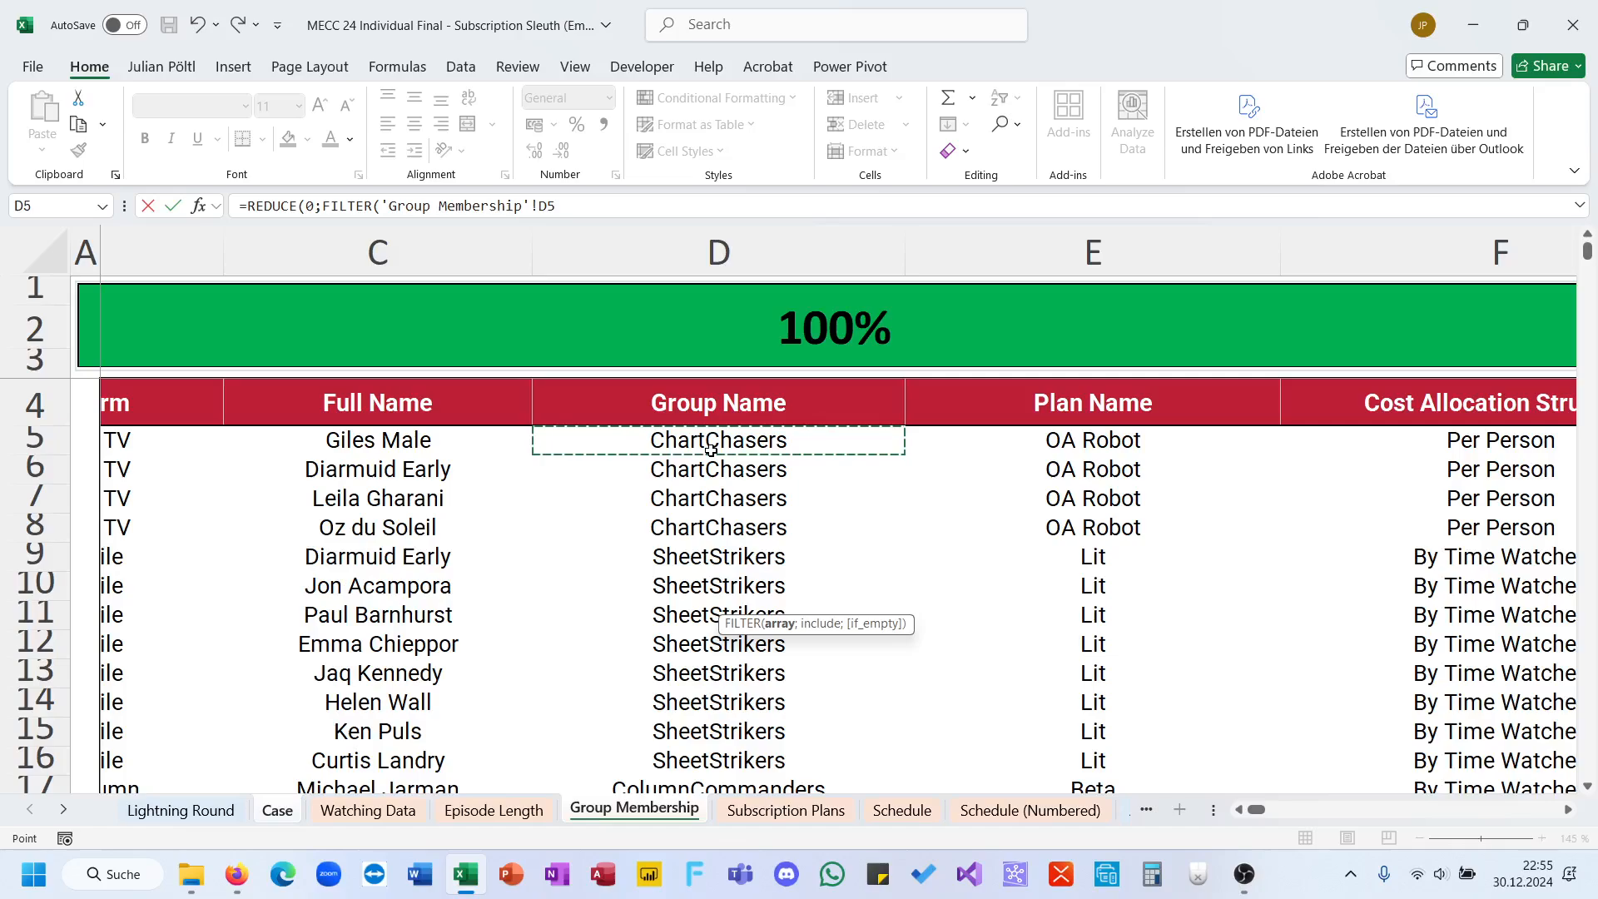
{"action": "key", "text": "ctrl+shift+Down"}
{"action": "type", "text": ";"}
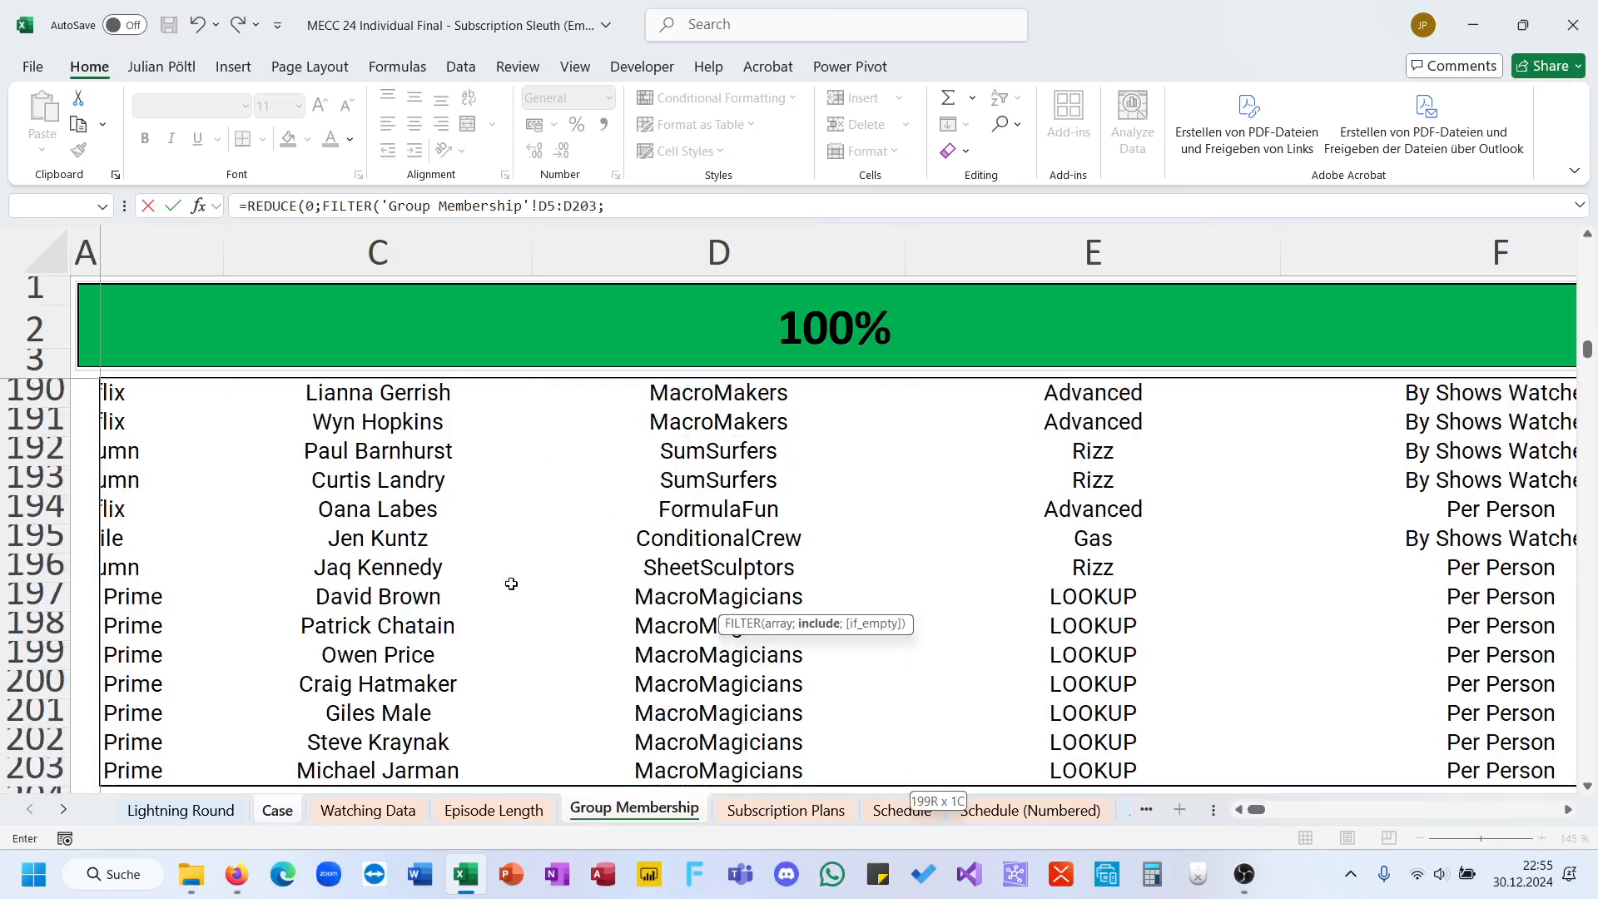
Step: Set the FILTER condition to the Group Membership full names, C5:C2030, equal to the person in G149, and close the FILTER
{"action": "left_click", "coordinate": [391, 761]}
{"action": "key", "text": "ctrl+shift+Up"}
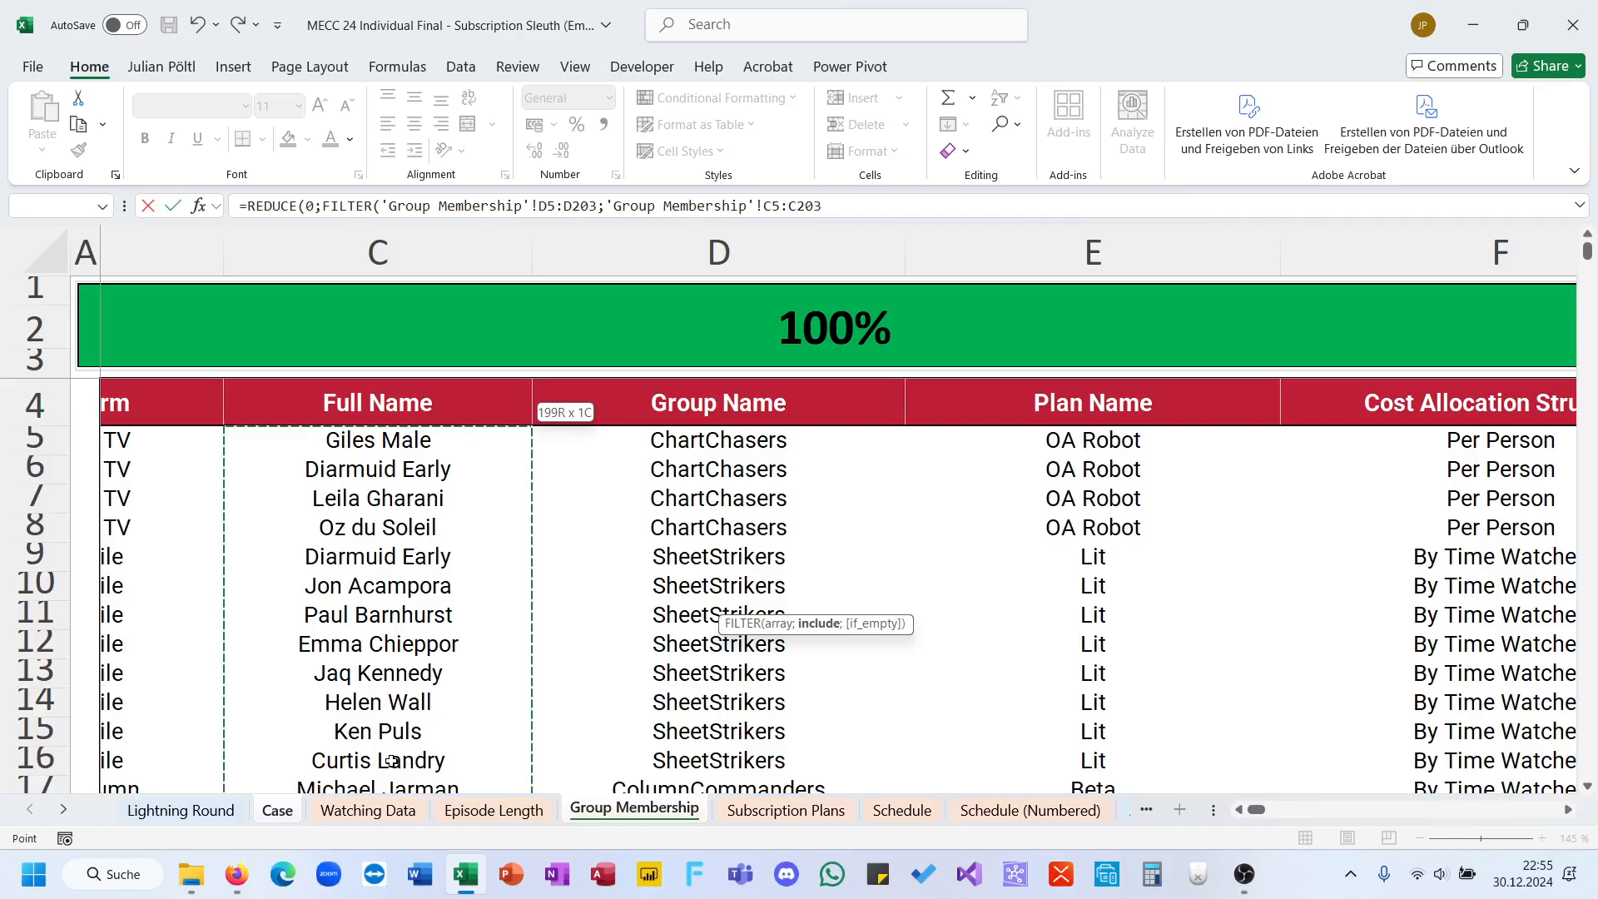
{"action": "type", "text": "0"}
{"action": "key", "text": "Return"}
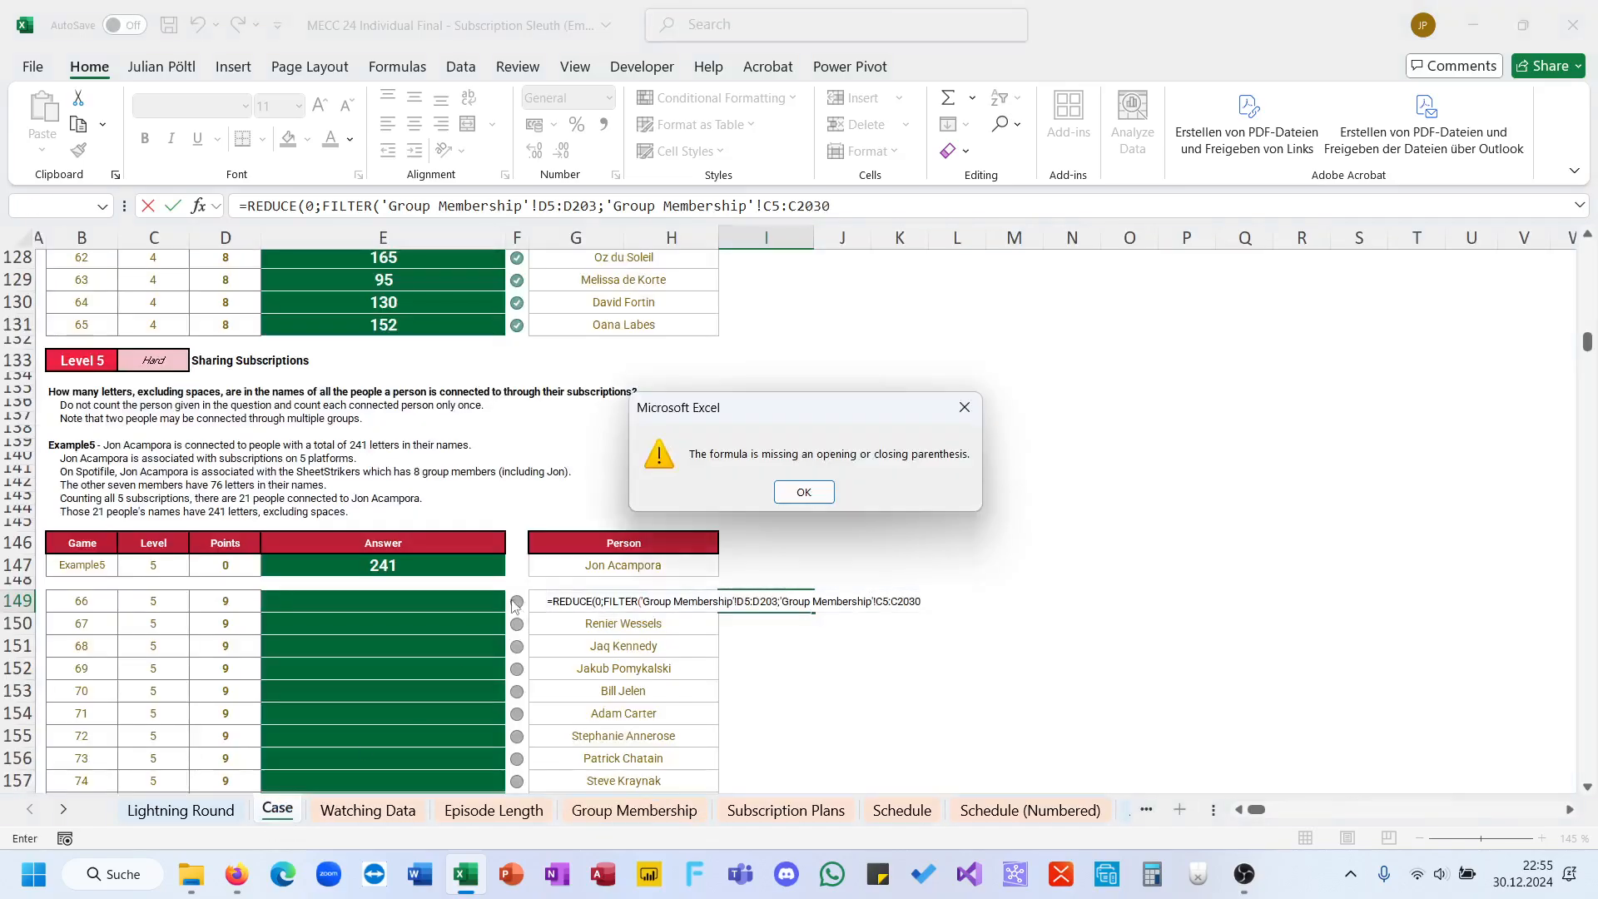
{"action": "left_click", "coordinate": [803, 492]}
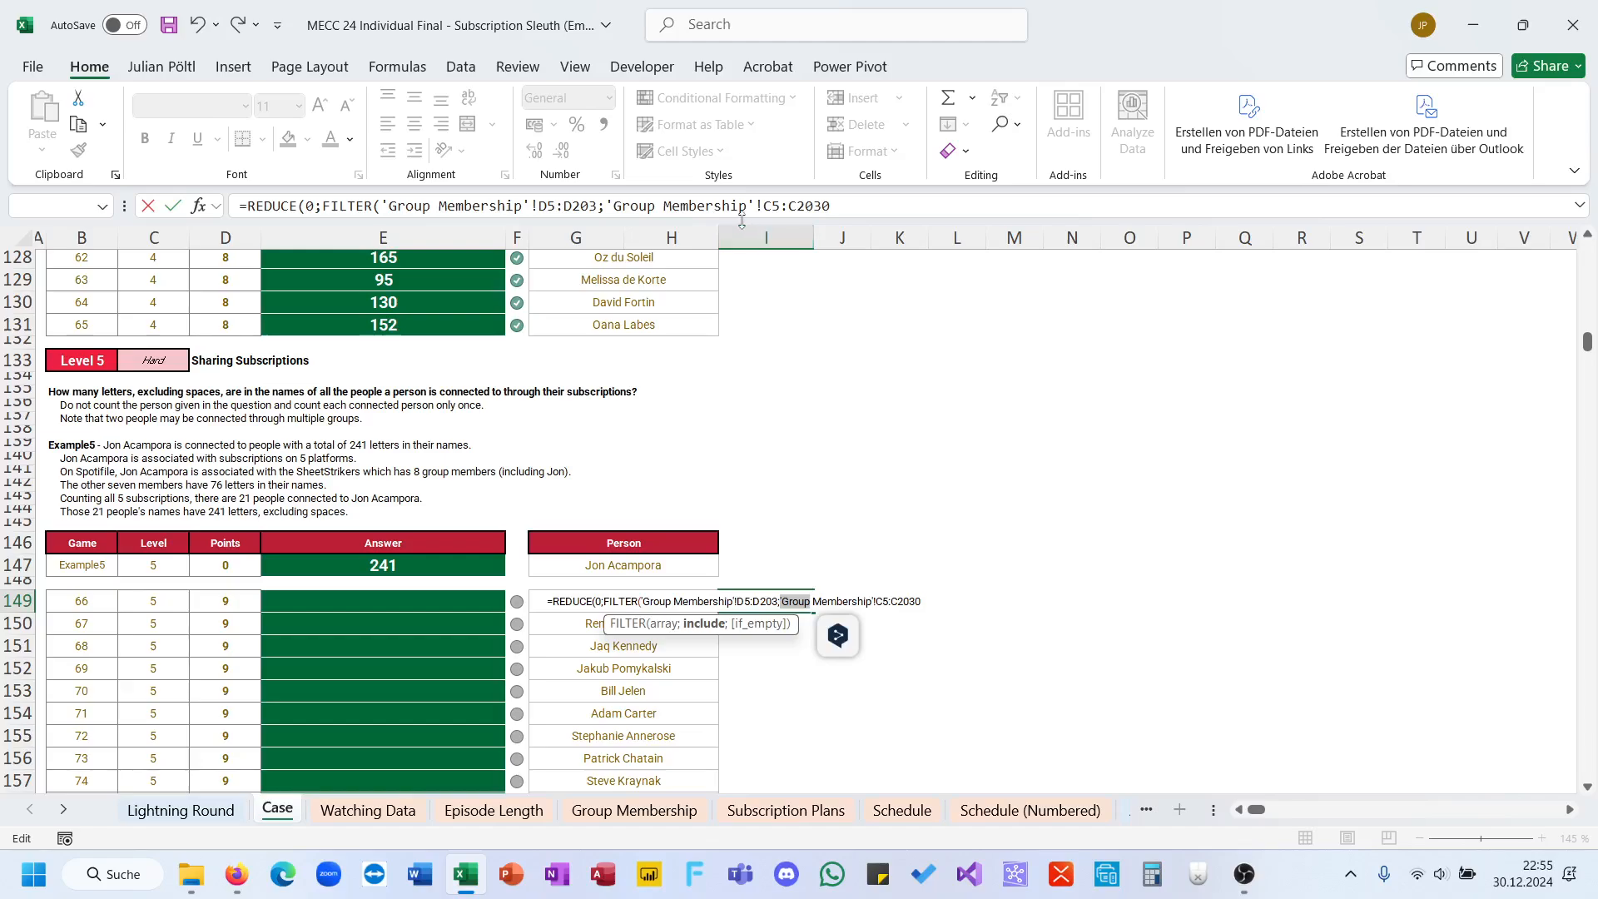
{"action": "left_click", "coordinate": [873, 205]}
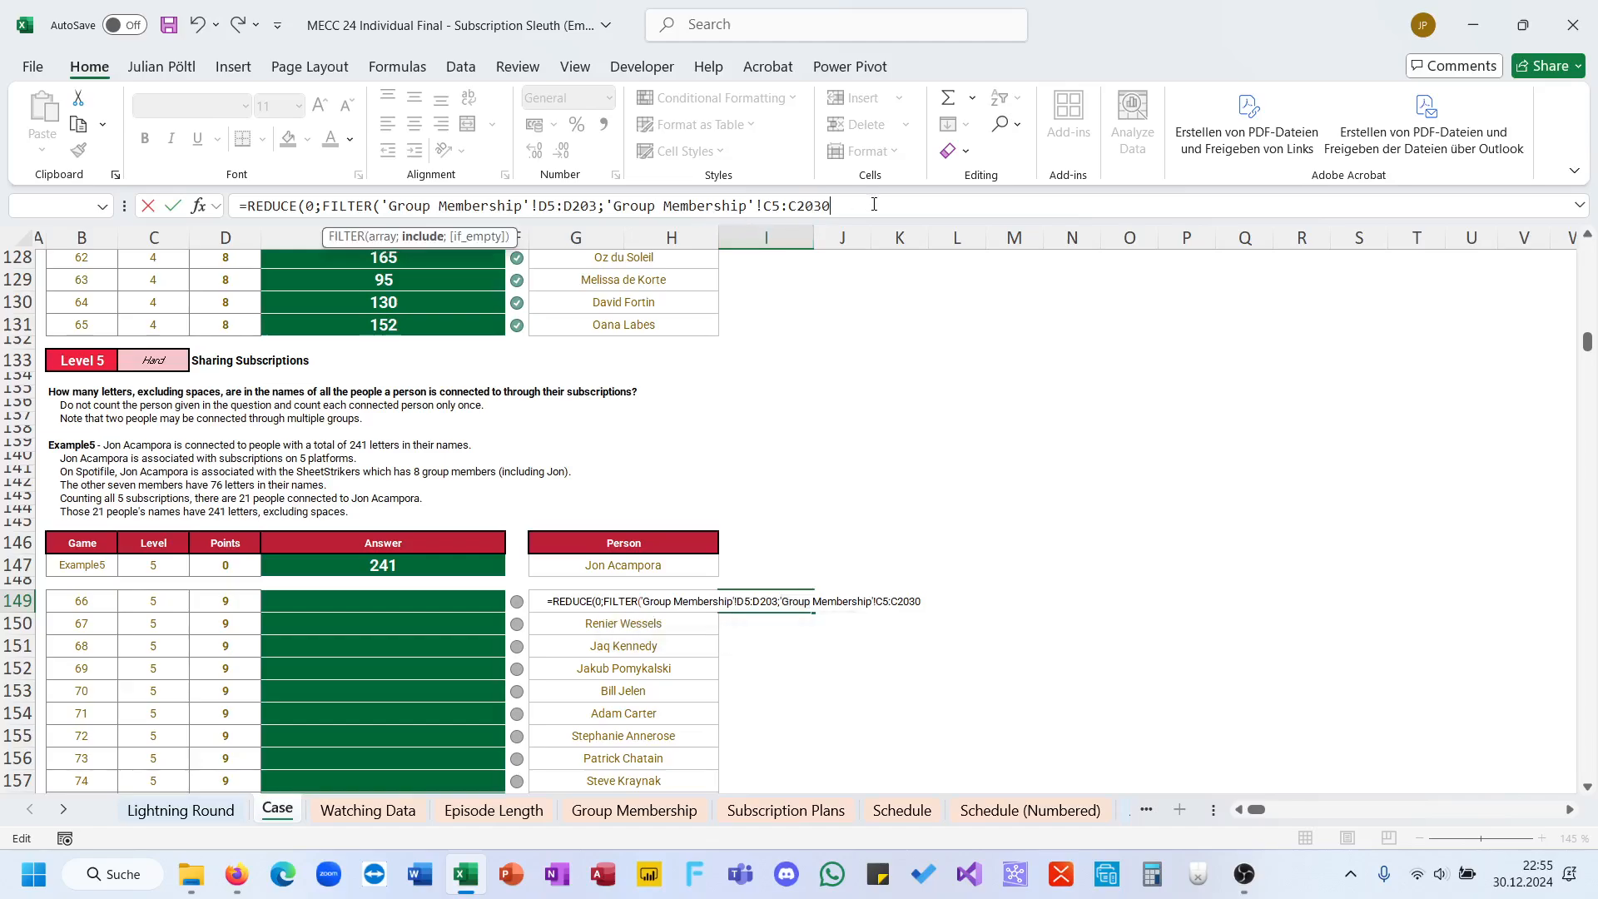
{"action": "left_click", "coordinate": [573, 608]}
{"action": "type", "text": ")"}
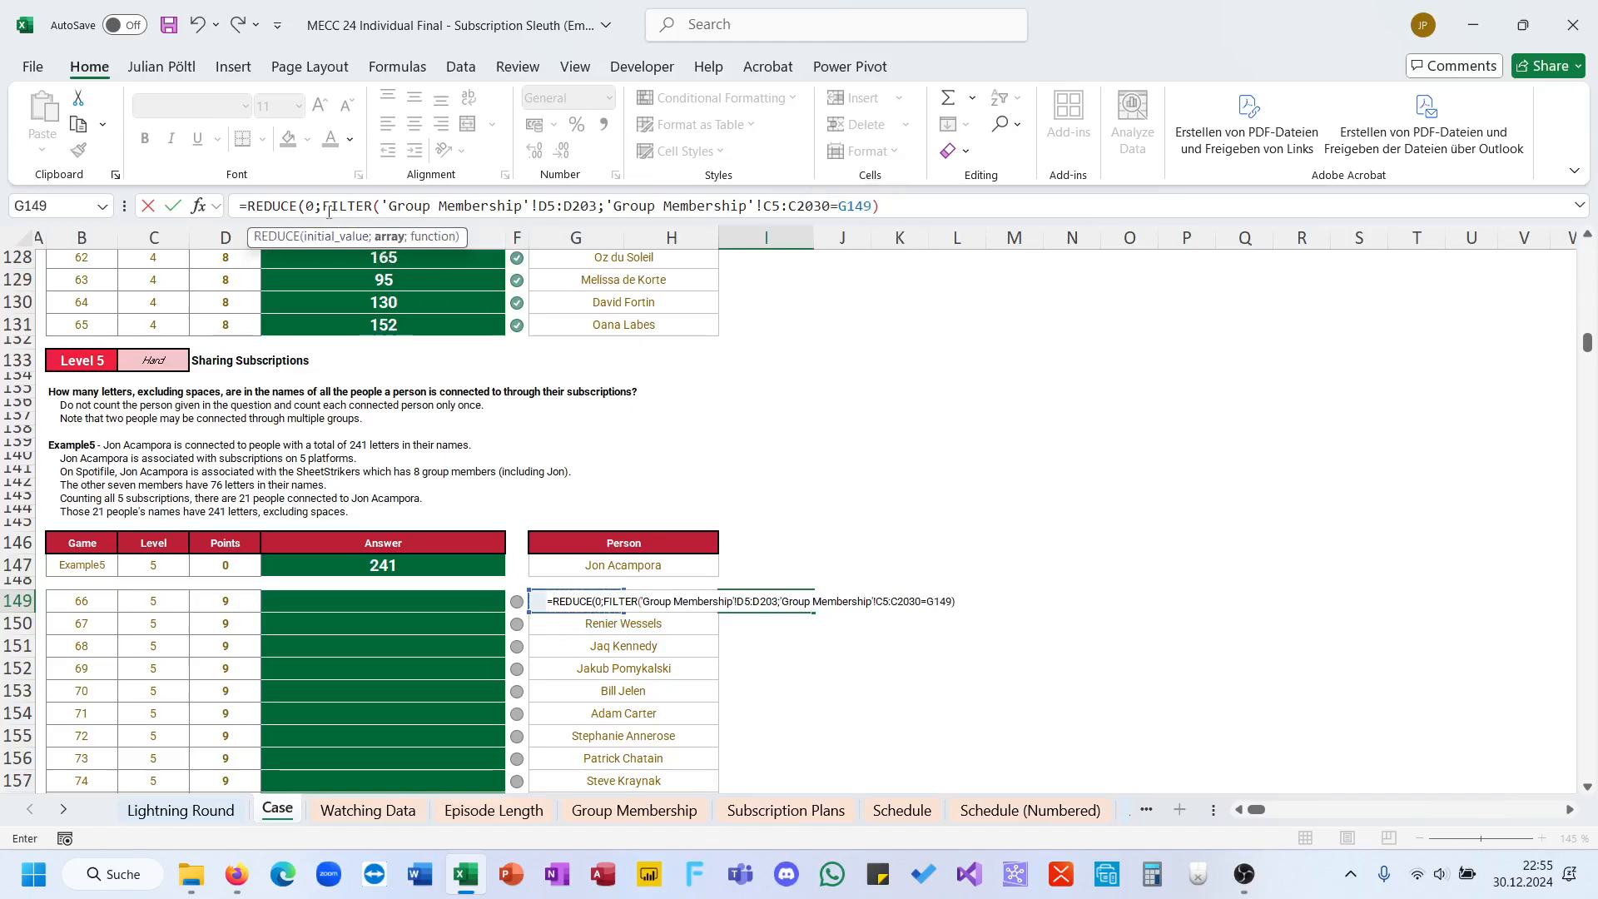
Step: Add a LAMBDA with parameters A and B to the REDUCE, calculating a VSTACK of A and a new nested FILTER
{"action": "left_click", "coordinate": [750, 201]}
{"action": "type", "text": ";LAMBDA("}
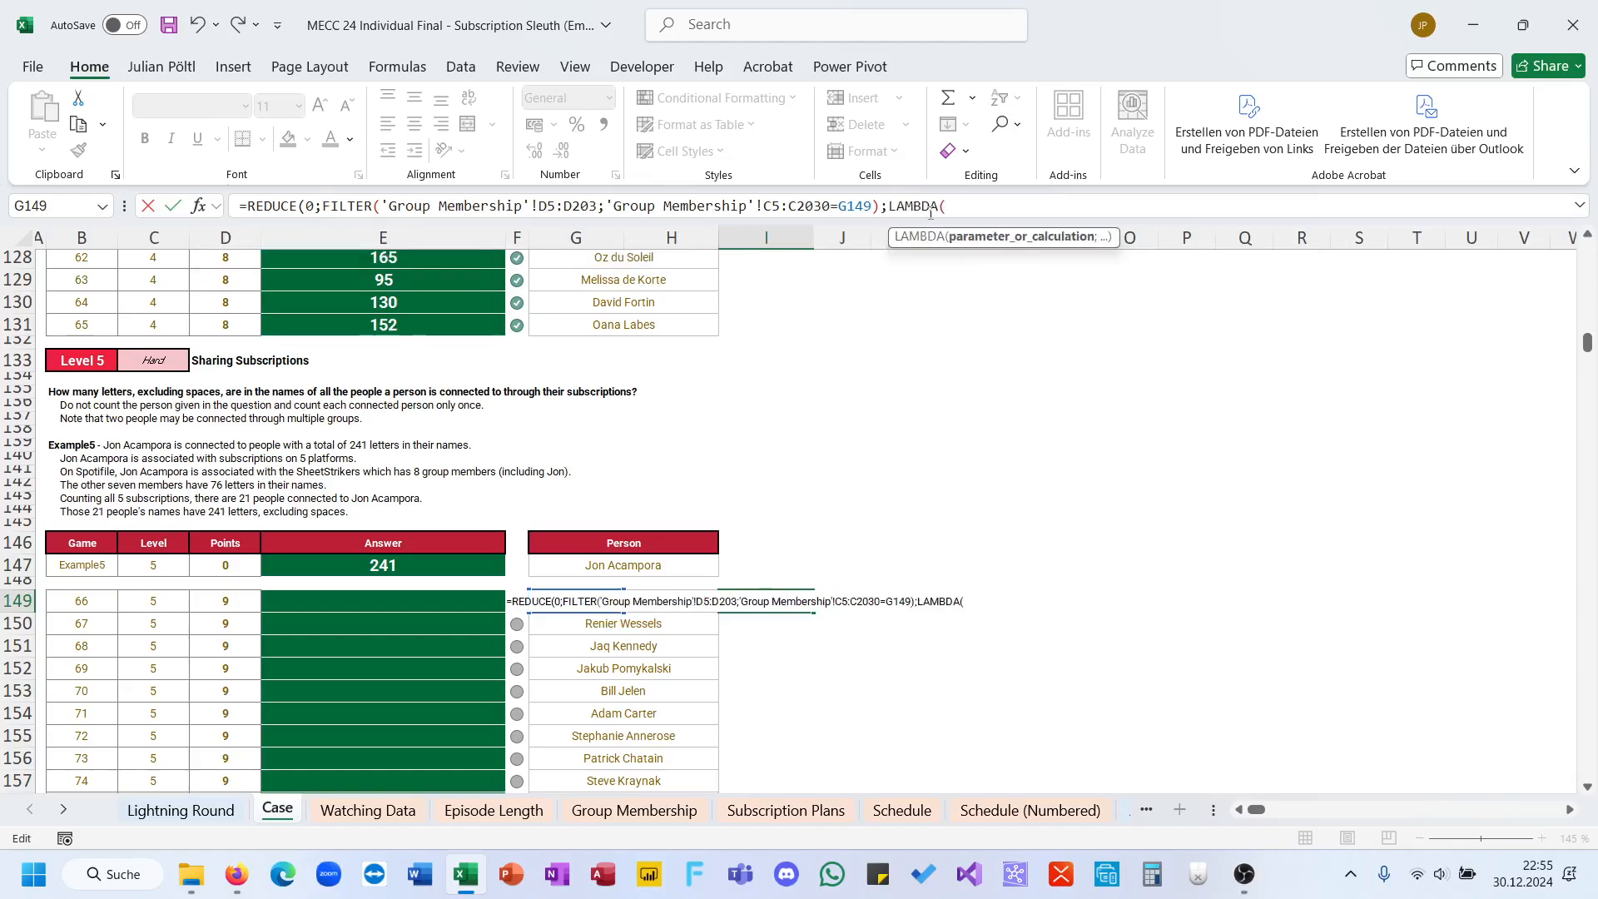
{"action": "type", "text": "A,"}
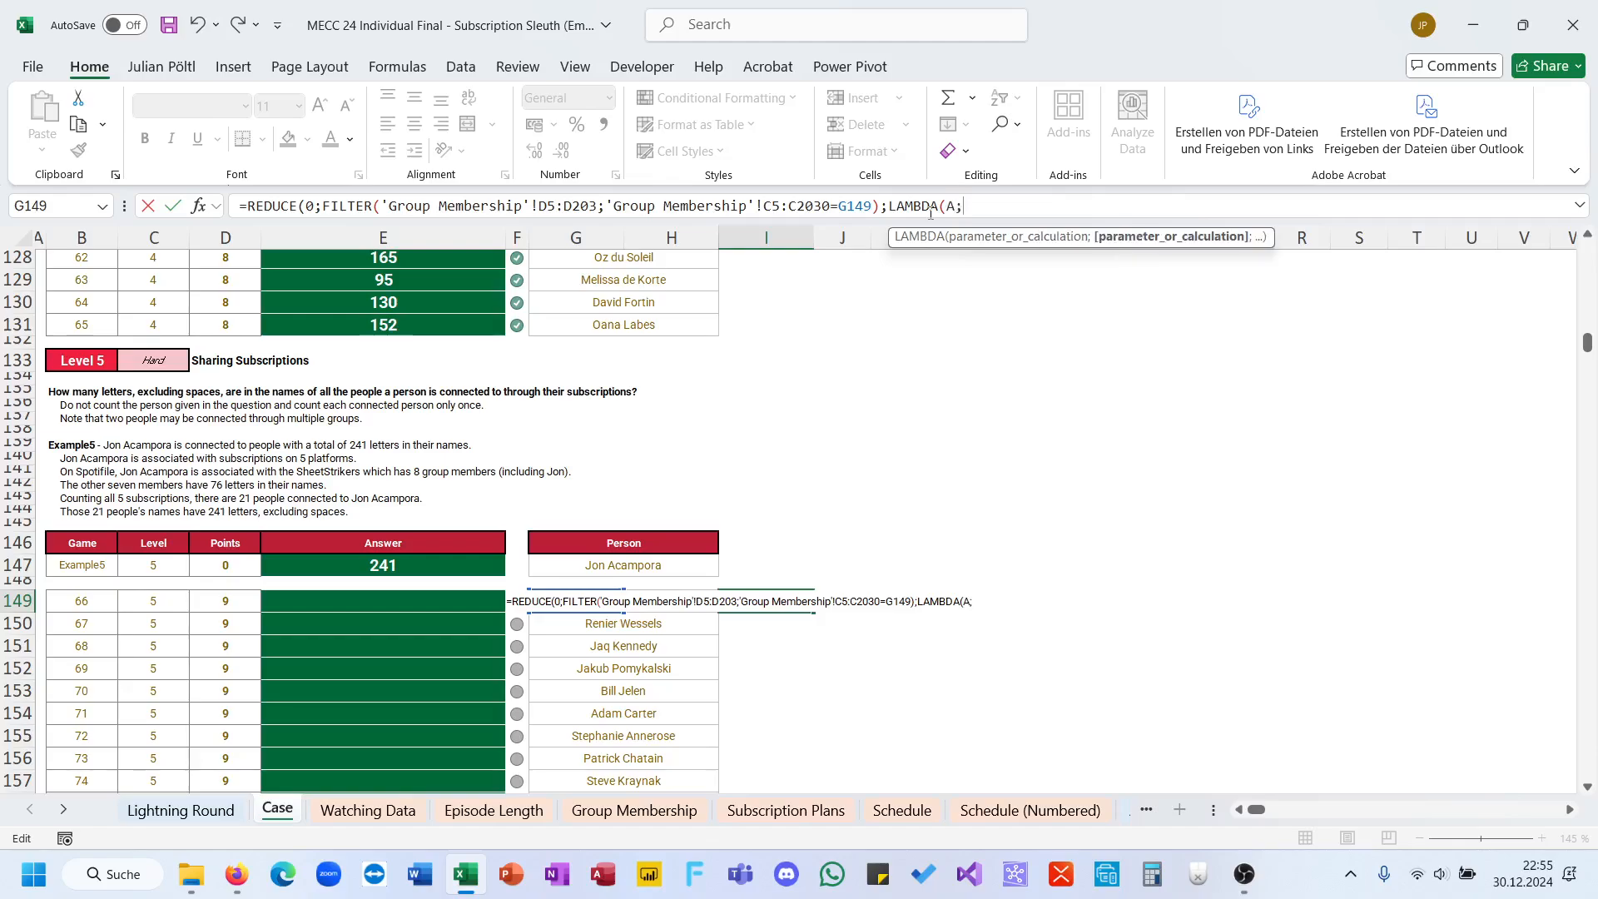
{"action": "key", "text": "BackSpace"}
{"action": "type", "text": ";"}
{"action": "type", "text": "B;"}
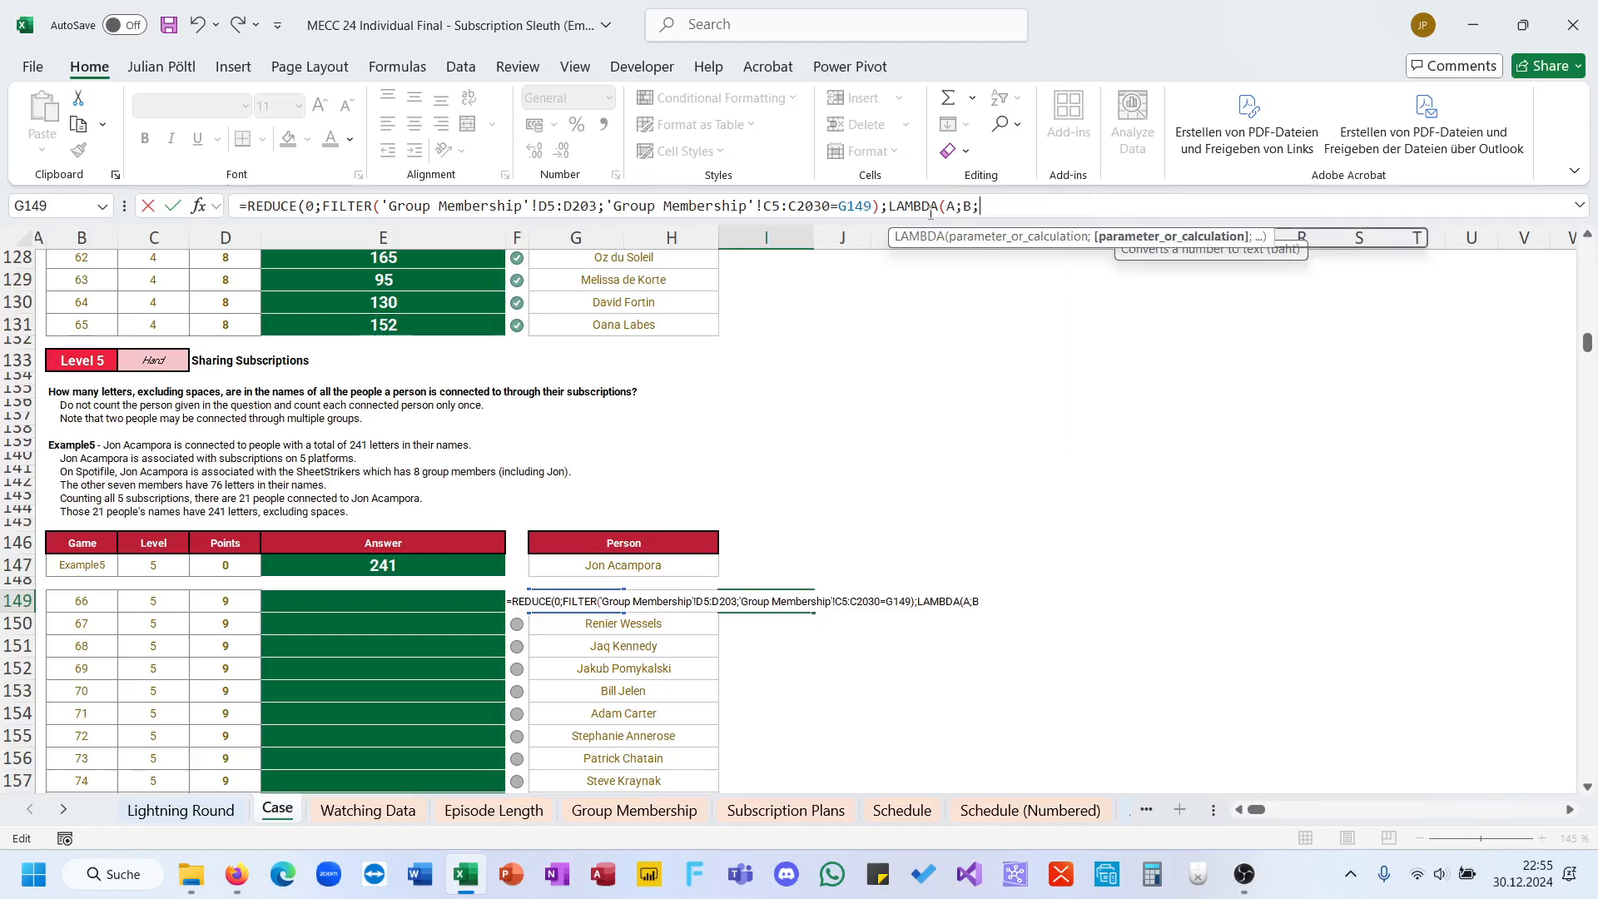
{"action": "type", "text": "VSTACK(A,"}
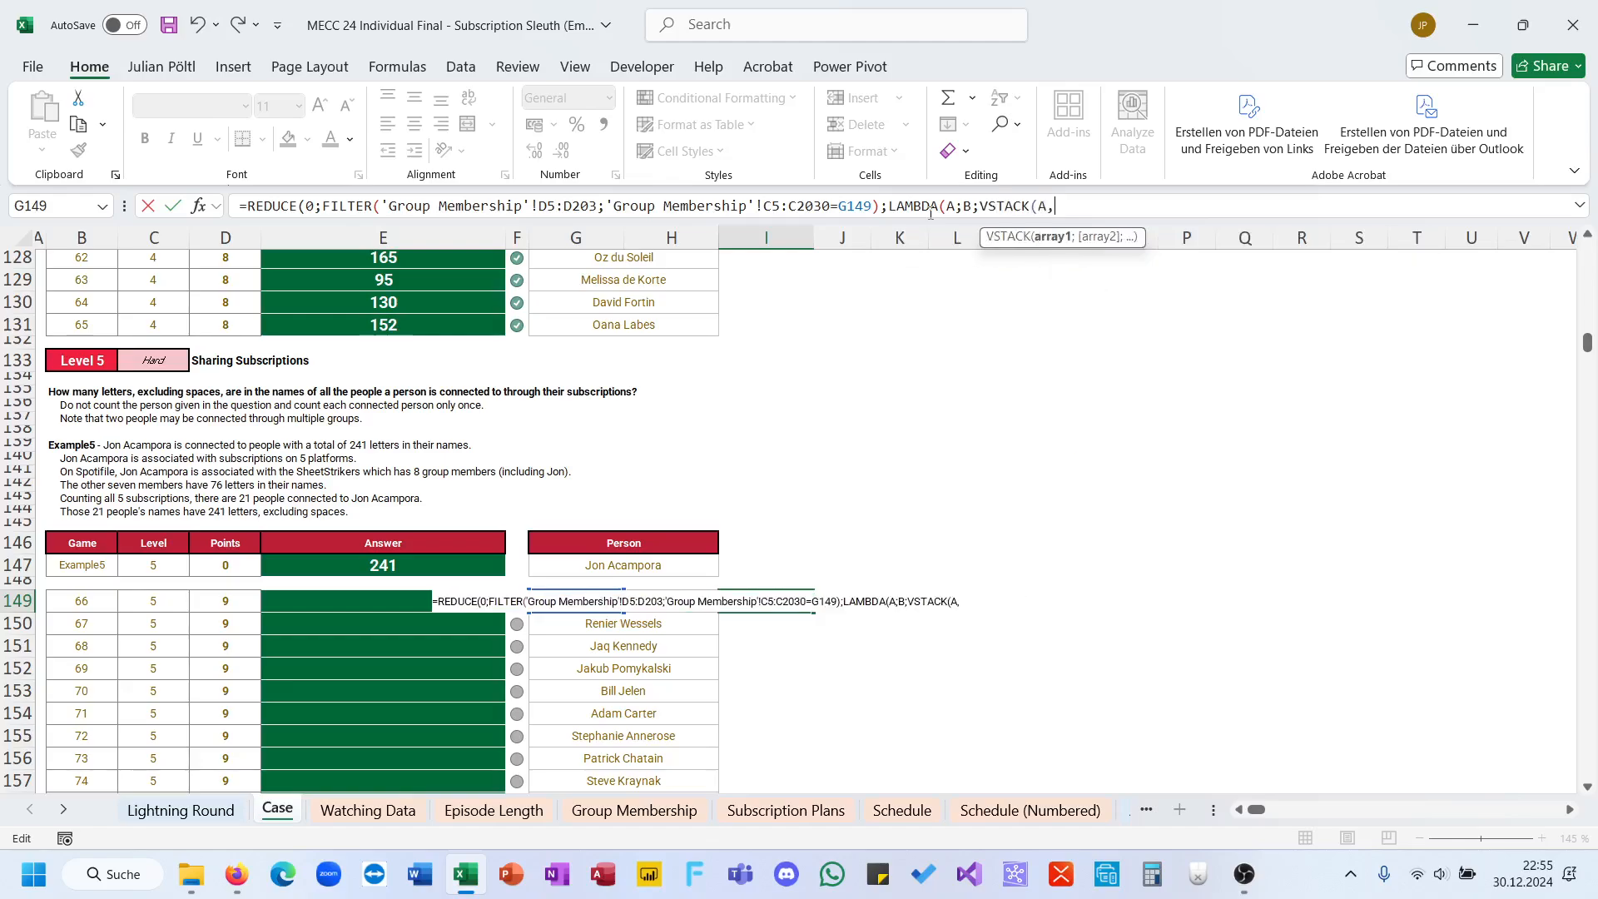
{"action": "key", "text": "BackSpace"}
{"action": "type", "text": ";FILTER("}
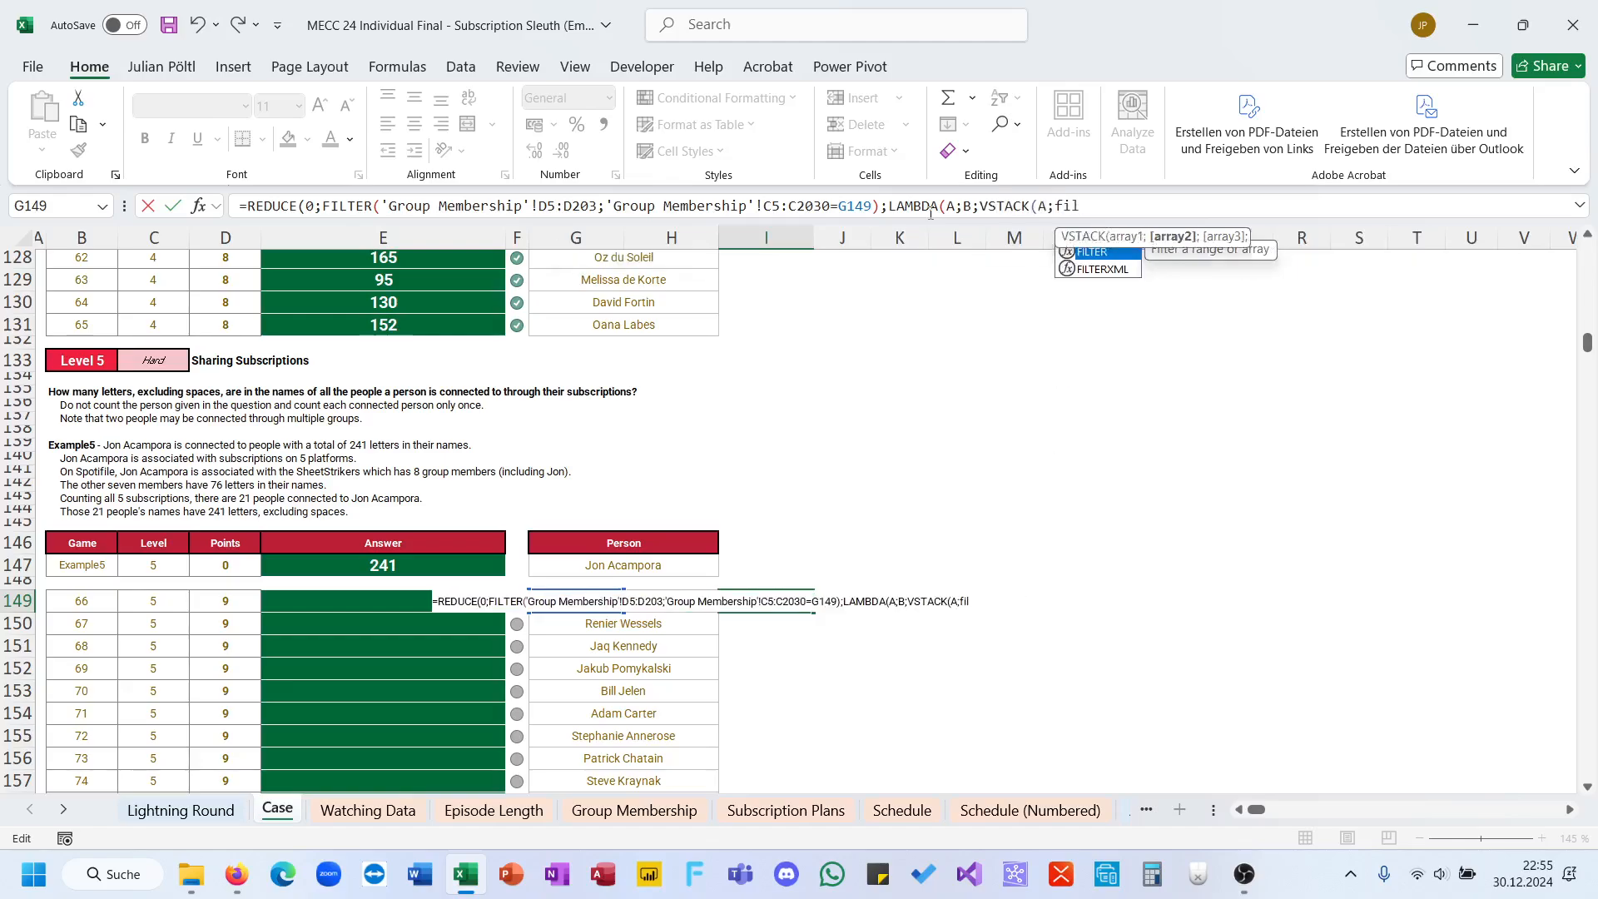
Step: Set the inner FILTER's array to the Group Membership full names, C5:C203, followed by a semicolon
{"action": "left_click", "coordinate": [599, 811]}
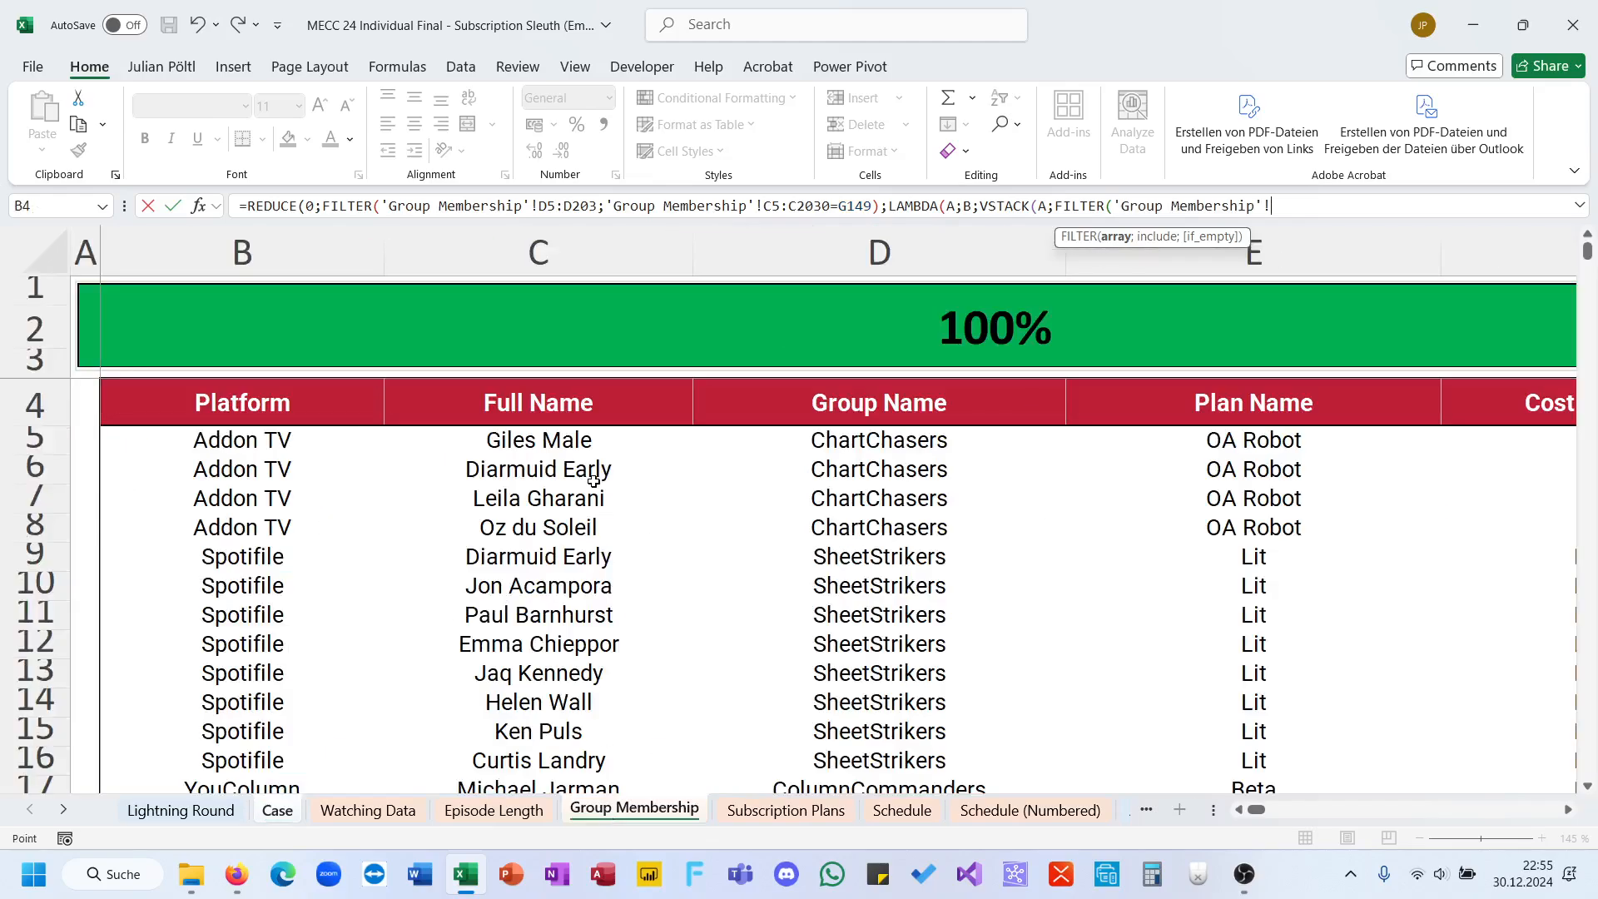
{"action": "left_click", "coordinate": [544, 452]}
{"action": "key", "text": "ctrl+shift+Down"}
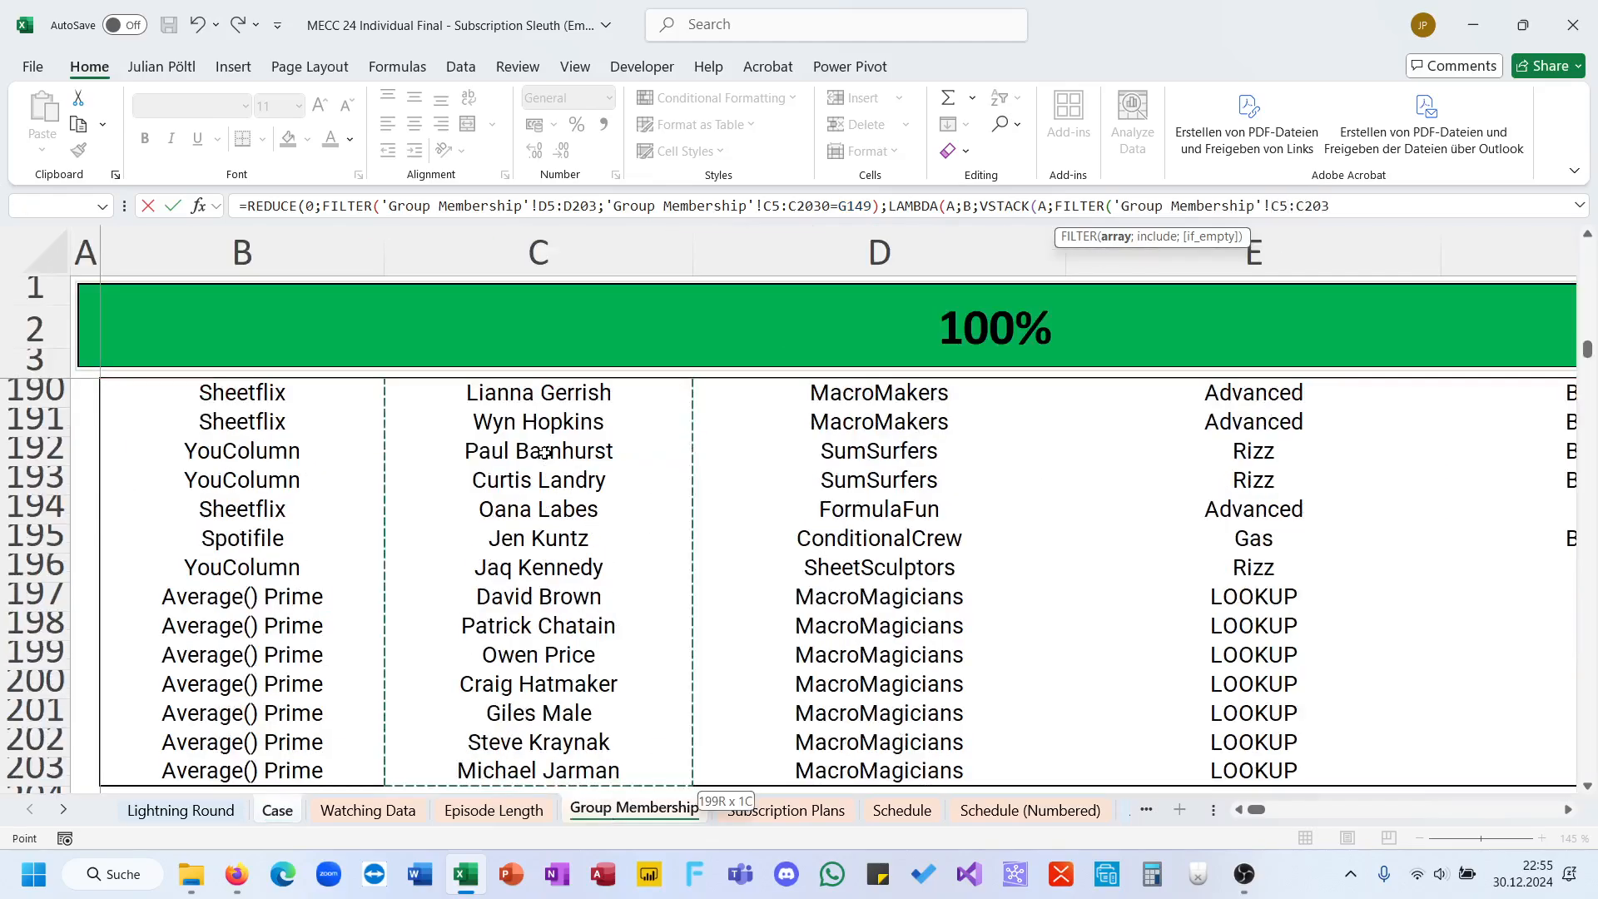
{"action": "type", "text": ";"}
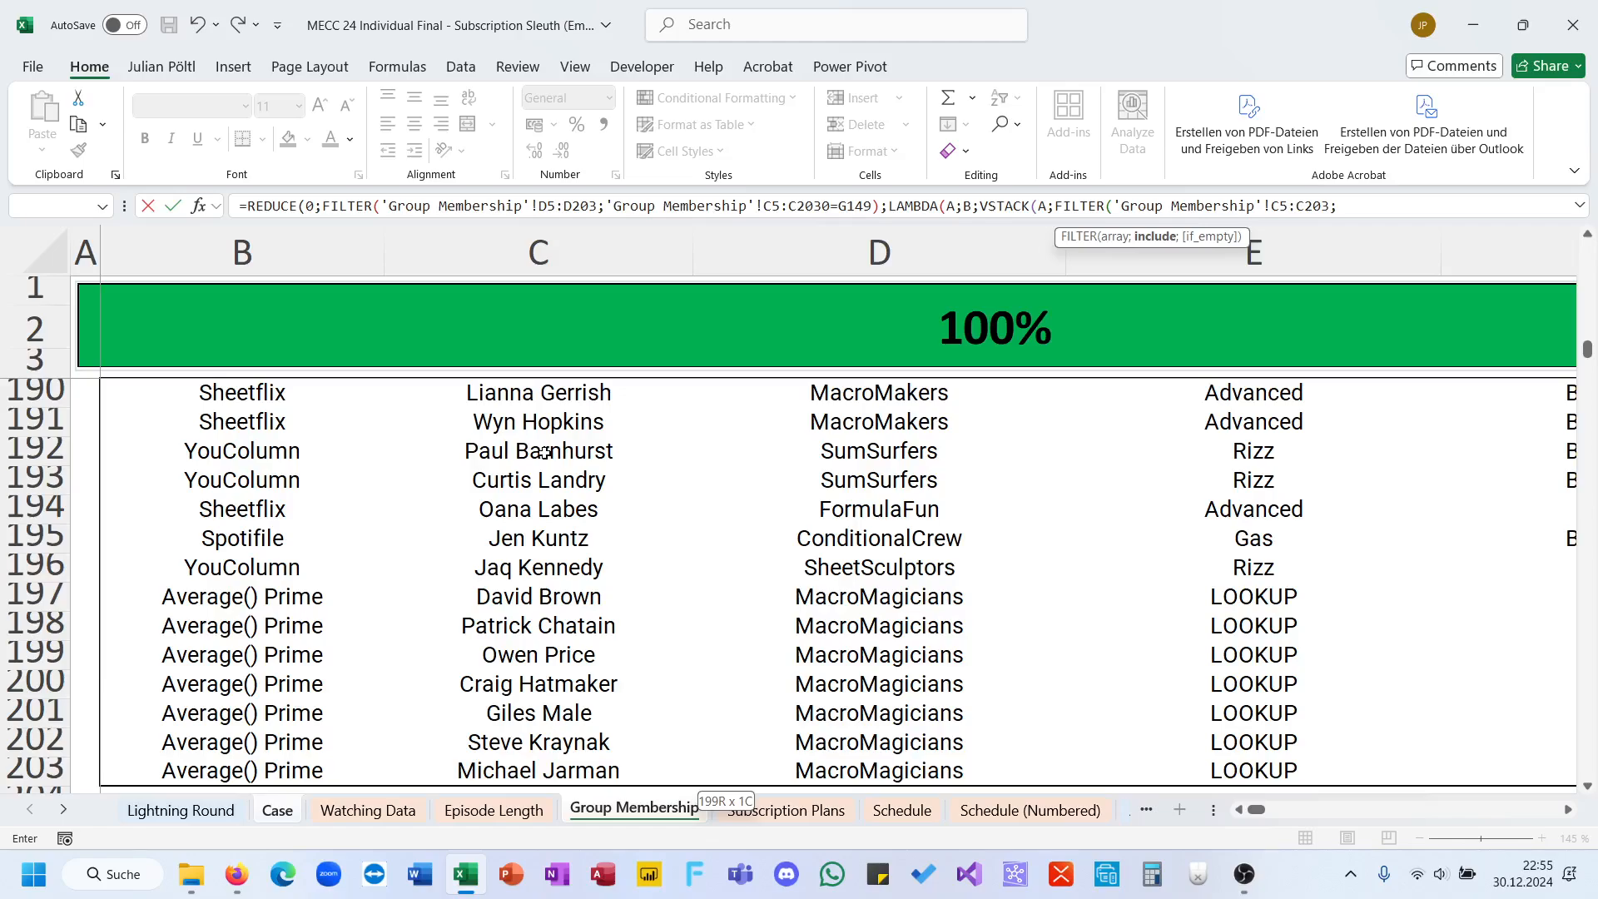
Step: Set the inner FILTER's condition to the Group Membership group names, D5:D203, equal to B, and close and enter the formula
{"action": "left_click", "coordinate": [949, 770]}
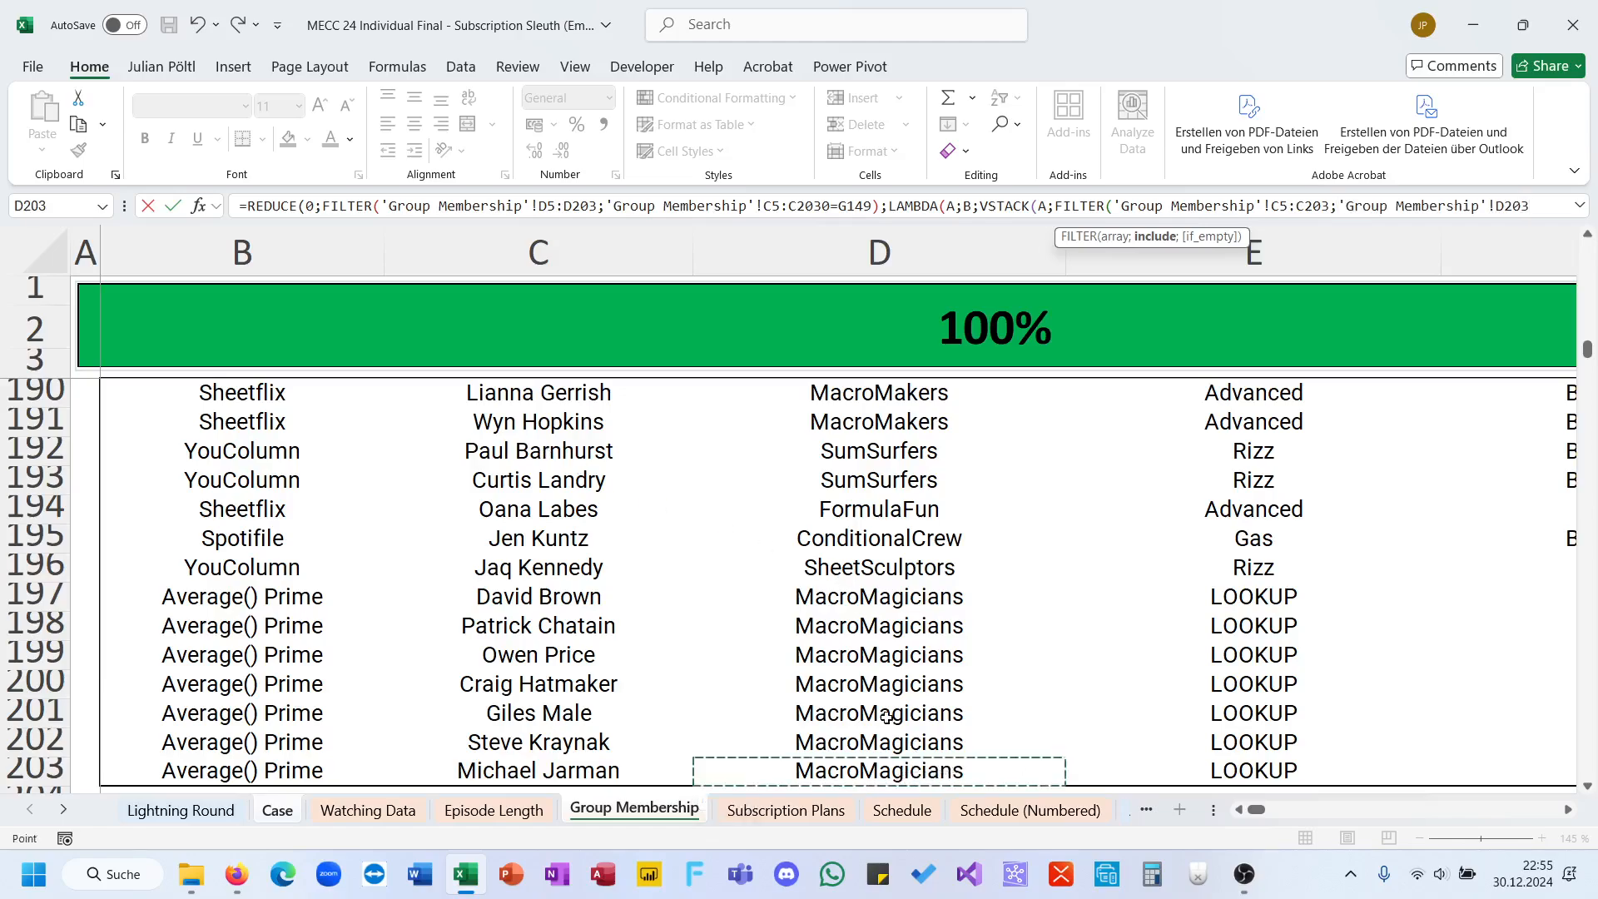
{"action": "scroll", "coordinate": [887, 716], "scroll_direction": "right", "scroll_amount": 1}
{"action": "key", "text": "ctrl+shift+Up"}
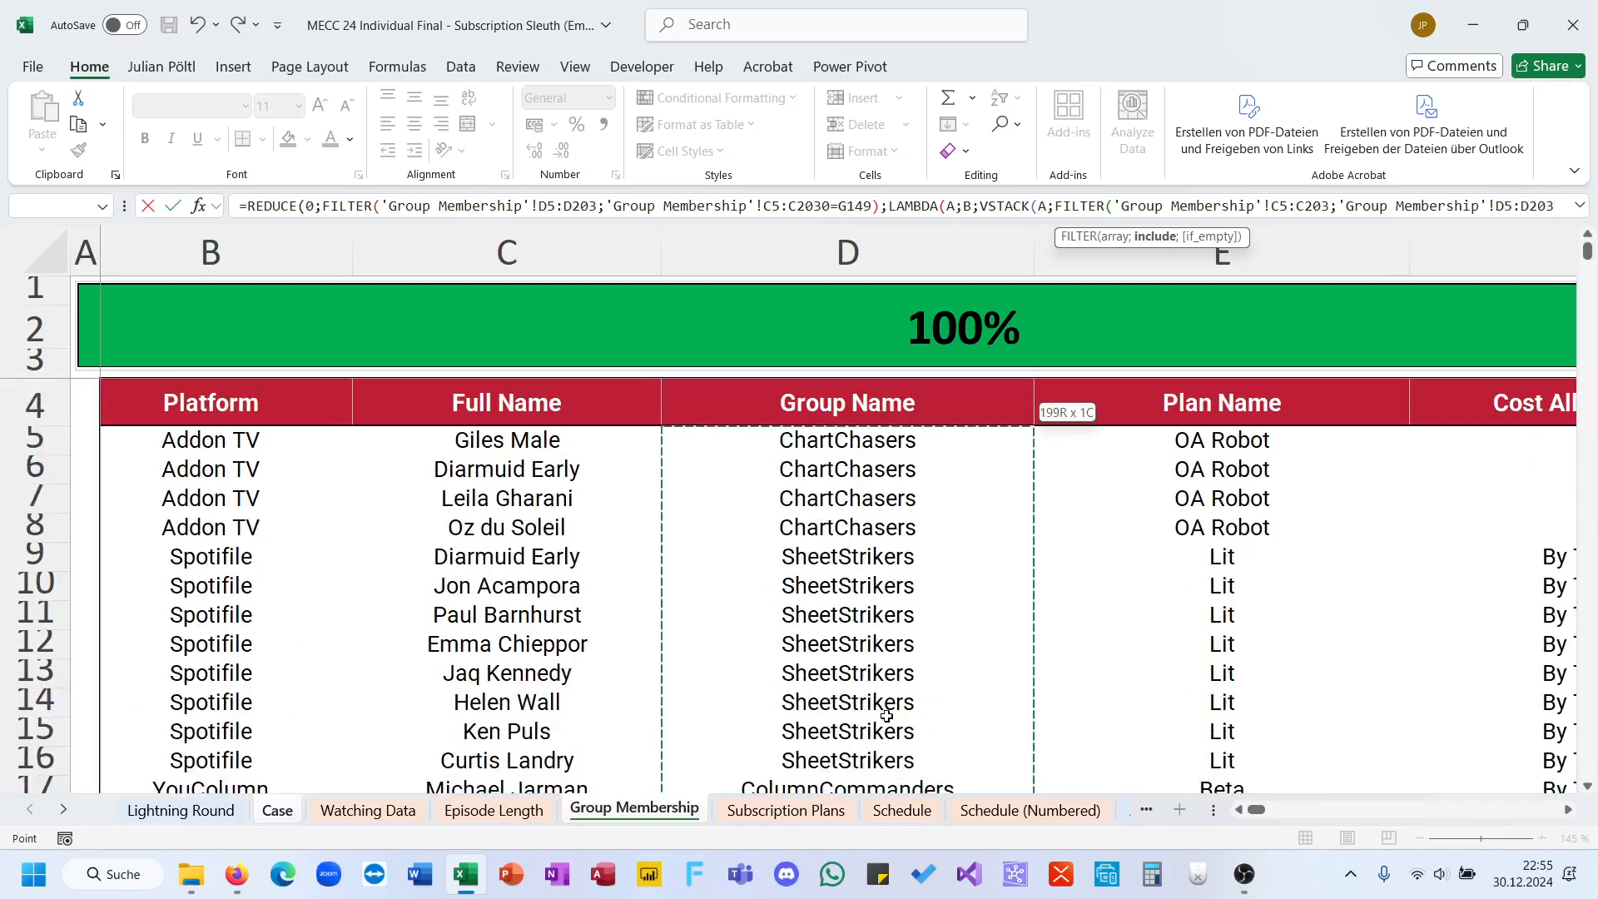
{"action": "type", "text": "=B)))"}
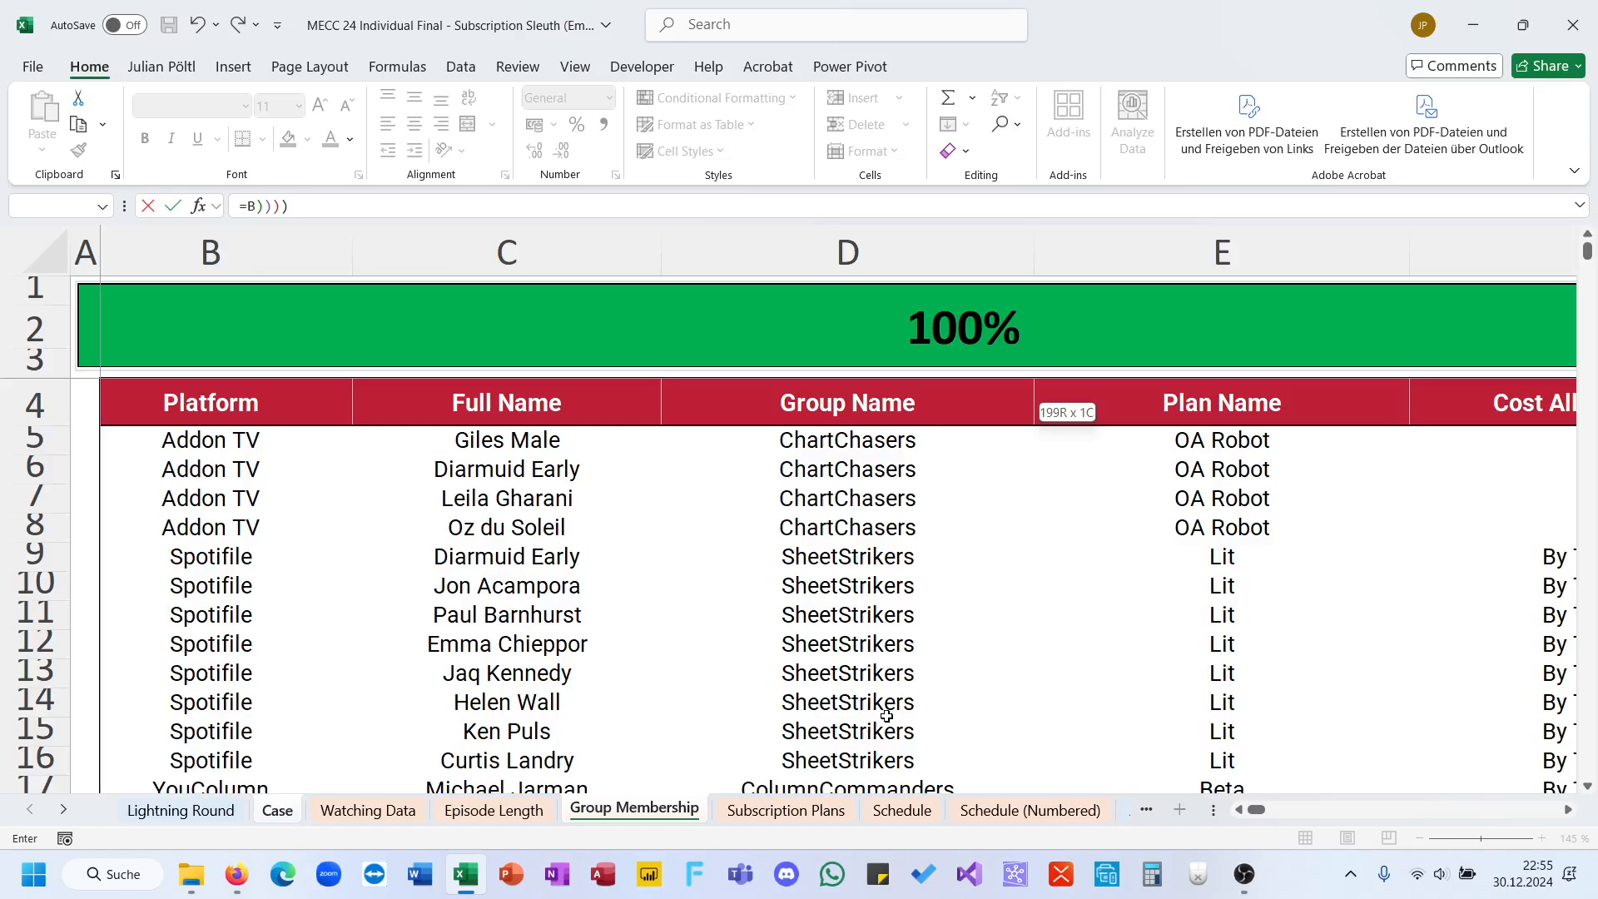
{"action": "key", "text": "Return"}
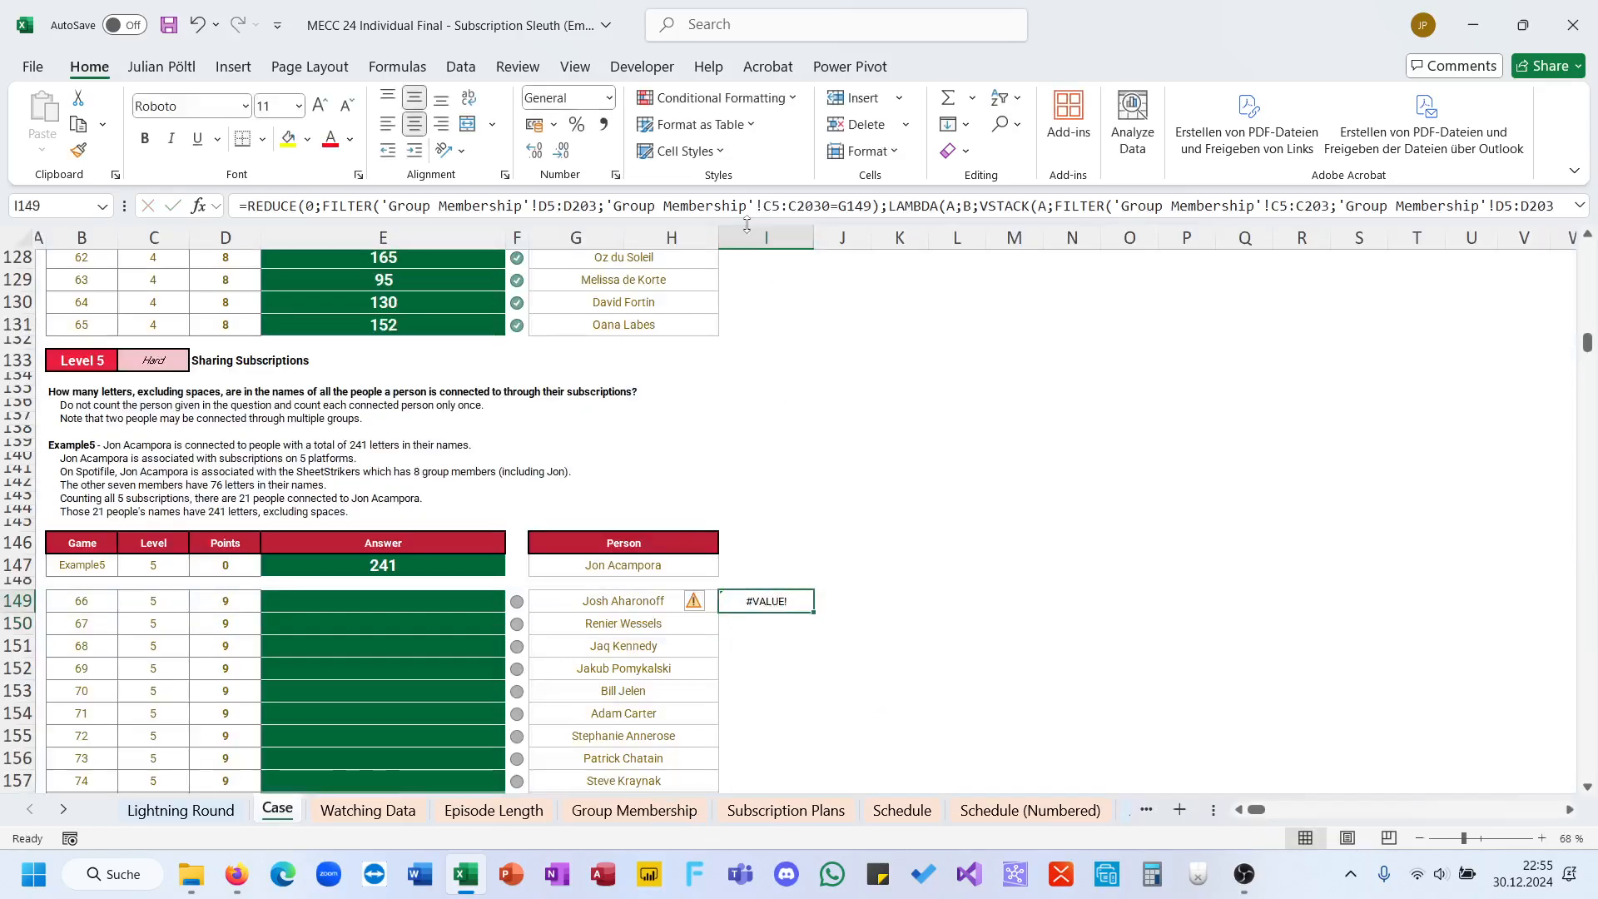
Step: Enlarge the formula bar and check the FILTER and LAMBDA arguments of the I149 formula
{"action": "left_click_drag", "start_coordinate": [749, 220], "coordinate": [754, 384]}
{"action": "left_click", "coordinate": [1034, 248]}
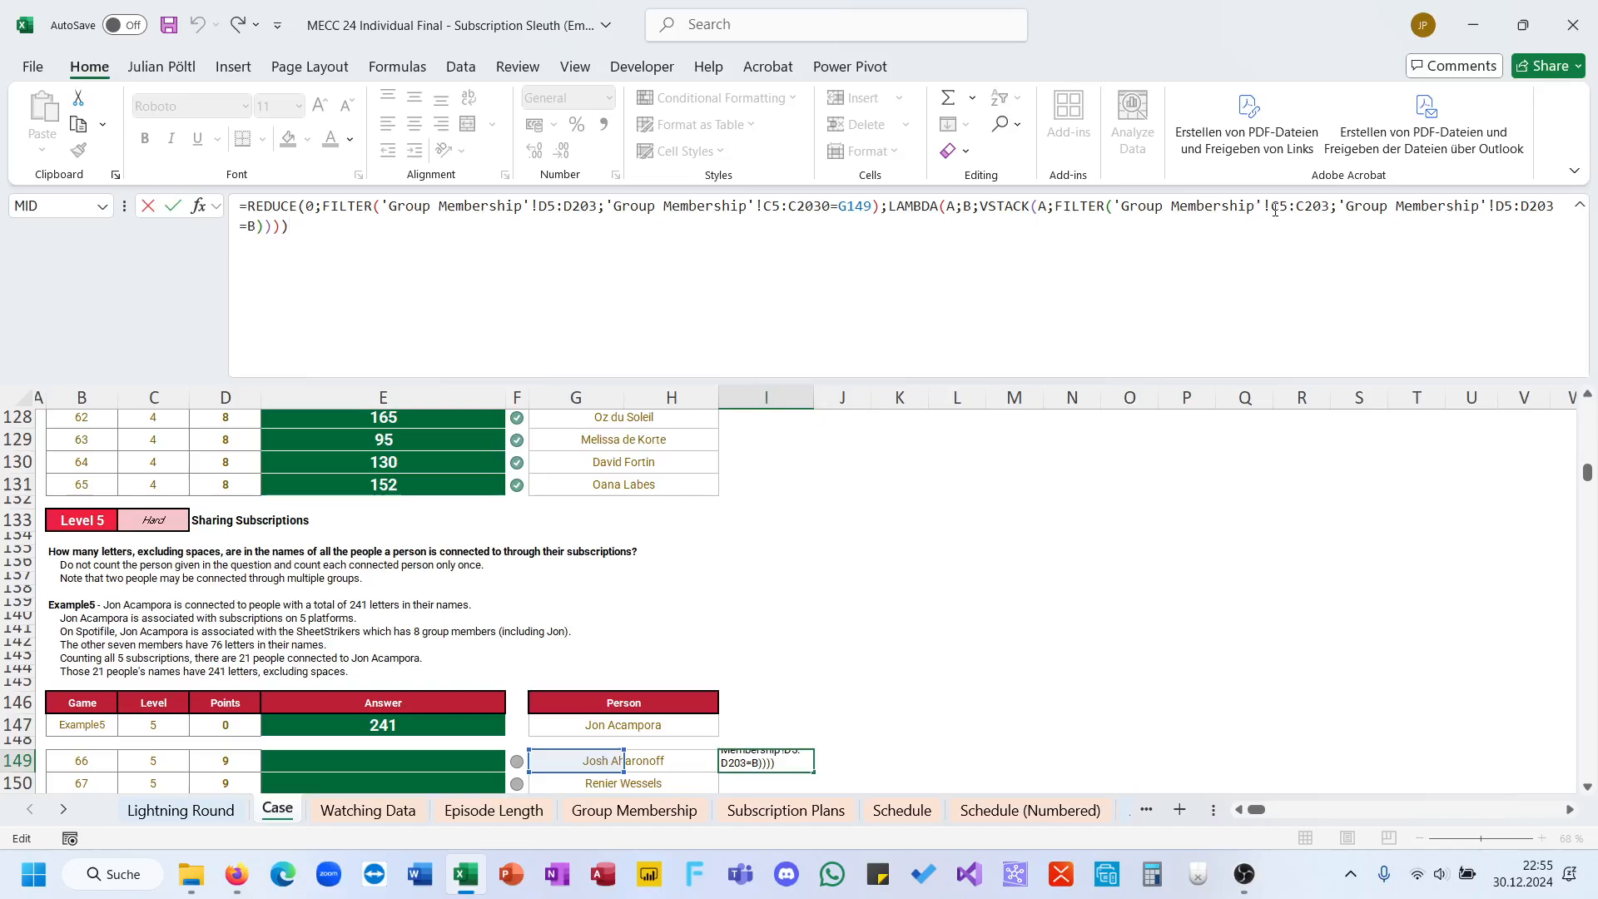
{"action": "left_click", "coordinate": [1315, 211]}
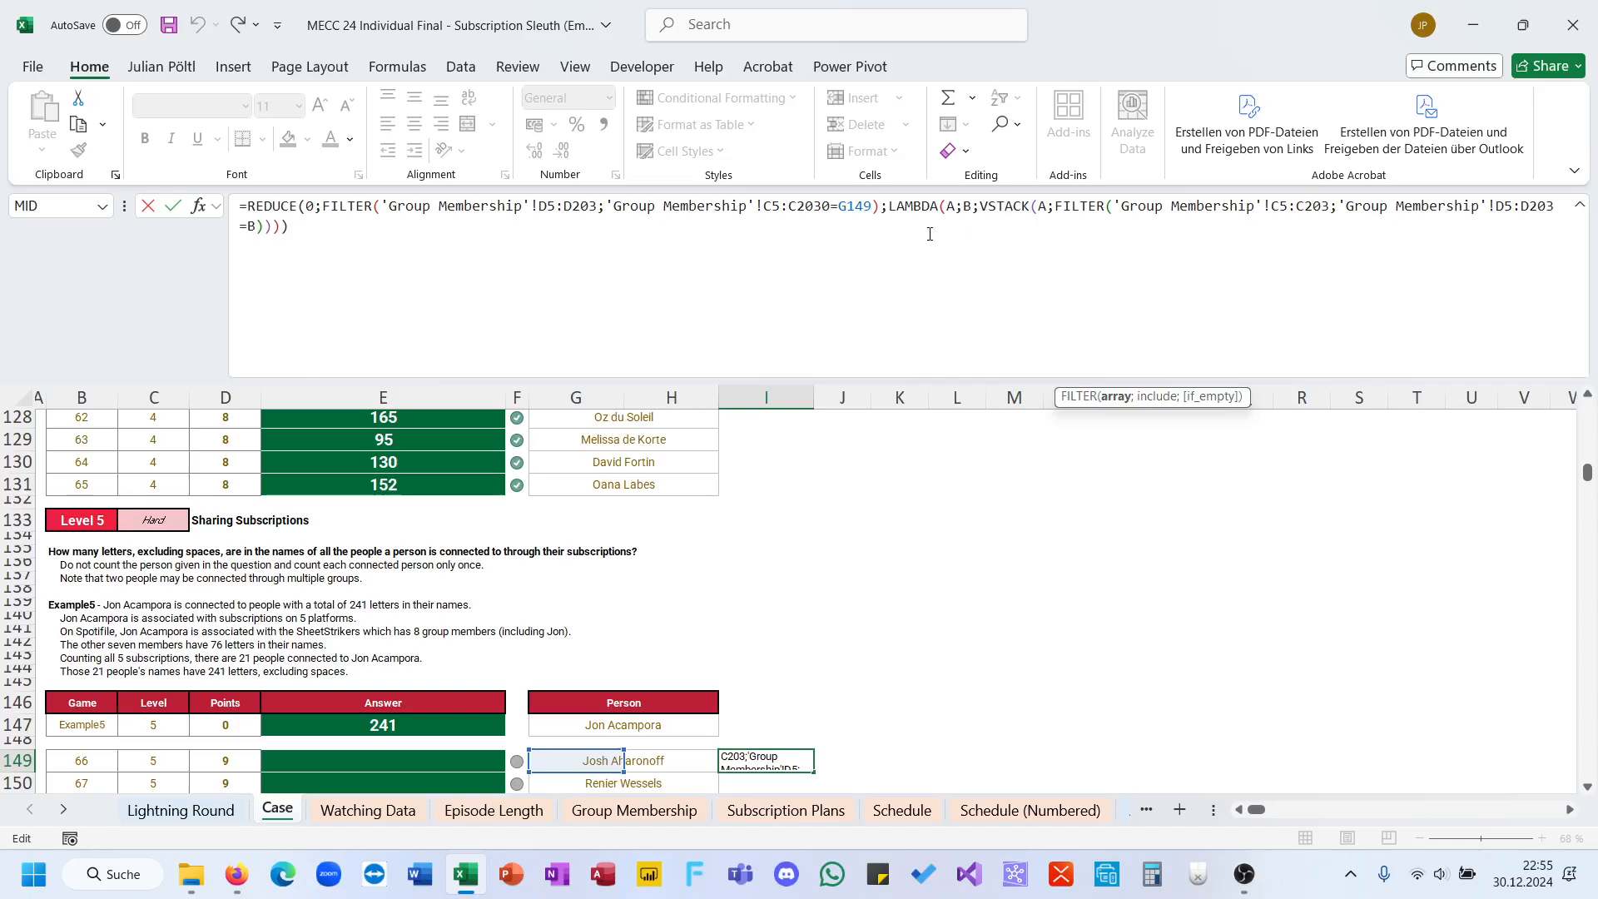
{"action": "left_click", "coordinate": [881, 217]}
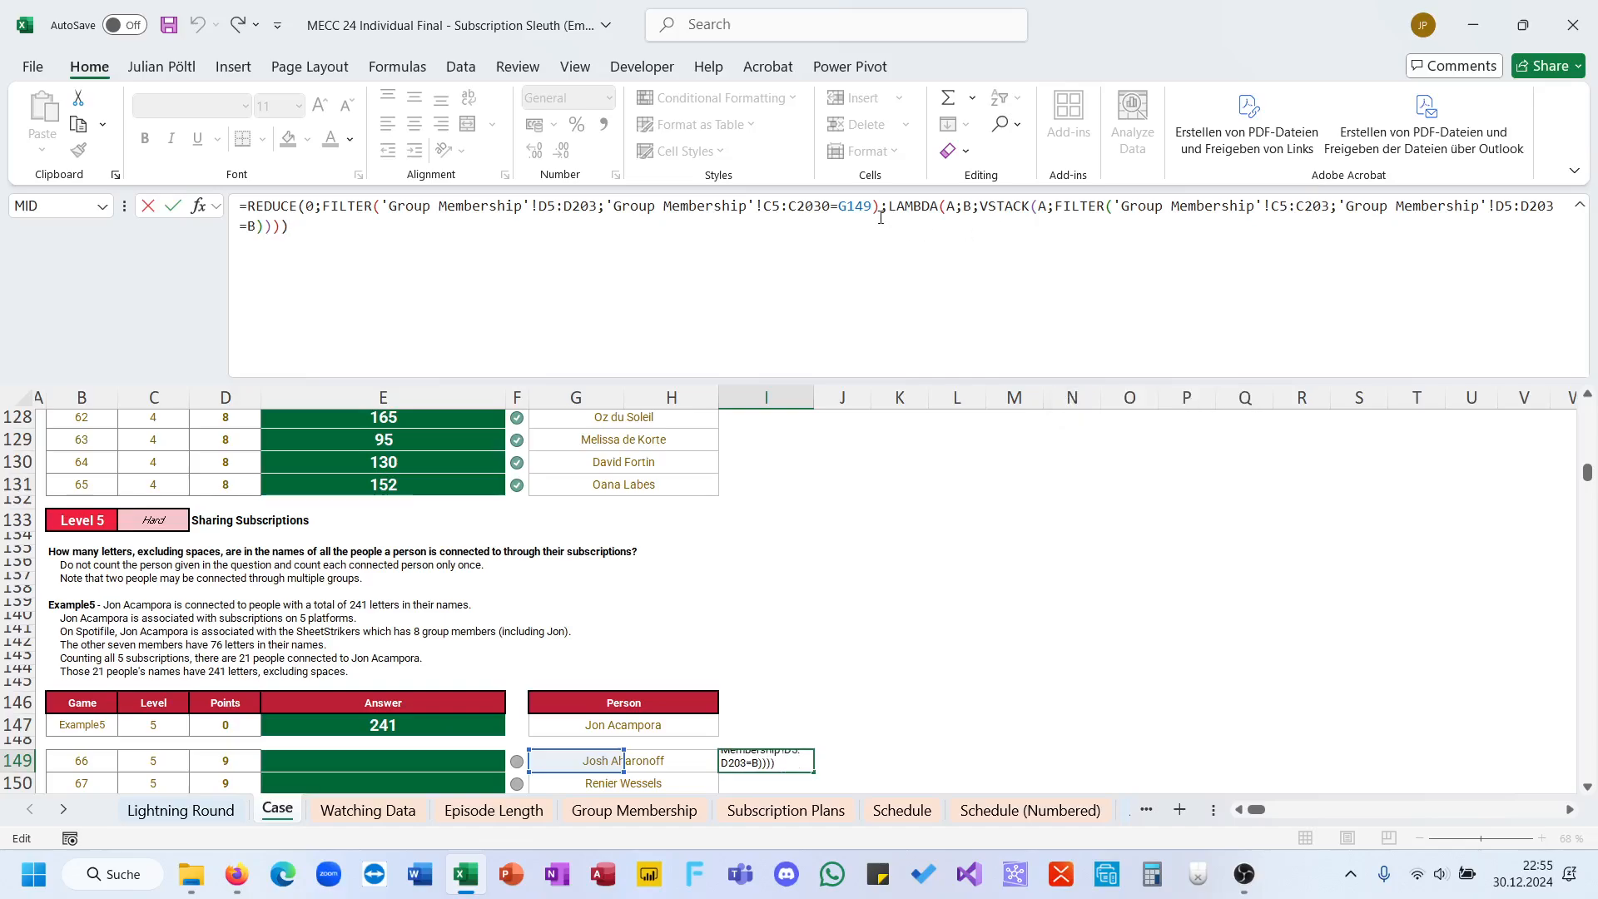
{"action": "left_click", "coordinate": [880, 216]}
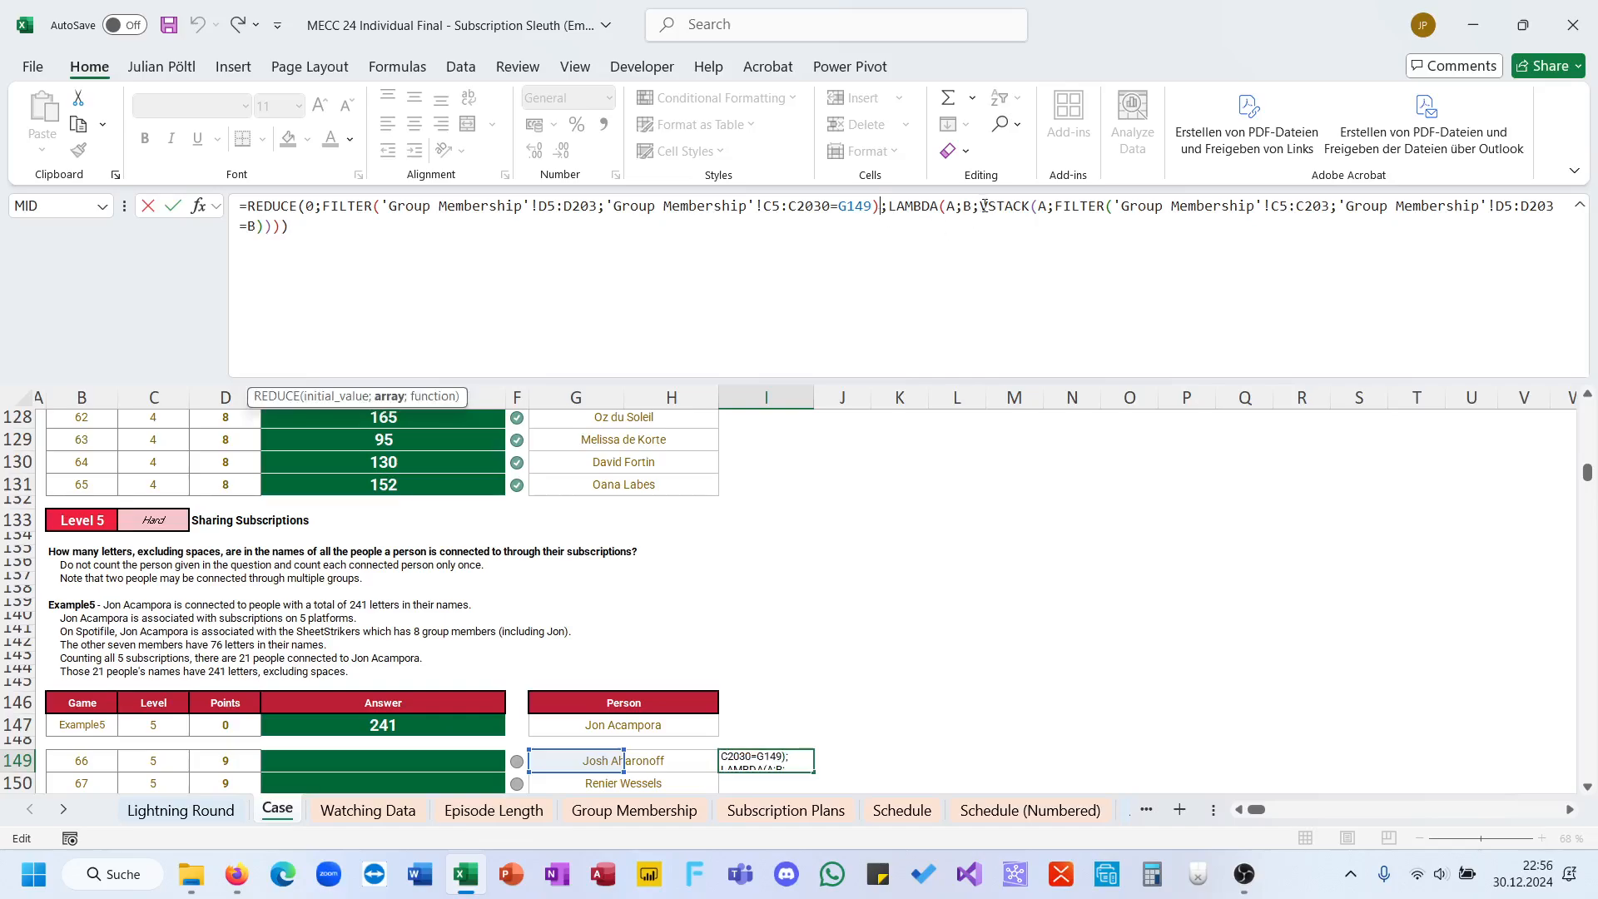
Step: Try replacing the inner FILTER with plain B in the I149 formula's VSTACK, and undo that replacement
{"action": "left_click_drag", "start_coordinate": [1057, 207], "coordinate": [316, 242]}
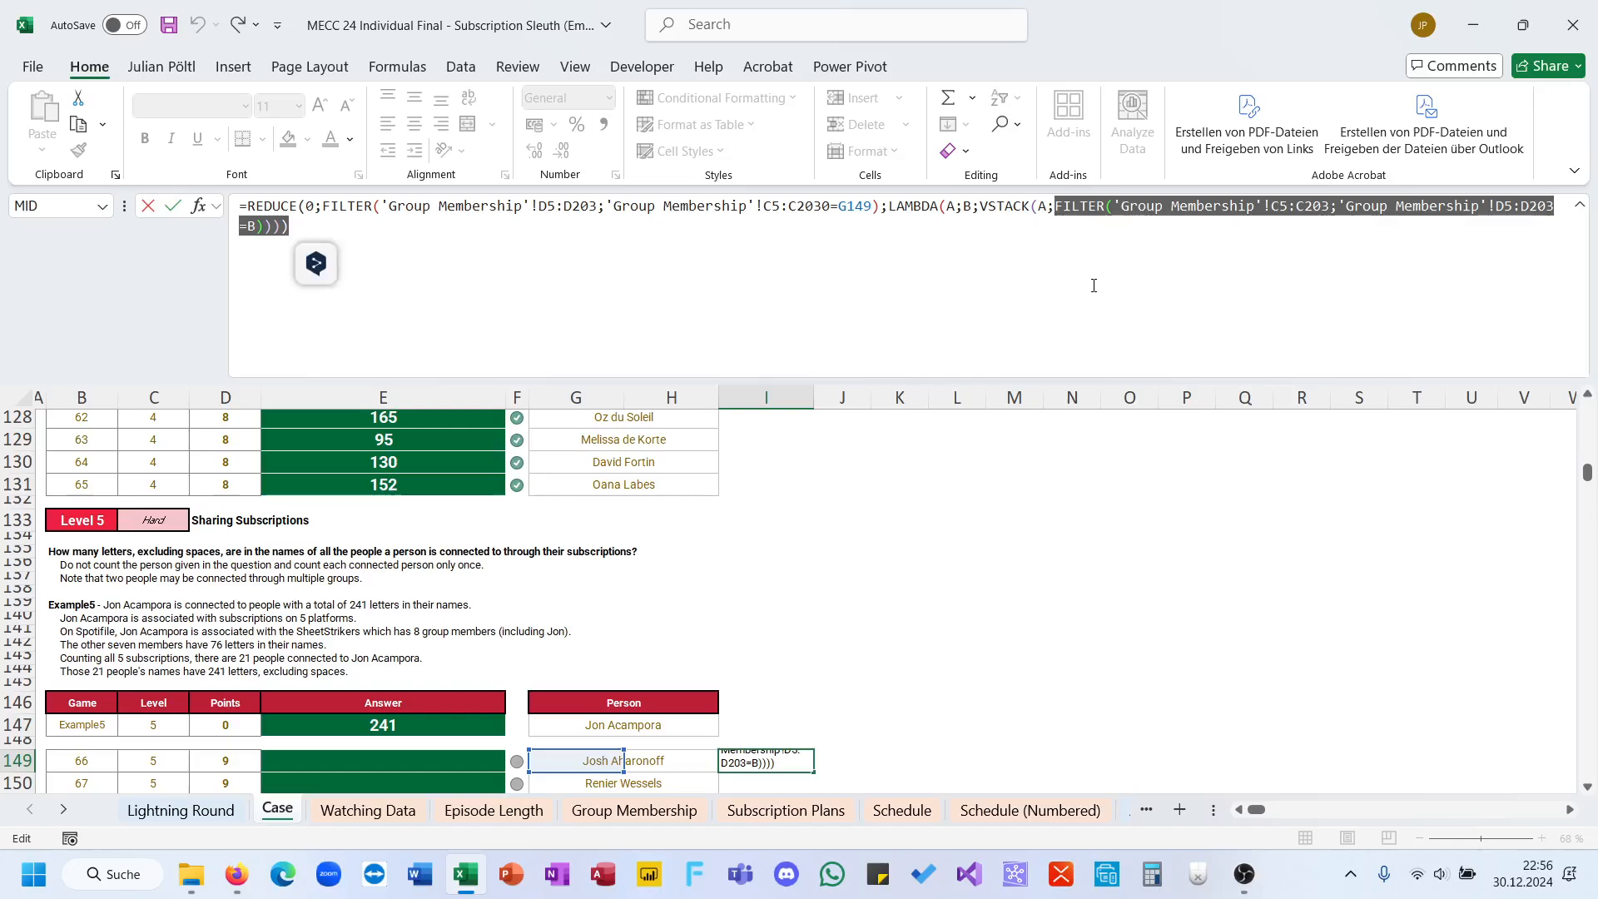
{"action": "type", "text": "B)))"}
{"action": "key", "text": "Return"}
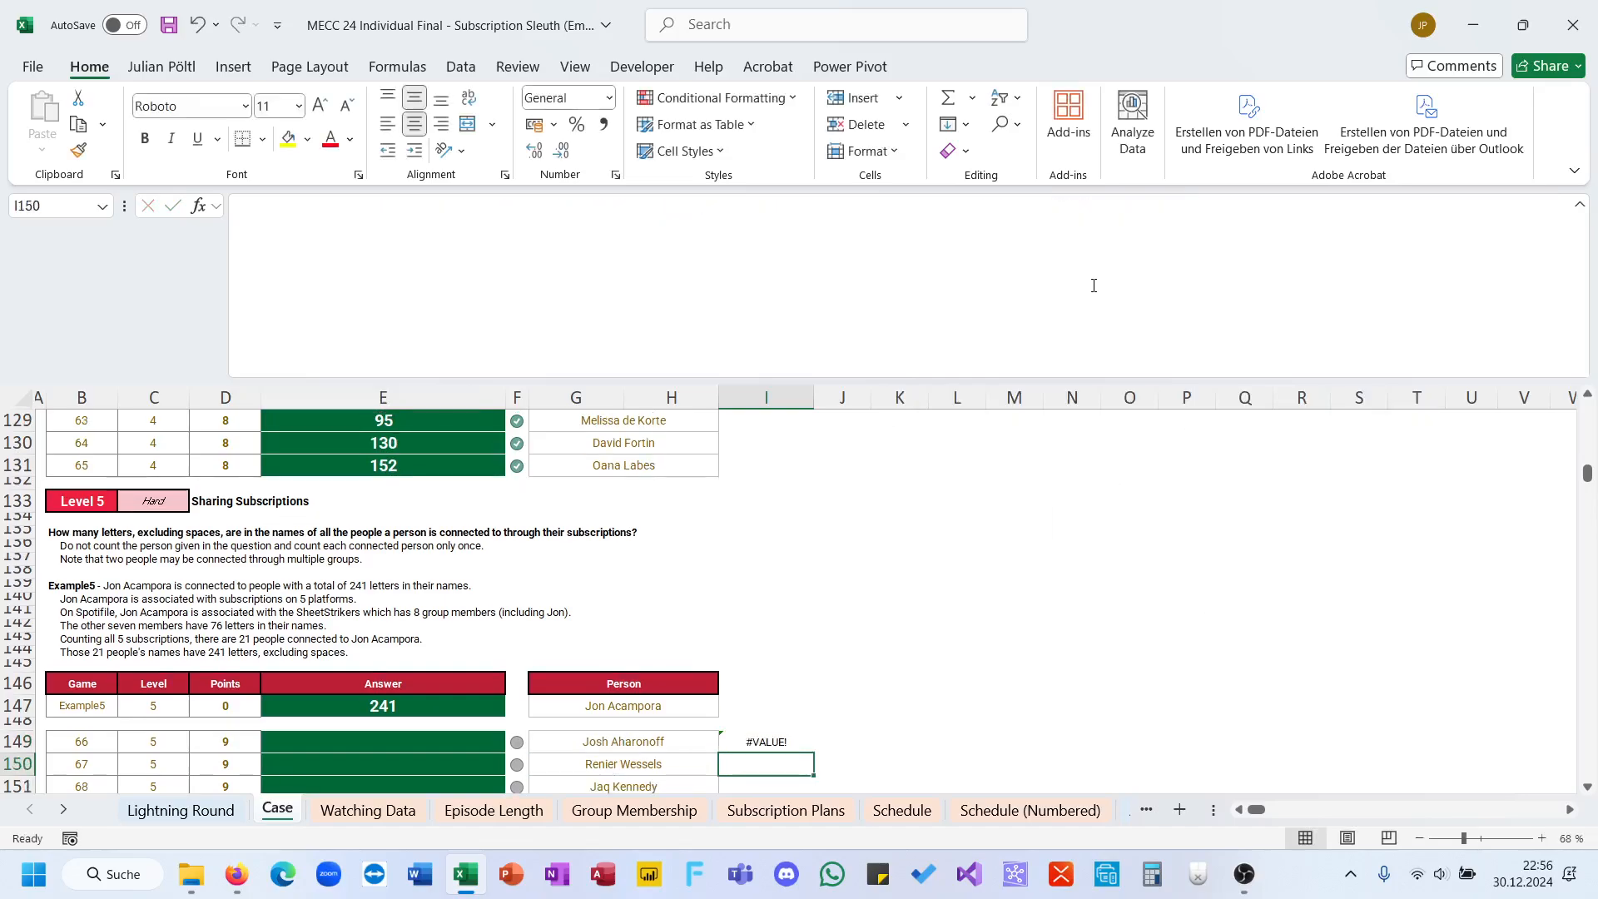
{"action": "key", "text": "Up"}
{"action": "left_click", "coordinate": [949, 299]}
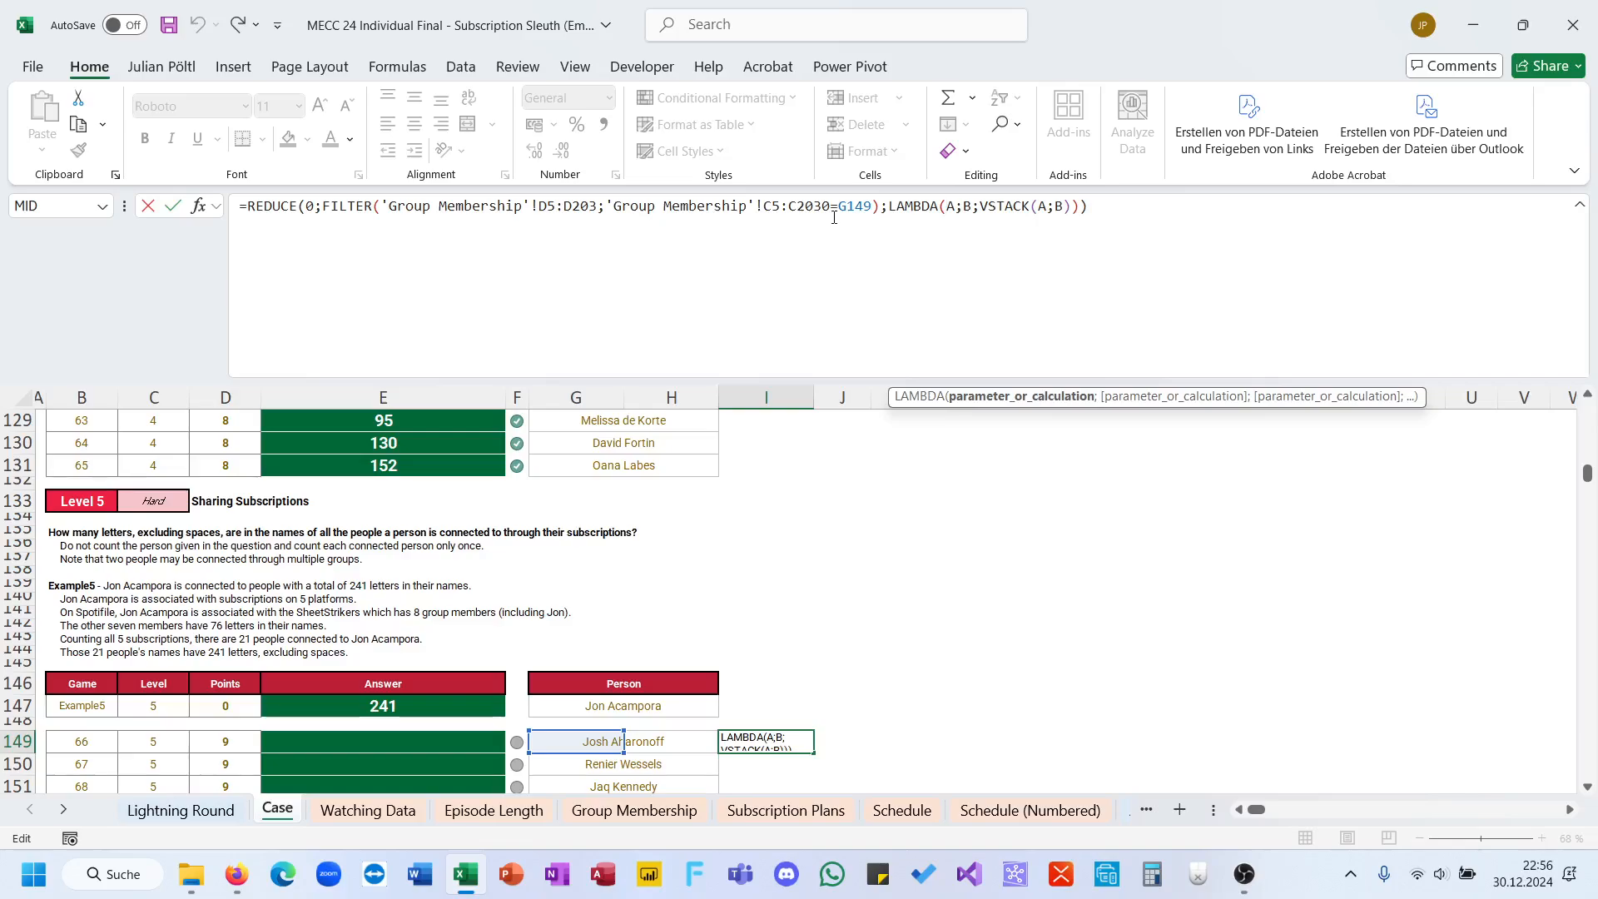
{"action": "key", "text": "Escape"}
{"action": "key", "text": "ctrl+z"}
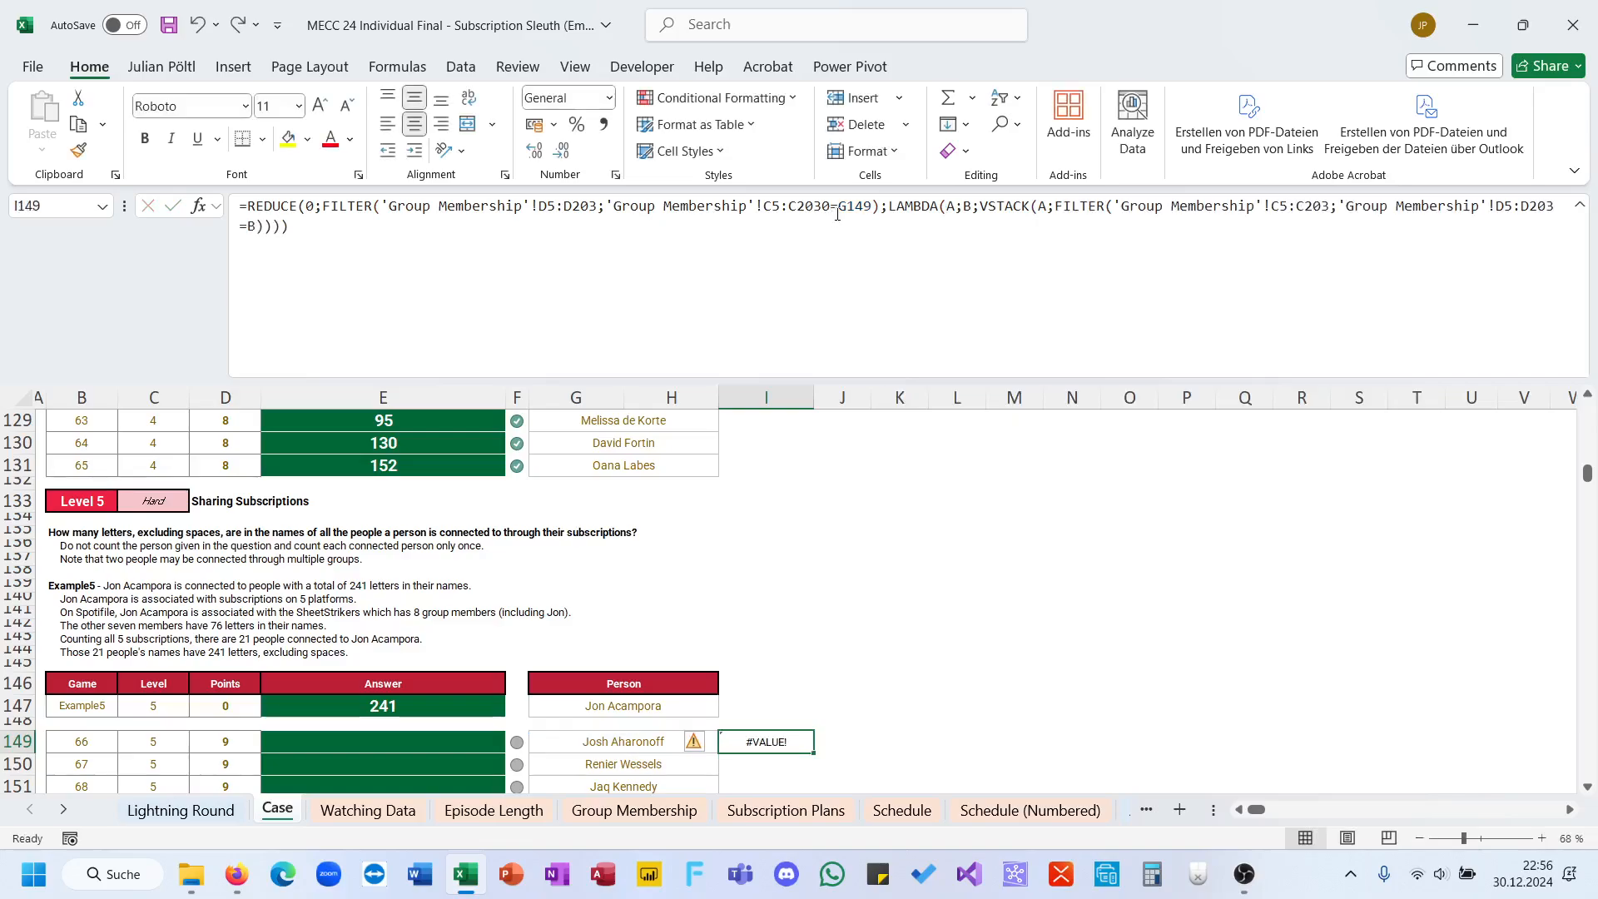
Step: Correct the first FILTER's name range to C5:C203, and wrap the I149 formula in DROP to remove 1 row
{"action": "left_click", "coordinate": [837, 214]}
{"action": "key", "text": "BackSpace"}
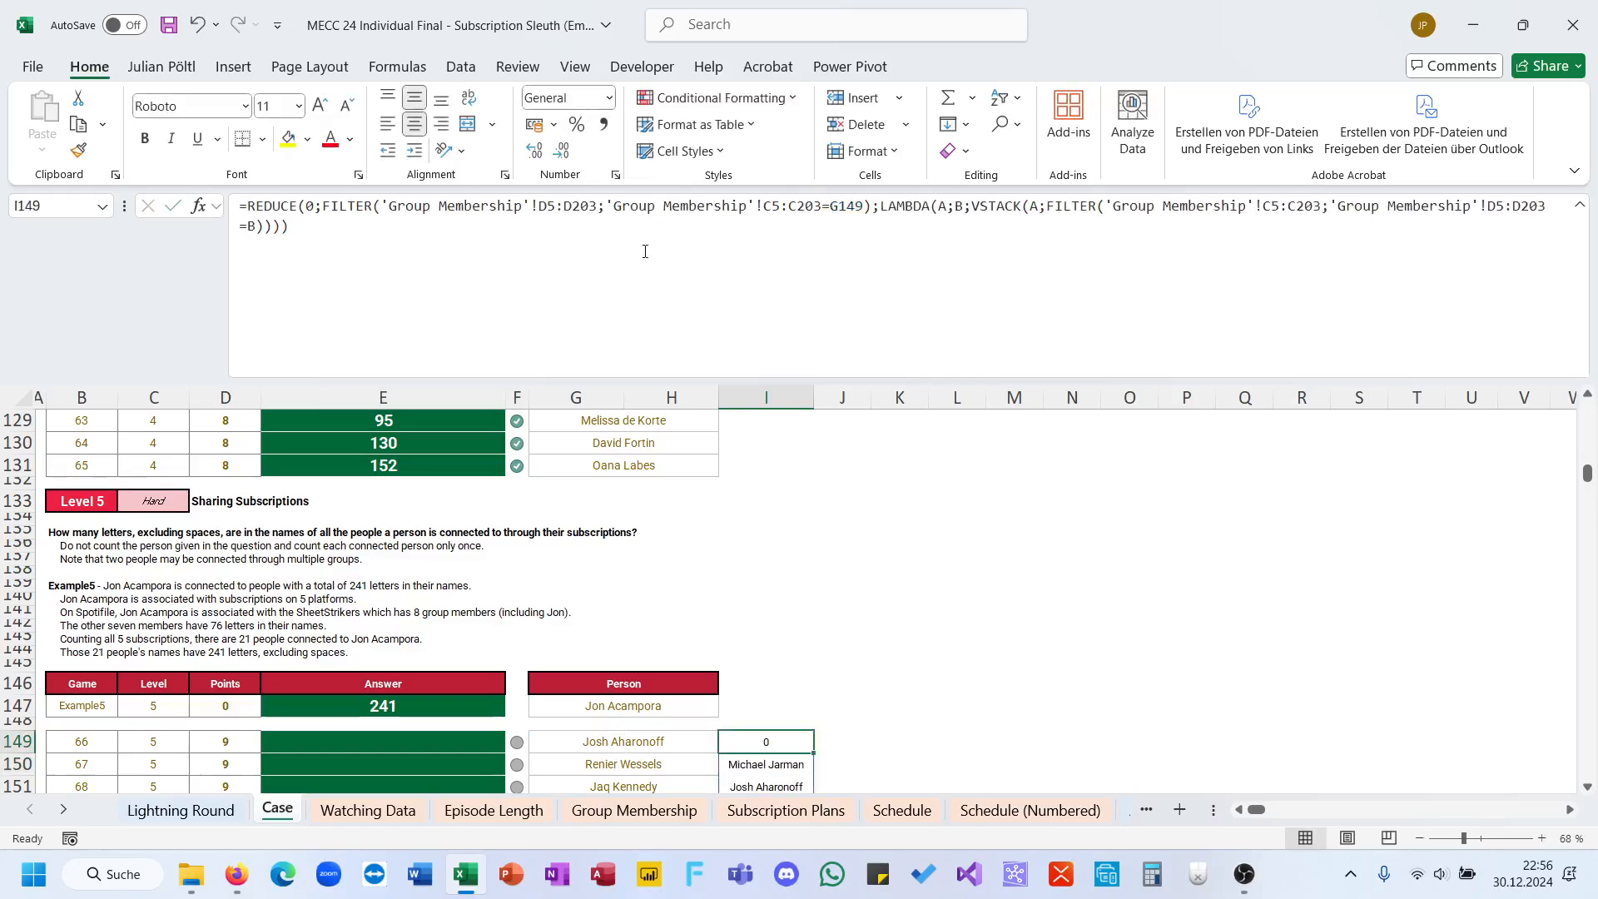
{"action": "left_click", "coordinate": [249, 209]}
{"action": "type", "text": "DROP("}
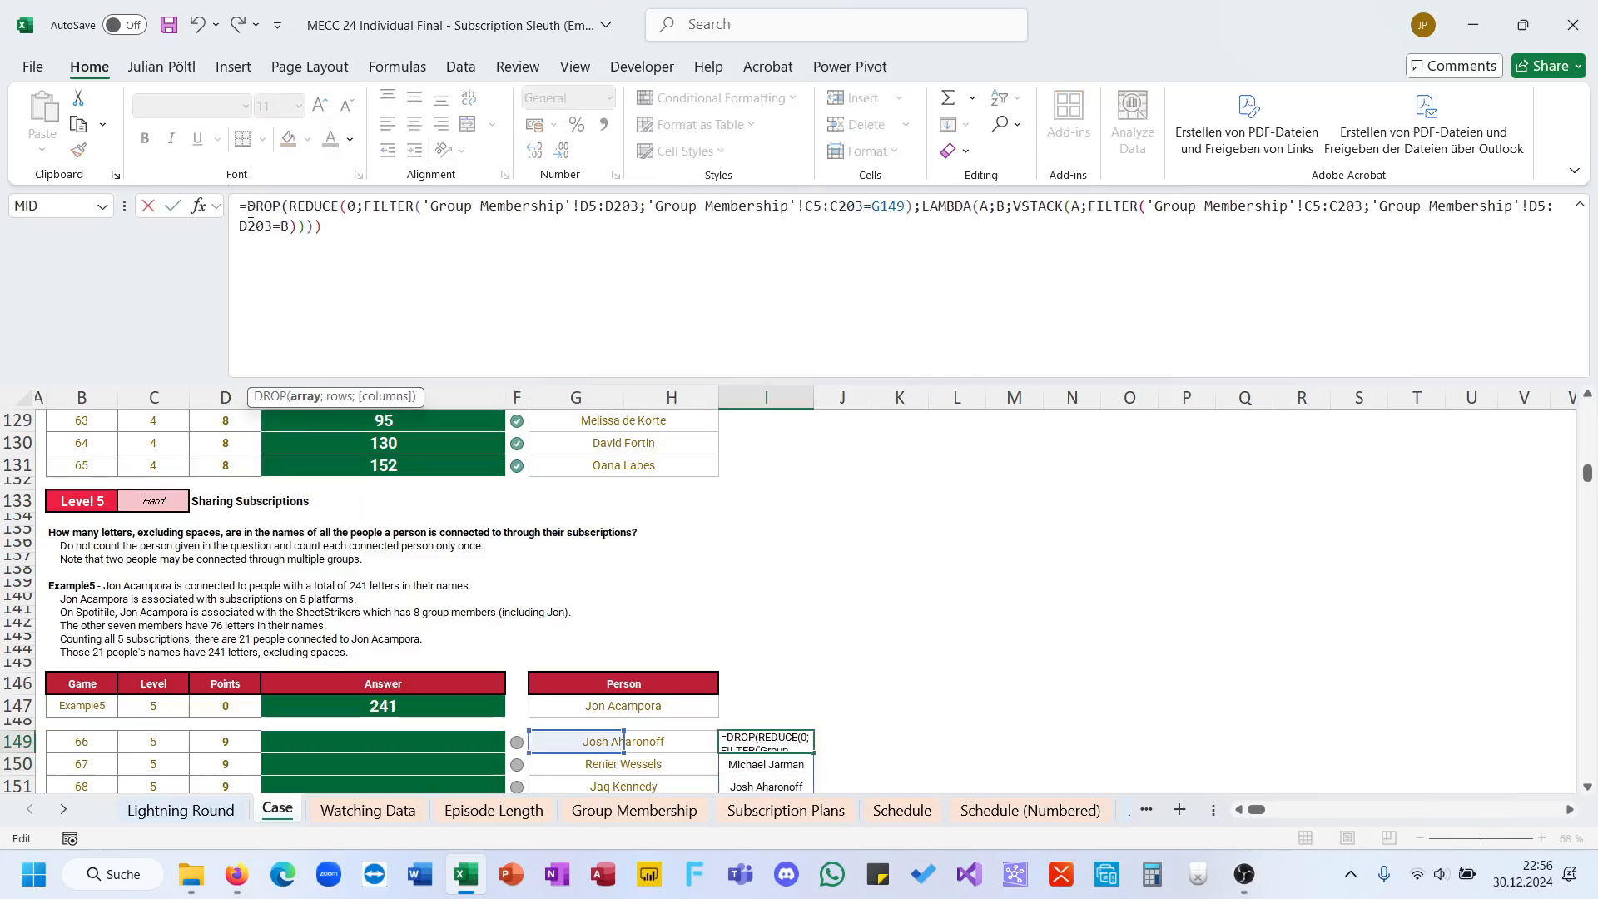
{"action": "key", "text": "Down"}
{"action": "key", "text": "End"}
{"action": "type", "text": ";"}
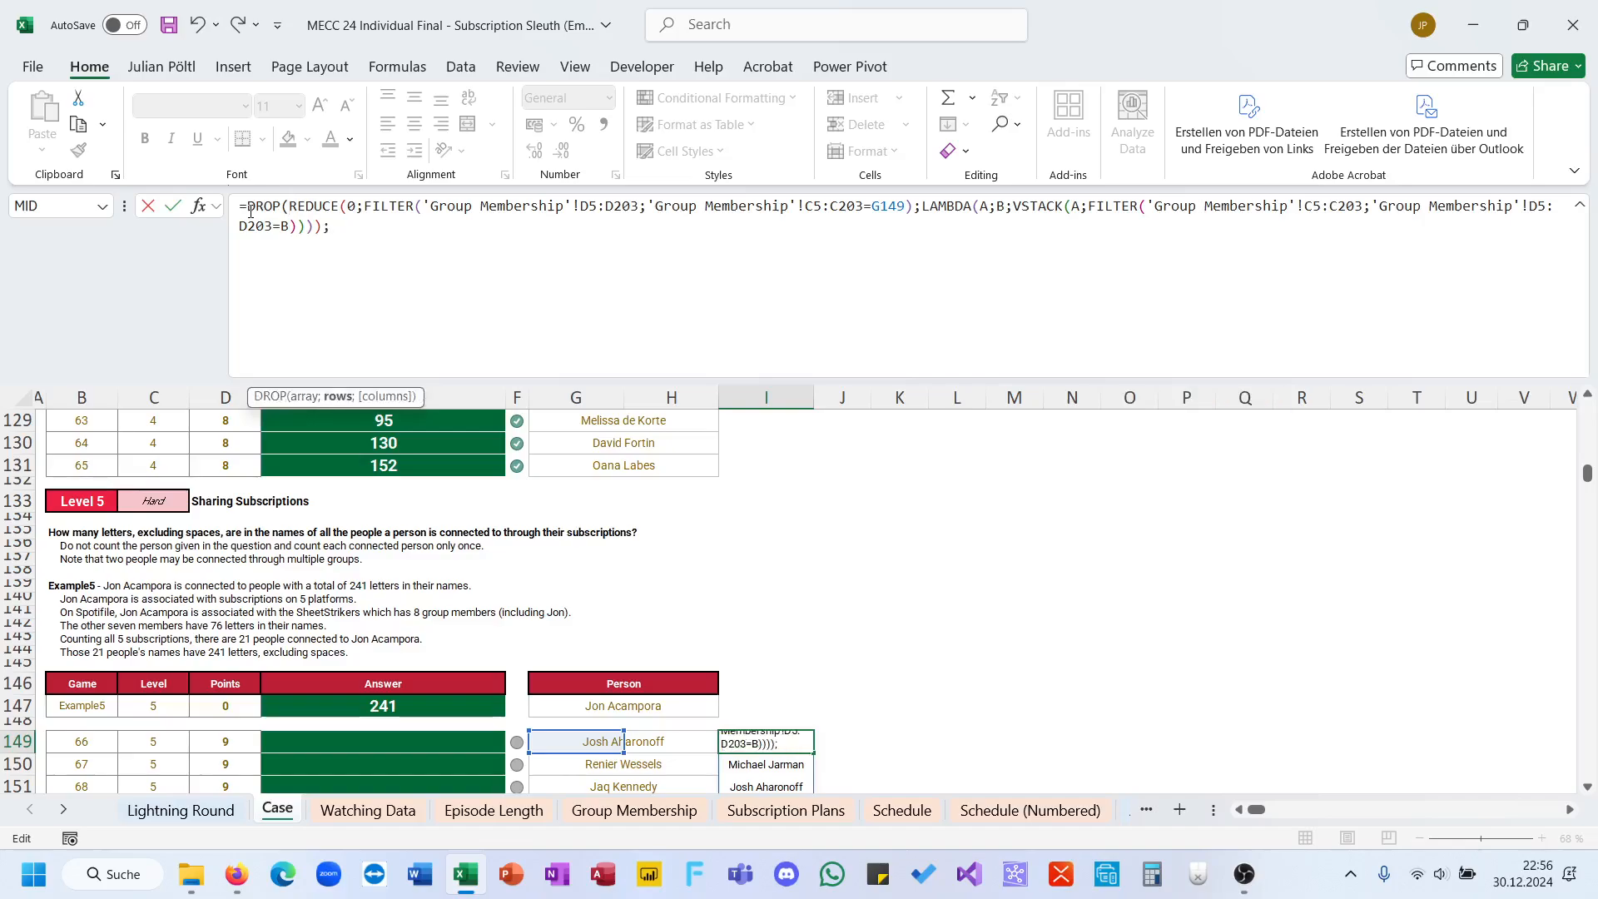
{"action": "type", "text": "1)"}
{"action": "key", "text": "Return"}
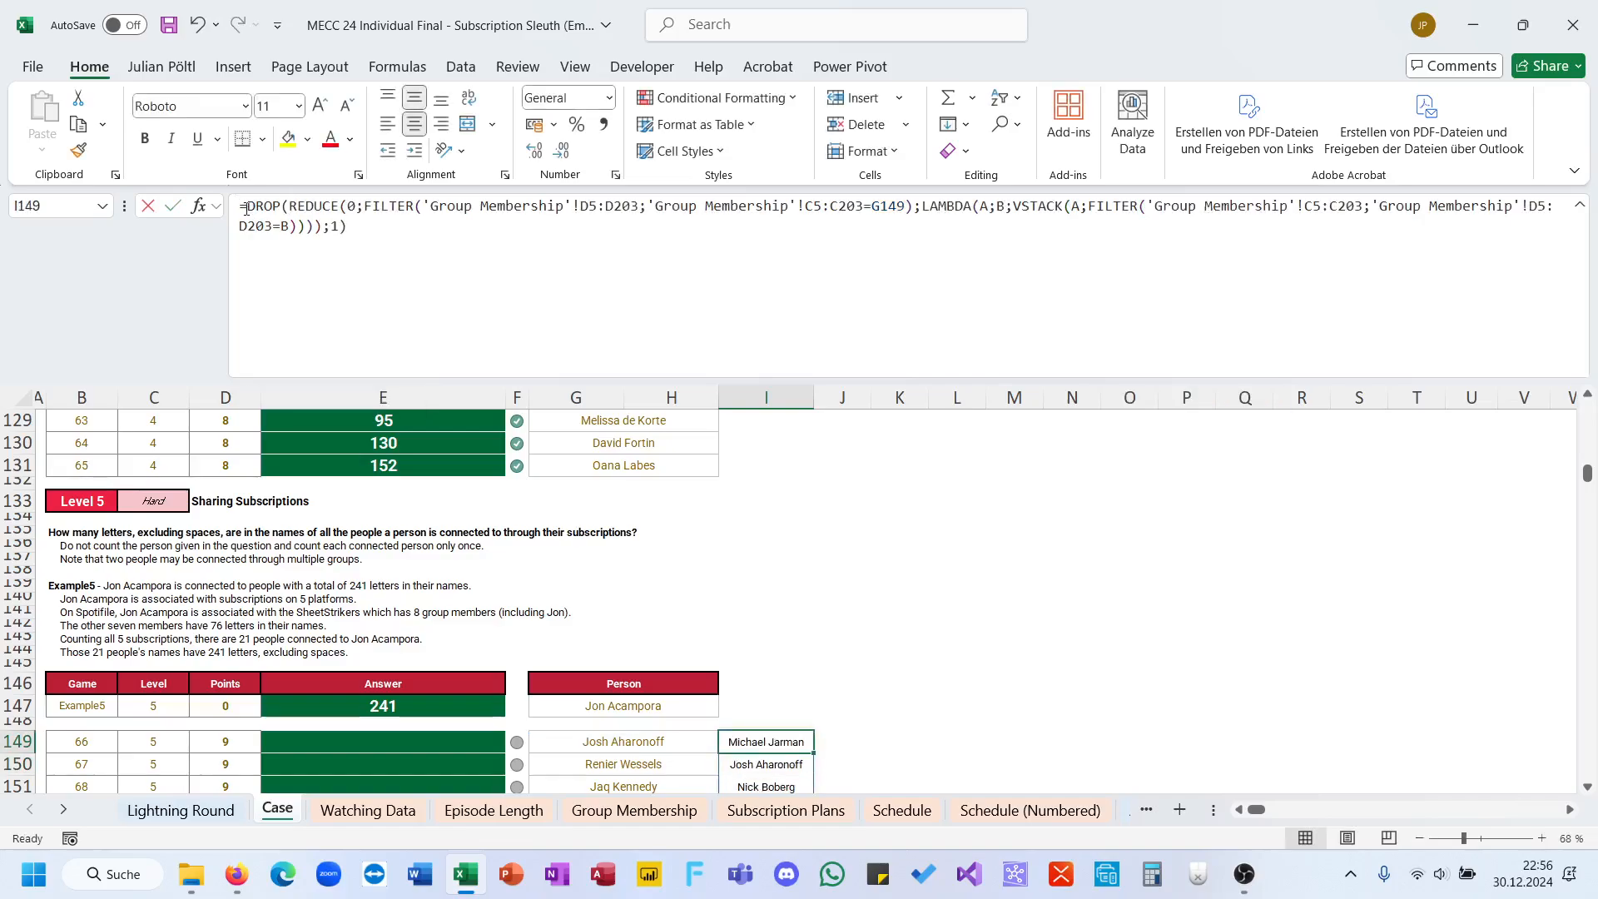
Step: Wrap the I149 formula in UNIQUE, enter it, and review the spilled list of connected people
{"action": "left_click", "coordinate": [246, 210]}
{"action": "type", "text": "uni"}
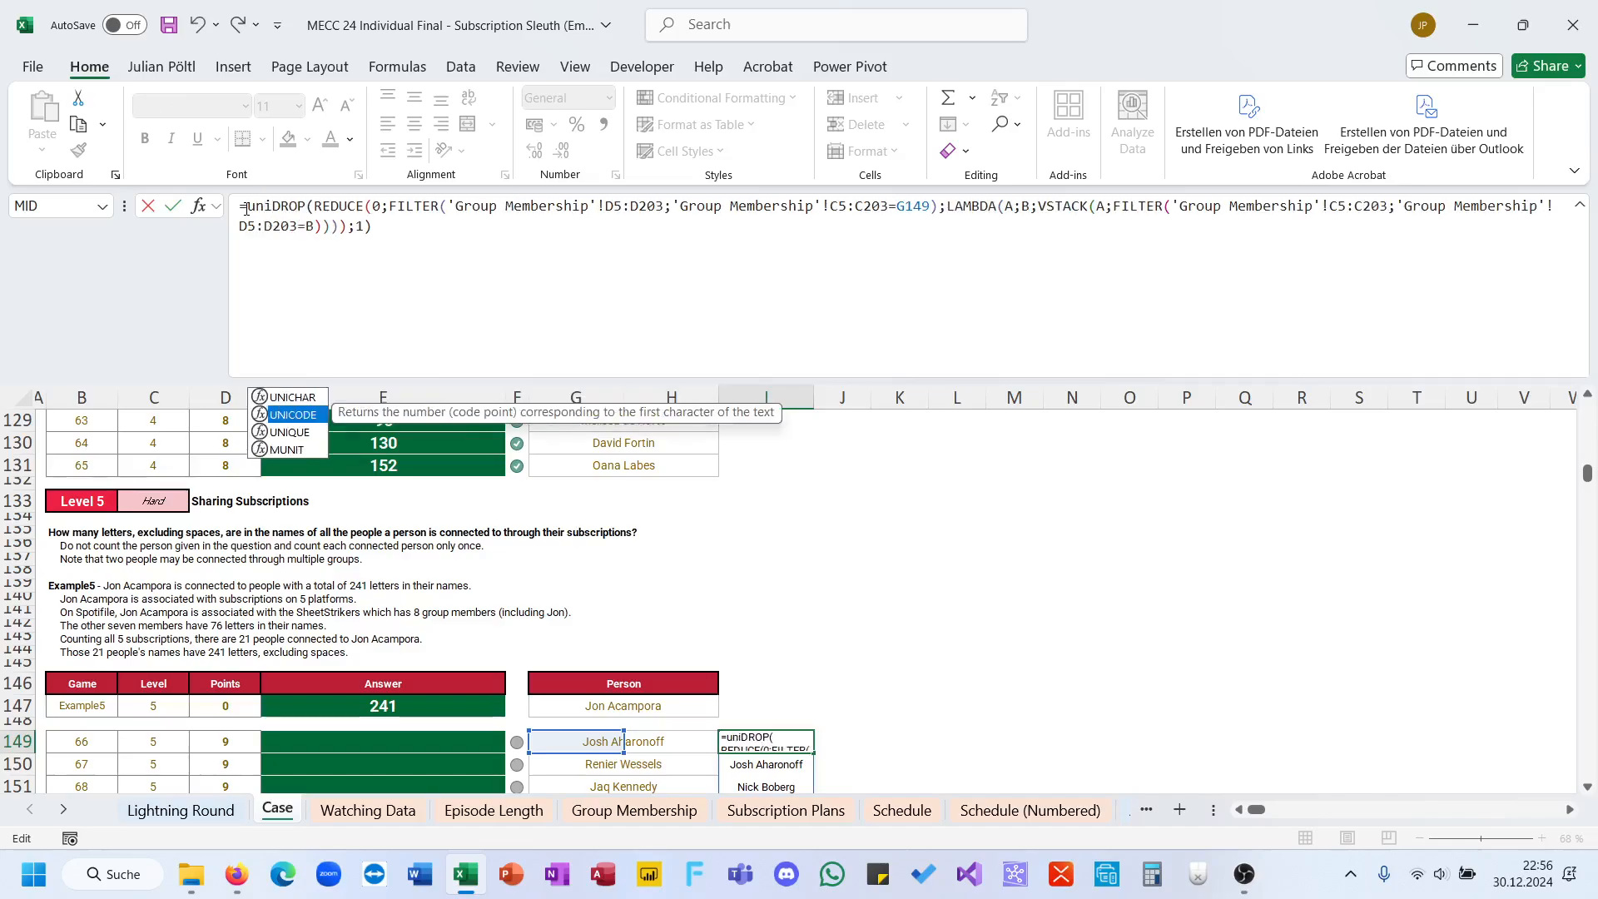
{"action": "type", "text": "q"}
{"action": "key", "text": "Tab"}
{"action": "type", "text": ")"}
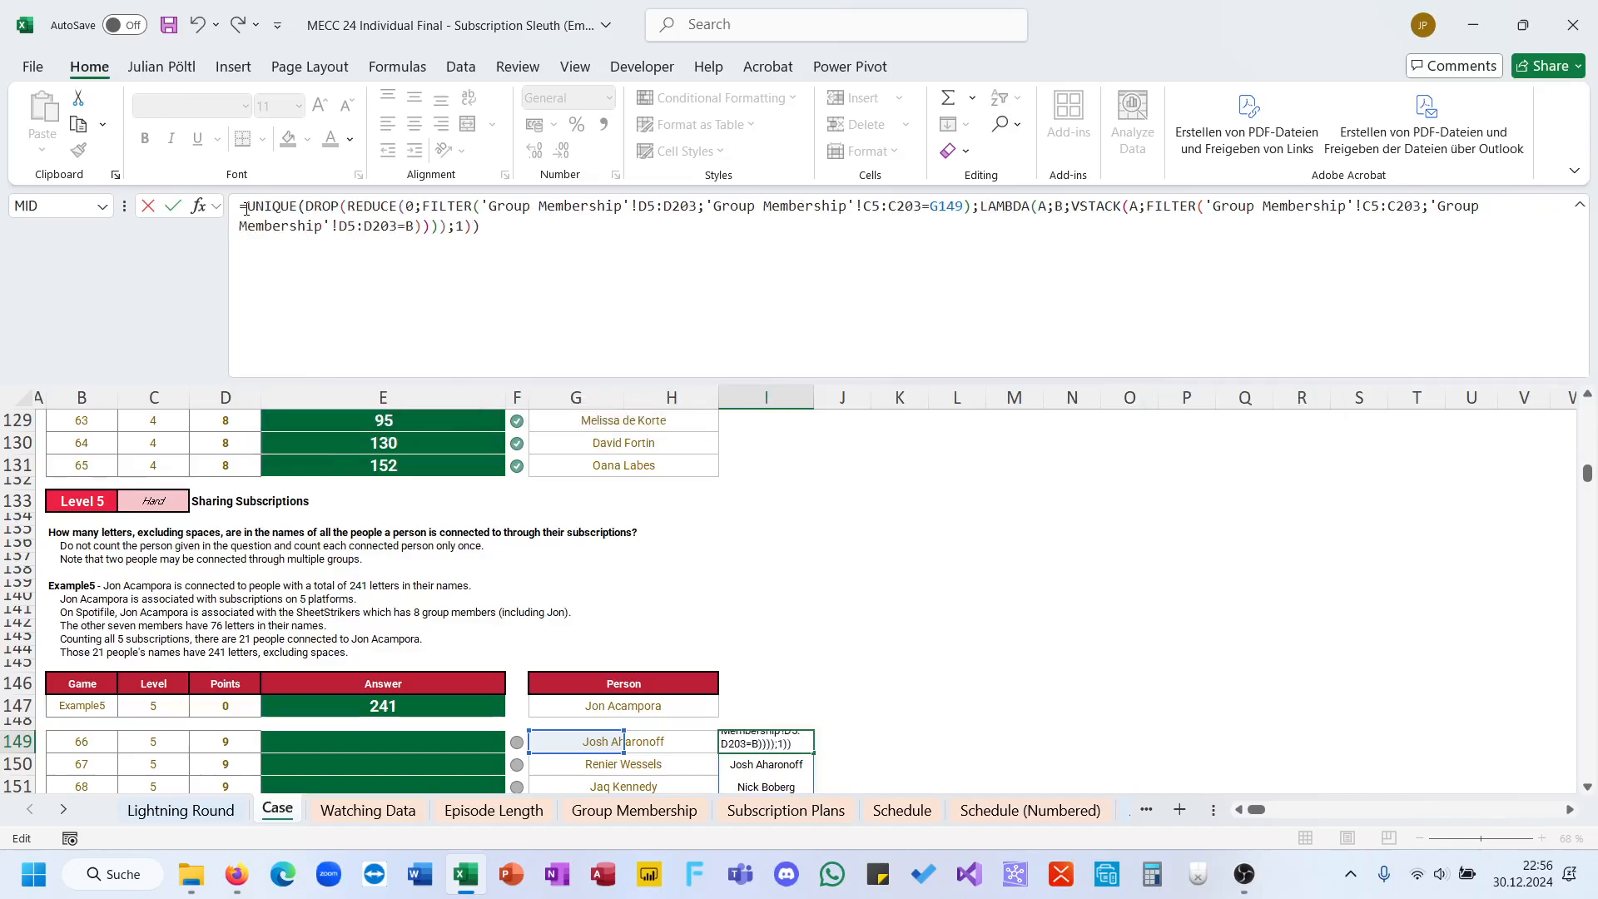
{"action": "key", "text": "Return"}
{"action": "scroll", "coordinate": [589, 441], "scroll_direction": "down", "scroll_amount": 3}
{"action": "scroll", "coordinate": [589, 448], "scroll_direction": "down", "scroll_amount": 4}
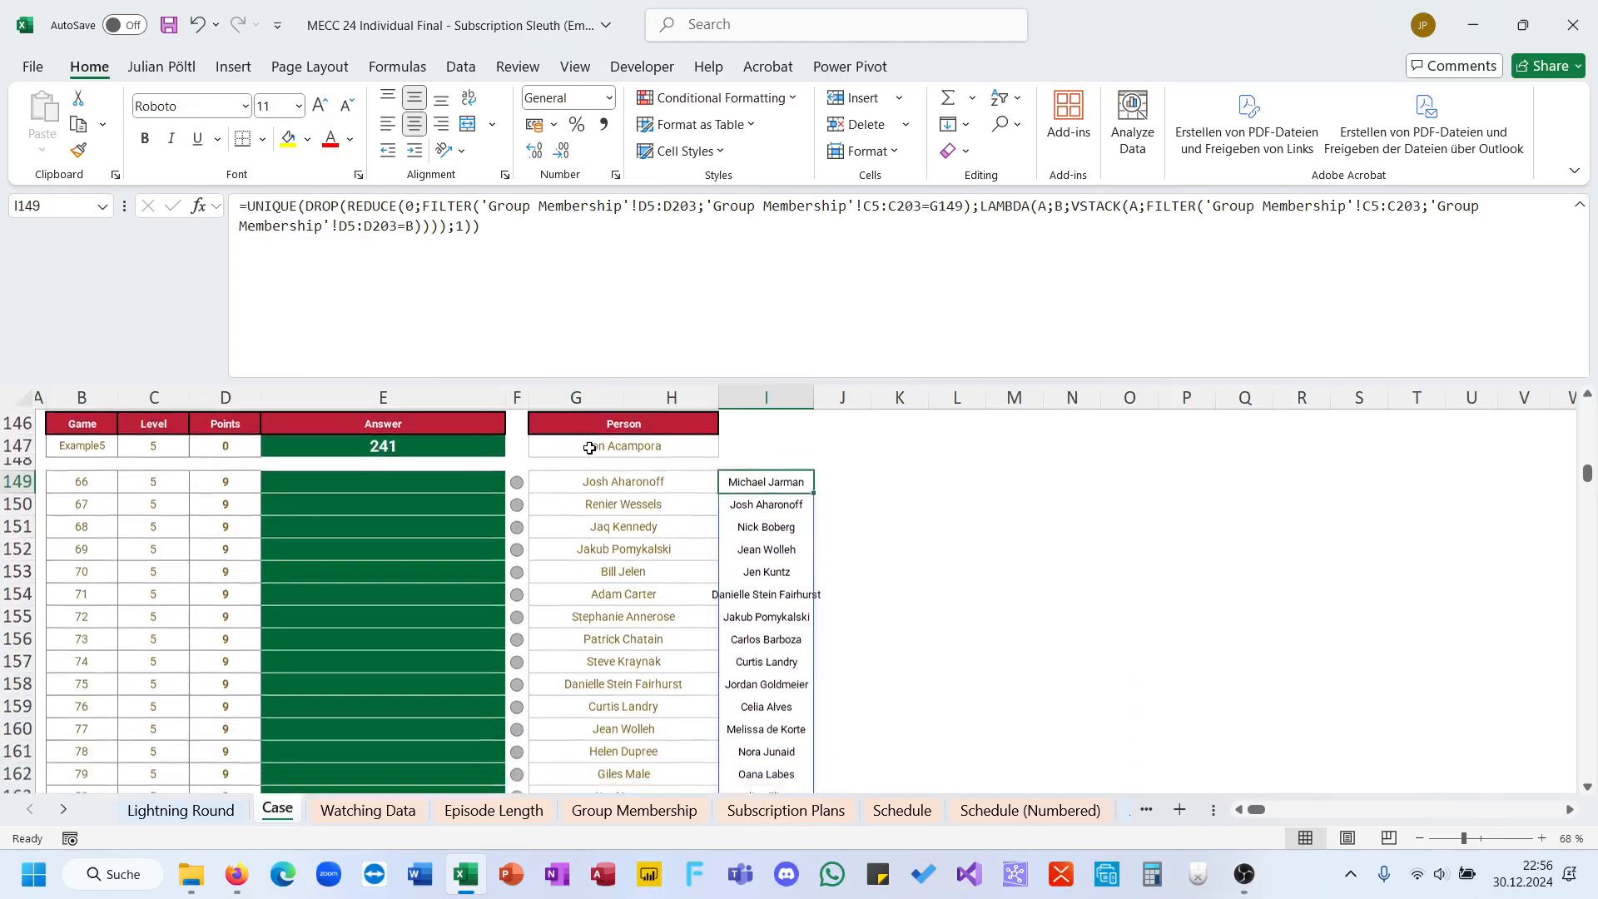
{"action": "scroll", "coordinate": [590, 448], "scroll_direction": "up", "scroll_amount": 4}
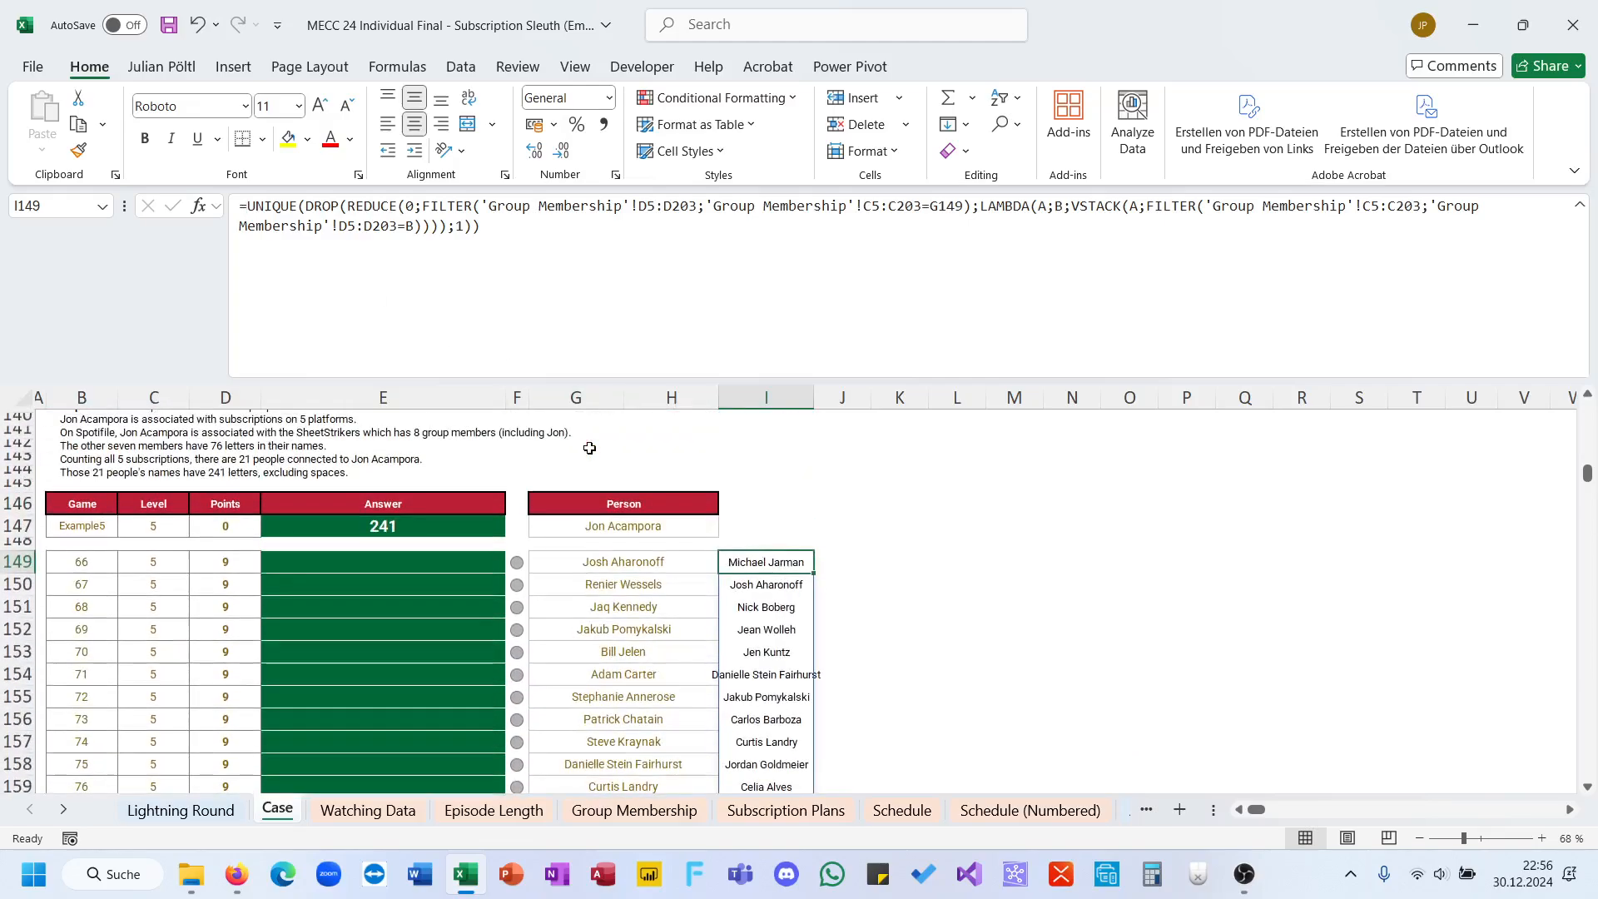
Step: Wrap the I149 formula in SUBSTITUTE to replace every space in the connected people's names with an empty string
{"action": "left_click", "coordinate": [252, 206]}
{"action": "type", "text": "SUBSTITUTE("}
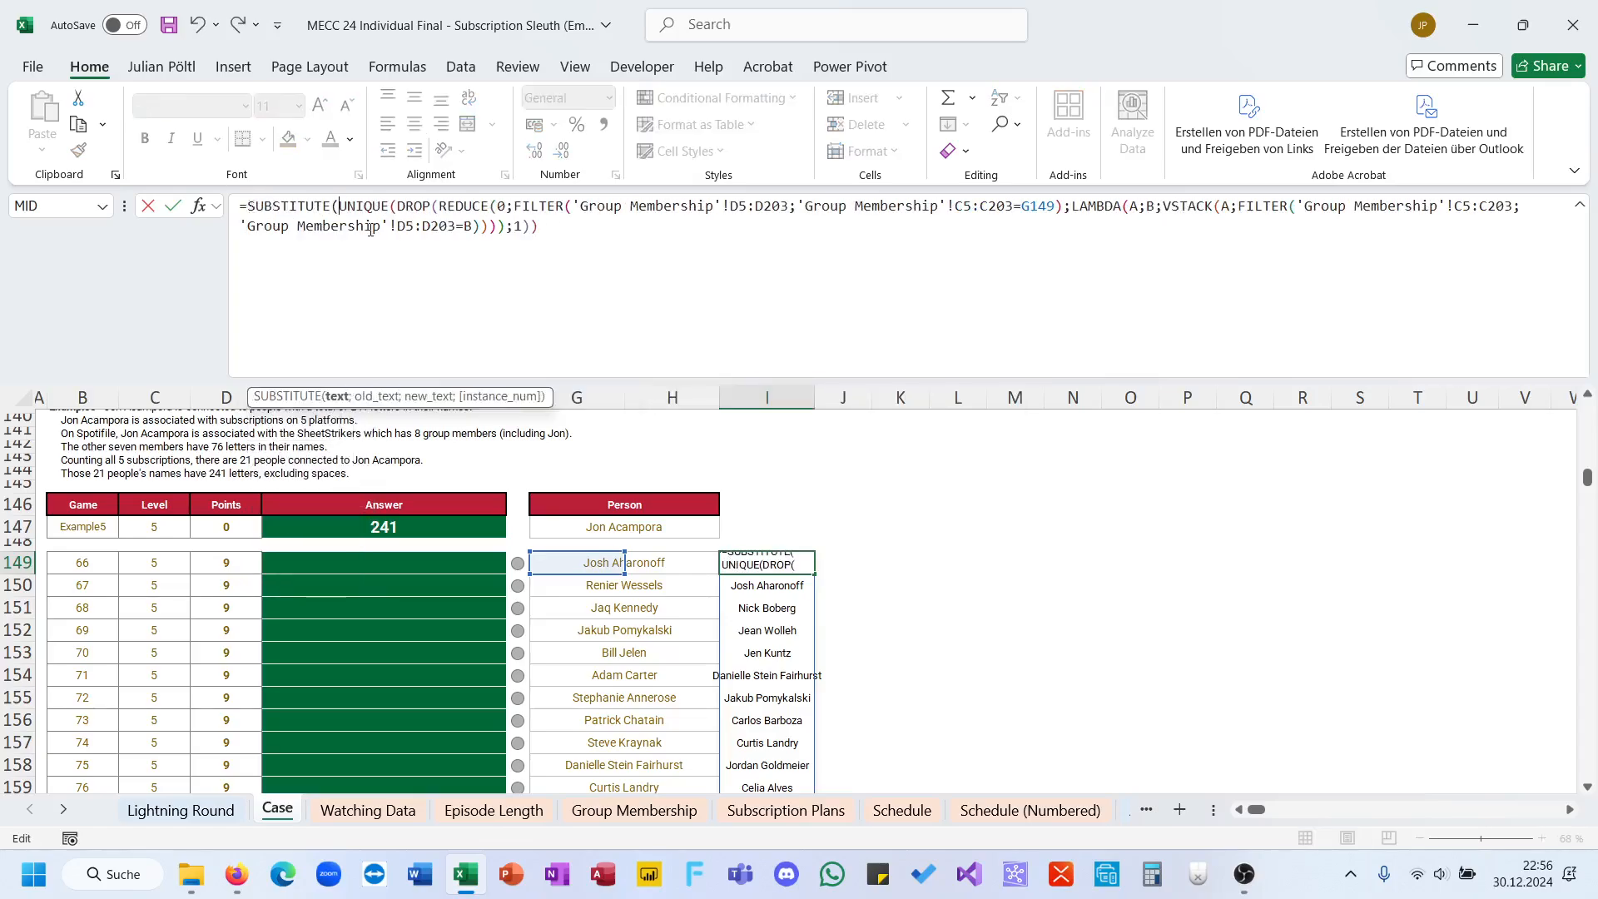
{"action": "left_click", "coordinate": [606, 228]}
{"action": "type", "text": ";\" \""}
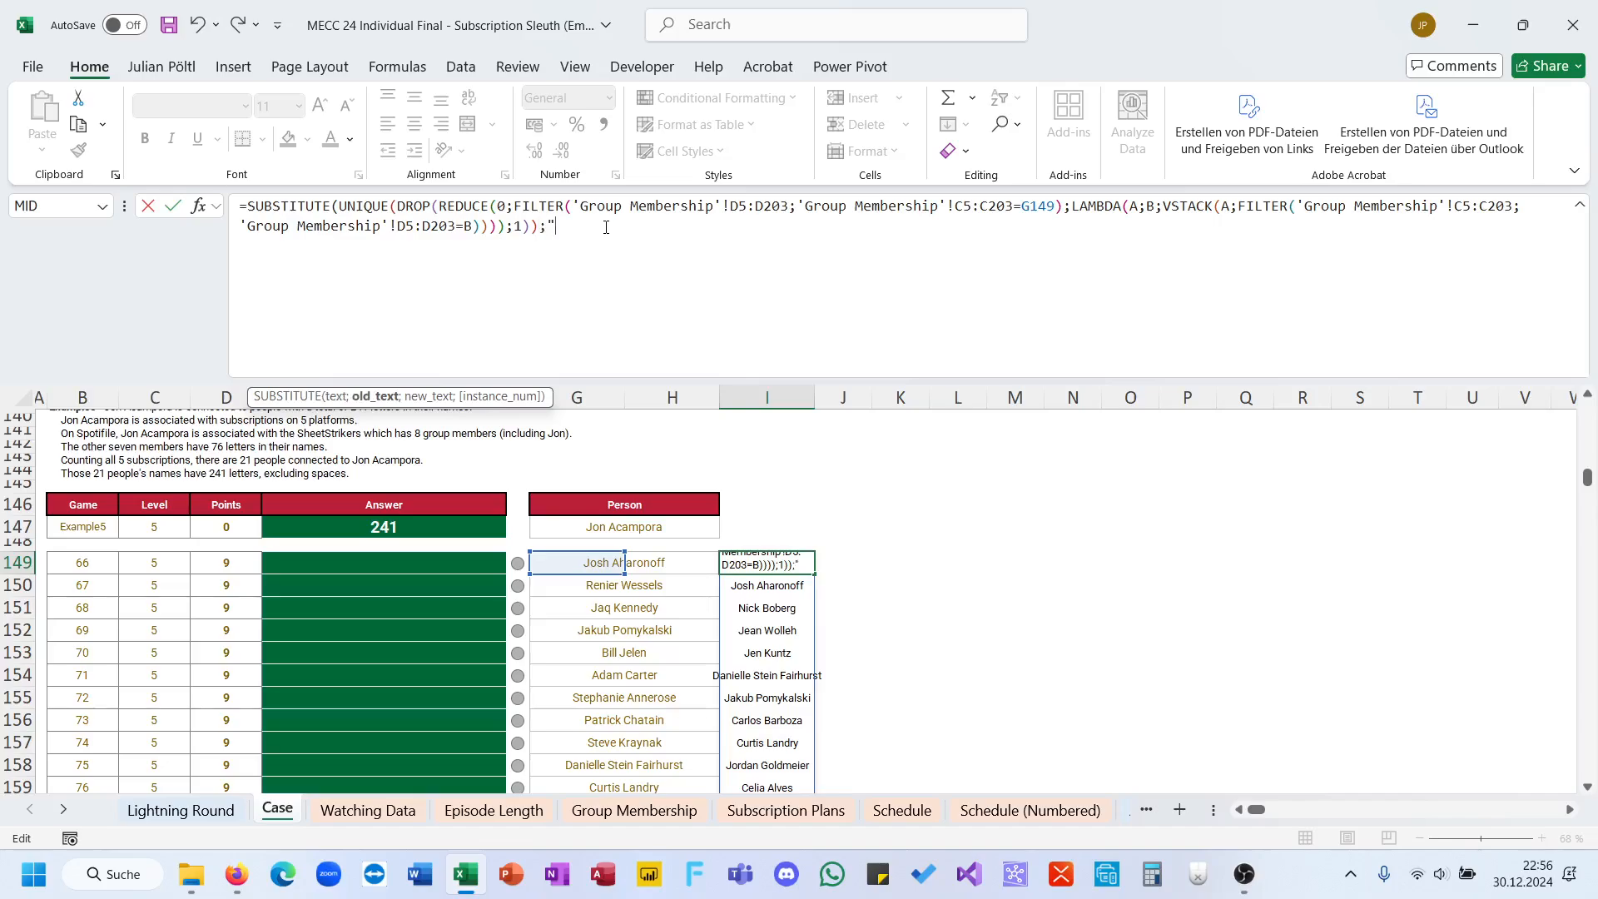
{"action": "type", "text": ";\"\")"}
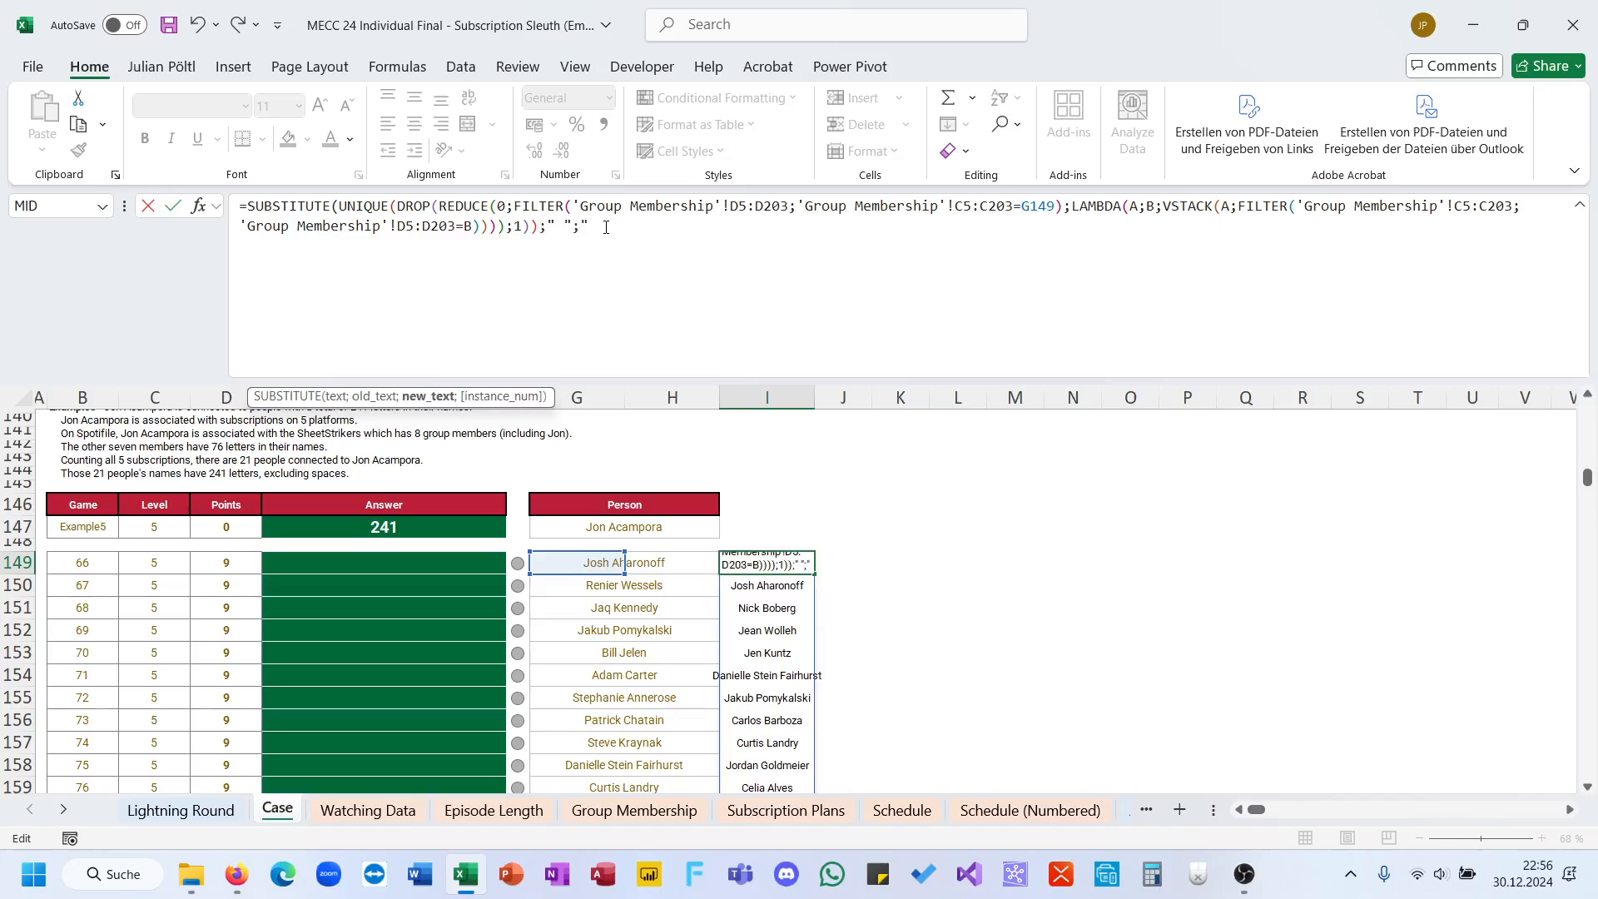
{"action": "key", "text": "ctrl+Return"}
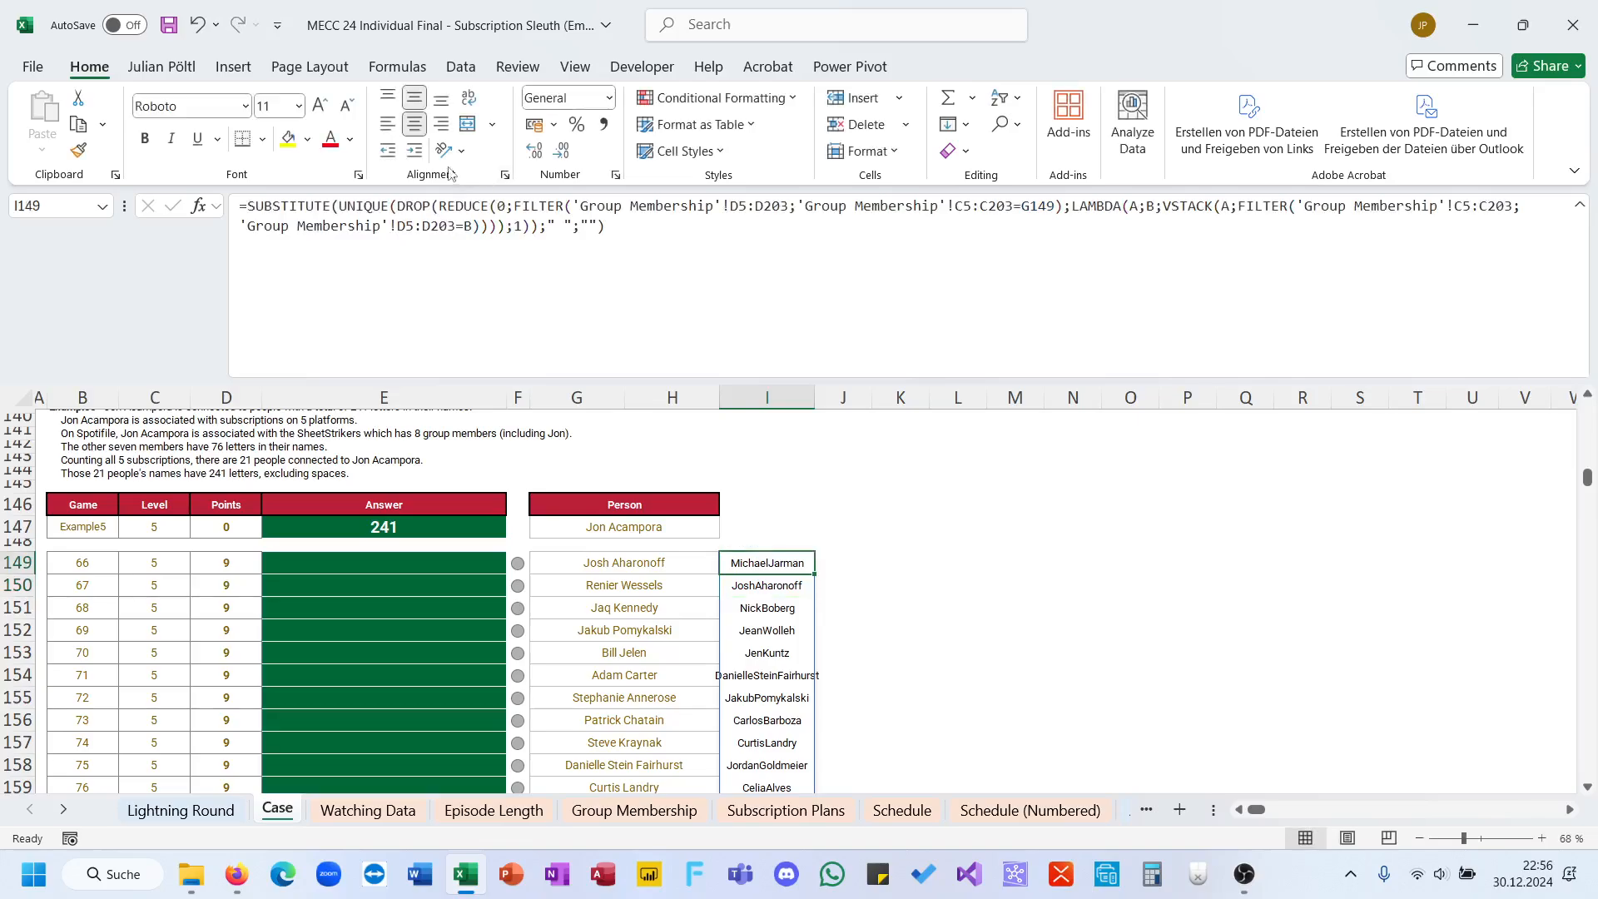
Step: Wrap the I149 formula in LEN to count the letters of each connected person's name
{"action": "left_click", "coordinate": [247, 205]}
{"action": "type", "text": "len("}
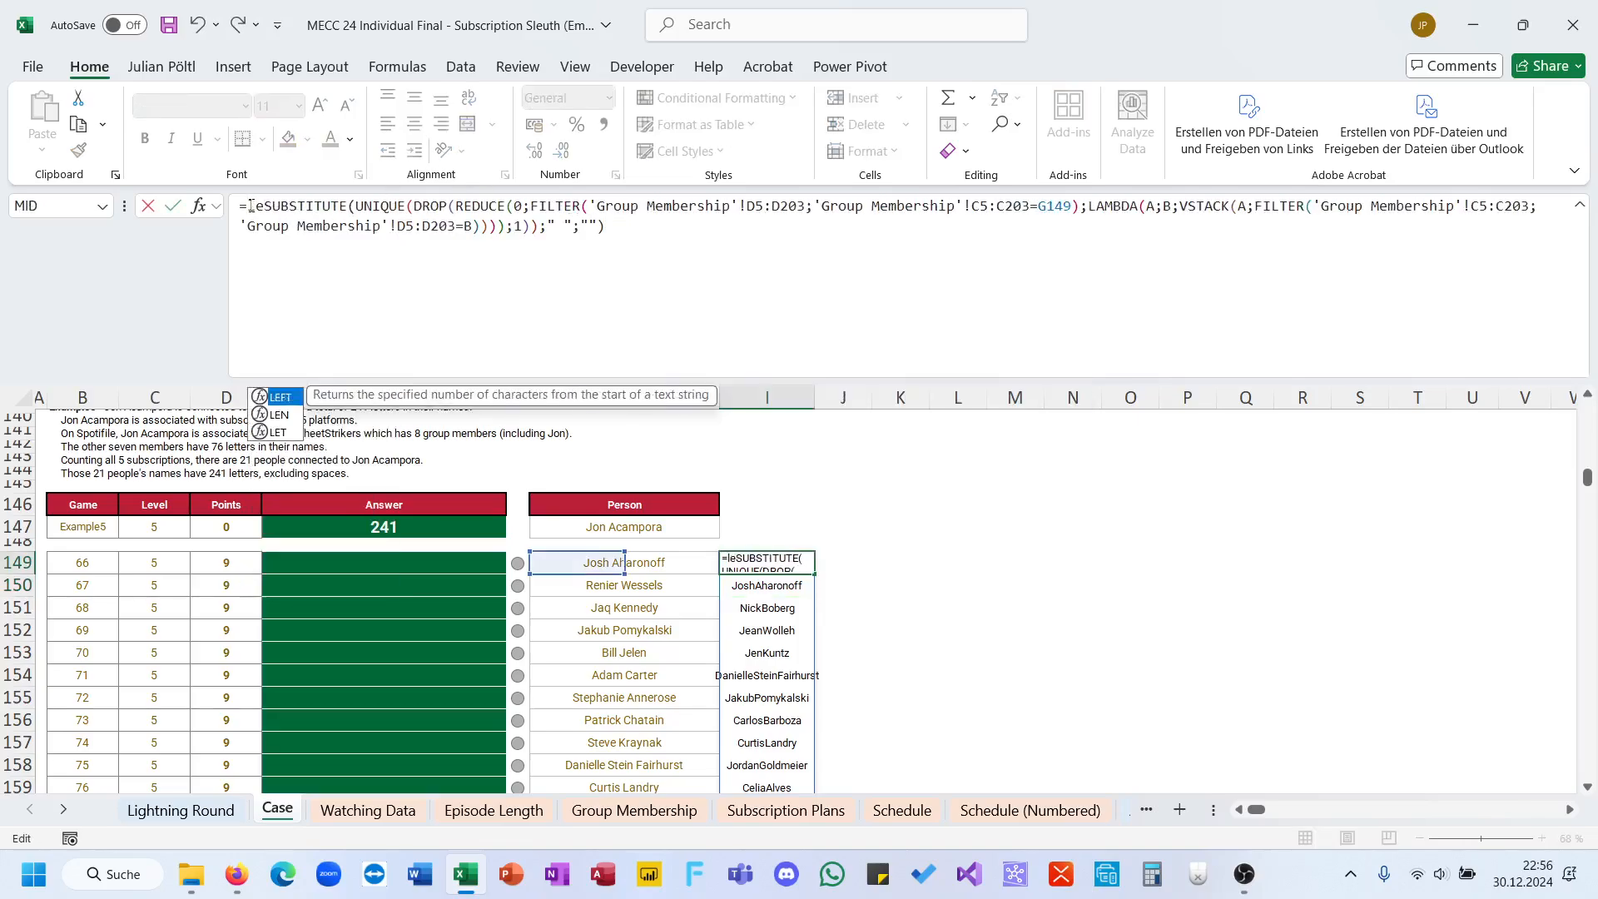
{"action": "key", "text": "Down"}
{"action": "key", "text": "End"}
{"action": "type", "text": ")"}
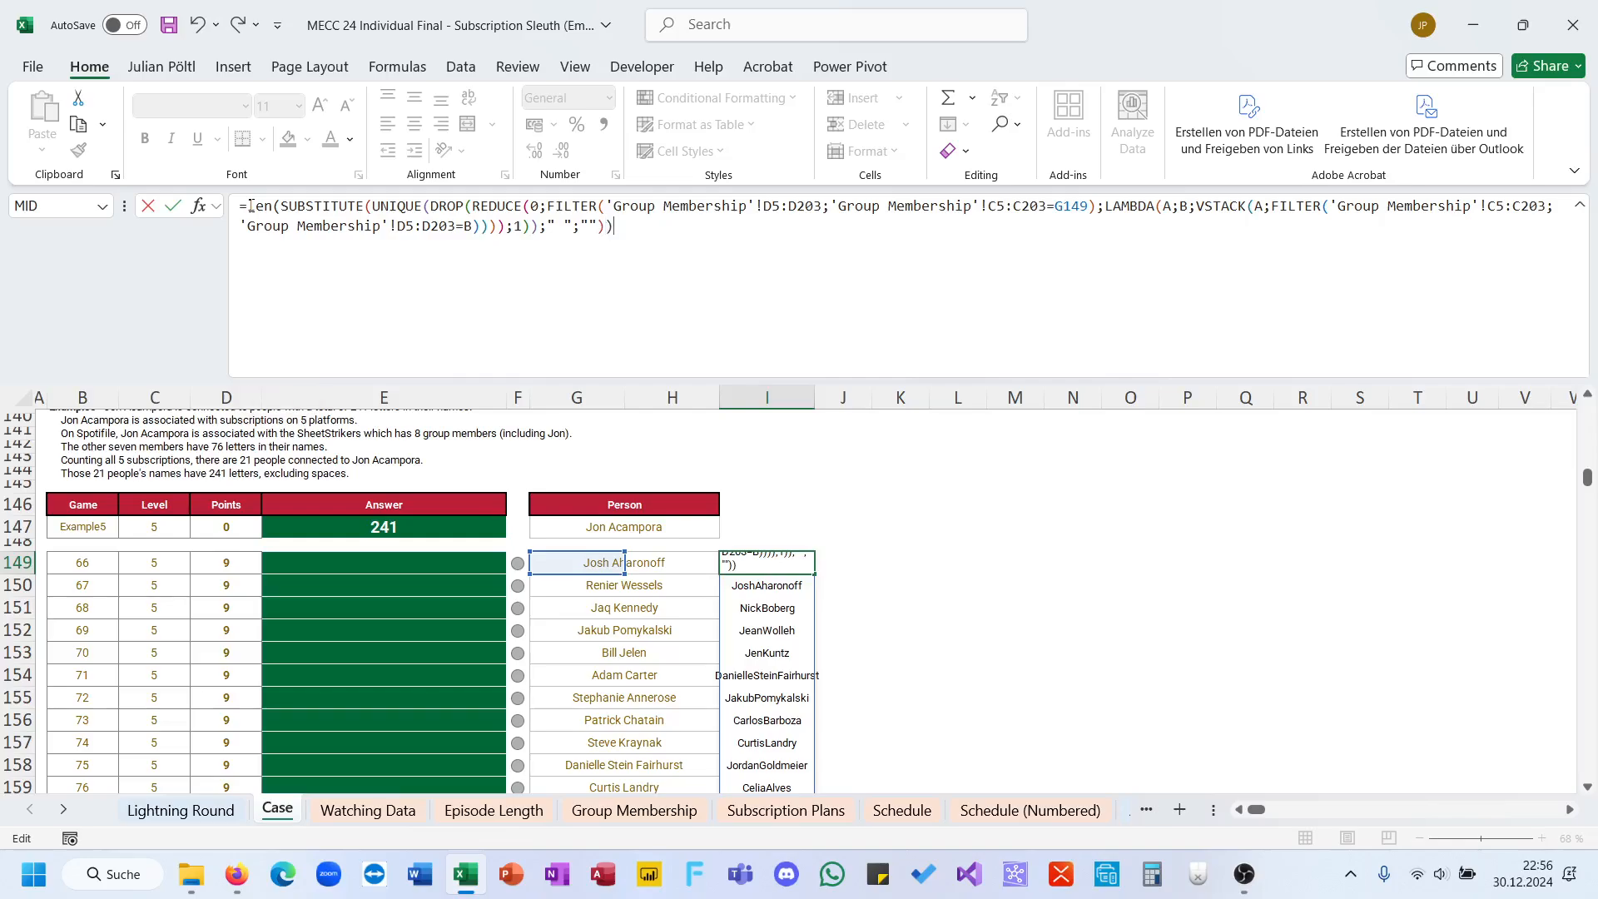
{"action": "key", "text": "ctrl+Return"}
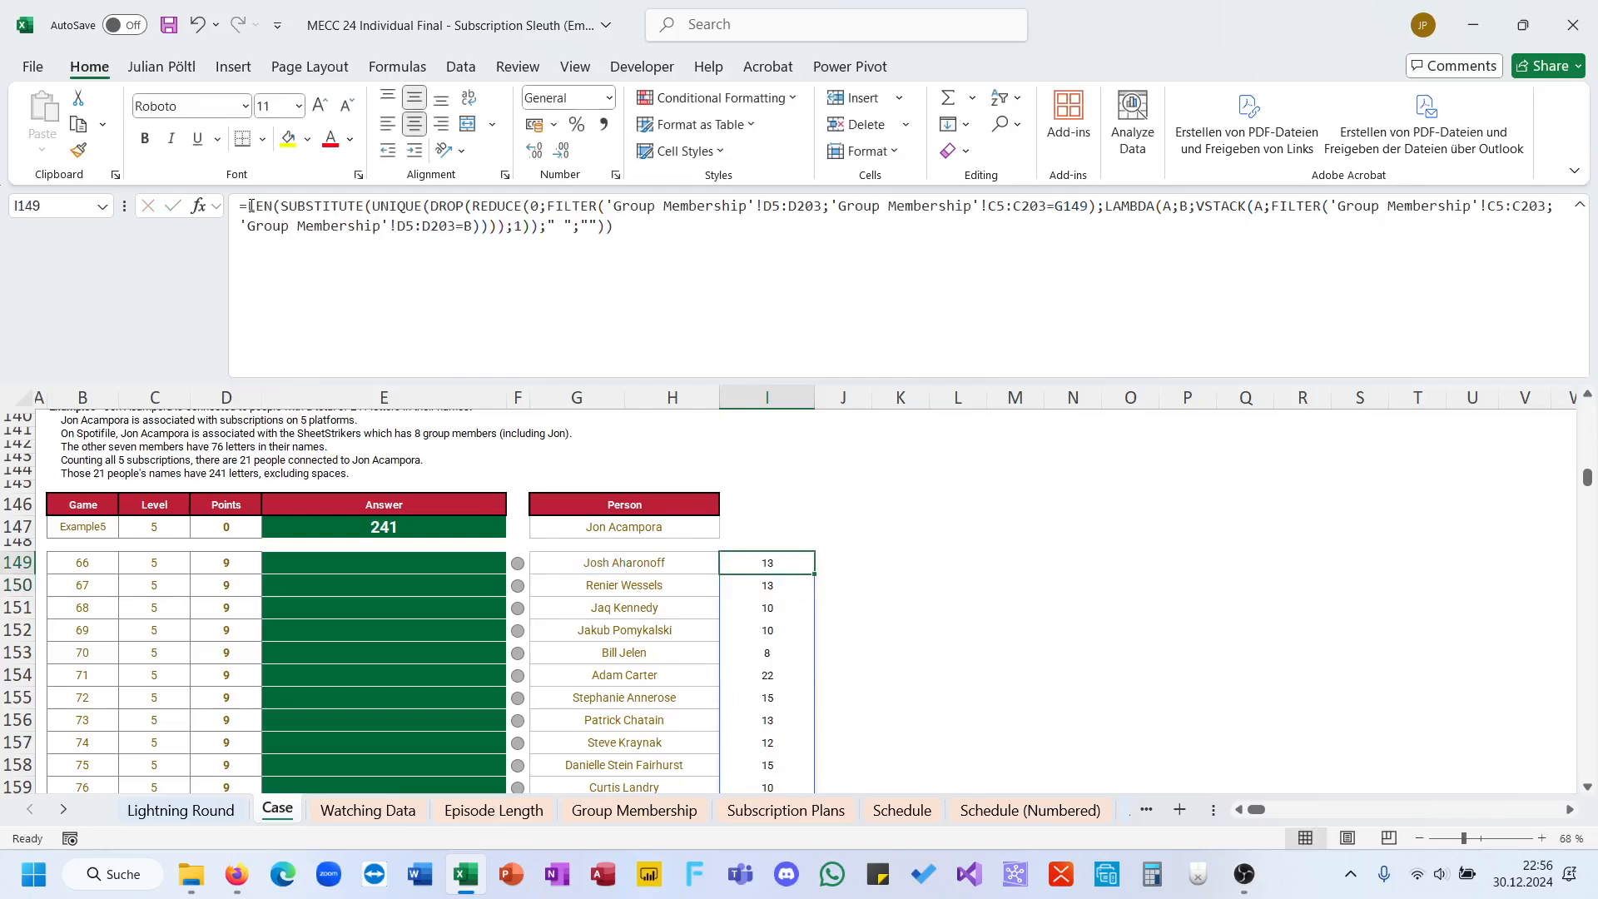
Step: Make all 'Group Membership' column C and D ranges in the I149 formula absolute, keeping G149 relative
{"action": "left_click_drag", "start_coordinate": [763, 206], "coordinate": [822, 206]}
{"action": "key", "text": "F4"}
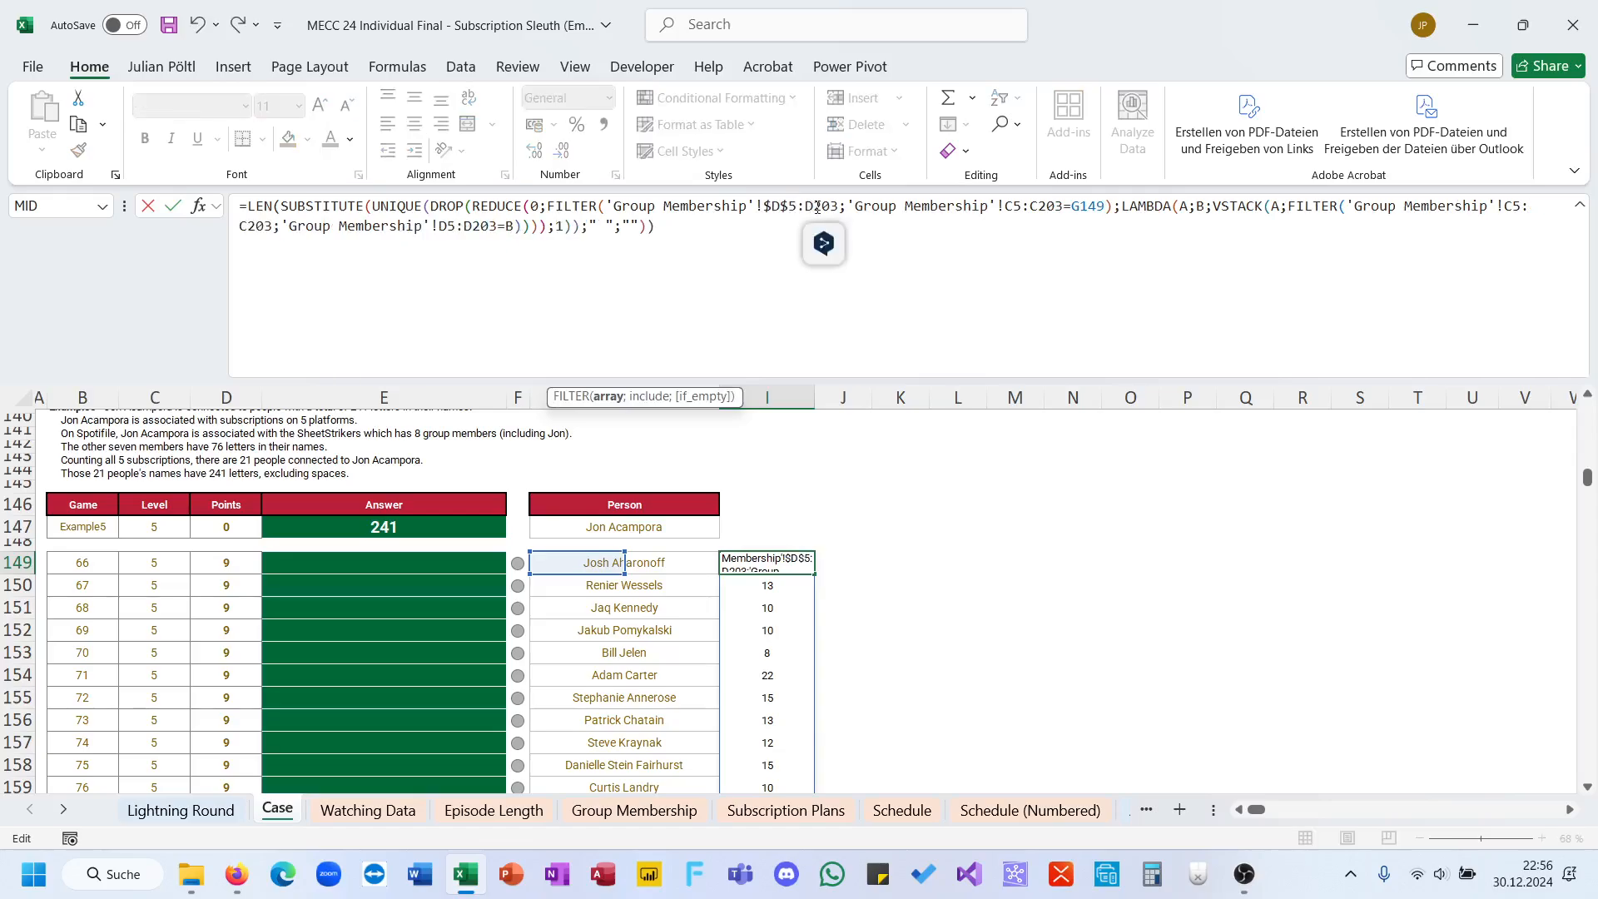
{"action": "double_click", "coordinate": [1029, 206]}
{"action": "key", "text": "F4"}
{"action": "double_click", "coordinate": [1079, 206]}
{"action": "key", "text": "F4"}
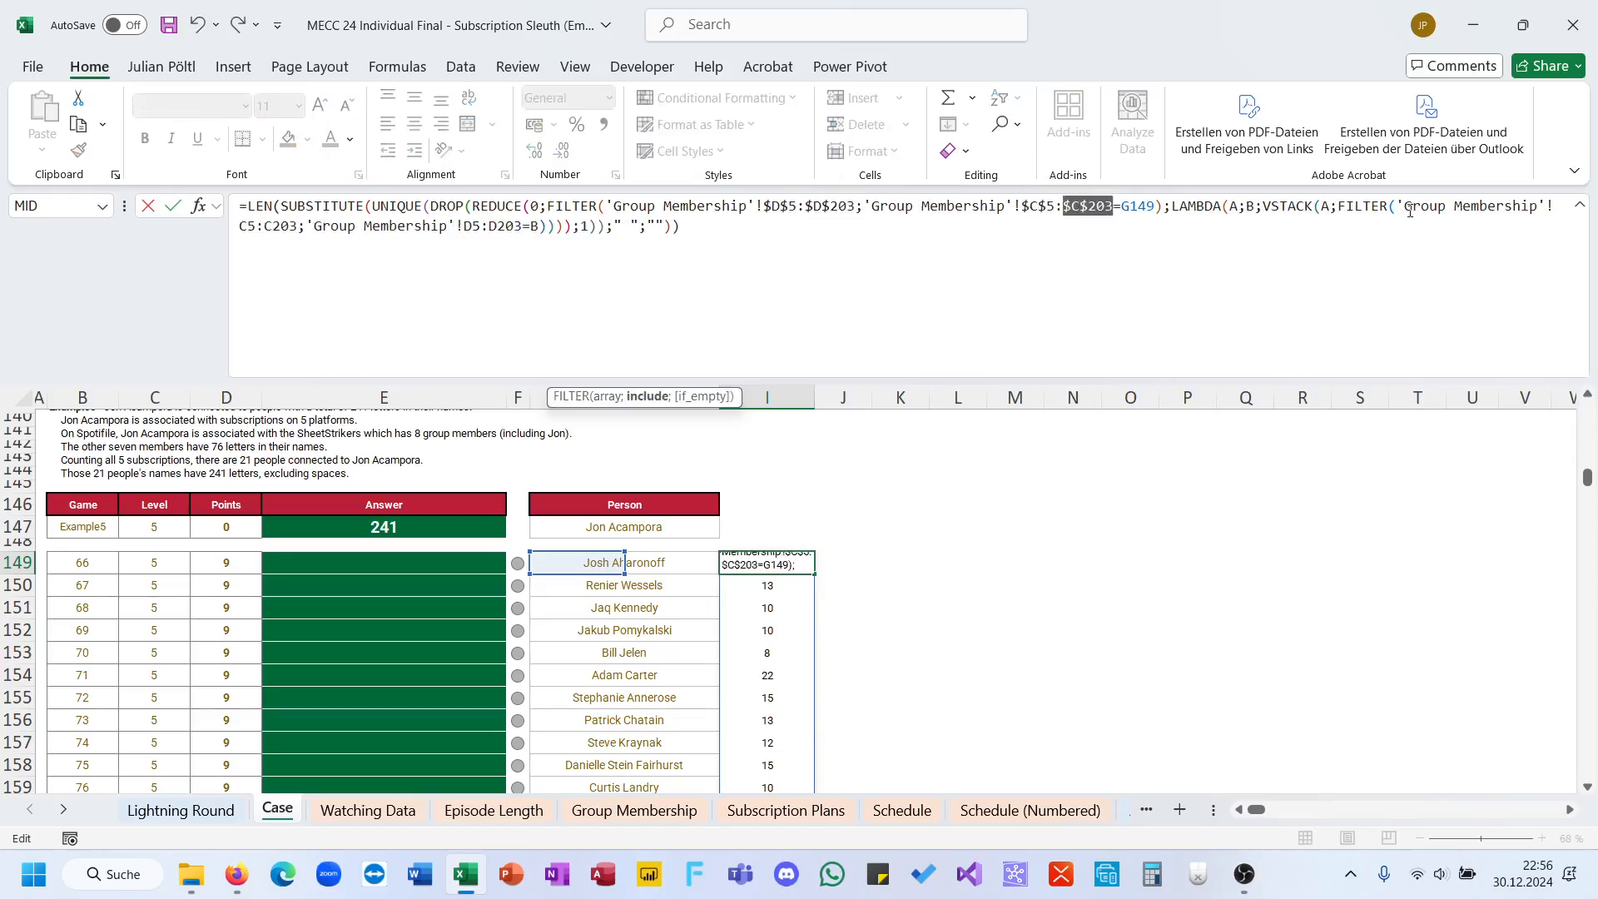
{"action": "double_click", "coordinate": [274, 225]}
{"action": "key", "text": "F4"}
{"action": "double_click", "coordinate": [249, 225]}
{"action": "key", "text": "F4"}
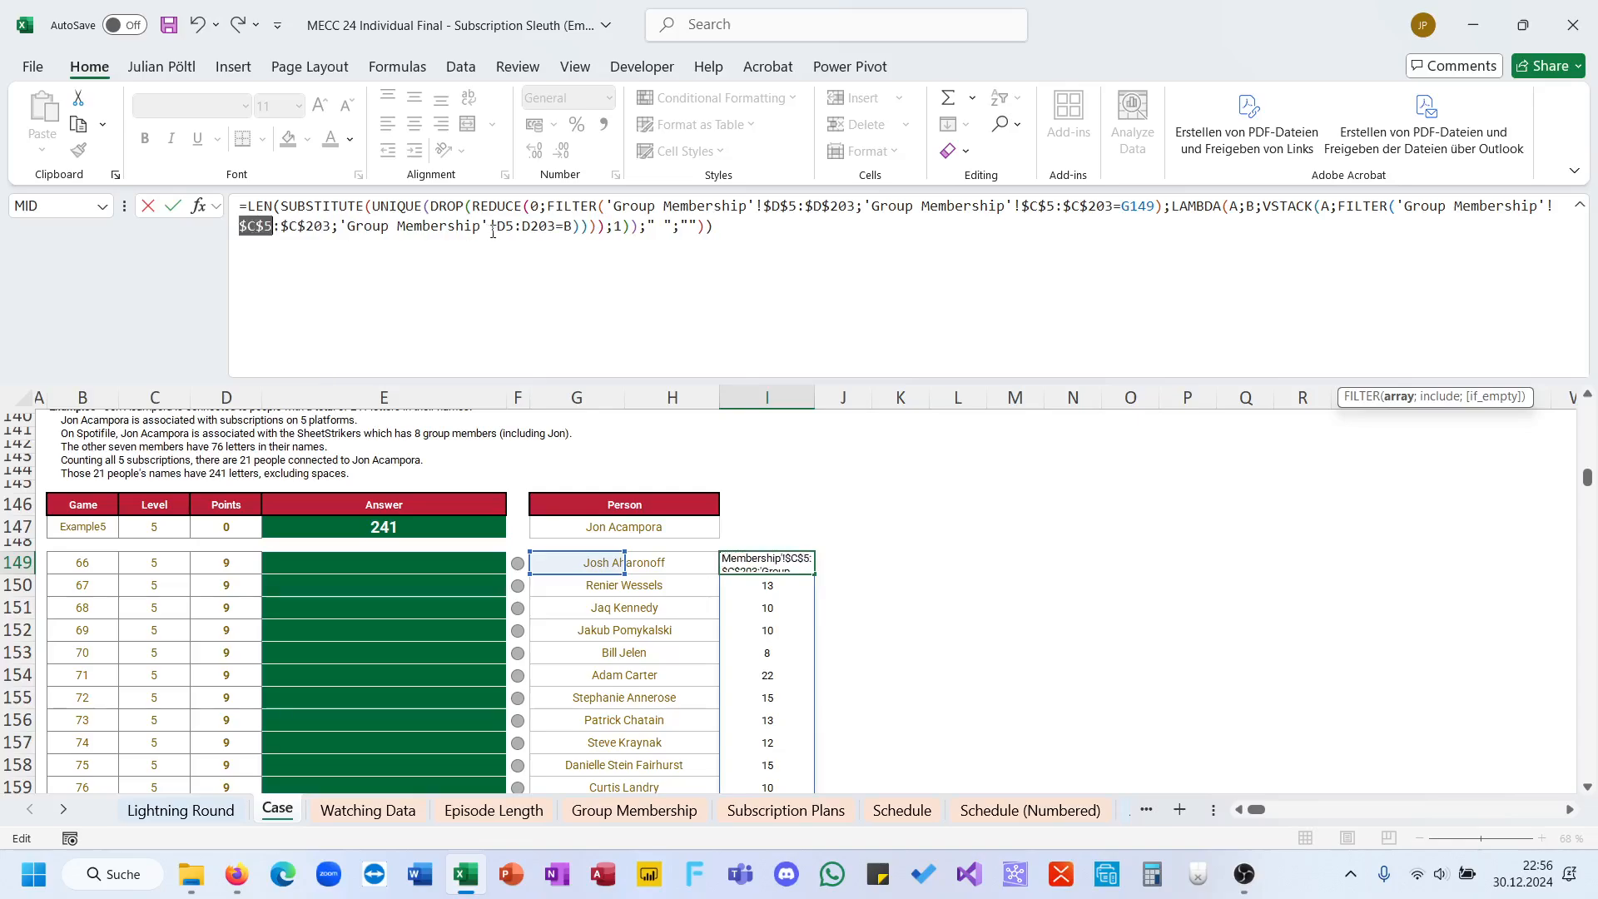
{"action": "double_click", "coordinate": [501, 226]}
{"action": "key", "text": "F4"}
{"action": "double_click", "coordinate": [560, 226]}
{"action": "key", "text": "F4"}
{"action": "key", "text": "ctrl+Return"}
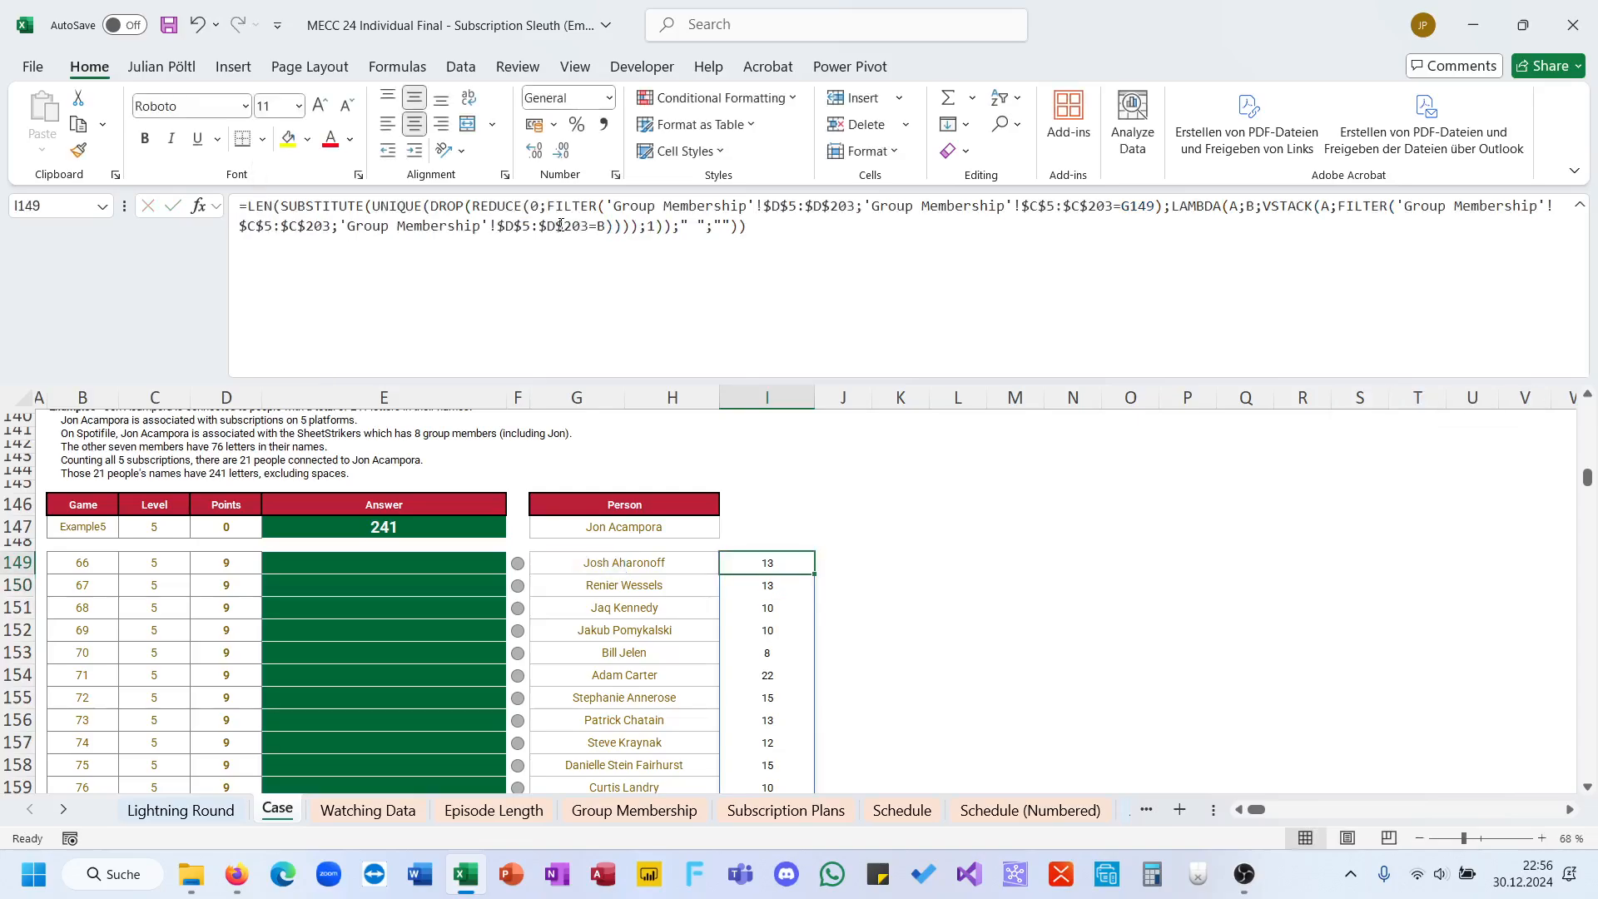
Step: Wrap the I149 formula in SUM to total the name lengths
{"action": "left_click", "coordinate": [251, 210]}
{"action": "type", "text": "sum("}
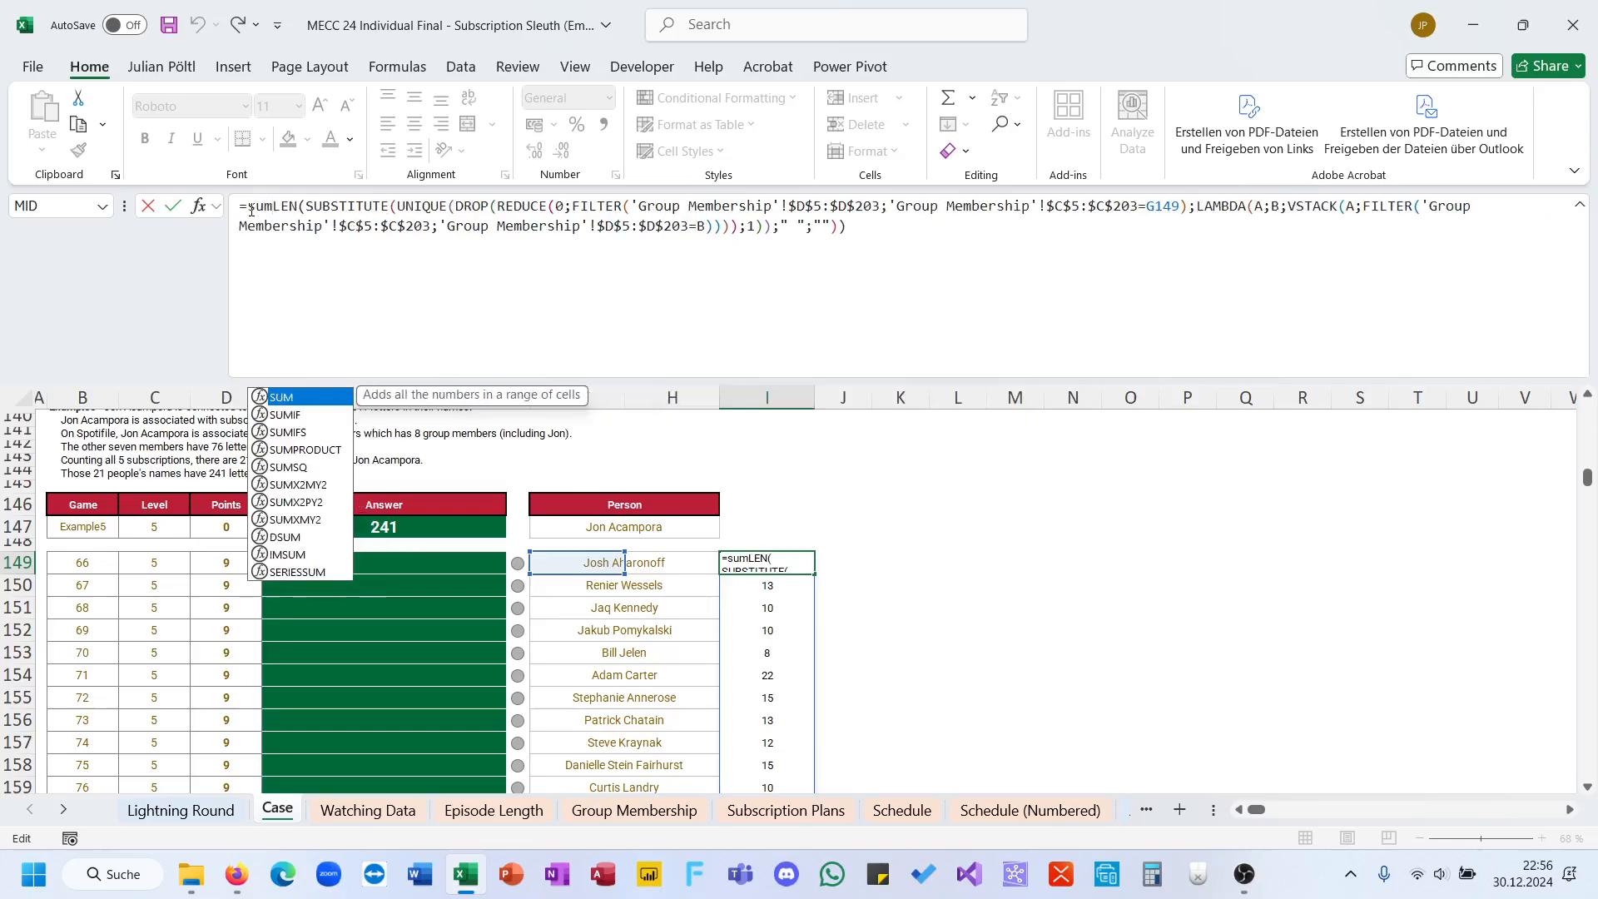
{"action": "key", "text": "End"}
{"action": "type", "text": ")"}
{"action": "key", "text": "ctrl+Return"}
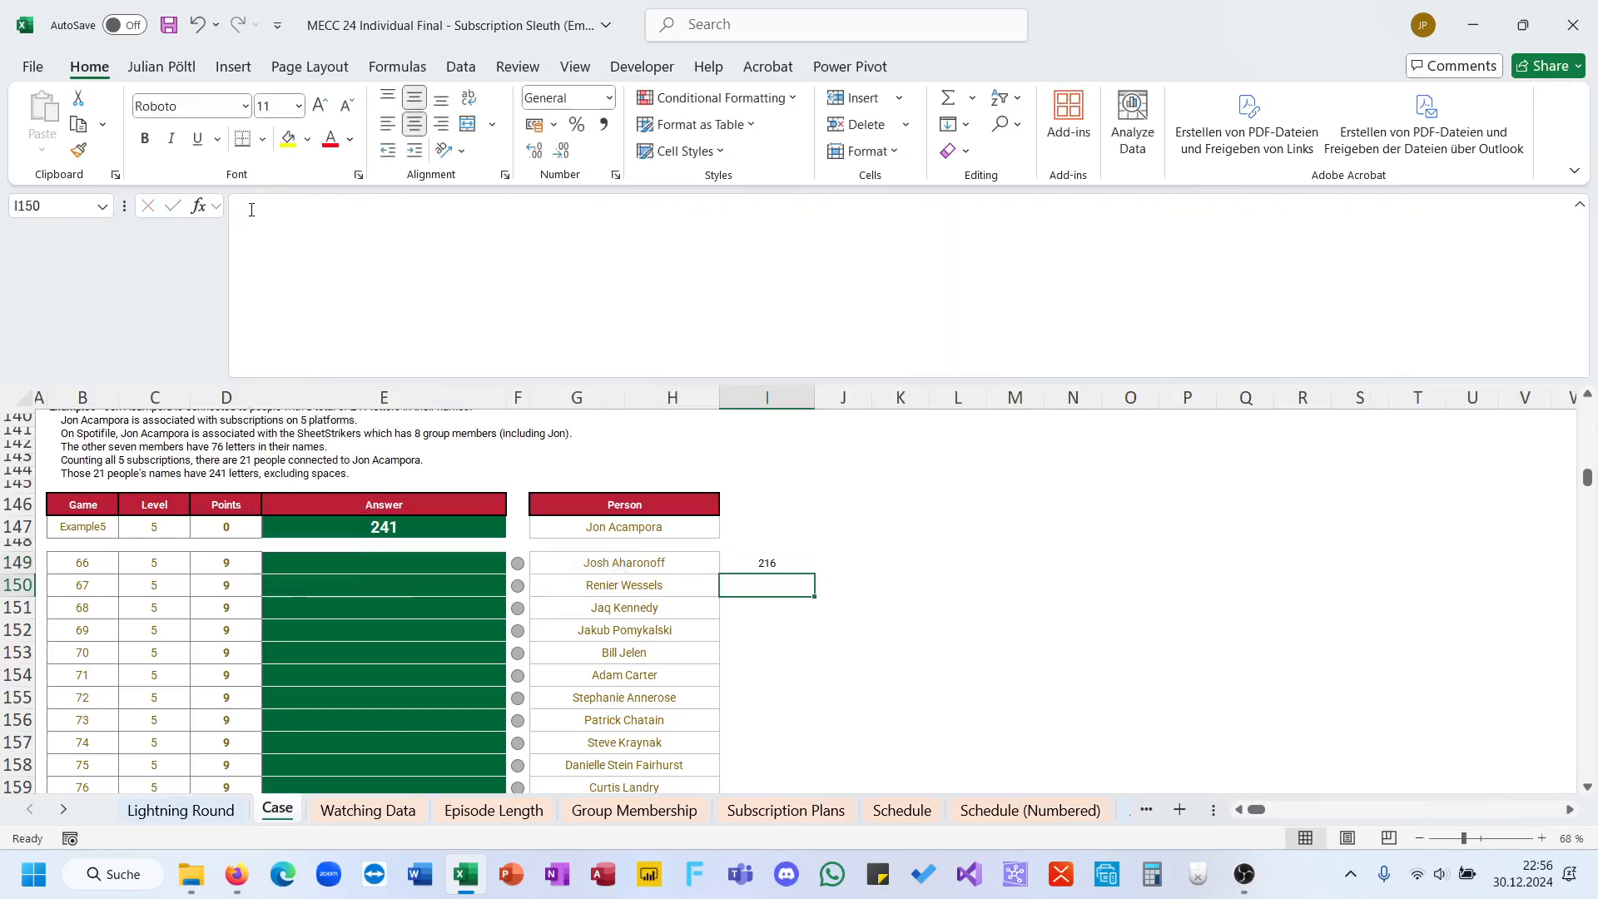
Step: Subtract the person's own letters from the I149 total by appending -LEN(SUBSTITUTE(G149;" ";""))
{"action": "left_click", "coordinate": [337, 229]}
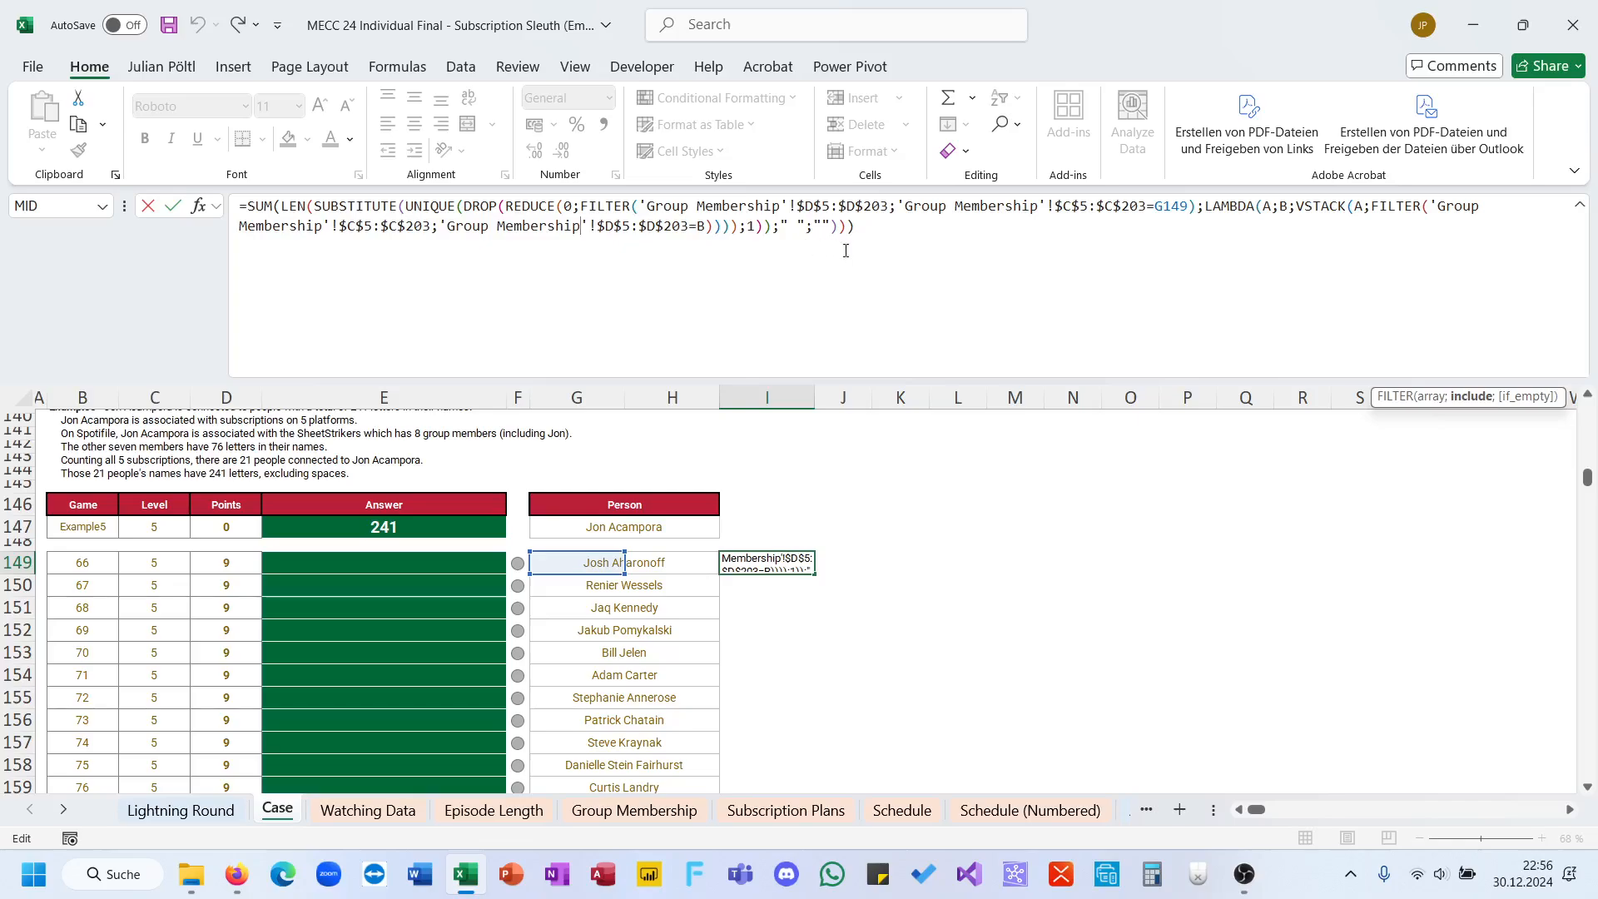
{"action": "left_click", "coordinate": [875, 249]}
{"action": "type", "text": "-"}
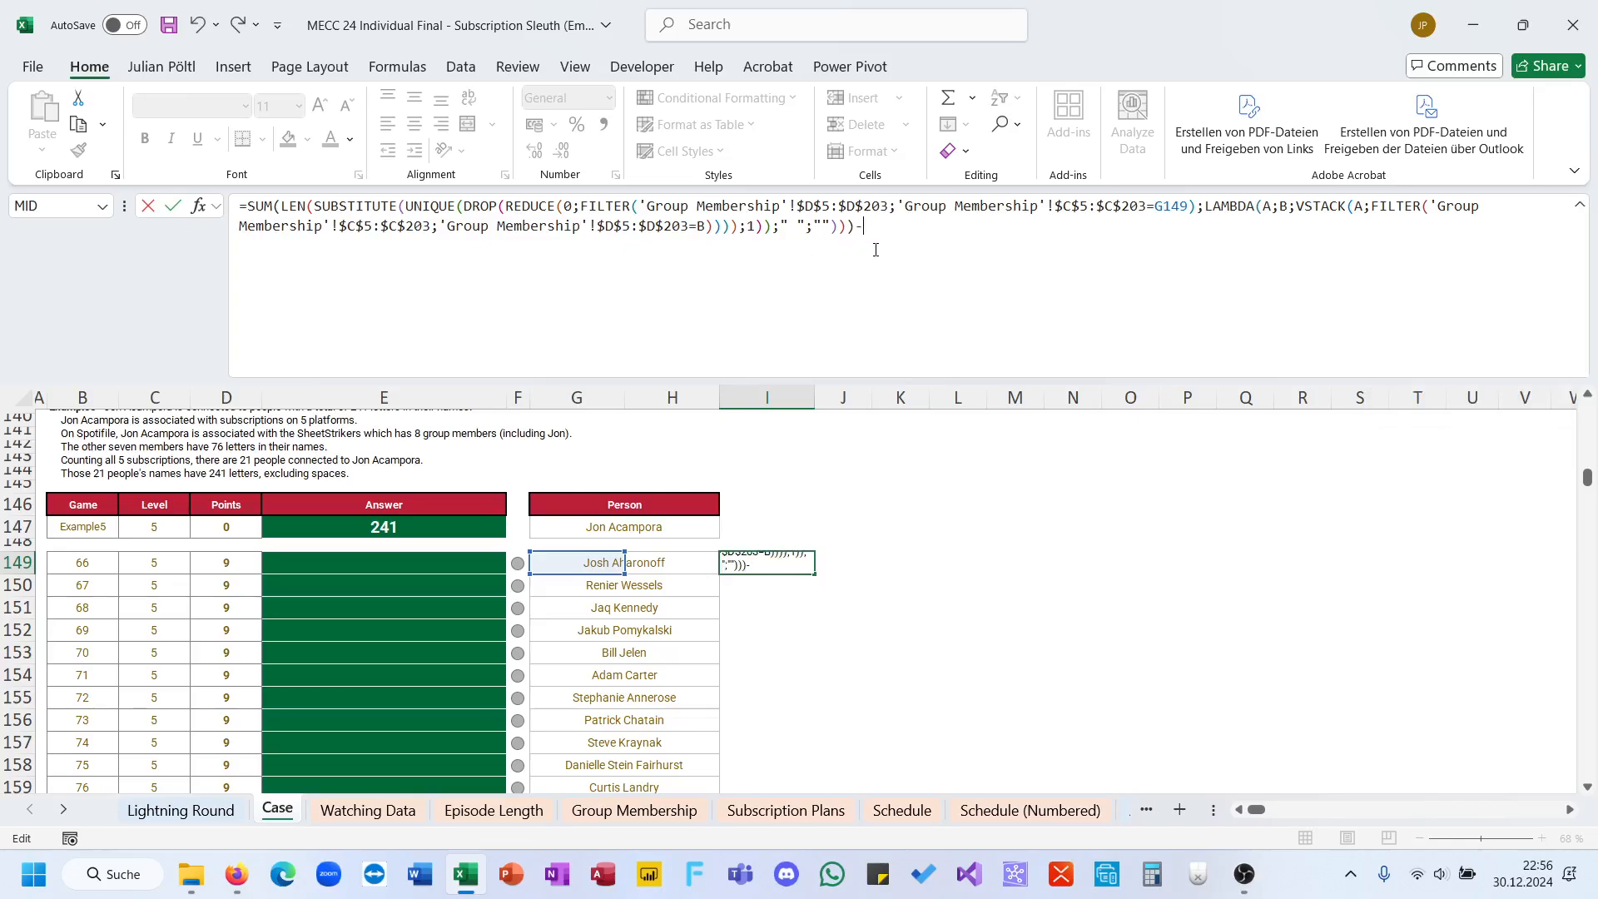
{"action": "type", "text": "len(SUBSTITUTE("}
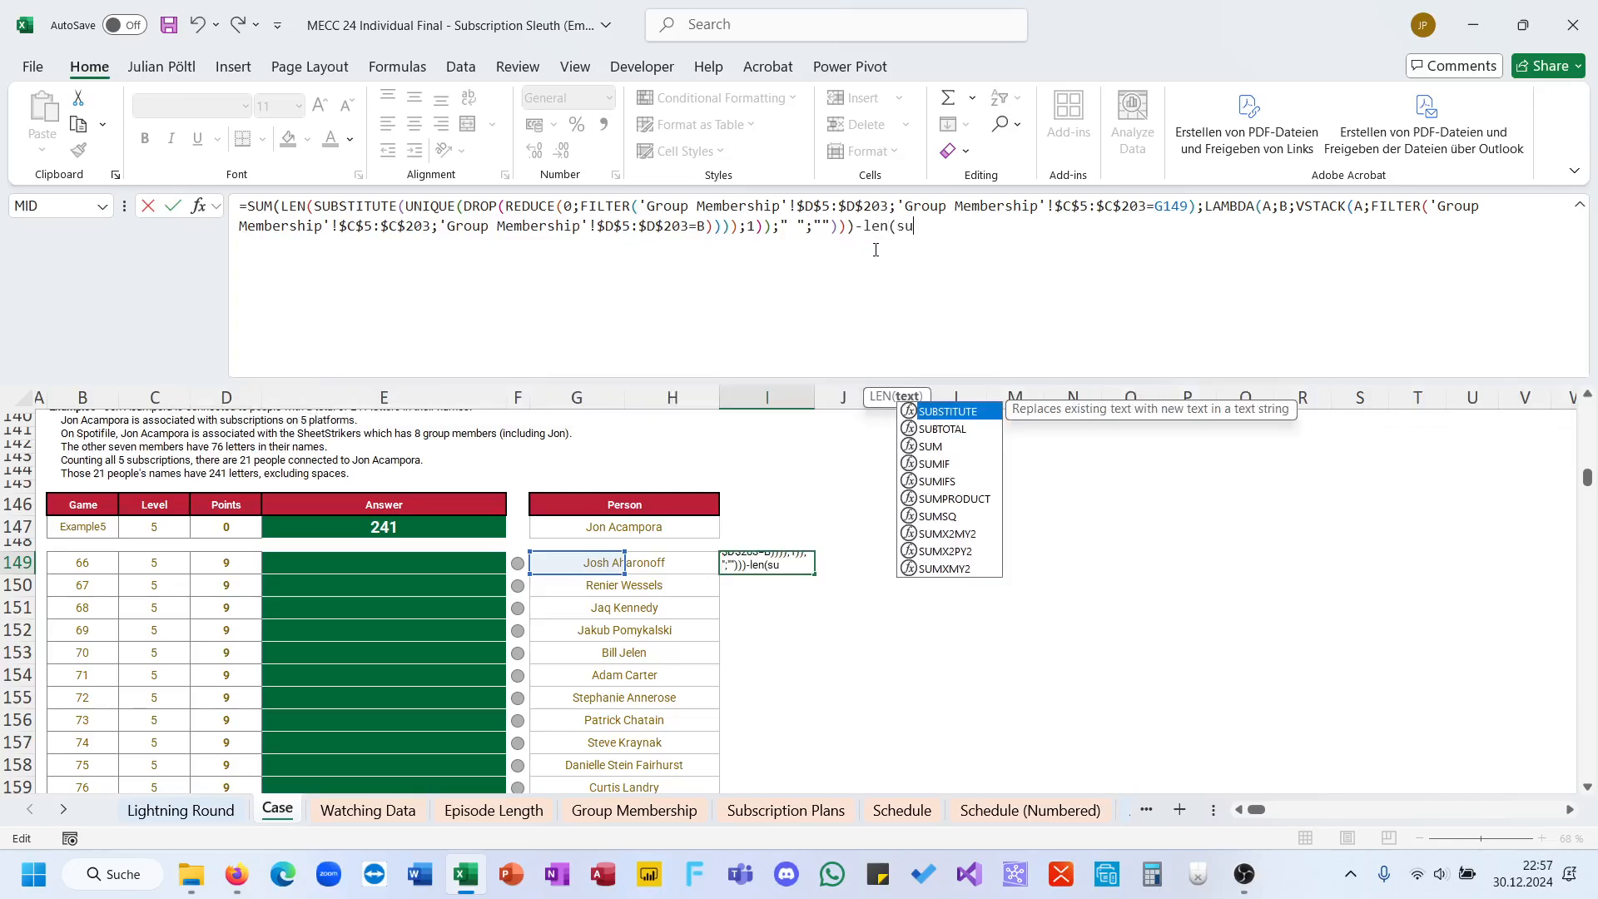
{"action": "left_click", "coordinate": [566, 564]}
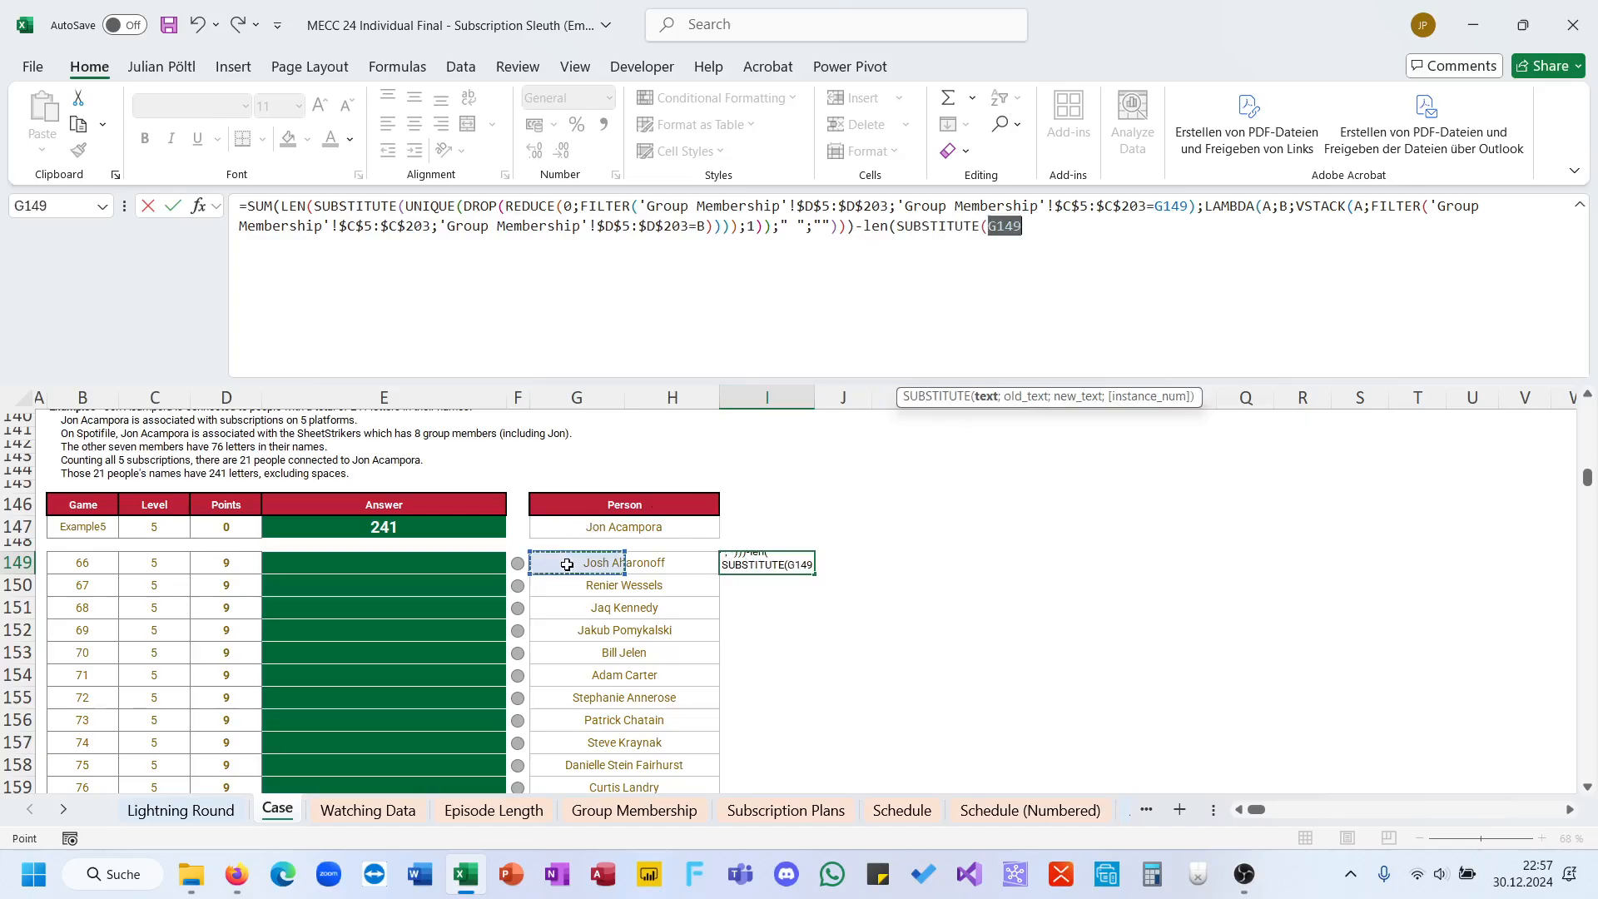
{"action": "type", "text": ";\" "}
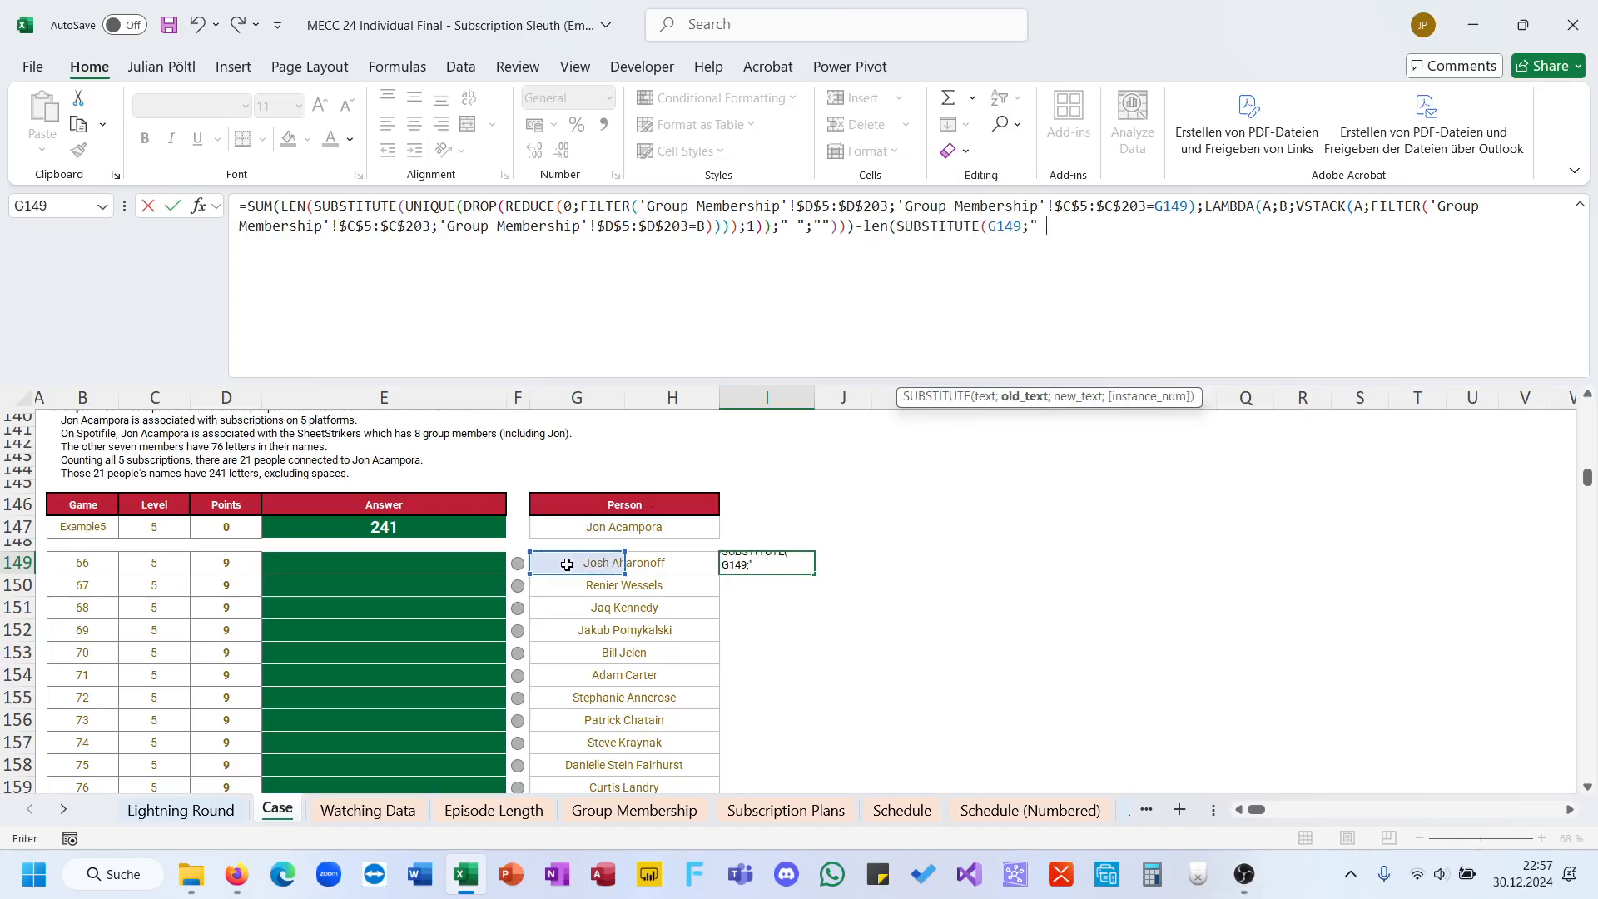
{"action": "type", "text": "\";\"\"))"}
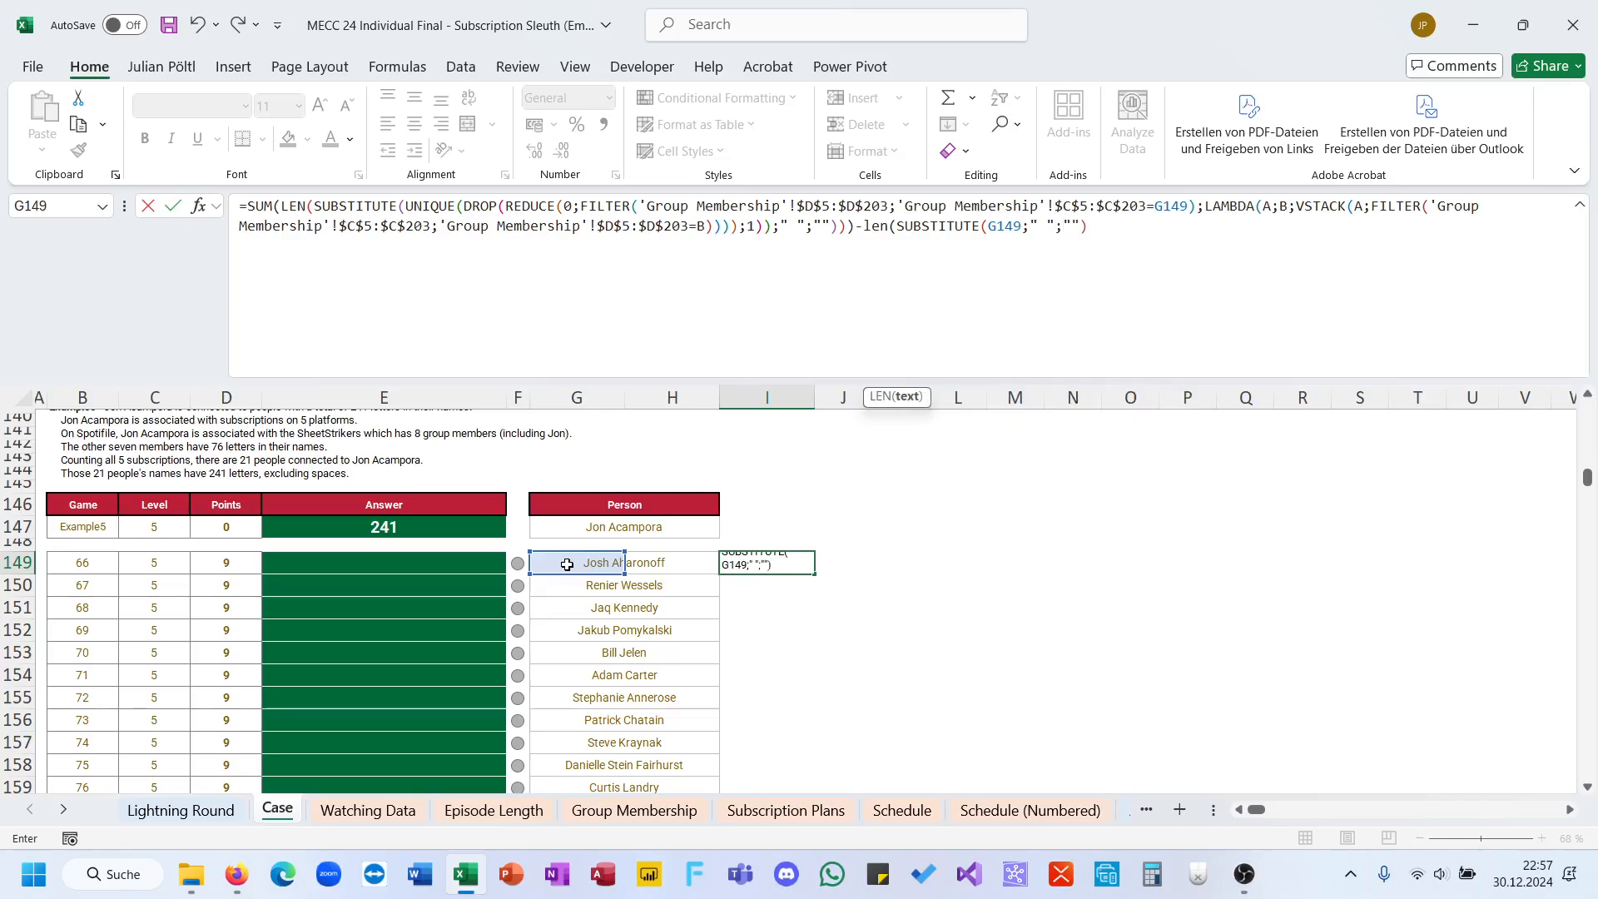
{"action": "key", "text": "ctrl+Return"}
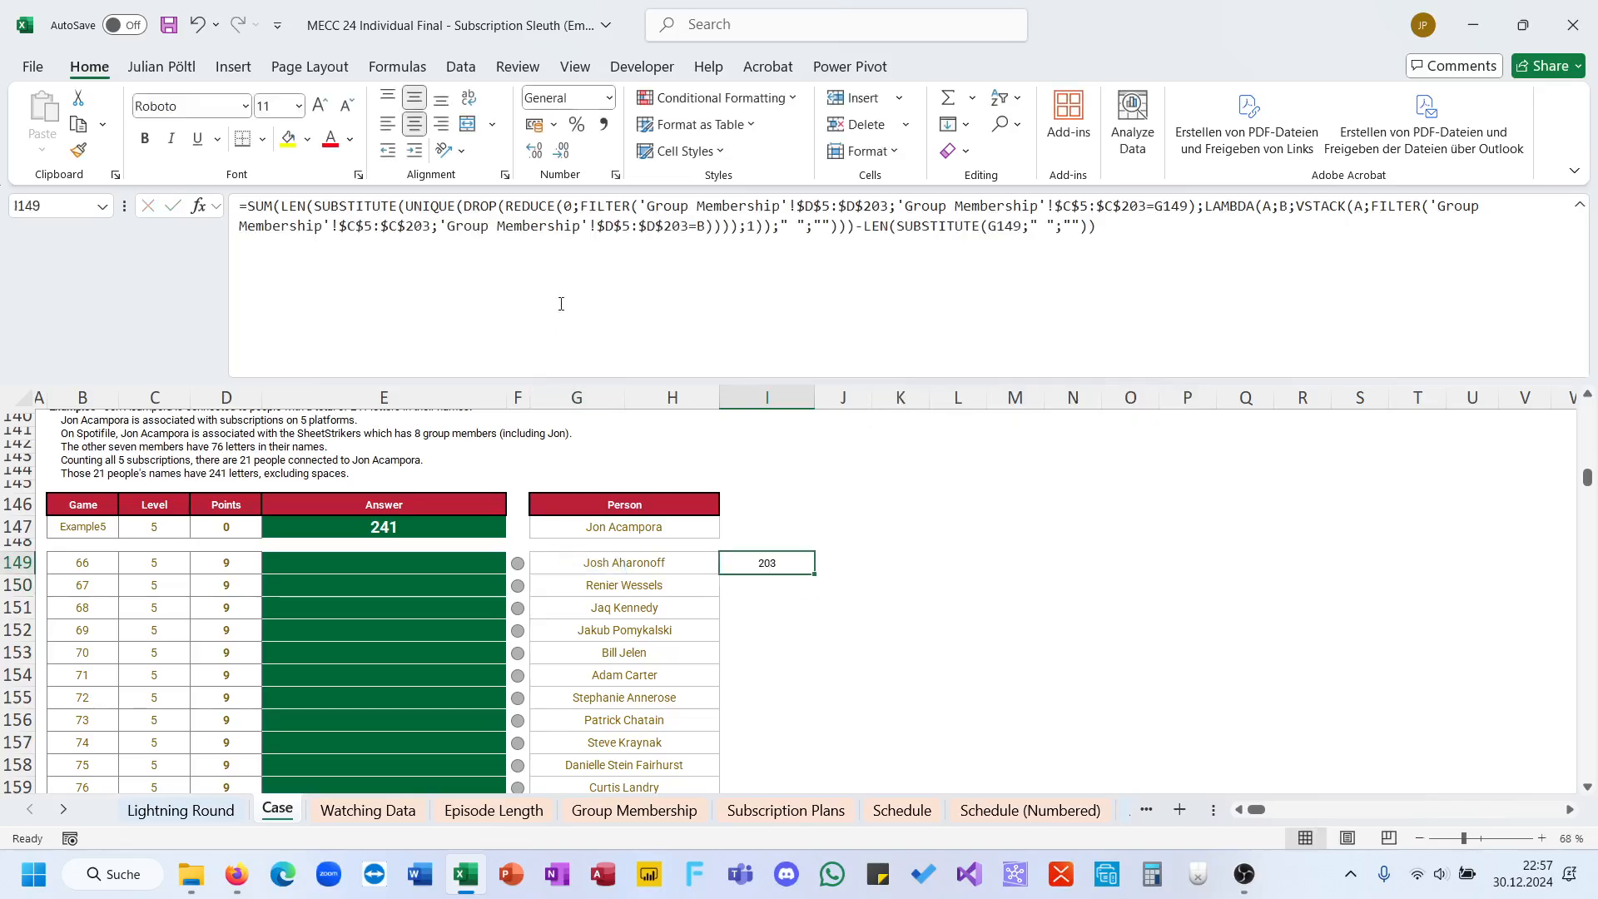
Step: Move the I149 formula into answer cell E149 and fill it down through E168 for all Level 5 games
{"action": "triple_click", "coordinate": [564, 260]}
{"action": "key", "text": "ctrl+x"}
{"action": "key", "text": "ctrl+Return"}
{"action": "left_click", "coordinate": [438, 570]}
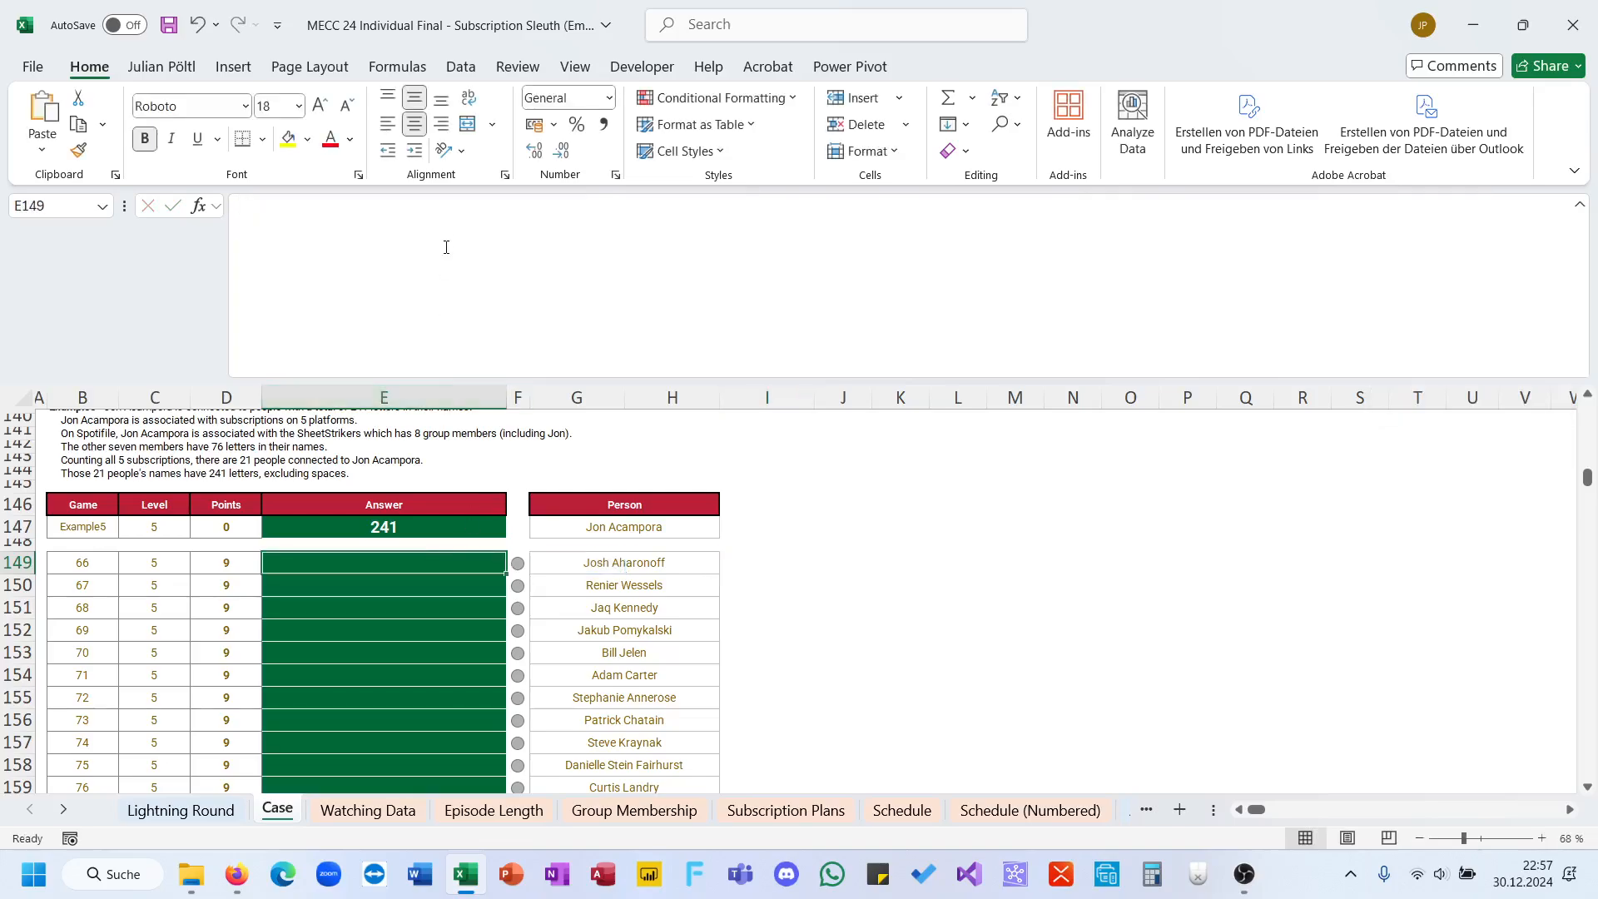
{"action": "left_click", "coordinate": [446, 247]}
{"action": "key", "text": "ctrl+v"}
{"action": "key", "text": "ctrl+Return"}
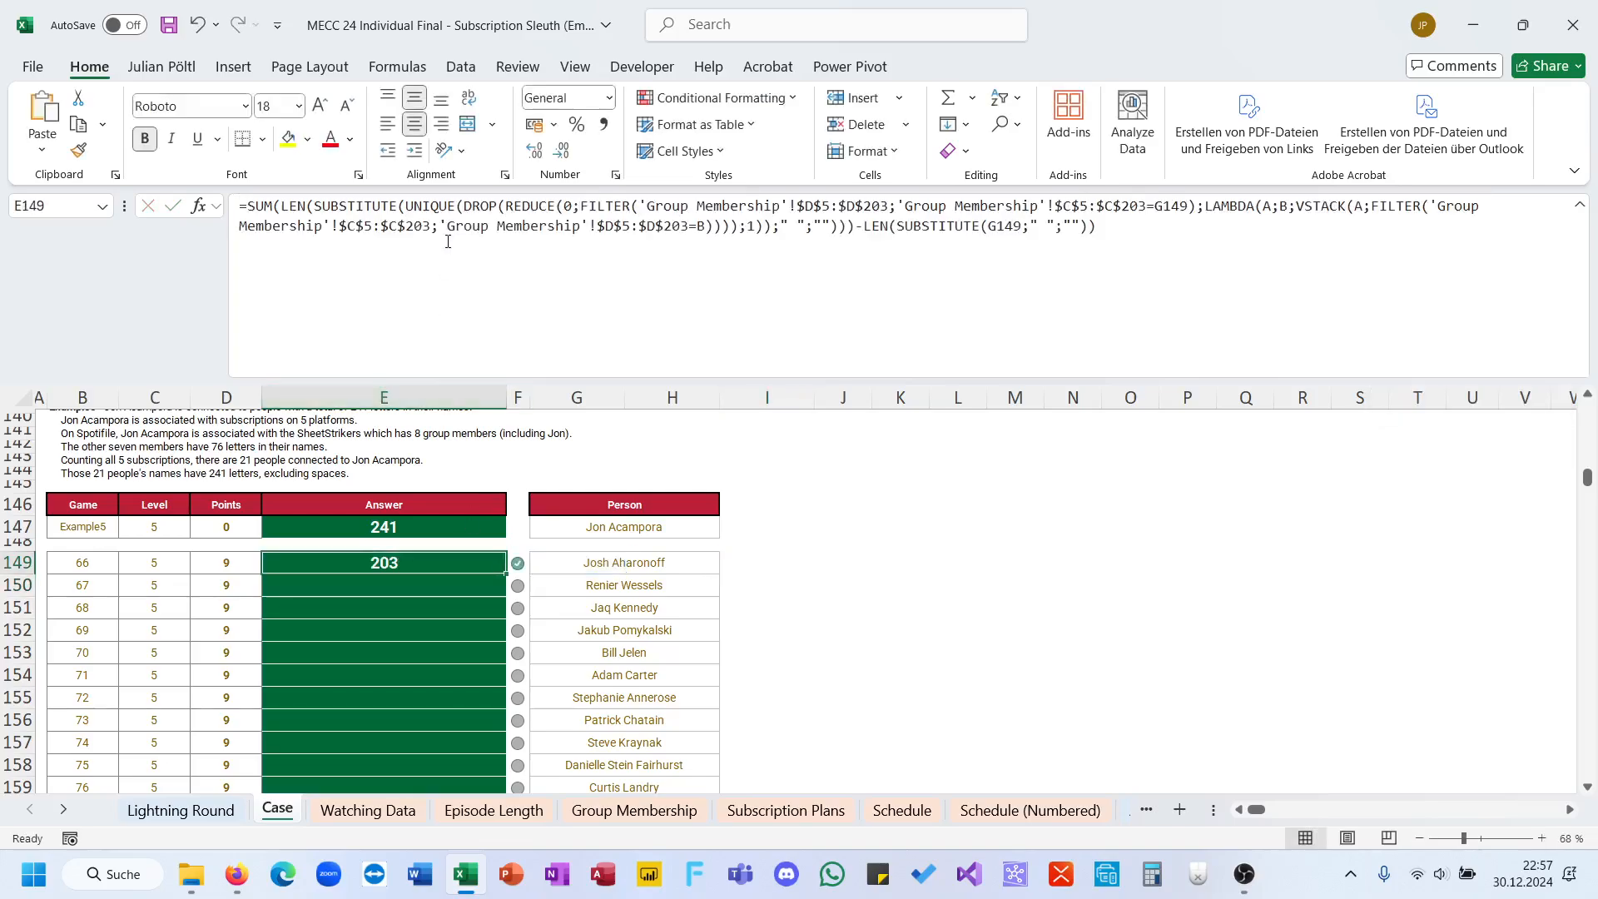
{"action": "double_click", "coordinate": [507, 569]}
{"action": "scroll", "coordinate": [505, 575], "scroll_direction": "down", "scroll_amount": 7}
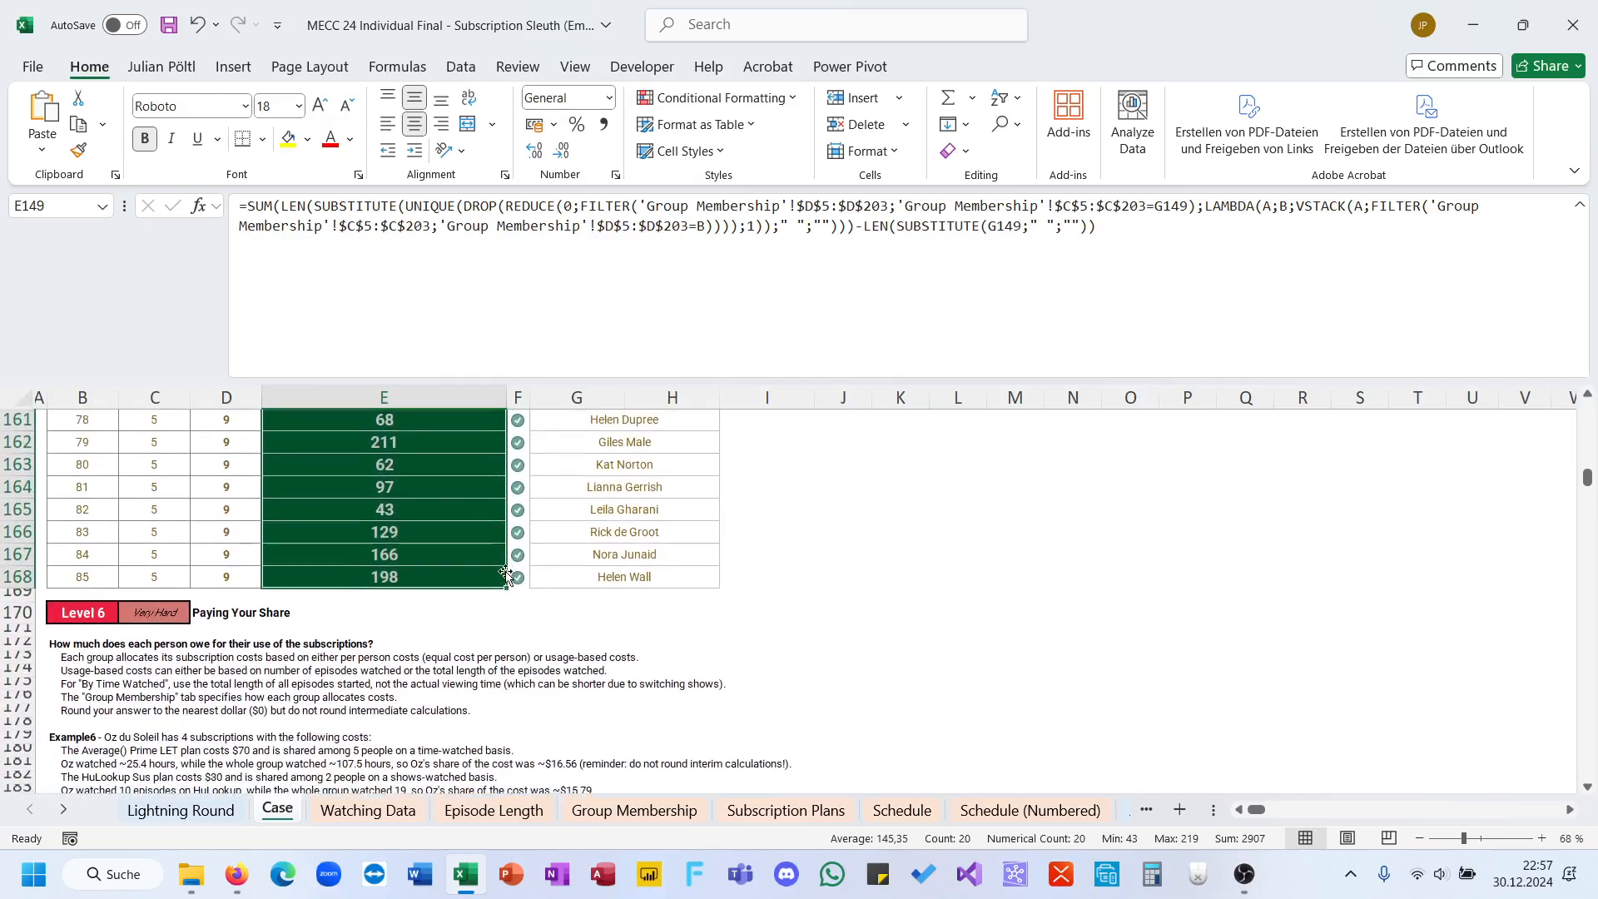
Step: Read the Level 6 cost-sharing instructions and examine the group, plan and cost allocation columns on the Group Membership sheet
{"action": "scroll", "coordinate": [505, 574], "scroll_direction": "down", "scroll_amount": 3}
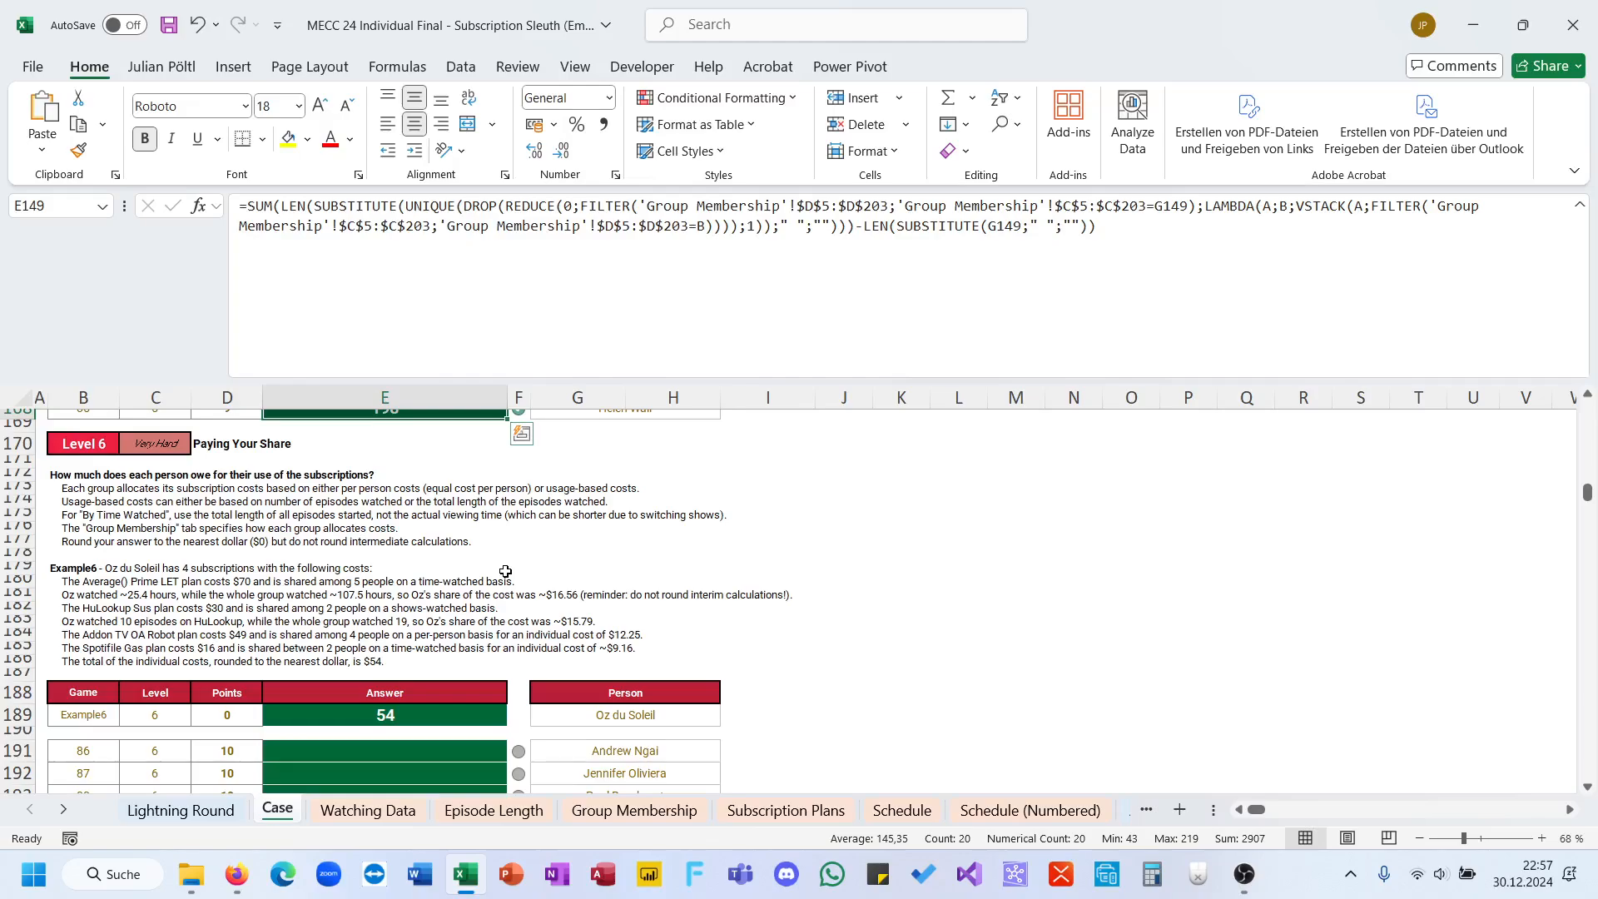
{"action": "scroll", "coordinate": [505, 571], "scroll_direction": "down", "scroll_amount": 1}
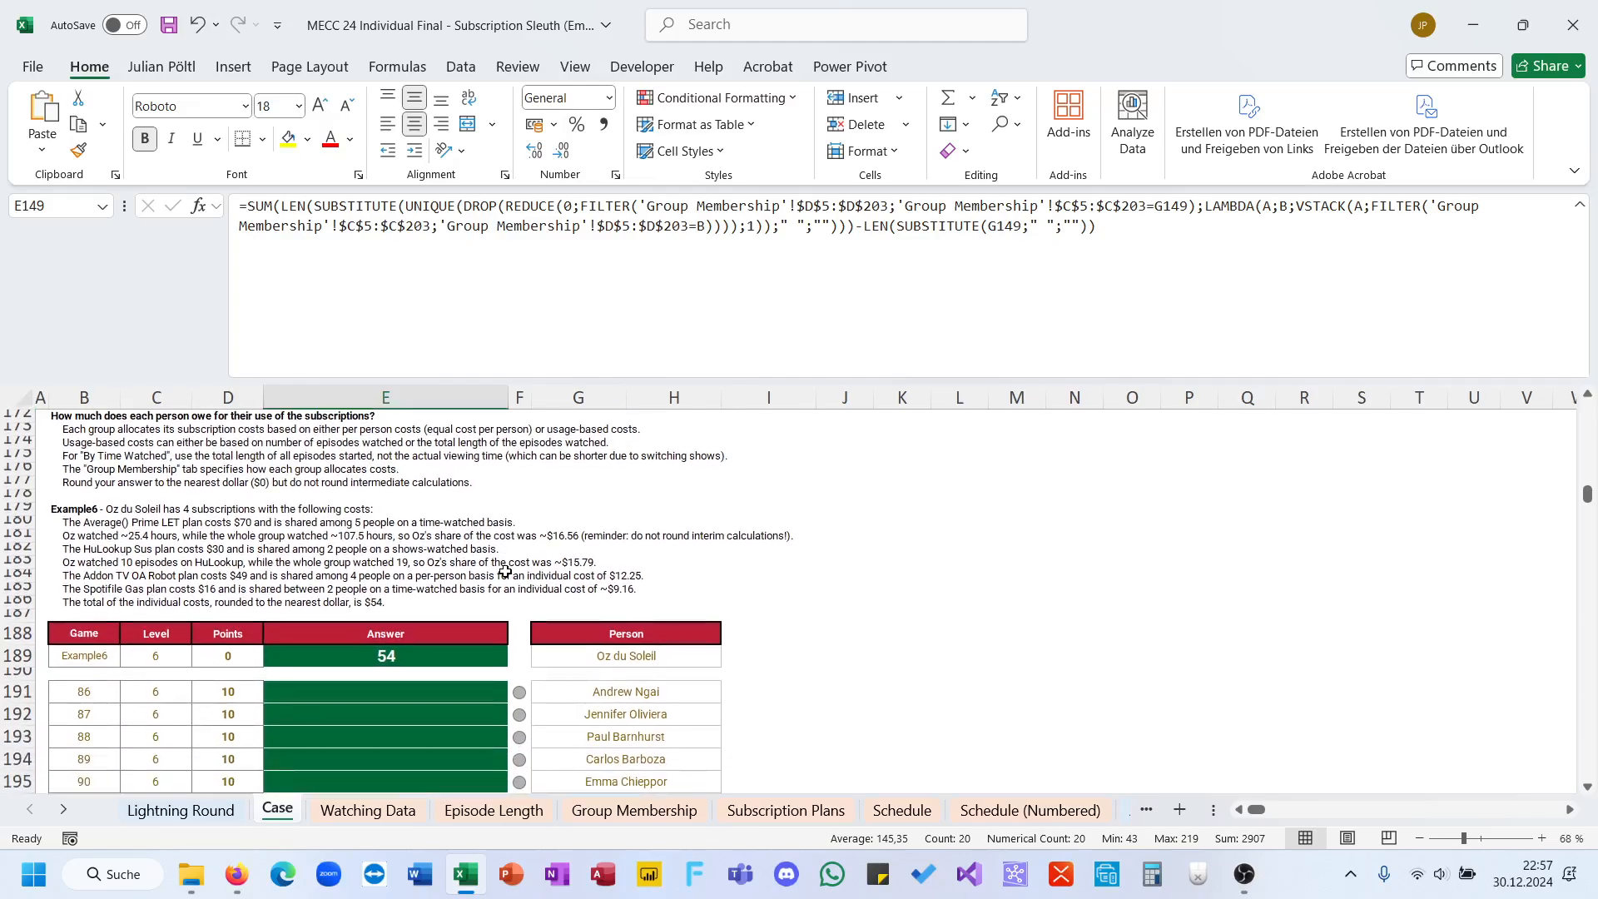
{"action": "scroll", "coordinate": [410, 533], "scroll_direction": "up", "scroll_amount": 1}
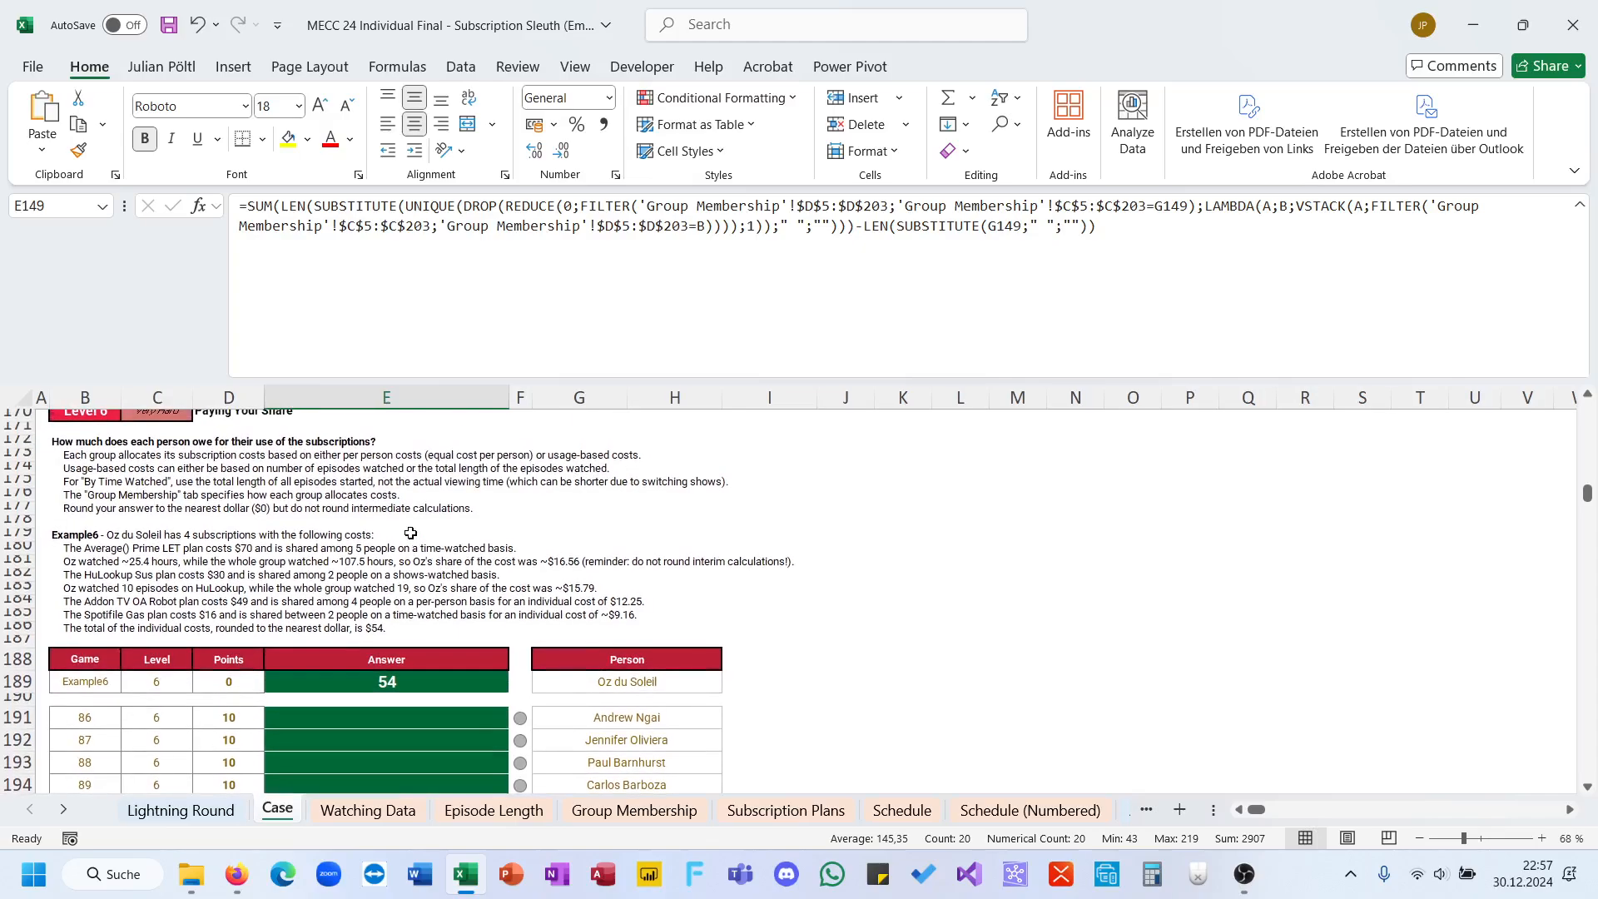
{"action": "left_click", "coordinate": [367, 810]}
{"action": "left_click", "coordinate": [610, 811]}
{"action": "scroll", "coordinate": [786, 675], "scroll_direction": "right", "scroll_amount": 3}
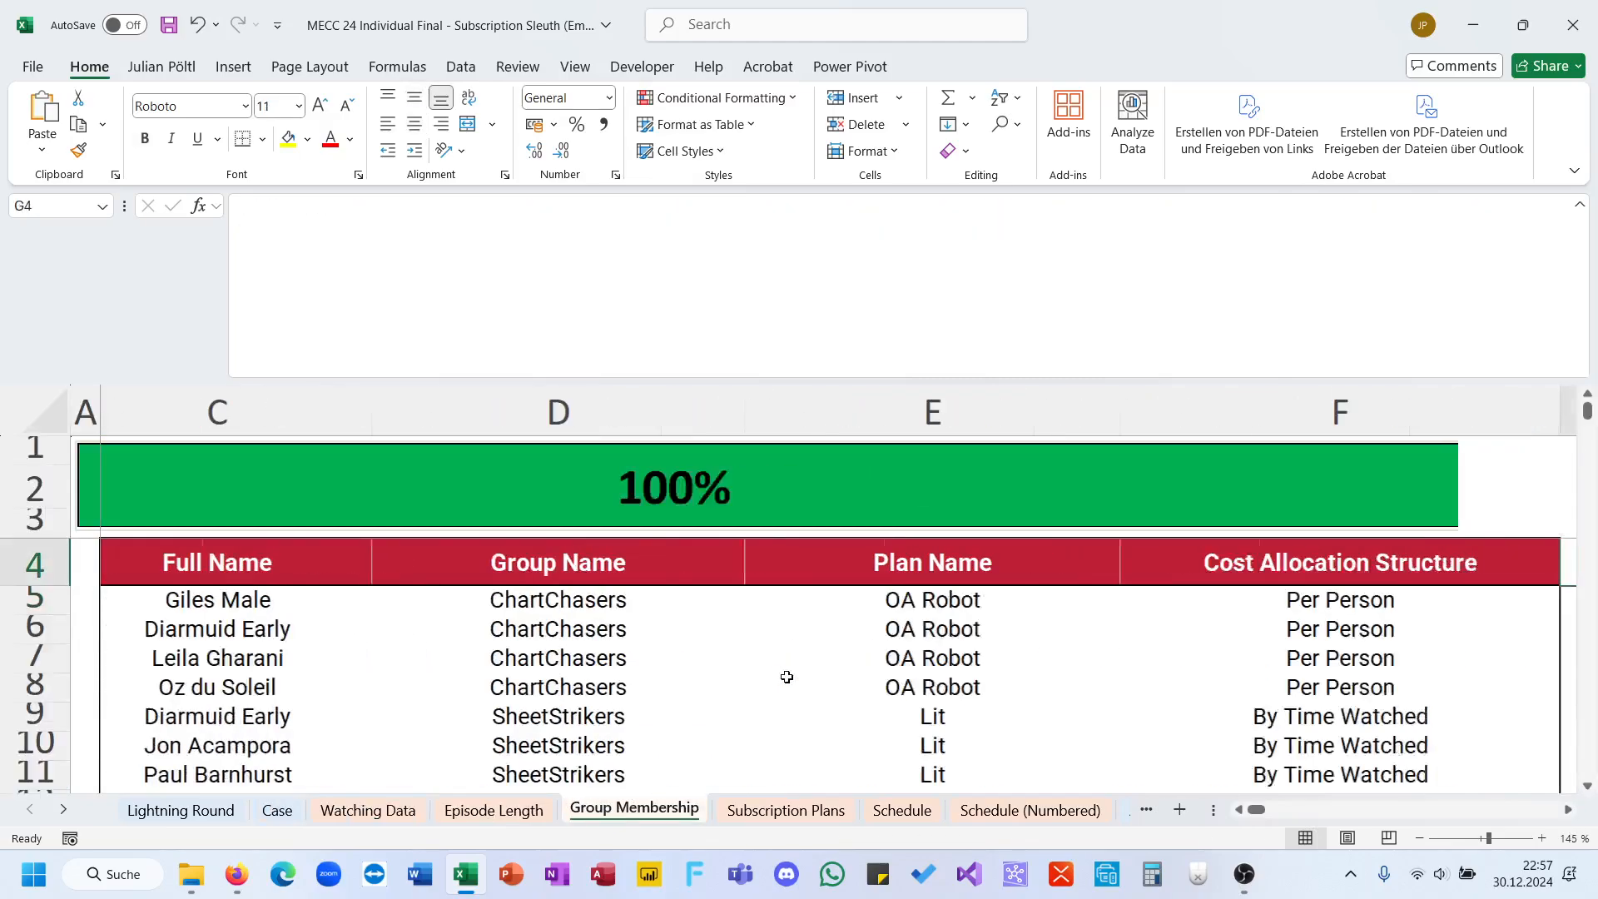
{"action": "scroll", "coordinate": [787, 676], "scroll_direction": "down", "scroll_amount": 4}
{"action": "scroll", "coordinate": [786, 676], "scroll_direction": "left", "scroll_amount": 3}
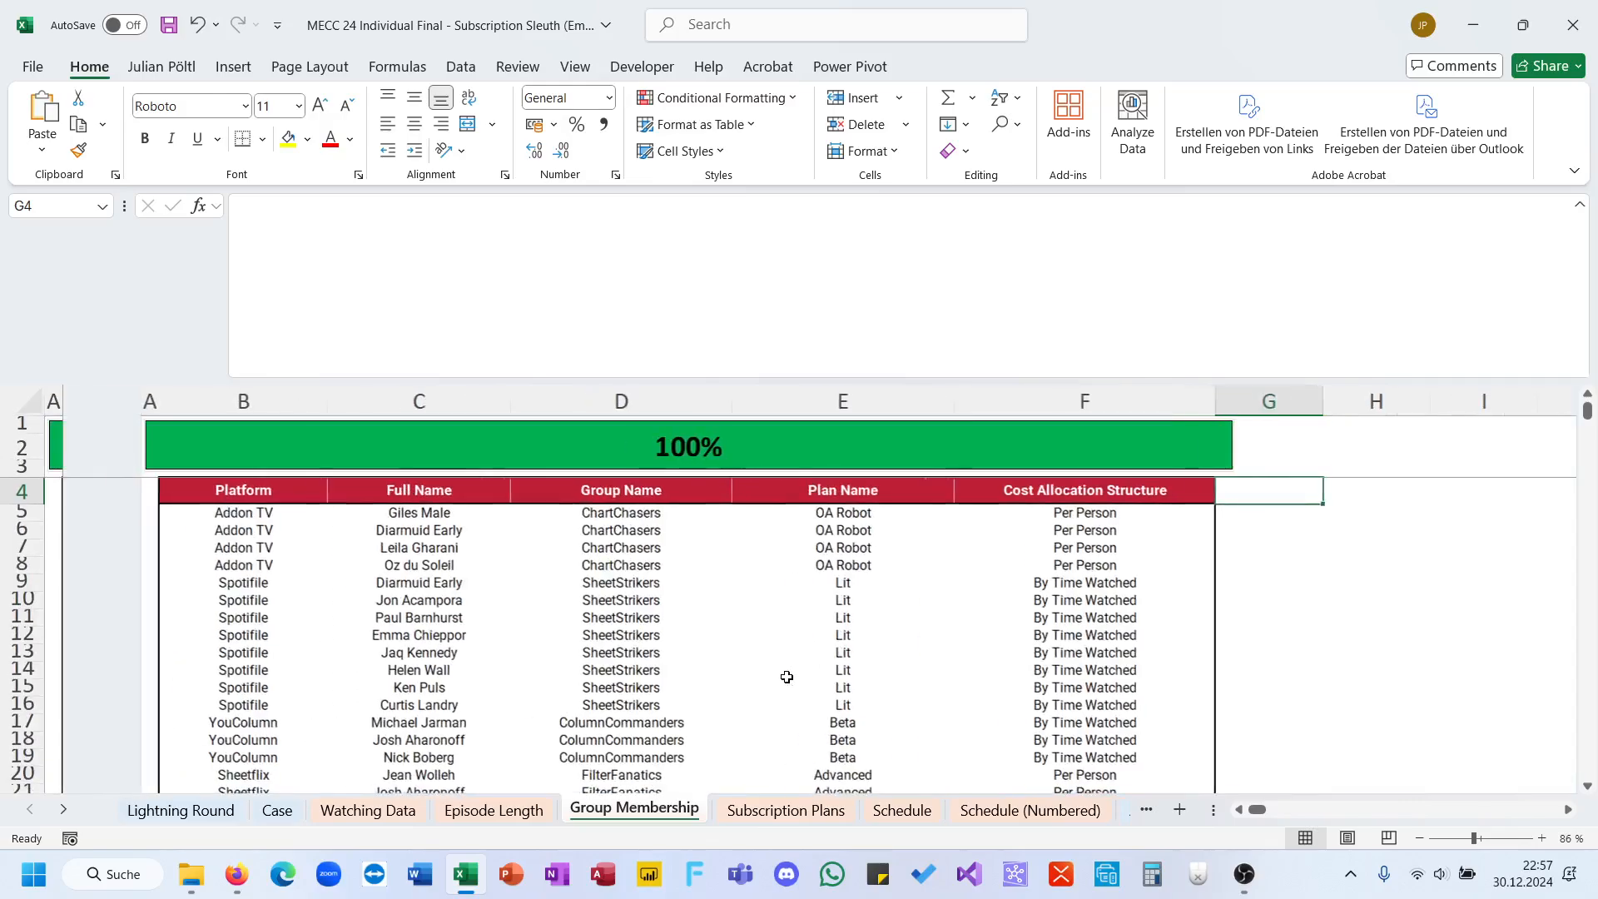
{"action": "left_click_drag", "start_coordinate": [712, 550], "coordinate": [703, 749]}
{"action": "left_click_drag", "start_coordinate": [524, 601], "coordinate": [510, 740]}
Step: Check the plan costs on the Subscription Plans sheet and return to the Group Membership sheet
{"action": "left_click", "coordinate": [782, 811]}
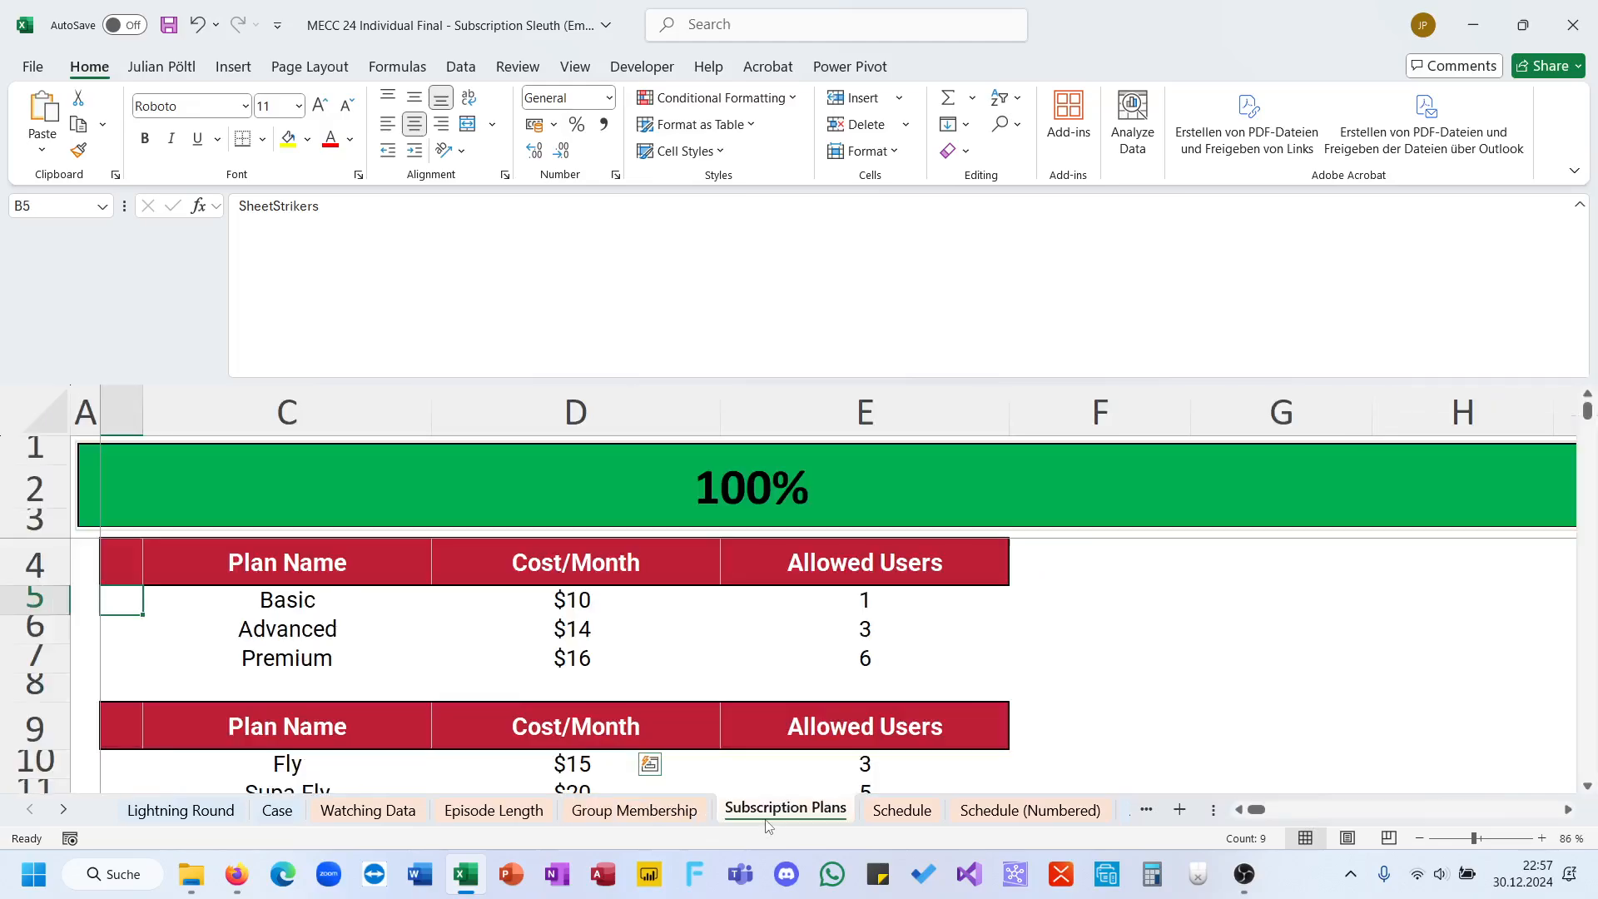
{"action": "scroll", "coordinate": [699, 749], "scroll_direction": "down", "scroll_amount": 3}
{"action": "scroll", "coordinate": [699, 749], "scroll_direction": "up", "scroll_amount": 2}
{"action": "left_click", "coordinate": [665, 819]}
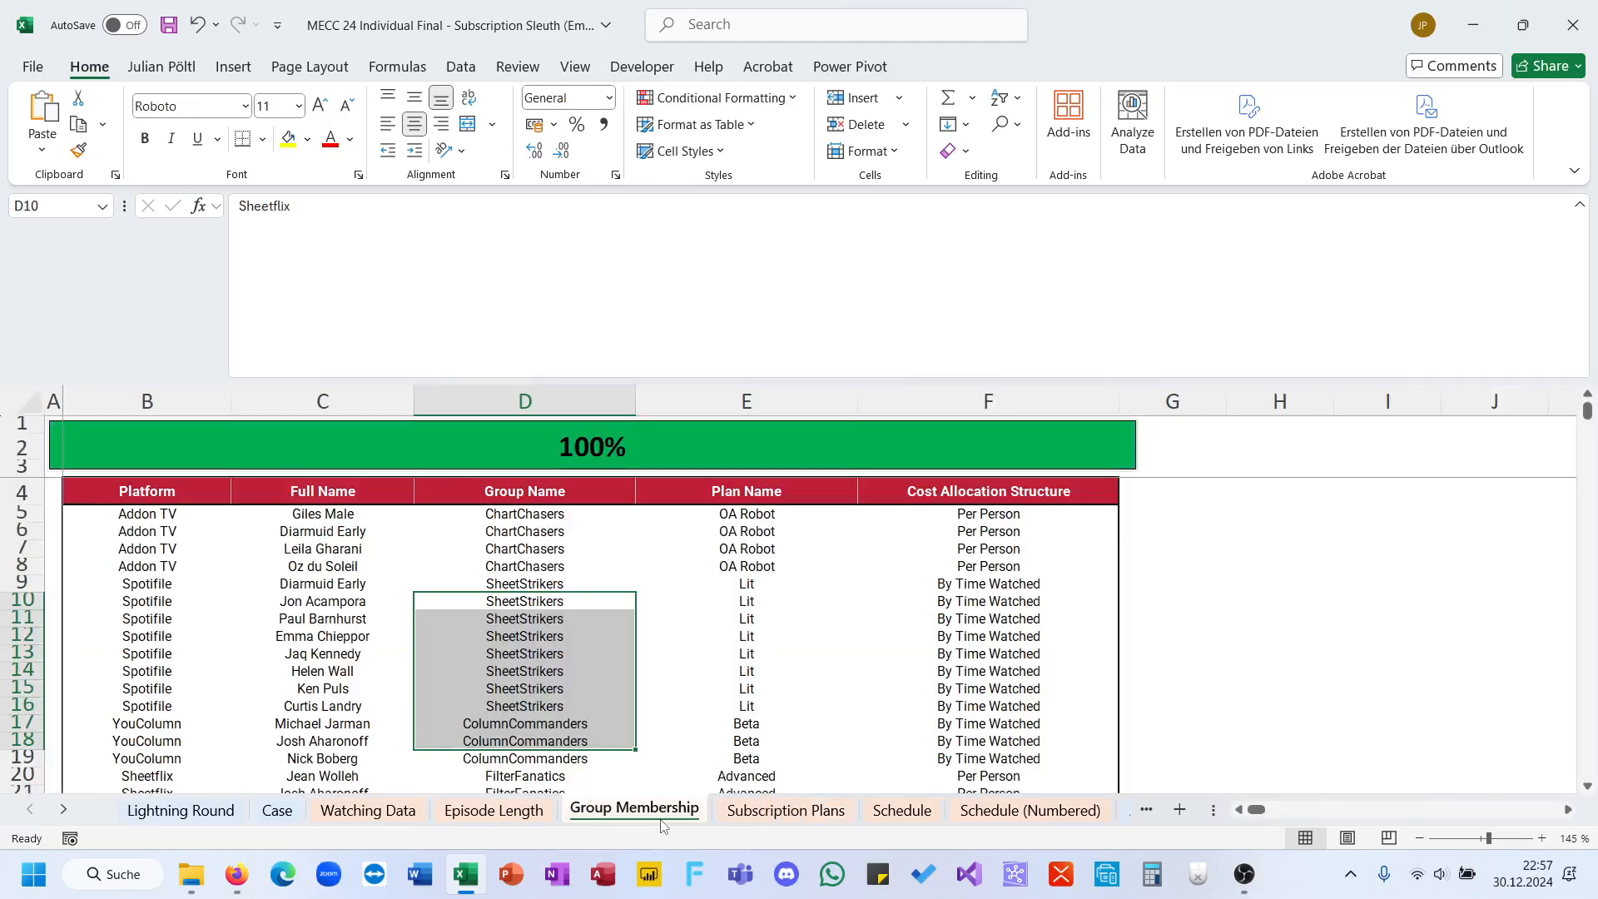
{"action": "scroll", "coordinate": [911, 642], "scroll_direction": "left", "scroll_amount": 1}
{"action": "scroll", "coordinate": [911, 643], "scroll_direction": "right", "scroll_amount": 1}
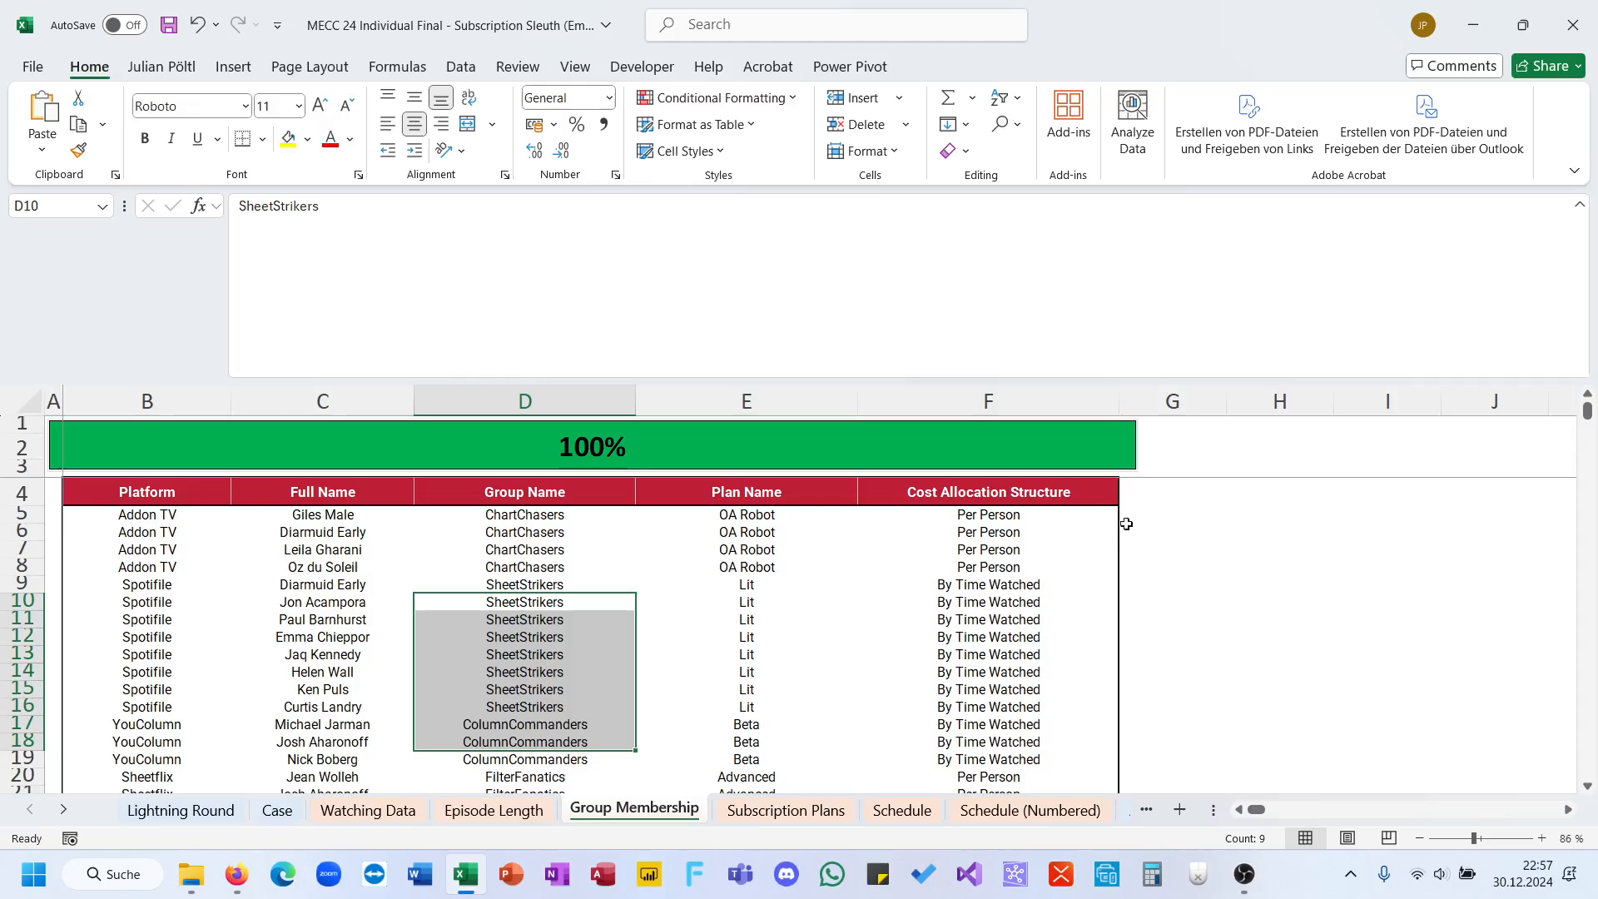
Step: Add the column header "Base Cost" in G4 of the Group Membership sheet
{"action": "left_click", "coordinate": [1137, 499]}
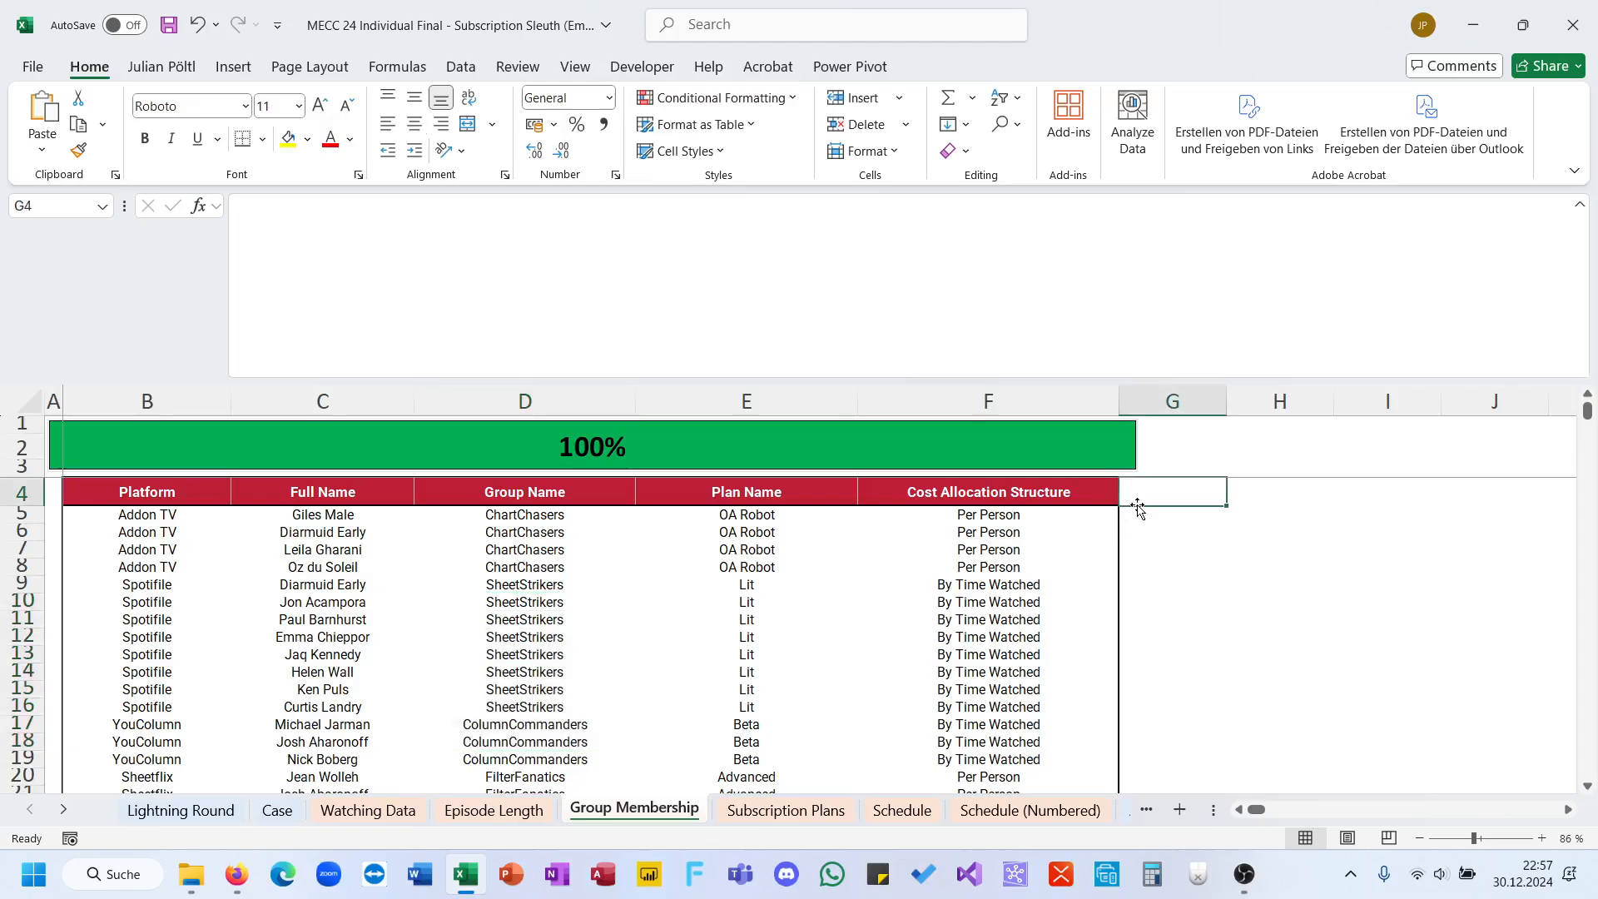
{"action": "type", "text": "Ba"}
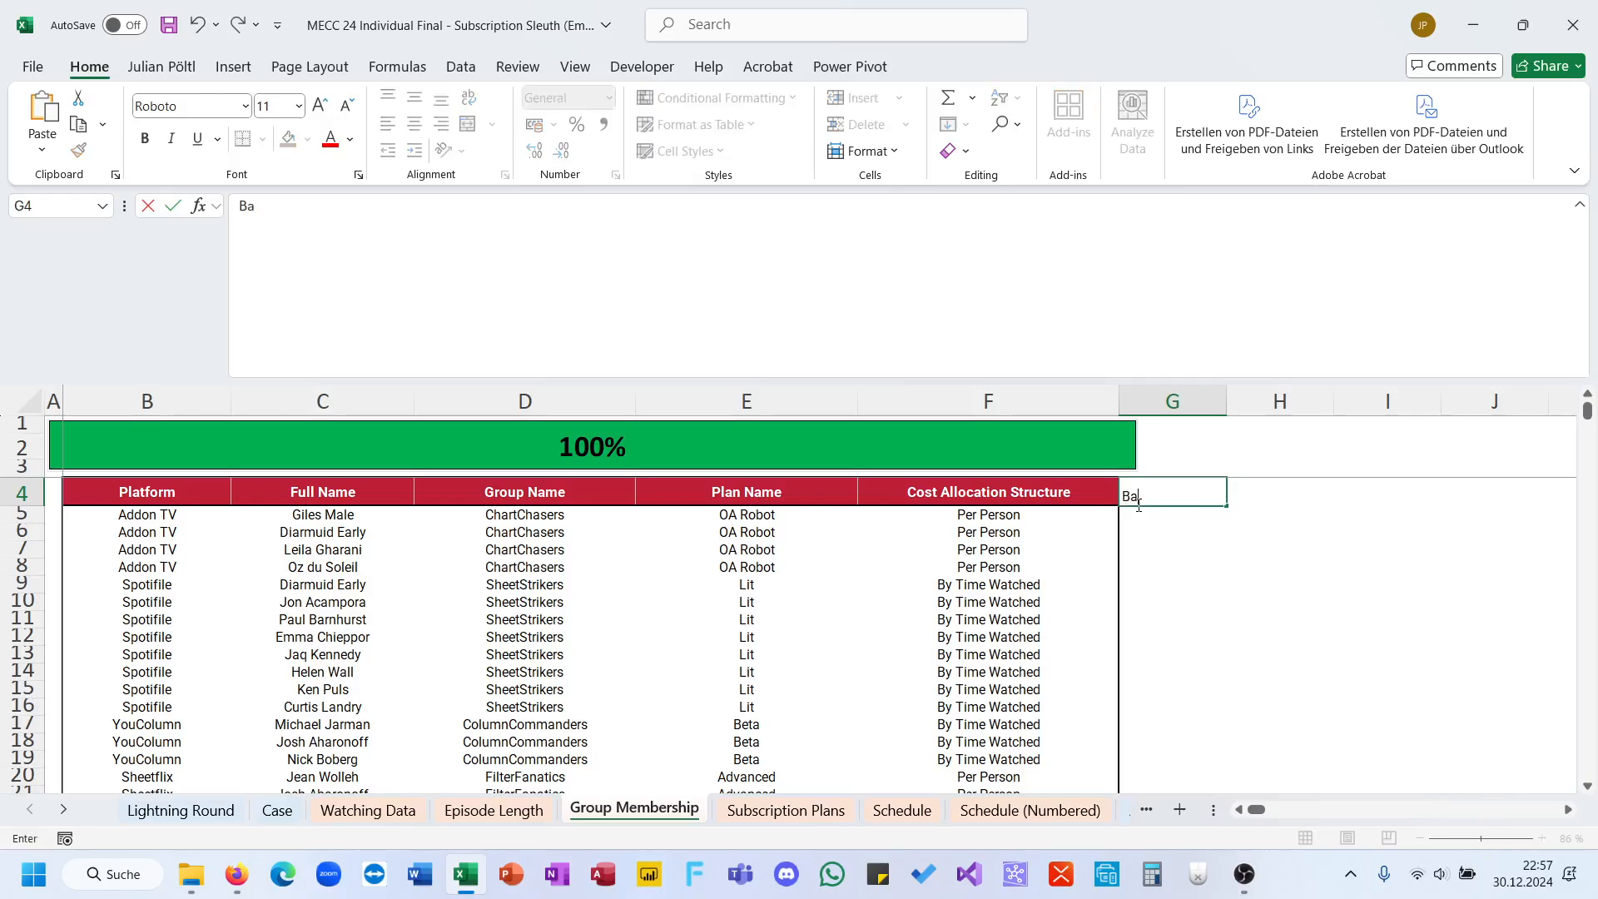
{"action": "type", "text": "se Cost"}
{"action": "key", "text": "Return"}
Step: Enter an XLOOKUP in G5 that looks up plans E5:E203 in Subscription Plans column C and returns the monthly cost from column D
{"action": "type", "text": "=xl"}
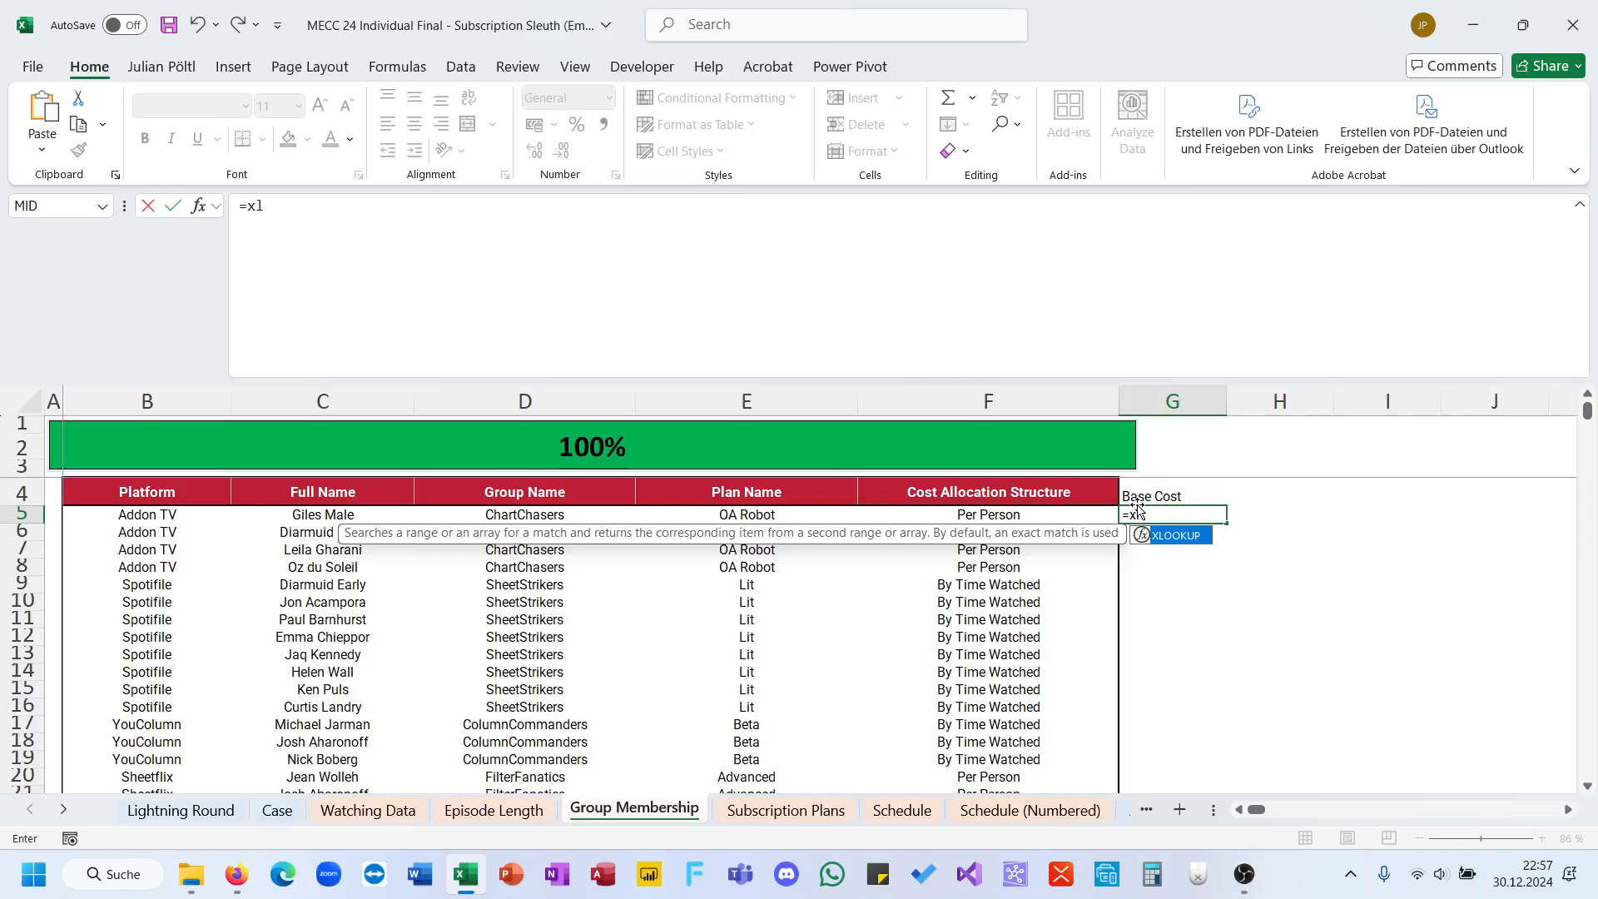
{"action": "key", "text": "Tab"}
{"action": "left_click", "coordinate": [805, 514]}
{"action": "key", "text": "ctrl+shift+Down"}
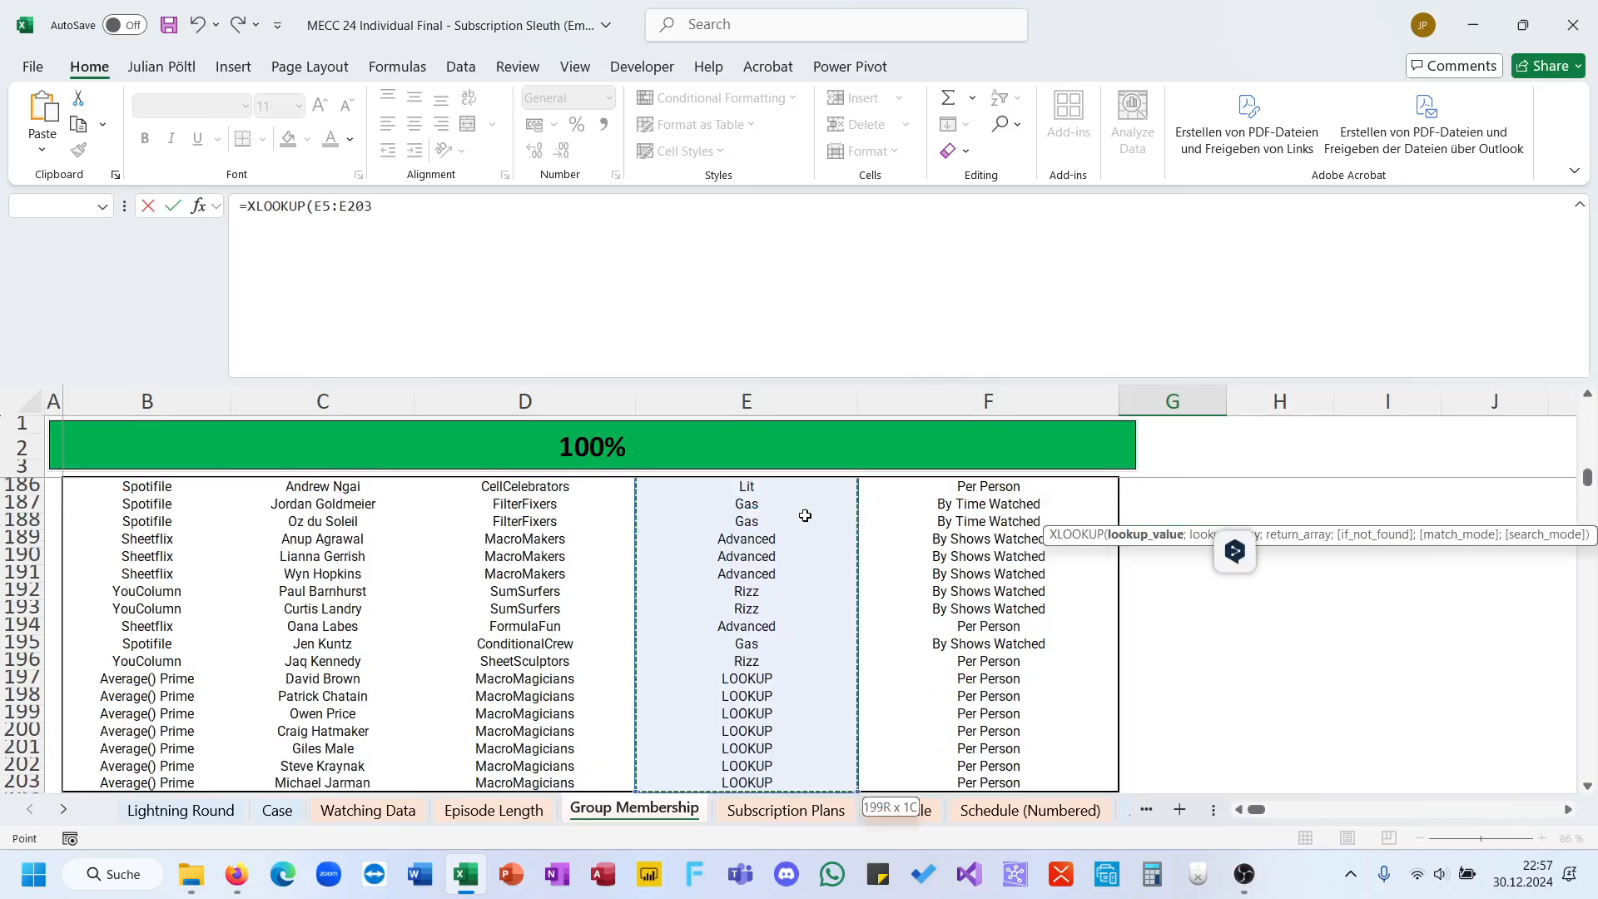
{"action": "type", "text": ";"}
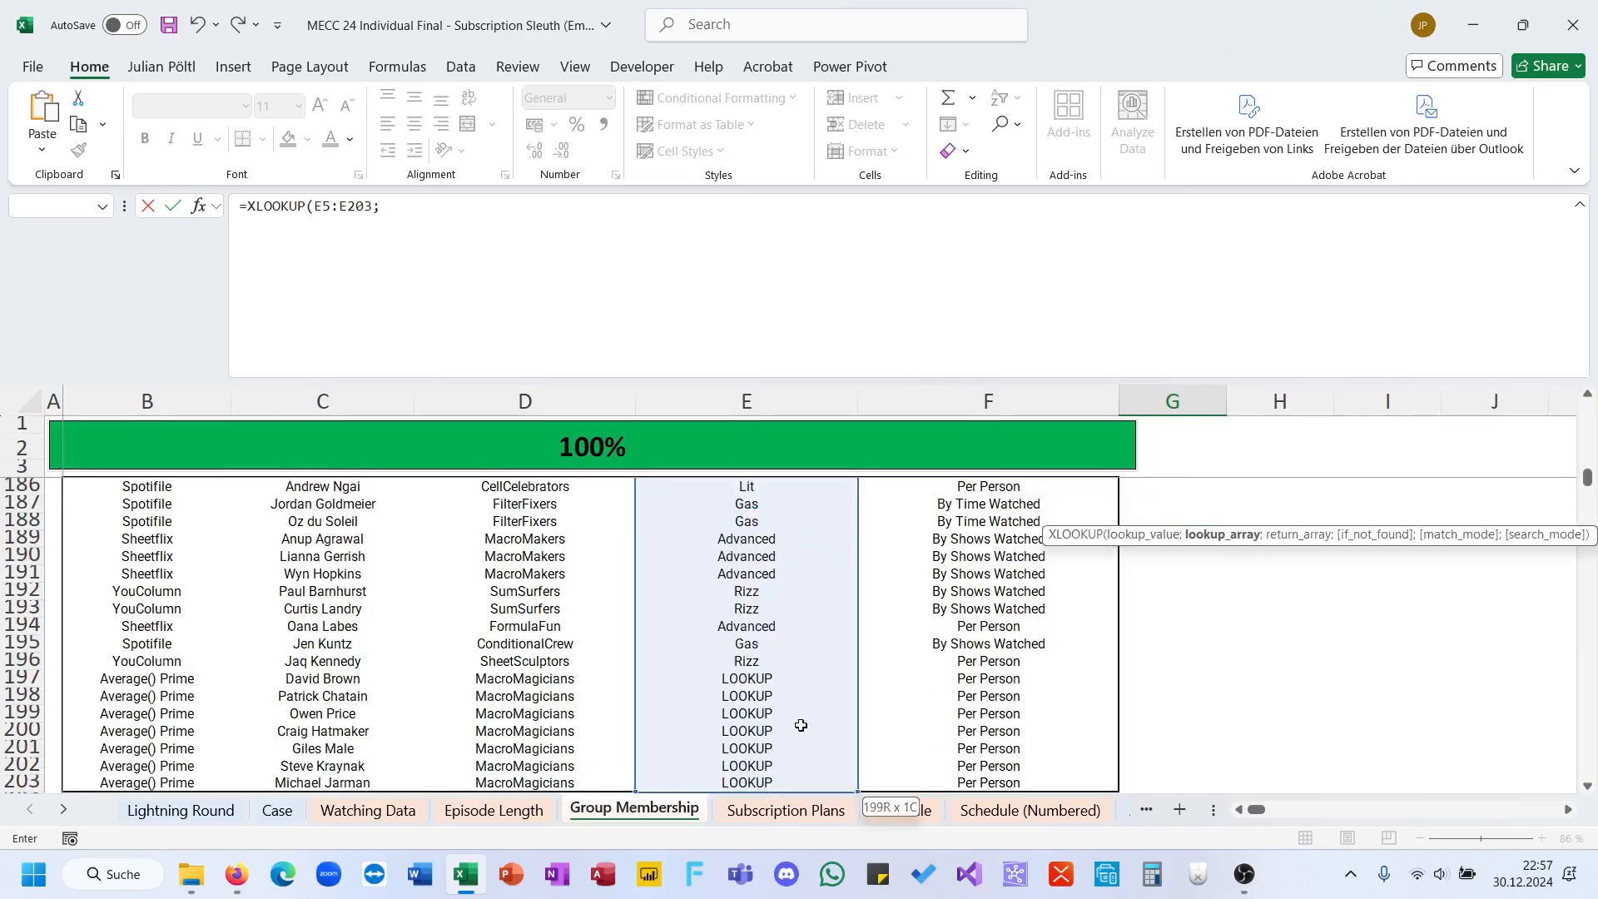
{"action": "left_click", "coordinate": [786, 810]}
{"action": "left_click", "coordinate": [575, 409]}
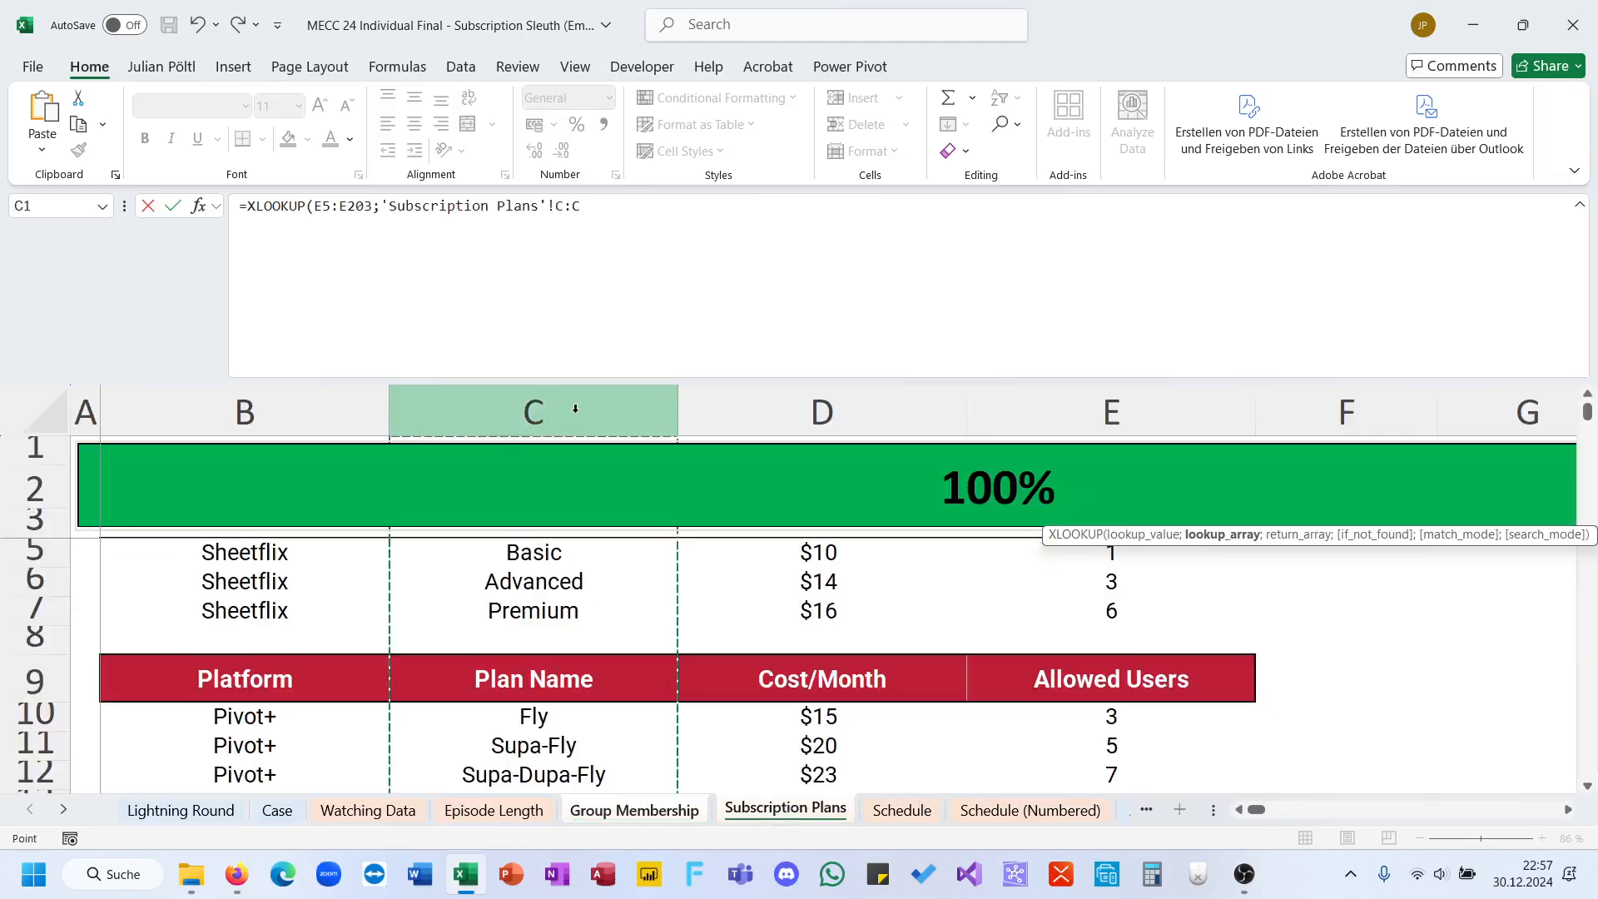
{"action": "type", "text": ";"}
{"action": "left_click", "coordinate": [736, 410]}
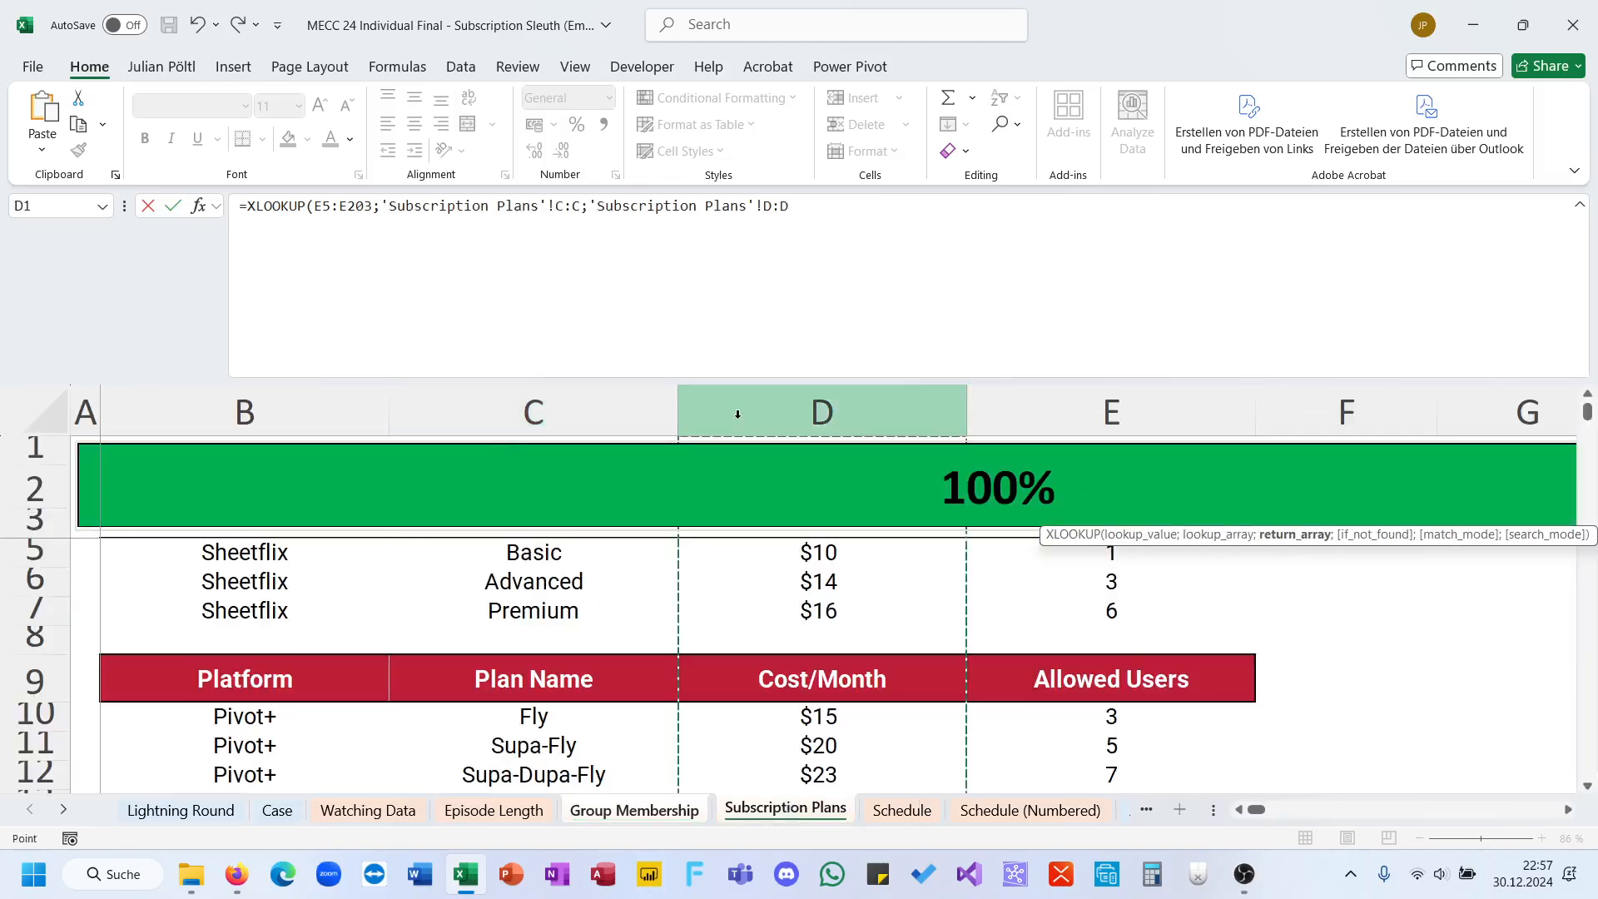
{"action": "key", "text": "Return"}
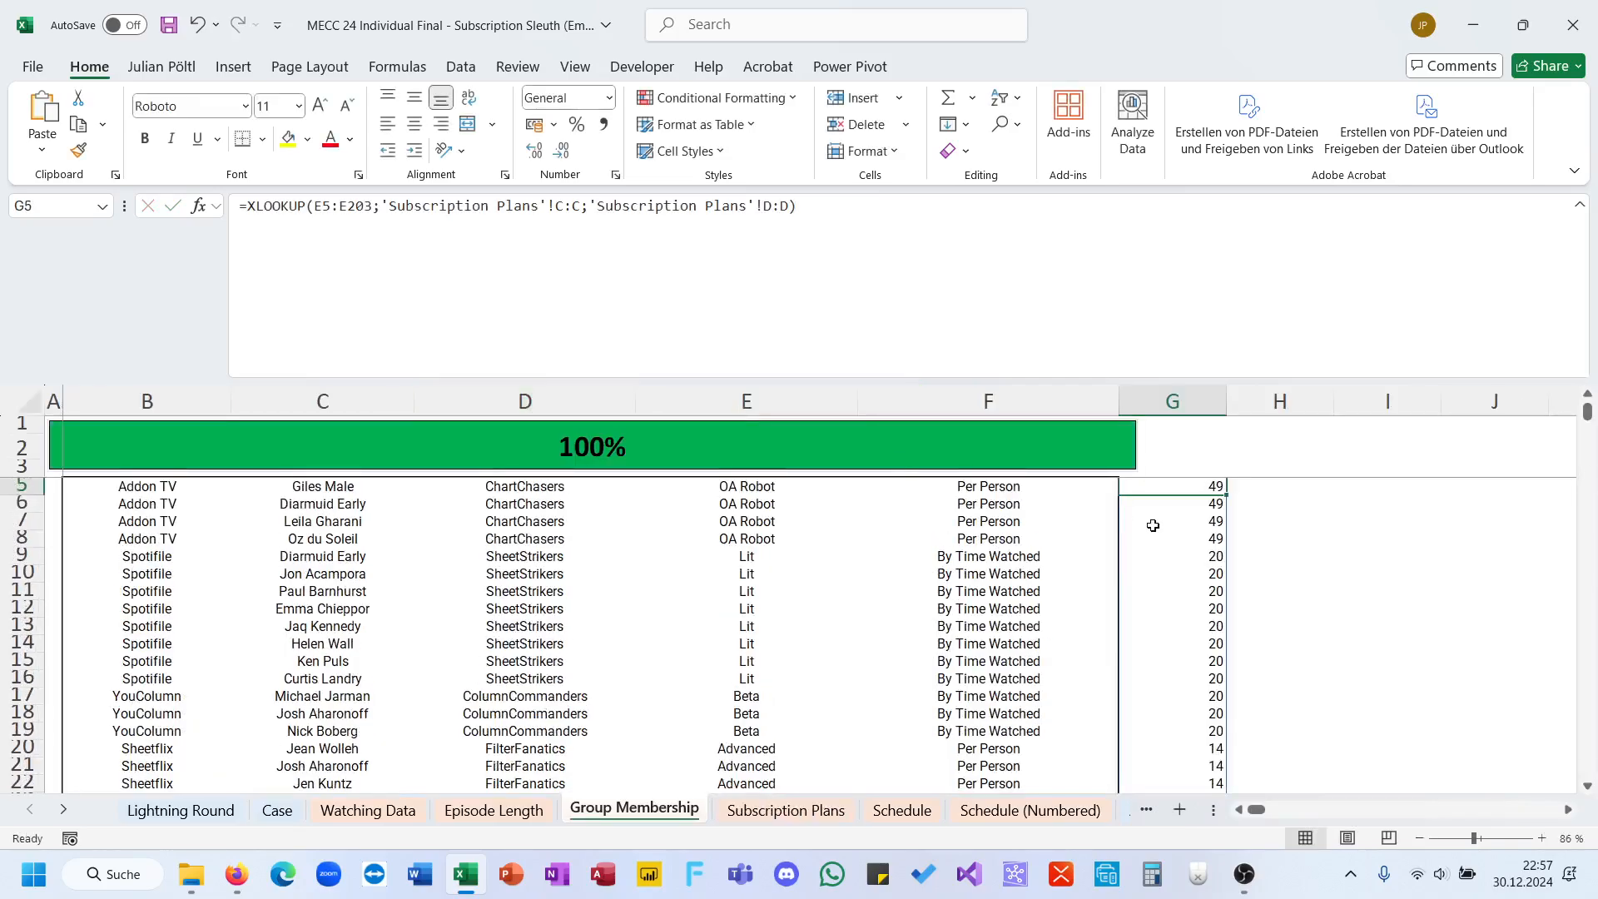
Step: Add the column header "PP" in H4, beside the Base Cost column
{"action": "scroll", "coordinate": [1148, 521], "scroll_direction": "up", "scroll_amount": 1}
{"action": "scroll", "coordinate": [1152, 525], "scroll_direction": "right", "scroll_amount": 2}
{"action": "scroll", "coordinate": [1140, 488], "scroll_direction": "up", "scroll_amount": 1}
{"action": "left_click", "coordinate": [1140, 491]}
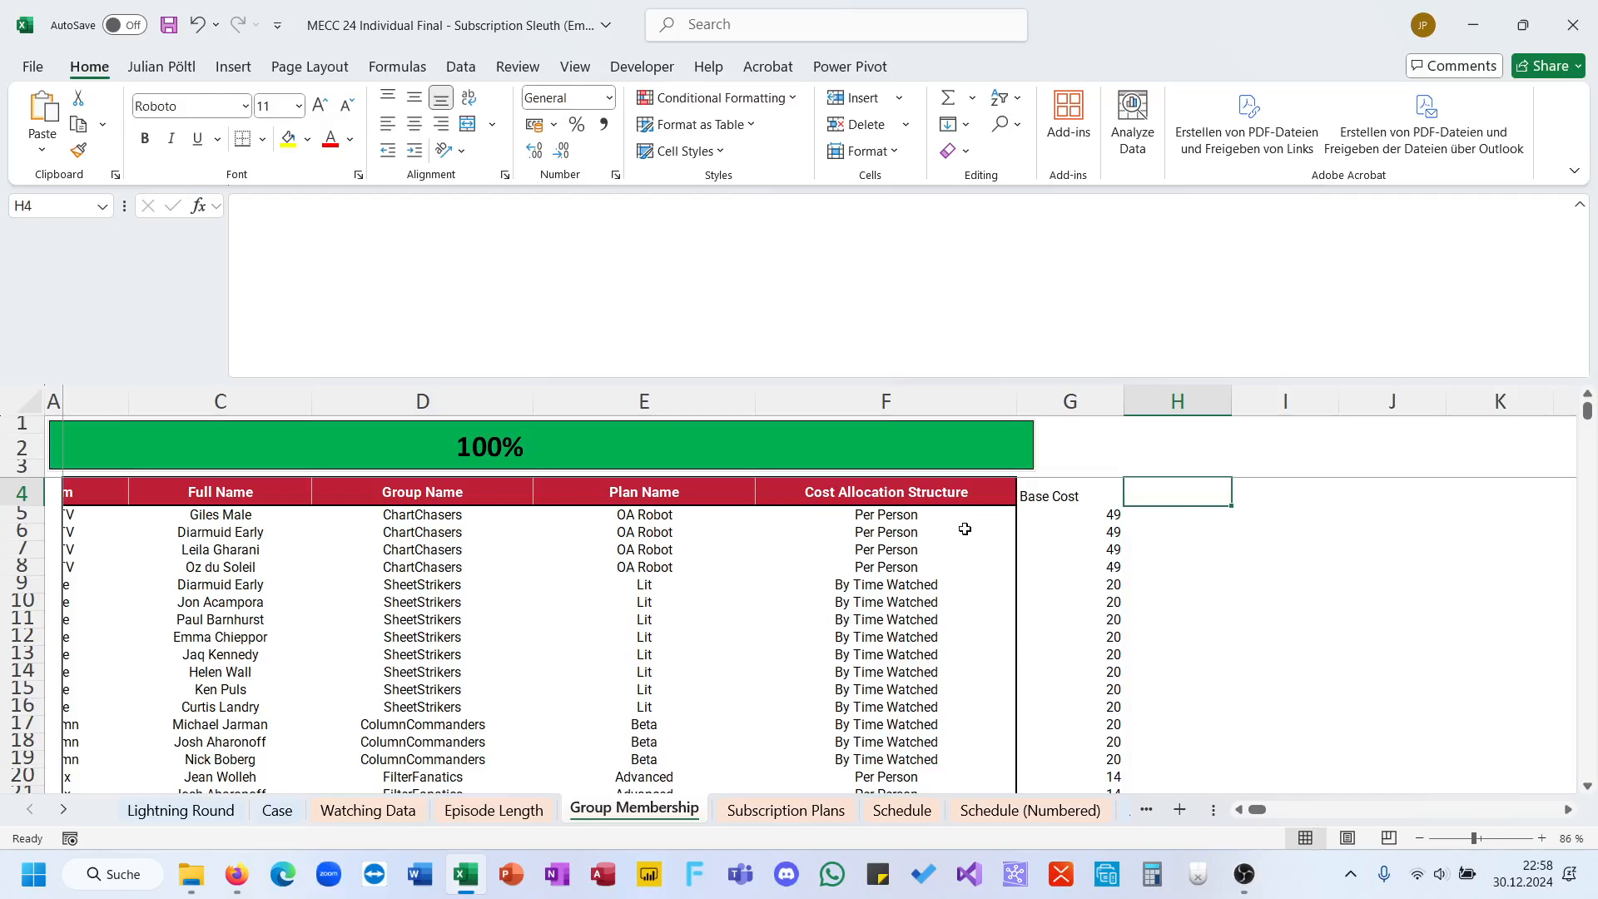
{"action": "type", "text": "PP"}
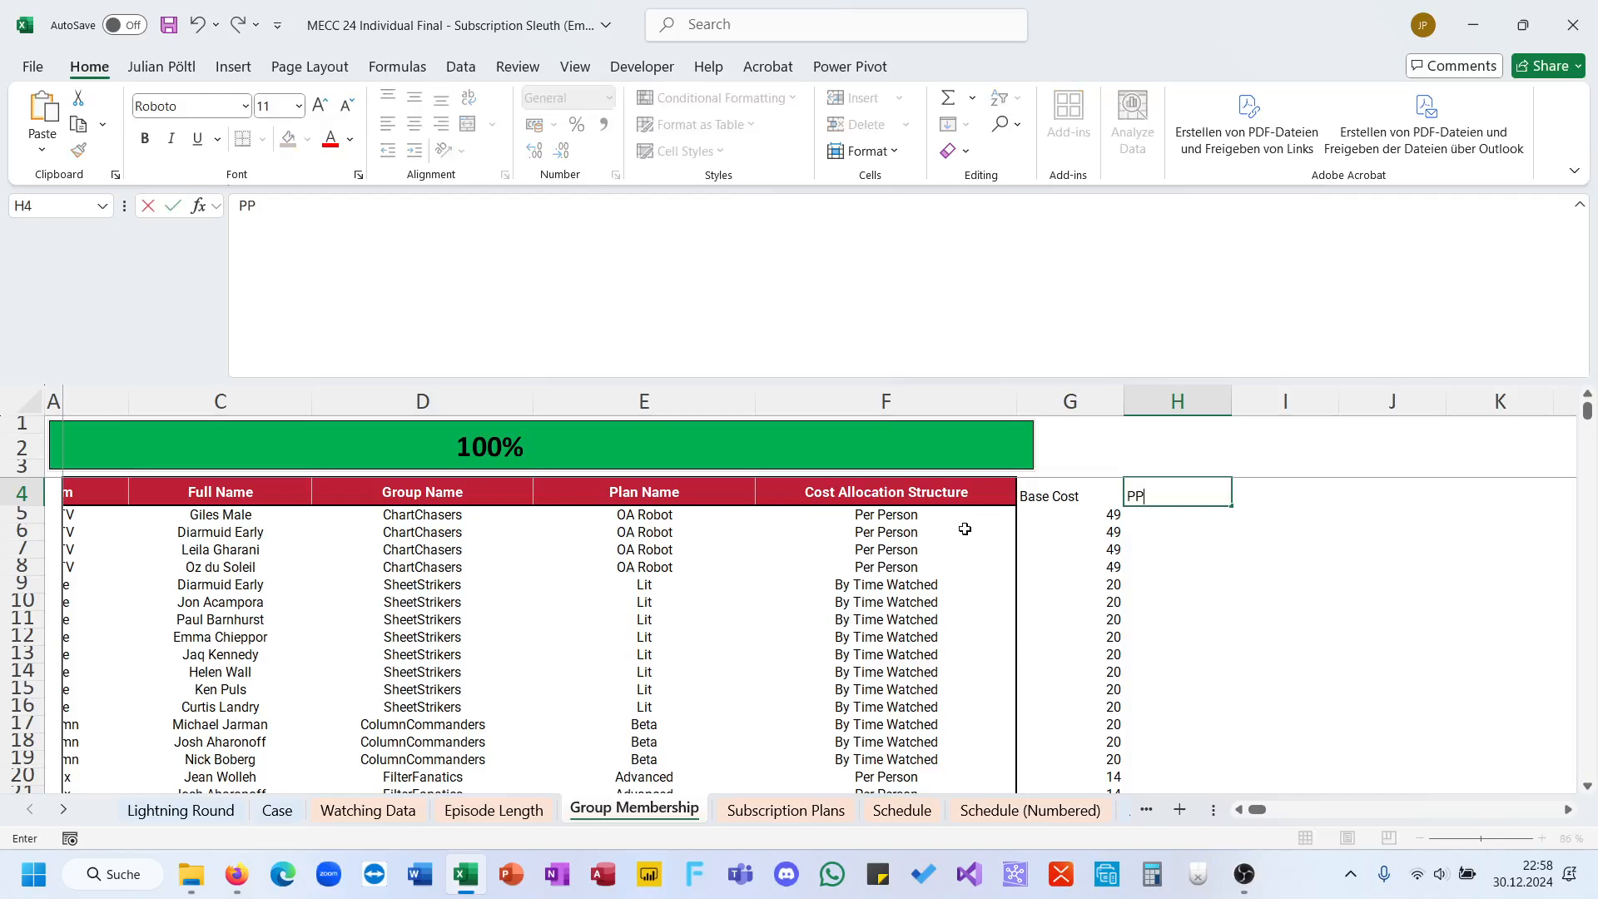
{"action": "key", "text": "Return"}
{"action": "type", "text": "=if("}
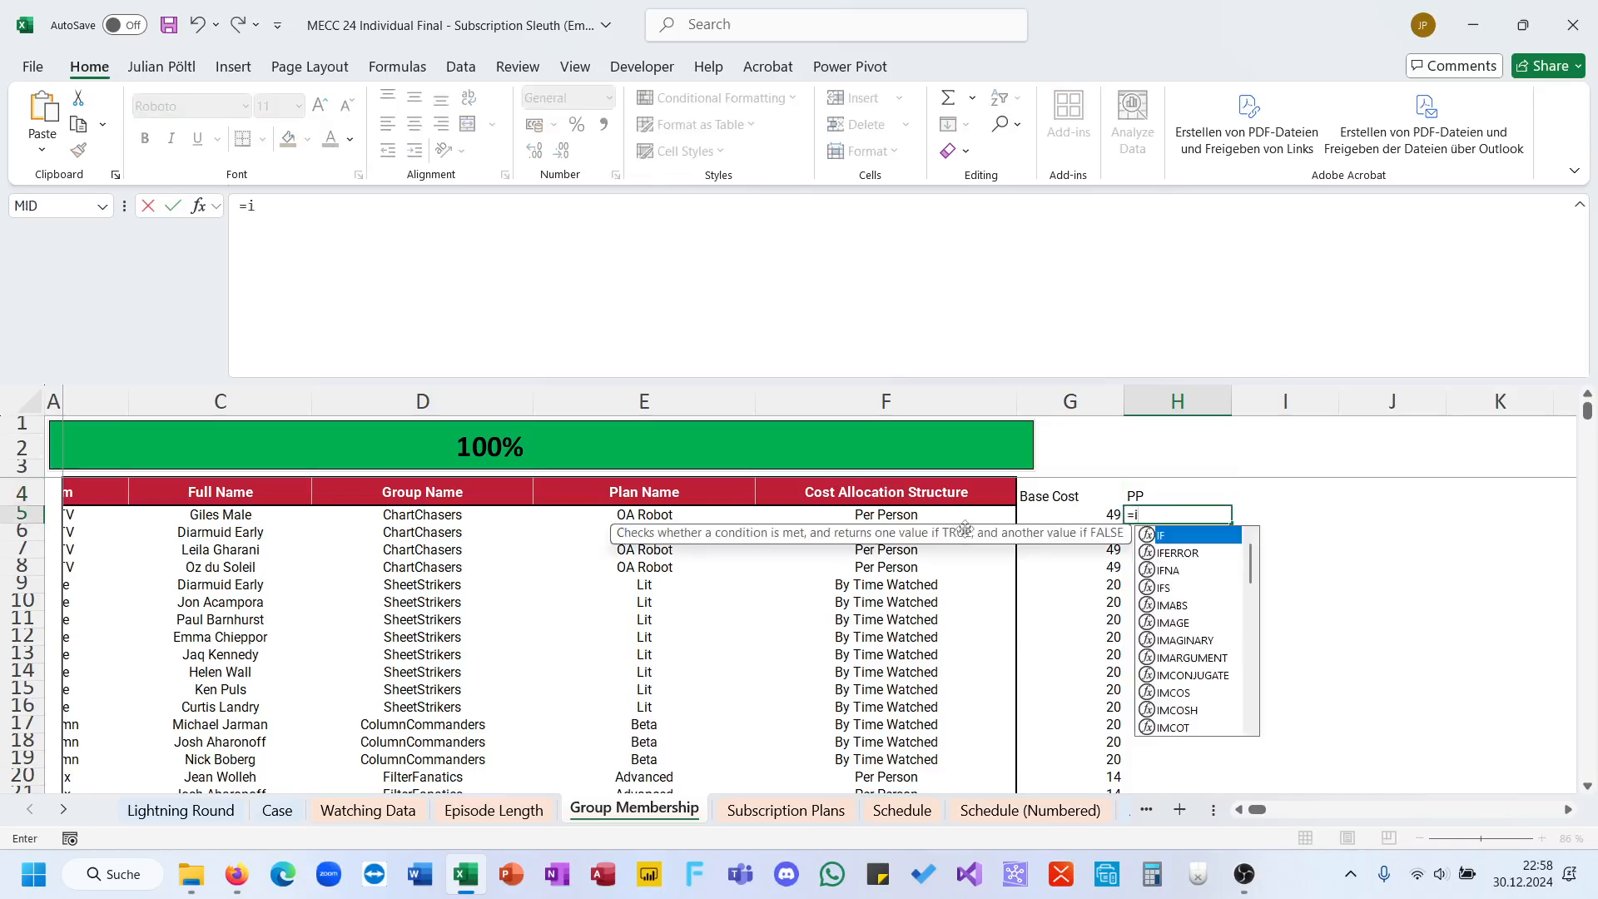
{"action": "key", "text": "BackSpace"}
{"action": "type", "text": "("}
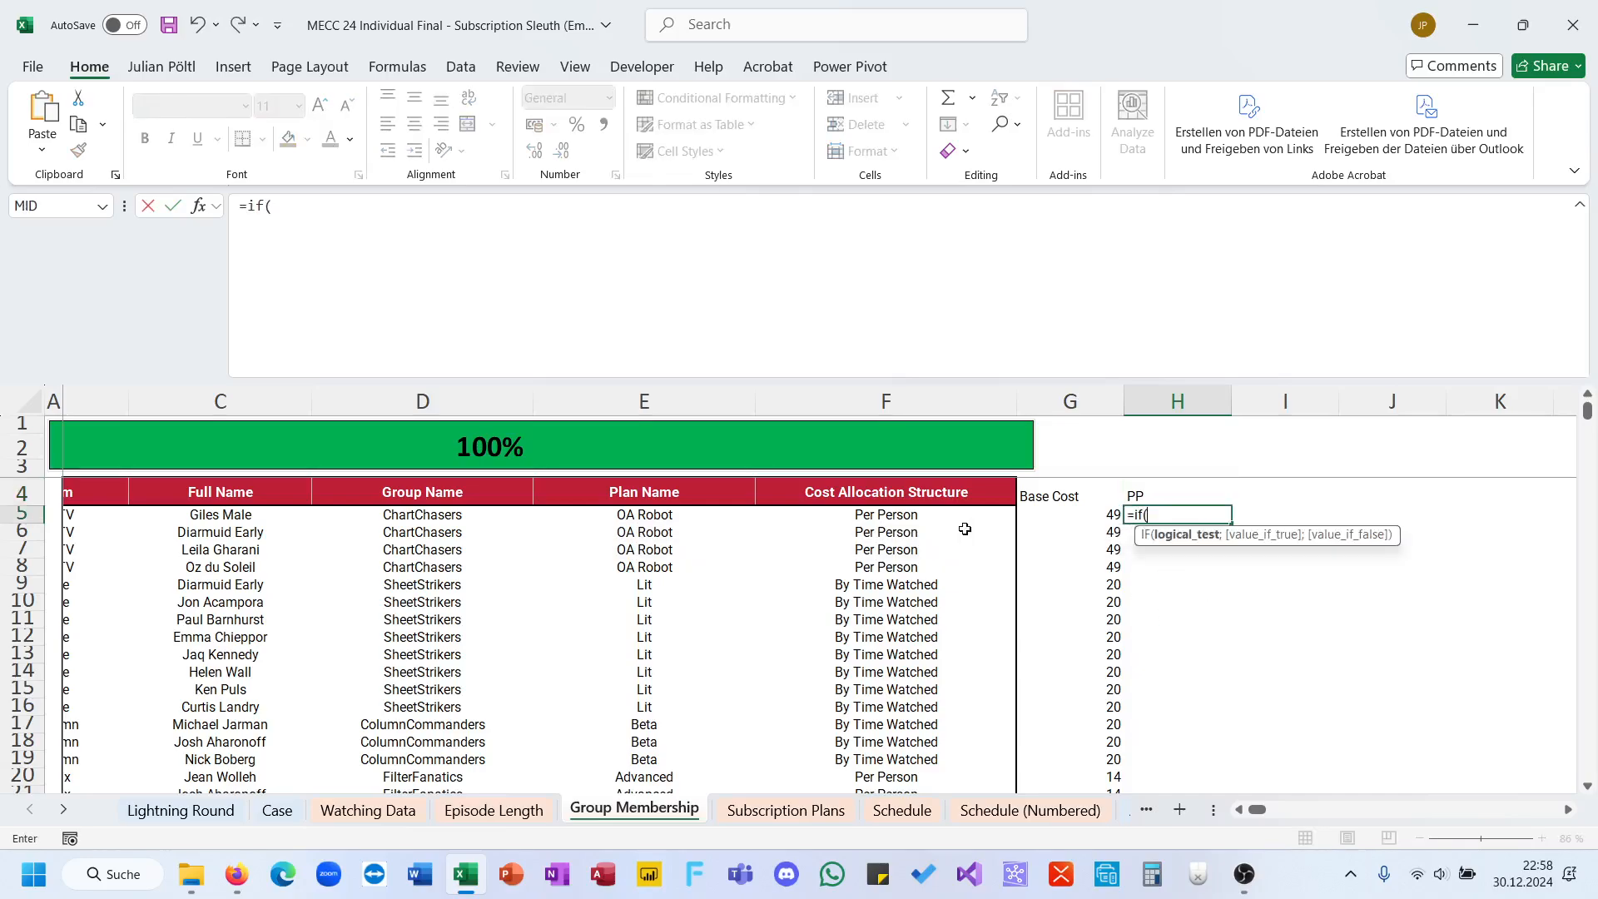
{"action": "left_click", "coordinate": [917, 518]}
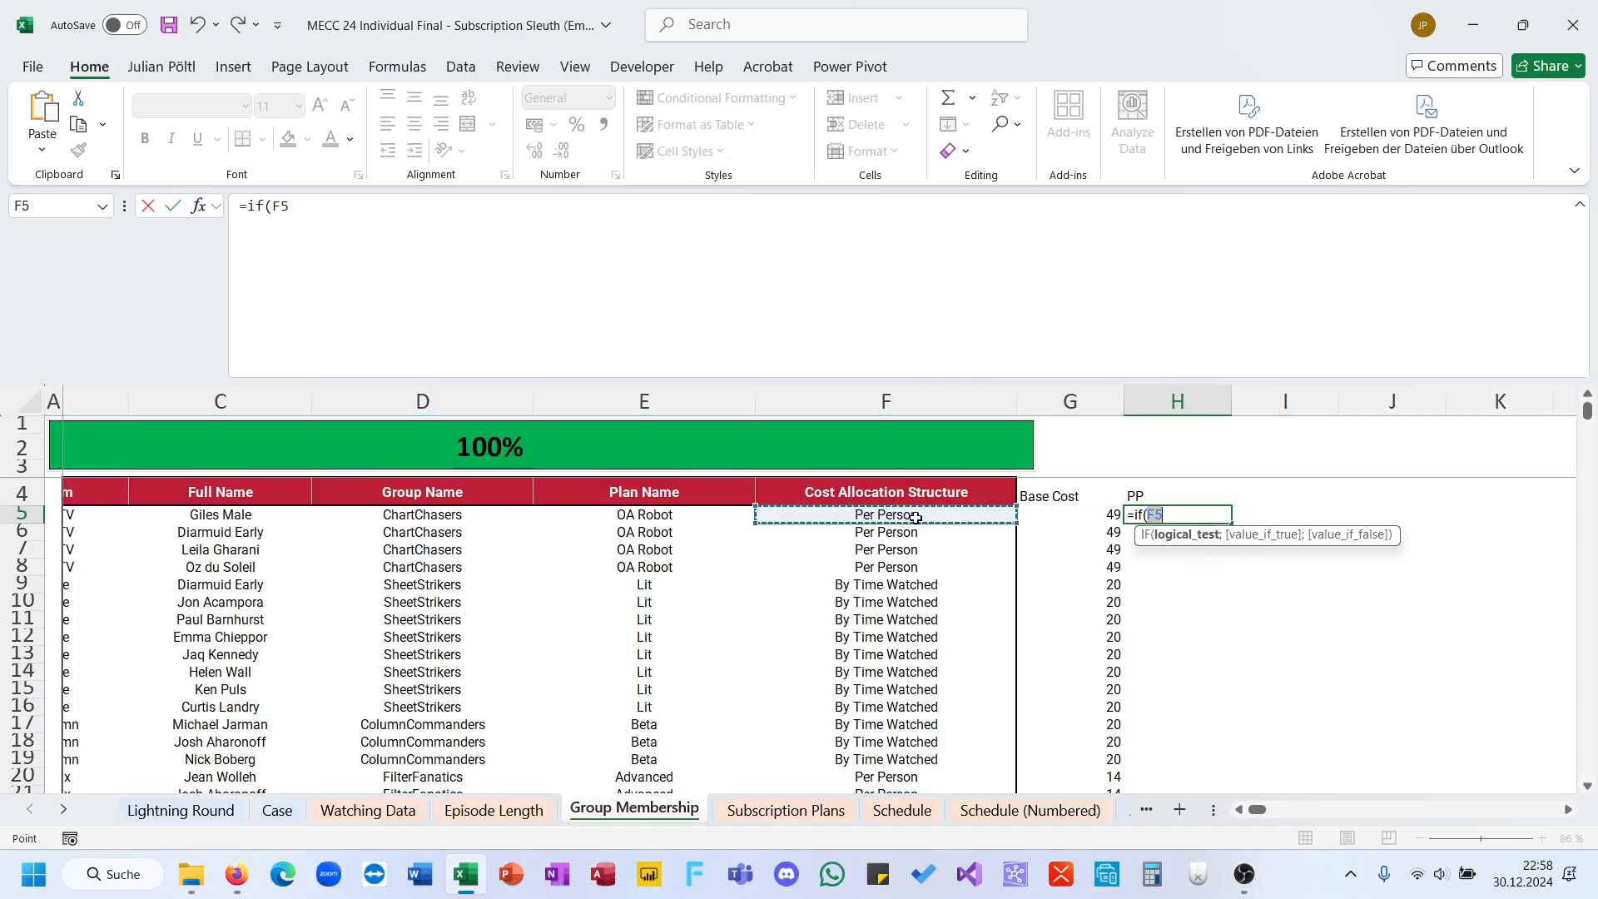
{"action": "key", "text": "ctrl+shift+Down"}
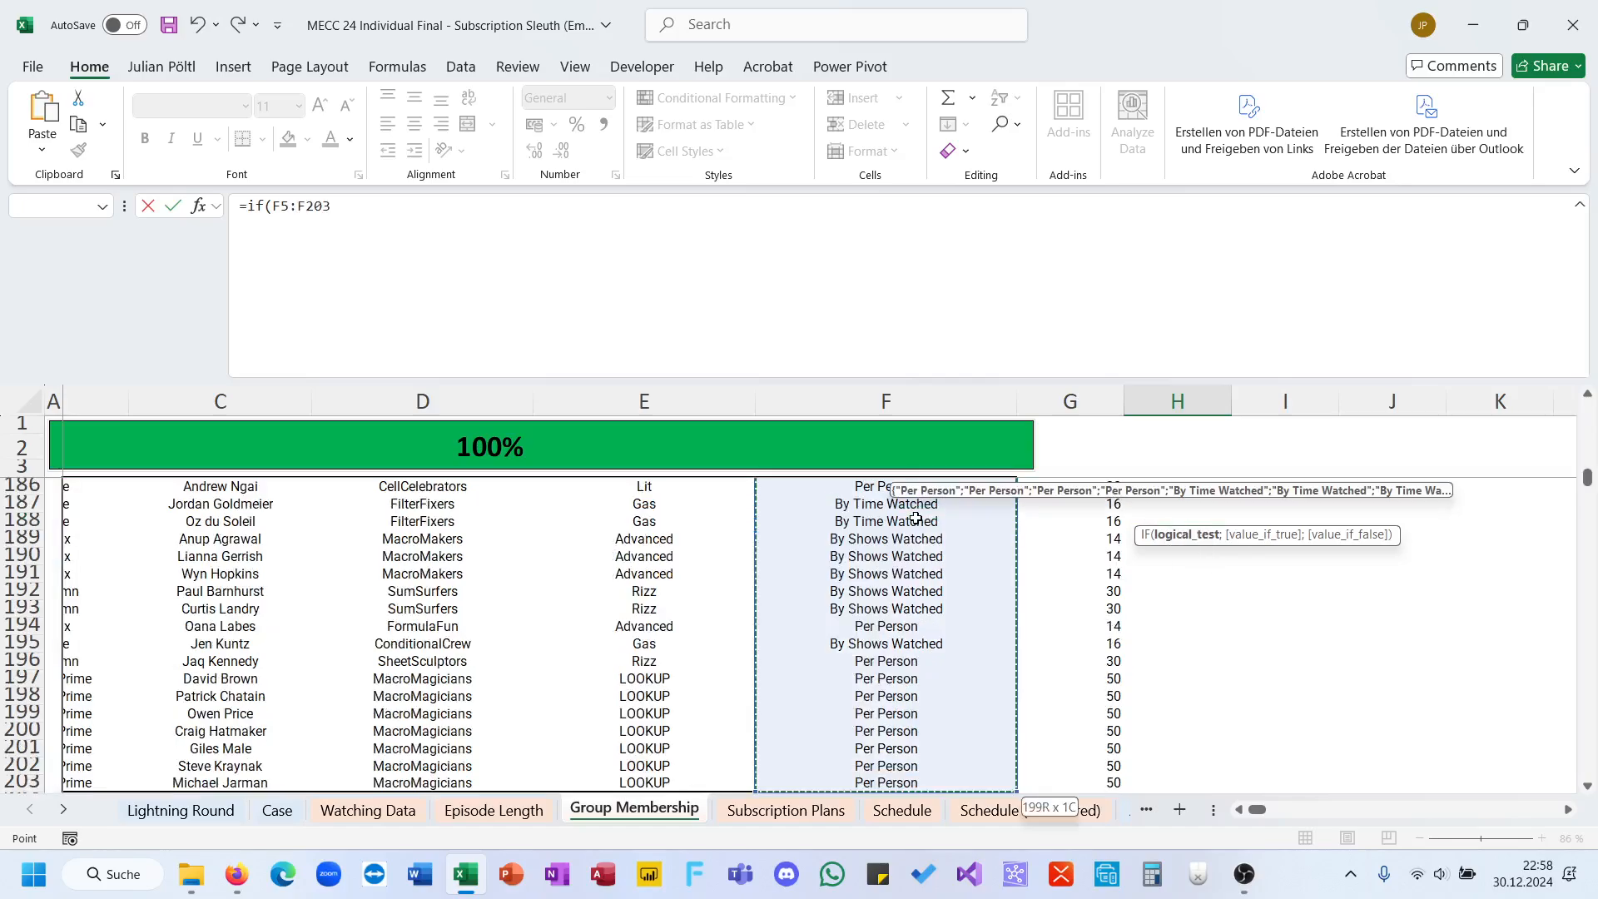
{"action": "key", "text": "Escape"}
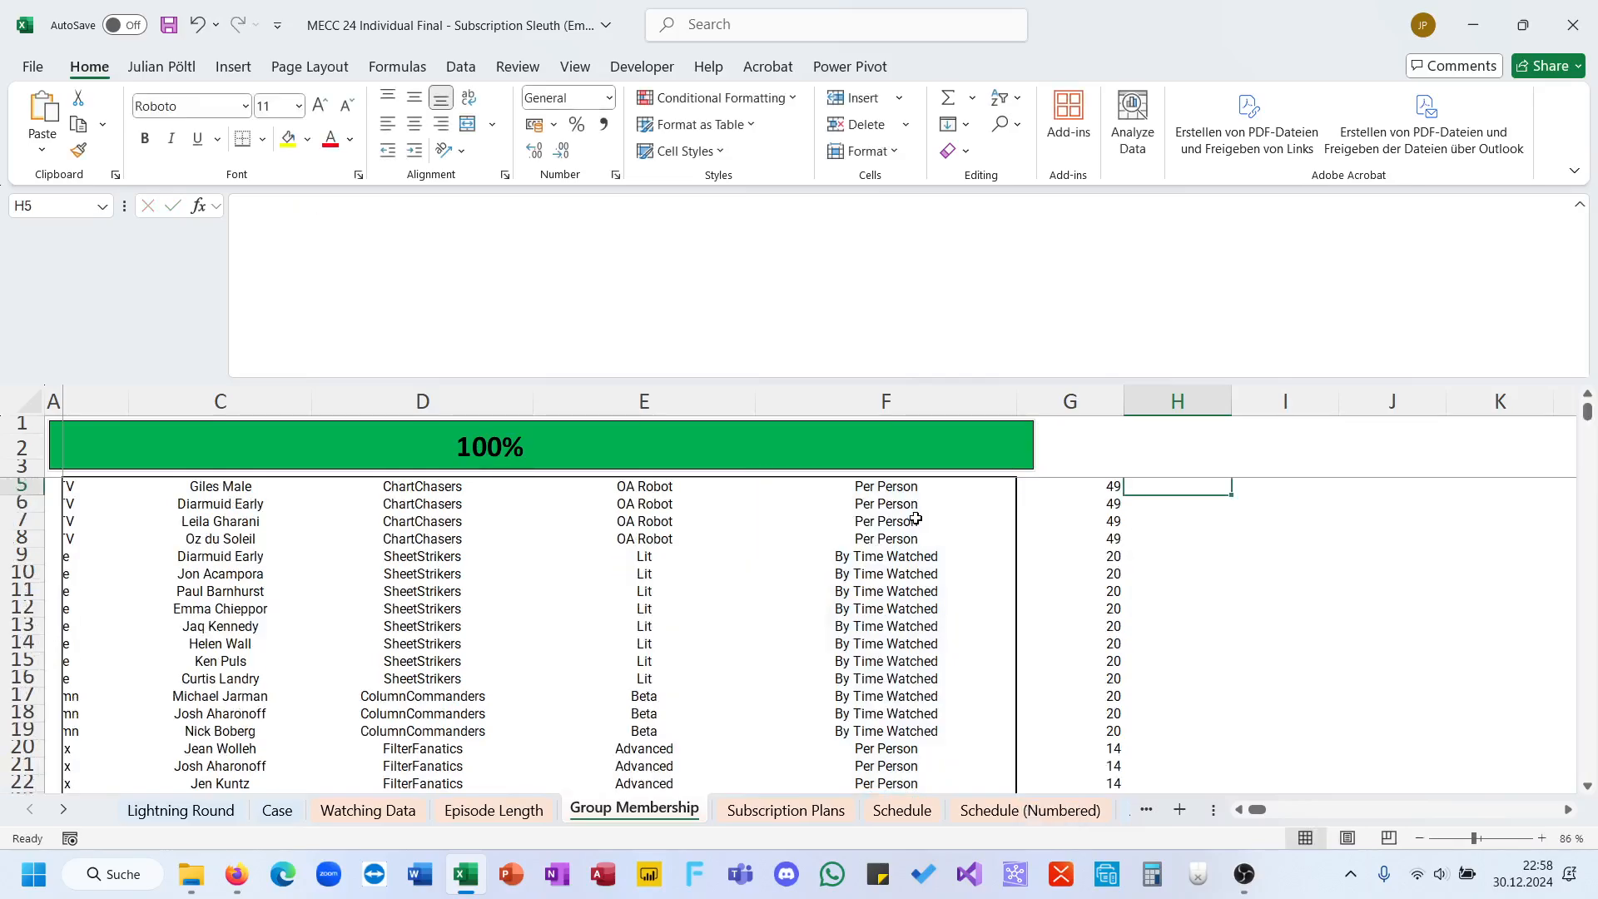
Step: Start an IF formula in H5 testing whether the cost allocation structure F5 equals the absolute reference $F$5
{"action": "type", "text": "=if("}
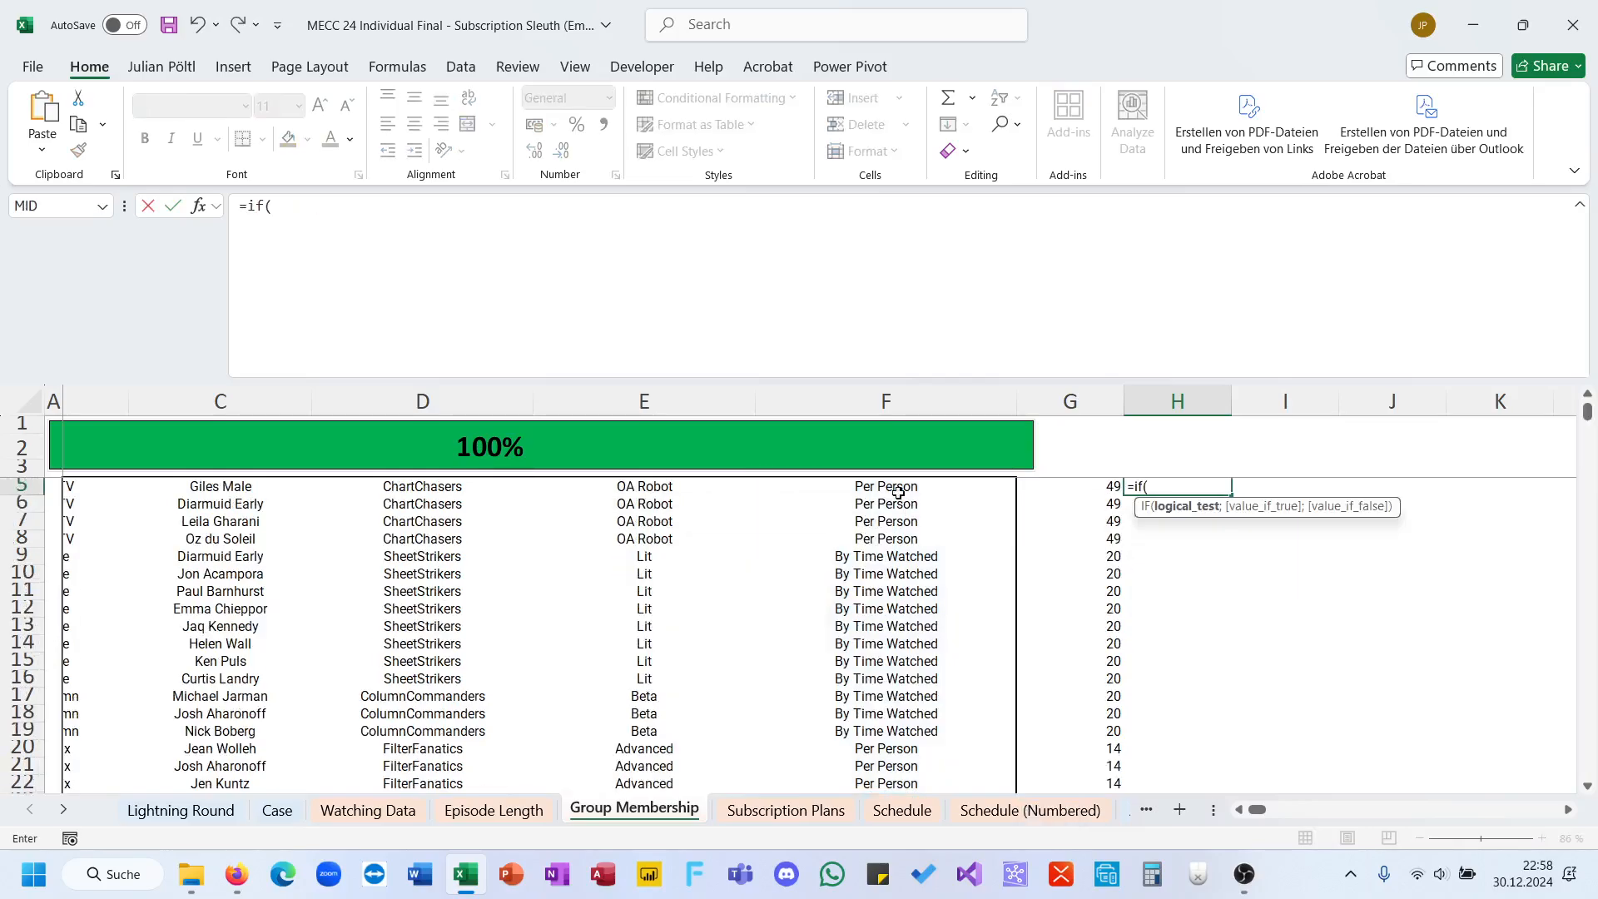
{"action": "left_click", "coordinate": [898, 492]}
{"action": "type", "text": "="}
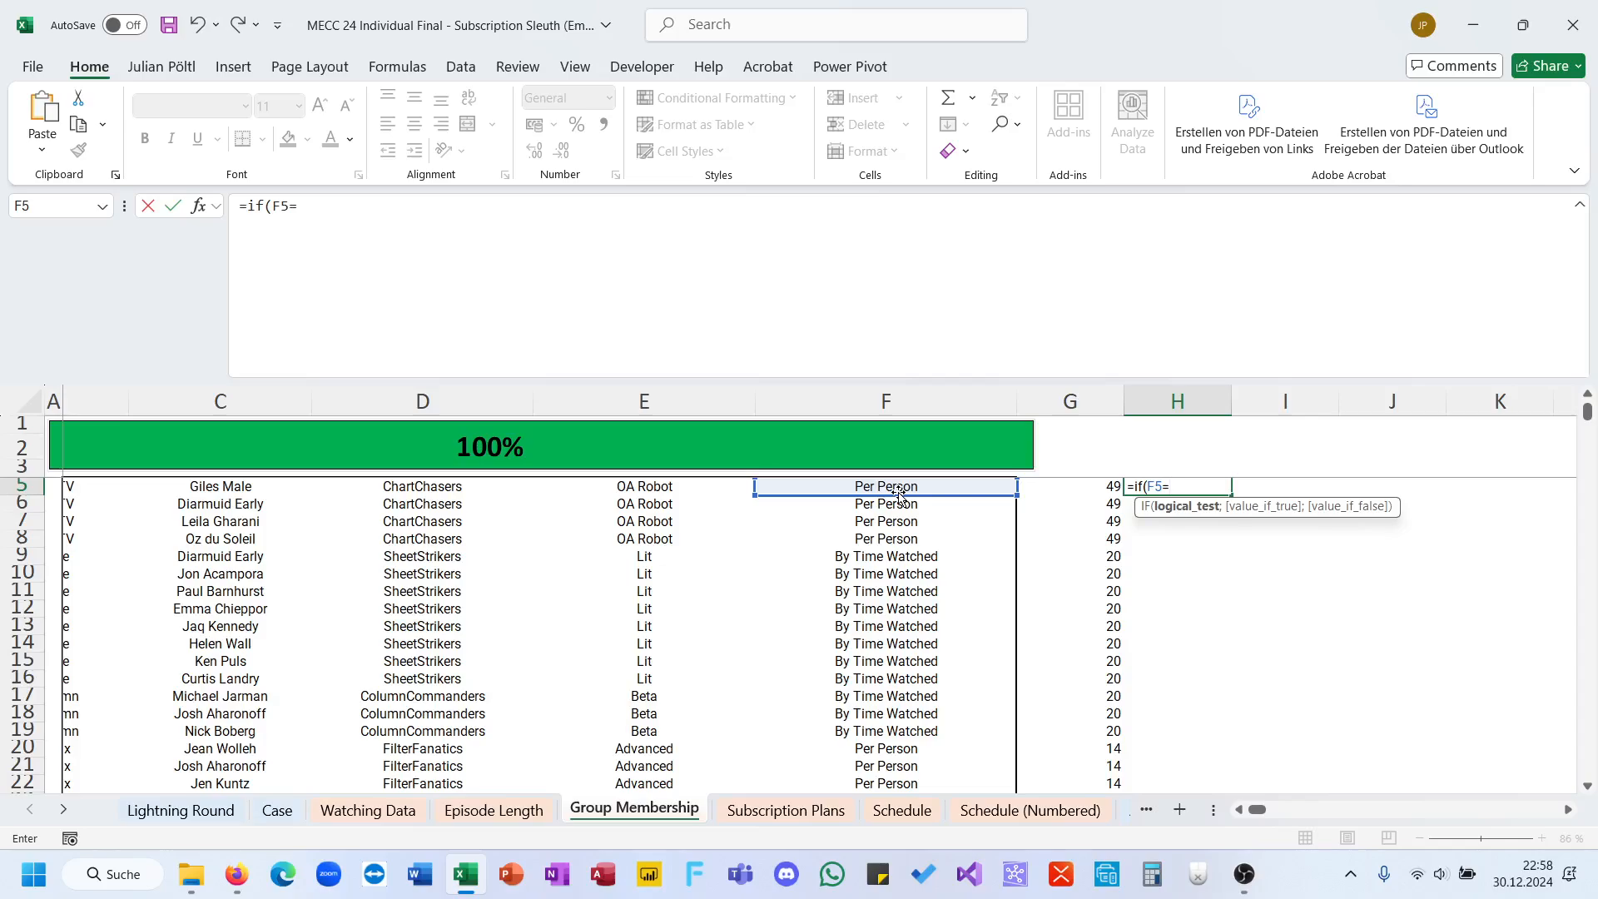
{"action": "left_click", "coordinate": [898, 490]}
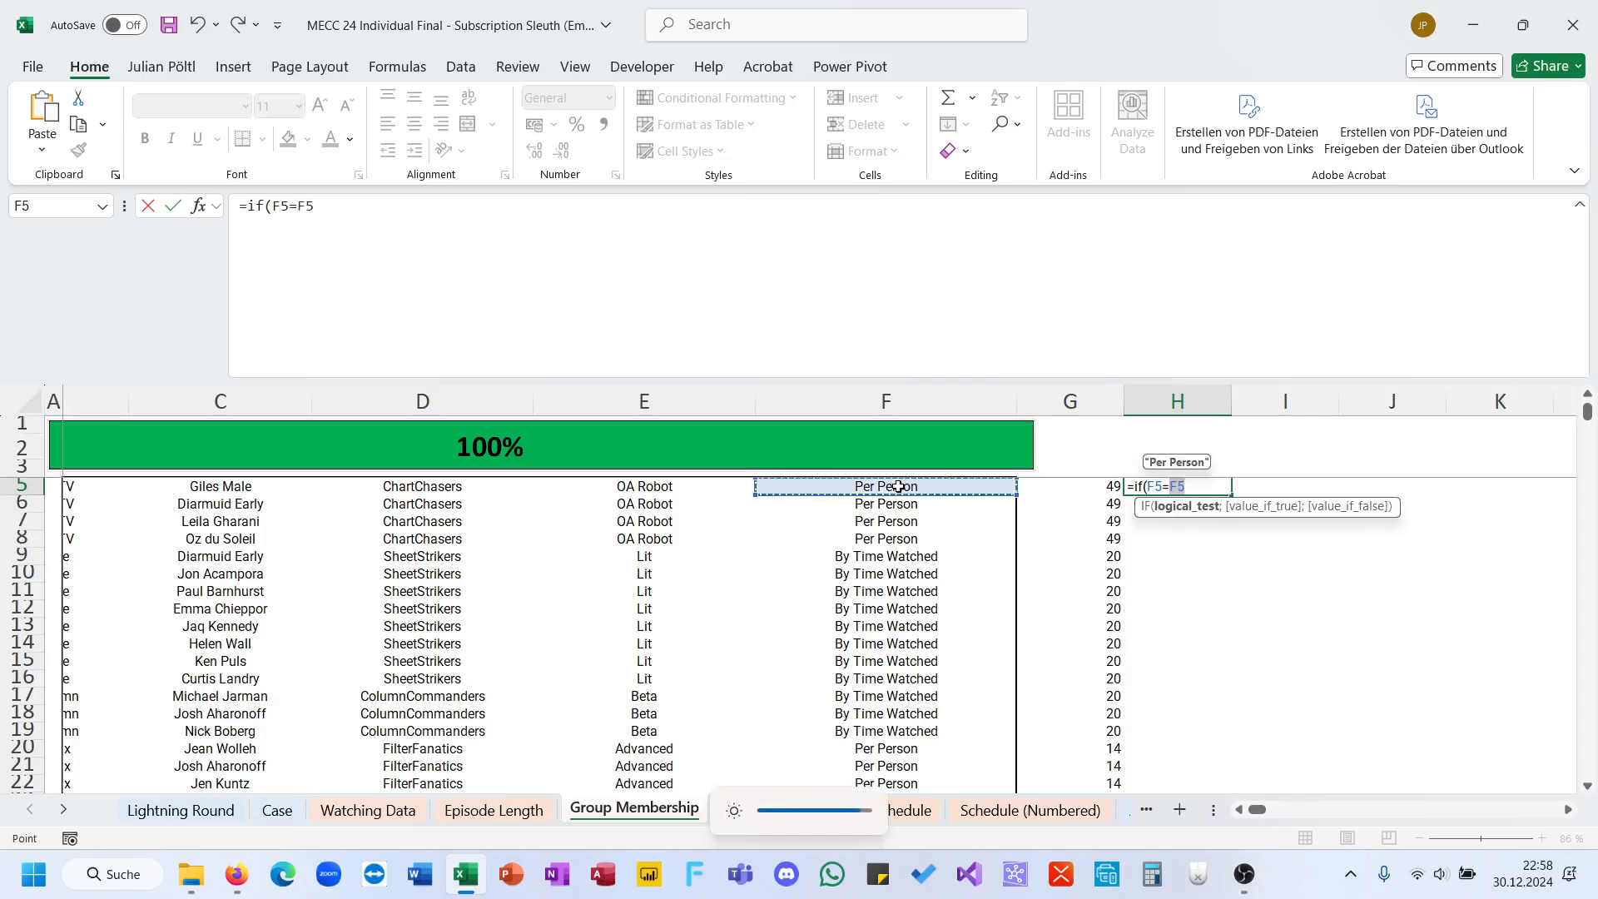
{"action": "left_click", "coordinate": [881, 367]}
{"action": "key", "text": "F4"}
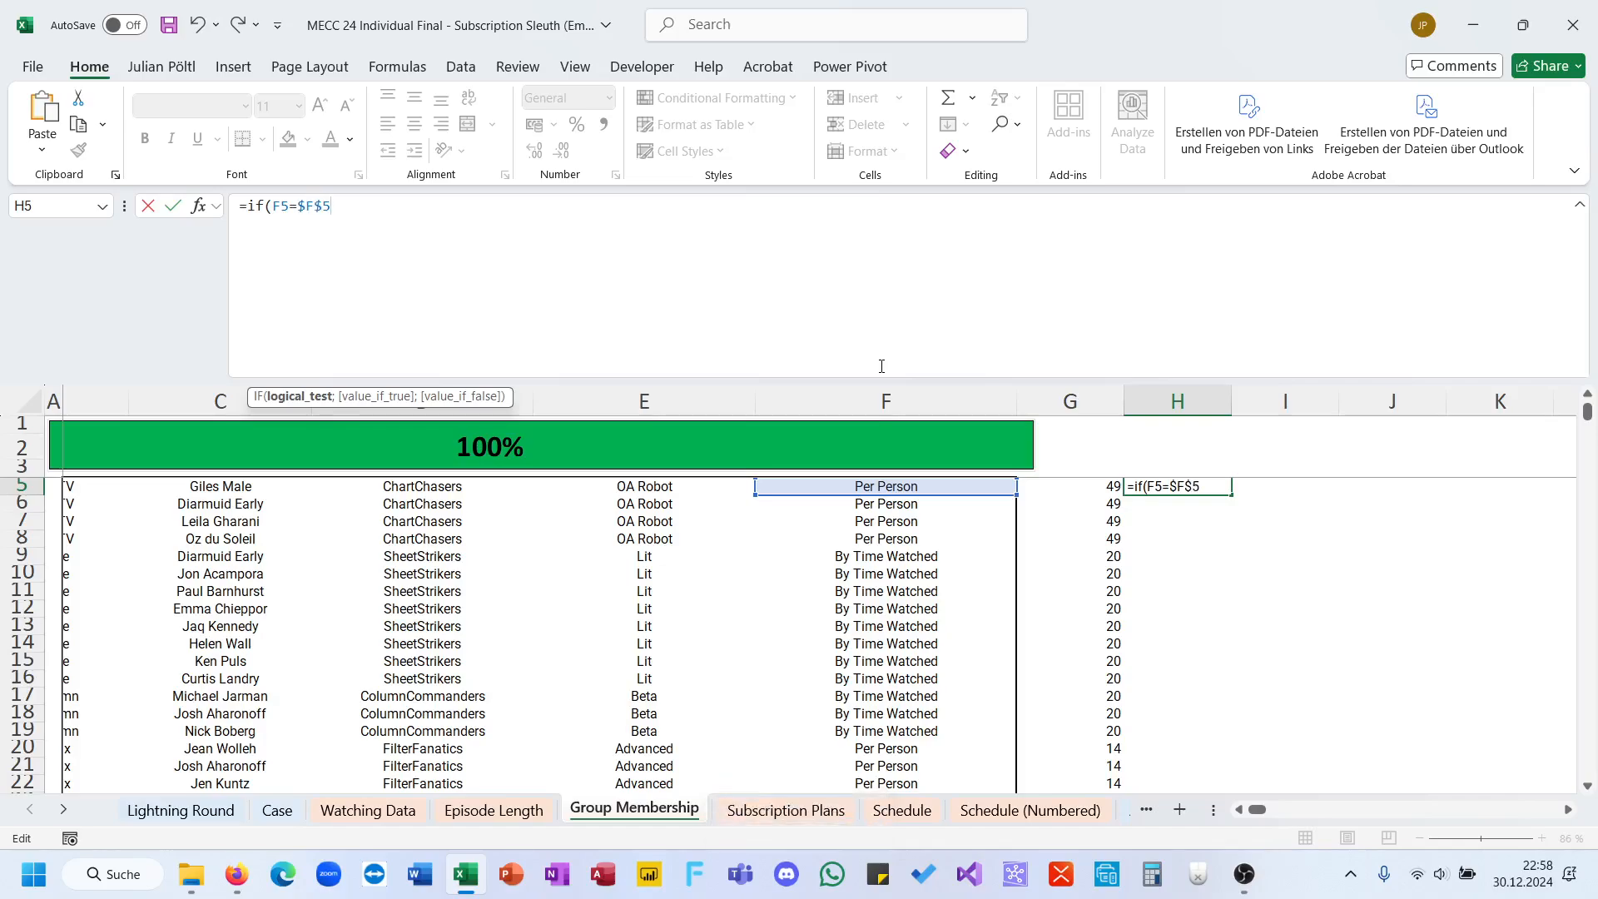
{"action": "type", "text": ";"}
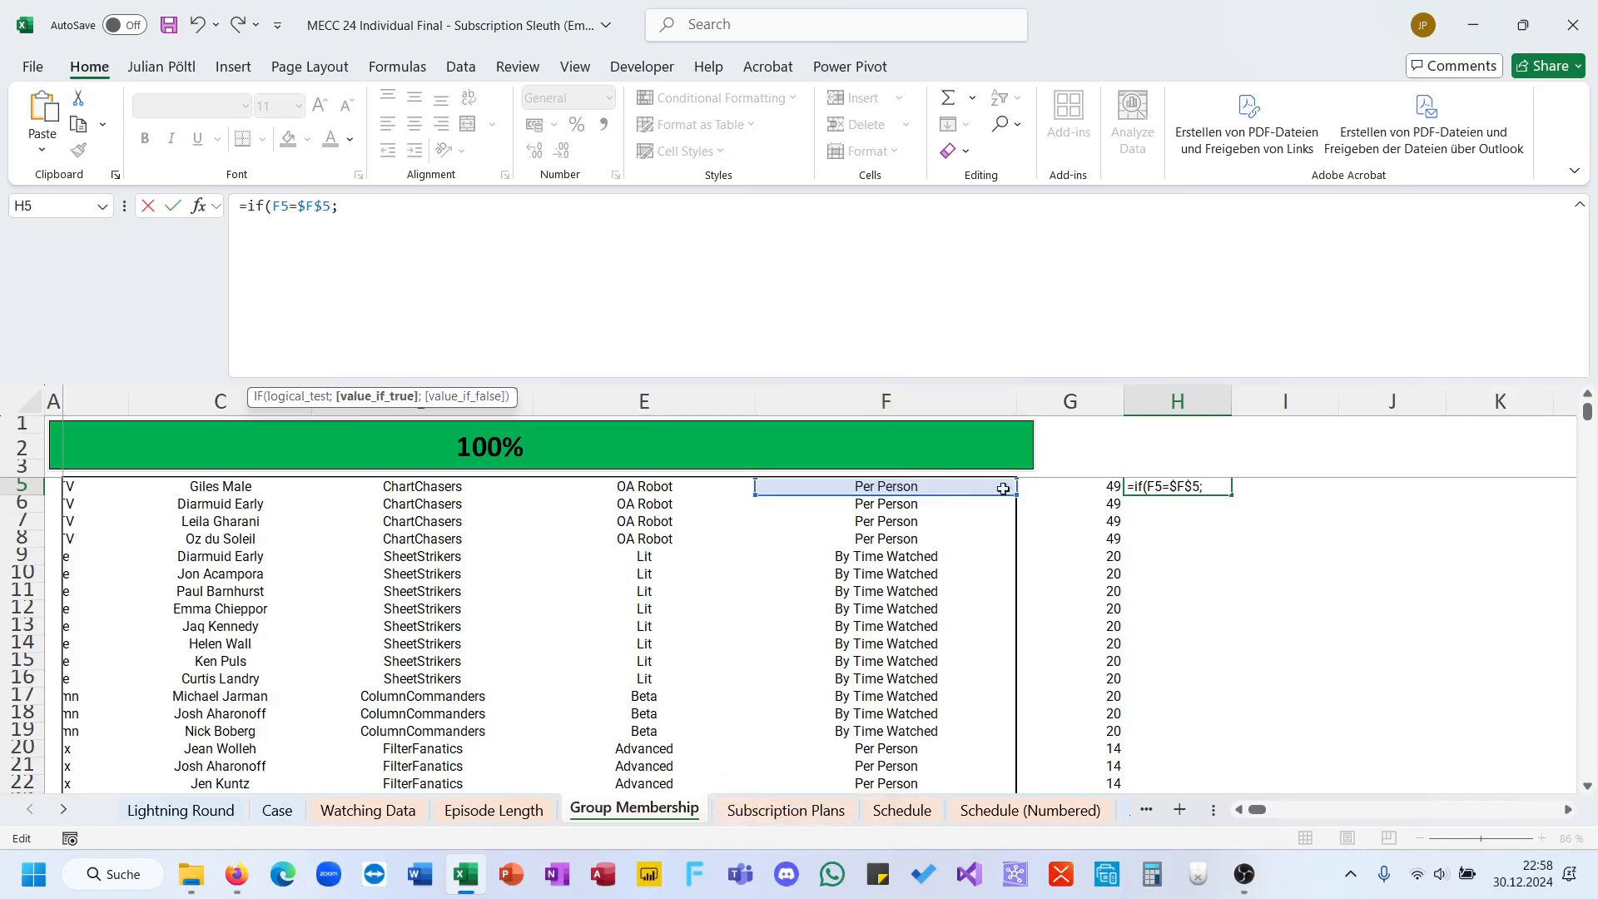
Step: Make the IF's true result the base cost G5 divided by a COUNTIF
{"action": "left_click", "coordinate": [1068, 491]}
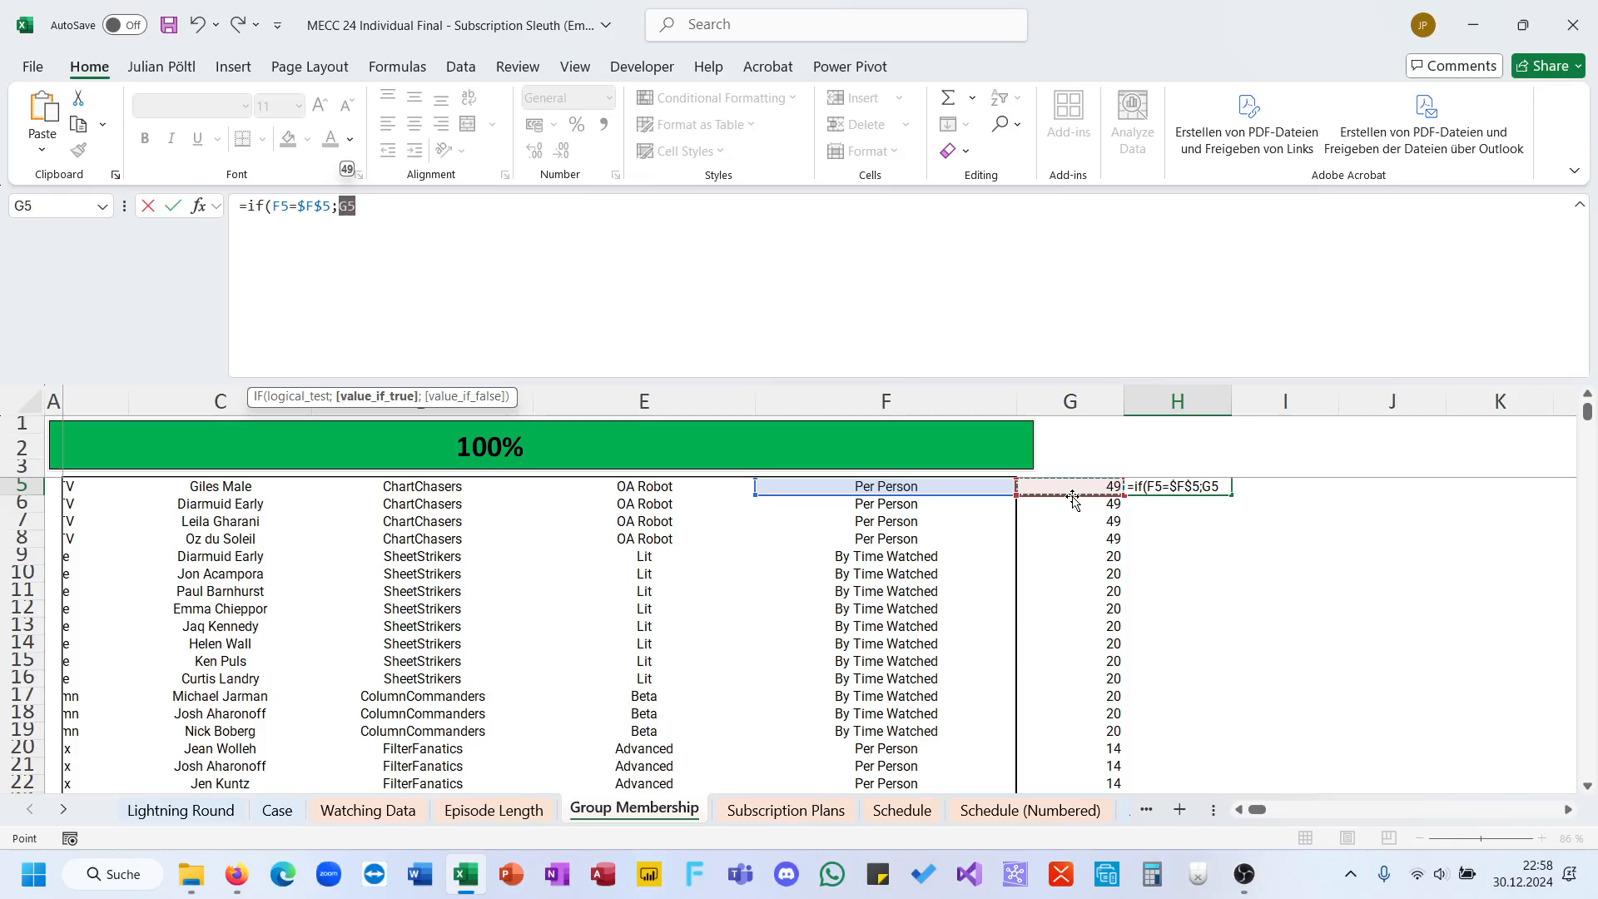
{"action": "type", "text": "/coun"}
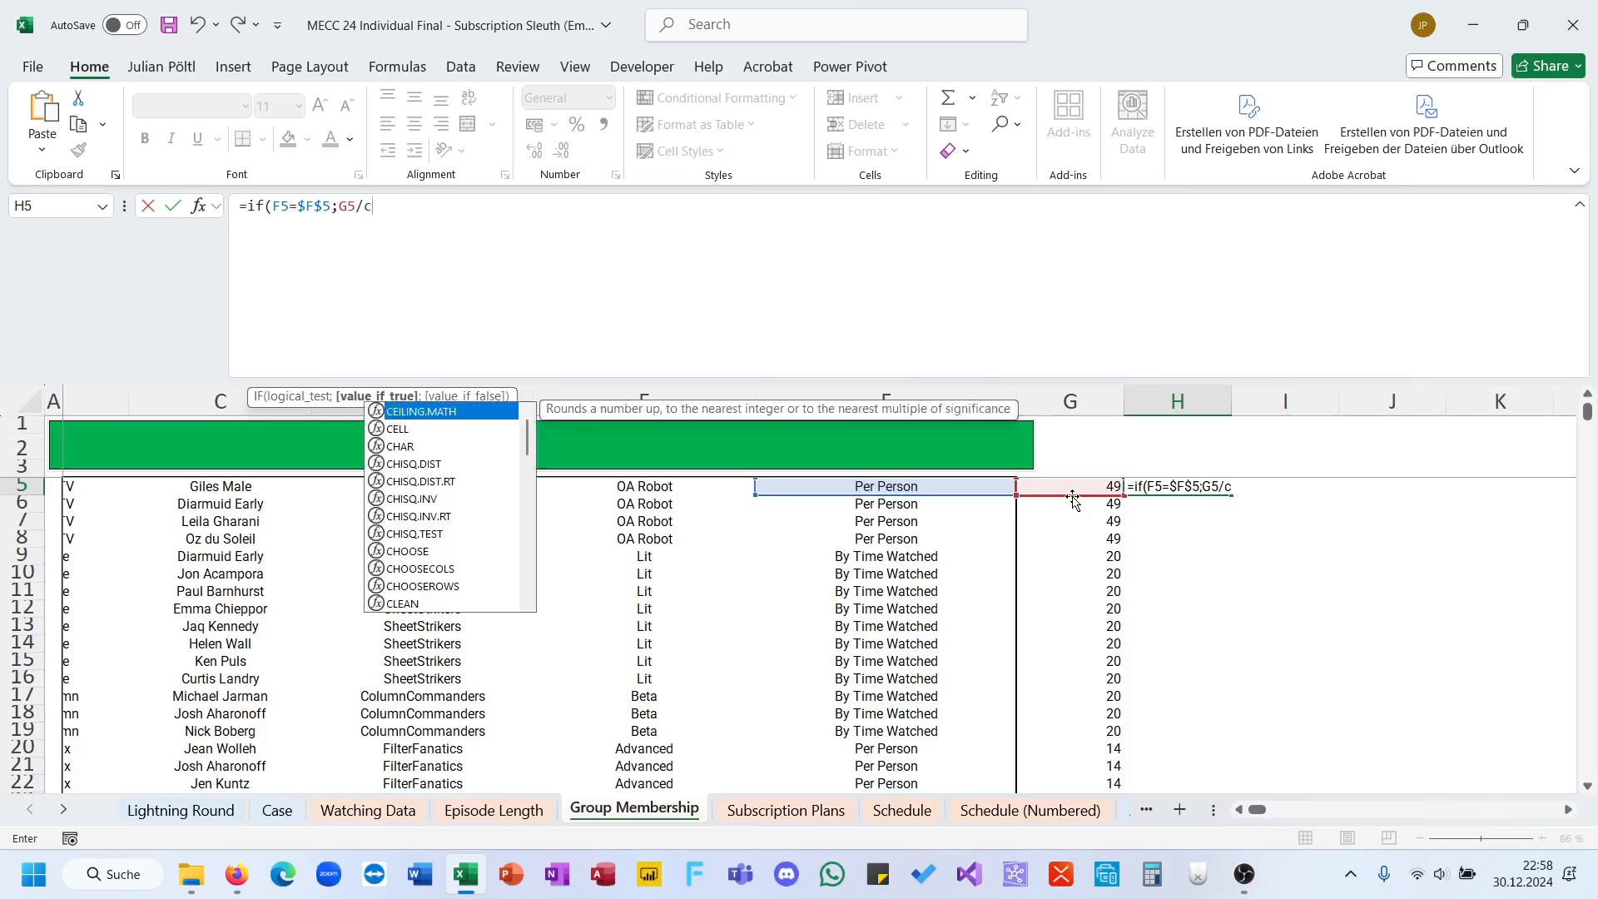
{"action": "key", "text": "Down"}
{"action": "key", "text": "Down"}
{"action": "key", "text": "Down"}
{"action": "key", "text": "Tab"}
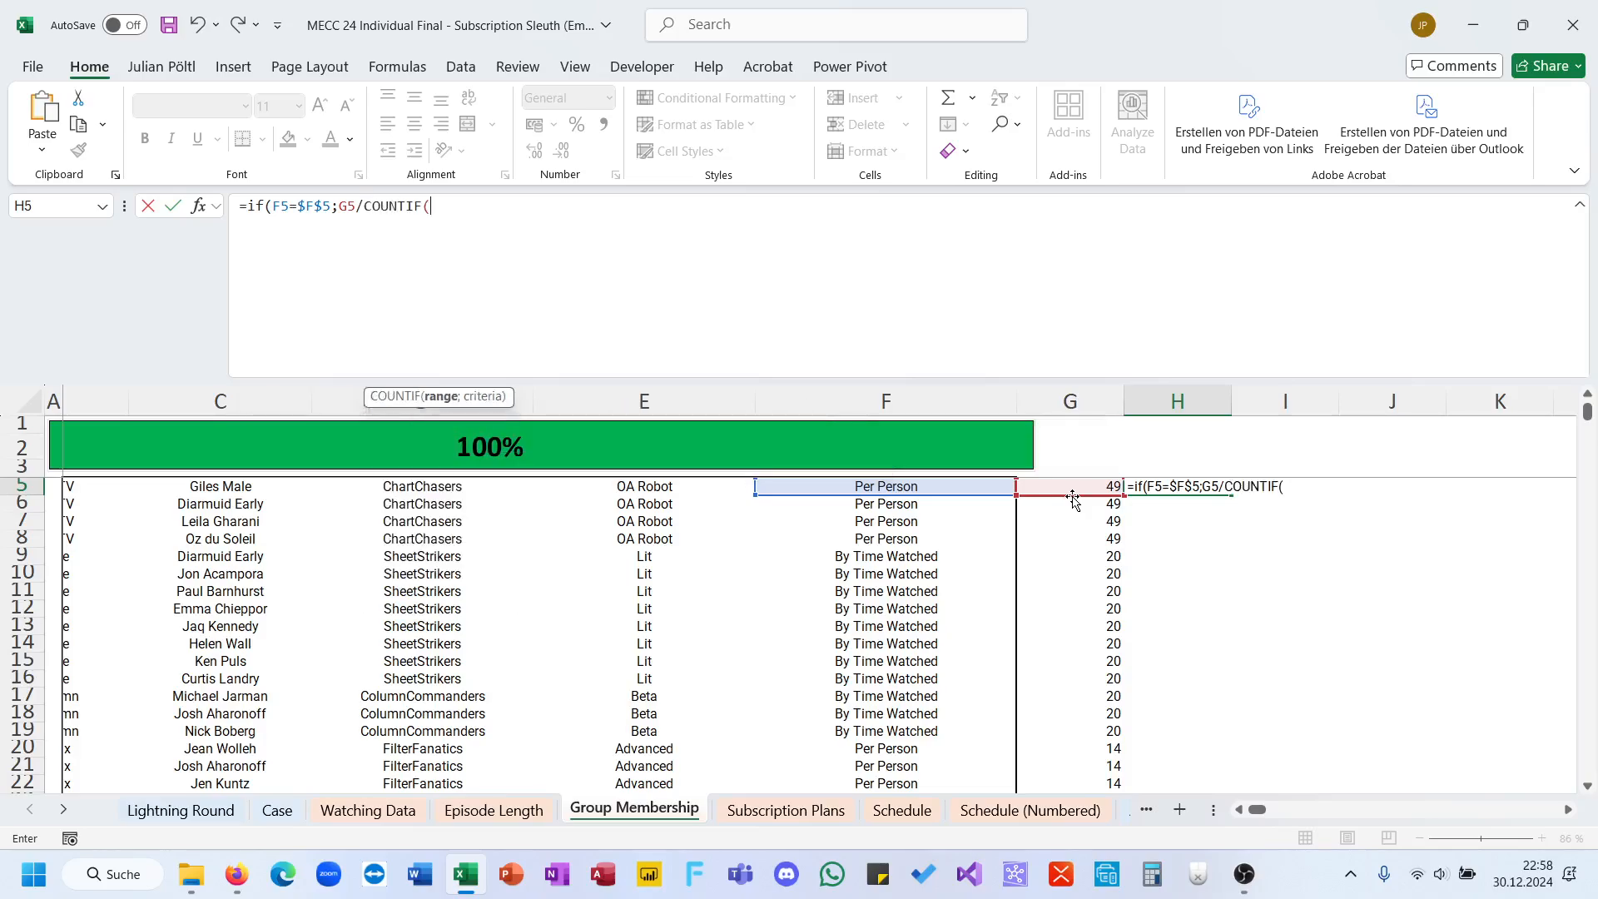
Step: Complete the COUNTIF with group range $D$5:$D$203 and criterion D5, and return 0 when the IF test is false
{"action": "scroll", "coordinate": [1083, 508], "scroll_direction": "up", "scroll_amount": 1}
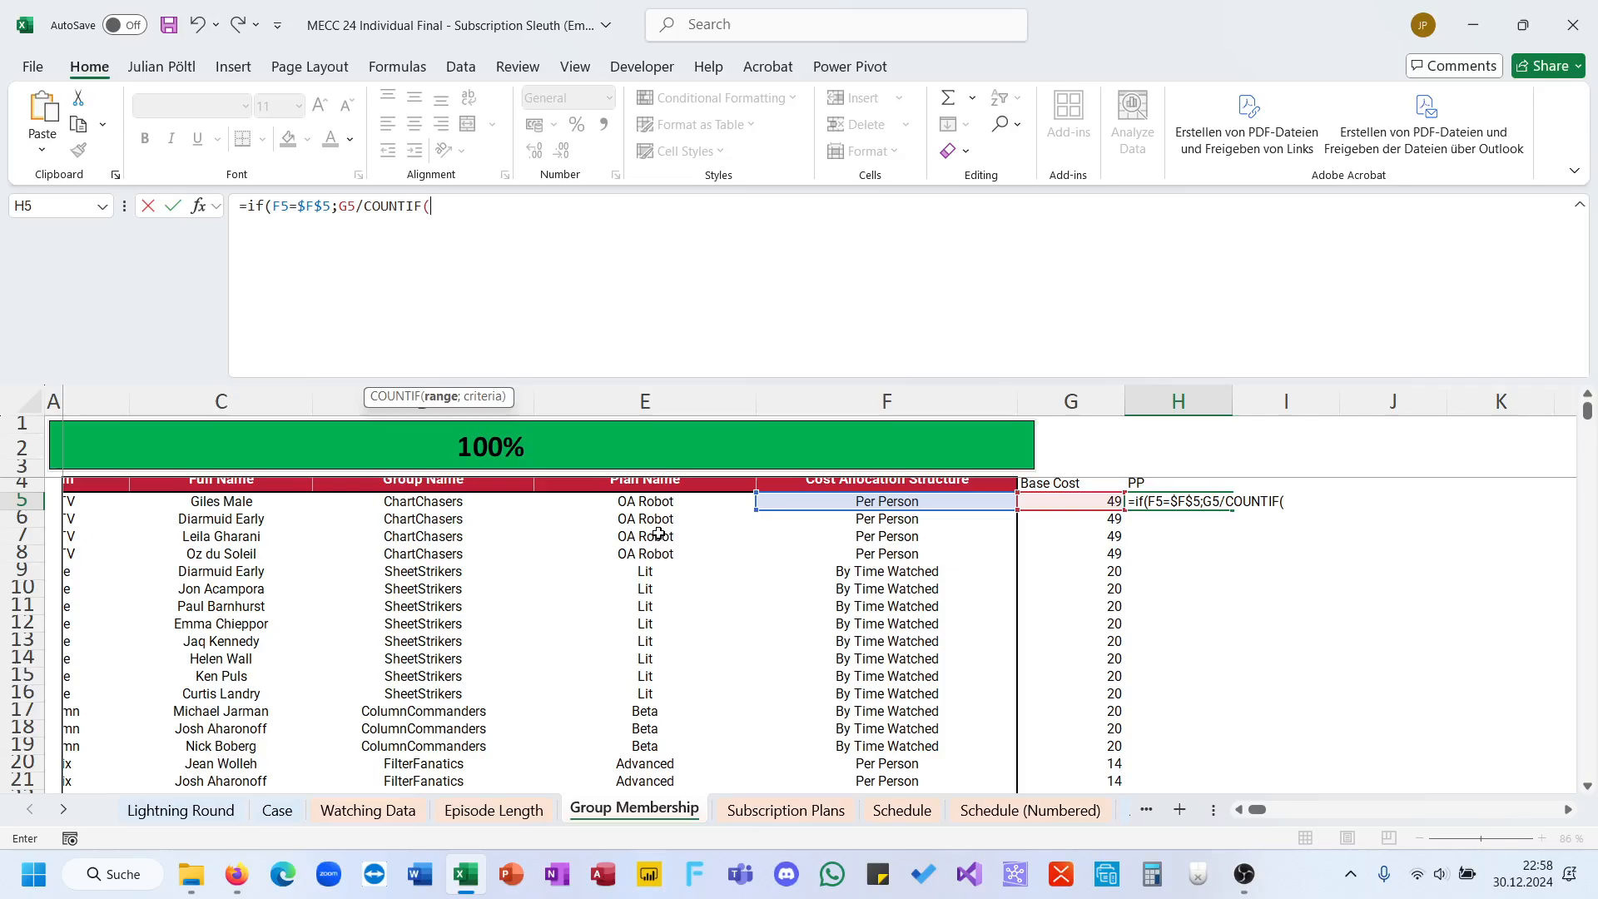
{"action": "left_click", "coordinate": [450, 513]}
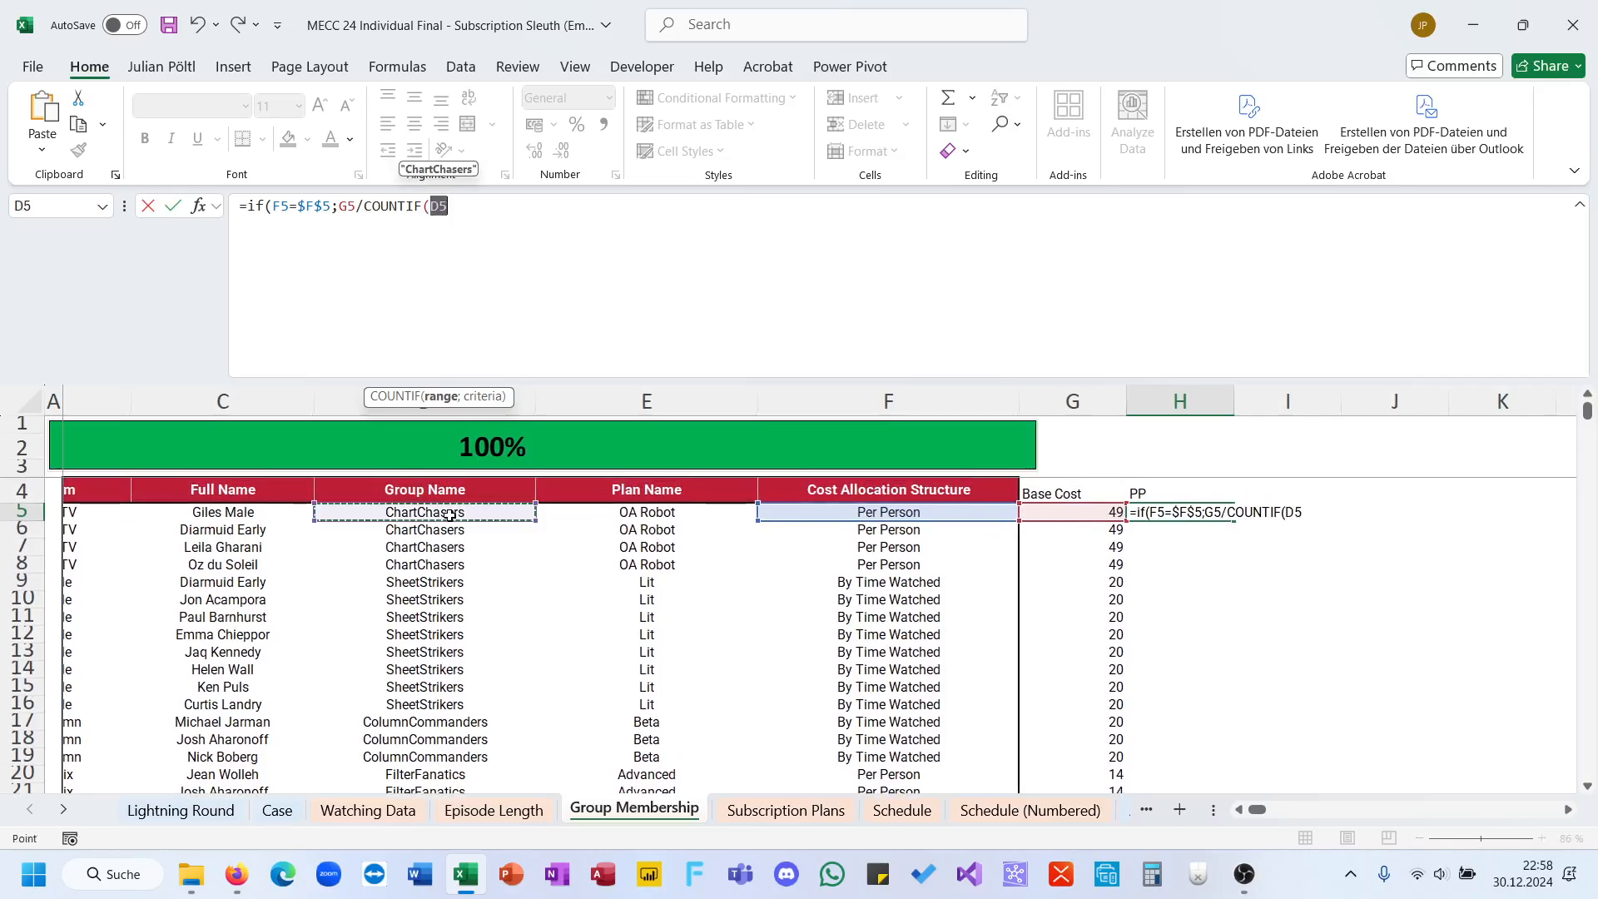
{"action": "key", "text": "ctrl+shift+Down"}
{"action": "key", "text": "F4"}
{"action": "type", "text": ","}
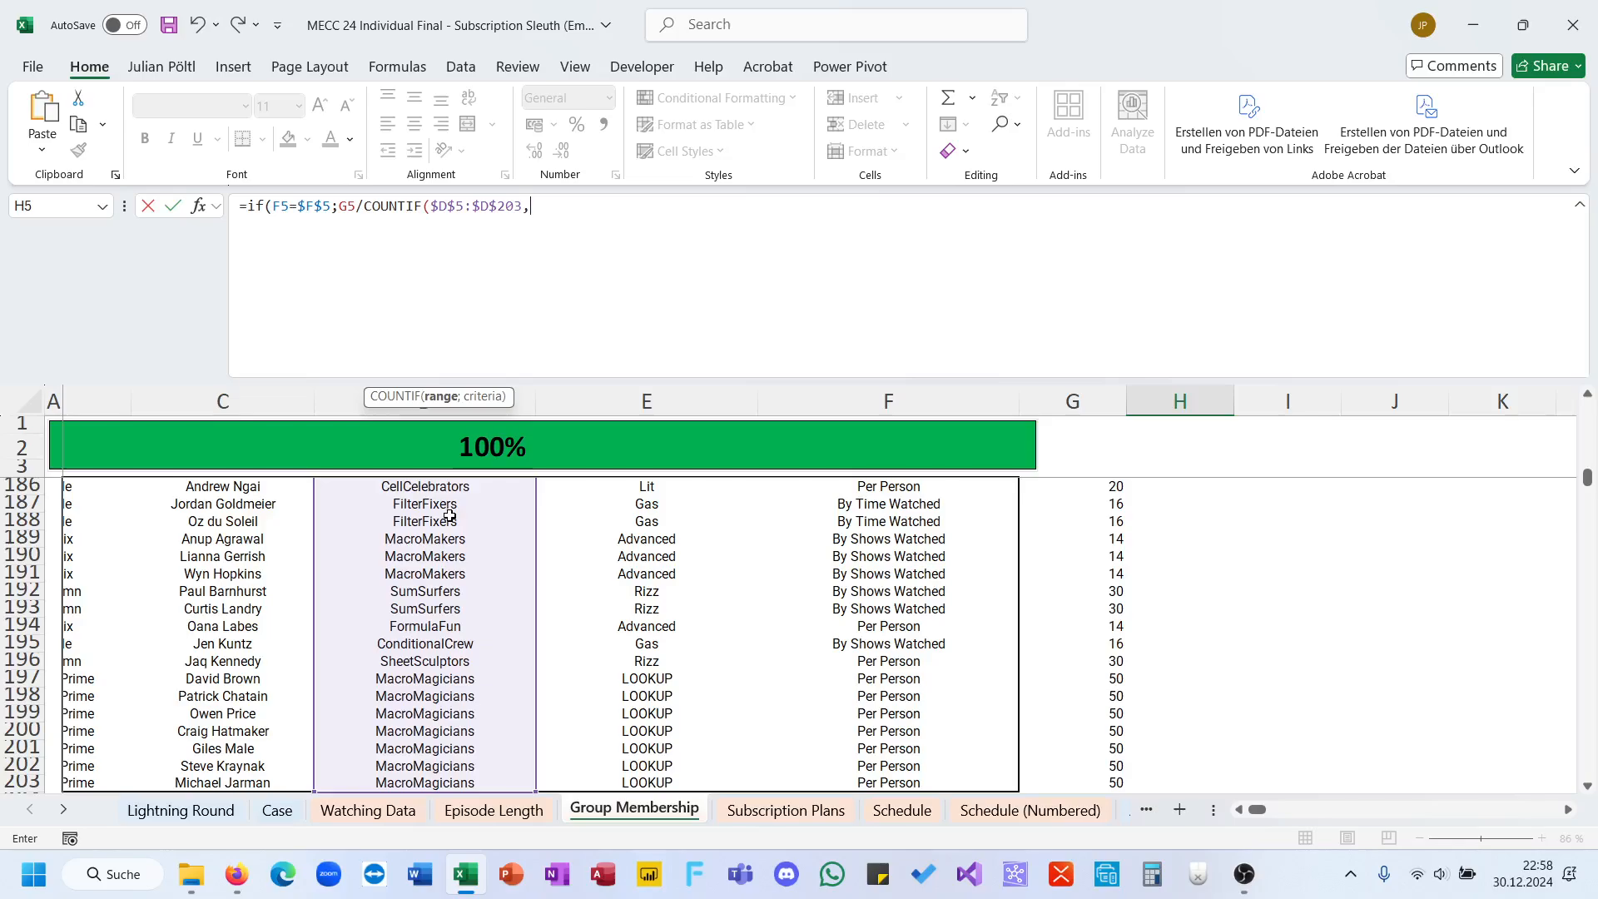
{"action": "key", "text": "BackSpace"}
{"action": "type", "text": ";"}
{"action": "key", "text": "Left"}
{"action": "key", "text": "Left"}
{"action": "key", "text": "Left"}
{"action": "key", "text": "Left"}
{"action": "key", "text": "Left"}
{"action": "key", "text": "Right"}
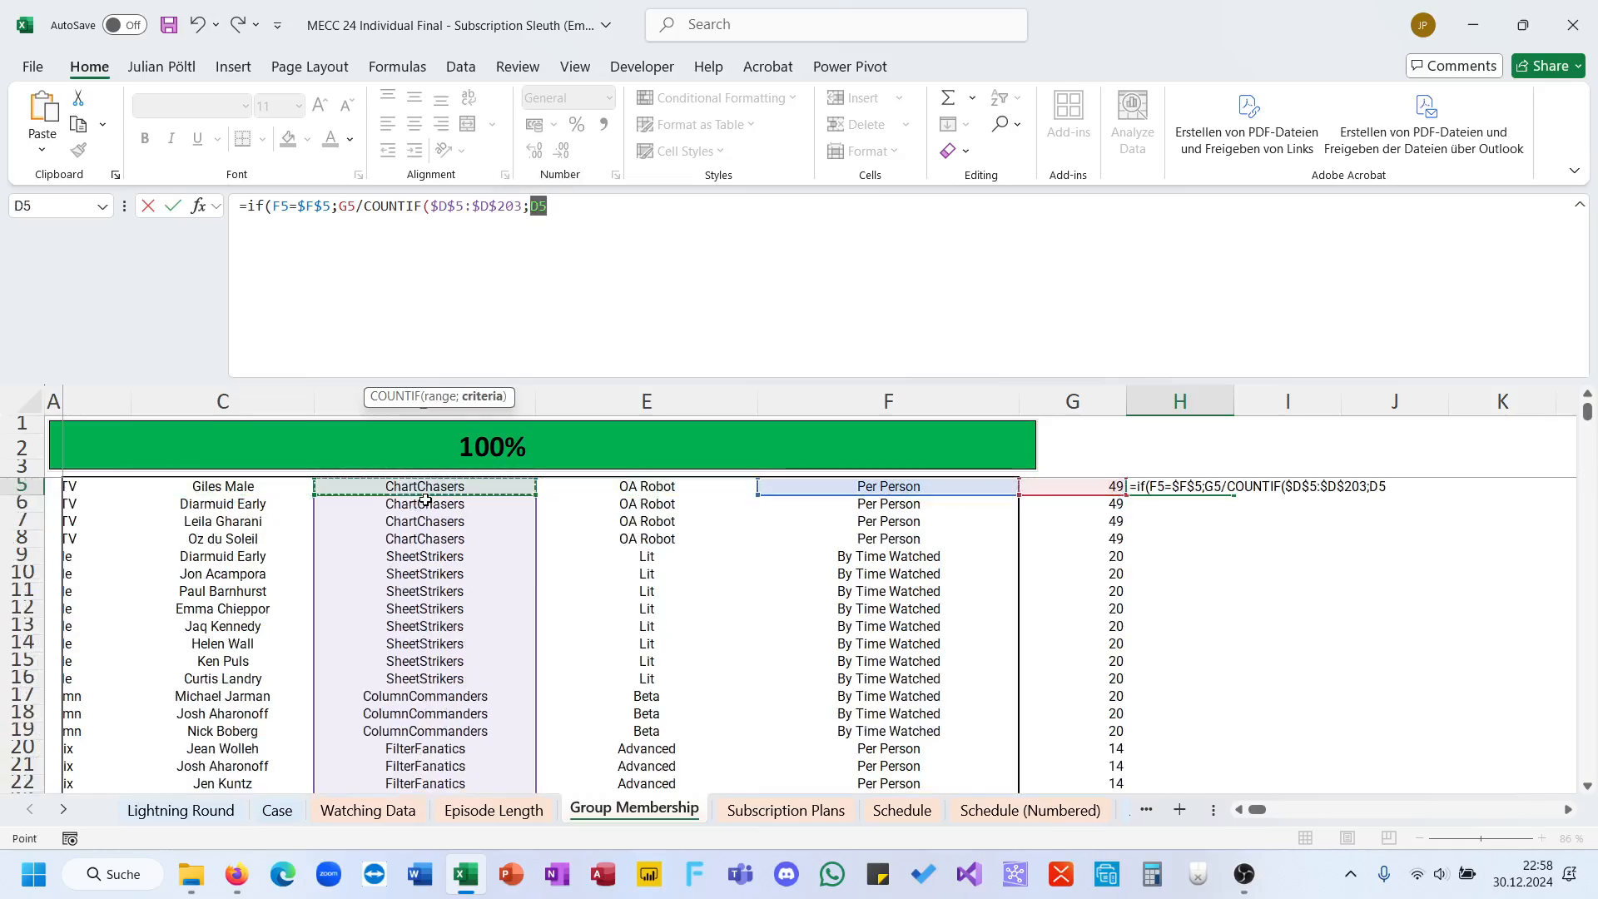
{"action": "type", "text": ")"}
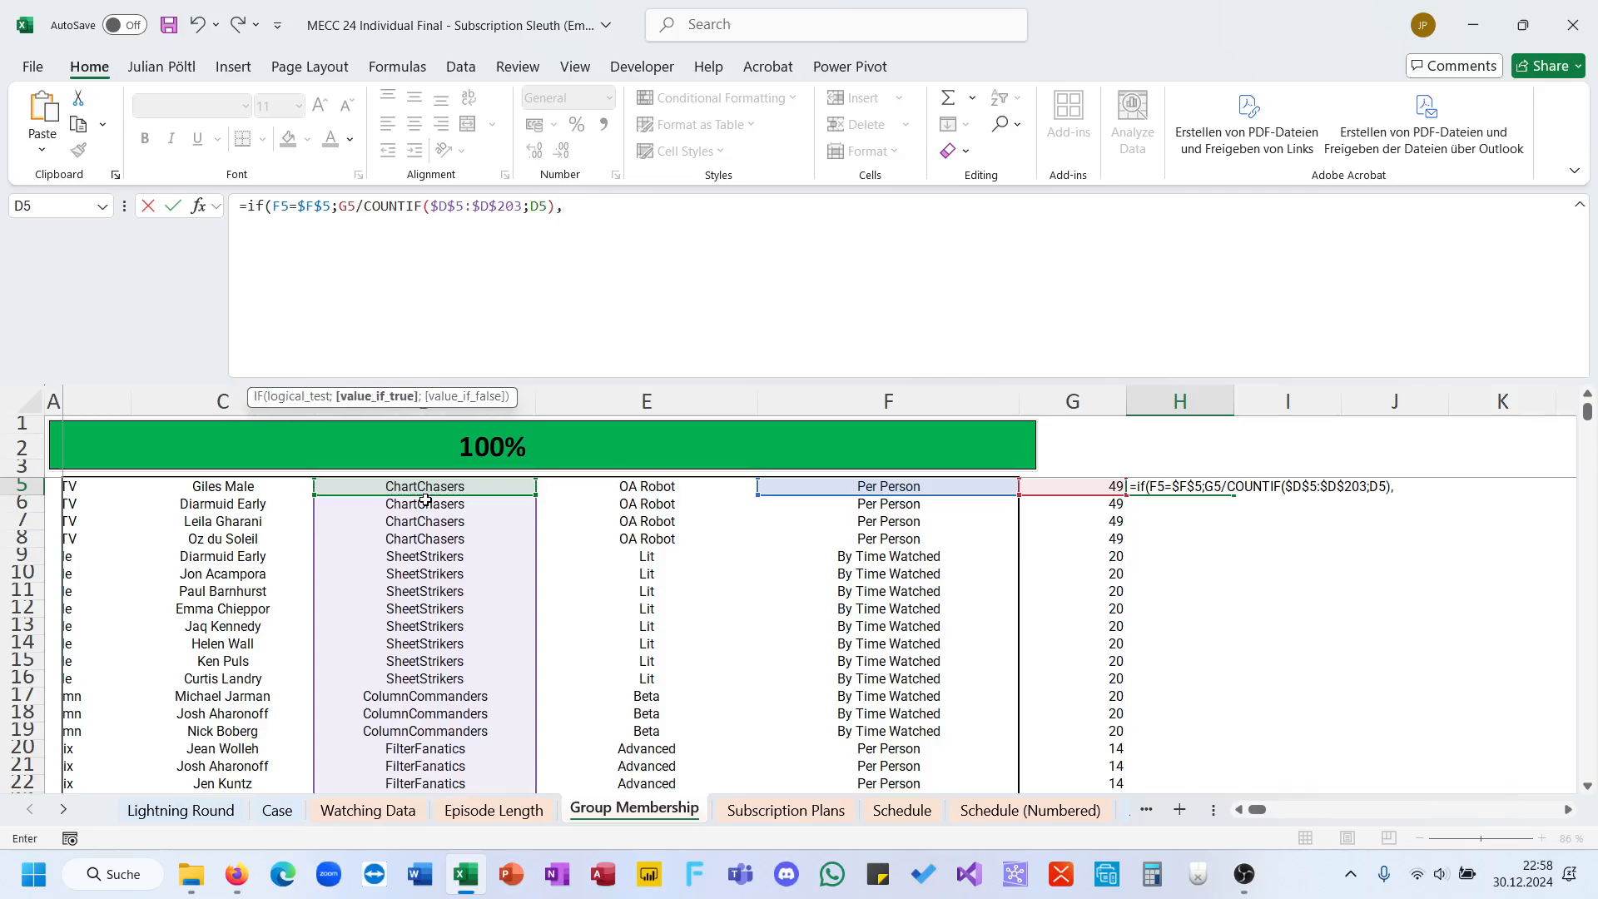
{"action": "type", "text": ";0)"}
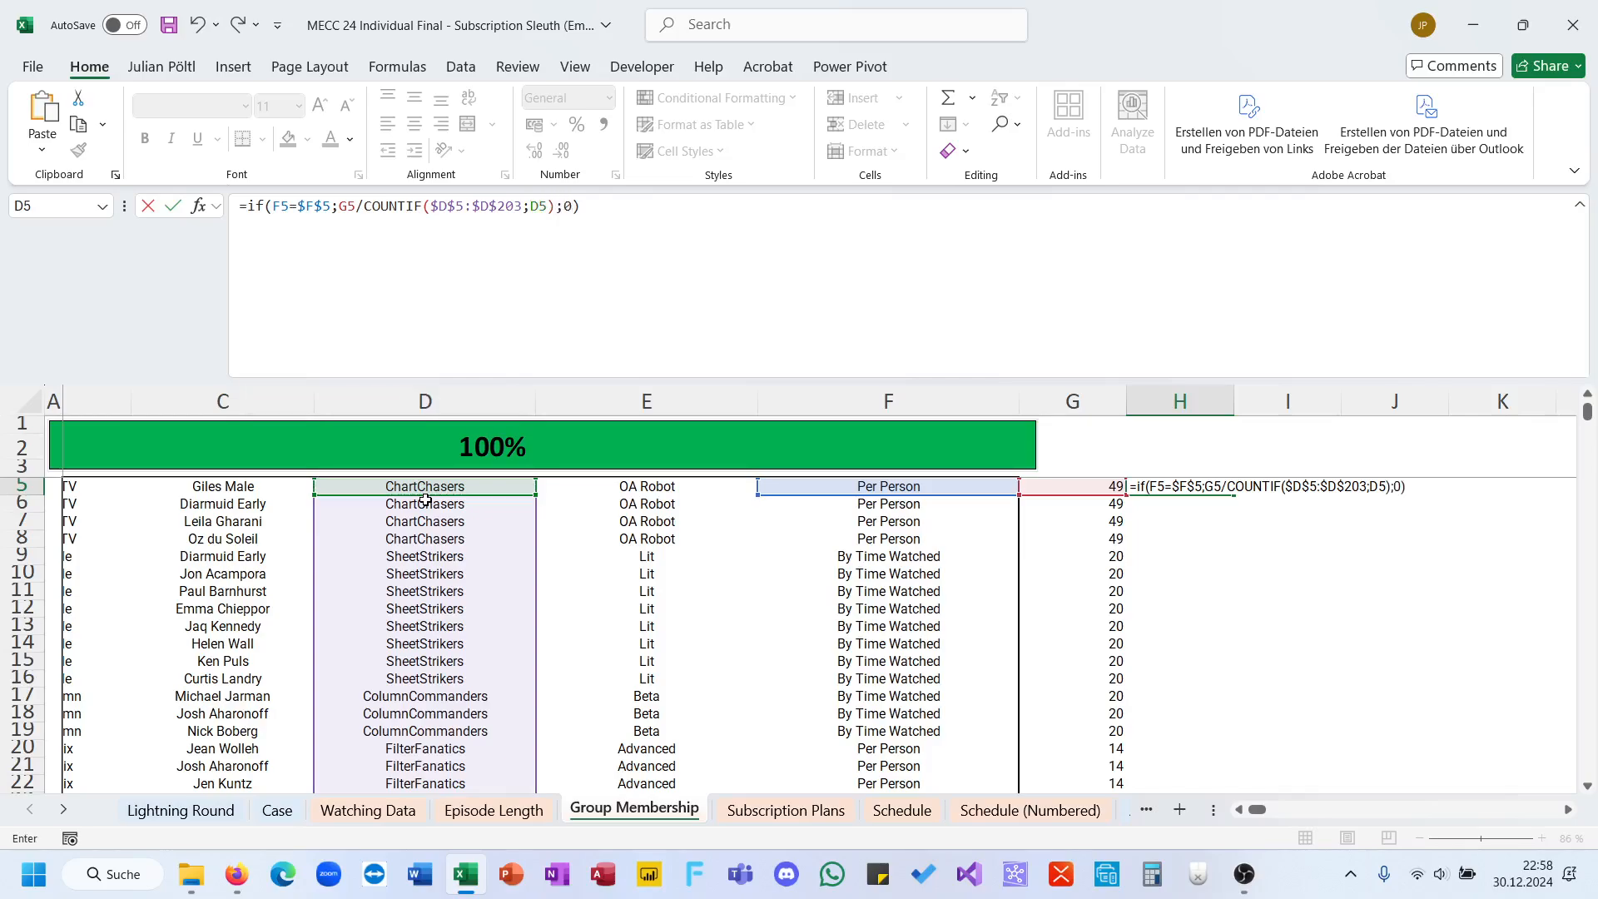
{"action": "key", "text": "Return"}
Step: Fill the H5 formula down through H203 and make column H bold
{"action": "left_click", "coordinate": [1201, 486]}
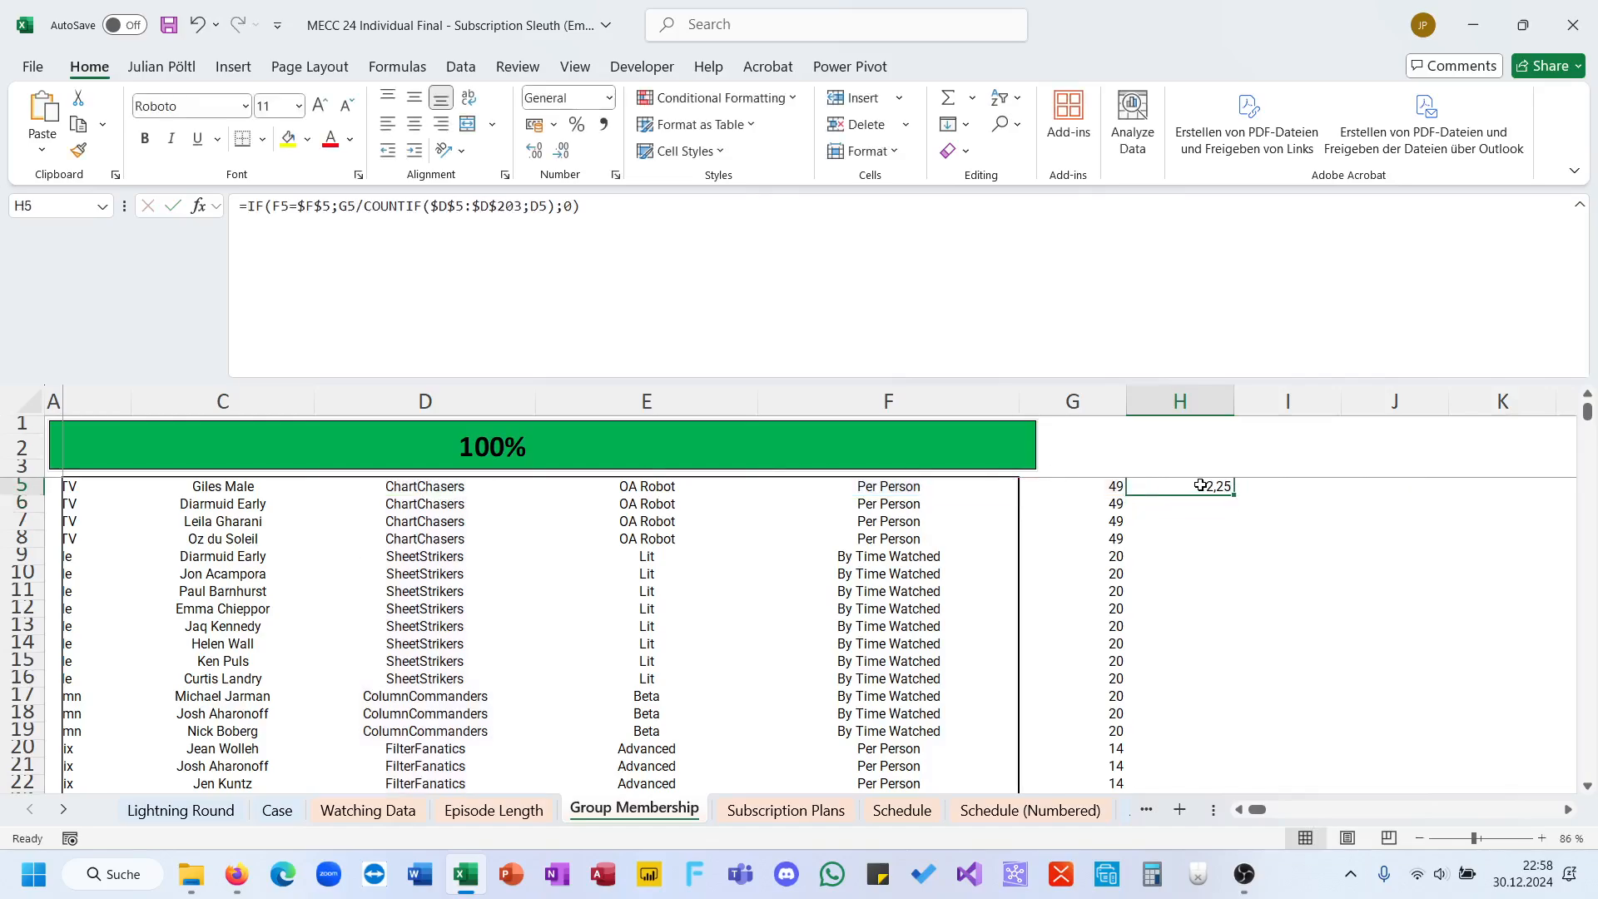
{"action": "double_click", "coordinate": [1236, 496]}
{"action": "scroll", "coordinate": [1190, 499], "scroll_direction": "down", "scroll_amount": 3}
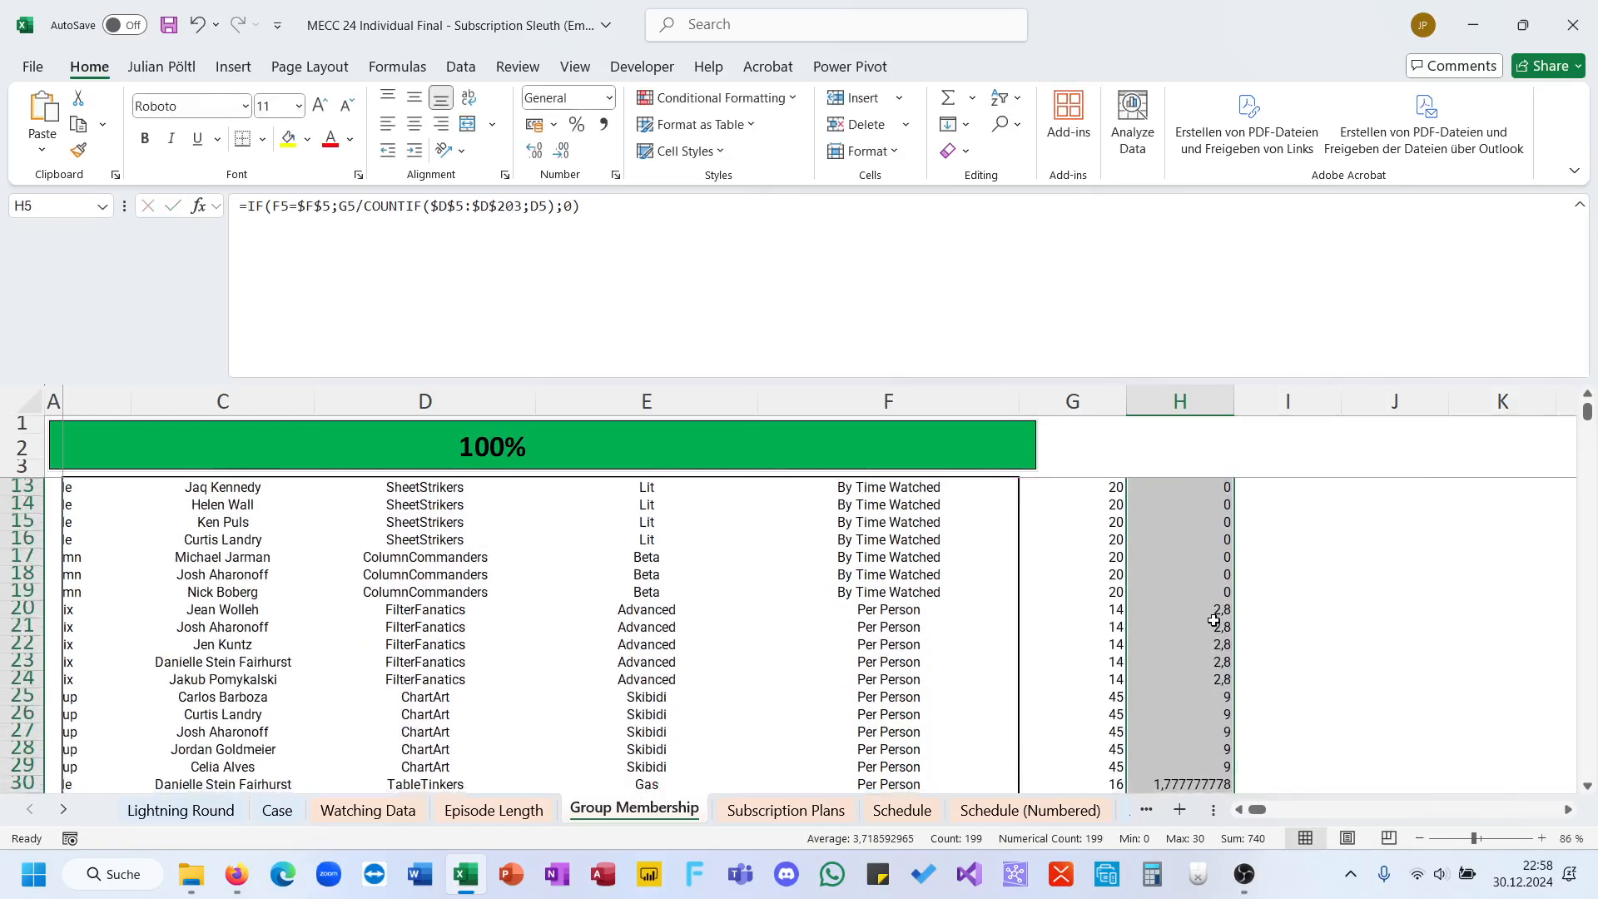
{"action": "scroll", "coordinate": [1168, 447], "scroll_direction": "up", "scroll_amount": 3}
{"action": "left_click", "coordinate": [1180, 401]}
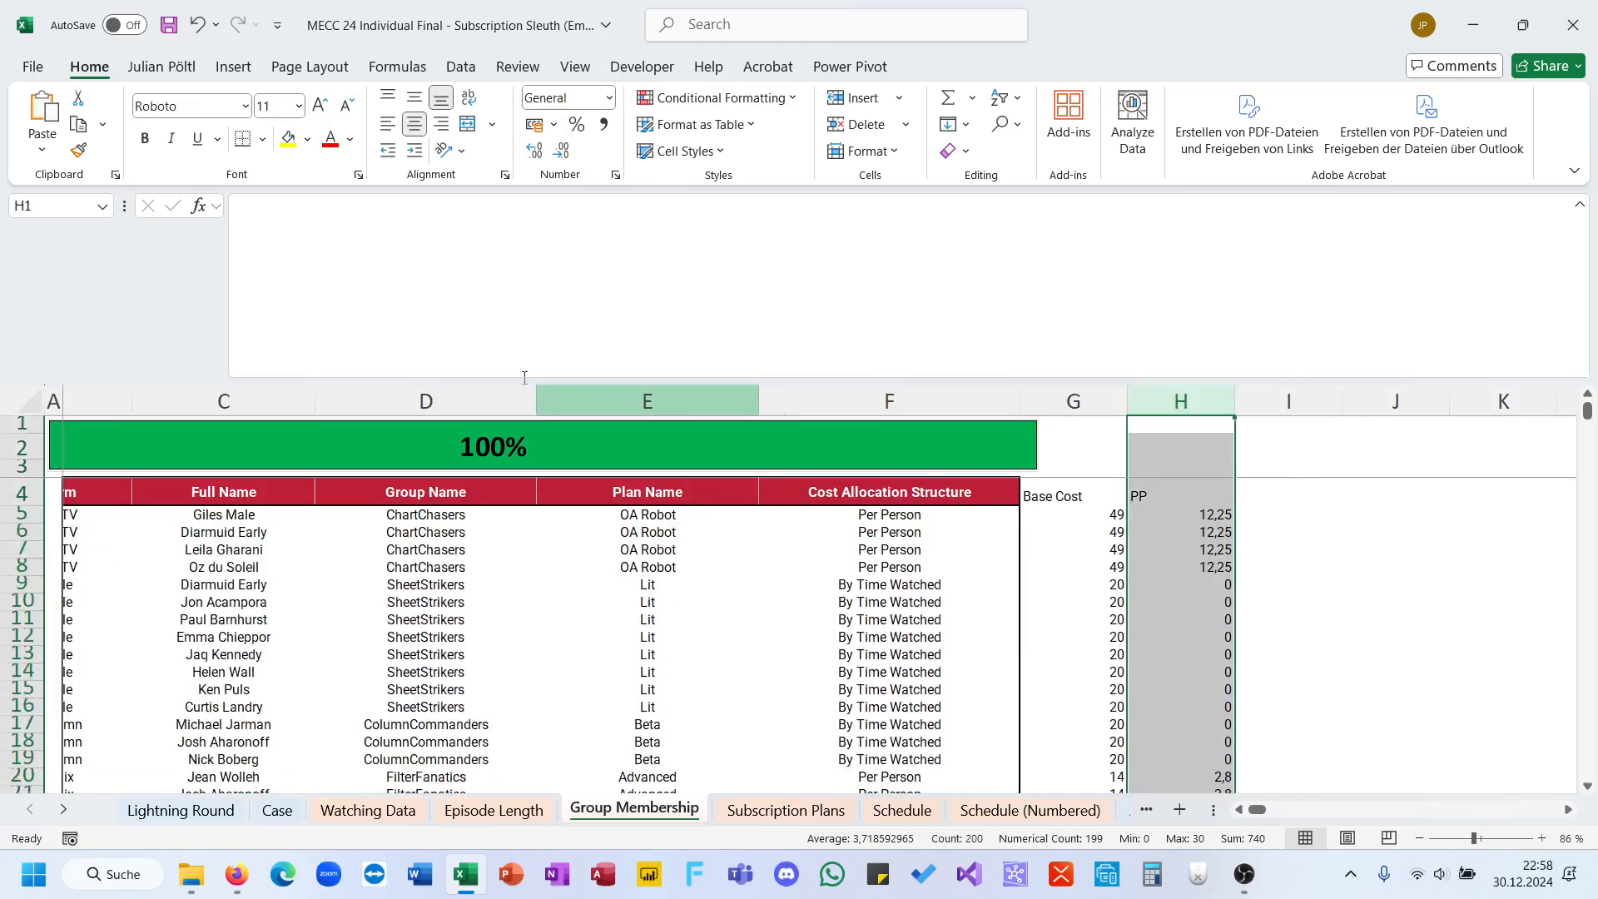
{"action": "left_click", "coordinate": [144, 138]}
Step: Add the column header "Watch Time" in I4, beside the PP column
{"action": "scroll", "coordinate": [774, 518], "scroll_direction": "right", "scroll_amount": 4}
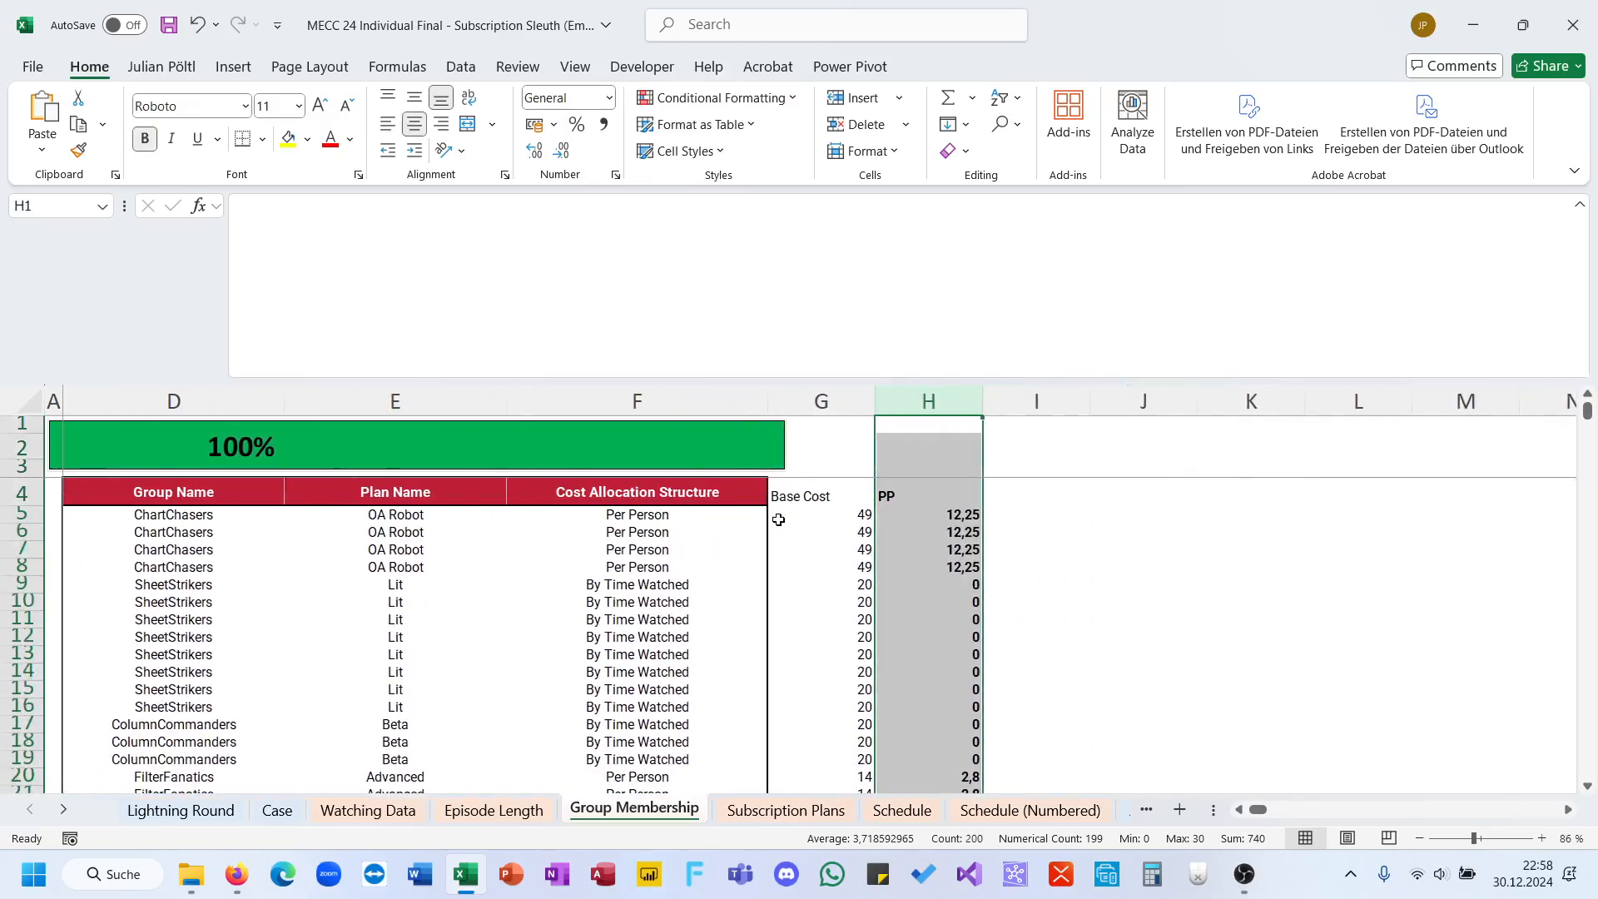
{"action": "left_click", "coordinate": [561, 587]}
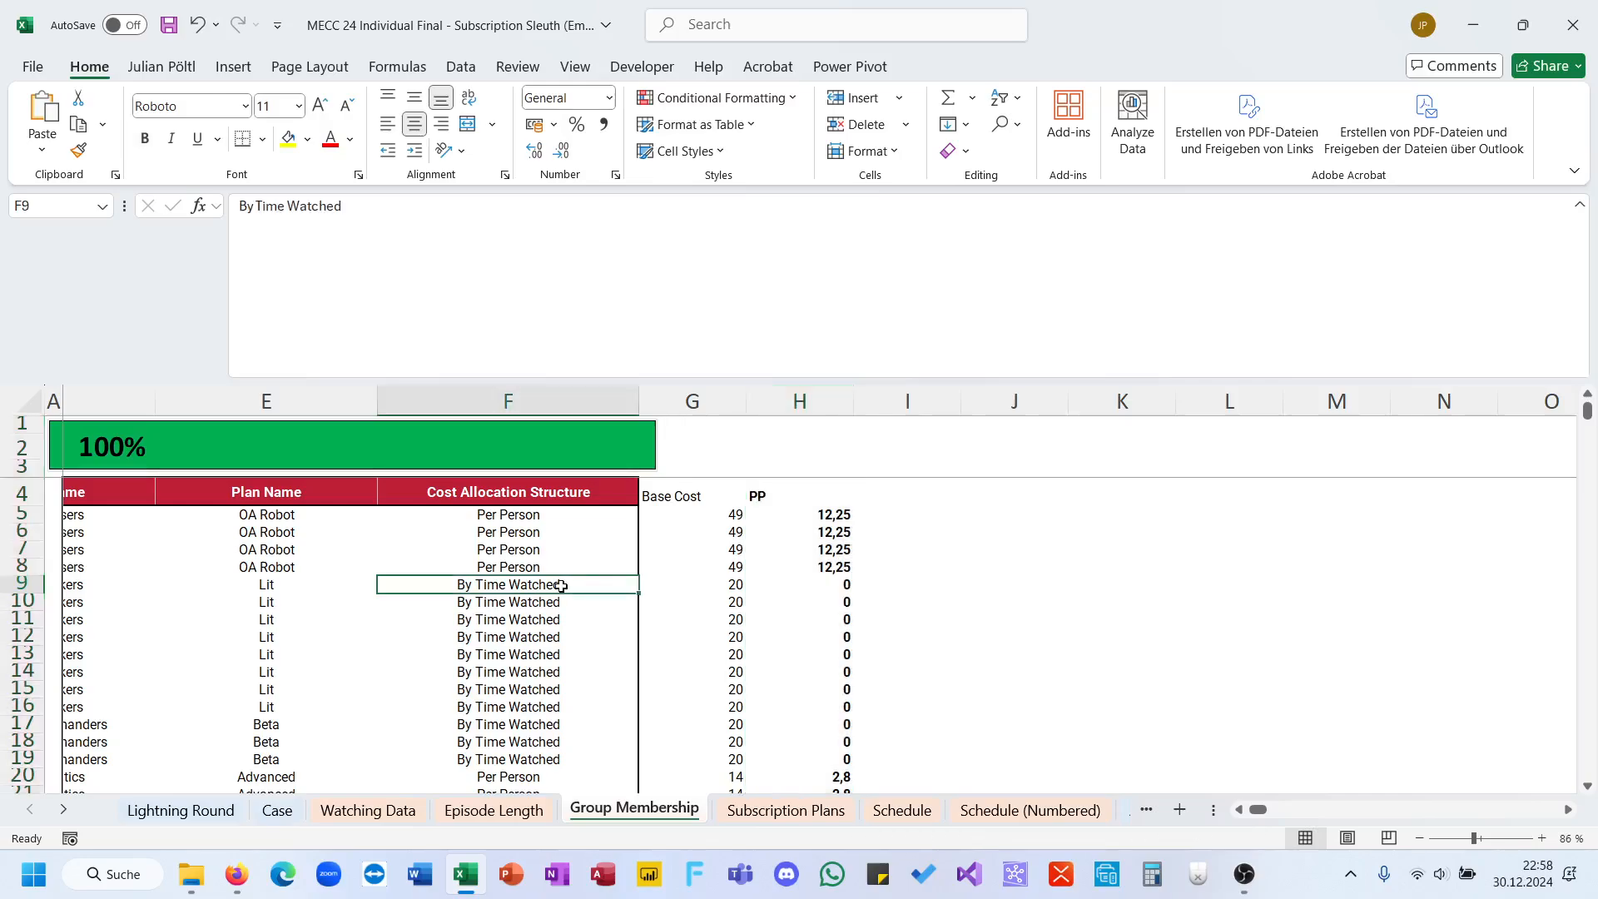
{"action": "left_click", "coordinate": [877, 513]}
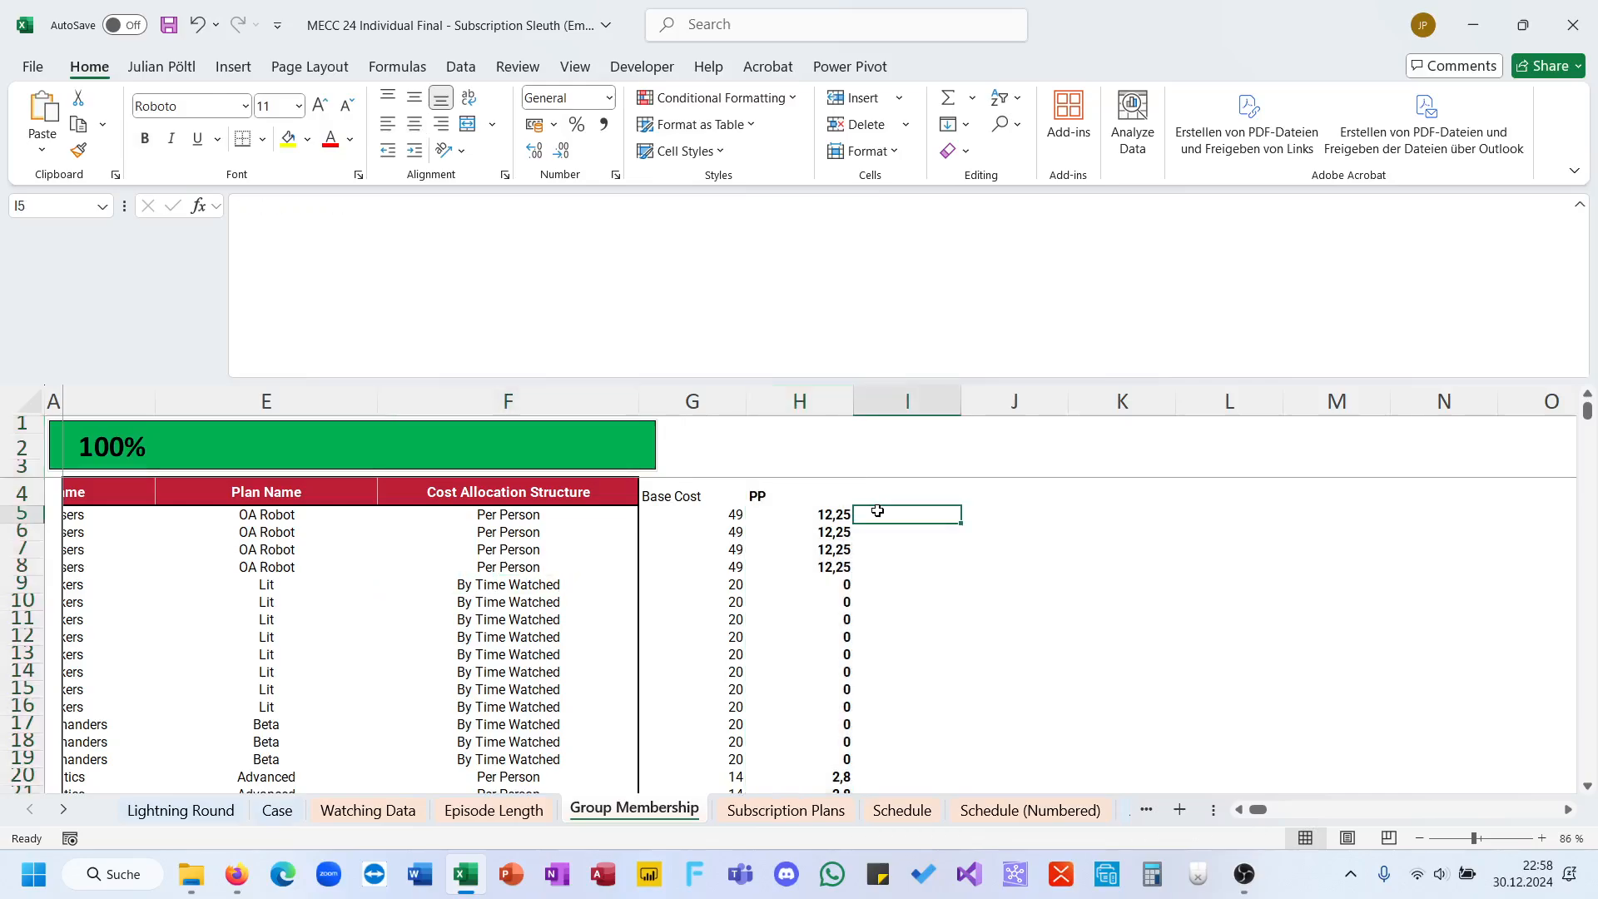
{"action": "left_click", "coordinate": [878, 498]}
{"action": "type", "text": "Wat"}
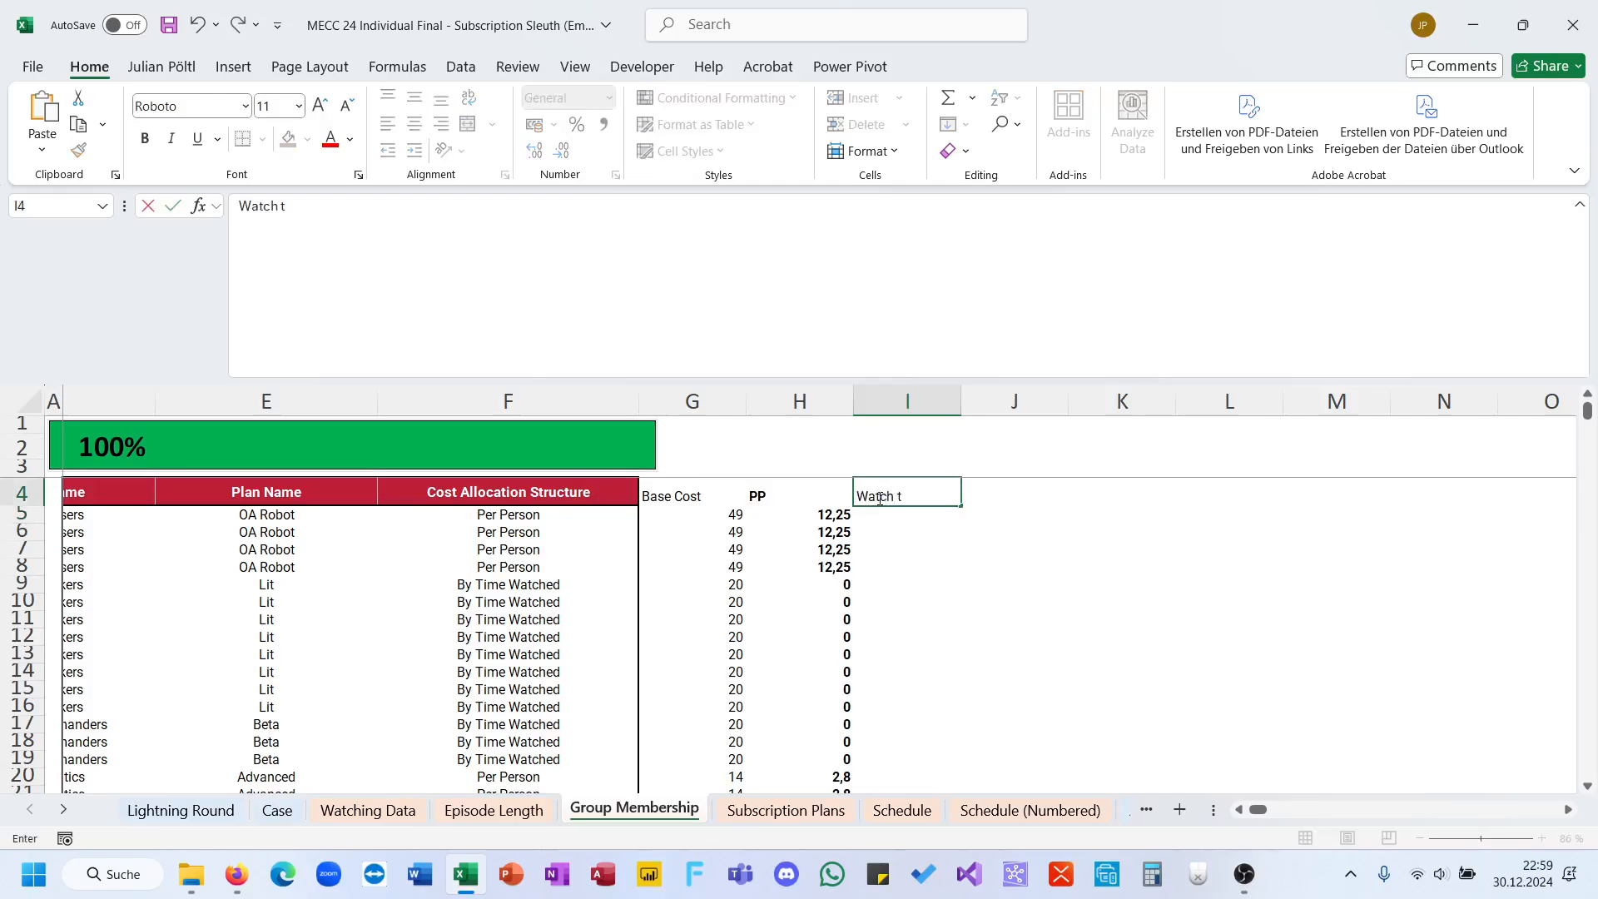
{"action": "type", "text": "ch Time"}
{"action": "key", "text": "Return"}
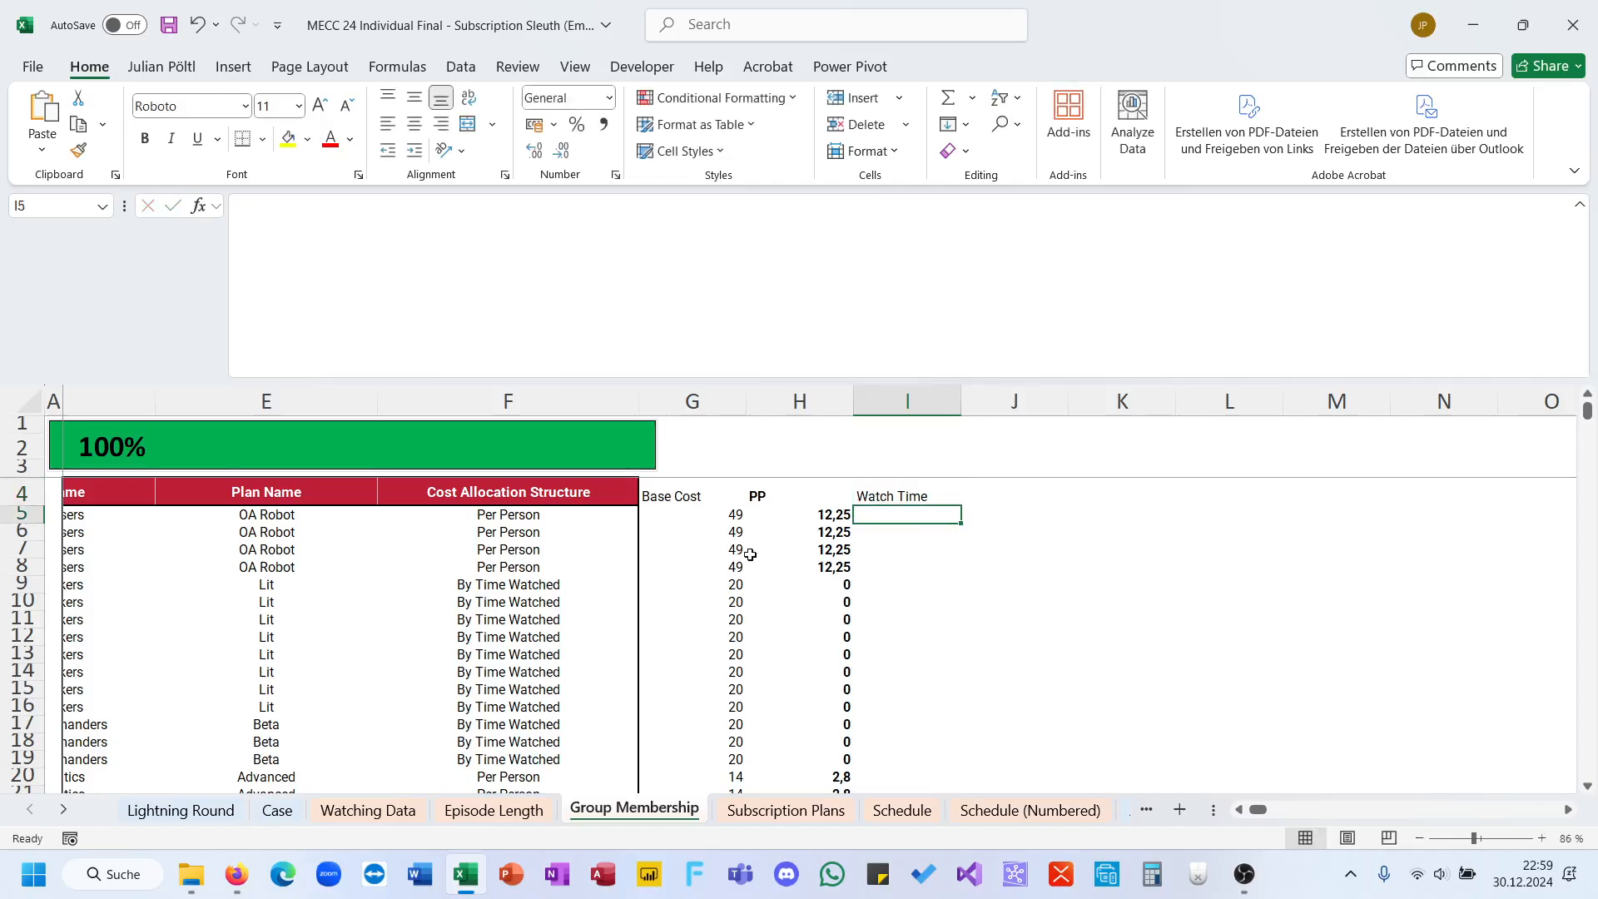
{"action": "scroll", "coordinate": [750, 554], "scroll_direction": "left", "scroll_amount": 3}
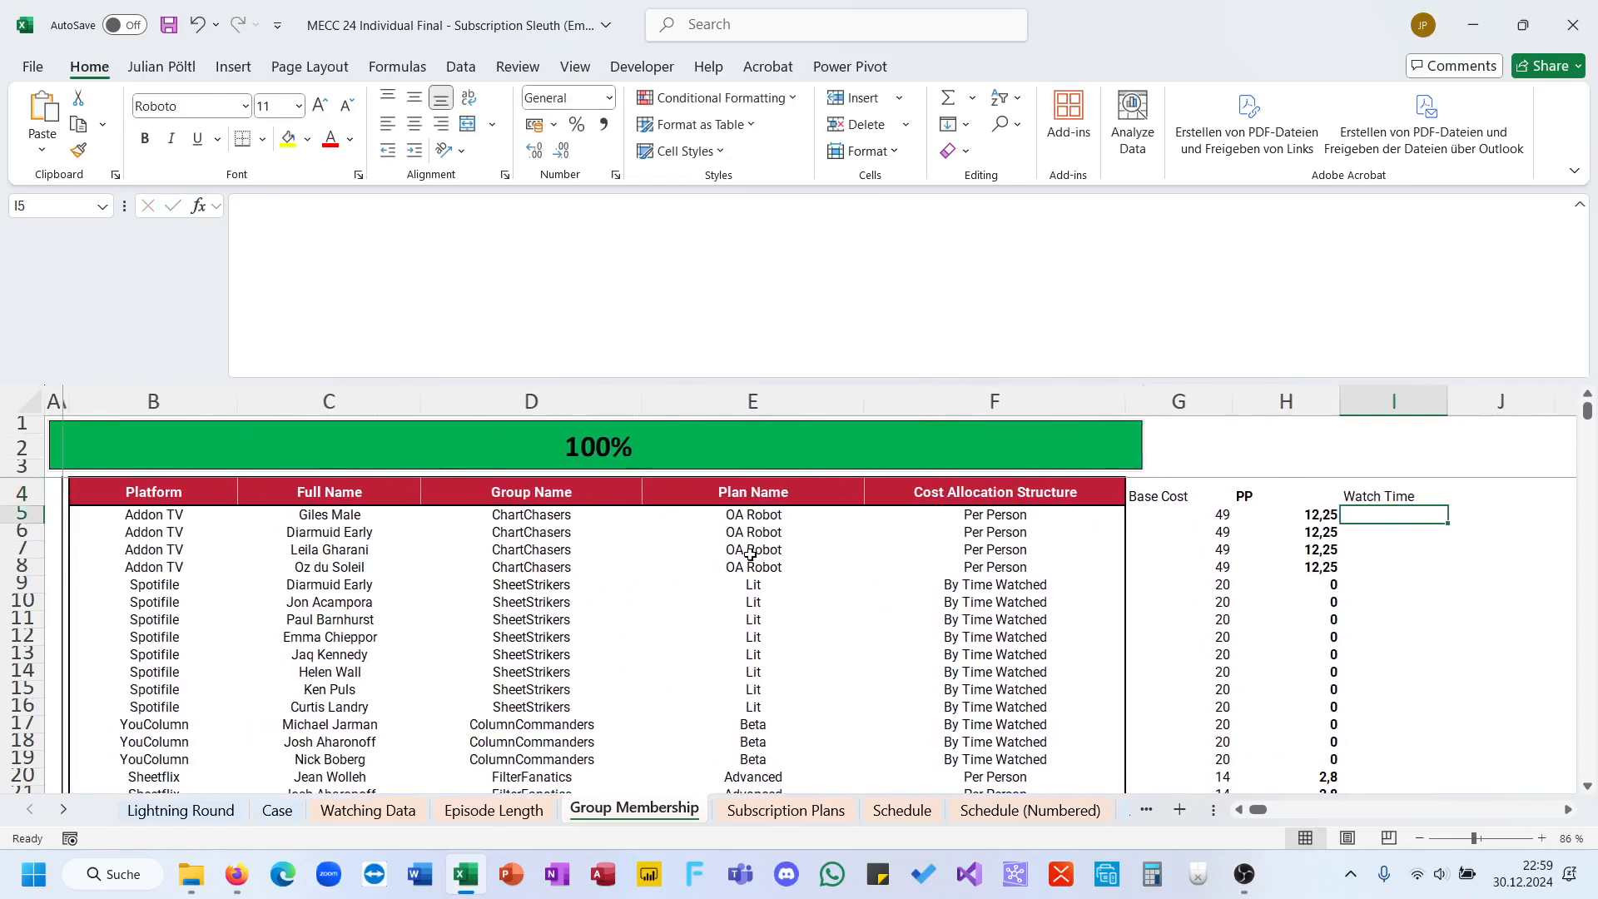
{"action": "scroll", "coordinate": [750, 554], "scroll_direction": "right", "scroll_amount": 2}
{"action": "type", "text": "=sumi"}
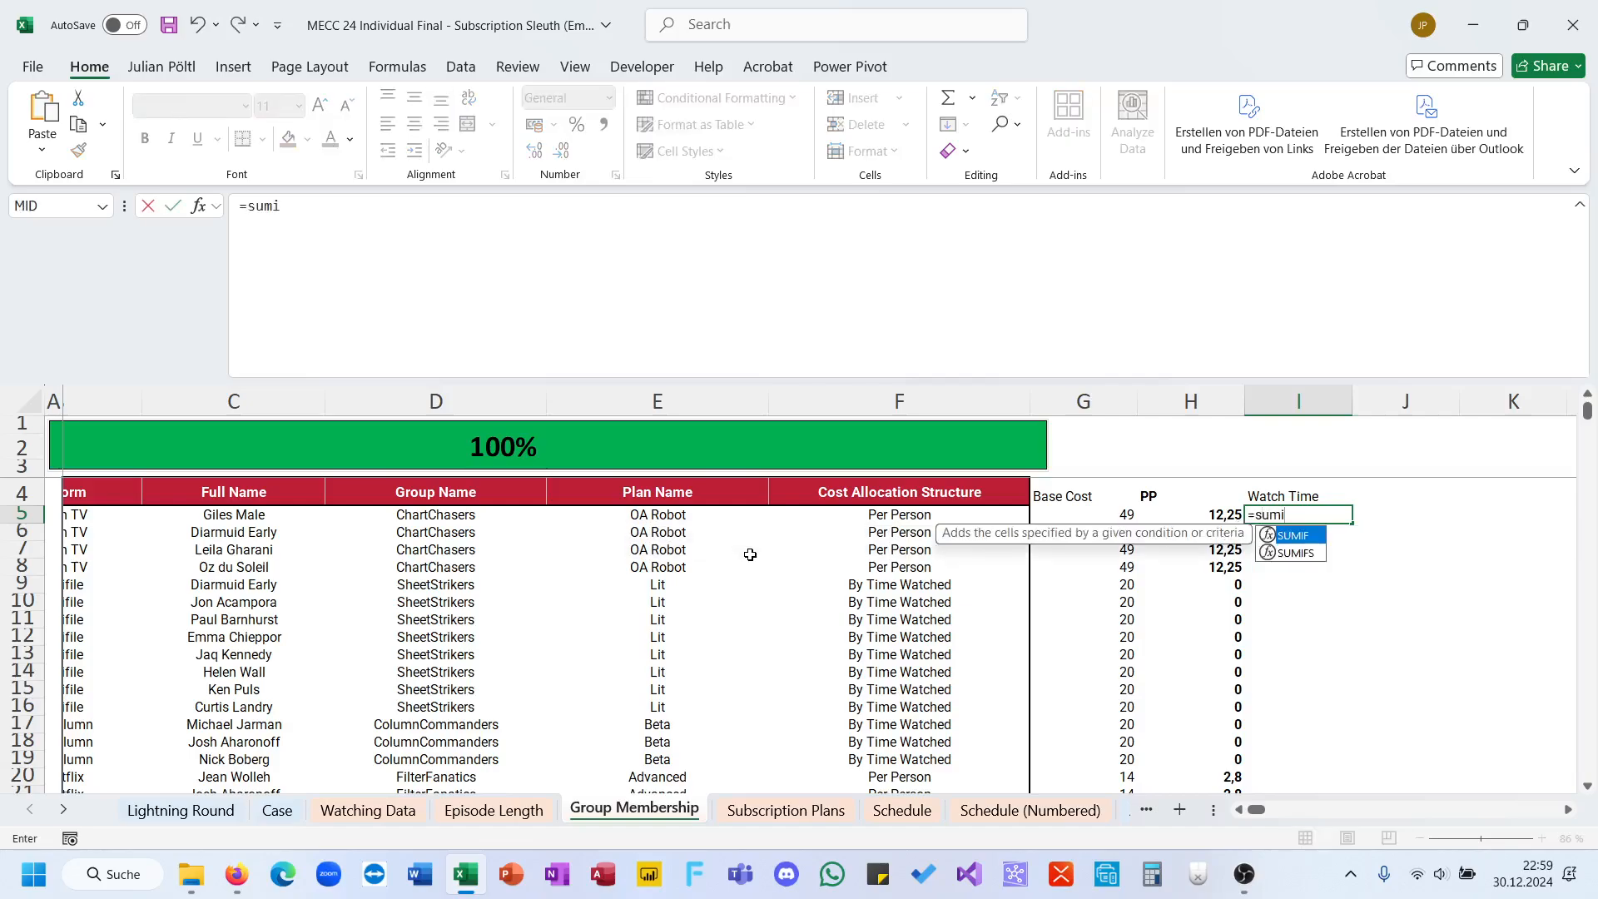
{"action": "key", "text": "Escape"}
{"action": "key", "text": "Escape"}
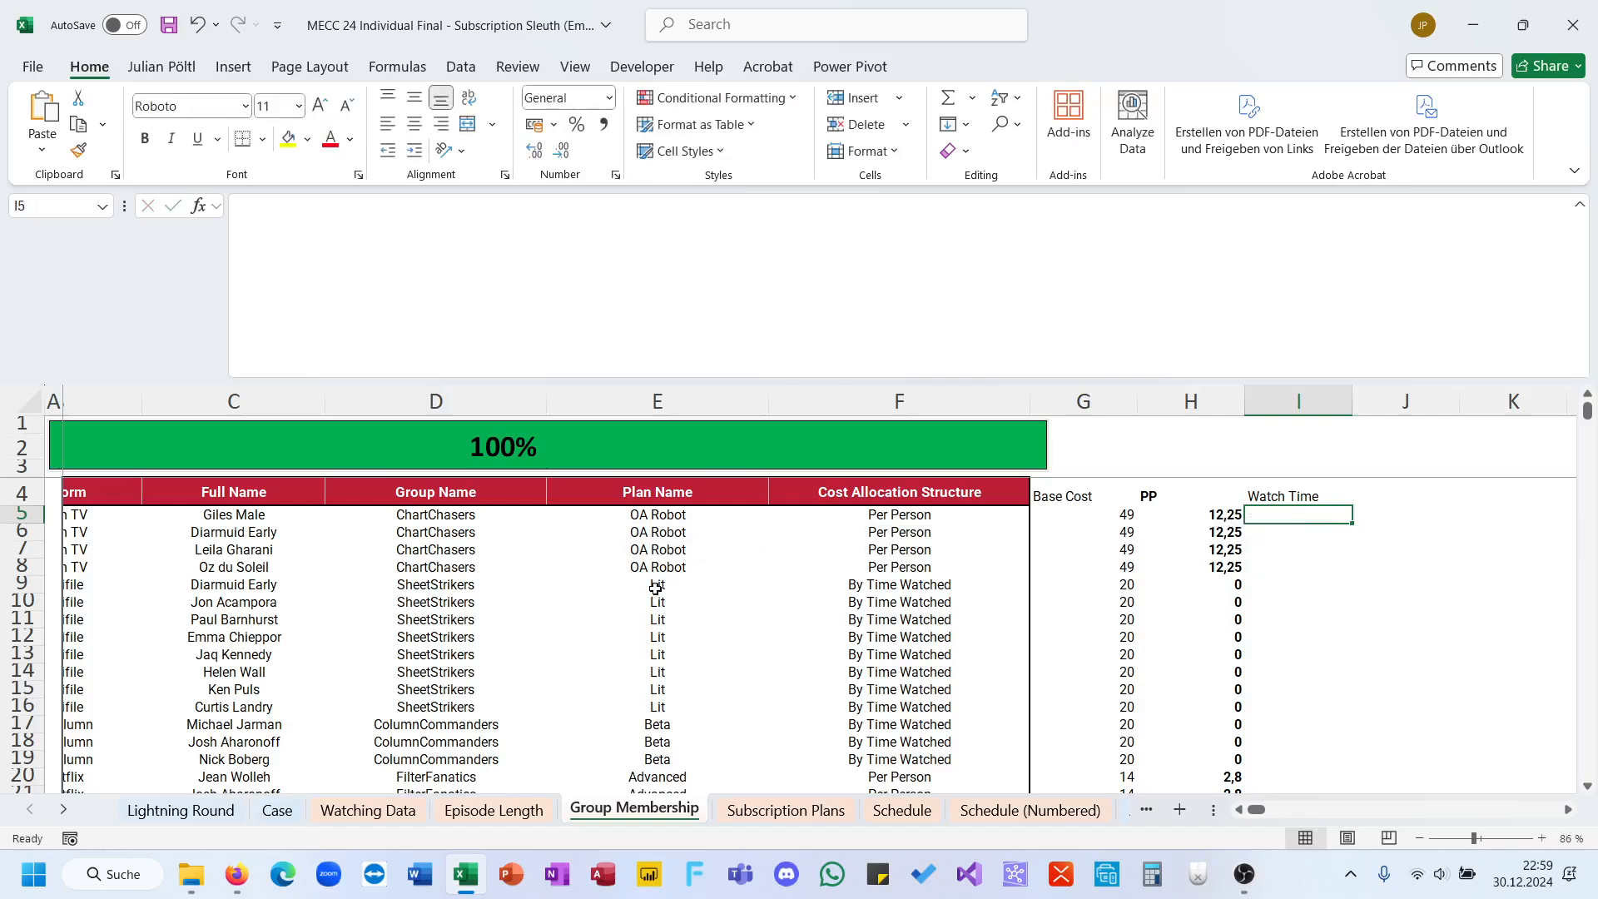
Step: Add the column header "FN" in H4 of the Watching Data sheet, beside the Date and Time Started column
{"action": "left_click", "coordinate": [367, 809]}
{"action": "scroll", "coordinate": [593, 682], "scroll_direction": "right", "scroll_amount": 2}
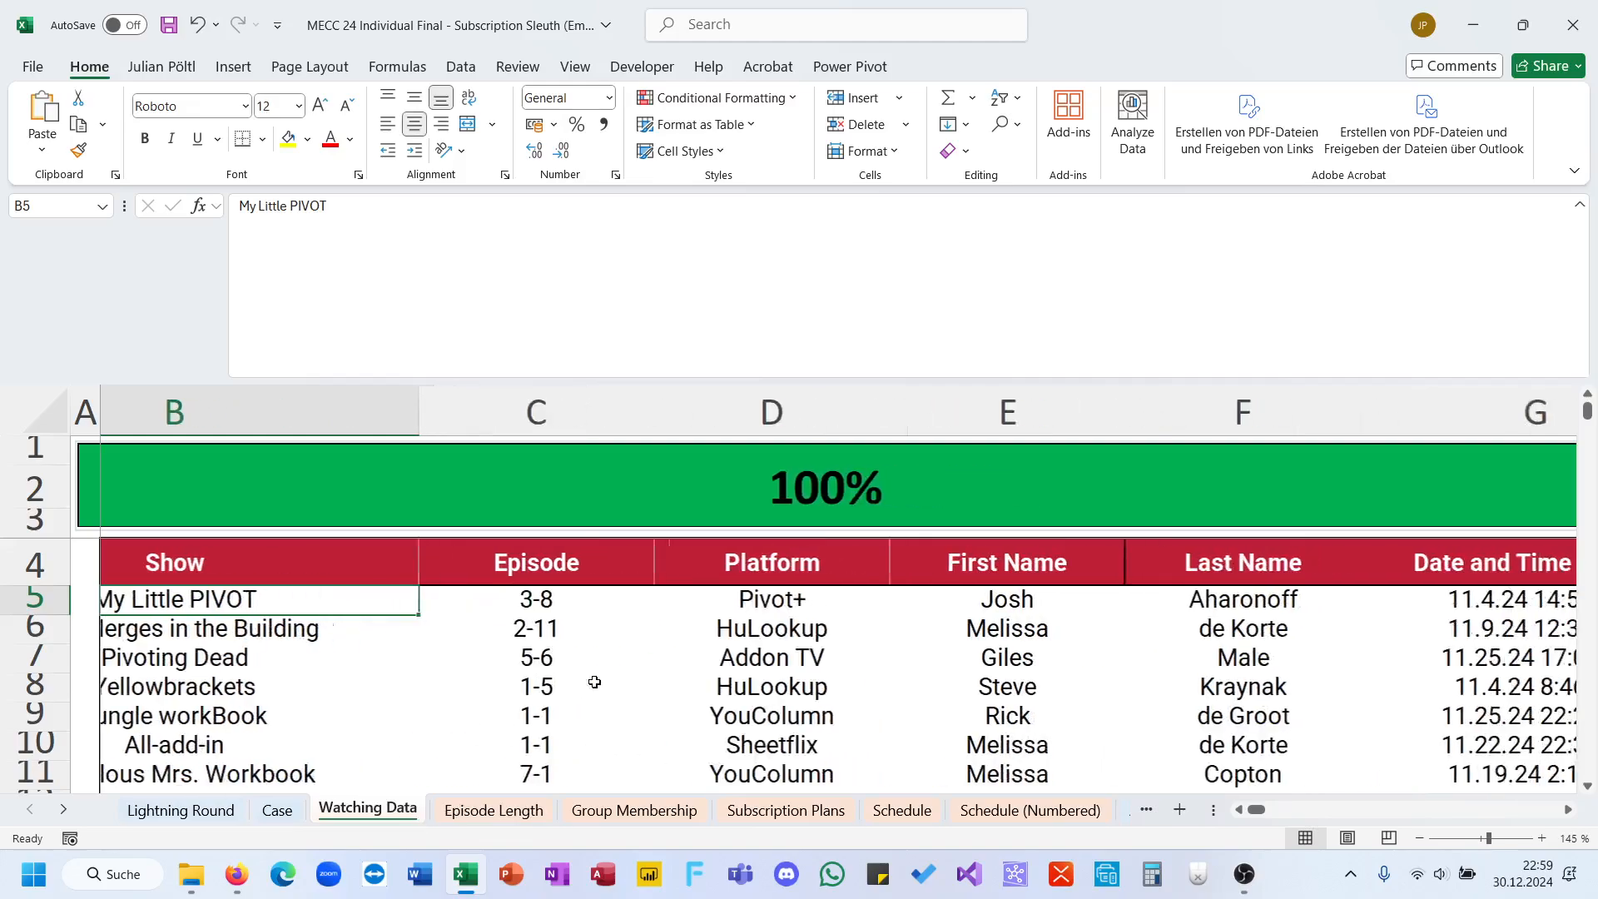
{"action": "scroll", "coordinate": [594, 682], "scroll_direction": "down", "scroll_amount": 5}
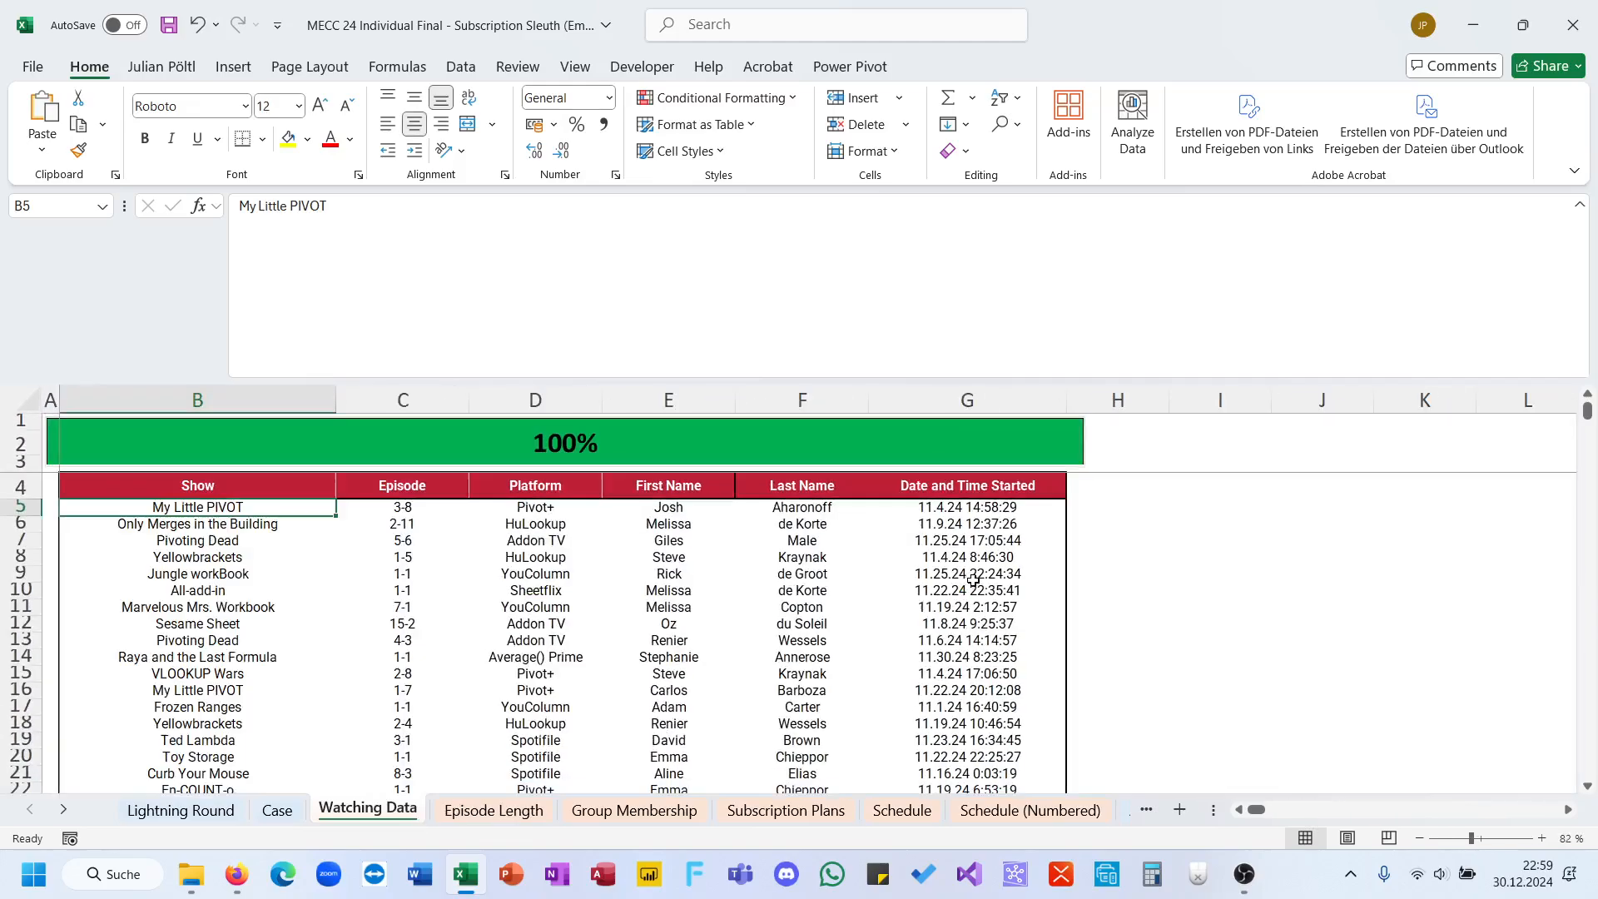
{"action": "left_click", "coordinate": [1084, 494]}
{"action": "type", "text": "FN"}
{"action": "key", "text": "Return"}
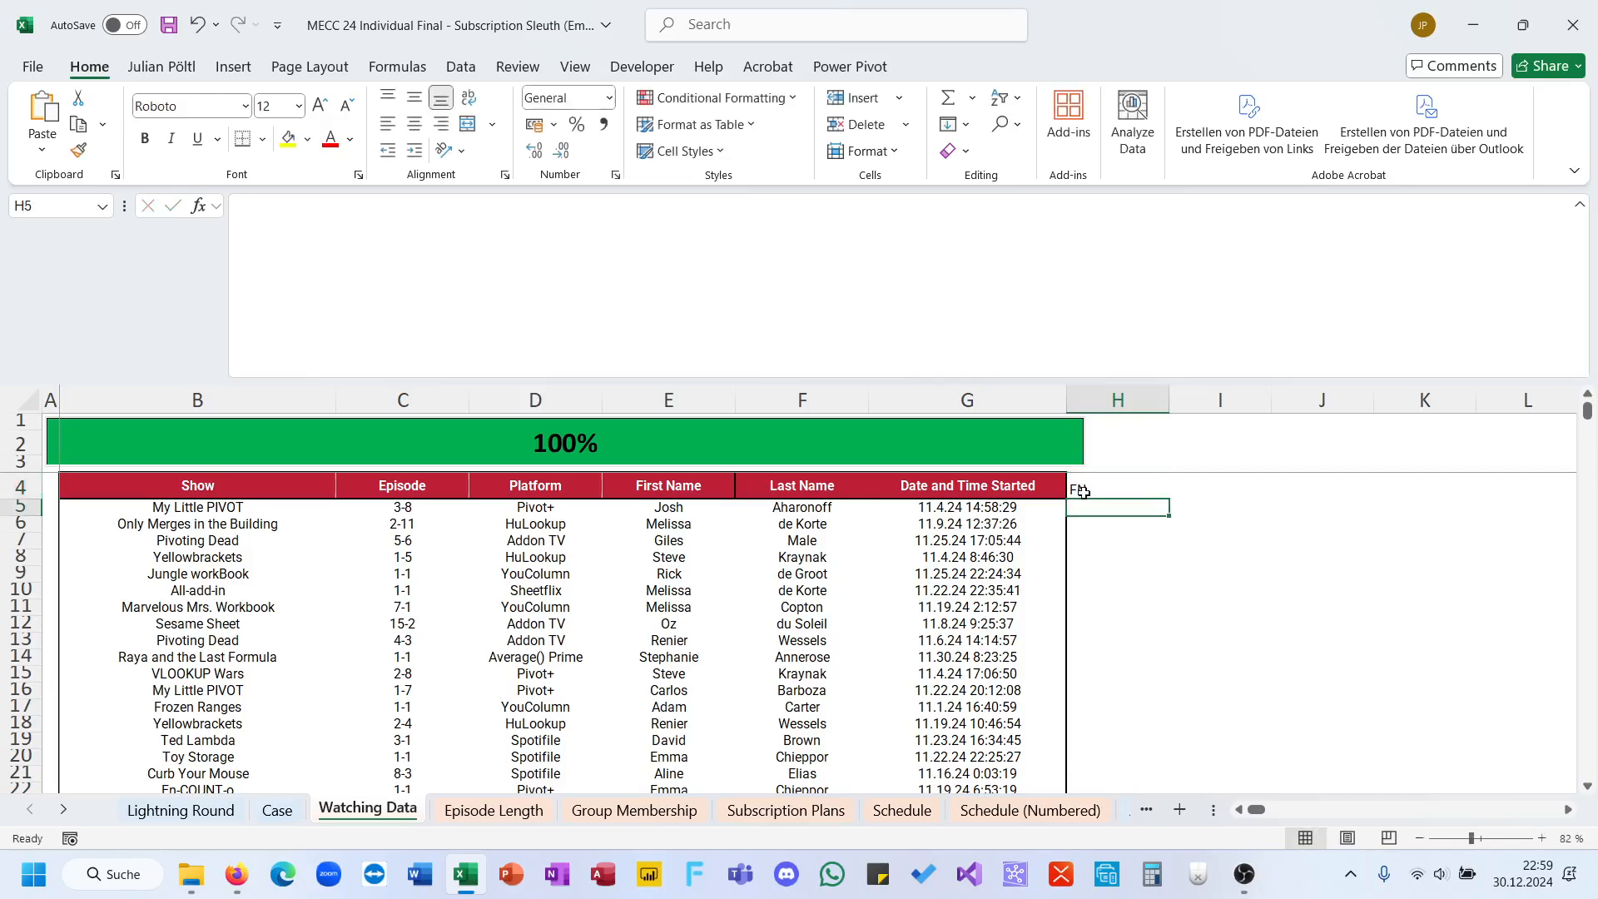
Step: Join first and last names in H5 with =E5&" "&F5 and fill the formula down the FN column
{"action": "type", "text": "="}
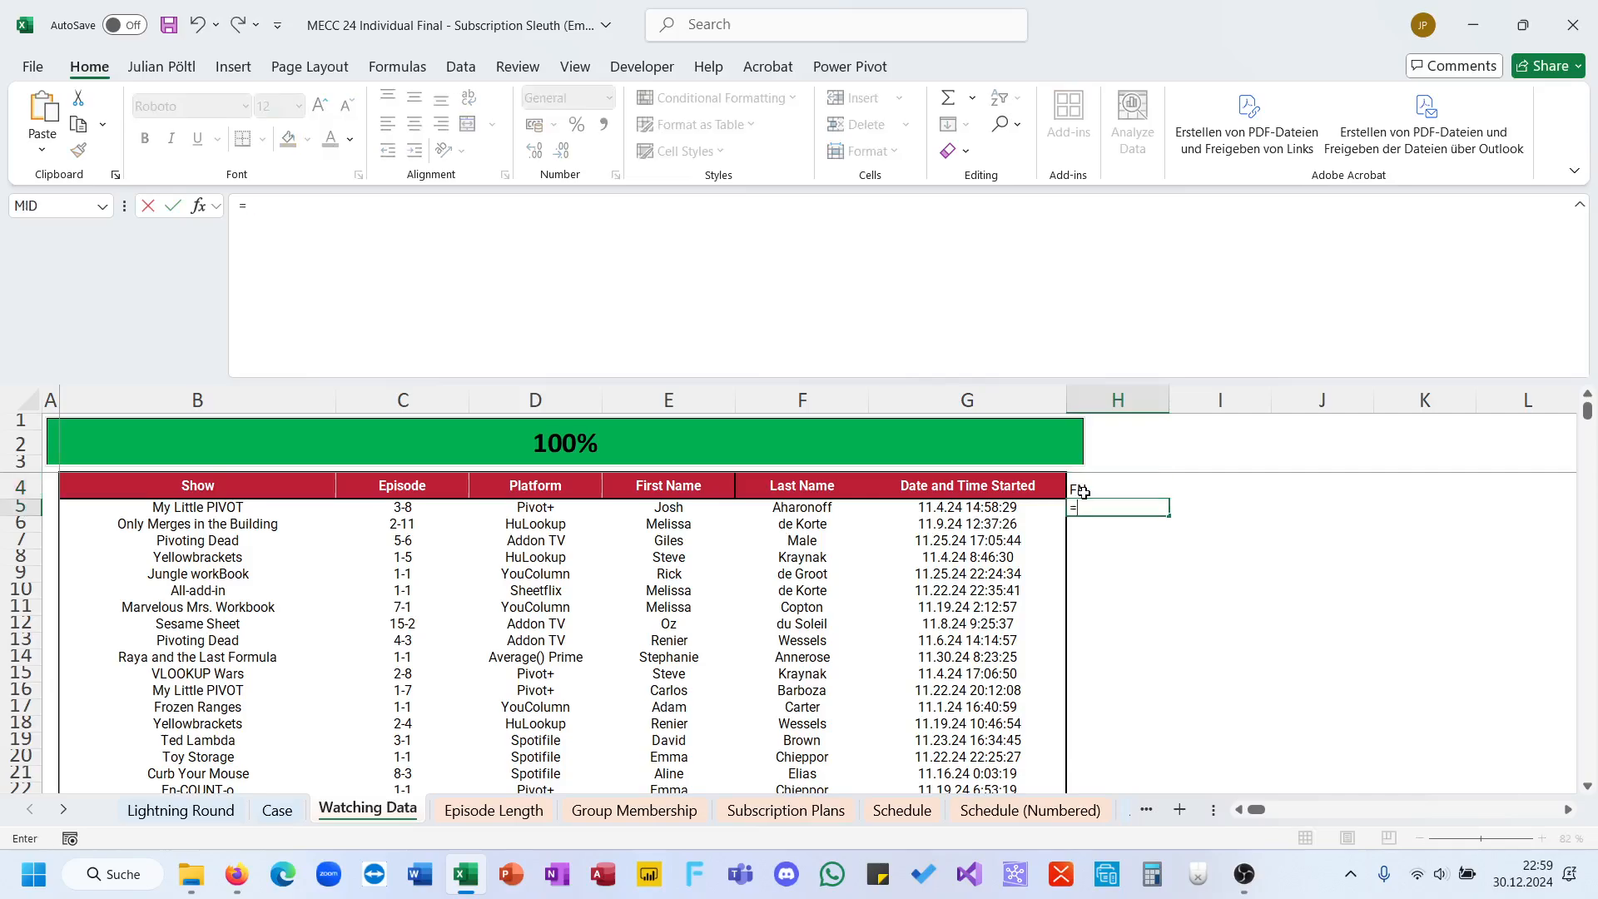
{"action": "left_click", "coordinate": [668, 509]}
{"action": "type", "text": "&\""}
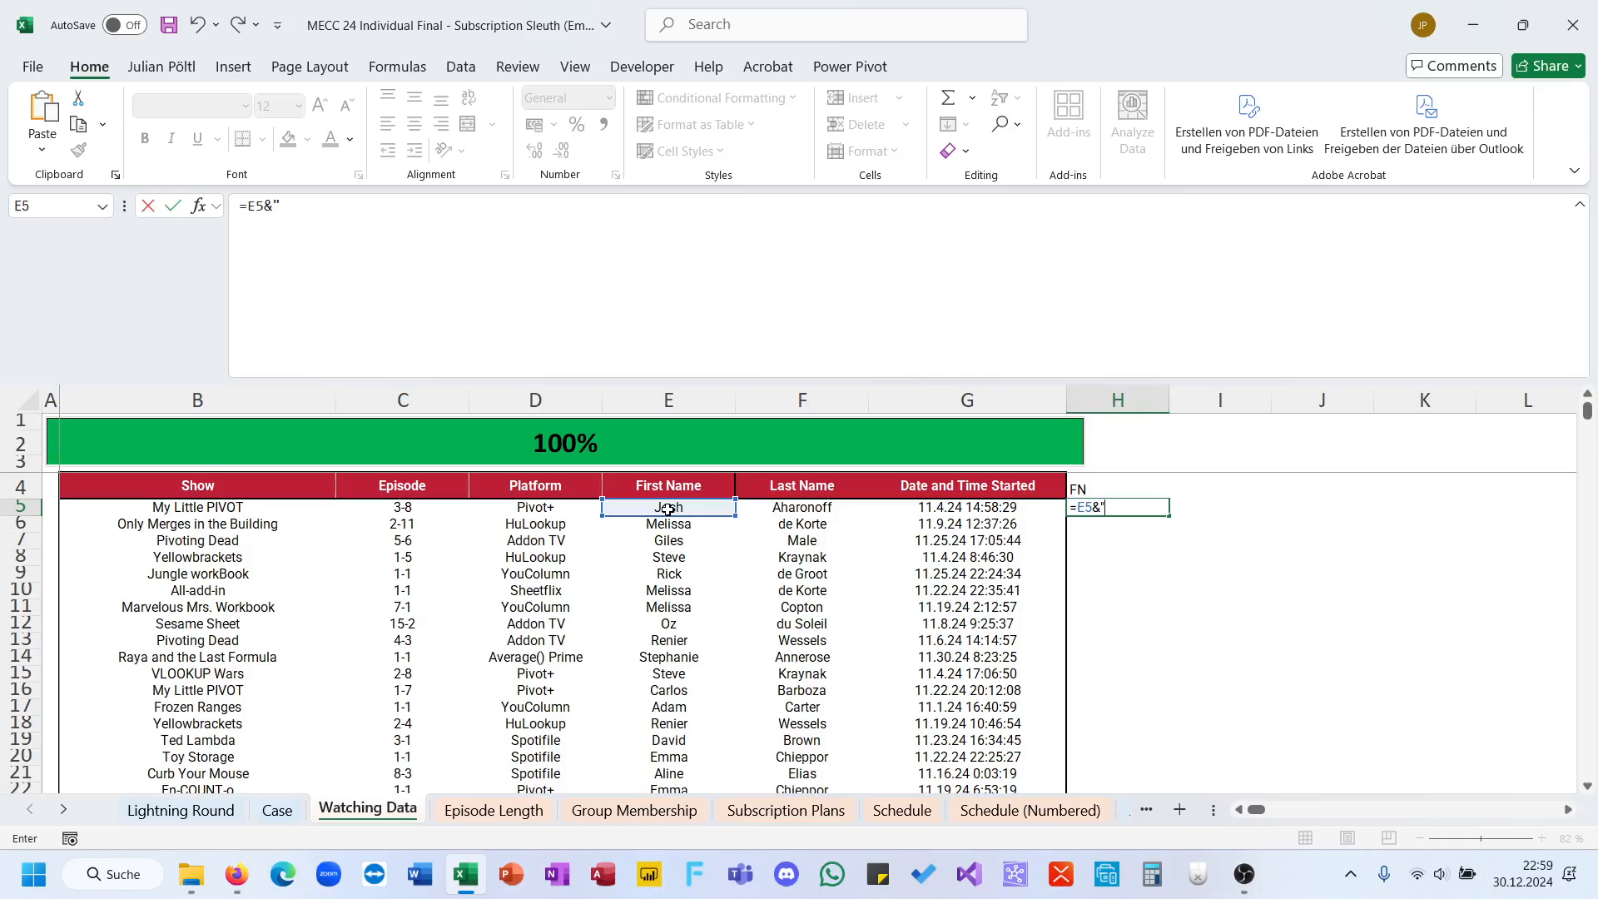
{"action": "type", "text": " \"&"}
{"action": "left_click", "coordinate": [749, 507]}
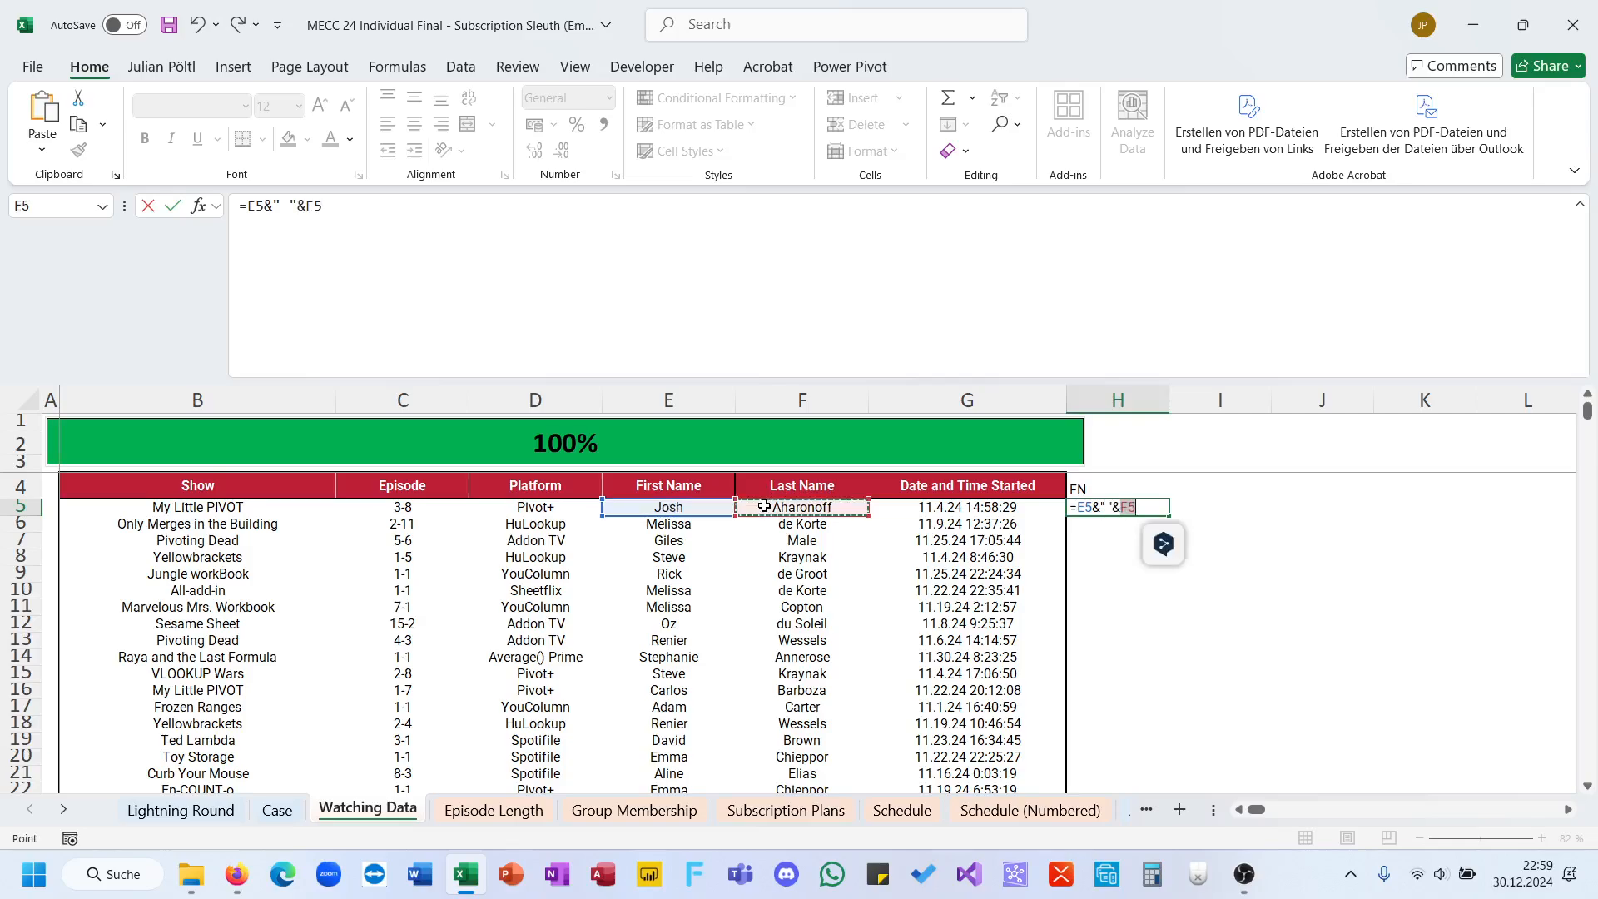
{"action": "key", "text": "Return"}
{"action": "left_click", "coordinate": [1121, 509]}
{"action": "double_click", "coordinate": [1175, 514]}
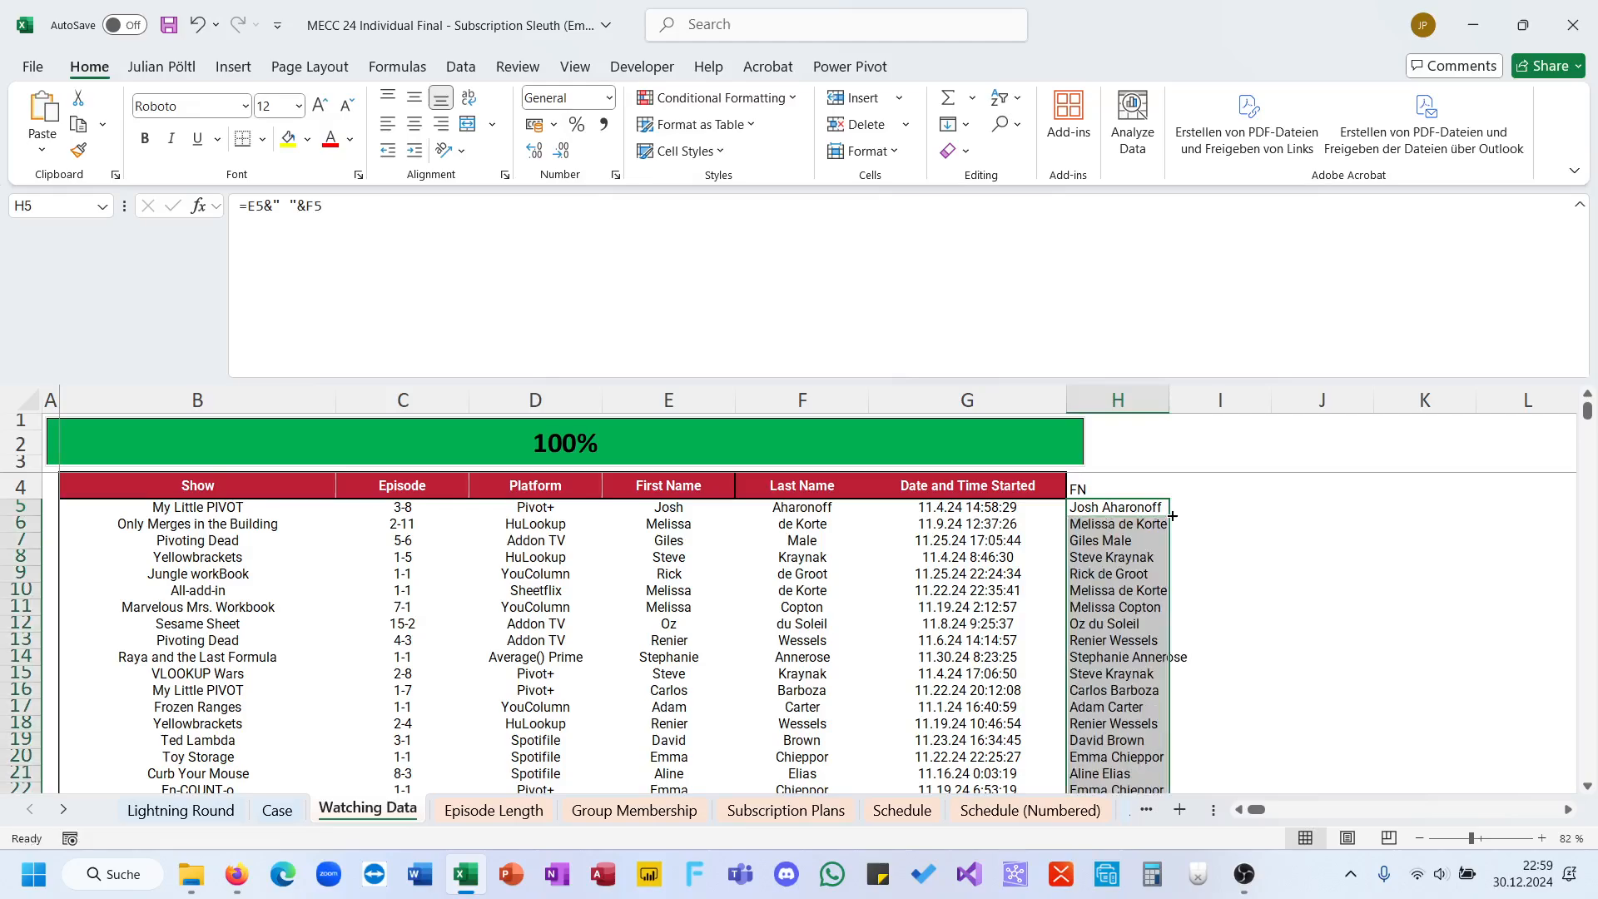
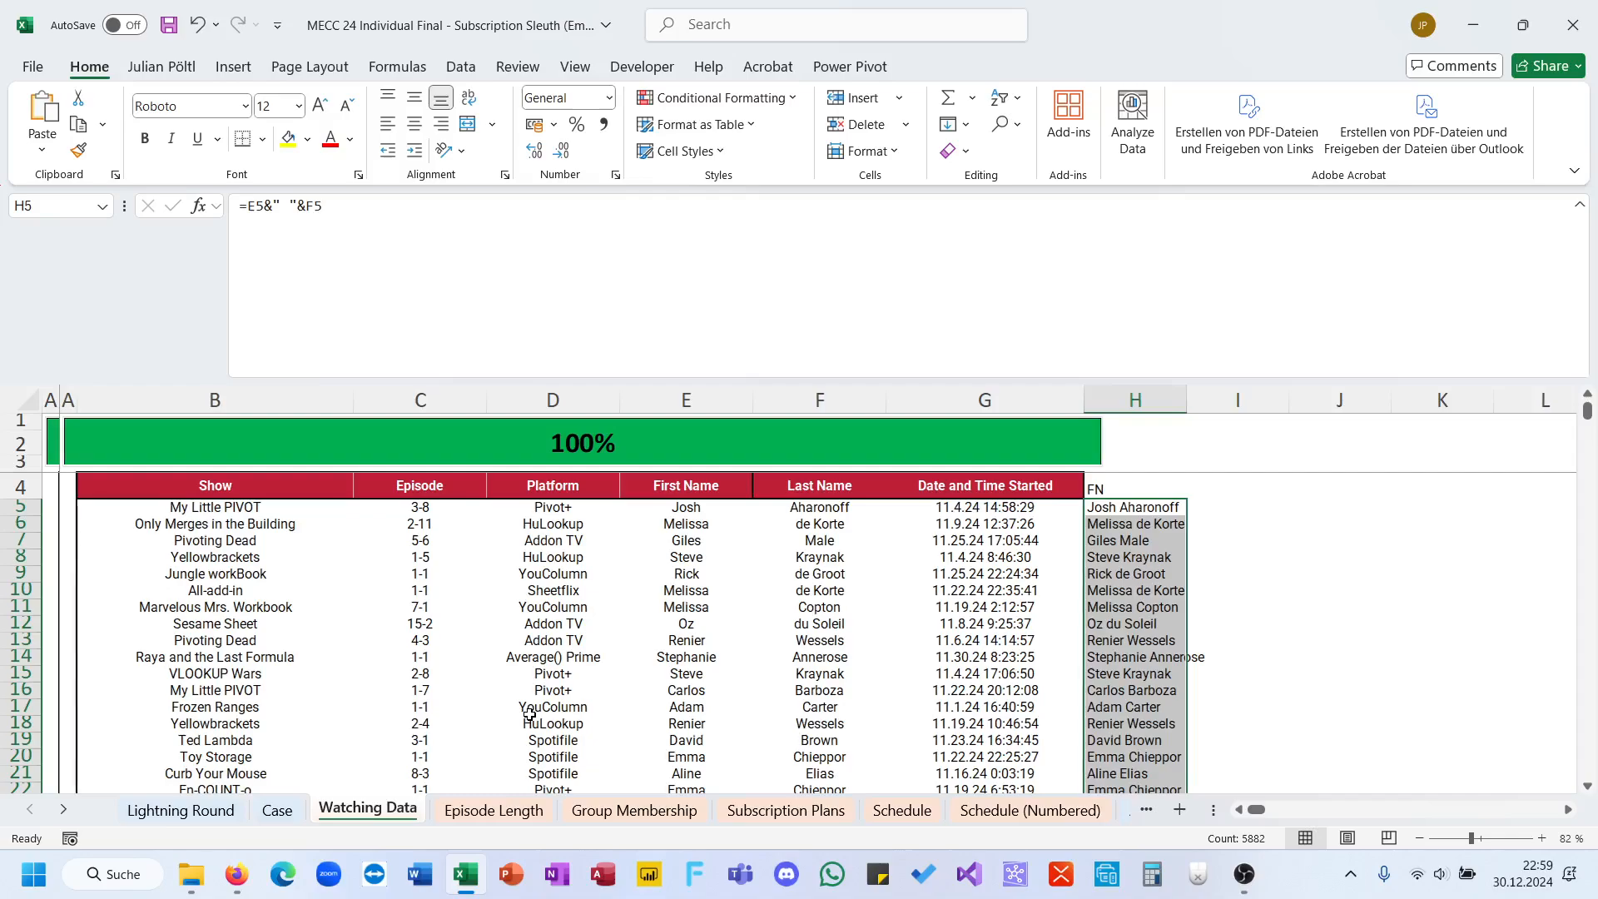
Step: Add the column header "EL" in I4 of the Watching Data sheet, beside the FN column
{"action": "left_click", "coordinate": [1198, 494]}
{"action": "type", "text": "EL"}
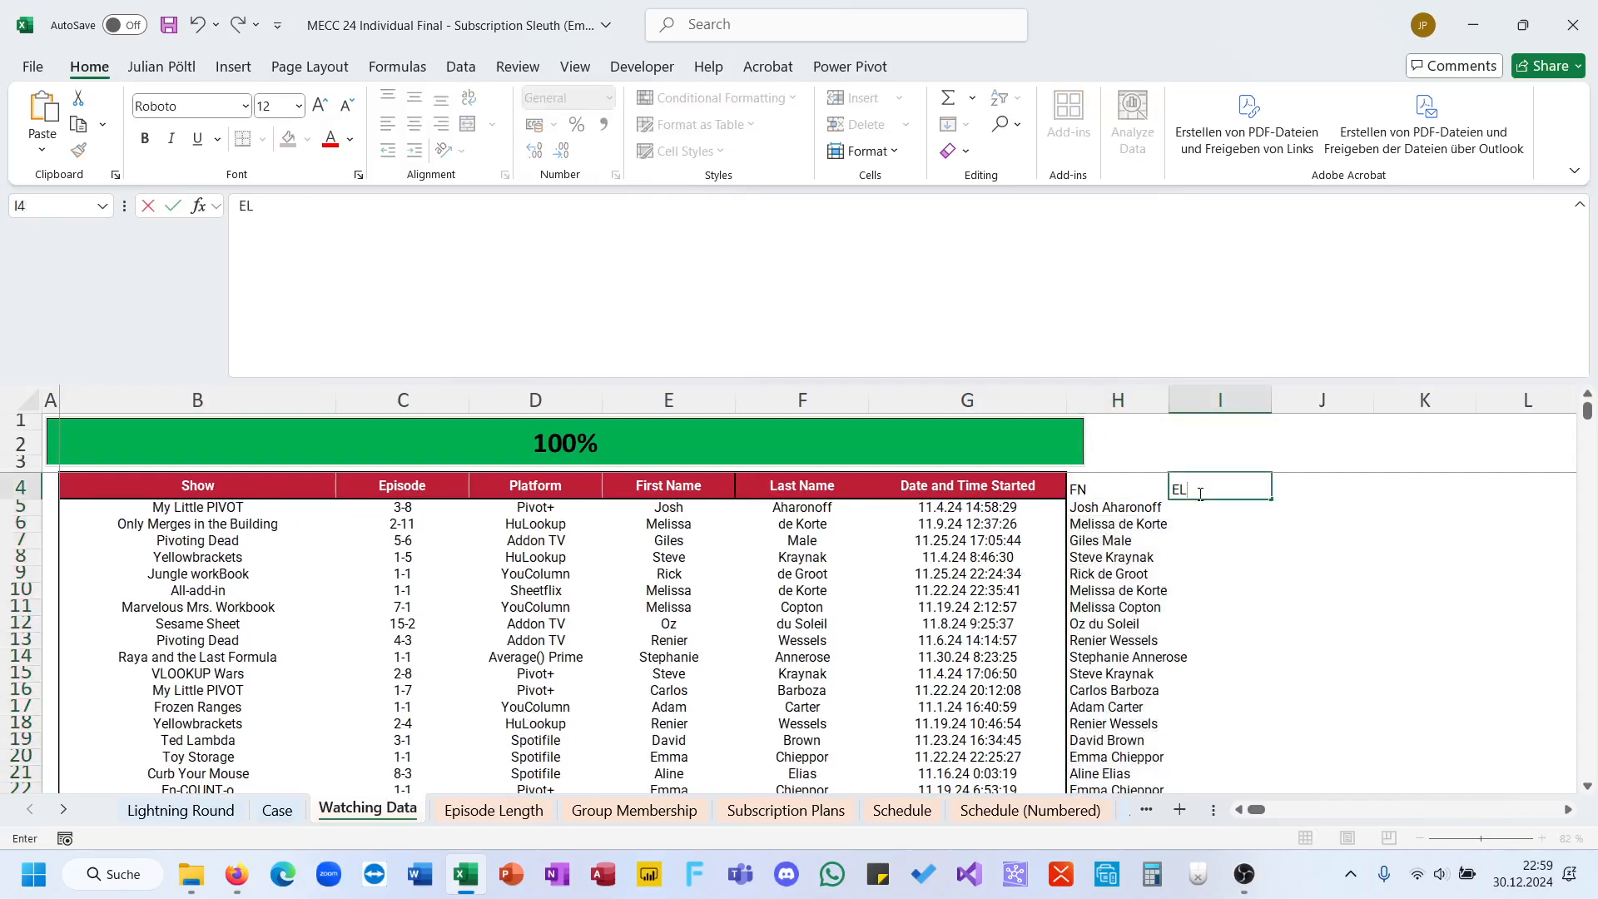
{"action": "key", "text": "Return"}
Step: Start an XLOOKUP in I5 with lookup value B5:B5886&C5:C5886 and go to the Episode Length sheet for the lookup array
{"action": "type", "text": "=XLOOKUP("}
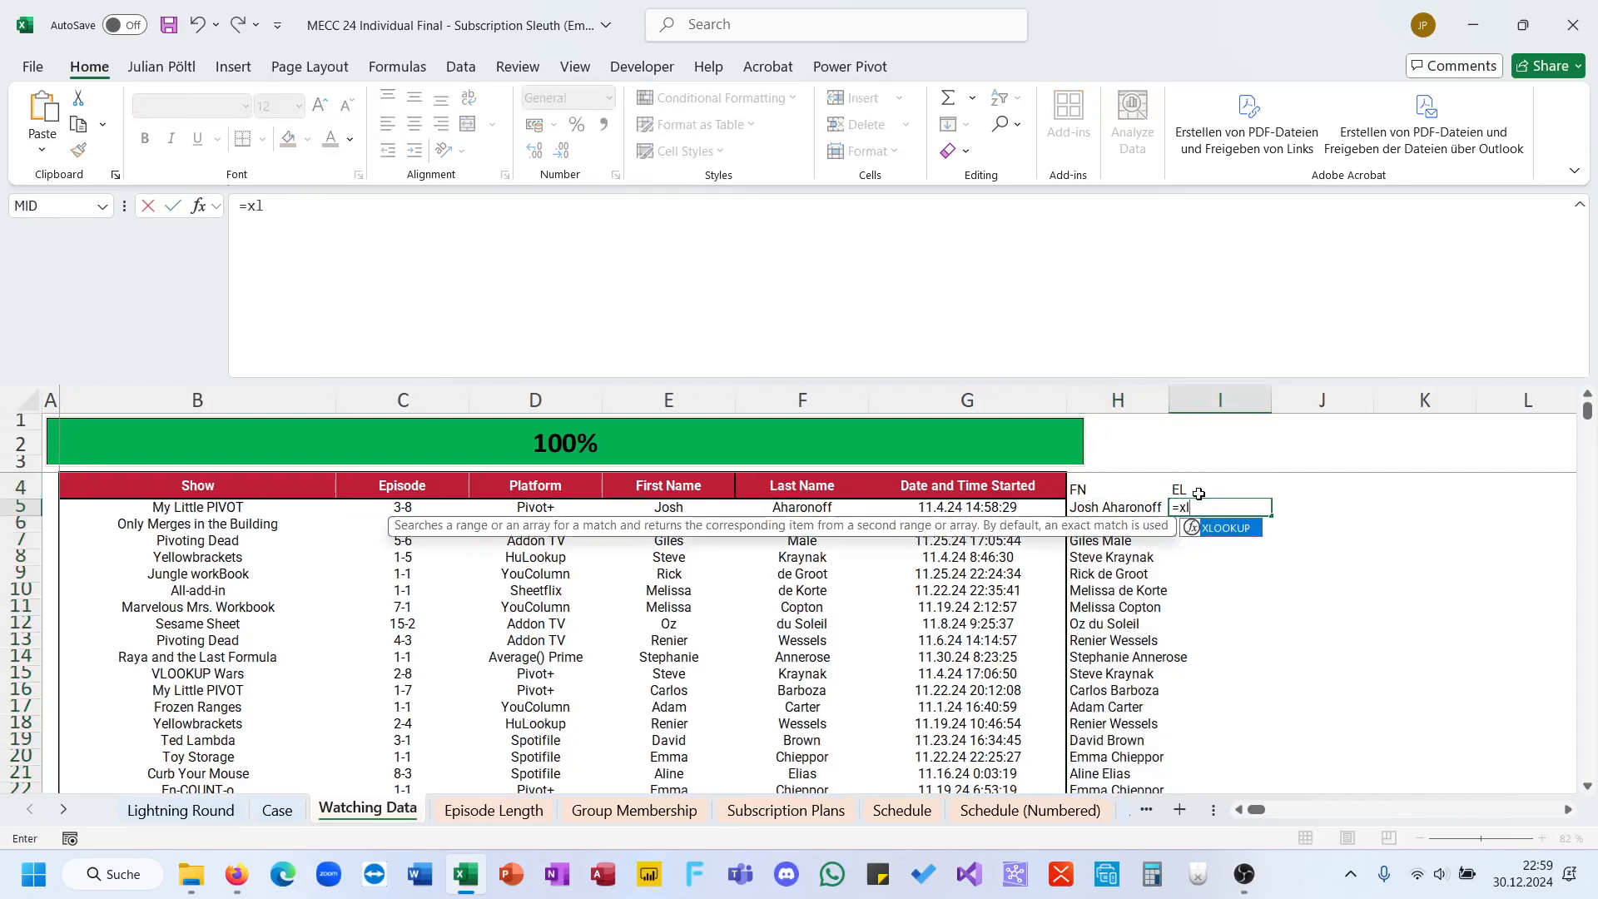
{"action": "left_click", "coordinate": [205, 505]}
{"action": "key", "text": "ctrl+shift+Down"}
{"action": "type", "text": "&"}
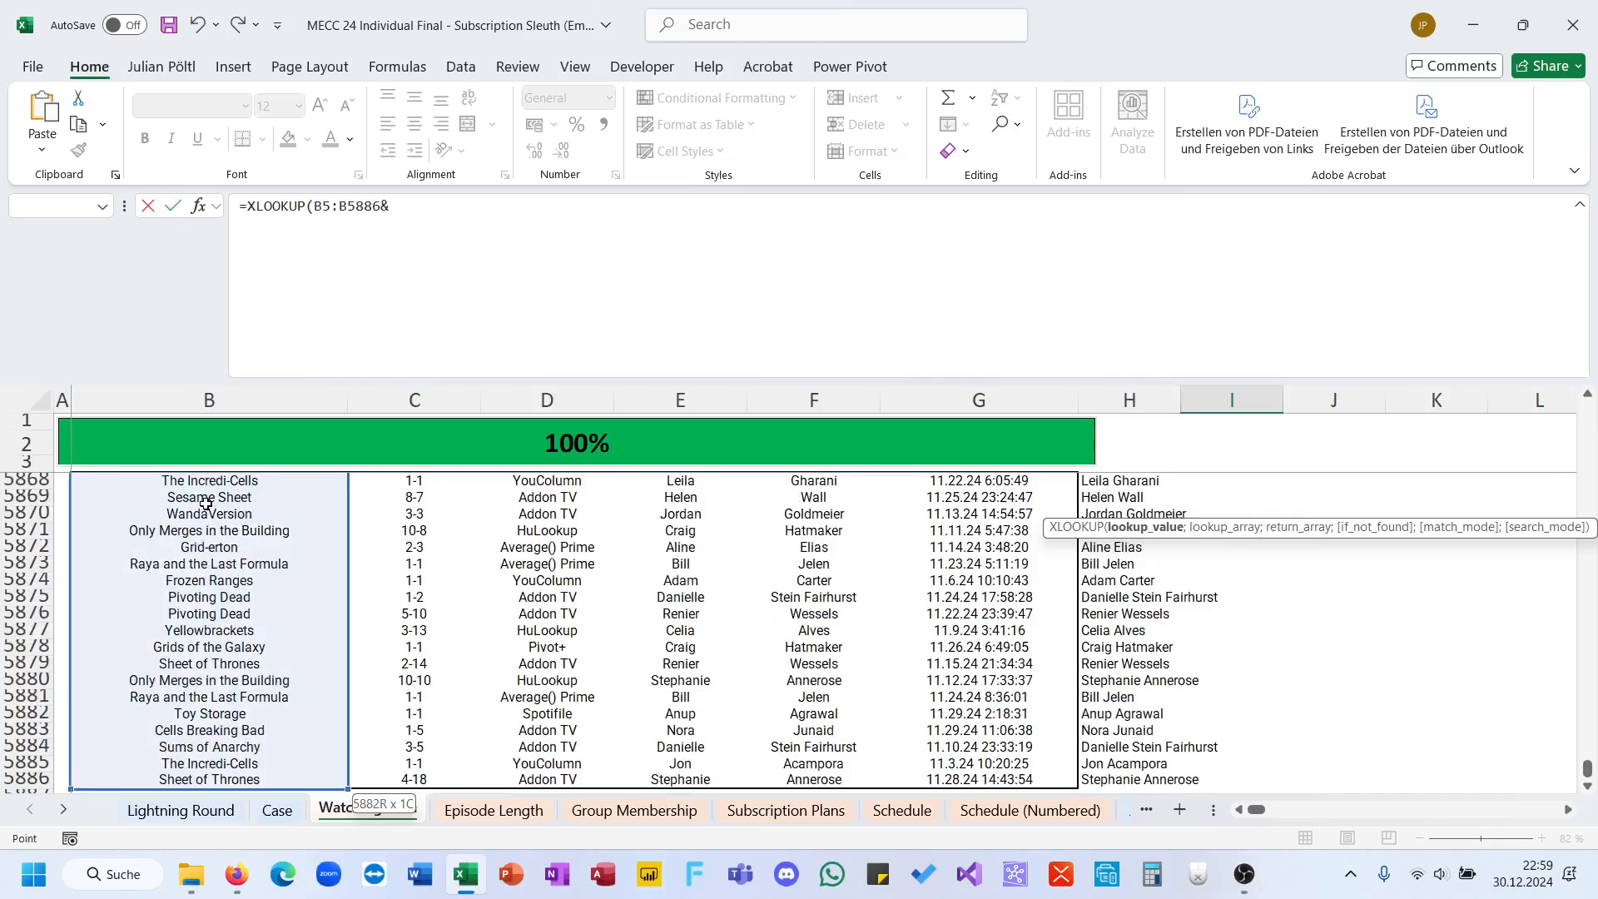
{"action": "key", "text": "Left"}
{"action": "key", "text": "Left"}
{"action": "key", "text": "Left"}
{"action": "key", "text": "Left"}
{"action": "key", "text": "Left"}
{"action": "key", "text": "Left"}
{"action": "key", "text": "ctrl+shift+Down"}
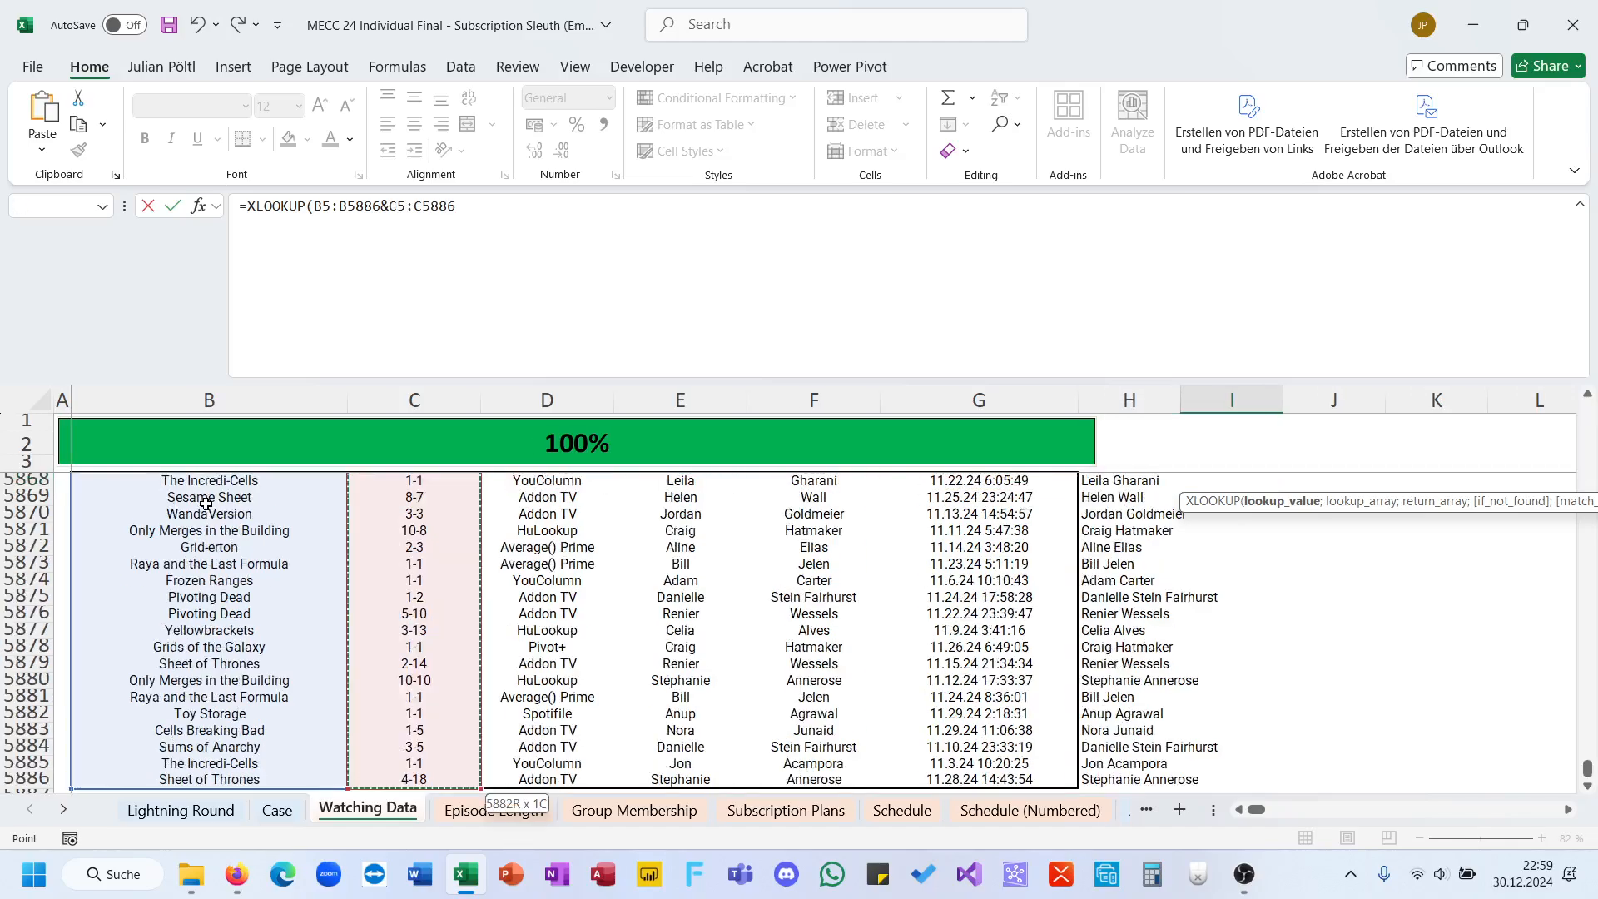
{"action": "type", "text": ";"}
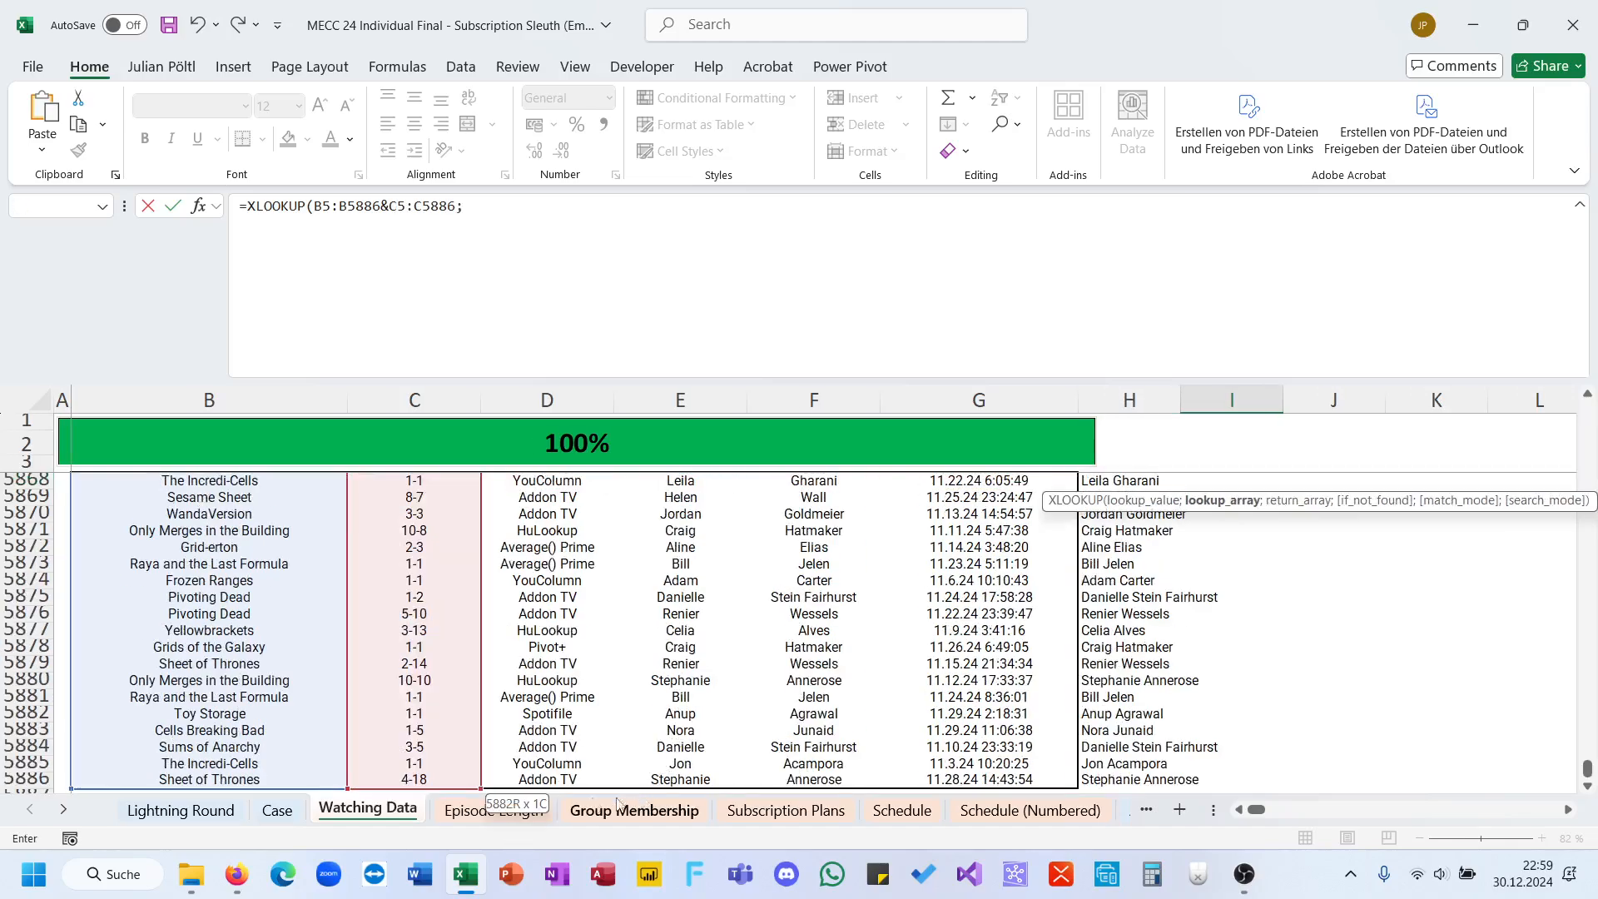
{"action": "left_click", "coordinate": [539, 818]}
{"action": "left_click", "coordinate": [439, 412]}
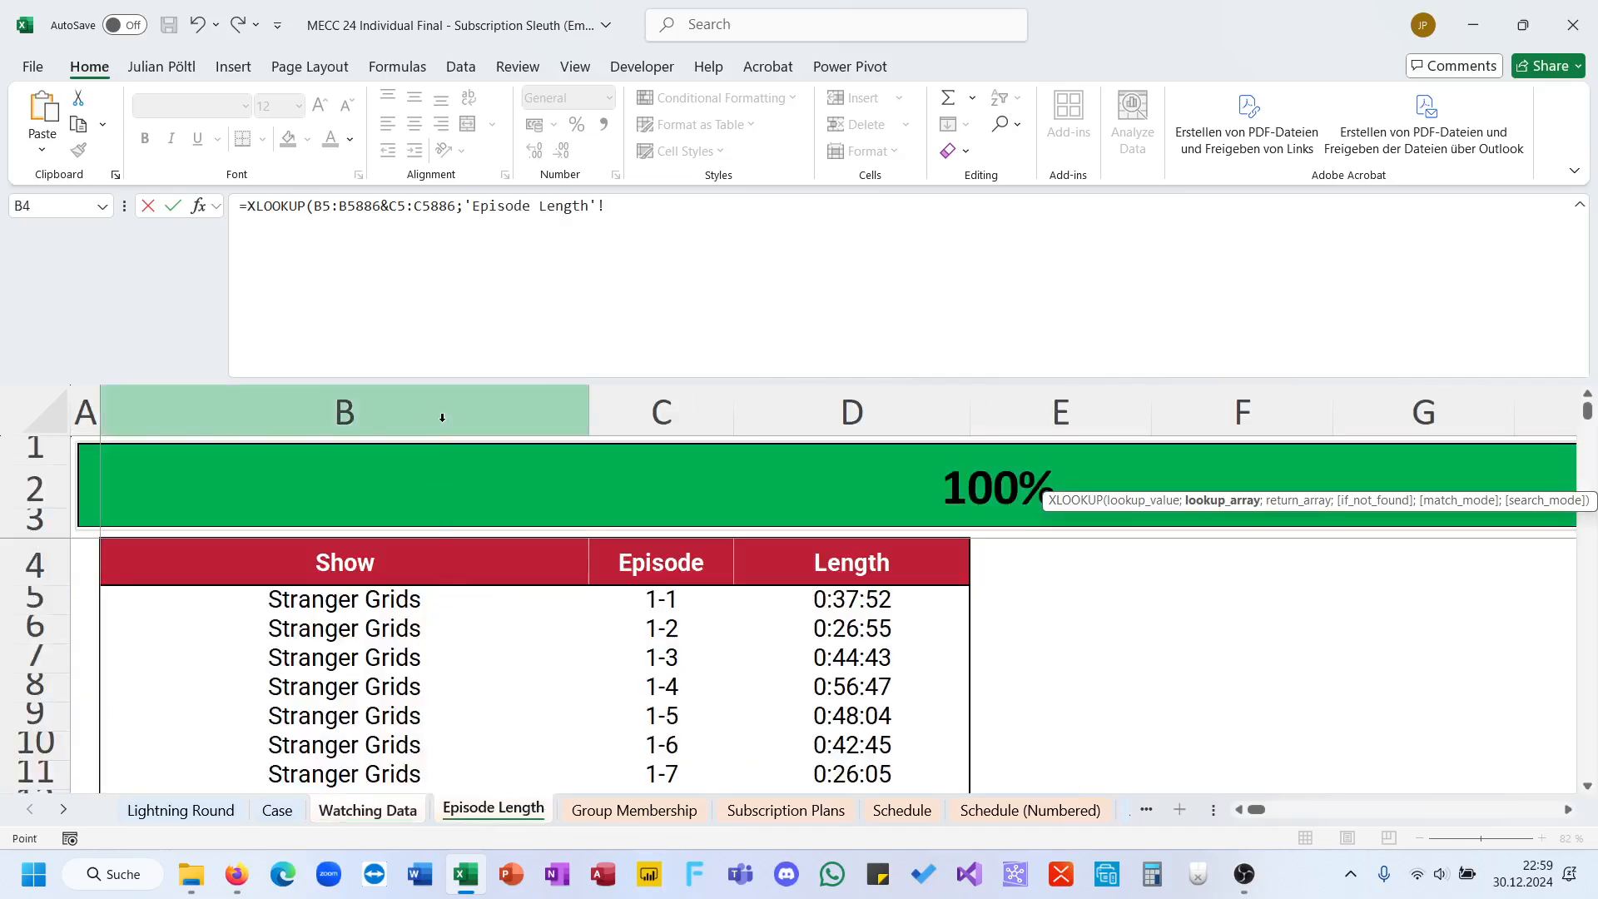
{"action": "type", "text": "&"}
{"action": "left_click", "coordinate": [709, 408]}
{"action": "type", "text": ";"}
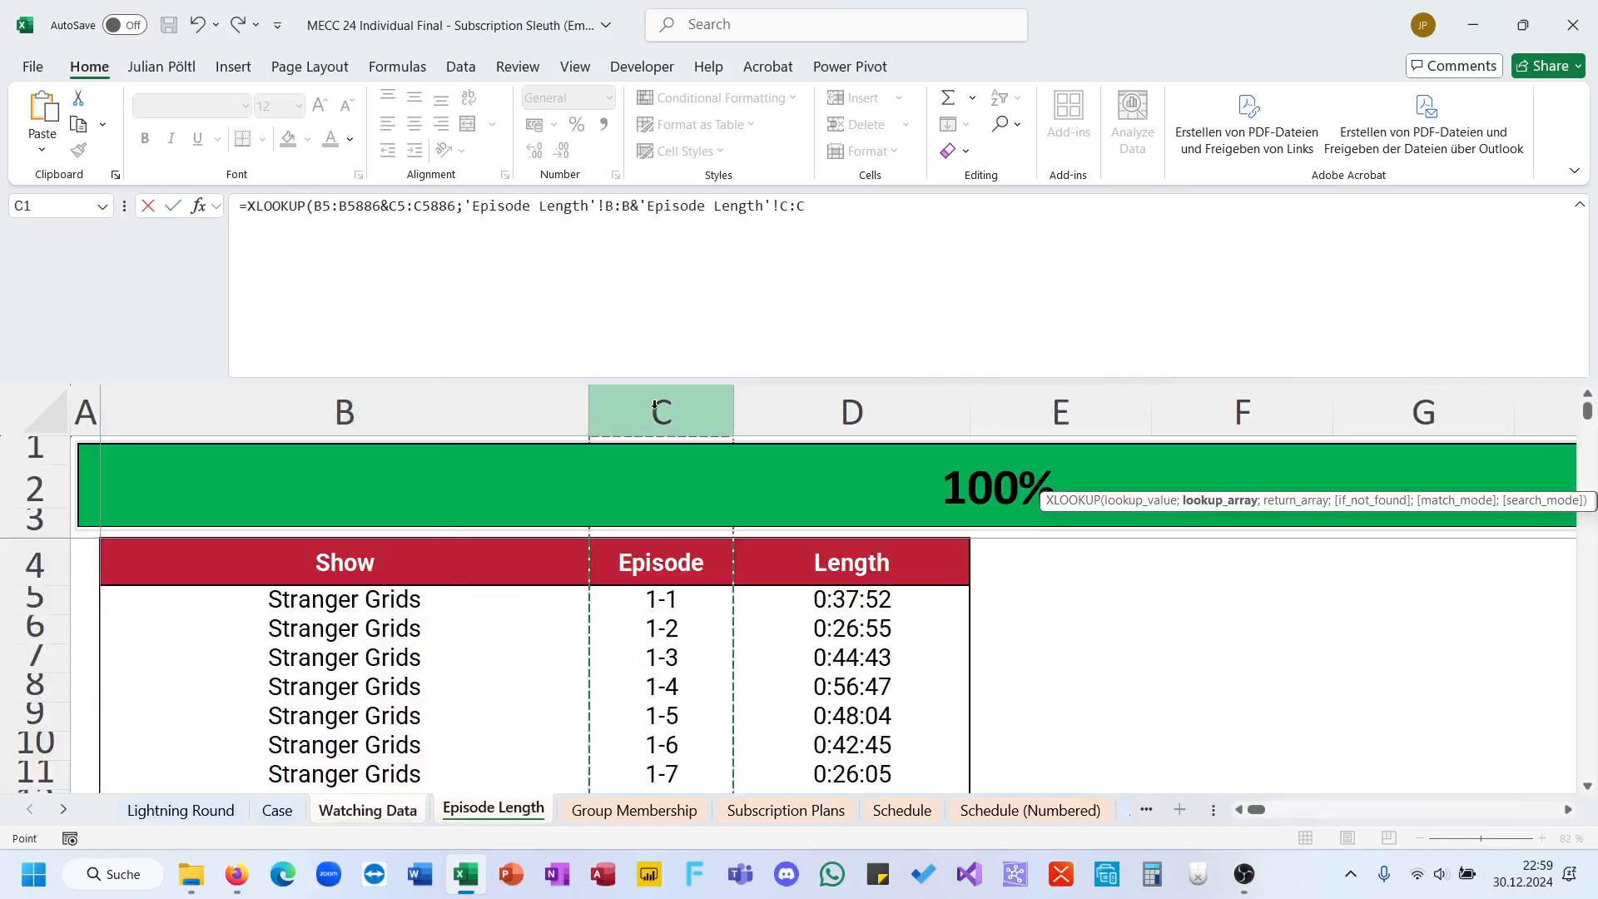
{"action": "left_click_drag", "start_coordinate": [813, 208], "coordinate": [463, 243]}
{"action": "key", "text": "BackSpace"}
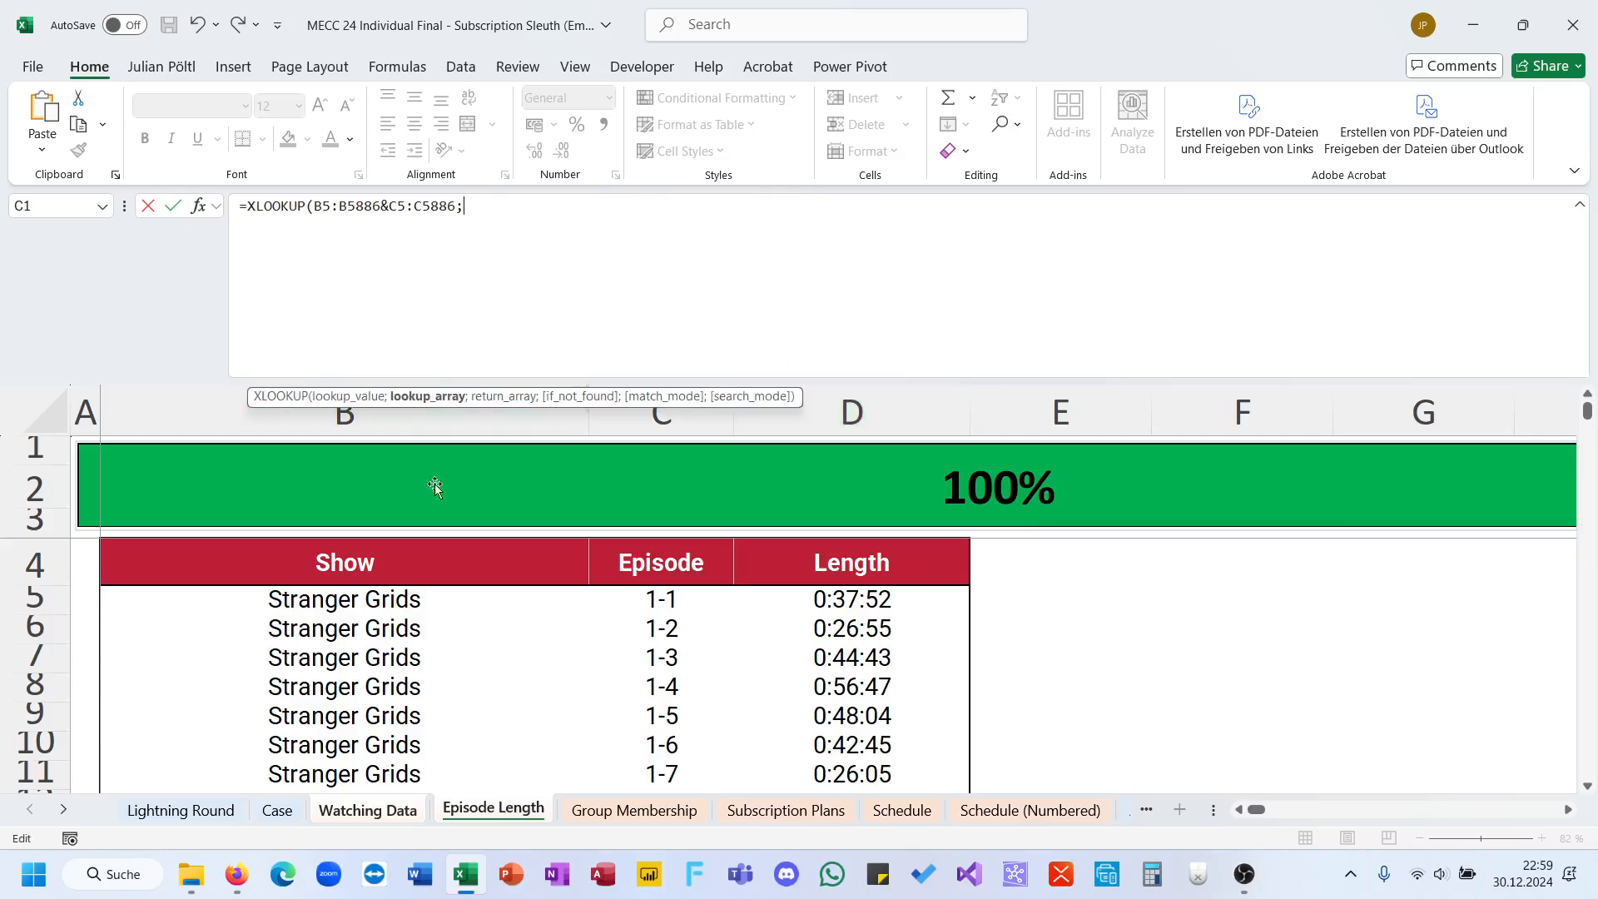
Step: Set the XLOOKUP lookup array to the absolute Episode Length ranges $B$5:$B$2309&$C$5:$C$2309
{"action": "left_click", "coordinate": [376, 588]}
{"action": "key", "text": "ctrl+shift+Down"}
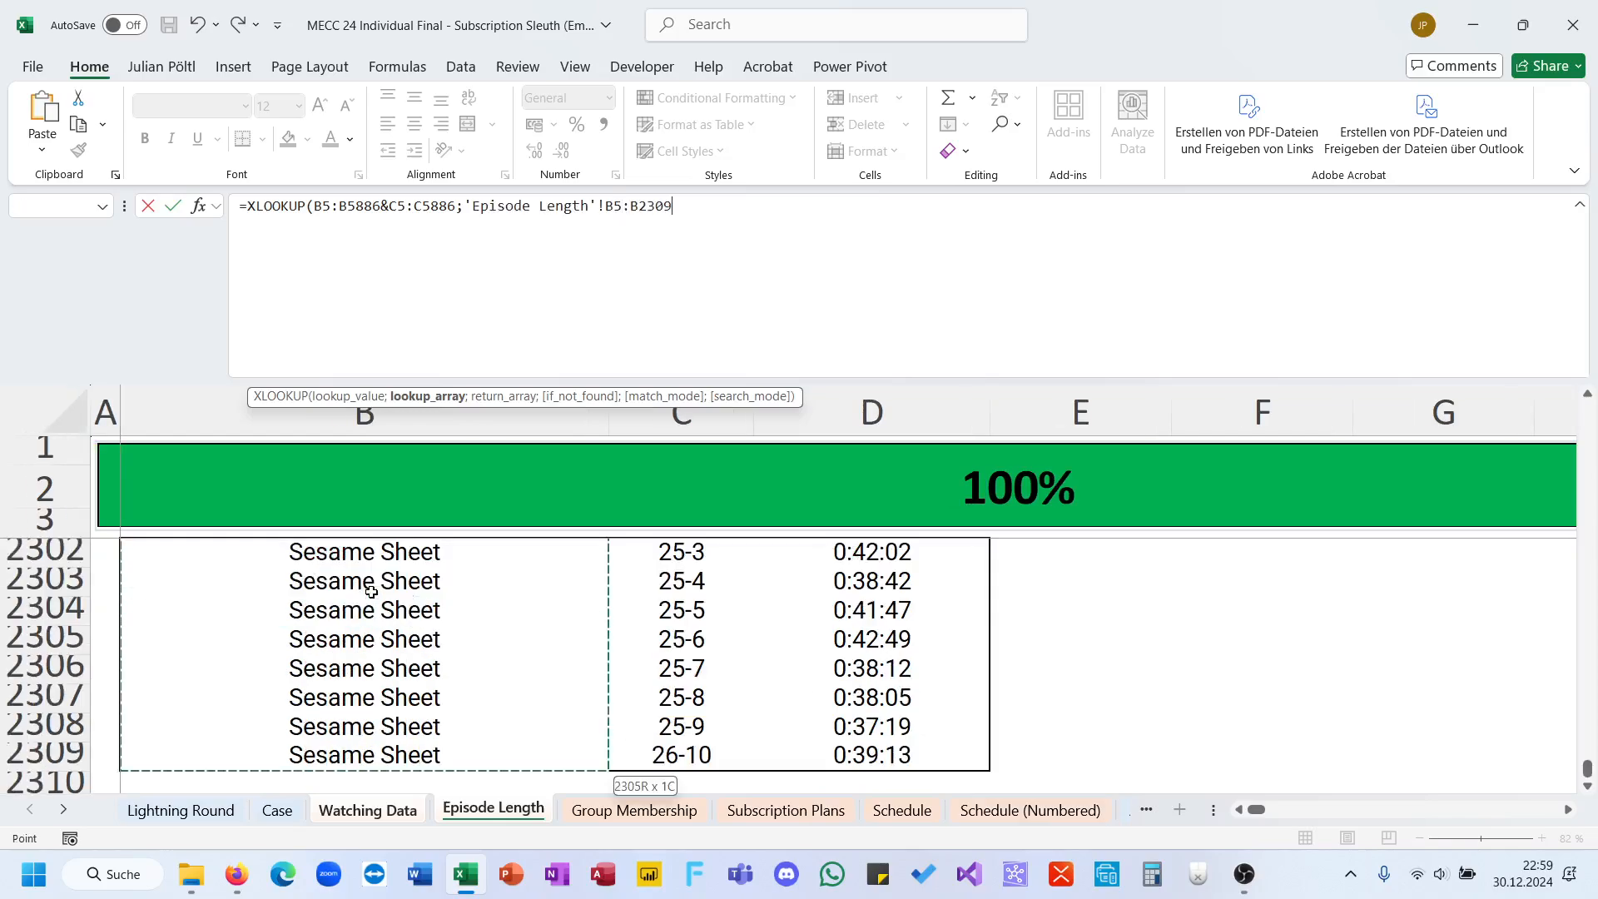
{"action": "key", "text": "F4"}
{"action": "type", "text": "&"}
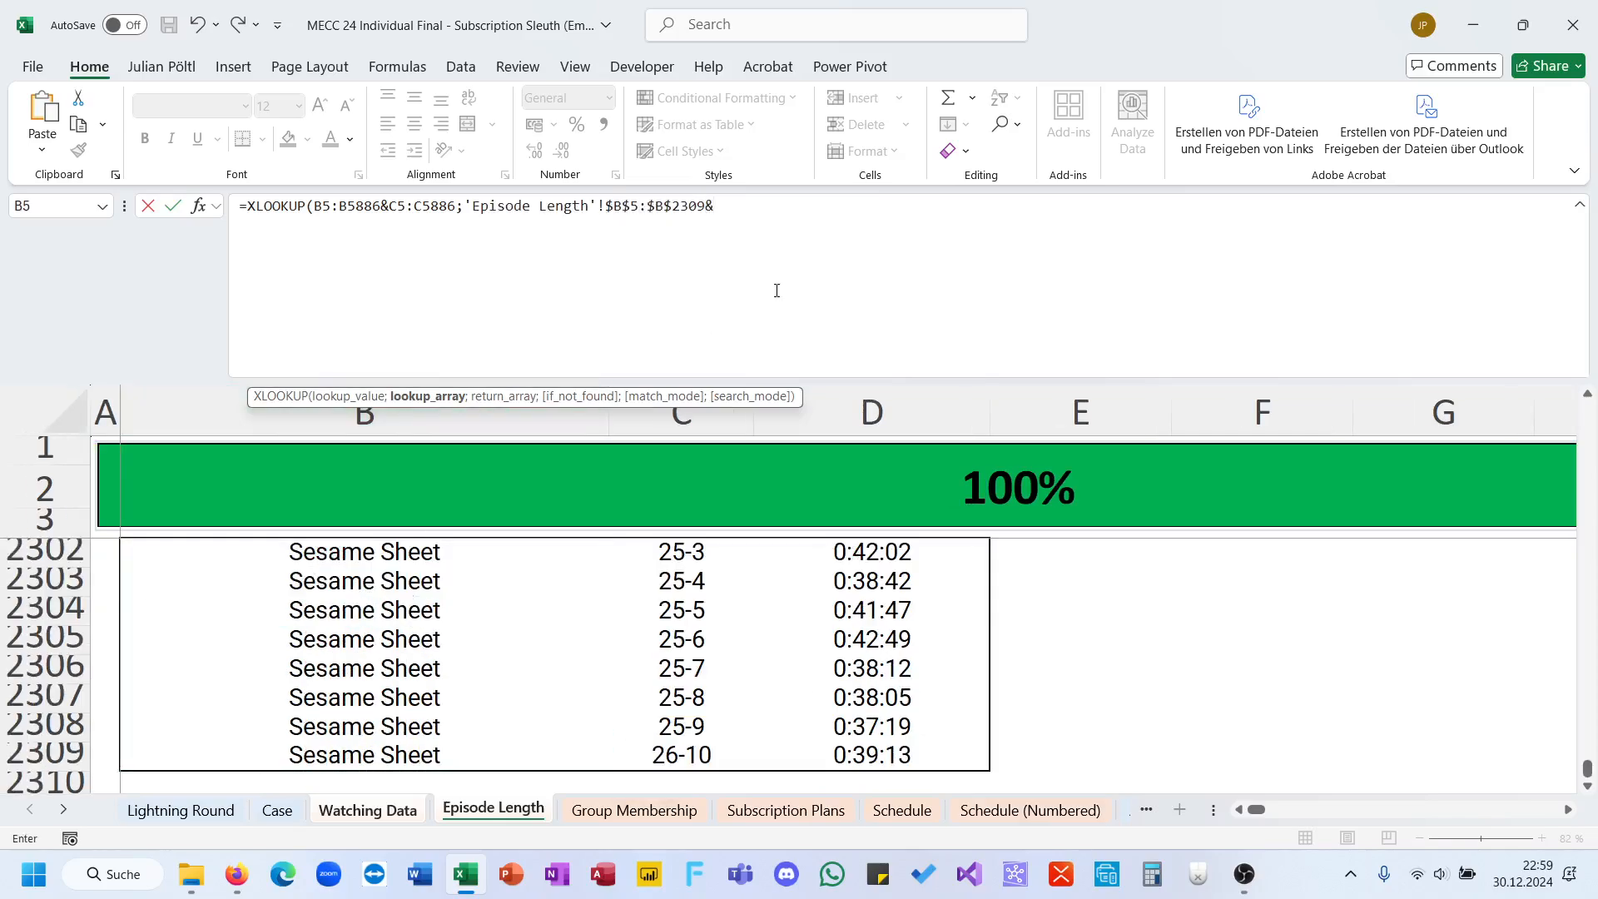
{"action": "left_click", "coordinate": [689, 754]}
{"action": "key", "text": "ctrl+shift+Up"}
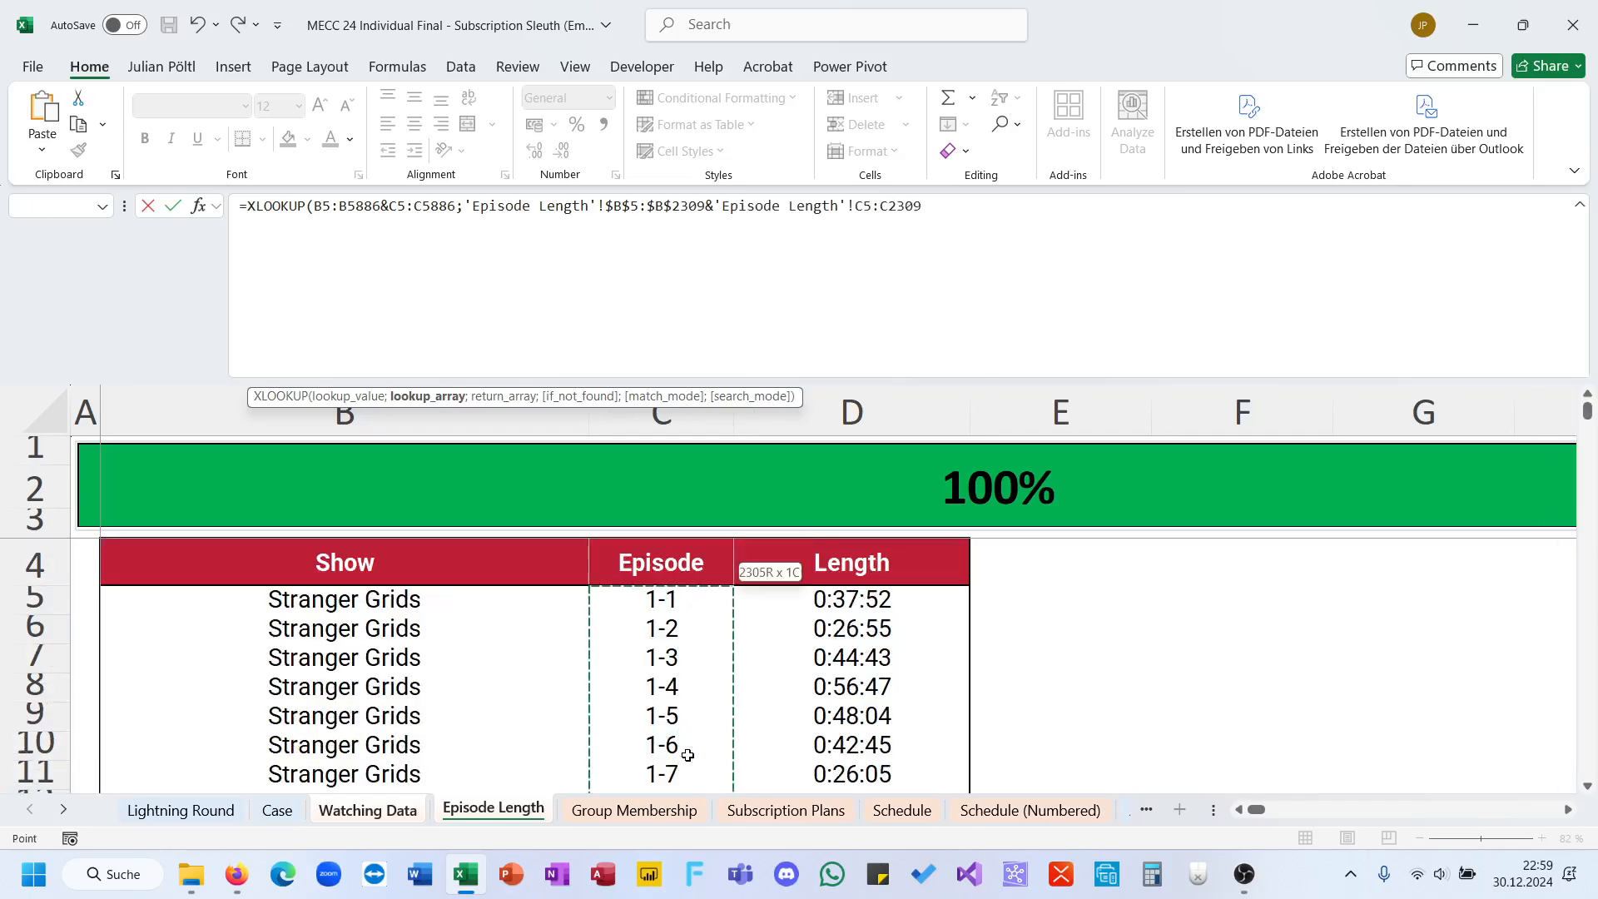
{"action": "key", "text": "F4"}
{"action": "type", "text": ";"}
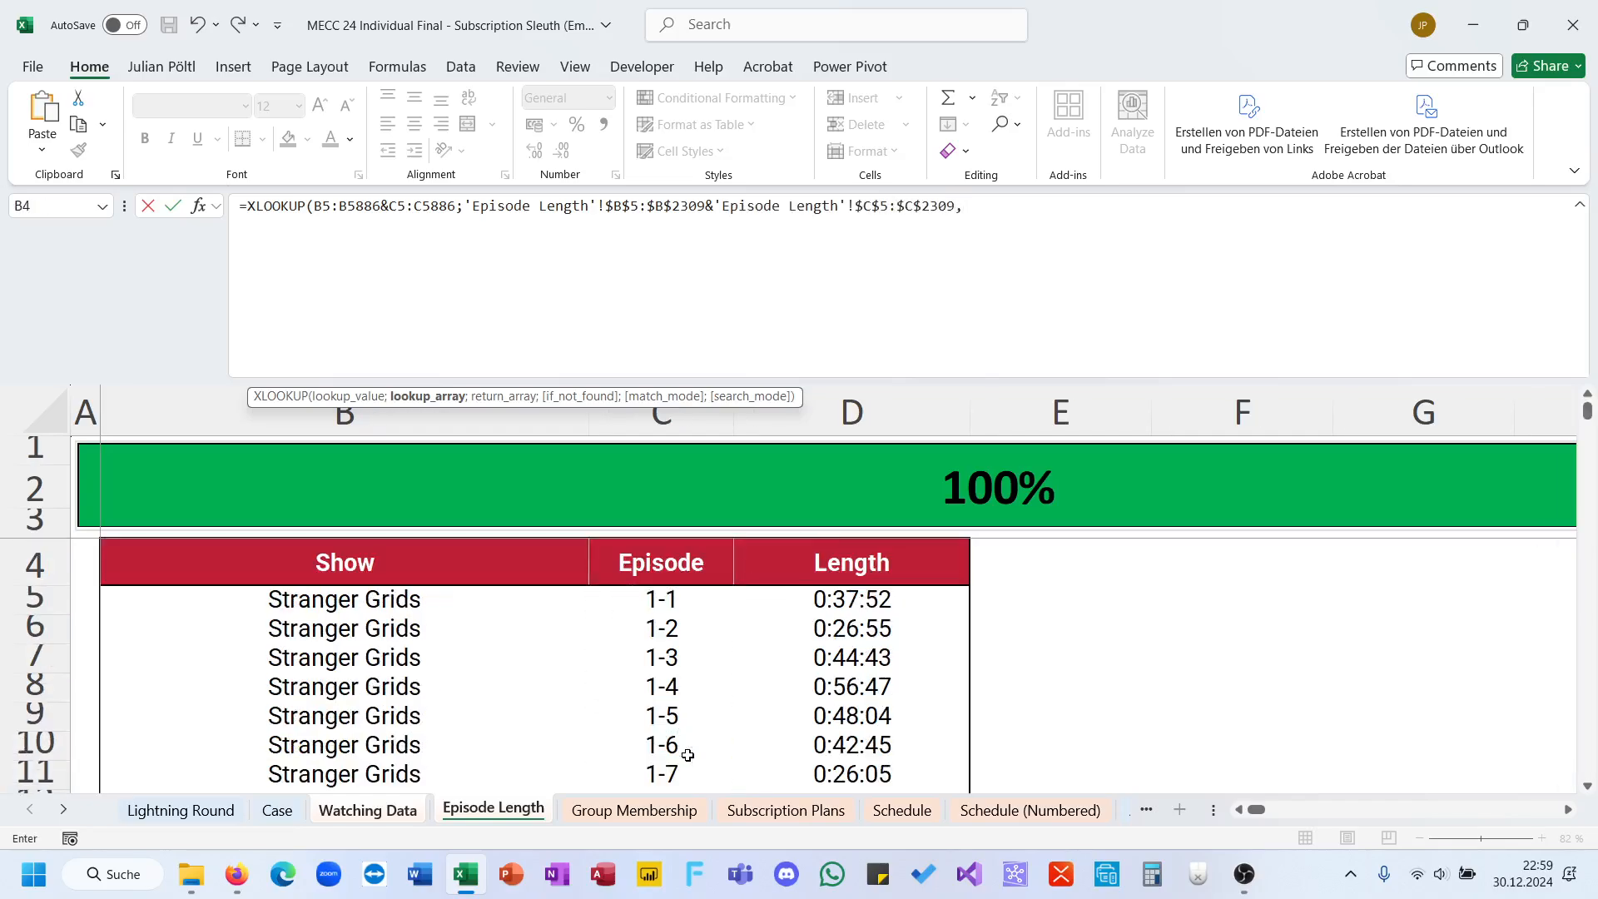
Step: Use 'Episode Length'!$D$5:$D$2309 as the XLOOKUP return array and complete the EL formula
{"action": "left_click", "coordinate": [848, 608]}
{"action": "key", "text": "ctrl+shift+Down"}
{"action": "key", "text": "F4"}
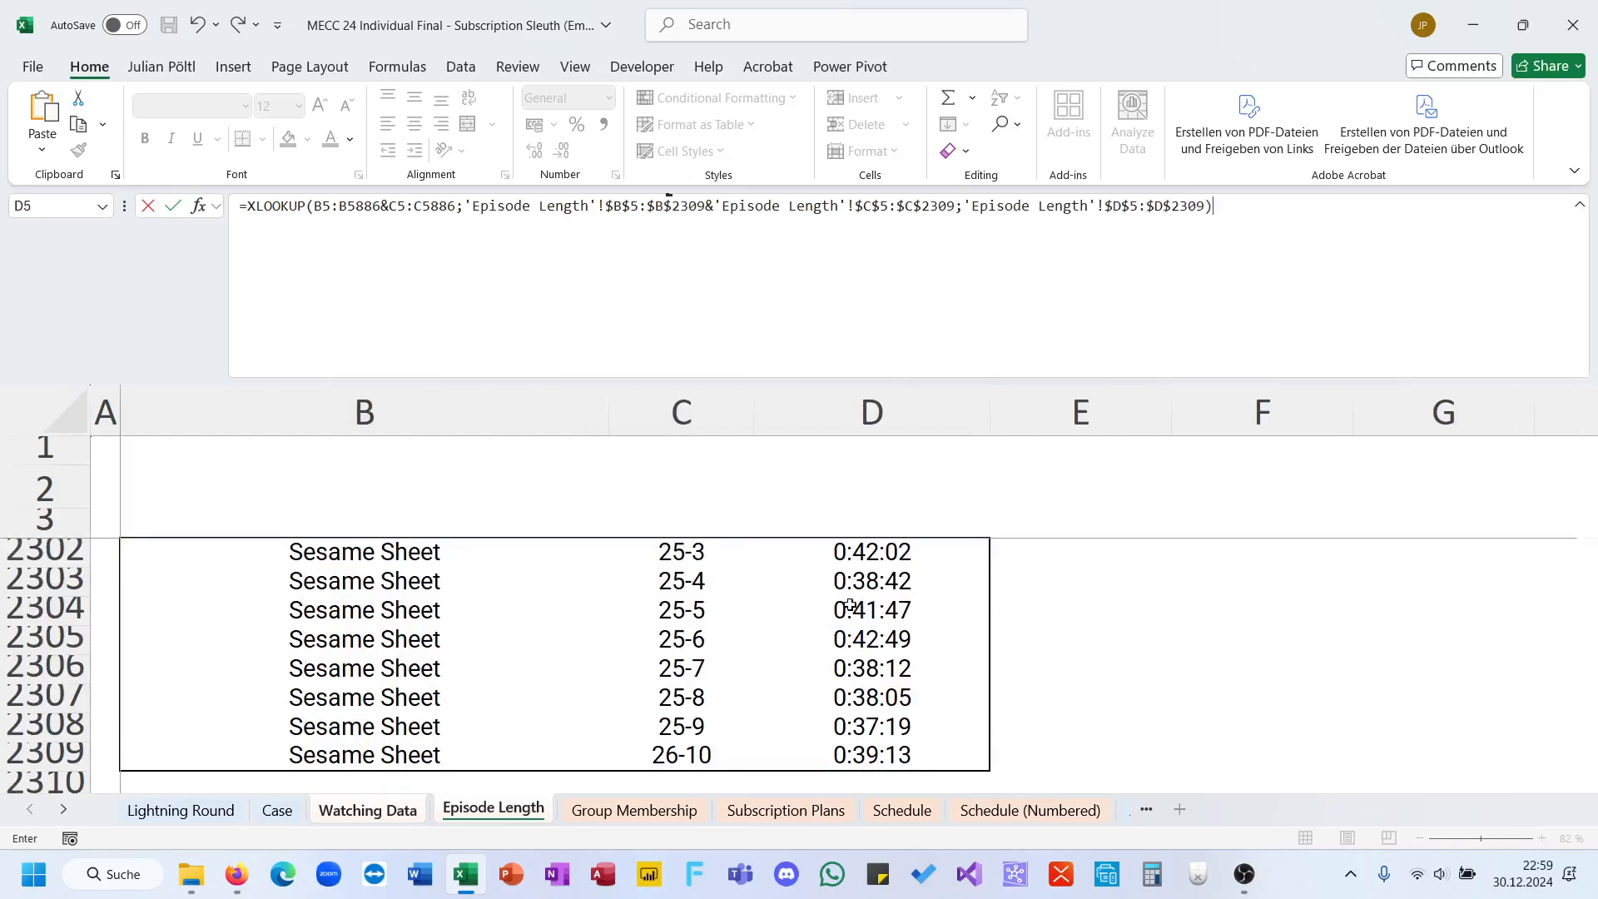
{"action": "key", "text": "Return"}
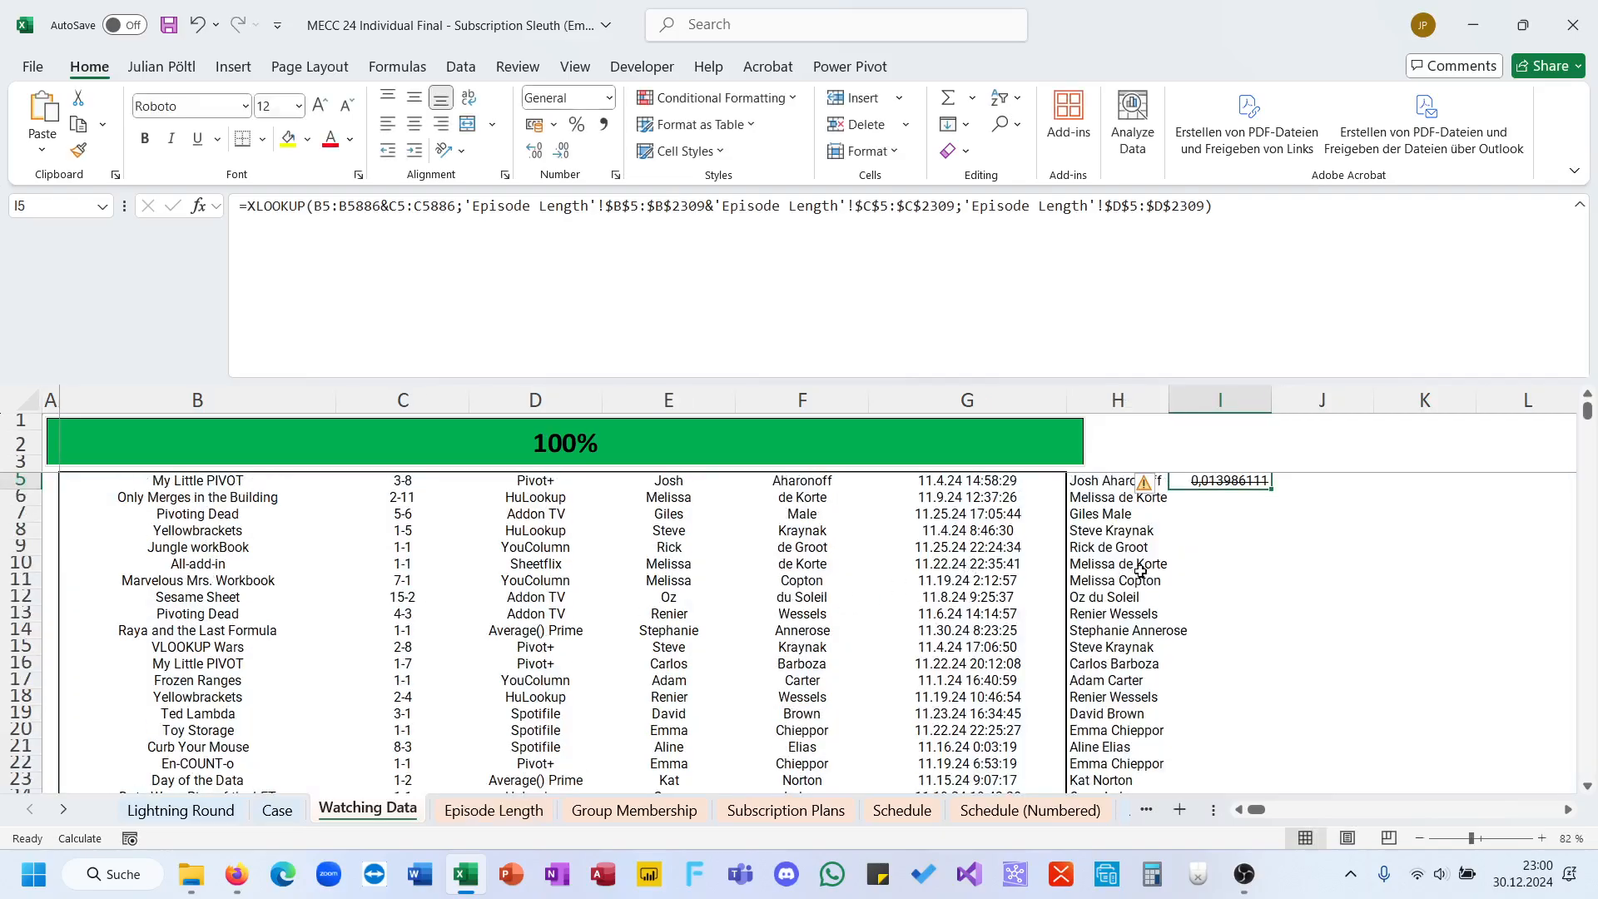
{"action": "key", "text": "F2"}
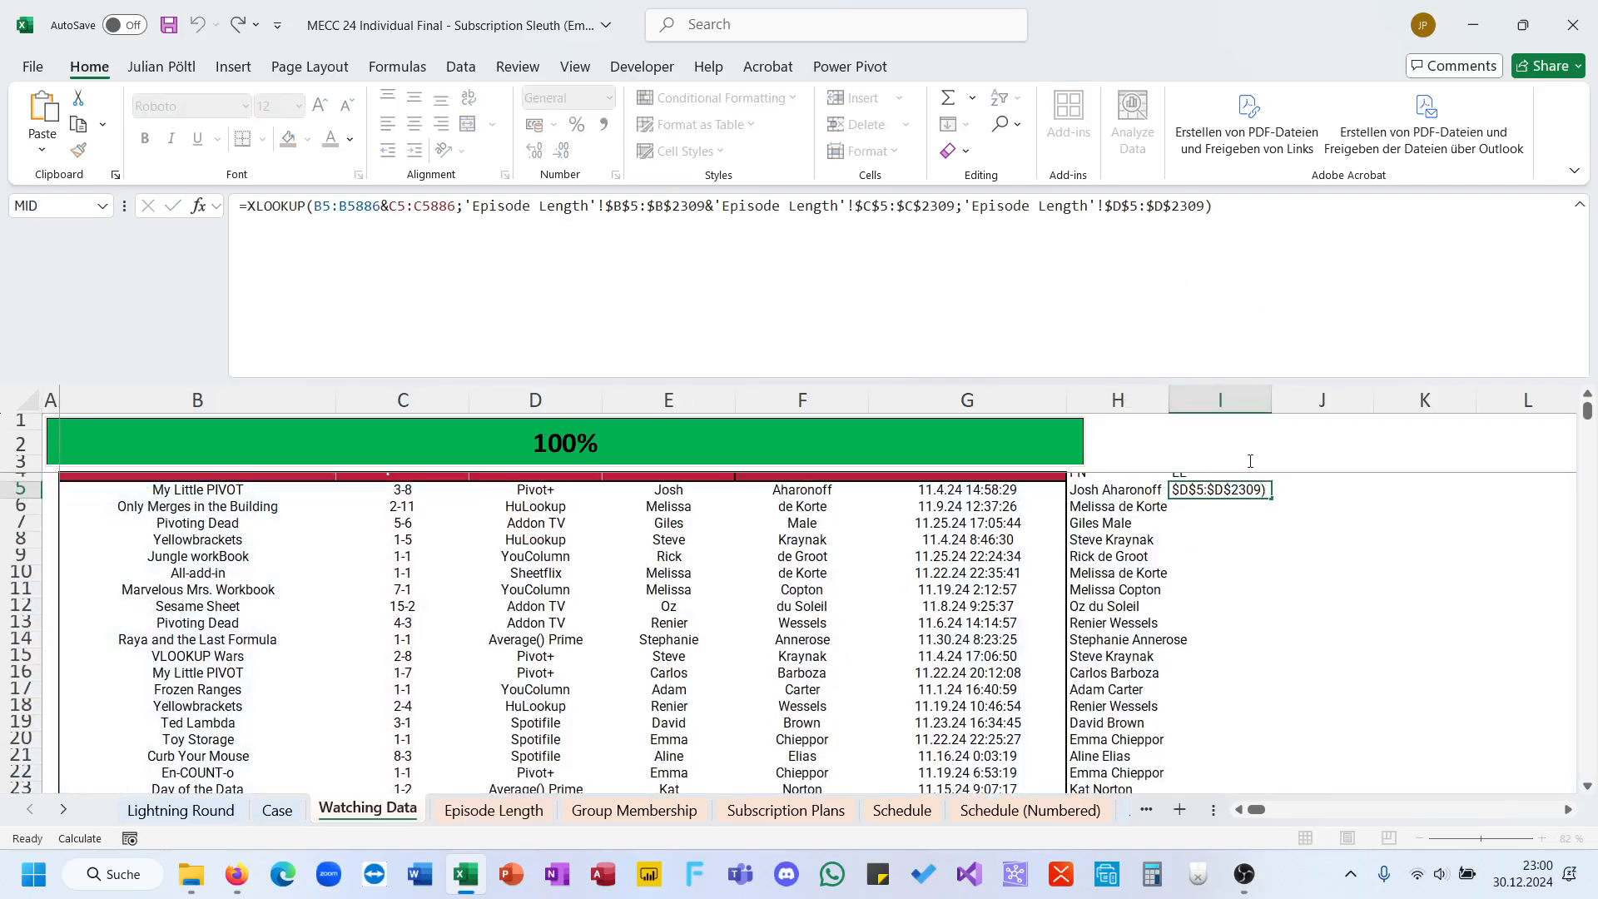
{"action": "key", "text": "Escape"}
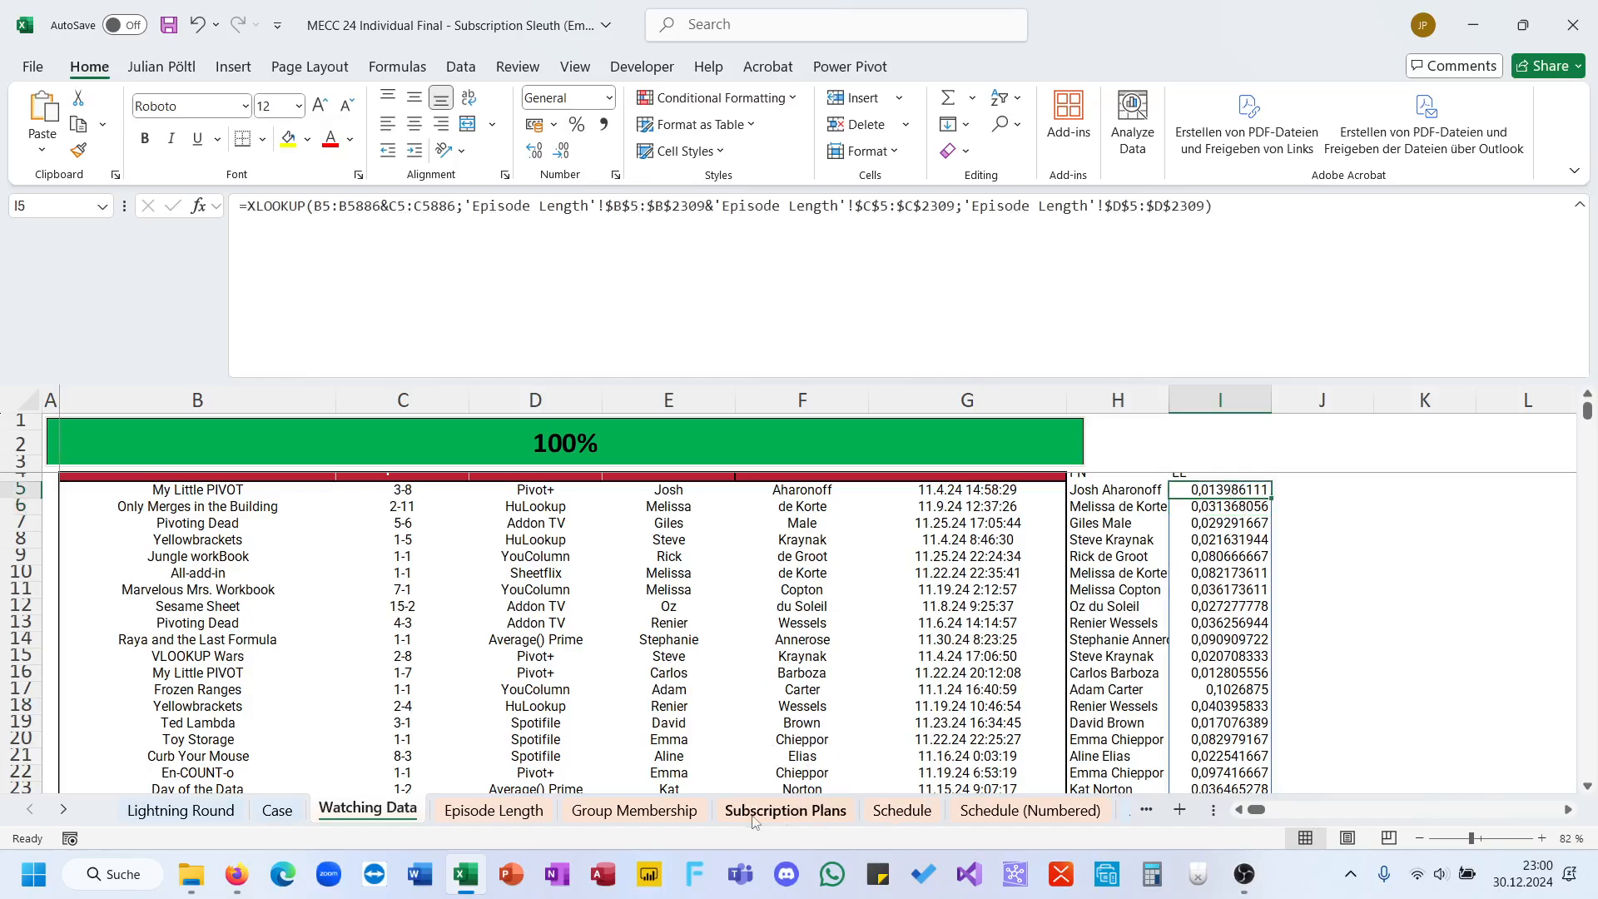
Step: Start a SUMIFS in Group Membership I5 under Watch Time, with the spilled range 'Watching Data'!$I$5# as sum range
{"action": "left_click", "coordinate": [661, 813]}
{"action": "scroll", "coordinate": [1030, 569], "scroll_direction": "right", "scroll_amount": 2}
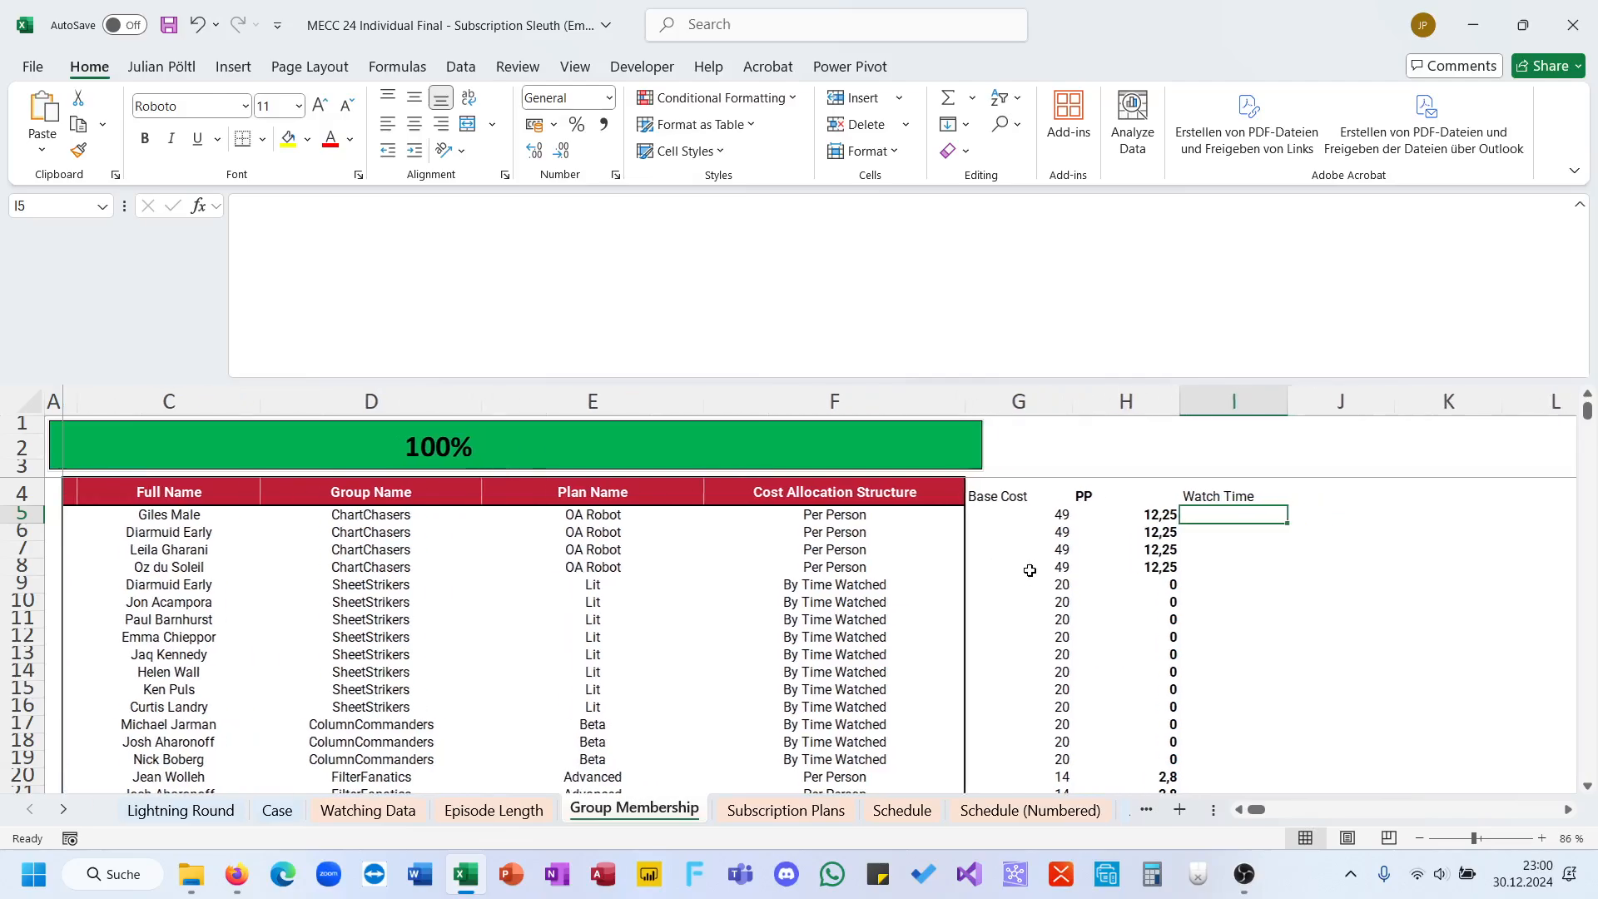
{"action": "type", "text": "=sum"}
{"action": "key", "text": "Down"}
{"action": "key", "text": "Down"}
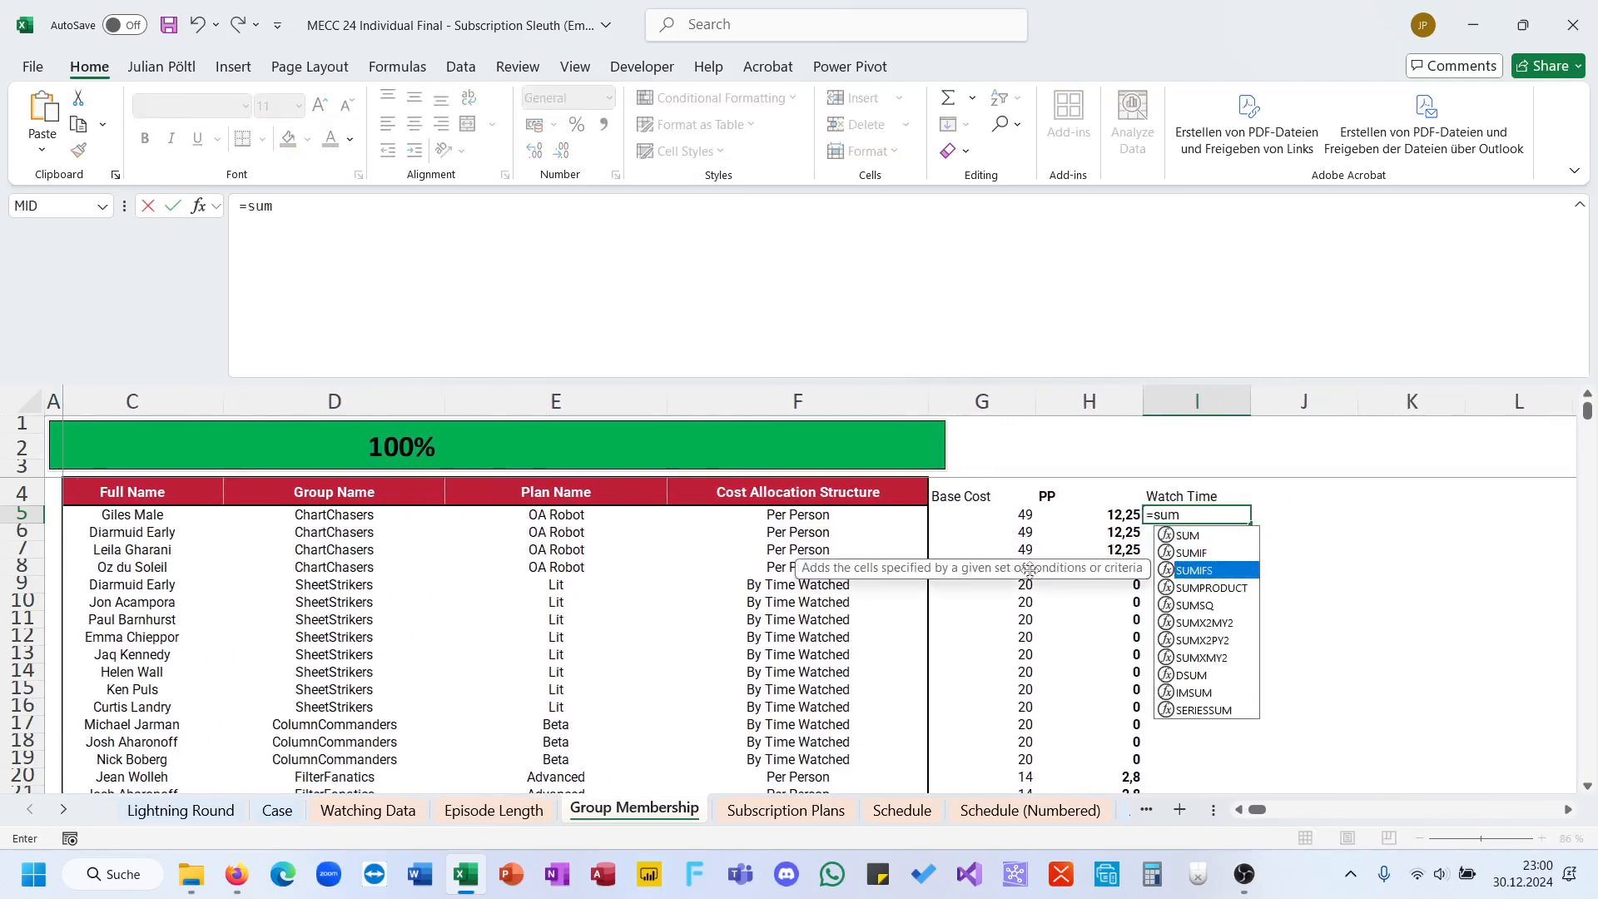
{"action": "key", "text": "Tab"}
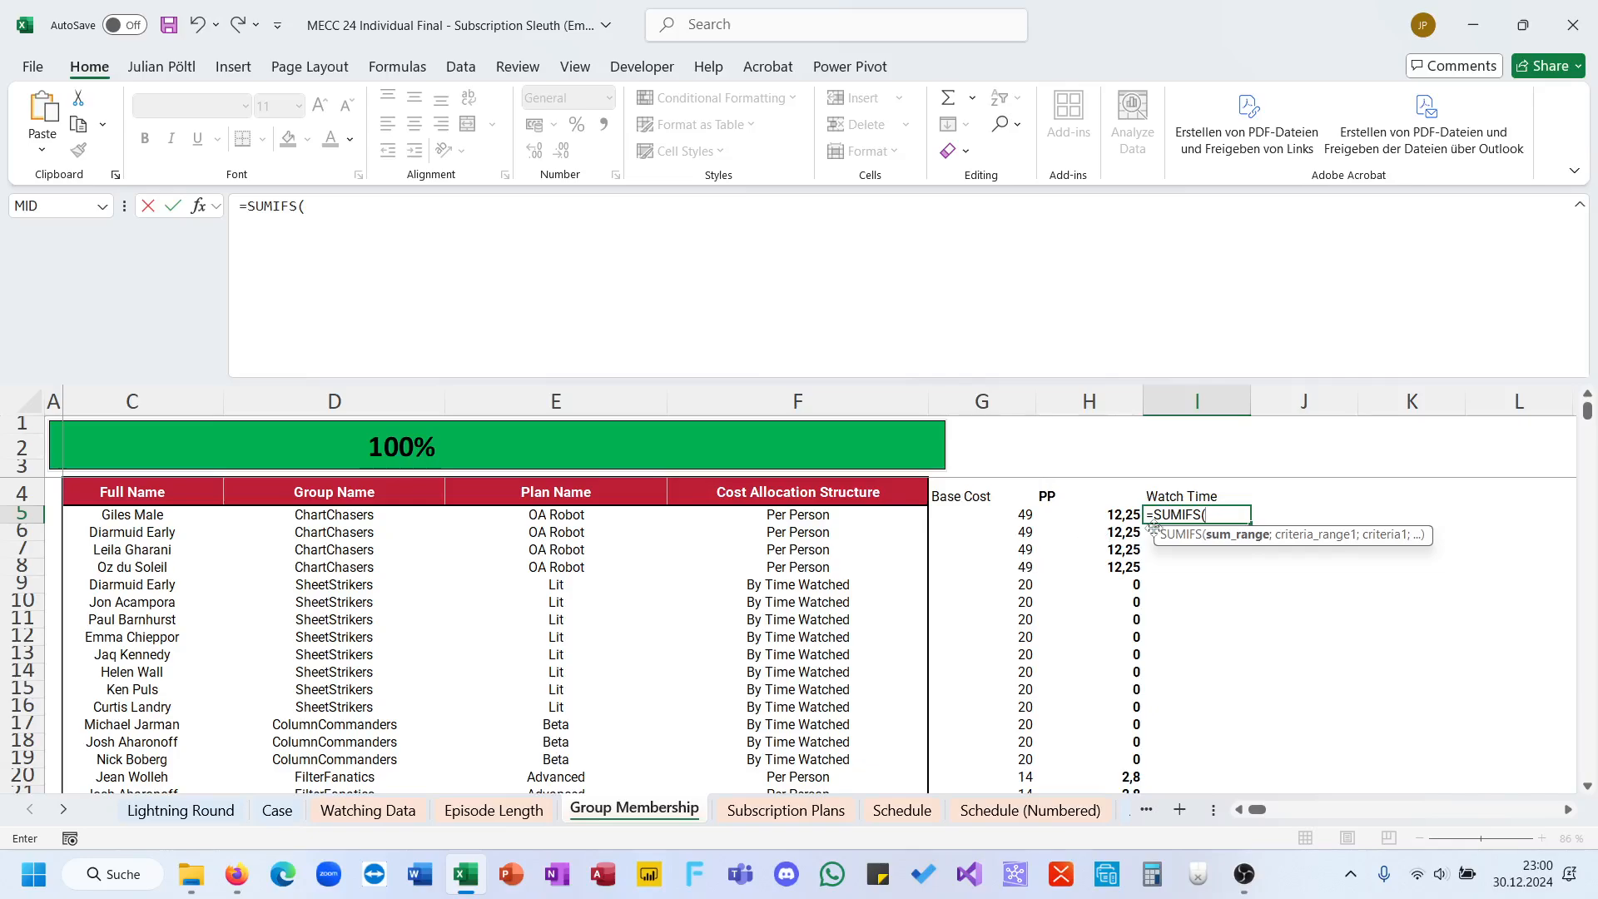
{"action": "left_click", "coordinate": [367, 810]}
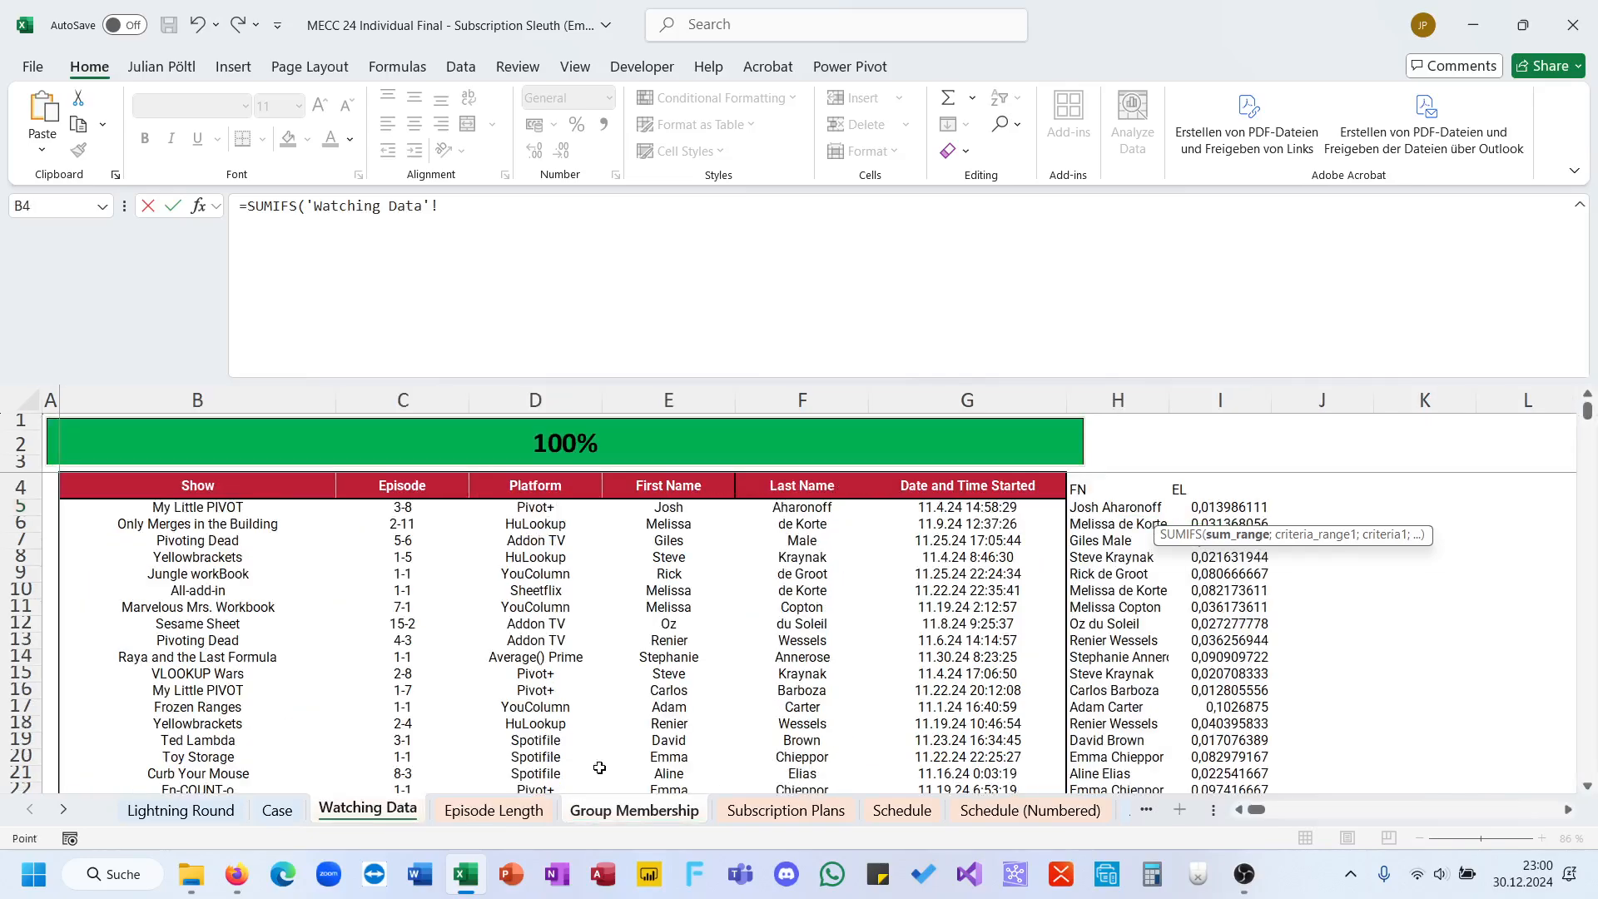
{"action": "left_click", "coordinate": [1210, 497]}
{"action": "key", "text": "ctrl+shift+Down"}
{"action": "key", "text": "F4"}
{"action": "type", "text": ";"}
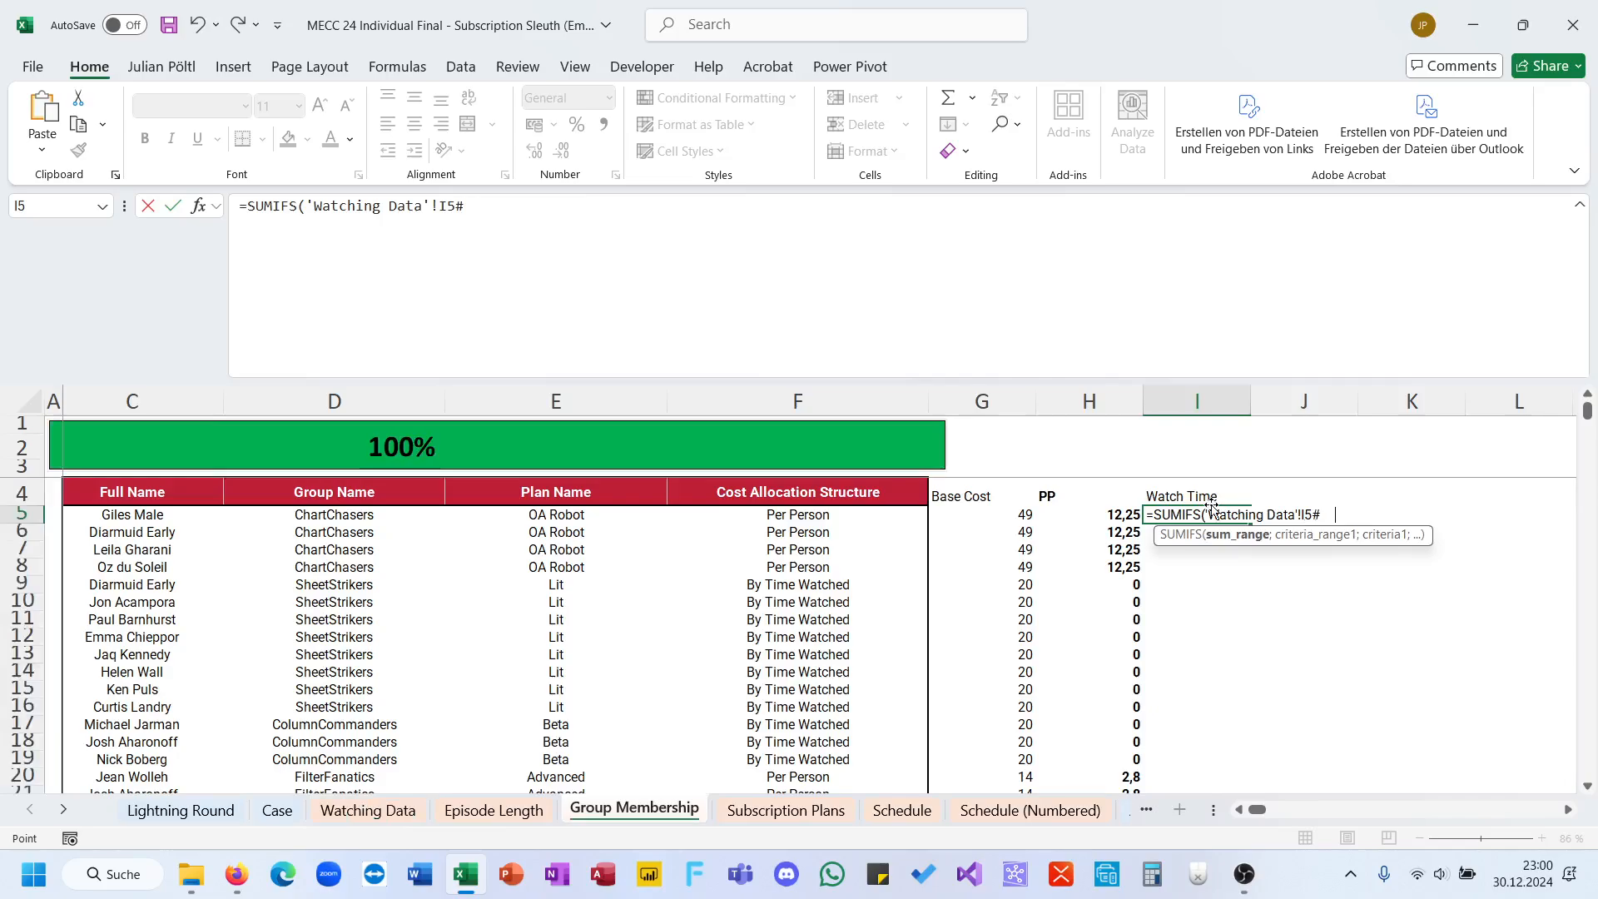
{"action": "scroll", "coordinate": [1031, 537], "scroll_direction": "left", "scroll_amount": 2}
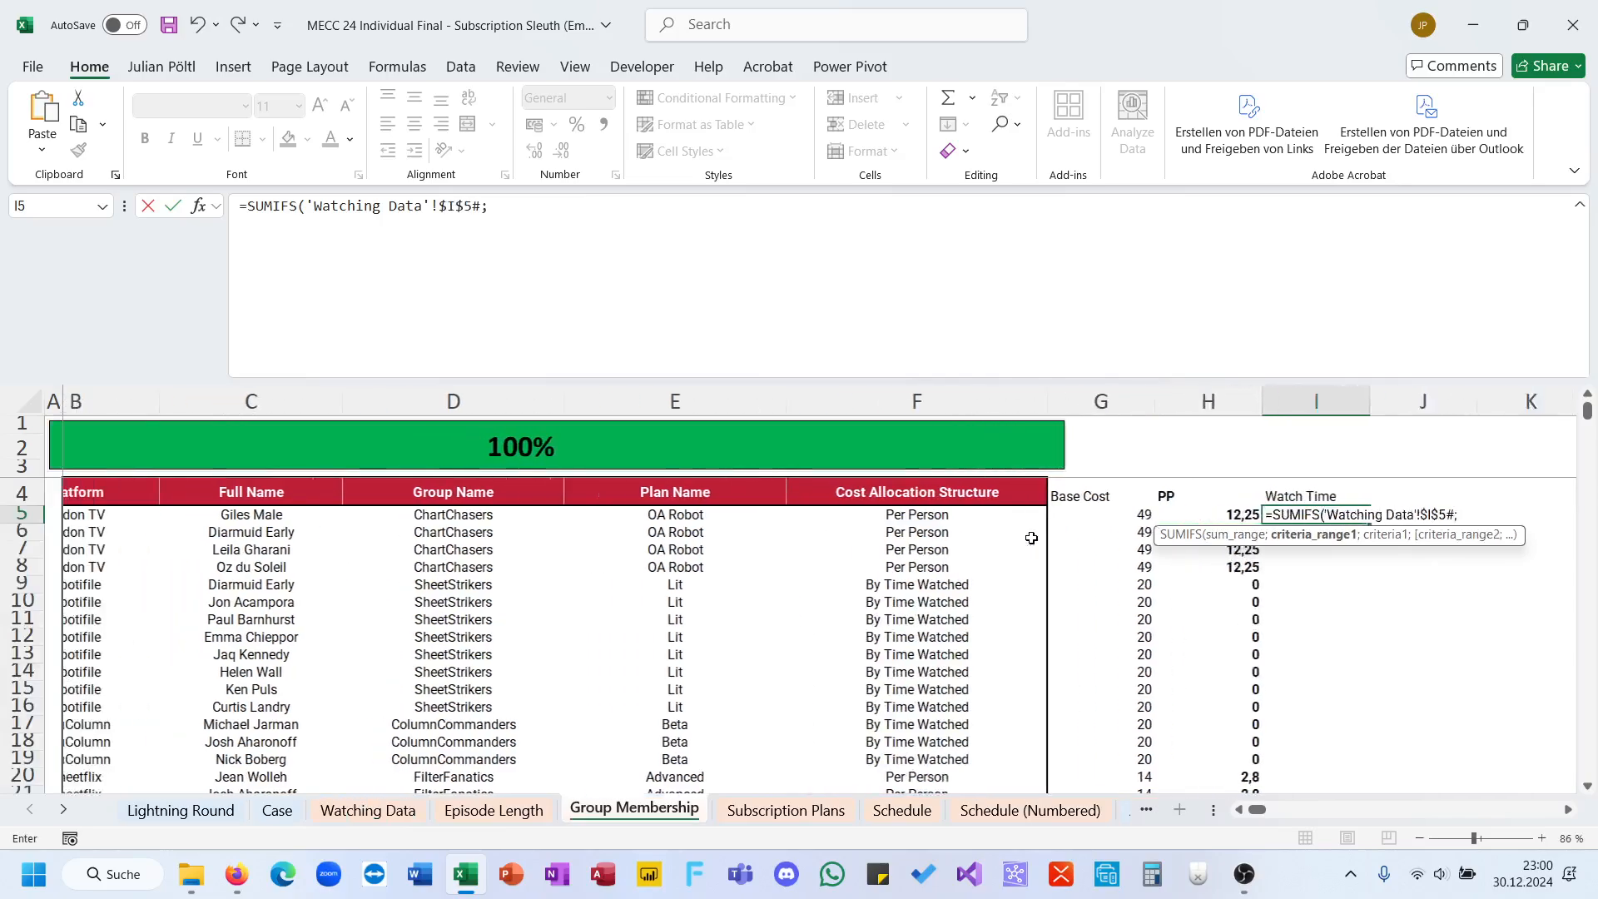
{"action": "left_click", "coordinate": [188, 522]}
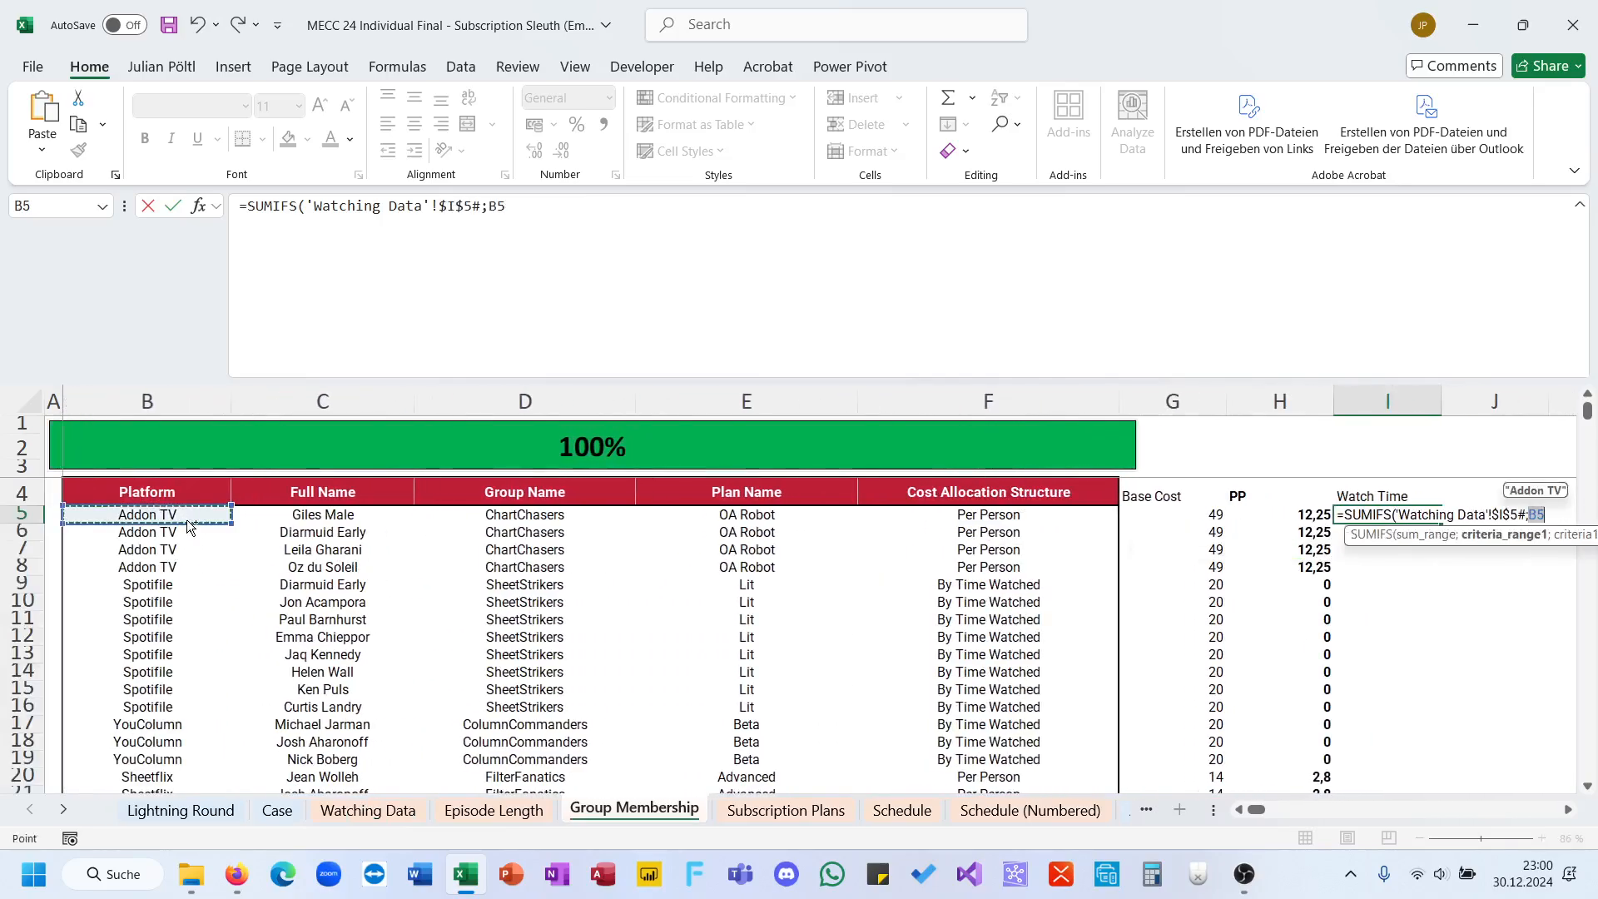
{"action": "key", "text": "ctrl+shift+Down"}
{"action": "key", "text": "F4"}
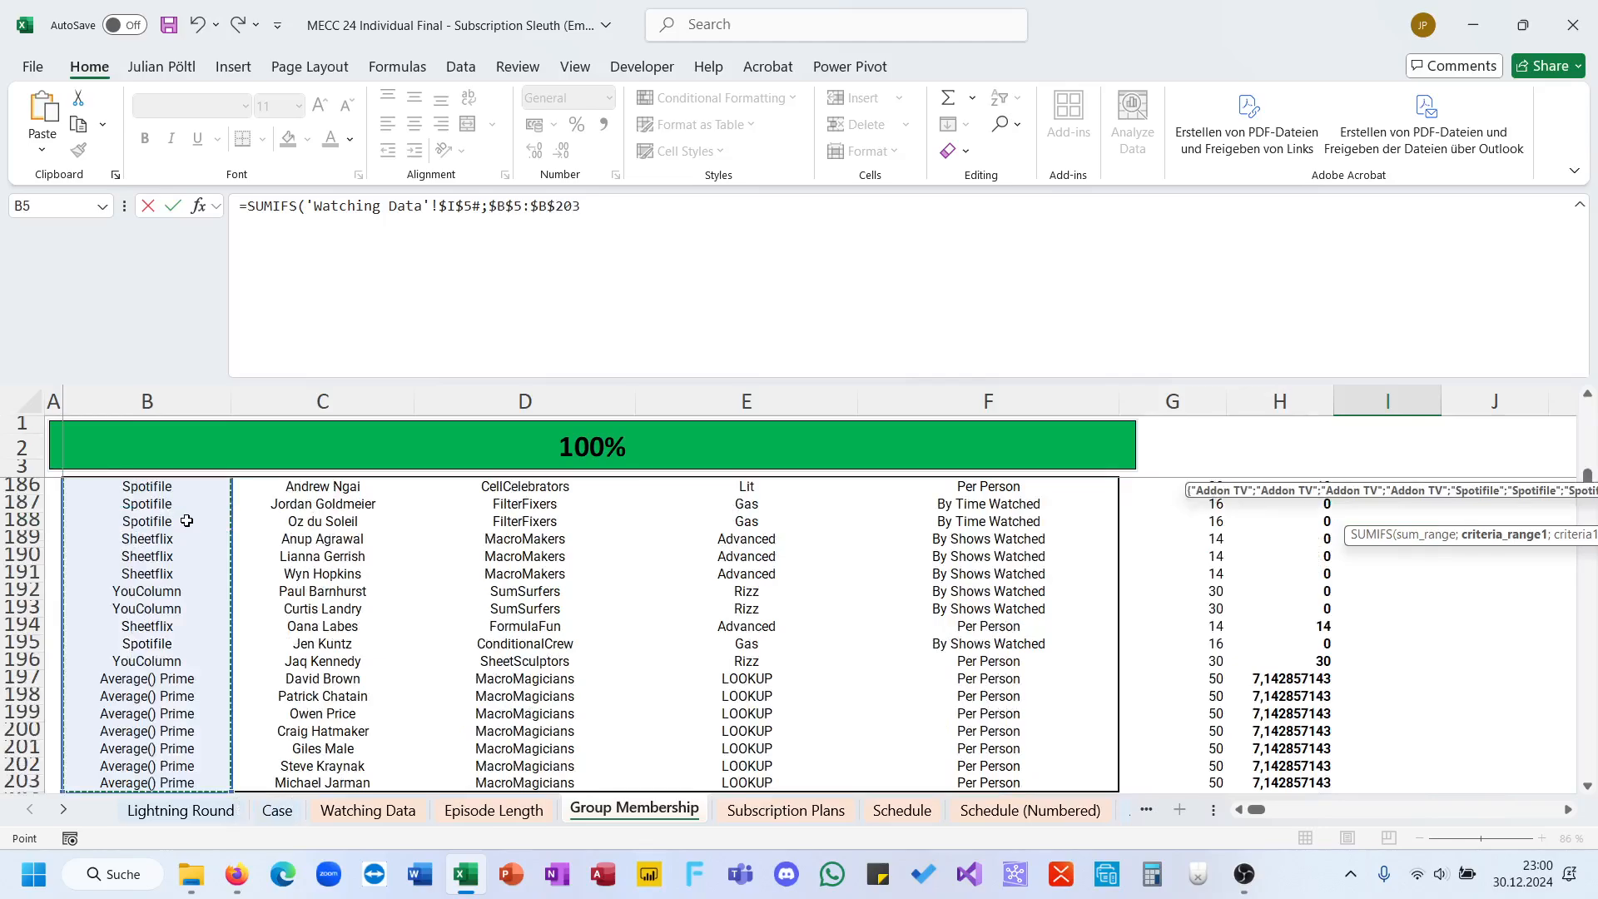
{"action": "type", "text": ";"}
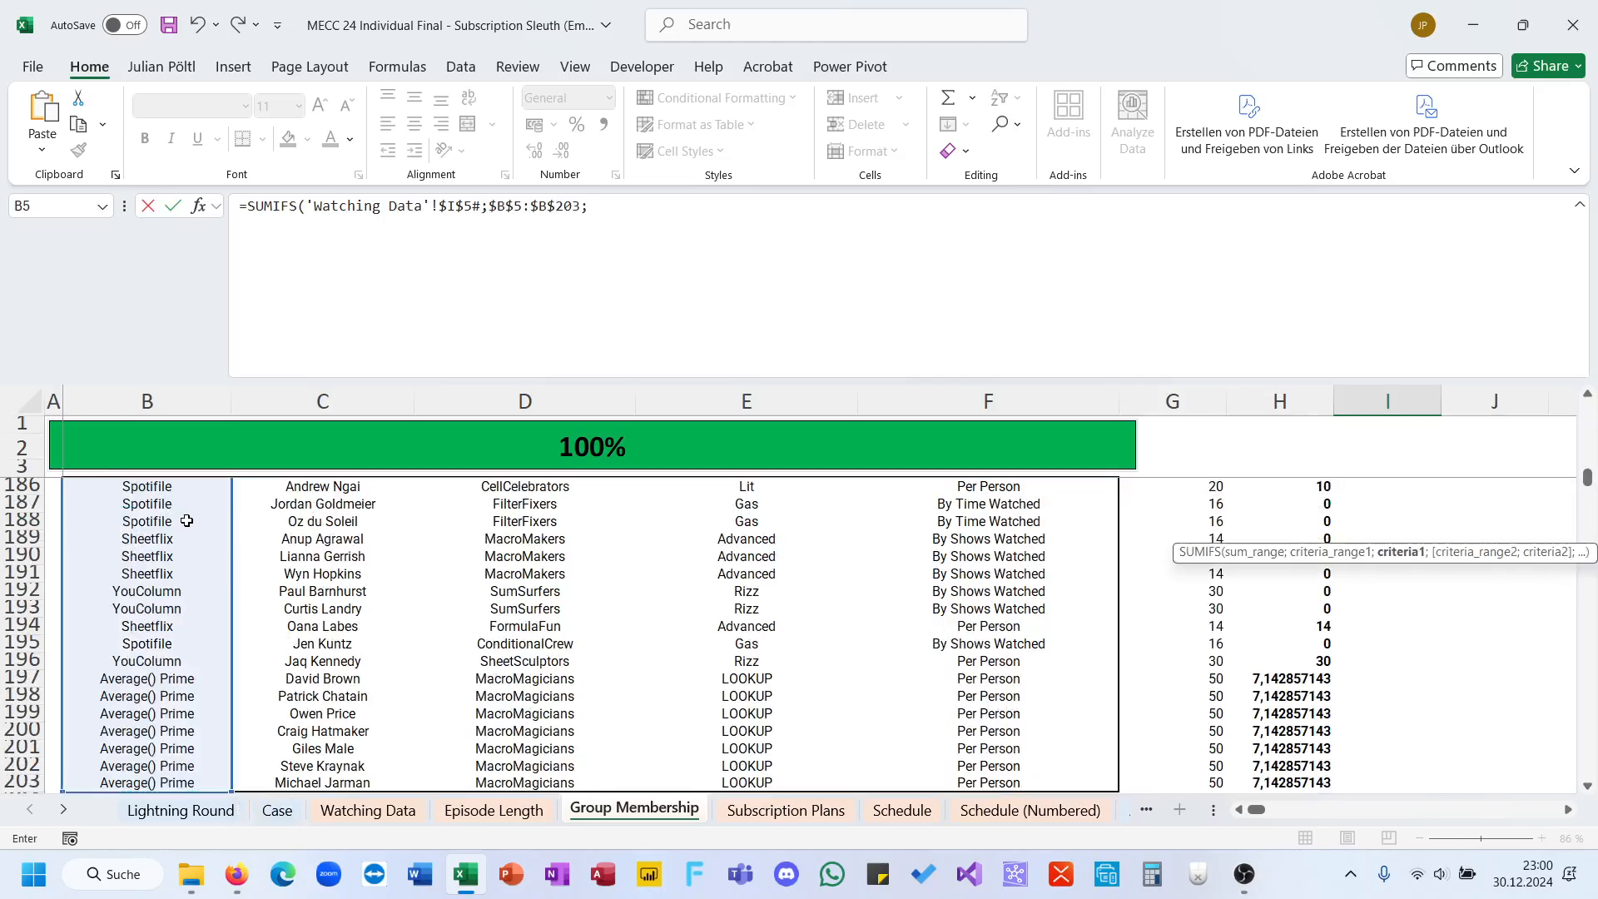
{"action": "left_click", "coordinate": [619, 811]}
{"action": "scroll", "coordinate": [408, 535], "scroll_direction": "left", "scroll_amount": 2}
{"action": "scroll", "coordinate": [409, 535], "scroll_direction": "up", "scroll_amount": 20}
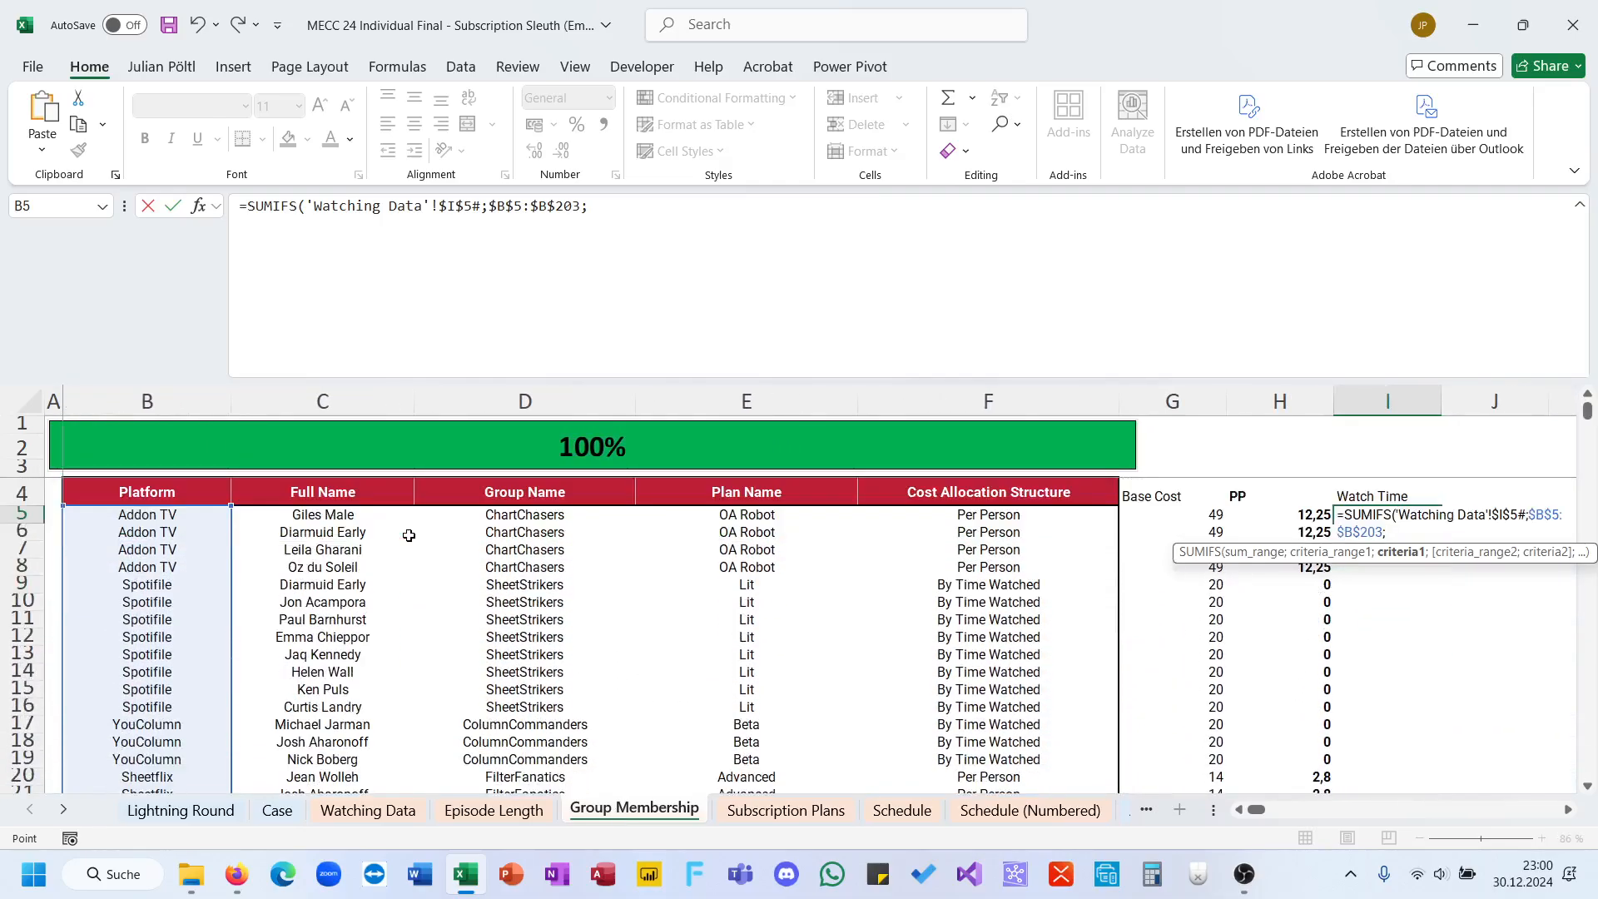
{"action": "left_click_drag", "start_coordinate": [588, 206], "coordinate": [489, 206]}
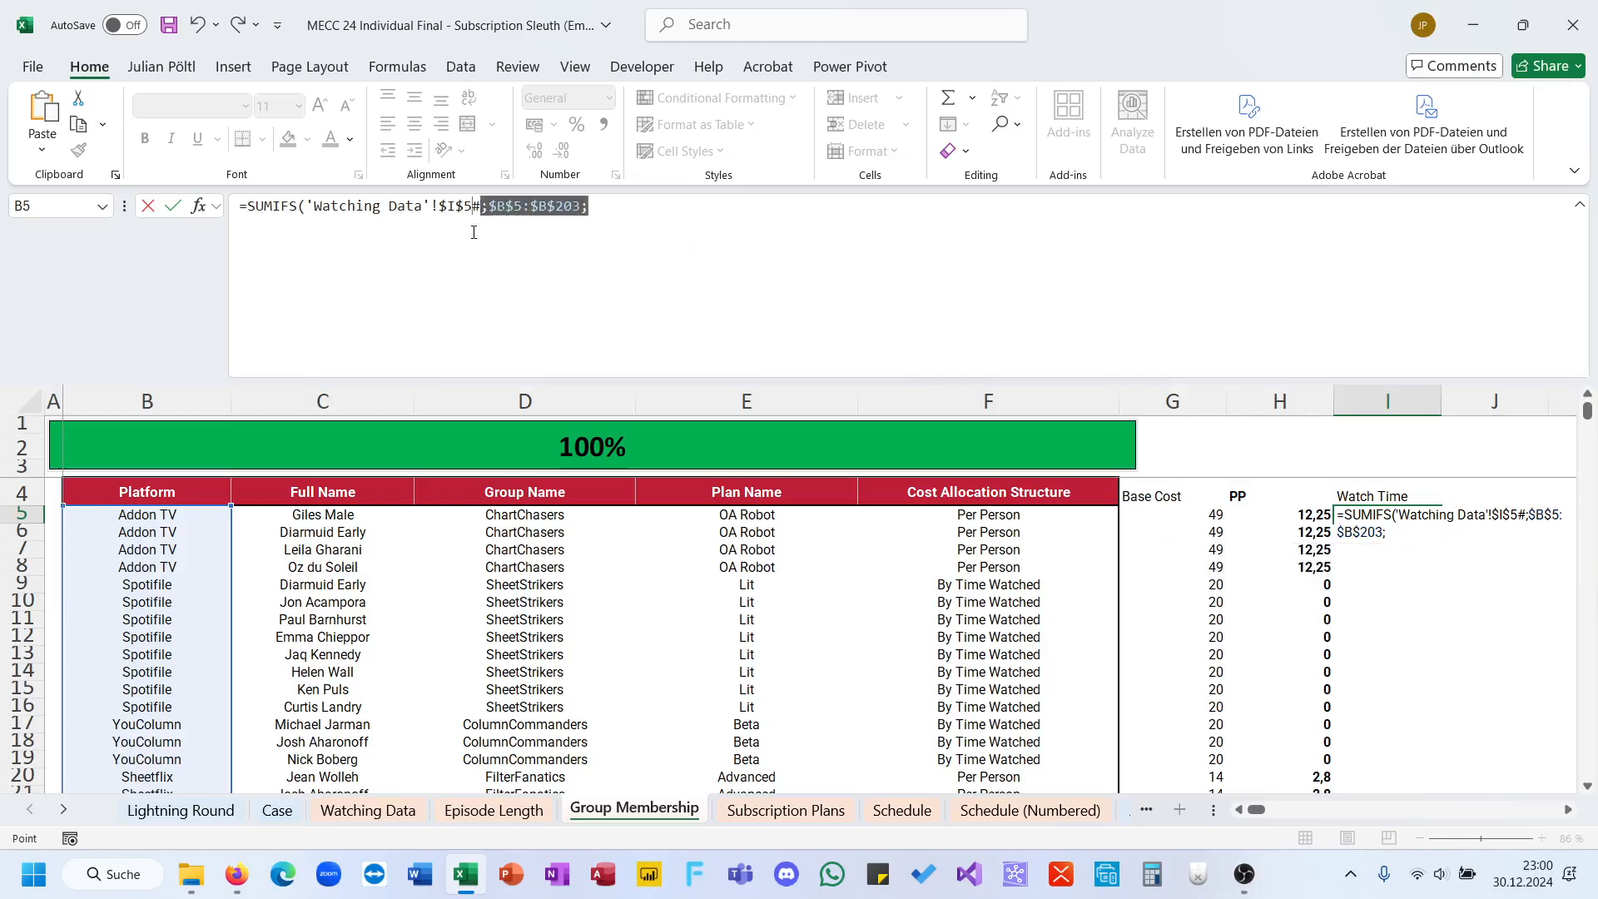
{"action": "key", "text": "BackSpace"}
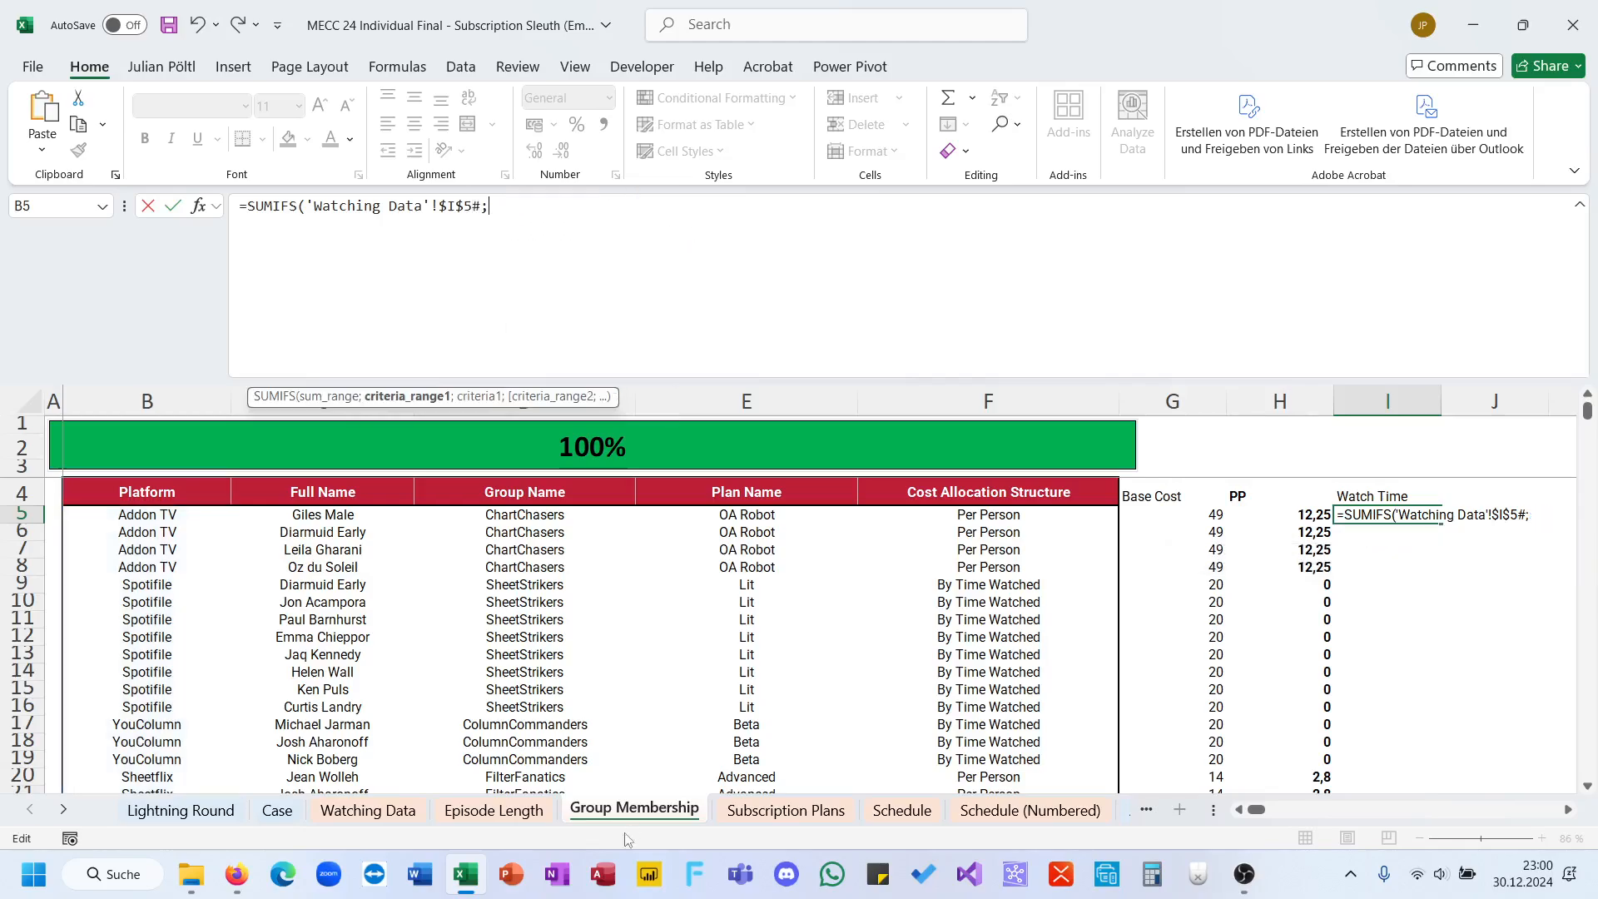
Step: Add the platform criterion to the Watch Time SUMIFS: range 'Watching Data'!$D$5:$D$5886 matched against B5 on Group Membership
{"action": "left_click", "coordinate": [526, 817]}
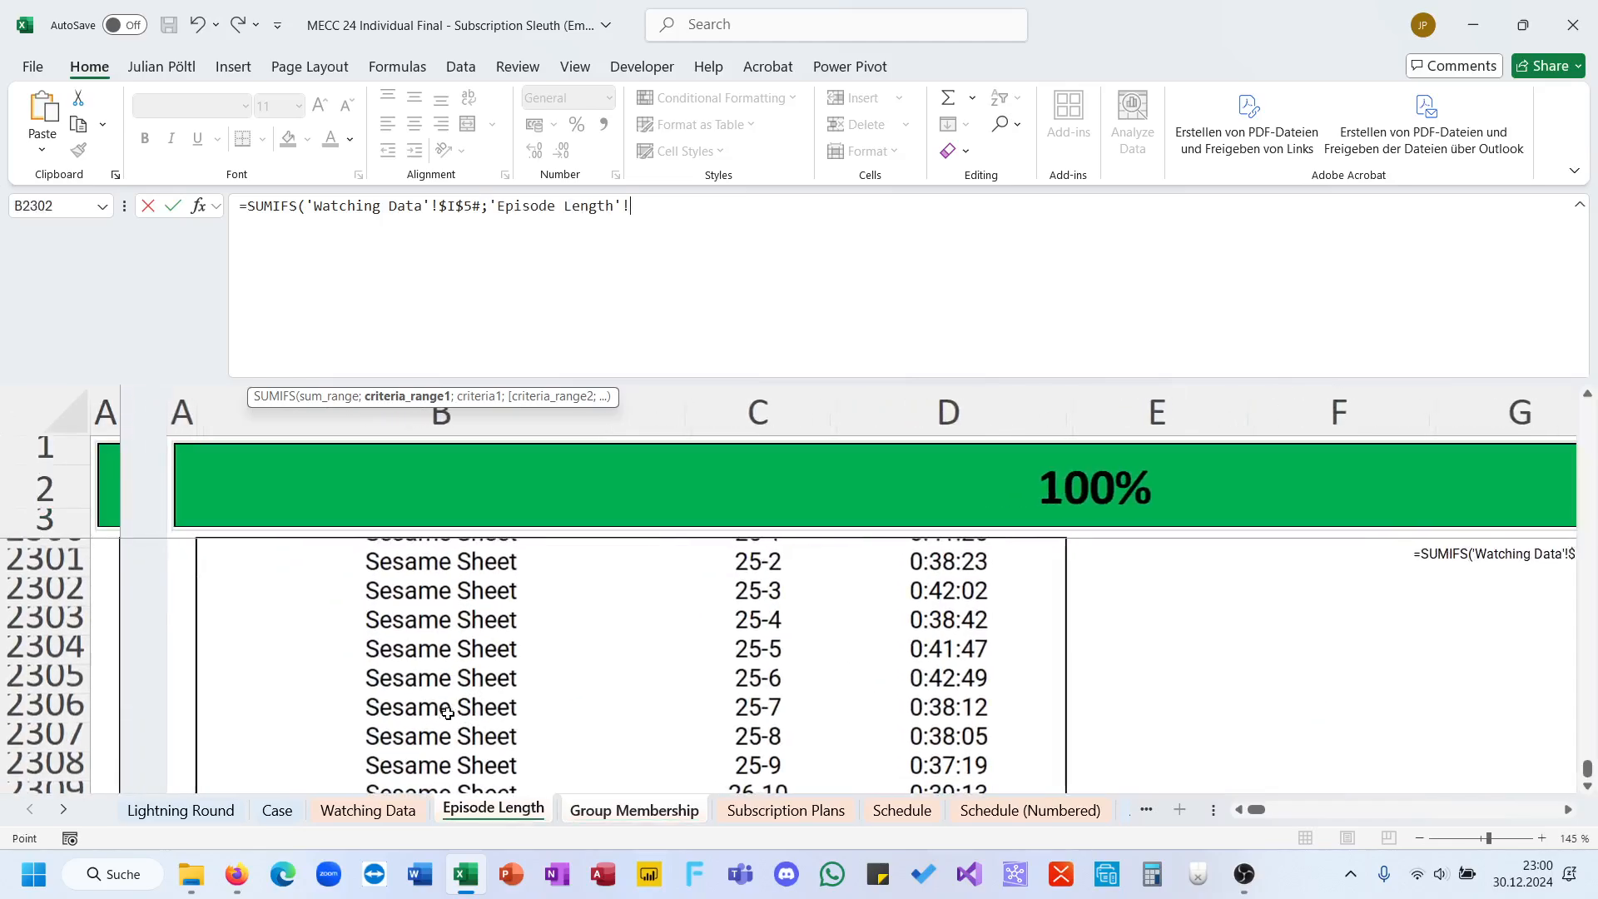
{"action": "left_click", "coordinate": [367, 810]}
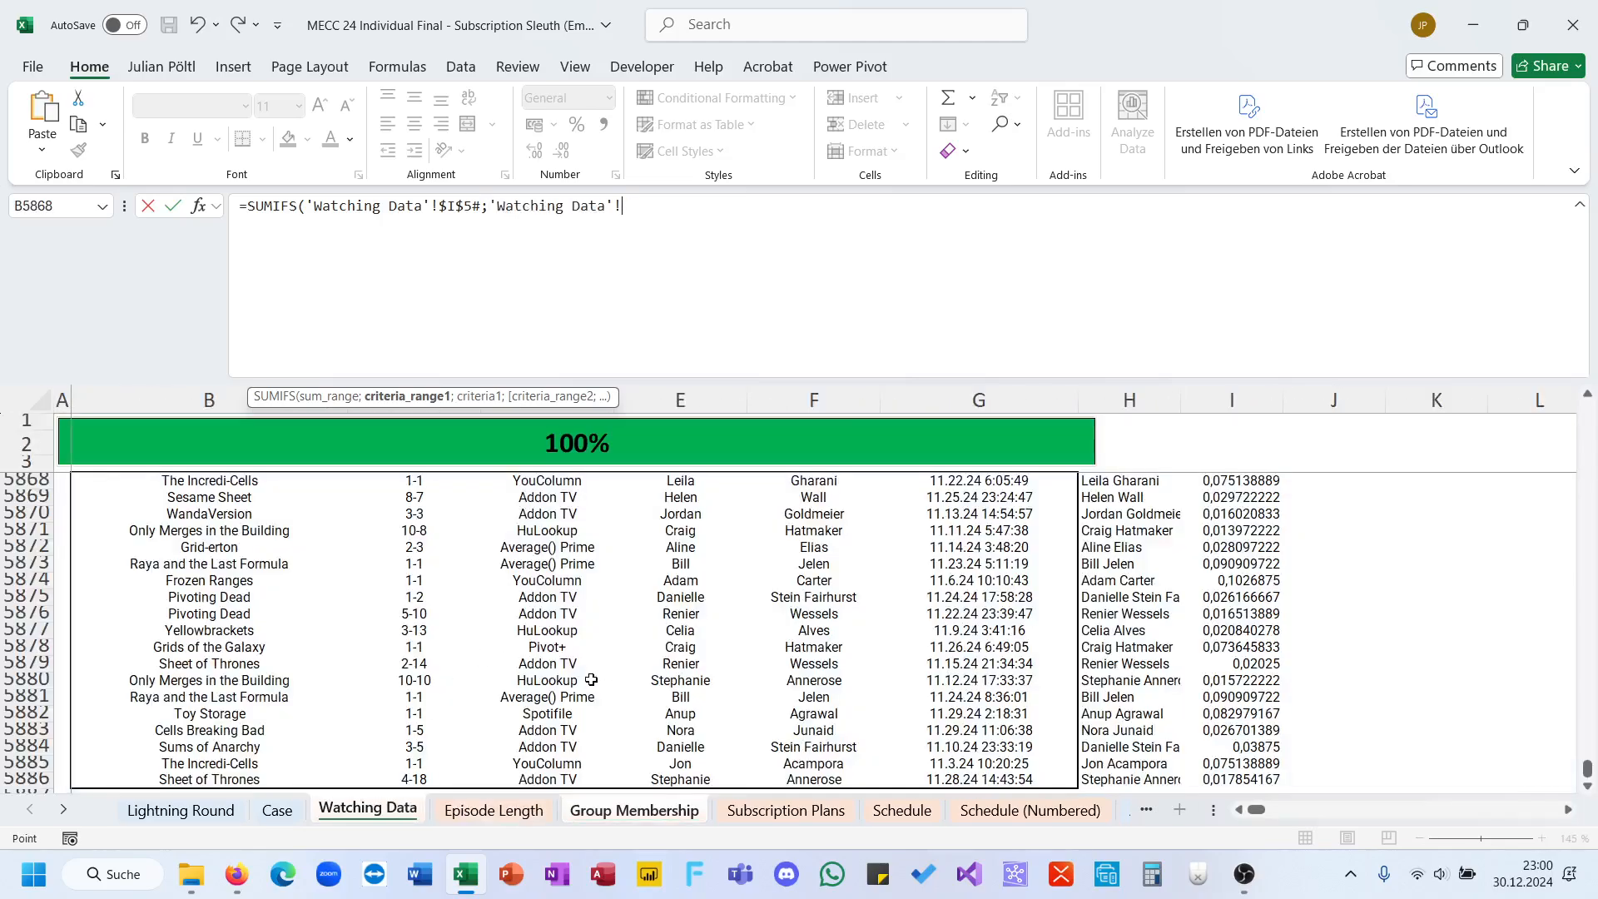
{"action": "left_click", "coordinate": [546, 779]}
{"action": "key", "text": "ctrl+shift+Up"}
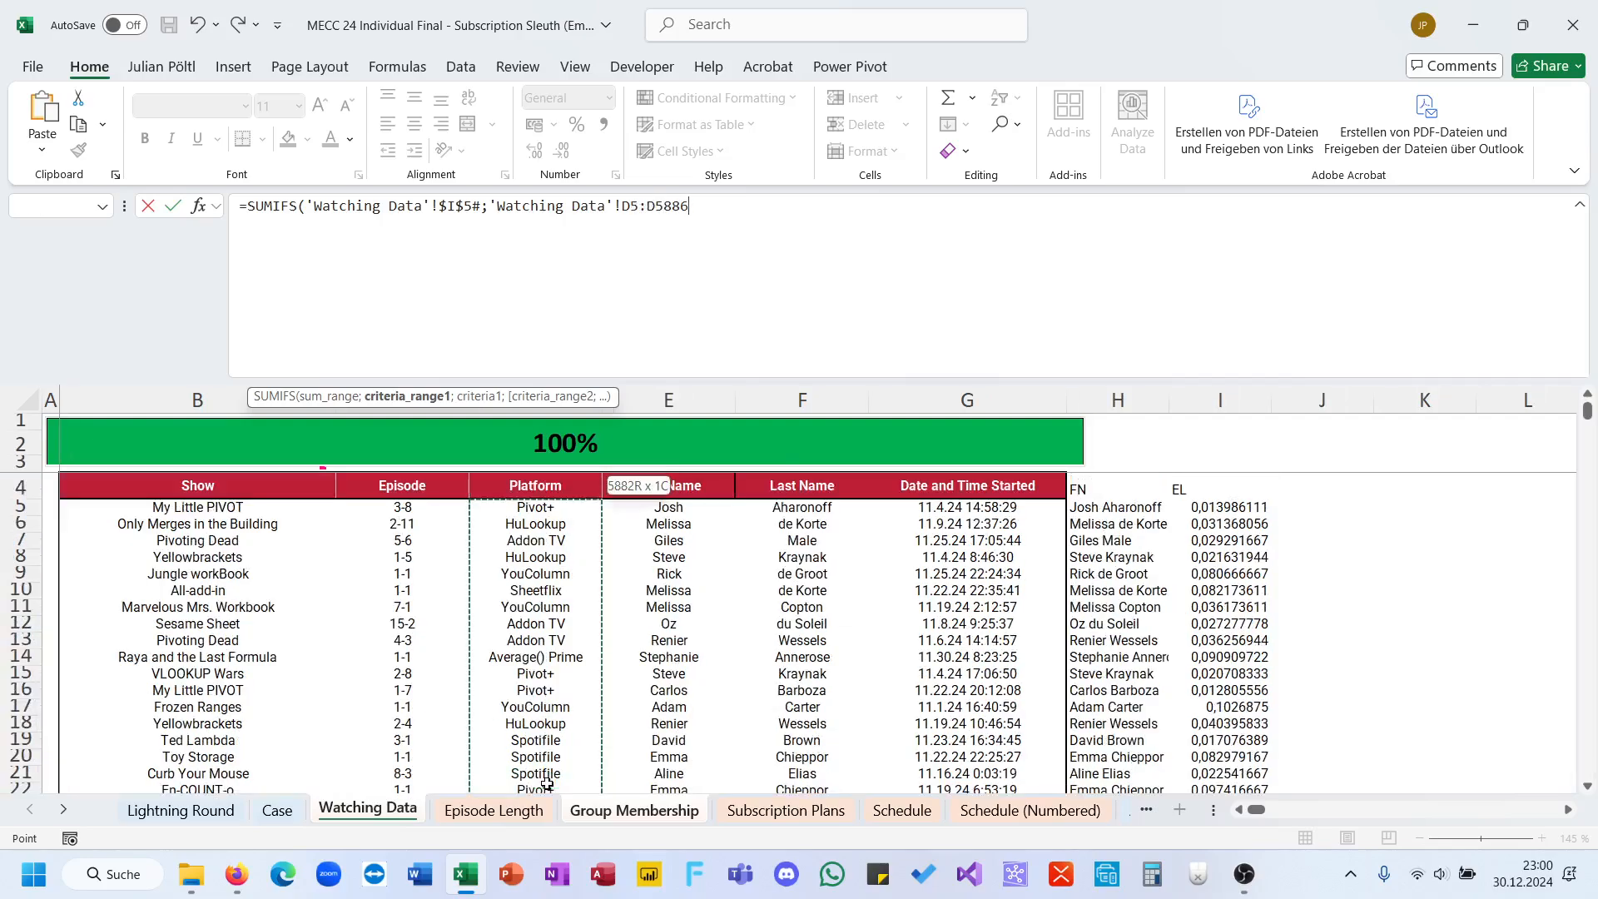
{"action": "key", "text": "F4"}
{"action": "type", "text": ";"}
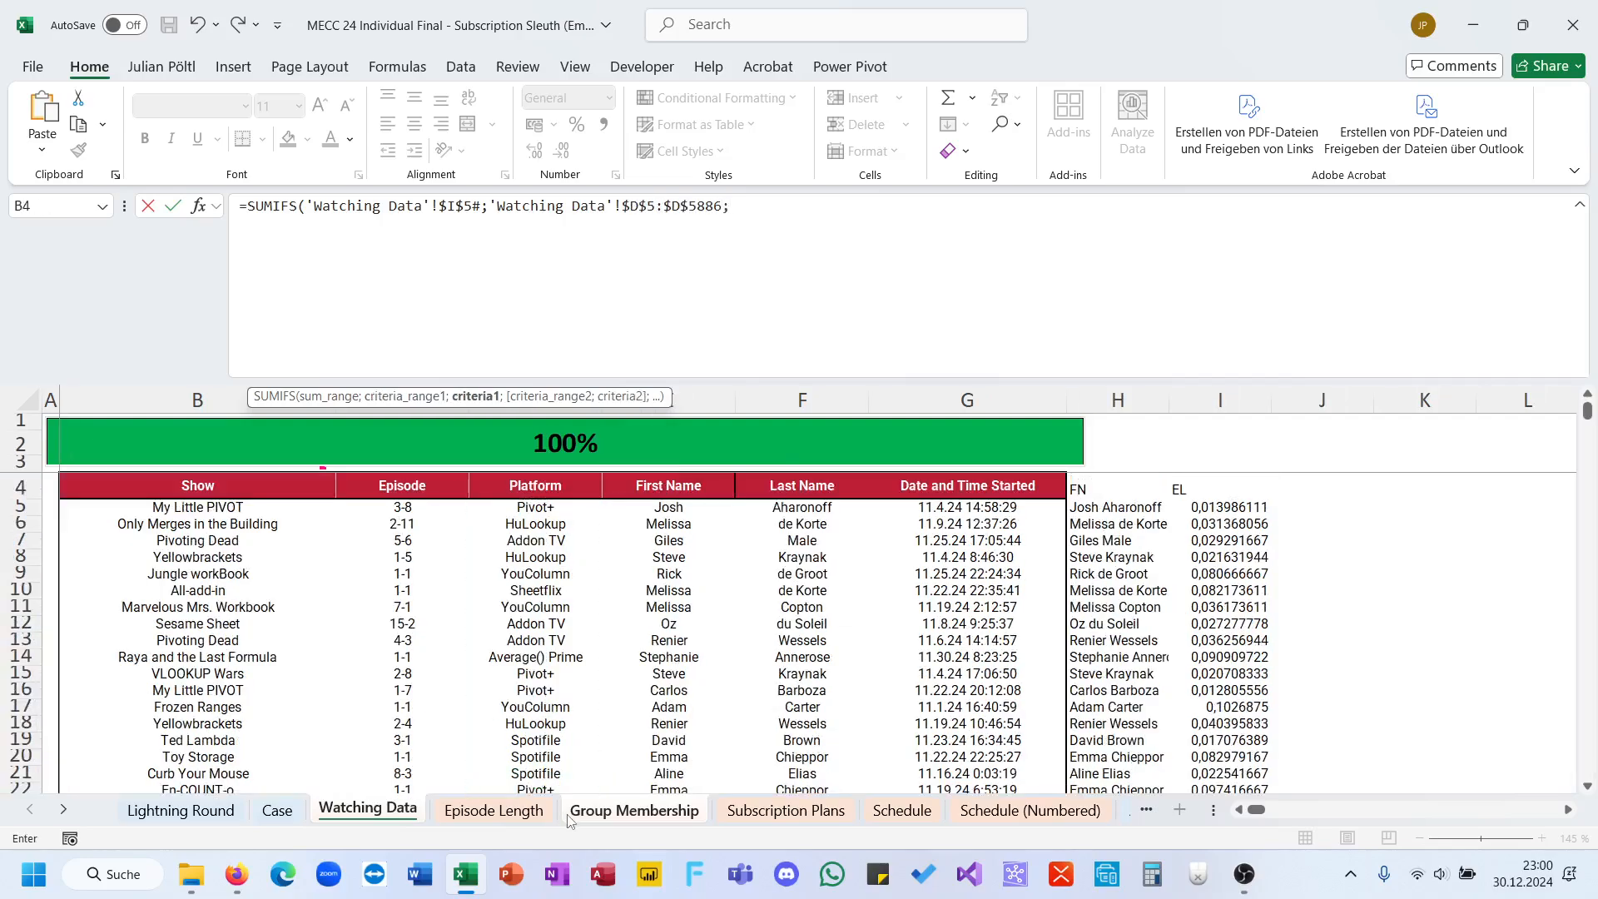
{"action": "left_click", "coordinate": [595, 809]}
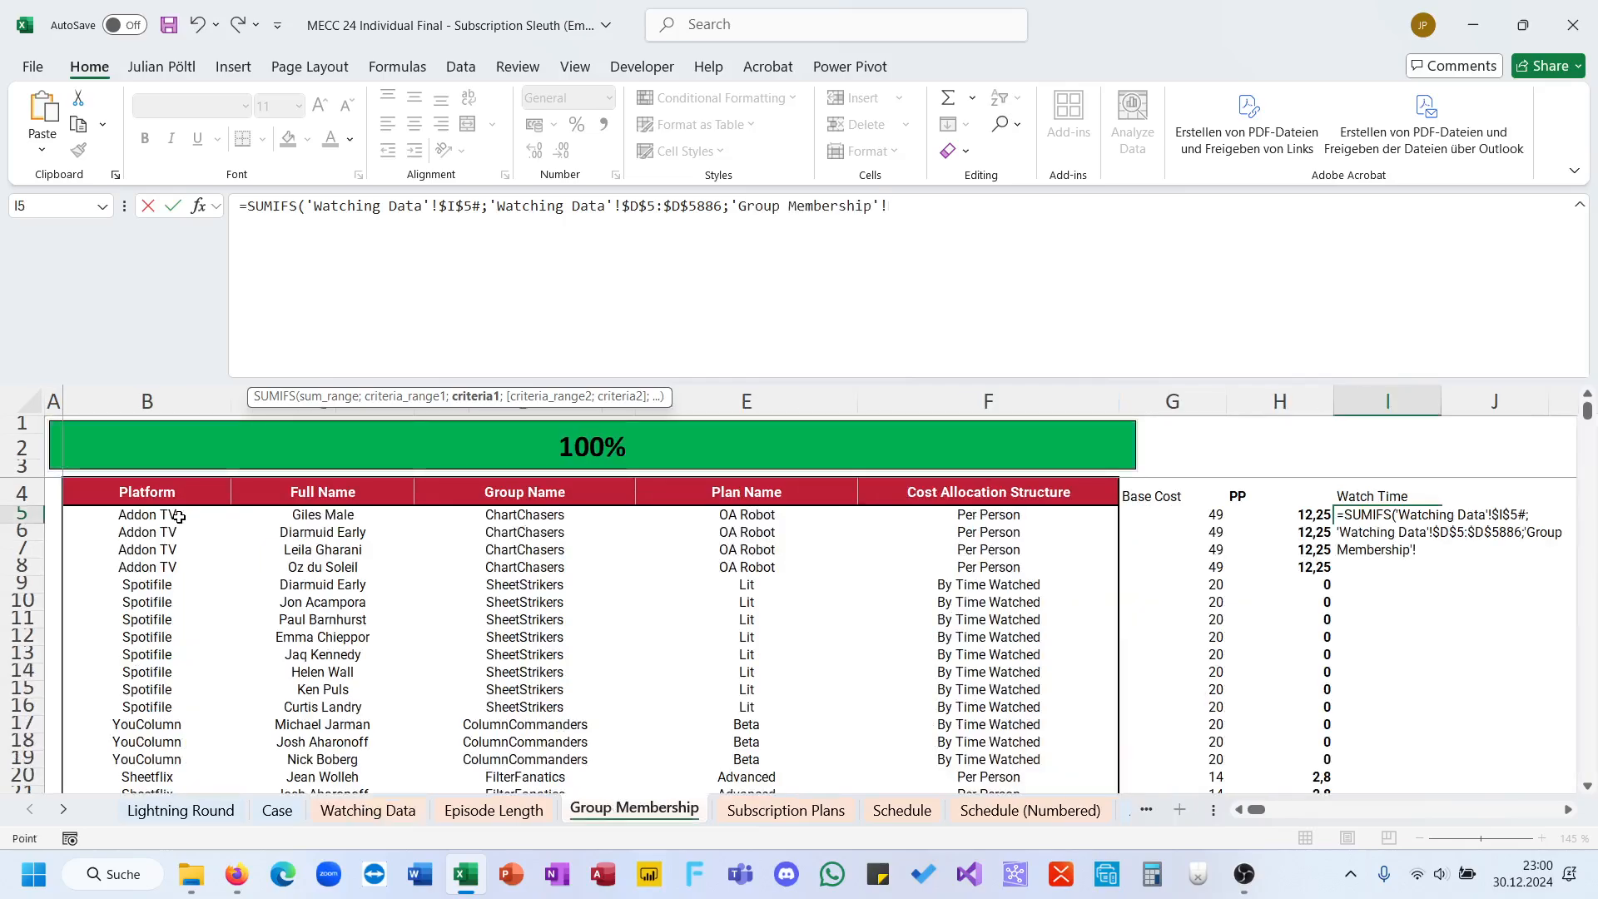
{"action": "left_click", "coordinate": [179, 517]}
{"action": "type", "text": ";"}
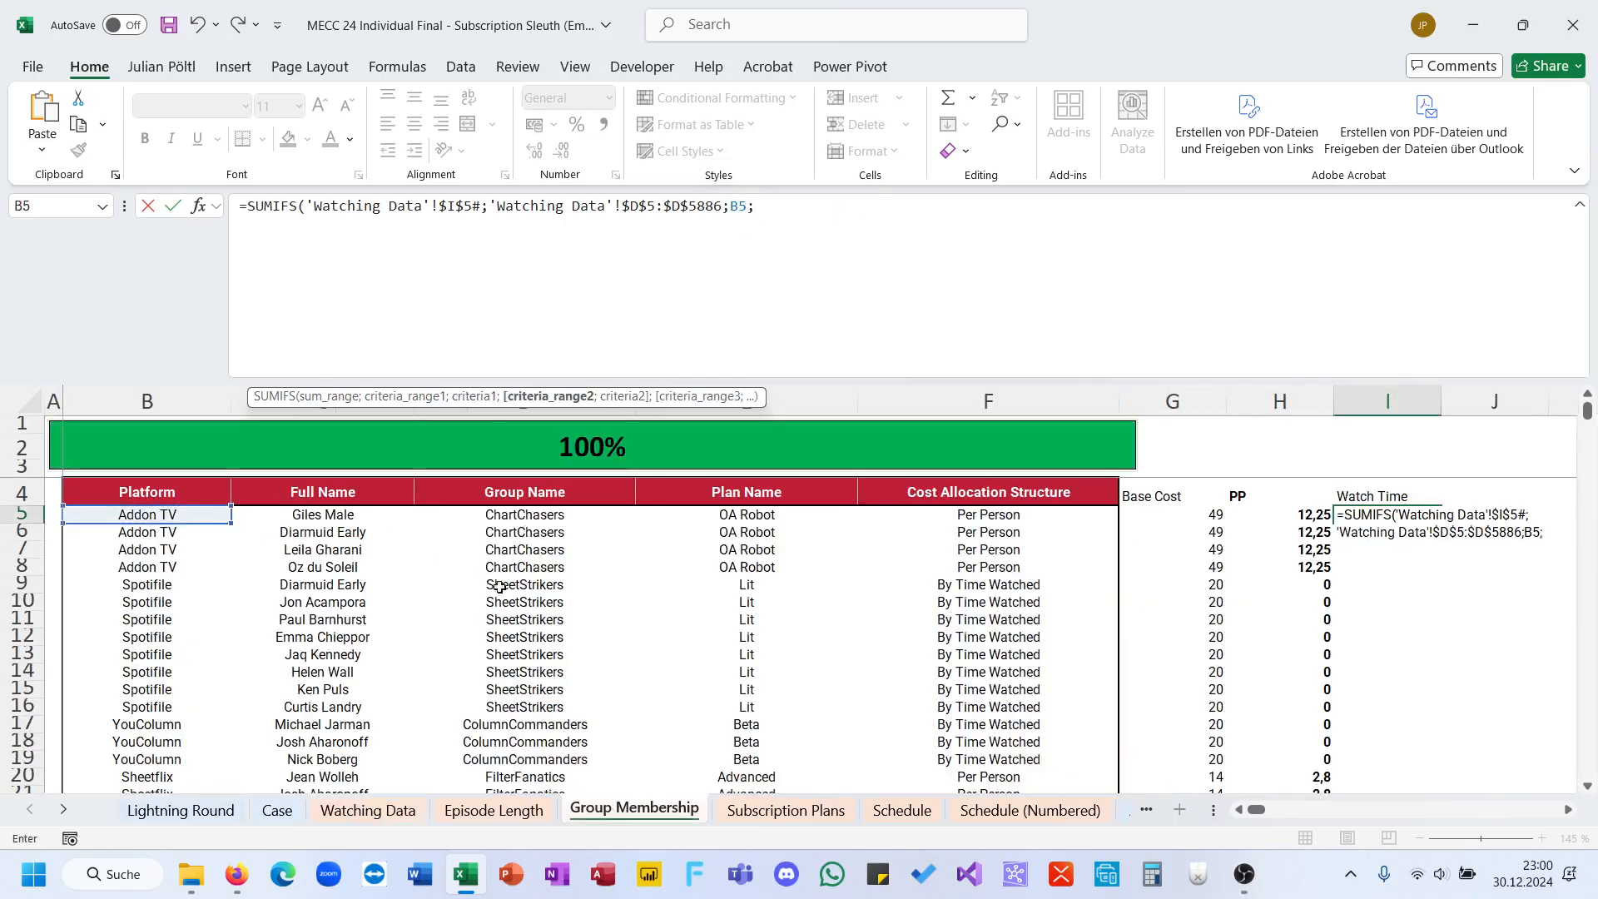
{"action": "type", "text": ";"}
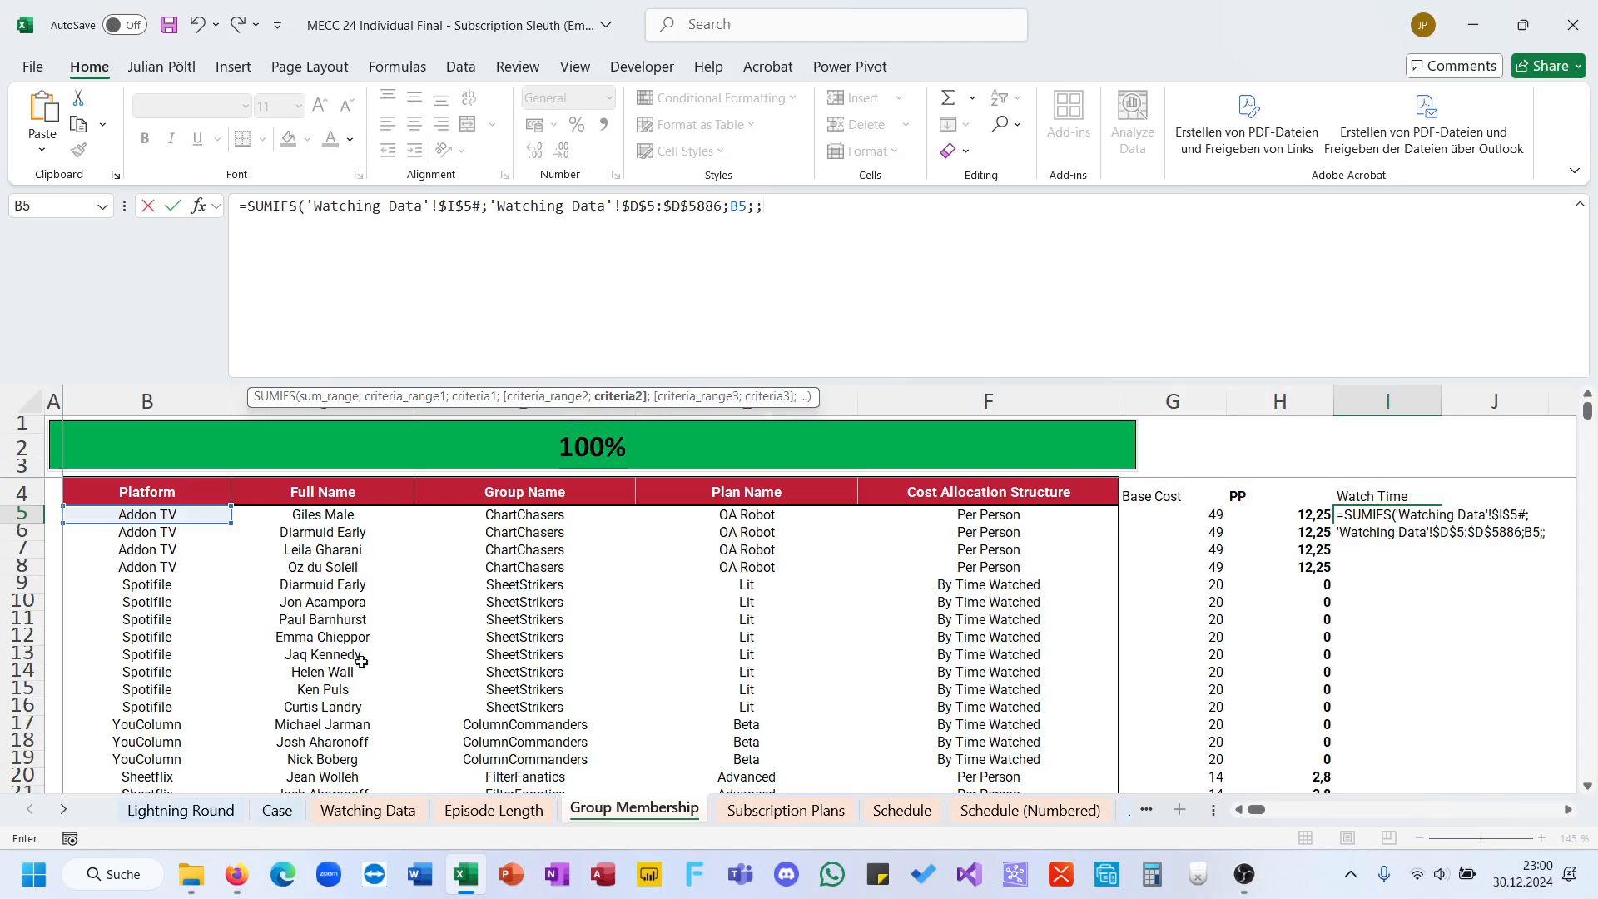
Step: Add C5 as the second criterion with criteria range 'Watching Data'!$H$5:$H$5886 and complete the SUMIFS formula
{"action": "left_click", "coordinate": [342, 517]}
{"action": "type", "text": ")"}
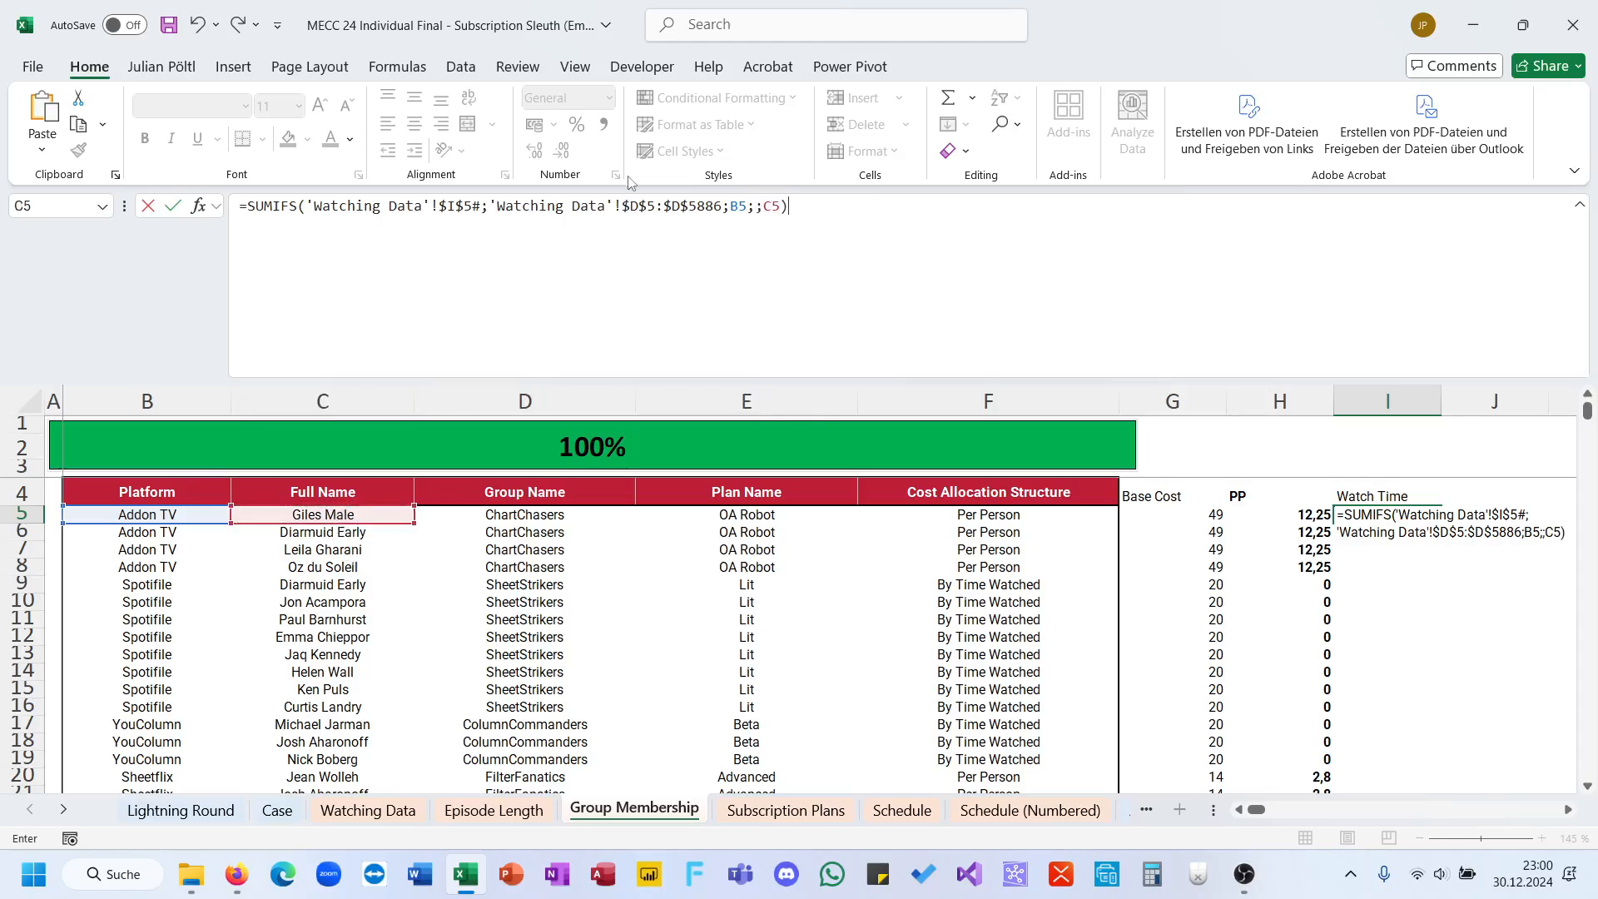
{"action": "left_click", "coordinate": [753, 209]}
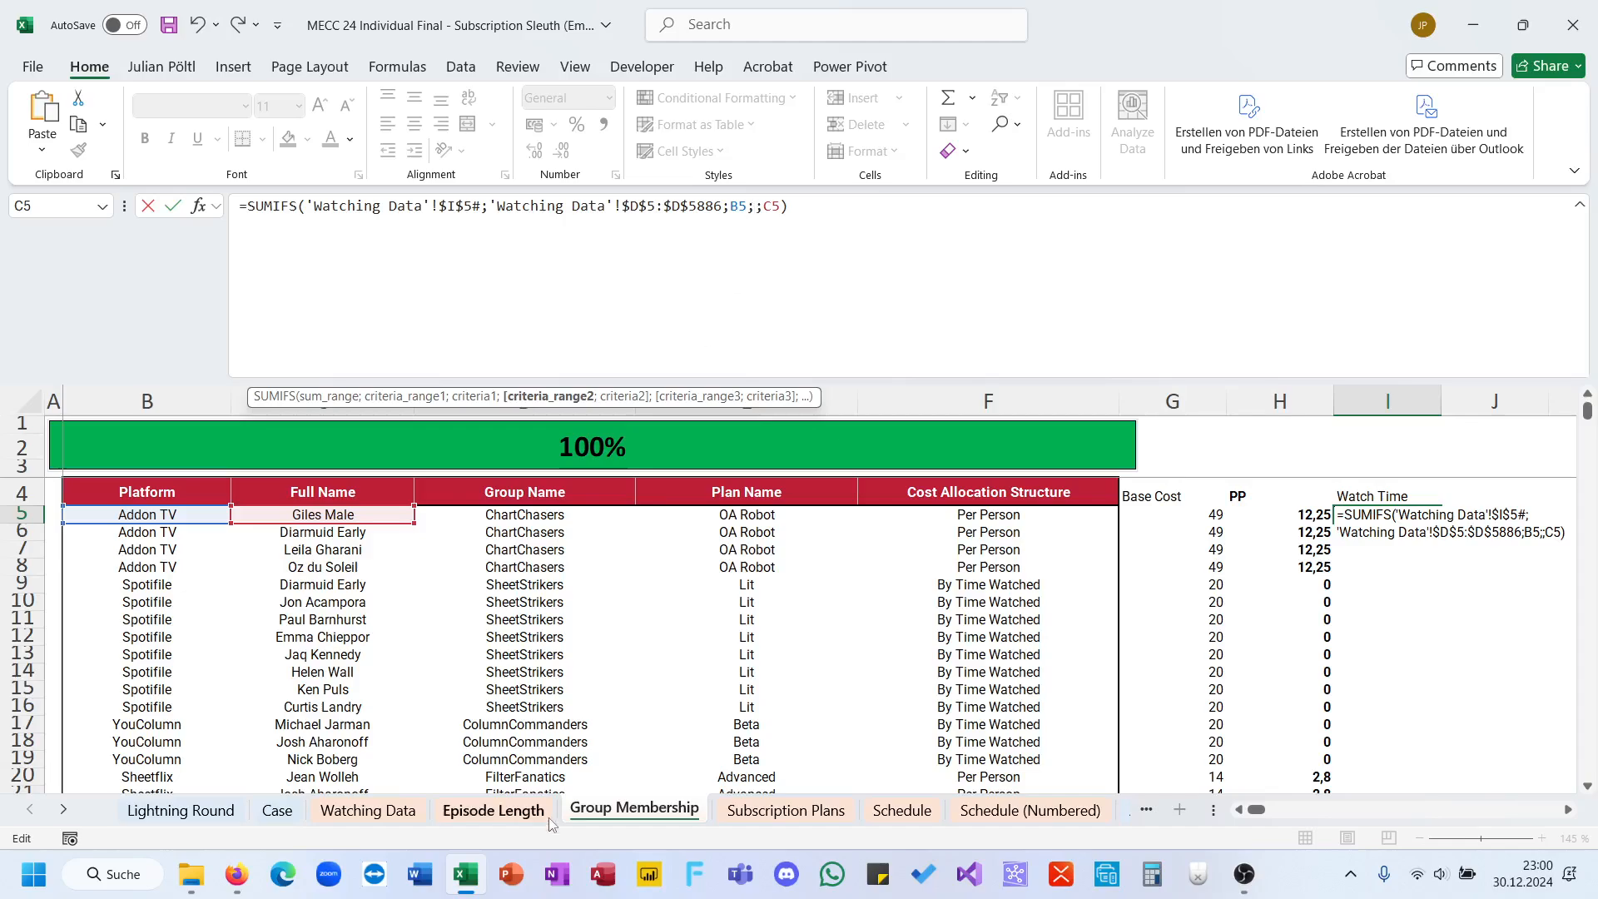
{"action": "left_click", "coordinate": [410, 812]}
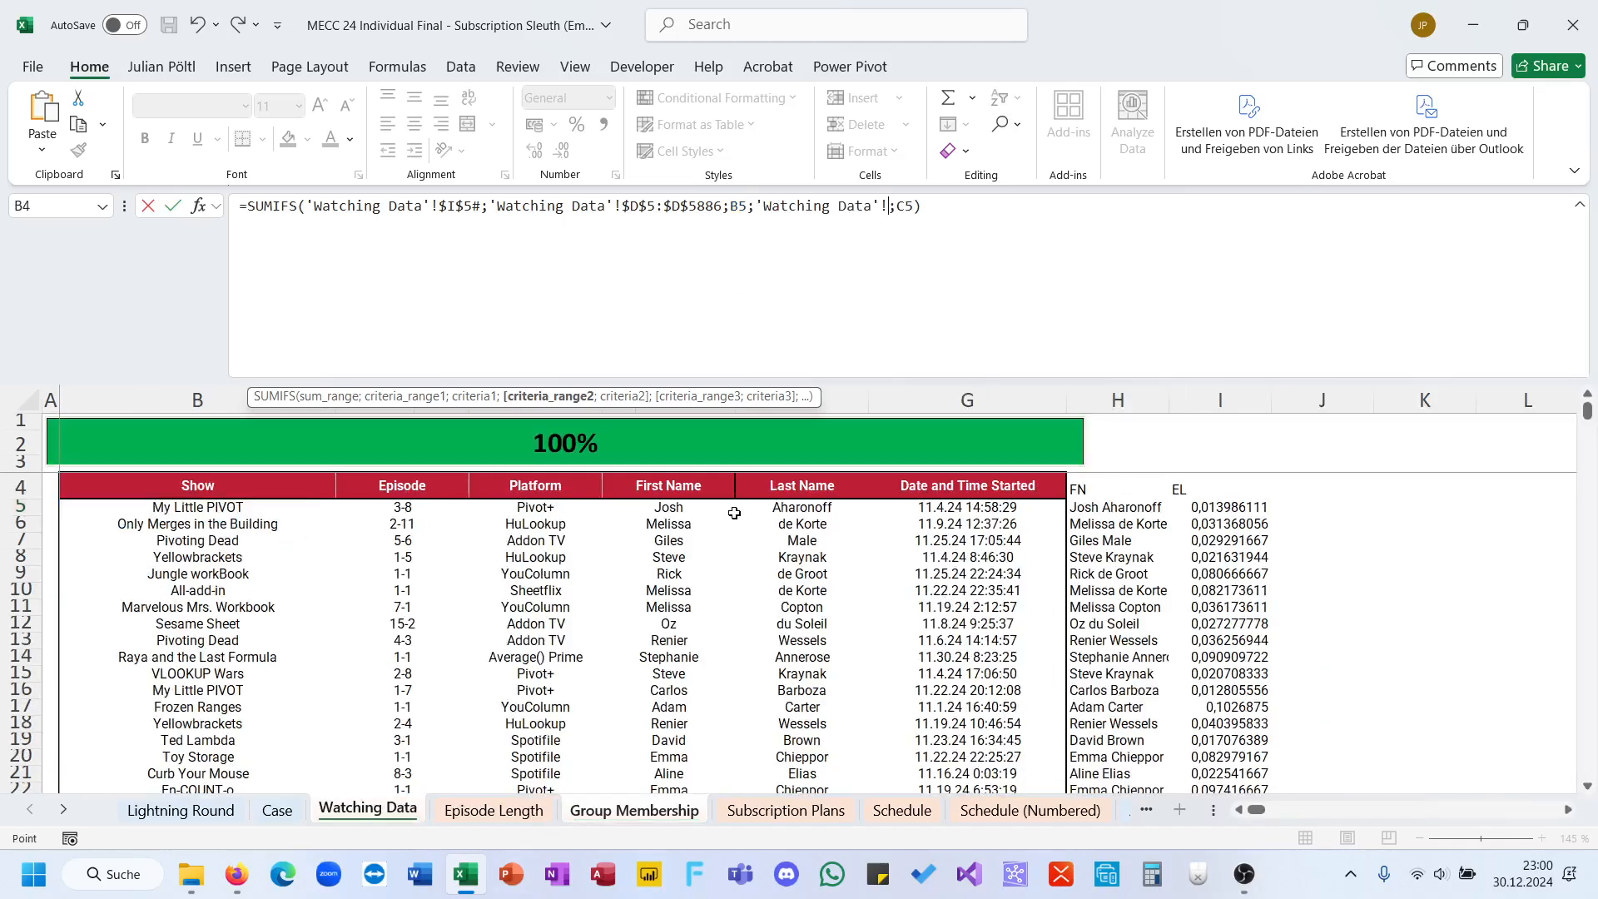
{"action": "left_click", "coordinate": [1091, 509]}
{"action": "key", "text": "ctrl+shift+Down"}
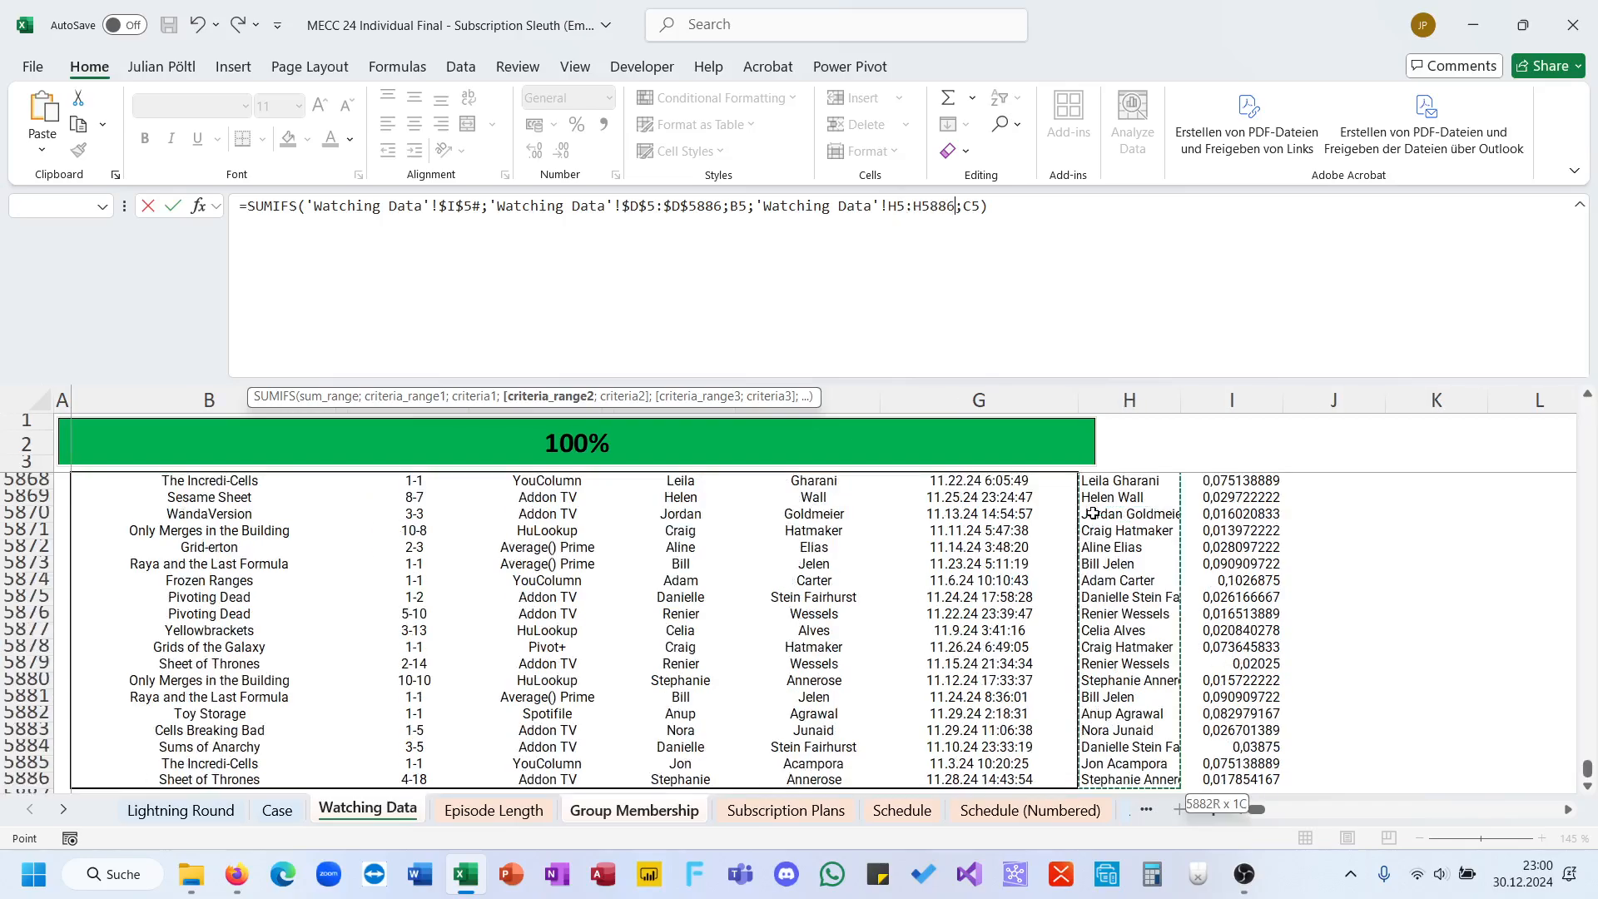
{"action": "key", "text": "F4"}
{"action": "key", "text": "Return"}
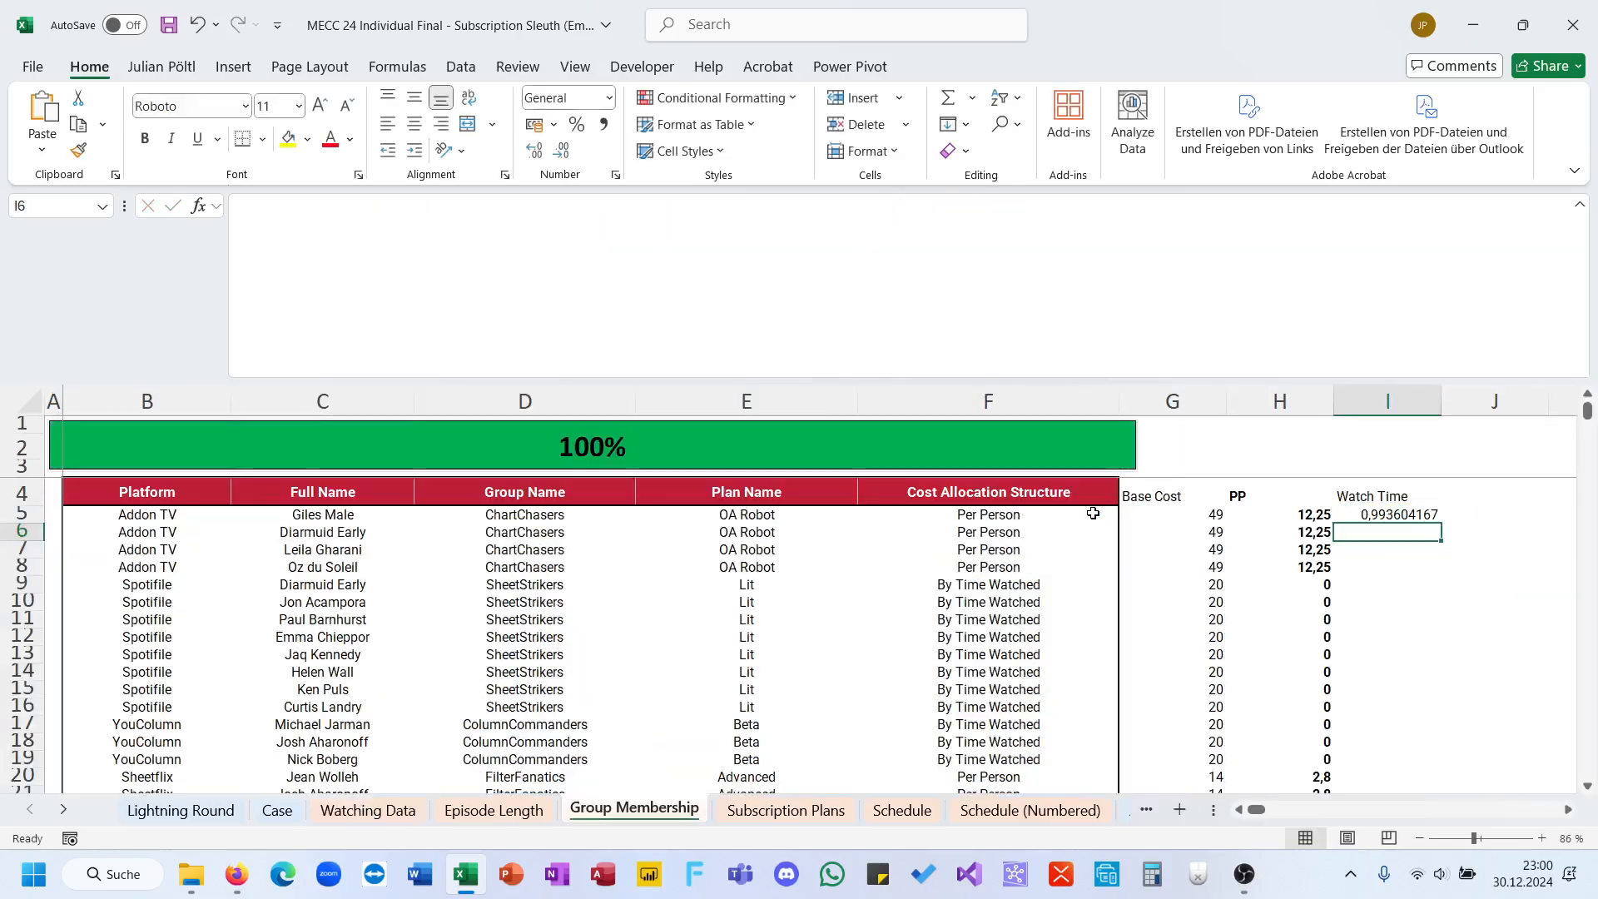
Step: Fill the Watch Time formula from I5 down the column and enter the heading WT in J4
{"action": "key", "text": "Up"}
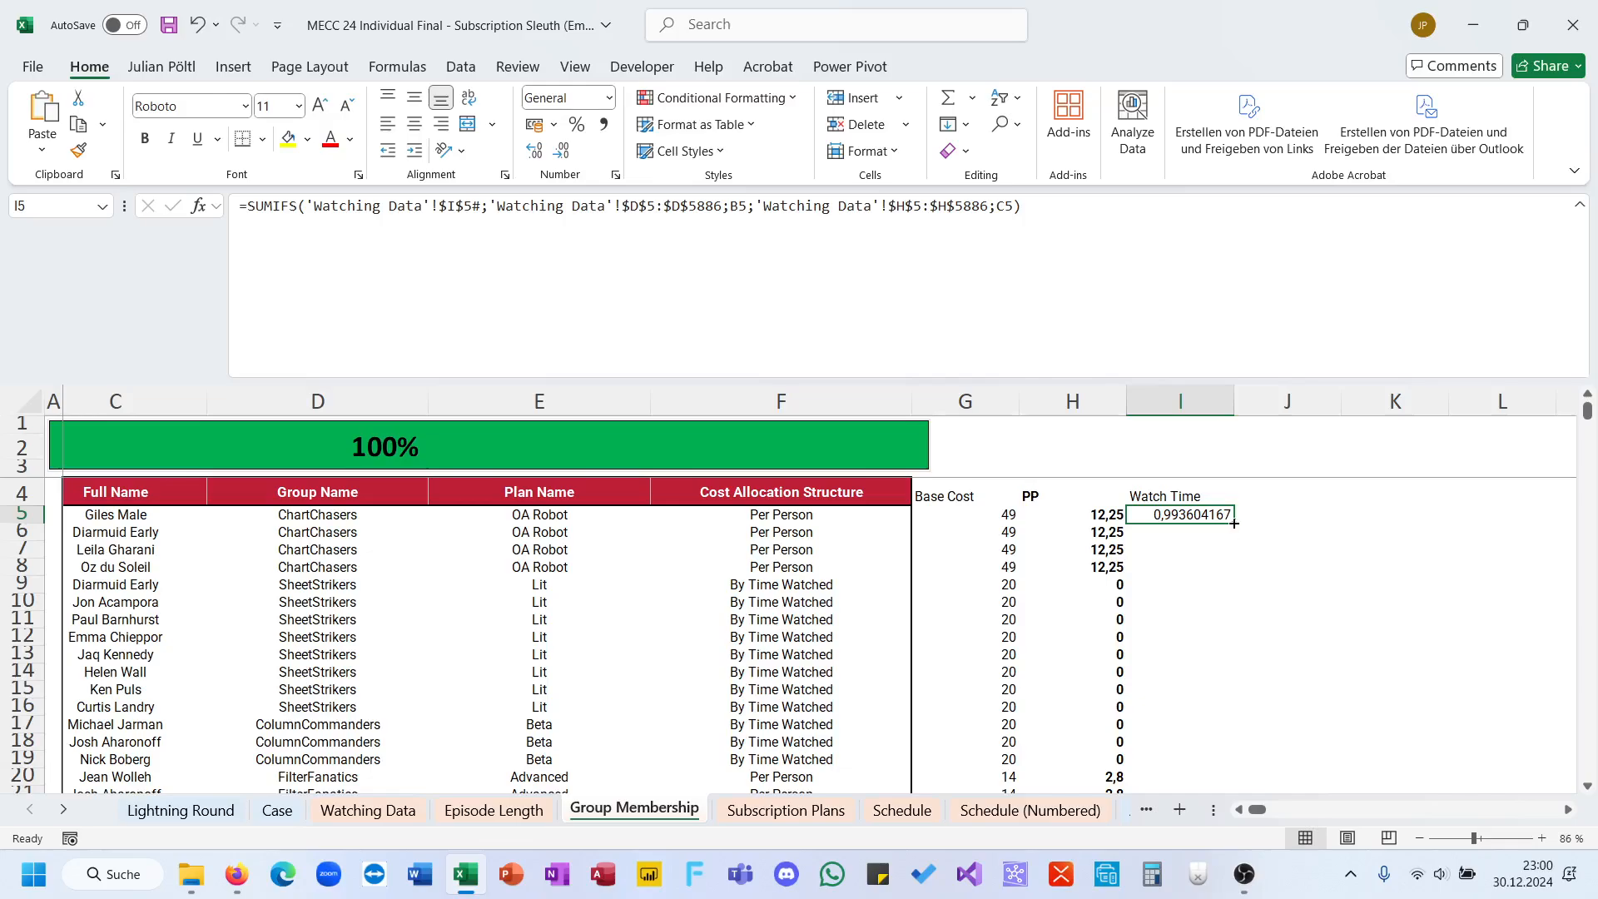
{"action": "double_click", "coordinate": [1233, 522]}
{"action": "left_click", "coordinate": [1248, 513]}
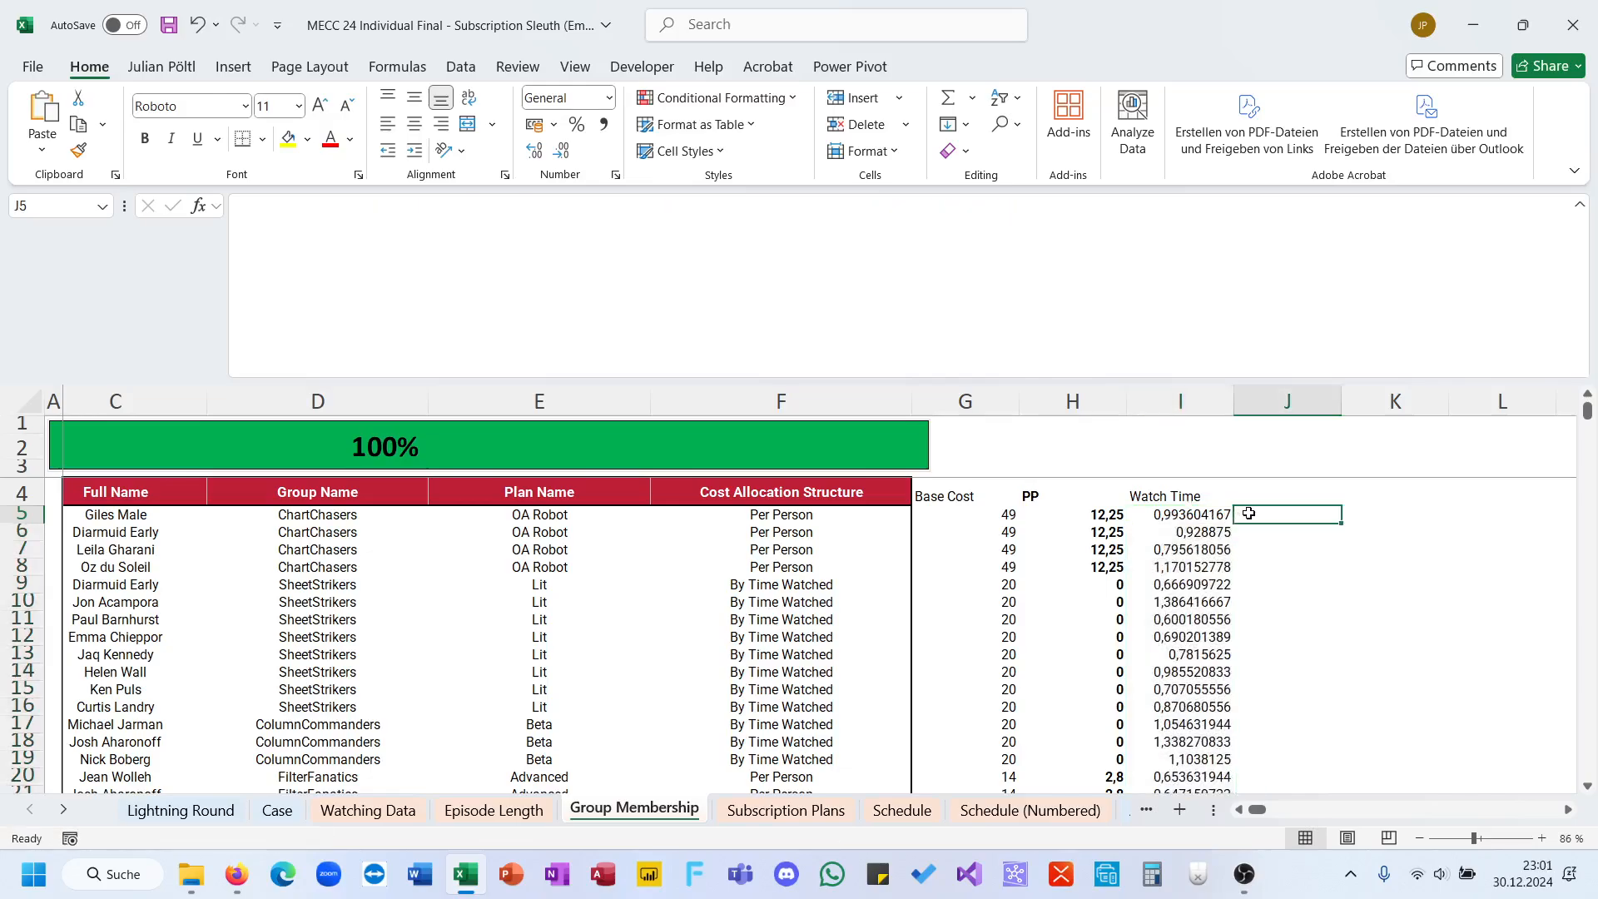
{"action": "left_click", "coordinate": [1246, 494]}
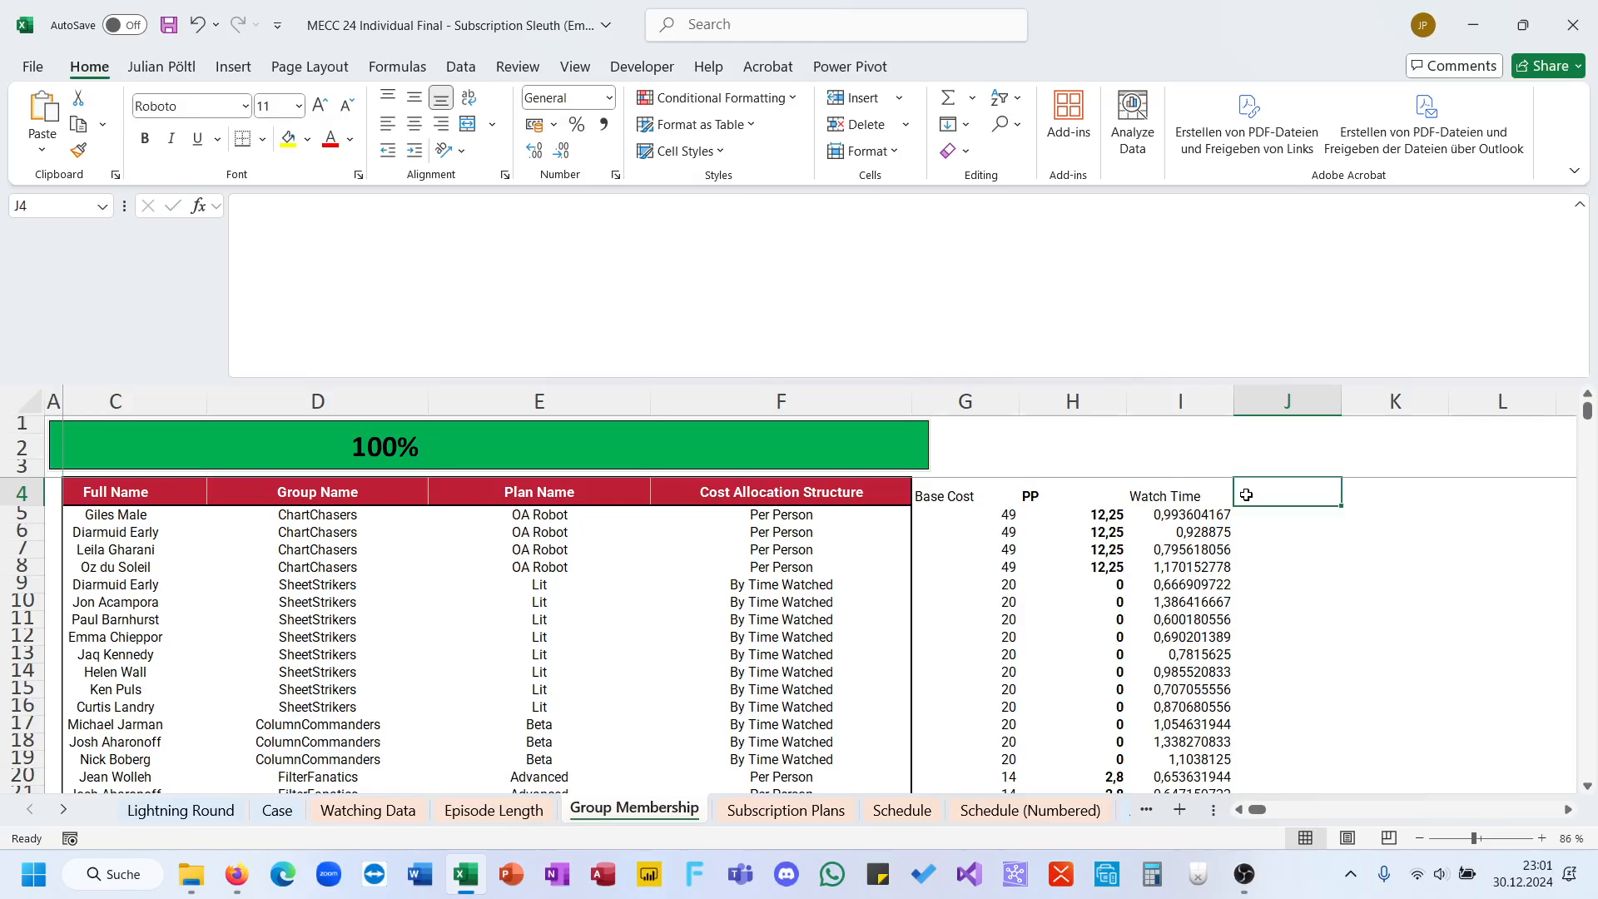
{"action": "type", "text": "WT"}
{"action": "key", "text": "Return"}
Step: Start an IF formula in J5 that tests whether F5 equals $F$10, the By Time Watched structure
{"action": "type", "text": "=if("}
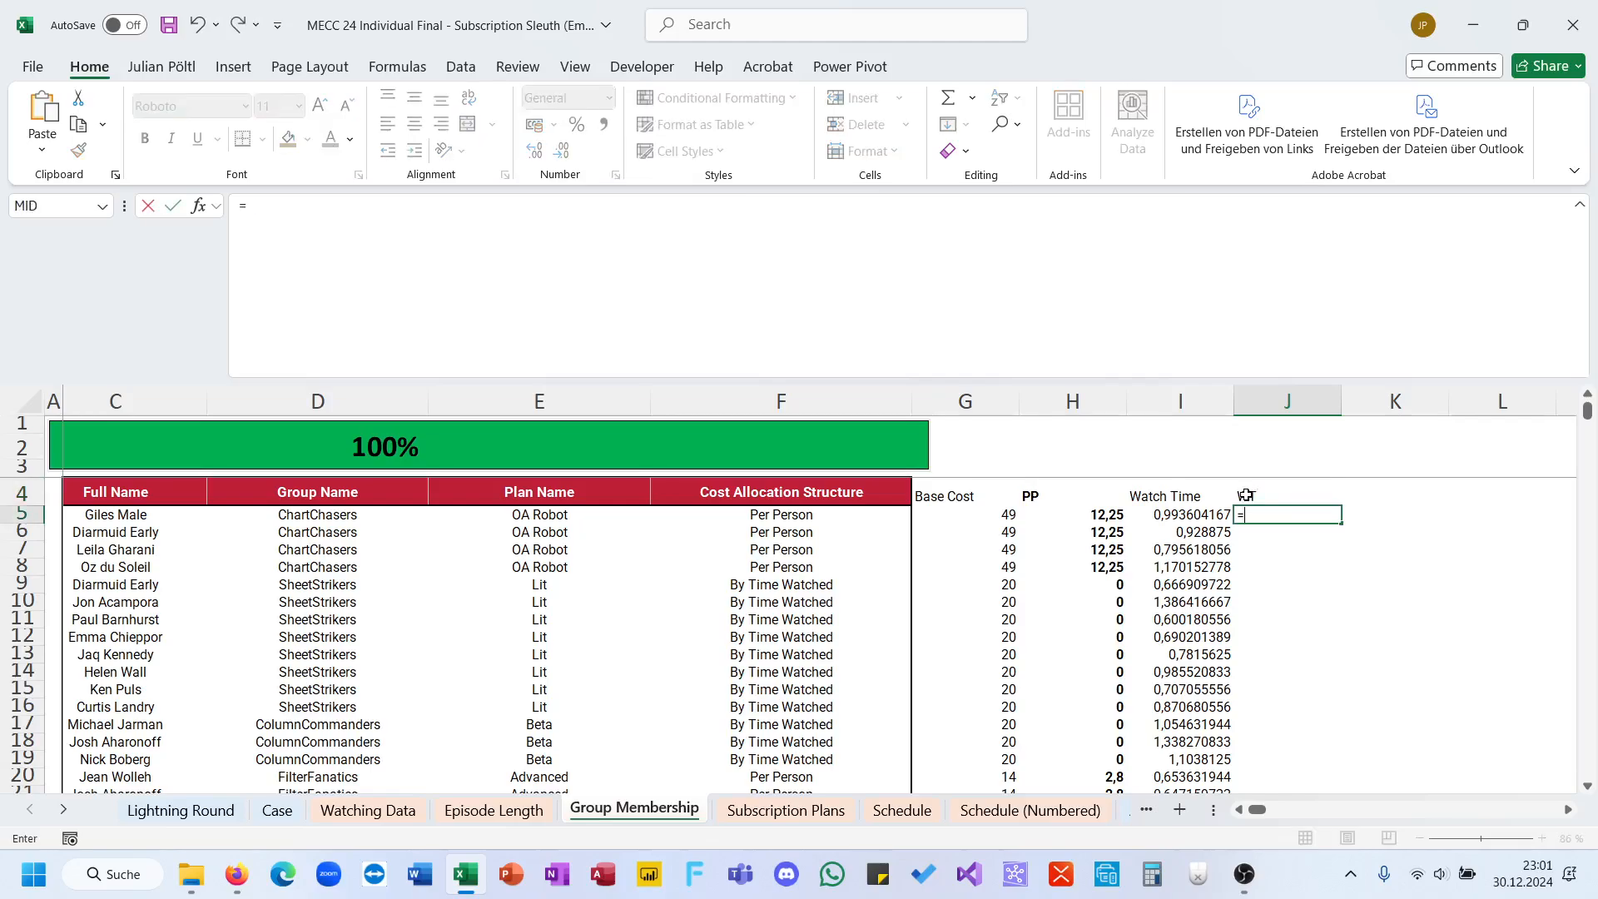
{"action": "left_click", "coordinate": [836, 511]}
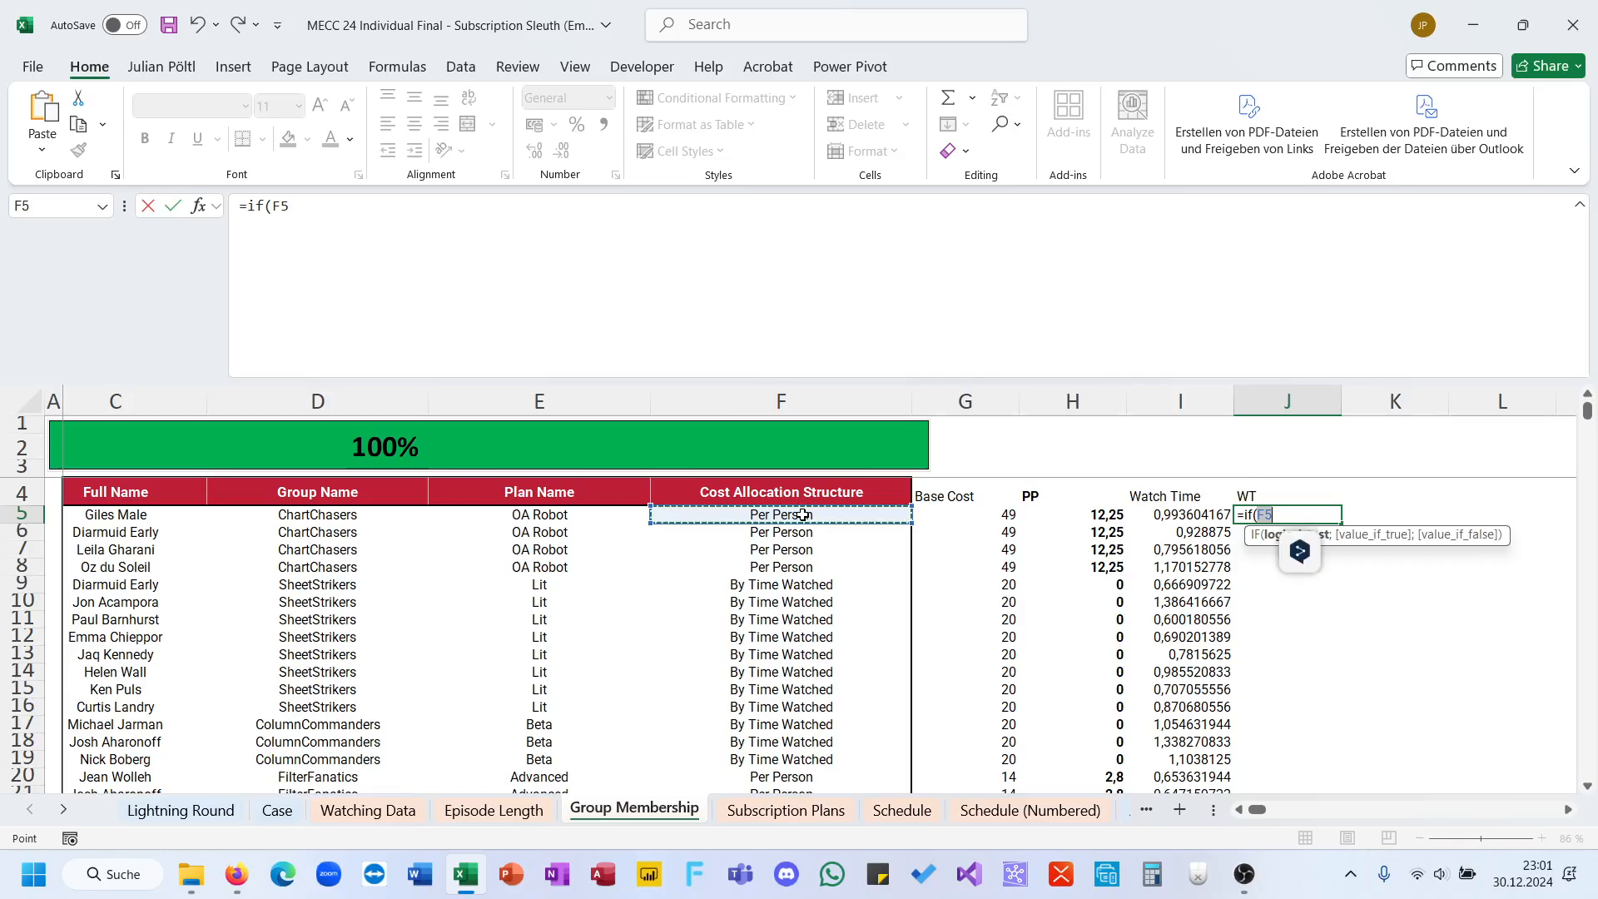
{"action": "type", "text": "="}
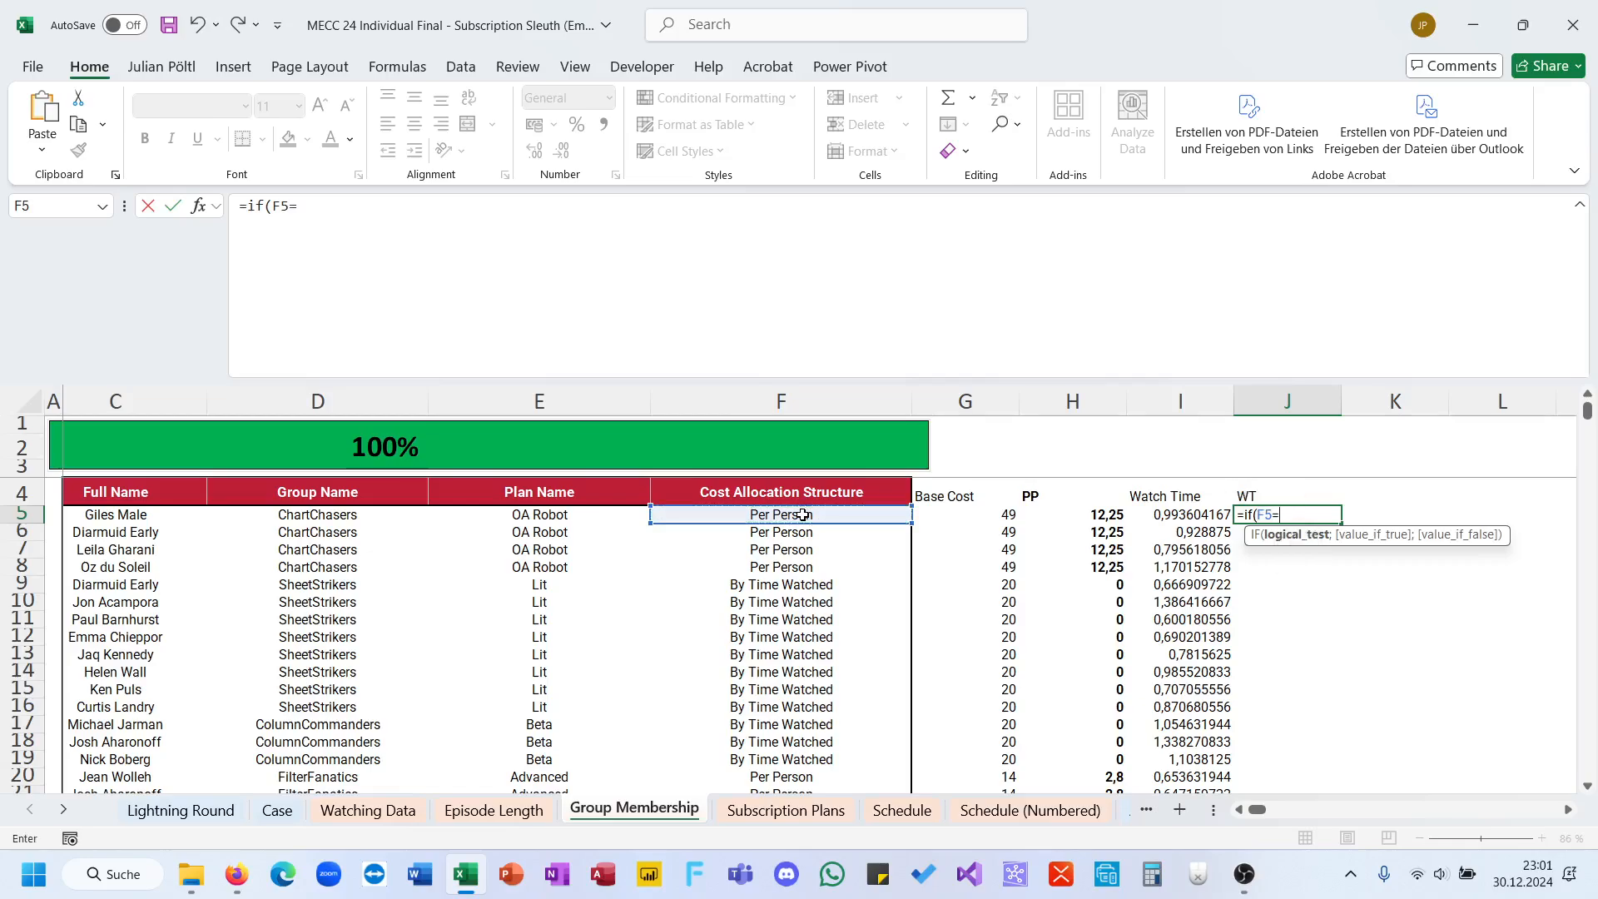
{"action": "left_click", "coordinate": [786, 599]}
{"action": "key", "text": "F4"}
{"action": "type", "text": ";"}
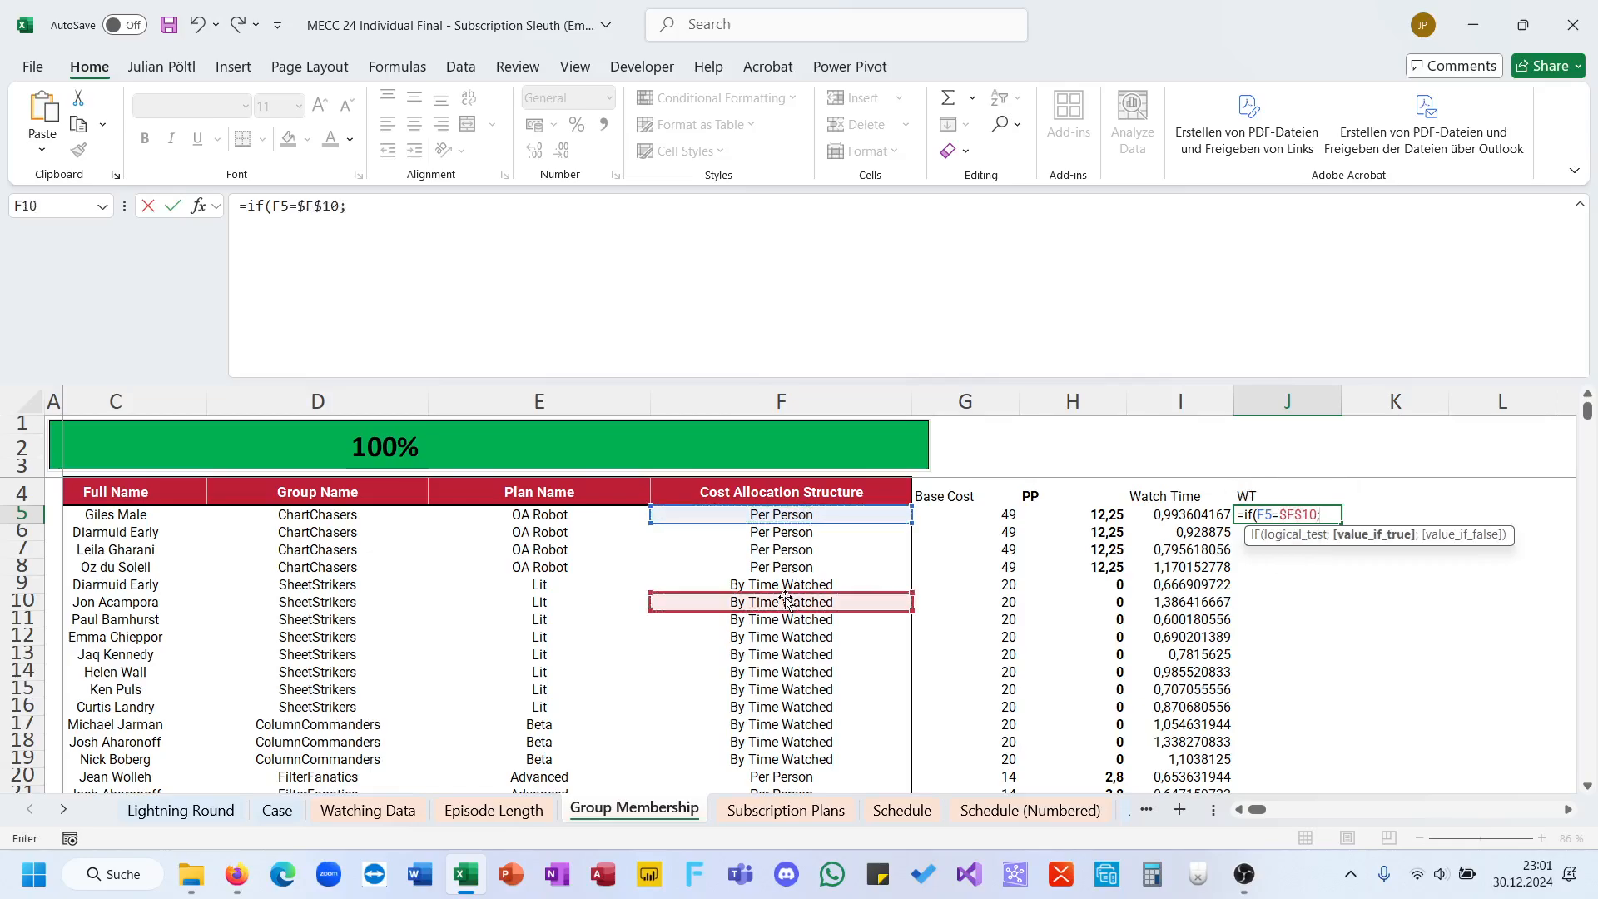
Step: Begin the IF's true value as base cost G5 divided by a SUMIFS starting with watch time I5
{"action": "left_click", "coordinate": [958, 517]}
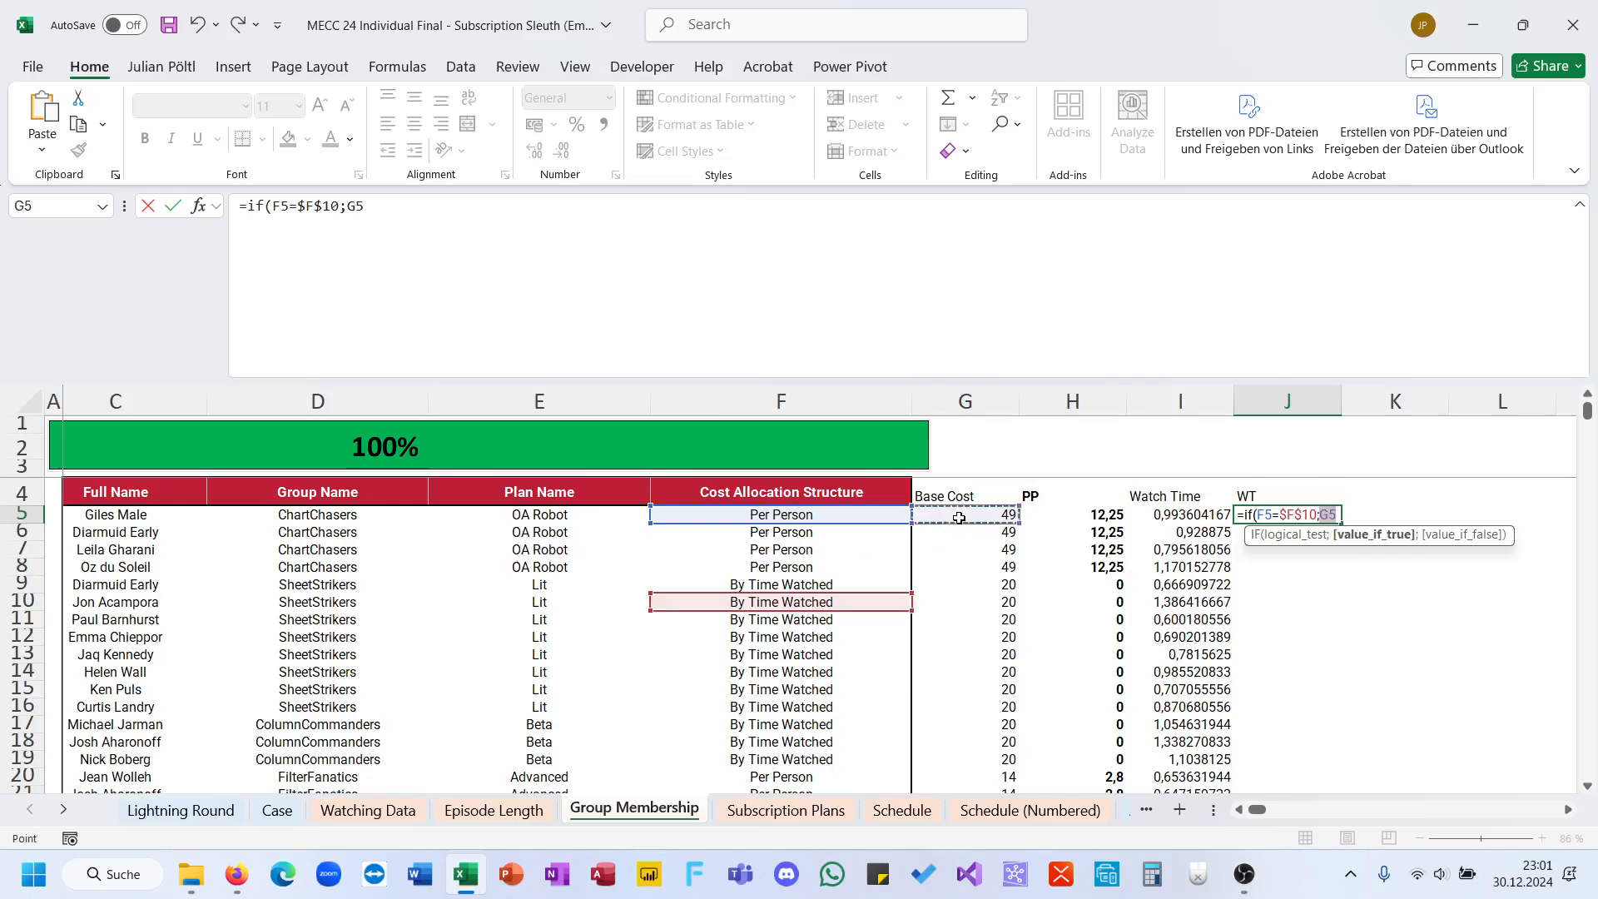
{"action": "type", "text": "/sumif"}
{"action": "key", "text": "Down"}
{"action": "key", "text": "Tab"}
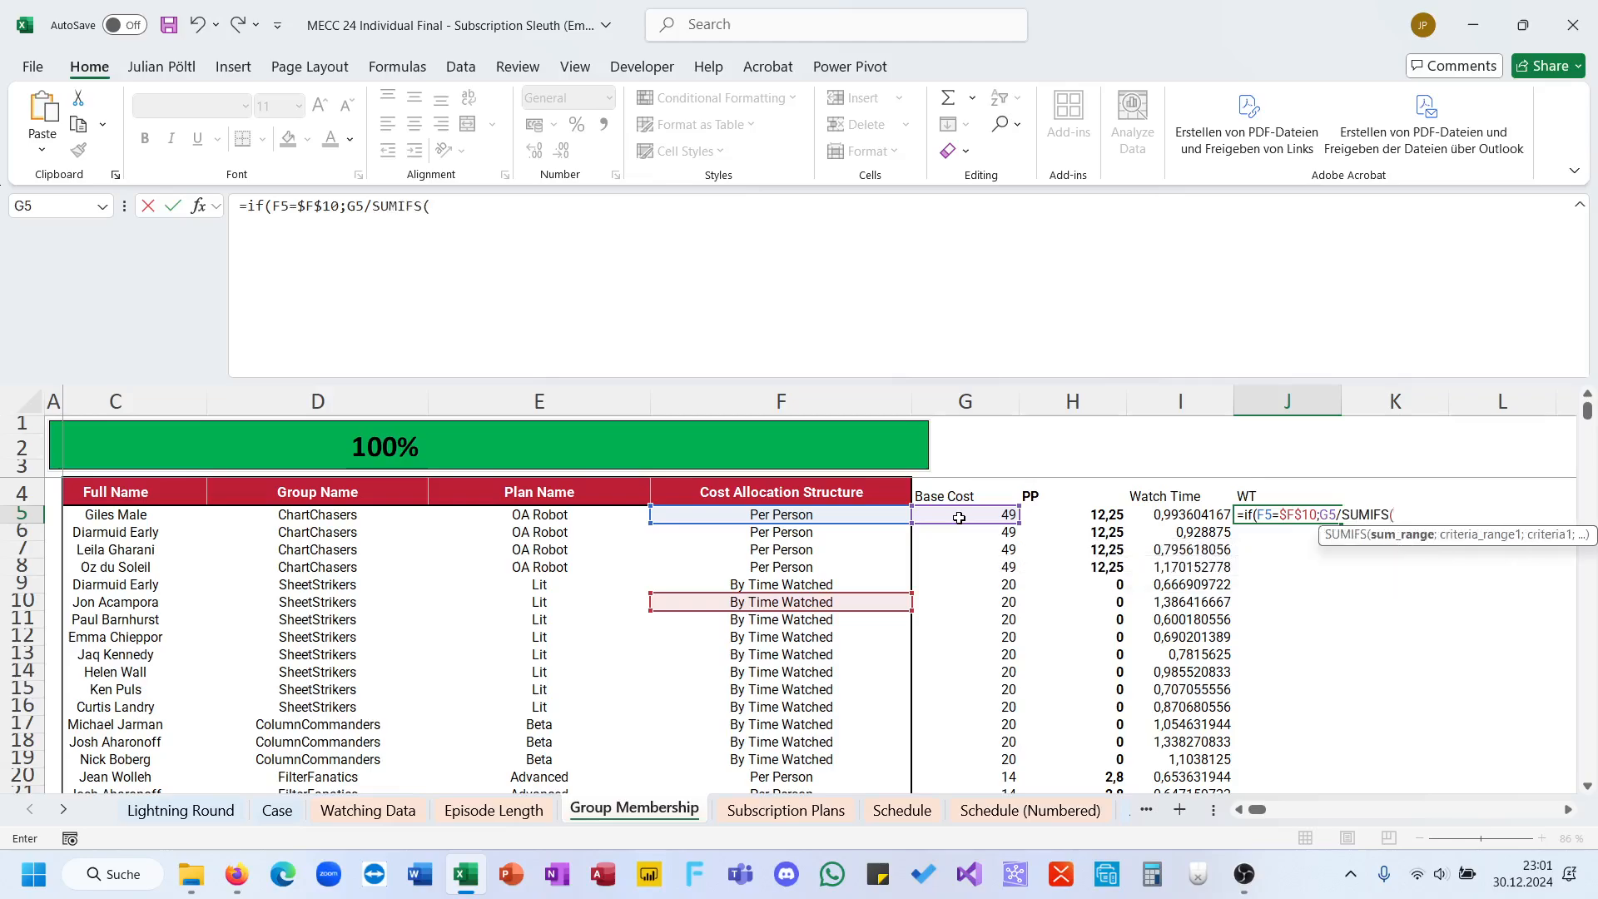
{"action": "left_click", "coordinate": [1151, 524]}
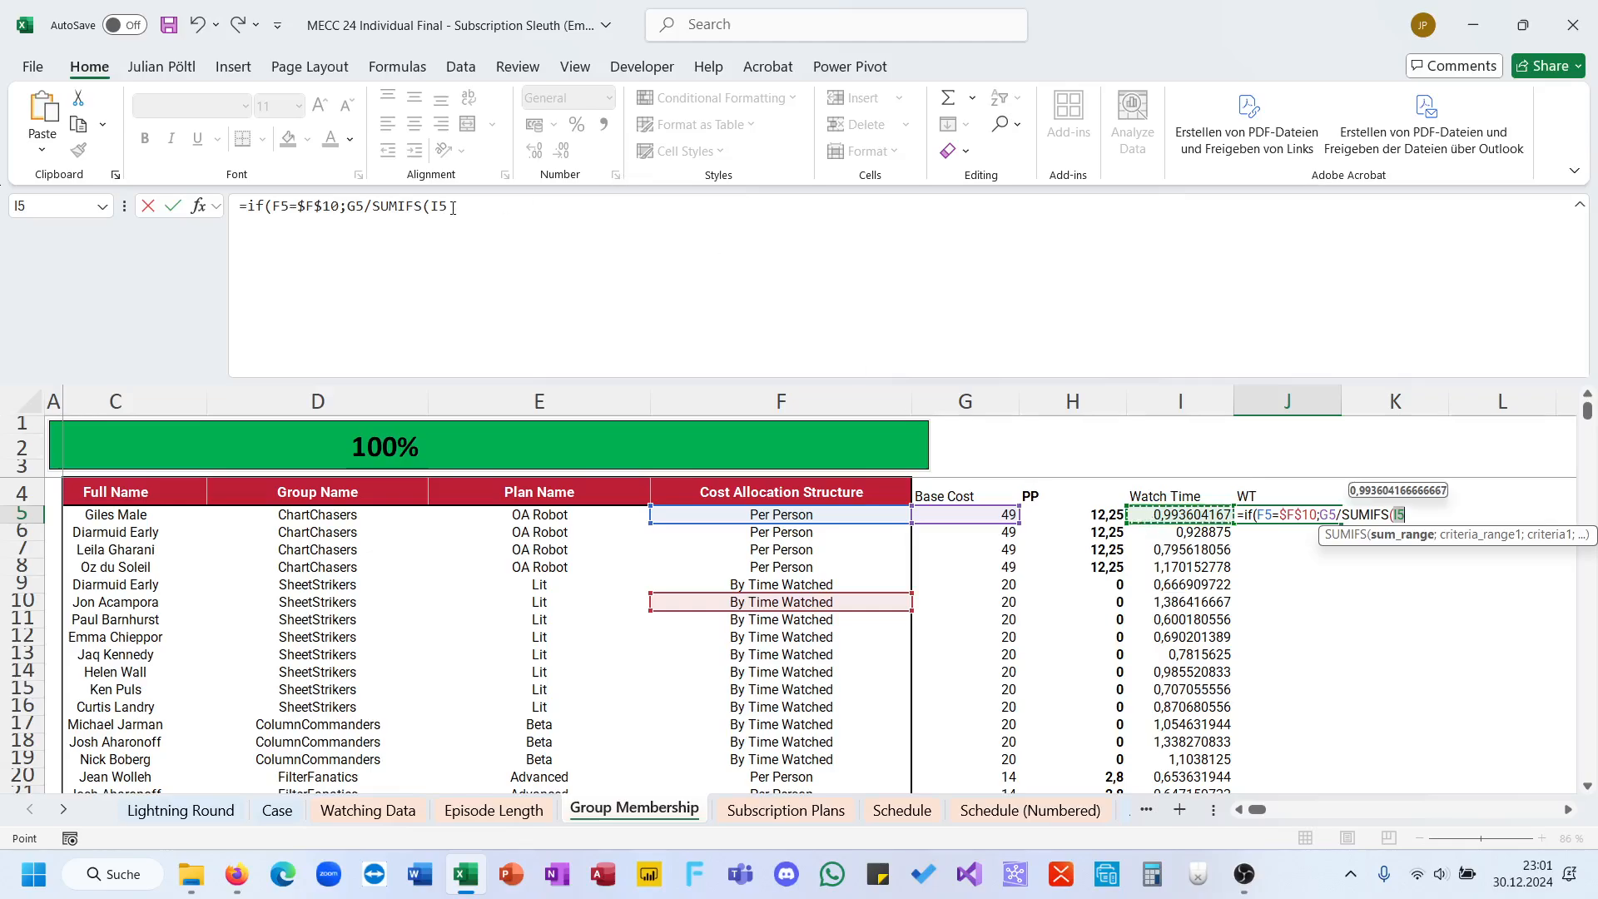
Step: Rework the IF's true value so it reads G5+(I5/SUMIFS( before the sum range
{"action": "left_click", "coordinate": [373, 209]}
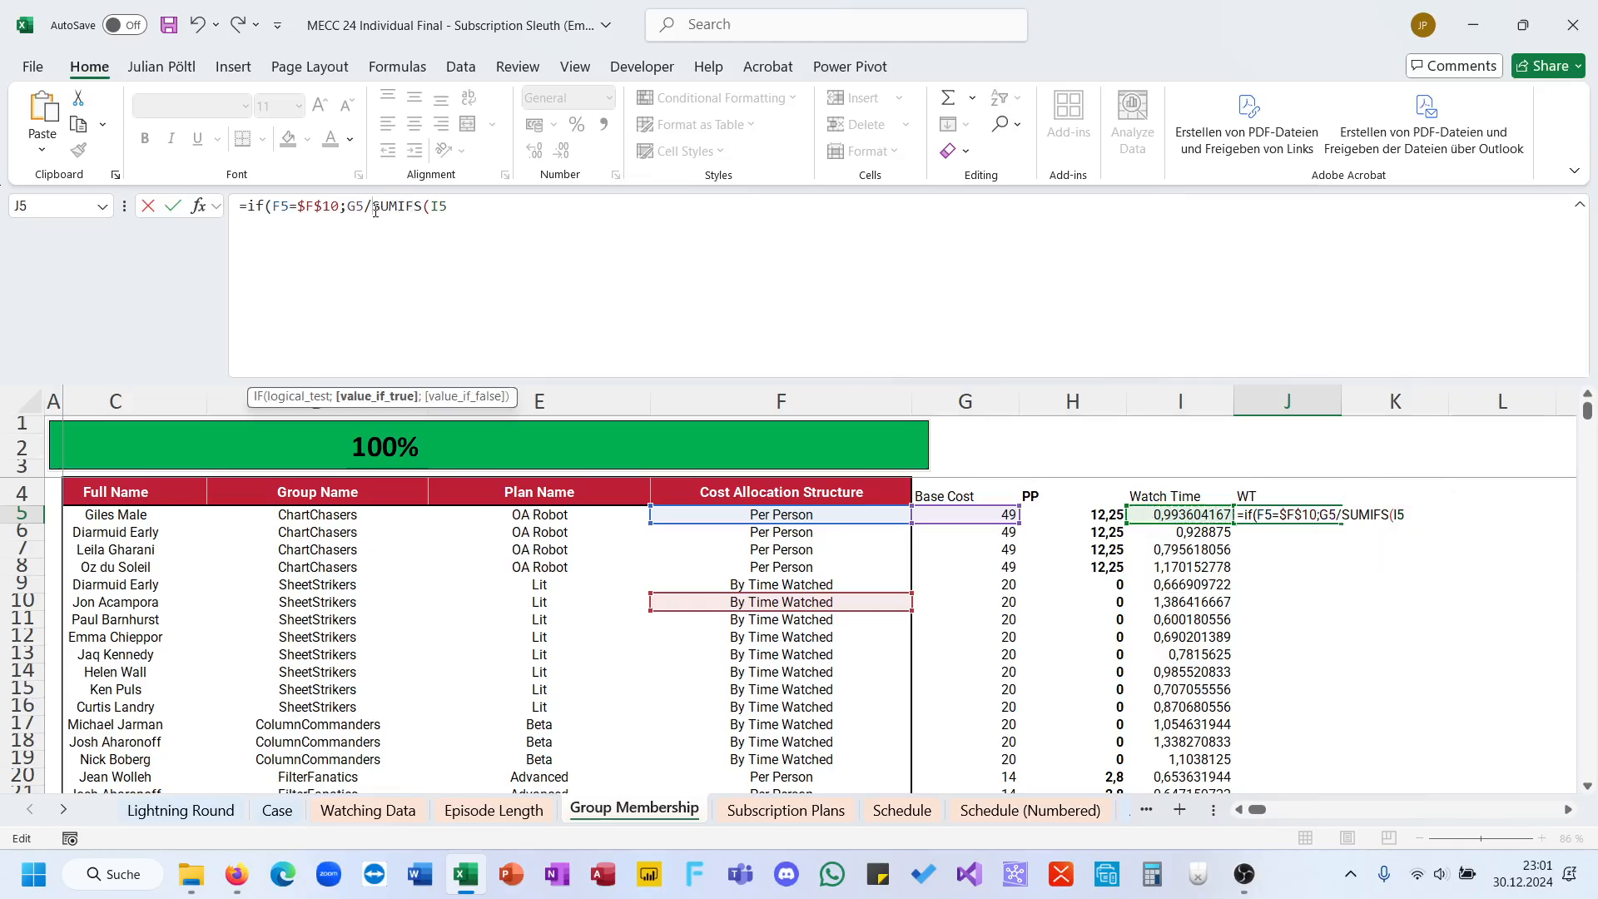
{"action": "key", "text": "BackSpace"}
{"action": "type", "text": "+8"}
{"action": "key", "text": "BackSpace"}
{"action": "key", "text": "BackSpace"}
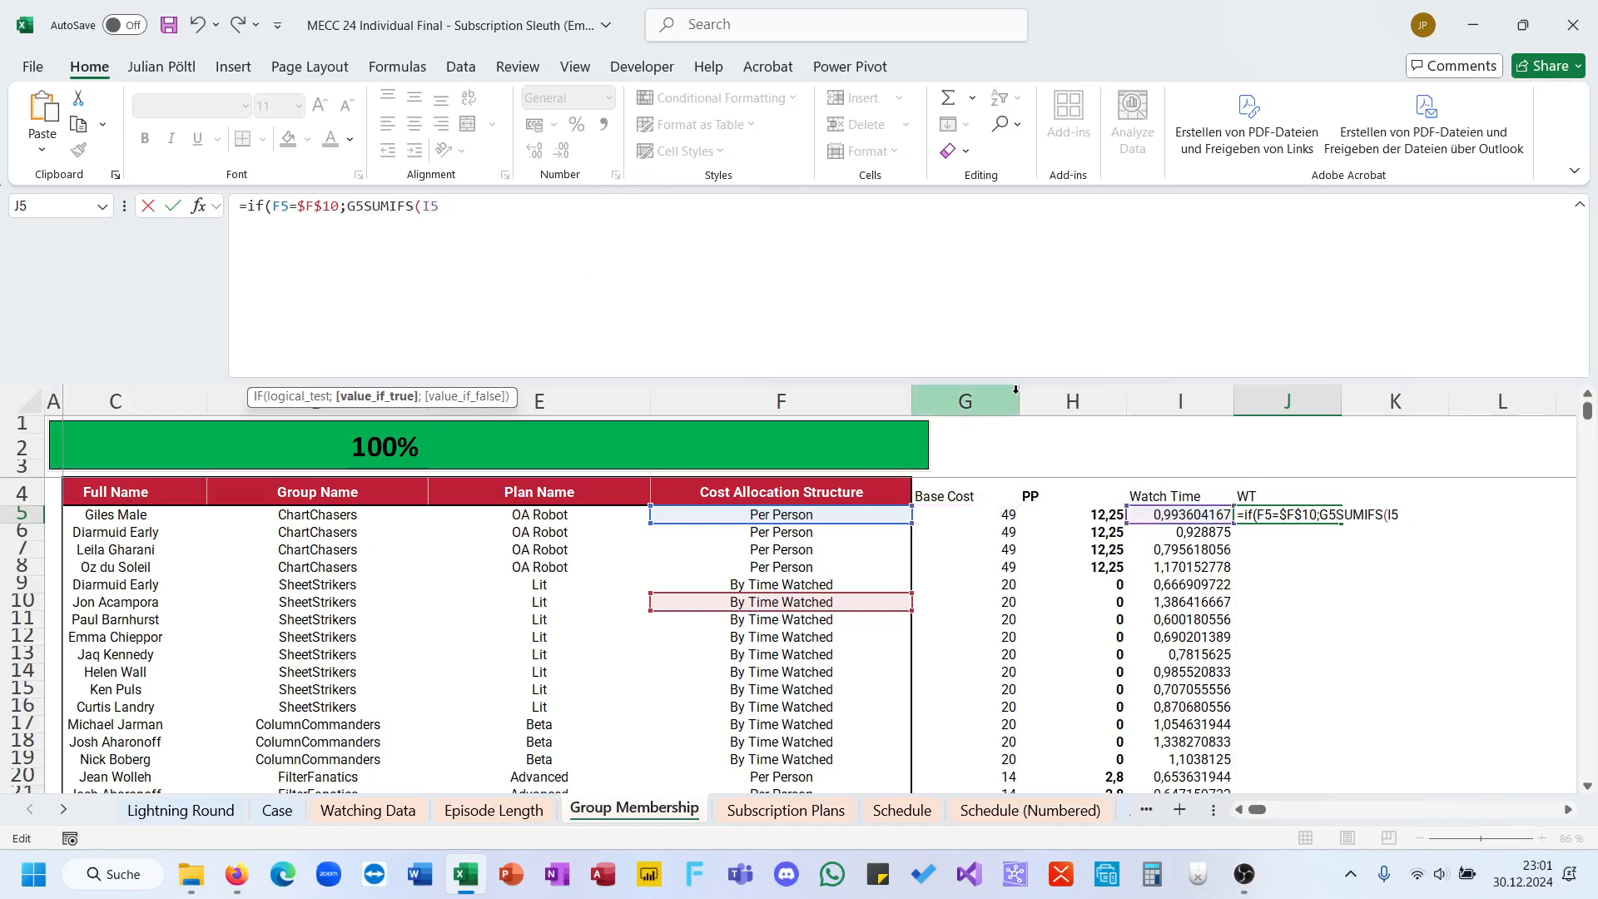
{"action": "type", "text": "+8!"}
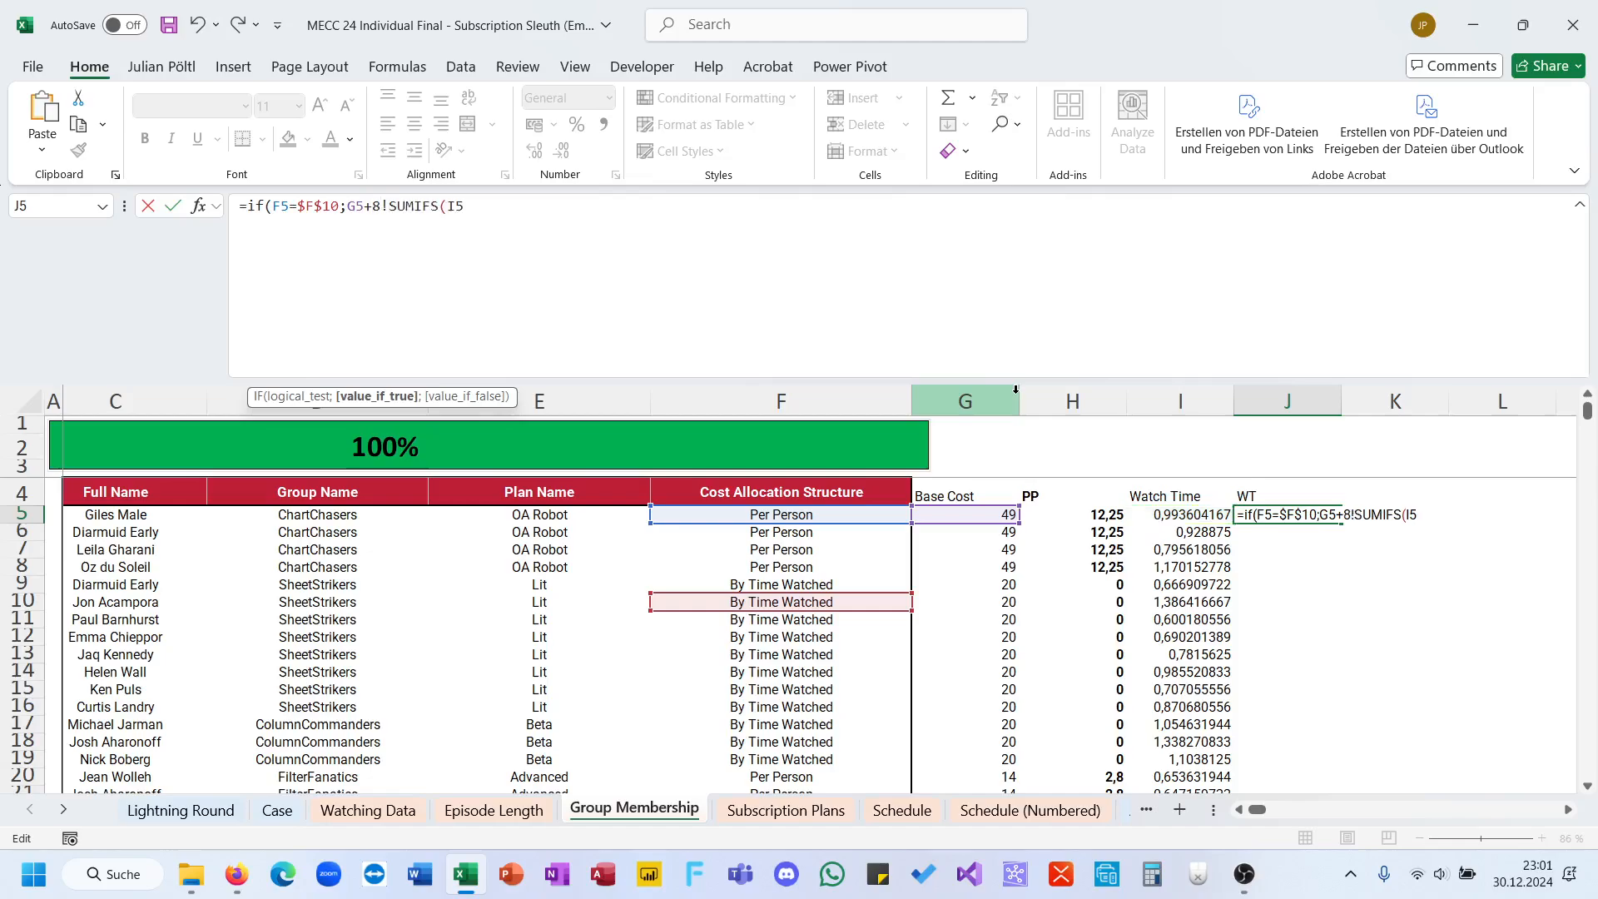
{"action": "key", "text": "BackSpace"}
{"action": "key", "text": "BackSpace"}
{"action": "type", "text": "("}
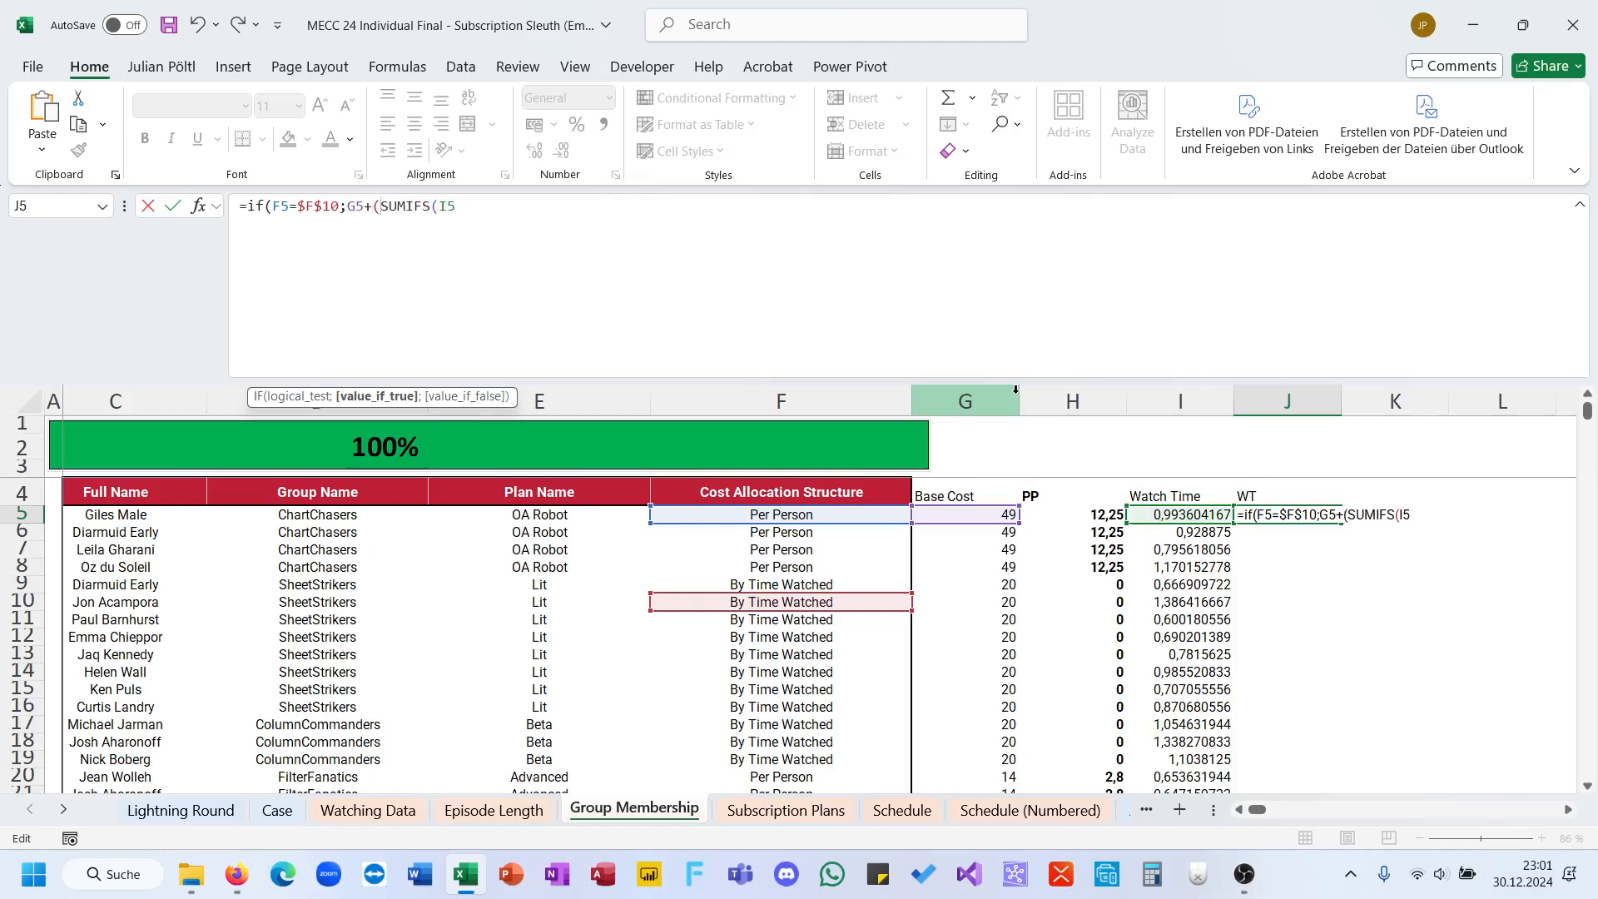
{"action": "left_click", "coordinate": [1186, 514]}
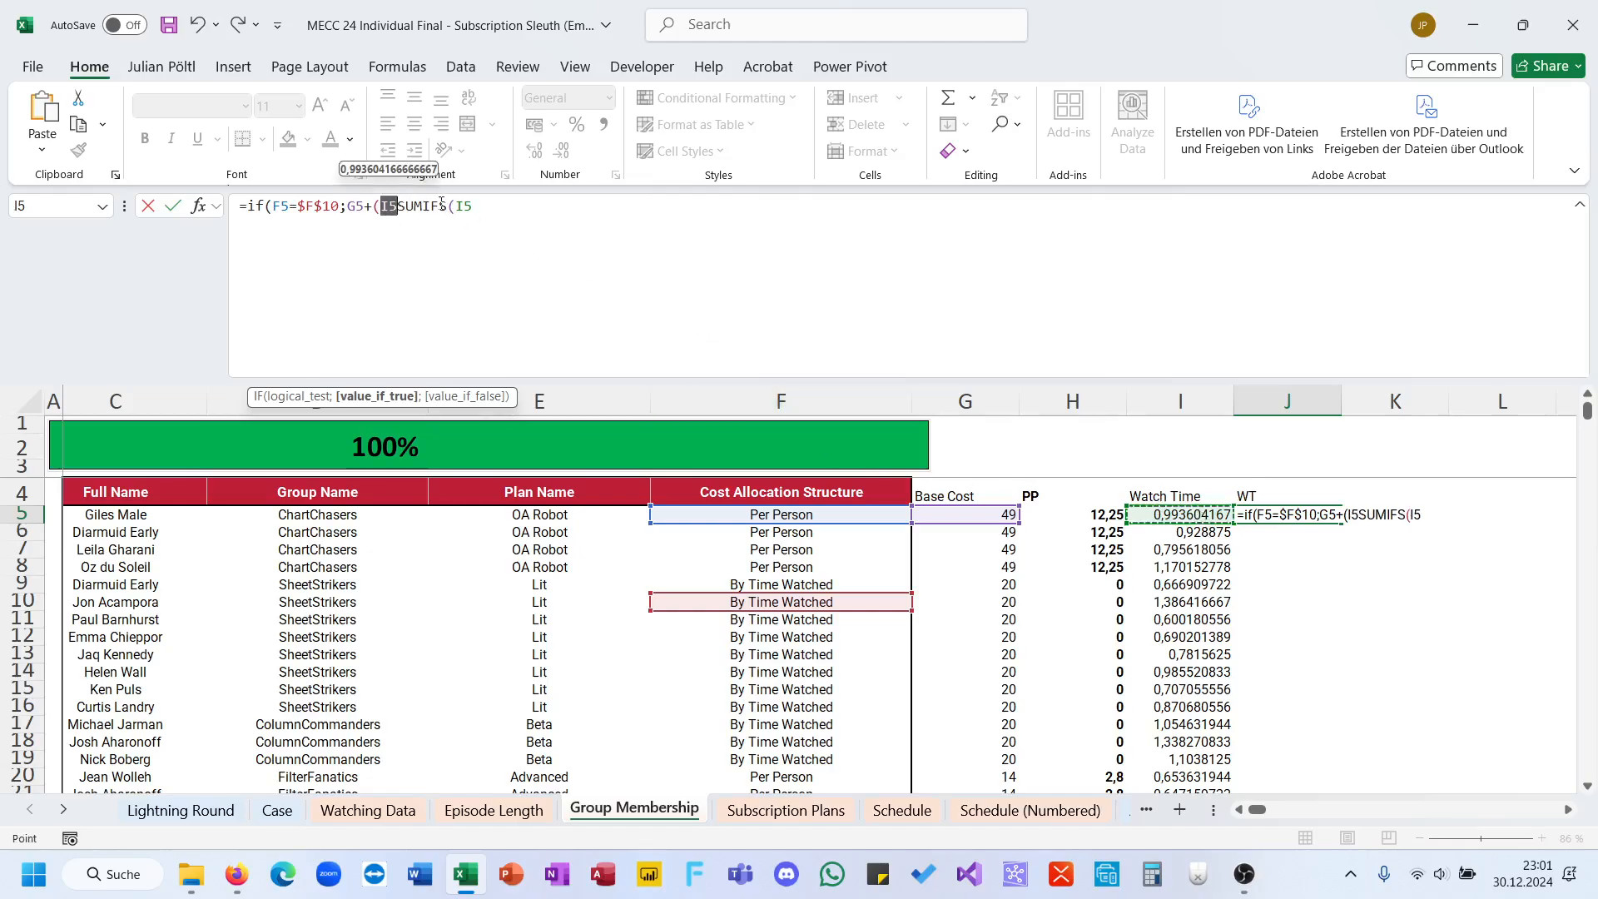
{"action": "left_click", "coordinate": [398, 206]}
{"action": "type", "text": "/"}
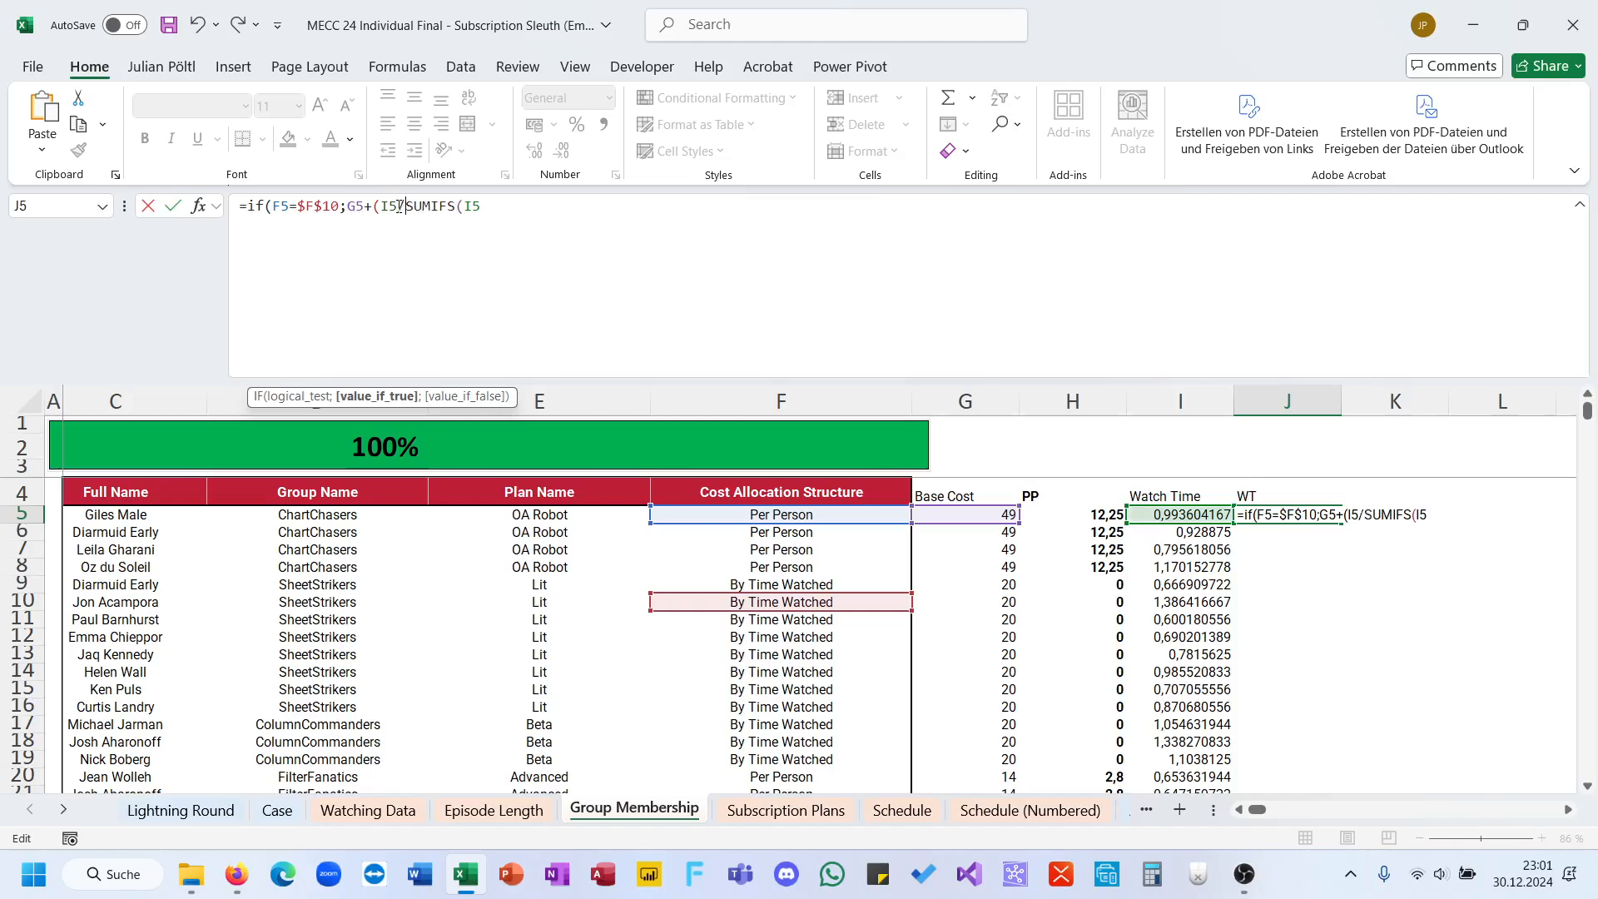
Step: Replace the SUMIFS sum range with the absolute Watch Time range $I$5:$I$203
{"action": "left_click", "coordinate": [499, 206]}
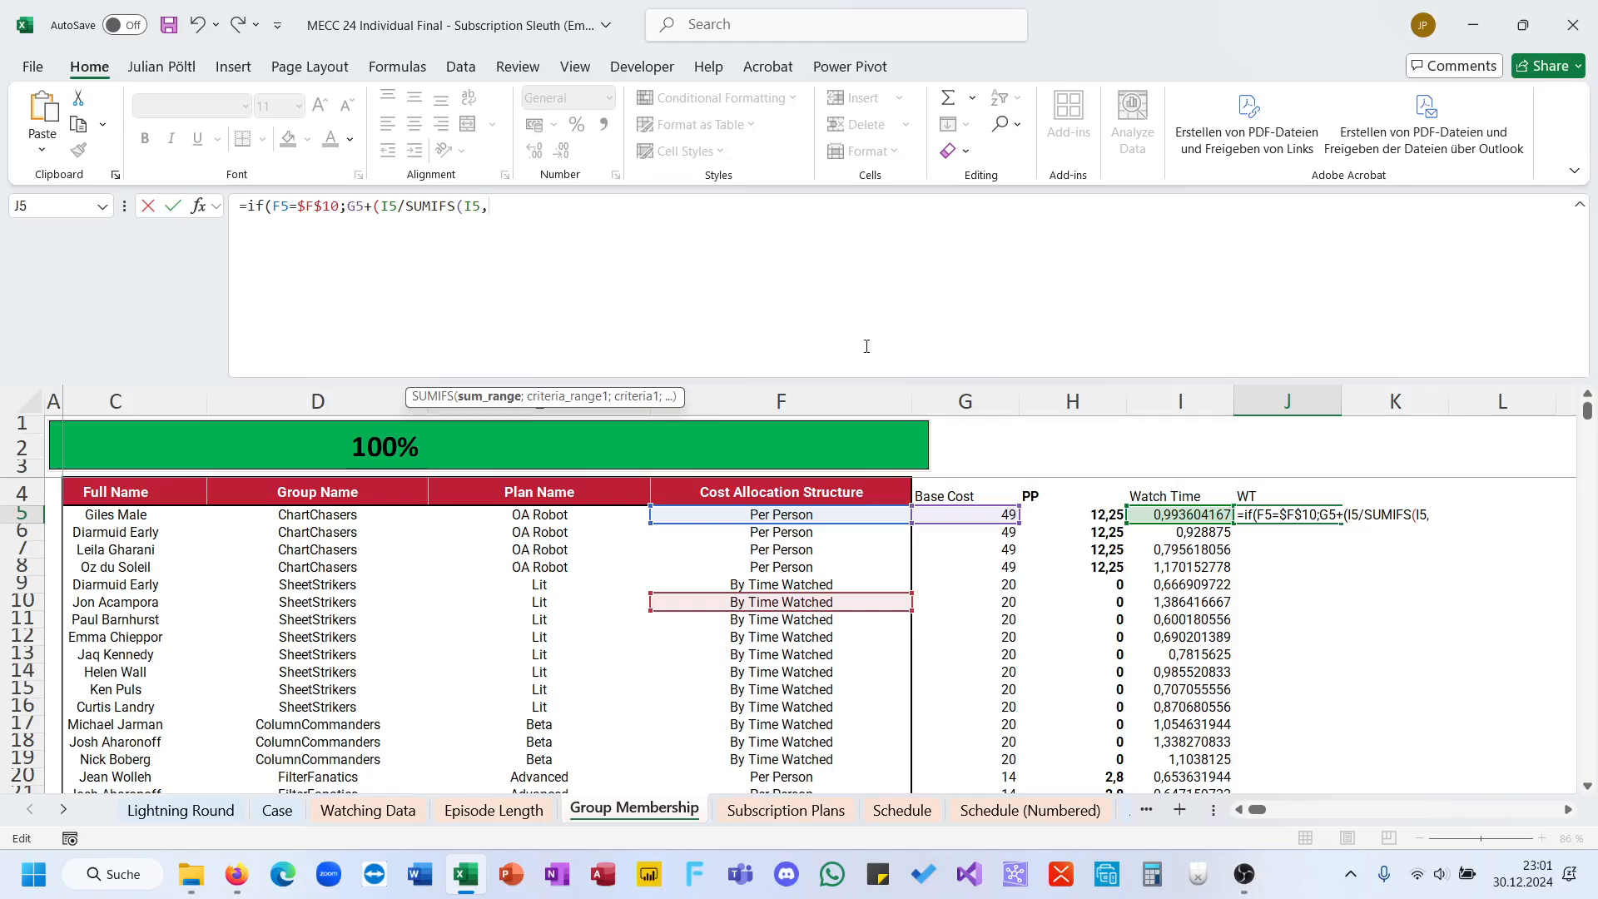
{"action": "type", "text": ";"}
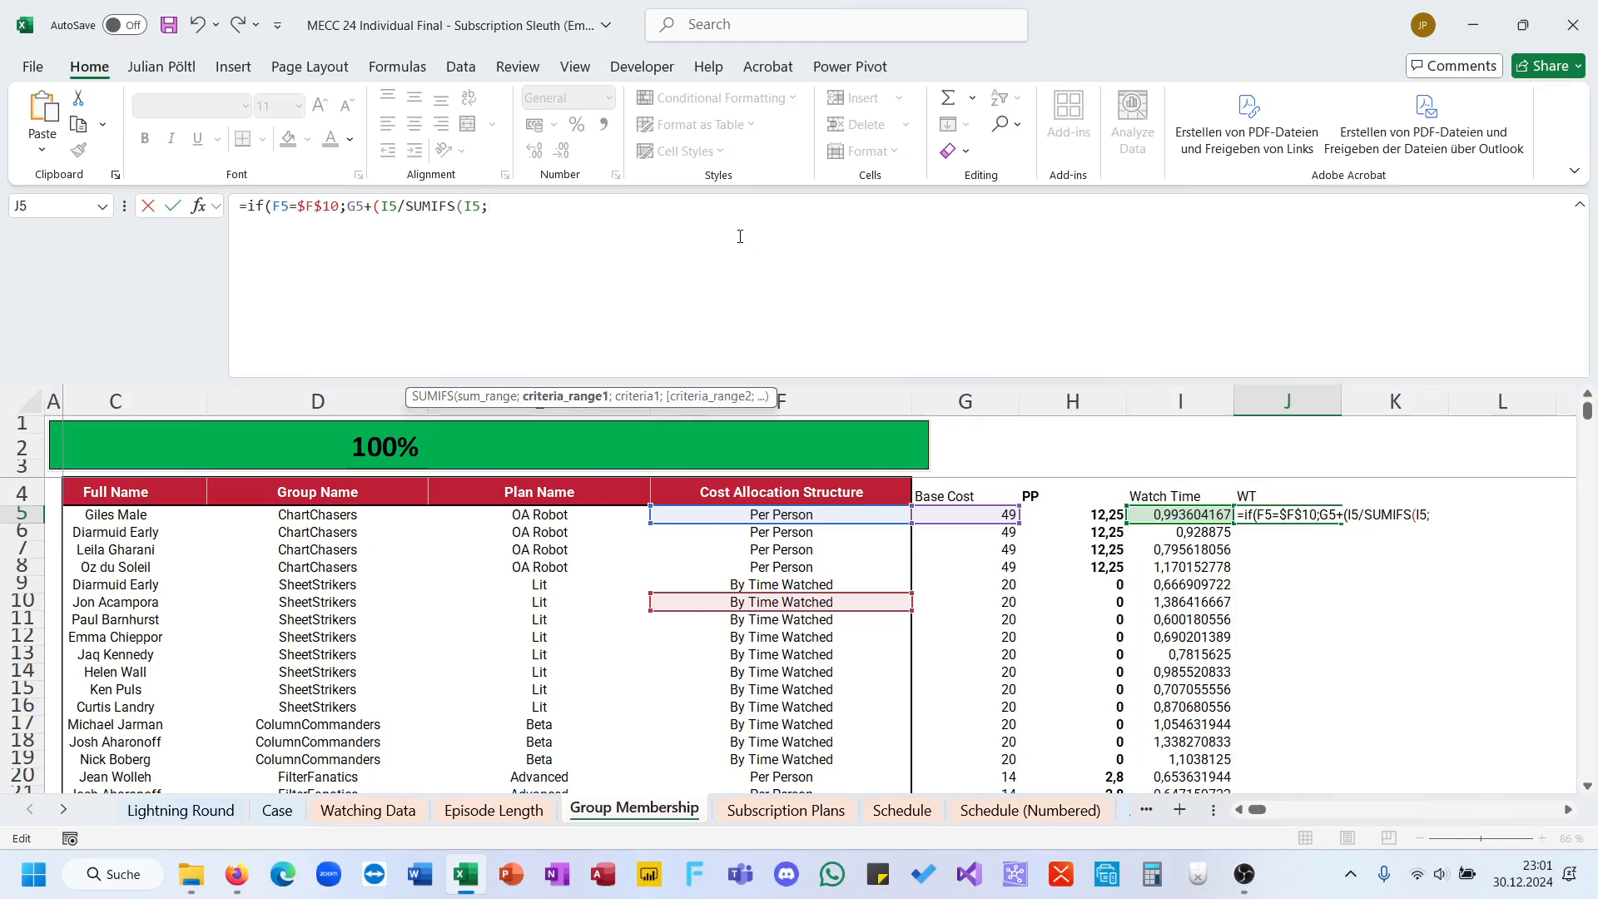
{"action": "key", "text": "BackSpace"}
{"action": "key", "text": "BackSpace"}
{"action": "key", "text": "BackSpace"}
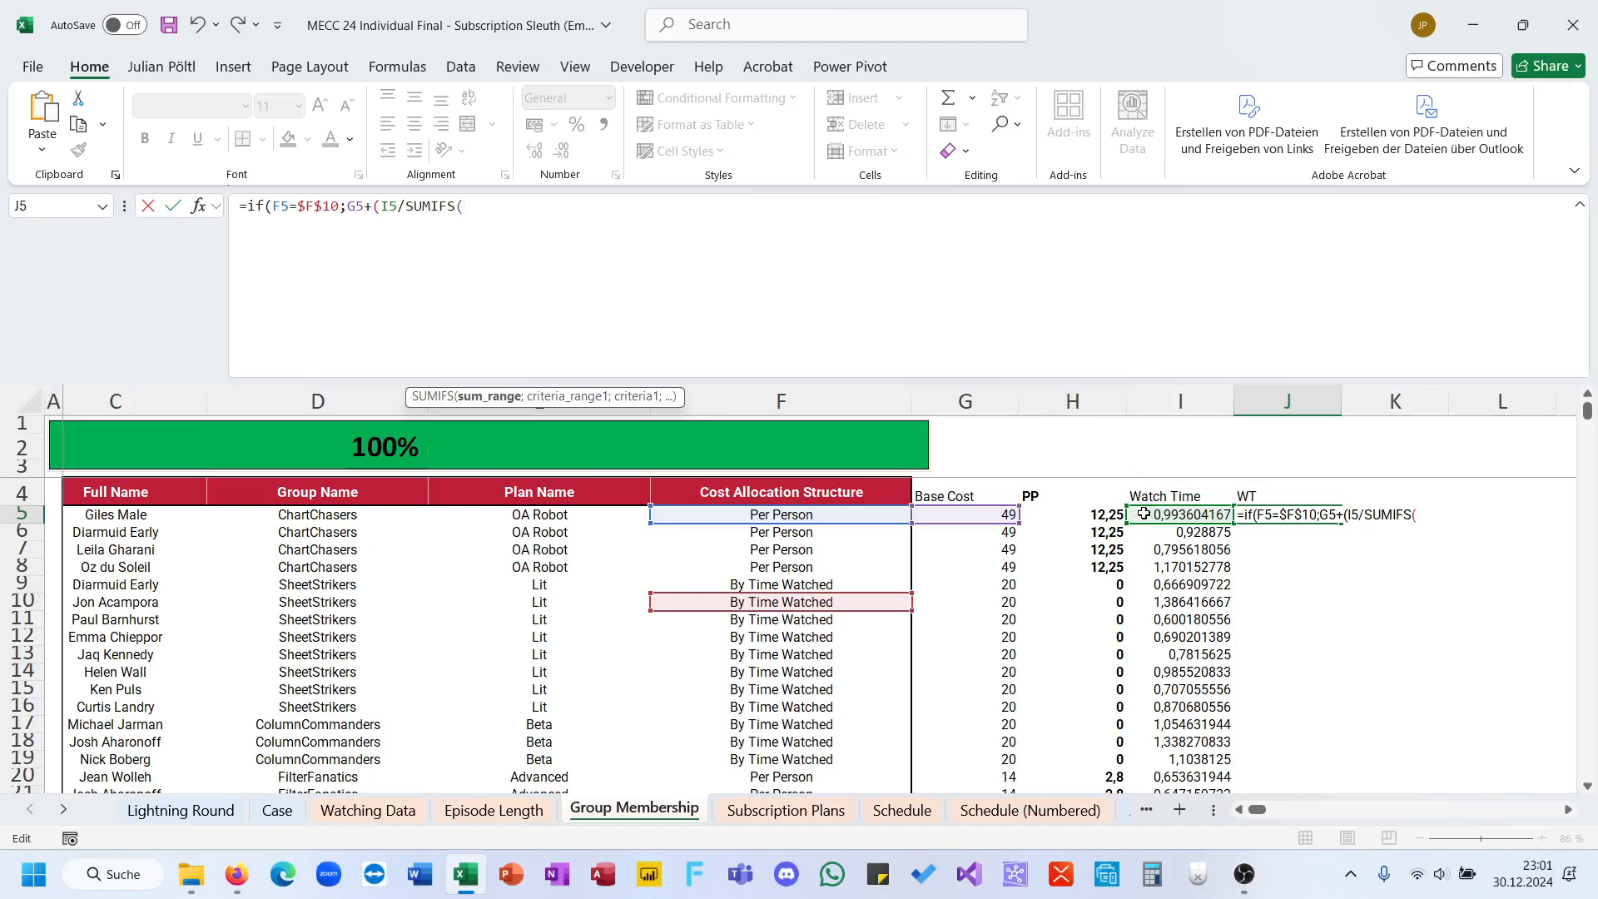
{"action": "left_click", "coordinate": [1143, 513]}
{"action": "key", "text": "ctrl+shift+Down"}
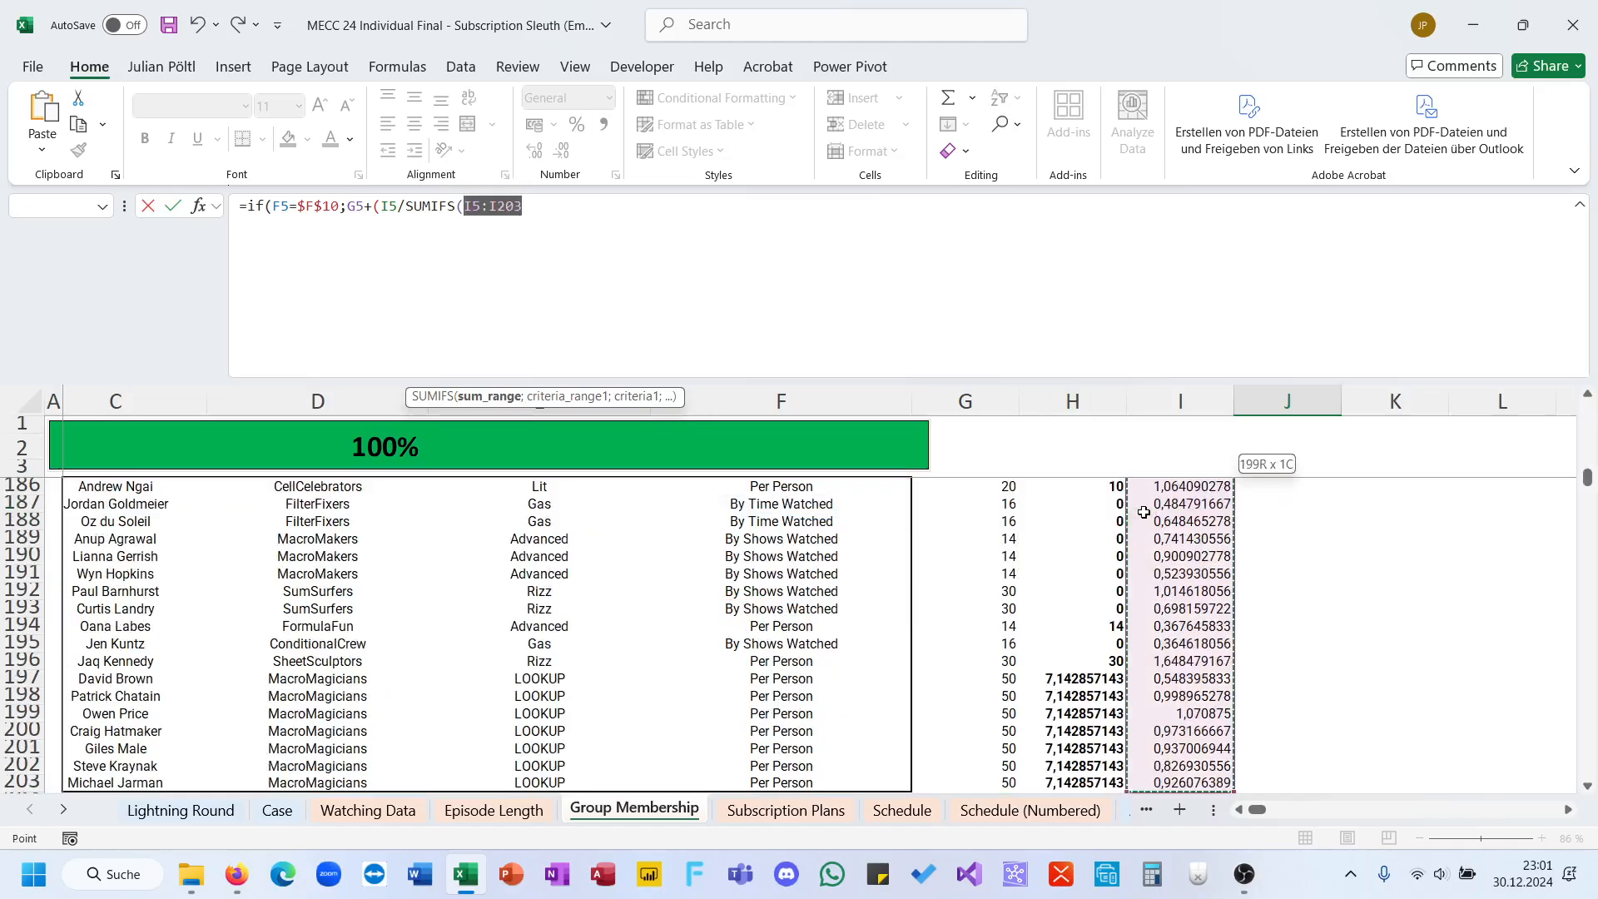
{"action": "key", "text": "F4"}
{"action": "type", "text": ";"}
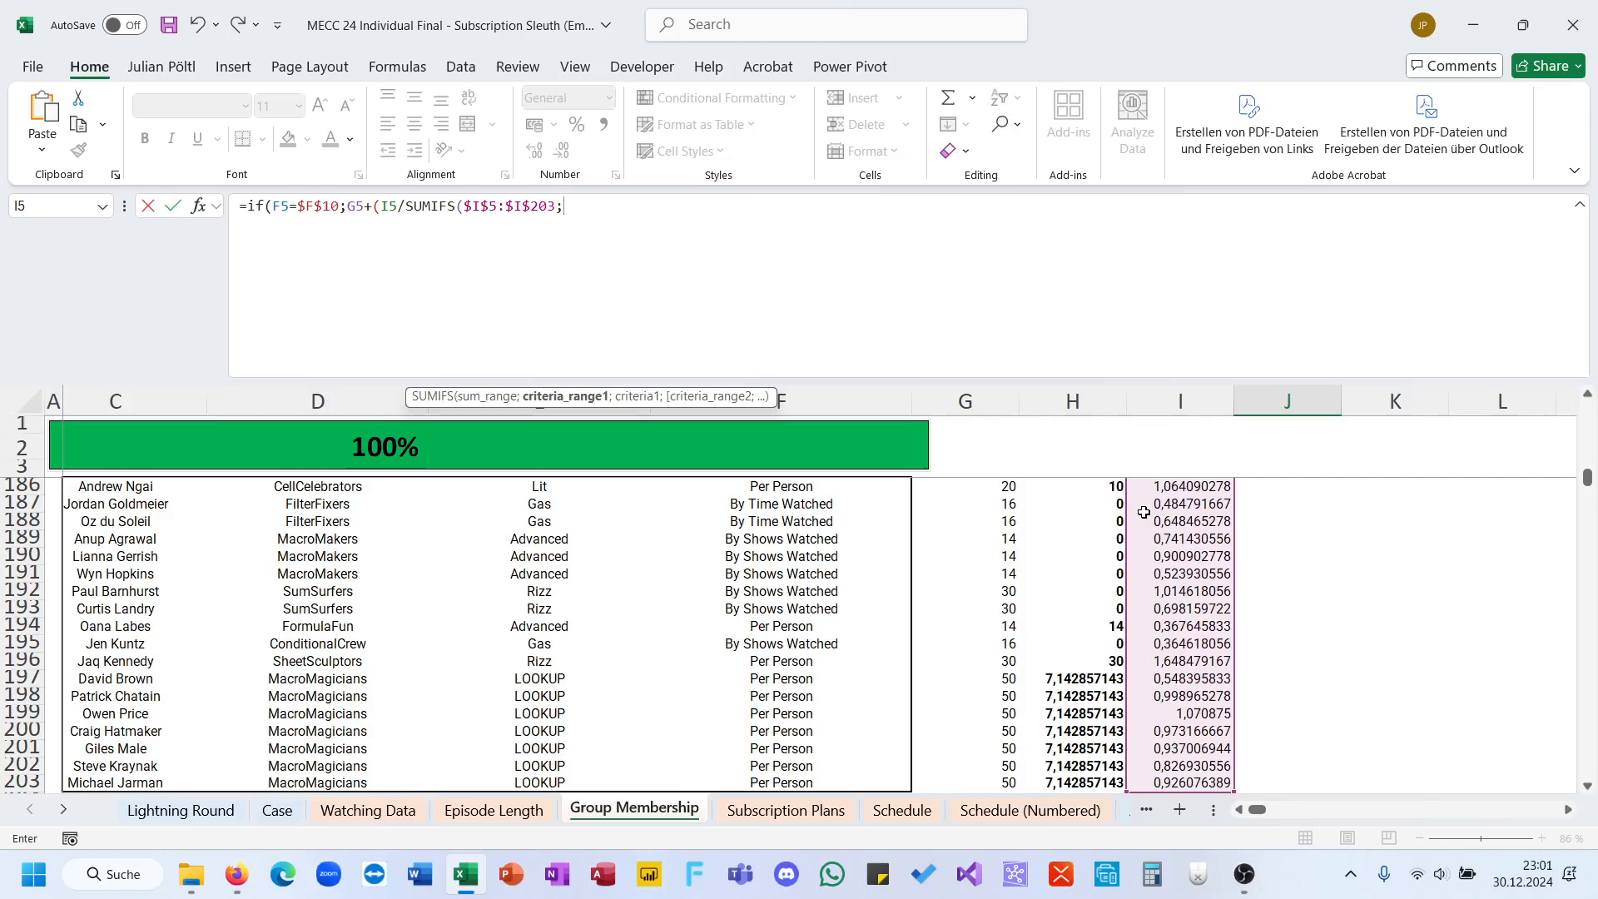
Step: Add the absolute Group Name range $D$5:$D$203 as the first SUMIFS criteria range in the J5 formula
{"action": "scroll", "coordinate": [809, 644], "scroll_direction": "up", "scroll_amount": 1}
{"action": "scroll", "coordinate": [810, 643], "scroll_direction": "down", "scroll_amount": 2}
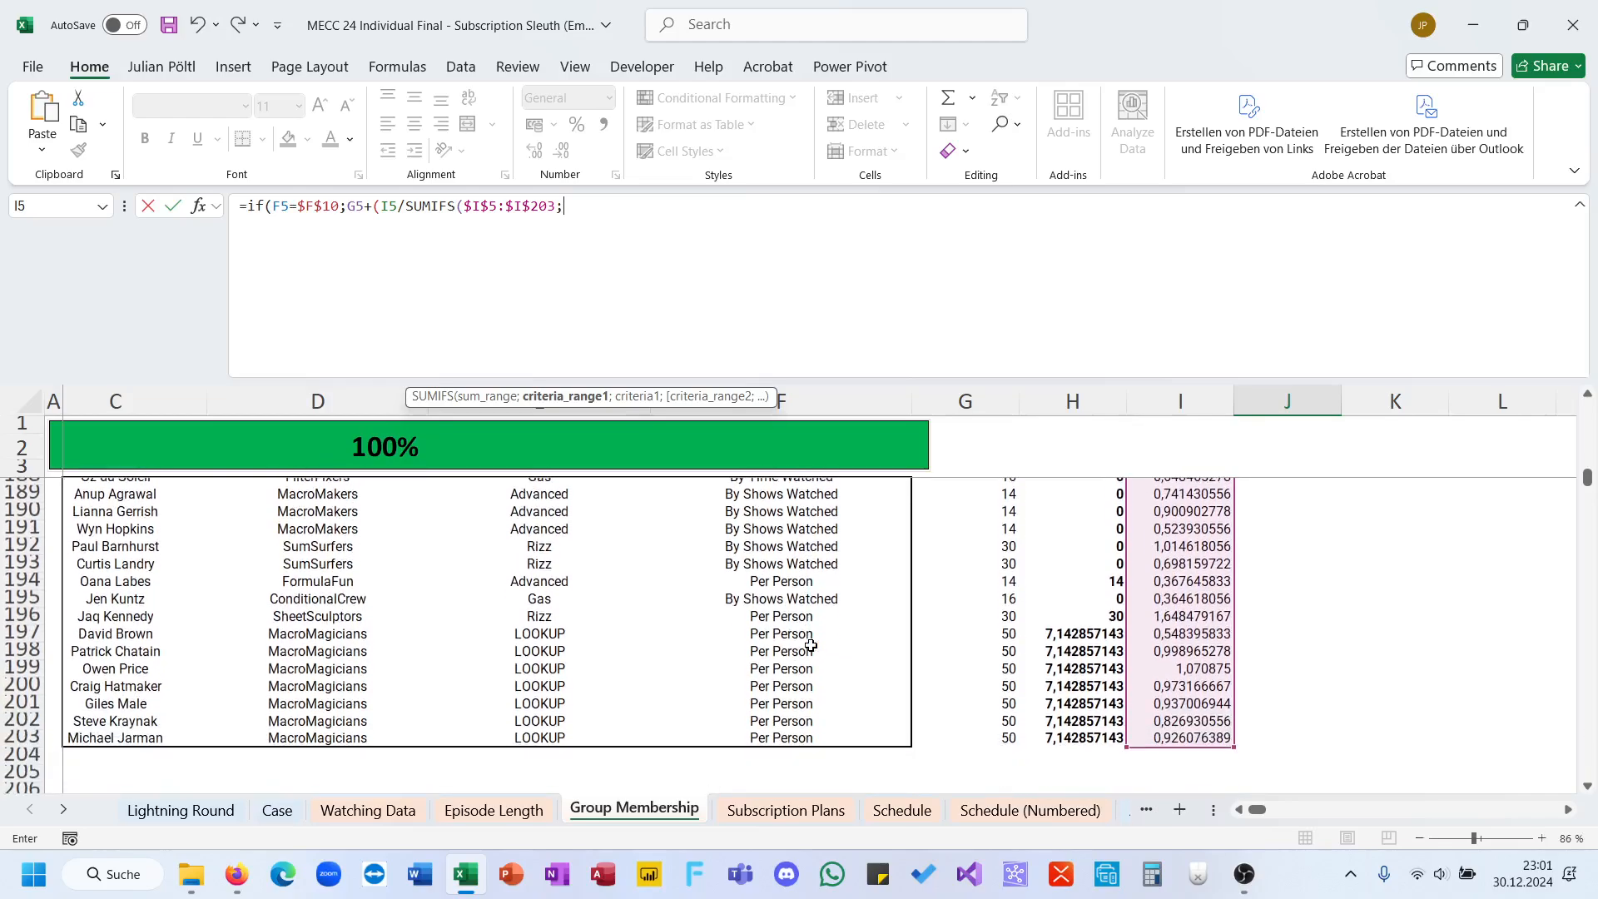
{"action": "left_click", "coordinate": [358, 730]}
{"action": "key", "text": "ctrl+shift+Up"}
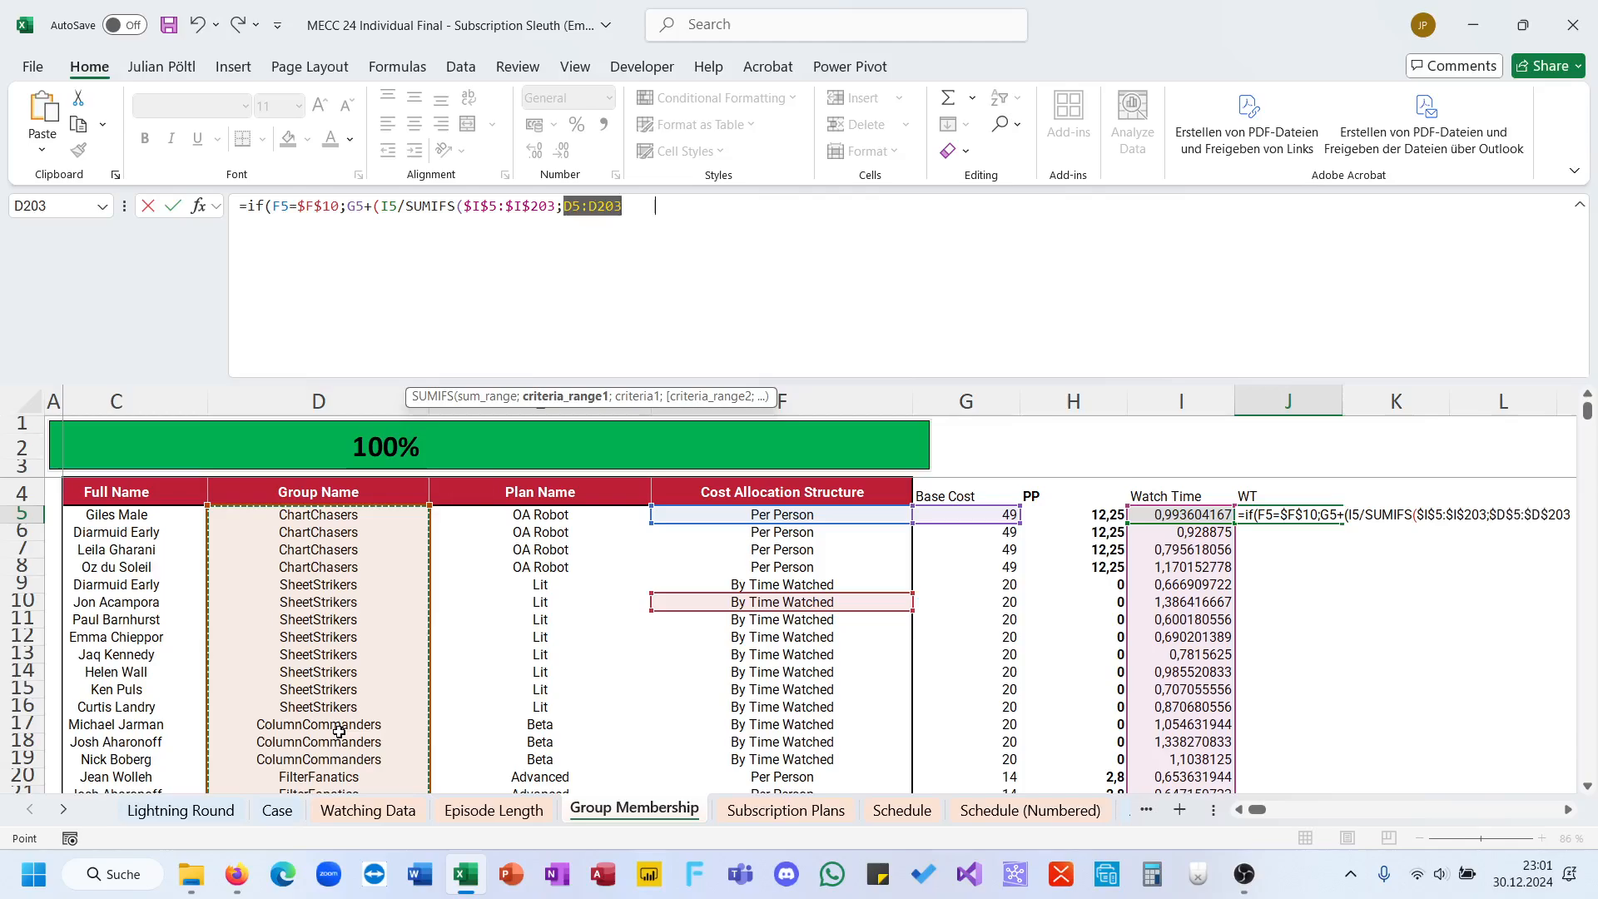
{"action": "key", "text": "F4"}
{"action": "type", "text": ";"}
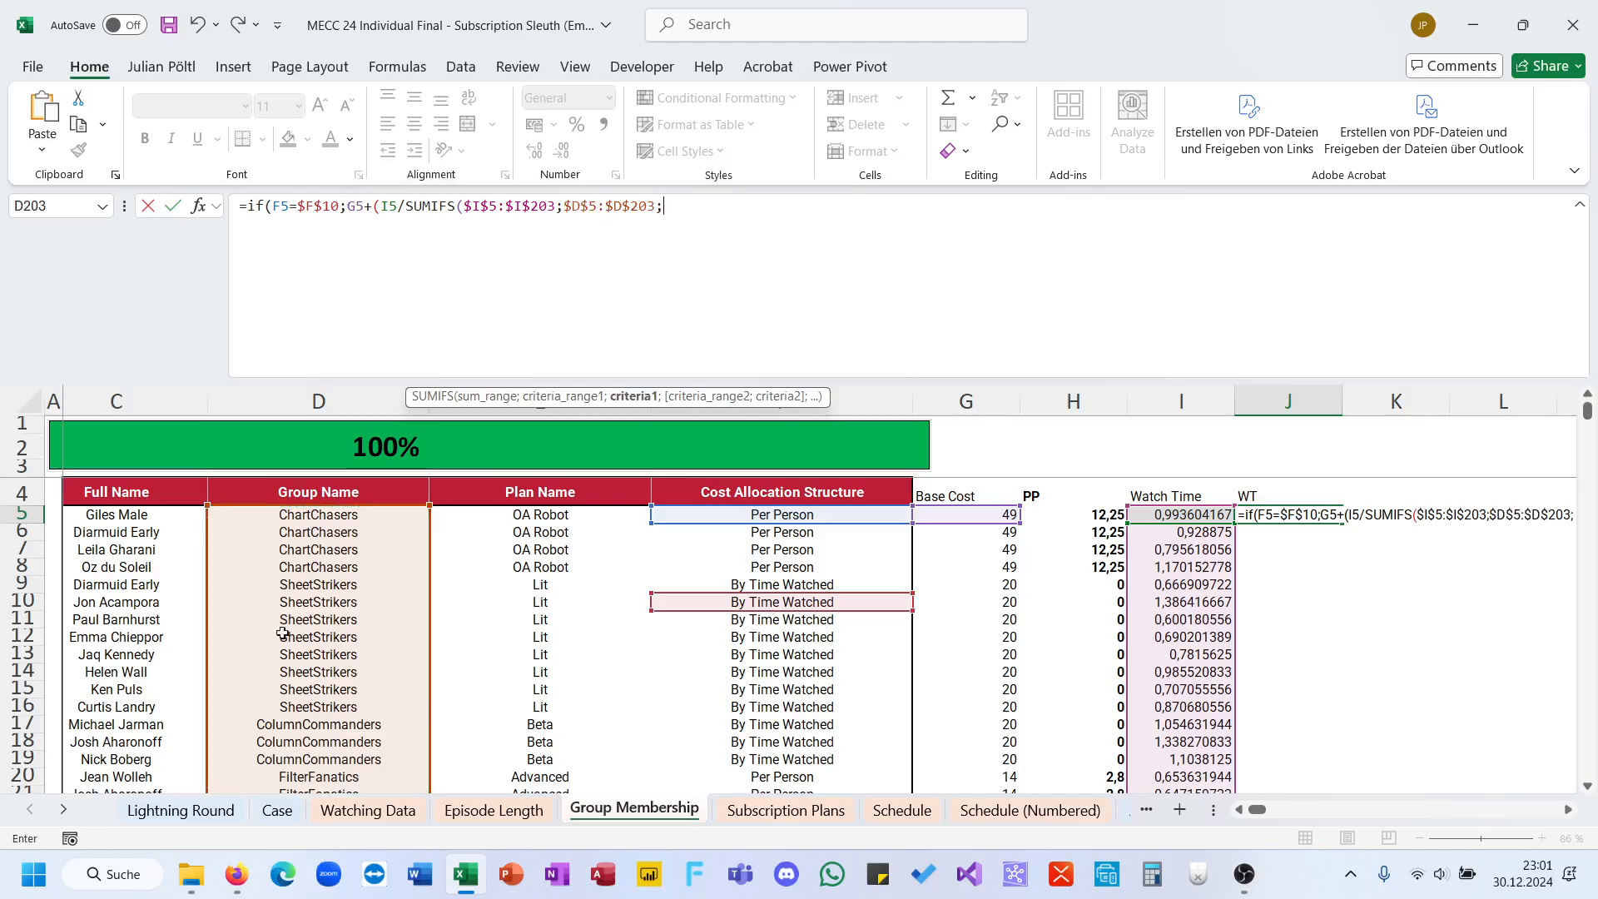
Step: Finish the J5 formula with D5 as the SUMIFS criterion and 0 as the IF's false value, and fill it down the WT column
{"action": "left_click", "coordinate": [295, 517]}
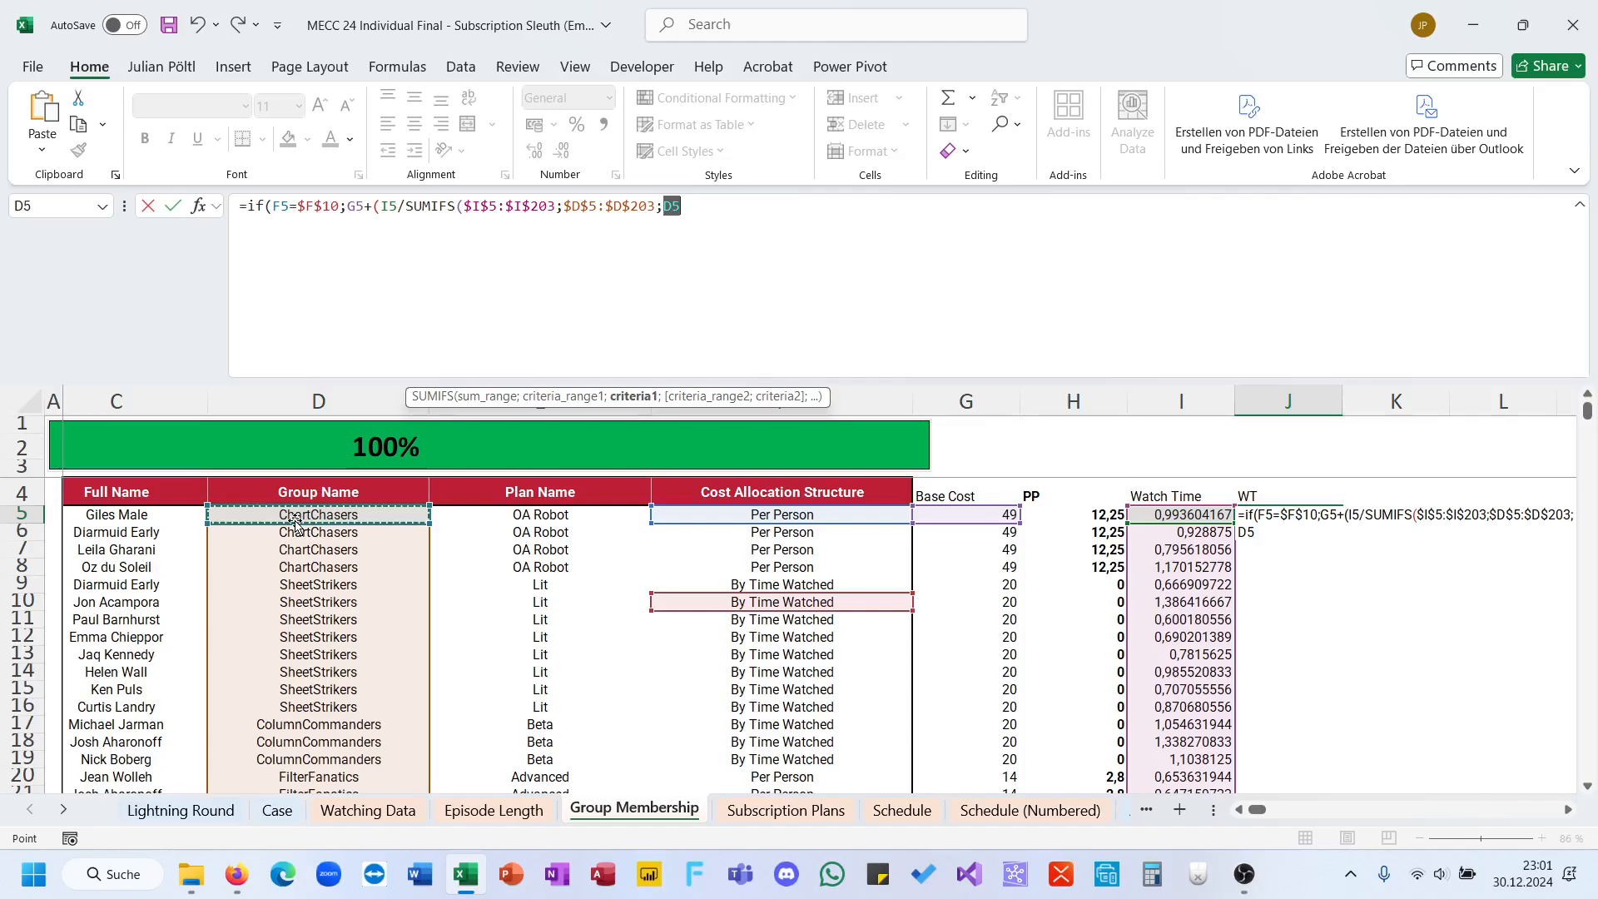
{"action": "type", "text": ")"}
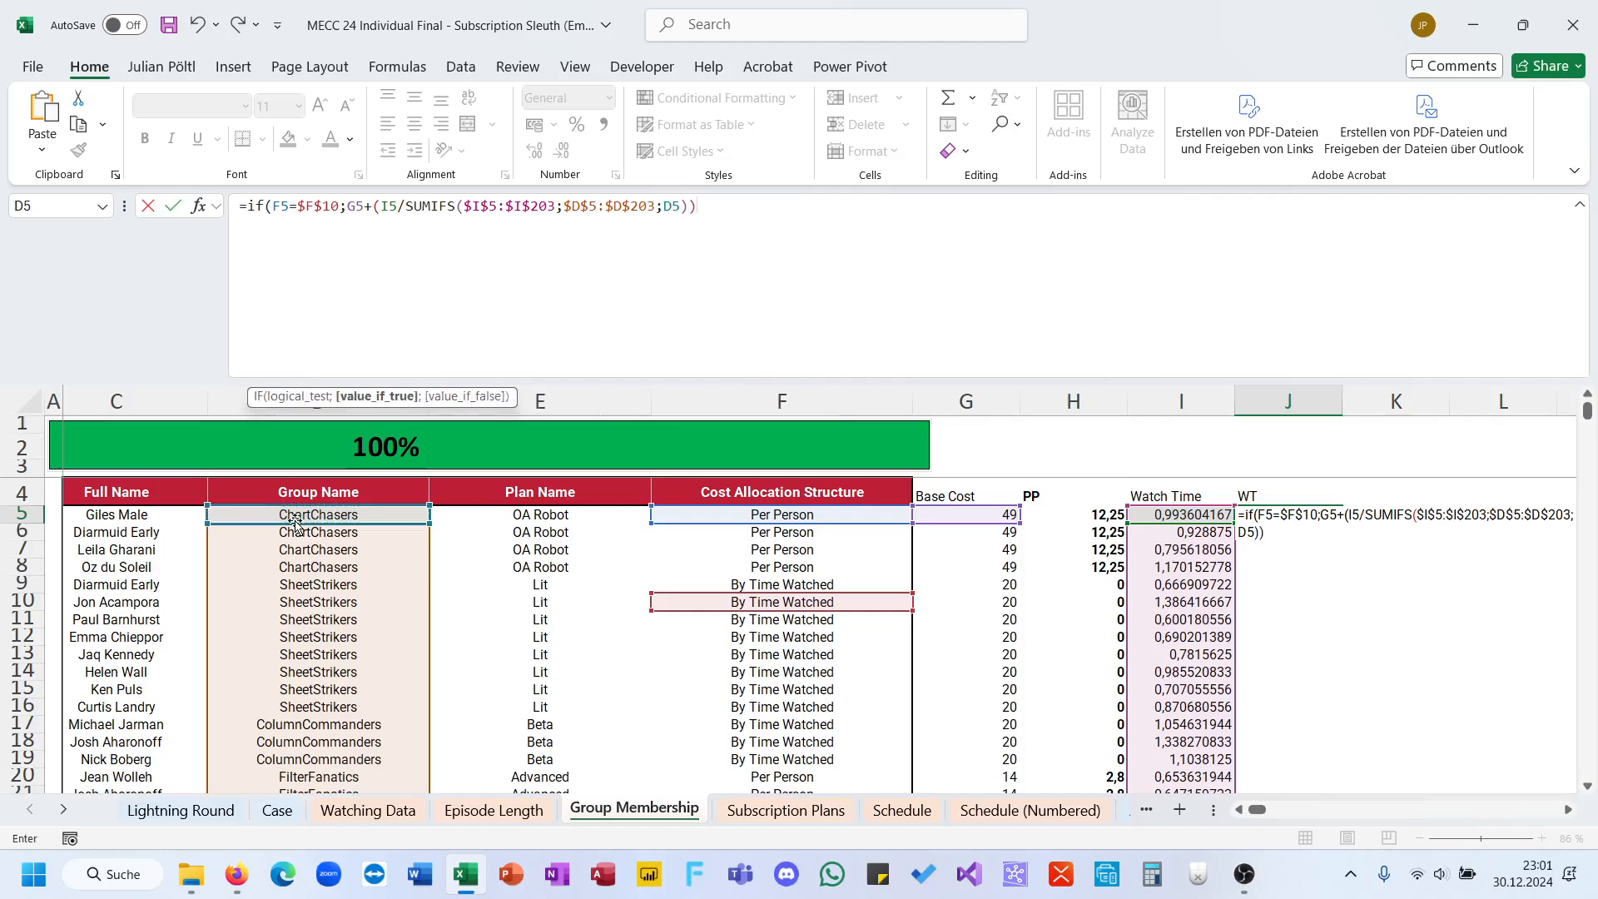
{"action": "type", "text": ";0)"}
{"action": "key", "text": "ctrl+Return"}
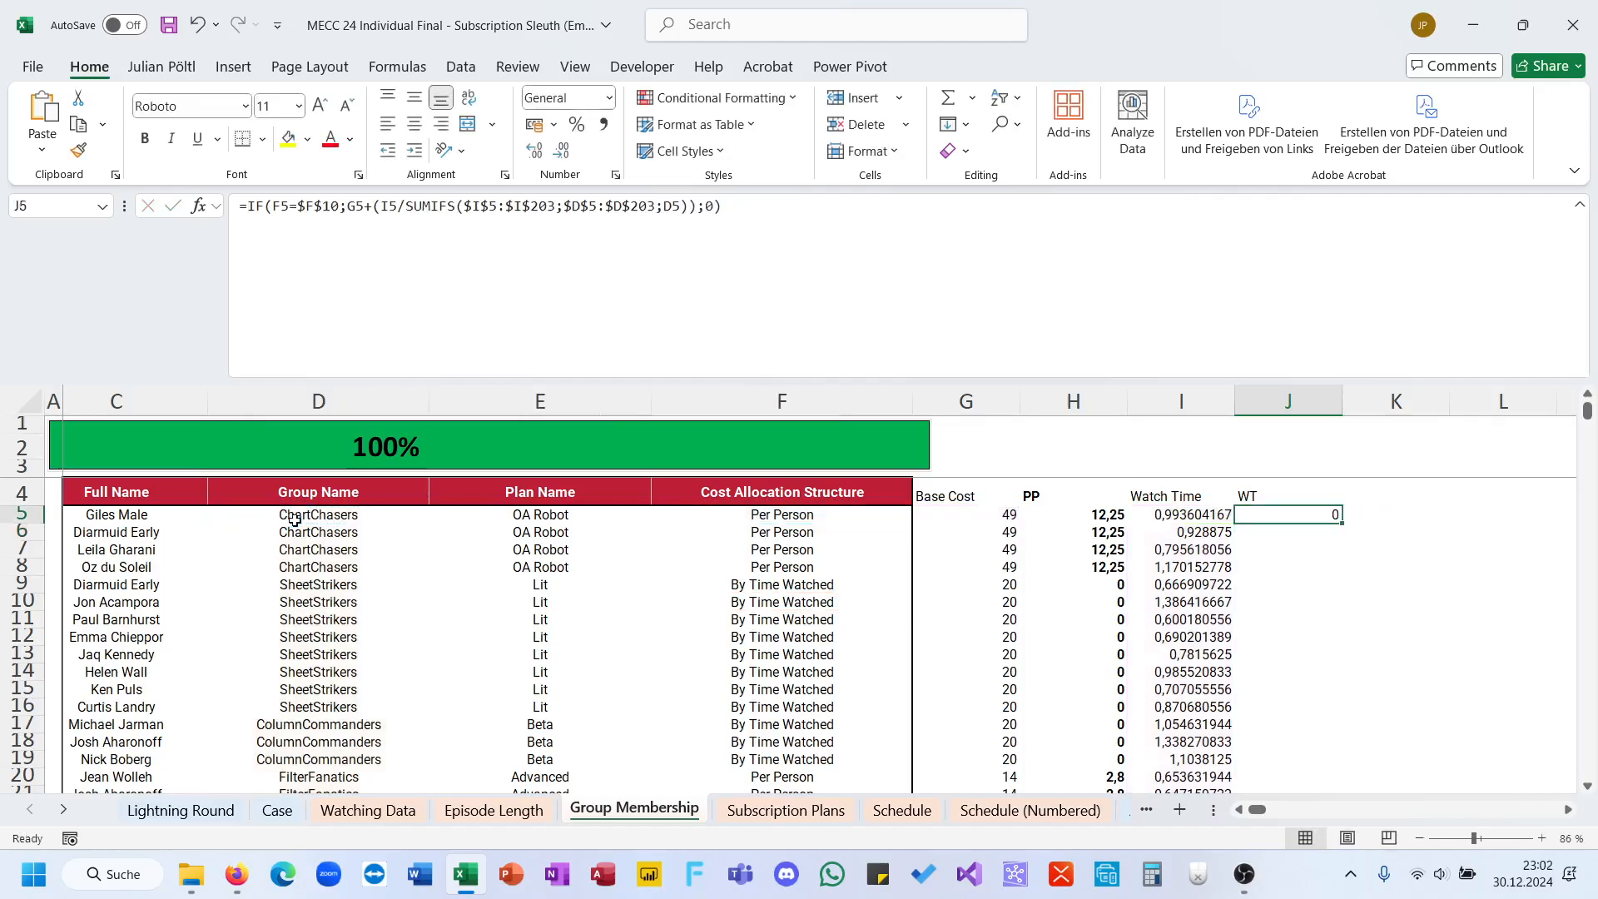
{"action": "double_click", "coordinate": [1343, 525]}
Step: Correct the J5 formula to multiply base cost G5 by the watch-time share instead of adding it, and refill the WT column
{"action": "left_click", "coordinate": [1285, 585]}
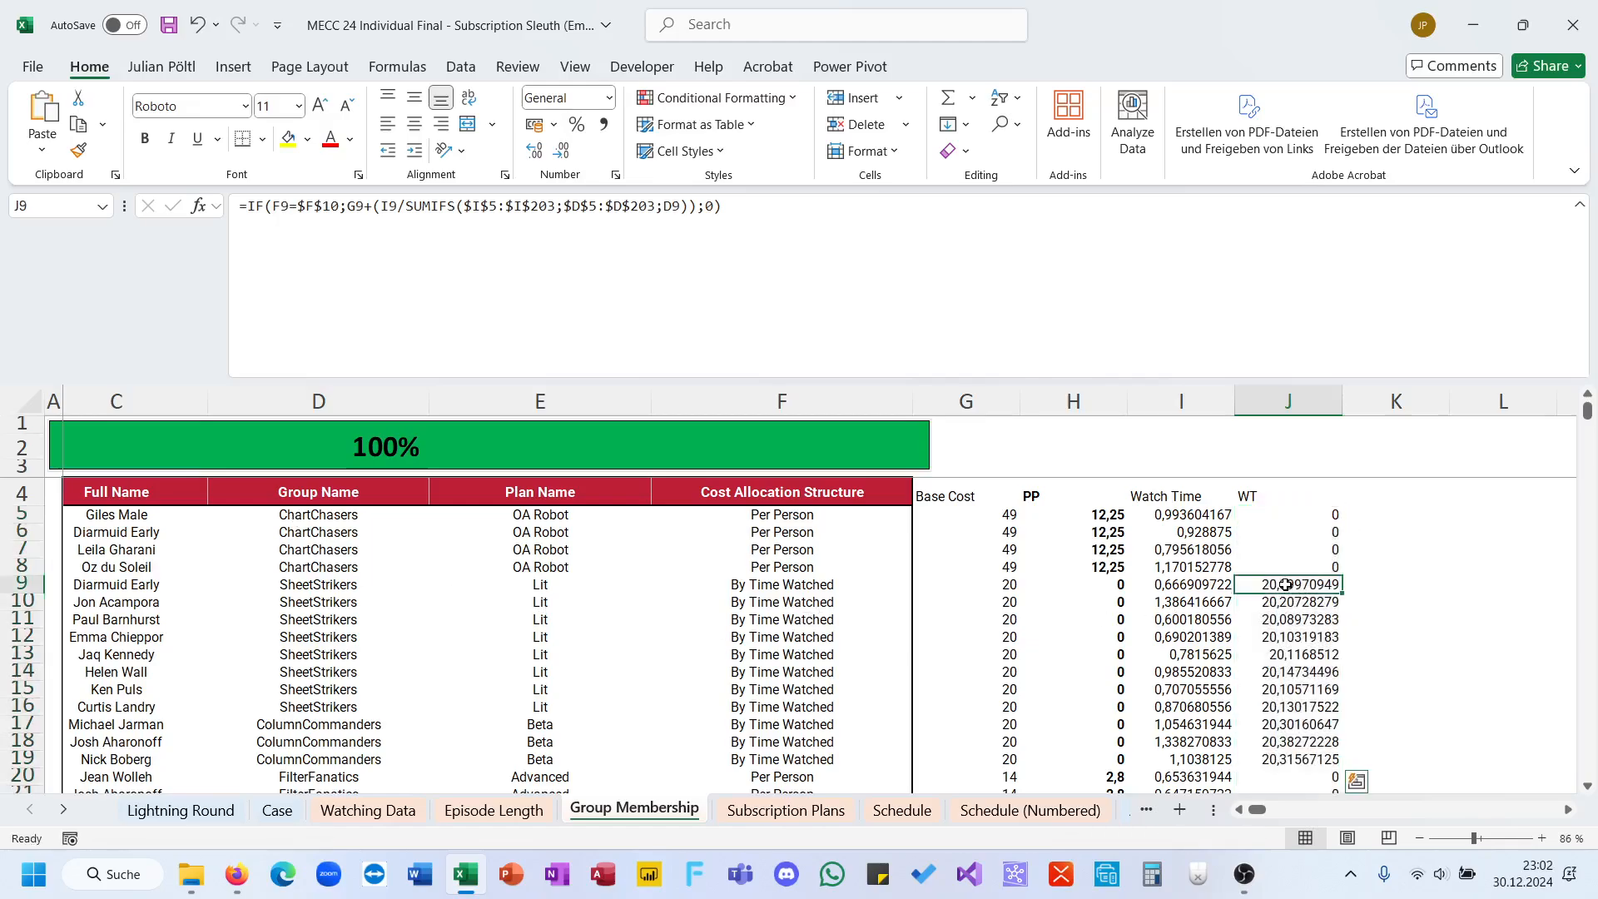
{"action": "left_click", "coordinate": [915, 288]}
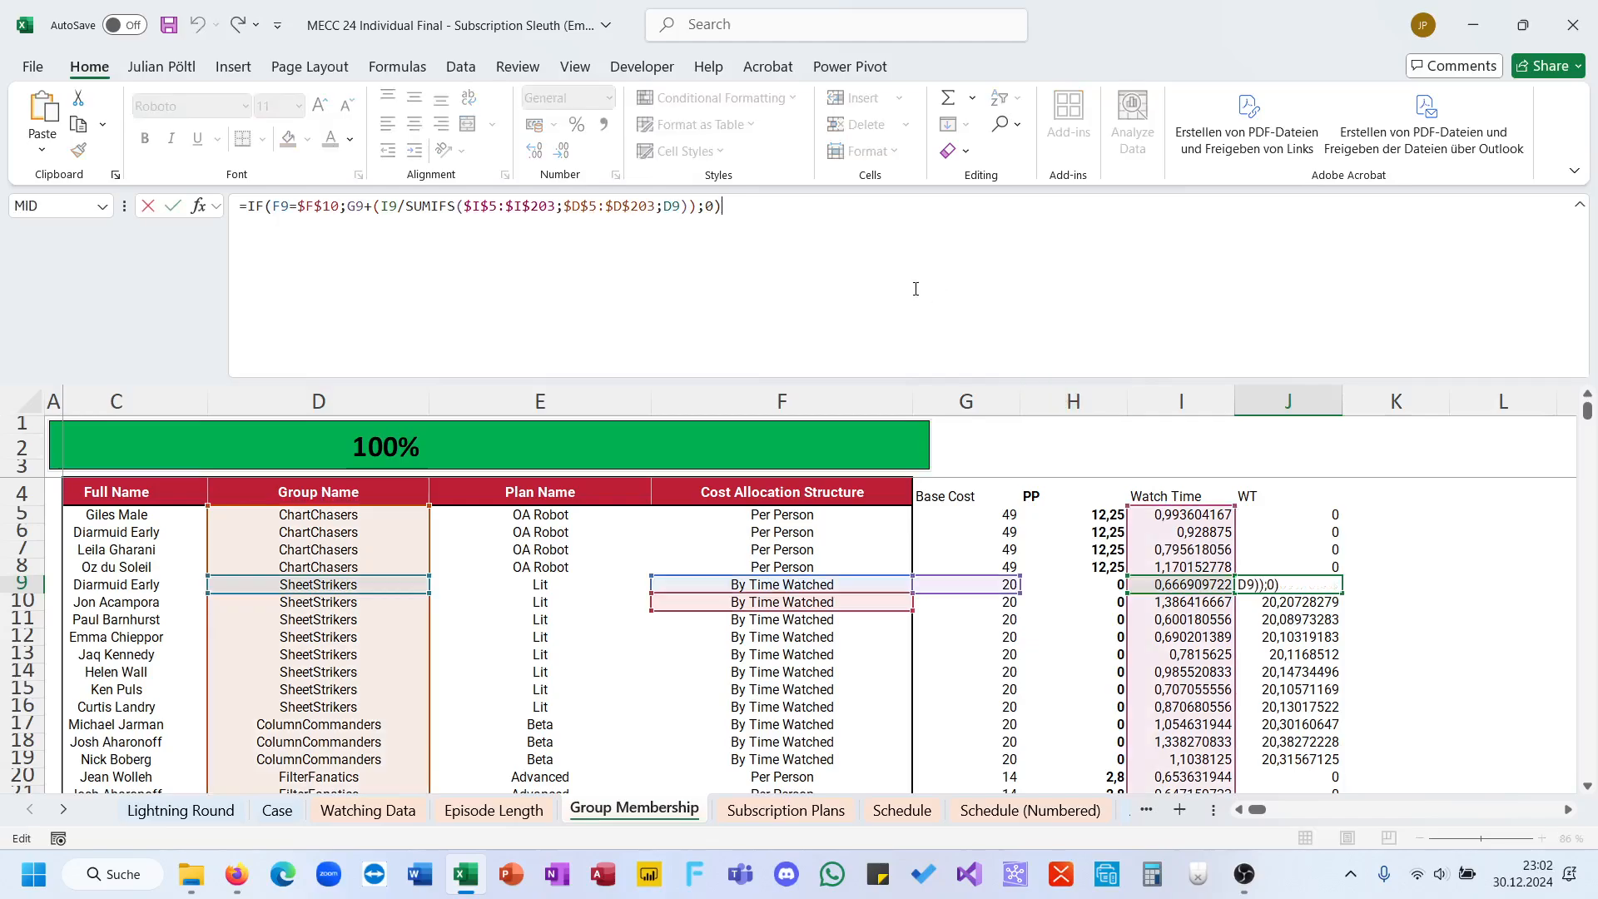
{"action": "key", "text": "Escape"}
{"action": "left_click", "coordinate": [1274, 509]}
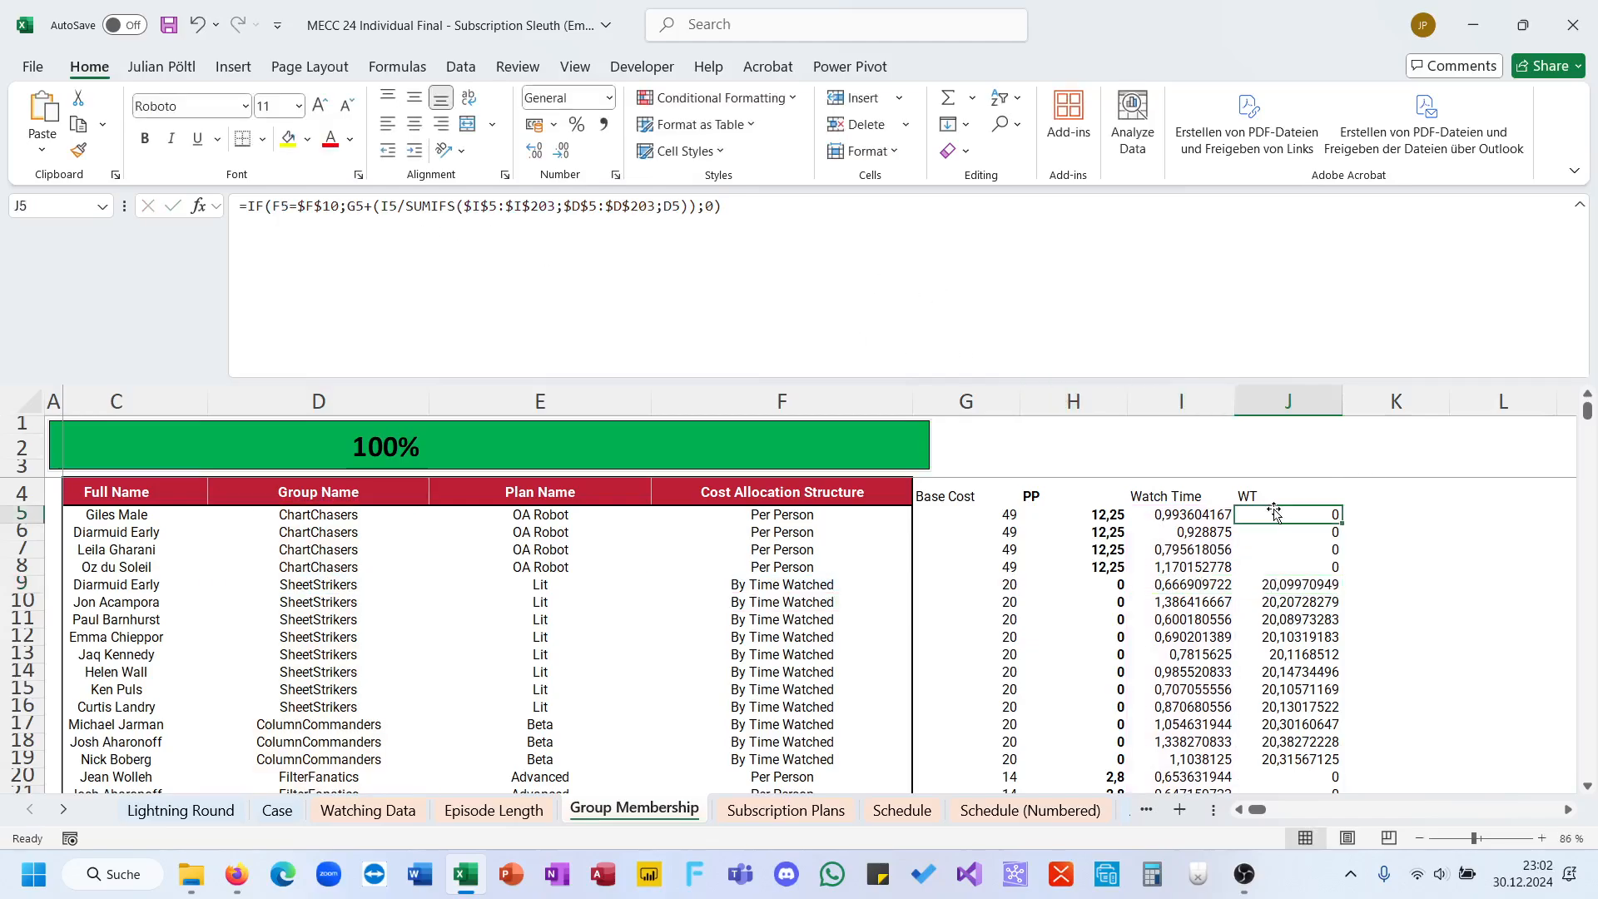
{"action": "left_click", "coordinate": [376, 208]}
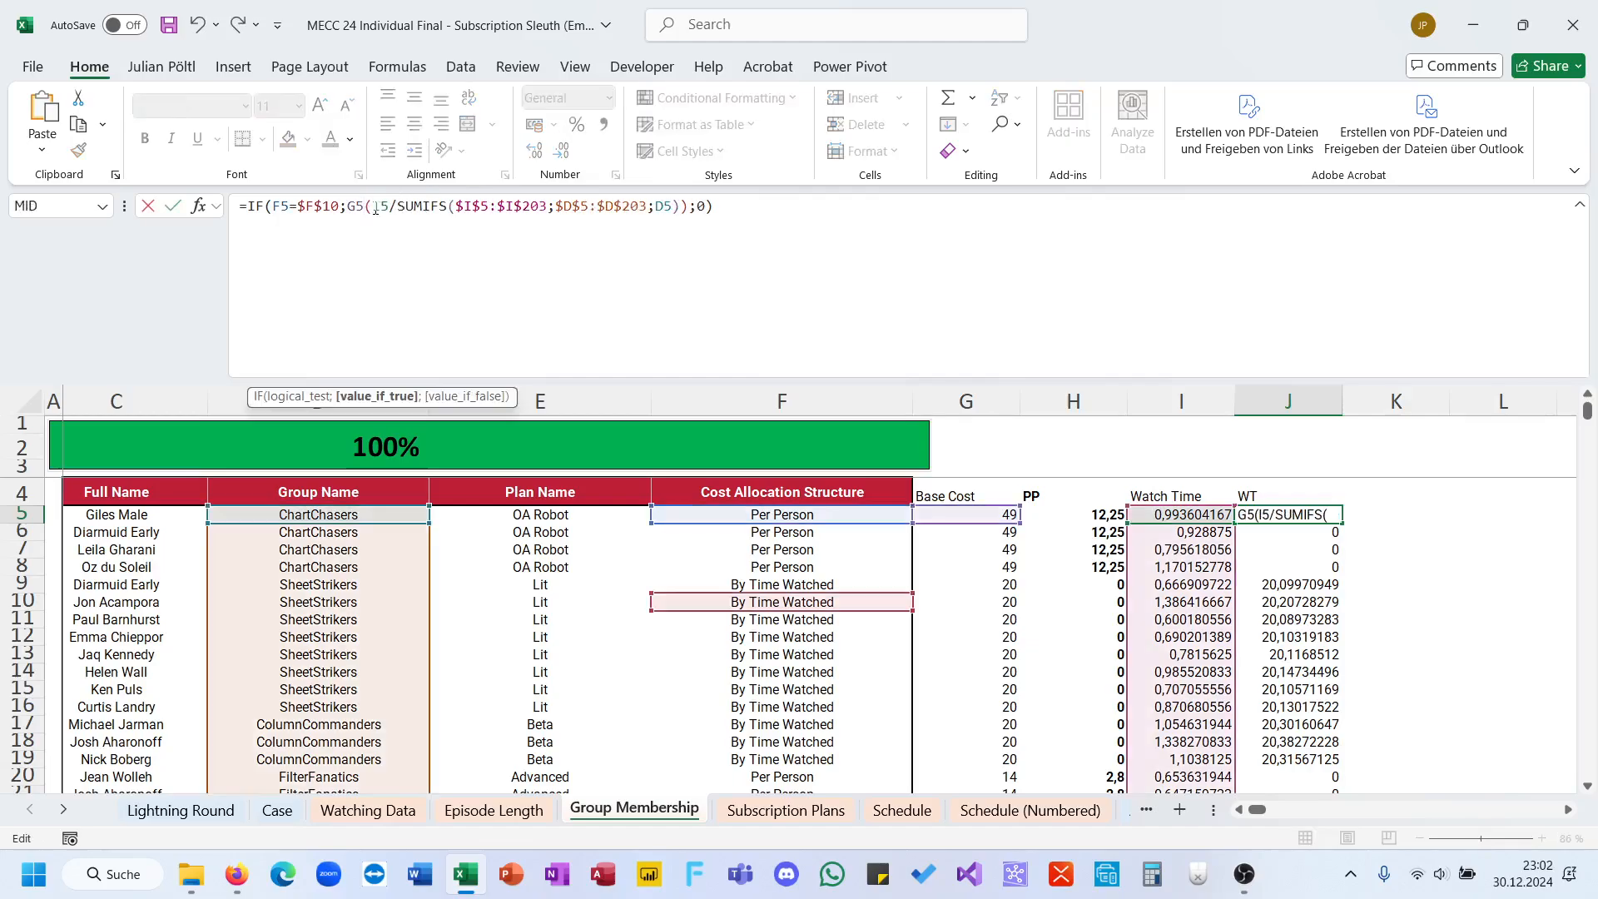
{"action": "key", "text": "Return"}
{"action": "key", "text": "Up"}
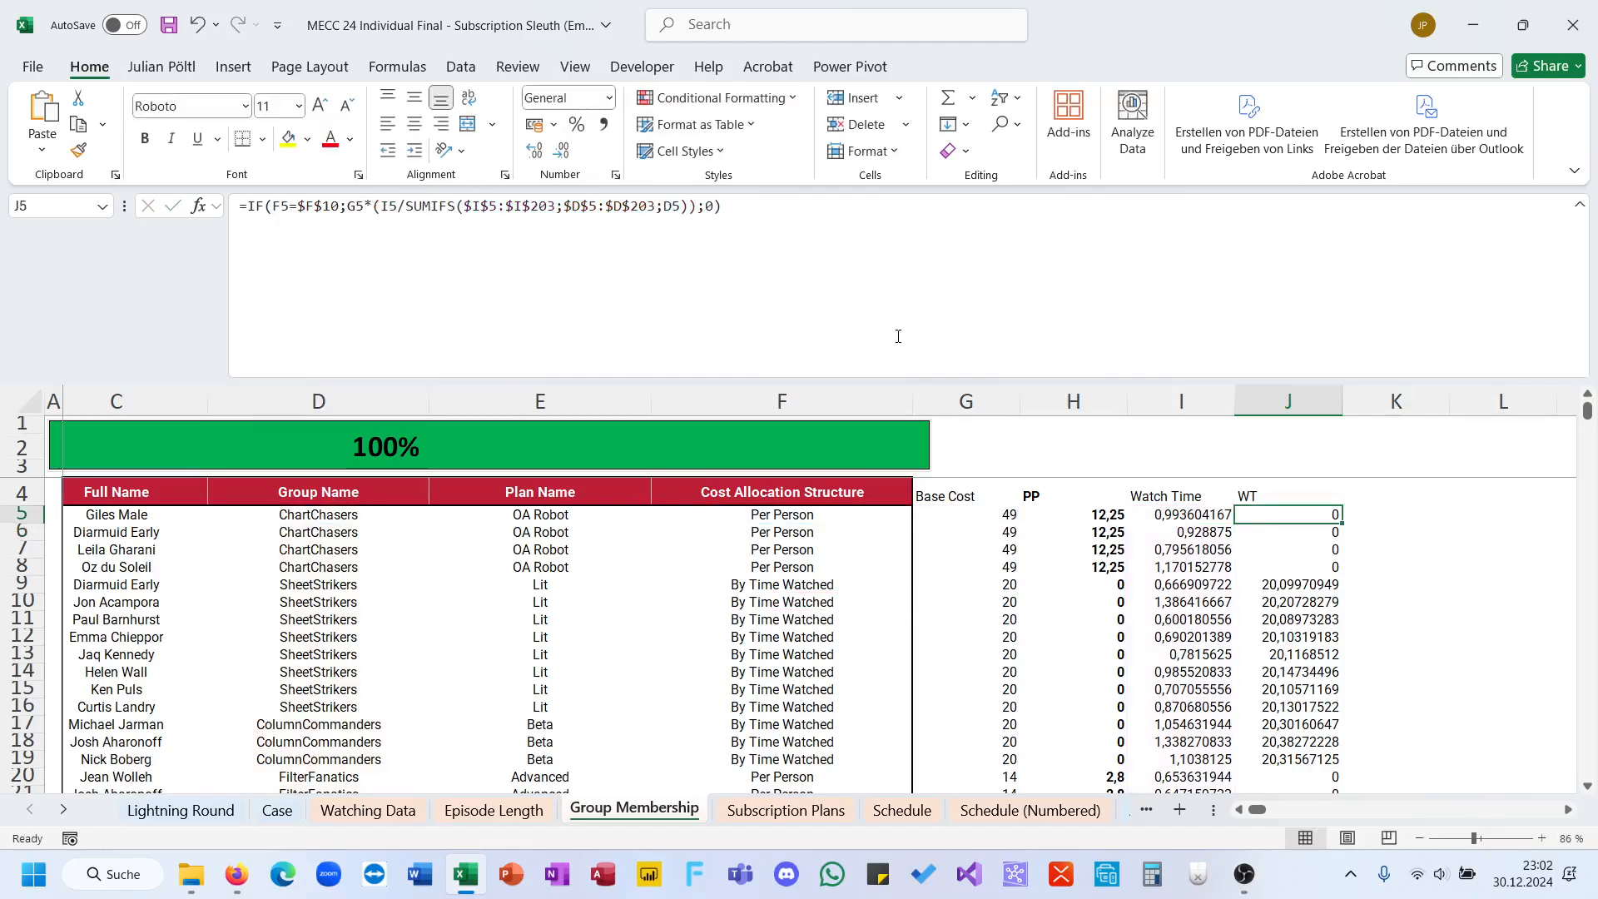
{"action": "double_click", "coordinate": [1342, 521]}
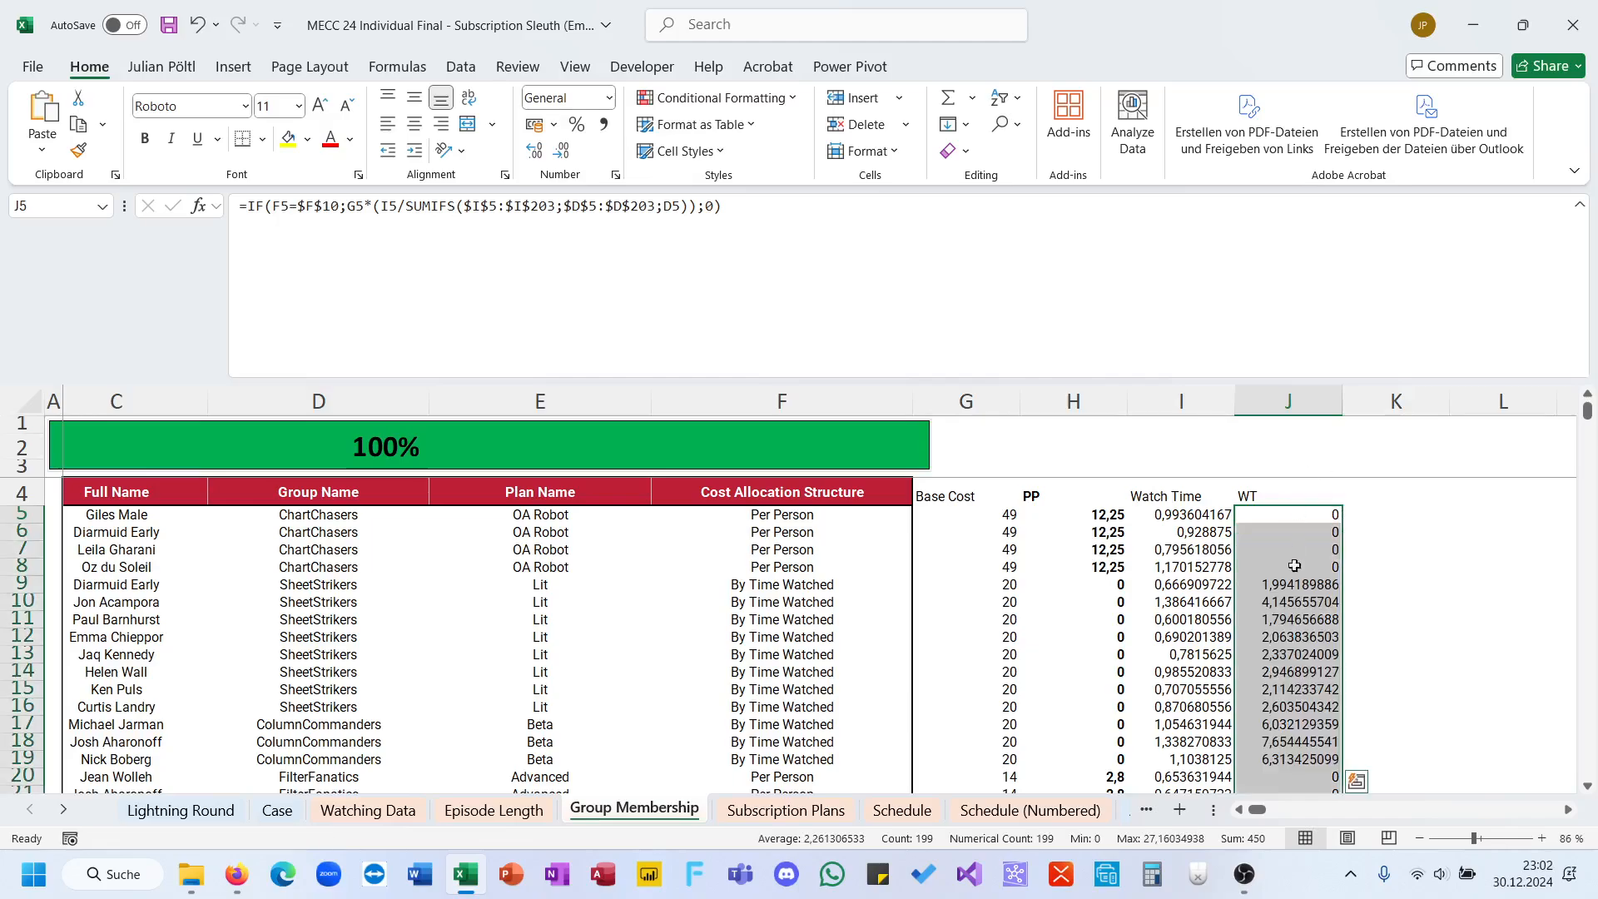
Step: Check the sum of the SheetStrikers shares in J9:J16 and make the whole WT column bold
{"action": "left_click_drag", "start_coordinate": [1286, 584], "coordinate": [1274, 708]}
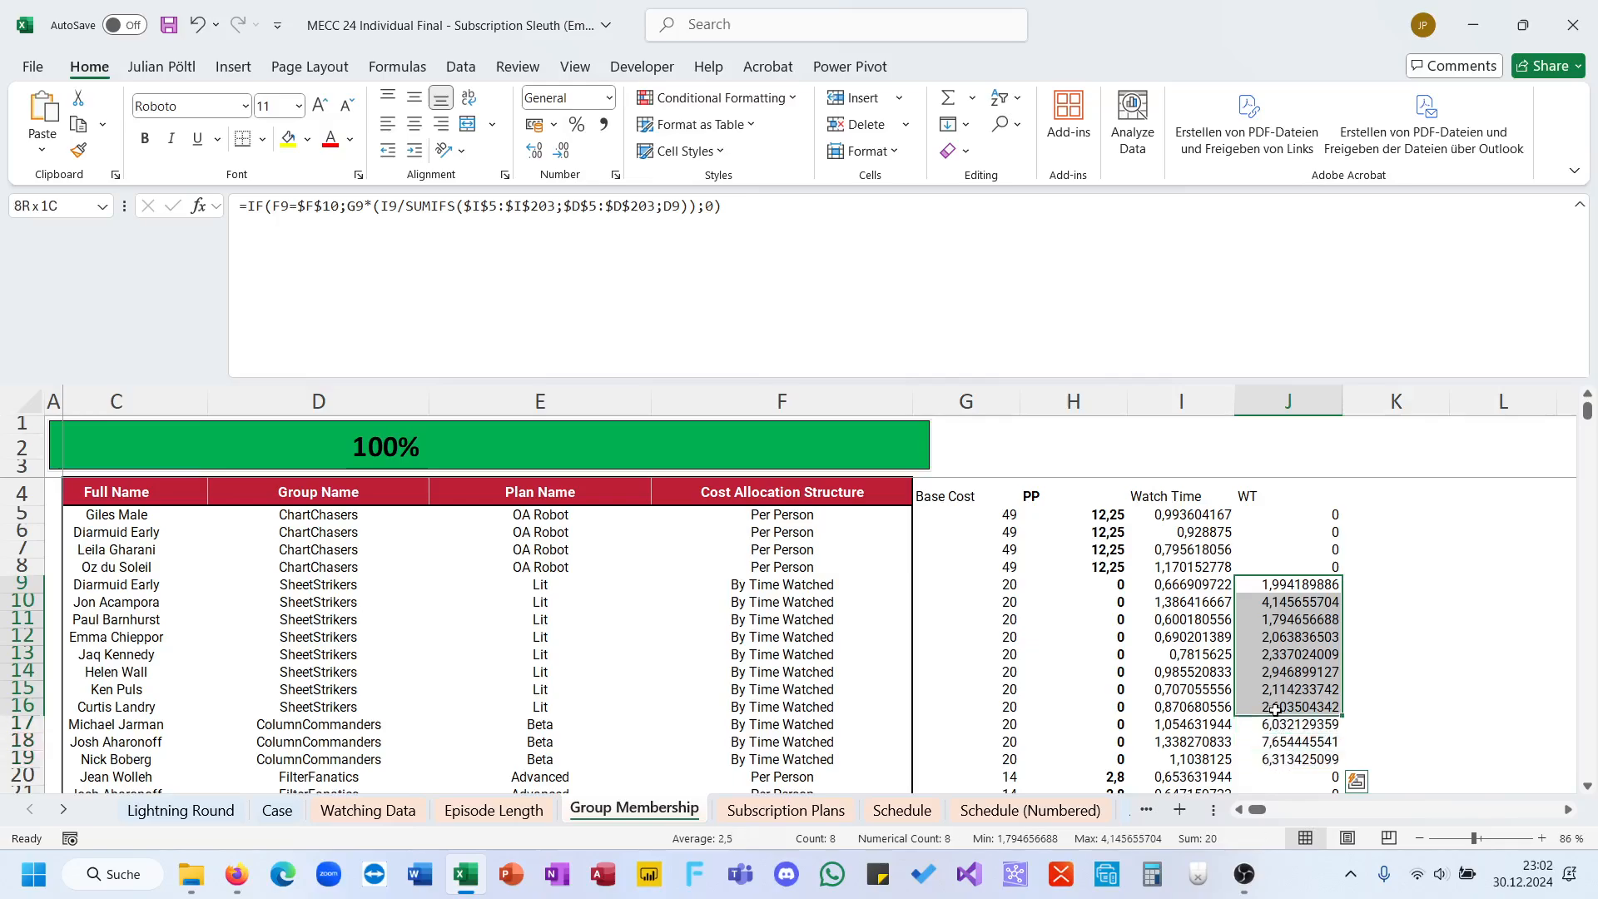
{"action": "left_click", "coordinate": [1288, 401]}
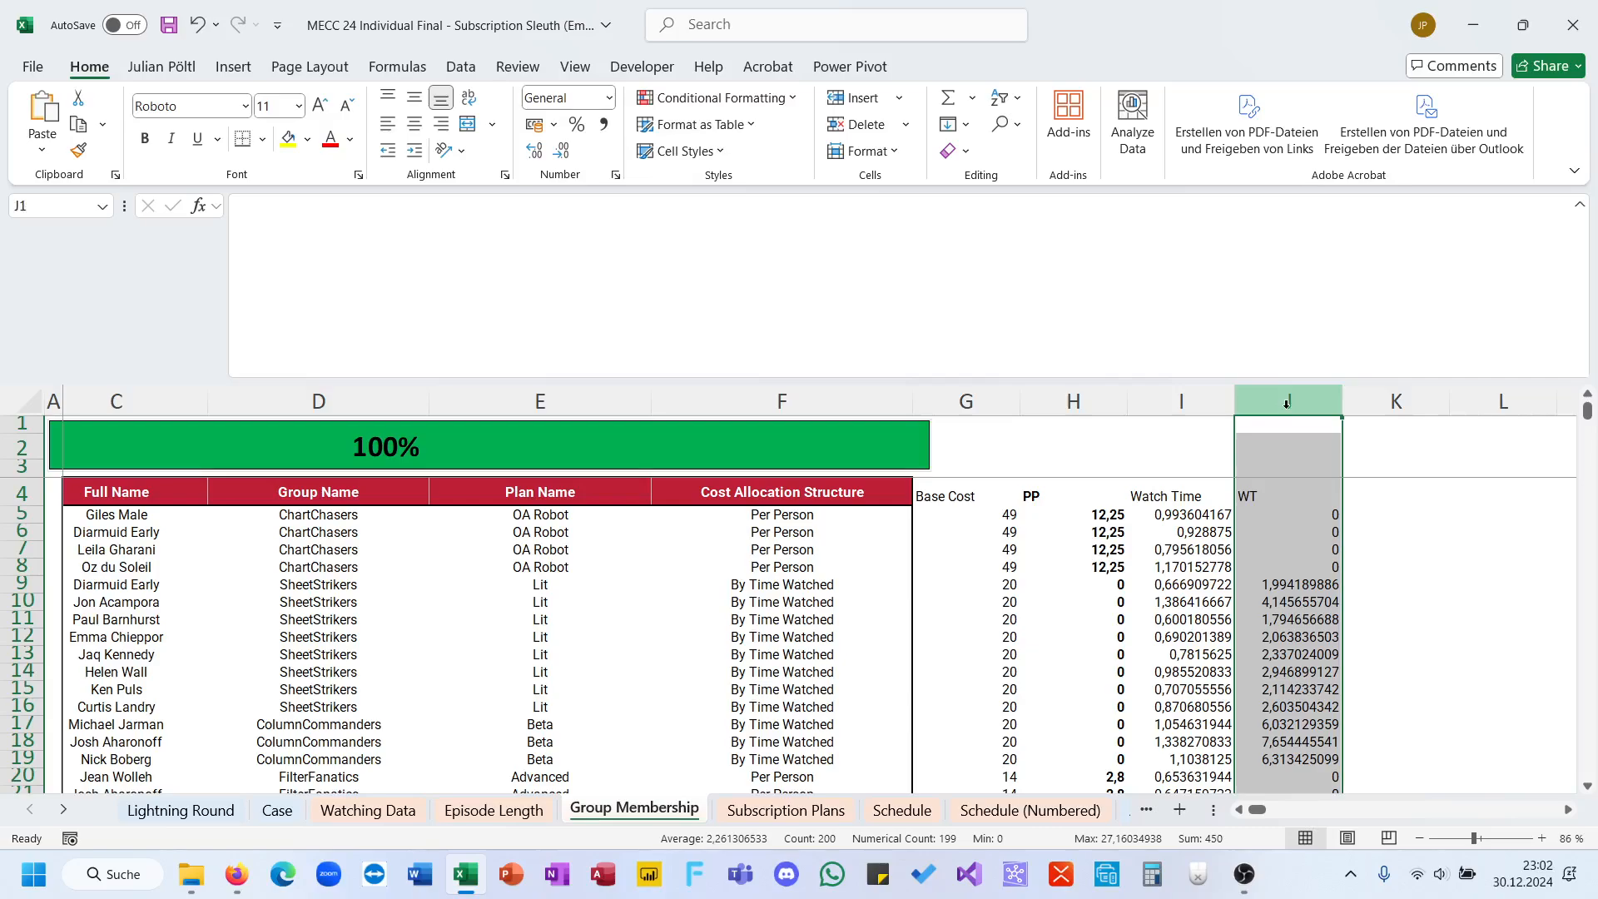
{"action": "left_click", "coordinate": [156, 140]}
{"action": "scroll", "coordinate": [880, 403], "scroll_direction": "right", "scroll_amount": 6}
{"action": "scroll", "coordinate": [881, 403], "scroll_direction": "left", "scroll_amount": 5}
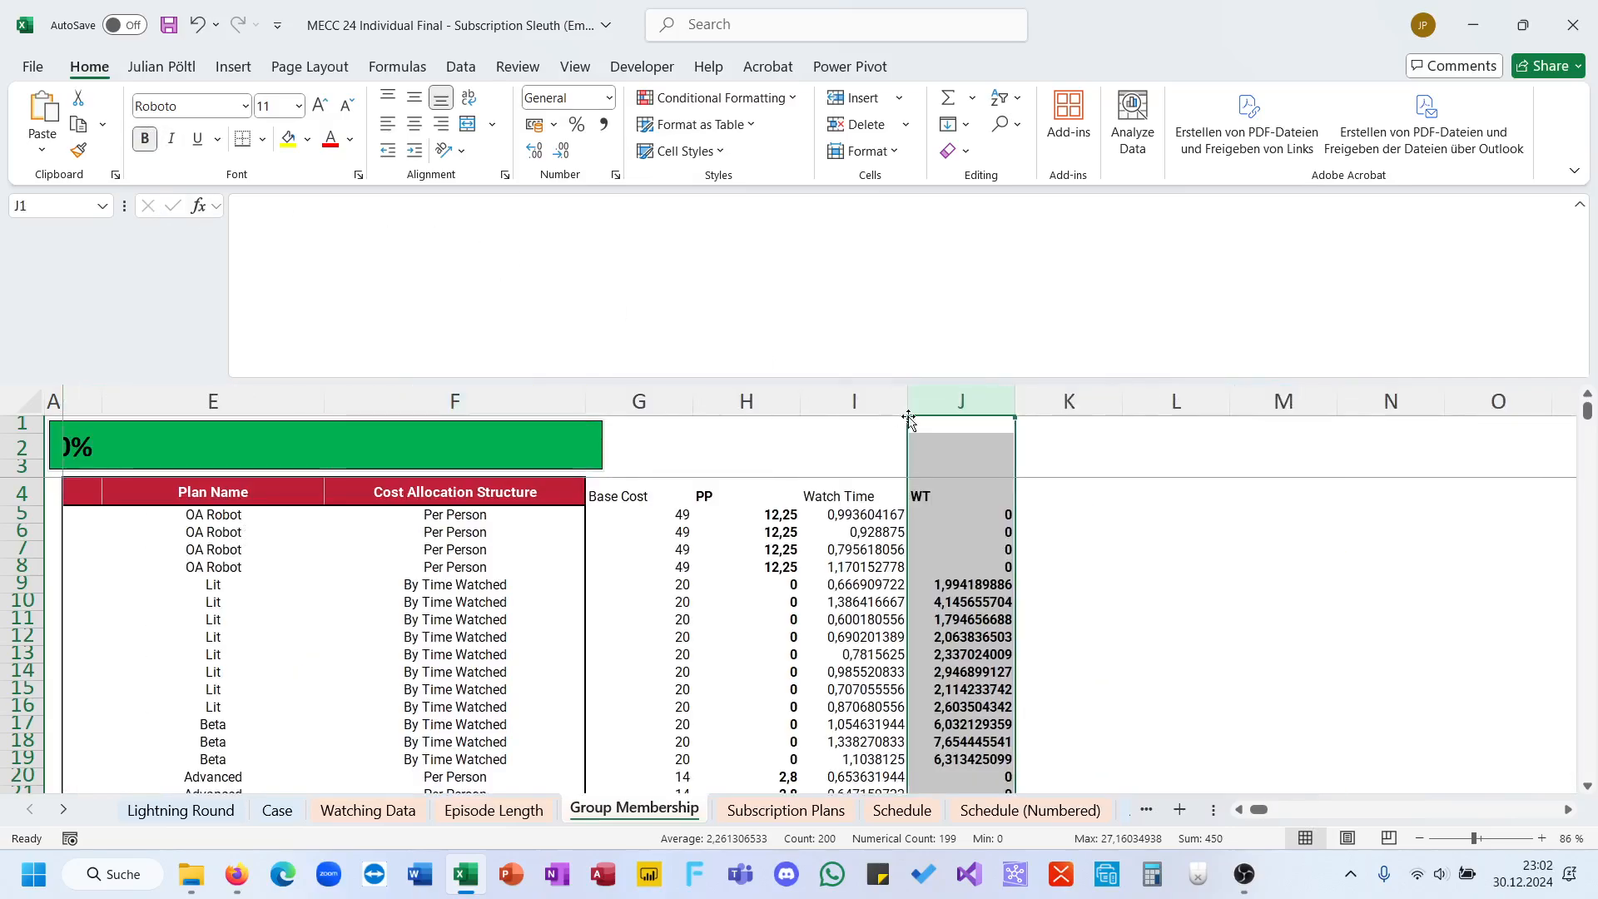
Step: Enter the header WE in K4, beside the WT column
{"action": "left_click", "coordinate": [1030, 500]}
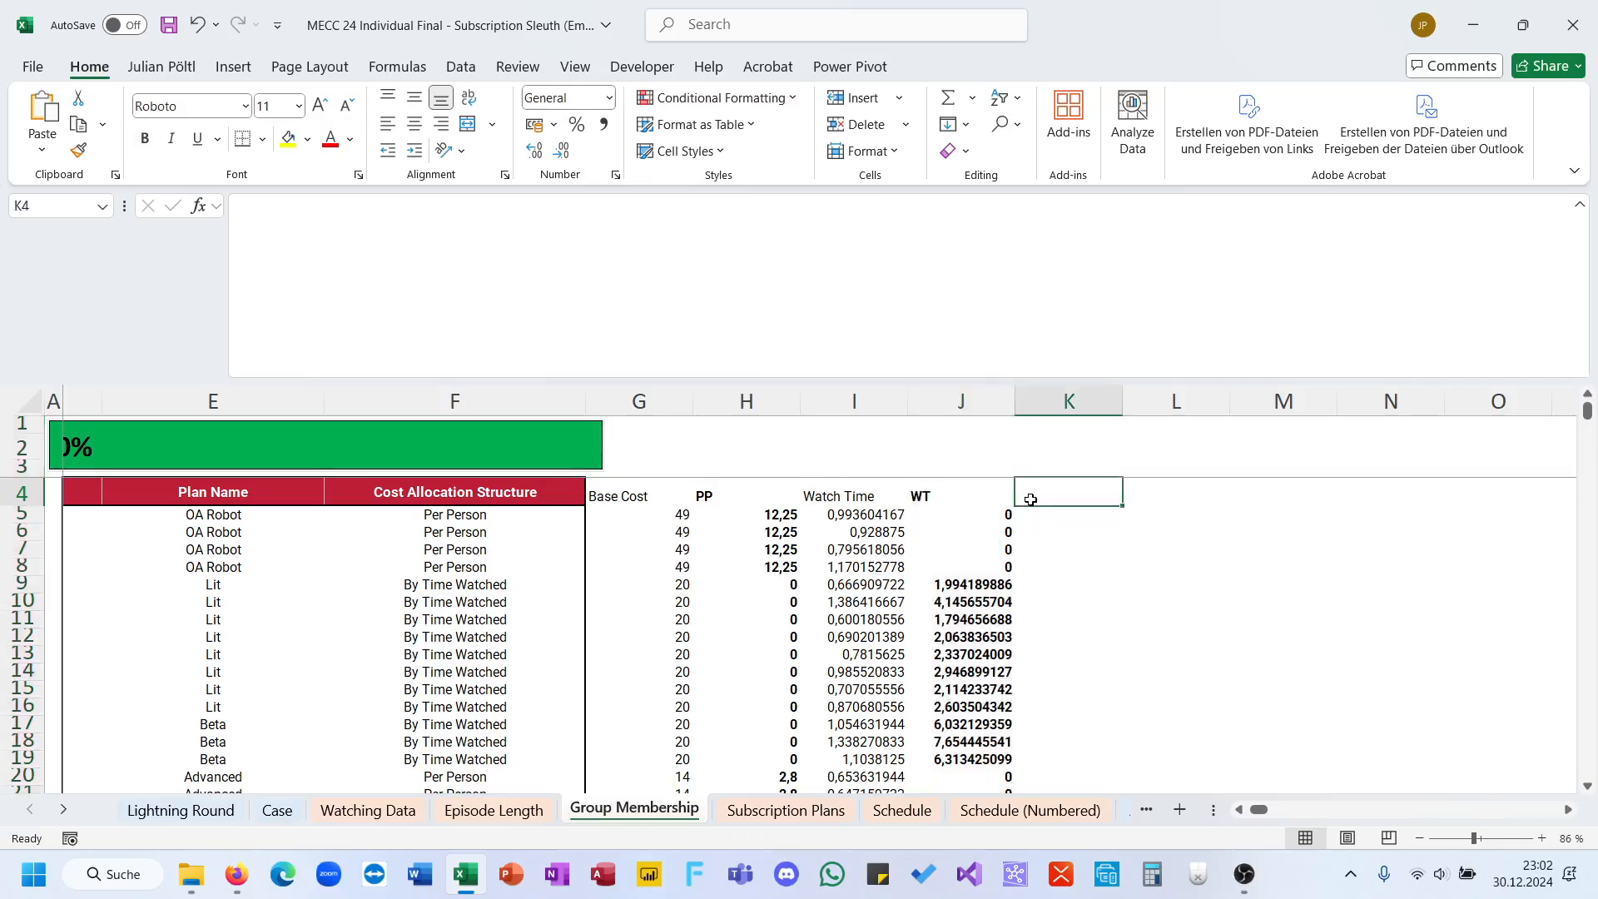
{"action": "type", "text": "WS"}
{"action": "key", "text": "Return"}
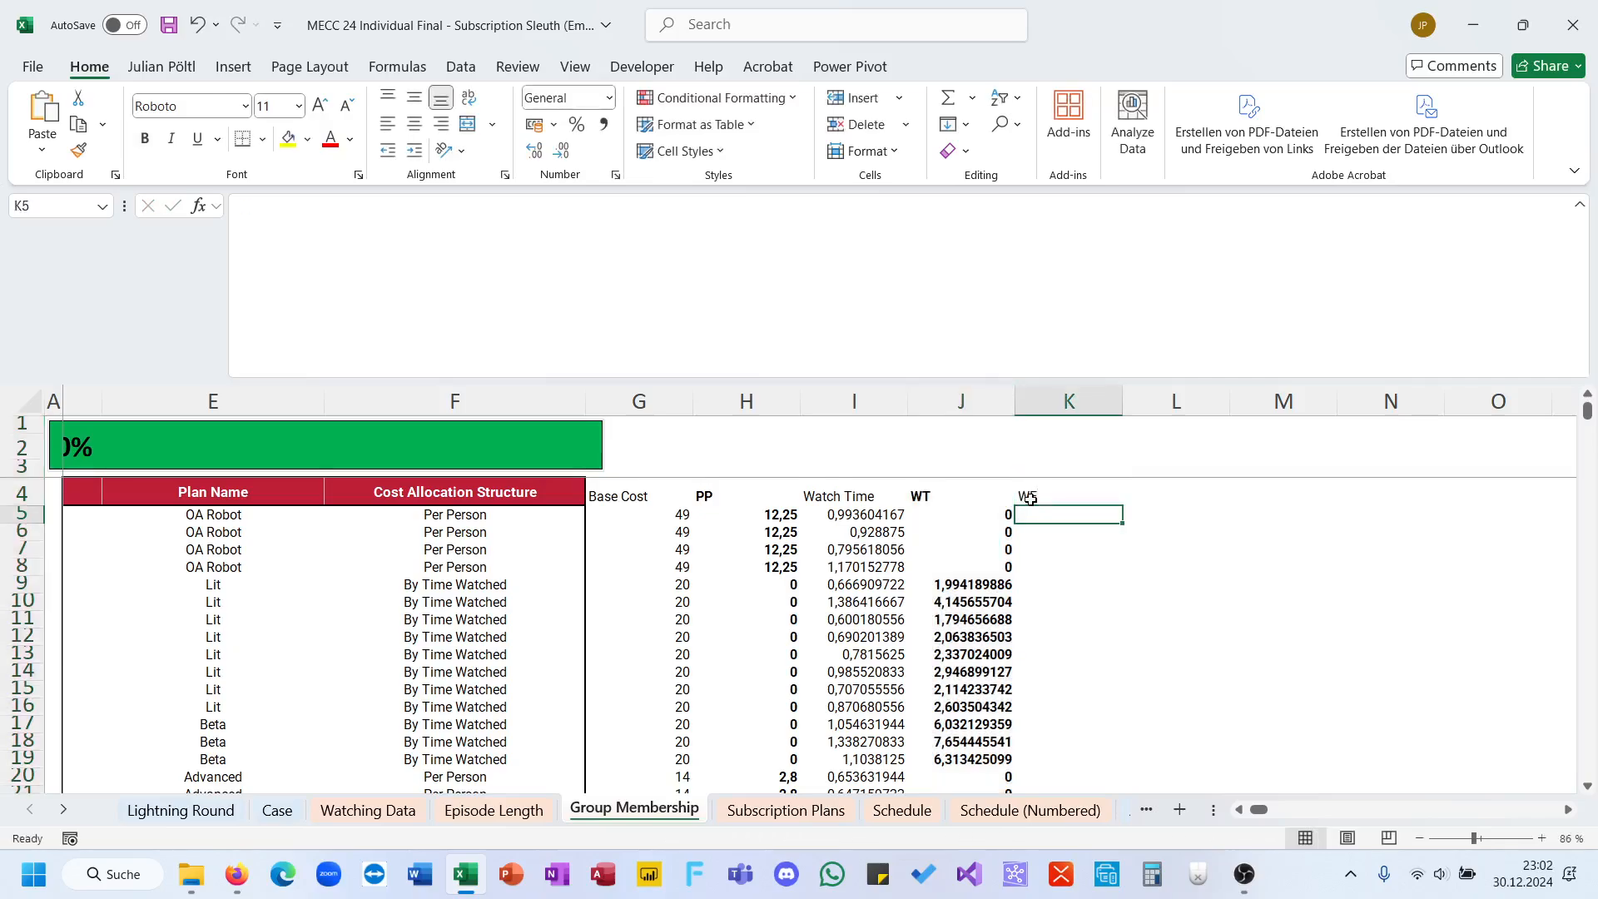
Step: Copy the Watch Time SUMIFS formula text from I5 into K5 with its references unchanged
{"action": "left_click", "coordinate": [802, 529]}
{"action": "left_click", "coordinate": [839, 515]}
{"action": "triple_click", "coordinate": [651, 316]}
{"action": "key", "text": "ctrl+c"}
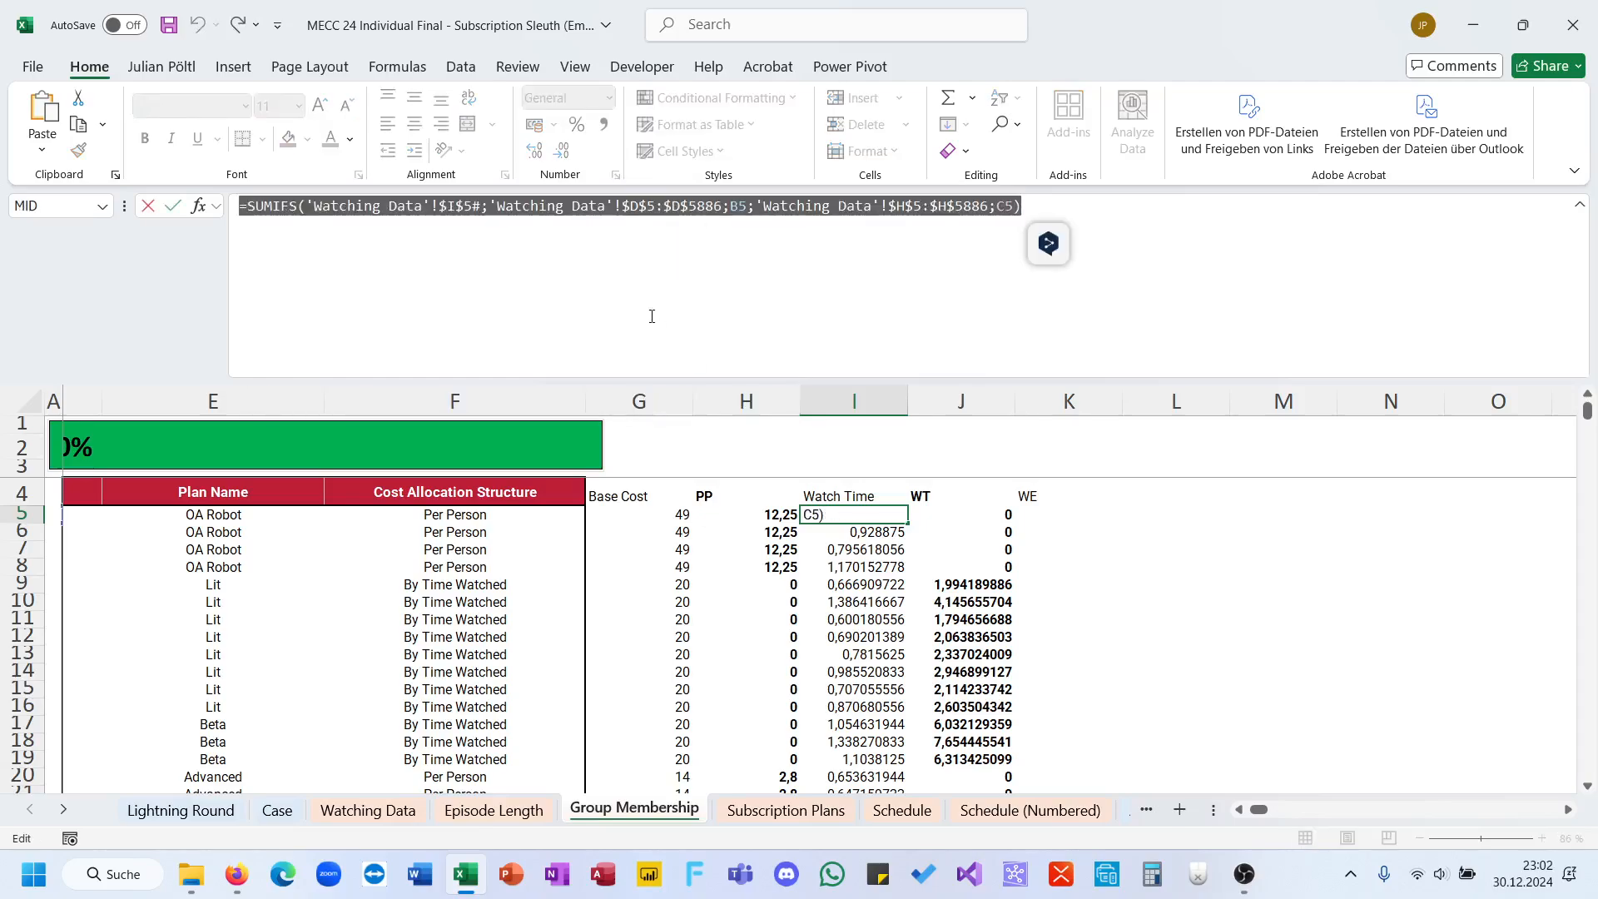
{"action": "key", "text": "Escape"}
{"action": "key", "text": "Right"}
{"action": "key", "text": "Right"}
{"action": "key", "text": "Right"}
{"action": "key", "text": "Left"}
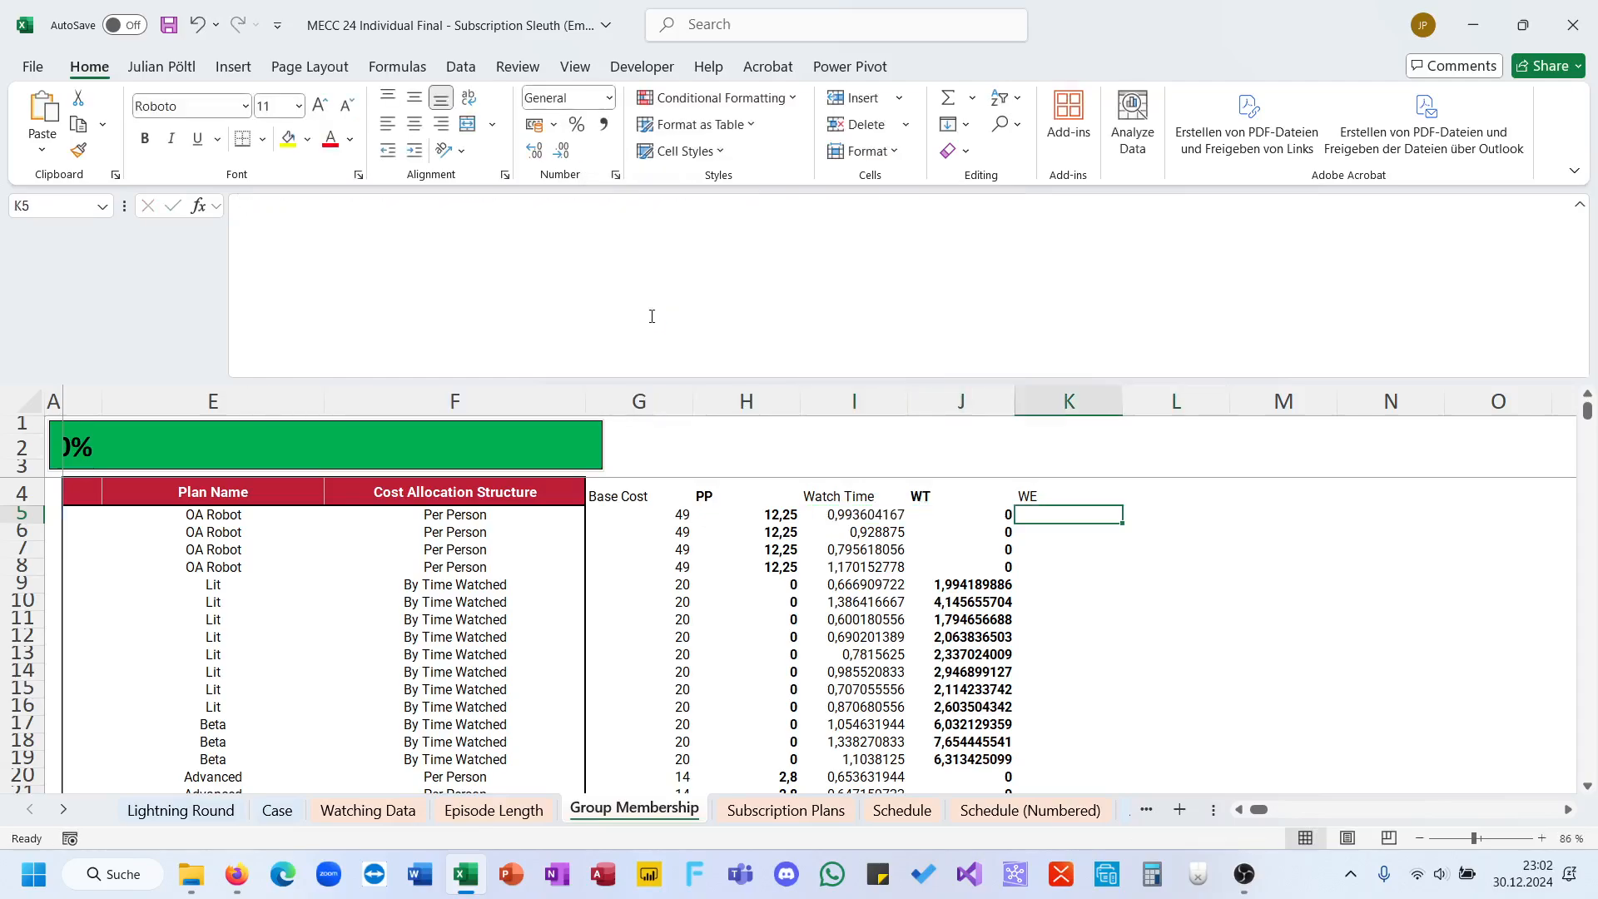
{"action": "left_click", "coordinate": [652, 316]}
{"action": "key", "text": "ctrl+v"}
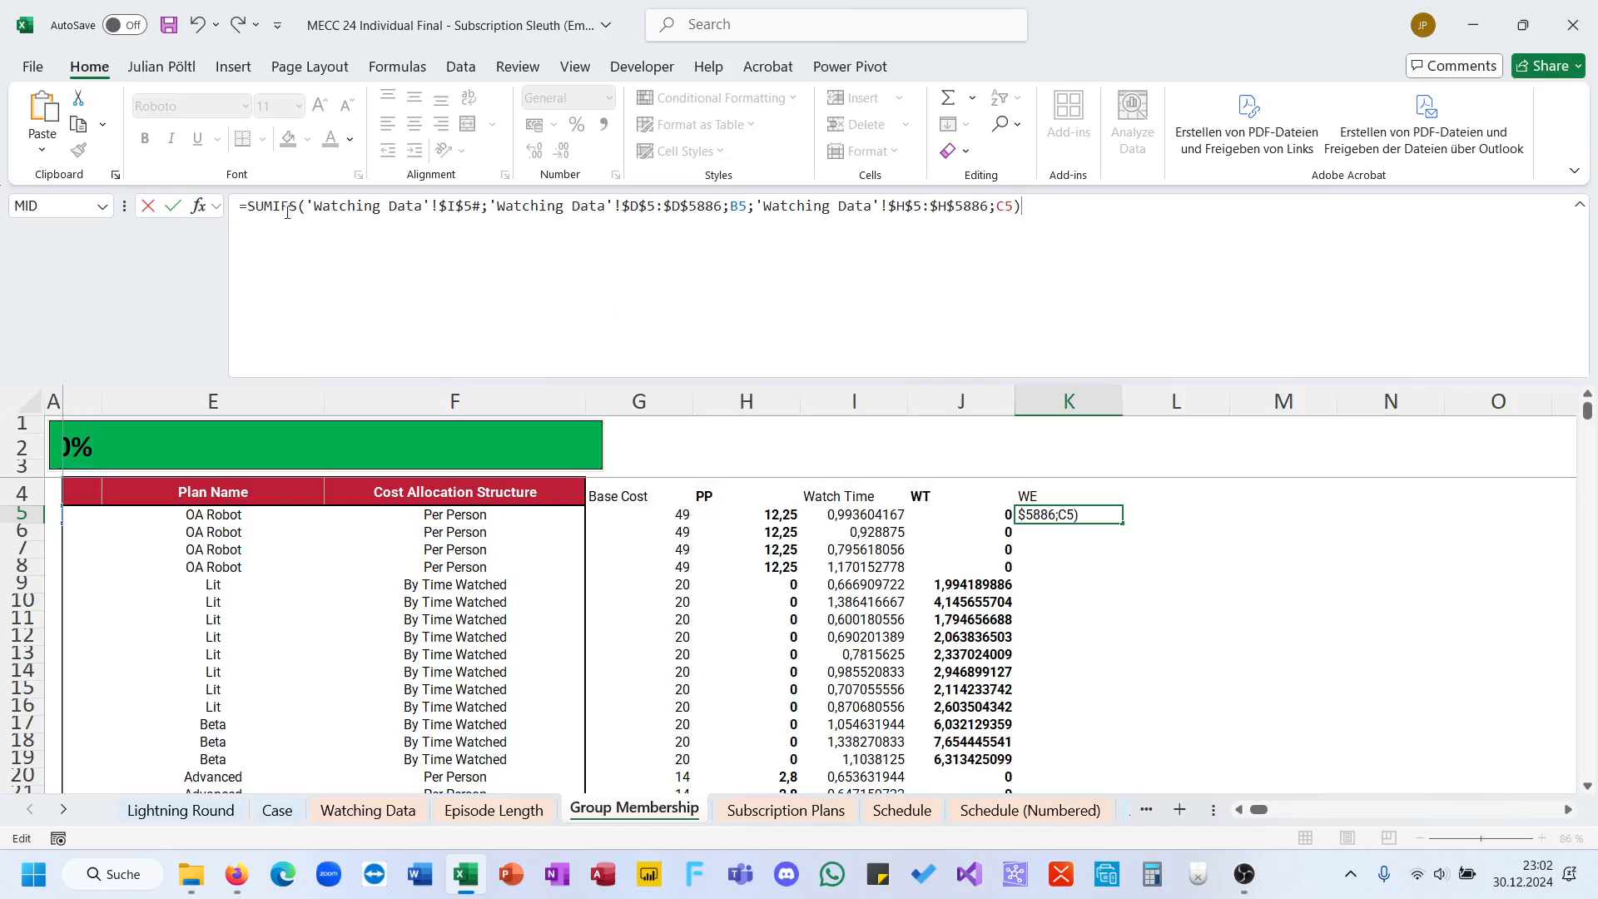
Step: Change the function in K5 from SUMIFS to COUNTIFS and remove the 'Watching Data'!$I$5# sum range
{"action": "double_click", "coordinate": [287, 212]}
{"action": "type", "text": "count"}
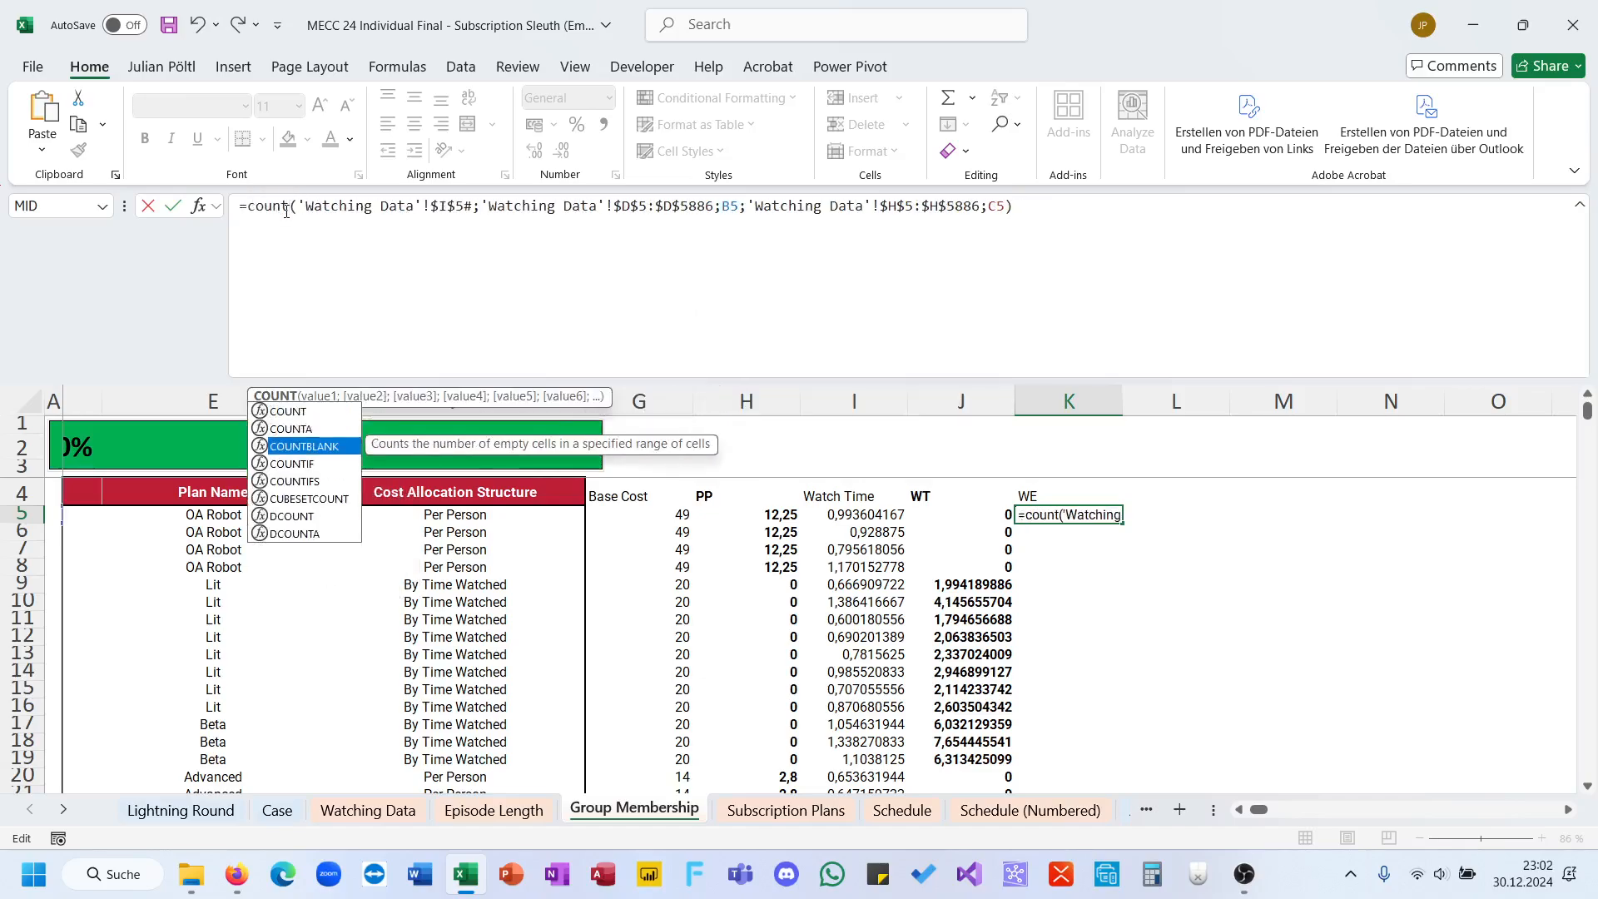
{"action": "key", "text": "Down"}
{"action": "key", "text": "Down"}
{"action": "key", "text": "Tab"}
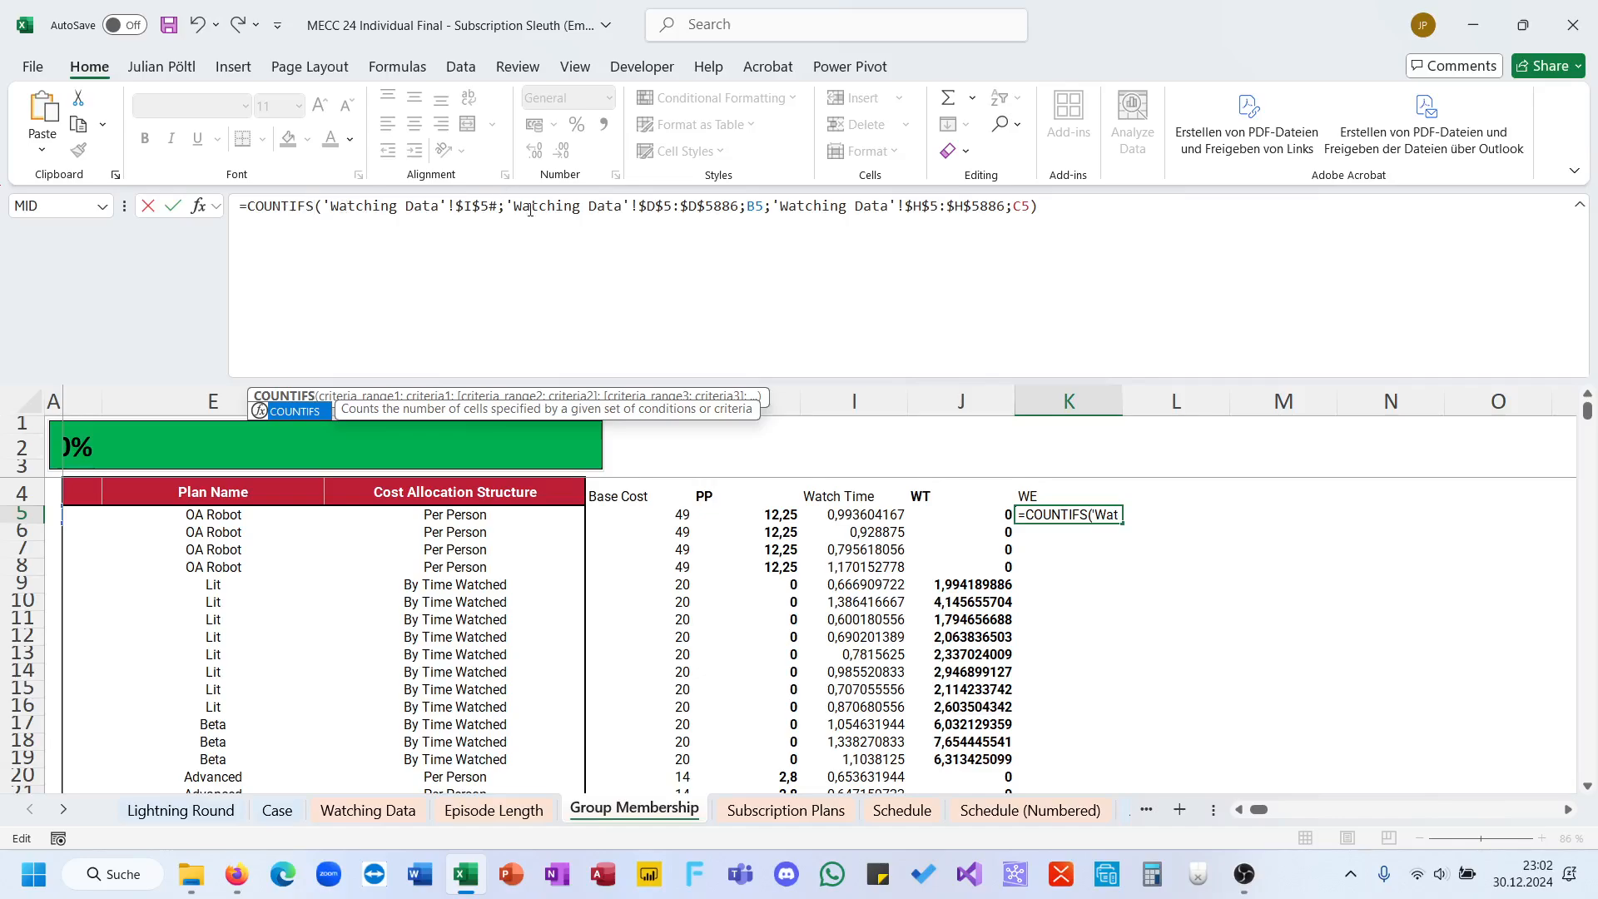
{"action": "left_click_drag", "start_coordinate": [512, 212], "coordinate": [325, 215]}
{"action": "key", "text": "BackSpace"}
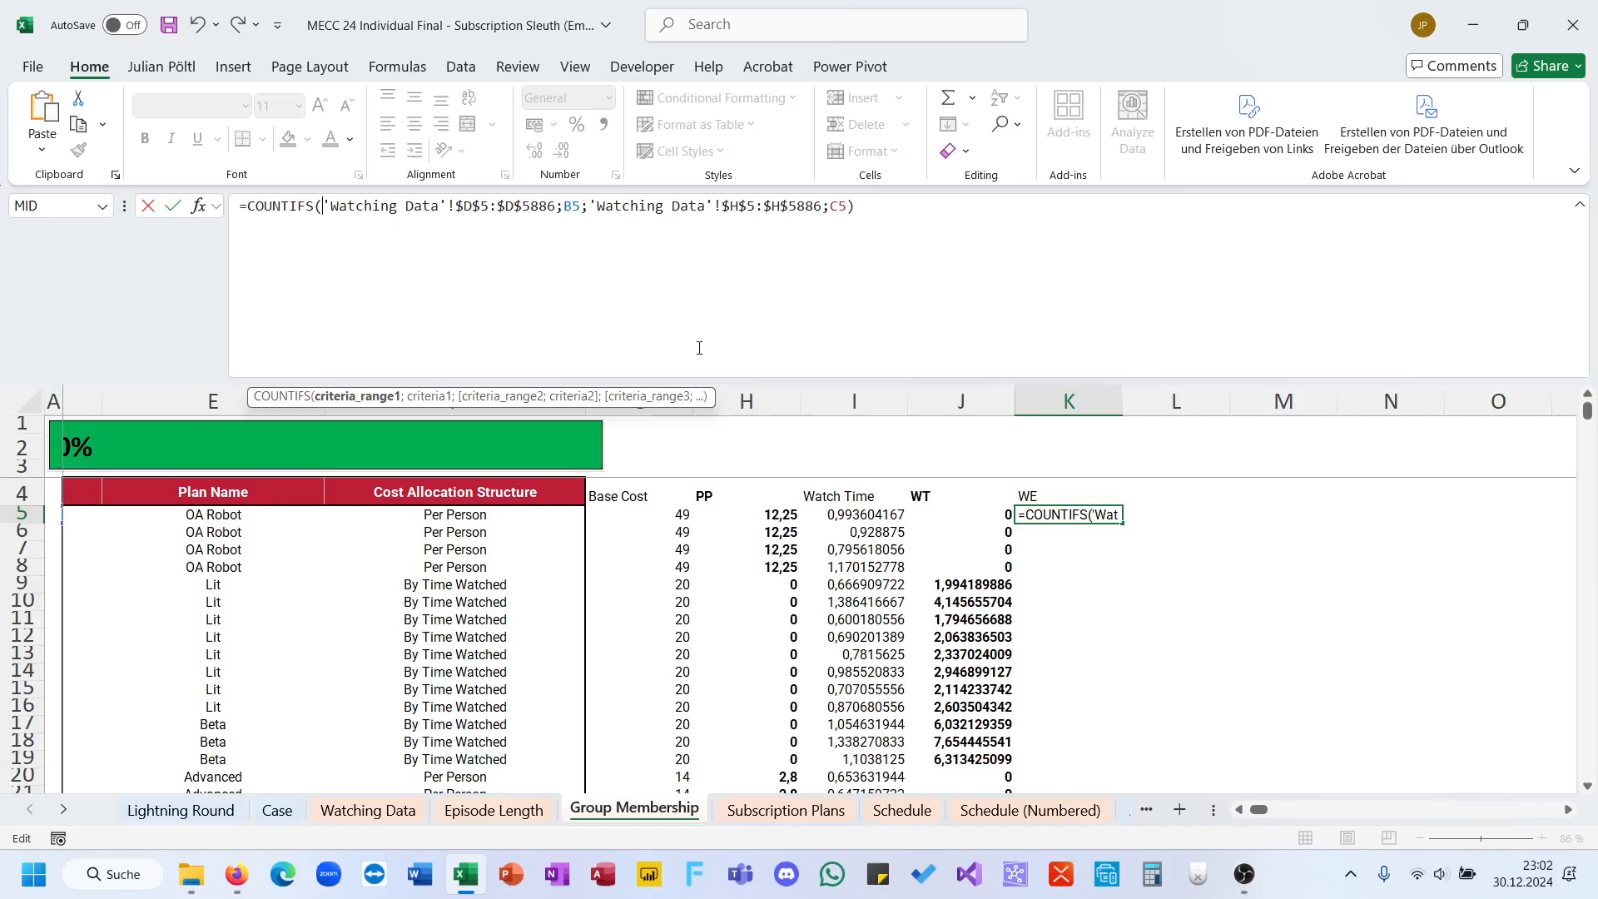
Step: Commit the COUNTIFS formula in K5 and fill it down the WE column for all members
{"action": "scroll", "coordinate": [619, 563], "scroll_direction": "left", "scroll_amount": 6}
{"action": "scroll", "coordinate": [619, 563], "scroll_direction": "right", "scroll_amount": 6}
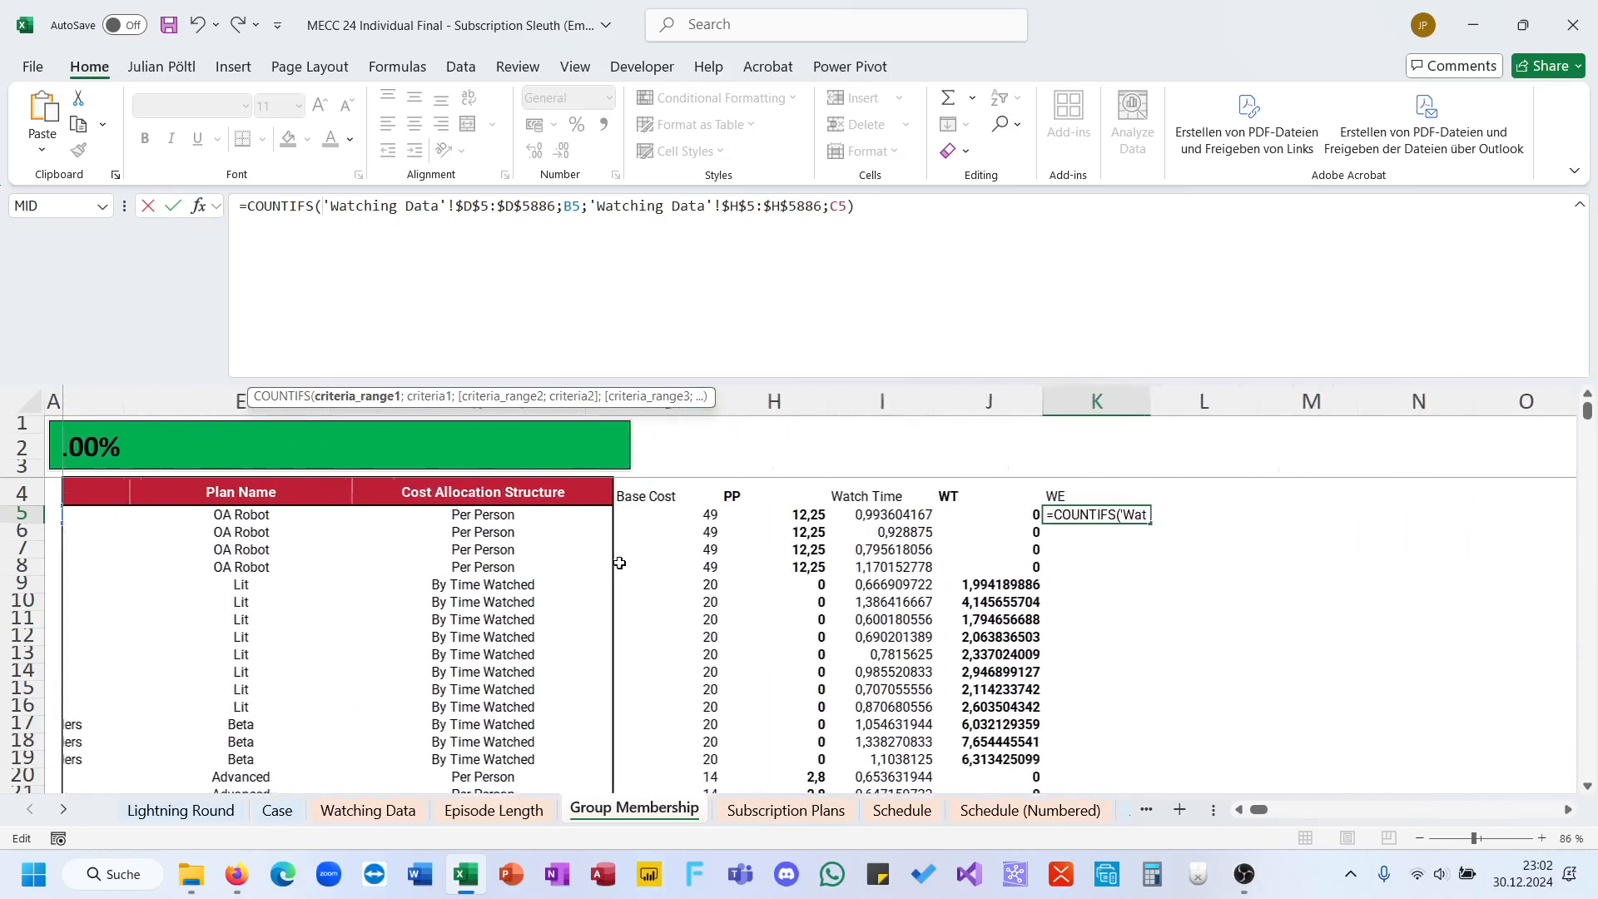
{"action": "key", "text": "Return"}
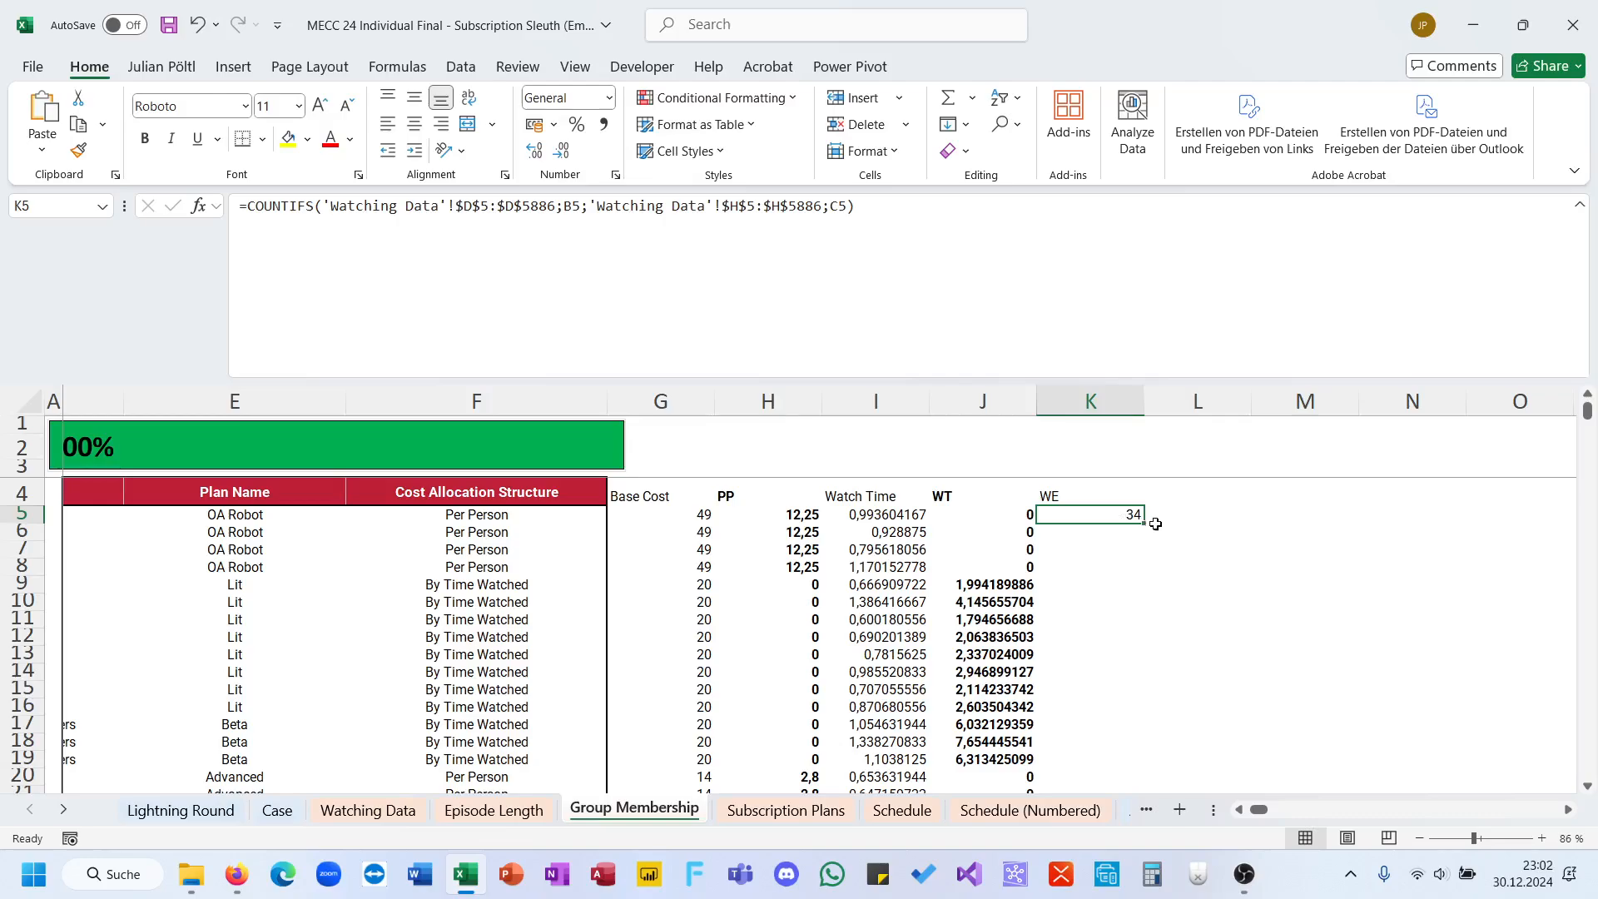
{"action": "double_click", "coordinate": [1146, 525]}
Step: Copy the WT cost share formula text from J5 into L5 with its references unchanged
{"action": "left_click", "coordinate": [986, 514]}
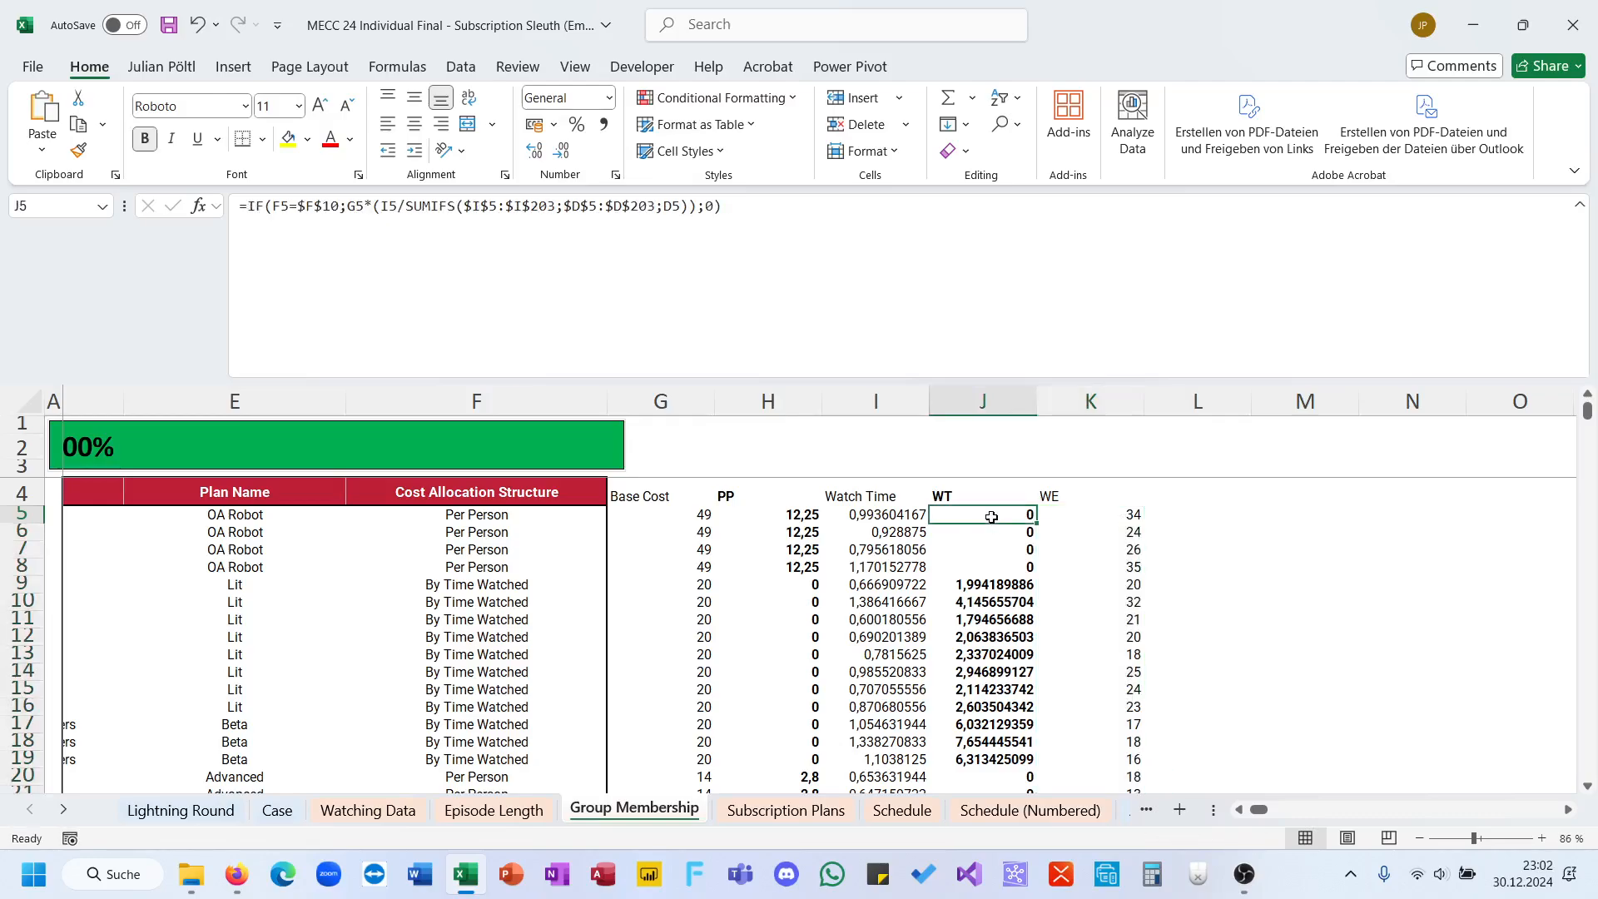
{"action": "left_click", "coordinate": [732, 260]}
{"action": "key", "text": "ctrl+a"}
{"action": "key", "text": "ctrl+c"}
{"action": "key", "text": "Escape"}
{"action": "key", "text": "Right"}
{"action": "key", "text": "Right"}
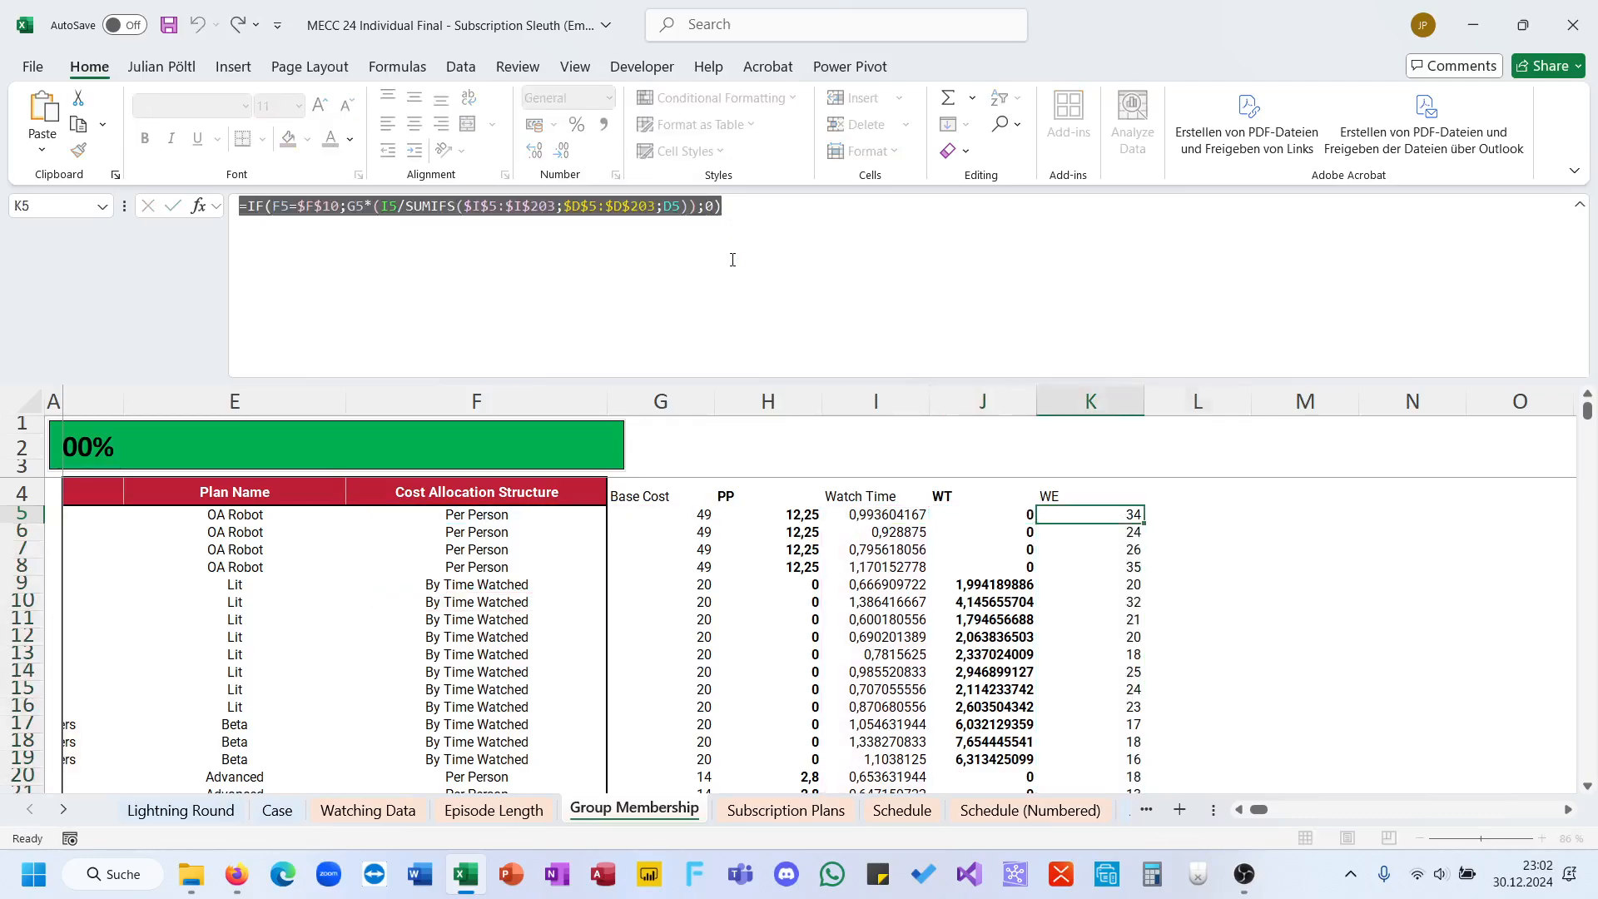
{"action": "key", "text": "ctrl+v"}
{"action": "left_click", "coordinate": [732, 260]}
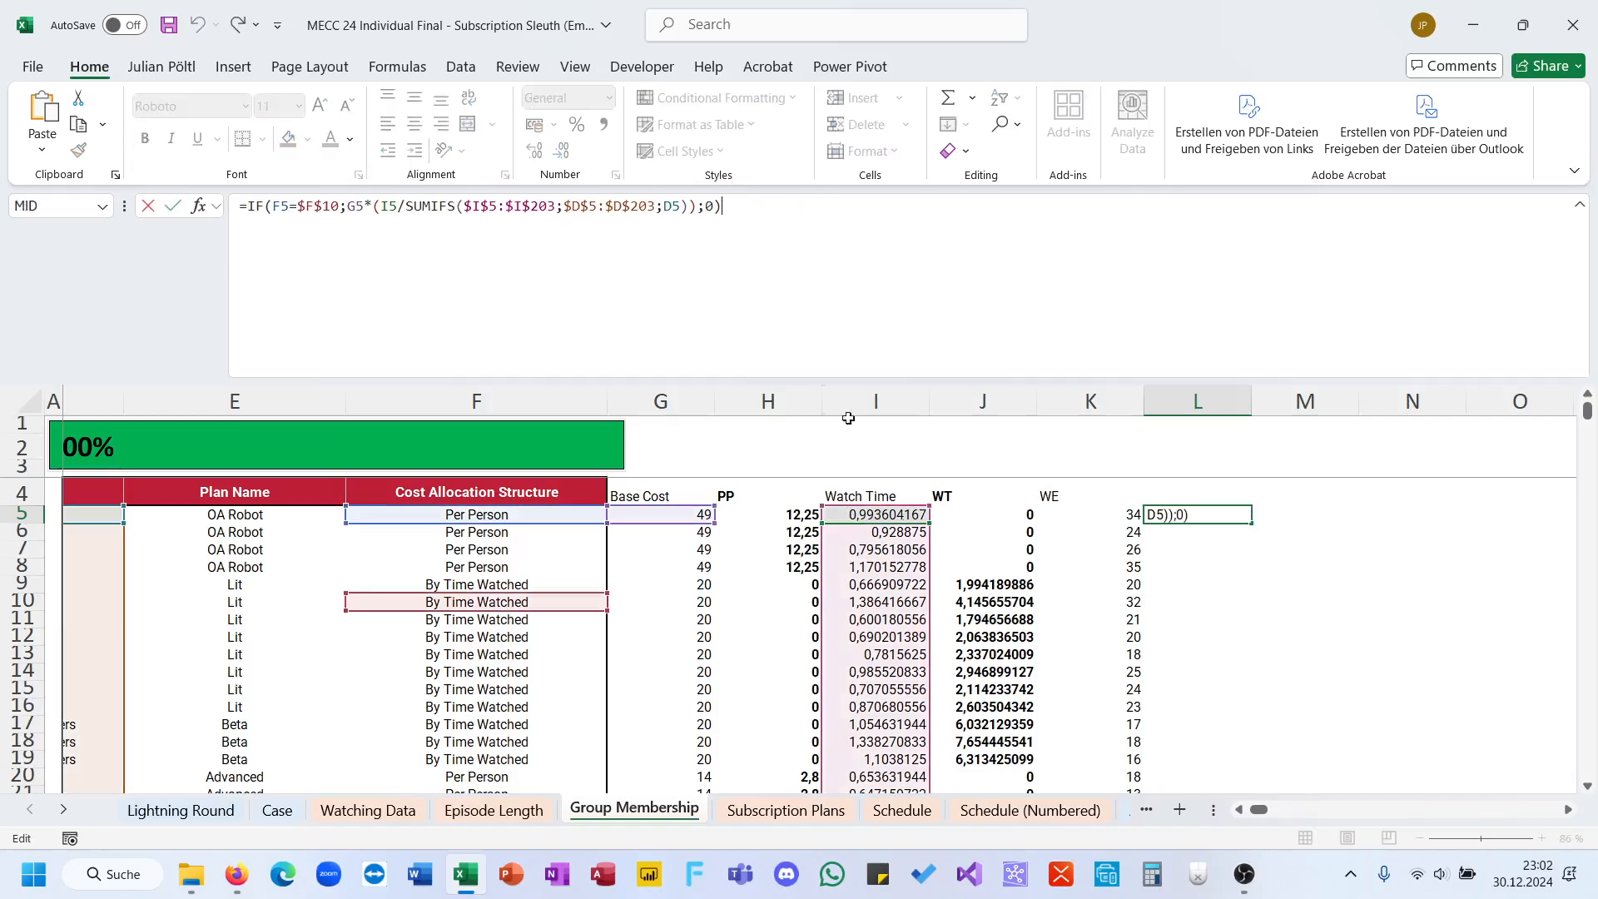
Step: Repoint the L5 formula's watch time references to the WE column, using K5 and $K$5:$K$203
{"action": "left_click_drag", "start_coordinate": [935, 616], "coordinate": [1111, 622]}
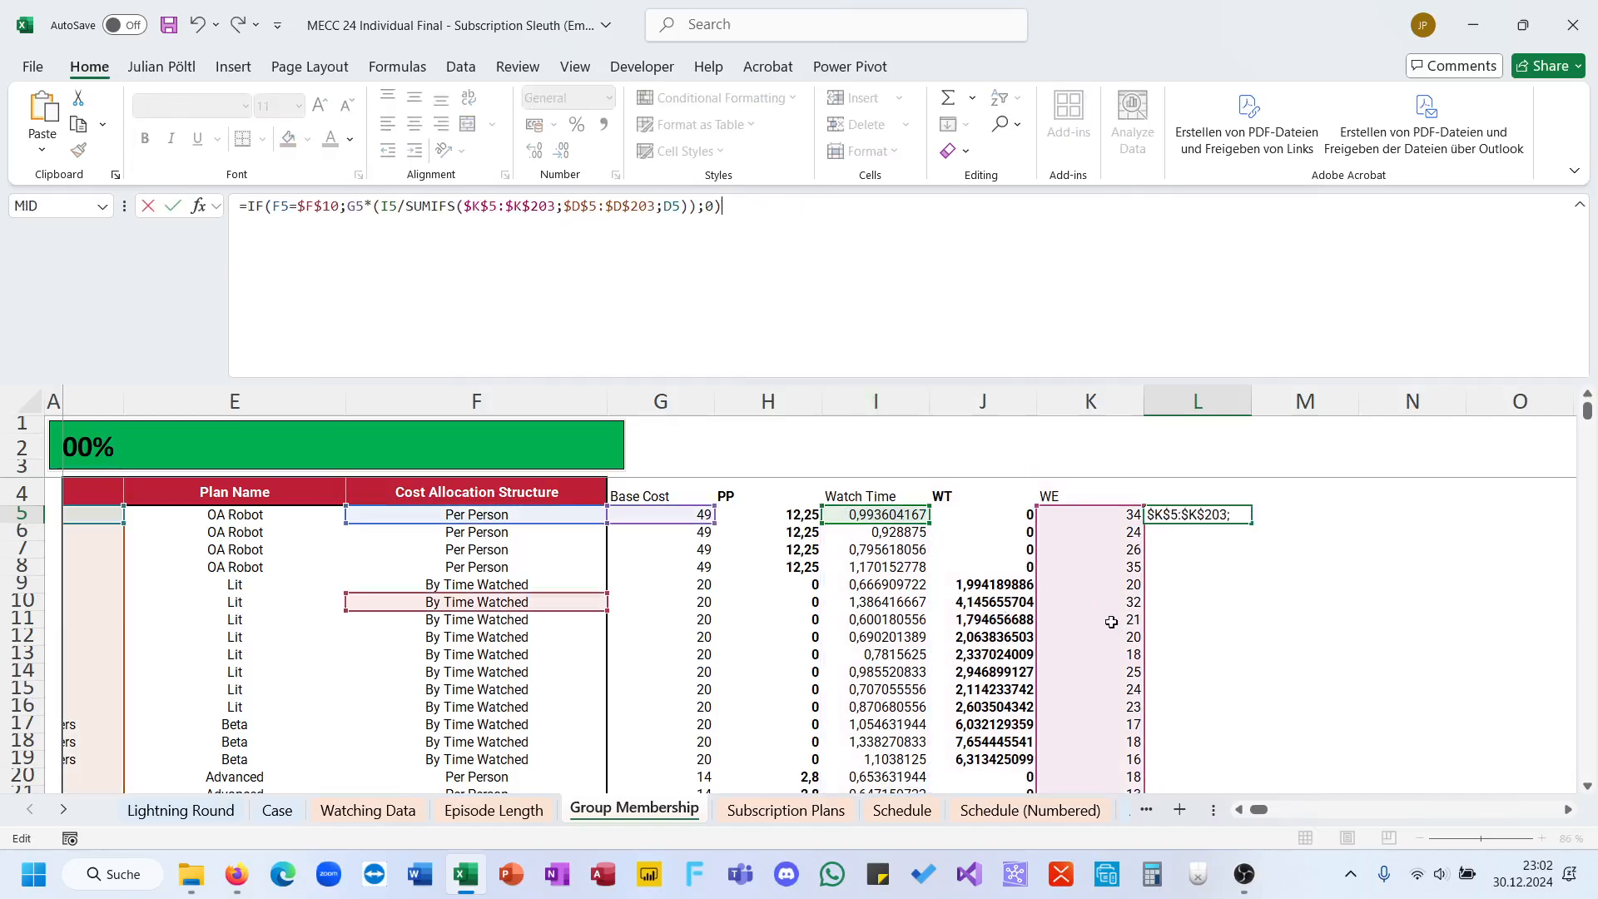
{"action": "left_click_drag", "start_coordinate": [911, 530], "coordinate": [1066, 523]}
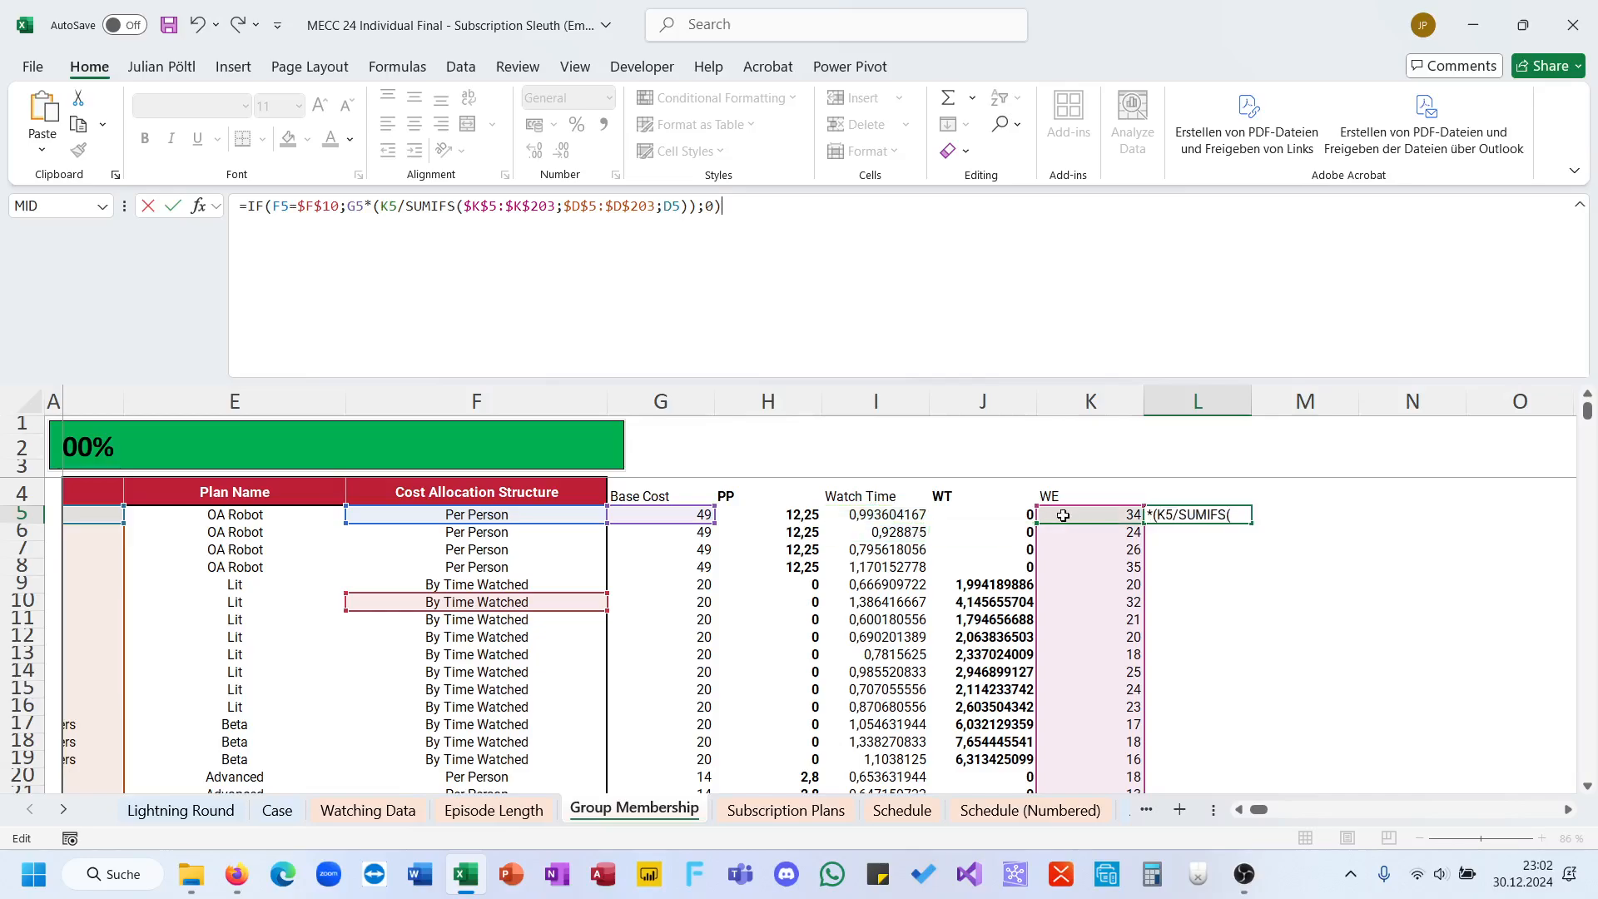
{"action": "key", "text": "Escape"}
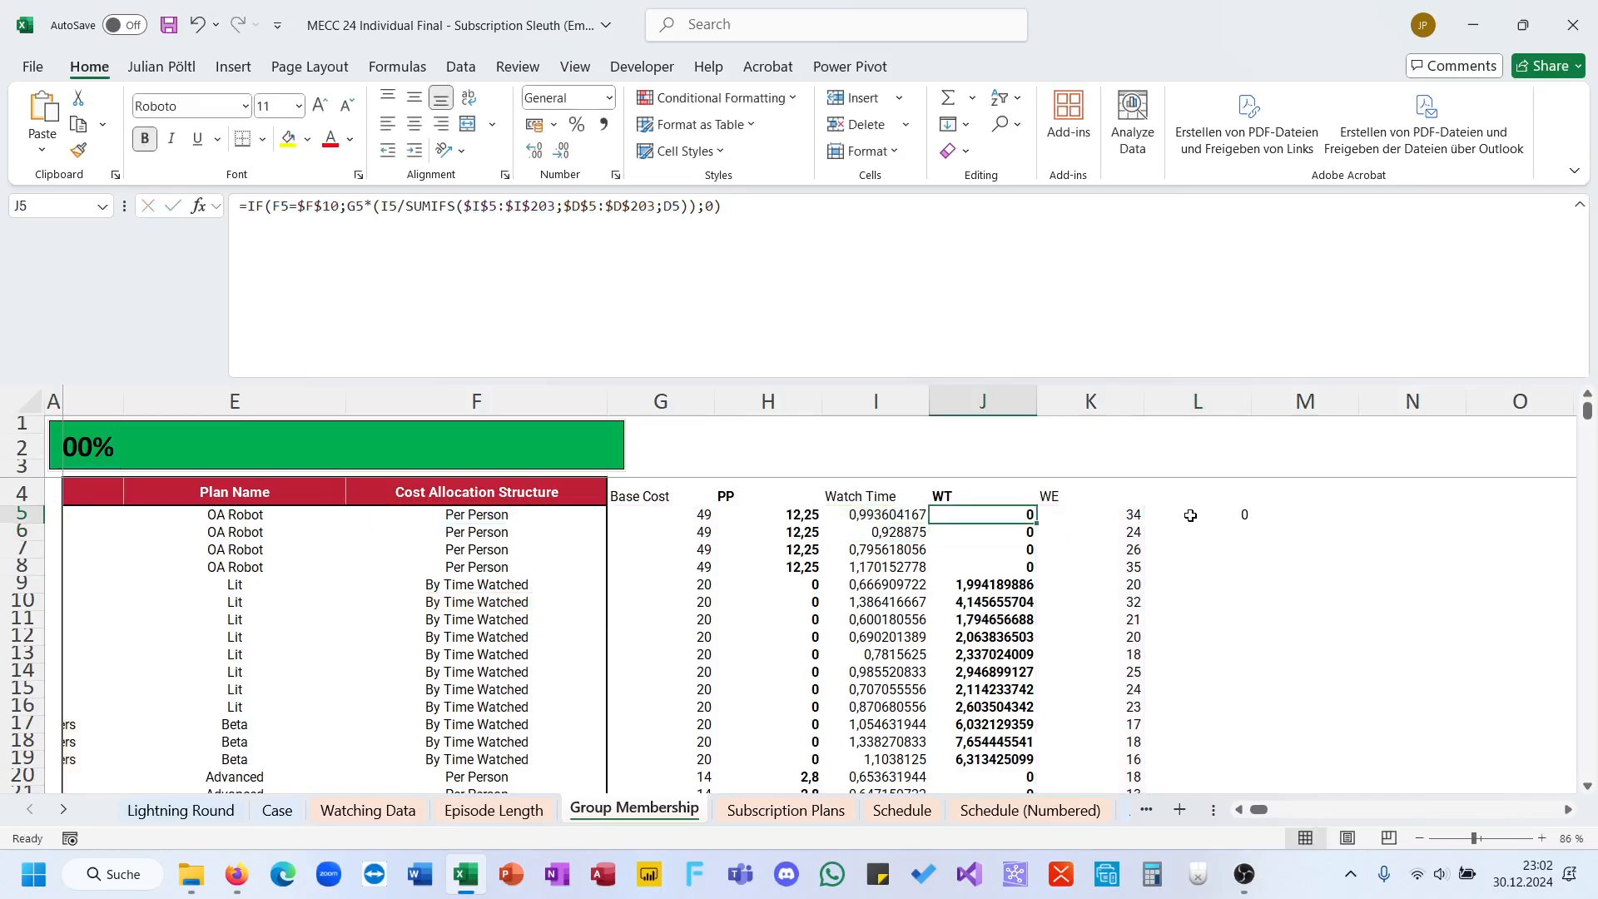
Step: Replace $F$10 in the L5 formula's IF test with F72, a cell holding By Shows Watched
{"action": "left_click", "coordinate": [1190, 515]}
{"action": "left_click", "coordinate": [527, 335]}
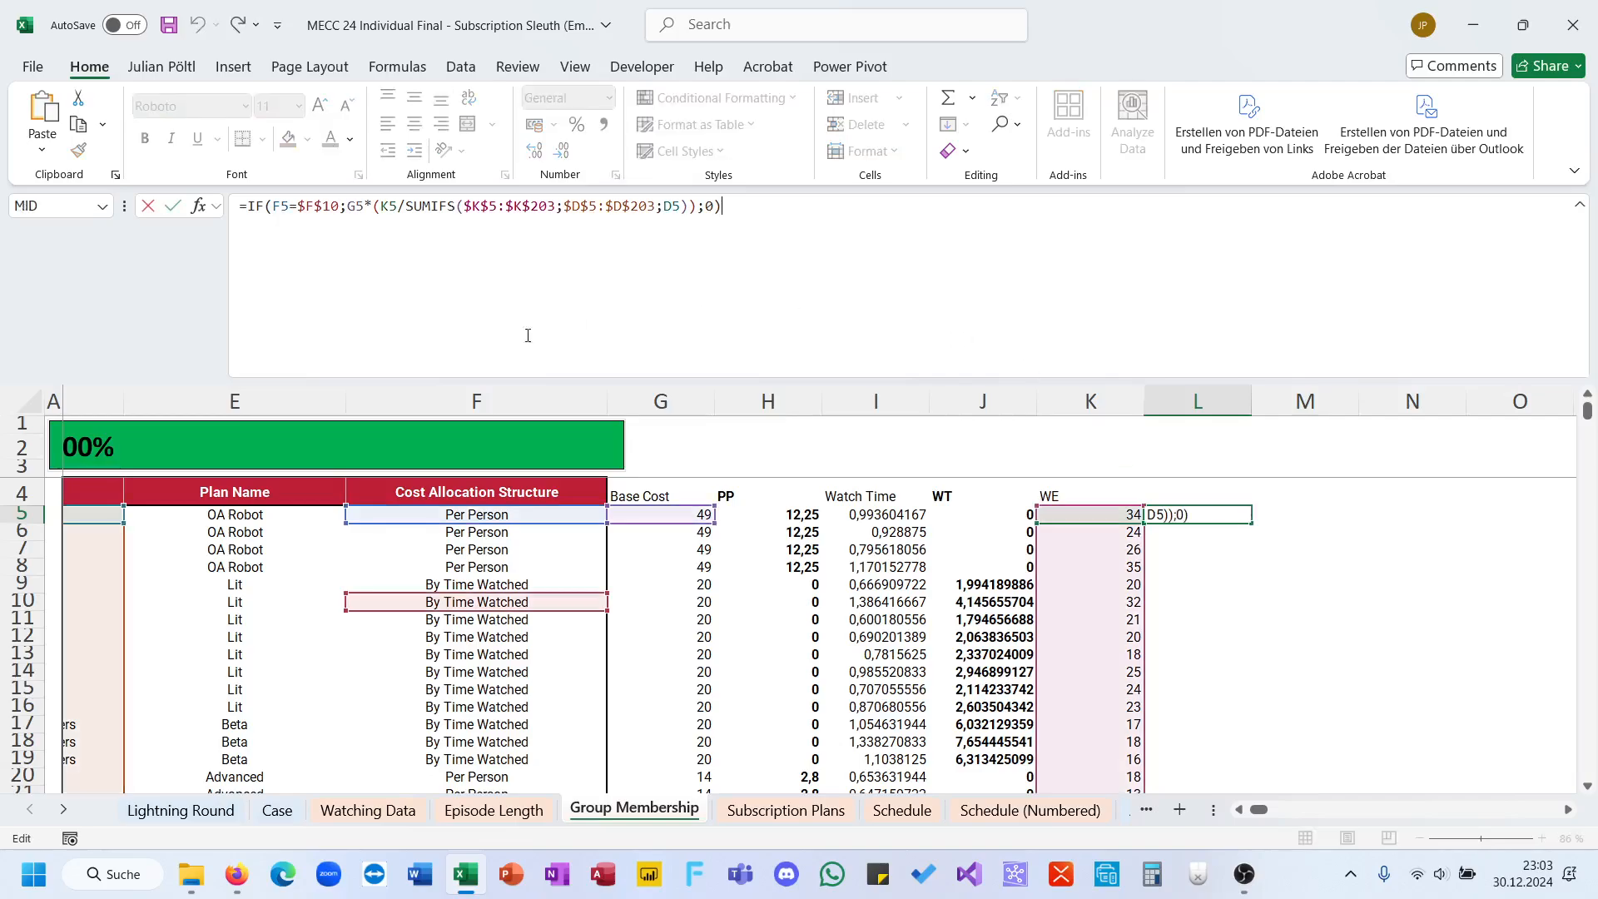
{"action": "double_click", "coordinate": [319, 206]}
{"action": "key", "text": "BackSpace"}
{"action": "scroll", "coordinate": [475, 481], "scroll_direction": "down", "scroll_amount": 11}
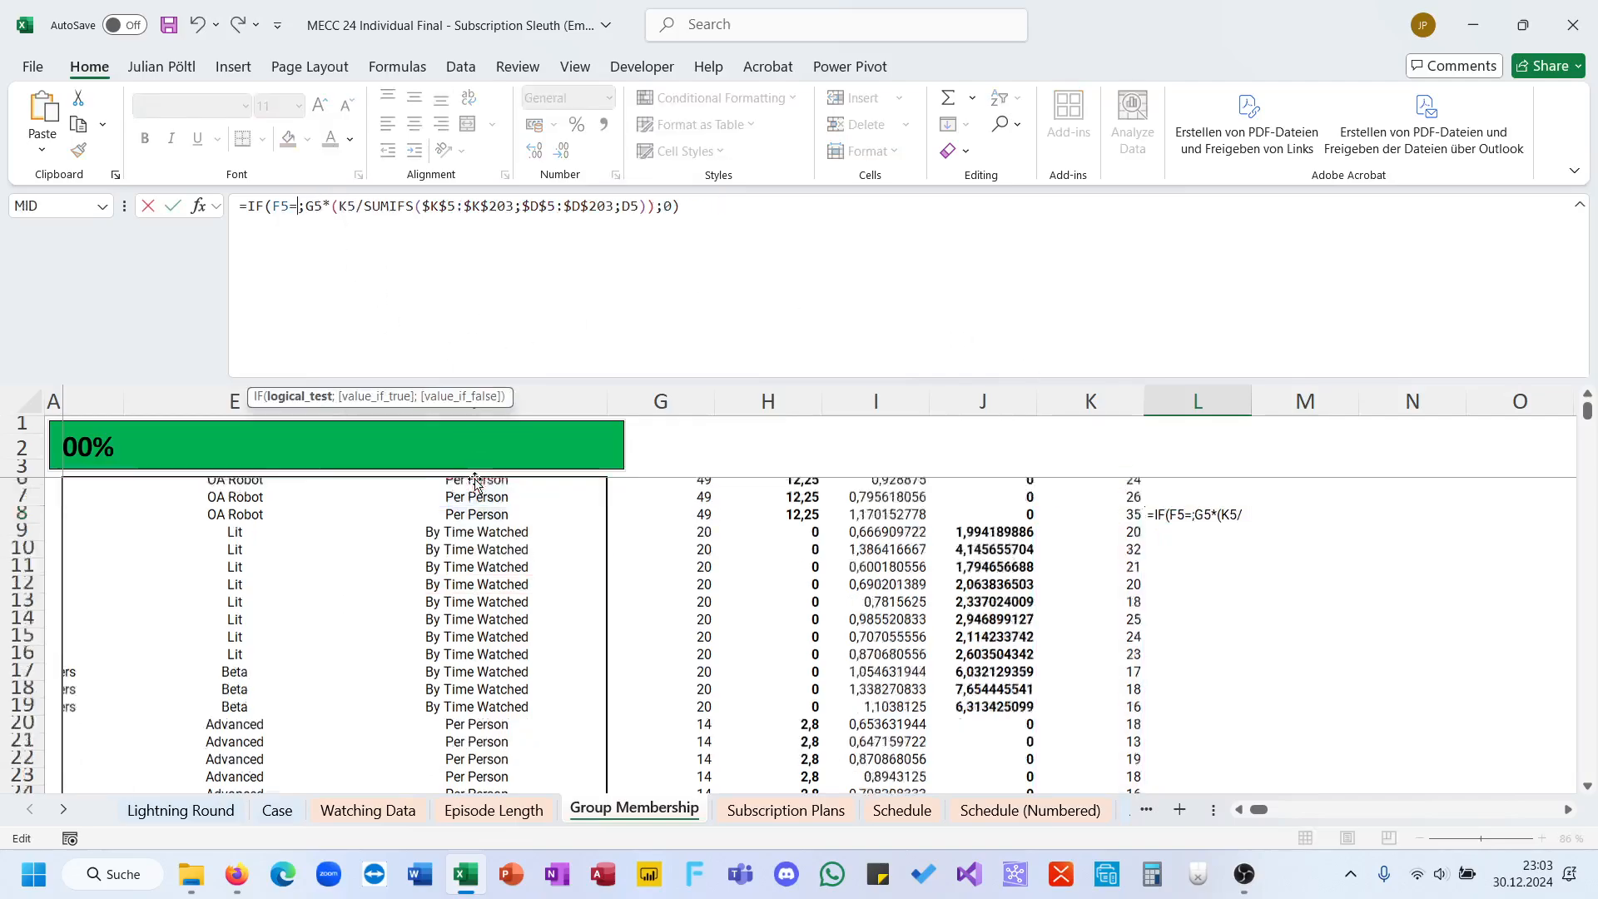
{"action": "scroll", "coordinate": [475, 481], "scroll_direction": "down", "scroll_amount": 10}
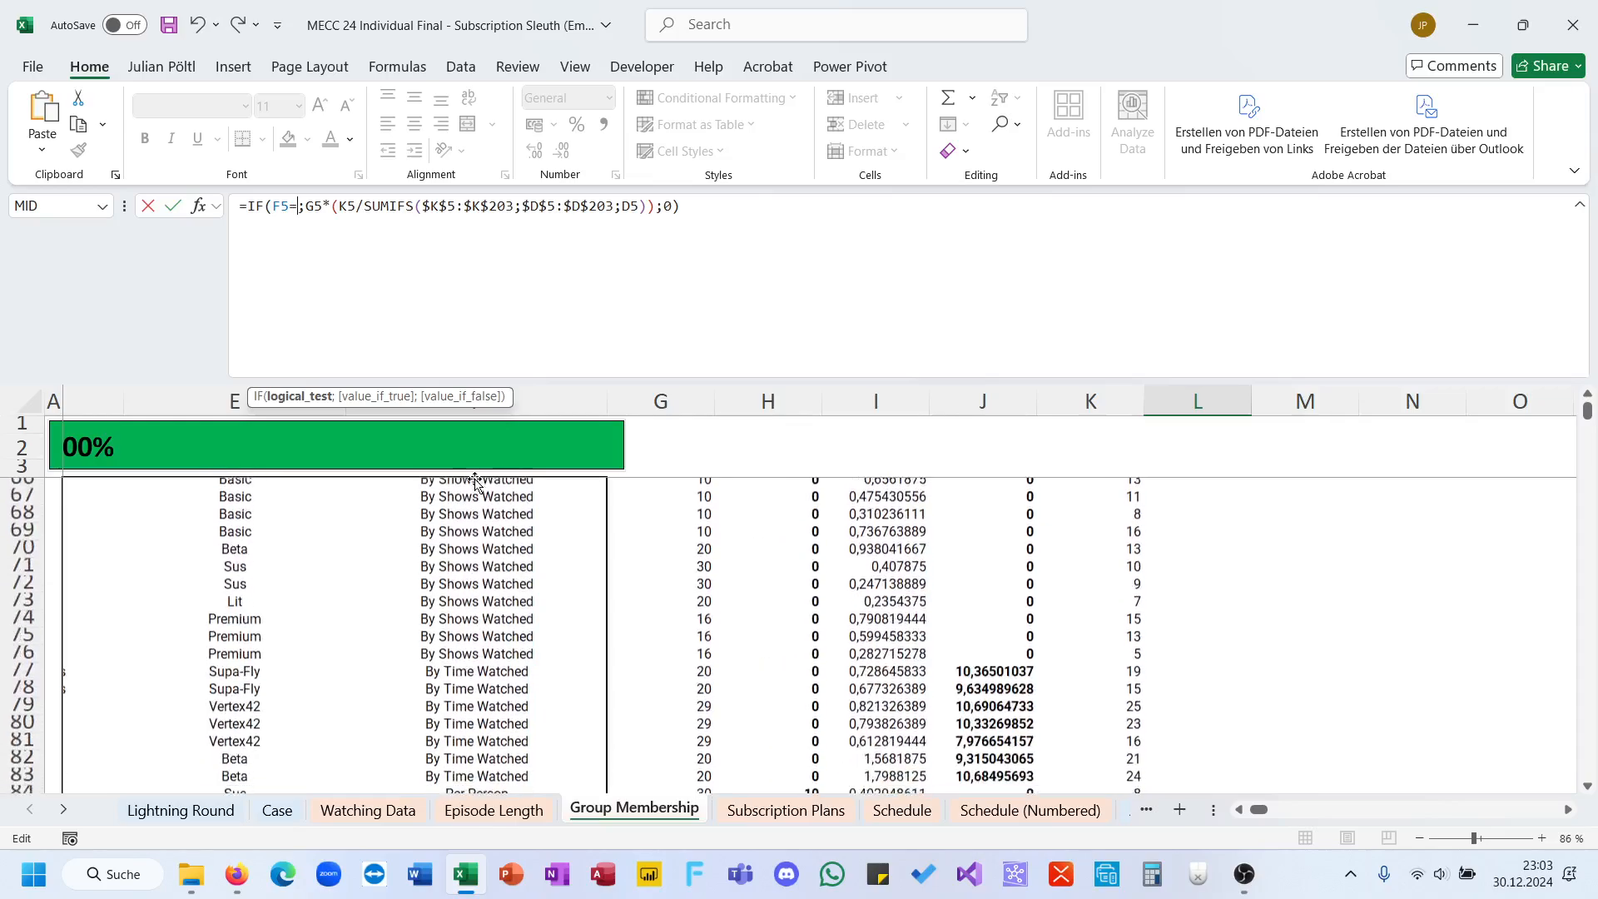
{"action": "left_click", "coordinate": [491, 563]}
{"action": "key", "text": "Return"}
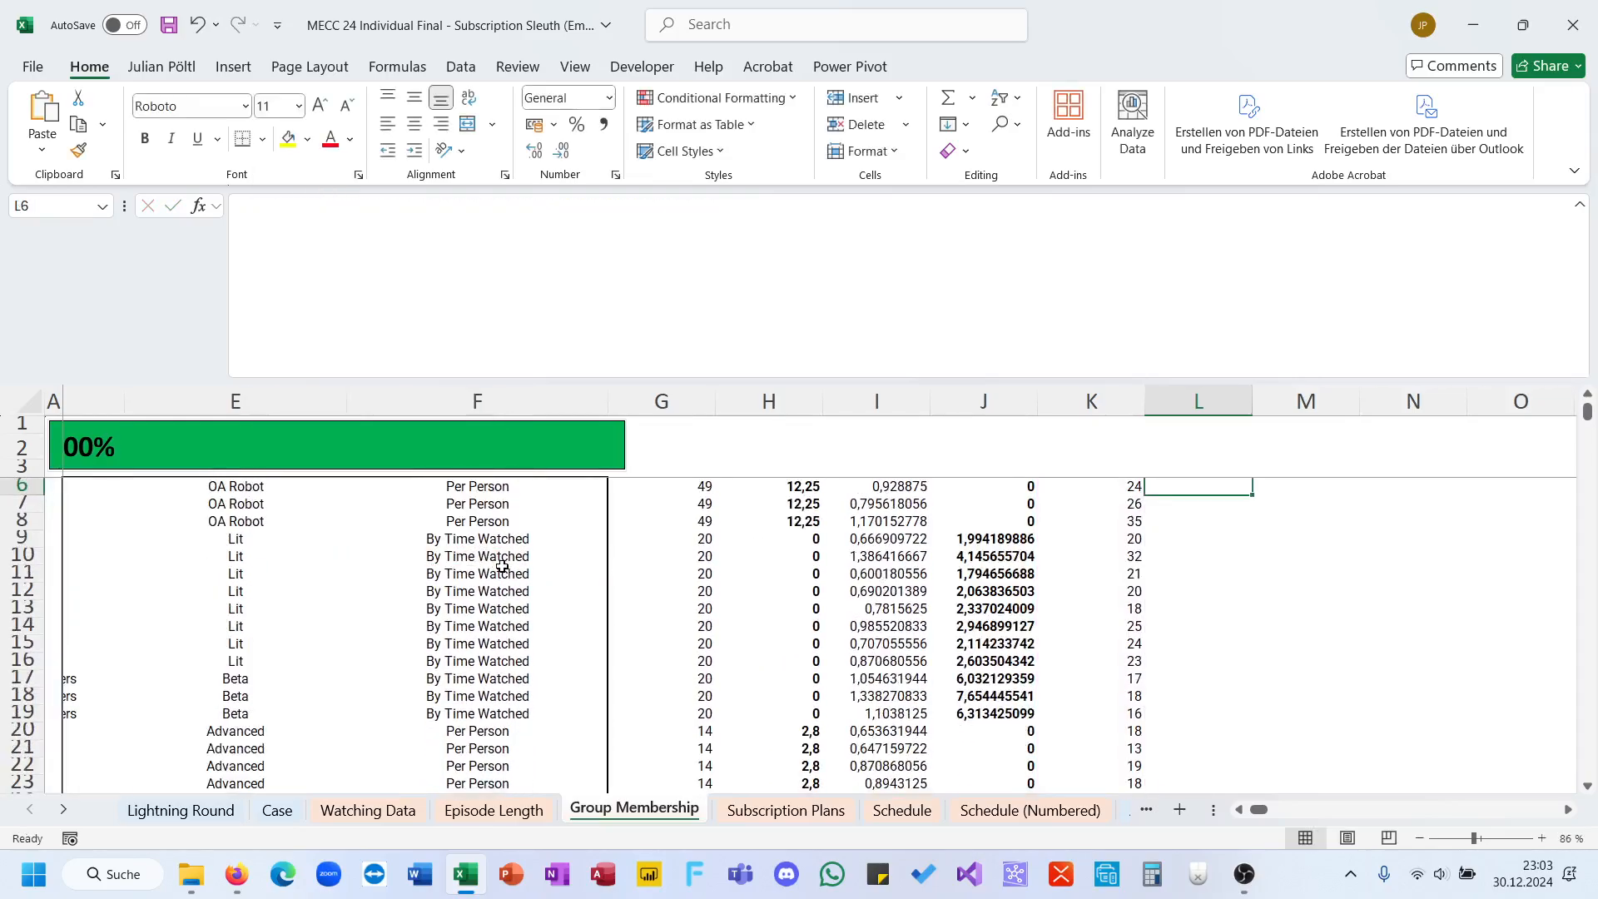
Step: Fill the L5 shows-watched cost share formula down for all members and make column L bold
{"action": "left_click", "coordinate": [1242, 513]}
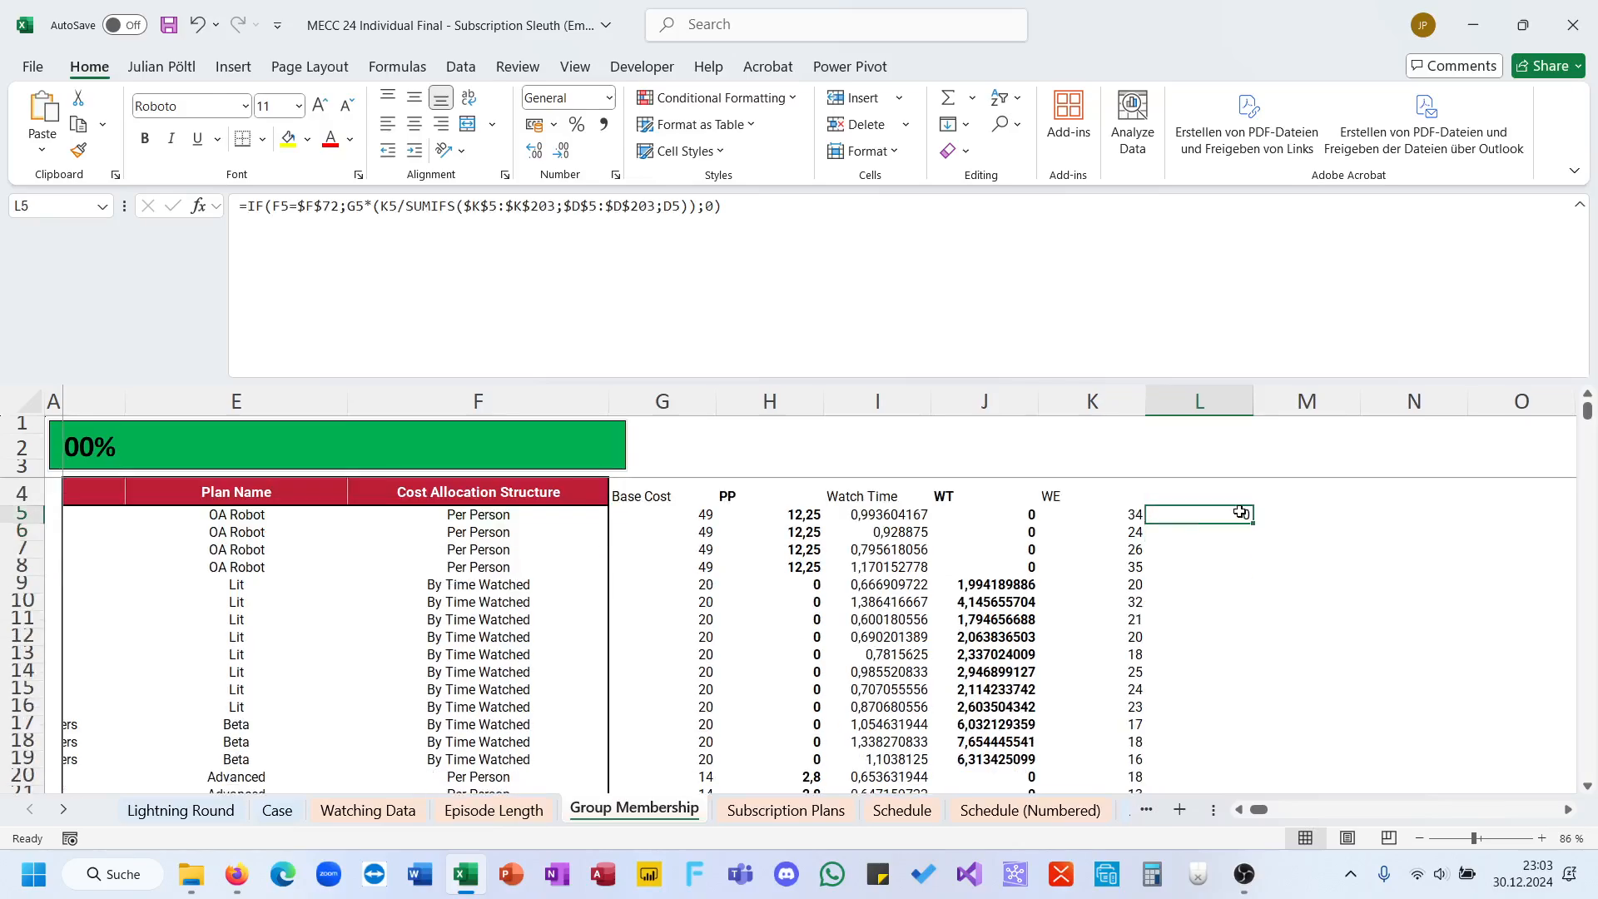
{"action": "double_click", "coordinate": [1252, 522]}
{"action": "left_click", "coordinate": [1195, 391]}
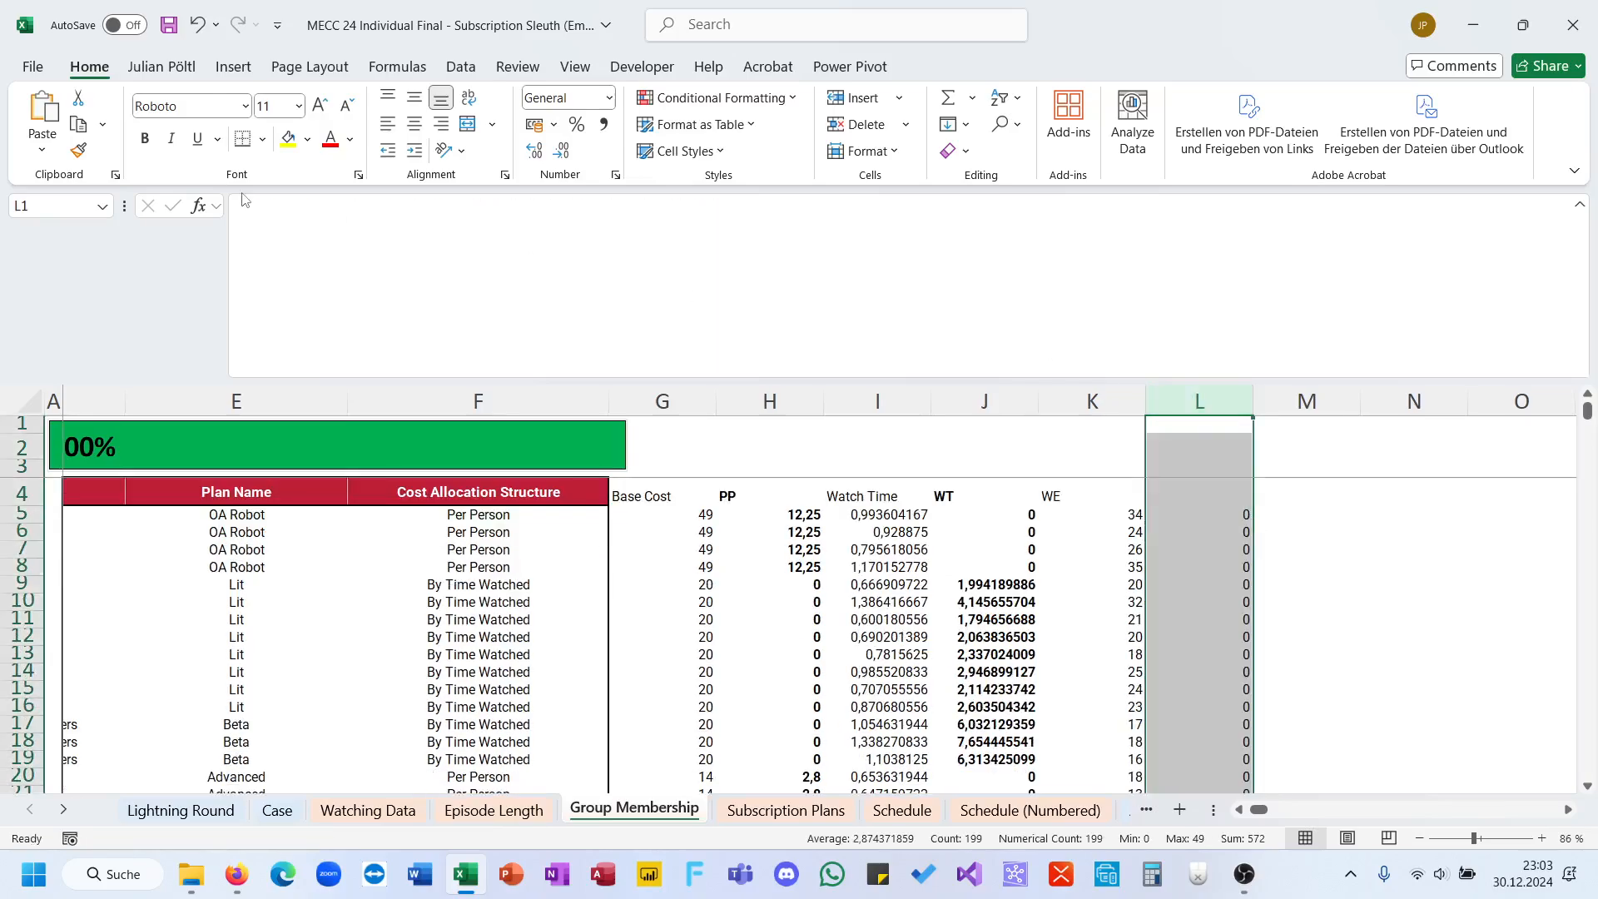
{"action": "left_click", "coordinate": [144, 138]}
{"action": "scroll", "coordinate": [985, 628], "scroll_direction": "down", "scroll_amount": 18}
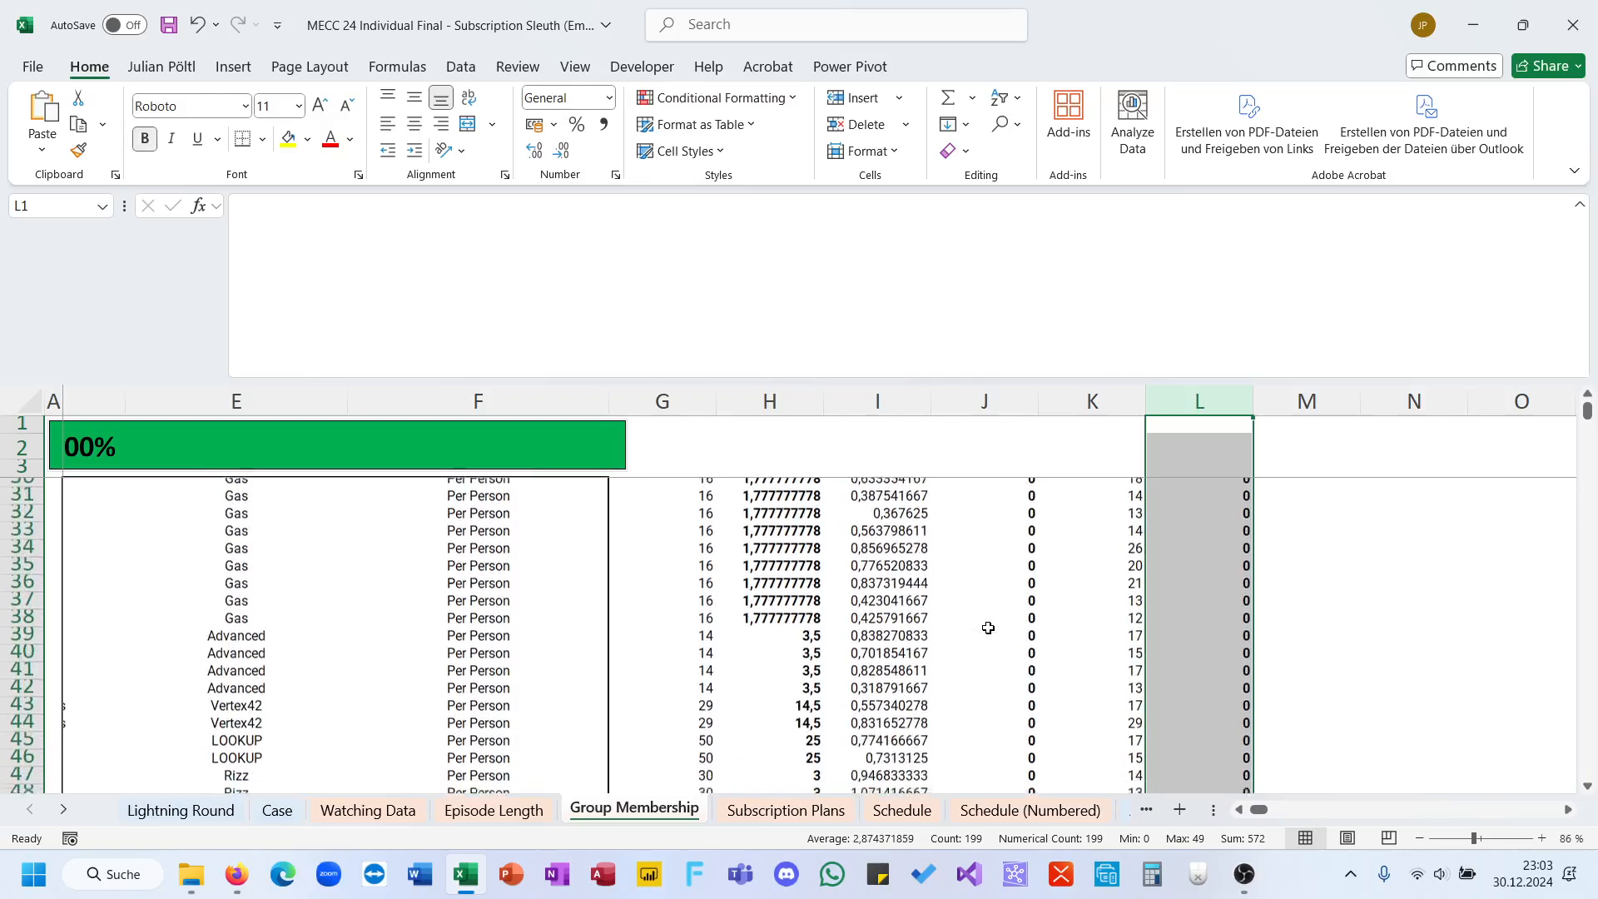
{"action": "left_click_drag", "start_coordinate": [1173, 549], "coordinate": [1191, 635]}
{"action": "scroll", "coordinate": [1087, 599], "scroll_direction": "up", "scroll_amount": 18}
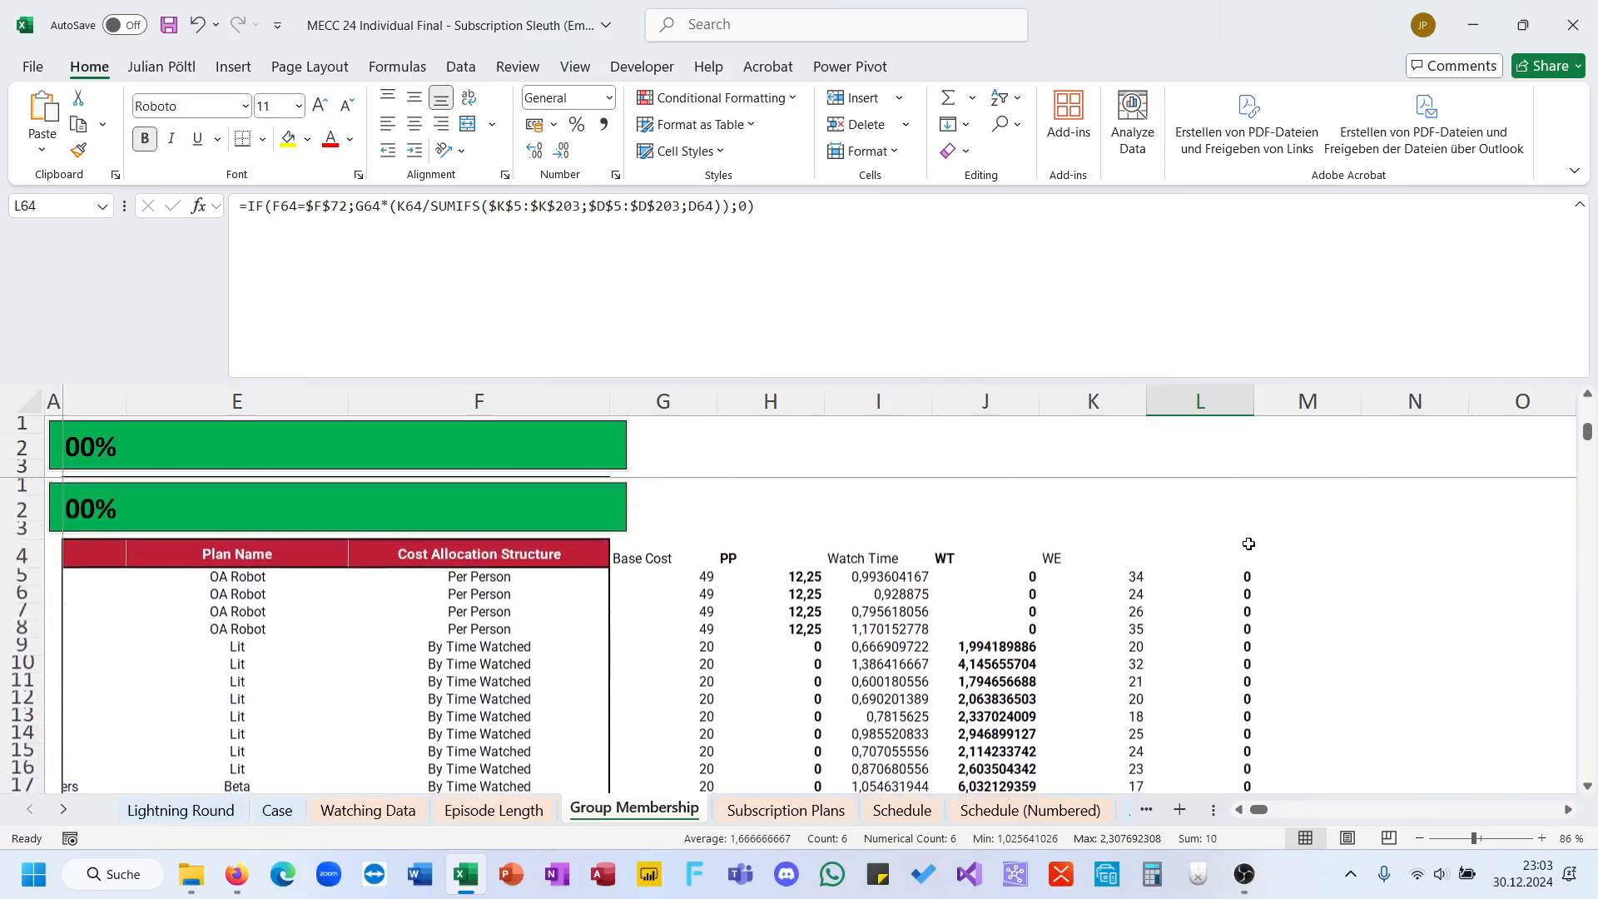
Step: Enter =H5+J5+L5 in M5 to combine the member's three cost shares
{"action": "left_click", "coordinate": [1295, 499]}
{"action": "key", "text": "Down"}
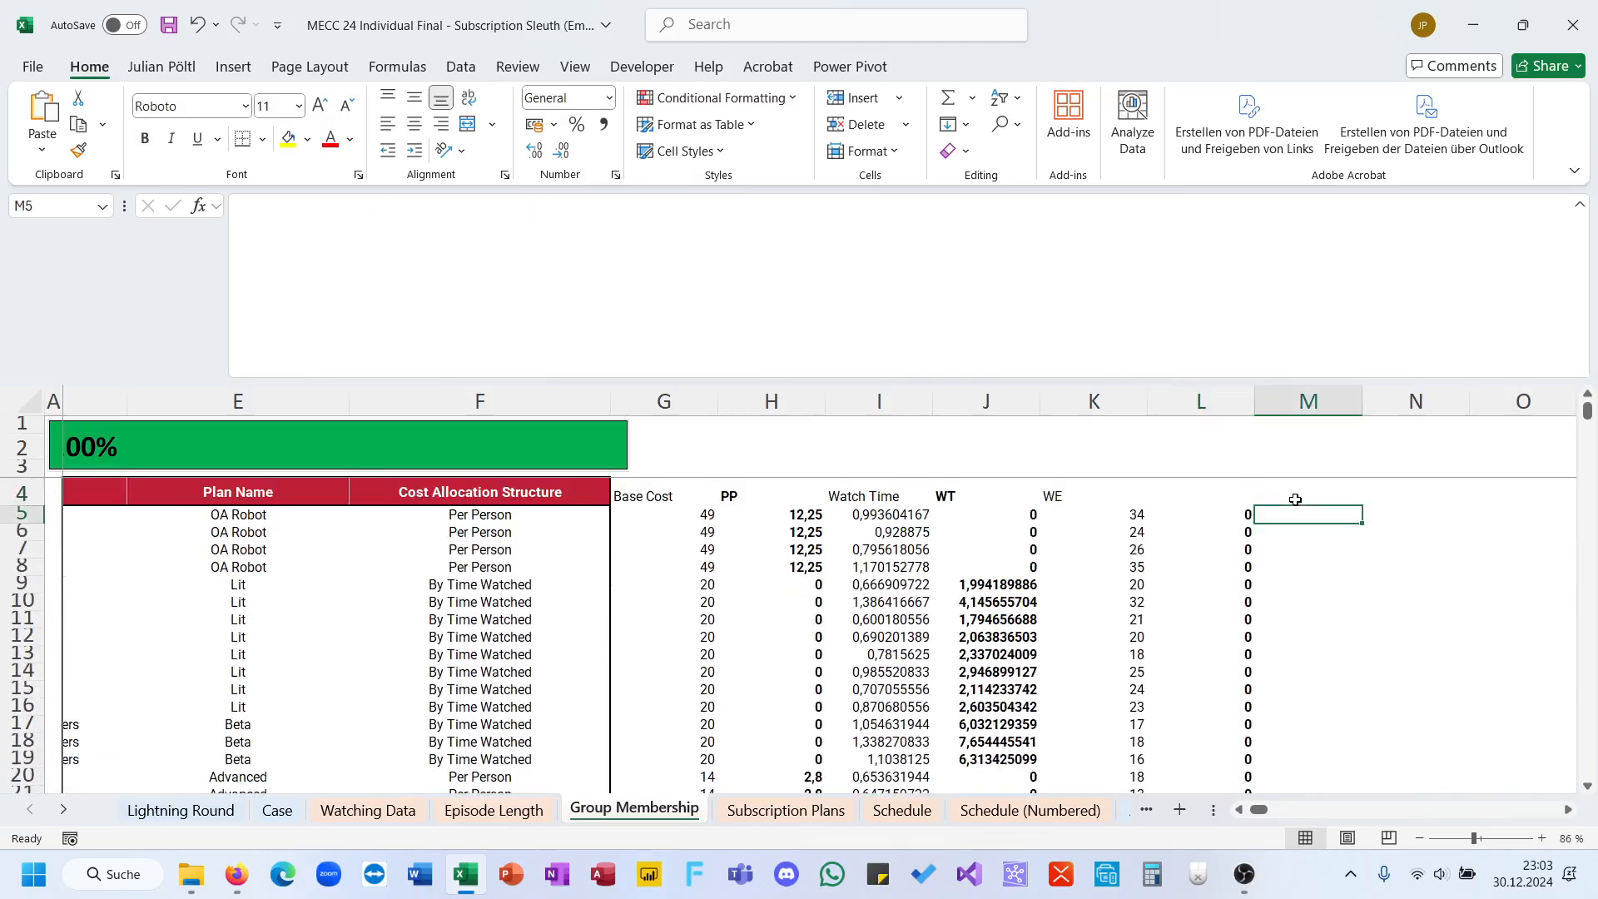
{"action": "type", "text": "="}
{"action": "left_click", "coordinate": [769, 513]}
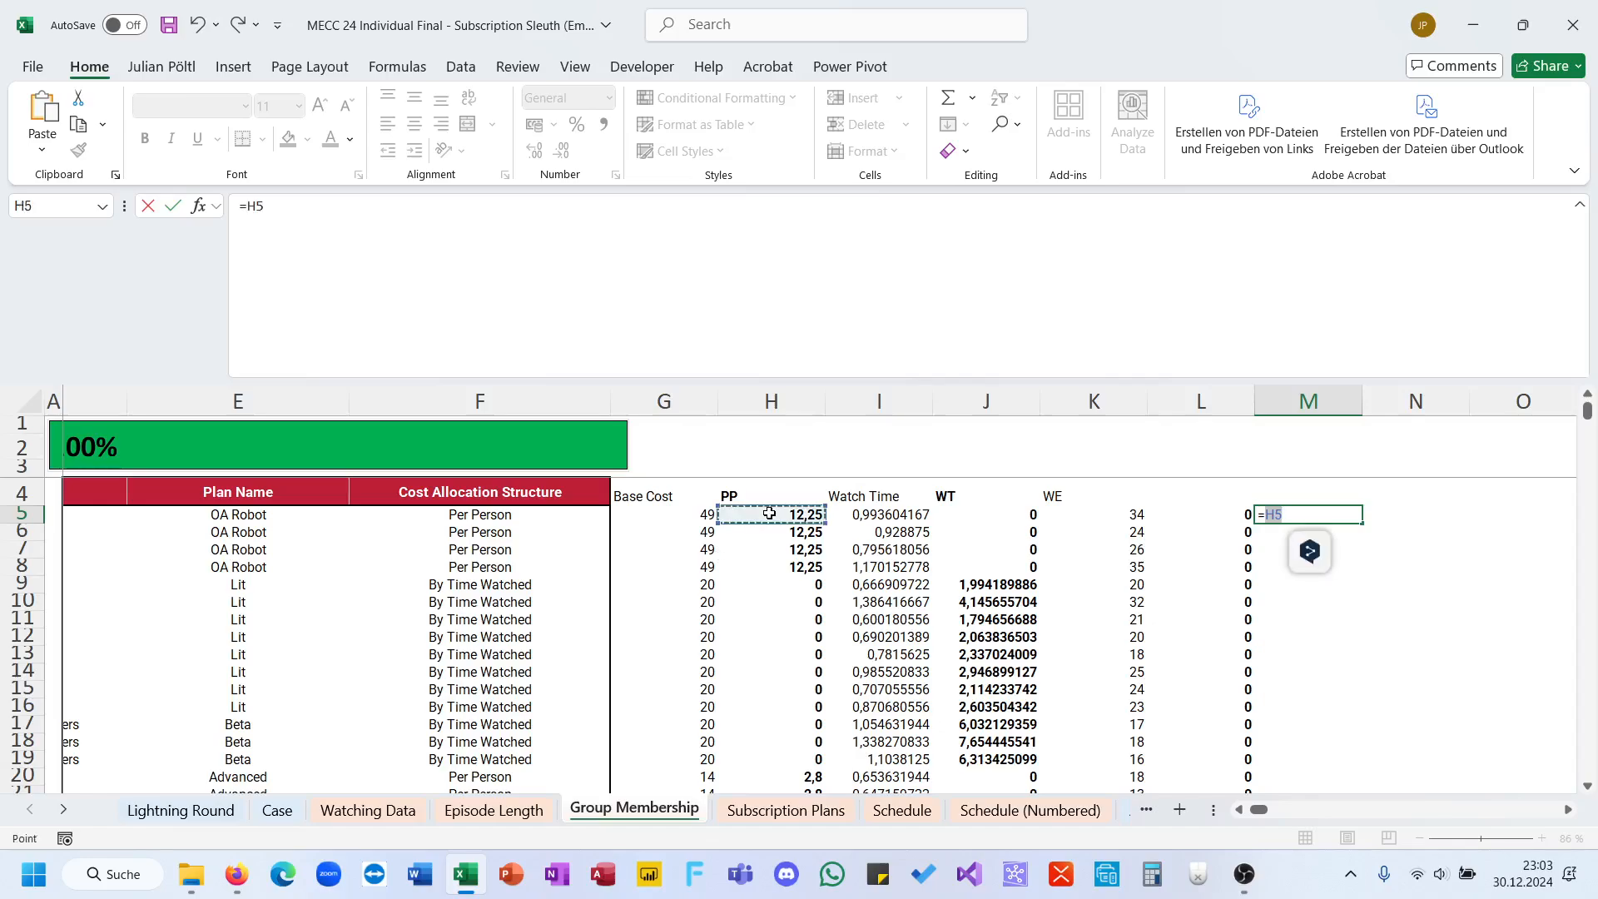
{"action": "type", "text": "*"}
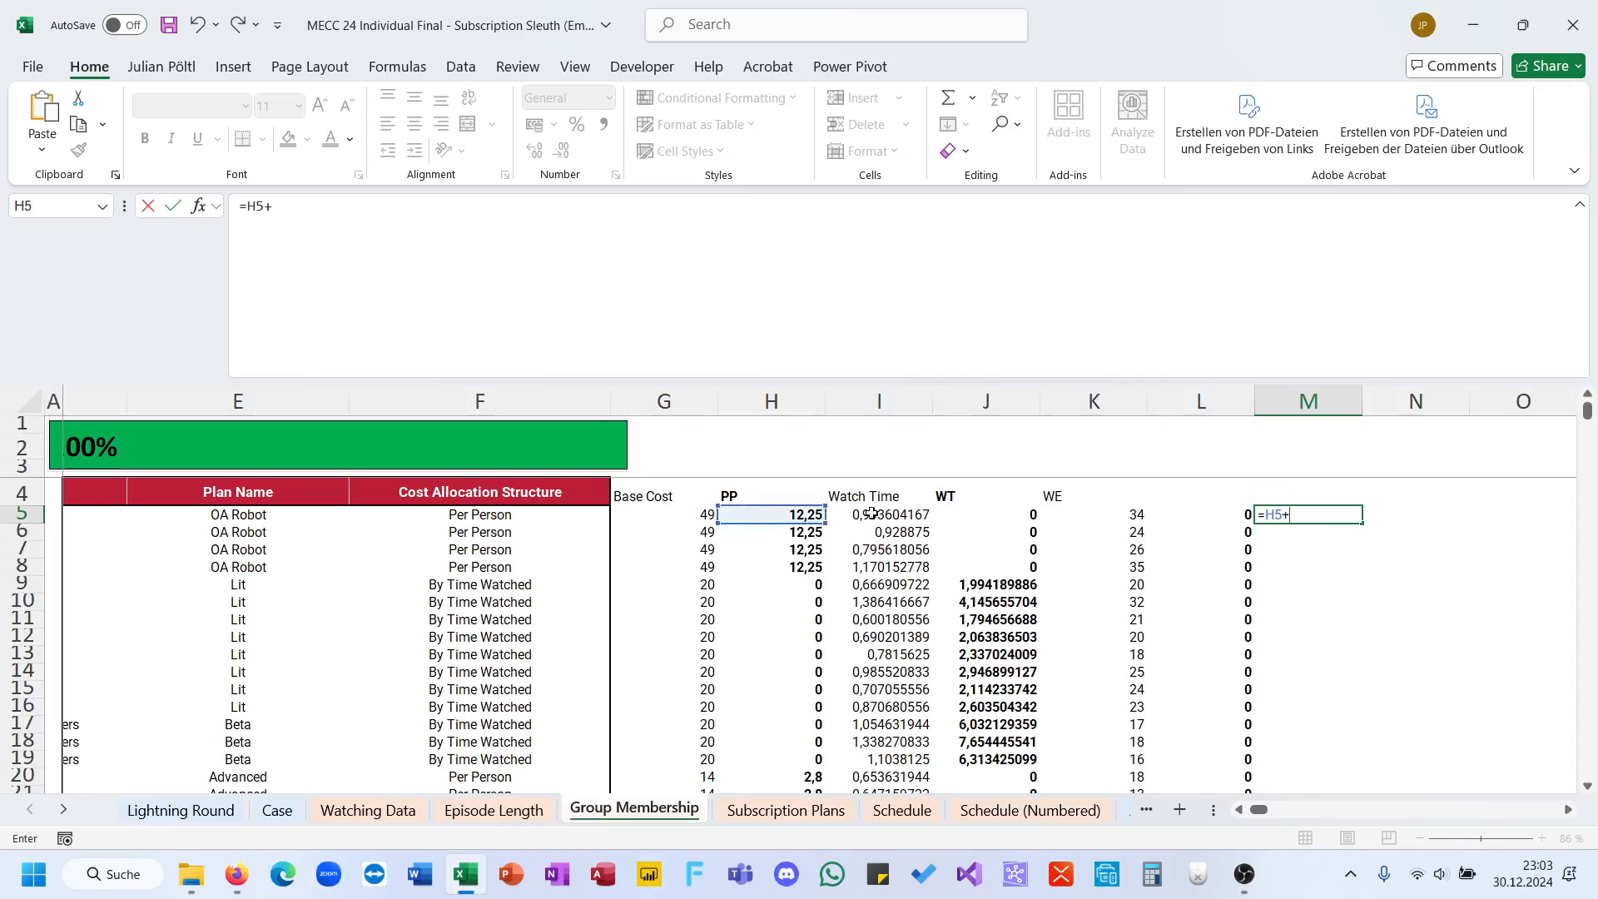
{"action": "left_click", "coordinate": [970, 513]}
{"action": "type", "text": "+"}
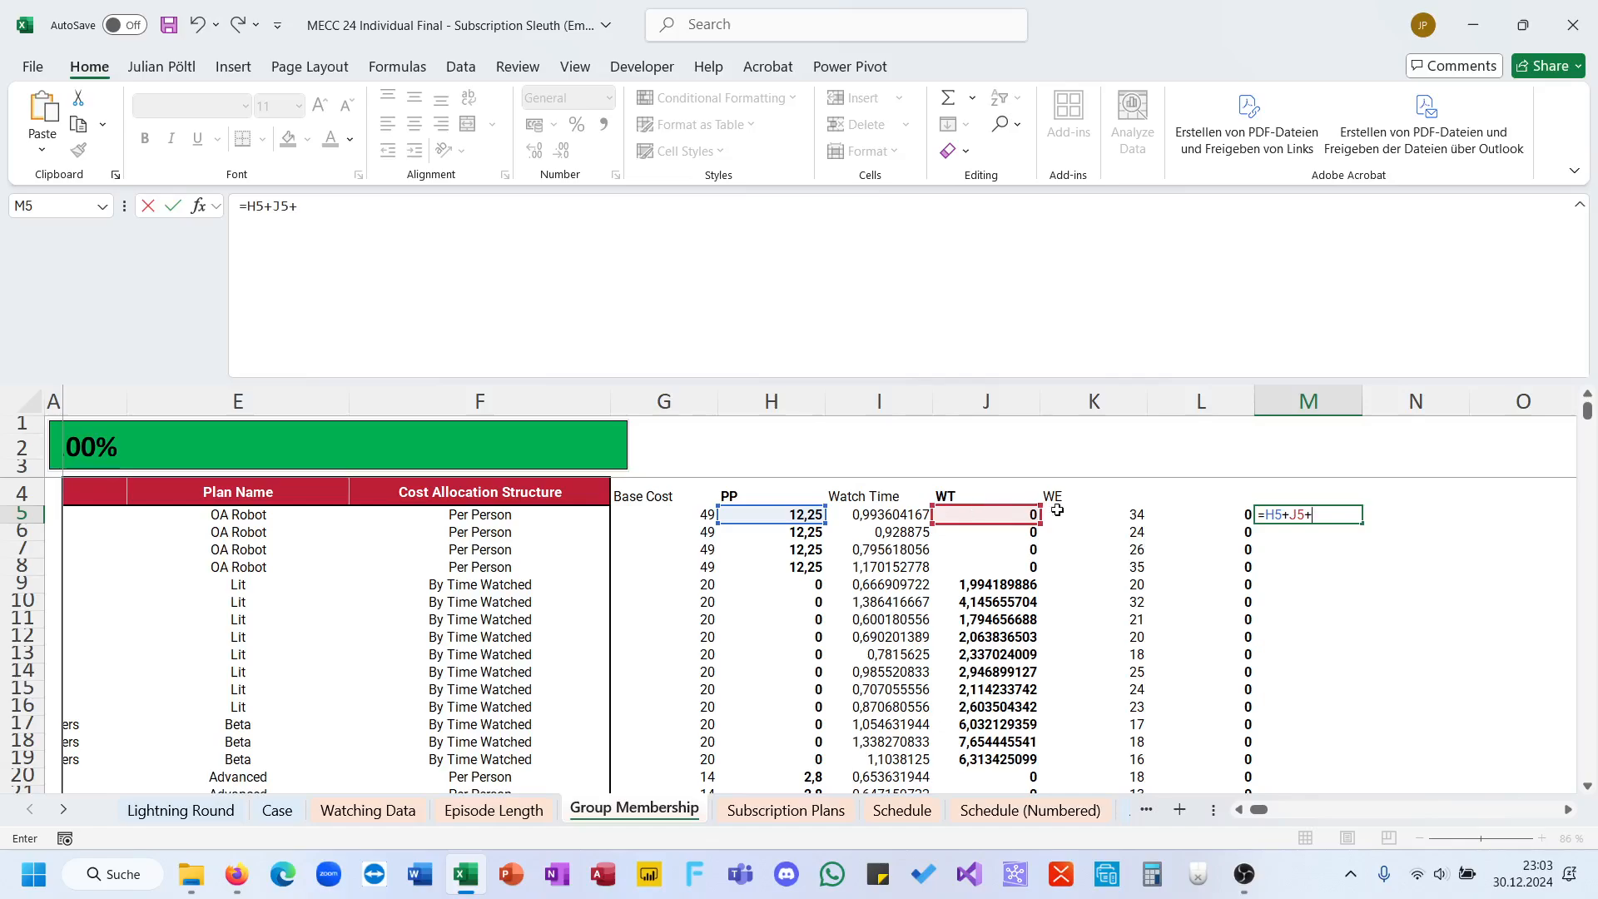
{"action": "left_click", "coordinate": [1176, 513]}
{"action": "key", "text": "Return"}
Step: Fill the combined cost formula from M5 down column M for all members
{"action": "left_click", "coordinate": [1349, 516]}
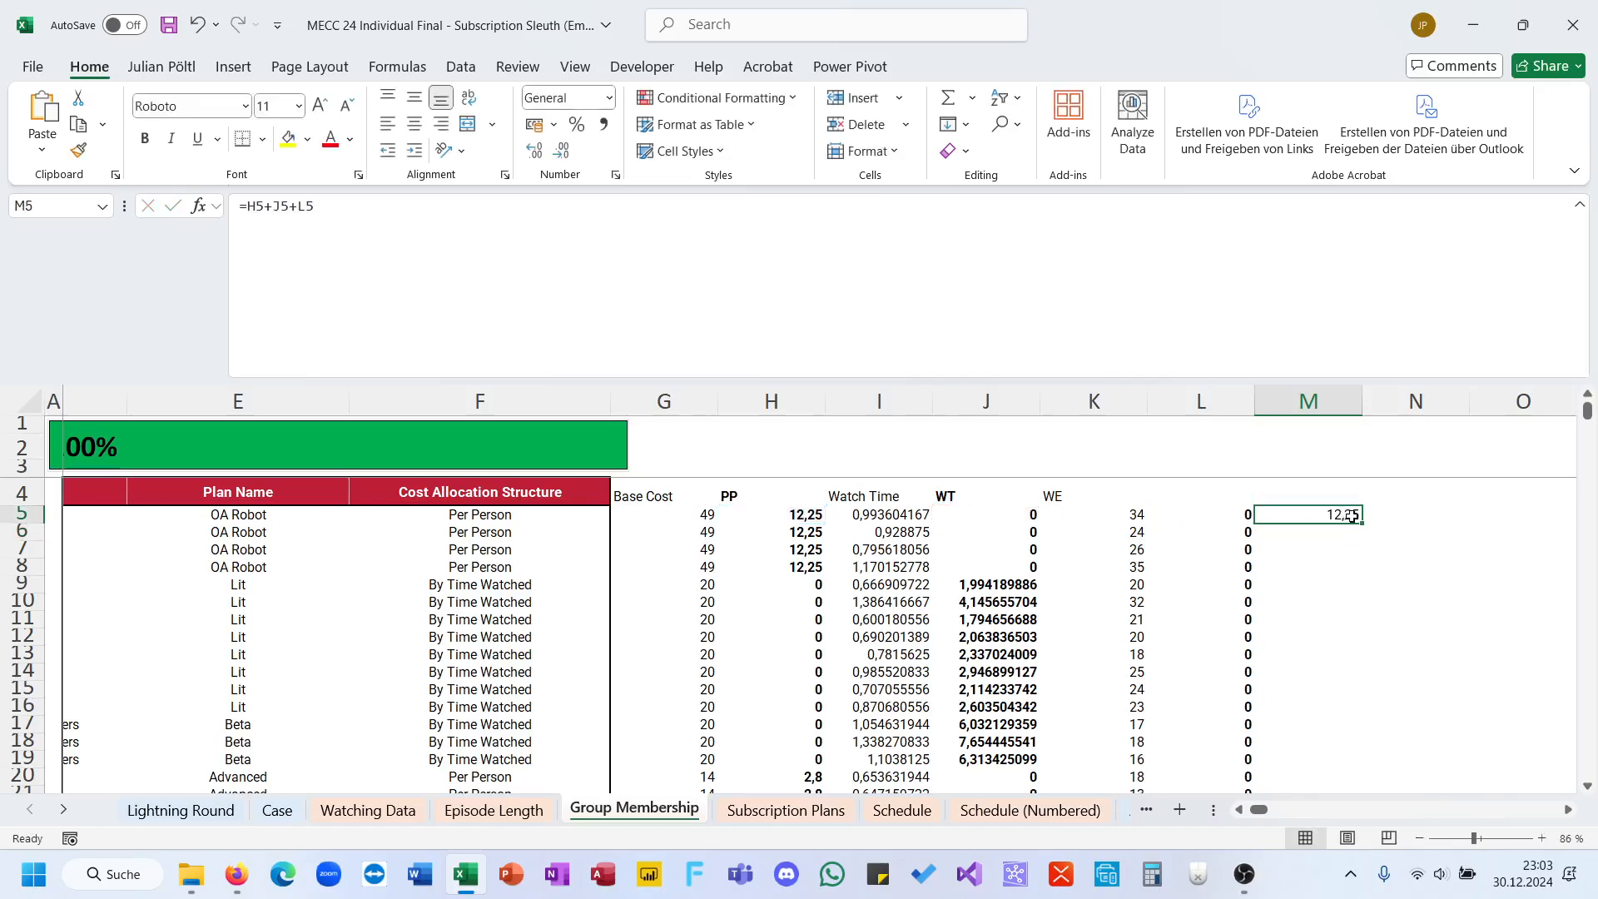
{"action": "double_click", "coordinate": [1358, 522]}
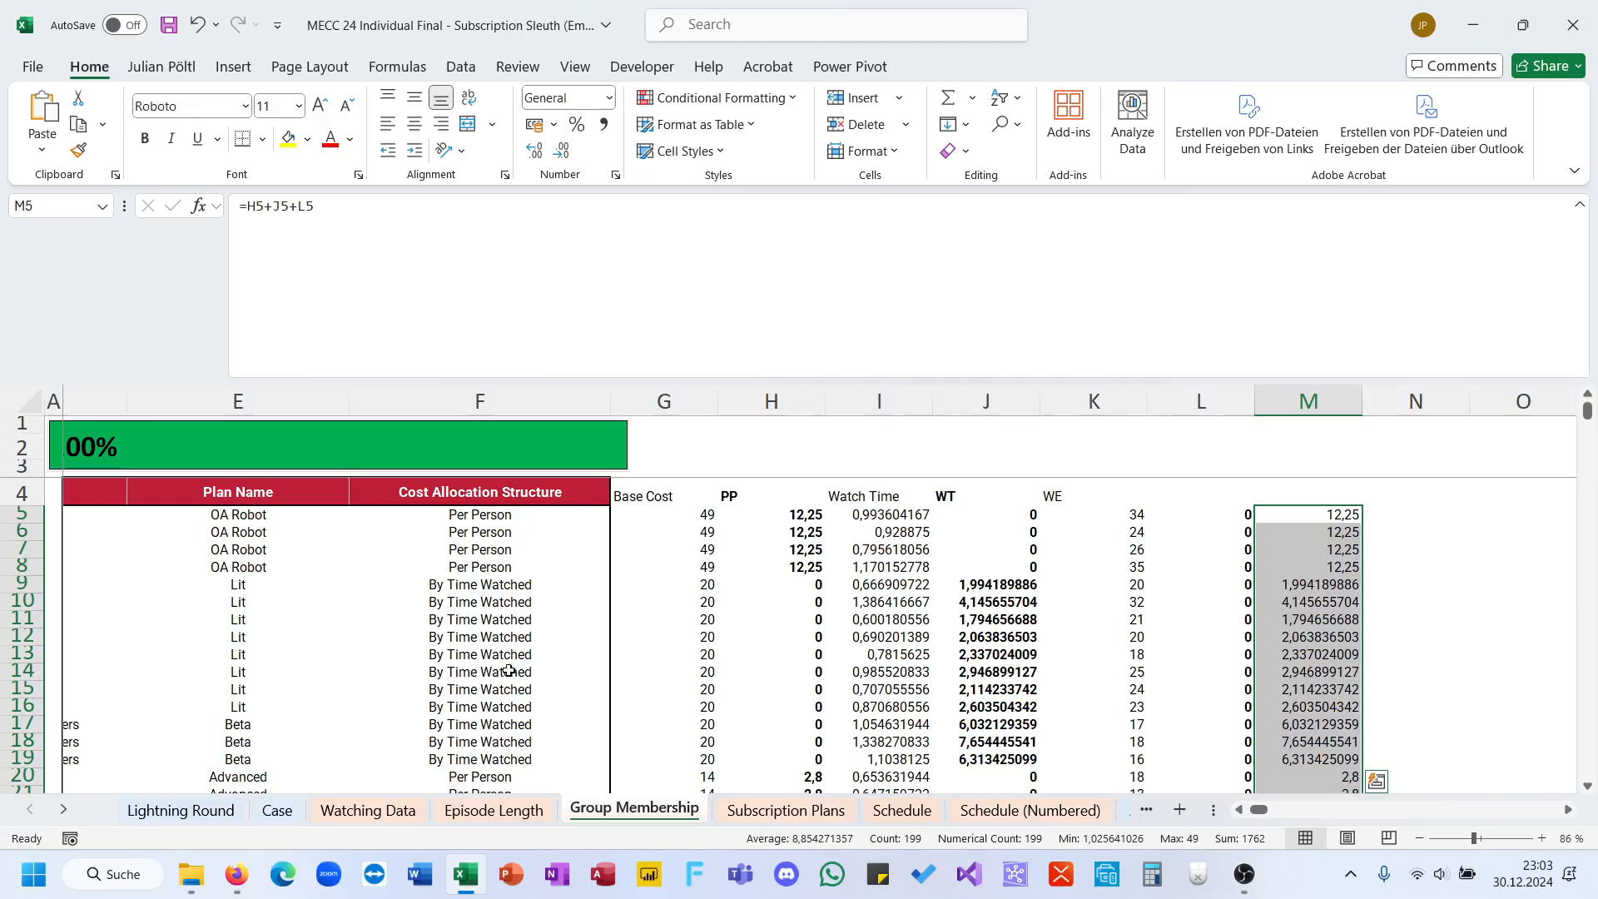
{"action": "left_click", "coordinate": [1282, 643]}
{"action": "left_click", "coordinate": [1311, 549]}
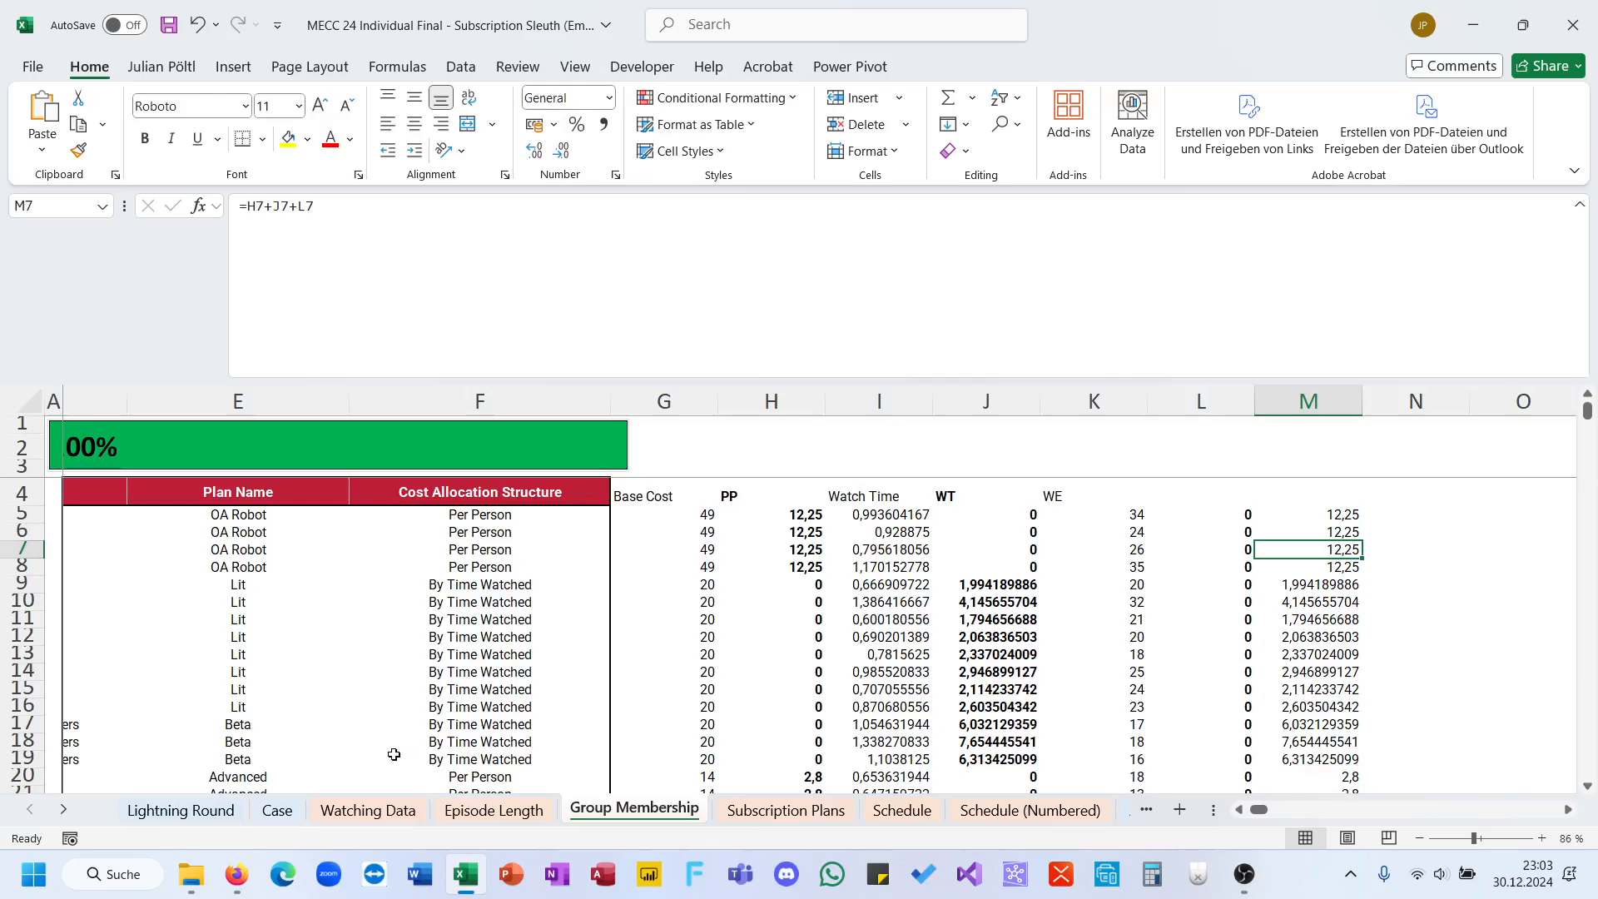
Step: Examine the Group Membership rows, comparing each member's cost allocation structure with the computed shares and combined cost
{"action": "scroll", "coordinate": [553, 678], "scroll_direction": "left", "scroll_amount": 3}
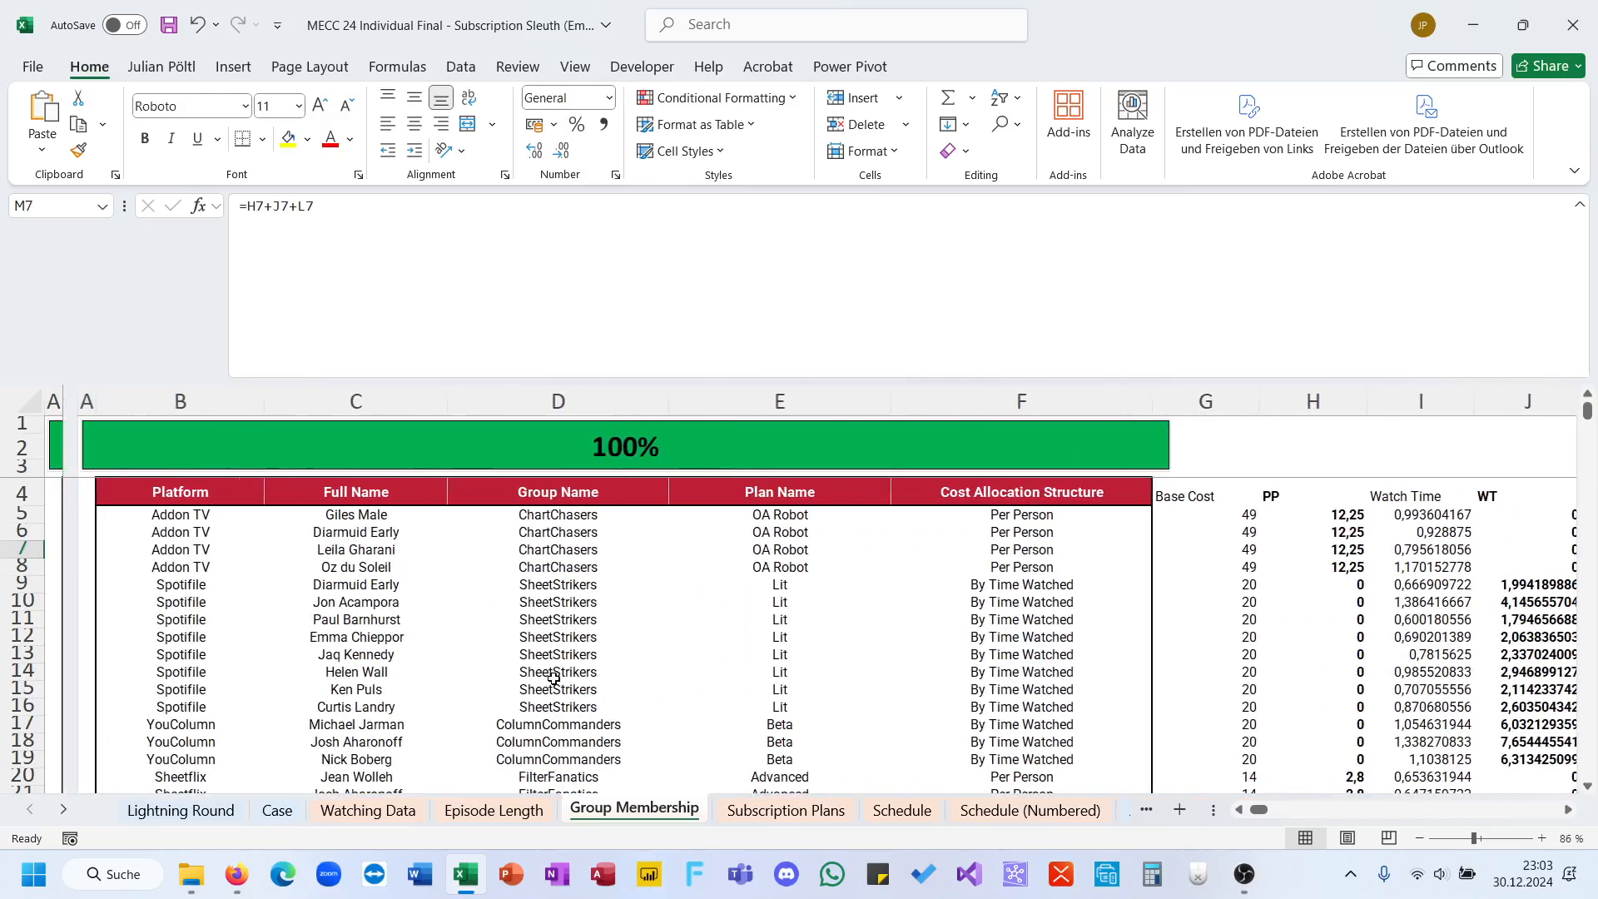
{"action": "scroll", "coordinate": [554, 679], "scroll_direction": "right", "scroll_amount": 2}
{"action": "scroll", "coordinate": [554, 678], "scroll_direction": "right", "scroll_amount": 1}
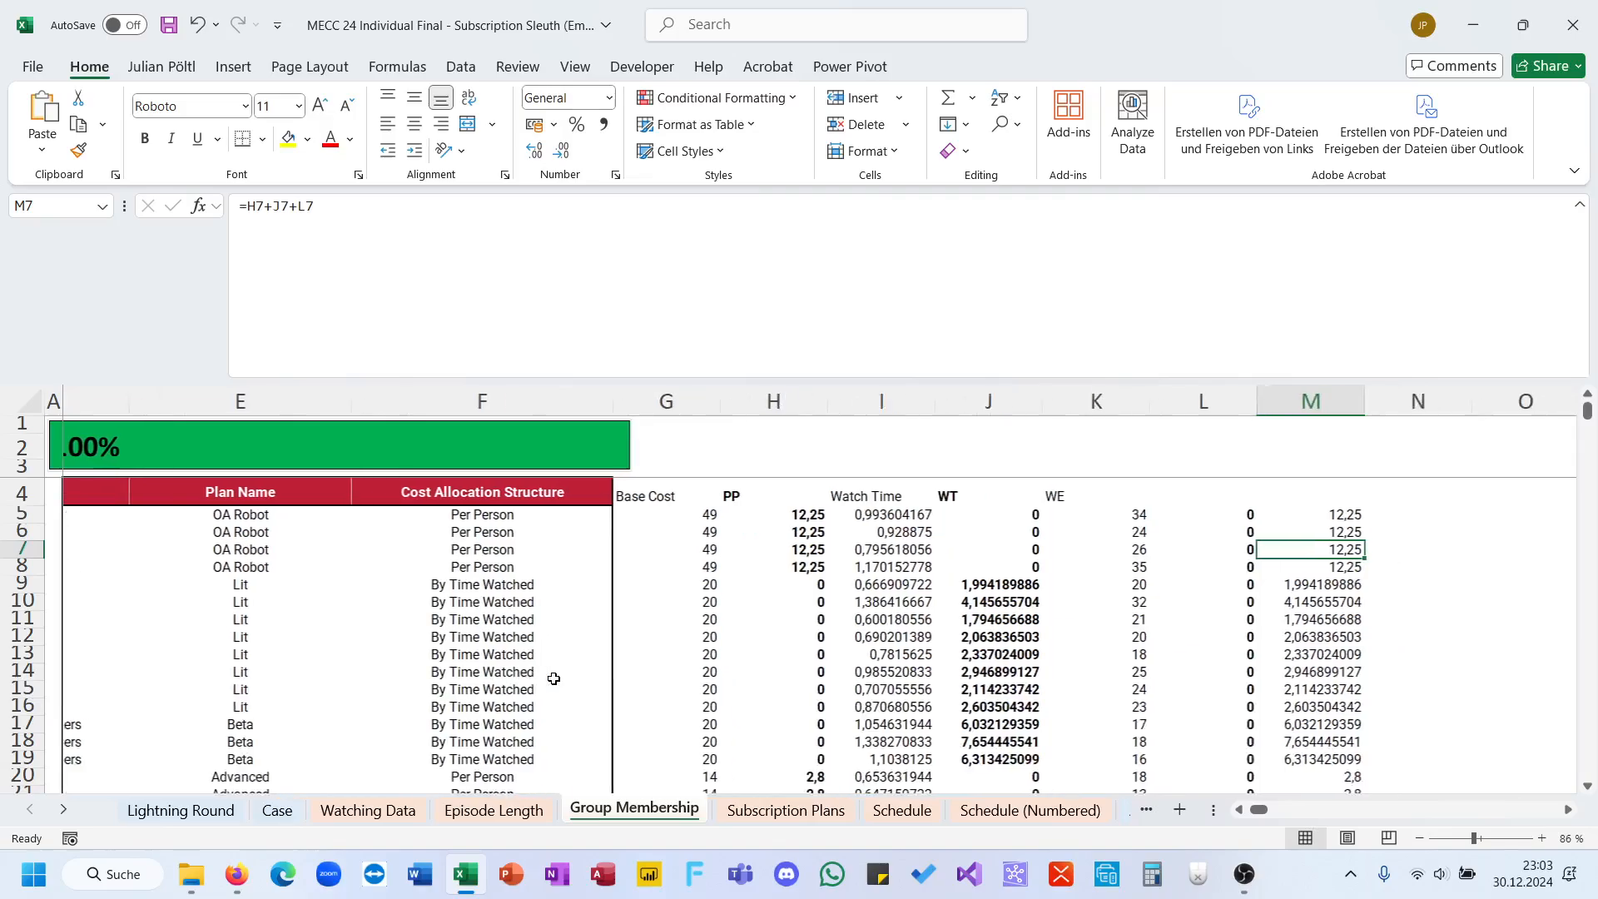
{"action": "scroll", "coordinate": [554, 679], "scroll_direction": "left", "scroll_amount": 4}
{"action": "scroll", "coordinate": [553, 678], "scroll_direction": "down", "scroll_amount": 1}
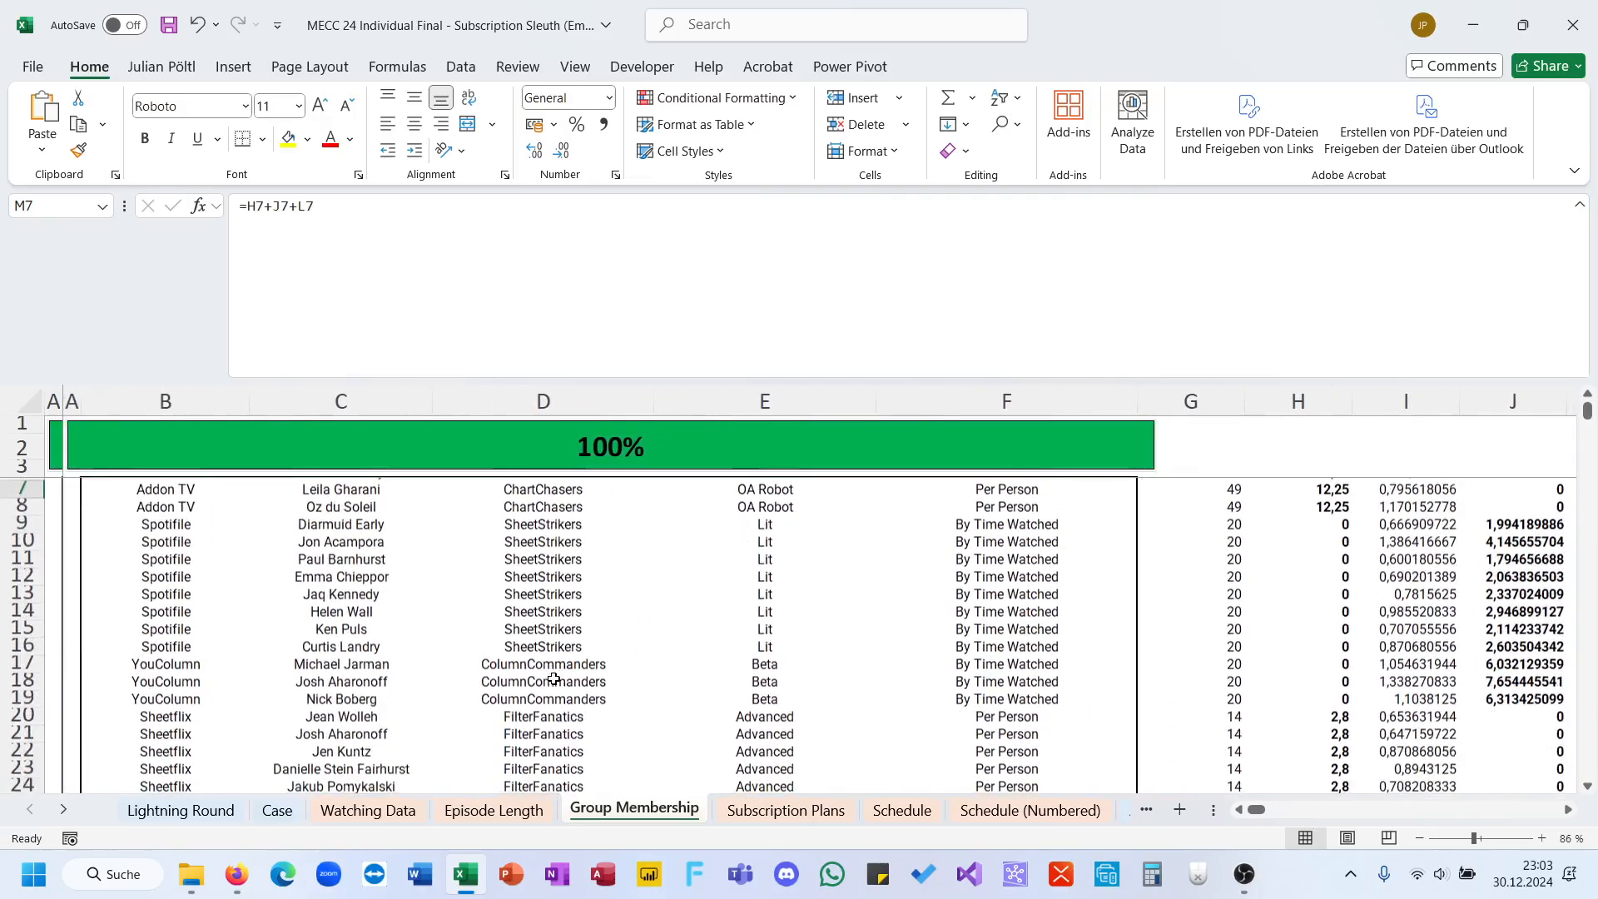
{"action": "scroll", "coordinate": [553, 678], "scroll_direction": "up", "scroll_amount": 1}
{"action": "scroll", "coordinate": [553, 678], "scroll_direction": "right", "scroll_amount": 4}
{"action": "scroll", "coordinate": [554, 678], "scroll_direction": "right", "scroll_amount": 1}
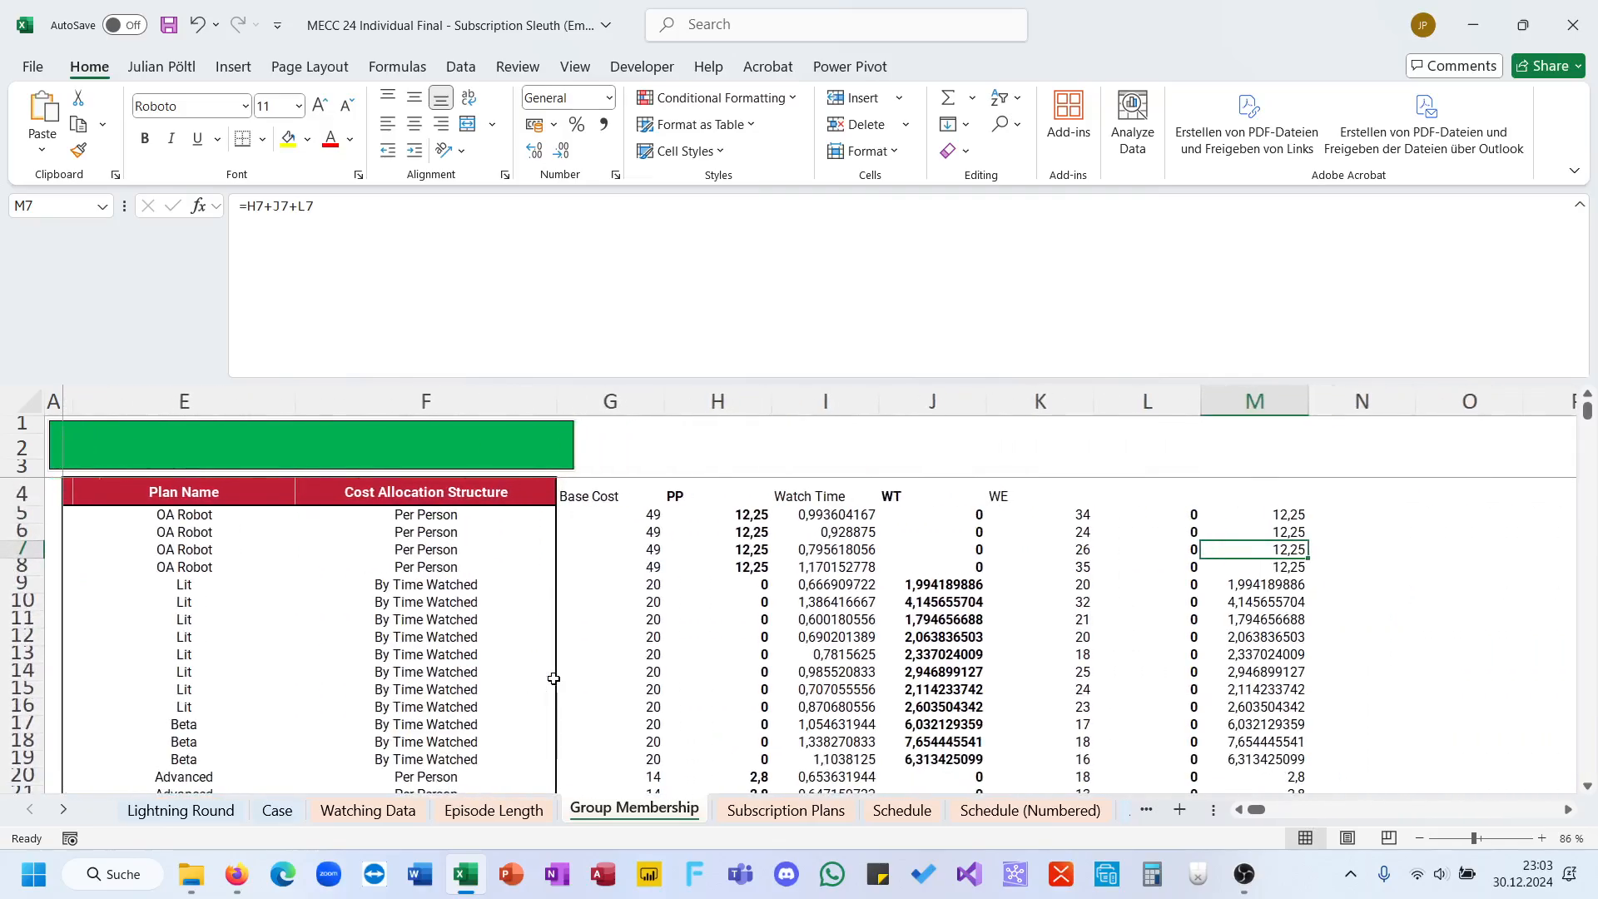
{"action": "scroll", "coordinate": [553, 678], "scroll_direction": "down", "scroll_amount": 4}
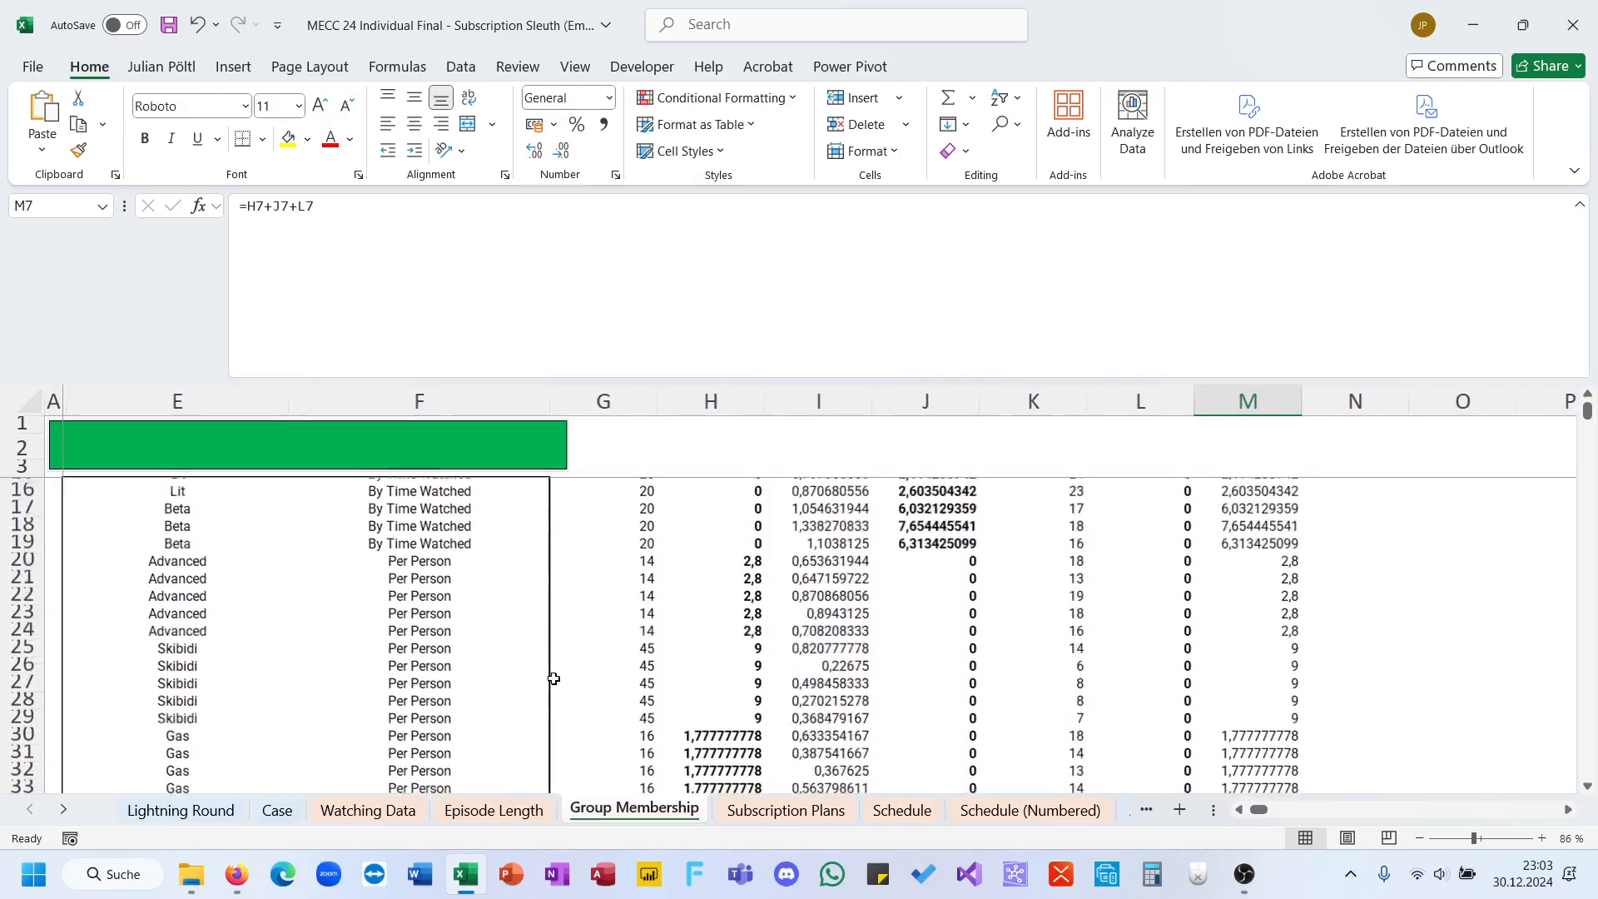
{"action": "scroll", "coordinate": [554, 678], "scroll_direction": "up", "scroll_amount": 4}
Step: On the Case sheet, begin a formula in E191 with SUM wrapped around FILTER for the first Level 6 question
{"action": "left_click", "coordinate": [271, 814]}
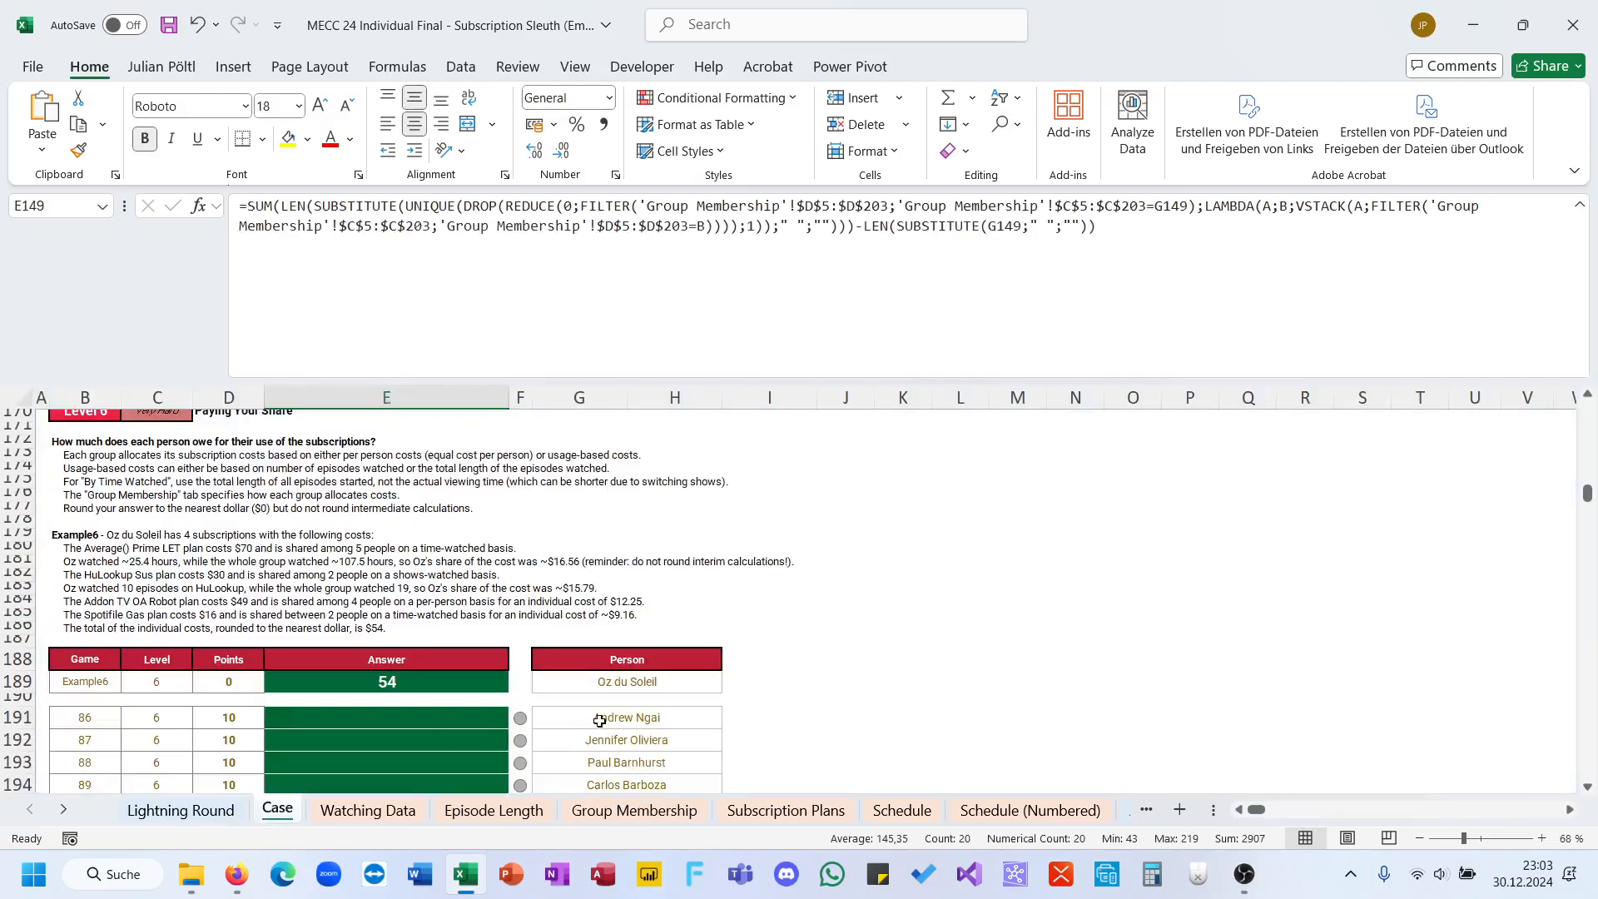
{"action": "scroll", "coordinate": [707, 620], "scroll_direction": "down", "scroll_amount": 3}
{"action": "left_click", "coordinate": [475, 608]}
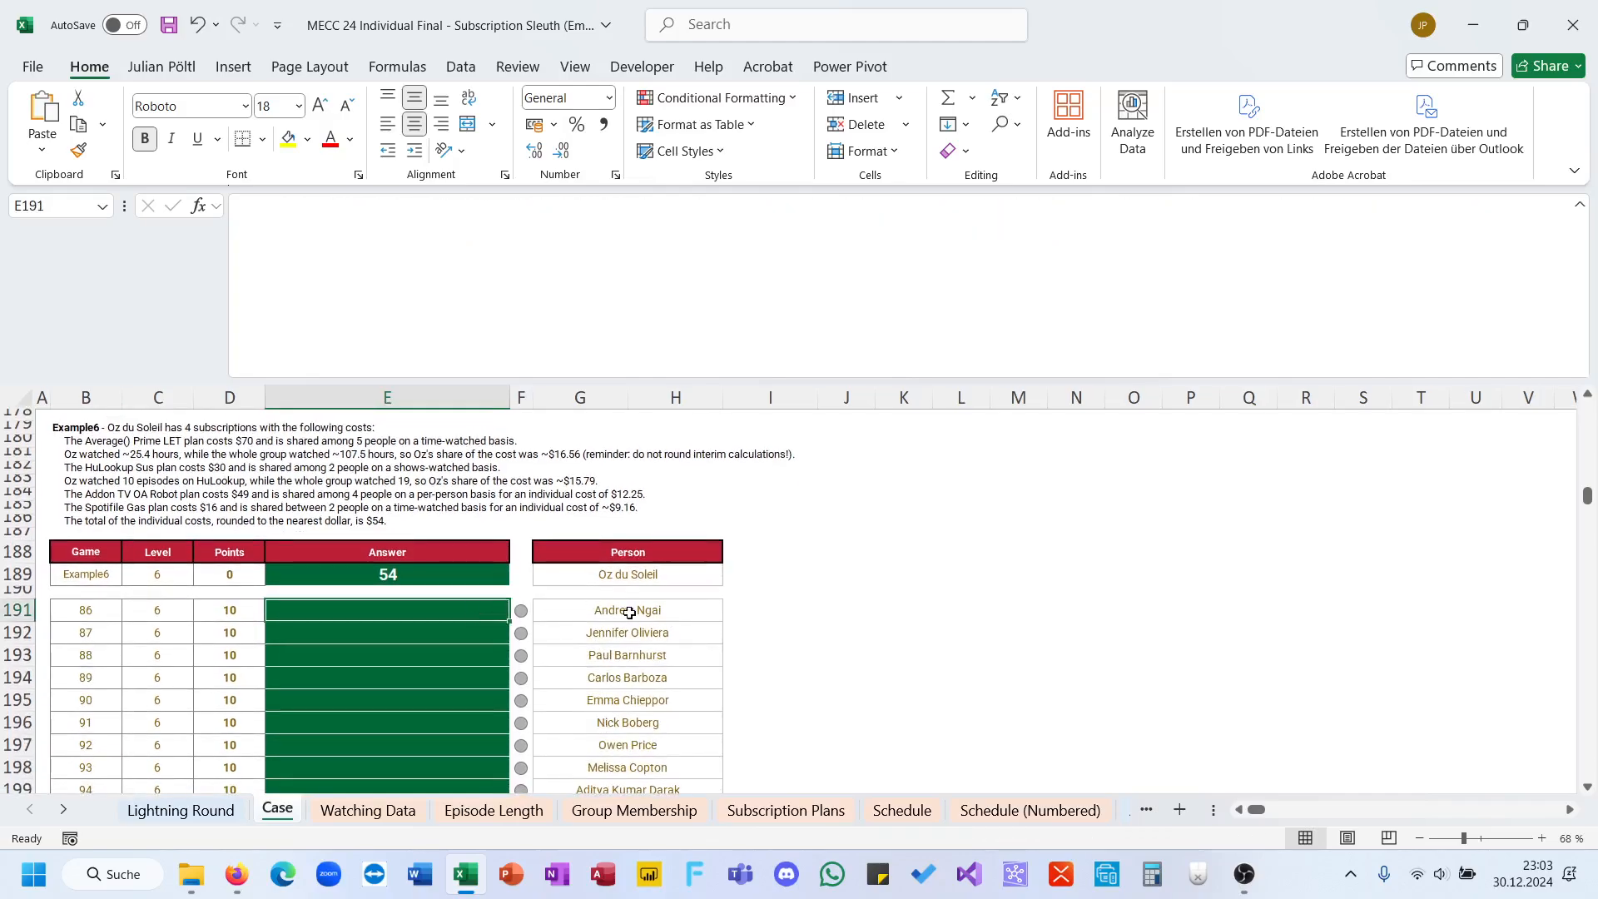
{"action": "type", "text": "="}
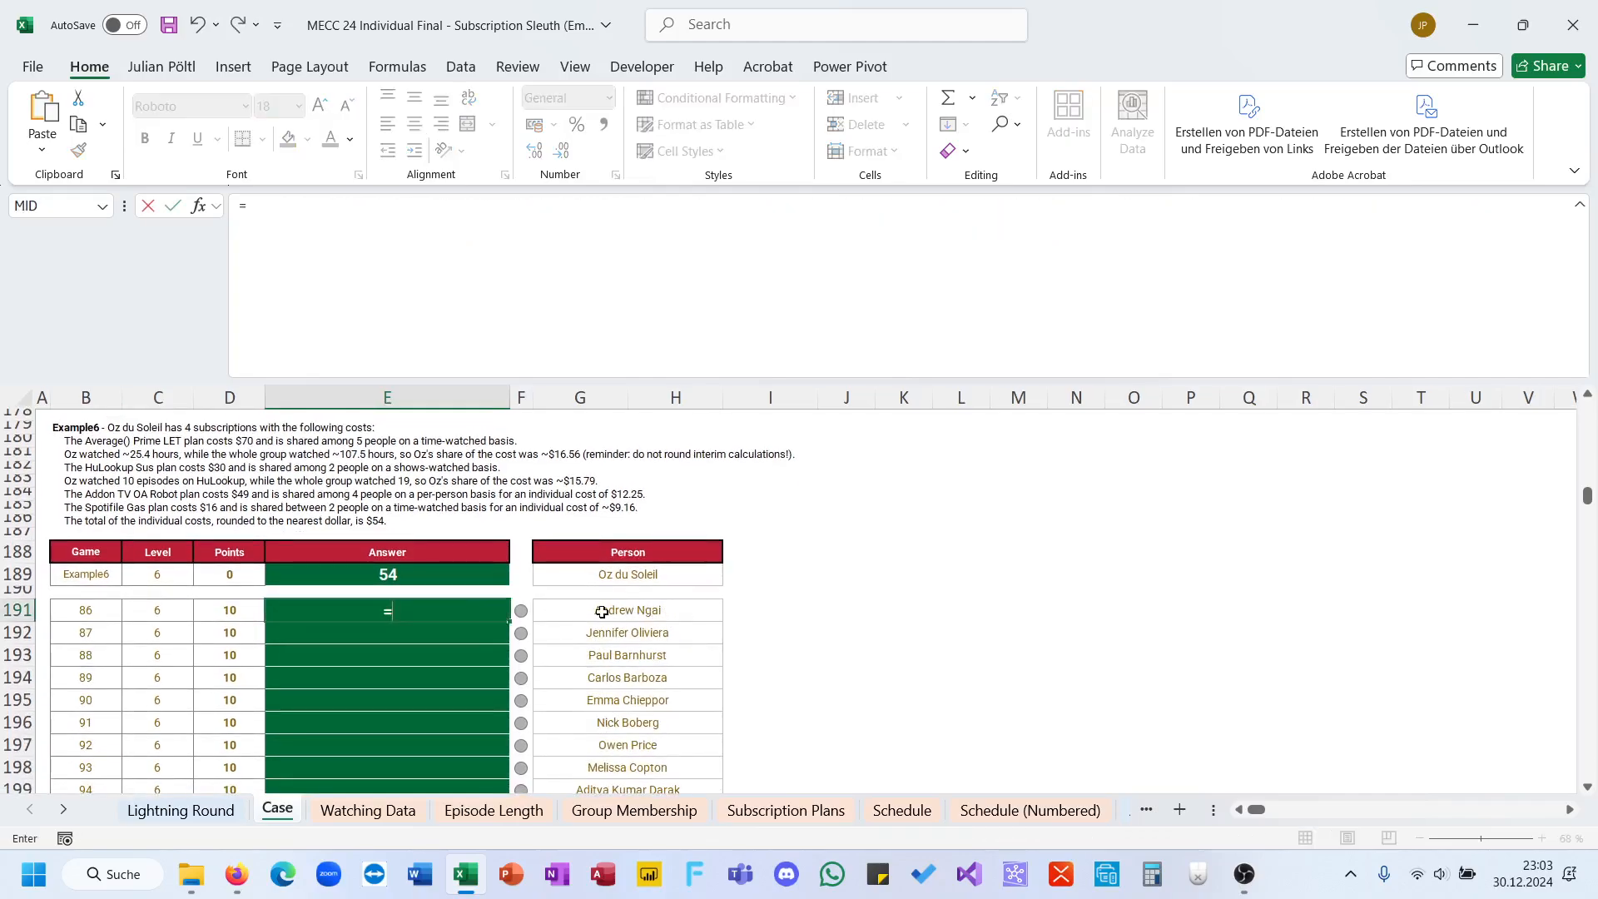
{"action": "type", "text": "sum(FILTER("}
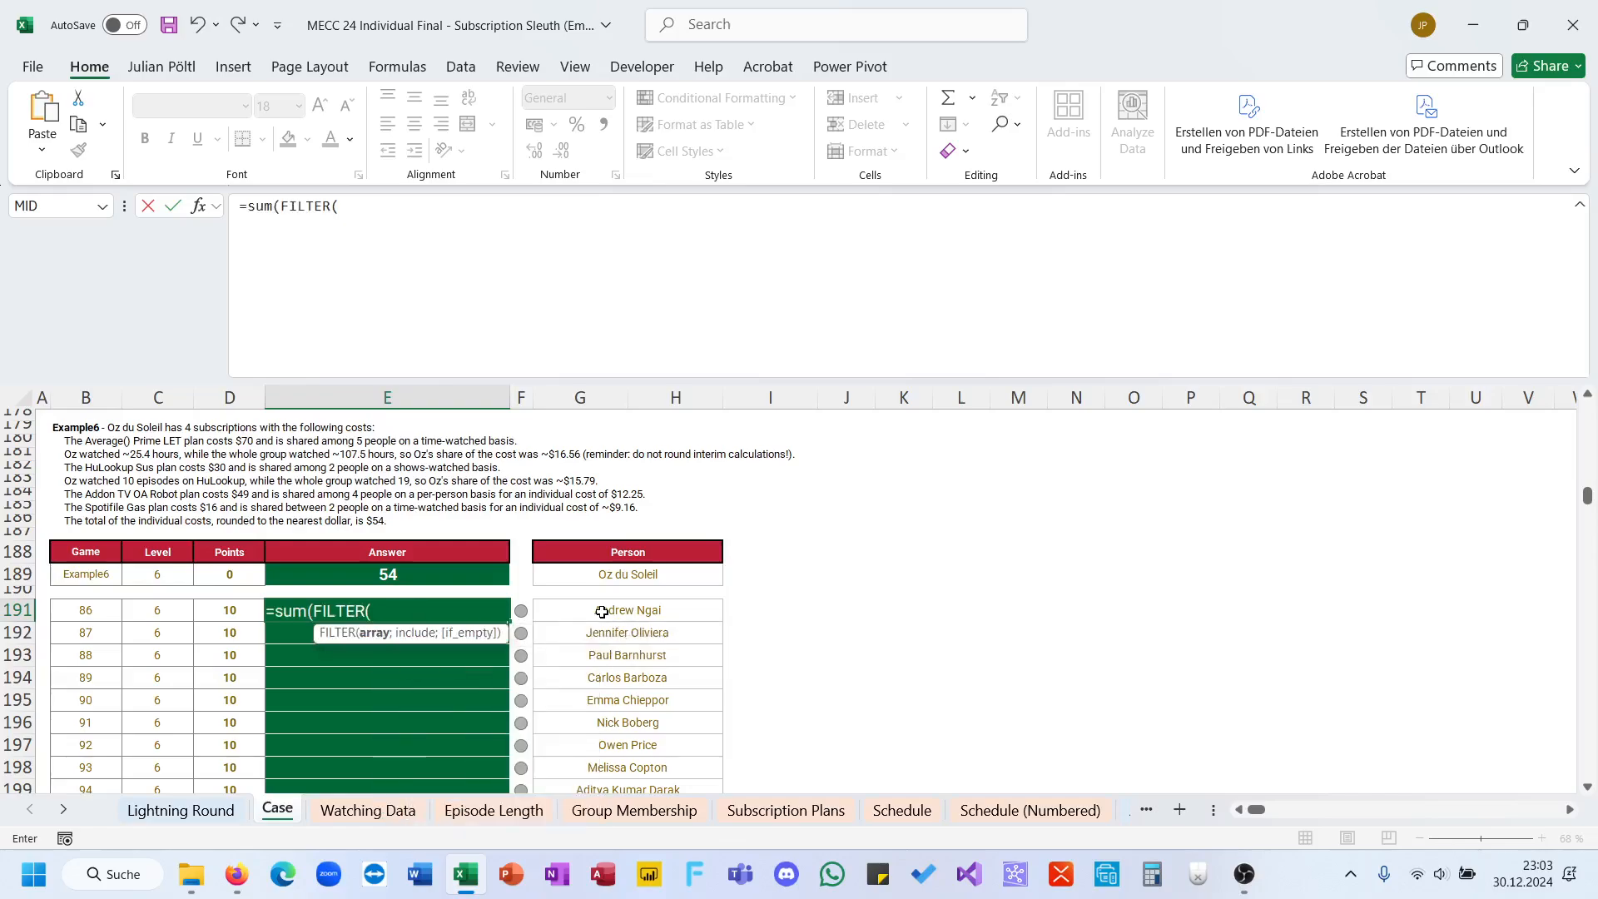
Step: Give FILTER the absolute range 'Group Membership'!$M$5:$M$203 as its array
{"action": "left_click", "coordinate": [368, 810]}
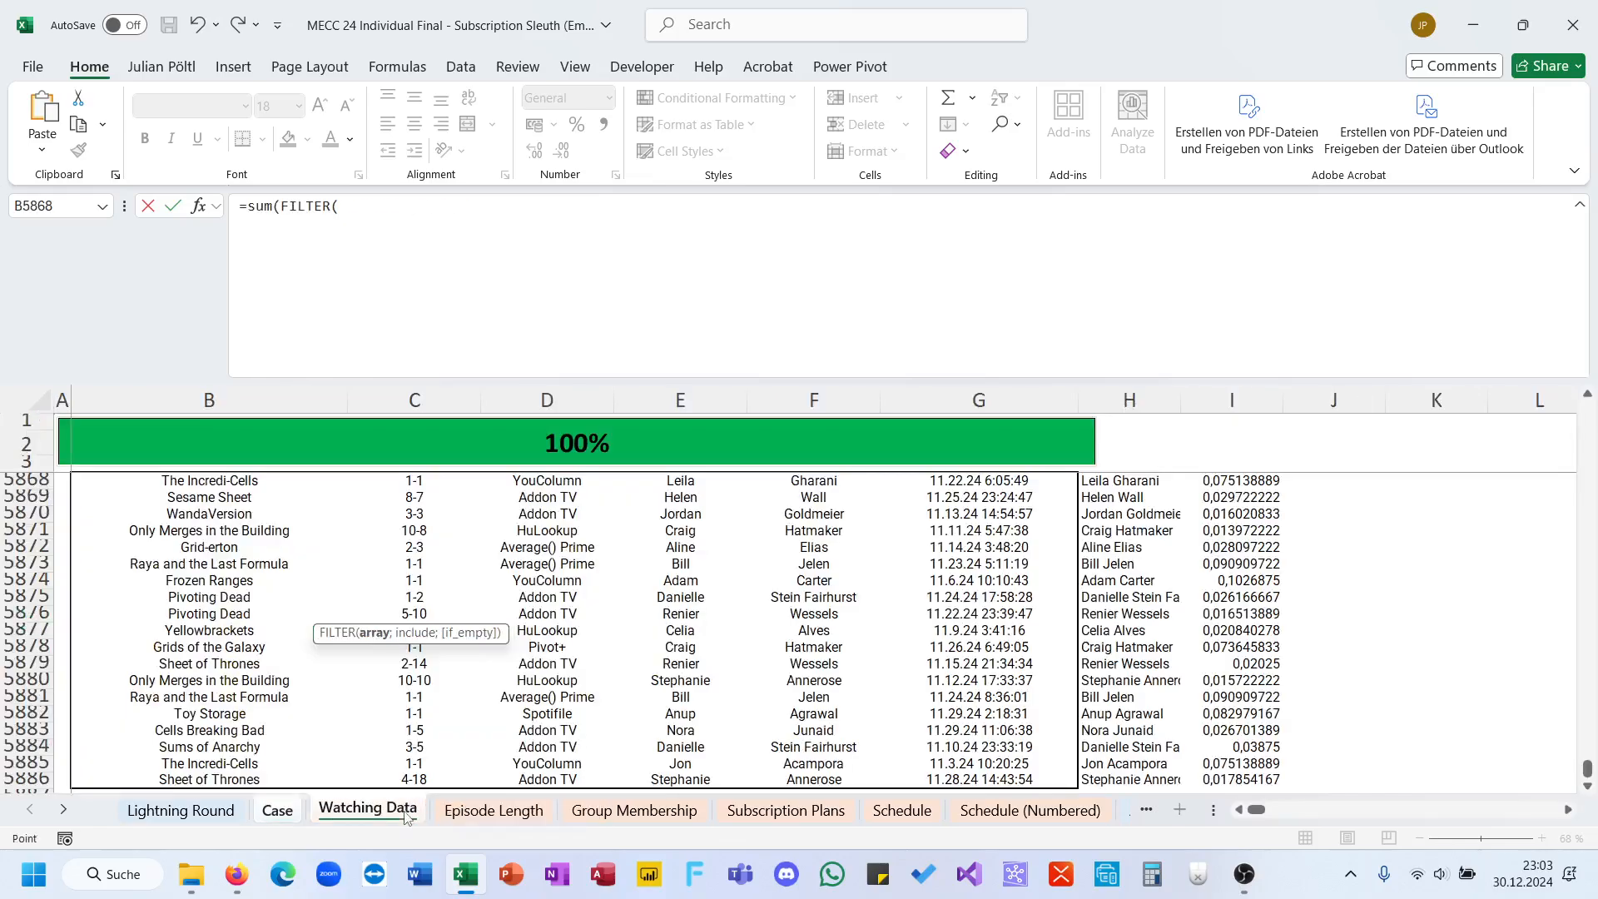
{"action": "left_click", "coordinate": [658, 816]}
{"action": "scroll", "coordinate": [690, 658], "scroll_direction": "left", "scroll_amount": 3}
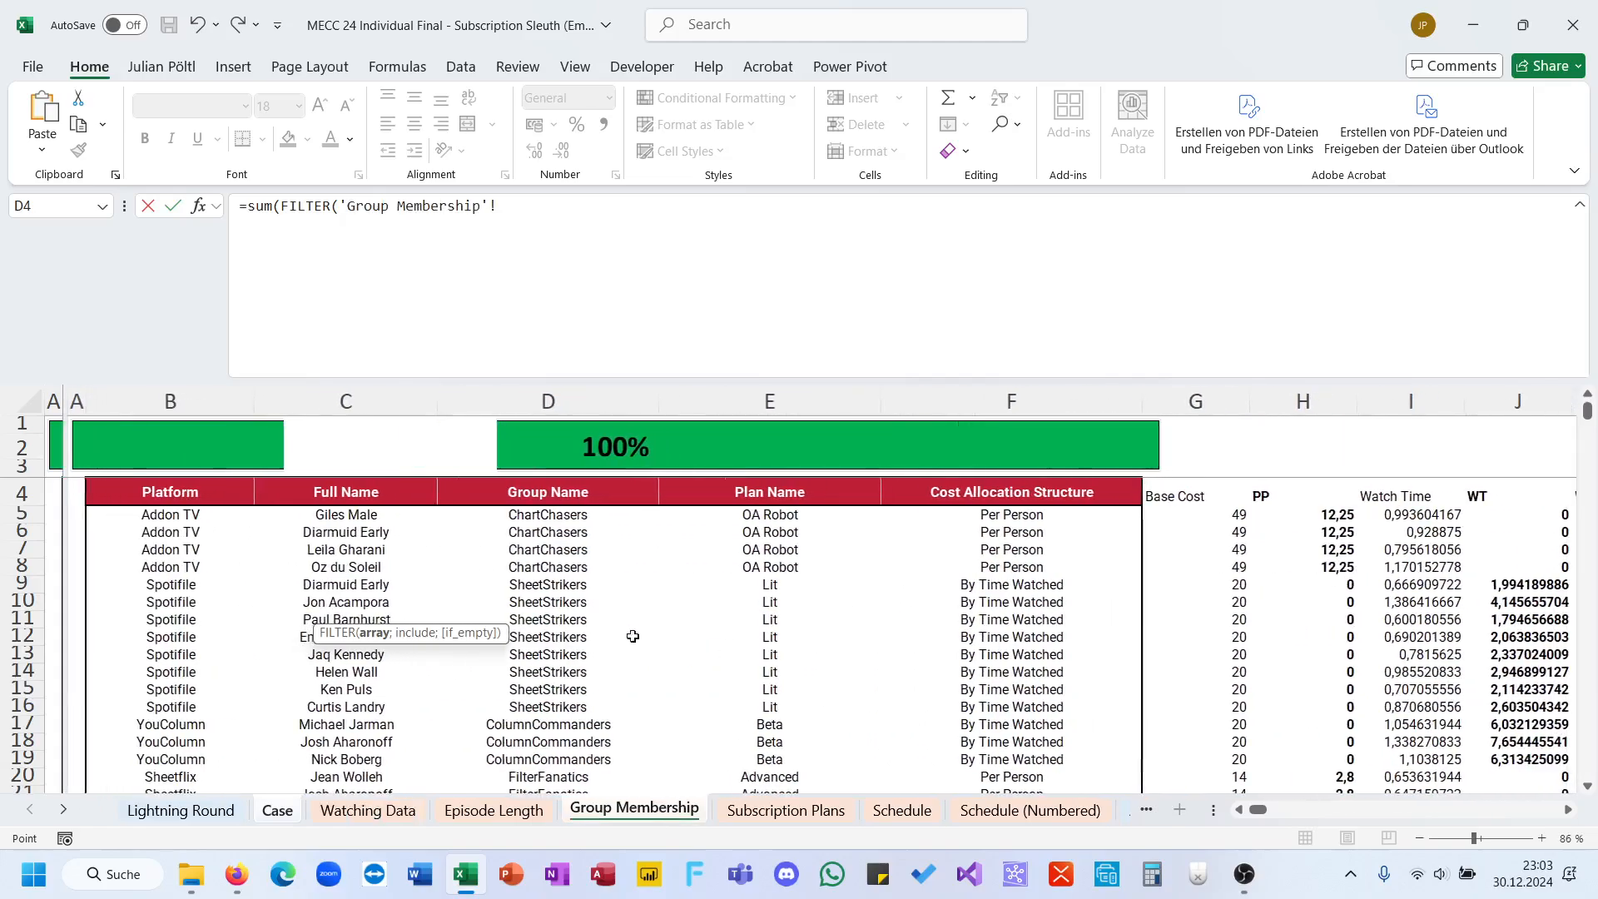
{"action": "scroll", "coordinate": [633, 636], "scroll_direction": "right", "scroll_amount": 3}
{"action": "left_click", "coordinate": [1034, 511]}
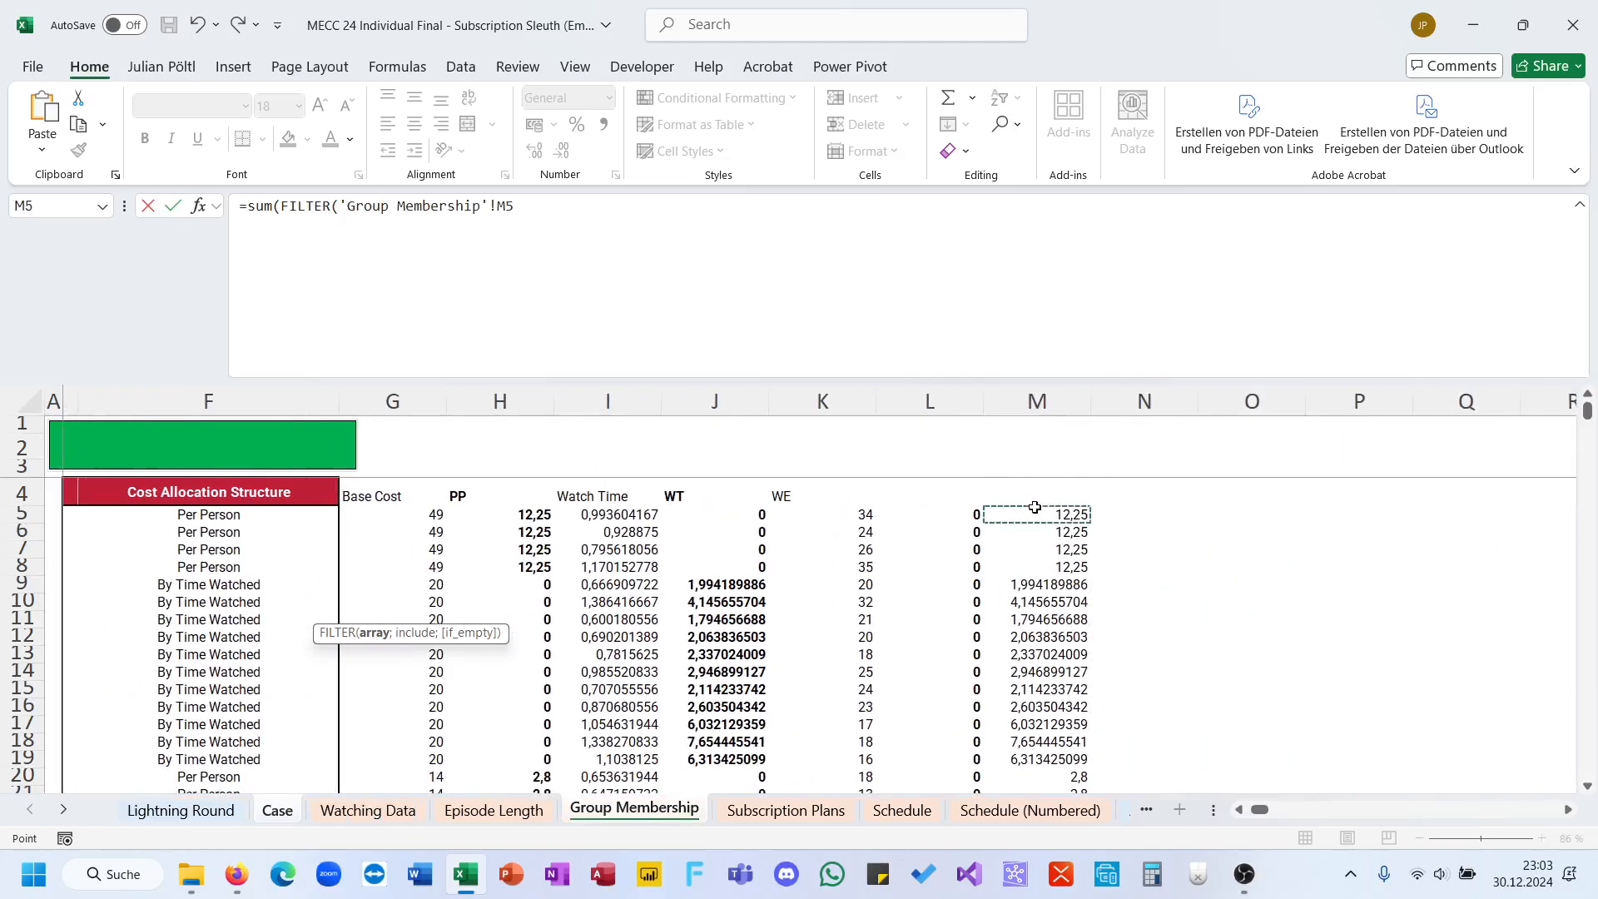
{"action": "key", "text": "ctrl+shift+Down"}
{"action": "key", "text": "F4"}
{"action": "type", "text": ";"}
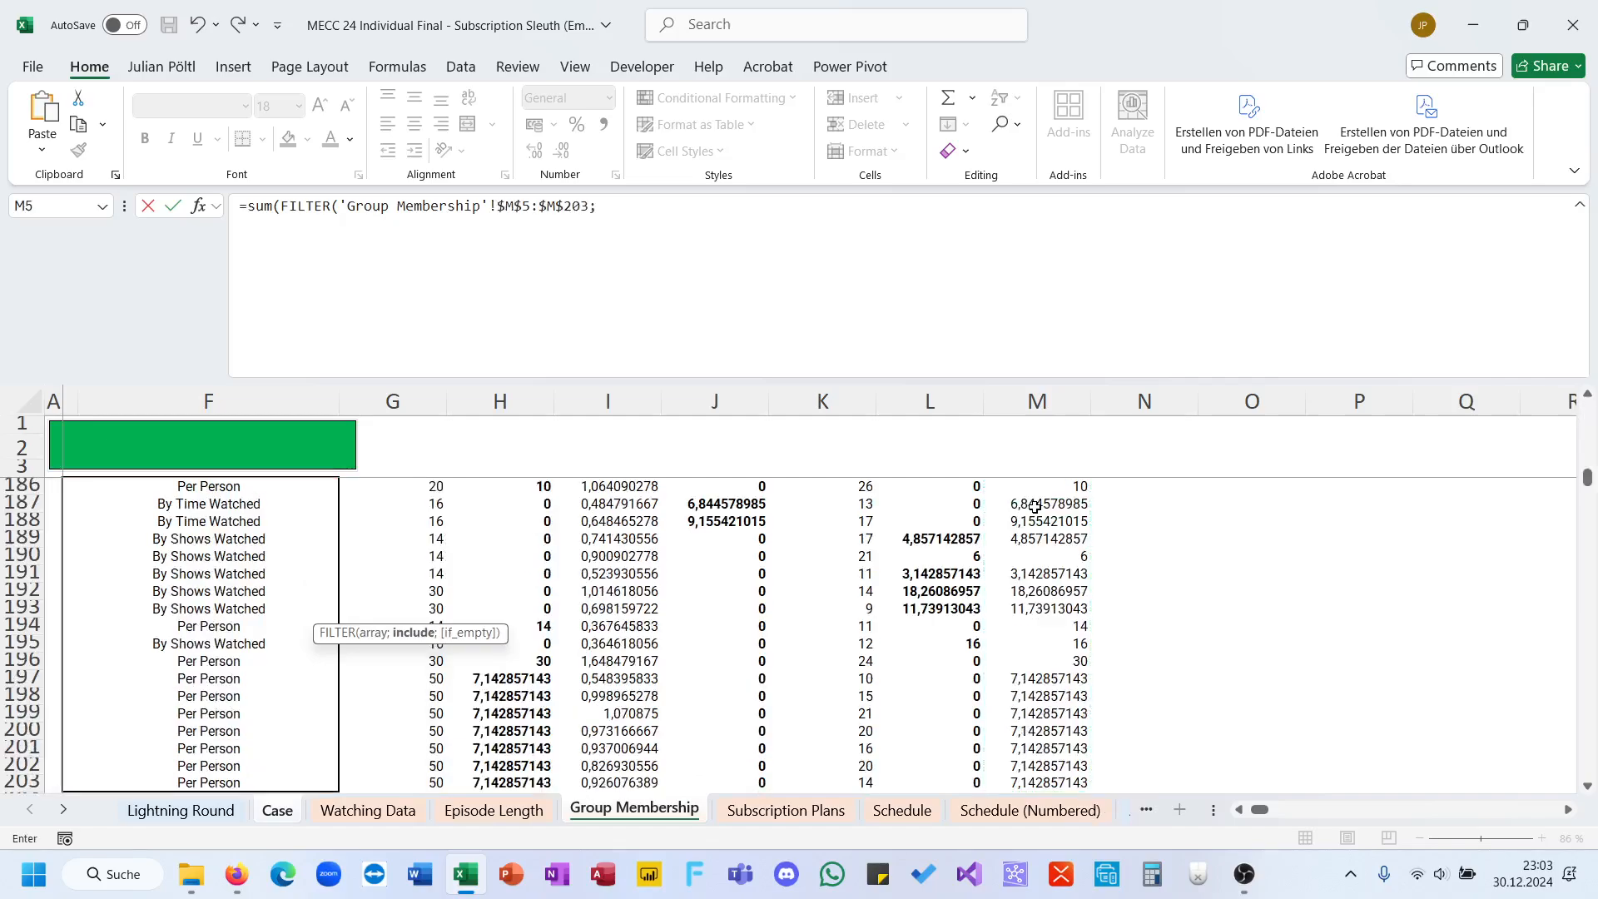
Step: Complete the FILTER condition as 'Group Membership'!$C$5:$C$203=G191 and commit the formula in E191
{"action": "scroll", "coordinate": [978, 516], "scroll_direction": "left", "scroll_amount": 4}
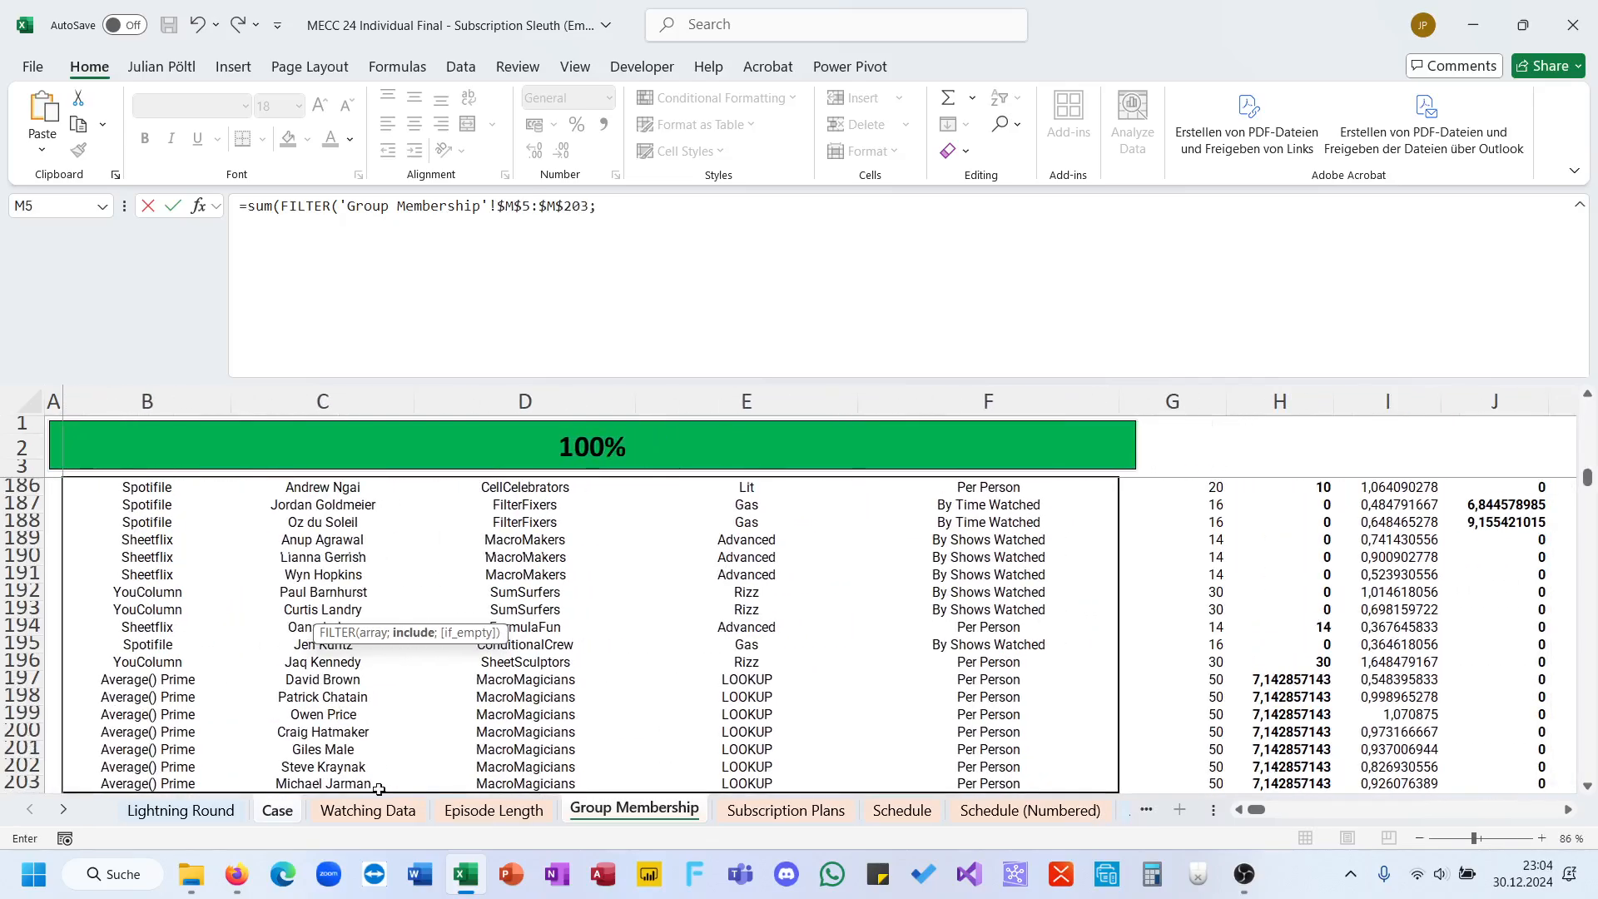
{"action": "left_click", "coordinate": [364, 784]}
{"action": "key", "text": "ctrl+shift+Up"}
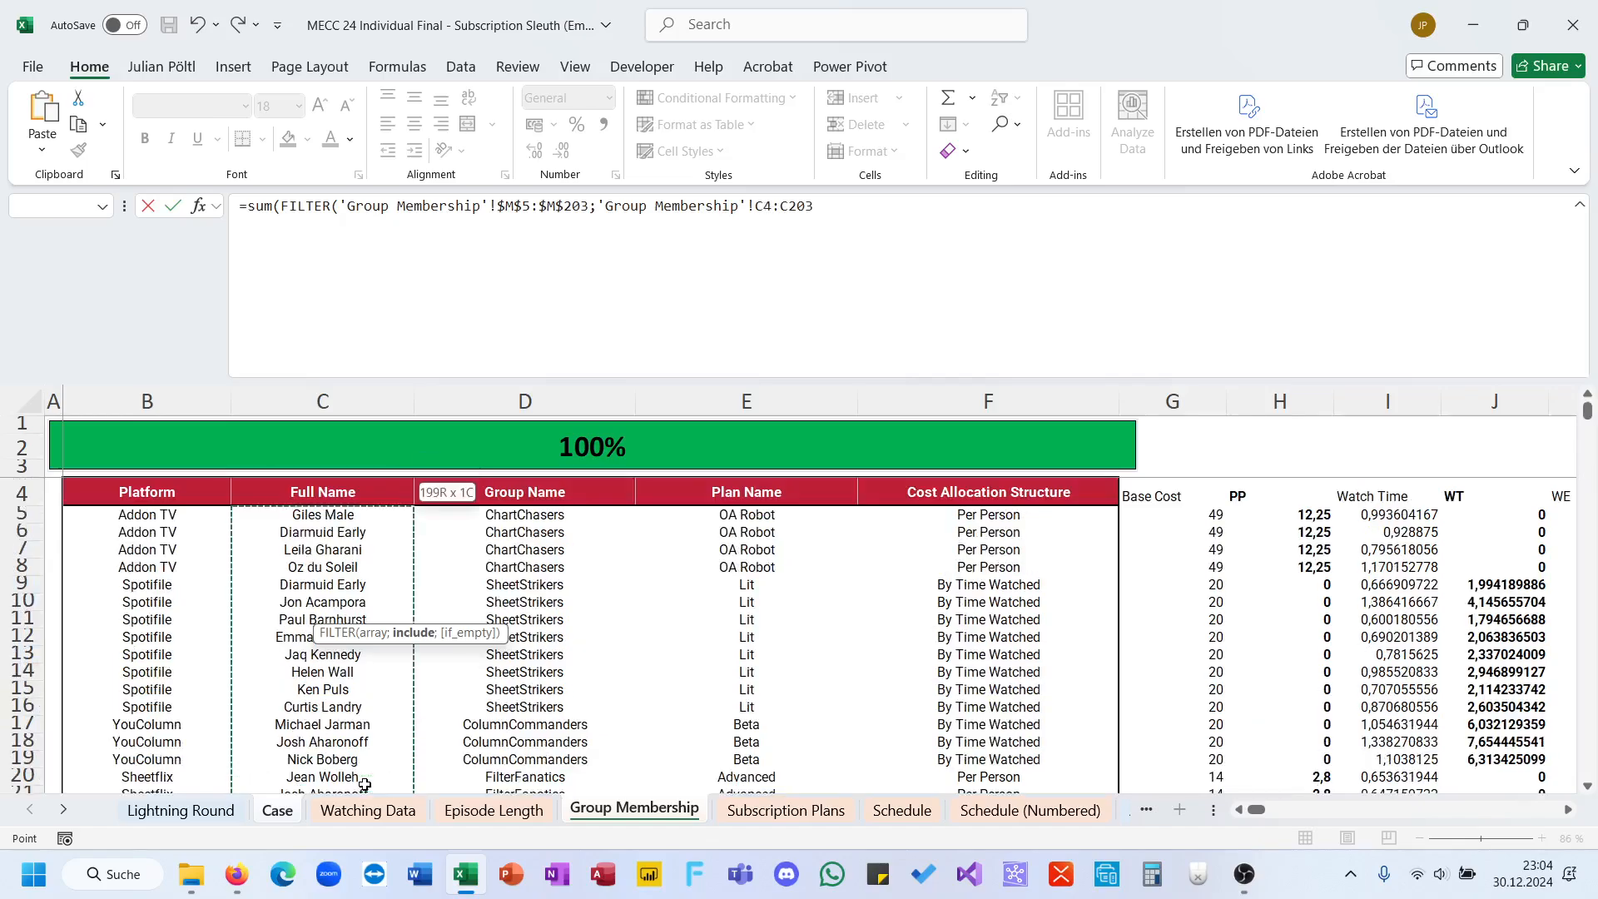
{"action": "key", "text": "F4"}
{"action": "type", "text": "="}
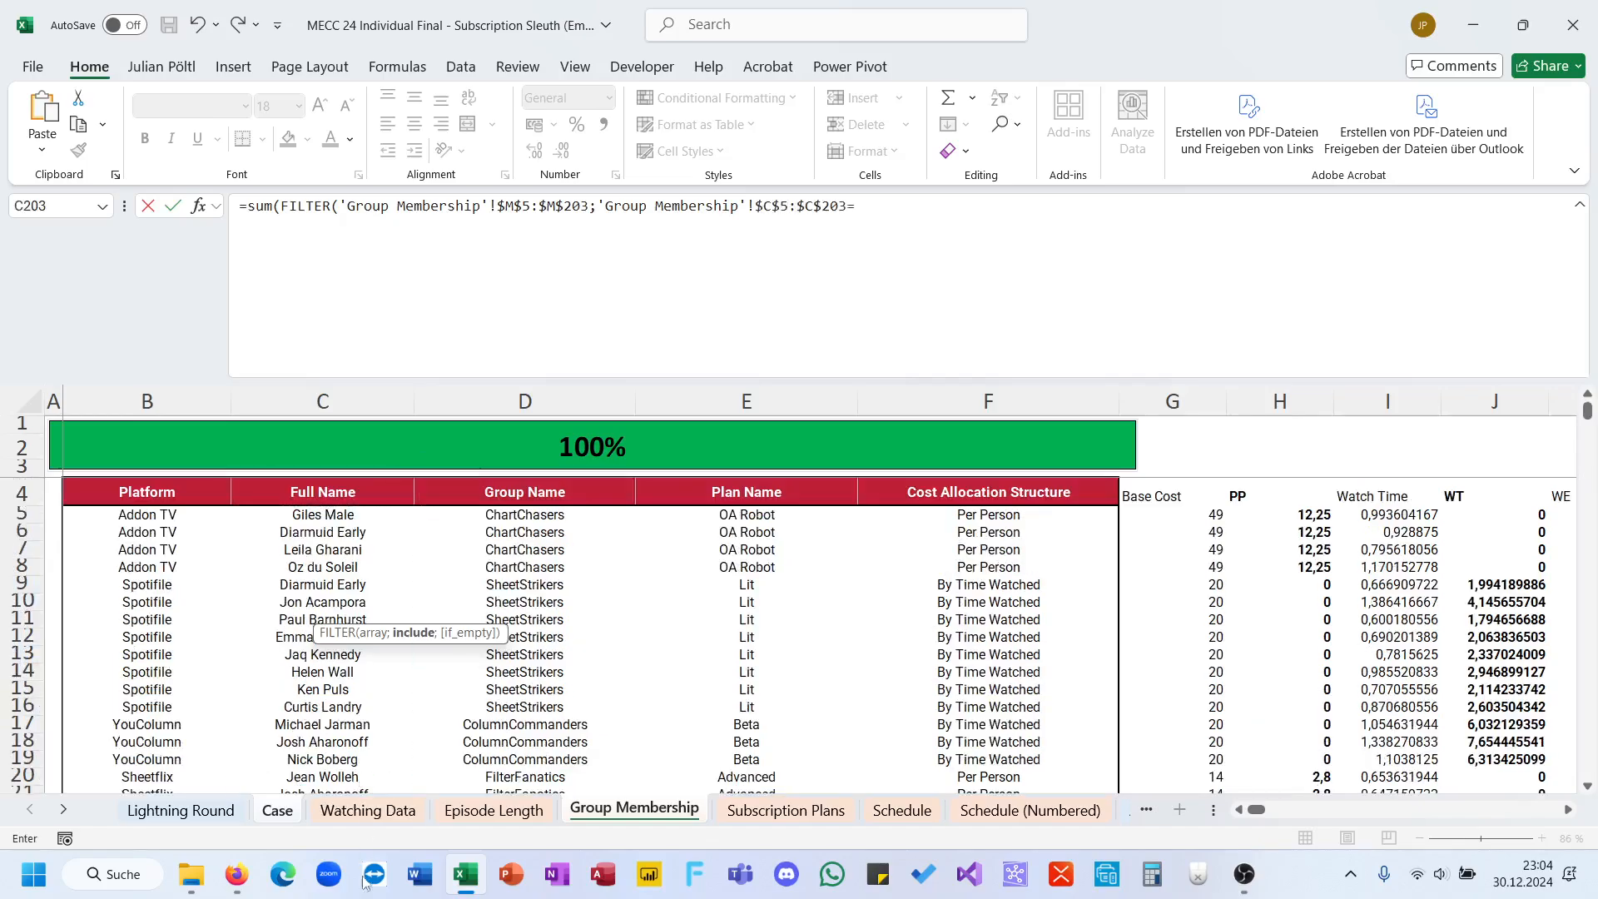
{"action": "left_click", "coordinate": [277, 810]}
{"action": "left_click", "coordinate": [597, 620]}
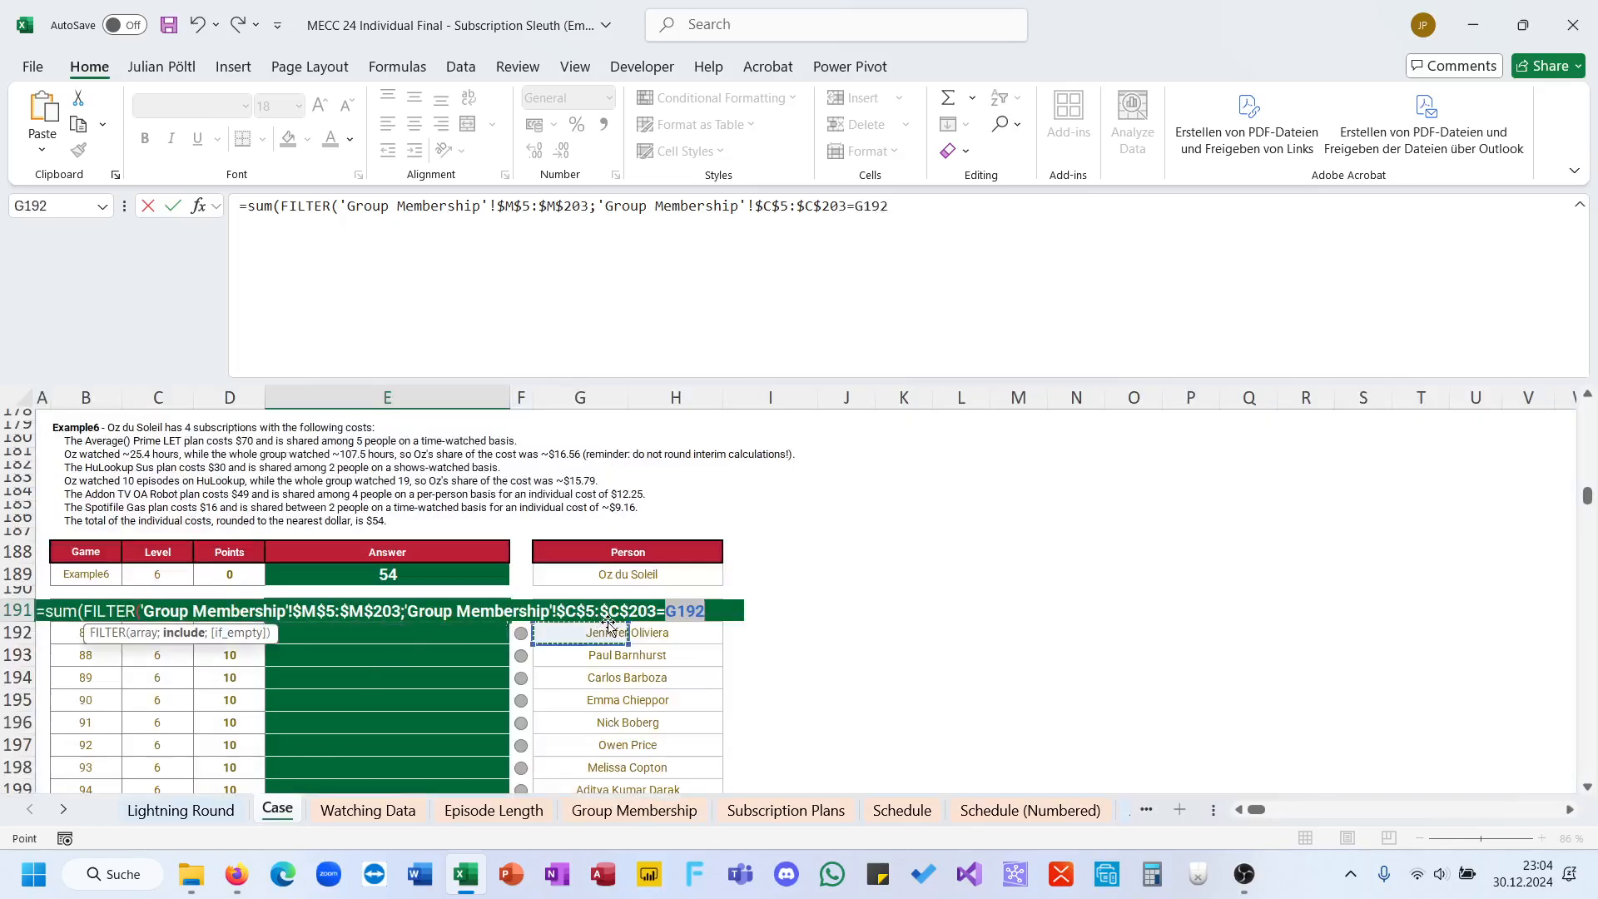
{"action": "type", "text": "))"}
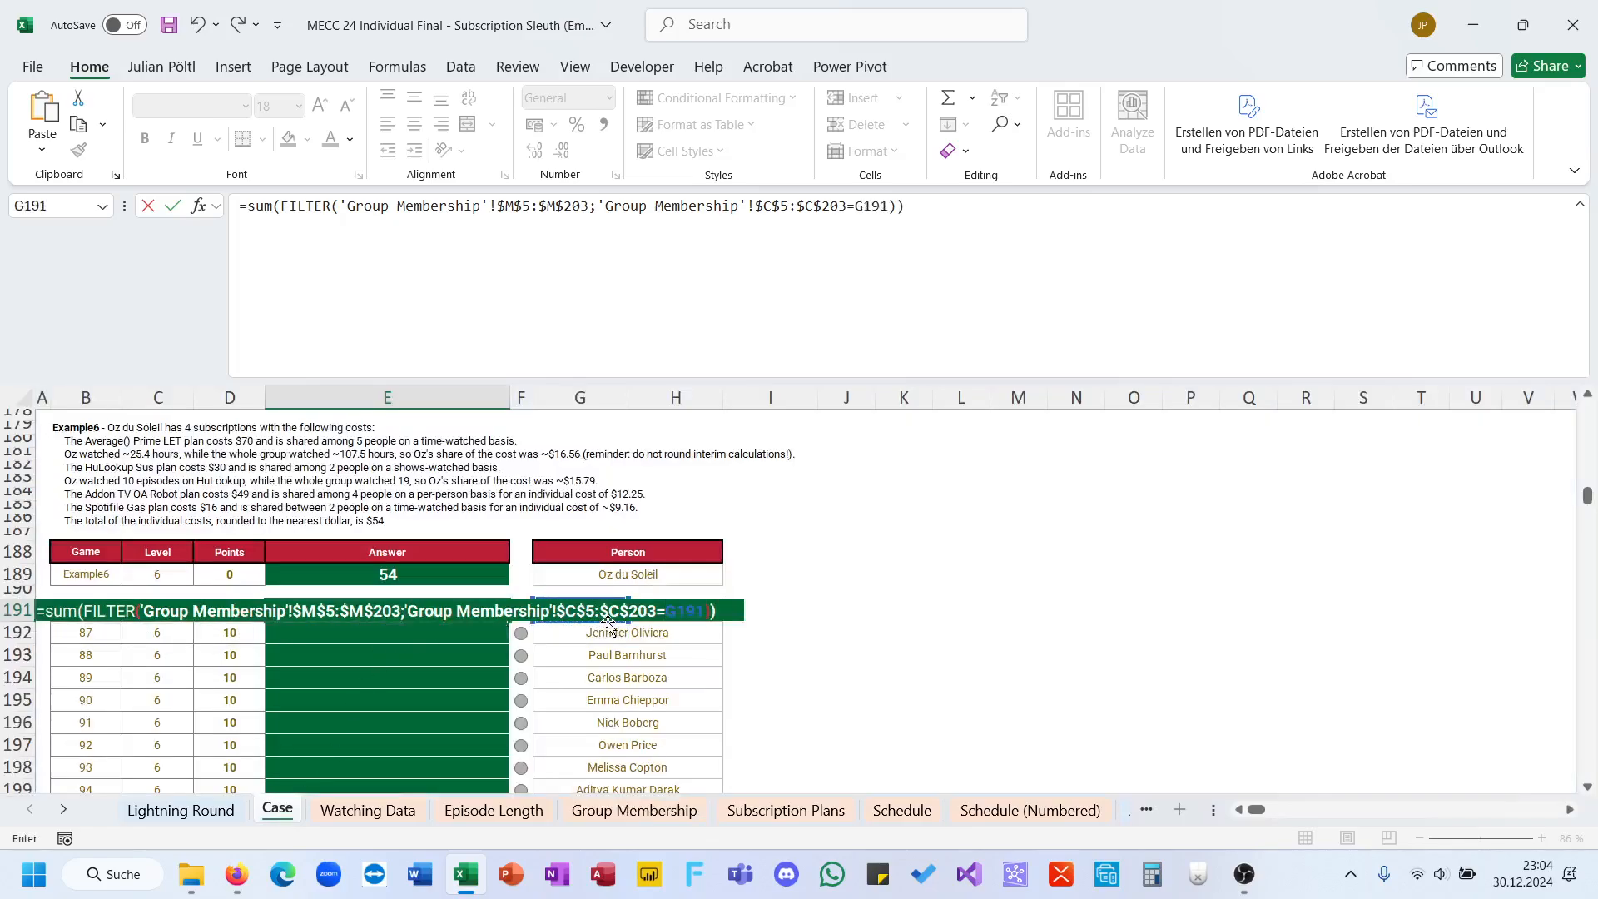
{"action": "key", "text": "ctrl+Return"}
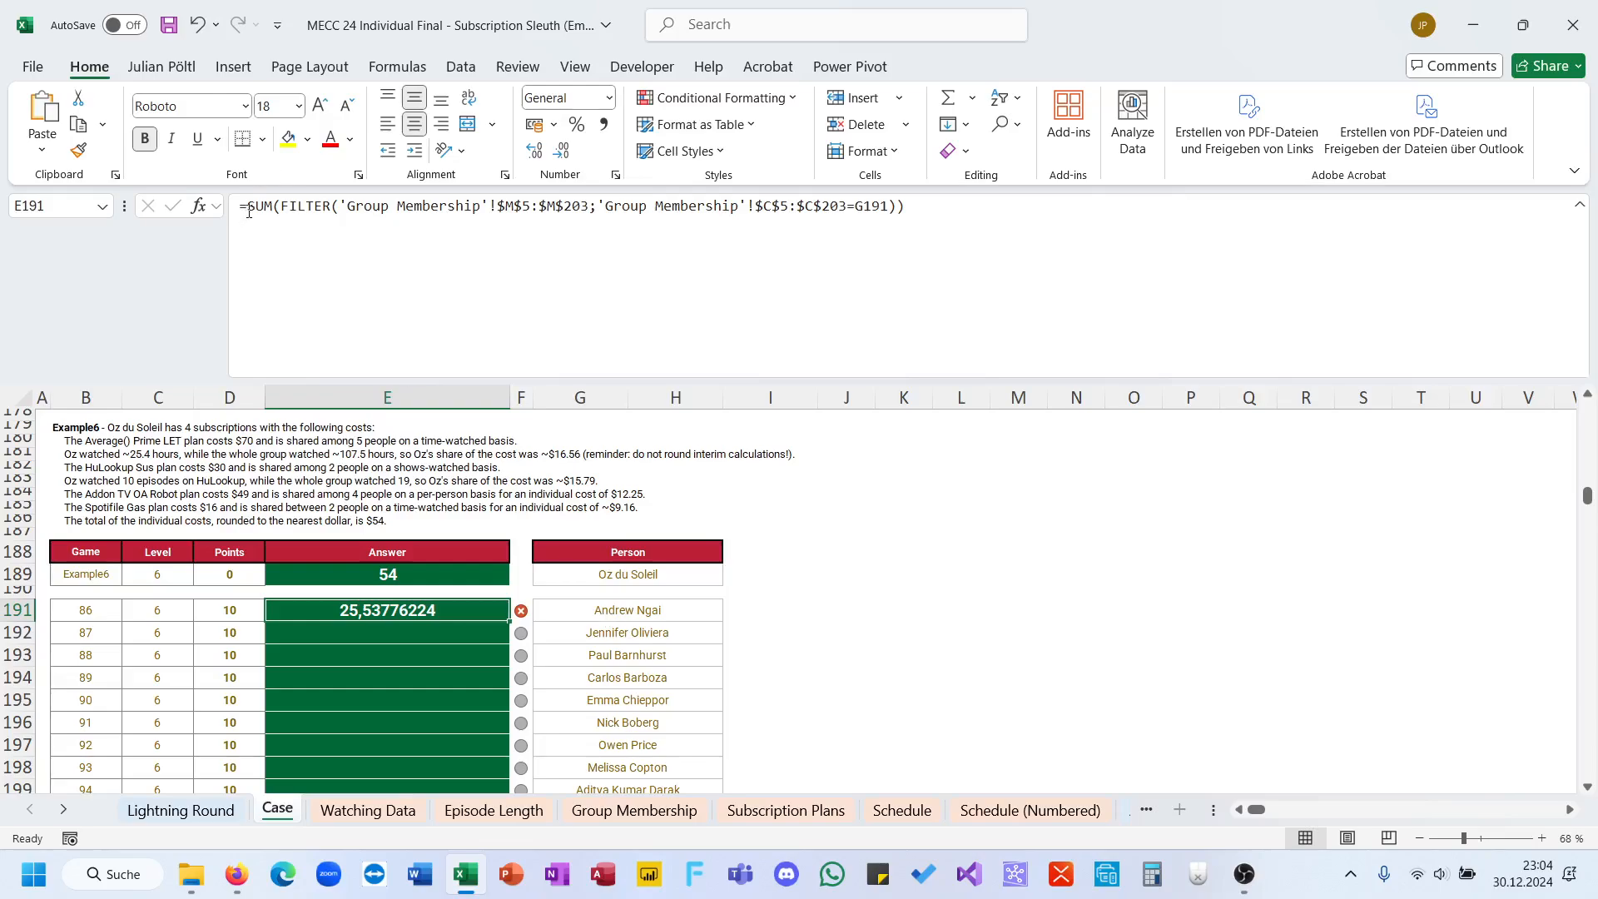
Step: Wrap the E191 SUM formula in ROUND with 0 digits
{"action": "left_click", "coordinate": [248, 212]}
{"action": "type", "text": "ro"}
{"action": "key", "text": "Down"}
{"action": "key", "text": "Tab"}
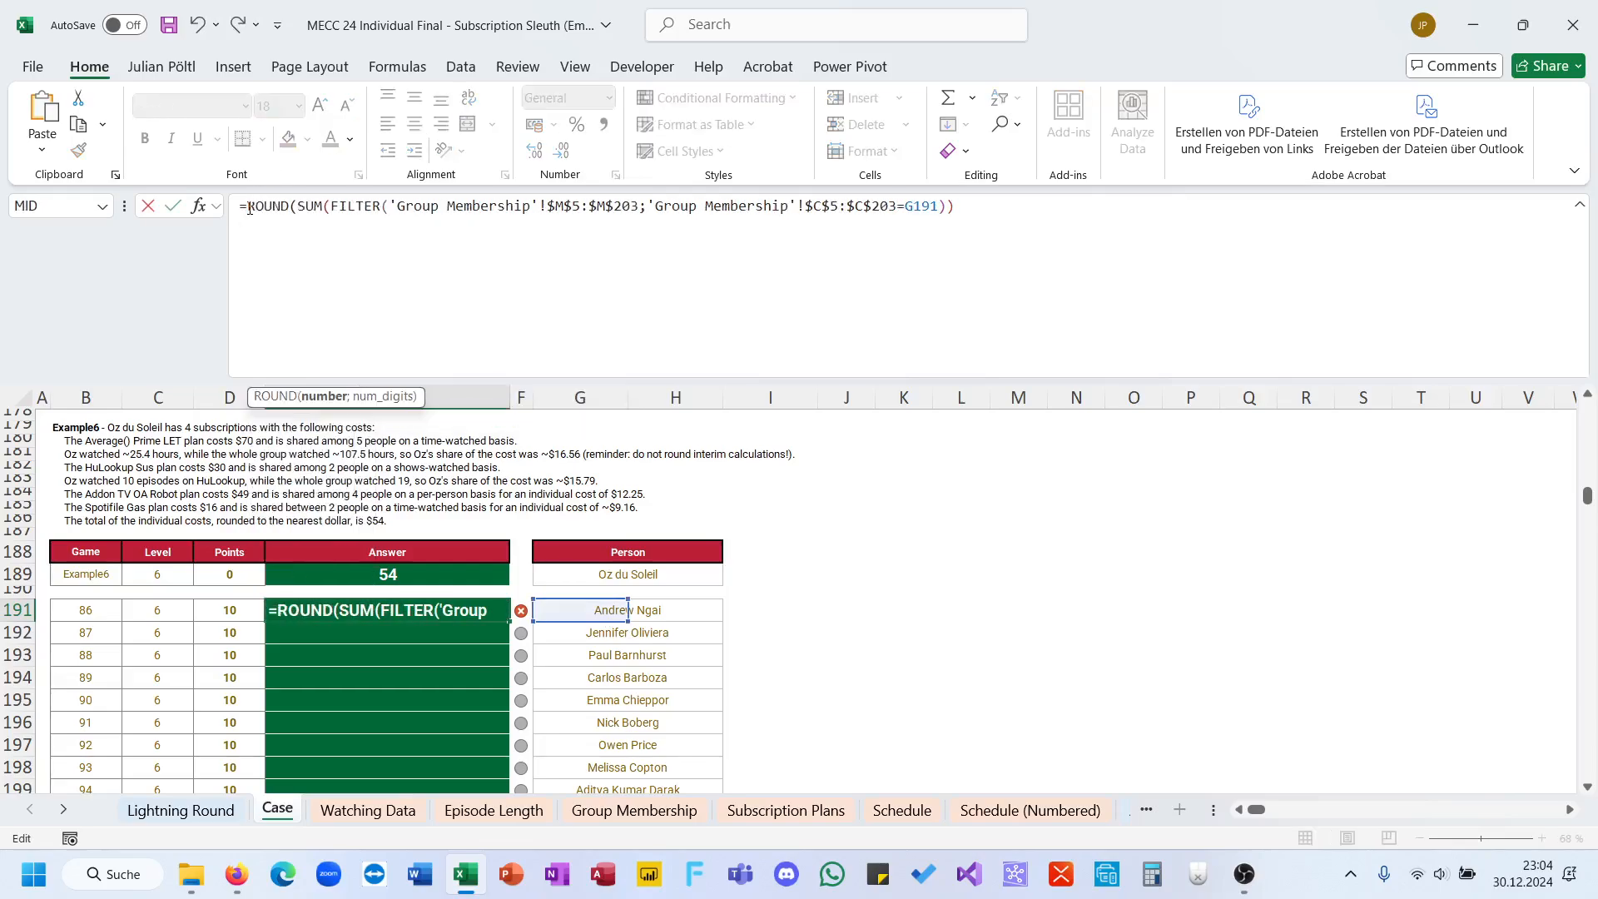
{"action": "key", "text": "End"}
{"action": "type", "text": ")"}
{"action": "type", "text": ";0)"}
{"action": "key", "text": "ctrl+Return"}
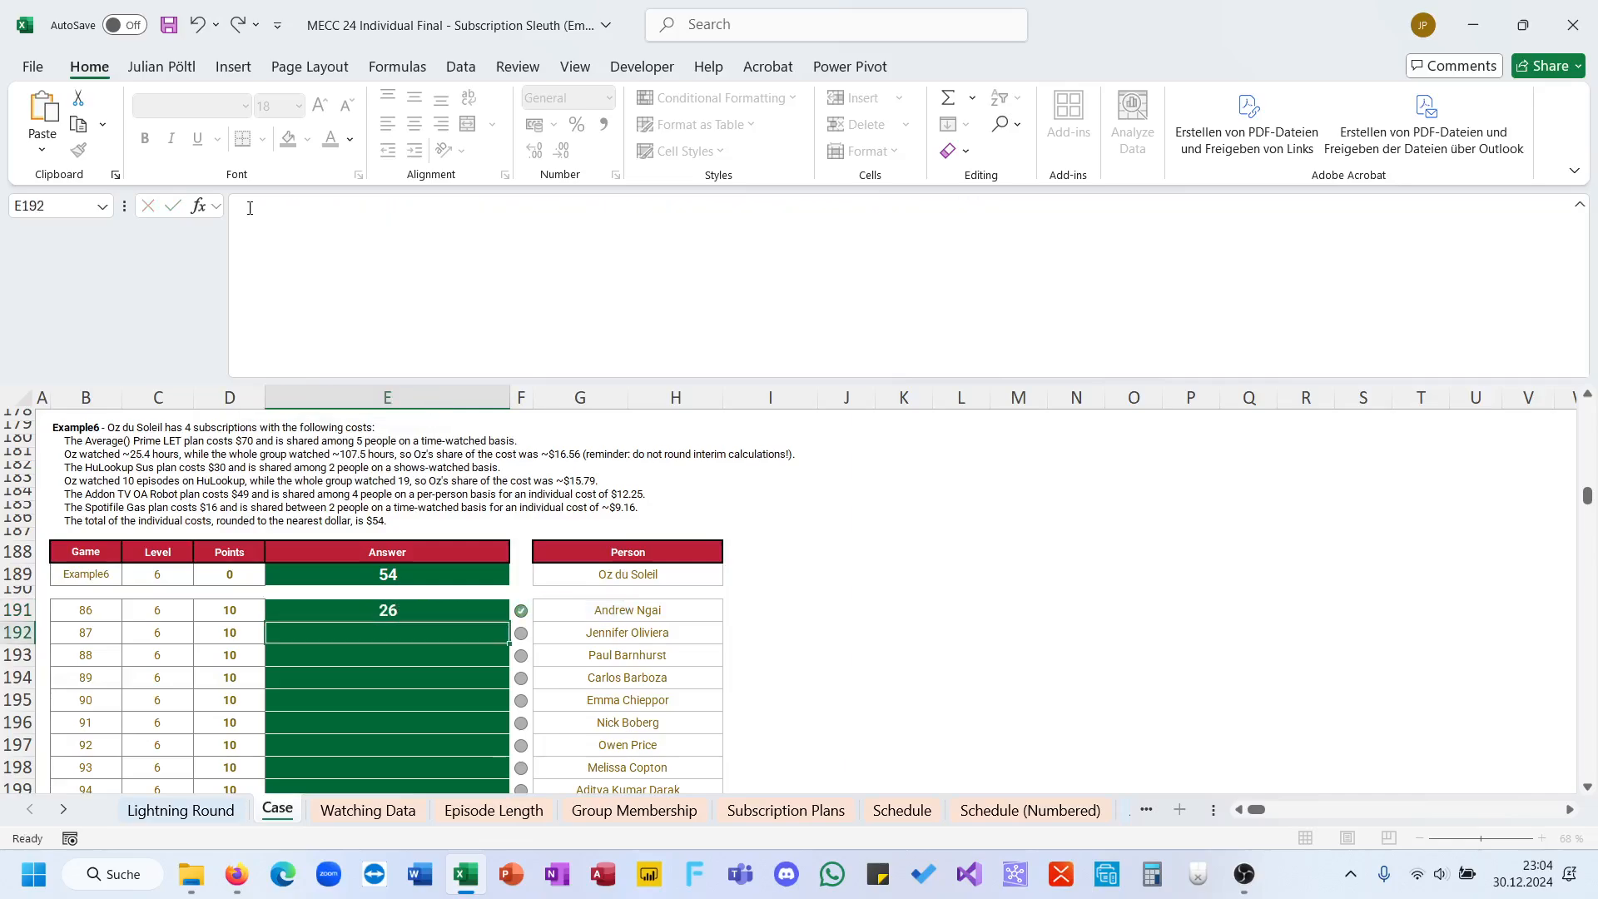
Step: Fill the E191 formula down all Level 6 answers to E210 and read the Level 7 Retro TV Day! rules
{"action": "double_click", "coordinate": [509, 621]}
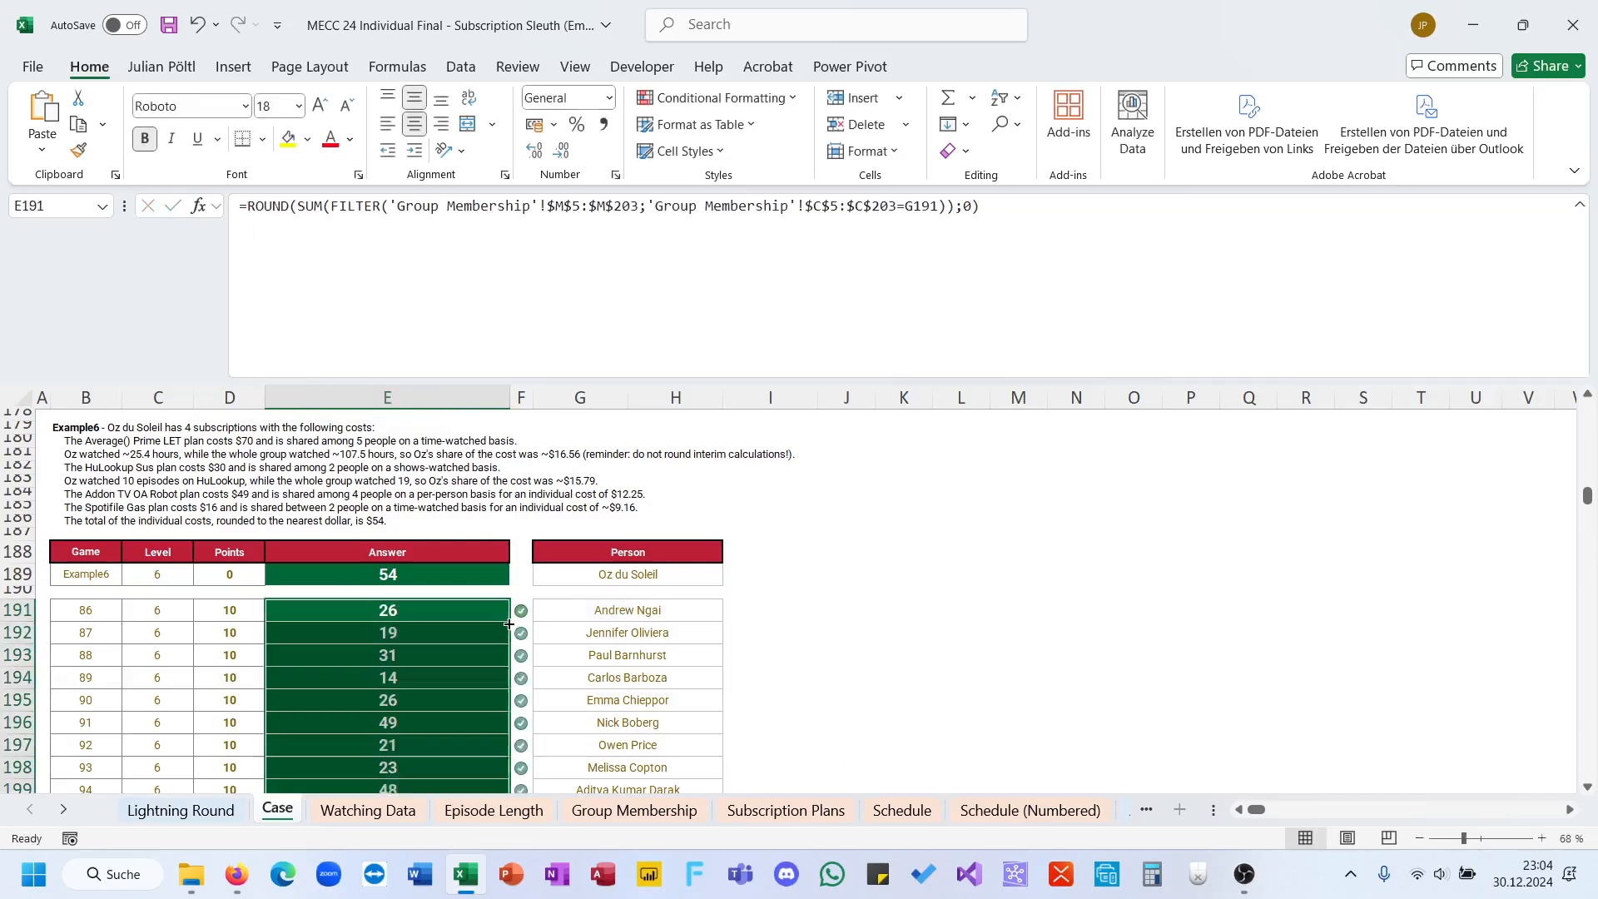
{"action": "scroll", "coordinate": [509, 626], "scroll_direction": "up", "scroll_amount": 3}
{"action": "scroll", "coordinate": [507, 622], "scroll_direction": "down", "scroll_amount": 15}
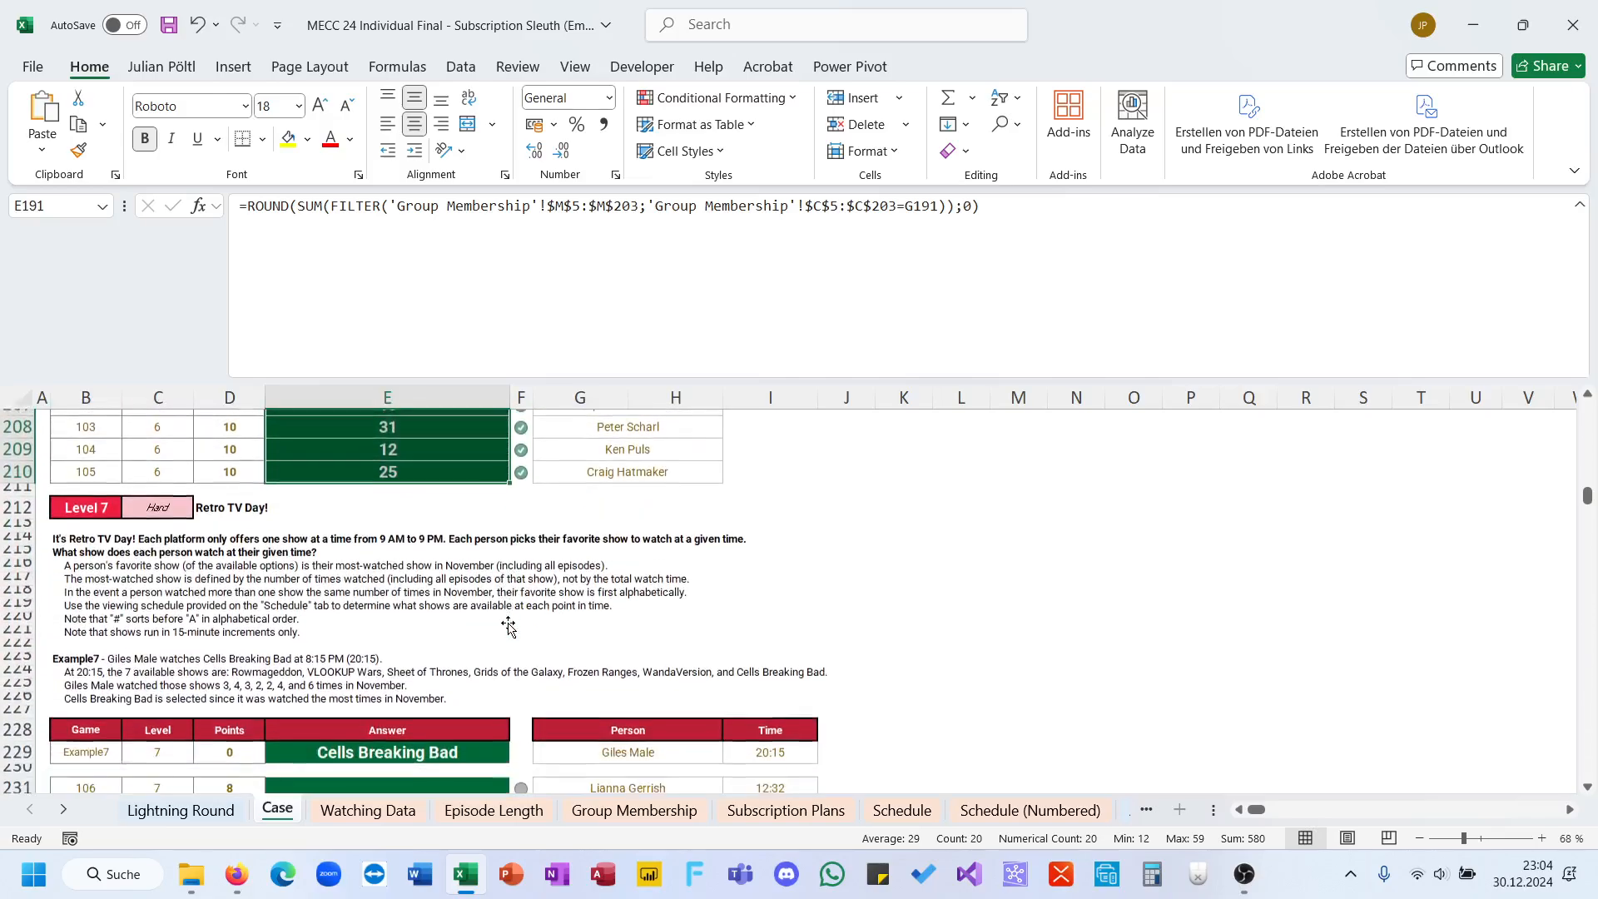
{"action": "scroll", "coordinate": [508, 623], "scroll_direction": "up", "scroll_amount": 1}
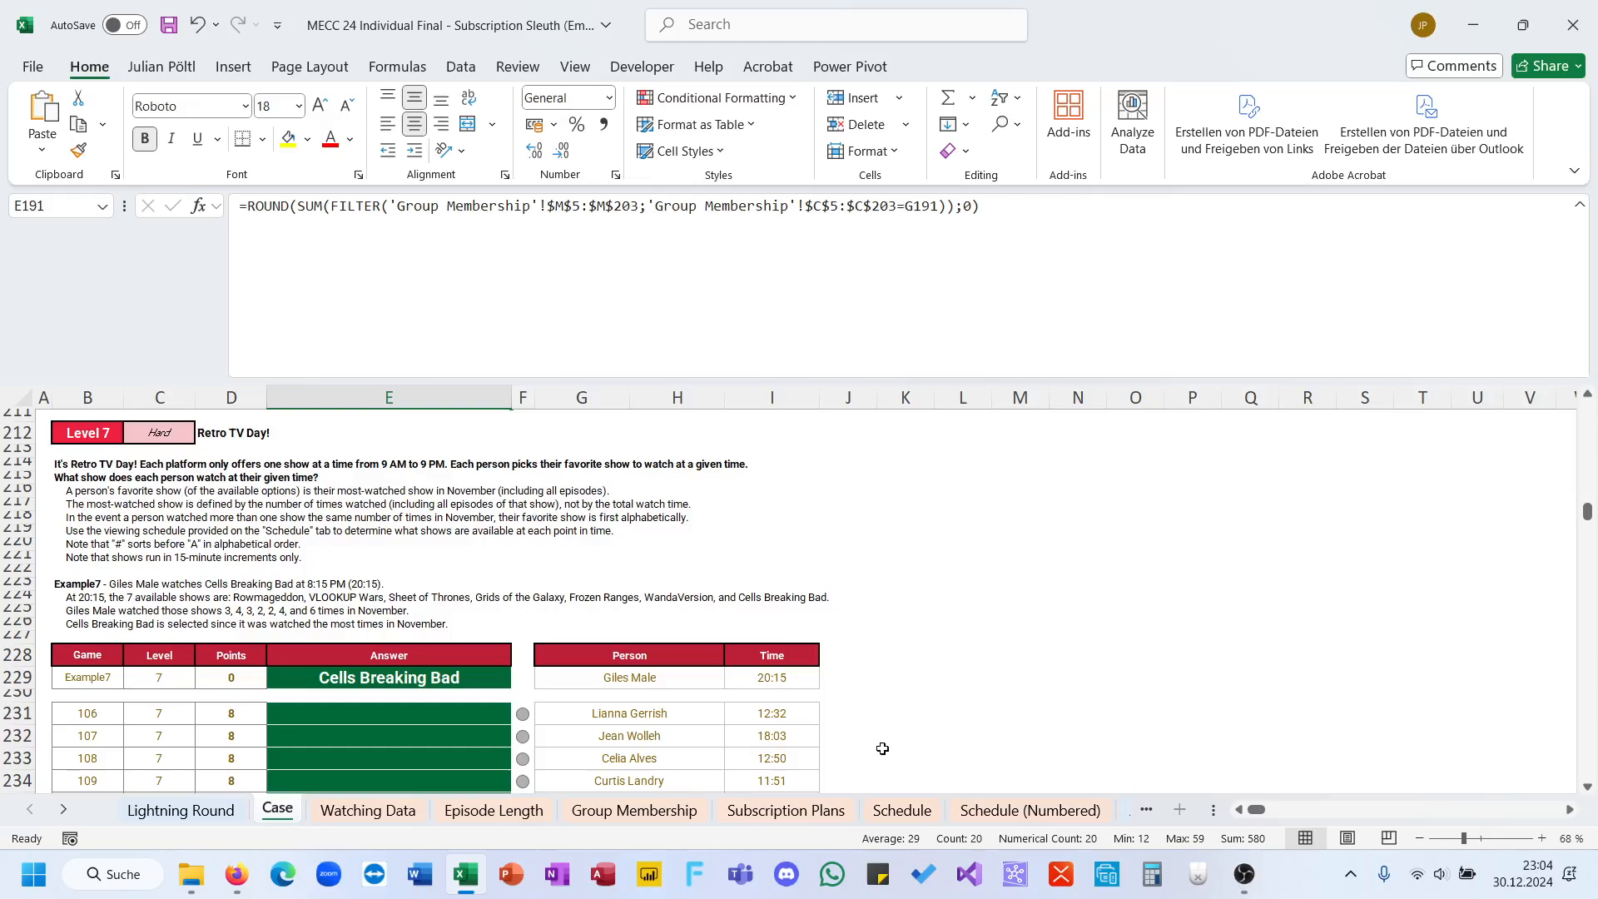
Step: Go to the Schedule (Numbered) sheet and examine the show key with its colors and IDs
{"action": "left_click", "coordinate": [1029, 810]}
{"action": "scroll", "coordinate": [813, 690], "scroll_direction": "down", "scroll_amount": 4}
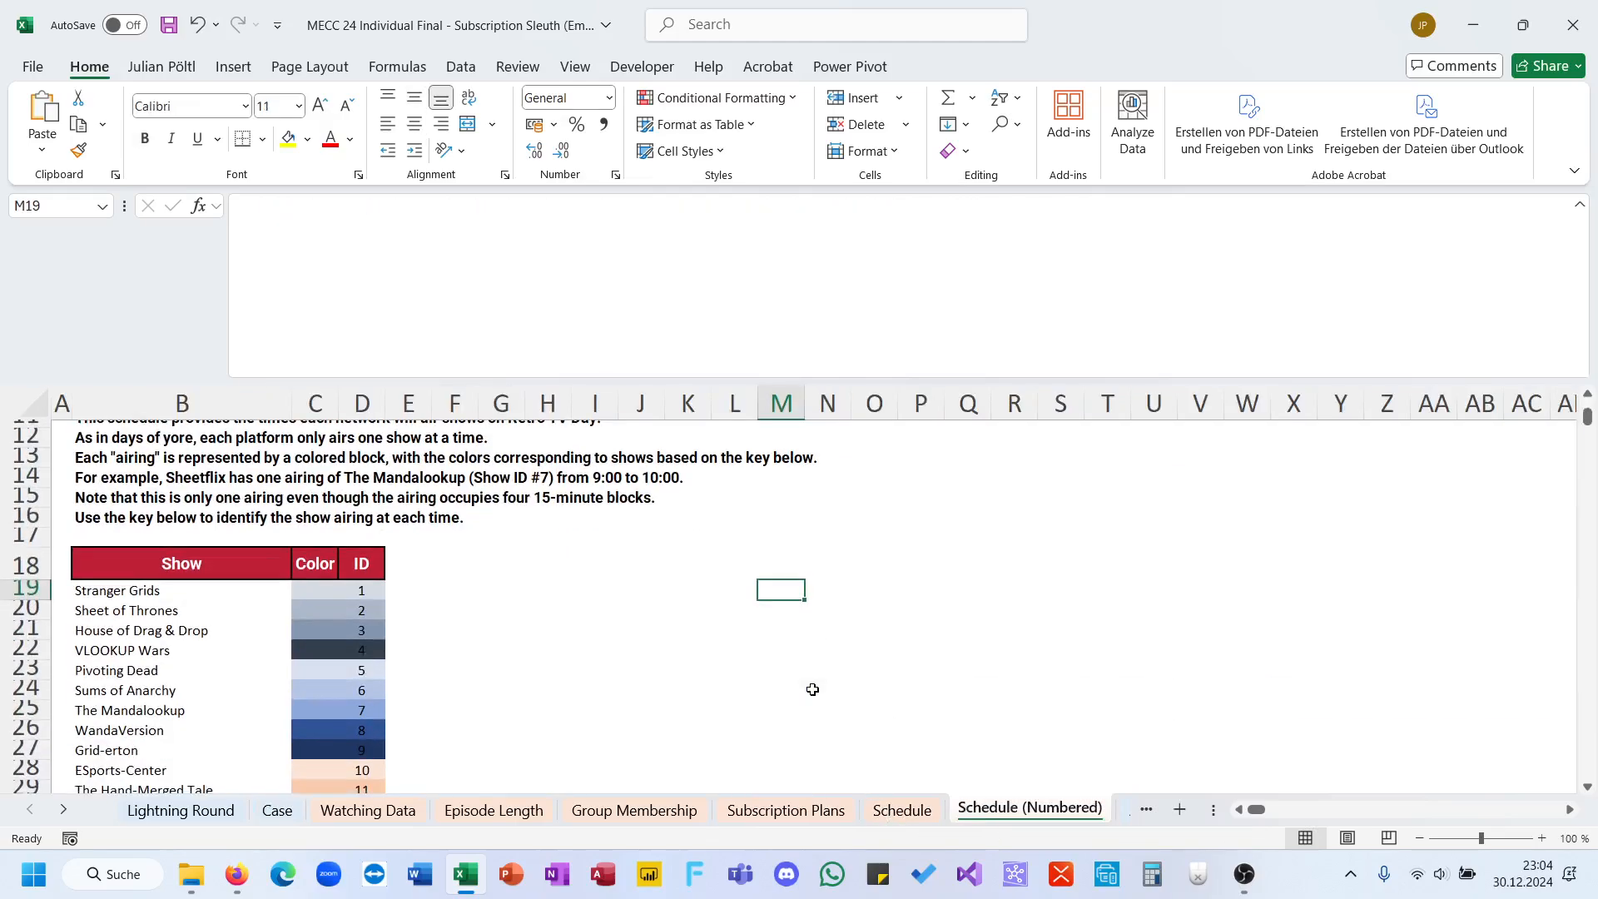
{"action": "scroll", "coordinate": [813, 690], "scroll_direction": "down", "scroll_amount": 3, "text": "ctrl"}
{"action": "left_click", "coordinate": [439, 591]}
{"action": "scroll", "coordinate": [440, 596], "scroll_direction": "up", "scroll_amount": 1}
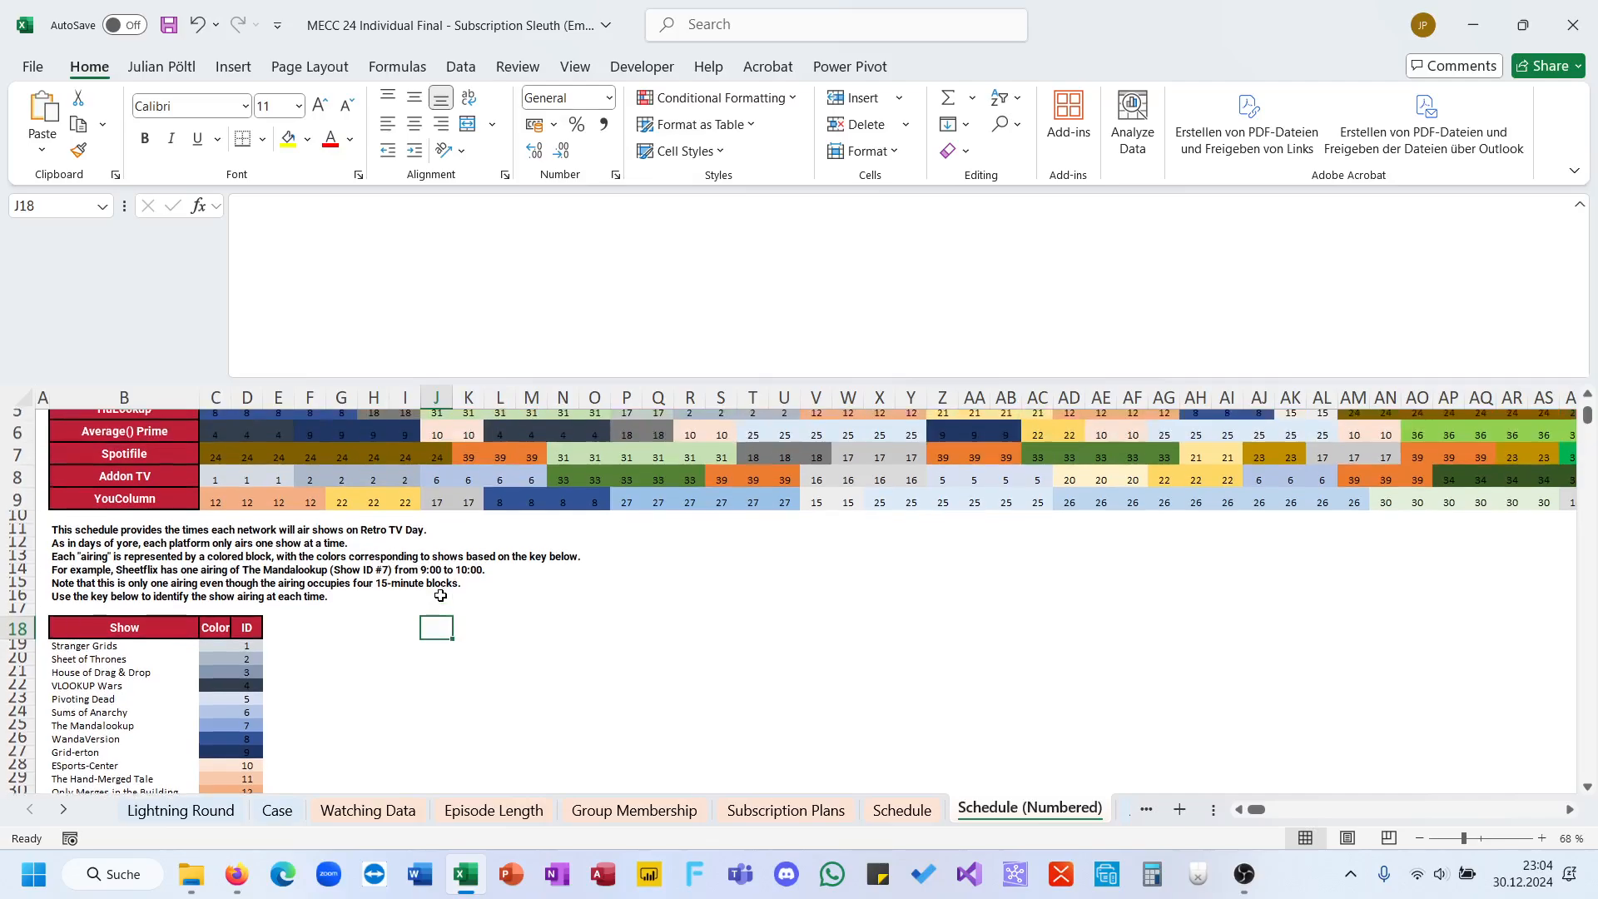
{"action": "scroll", "coordinate": [441, 596], "scroll_direction": "up", "scroll_amount": 2}
{"action": "type", "text": "=XLOOKUP("}
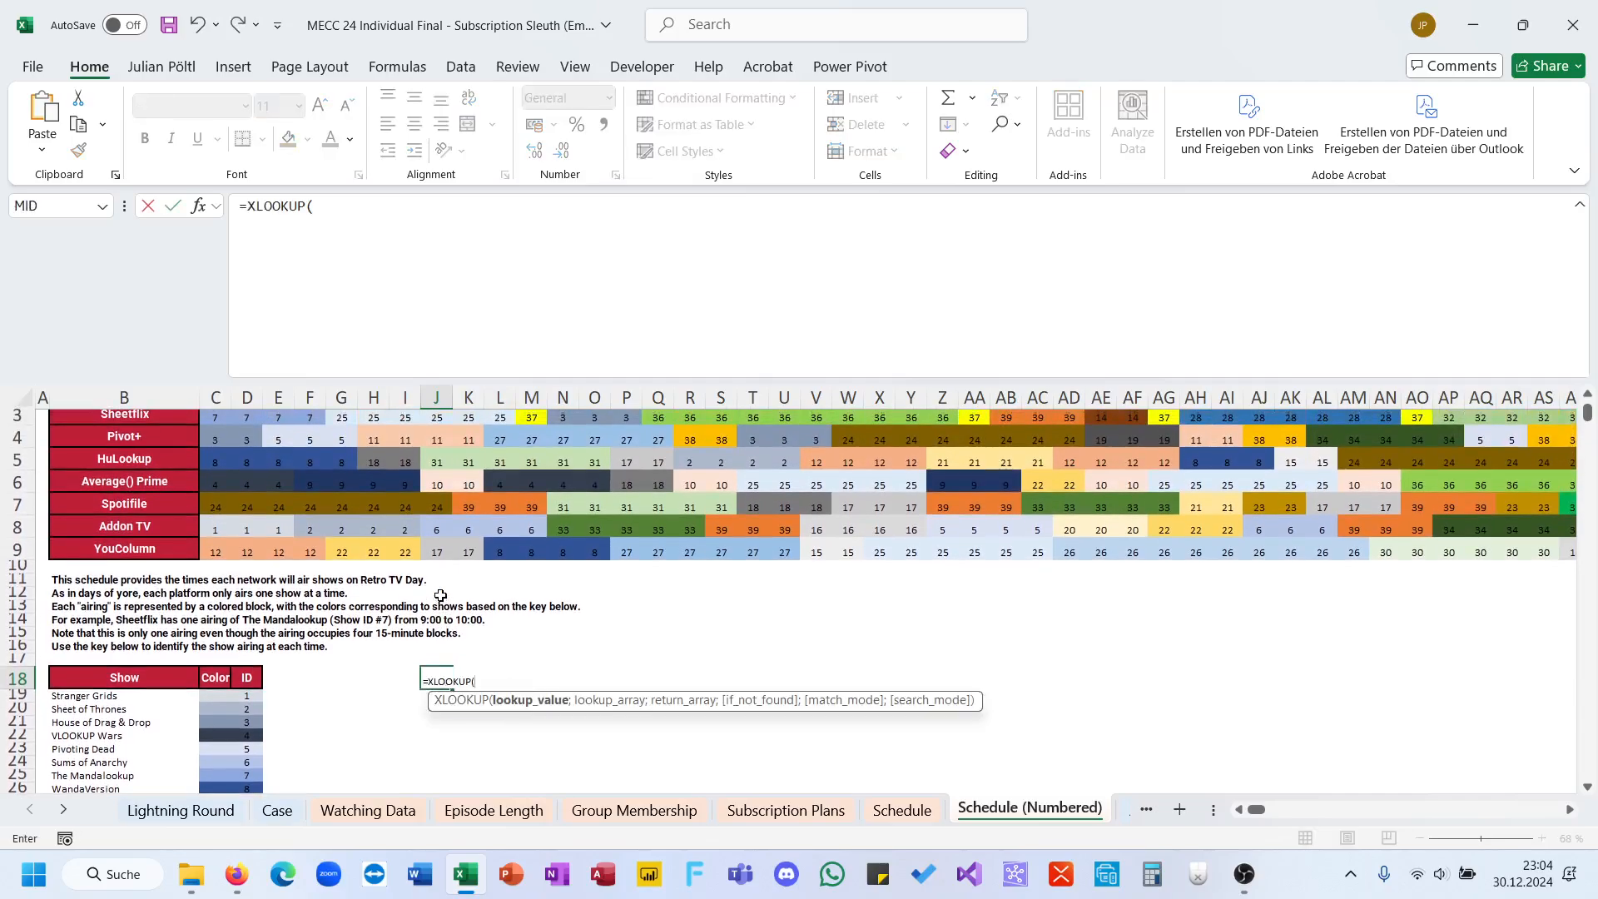
{"action": "scroll", "coordinate": [397, 568], "scroll_direction": "up", "scroll_amount": 1}
{"action": "key", "text": "Escape"}
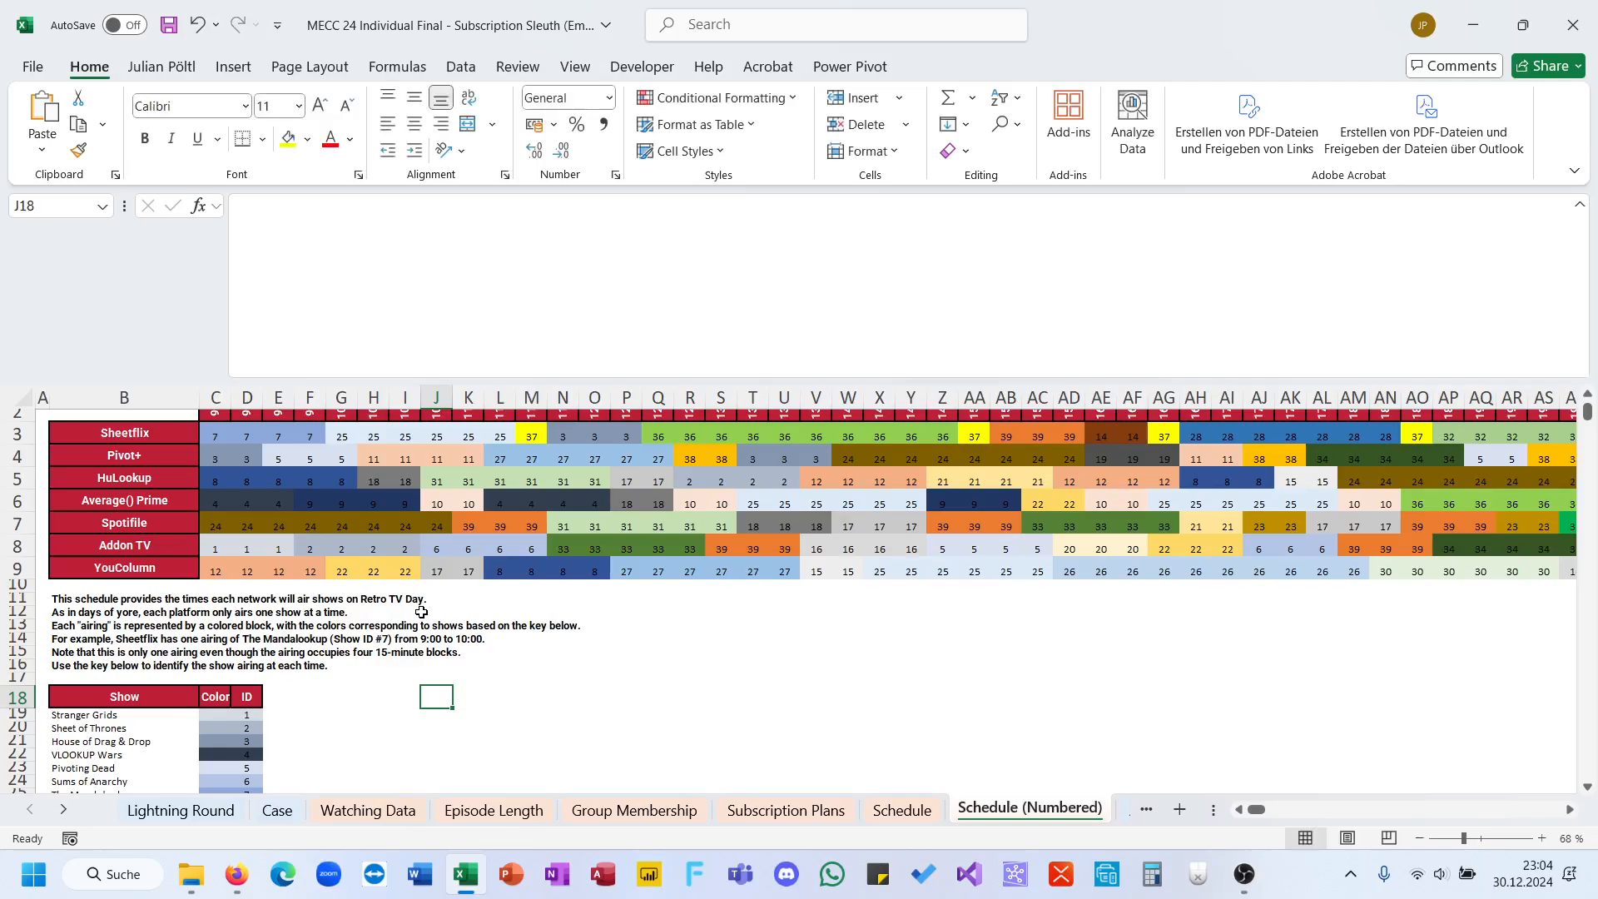
Step: Copy the schedule's time header C2:AX2 to row 17 starting at L17 and autofit that row's height
{"action": "scroll", "coordinate": [425, 610], "scroll_direction": "up", "scroll_amount": 2}
{"action": "left_click", "coordinate": [214, 439]}
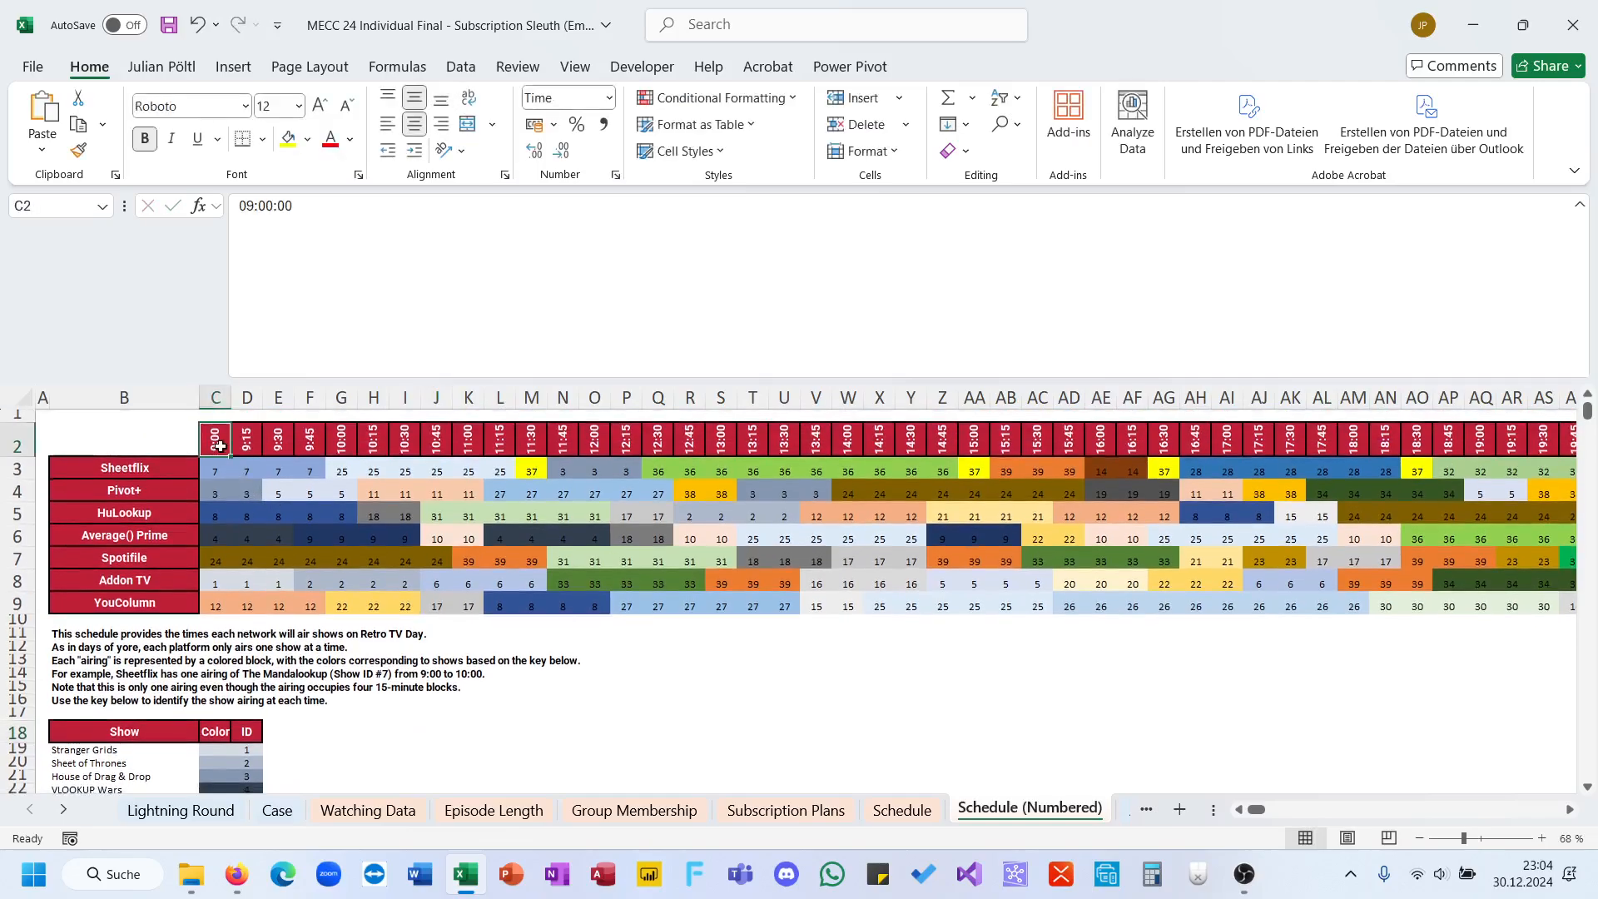
{"action": "key", "text": "ctrl+shift+Right"}
{"action": "key", "text": "ctrl+c"}
{"action": "left_click", "coordinate": [344, 715]}
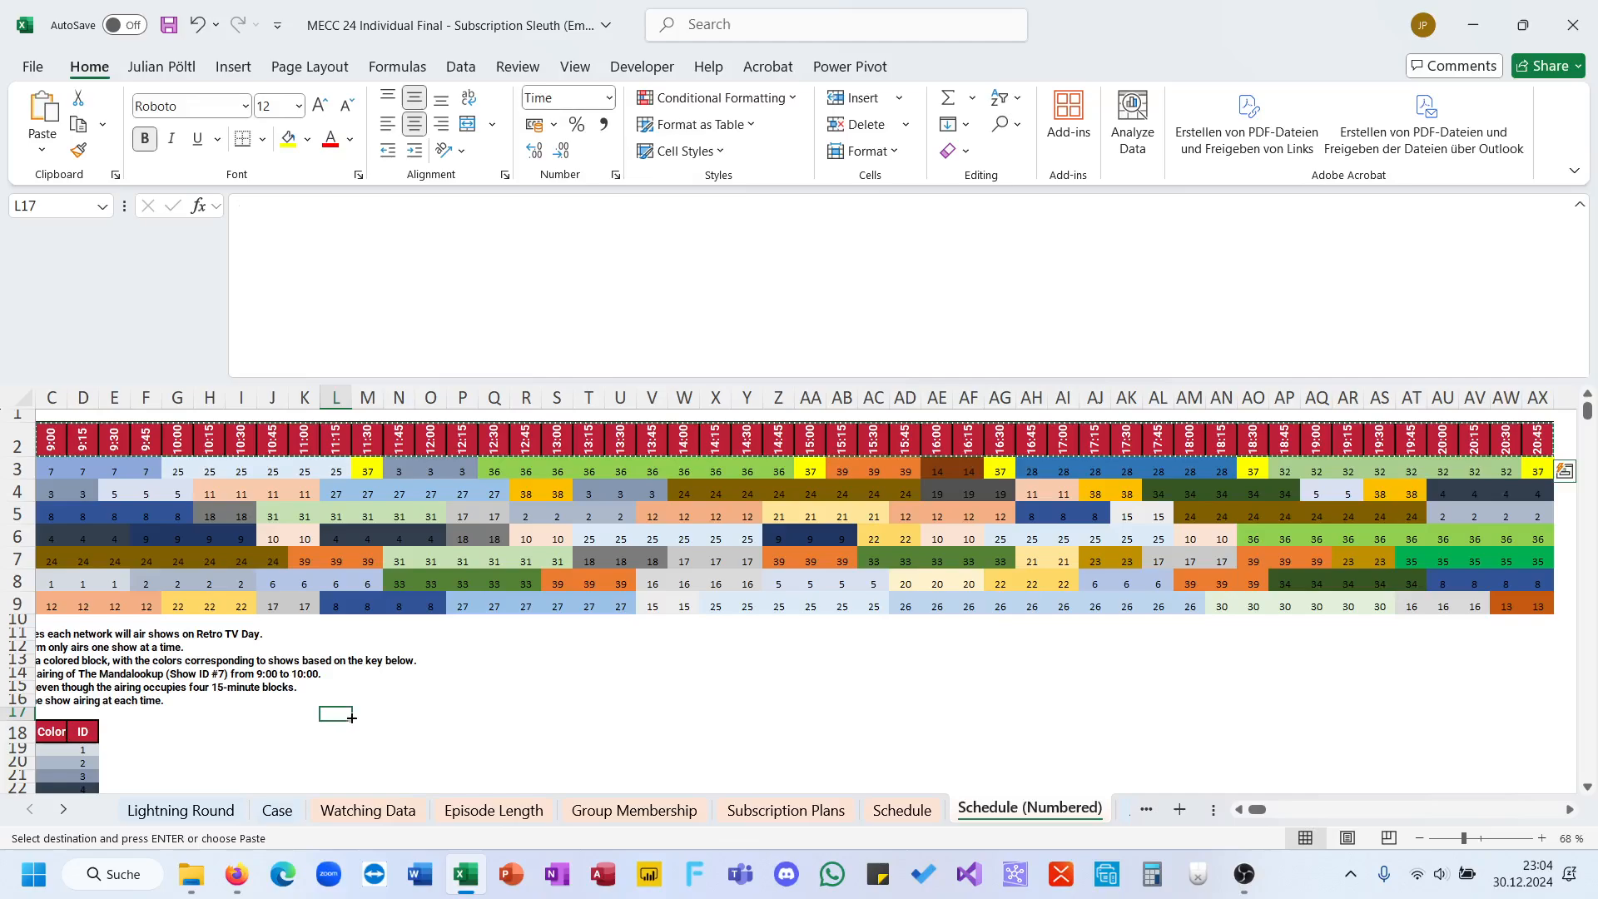
{"action": "key", "text": "ctrl+shift+v"}
{"action": "key", "text": "ctrl+v"}
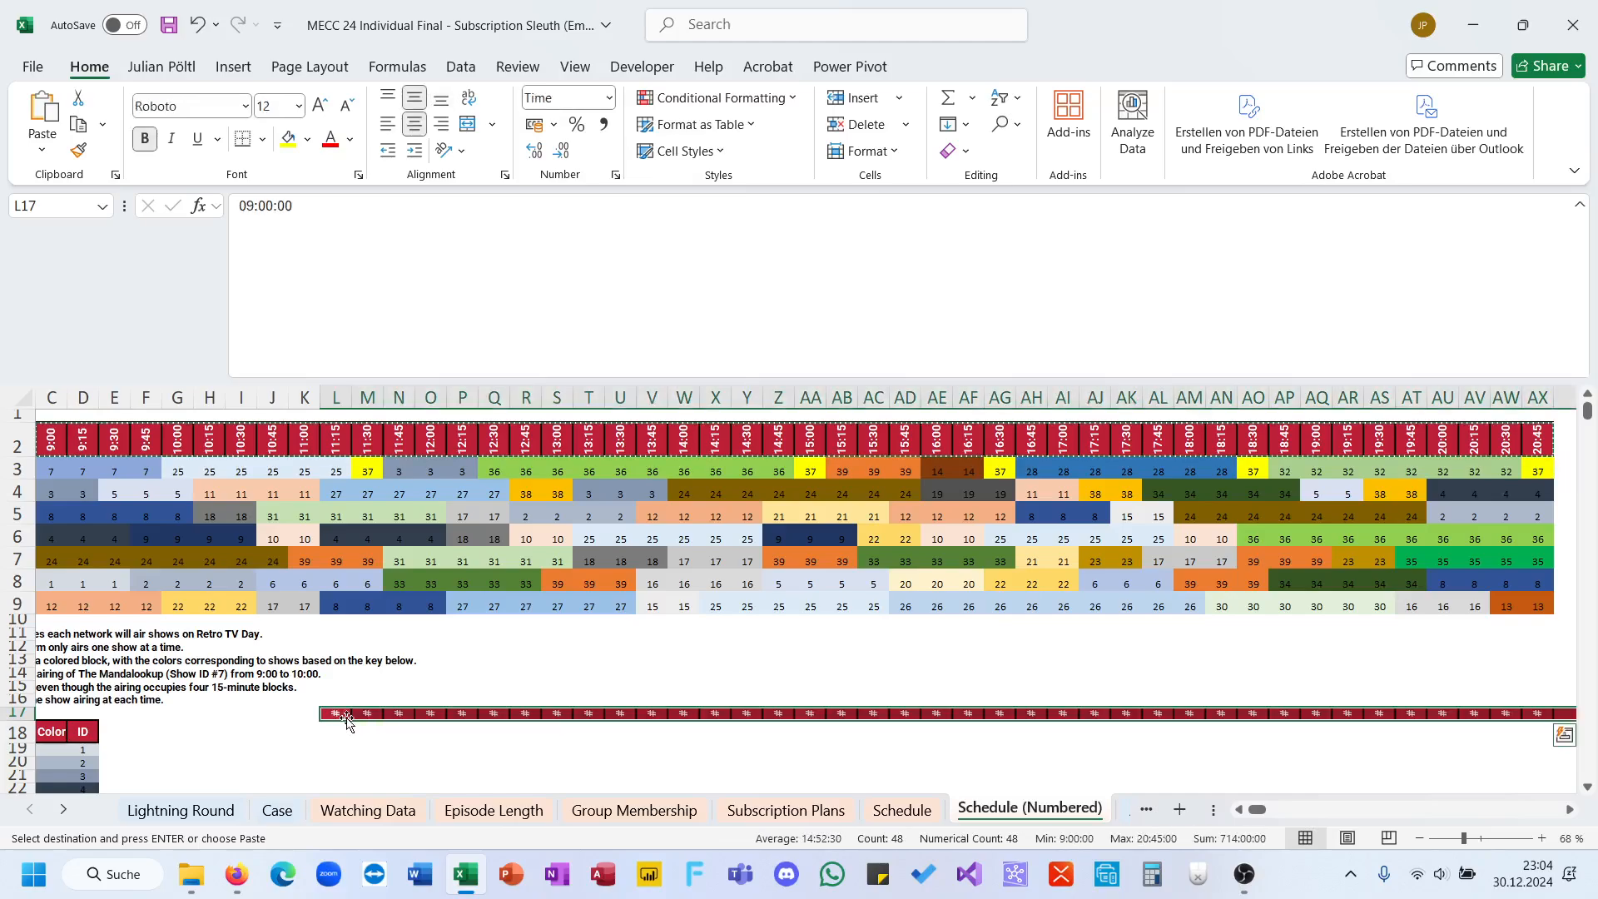
{"action": "double_click", "coordinate": [23, 719]}
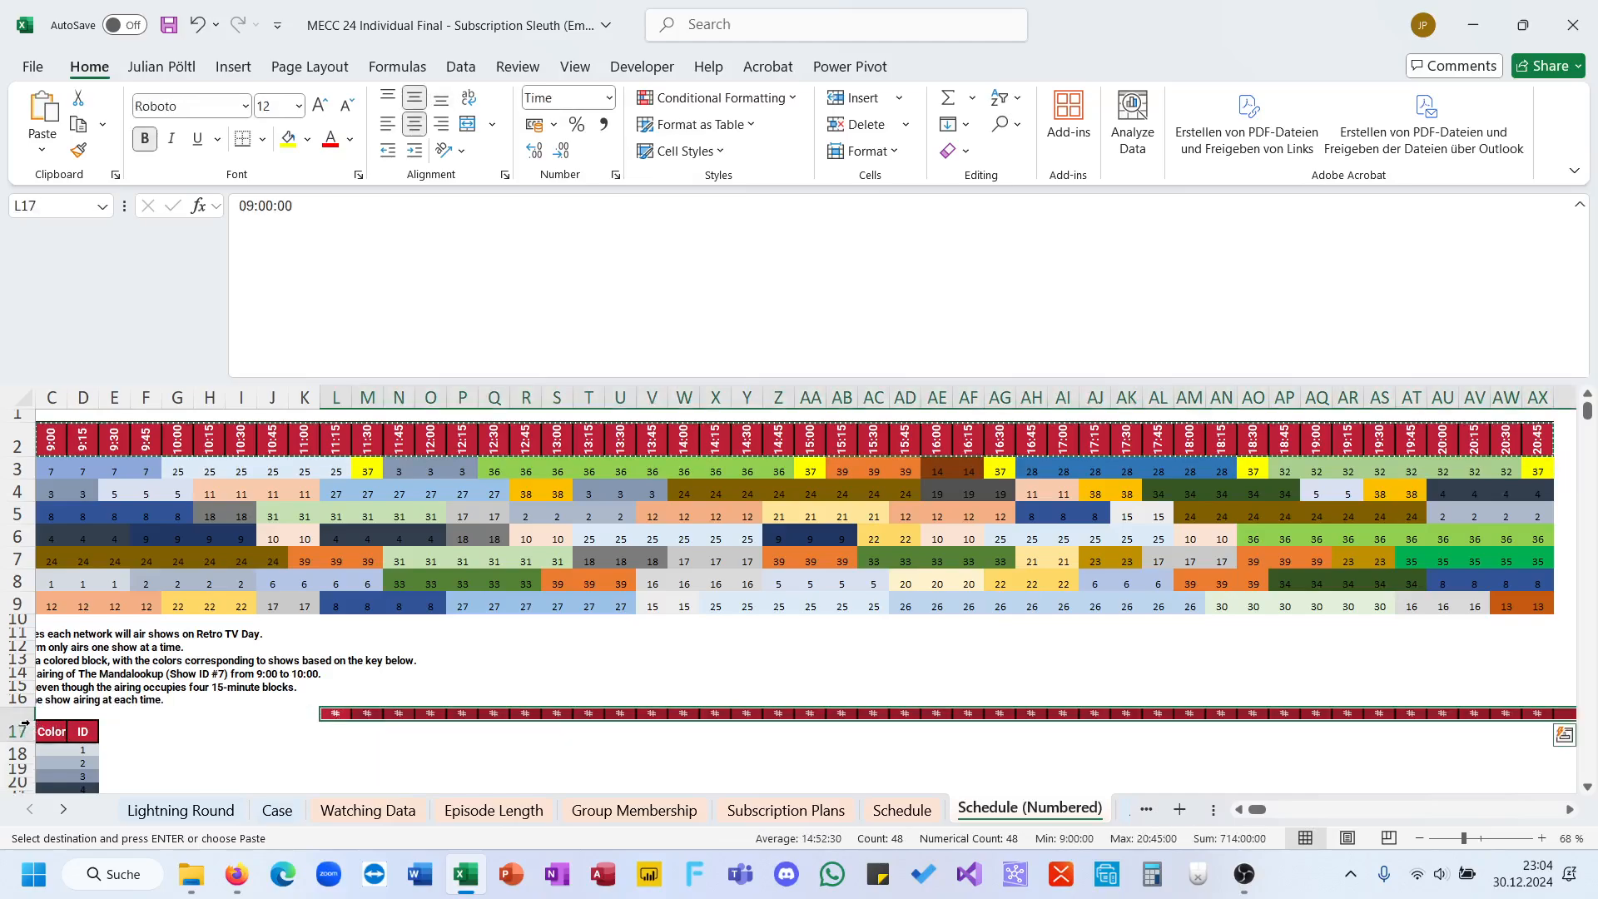
Step: Start an XLOOKUP formula in L18 with the numbered schedule block C3:AX9 as its lookup value
{"action": "left_click", "coordinate": [325, 748]}
{"action": "scroll", "coordinate": [324, 748], "scroll_direction": "left", "scroll_amount": 1}
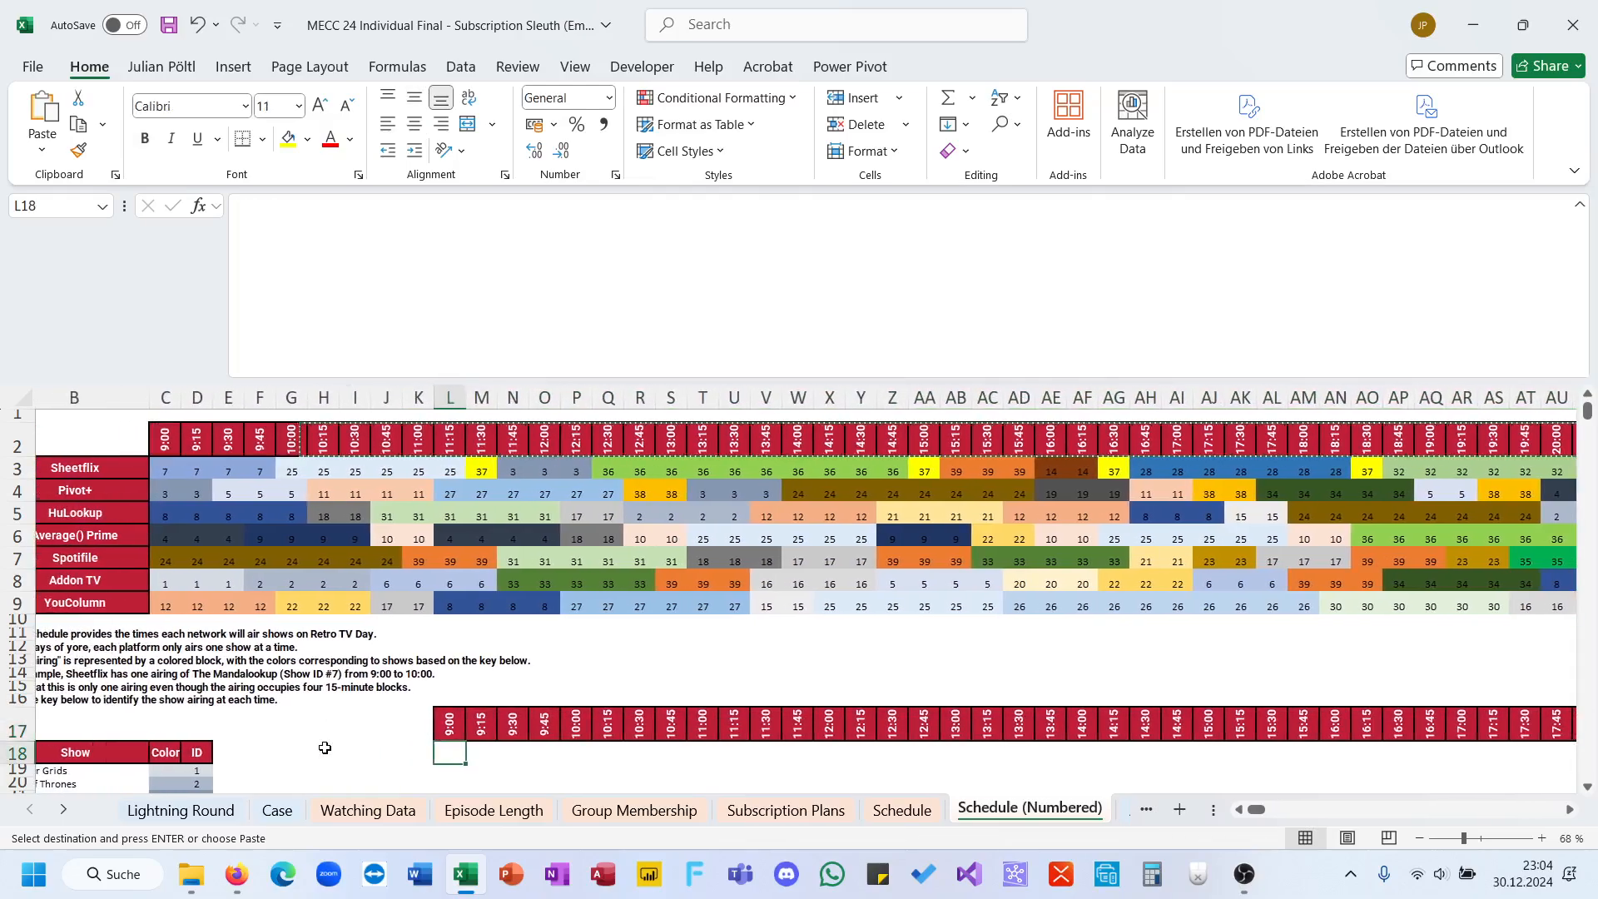
{"action": "type", "text": "=XLOOKUP("}
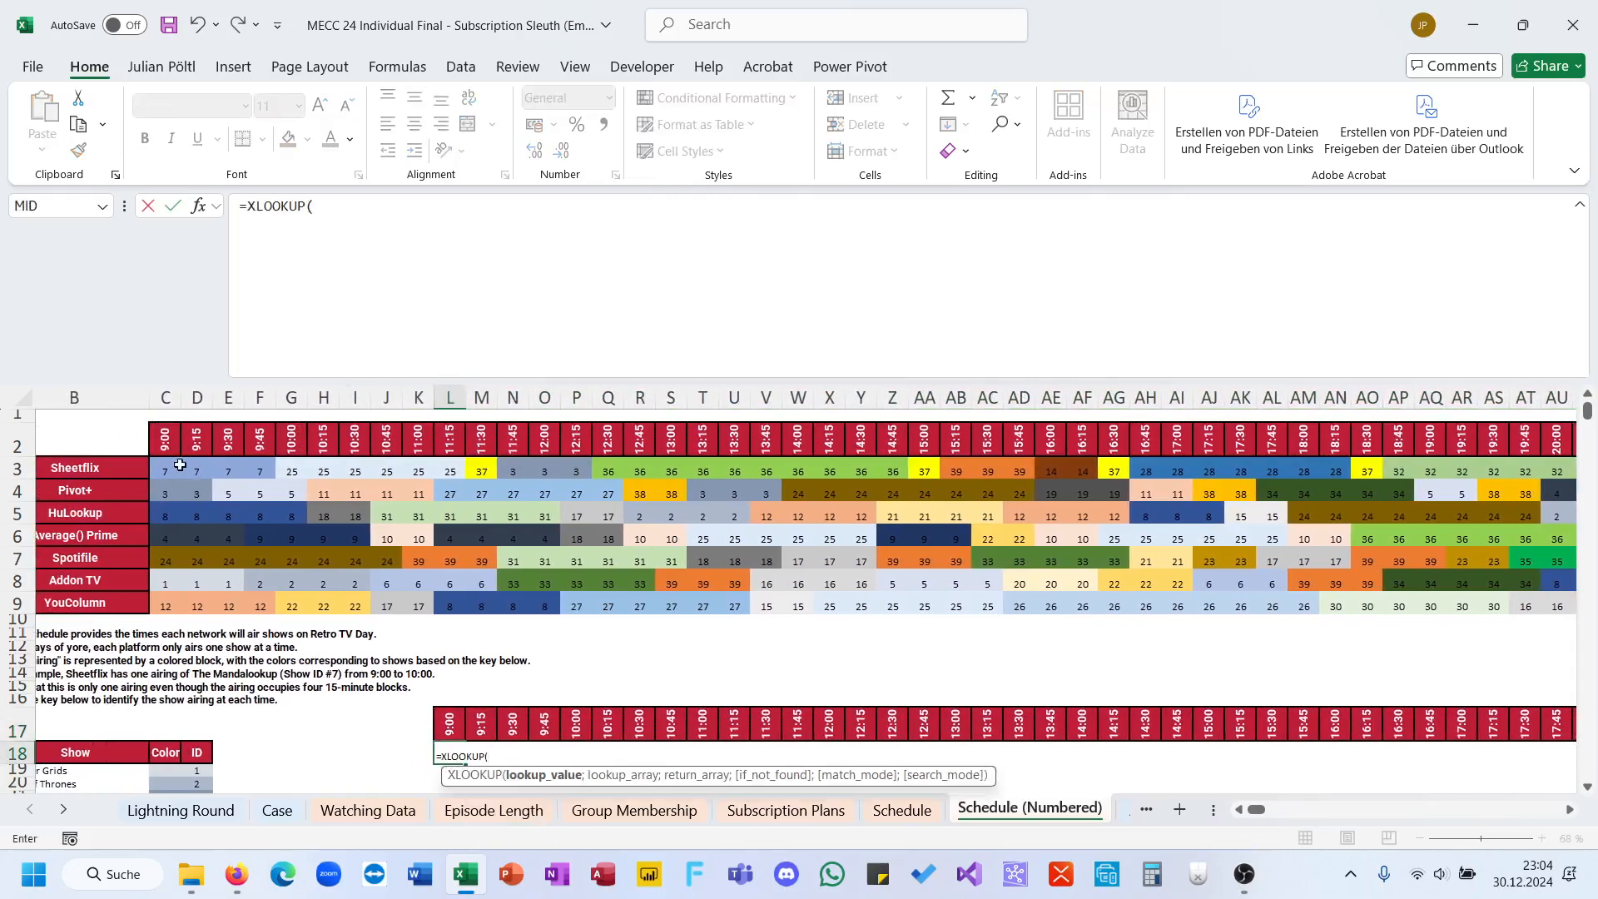
{"action": "left_click", "coordinate": [173, 463]}
{"action": "key", "text": "ctrl+shift+Right"}
{"action": "key", "text": "ctrl+shift+Down"}
{"action": "type", "text": ";"}
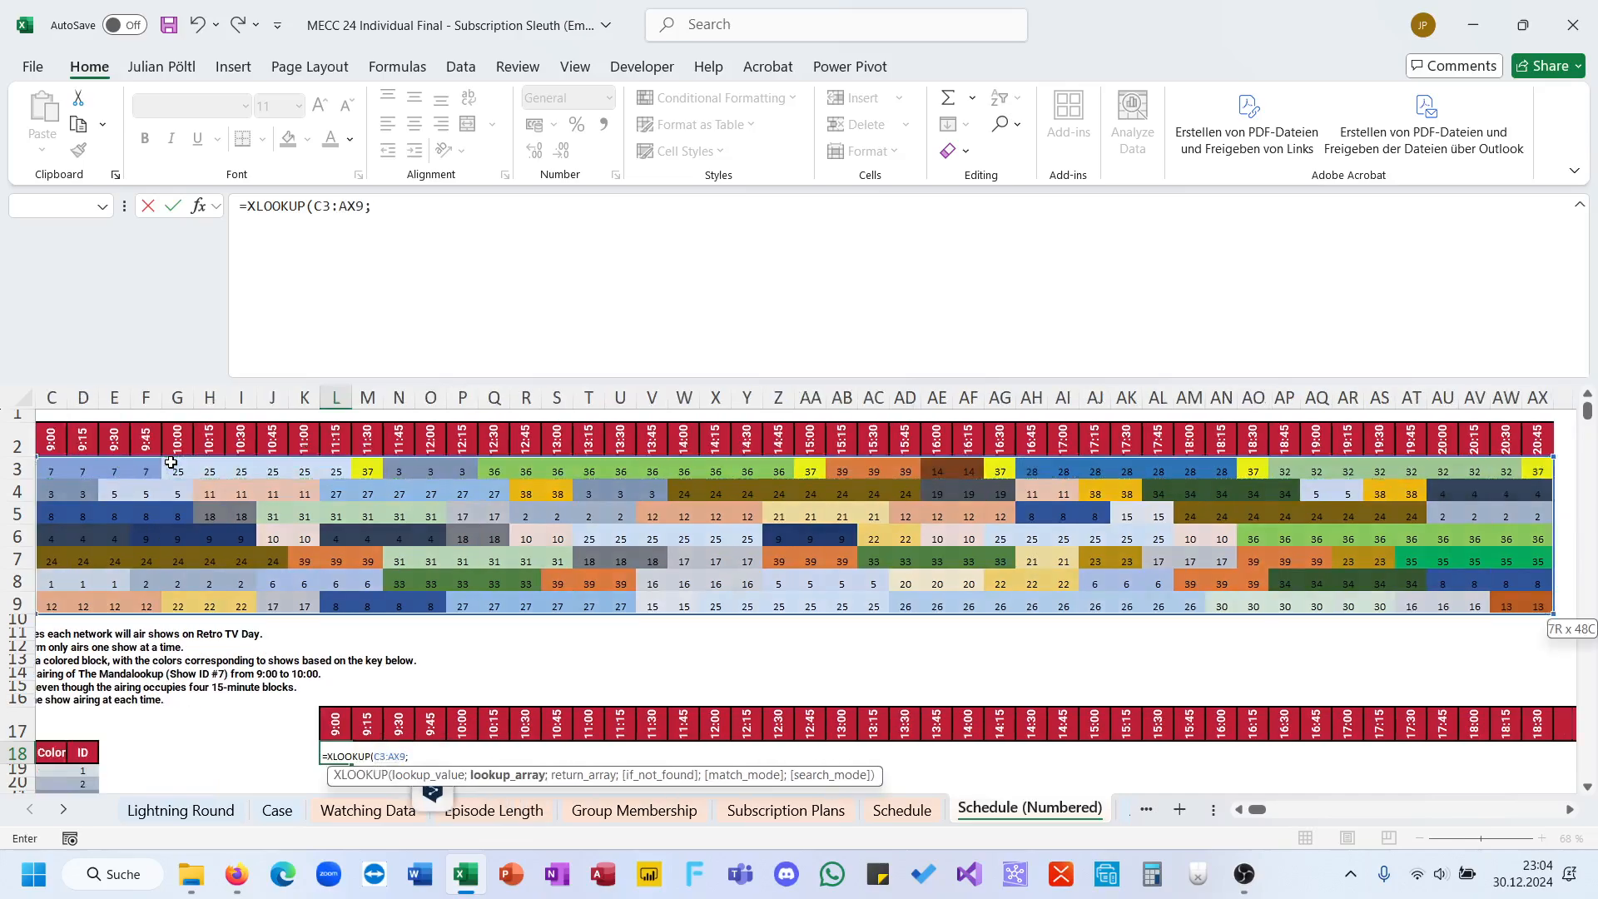
Step: Complete the L18 XLOOKUP with lookup array D19:D57 and return array B19:B57, and commit it
{"action": "scroll", "coordinate": [328, 606], "scroll_direction": "left", "scroll_amount": 1}
{"action": "scroll", "coordinate": [328, 606], "scroll_direction": "down", "scroll_amount": 2}
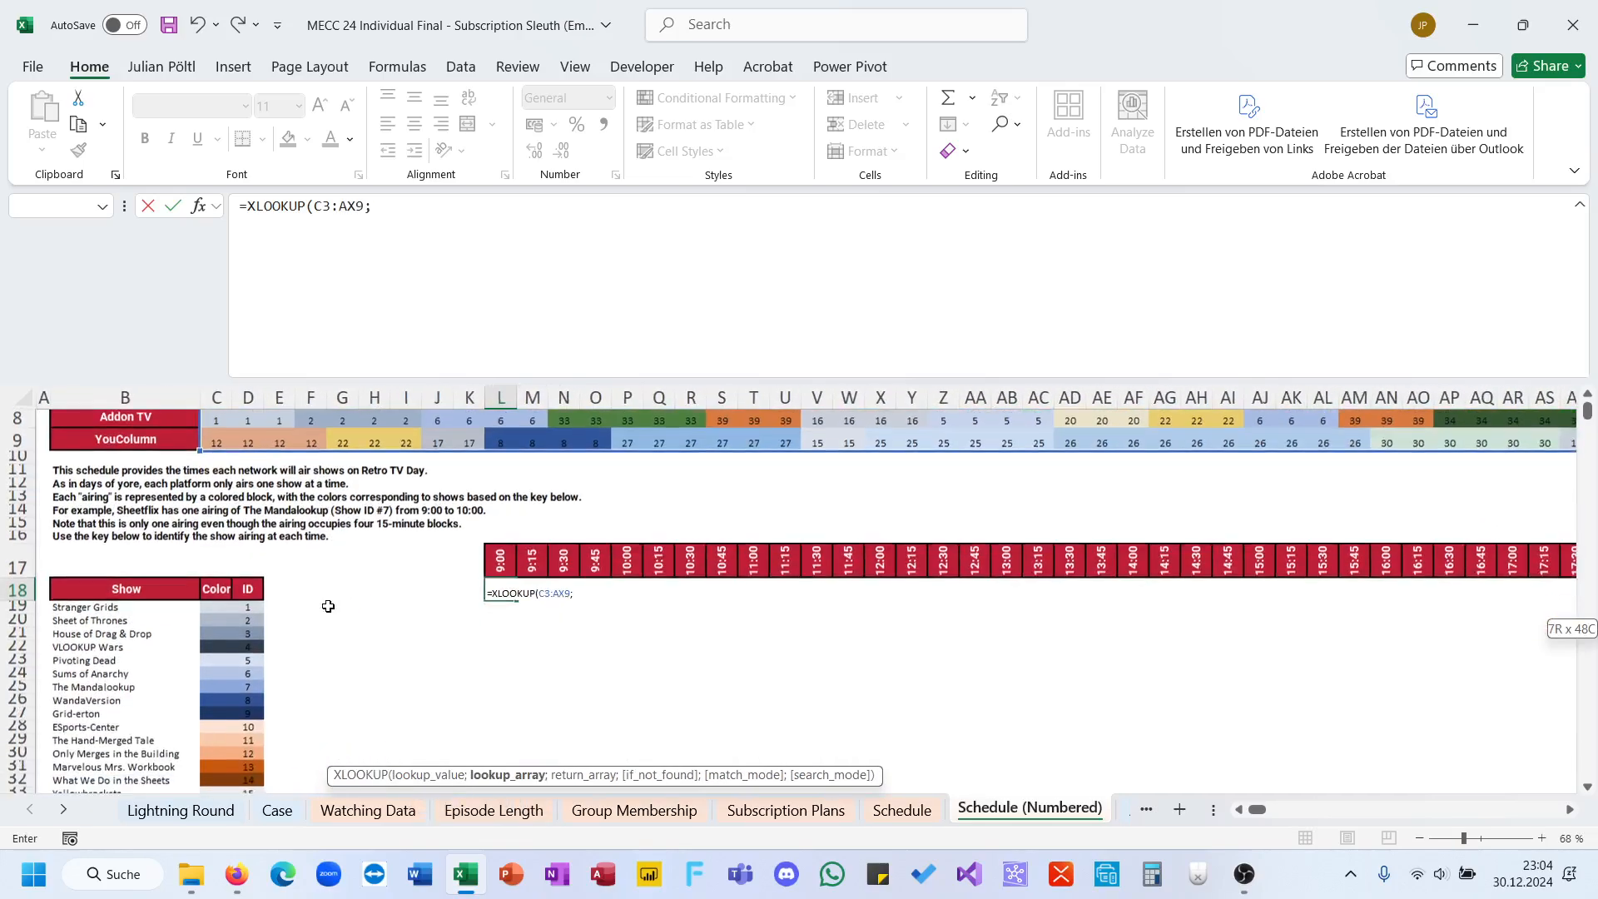
{"action": "left_click", "coordinate": [250, 607]}
{"action": "key", "text": "ctrl+shift+Down"}
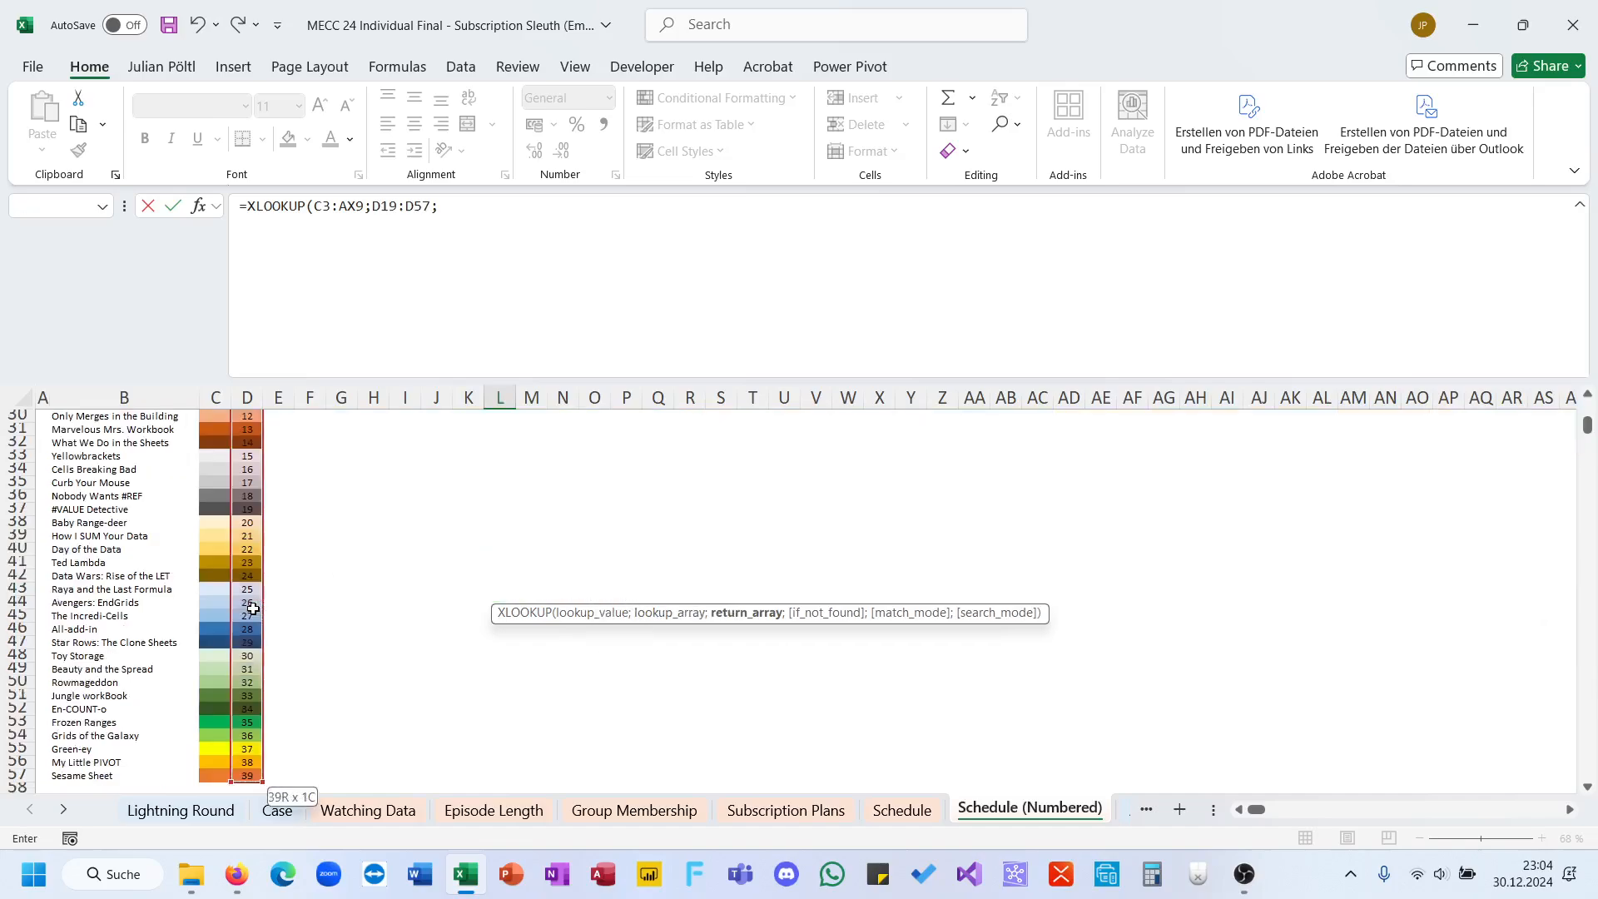
{"action": "left_click", "coordinate": [65, 774]}
{"action": "key", "text": "ctrl+shift+Up"}
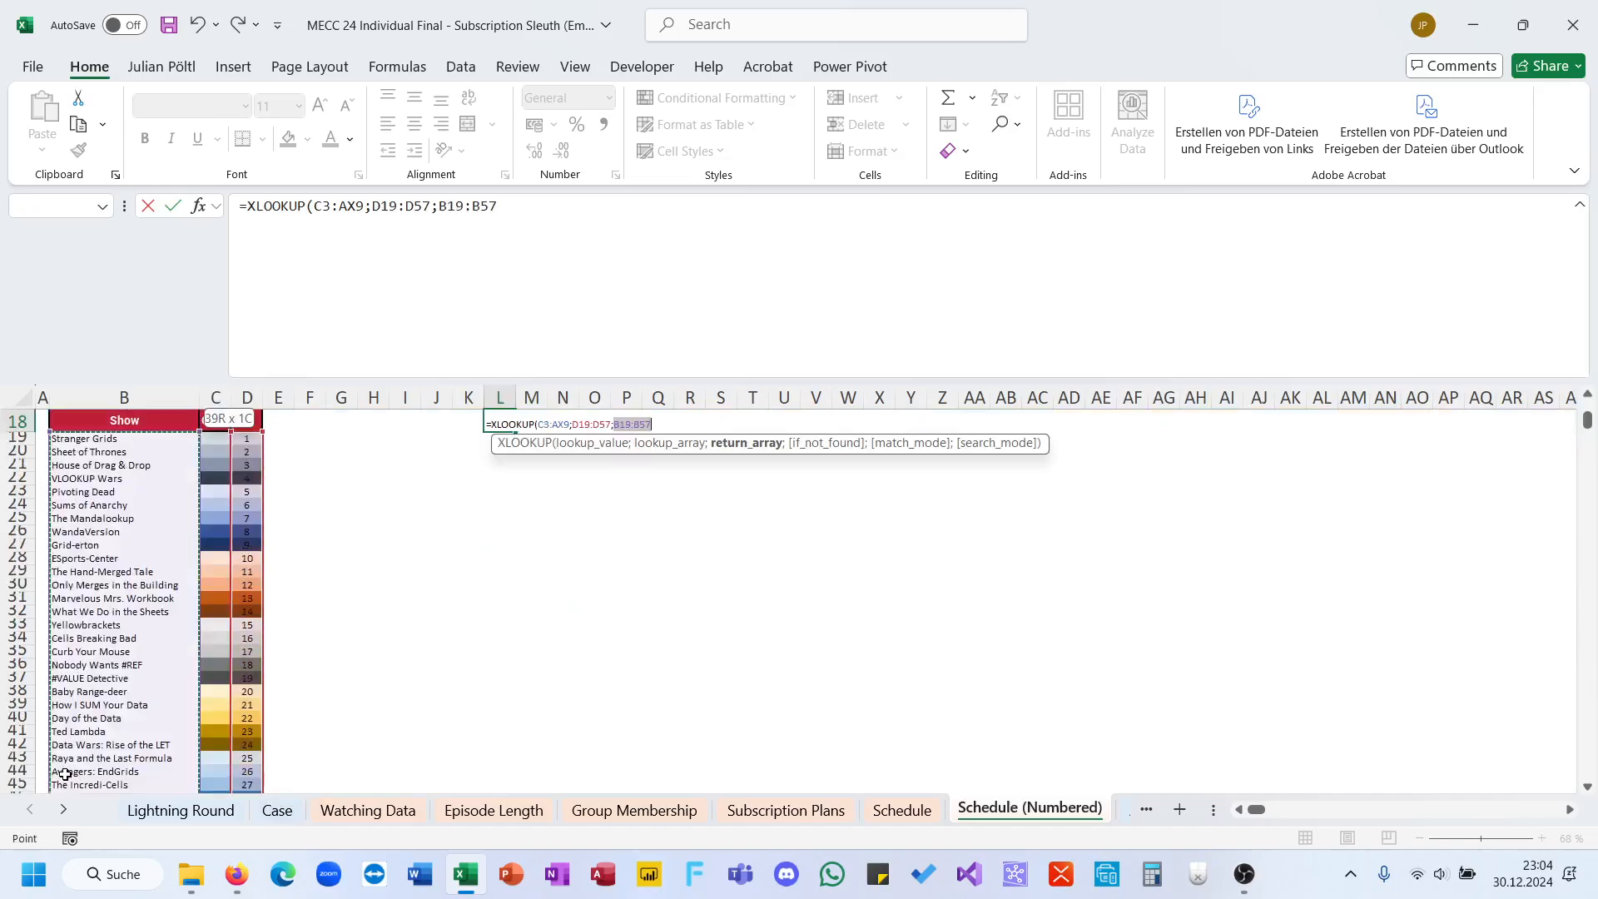
{"action": "key", "text": "ctrl+Return"}
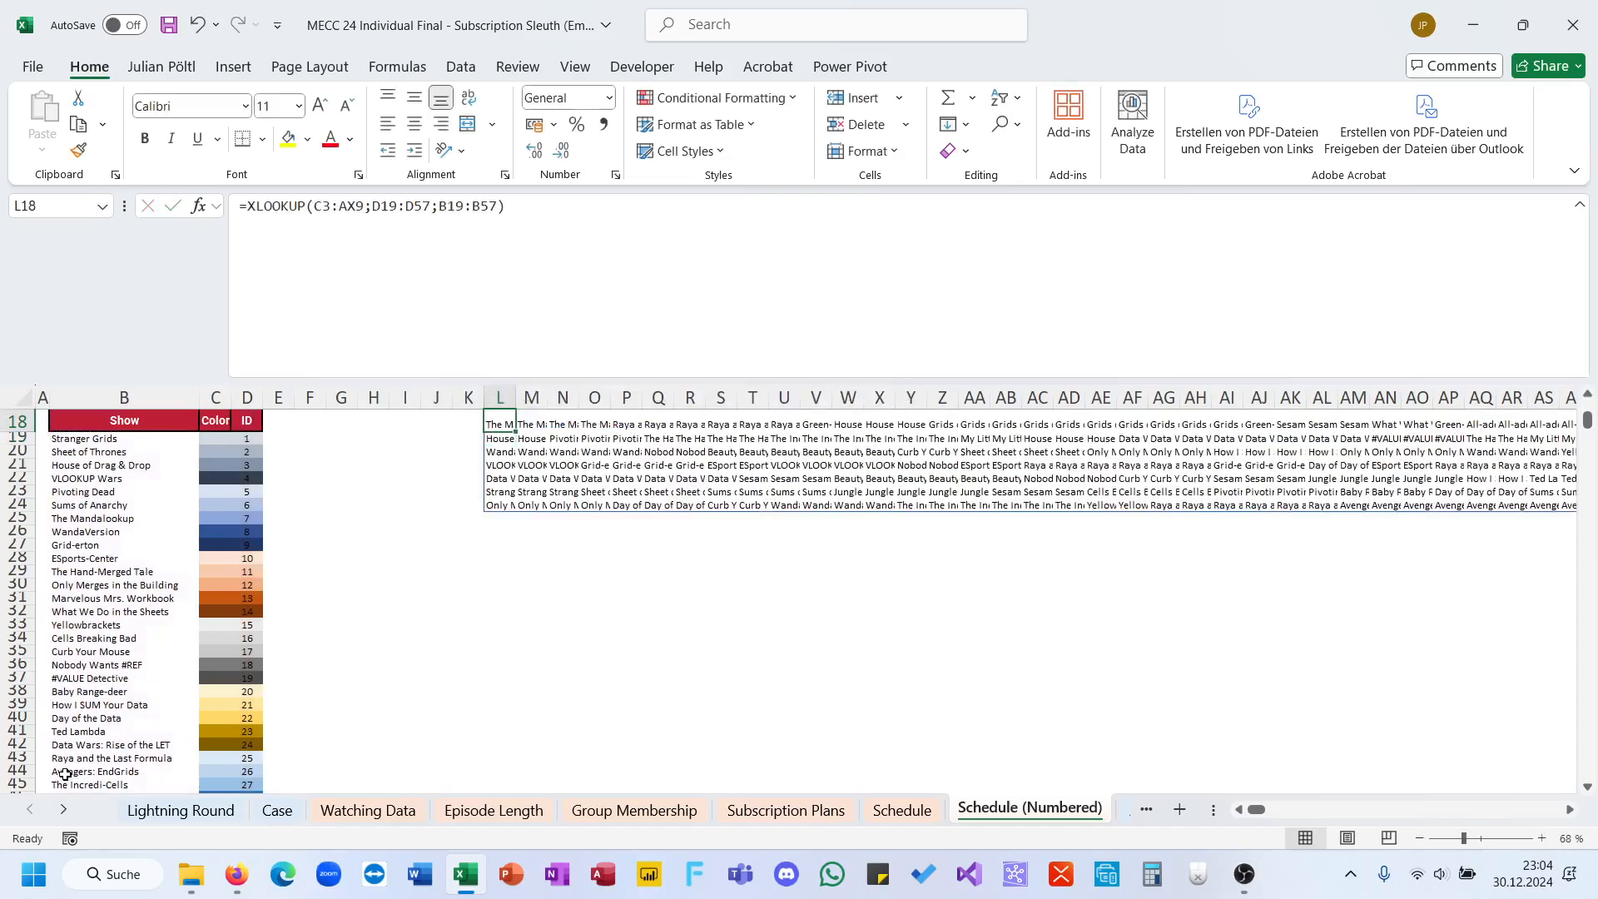
Step: Review the Level 7 rules plus the person and time inputs on the Case sheet, and check the subscription and membership sheets
{"action": "scroll", "coordinate": [407, 745], "scroll_direction": "up", "scroll_amount": 1}
{"action": "left_click", "coordinate": [202, 816]}
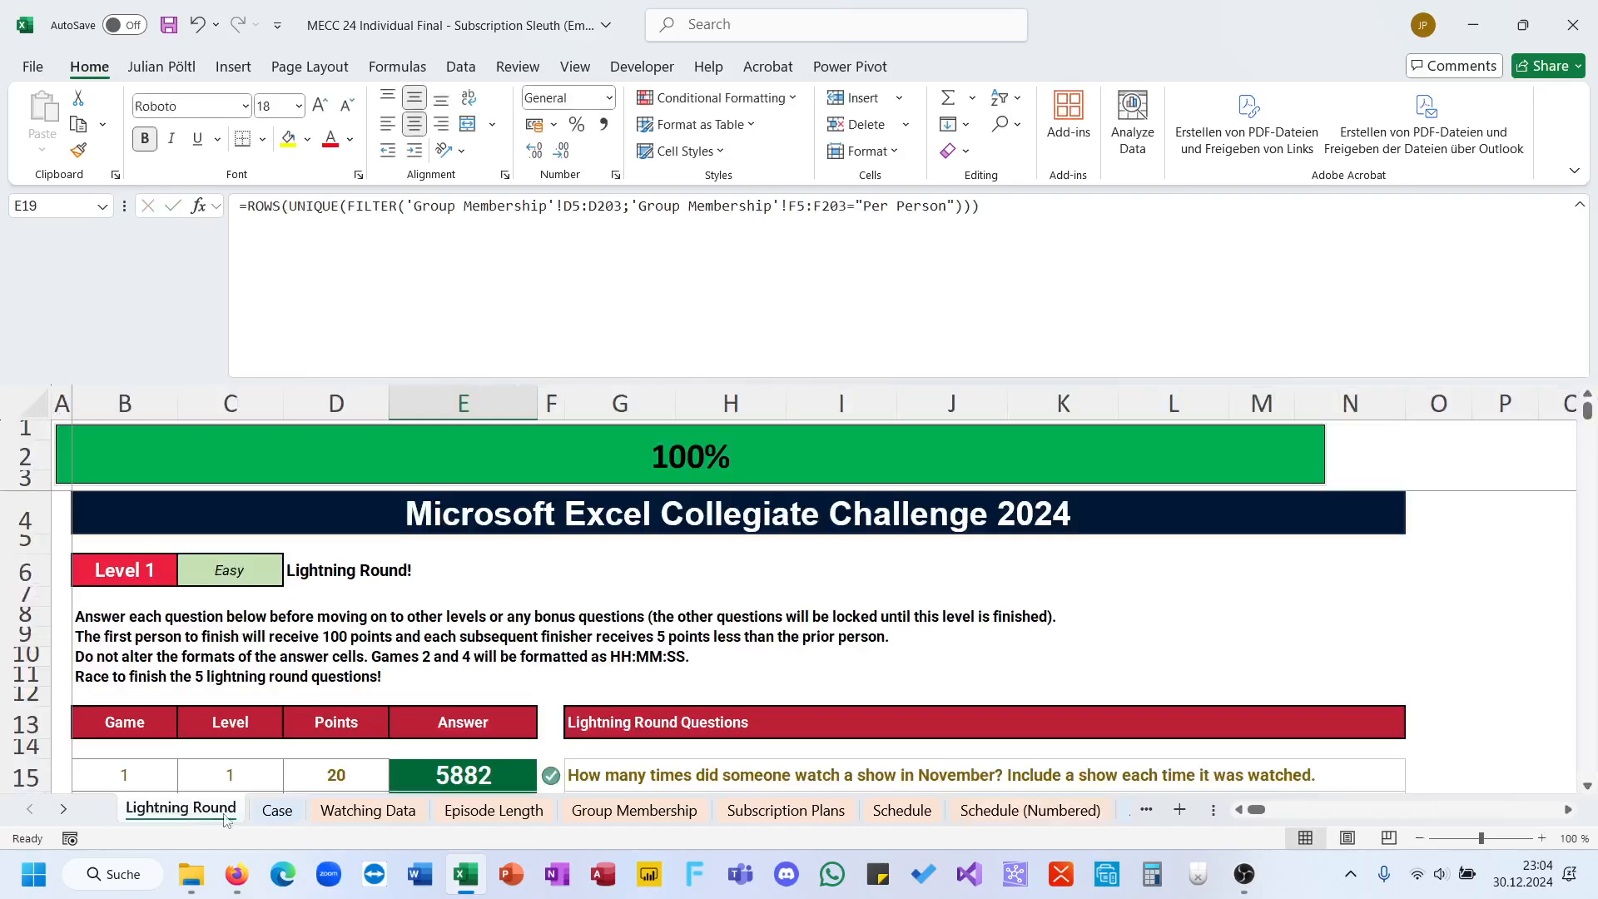
{"action": "left_click", "coordinate": [282, 811]}
{"action": "scroll", "coordinate": [479, 670], "scroll_direction": "down", "scroll_amount": 1}
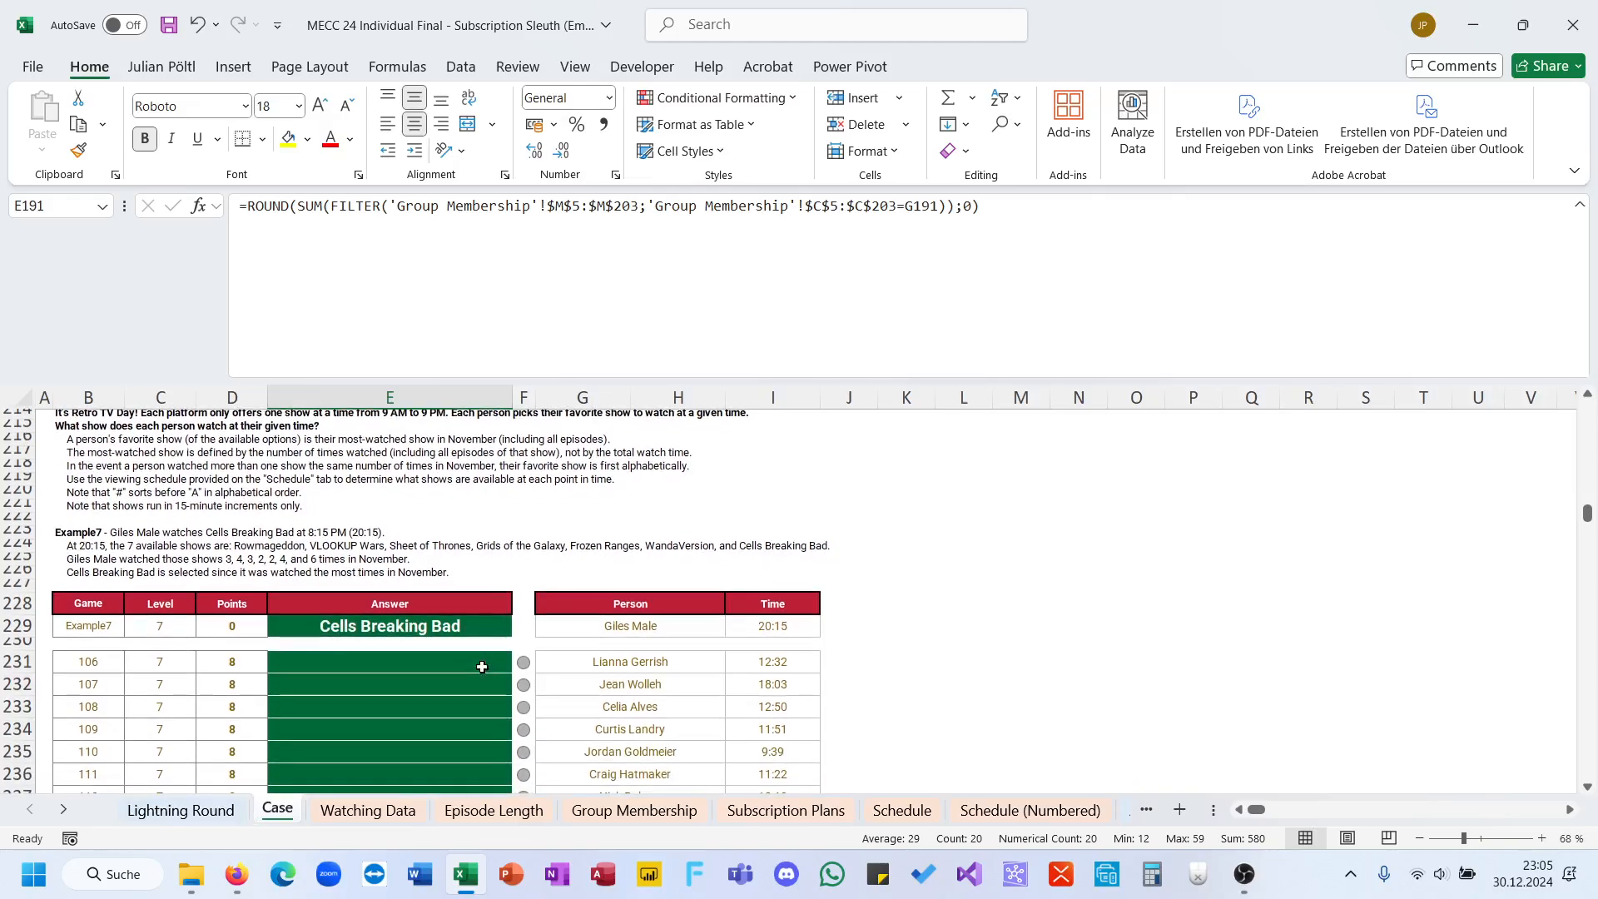
{"action": "left_click", "coordinate": [849, 662]}
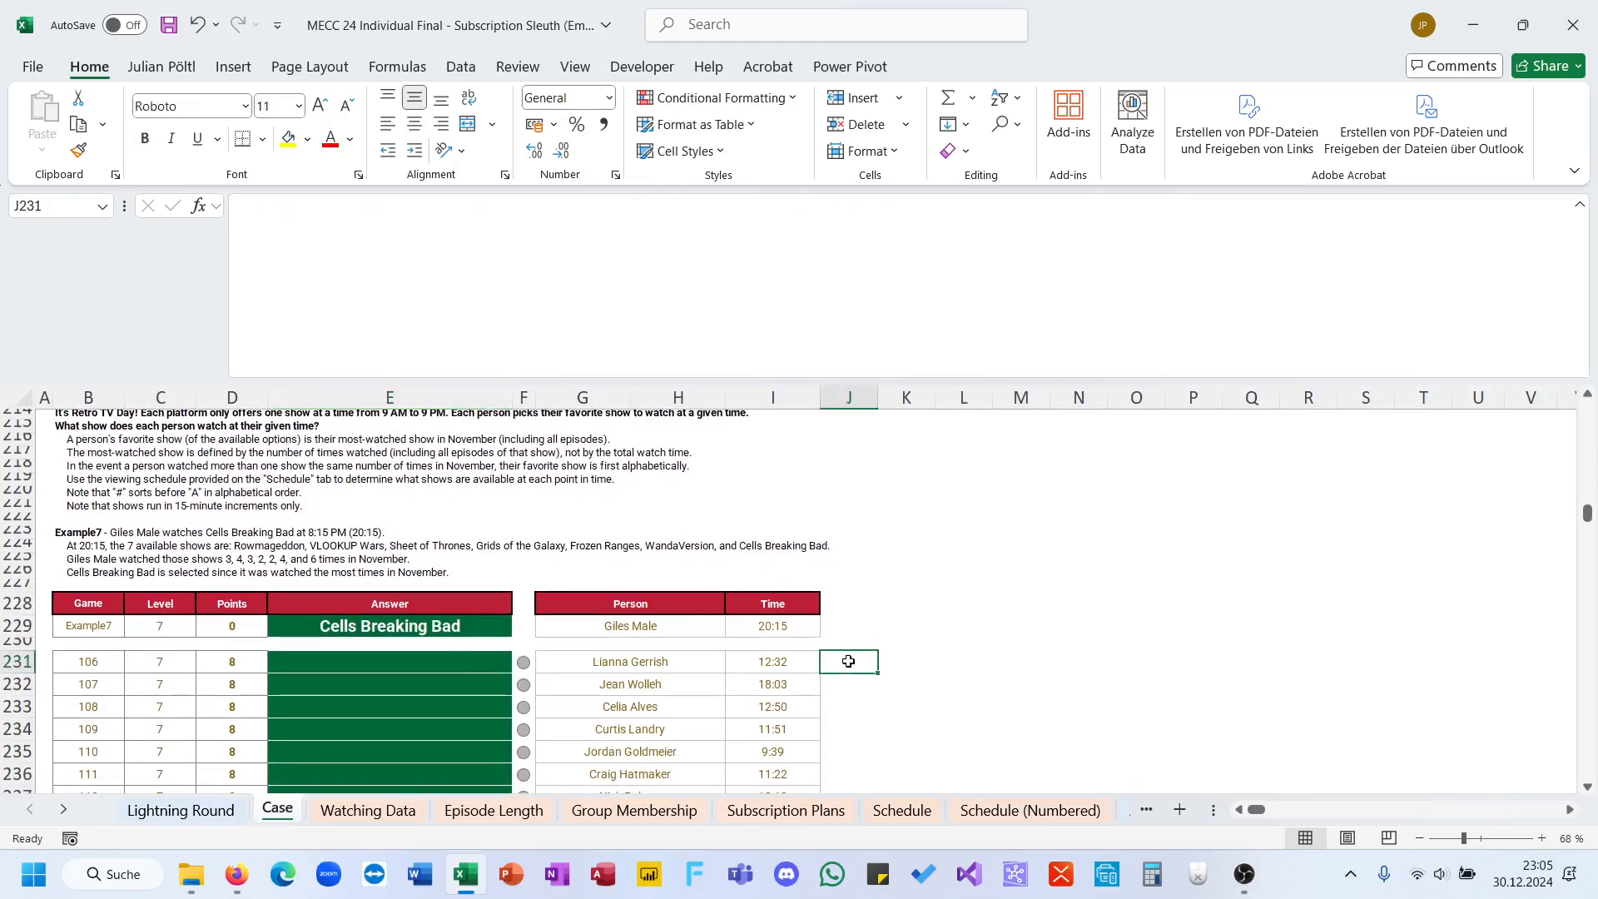
{"action": "left_click", "coordinate": [579, 665]}
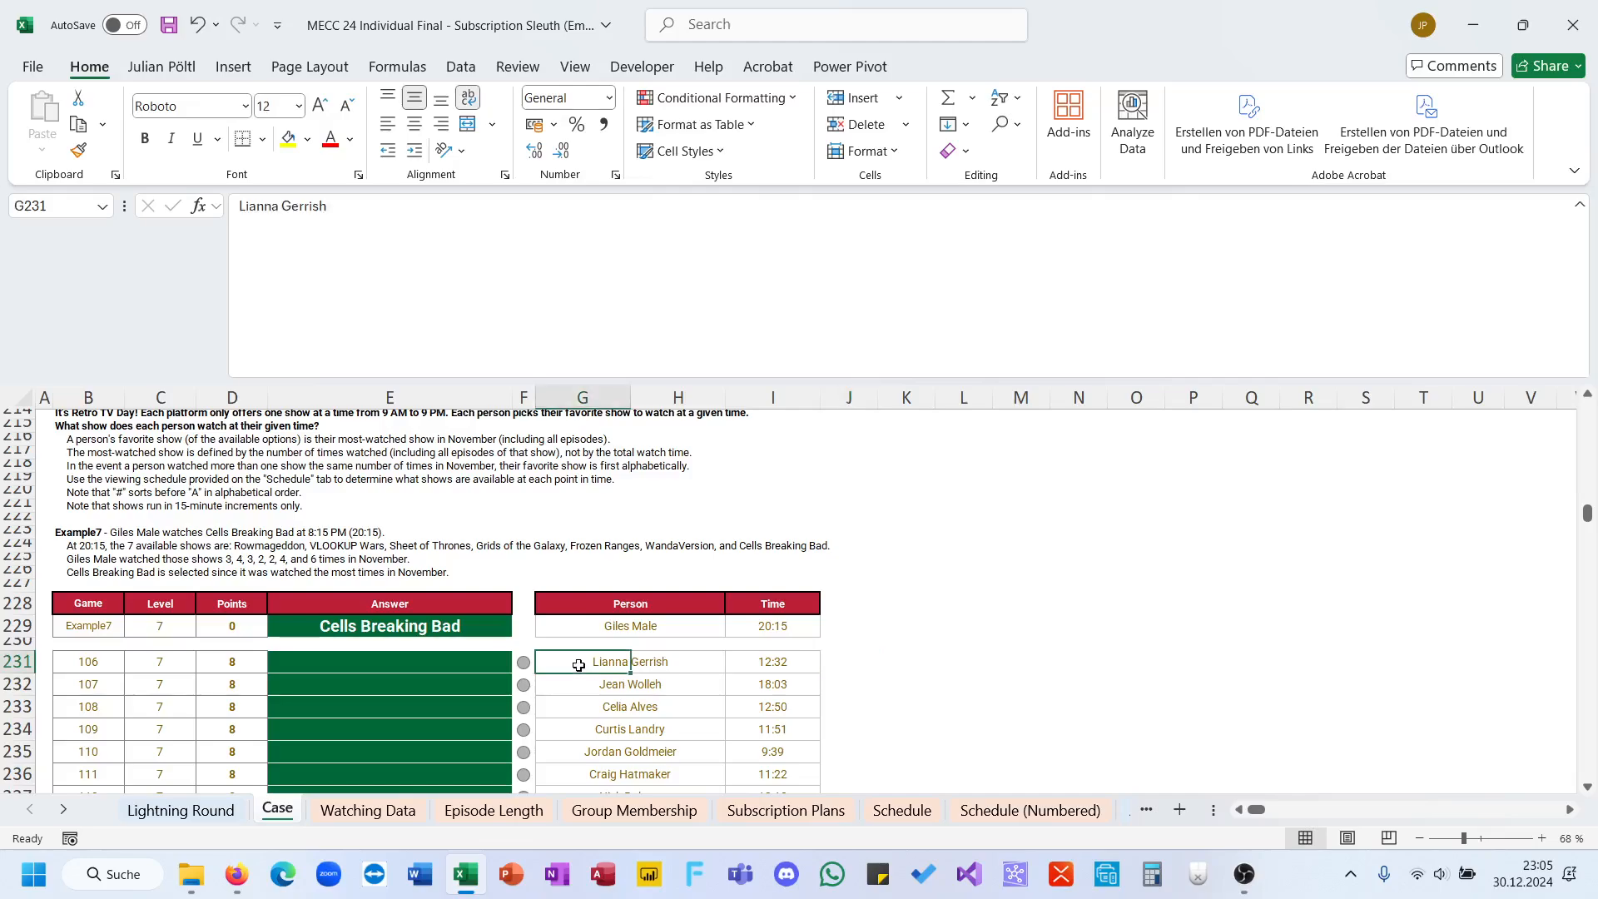
{"action": "left_click", "coordinate": [758, 666]}
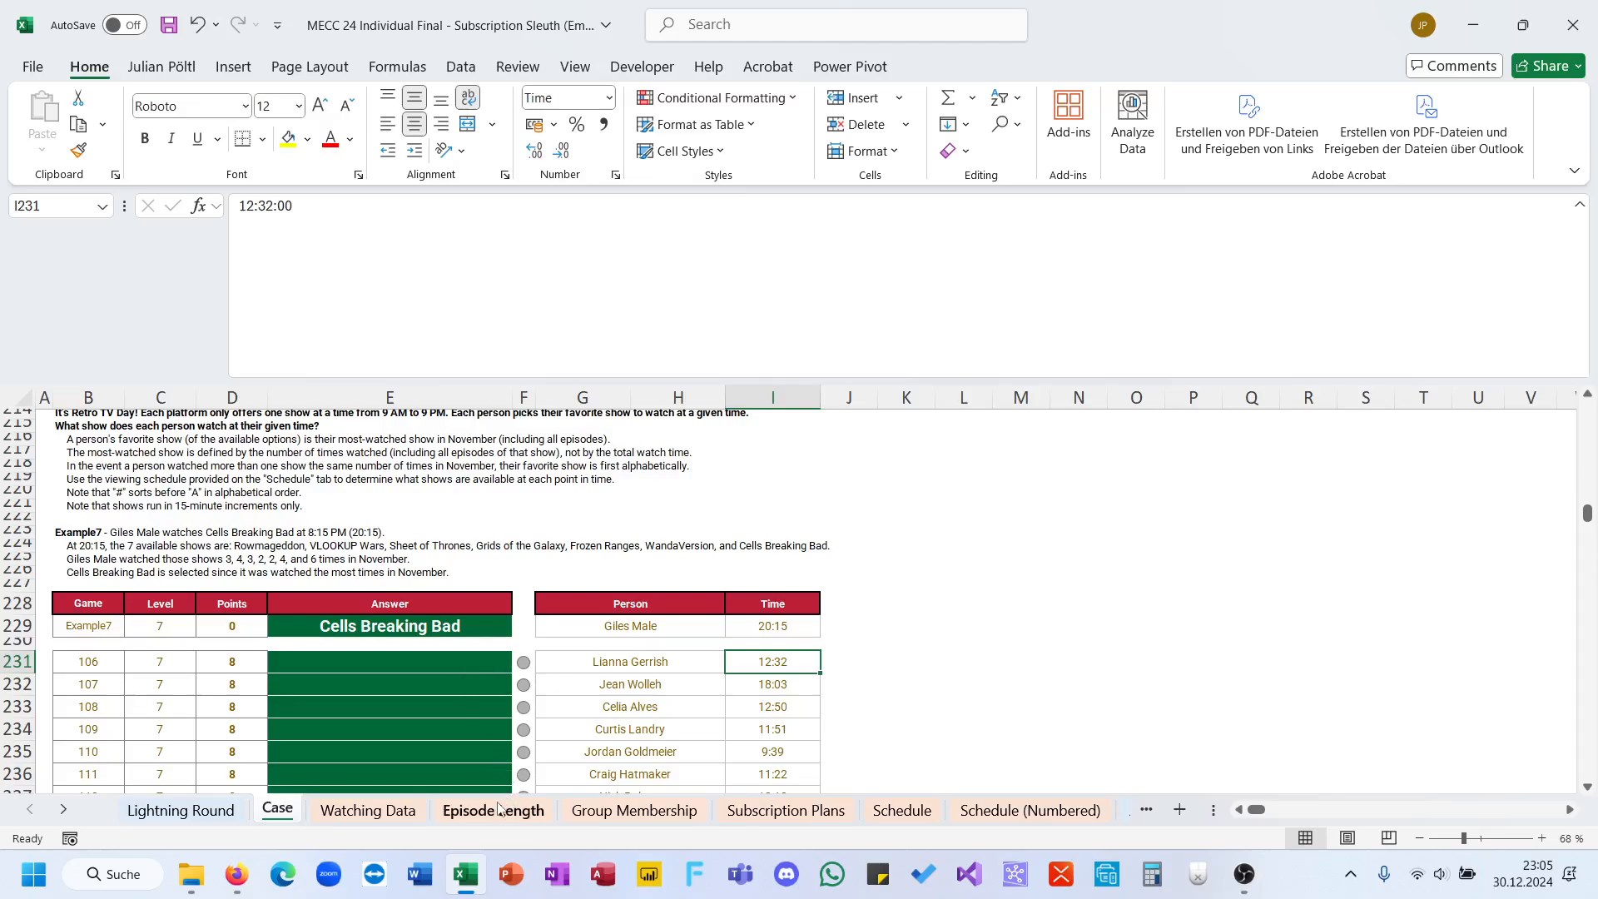
{"action": "left_click", "coordinate": [801, 815]}
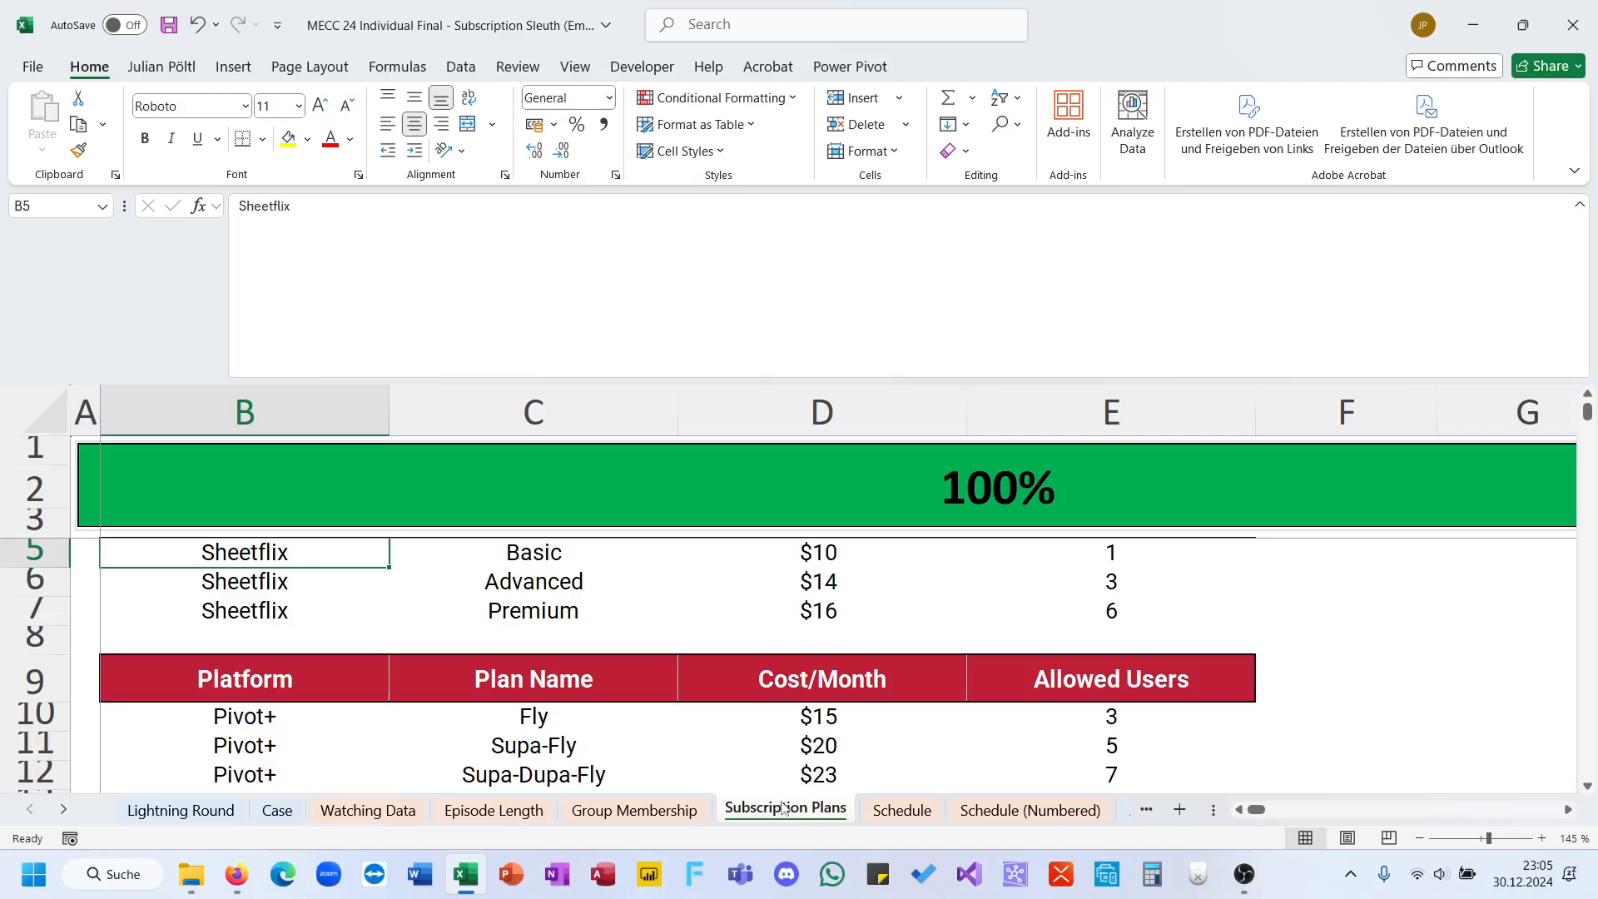
{"action": "left_click", "coordinate": [674, 816]}
{"action": "left_click", "coordinate": [281, 811]}
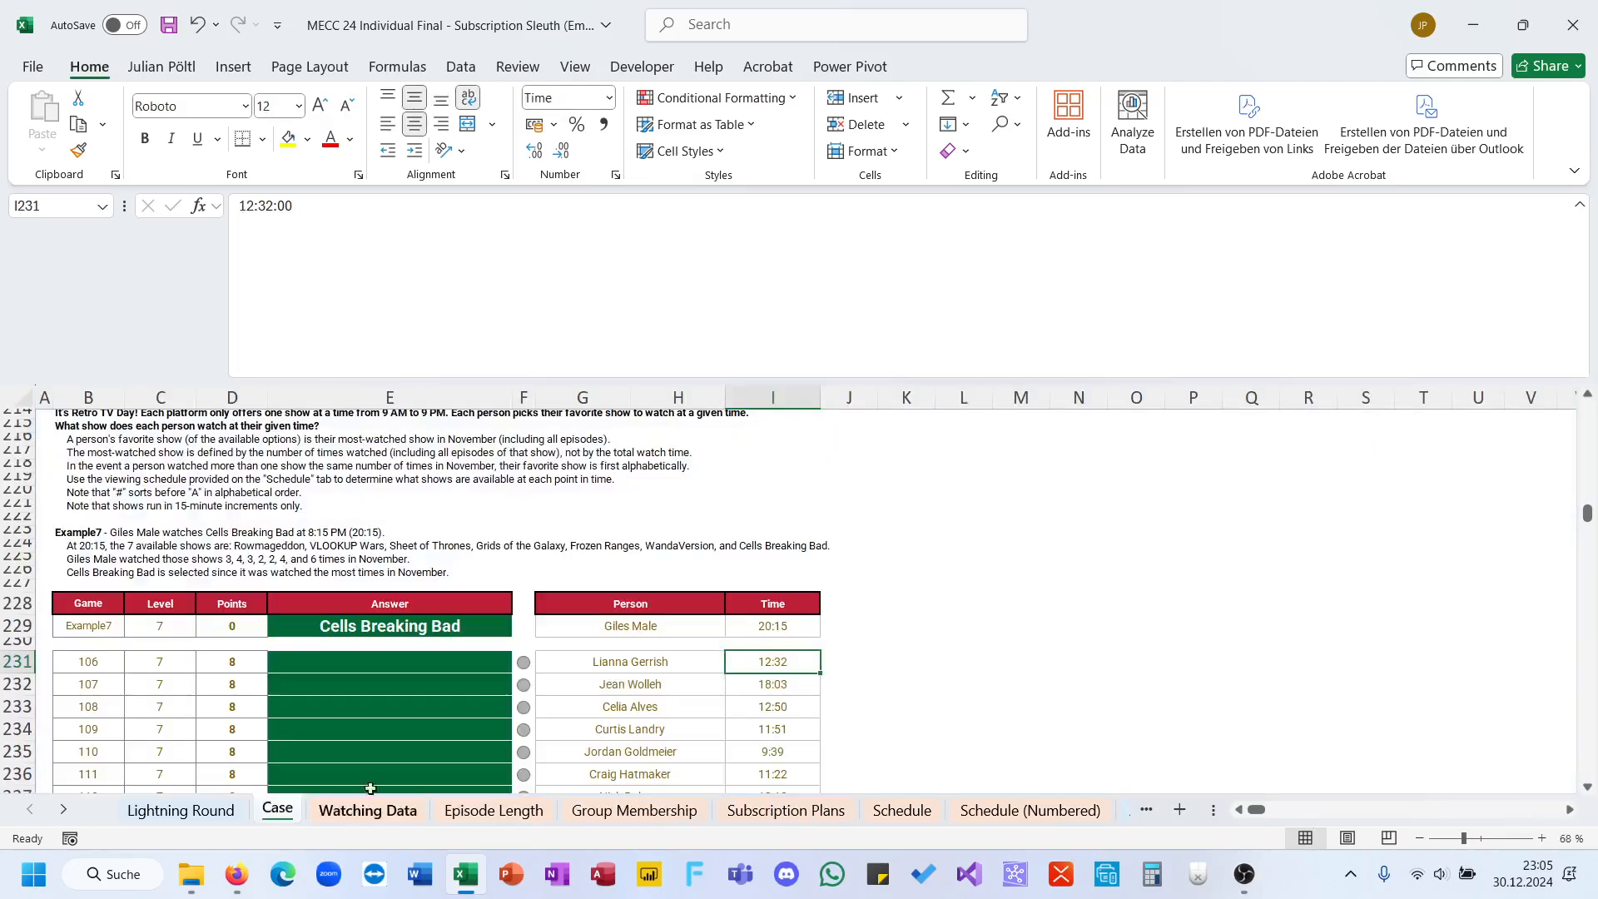
Step: Examine the shows listed under the 9:00 column of the translated schedule on the Schedule (Numbered) sheet
{"action": "left_click", "coordinate": [1029, 810]}
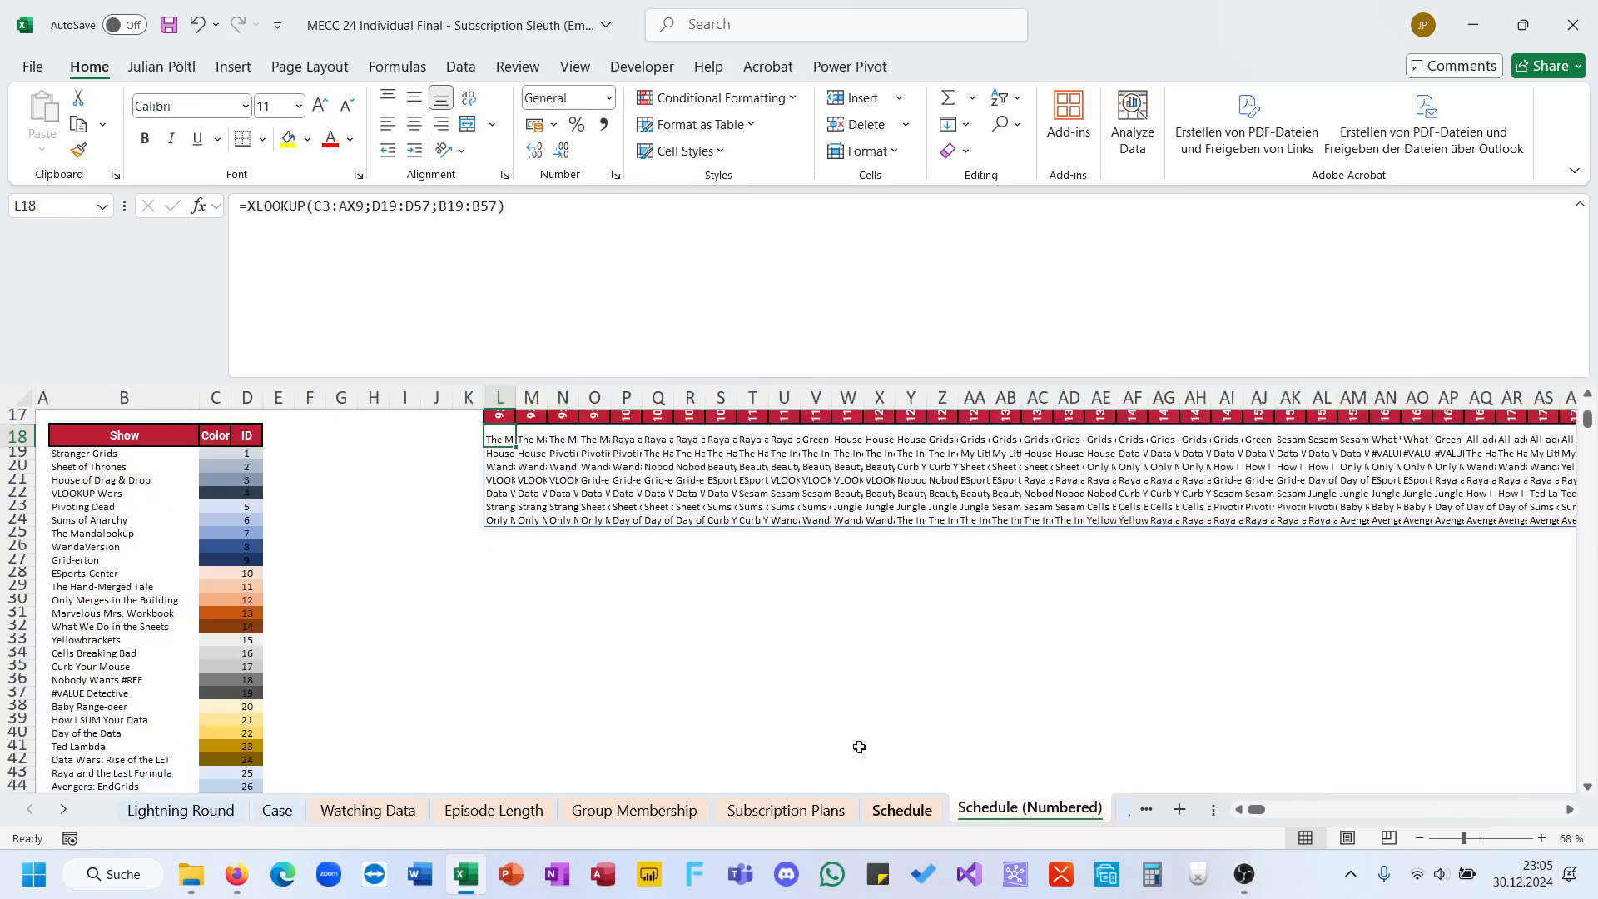
{"action": "left_click_drag", "start_coordinate": [504, 441], "coordinate": [508, 521]}
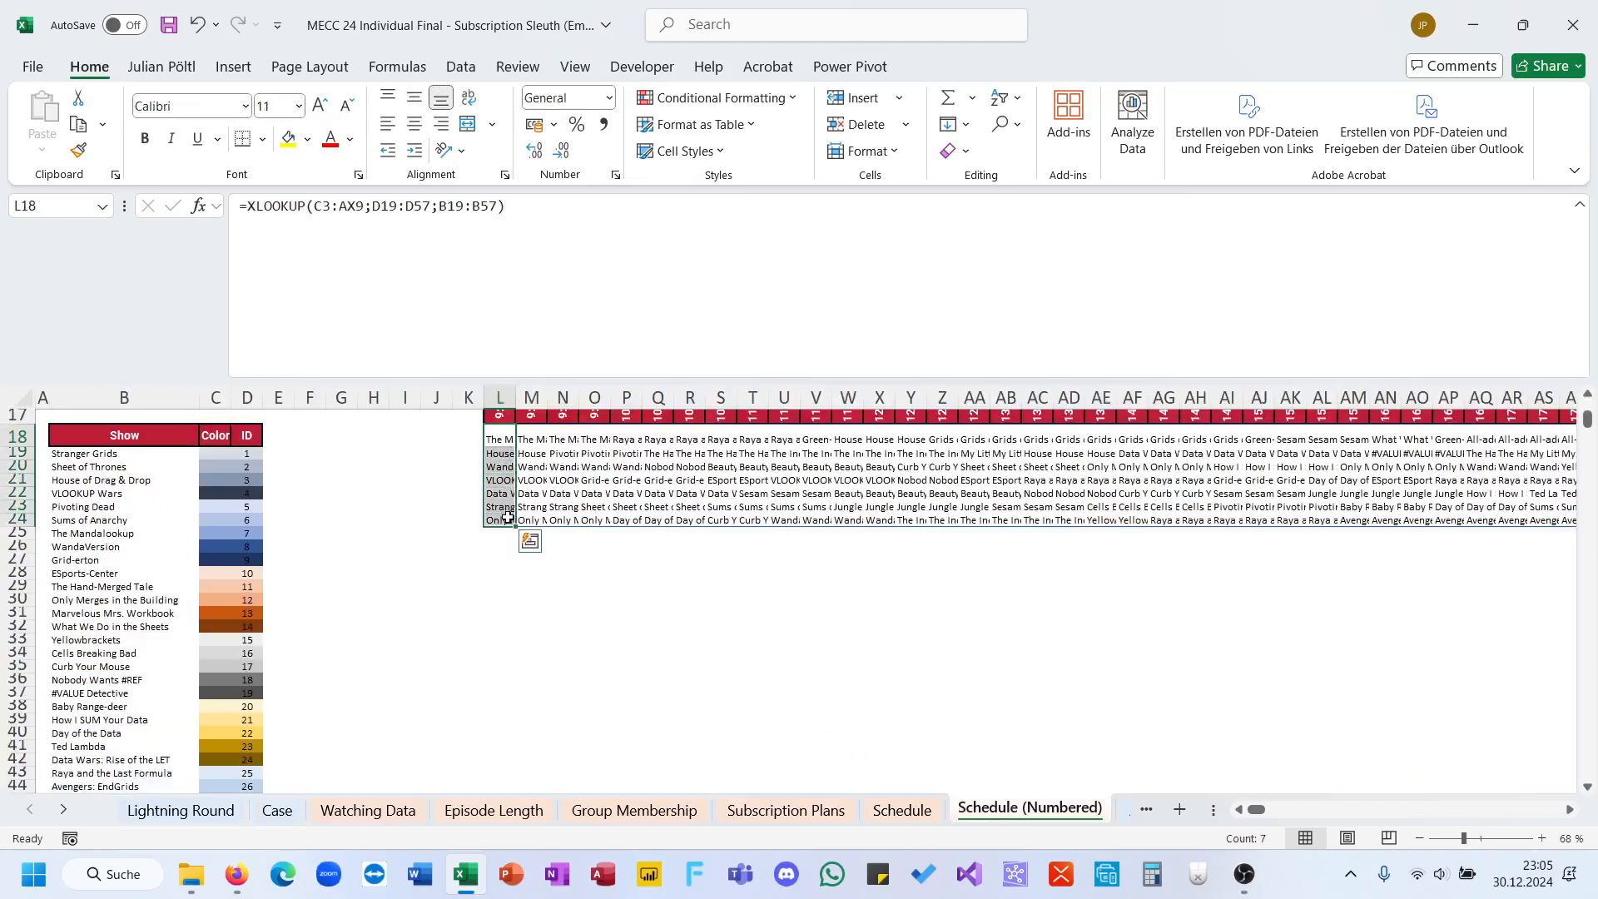
{"action": "scroll", "coordinate": [537, 521], "scroll_direction": "up", "scroll_amount": 1}
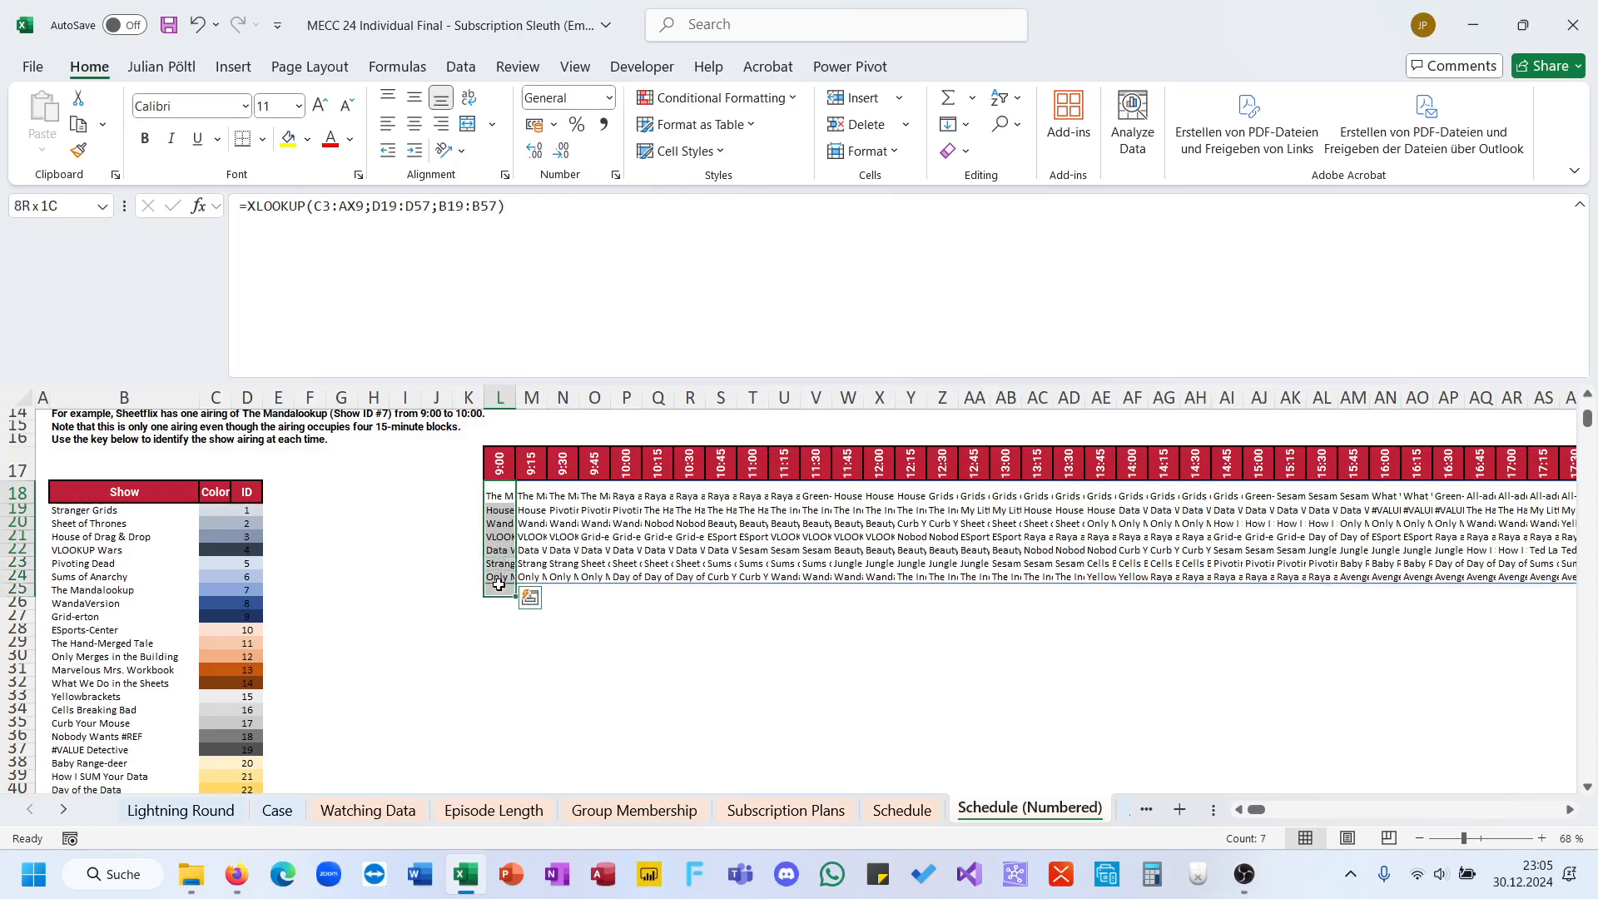
{"action": "left_click", "coordinate": [563, 749]}
Step: On the Case sheet, start an XMATCH formula in J229 with the example time I229 as its lookup value
{"action": "left_click", "coordinate": [277, 810]}
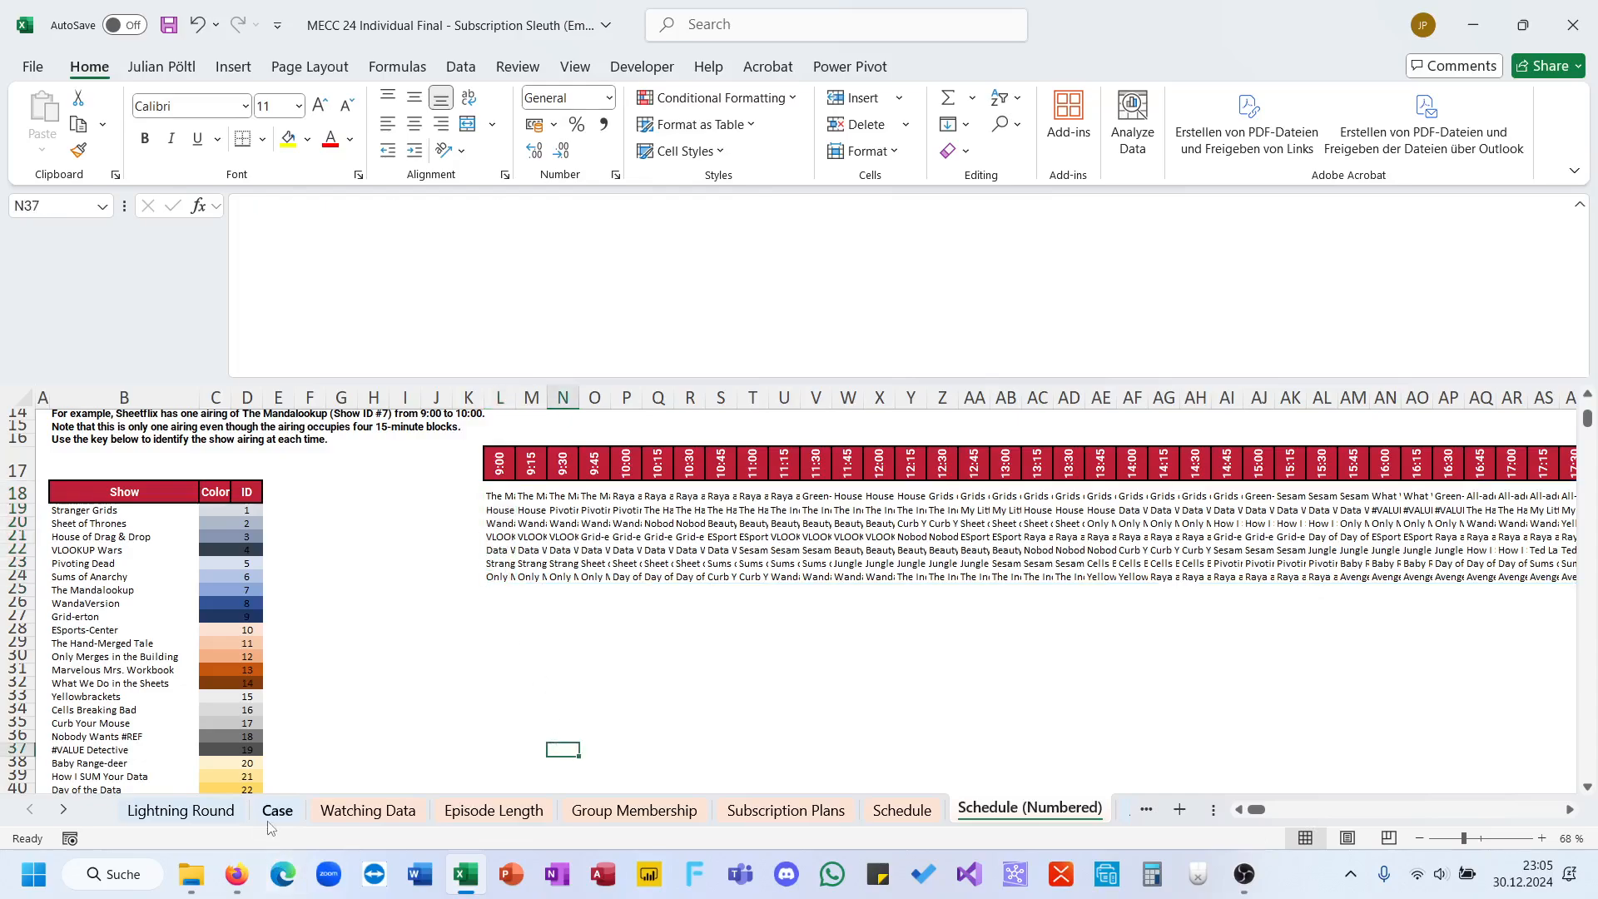
{"action": "left_click", "coordinate": [849, 660]}
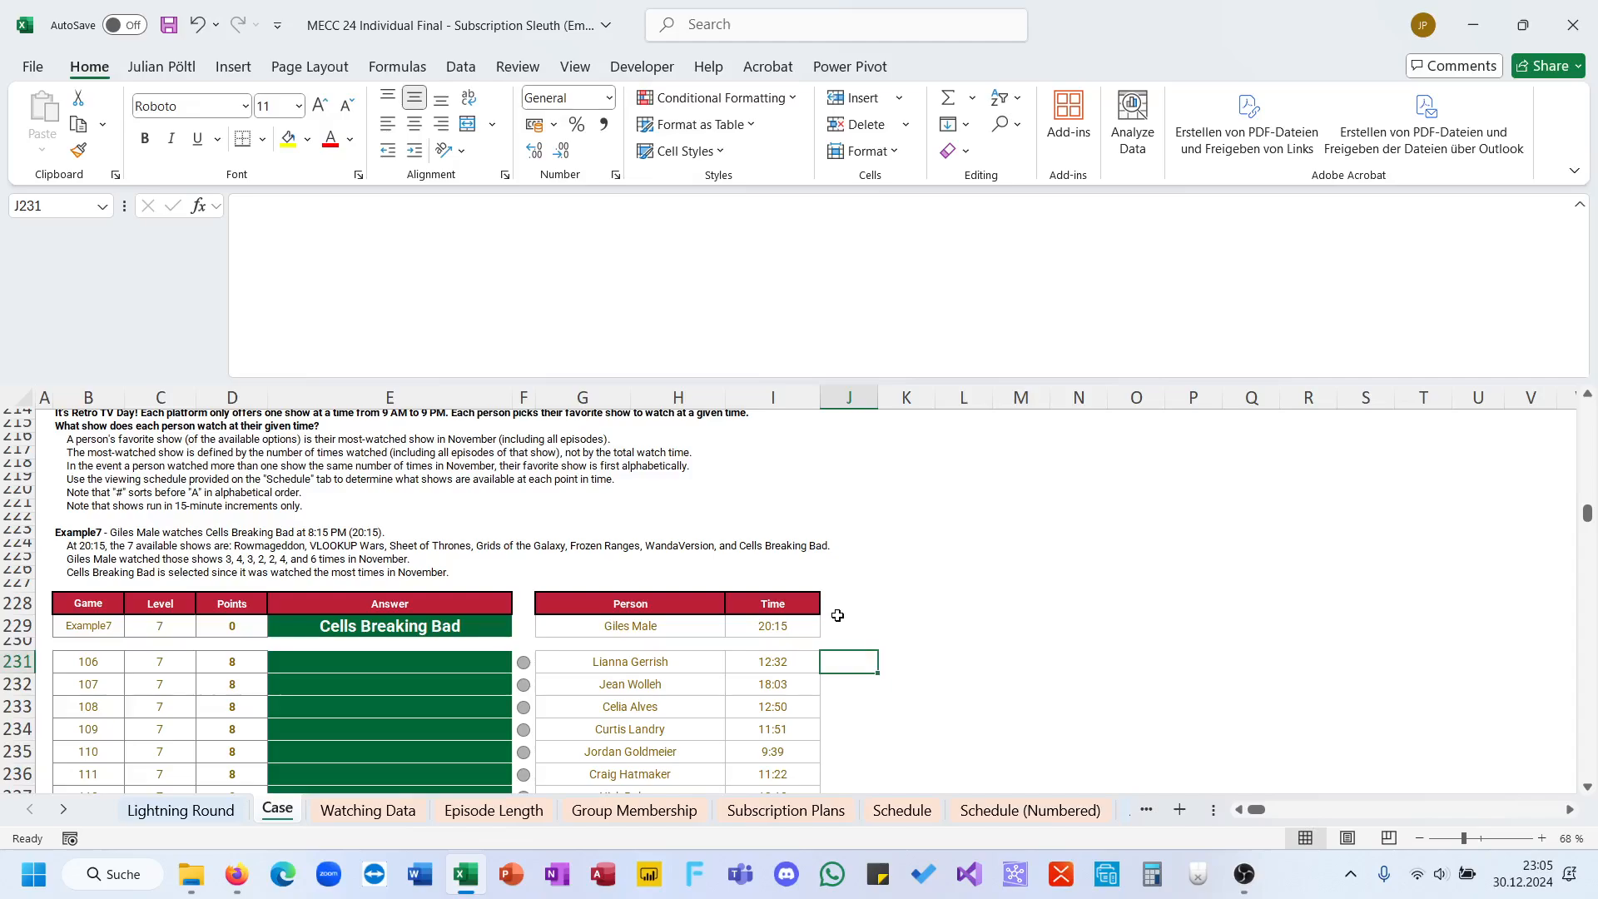
{"action": "left_click", "coordinate": [837, 622]}
{"action": "type", "text": "=xm"}
{"action": "key", "text": "Tab"}
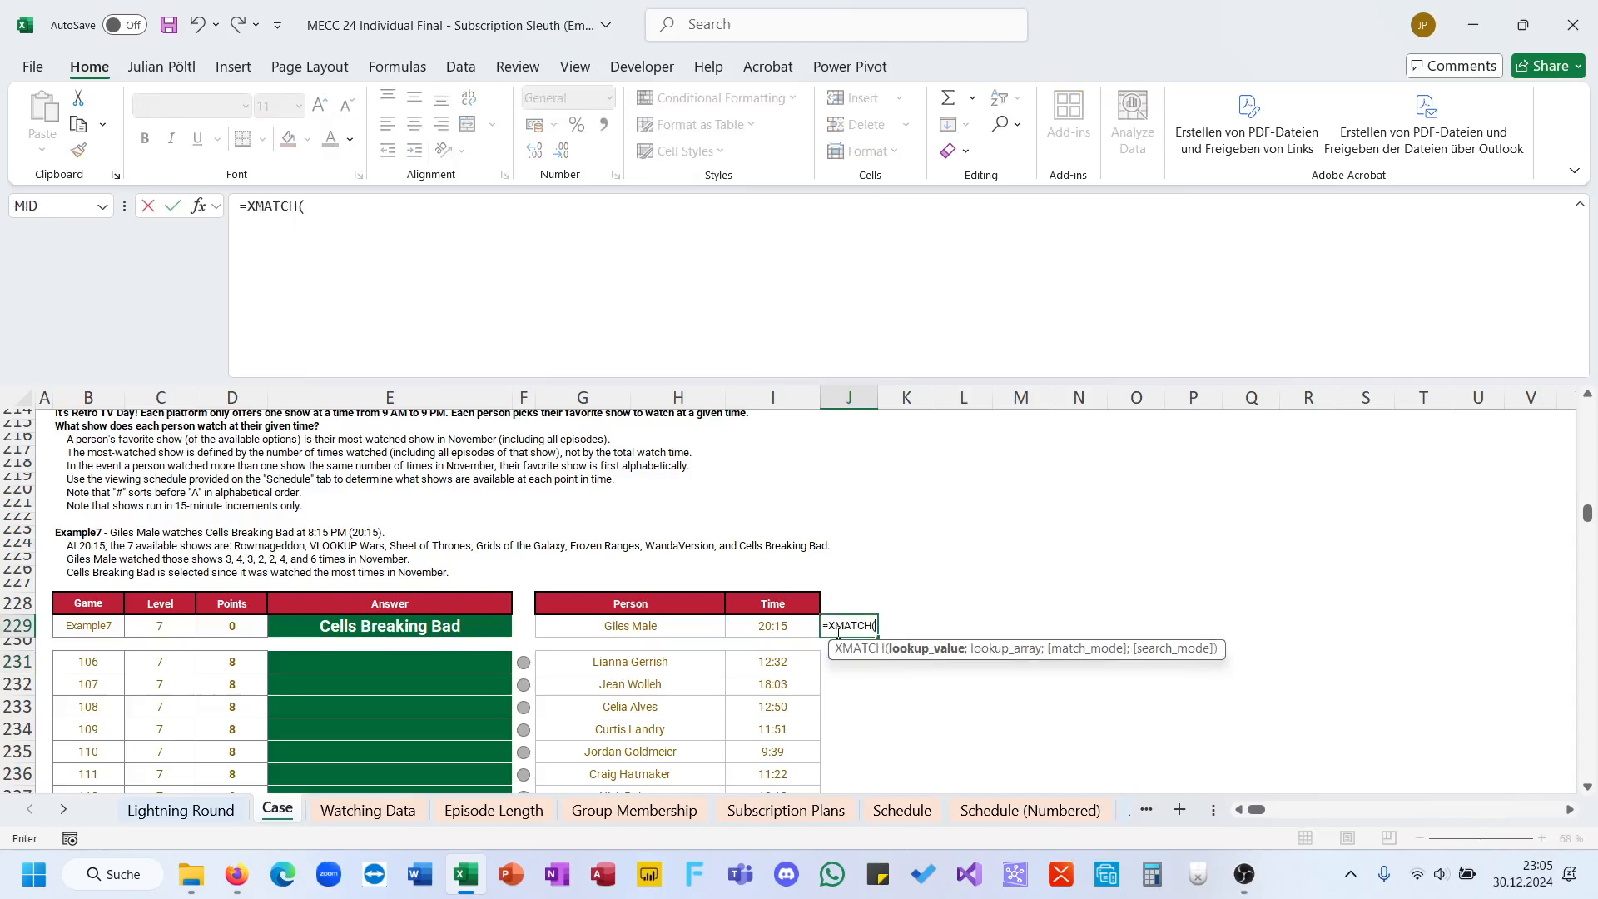
{"action": "left_click", "coordinate": [784, 626]}
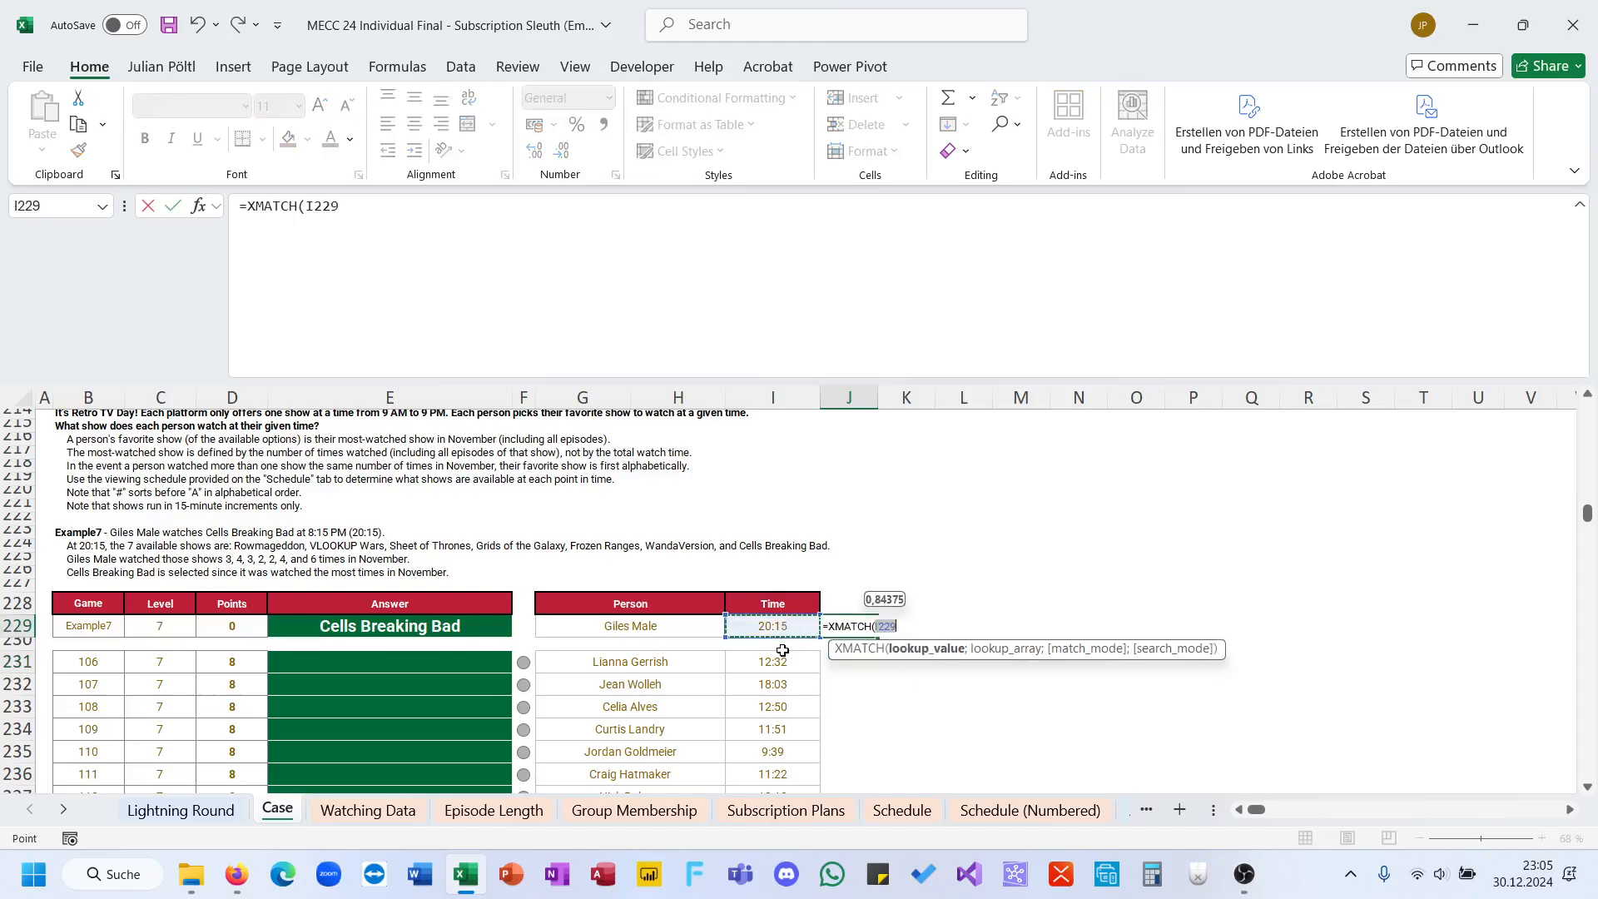
{"action": "type", "text": ","}
{"action": "type", "text": ";"}
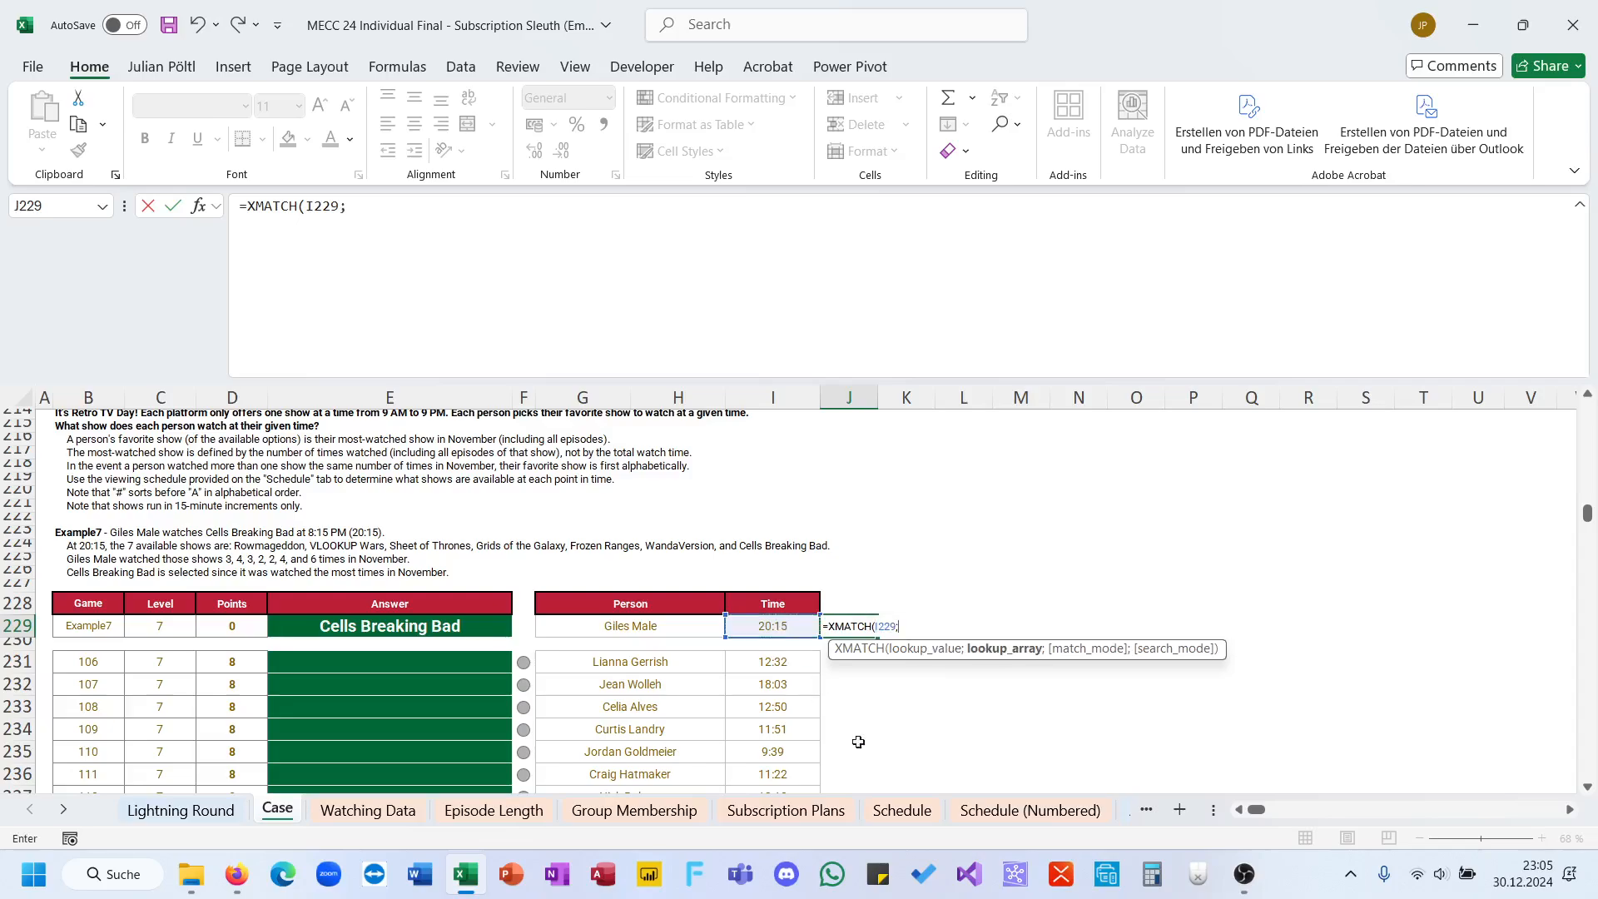
Step: Give XMATCH the copied time header 'Schedule (Numbered)'!L17:BG17 as its lookup array
{"action": "left_click", "coordinate": [966, 813]}
{"action": "left_click", "coordinate": [505, 471]}
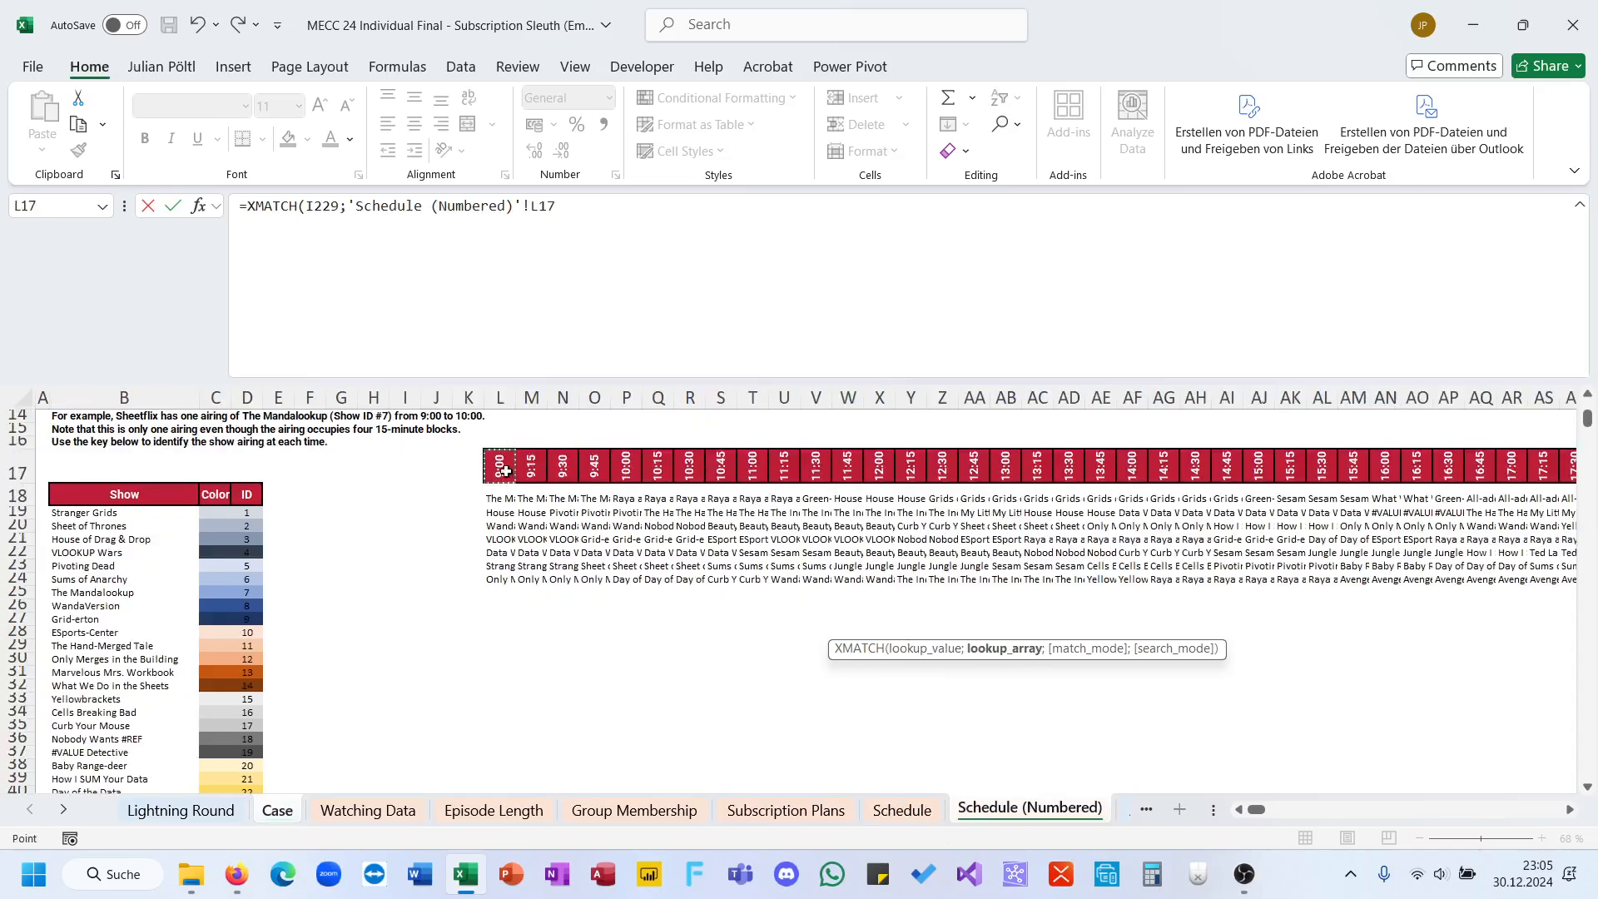
{"action": "key", "text": "ctrl+shift+Right"}
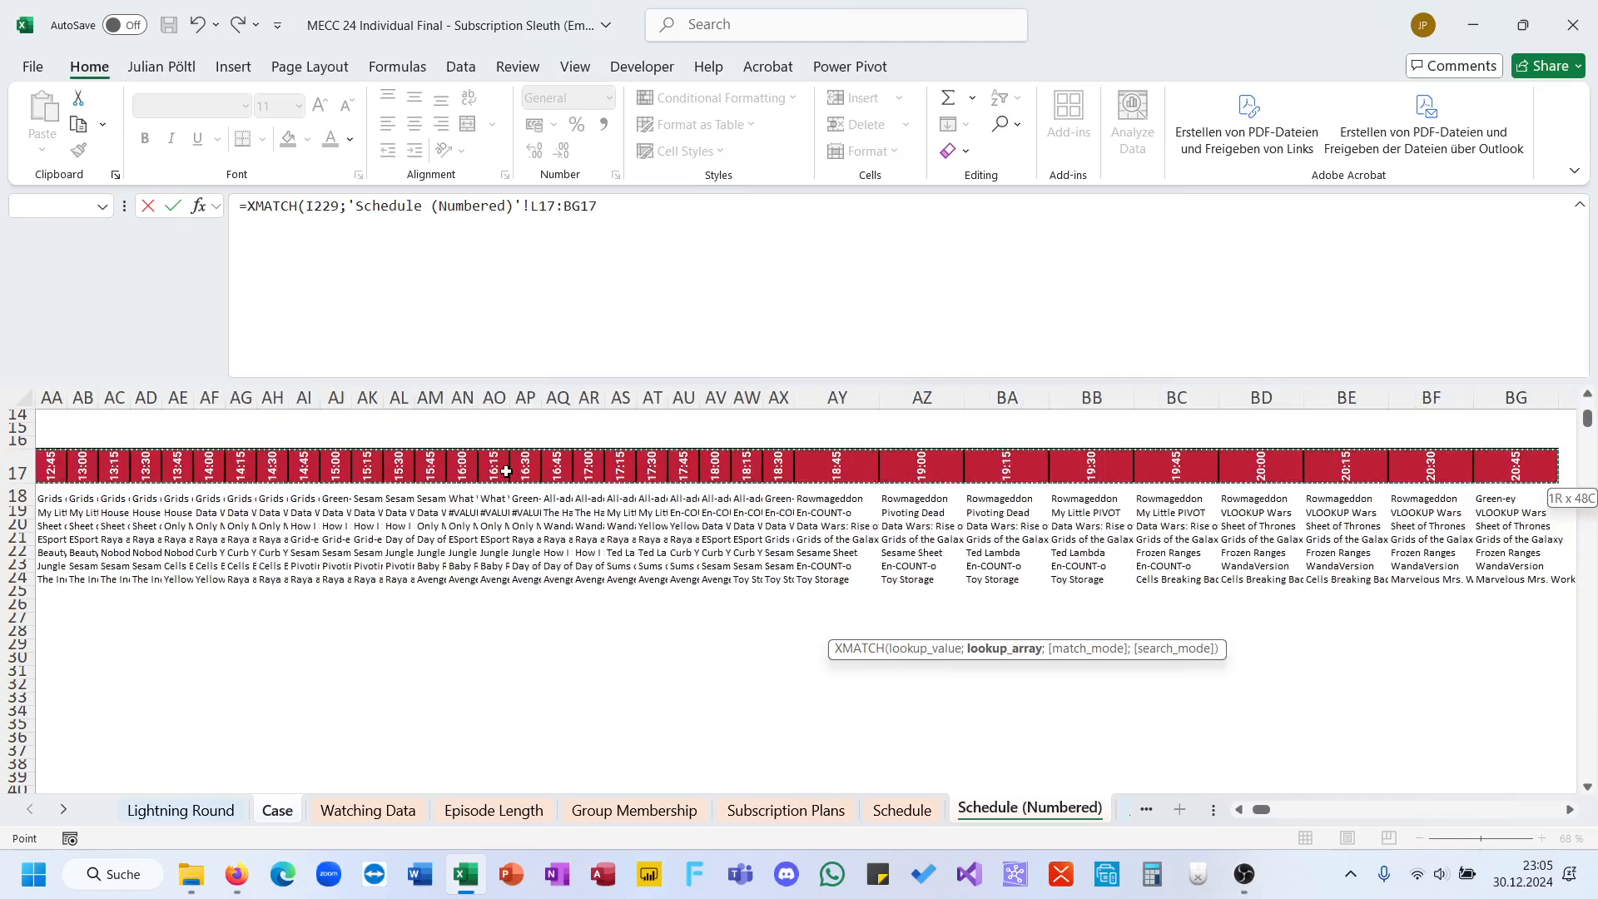
{"action": "type", "text": ";"}
Step: Set the XMATCH match mode to -1 (exact match or next smaller item) and commit the formula in J229
{"action": "key", "text": "Down"}
{"action": "key", "text": "Down"}
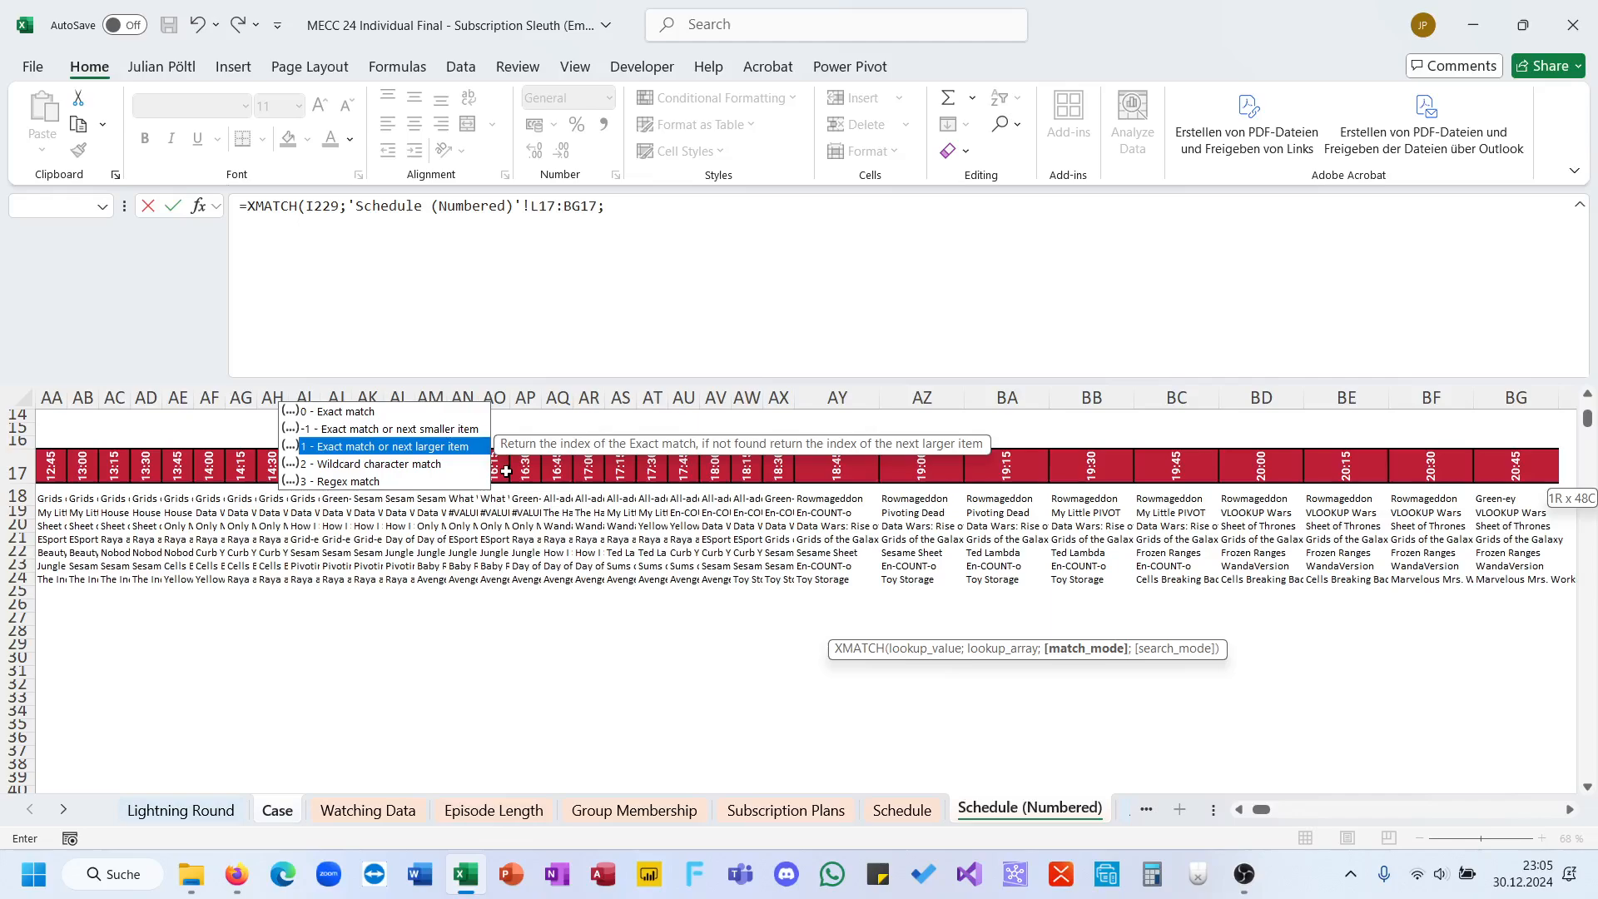
{"action": "key", "text": "Up"}
{"action": "key", "text": "Tab"}
{"action": "type", "text": ")"}
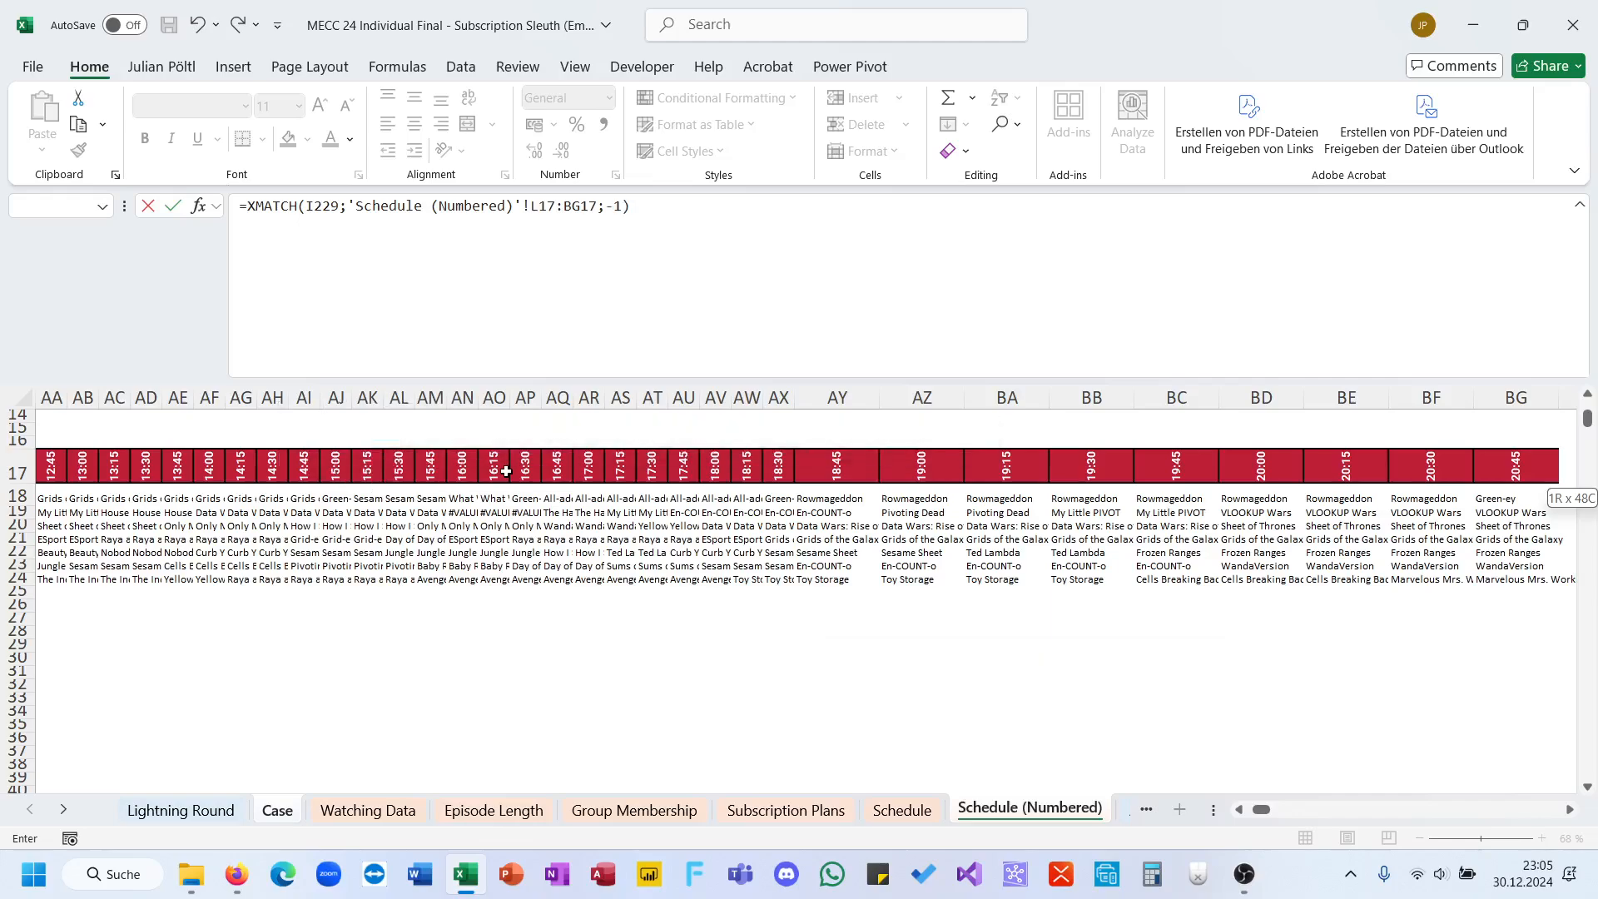
{"action": "key", "text": "Return"}
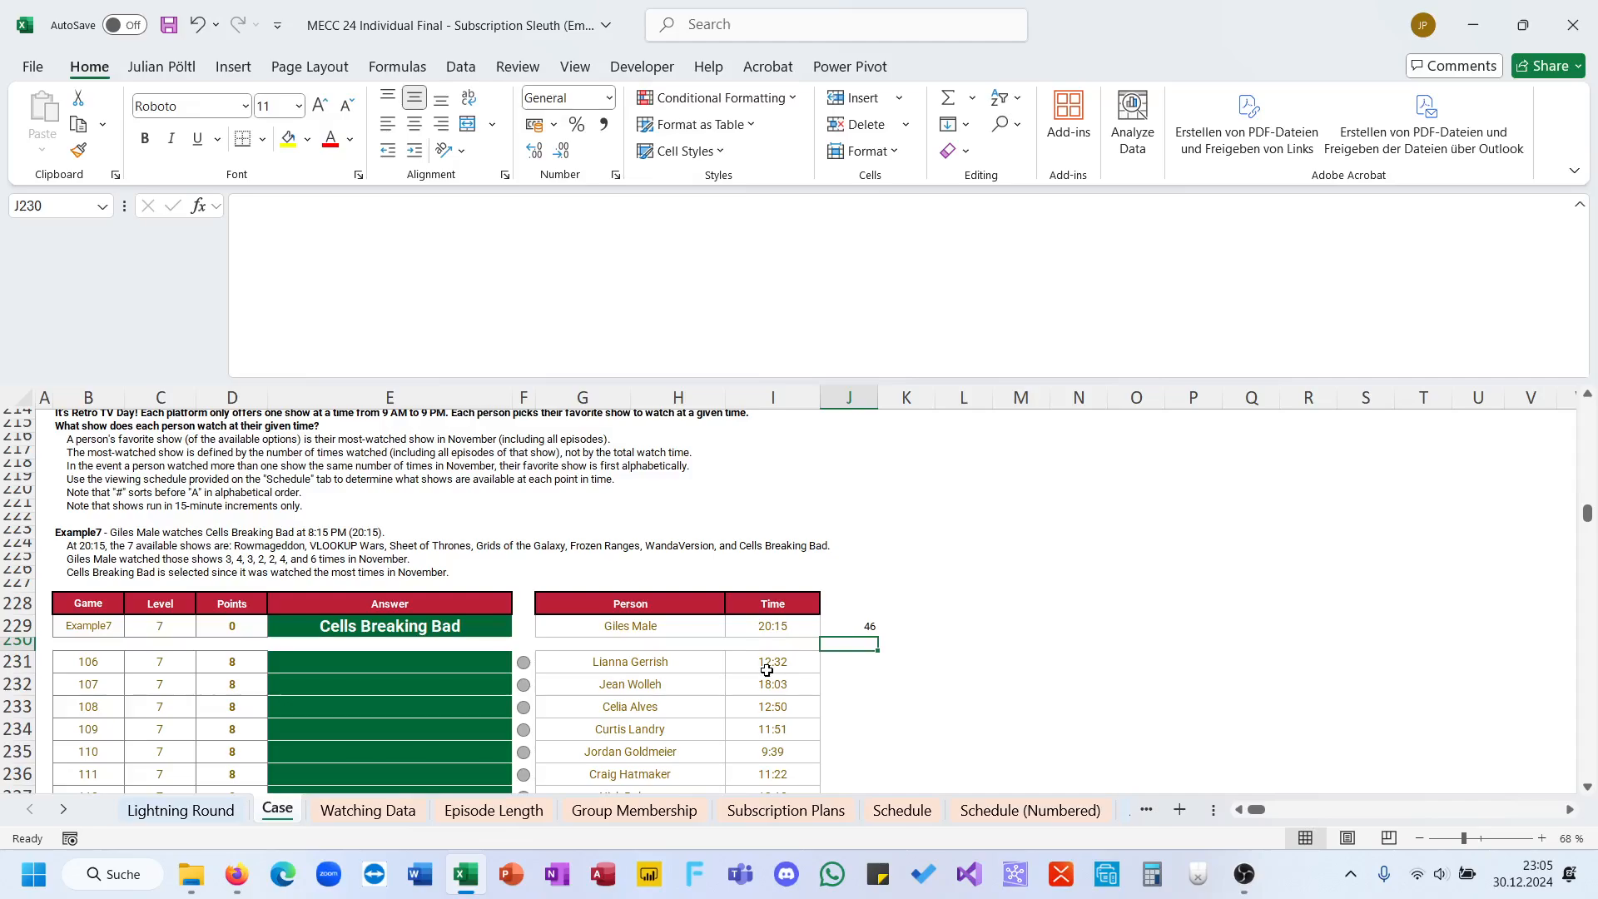
Step: Wrap the XMATCH formula in J229 in a CHOOSECOLS function
{"action": "left_click", "coordinate": [840, 619]}
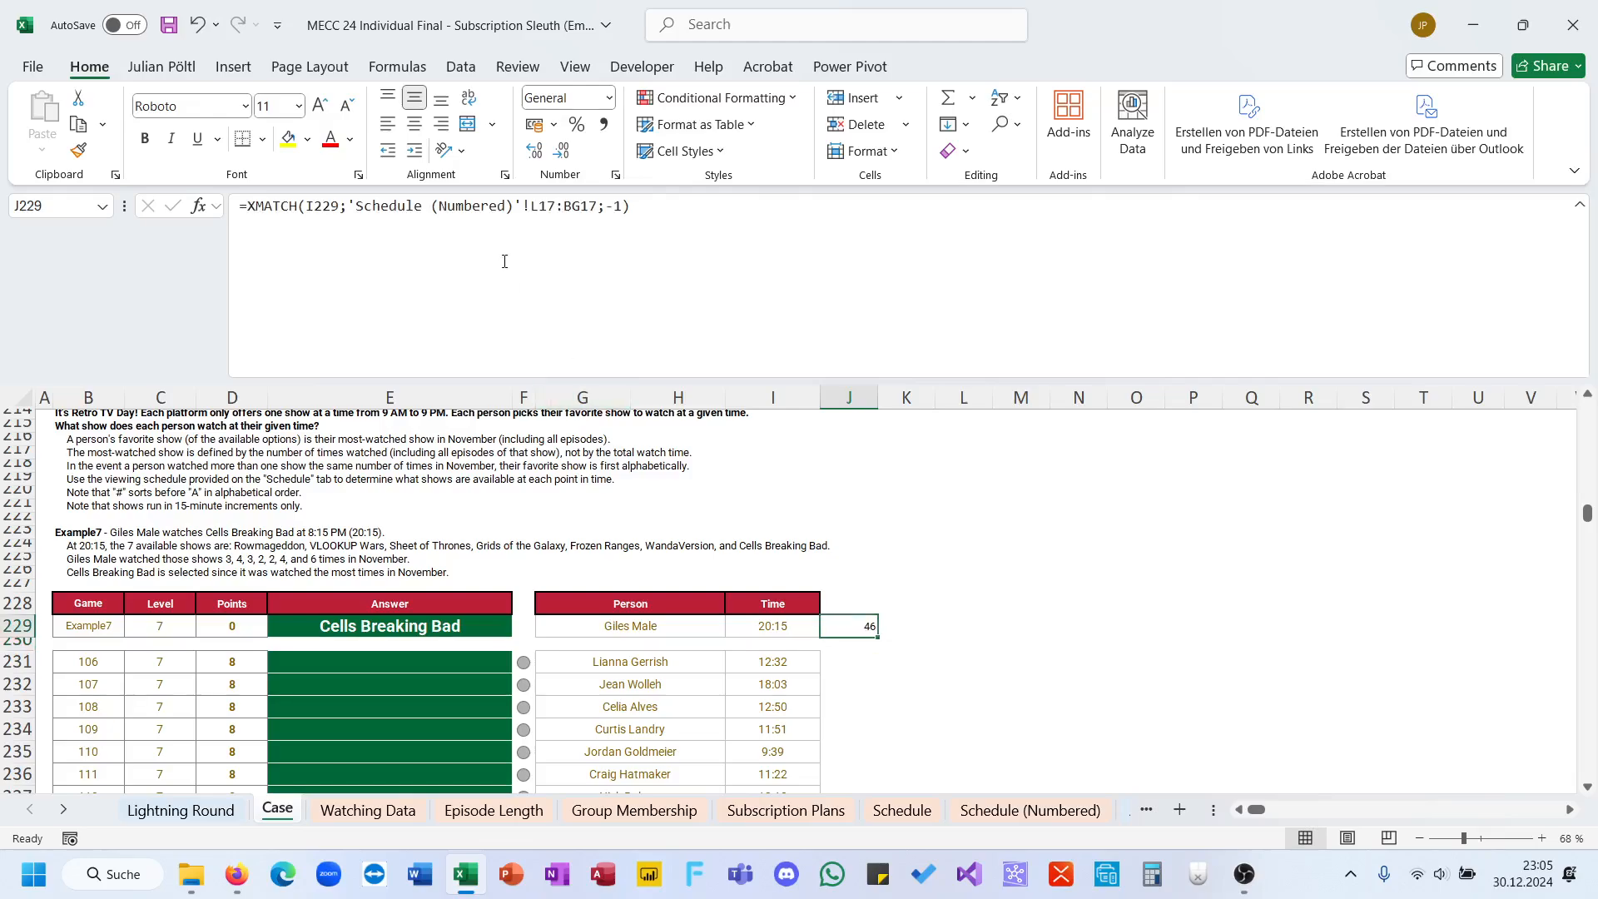
{"action": "left_click", "coordinate": [250, 217]}
{"action": "type", "text": "ch"}
{"action": "key", "text": "Down"}
{"action": "key", "text": "Down"}
{"action": "key", "text": "Down"}
{"action": "key", "text": "Down"}
{"action": "key", "text": "Down"}
{"action": "key", "text": "Down"}
{"action": "key", "text": "Down"}
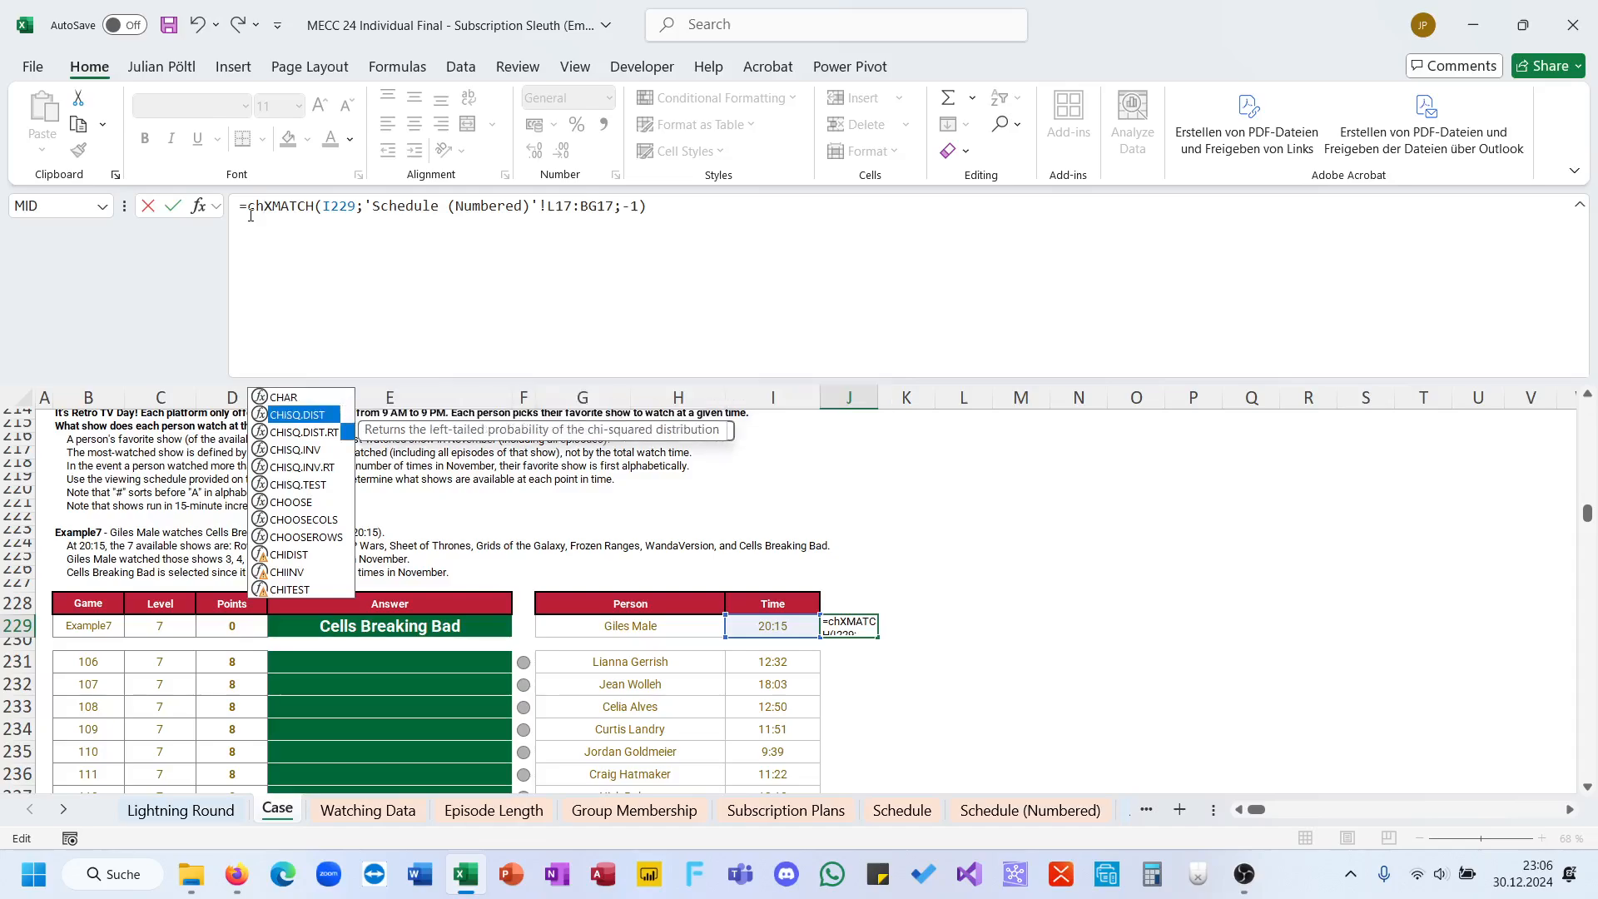
{"action": "key", "text": "Down"}
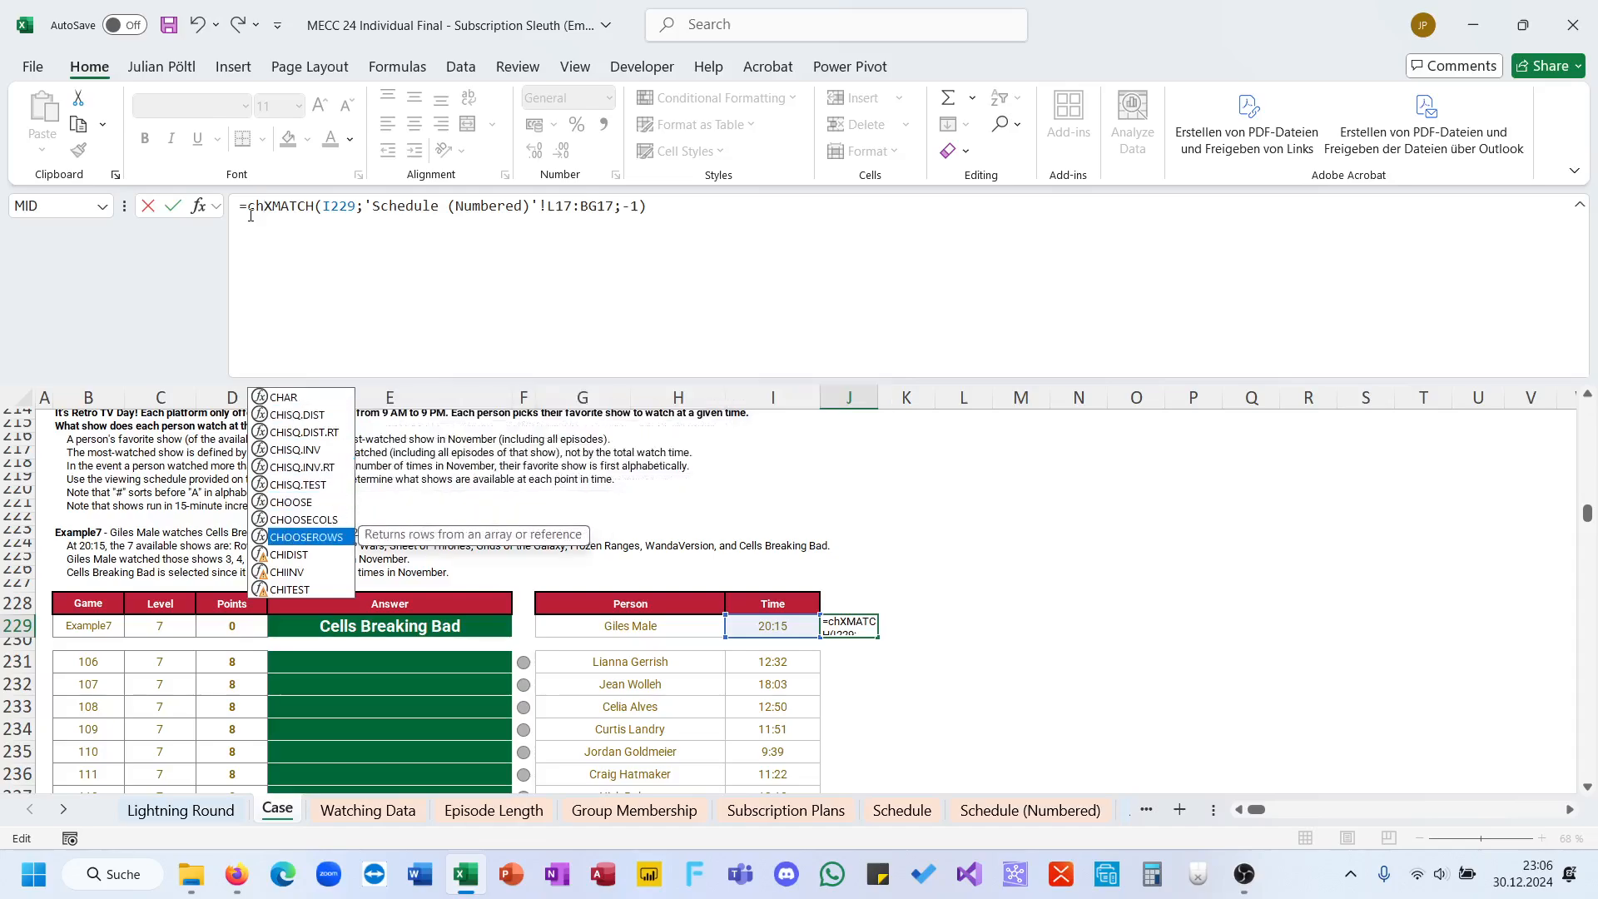
{"action": "key", "text": "Up"}
{"action": "key", "text": "Tab"}
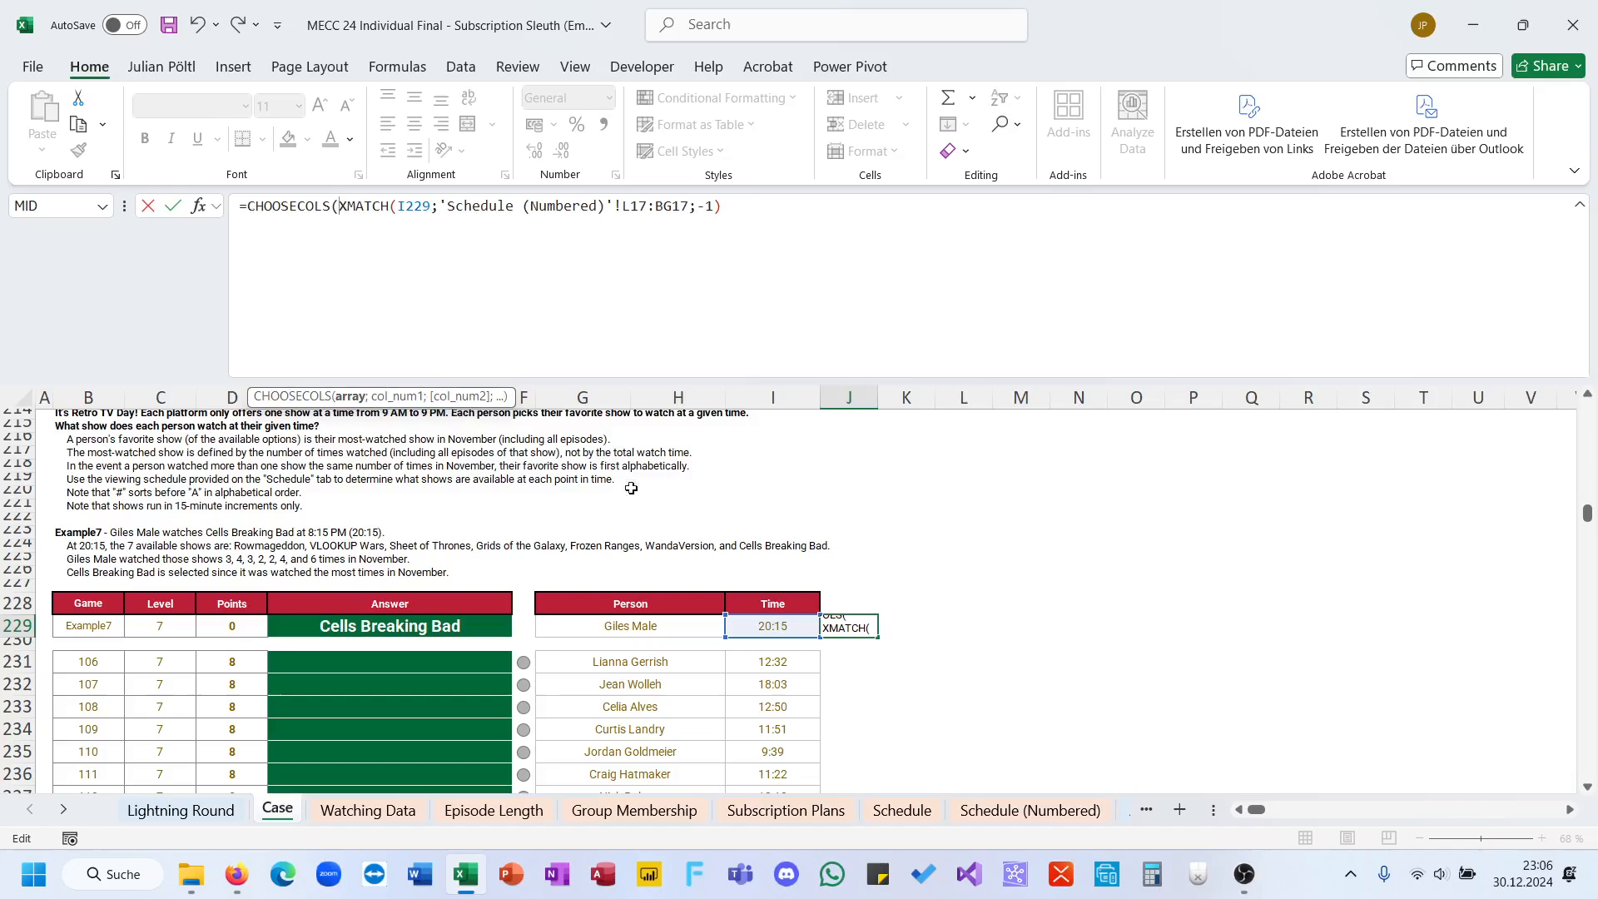
Step: Give CHOOSECOLS the spilled range 'Schedule (Numbered)'!L18# as its array, with the XMATCH result as the column number
{"action": "left_click", "coordinate": [1029, 810]}
{"action": "scroll", "coordinate": [540, 502], "scroll_direction": "left", "scroll_amount": 4}
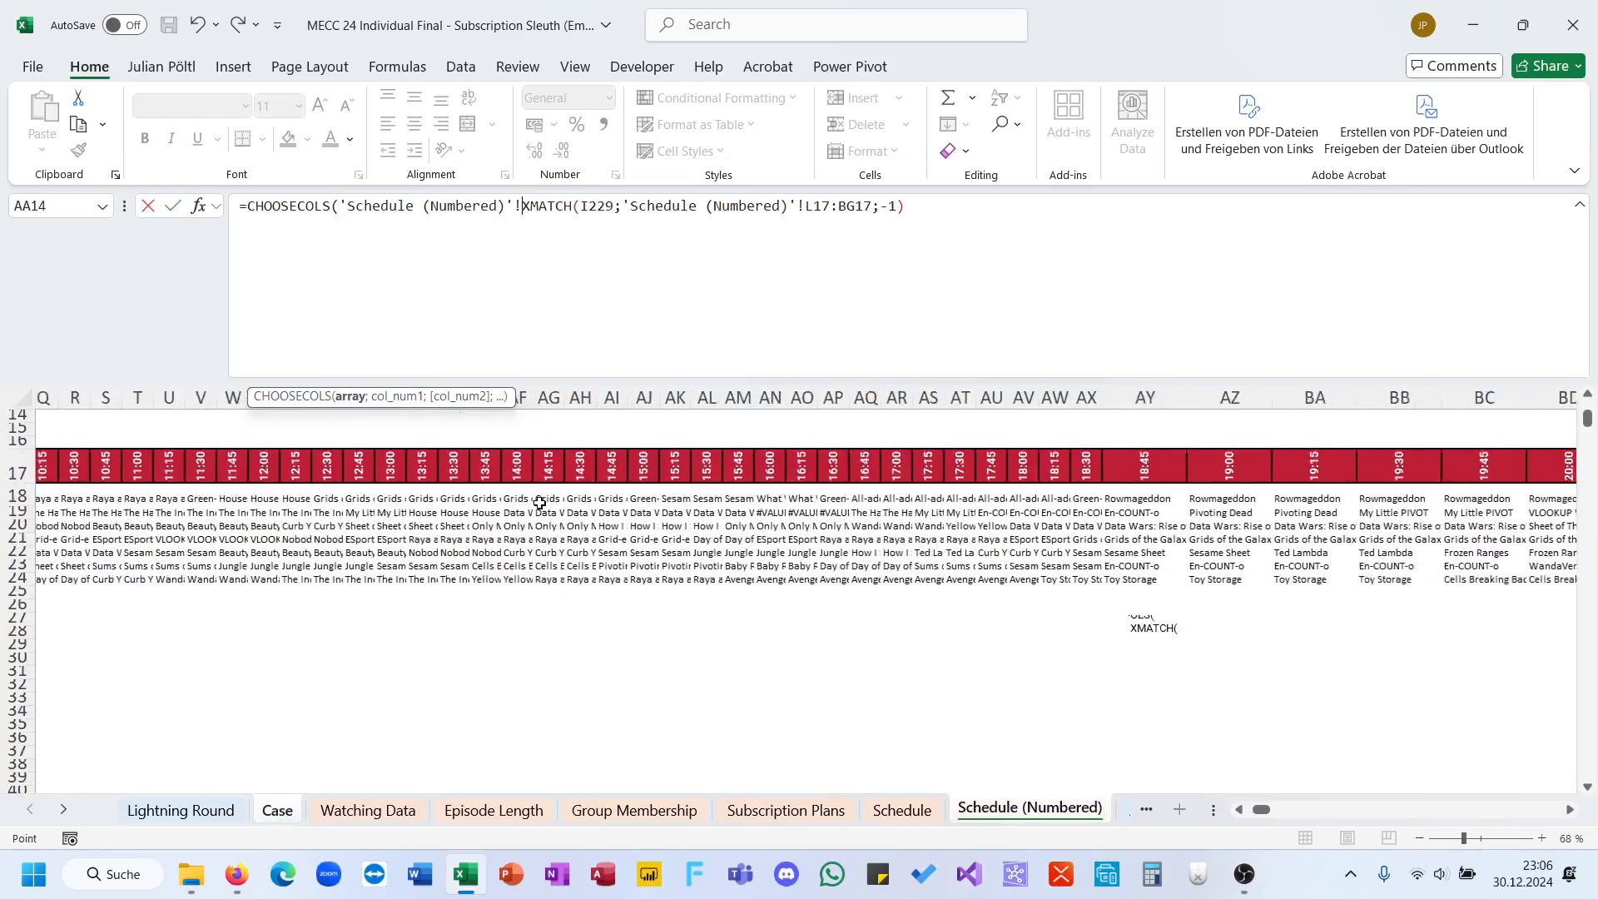
{"action": "left_click", "coordinate": [498, 499]}
{"action": "key", "text": "ctrl+Left"}
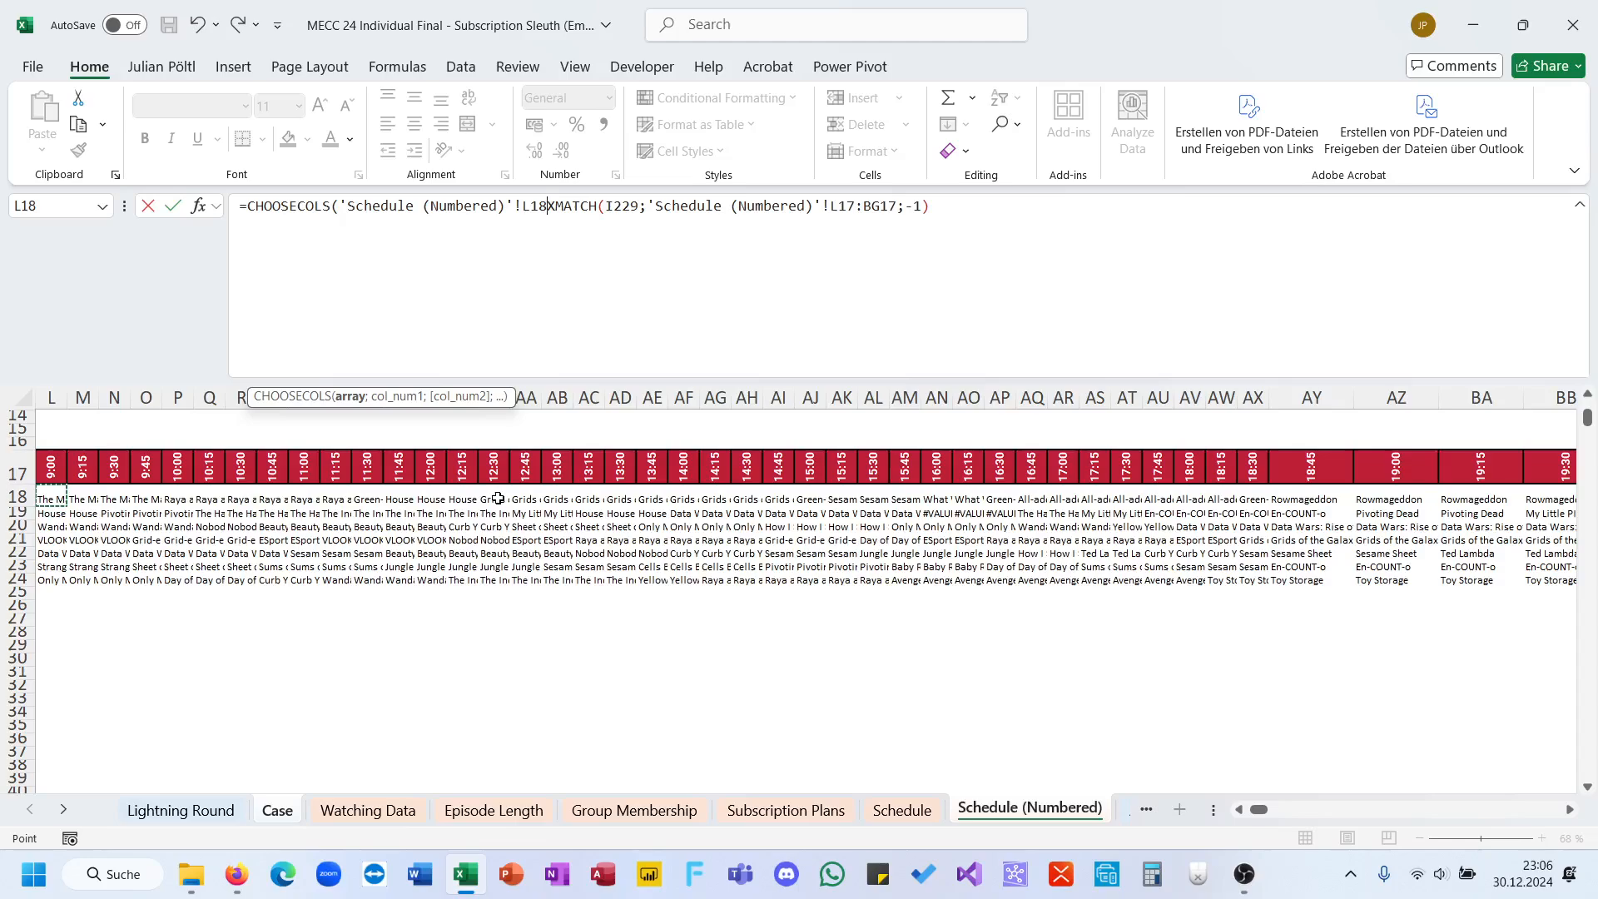
{"action": "type", "text": "2"}
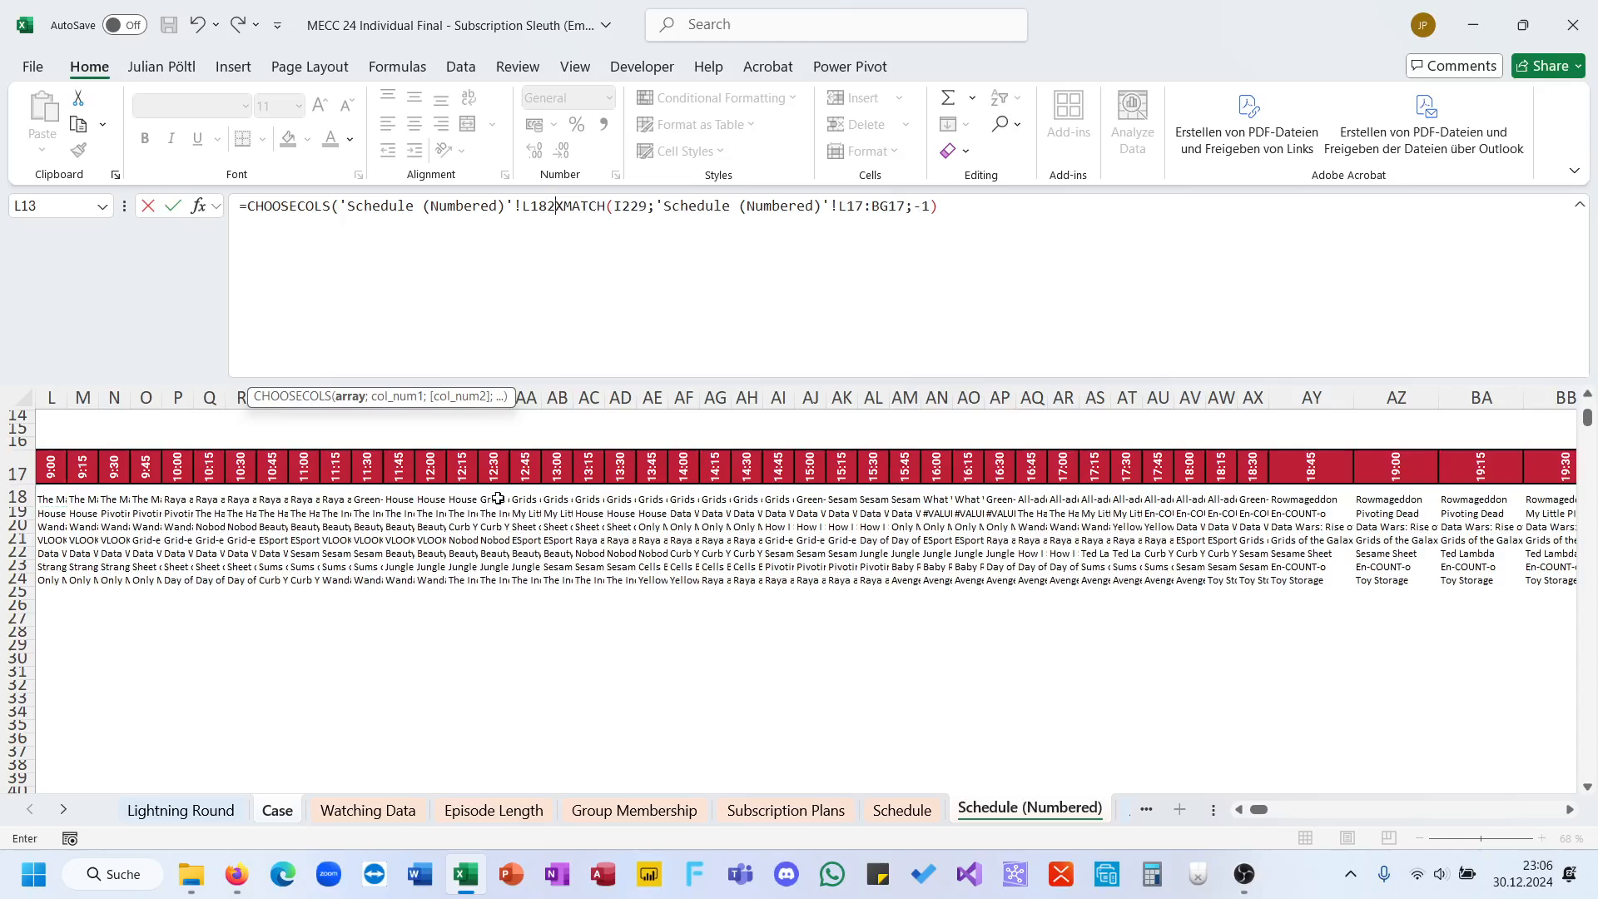
{"action": "key", "text": "BackSpace"}
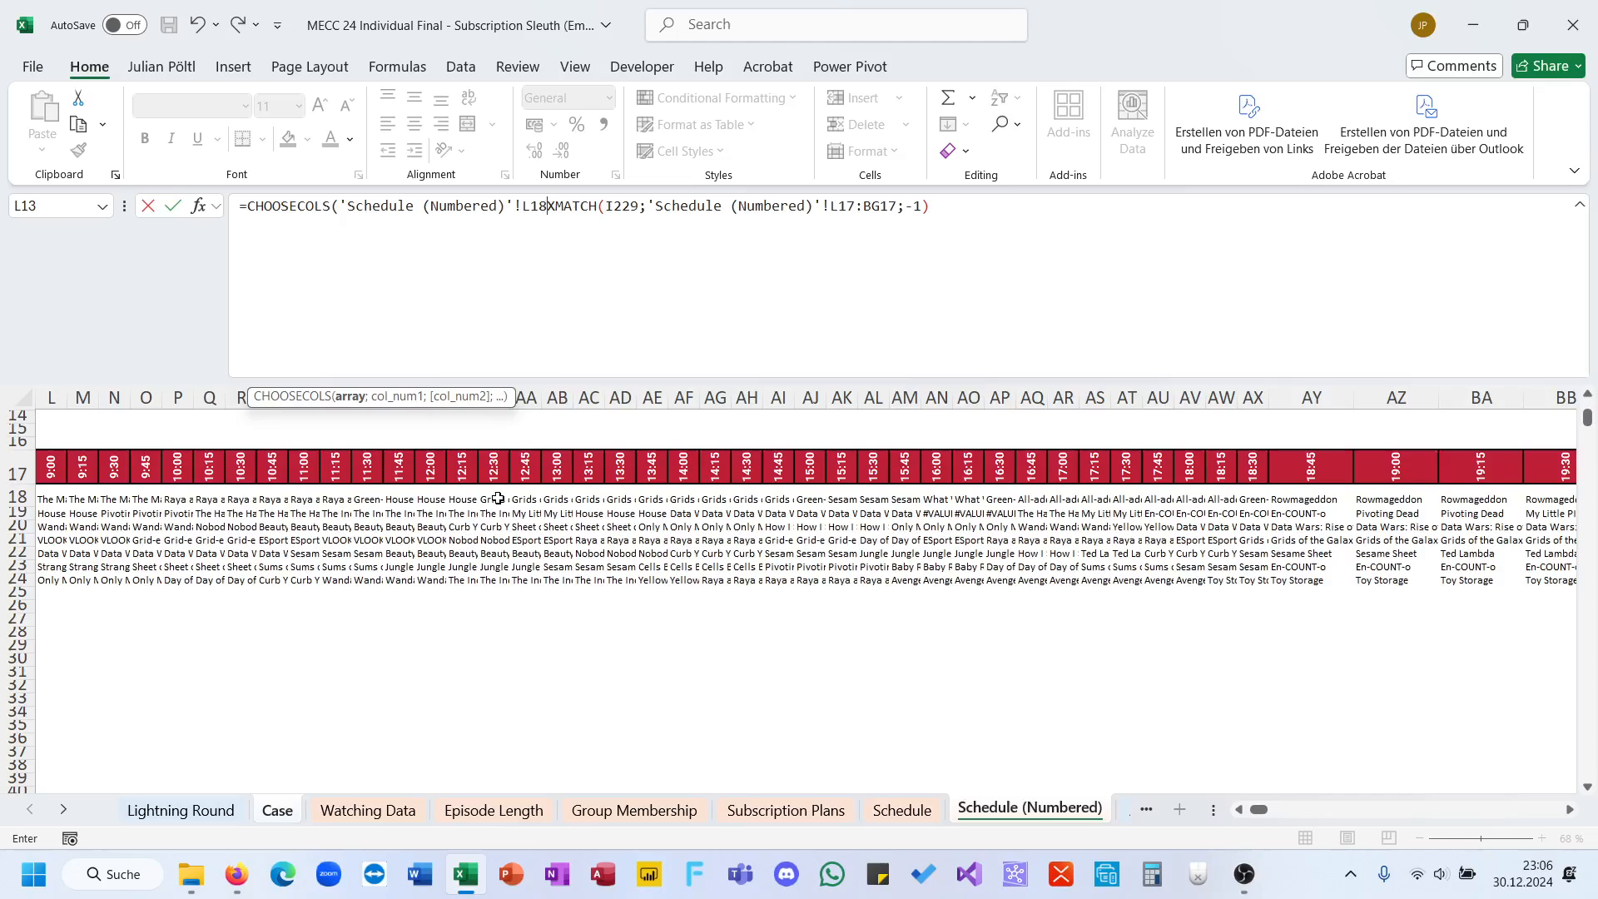
{"action": "type", "text": "#"}
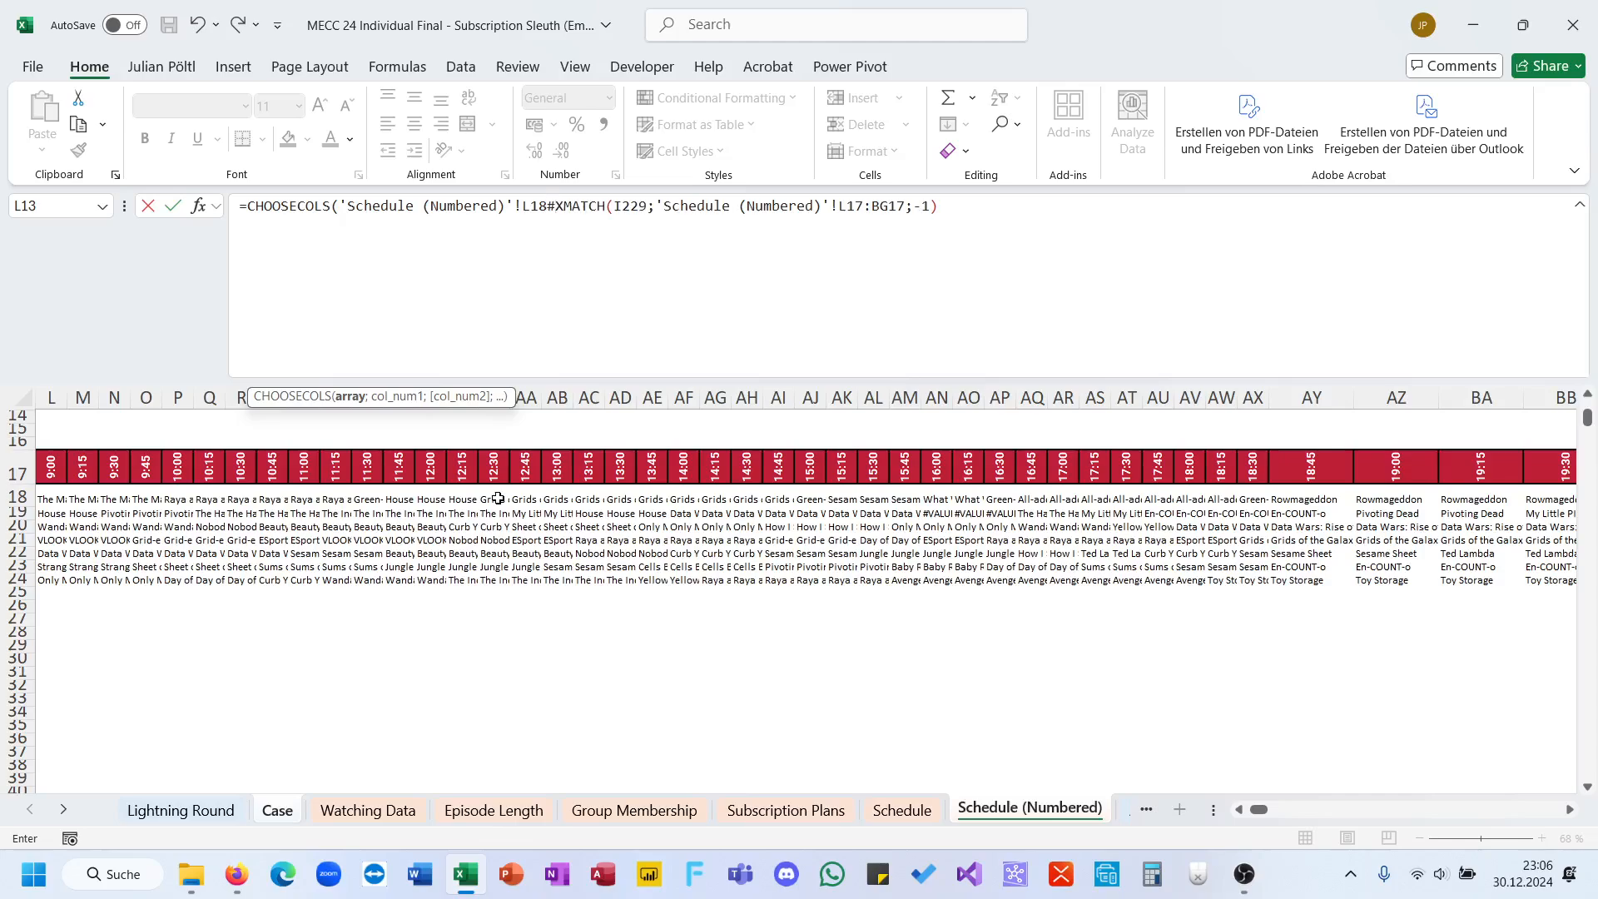
{"action": "type", "text": ","}
{"action": "key", "text": "BackSpace"}
{"action": "type", "text": ";"}
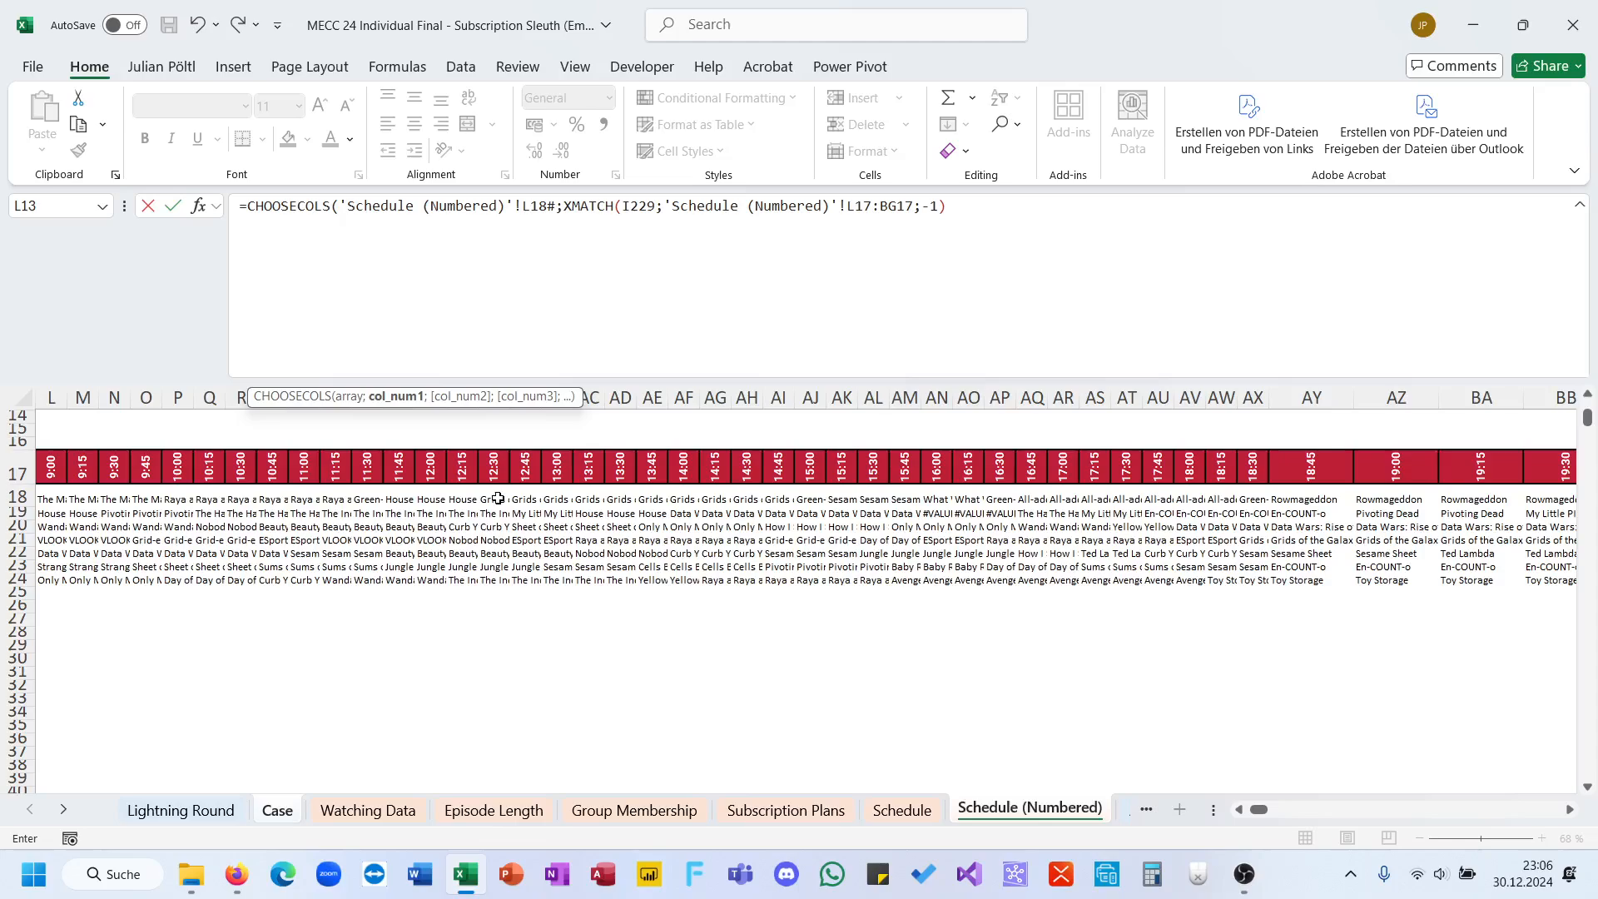
Step: Close the CHOOSECOLS formula after the XMATCH part and commit it in J229
{"action": "key", "text": "Down"}
{"action": "key", "text": "Down"}
{"action": "key", "text": "Down"}
{"action": "key", "text": "Down"}
{"action": "key", "text": "Down"}
{"action": "key", "text": "Down"}
{"action": "key", "text": "Down"}
{"action": "key", "text": "Down"}
{"action": "key", "text": "Down"}
{"action": "key", "text": "Down"}
{"action": "key", "text": "Down"}
{"action": "key", "text": "BackSpace"}
{"action": "key", "text": "BackSpace"}
{"action": "key", "text": "BackSpace"}
{"action": "key", "text": "BackSpace"}
{"action": "key", "text": "BackSpace"}
{"action": "key", "text": "BackSpace"}
{"action": "key", "text": "BackSpace"}
{"action": "key", "text": "BackSpace"}
{"action": "key", "text": "BackSpace"}
{"action": "key", "text": "BackSpace"}
{"action": "key", "text": "BackSpace"}
{"action": "key", "text": "BackSpace"}
{"action": "key", "text": "BackSpace"}
{"action": "key", "text": "BackSpace"}
{"action": "key", "text": "BackSpace"}
{"action": "key", "text": "BackSpace"}
{"action": "key", "text": "BackSpace"}
{"action": "key", "text": "BackSpace"}
{"action": "key", "text": "BackSpace"}
{"action": "key", "text": "BackSpace"}
{"action": "key", "text": "Return"}
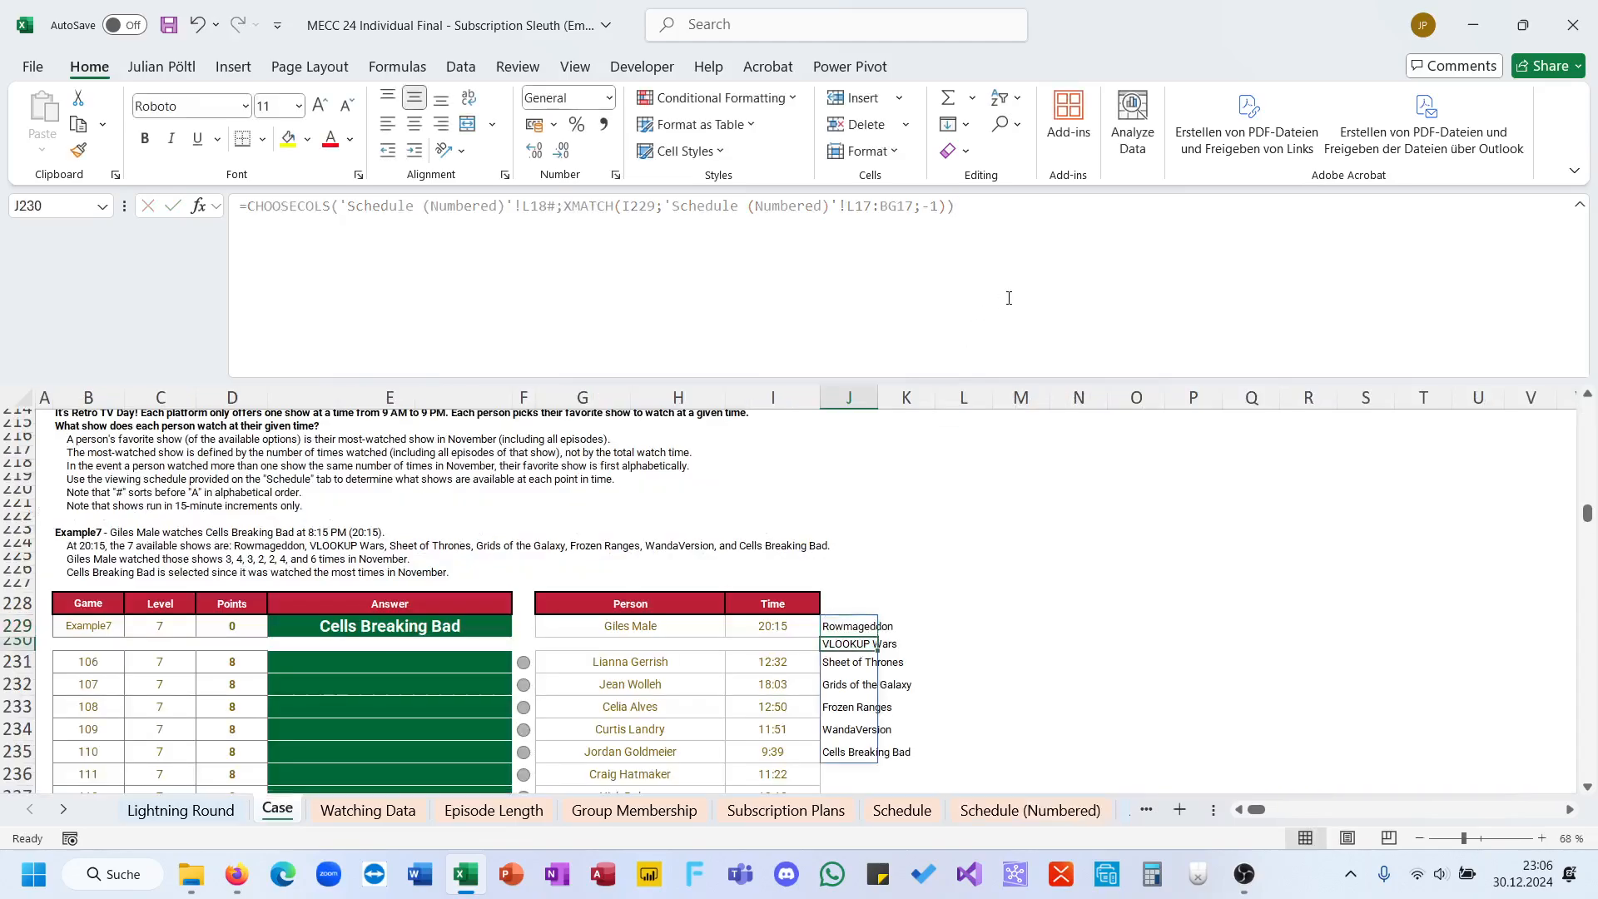
{"action": "scroll", "coordinate": [901, 644], "scroll_direction": "down", "scroll_amount": 1}
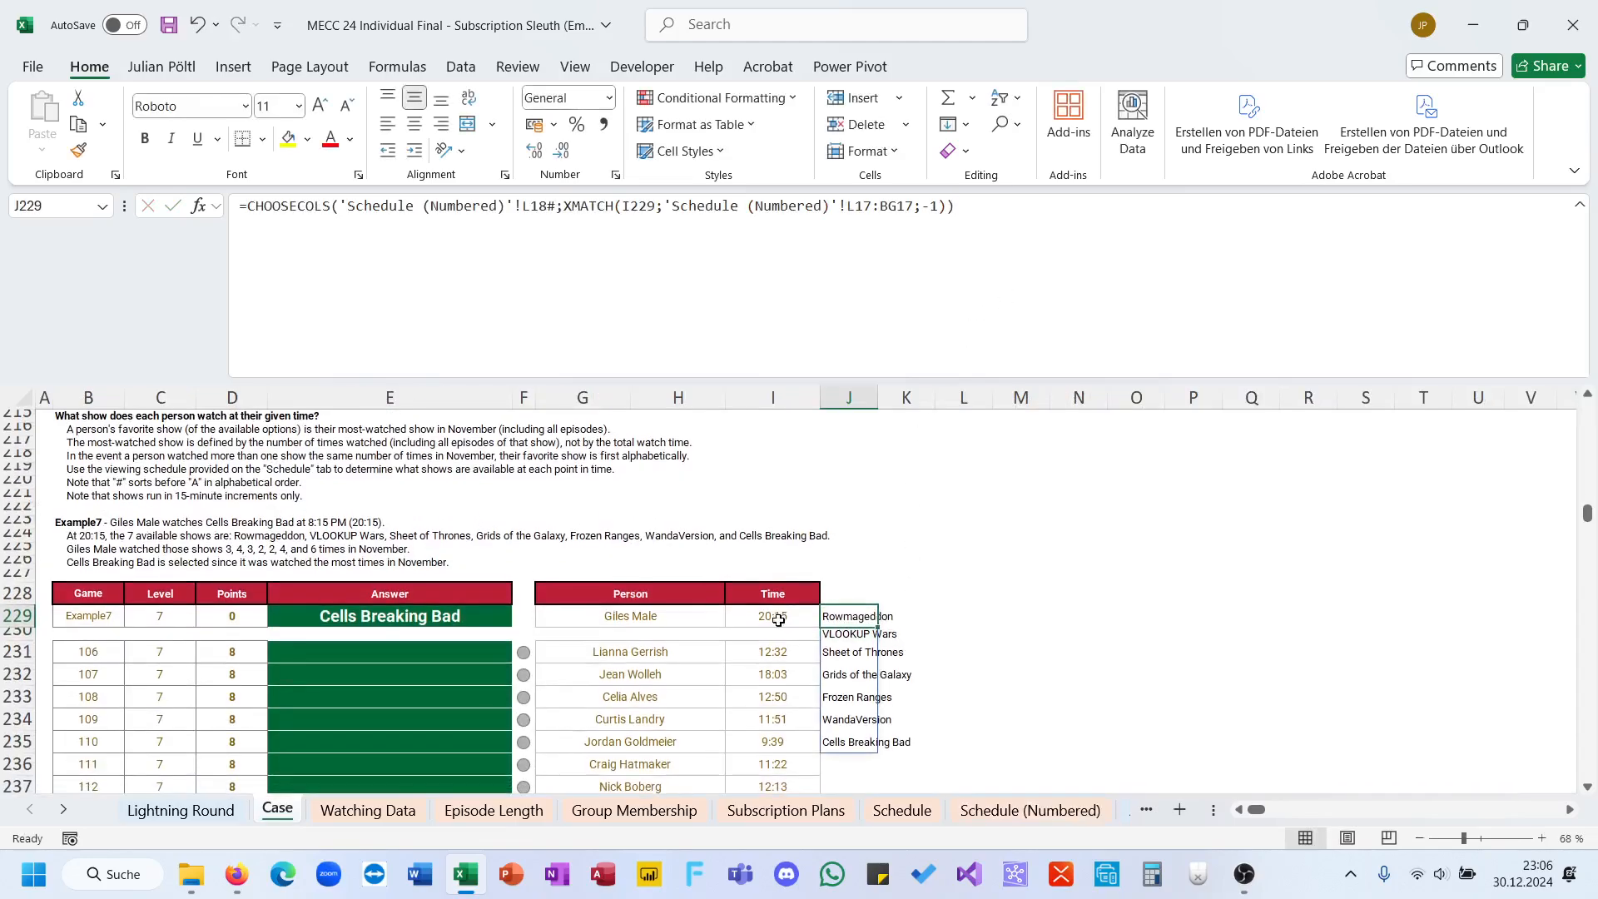
{"action": "scroll", "coordinate": [756, 616], "scroll_direction": "down", "scroll_amount": 1}
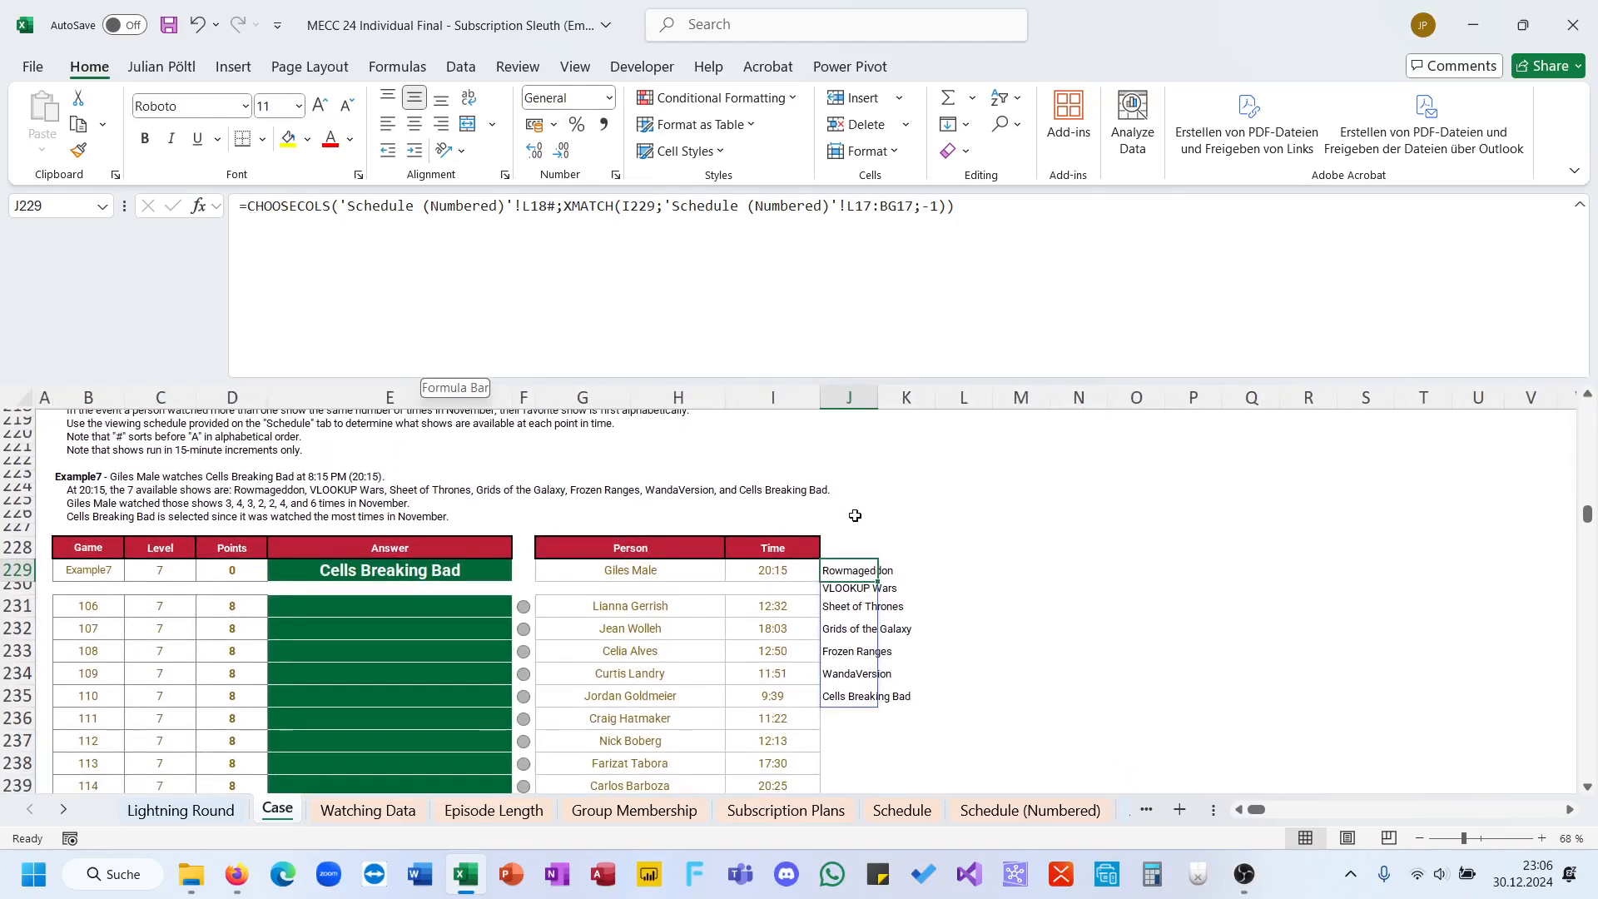
{"action": "left_click", "coordinate": [254, 206]}
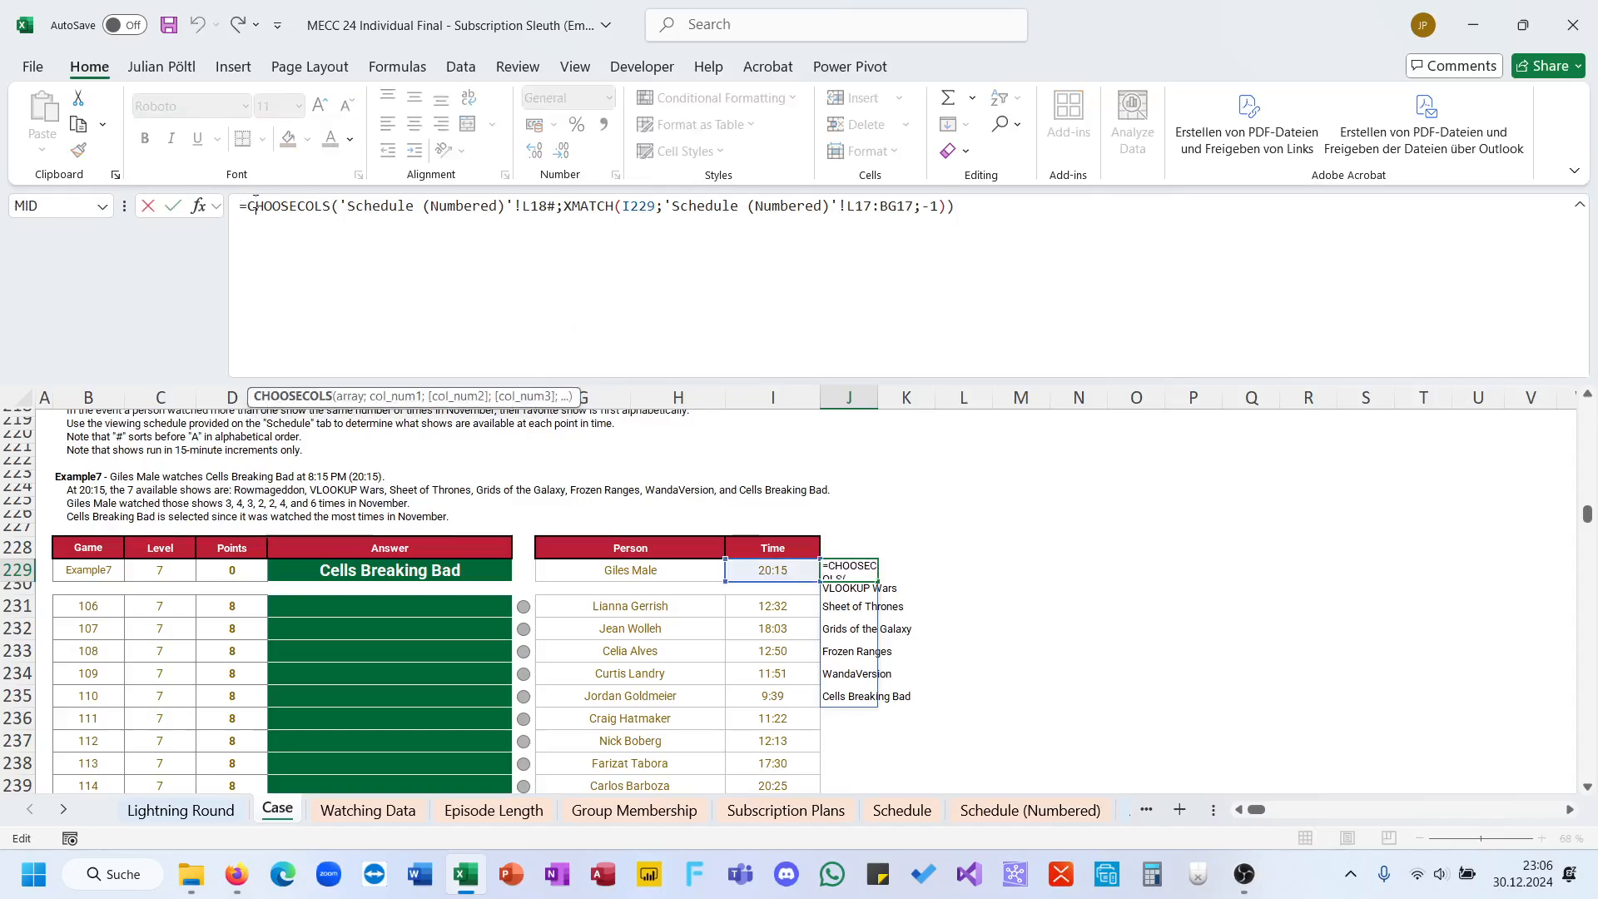
{"action": "type", "text": "Map("}
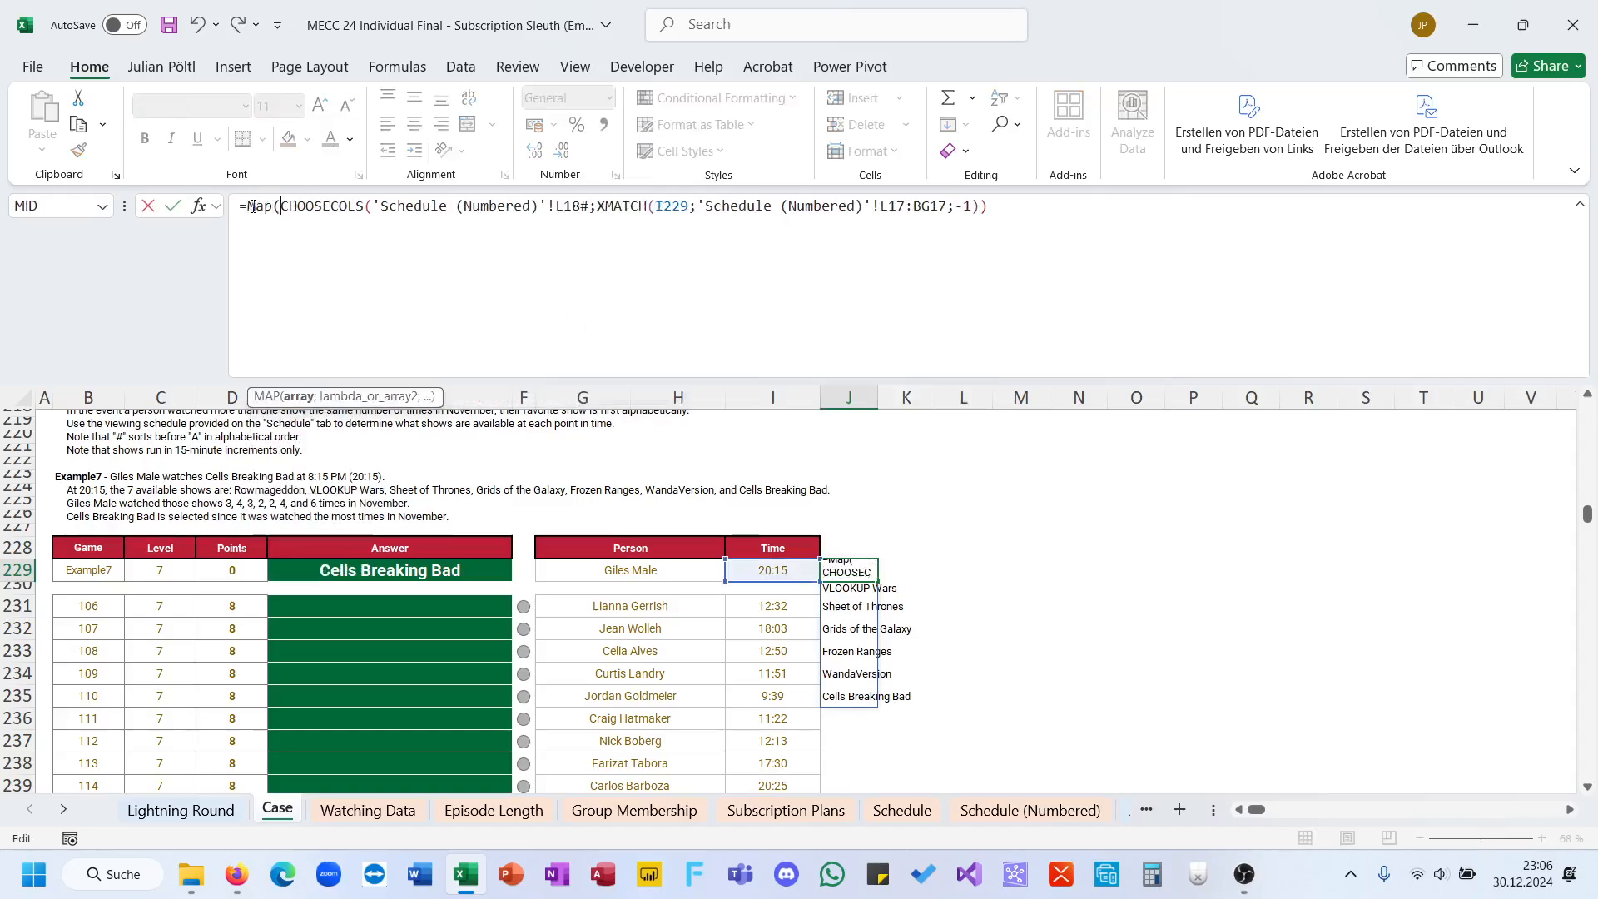
{"action": "key", "text": "Escape"}
Step: Wrap the CHOOSECOLS formula in J229 in a LET function that stores the available shows as S
{"action": "left_click", "coordinate": [262, 208]}
{"action": "left_click", "coordinate": [247, 208]}
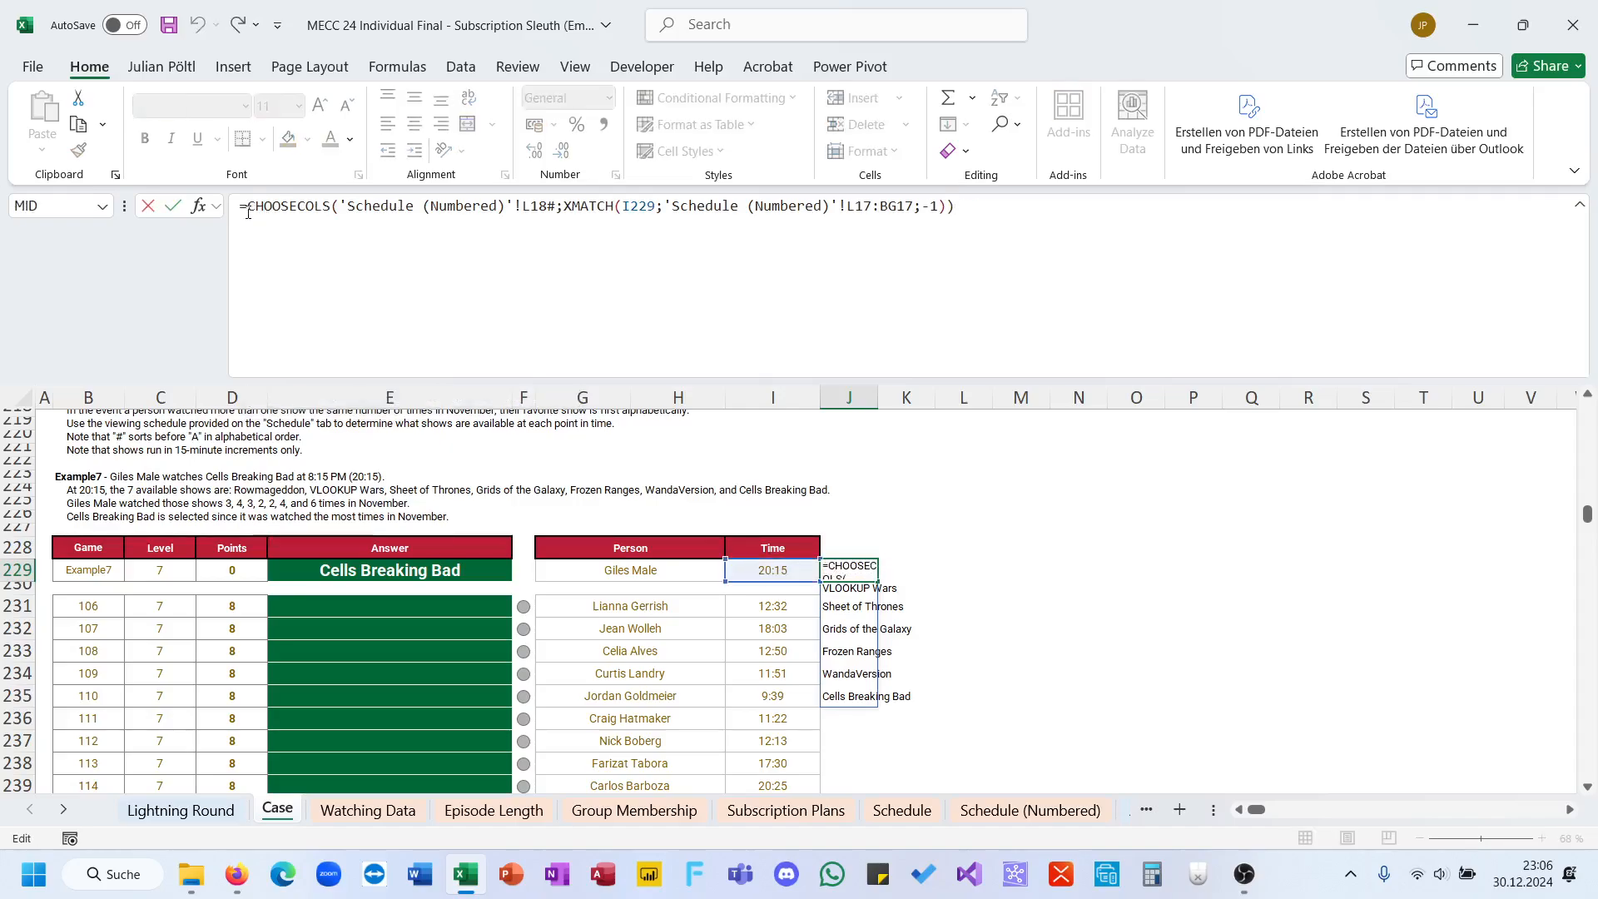
{"action": "type", "text": "Let(S;"}
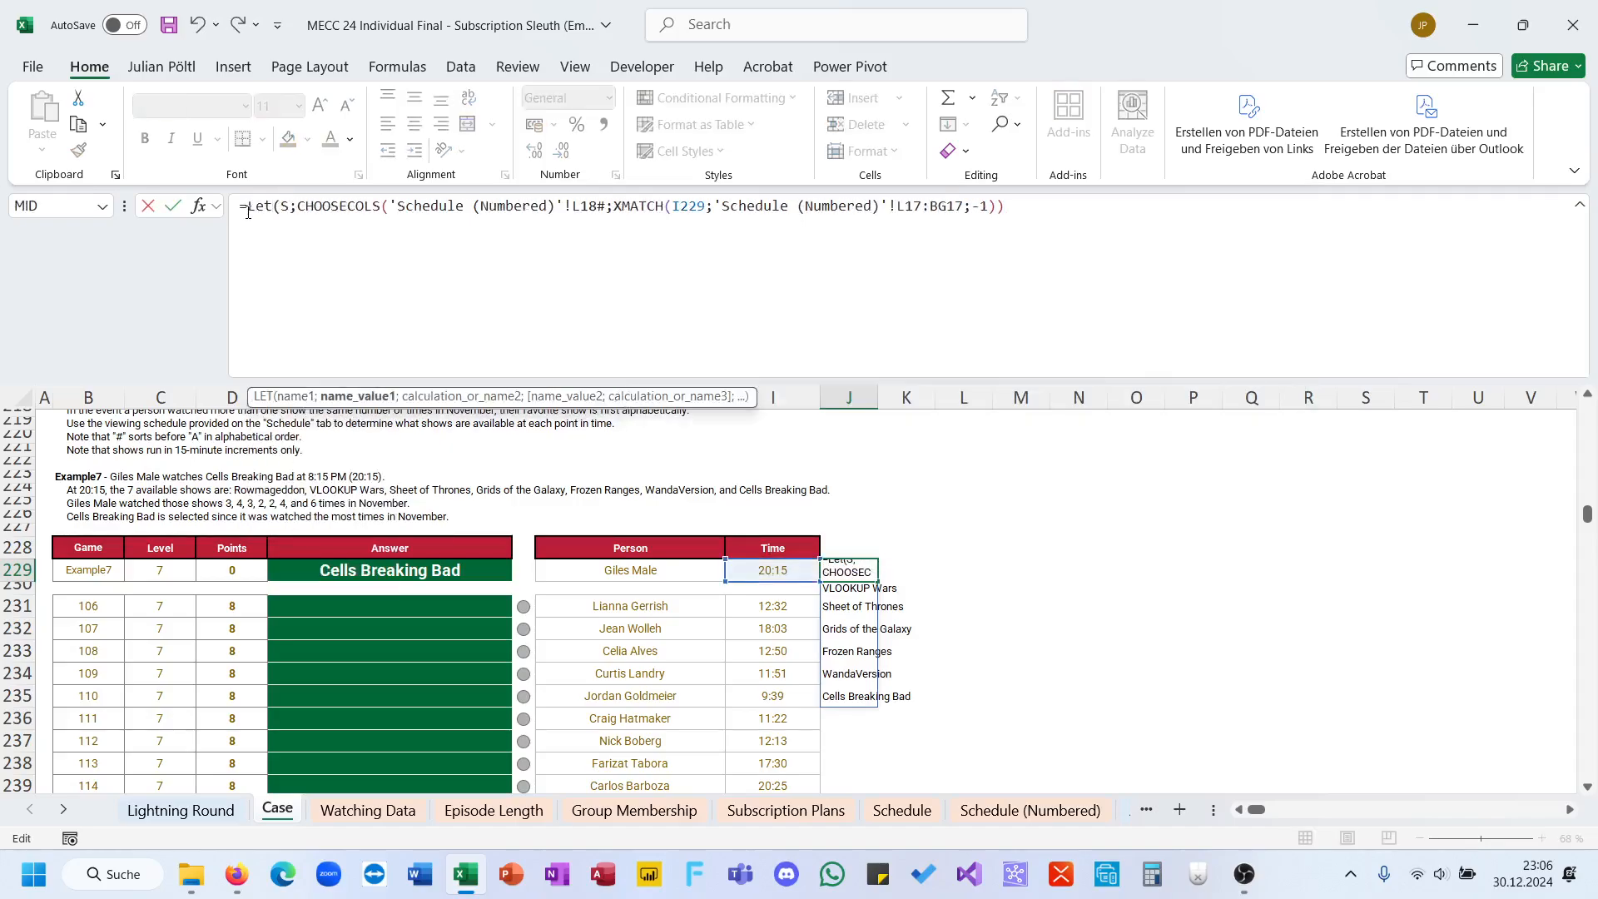
Step: Add a MAP function over S as the calculation of the LET formula
{"action": "left_click", "coordinate": [1096, 212]}
{"action": "type", "text": ";Mao"}
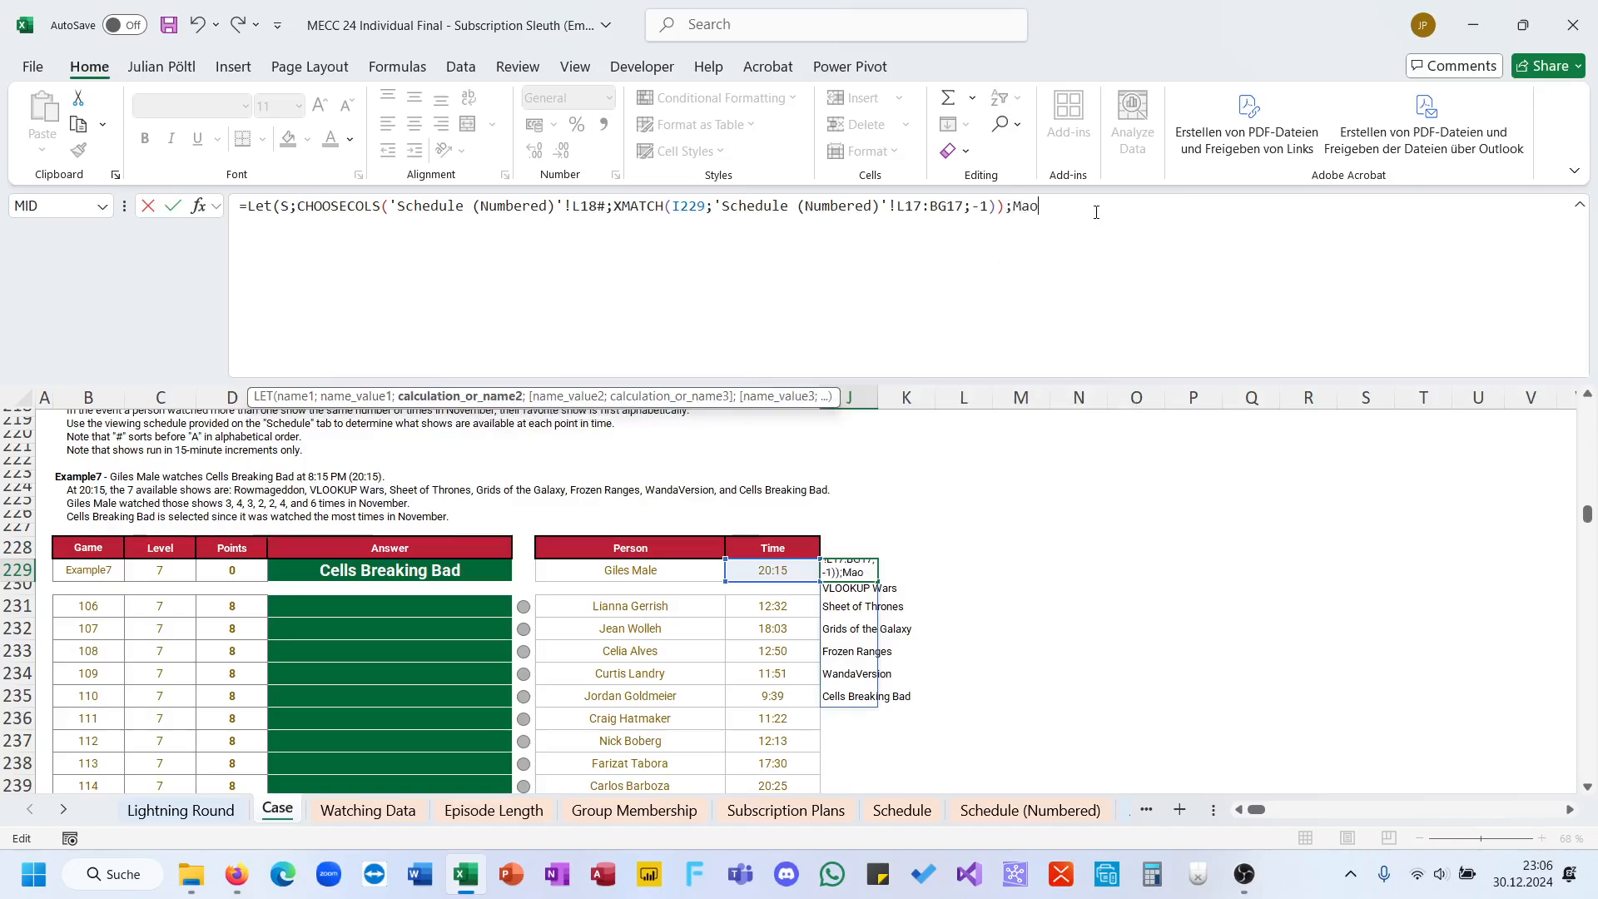
{"action": "key", "text": "BackSpace"}
{"action": "type", "text": "p(S"}
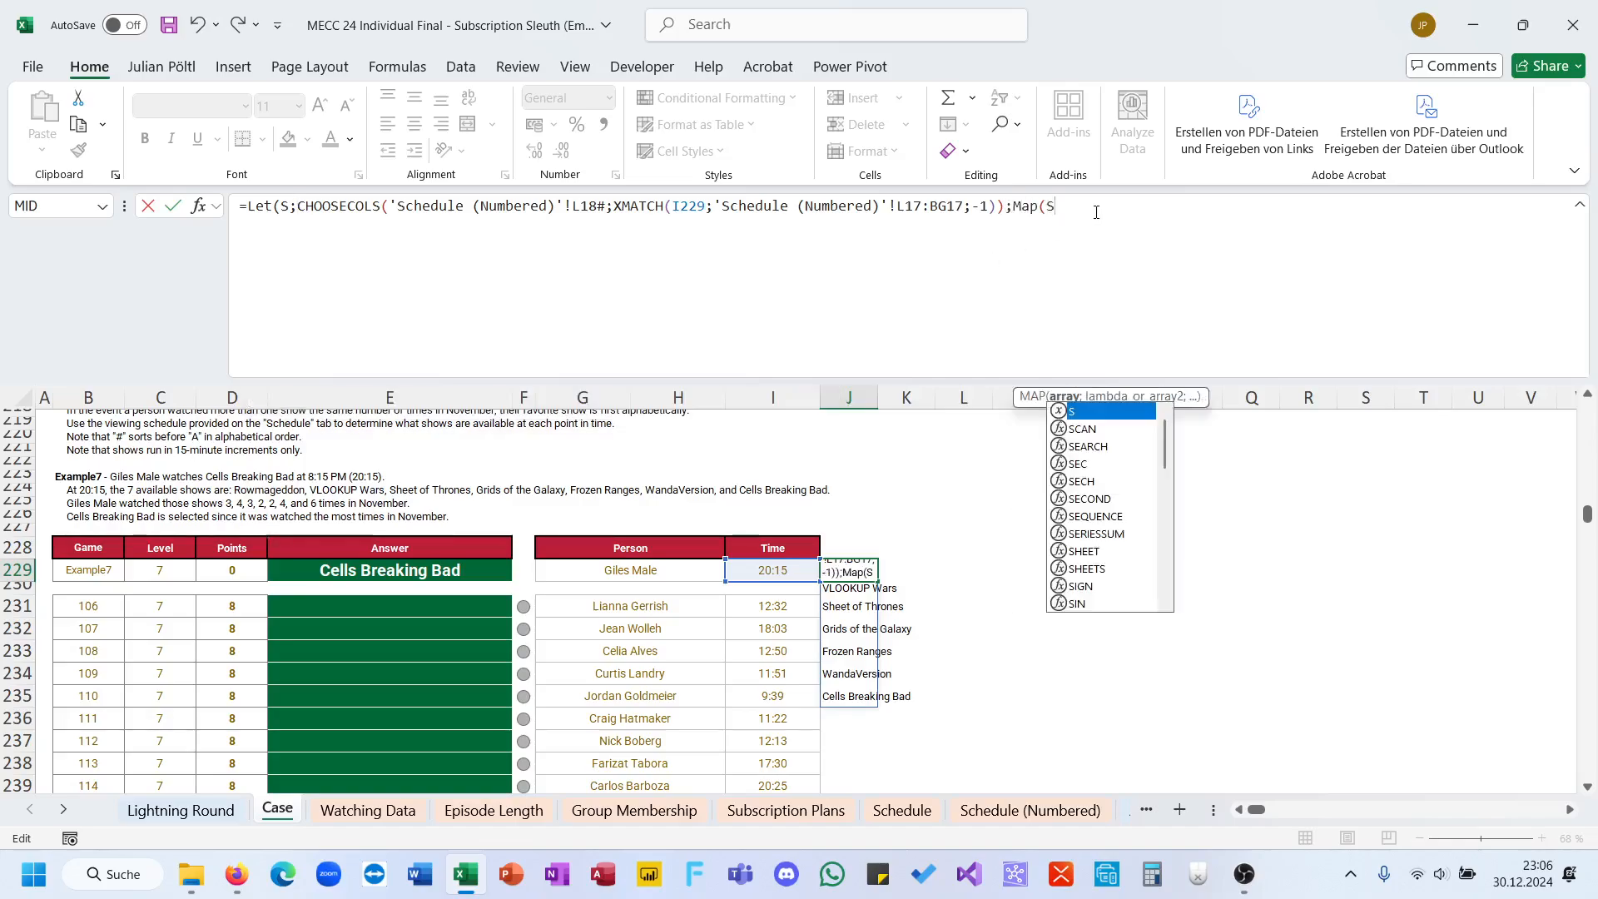
{"action": "type", "text": ","}
{"action": "key", "text": "BackSpace"}
{"action": "type", "text": ";lMa"}
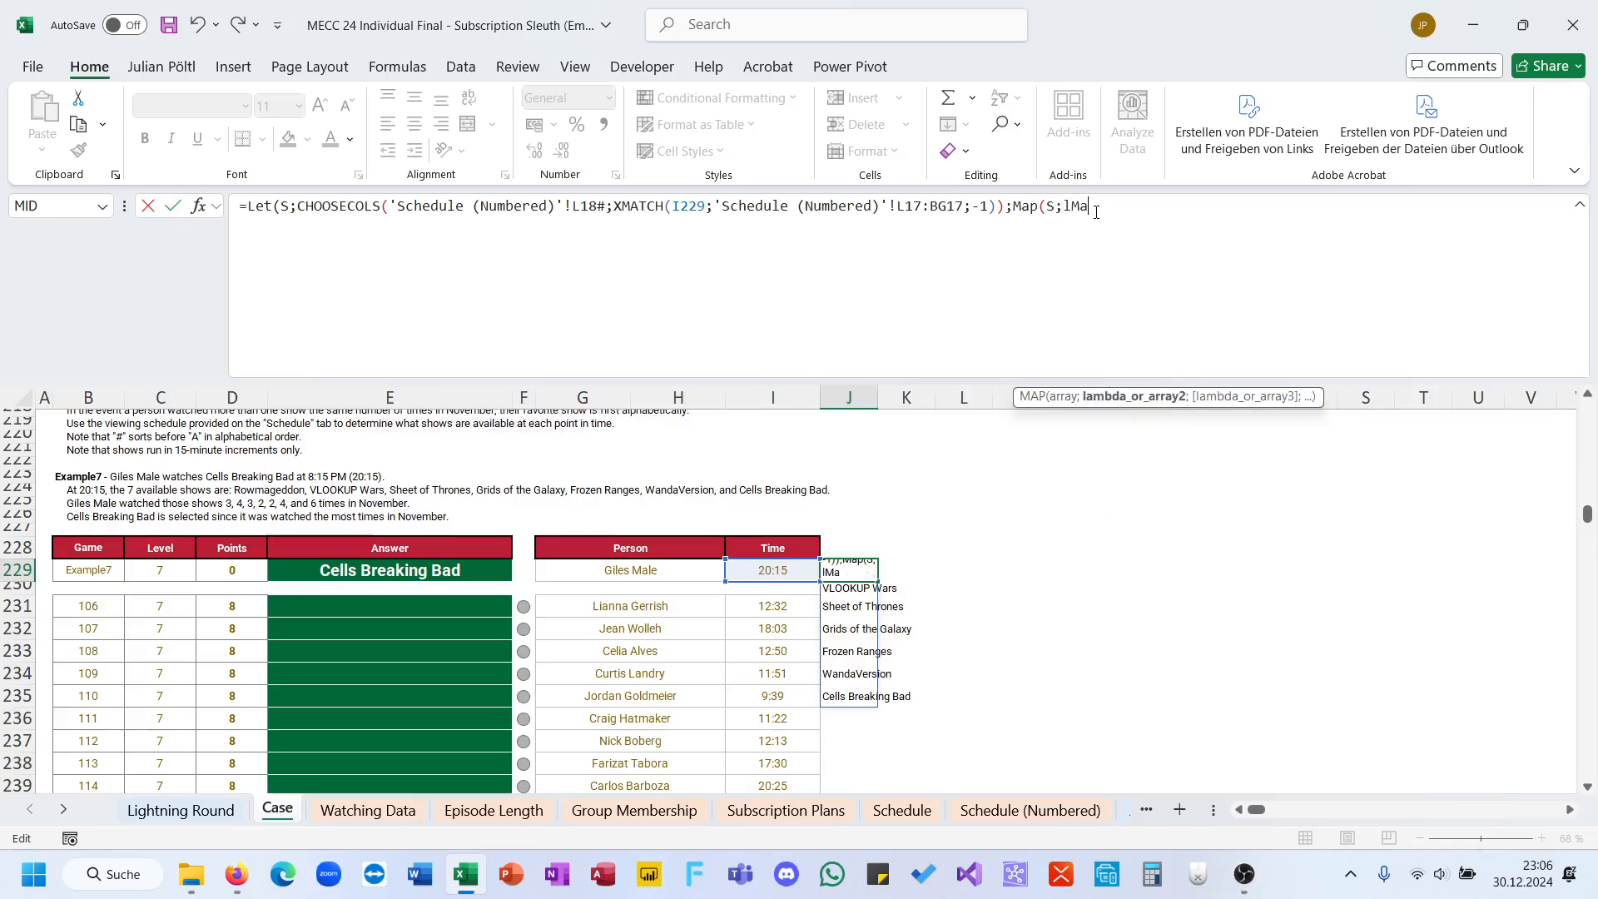
Step: Give MAP a LAMBDA function with the parameter A
{"action": "key", "text": "BackSpace"}
{"action": "key", "text": "BackSpace"}
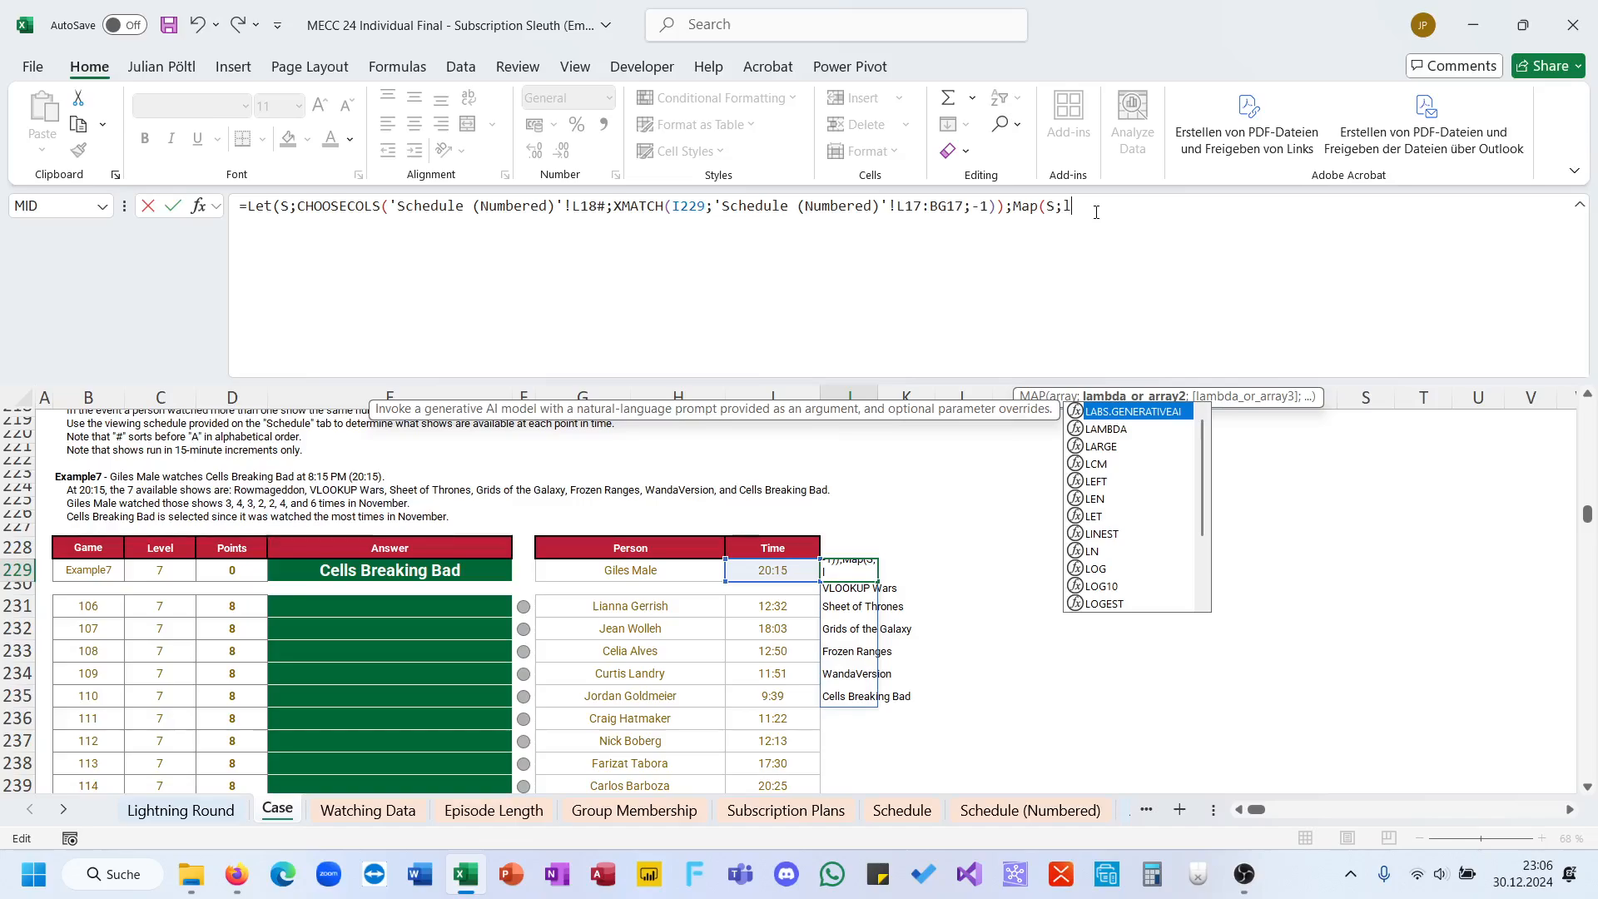
{"action": "type", "text": "am"}
{"action": "key", "text": "Tab"}
{"action": "type", "text": "A"}
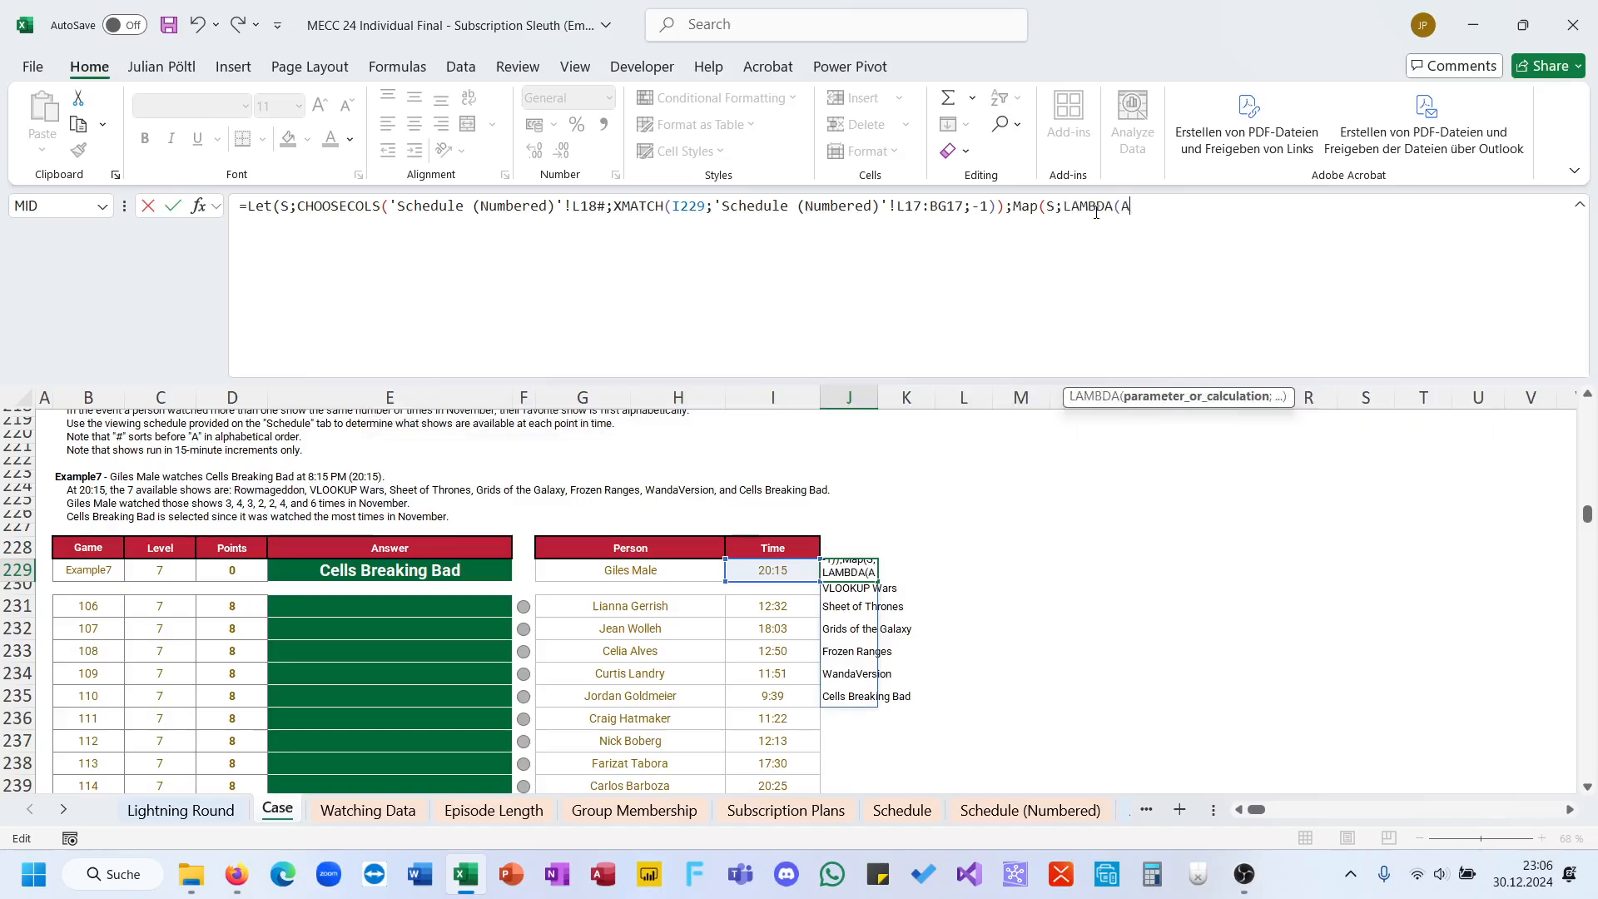
{"action": "type", "text": ";ro"}
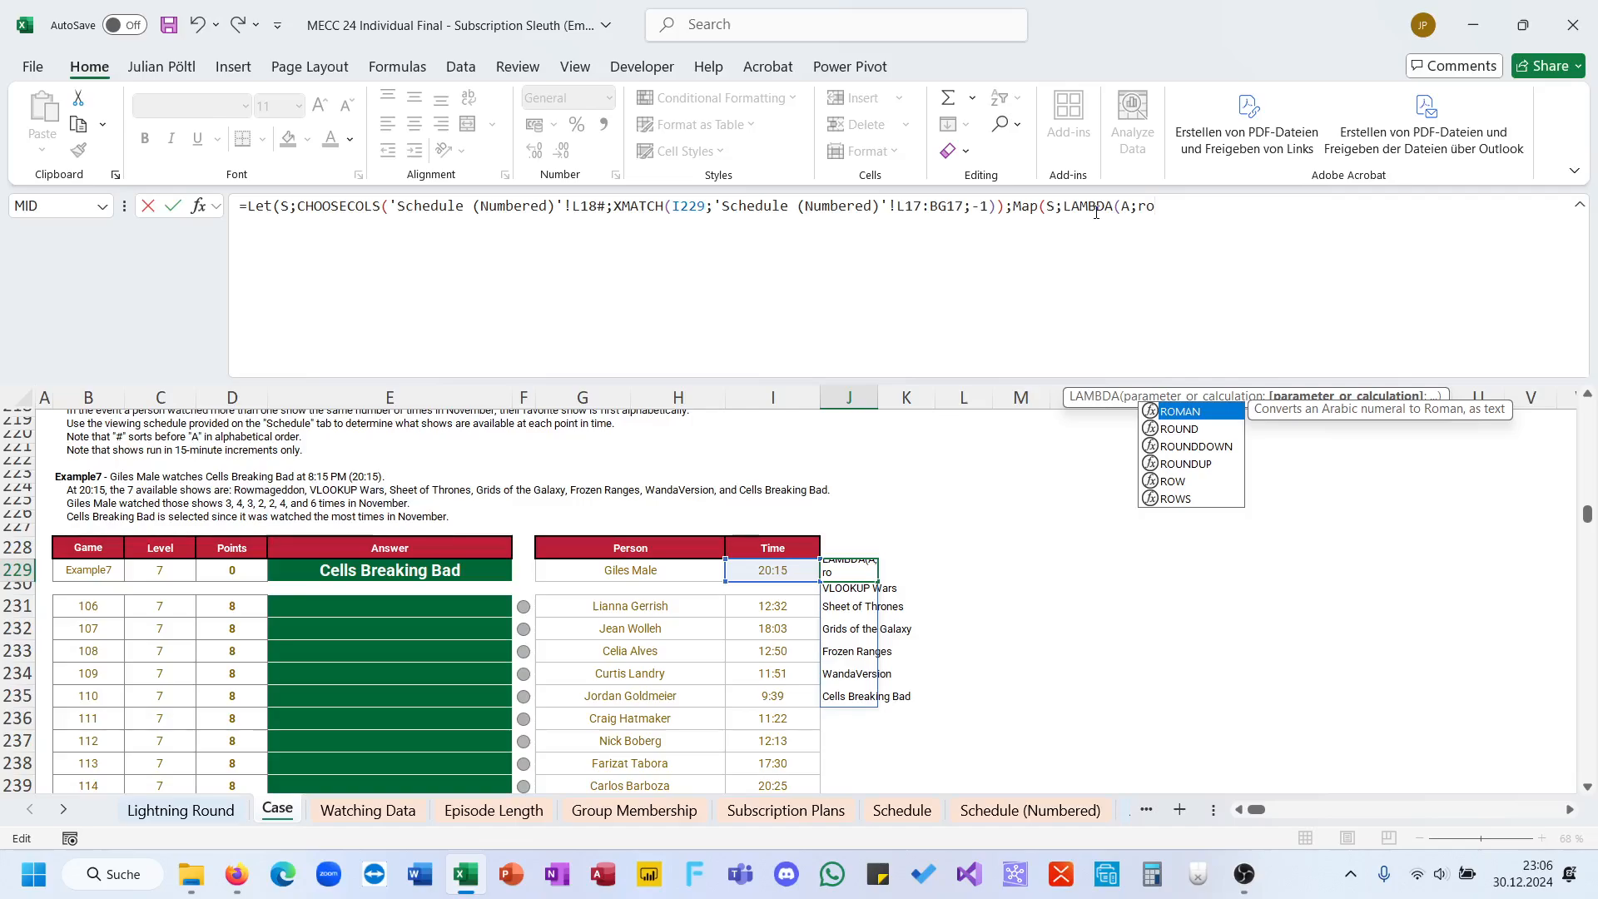
Step: Start the LAMBDA calculation with an IFERROR function
{"action": "key", "text": "BackSpace"}
{"action": "key", "text": "BackSpace"}
{"action": "type", "text": "if"}
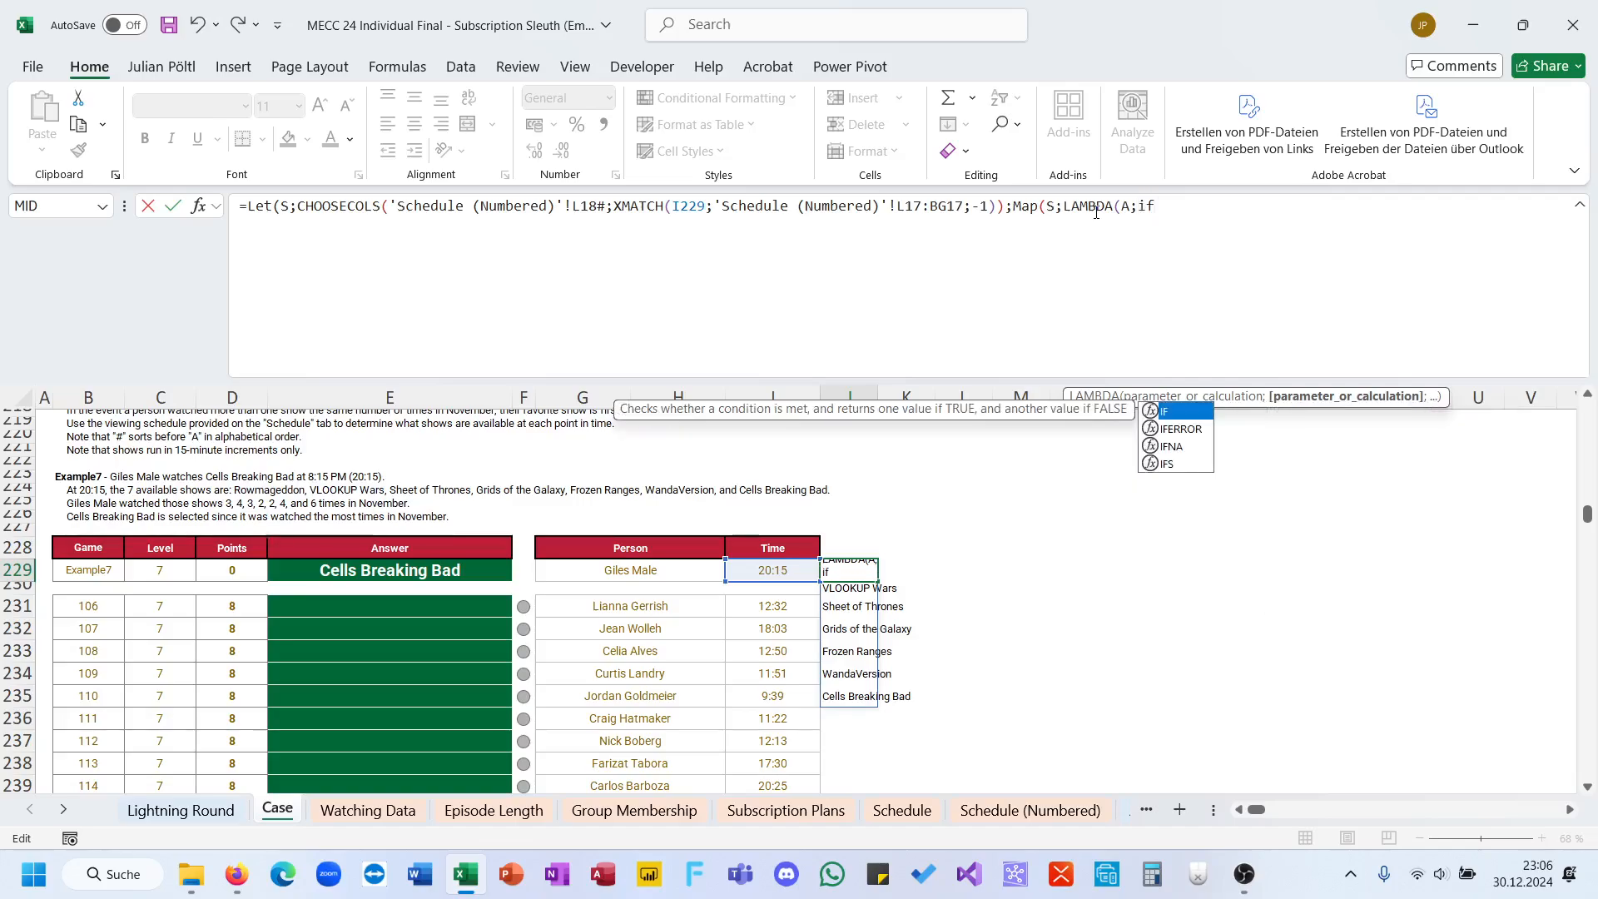
{"action": "key", "text": "Down"}
{"action": "key", "text": "Tab"}
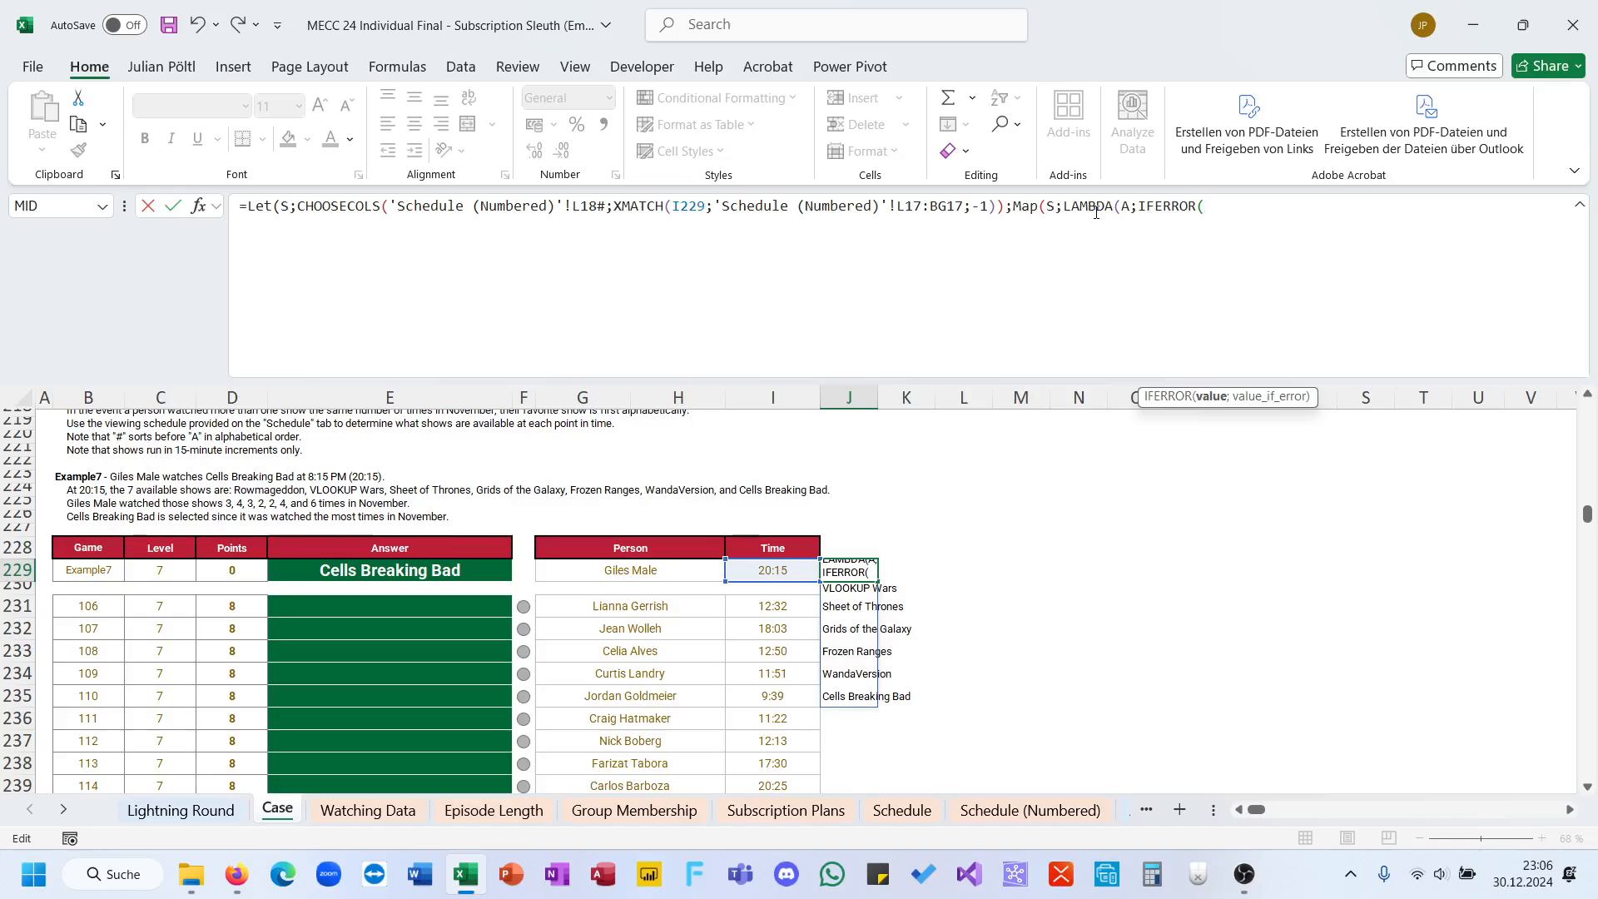
Step: Nest a ROWS function around a FILTER function as the value of IFERROR
{"action": "type", "text": "ro"}
{"action": "key", "text": "Down"}
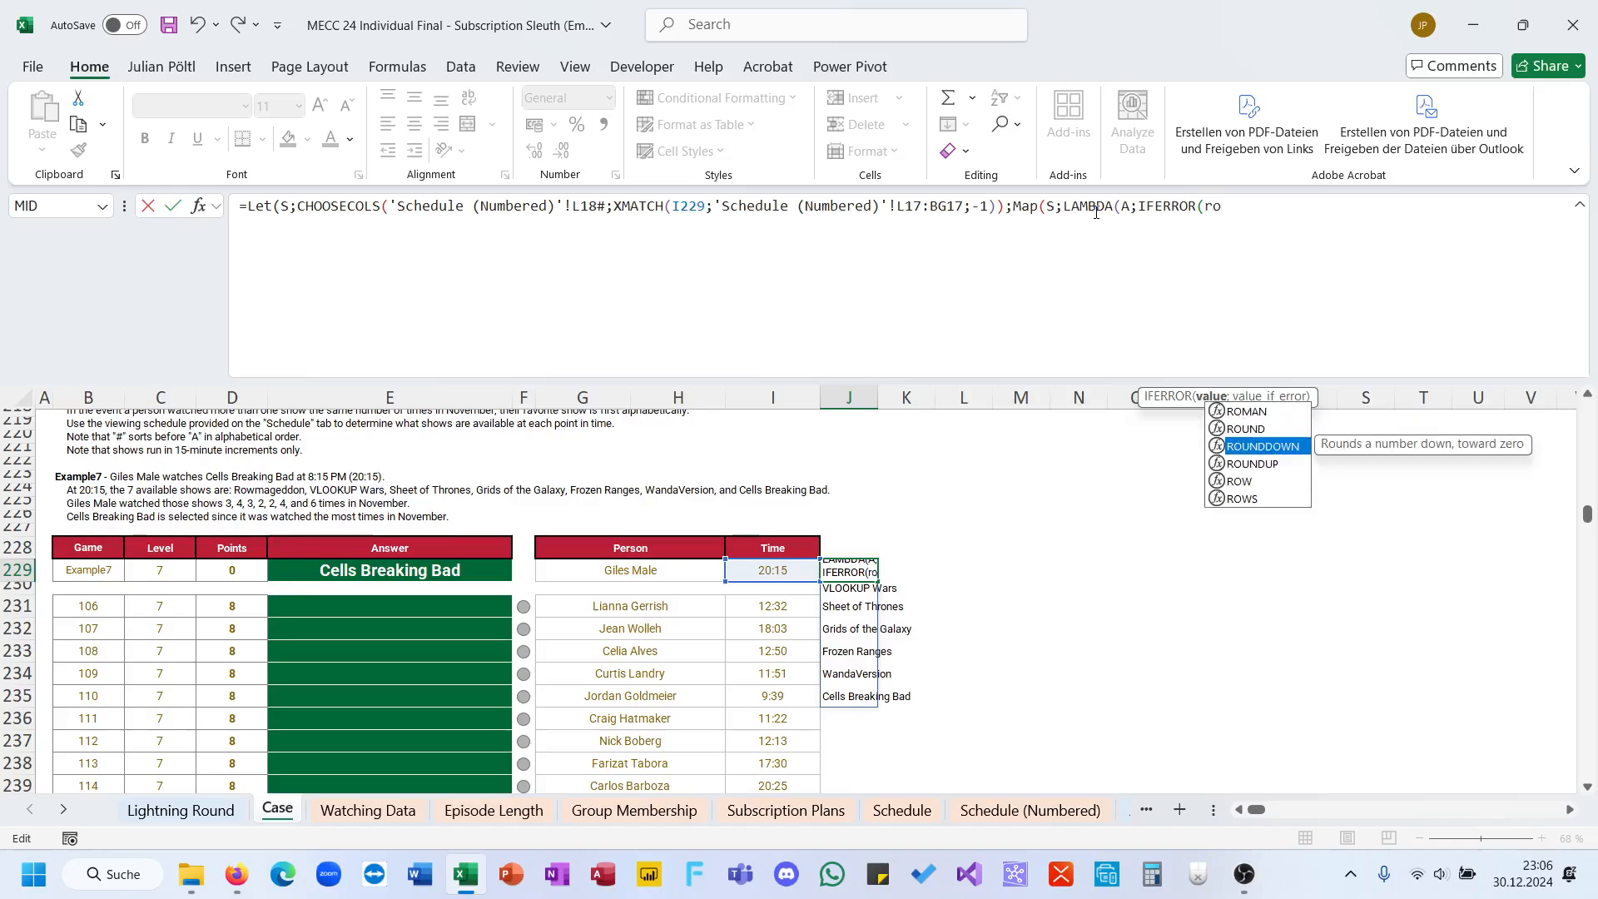
{"action": "key", "text": "Down"}
{"action": "key", "text": "Down"}
{"action": "key", "text": "Down"}
{"action": "key", "text": "Tab"}
{"action": "type", "text": "fil"}
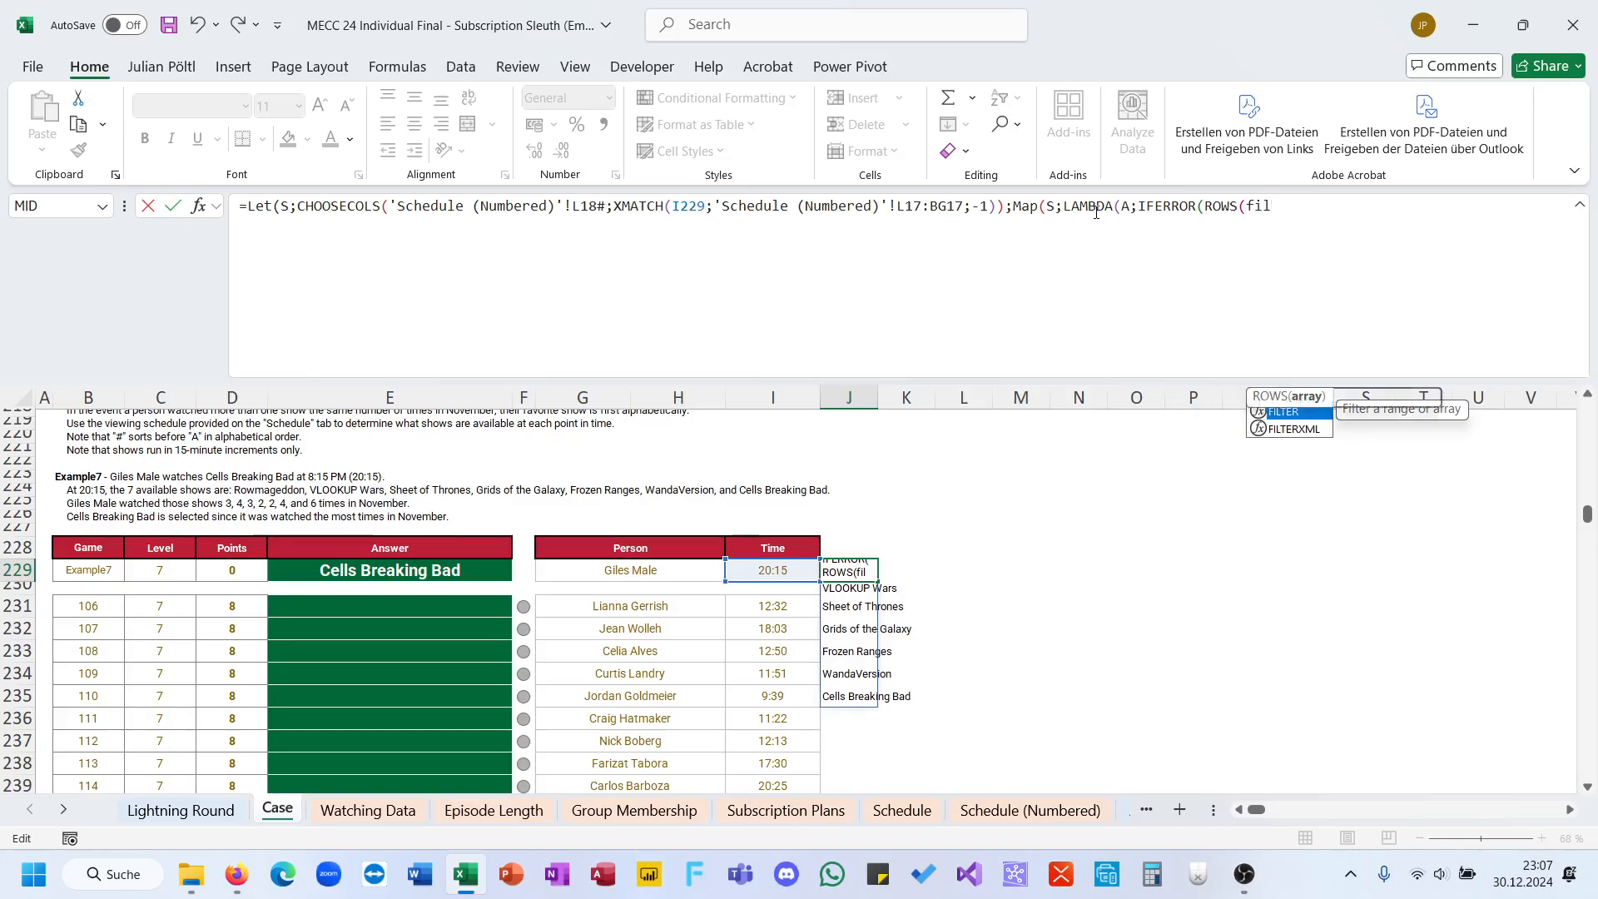
{"action": "key", "text": "Tab"}
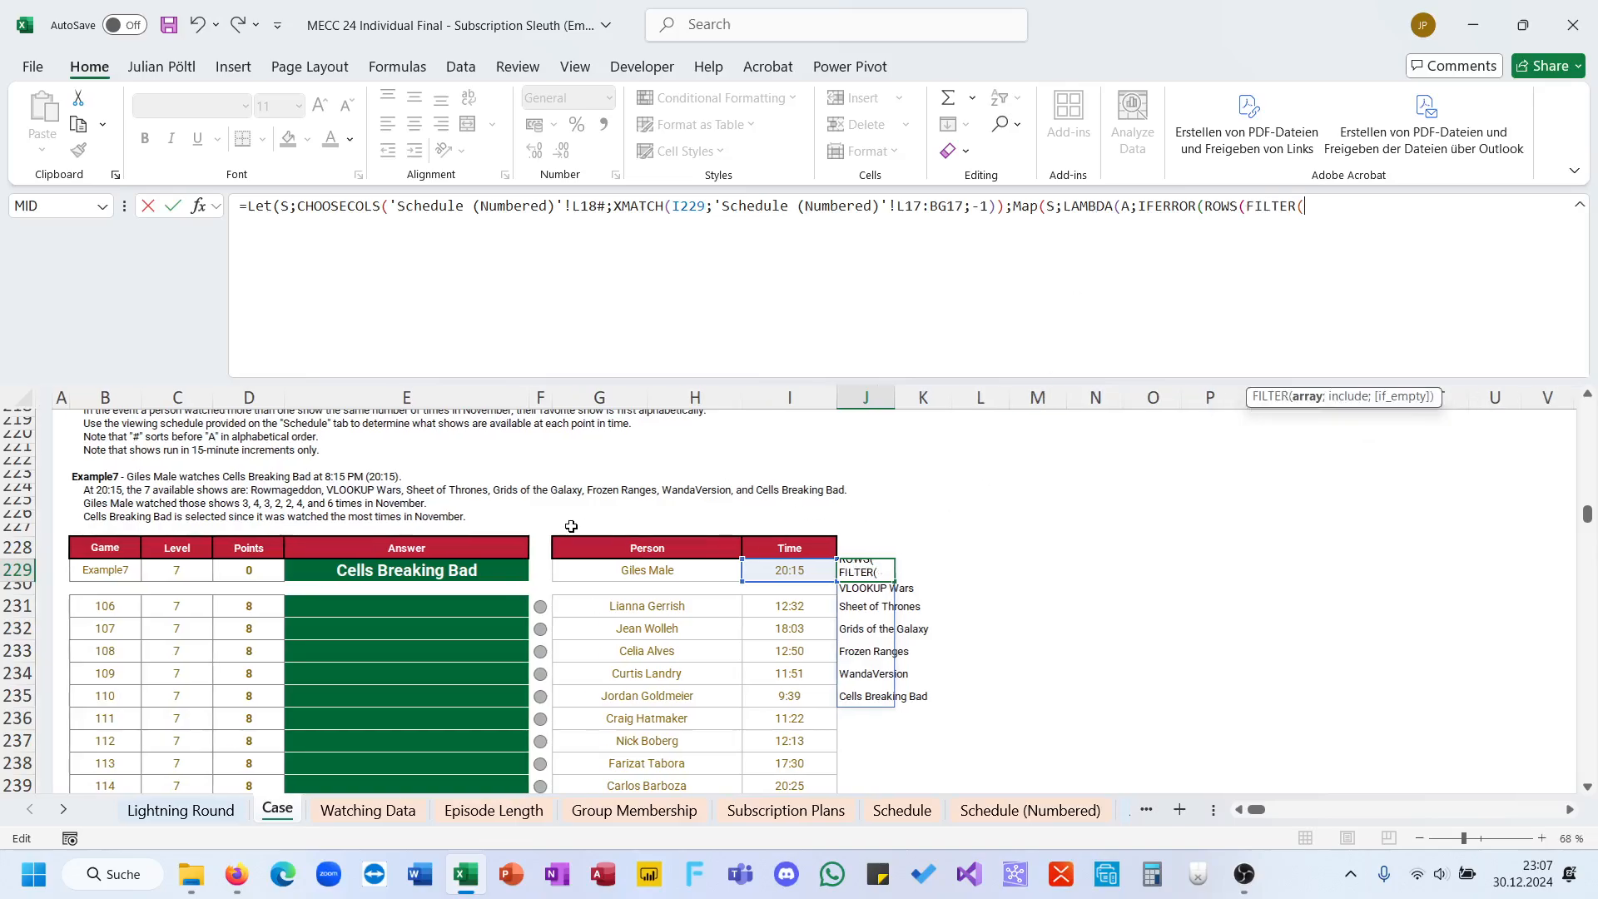
Step: Give FILTER the show column 'Watching Data'!B5:B5886 as its array
{"action": "left_click", "coordinate": [376, 810]}
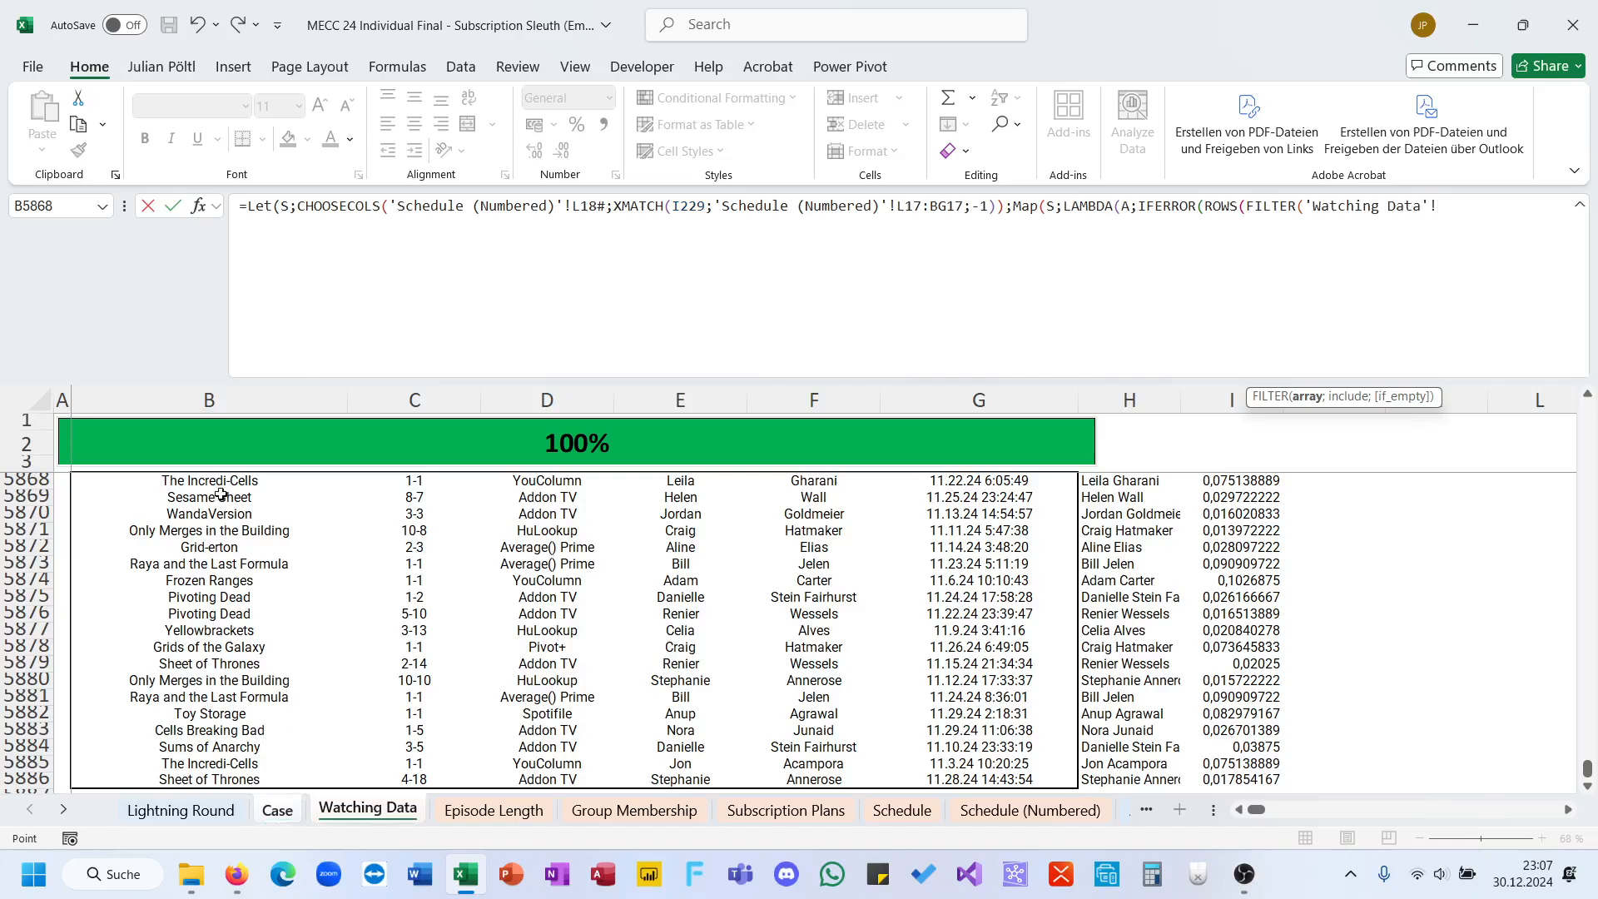
{"action": "left_click", "coordinate": [212, 777]}
{"action": "key", "text": "ctrl+shift+Up"}
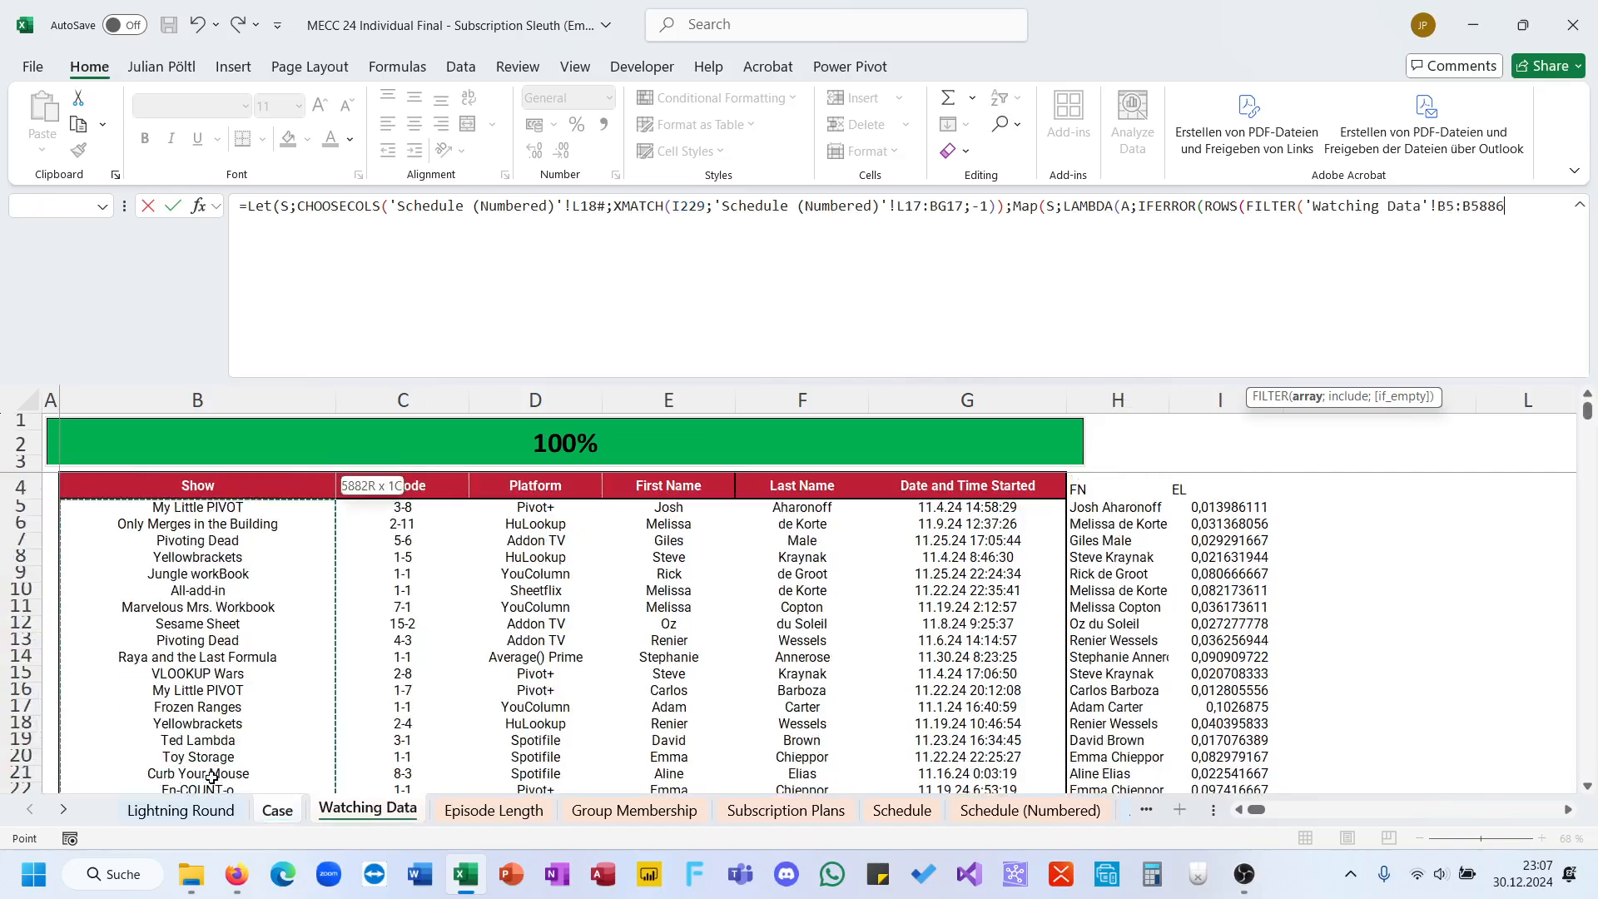
{"action": "type", "text": ";"}
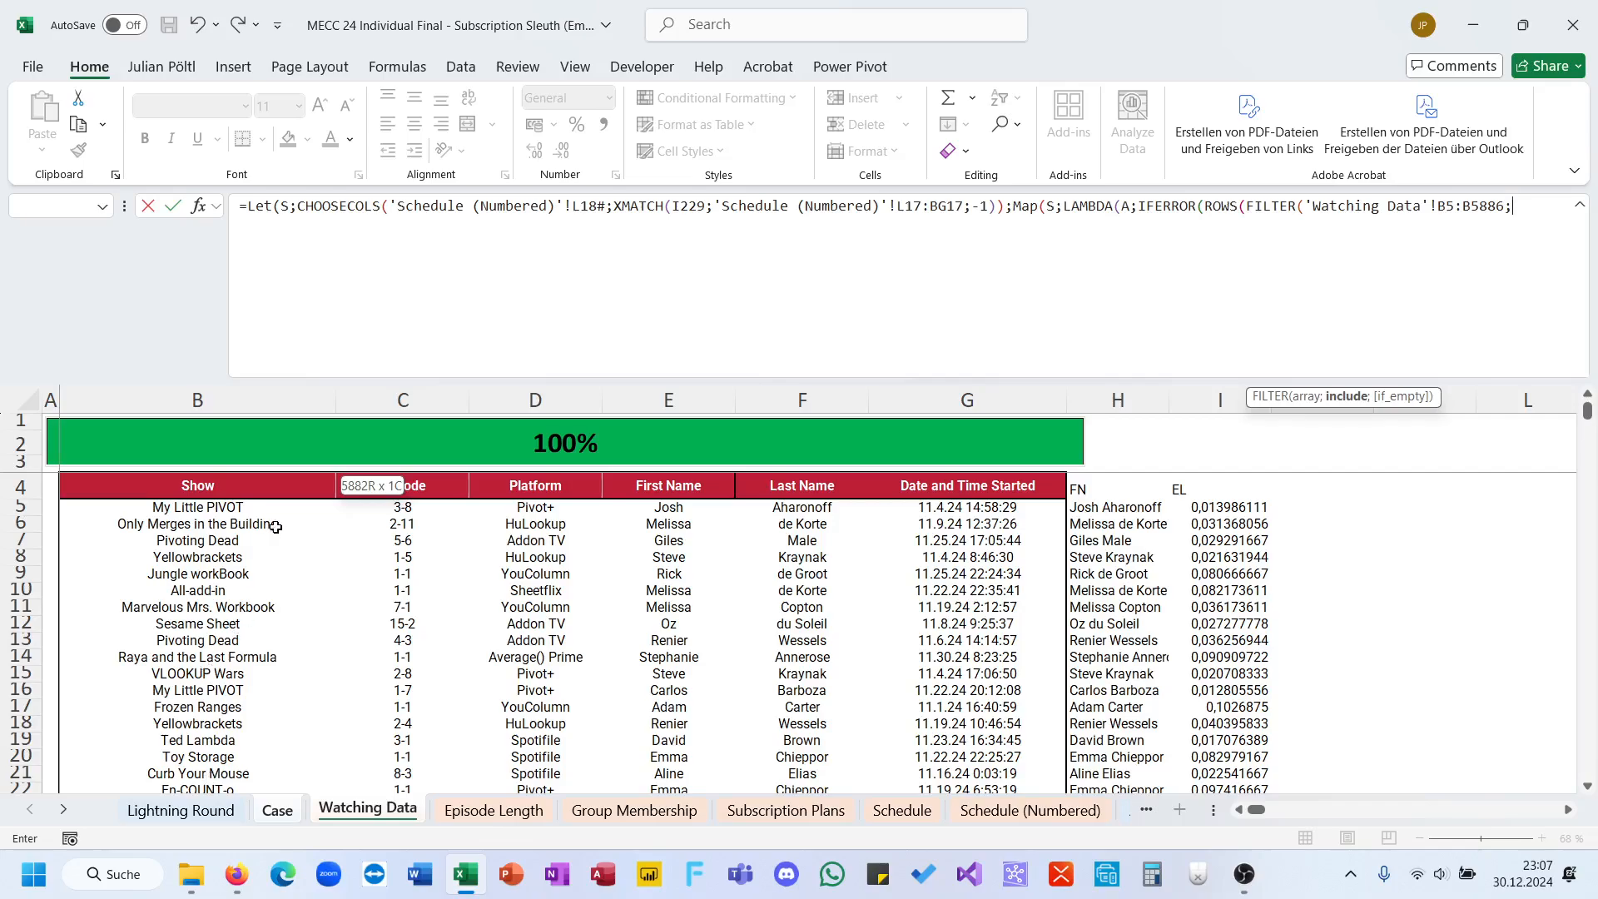
Step: Add the first FILTER condition in parentheses, comparing 'Watching Data'!B5:B5886 with B
{"action": "left_click", "coordinate": [242, 508]}
{"action": "key", "text": "ctrl+shift+Down"}
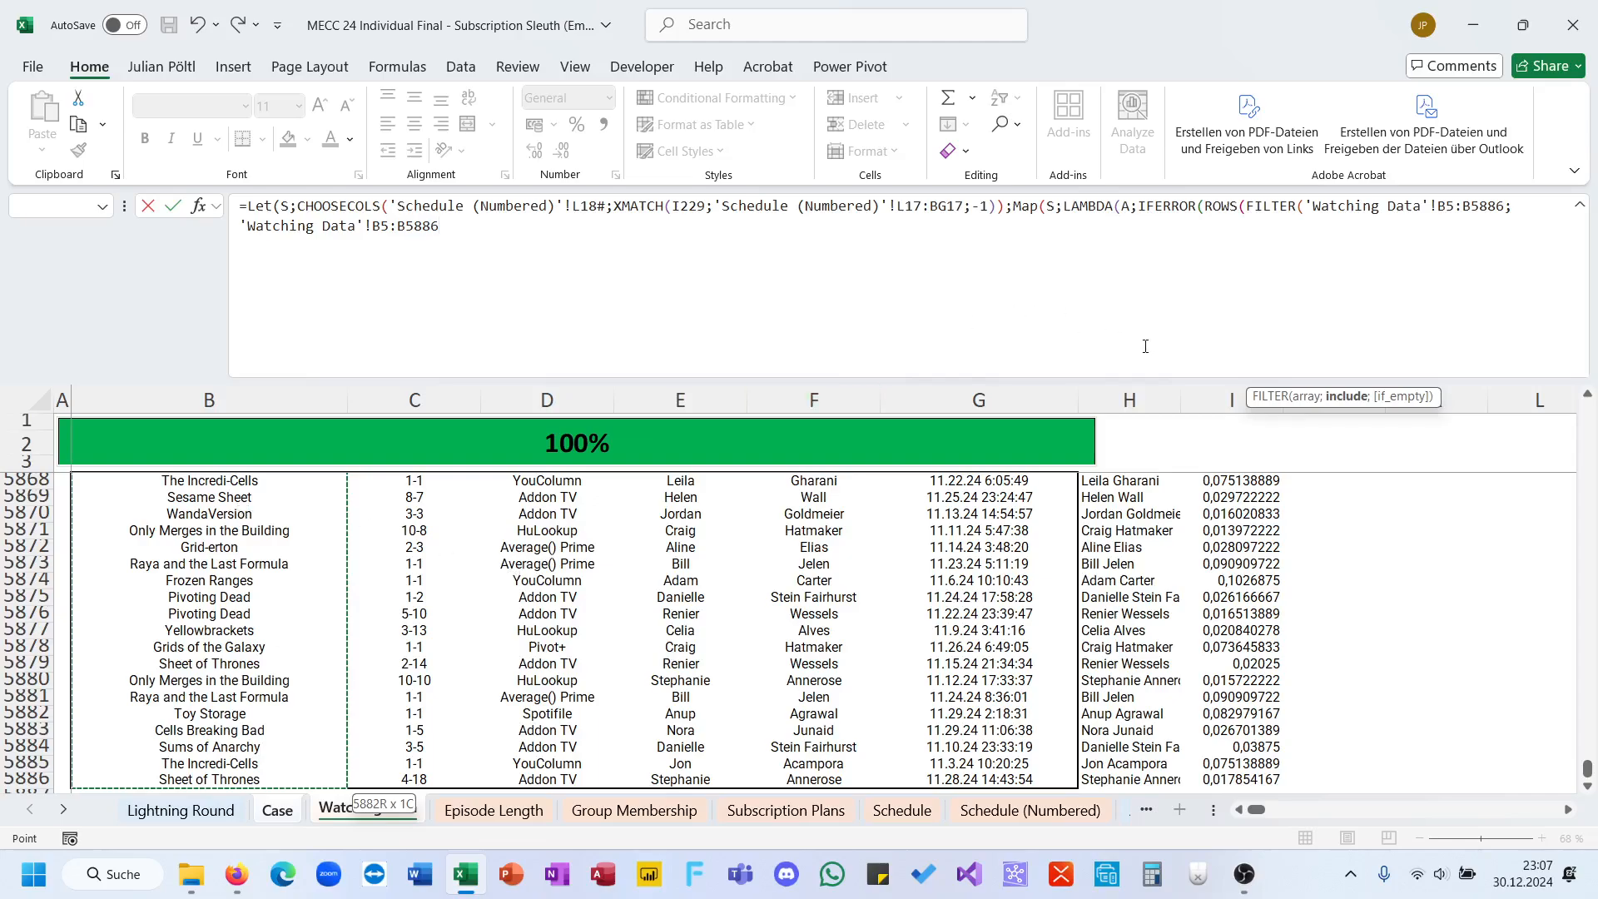
{"action": "left_click", "coordinate": [241, 228]}
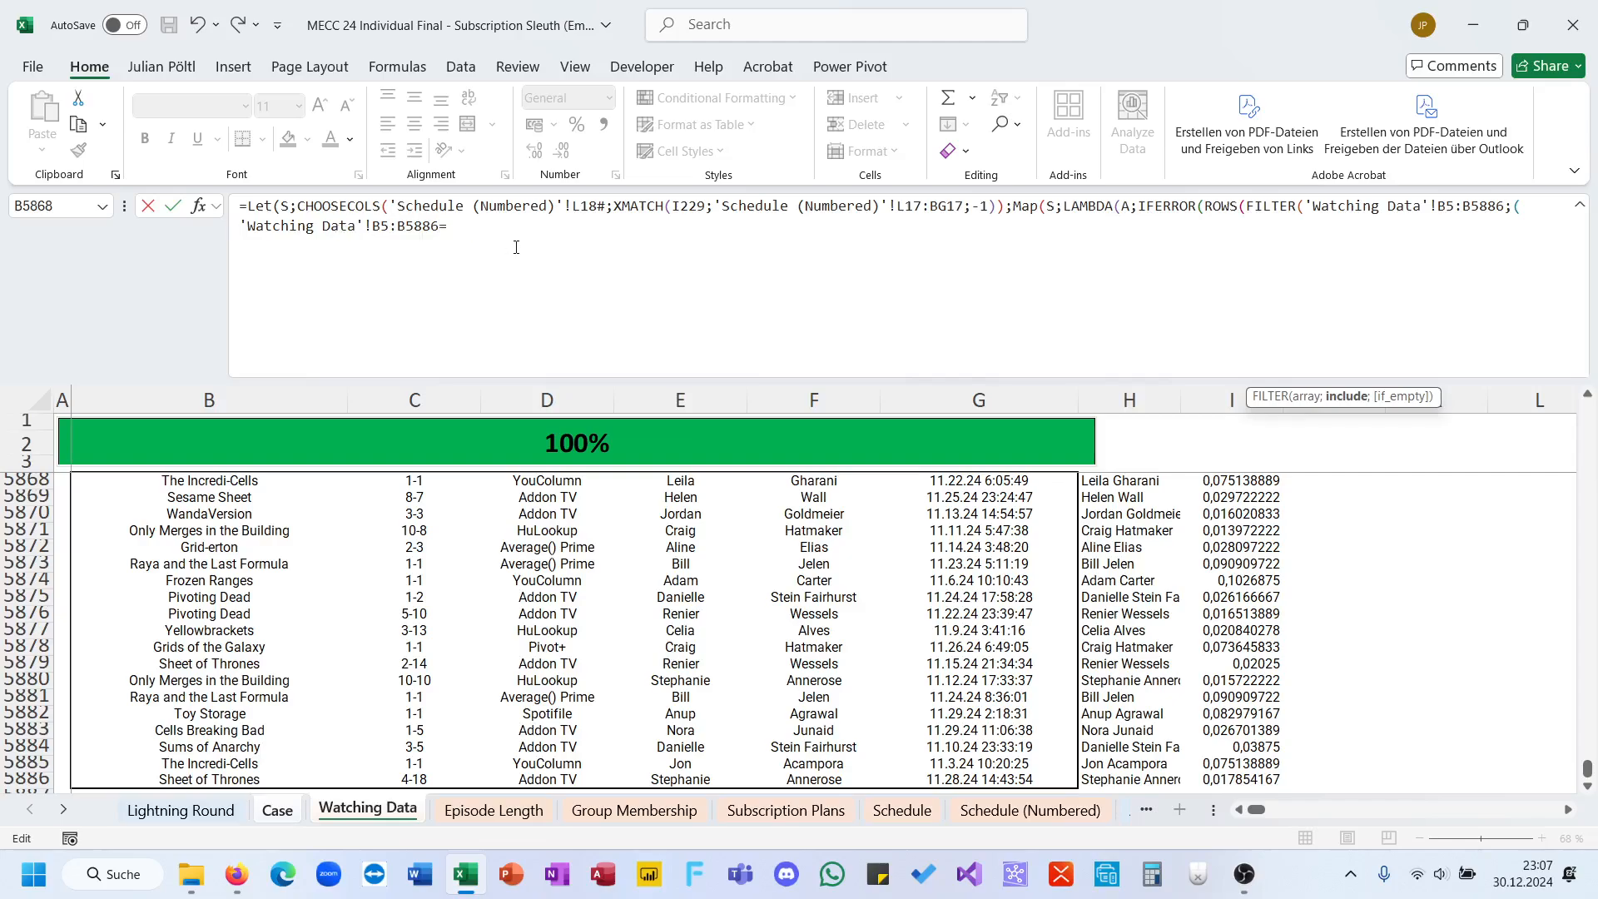
{"action": "type", "text": "B)*("}
Step: Multiply by a second FILTER condition comparing the full-name column 'Watching Data'!$H$5:$H$5886 with the person in G229 of the Case sheet
{"action": "left_click", "coordinate": [1113, 782]}
{"action": "key", "text": "ctrl+shift+Up"}
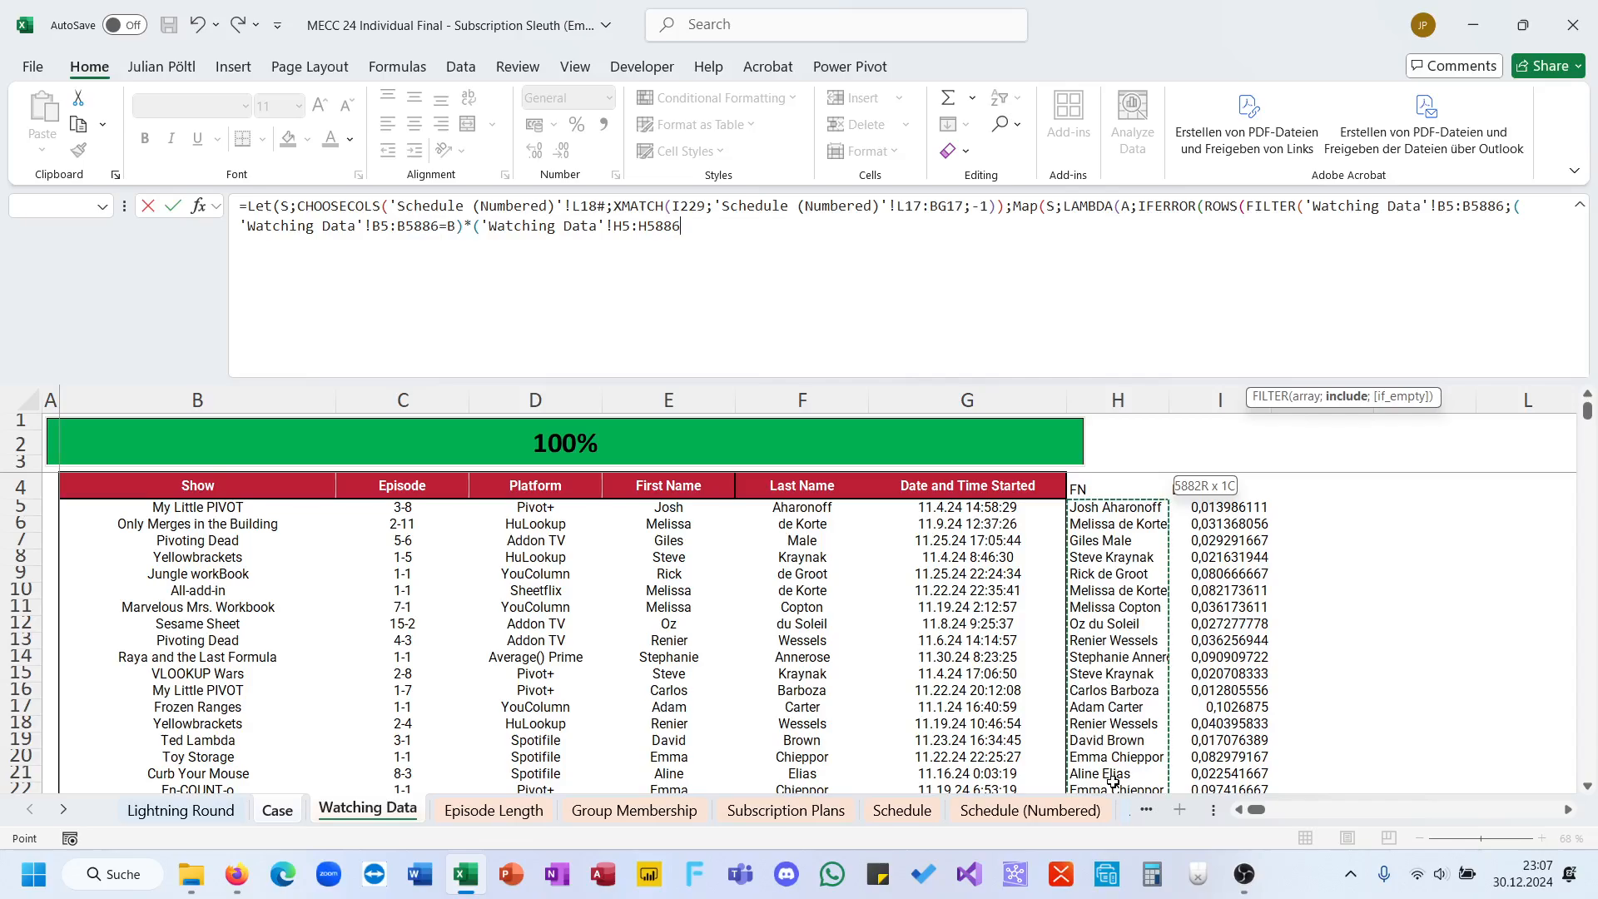
{"action": "key", "text": "F4"}
{"action": "type", "text": "="}
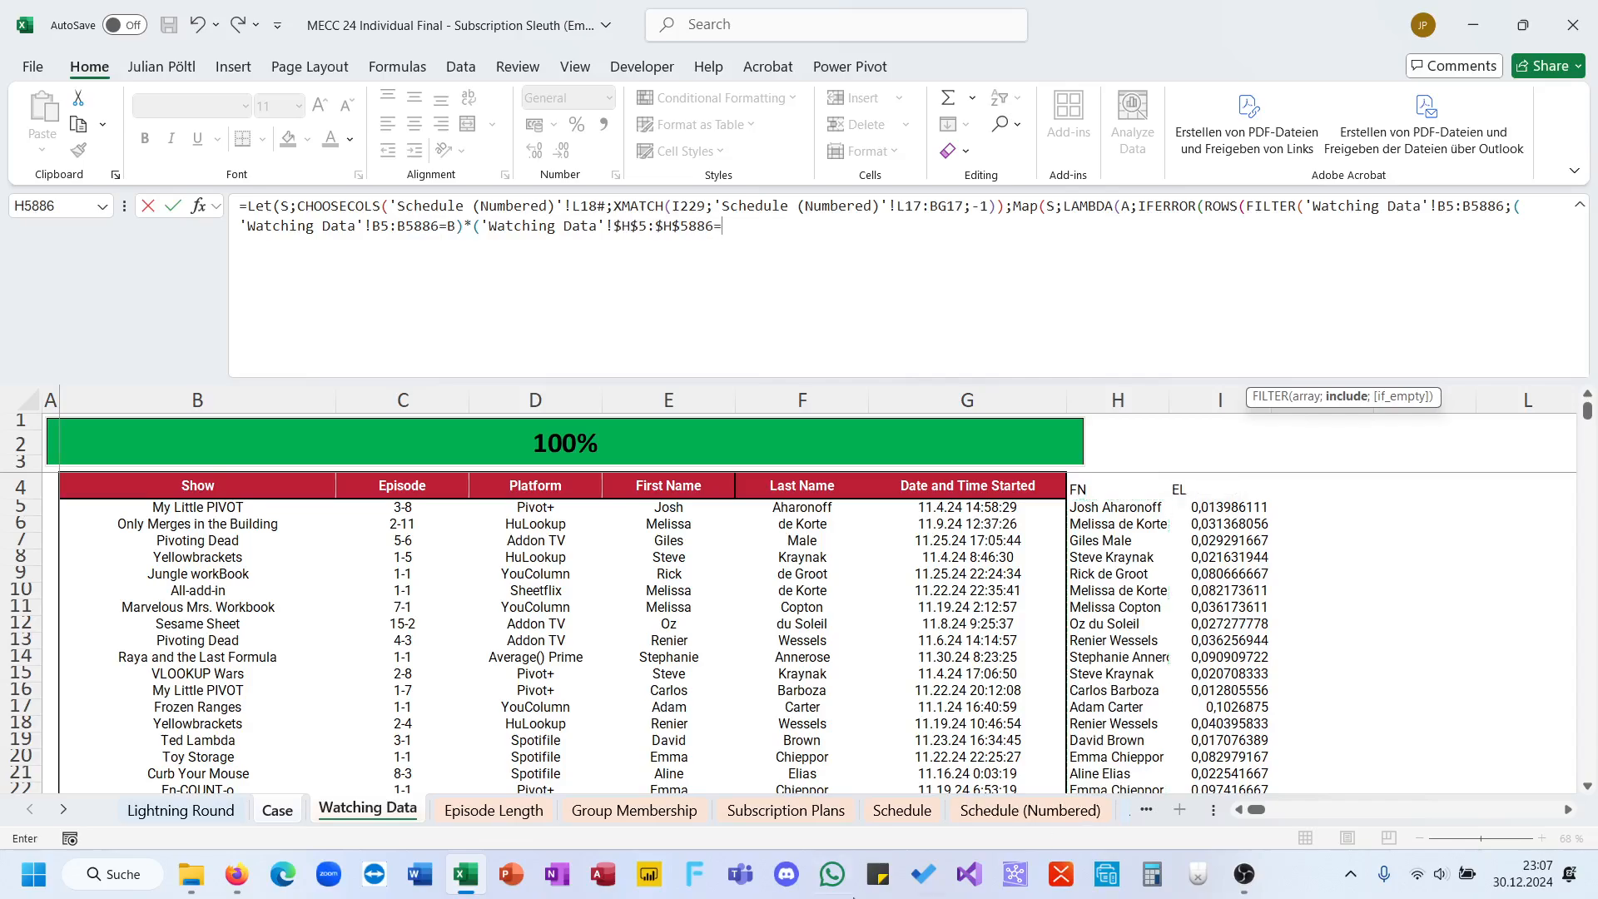
{"action": "left_click", "coordinate": [263, 811]}
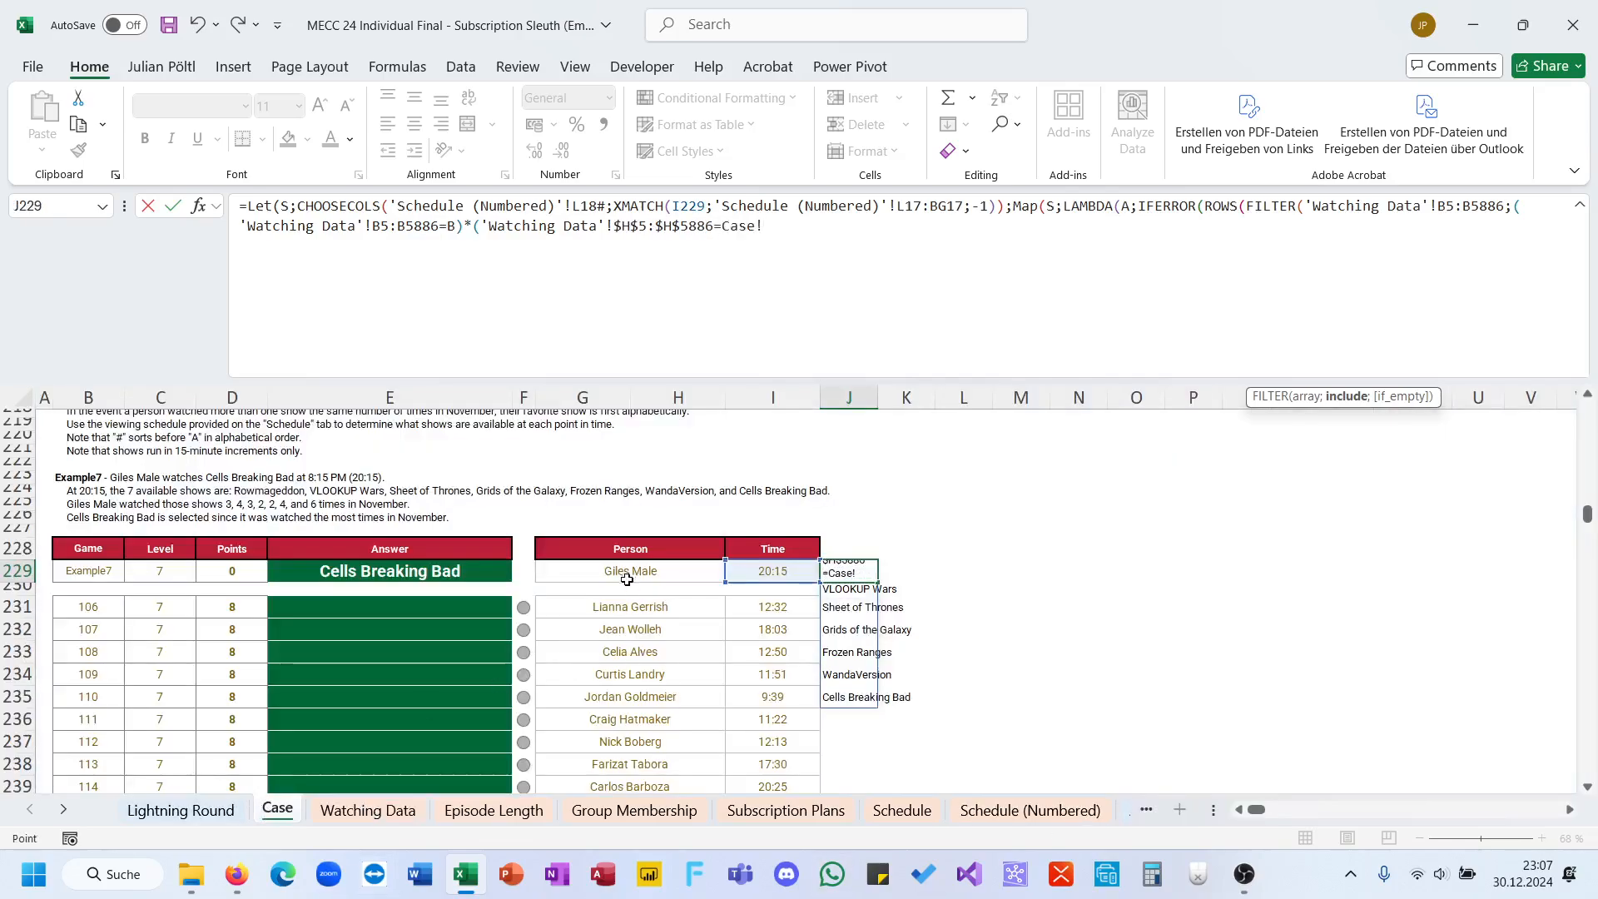
{"action": "left_click", "coordinate": [583, 572]}
{"action": "type", "text": ")"}
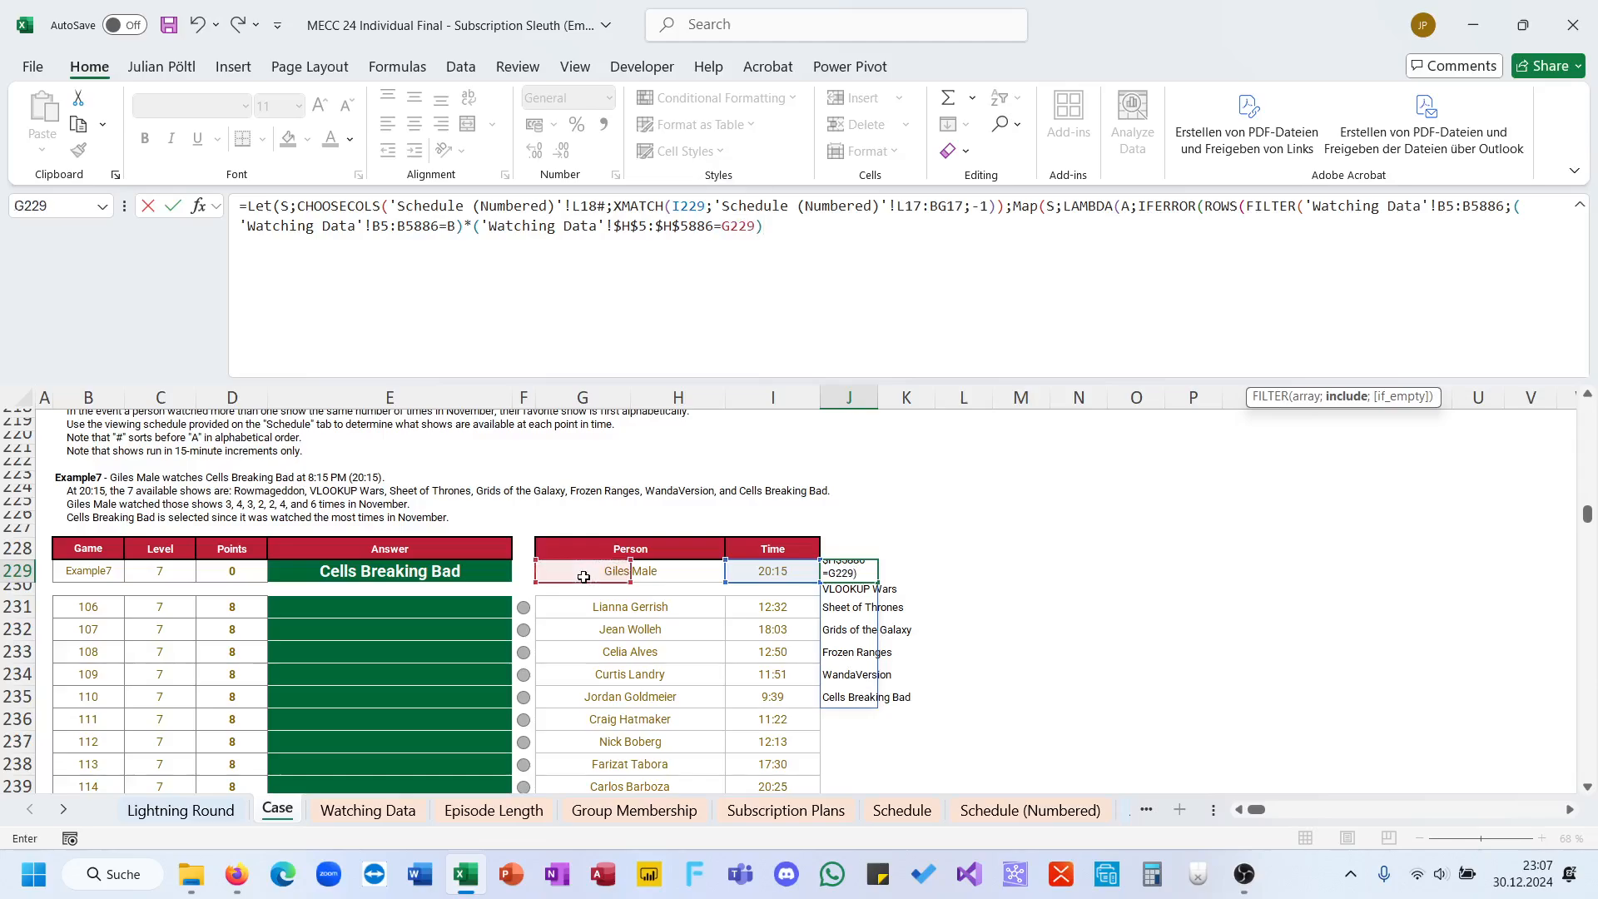
{"action": "type", "text": "))"}
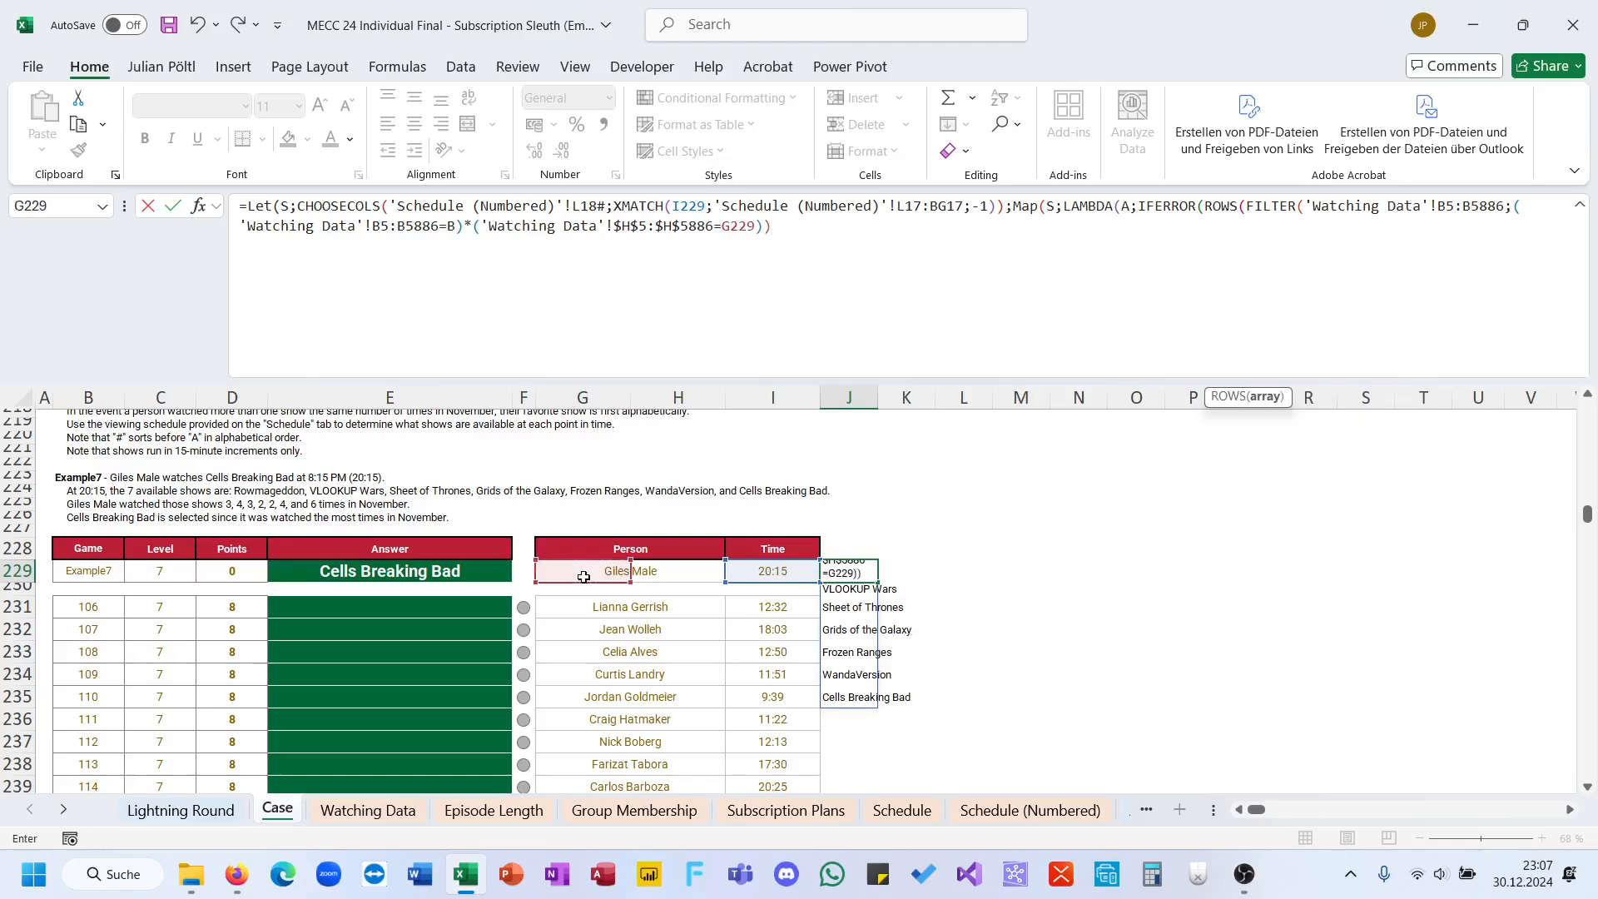
{"action": "type", "text": ");0"}
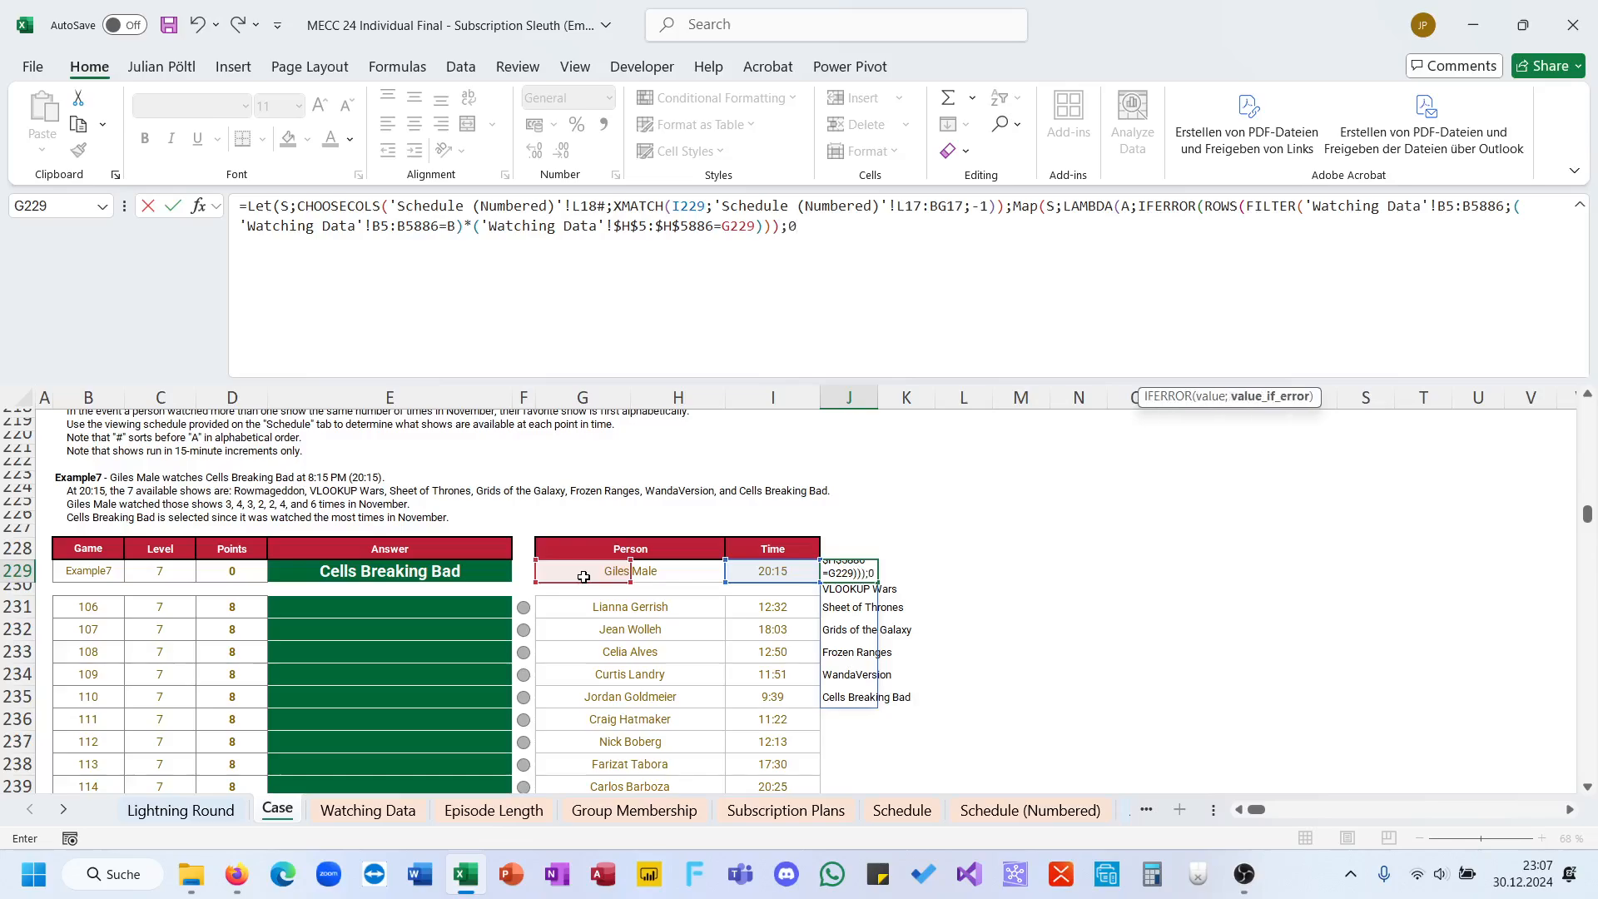
{"action": "type", "text": ")))"}
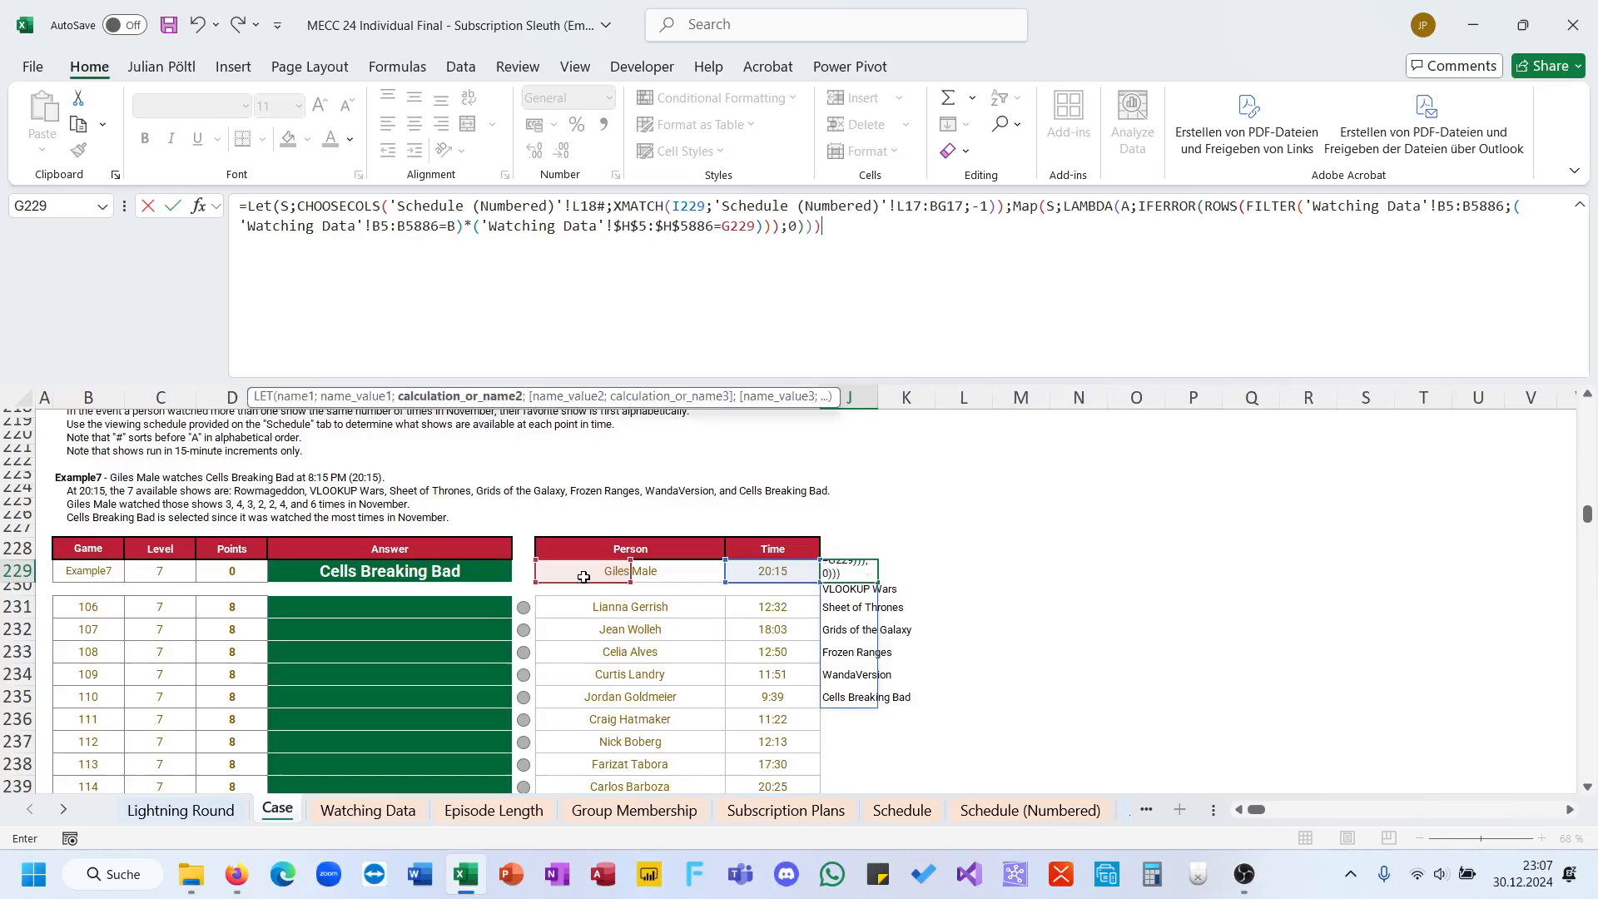
{"action": "type", "text": ")"}
Step: Close FILTER and ROWS, give IFERROR a fallback of 0, and commit the complete LET formula in J229
{"action": "key", "text": "ctrl+Return"}
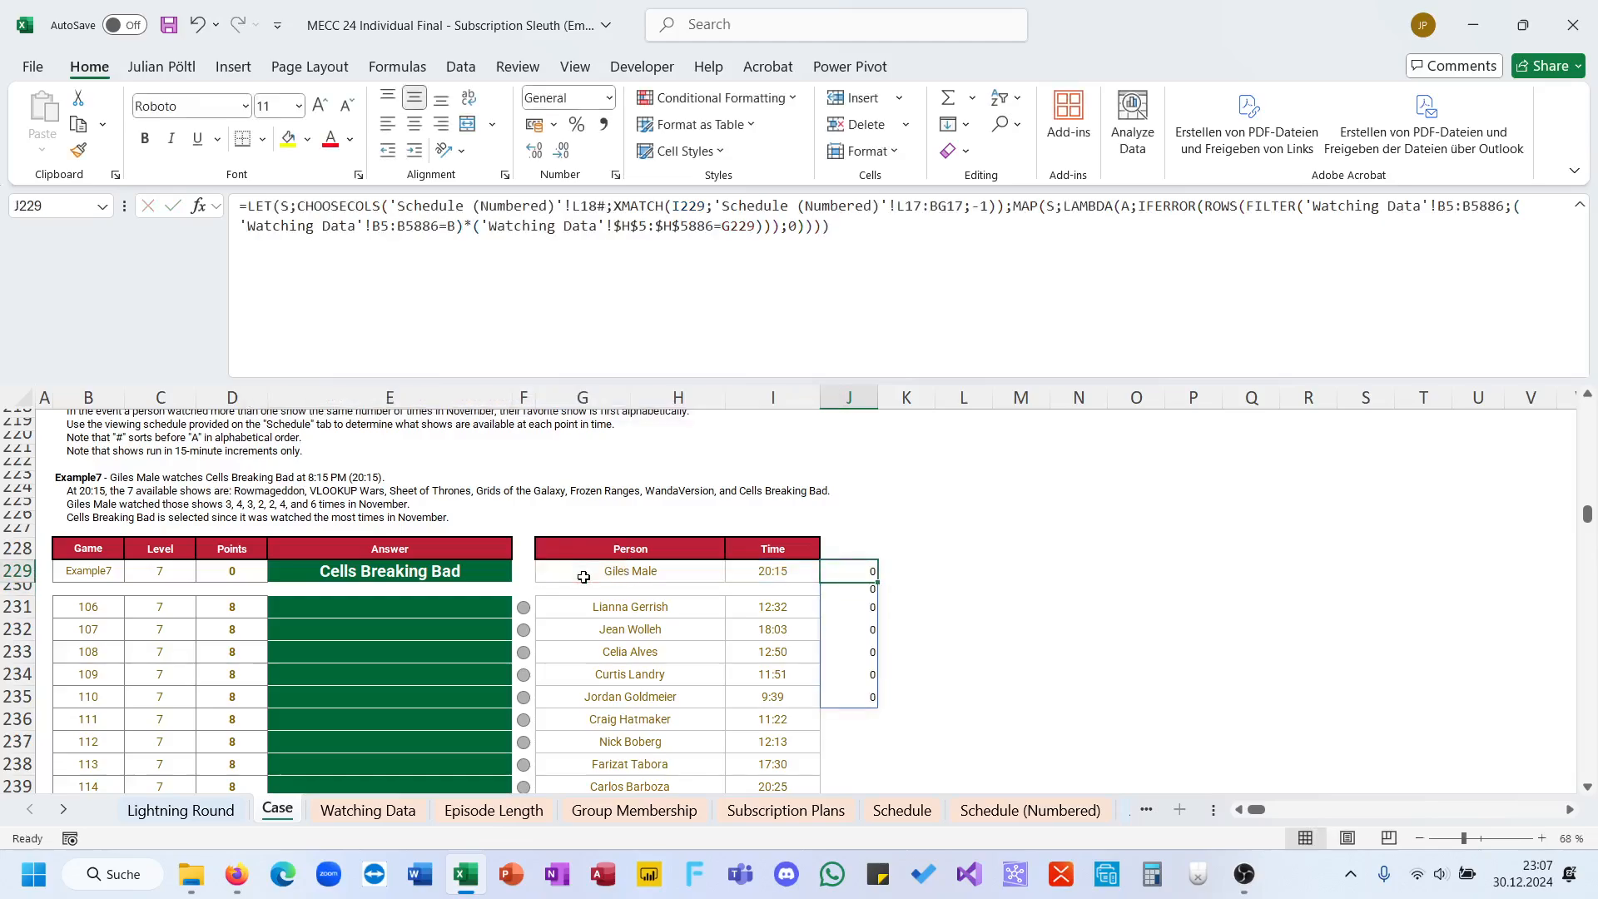
Step: Correct the first FILTER condition in J229 so 'Watching Data'!B5:B5886 is compared with the LAMBDA parameter A
{"action": "left_click", "coordinate": [1062, 305]}
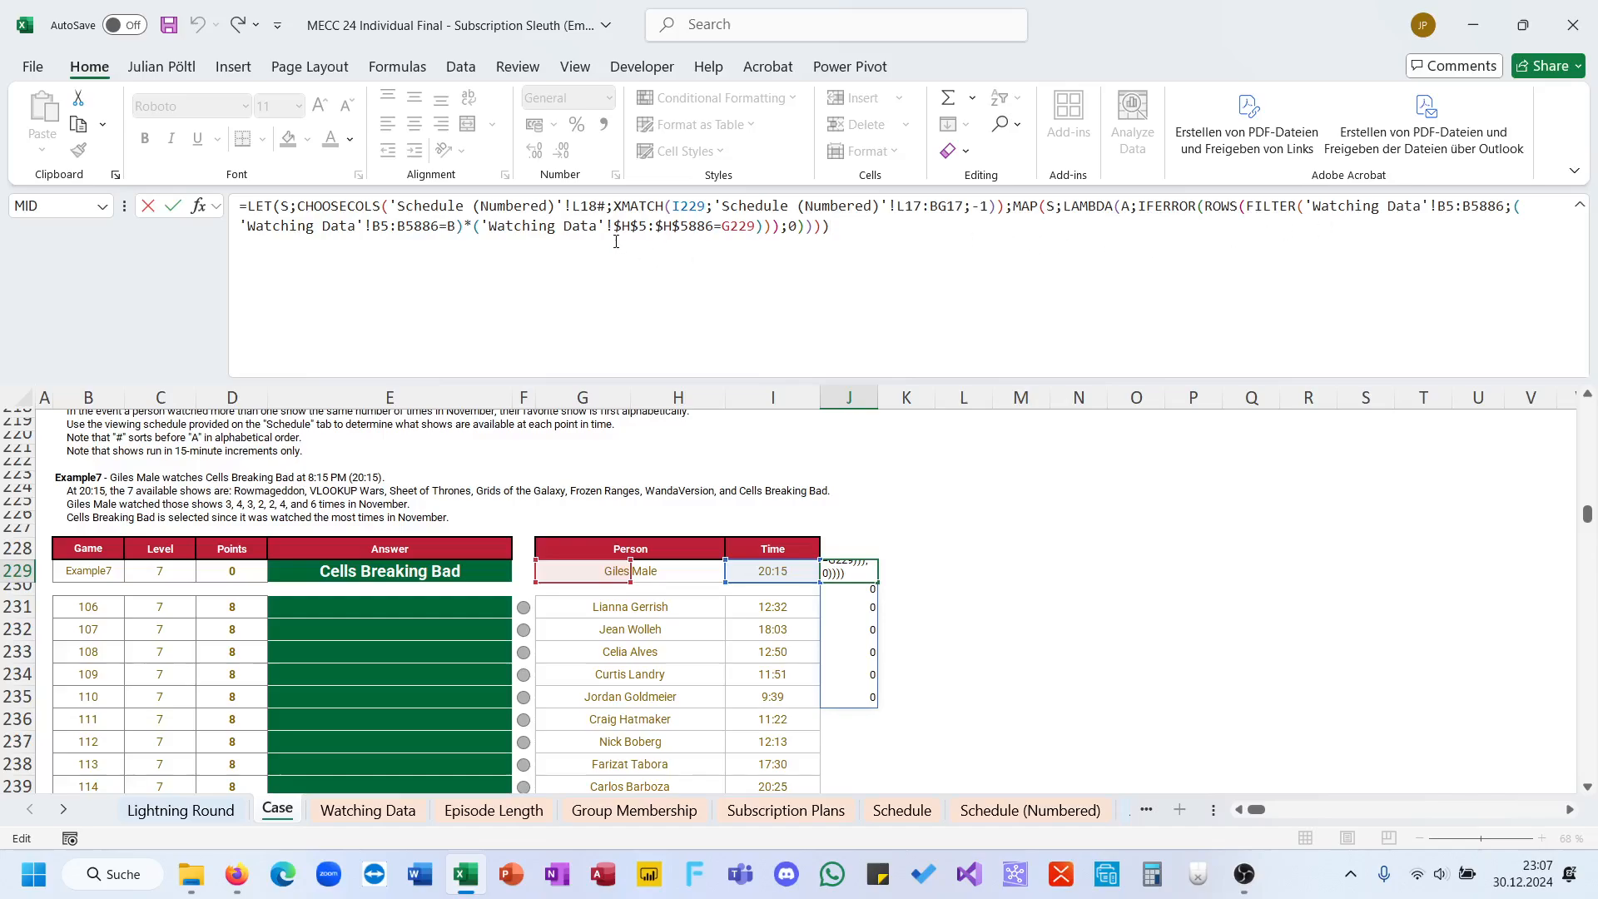
{"action": "double_click", "coordinate": [452, 227]}
{"action": "type", "text": "A"}
{"action": "key", "text": "ctrl+Return"}
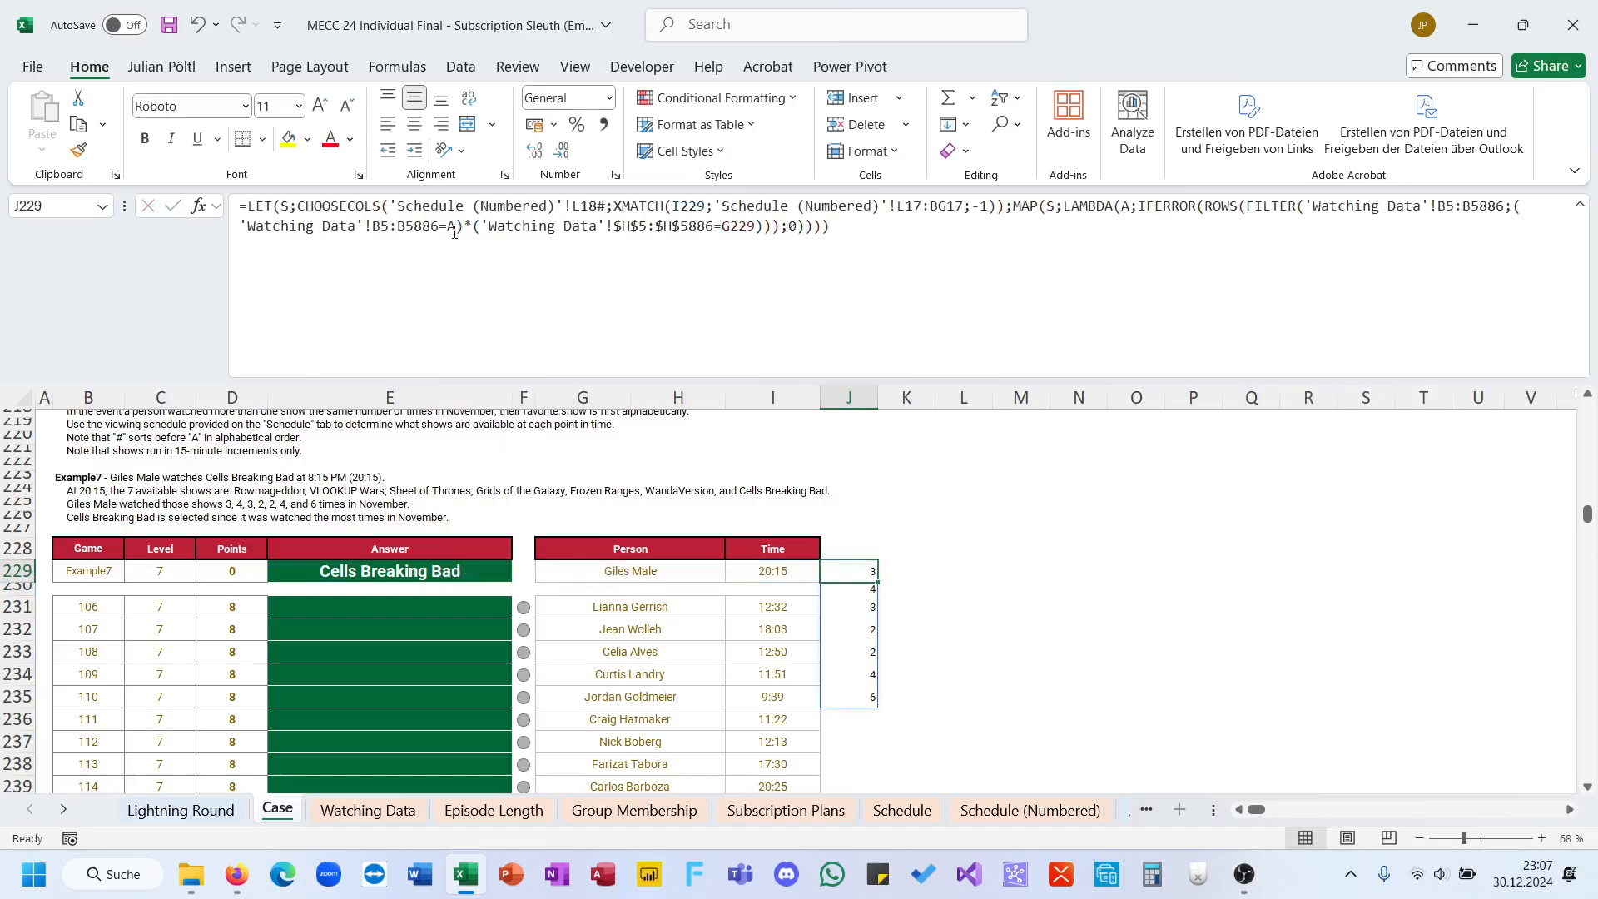
Step: Wrap the MAP part of the J229 formula in HSTACK with S as the first array
{"action": "left_click", "coordinate": [1015, 213]}
{"action": "type", "text": "HSTACK("}
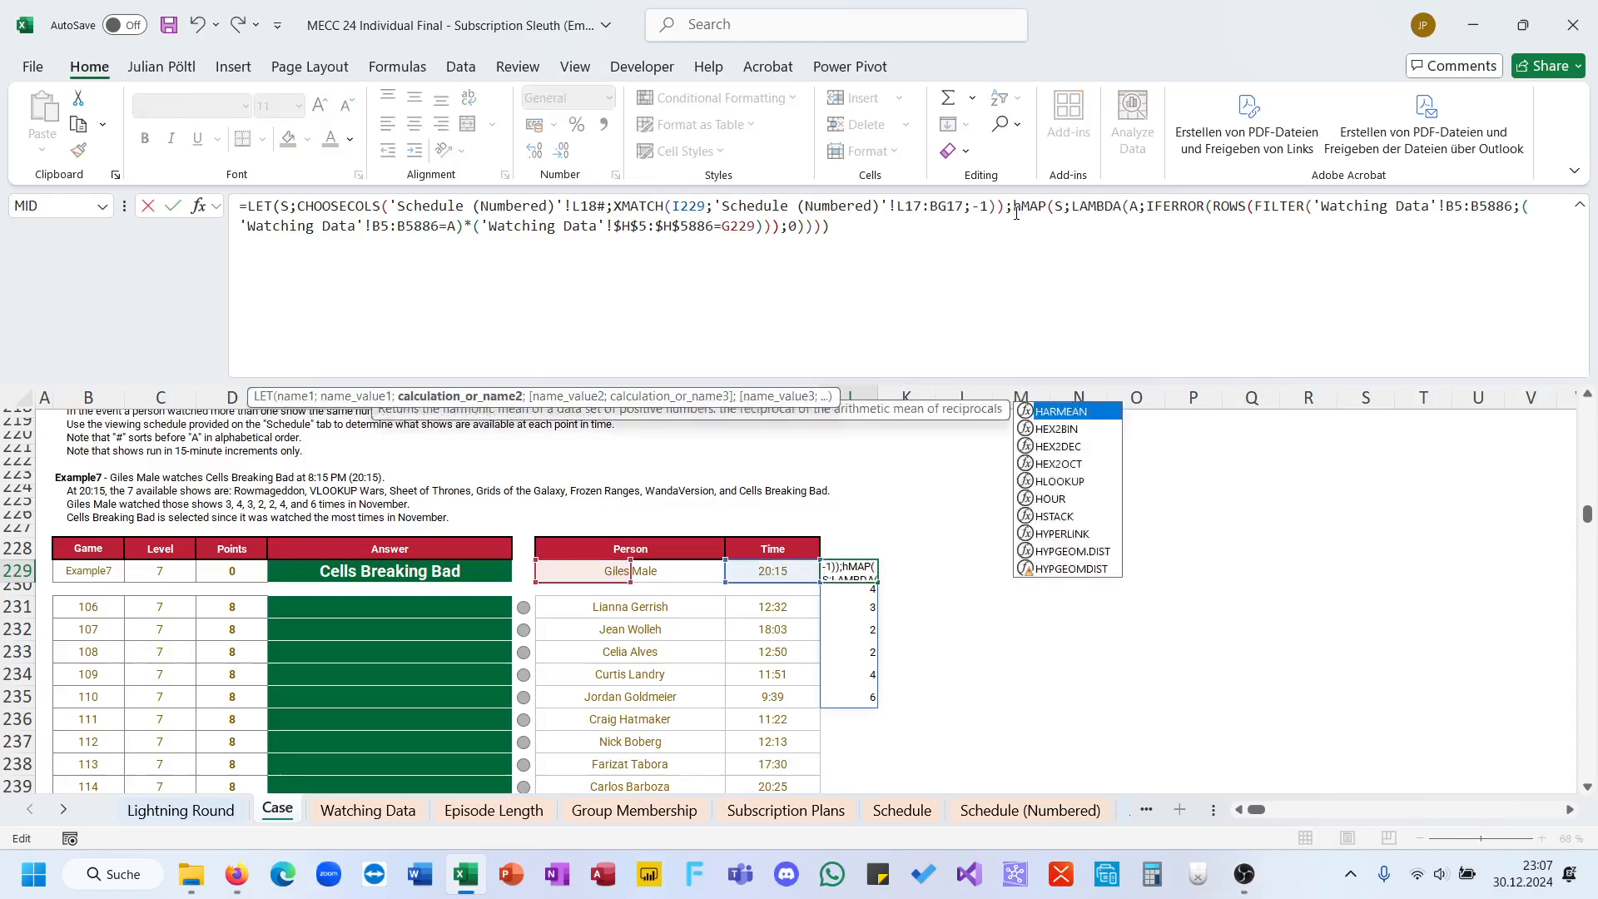
{"action": "type", "text": "S;"}
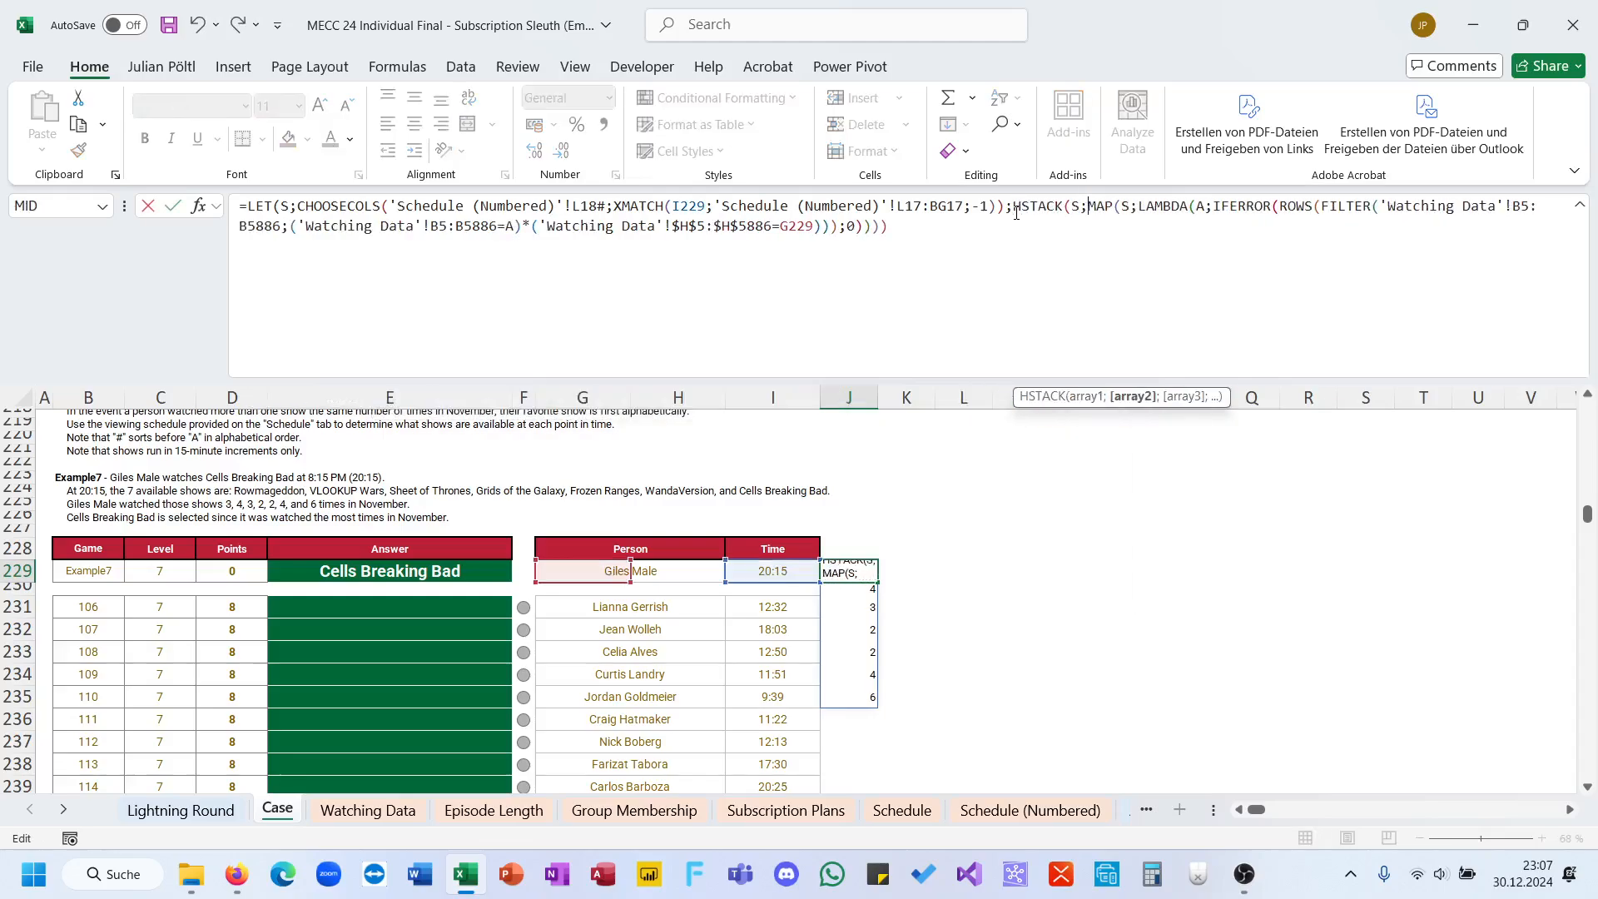
{"action": "type", "text": ")"}
{"action": "key", "text": "ctrl+Return"}
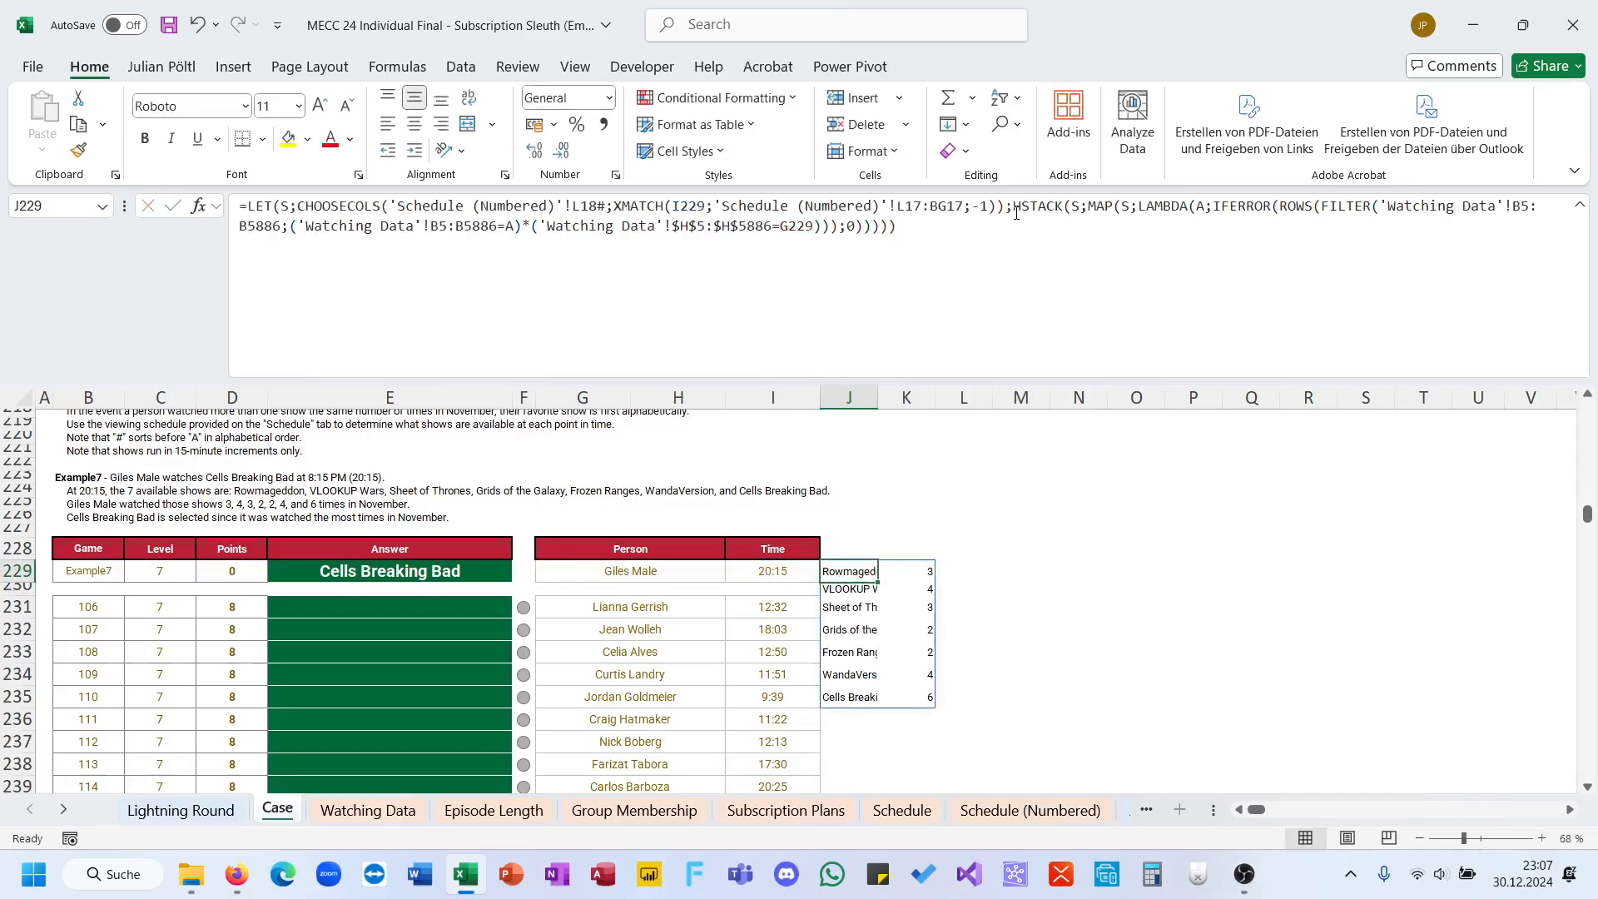
Step: Wrap HSTACK in a SORT function with sort index 2 and sort order -1 for descending view counts
{"action": "left_click", "coordinate": [1016, 207]}
{"action": "type", "text": "SORT("}
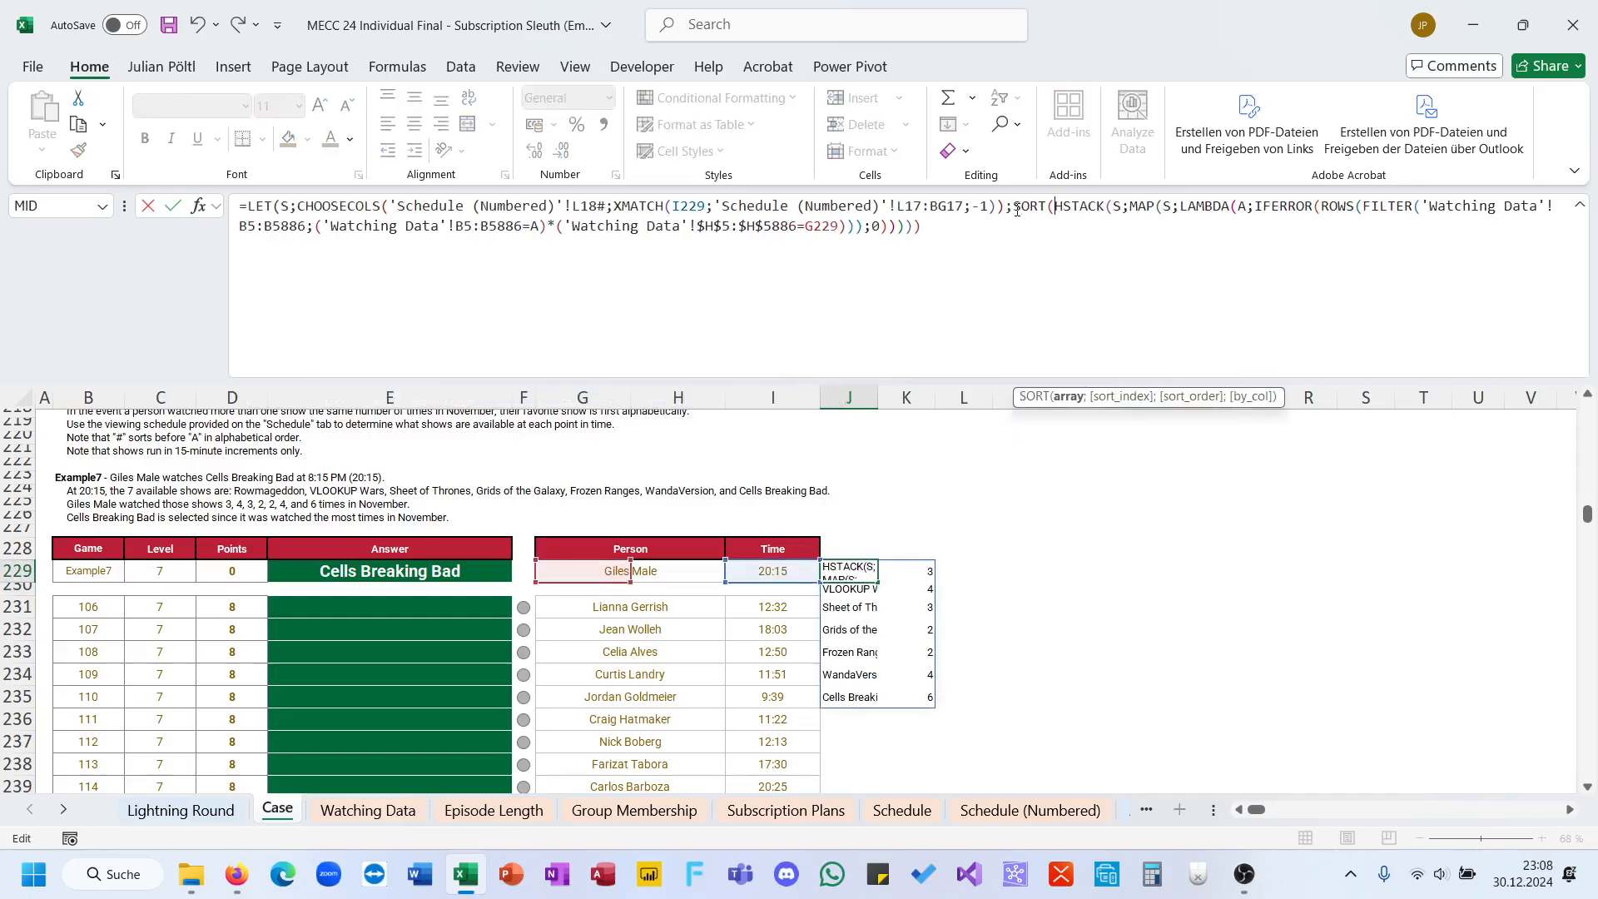
{"action": "key", "text": "ctrl+End"}
{"action": "type", "text": ";2;"}
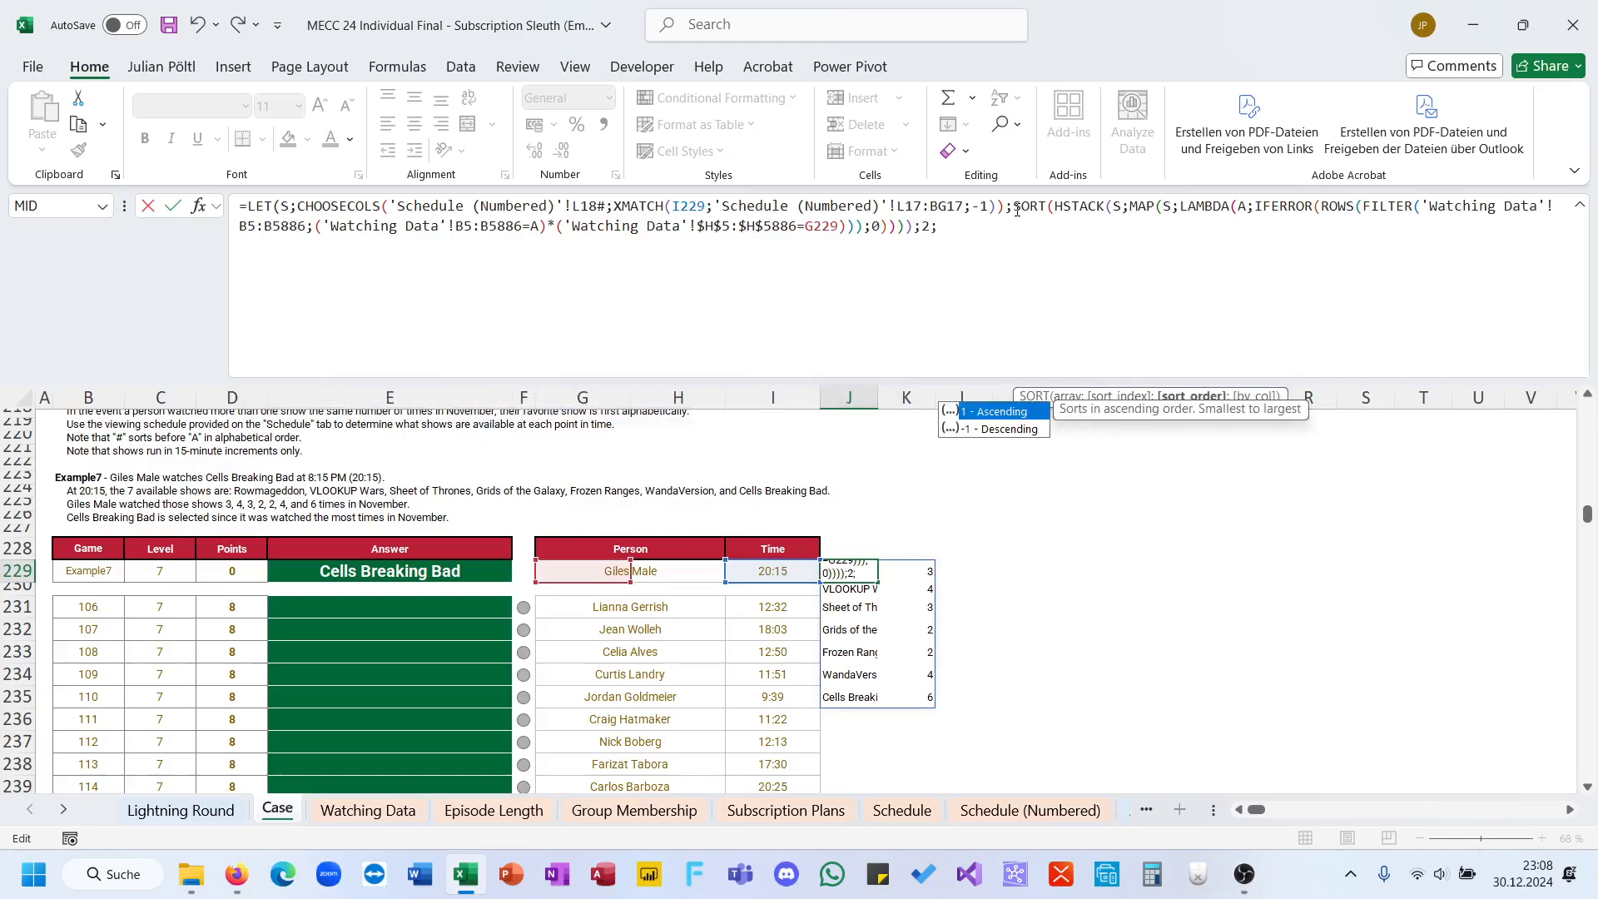
{"action": "type", "text": "-1))"}
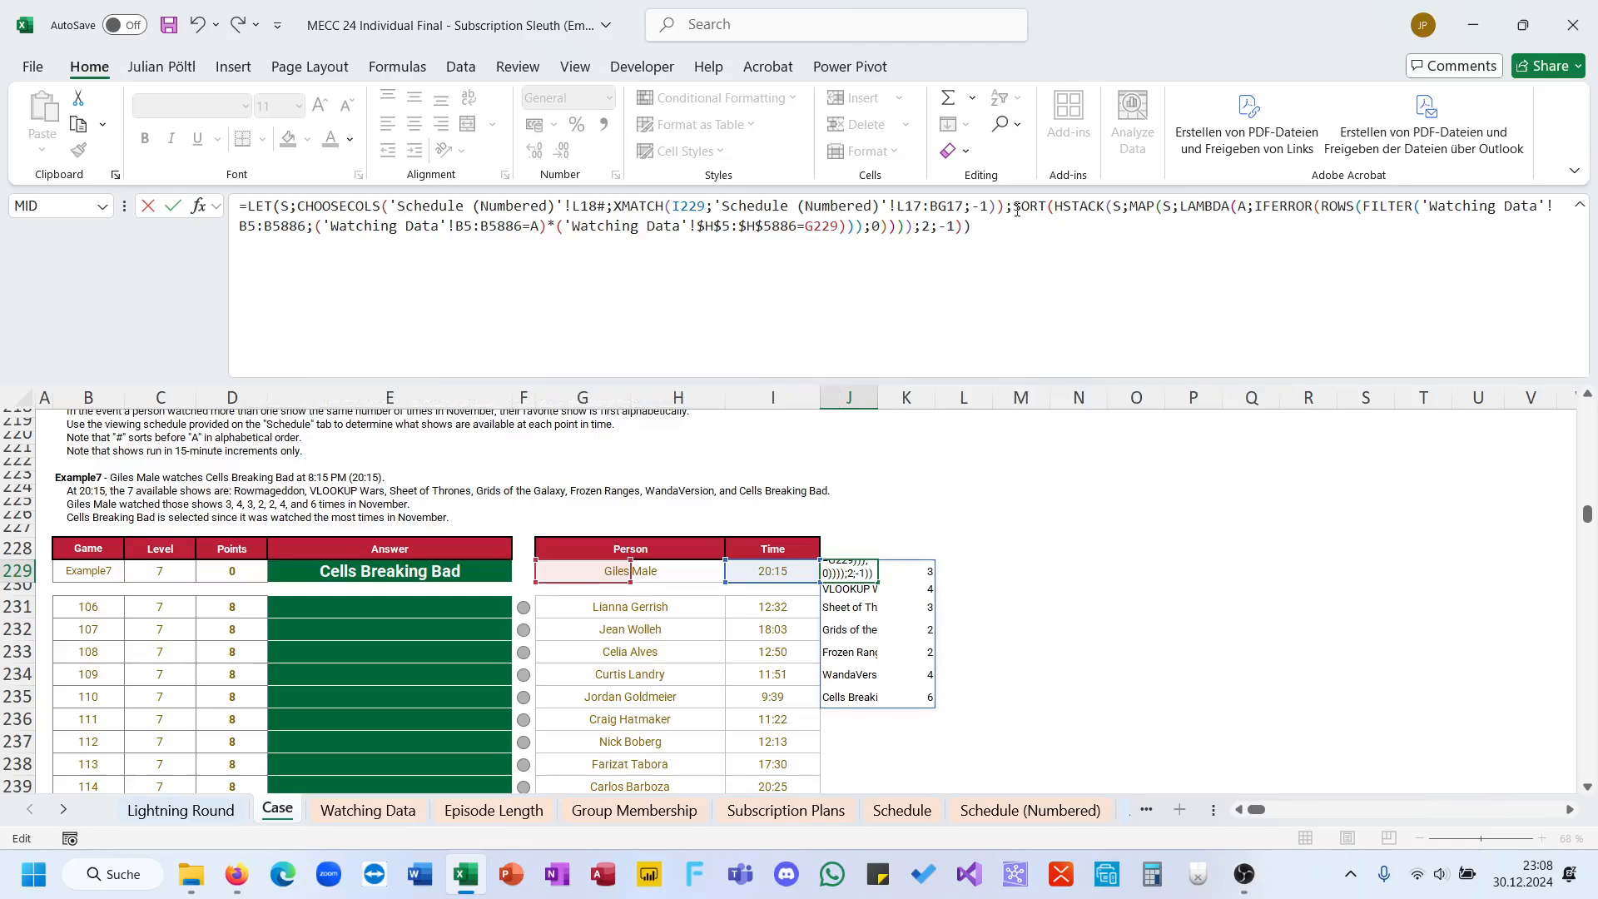
{"action": "key", "text": "Return"}
{"action": "left_click", "coordinate": [960, 226]}
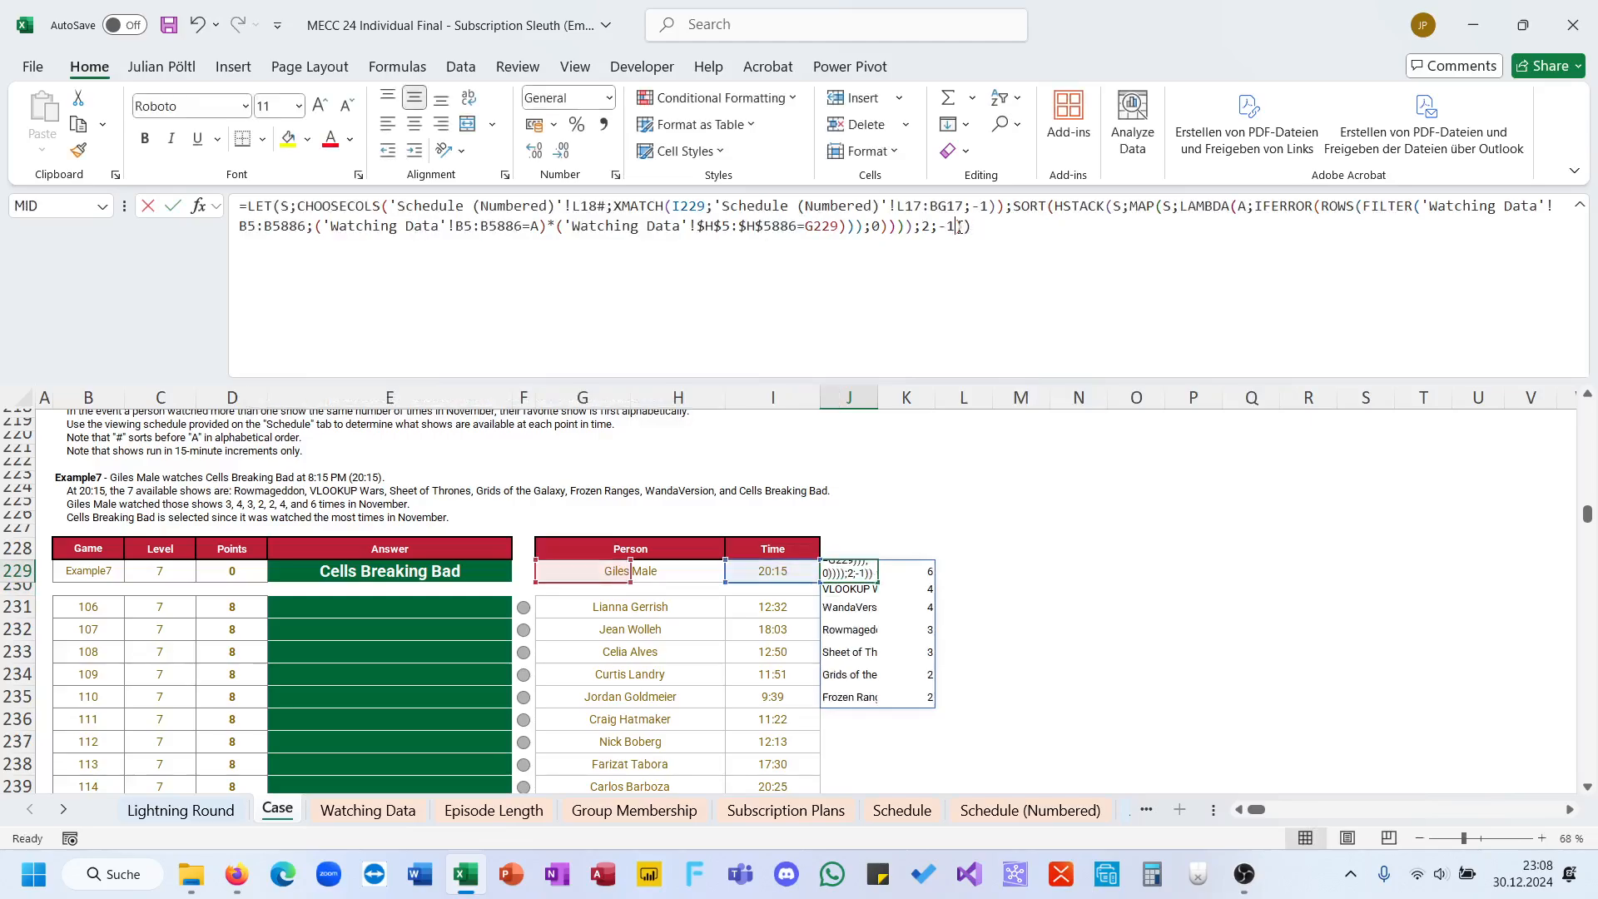
{"action": "key", "text": "BackSpace"}
{"action": "type", "text": "1"}
{"action": "key", "text": "Return"}
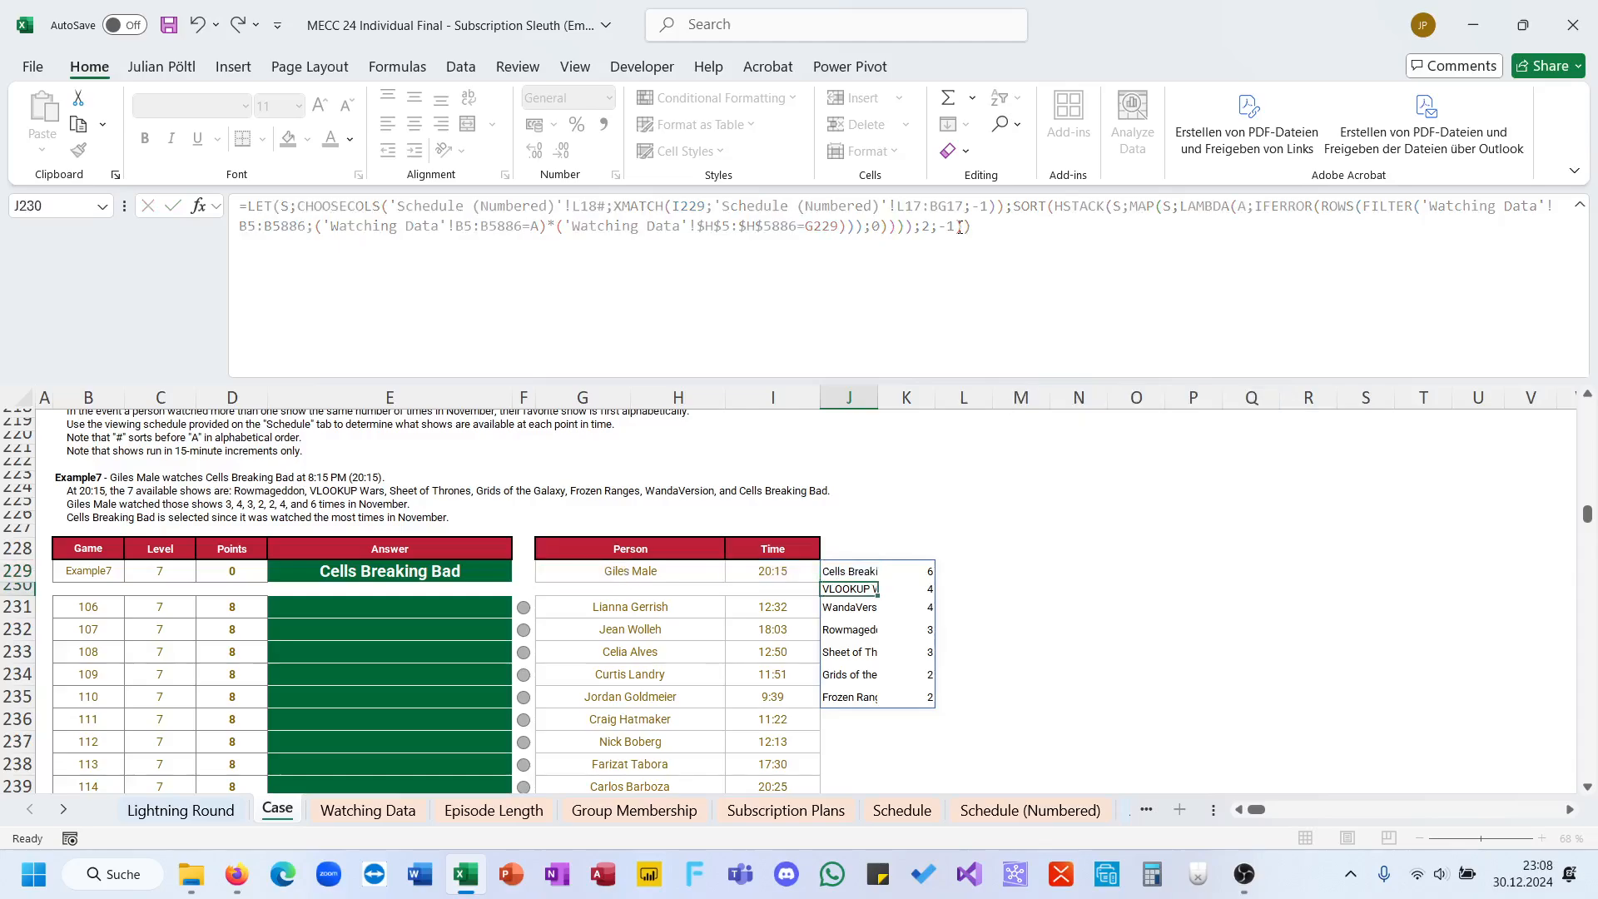
Step: Put the implicit intersection operator @ directly before SORT in J229 so only the first show is returned
{"action": "left_click", "coordinate": [1012, 208]}
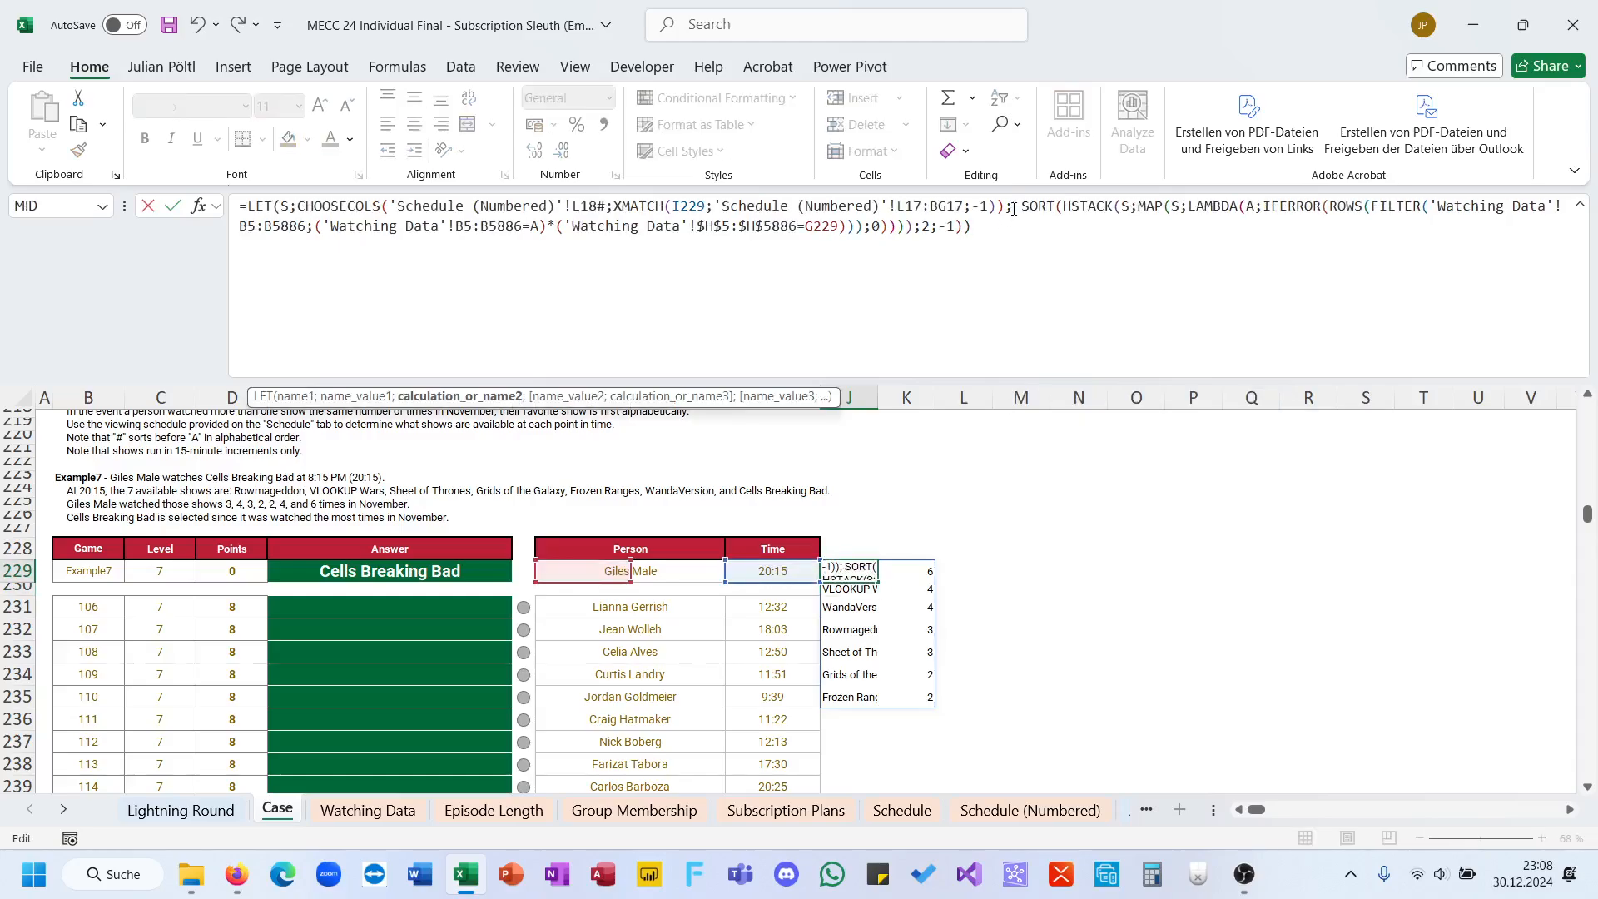
{"action": "key", "text": "BackSpace"}
{"action": "key", "text": "BackSpace"}
{"action": "key", "text": "BackSpace"}
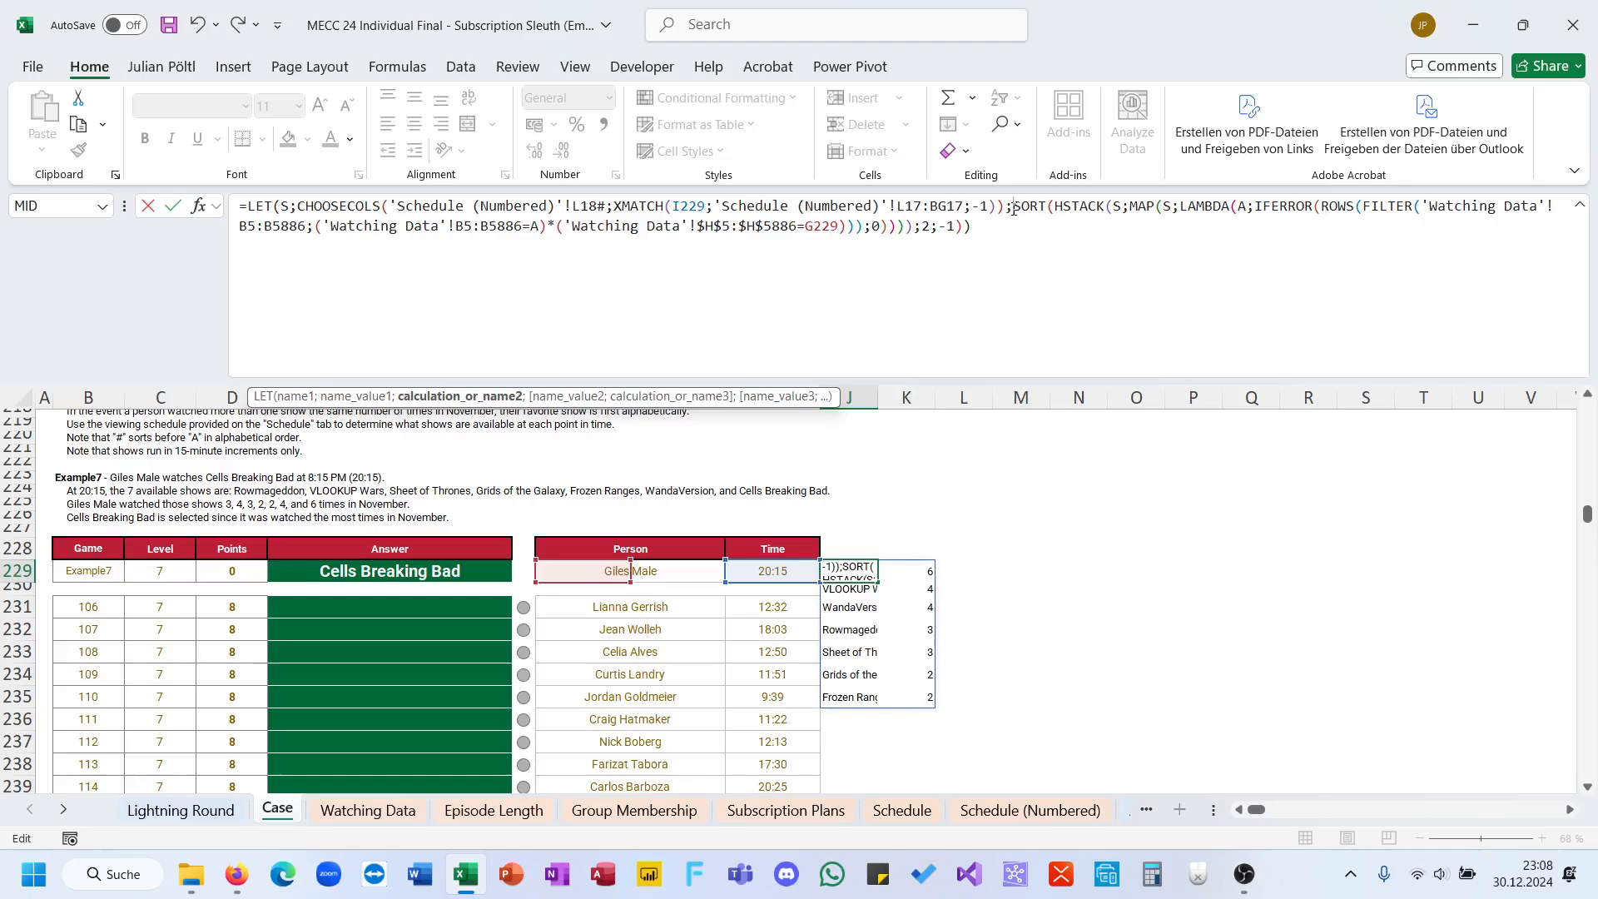
{"action": "key", "text": "Return"}
{"action": "key", "text": "Up"}
Step: Cut the whole formula out of J229 and replace the content of the Example7 answer cell E229 with it
{"action": "left_click", "coordinate": [1013, 208]}
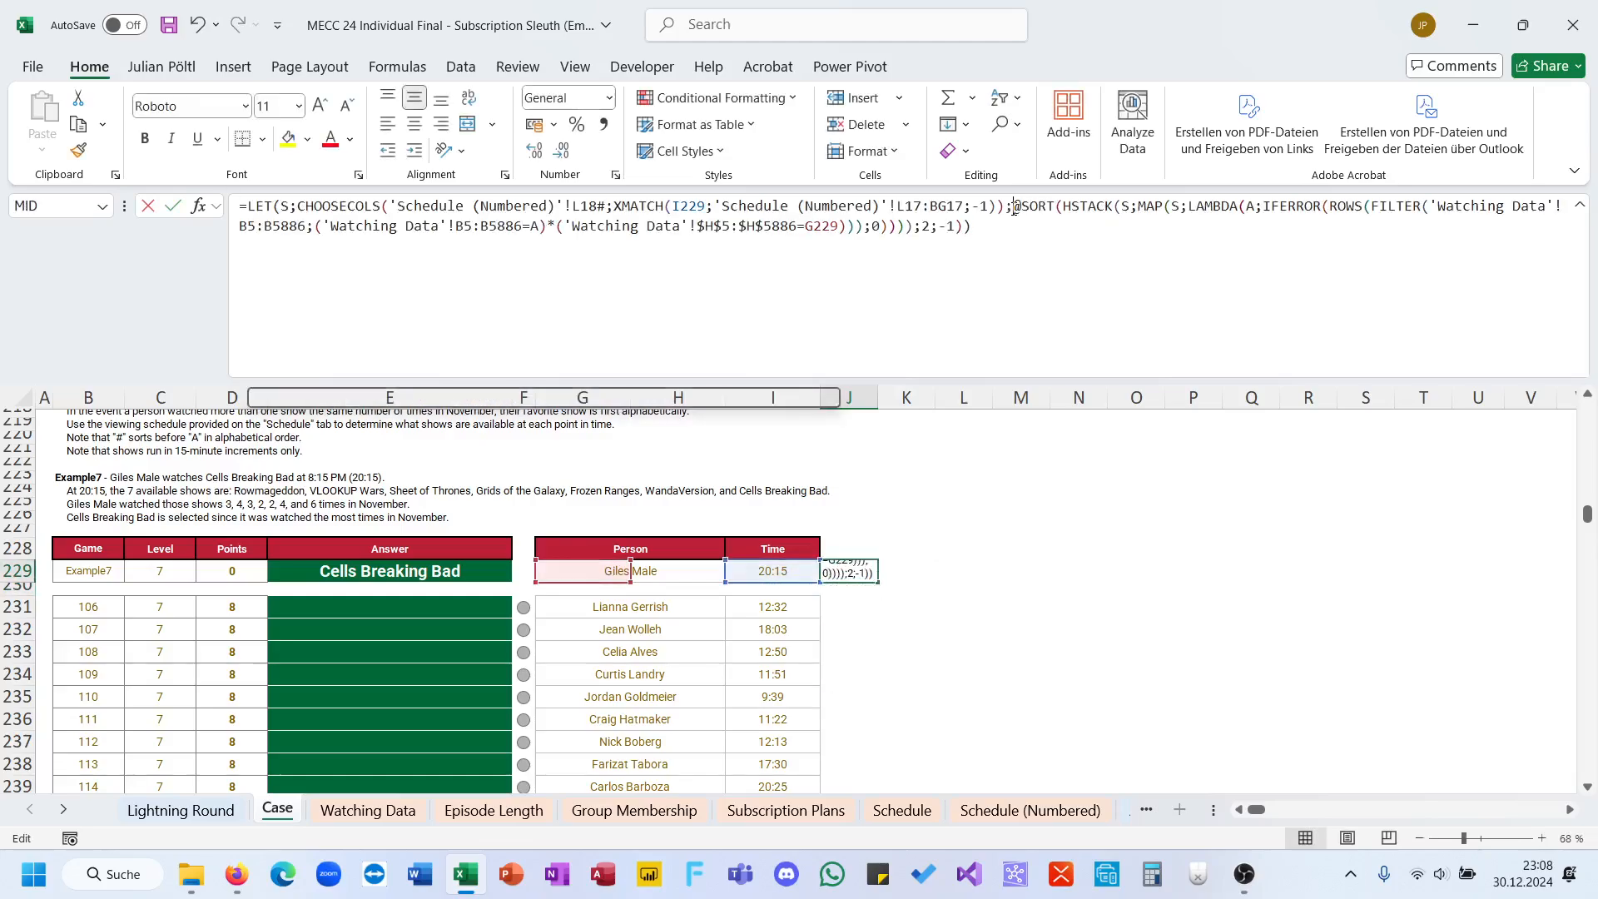
{"action": "key", "text": "ctrl+a"}
{"action": "key", "text": "ctrl+x"}
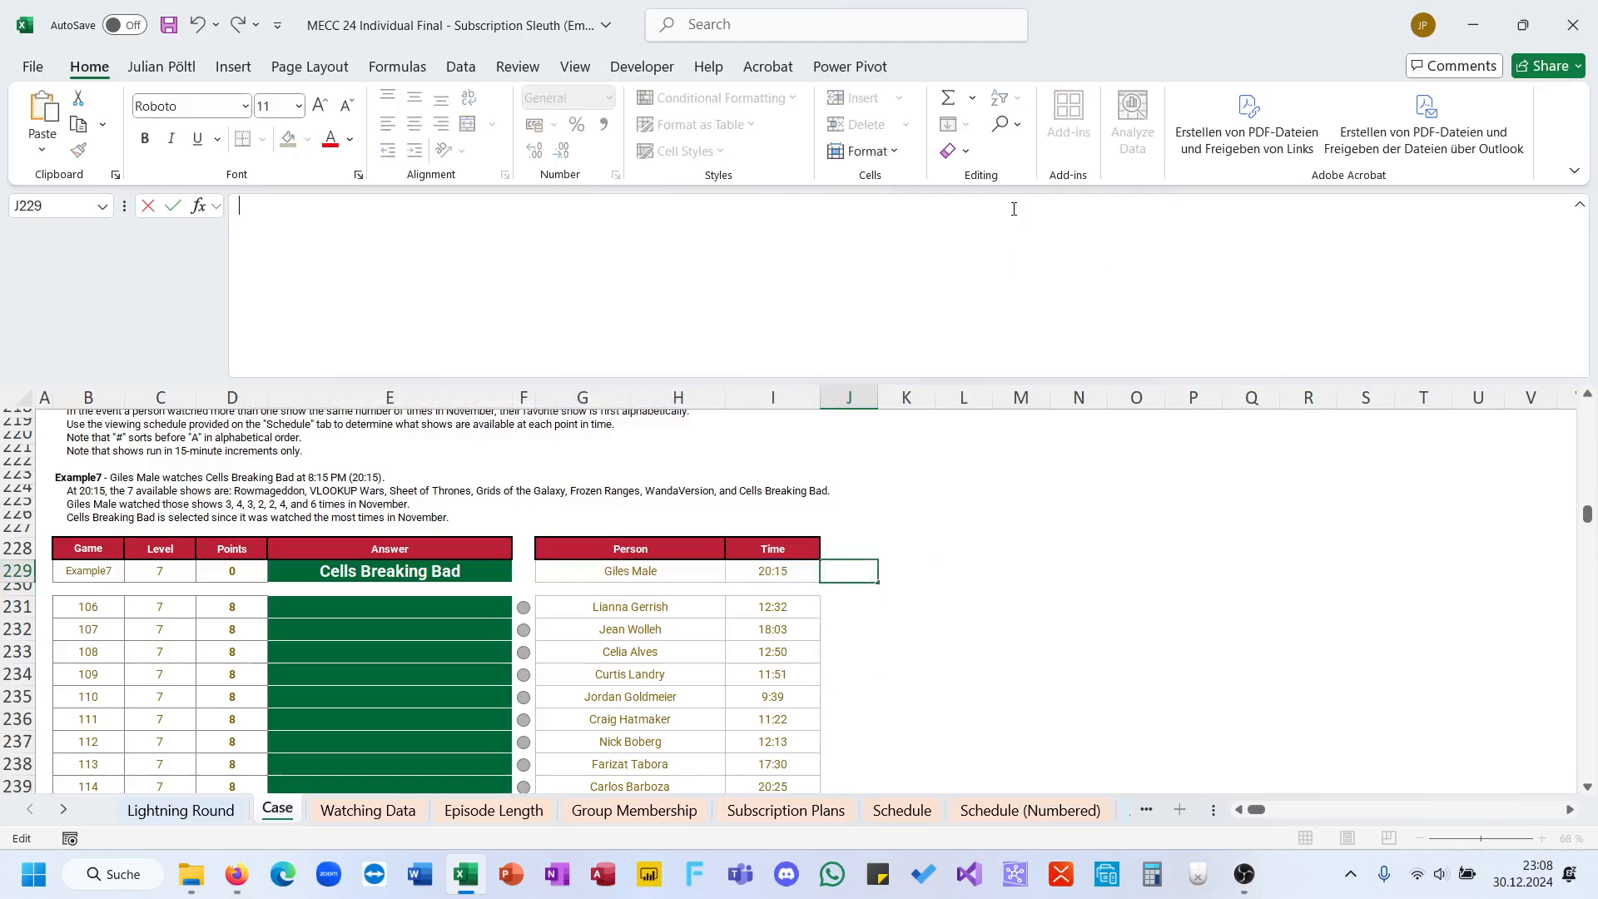
{"action": "left_click", "coordinate": [360, 580]}
{"action": "key", "text": "ctrl+a"}
{"action": "key", "text": "ctrl+v"}
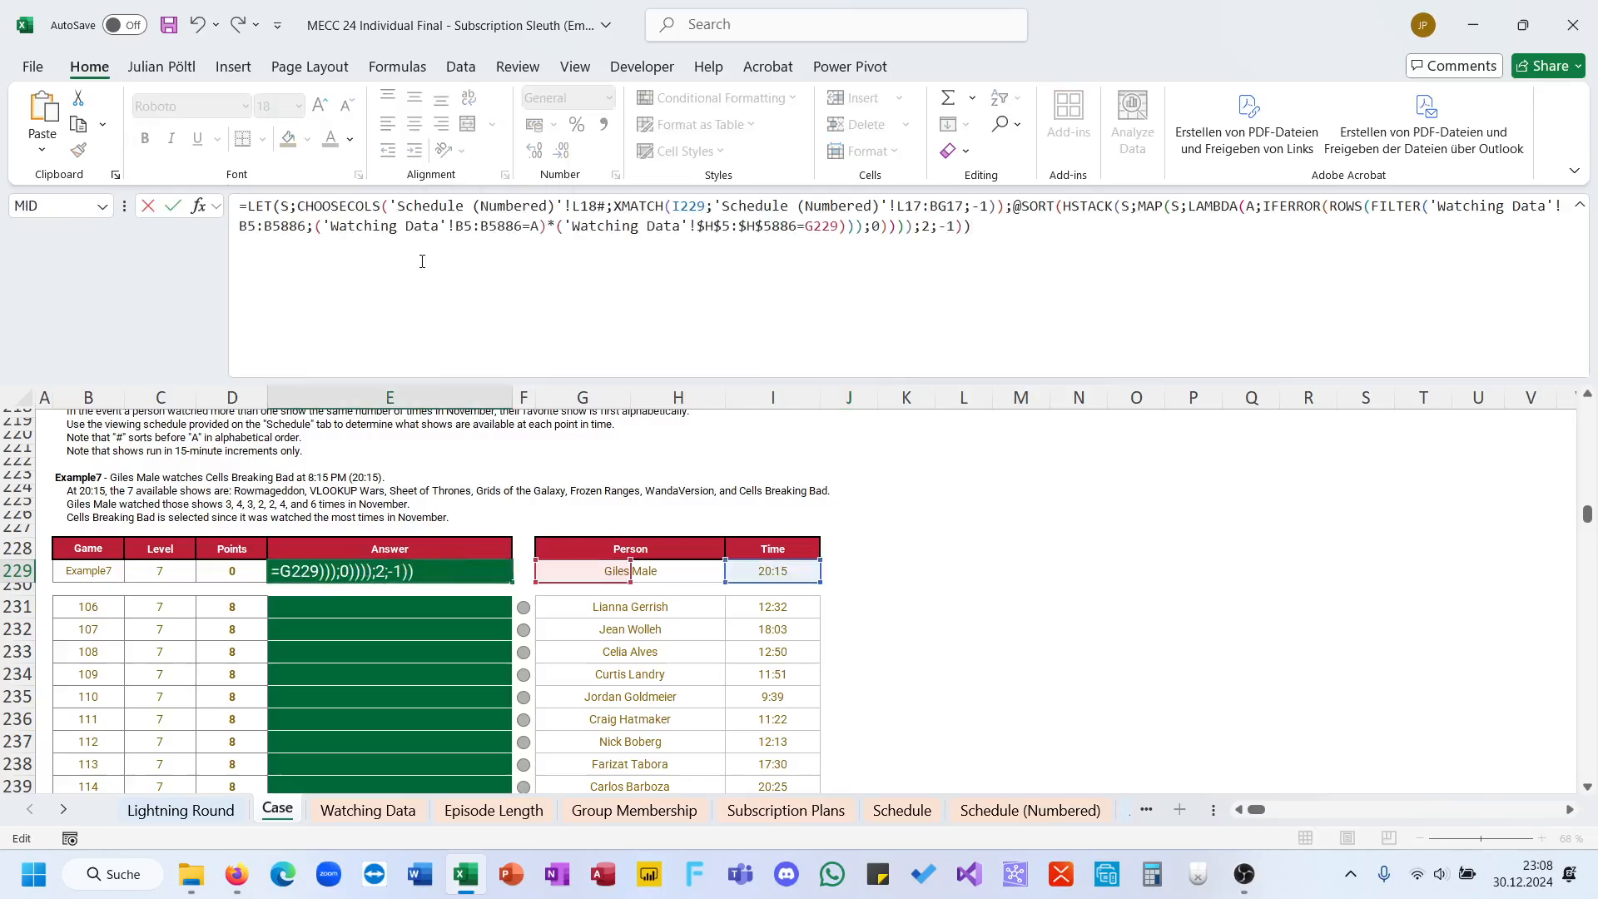
{"action": "key", "text": "Return"}
Step: Make the show range in the first FILTER condition of E229 absolute as $B$5:$B$5886
{"action": "key", "text": "Up"}
{"action": "left_click", "coordinate": [472, 227]}
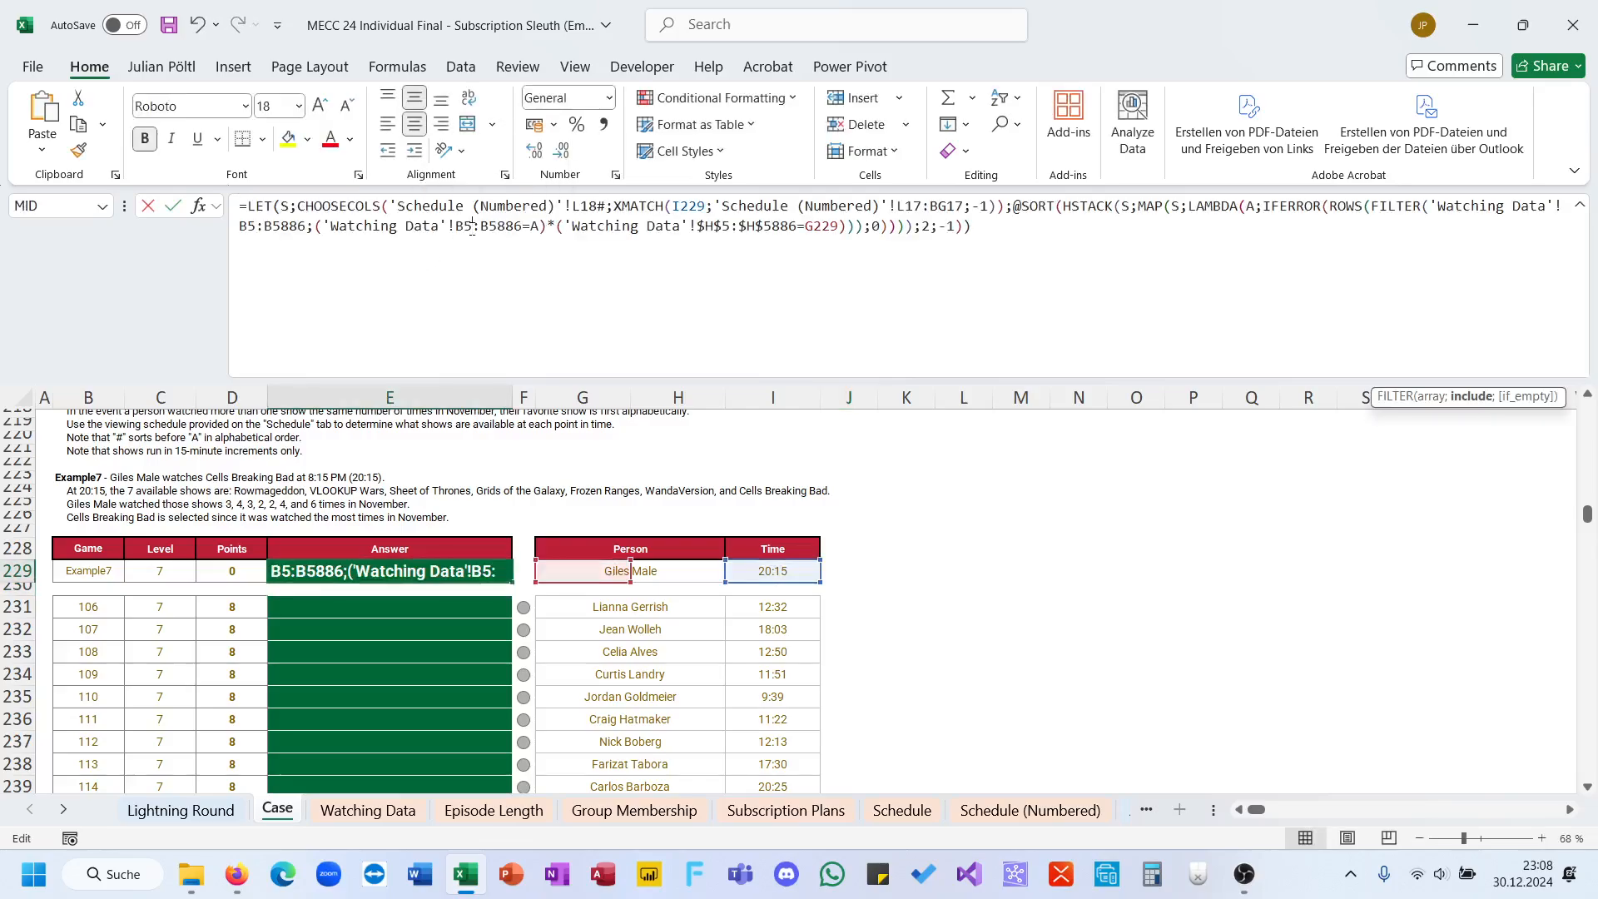
{"action": "key", "text": "F4"}
{"action": "left_click", "coordinate": [520, 227]}
{"action": "key", "text": "F4"}
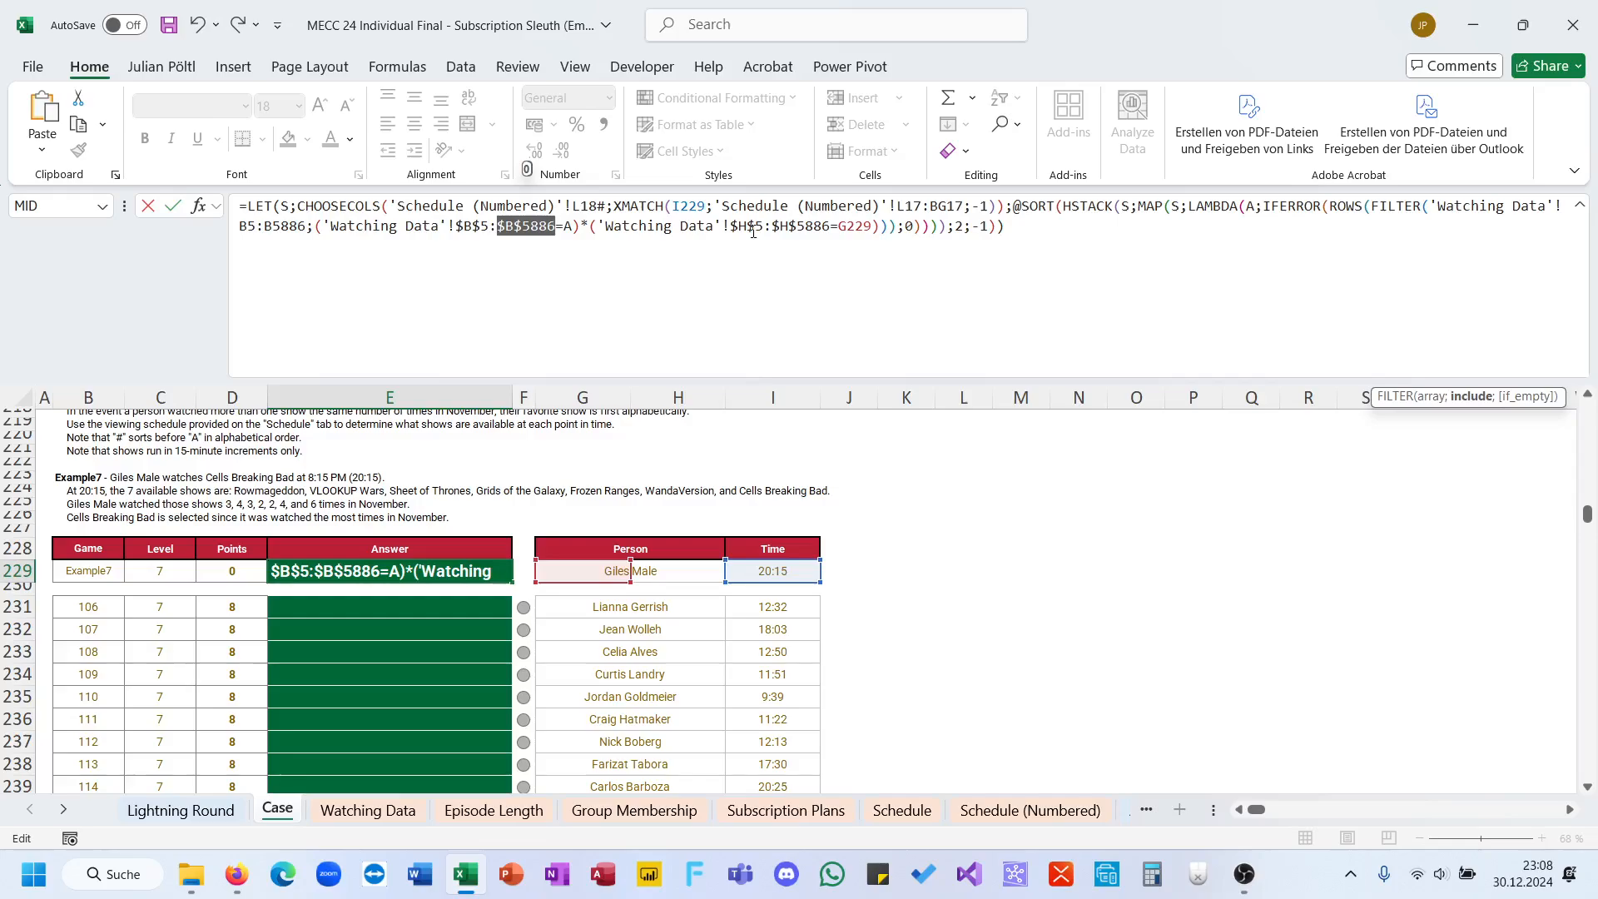
Step: Make the 'Schedule (Numbered)' references in E229 absolute as $L$17:$BG$17 and $L$18#, and commit the formula
{"action": "left_click", "coordinate": [934, 207]}
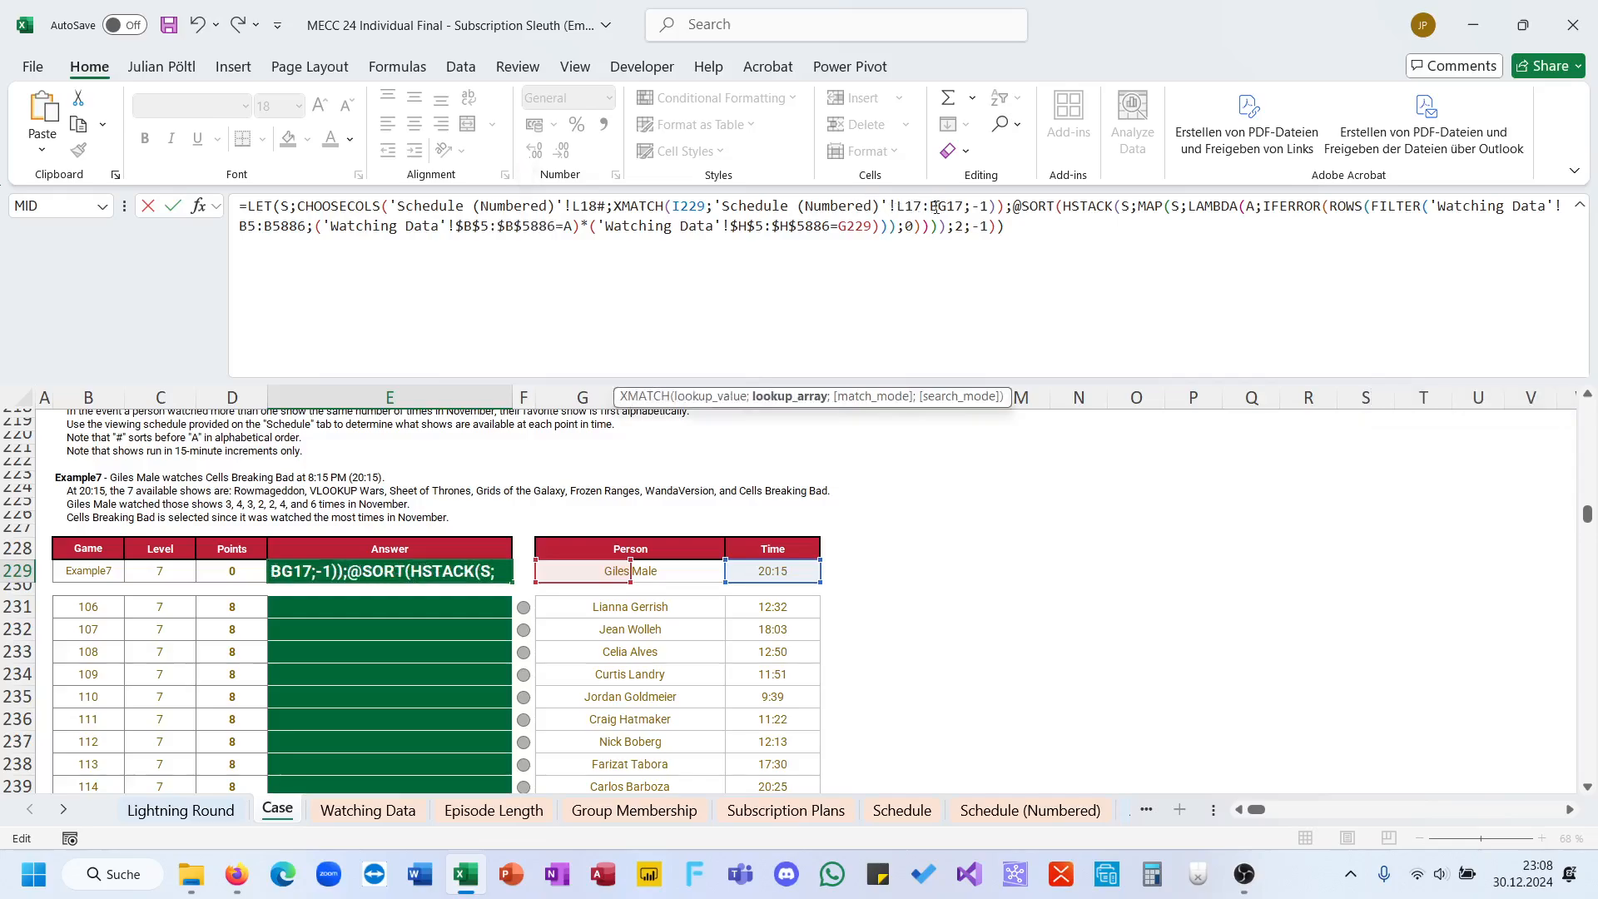
{"action": "key", "text": "F4"}
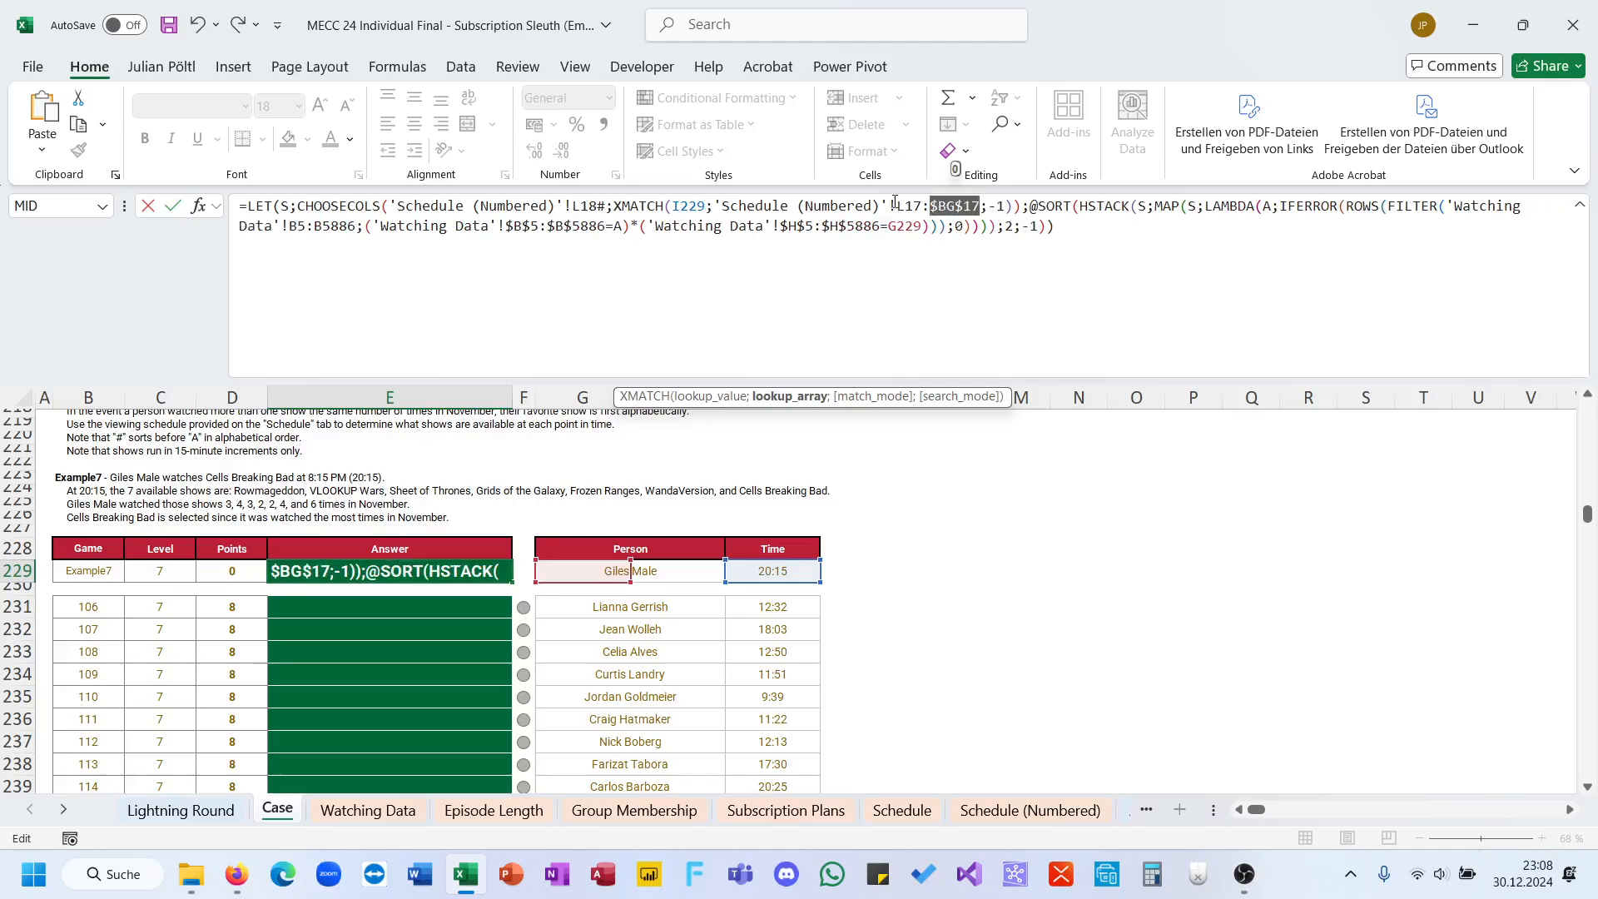
{"action": "left_click", "coordinate": [908, 205]}
{"action": "key", "text": "F4"}
{"action": "left_click", "coordinate": [591, 205]}
{"action": "key", "text": "F4"}
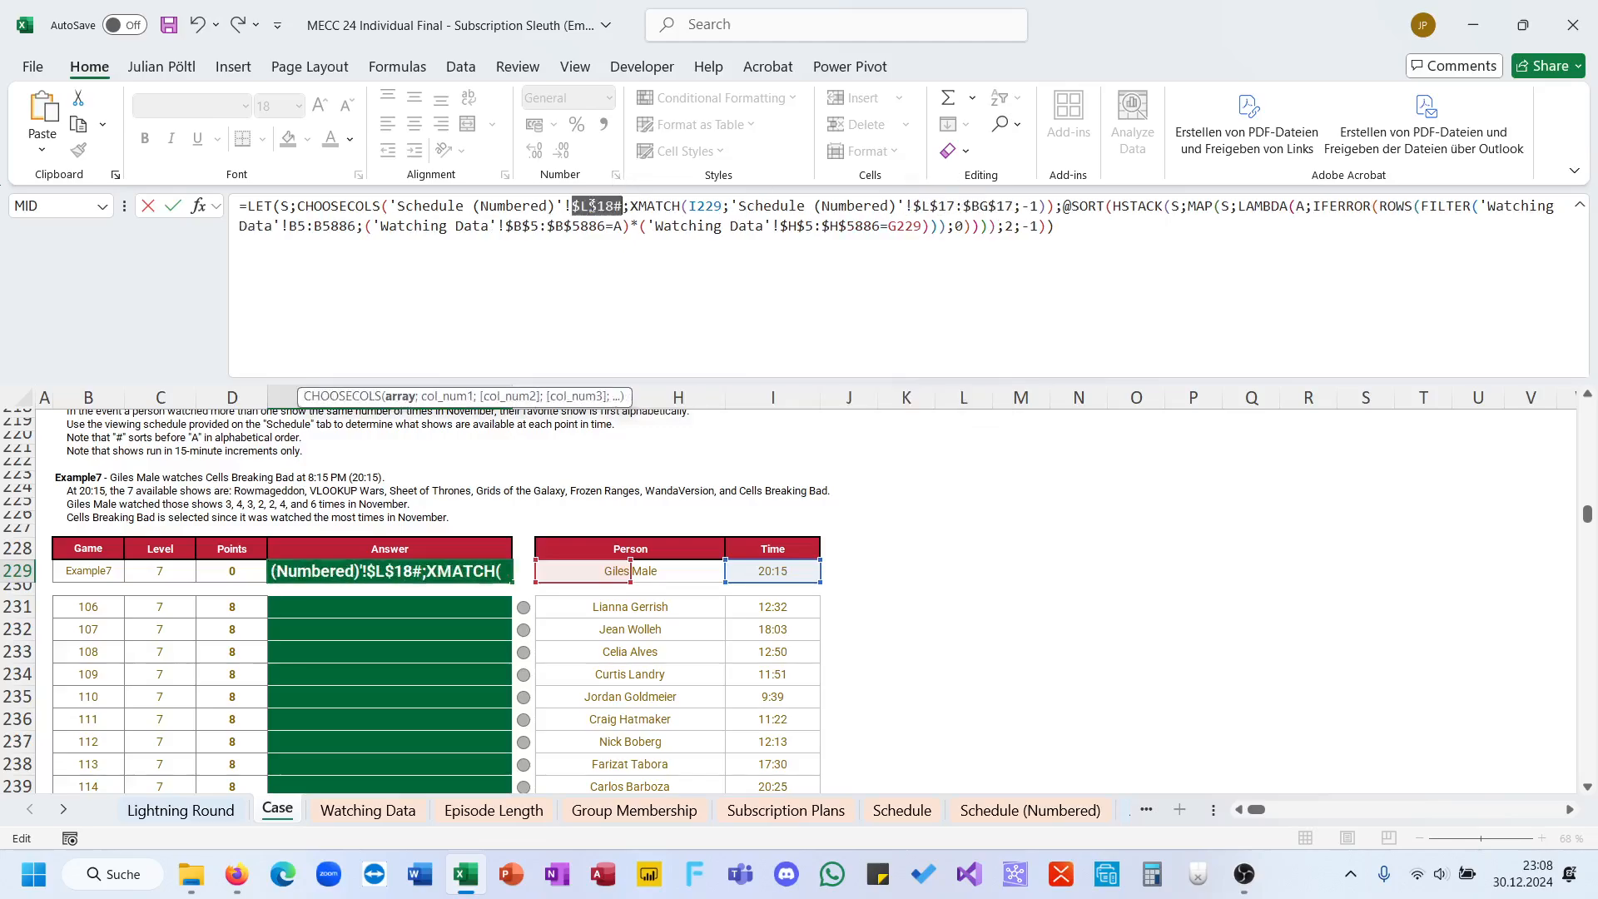
{"action": "key", "text": "ctrl+Return"}
Step: Copy the E229 formula to E231, fill it down the Level 7 answers and check their marks
{"action": "key", "text": "ctrl+c"}
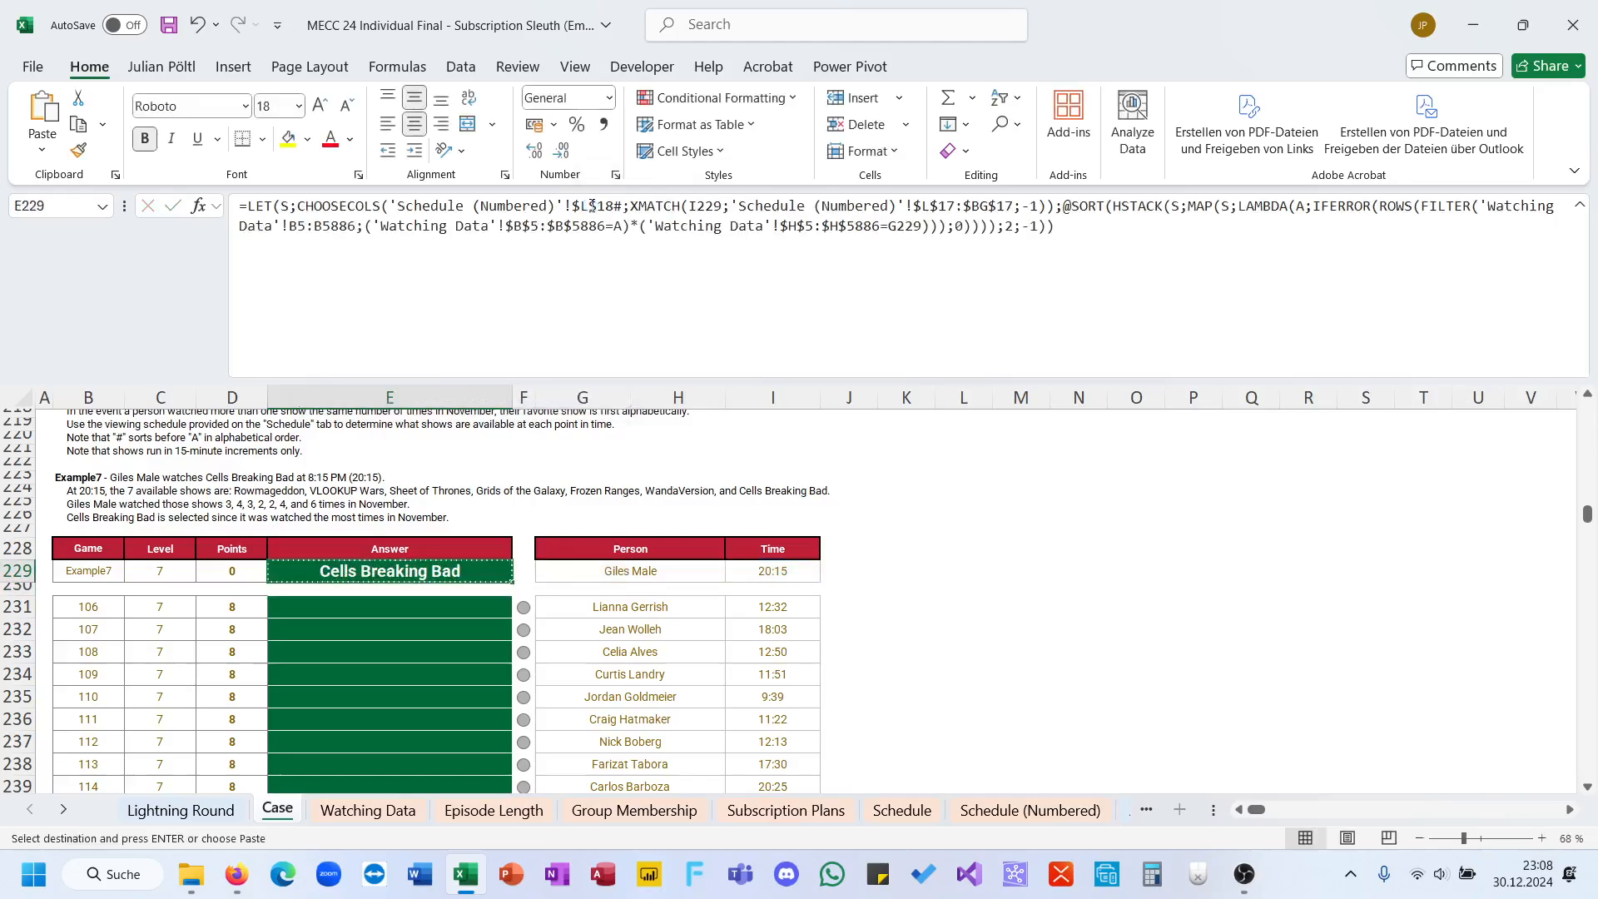
{"action": "left_click", "coordinate": [466, 611]}
{"action": "key", "text": "ctrl+v"}
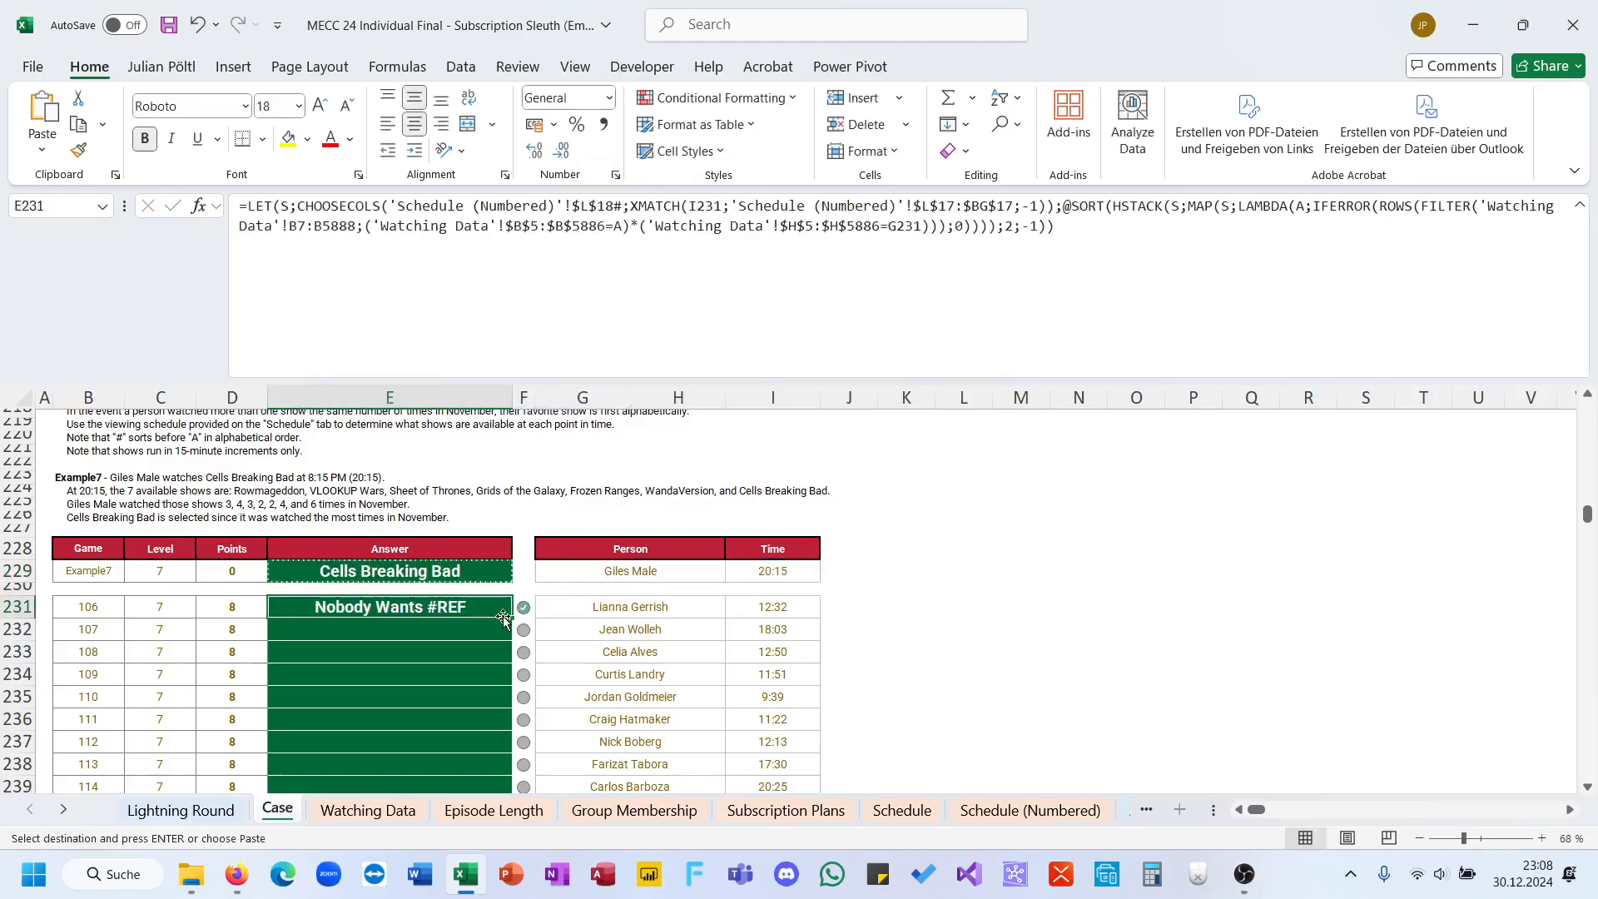
{"action": "double_click", "coordinate": [510, 617]}
{"action": "scroll", "coordinate": [508, 617], "scroll_direction": "down", "scroll_amount": 4}
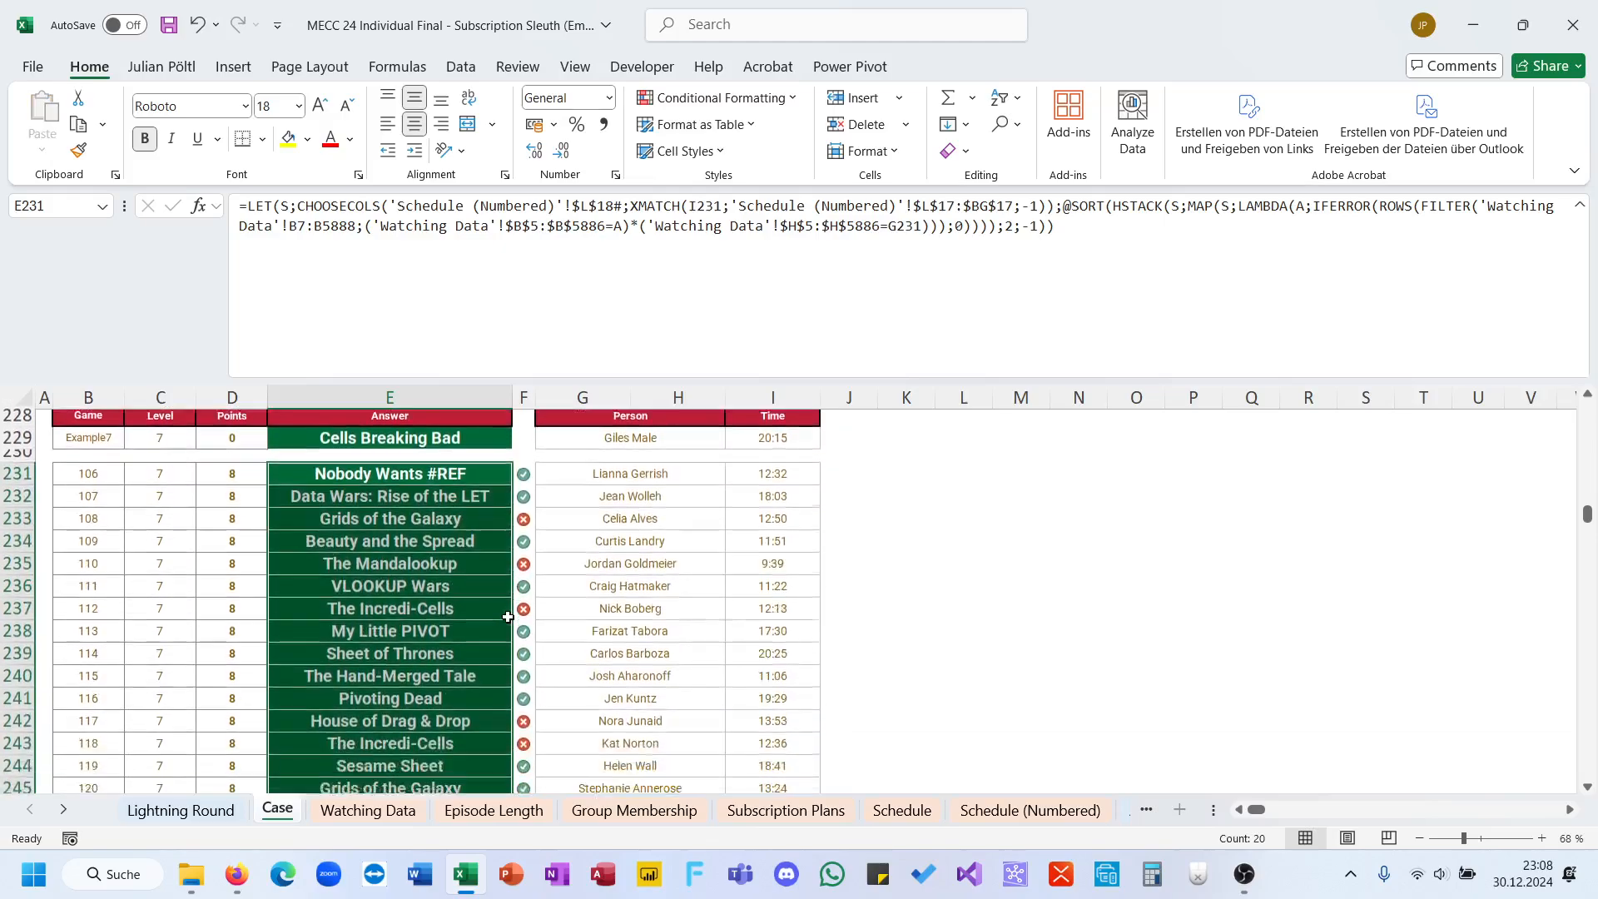
{"action": "scroll", "coordinate": [508, 617], "scroll_direction": "down", "scroll_amount": 1}
{"action": "scroll", "coordinate": [508, 616], "scroll_direction": "up", "scroll_amount": 4}
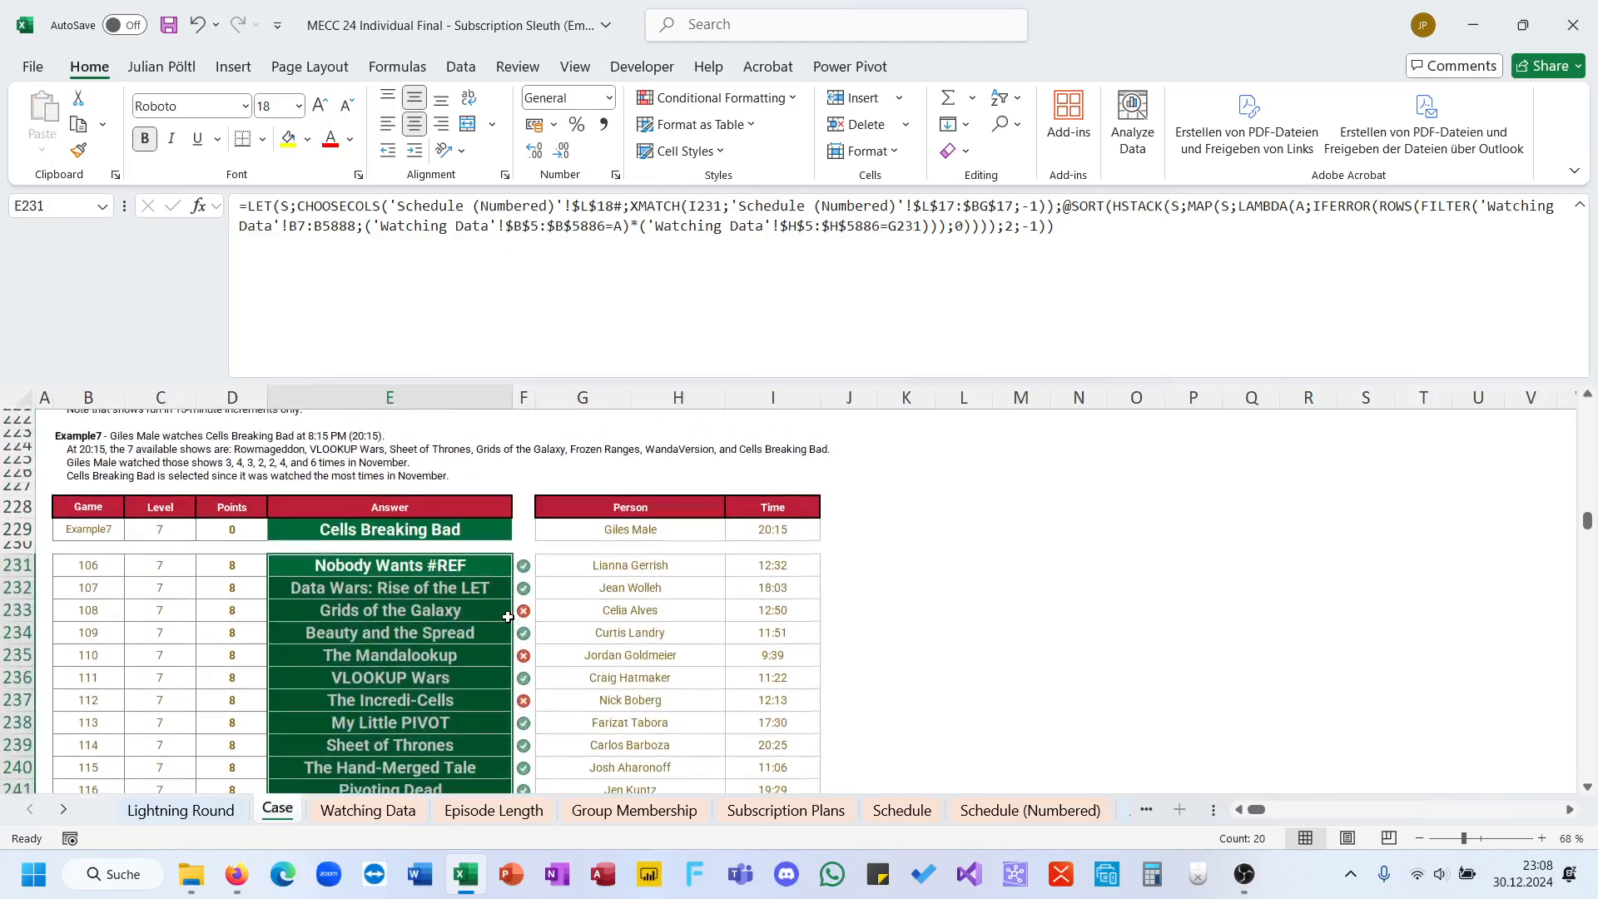
Step: Wrap CHOOSECOLS in a SORT function in E231 to order shows alphabetically, and refill the formula down the Level 7 answers
{"action": "left_click", "coordinate": [459, 572]}
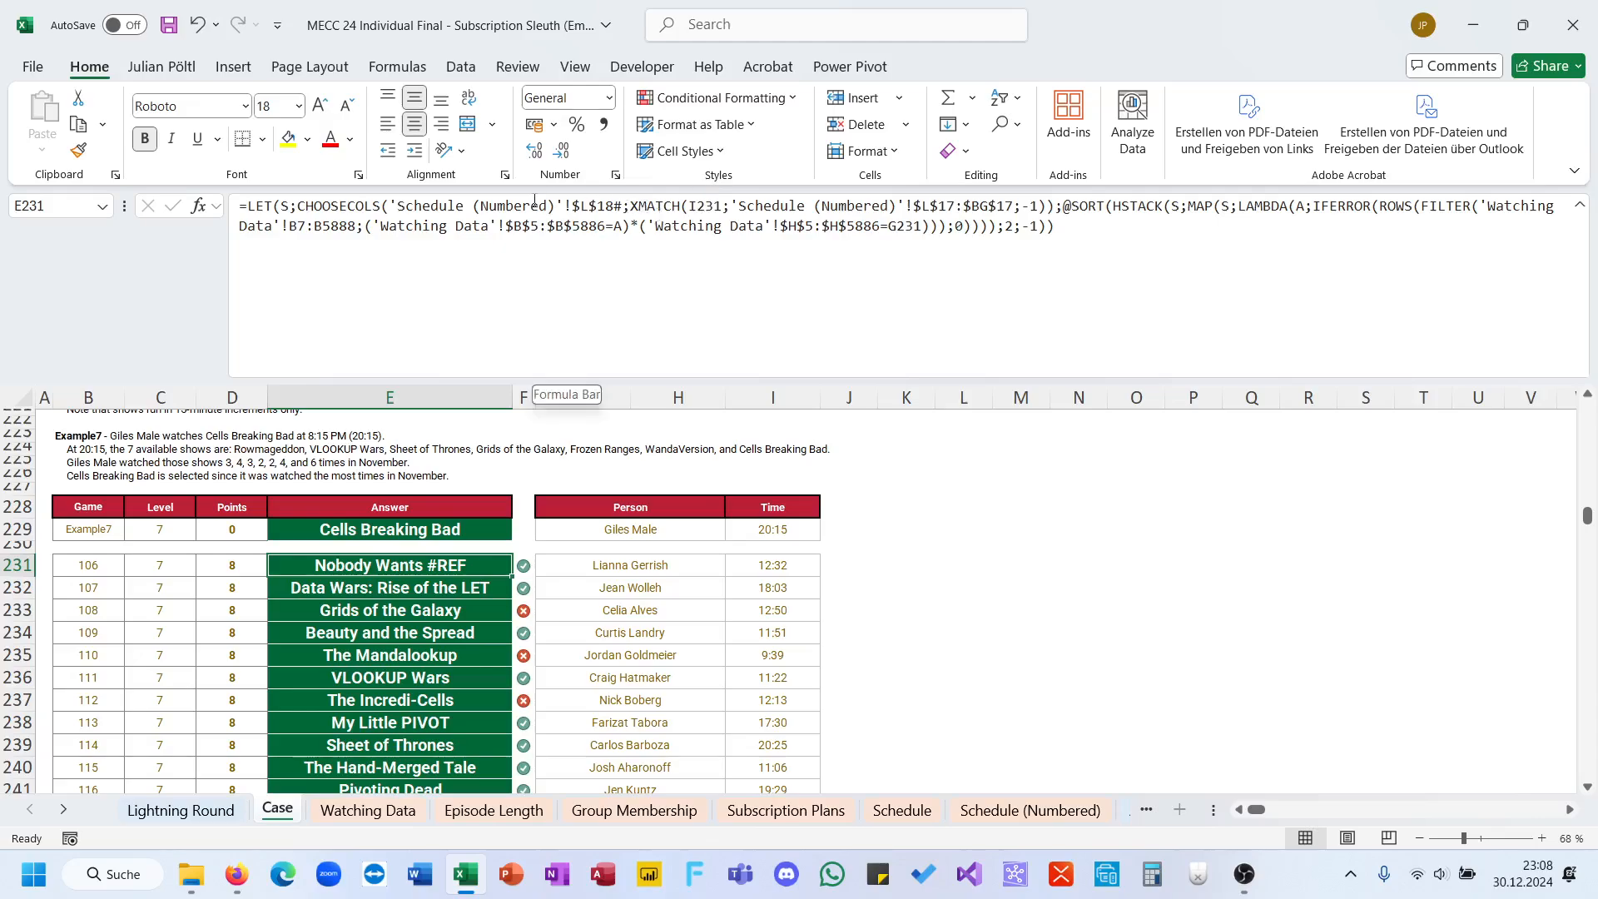
{"action": "left_click", "coordinate": [301, 210]}
{"action": "type", "text": "SORT("}
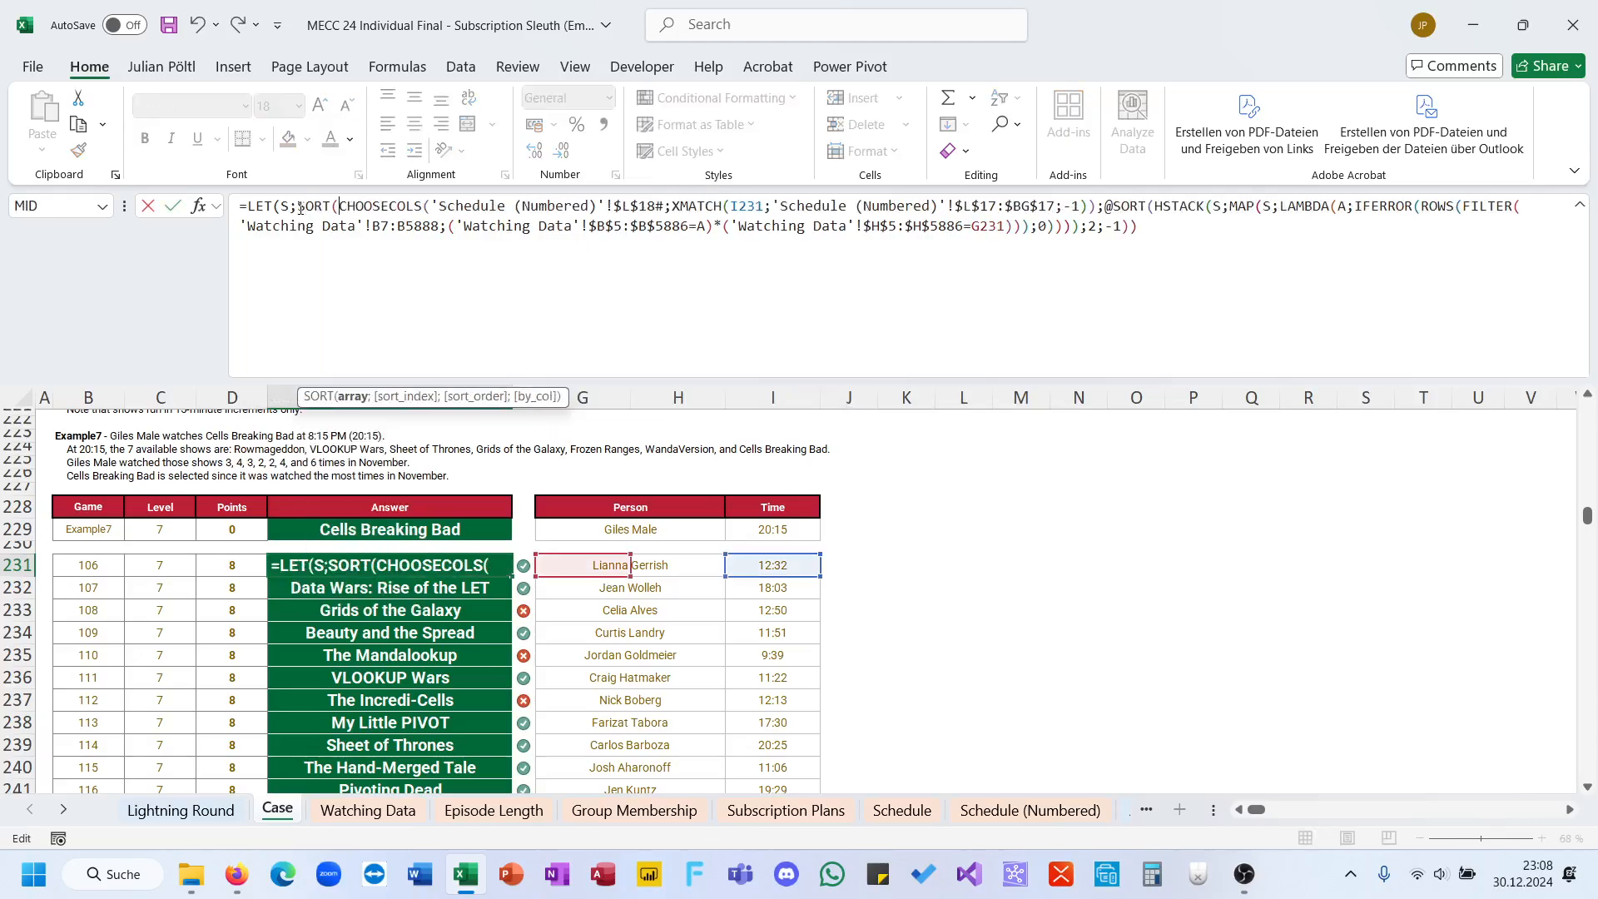
{"action": "left_click", "coordinate": [1096, 207]}
{"action": "type", "text": ")"}
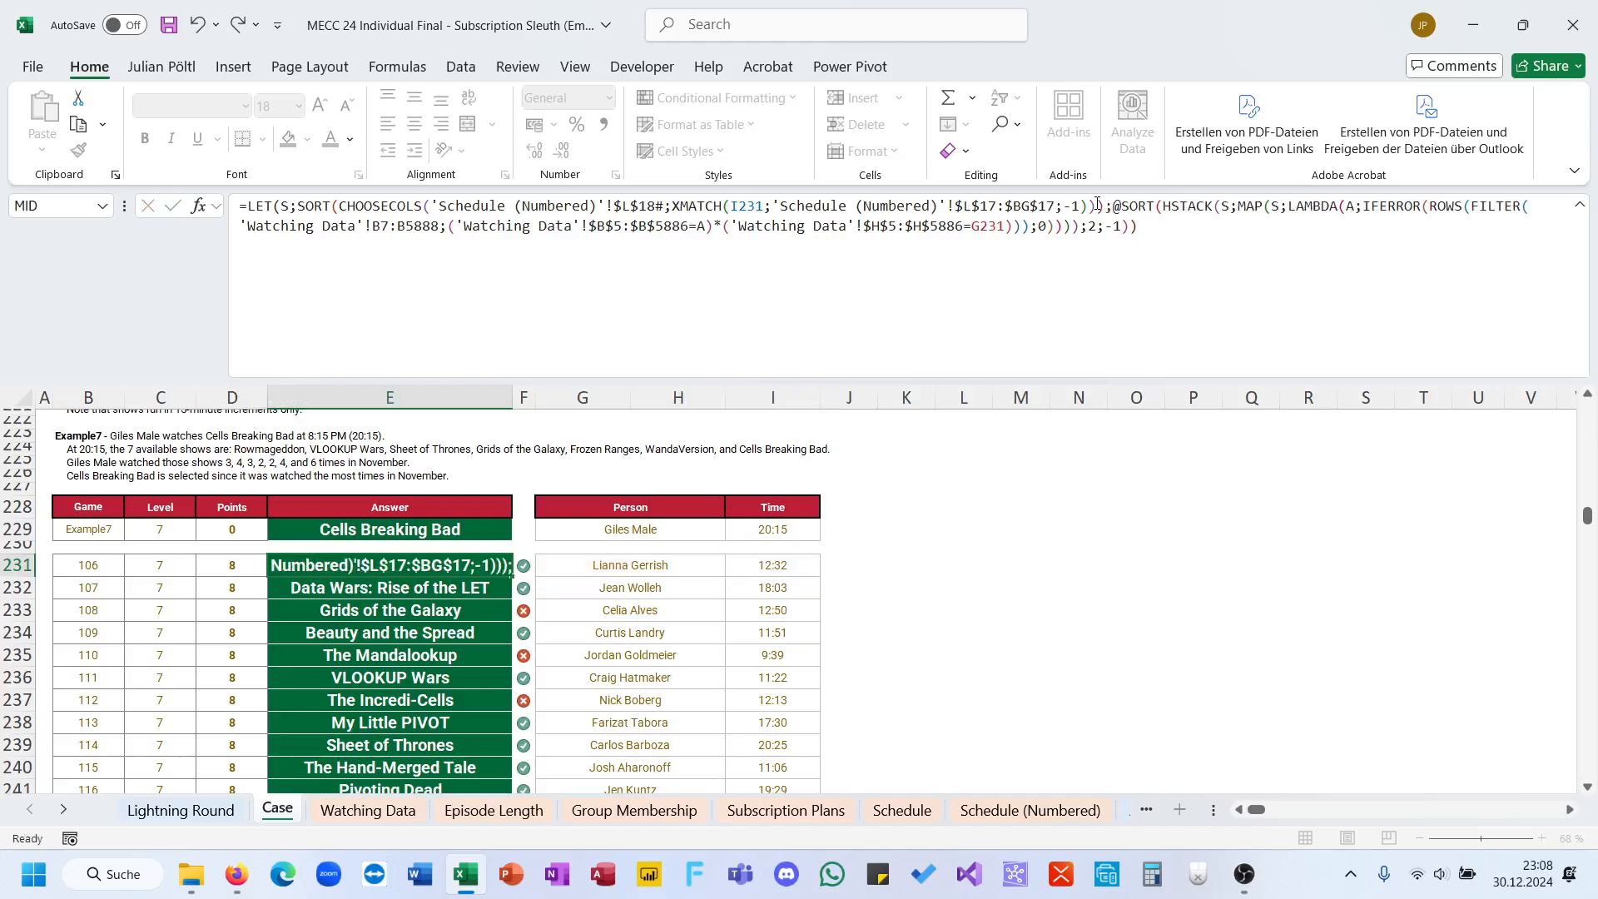
{"action": "key", "text": "Return"}
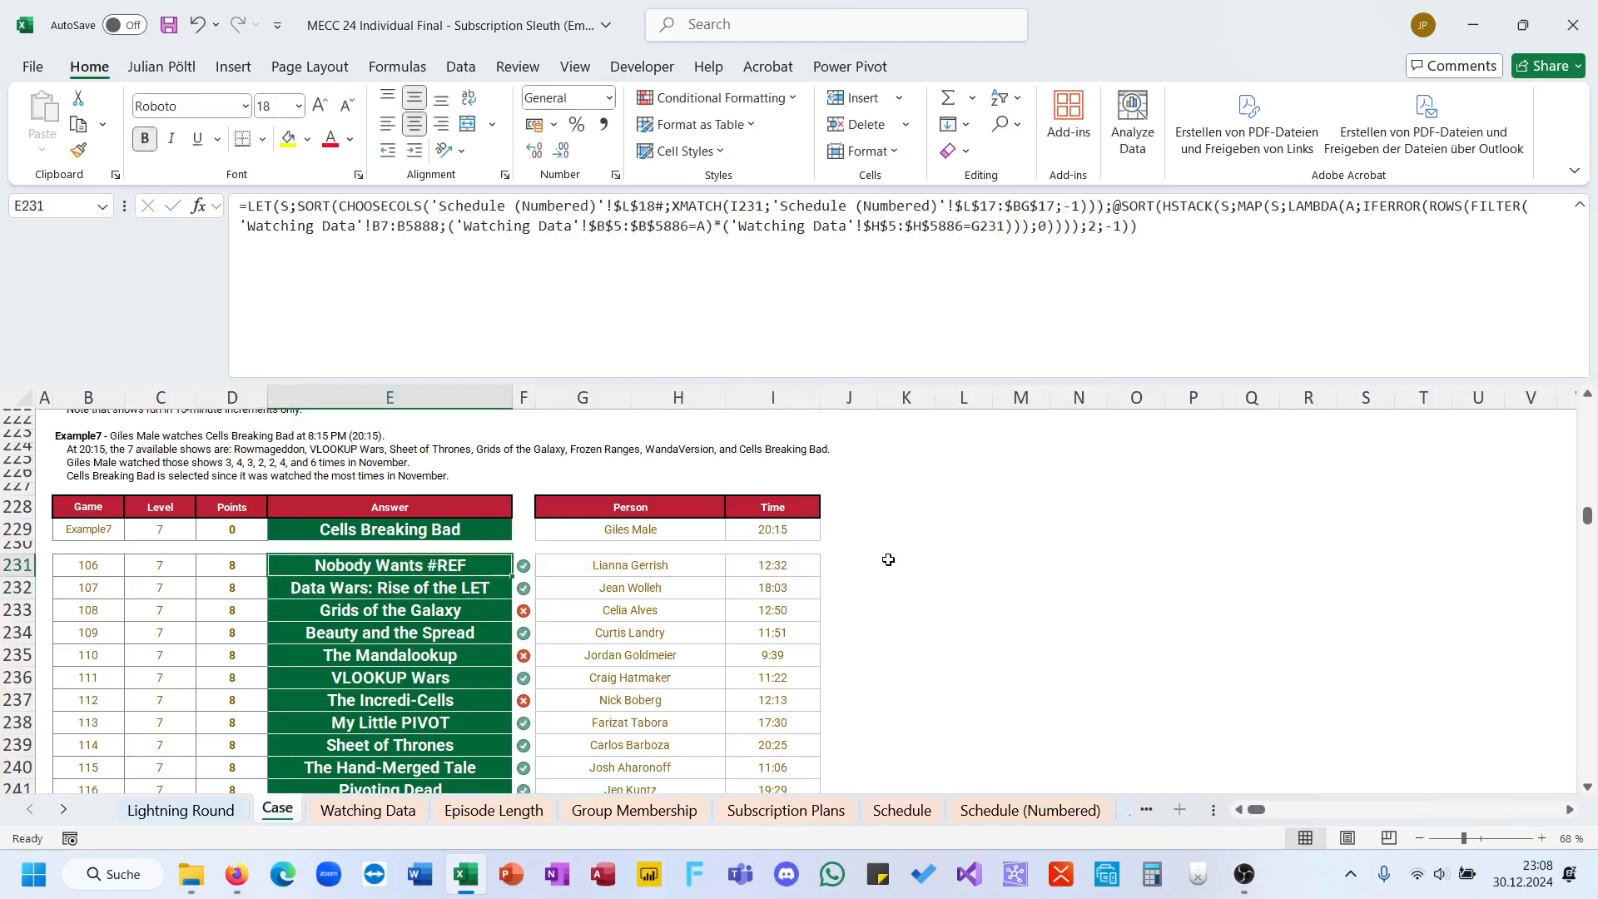
{"action": "double_click", "coordinate": [511, 576]}
{"action": "scroll", "coordinate": [509, 577], "scroll_direction": "down", "scroll_amount": 5}
Step: Go to the Bonus Questions section of the Case sheet and select the Bonus 1 answer cell E25
{"action": "scroll", "coordinate": [510, 576], "scroll_direction": "up", "scroll_amount": 20}
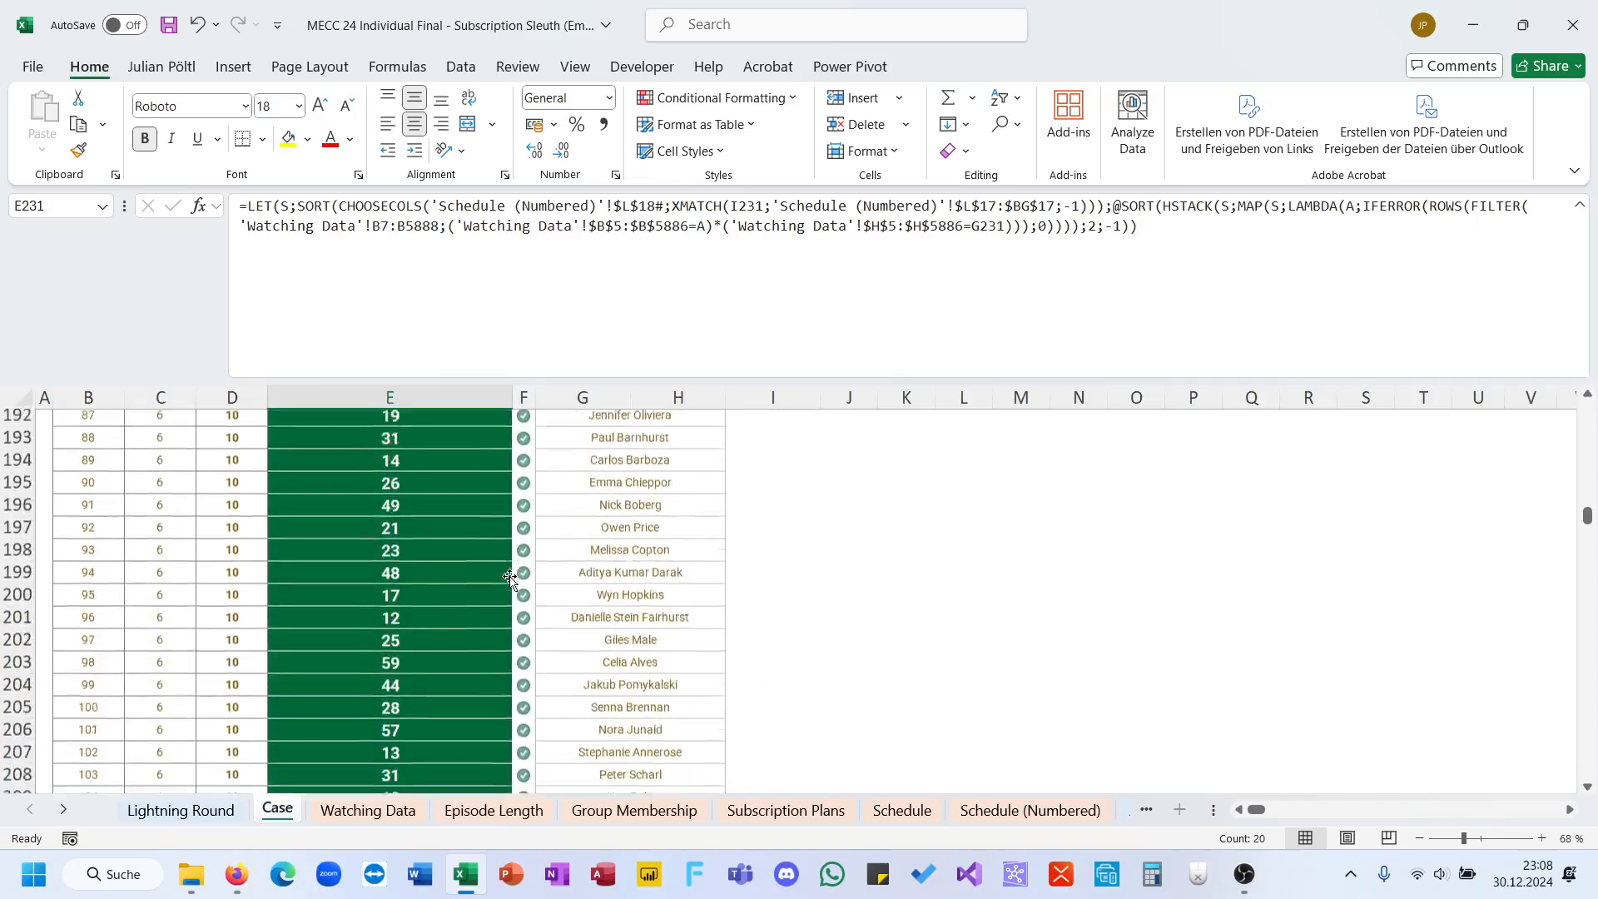
{"action": "scroll", "coordinate": [509, 577], "scroll_direction": "down", "scroll_amount": 7}
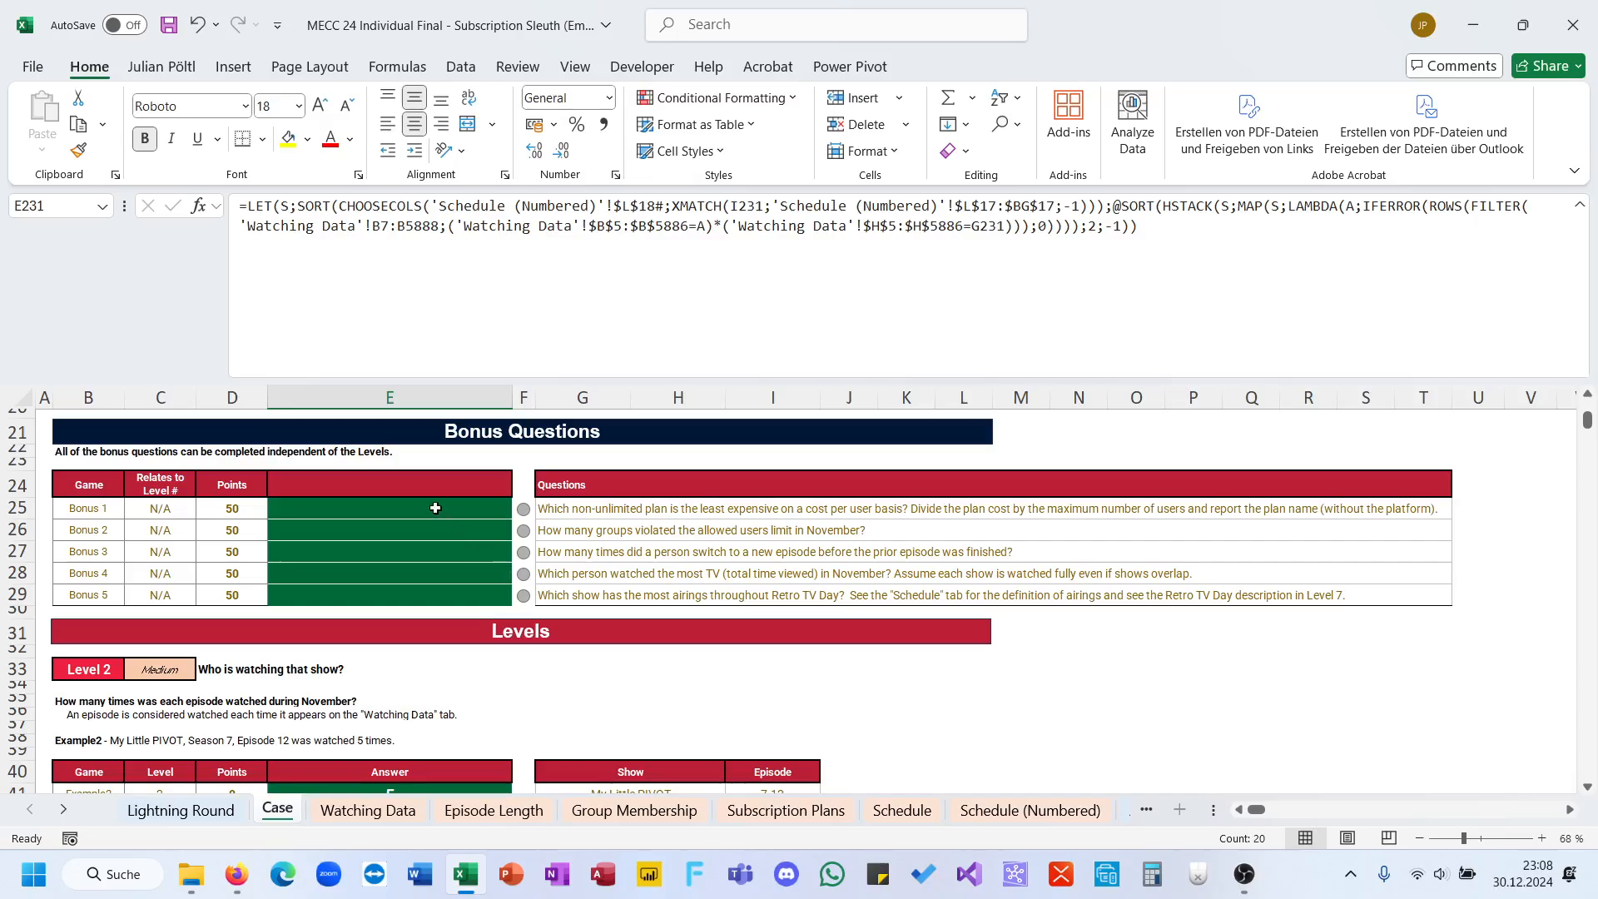
{"action": "left_click", "coordinate": [366, 509]}
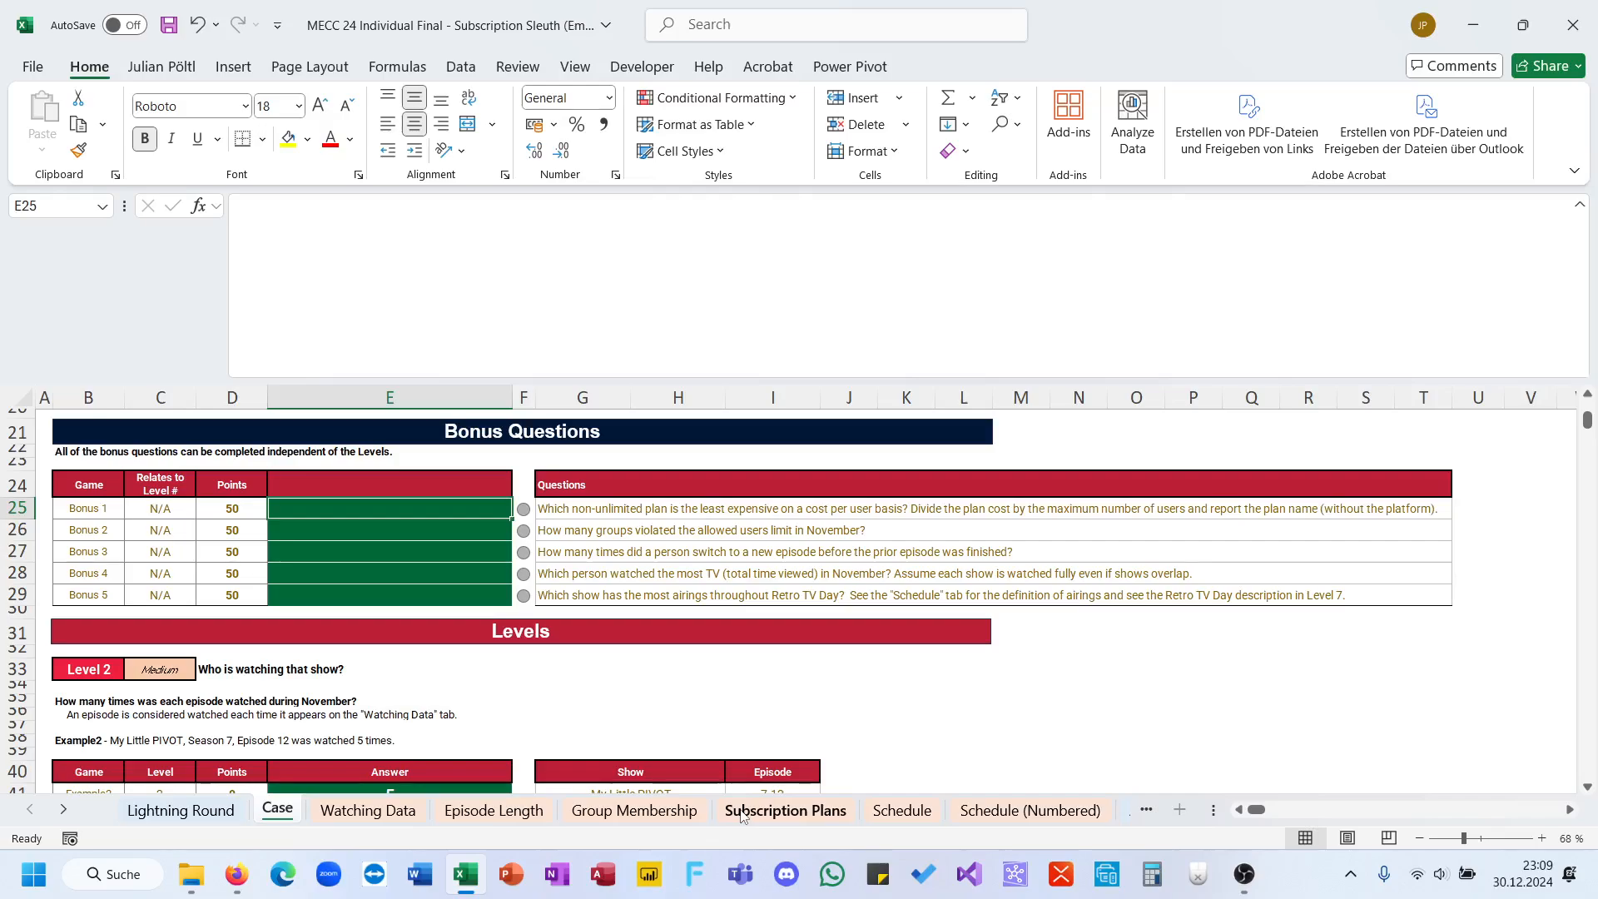
Step: Go to the Subscription Plans sheet and enter the heading CCU in cell F4, next to Allowed Users
{"action": "left_click", "coordinate": [666, 819]}
{"action": "left_click", "coordinate": [759, 811]}
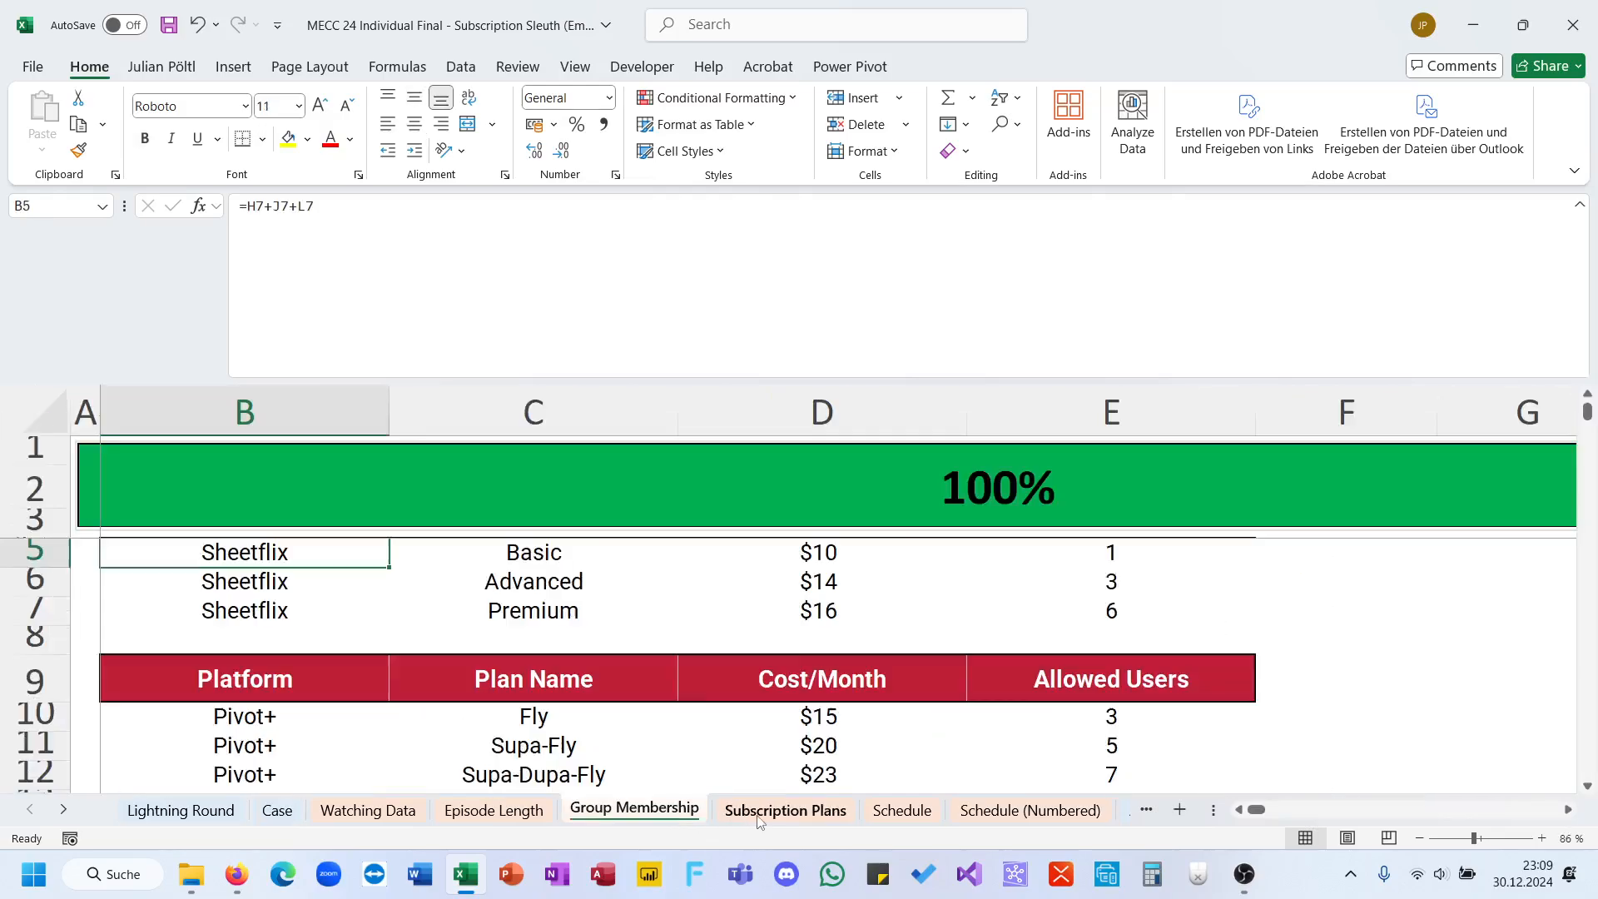
{"action": "scroll", "coordinate": [1032, 657], "scroll_direction": "up", "scroll_amount": 4, "text": "ctrl"}
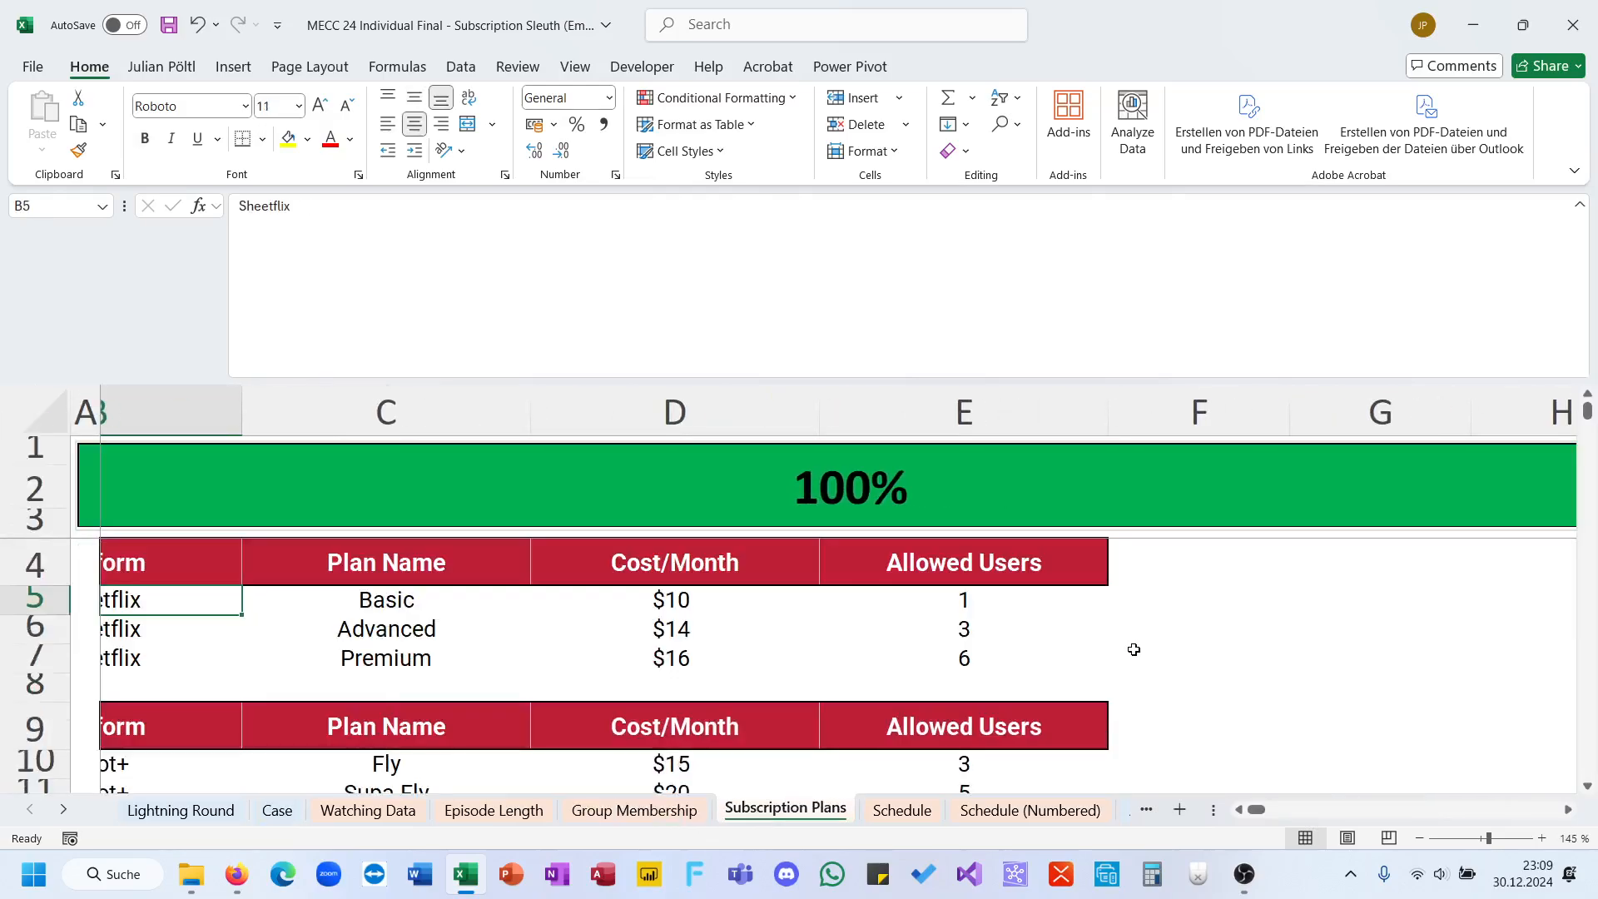
{"action": "left_click", "coordinate": [1132, 569]}
{"action": "type", "text": "CCP"}
{"action": "key", "text": "Return"}
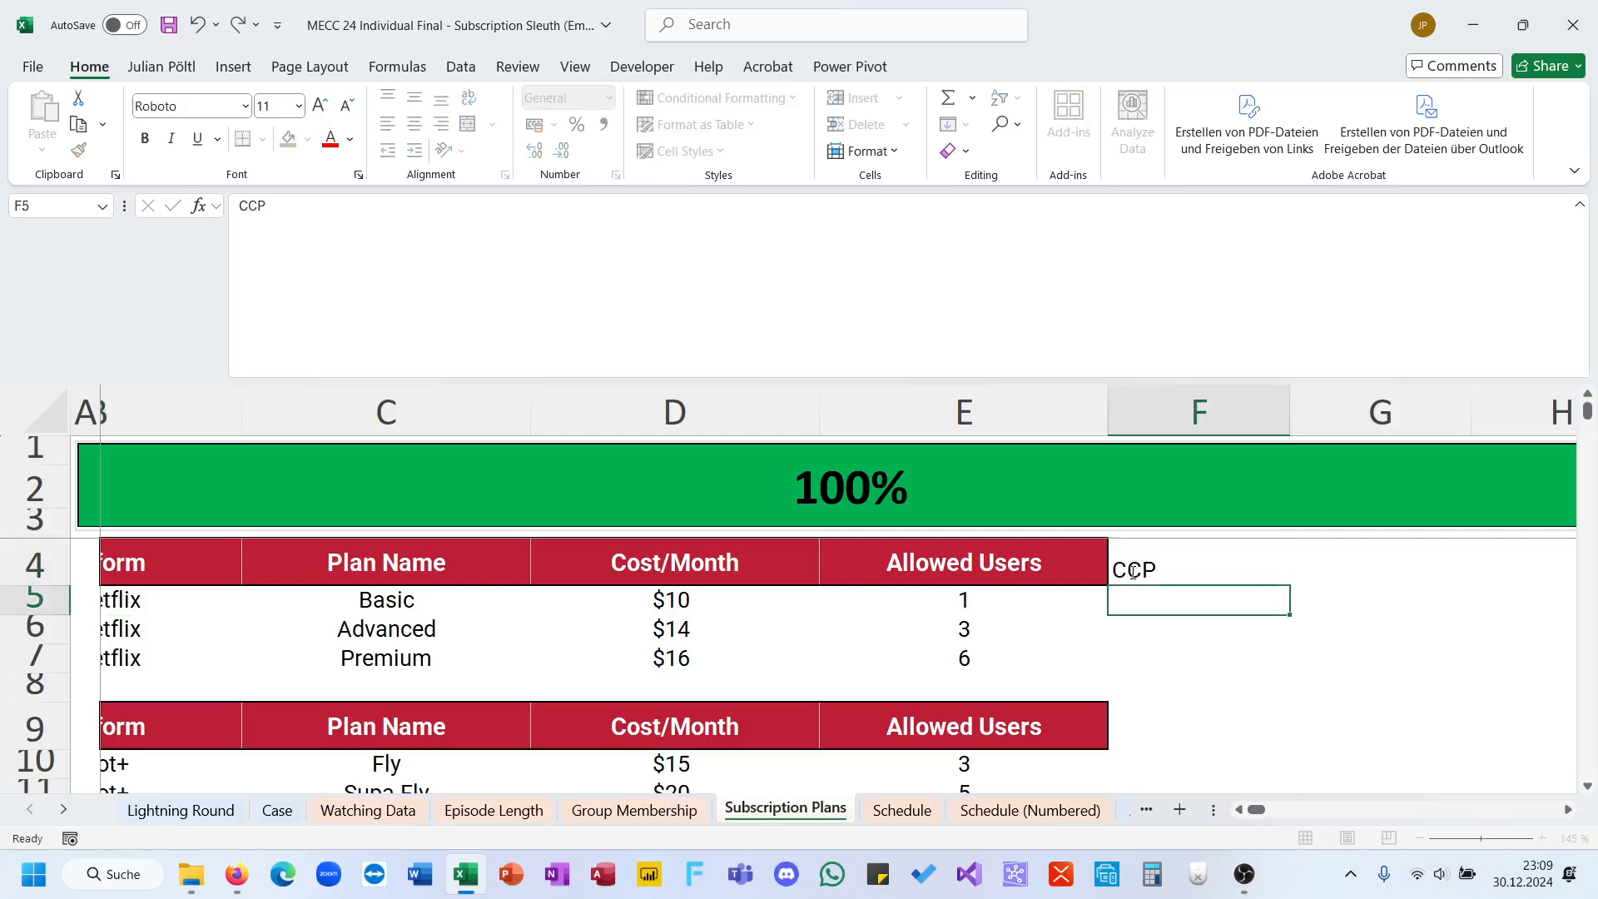
{"action": "key", "text": "Down"}
{"action": "key", "text": "Up"}
{"action": "key", "text": "Up"}
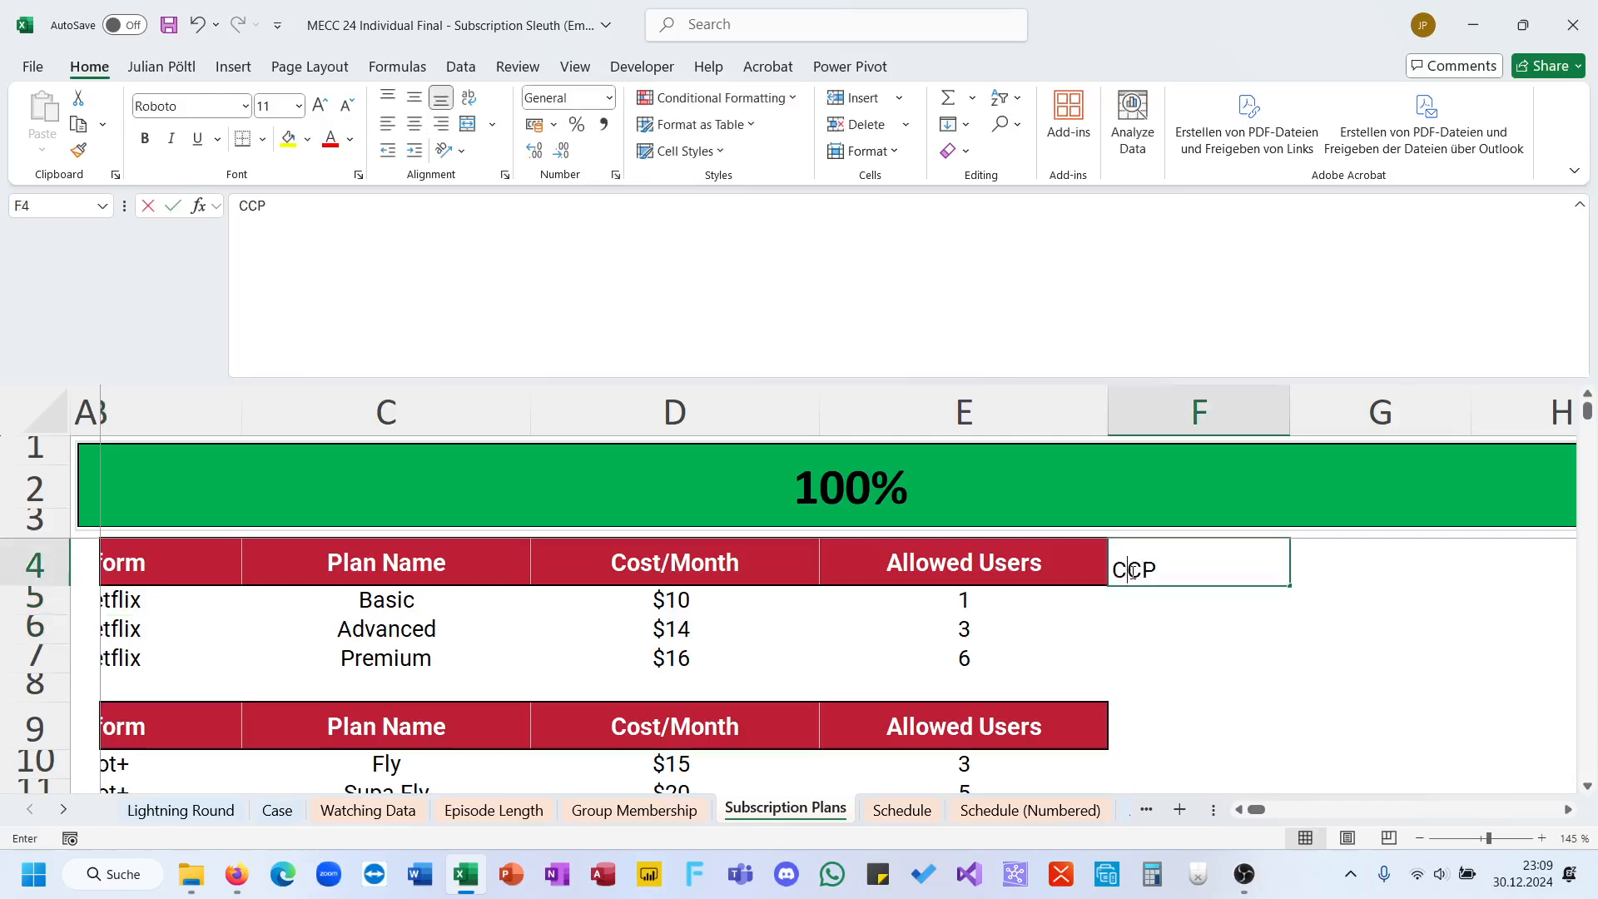
{"action": "type", "text": "CCU"}
{"action": "key", "text": "Return"}
{"action": "type", "text": "0"}
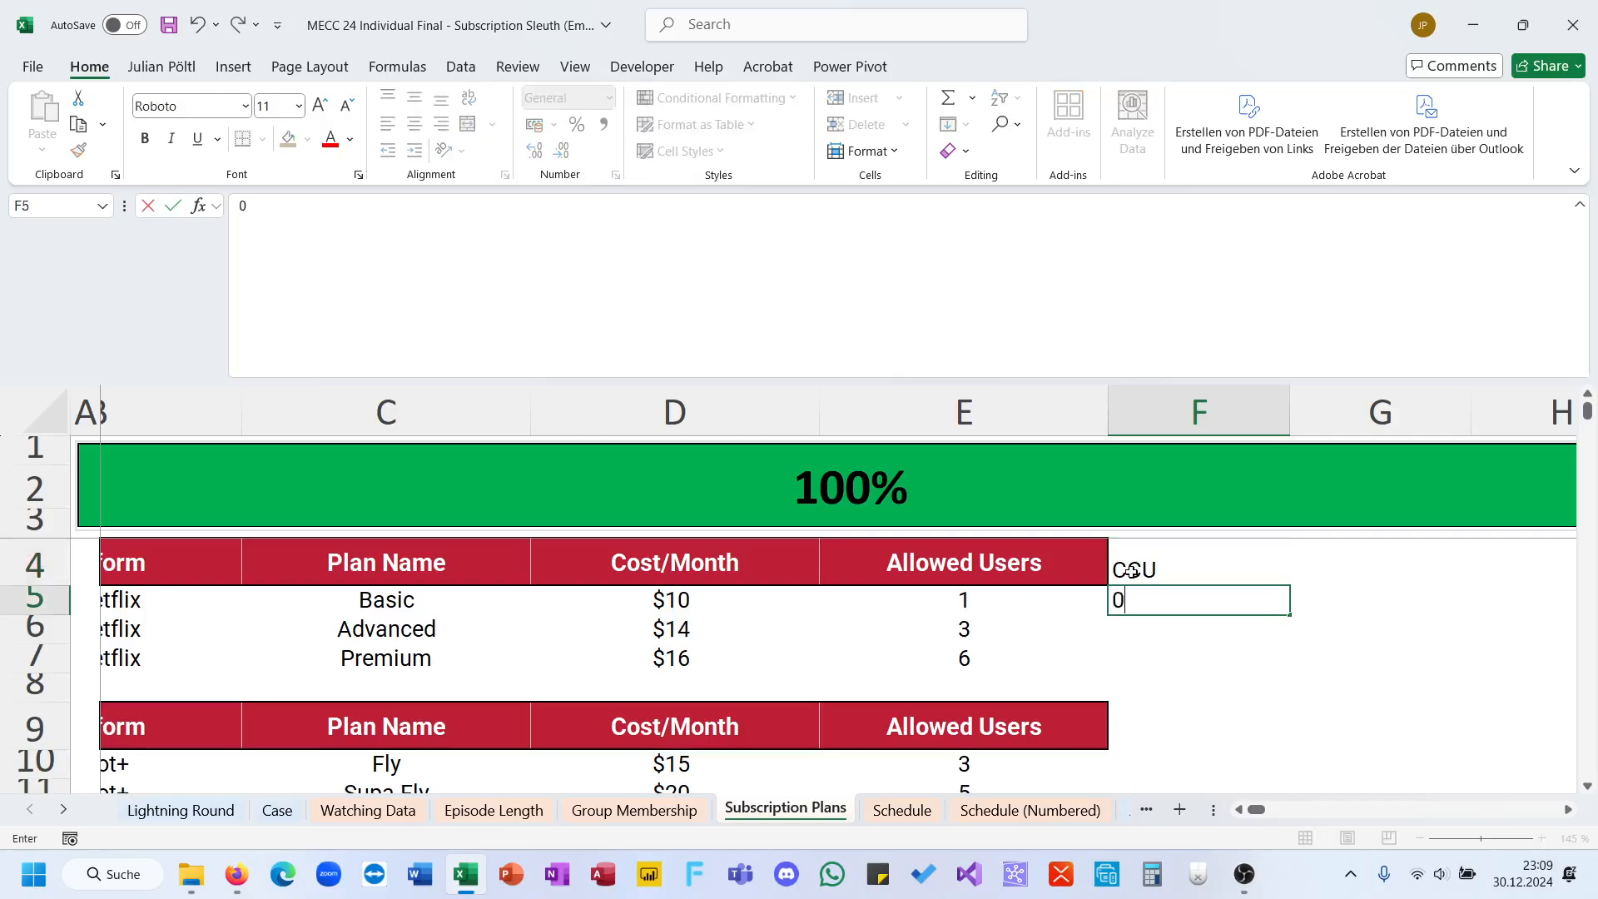
{"action": "key", "text": "BackSpace"}
{"action": "type", "text": "=uf"}
{"action": "key", "text": "BackSpace"}
{"action": "key", "text": "BackSpace"}
{"action": "type", "text": "if"}
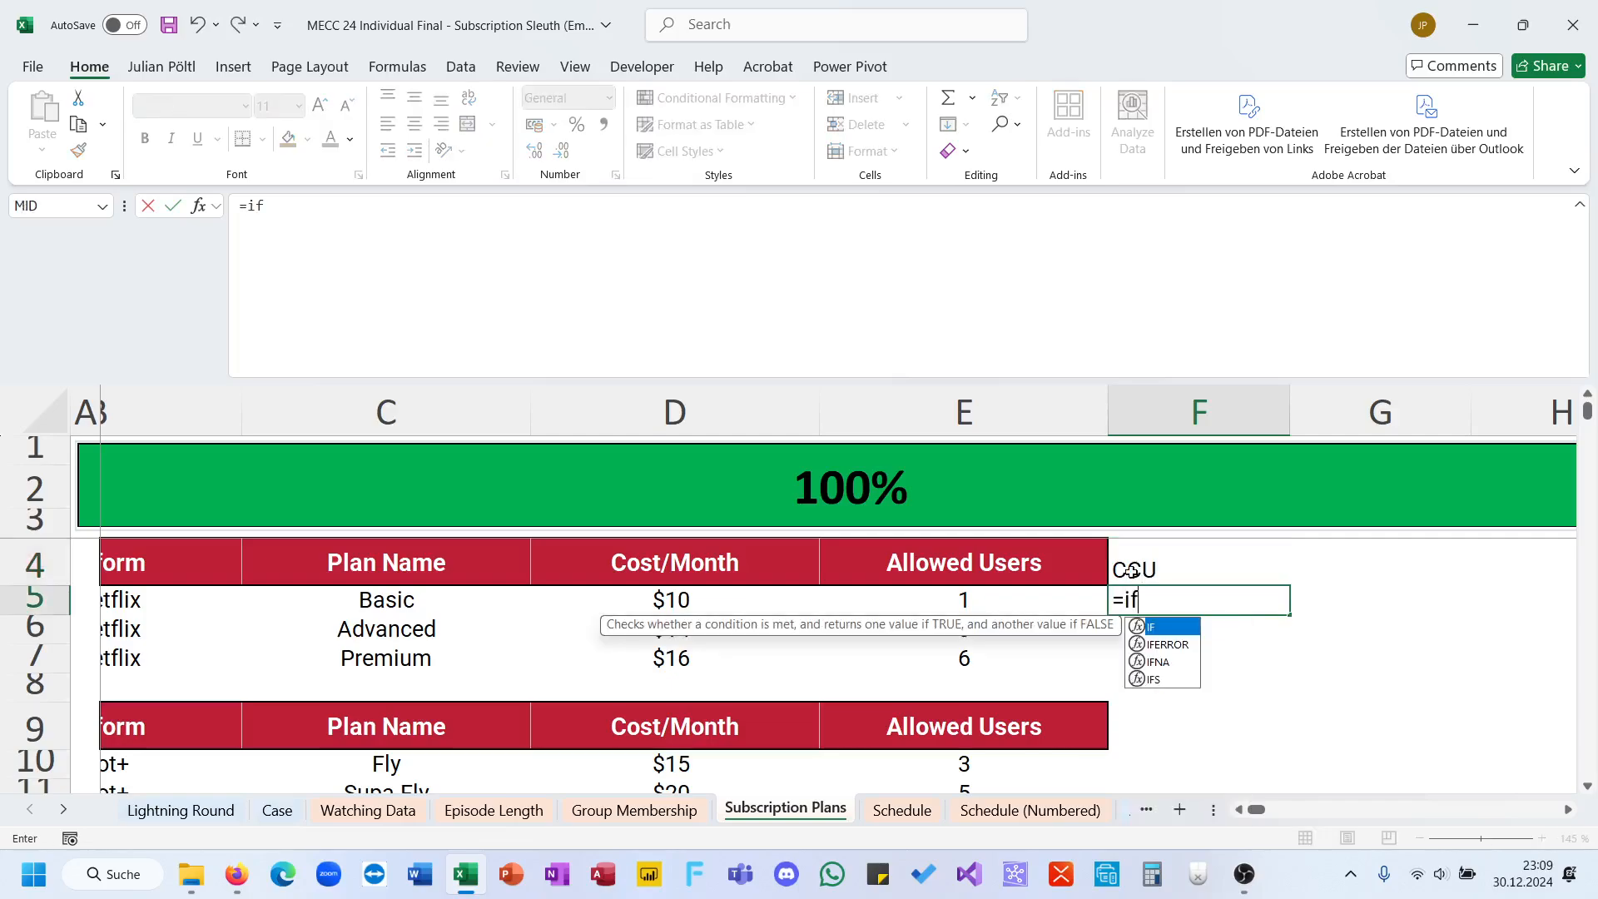
{"action": "key", "text": "Down"}
{"action": "key", "text": "Tab"}
{"action": "key", "text": "Escape"}
{"action": "type", "text": "="}
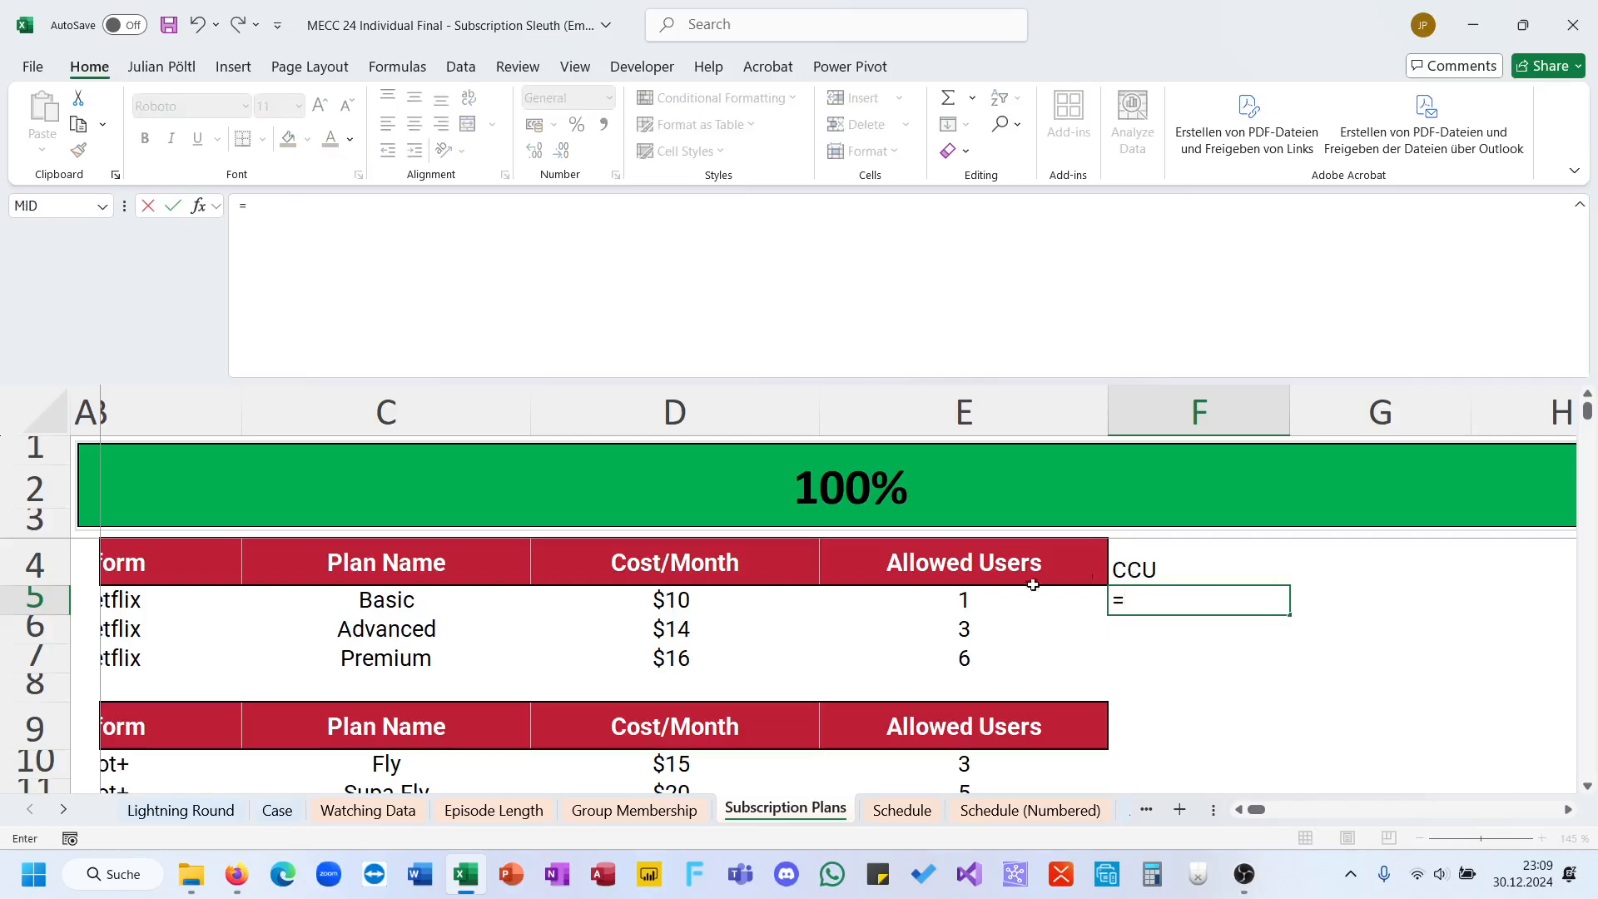
{"action": "left_click", "coordinate": [786, 626]}
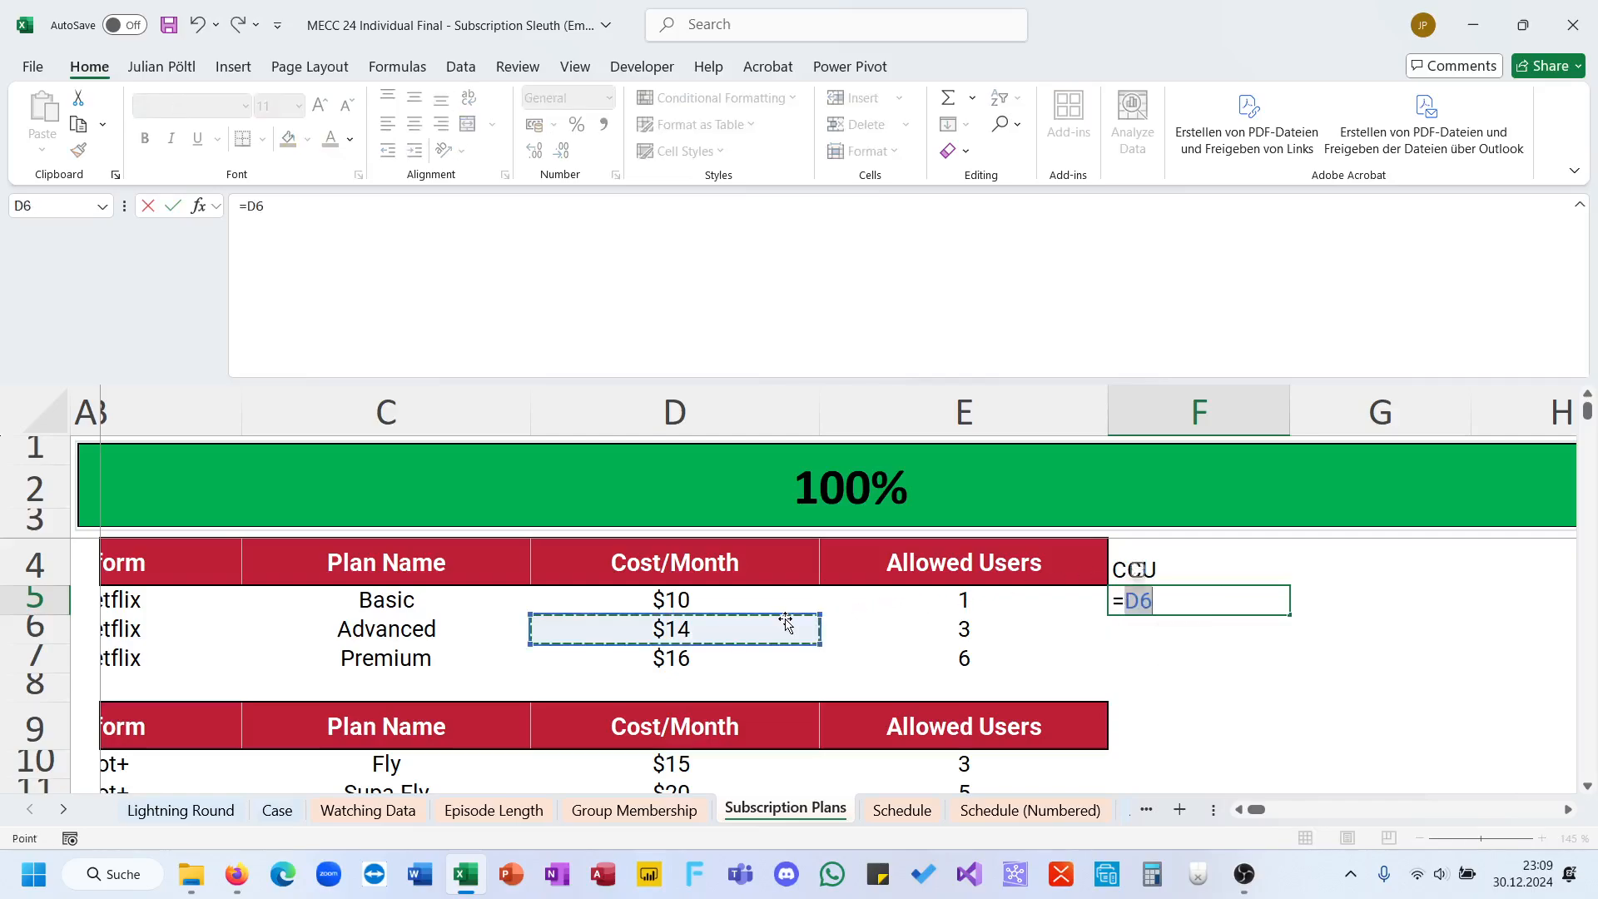
{"action": "scroll", "coordinate": [1001, 645], "scroll_direction": "down", "scroll_amount": 4}
{"action": "scroll", "coordinate": [1001, 645], "scroll_direction": "down", "scroll_amount": 3}
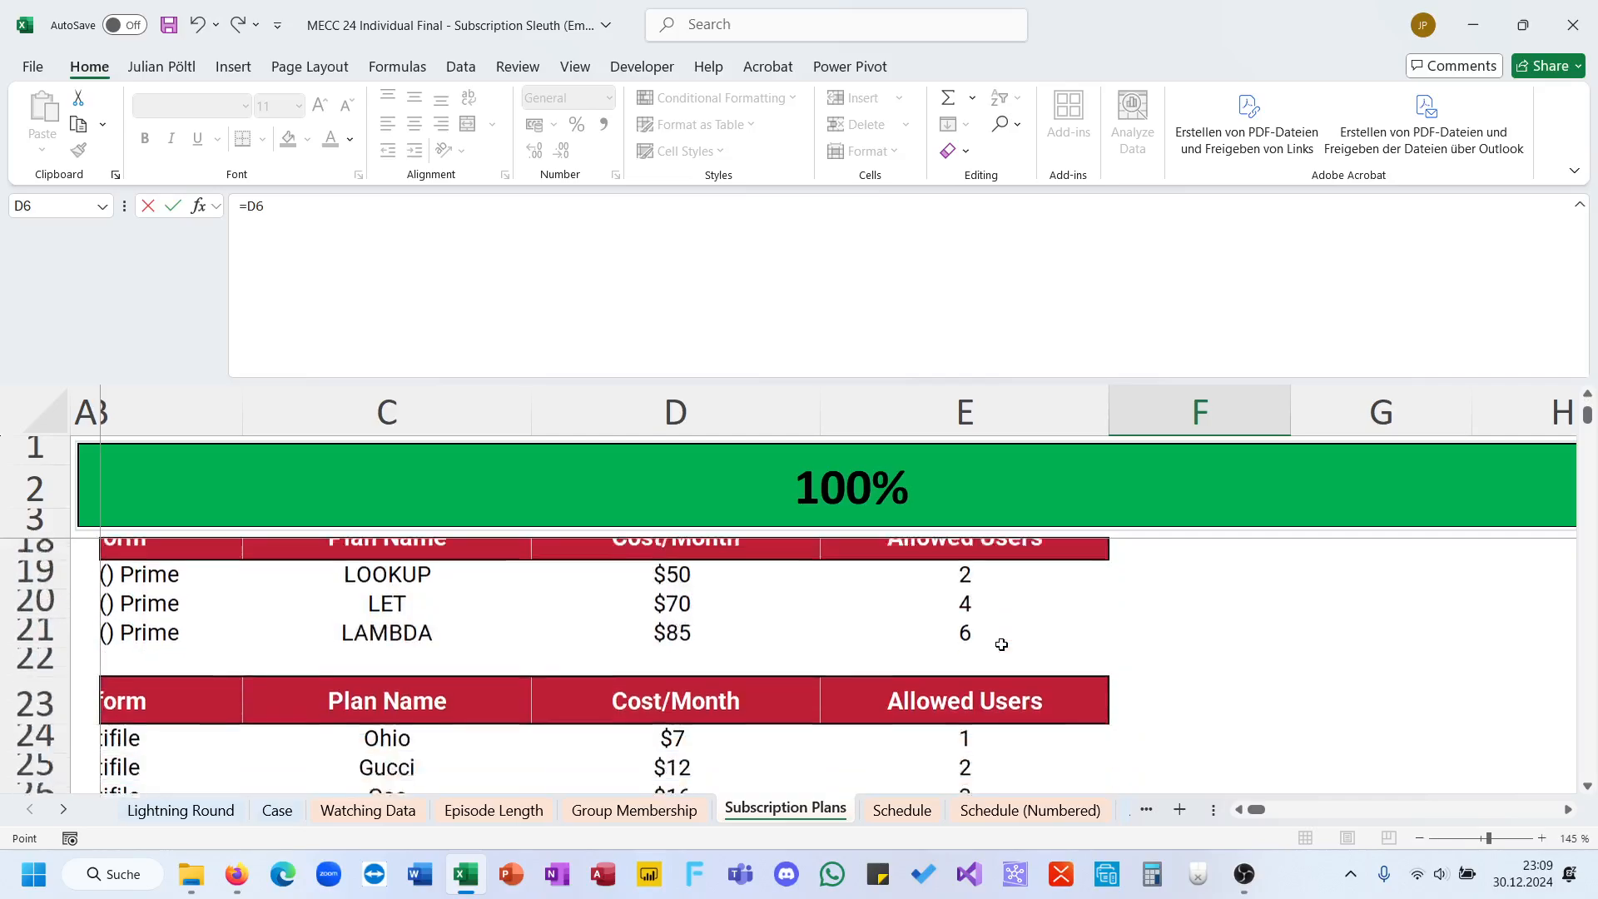
{"action": "scroll", "coordinate": [1001, 645], "scroll_direction": "up", "scroll_amount": 7}
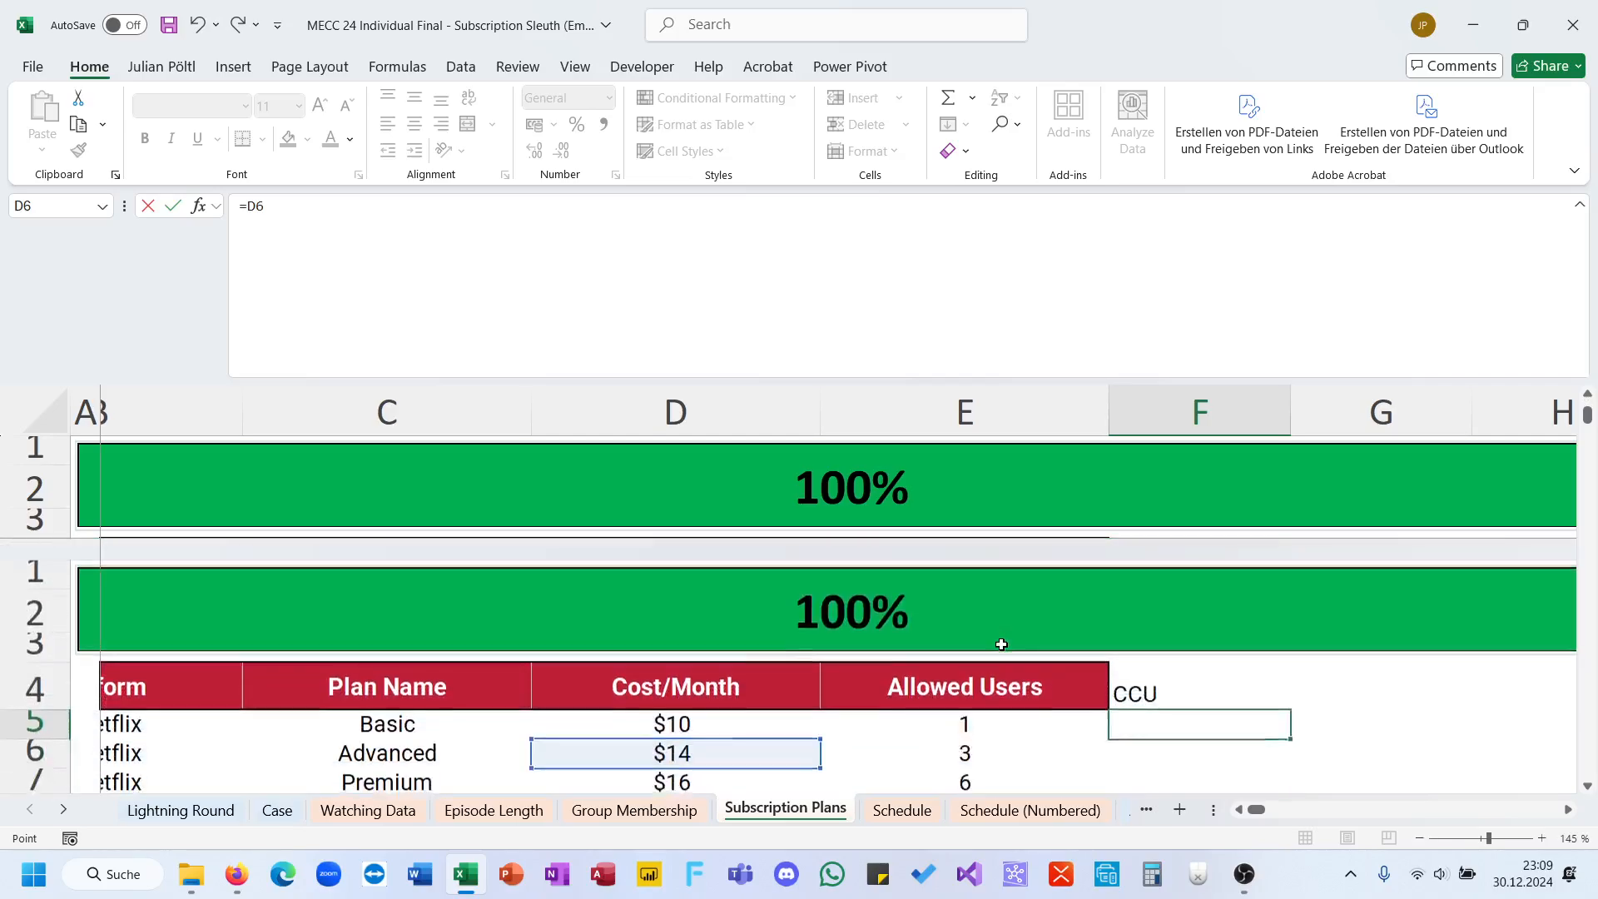
{"action": "key", "text": "BackSpace"}
{"action": "key", "text": "BackSpace"}
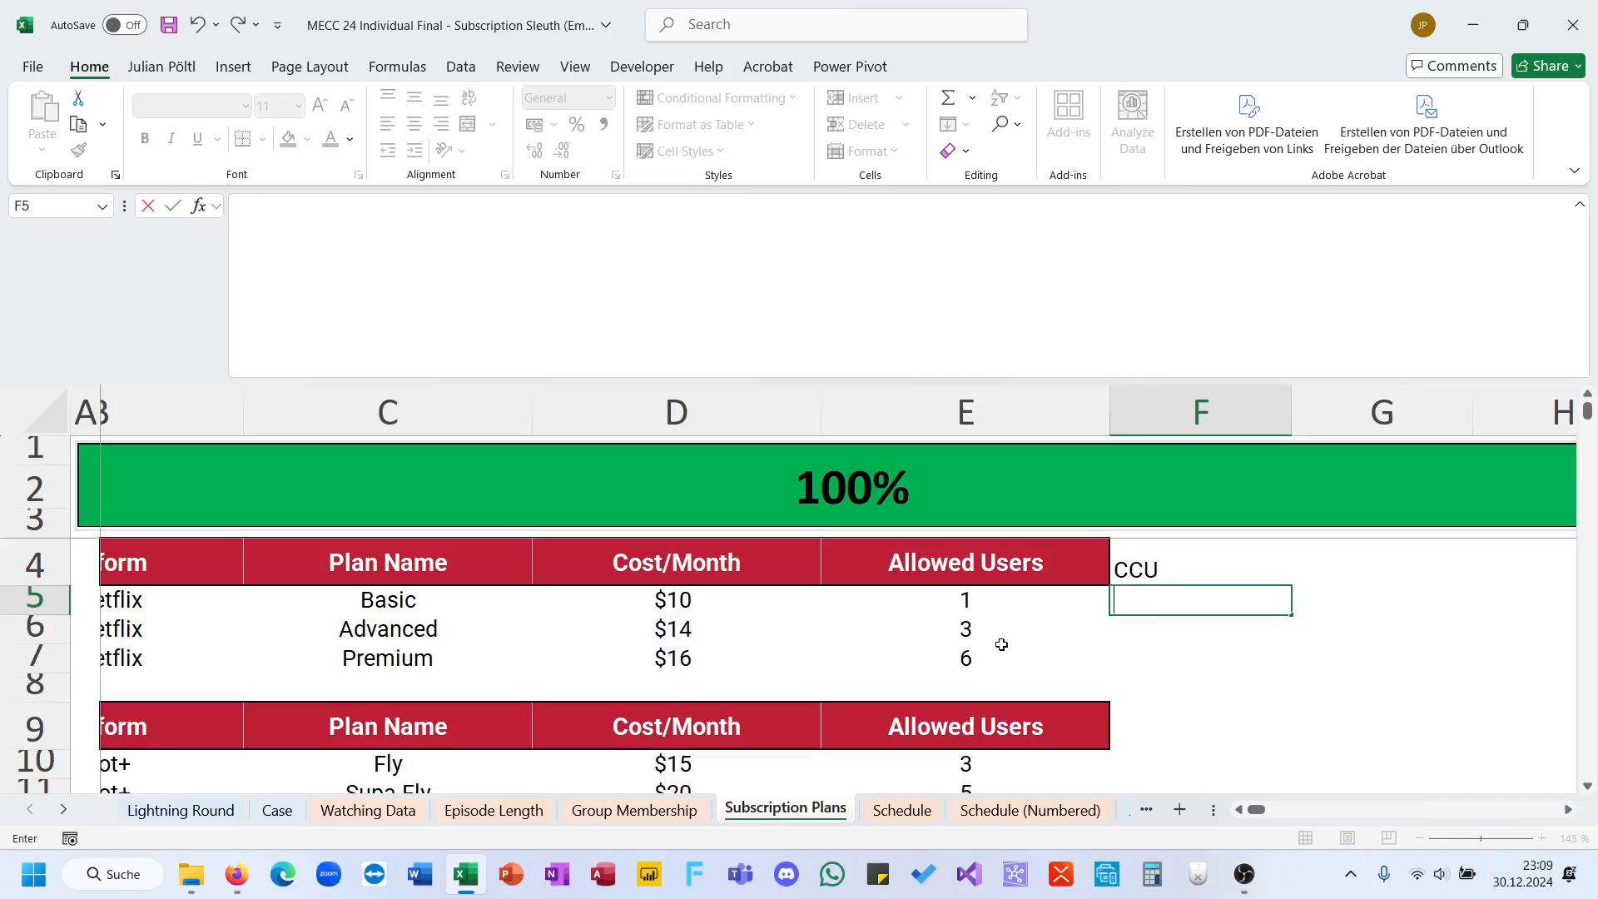
Step: Enter =IFERROR(D5/E5;100) in cell F5 to calculate the plan's cost per user
{"action": "type", "text": "=if"}
{"action": "key", "text": "Down"}
{"action": "key", "text": "Tab"}
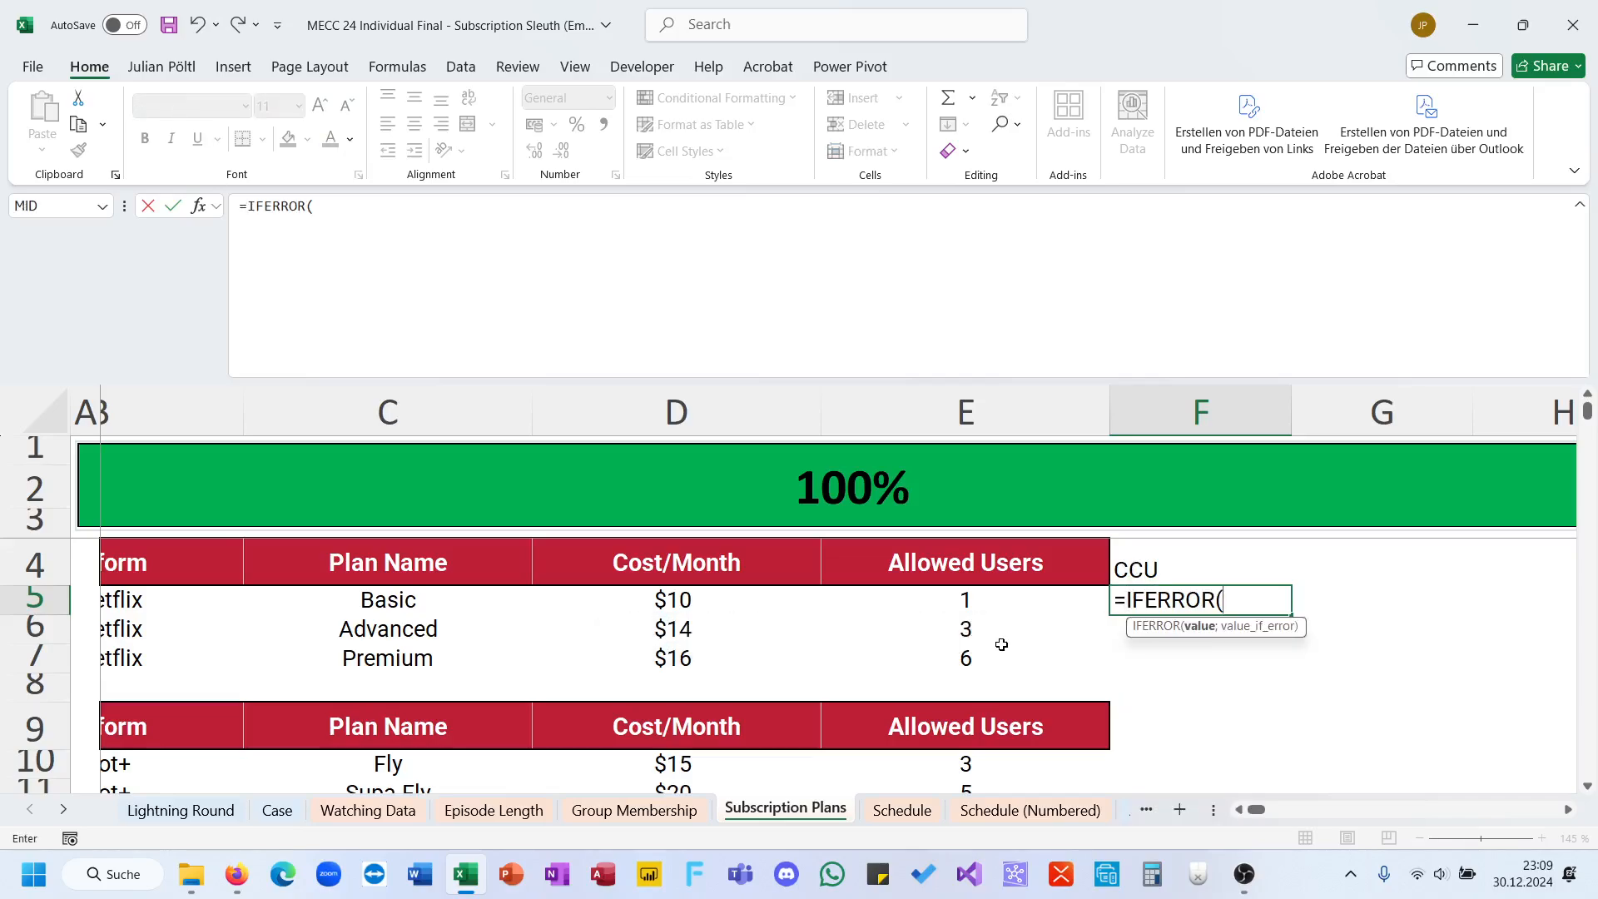
{"action": "left_click", "coordinate": [726, 600]}
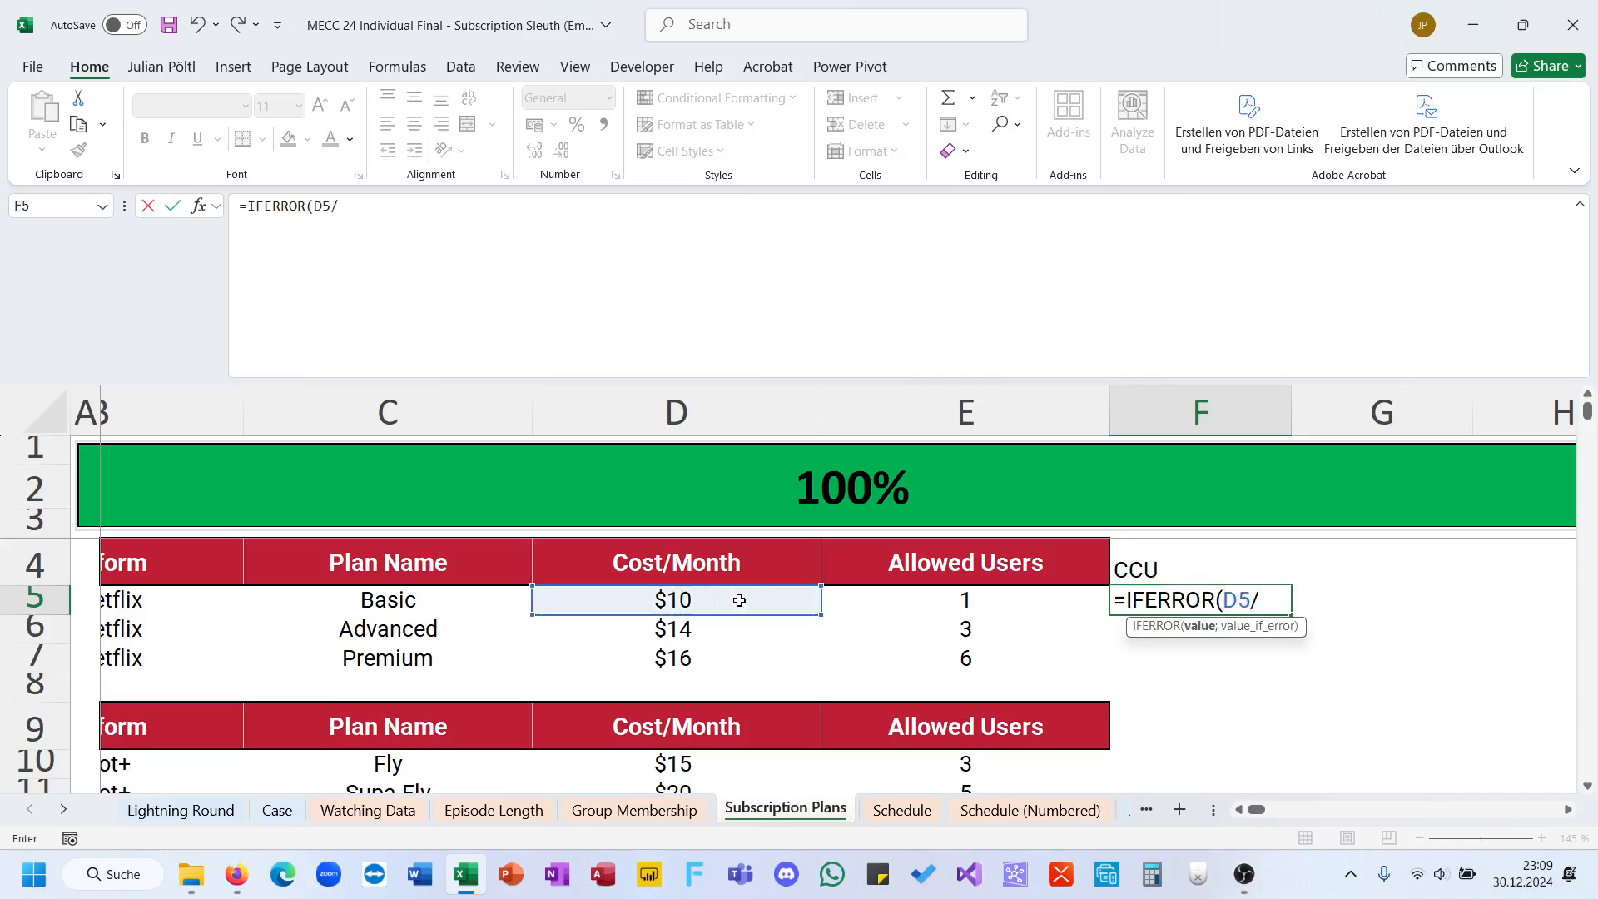
{"action": "left_click", "coordinate": [827, 596]}
{"action": "type", "text": ";100)"}
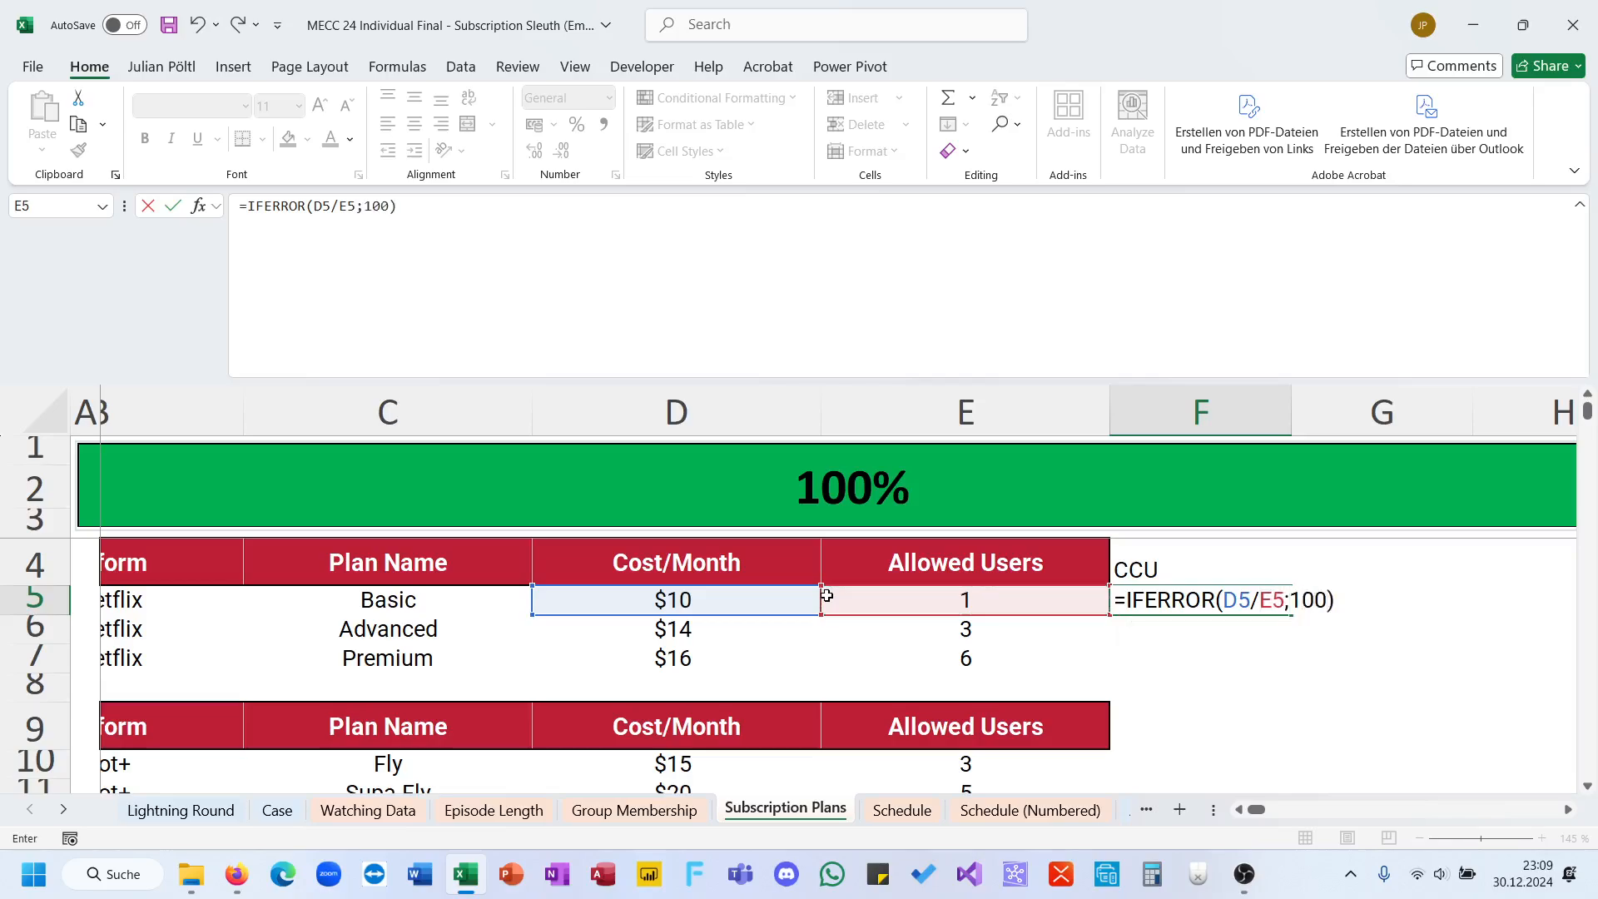
{"action": "key", "text": "Return"}
Step: Fill the F5 cost-per-user formula down column F to row 36
{"action": "key", "text": "Up"}
{"action": "key", "text": "ctrl+c"}
{"action": "key", "text": "Left"}
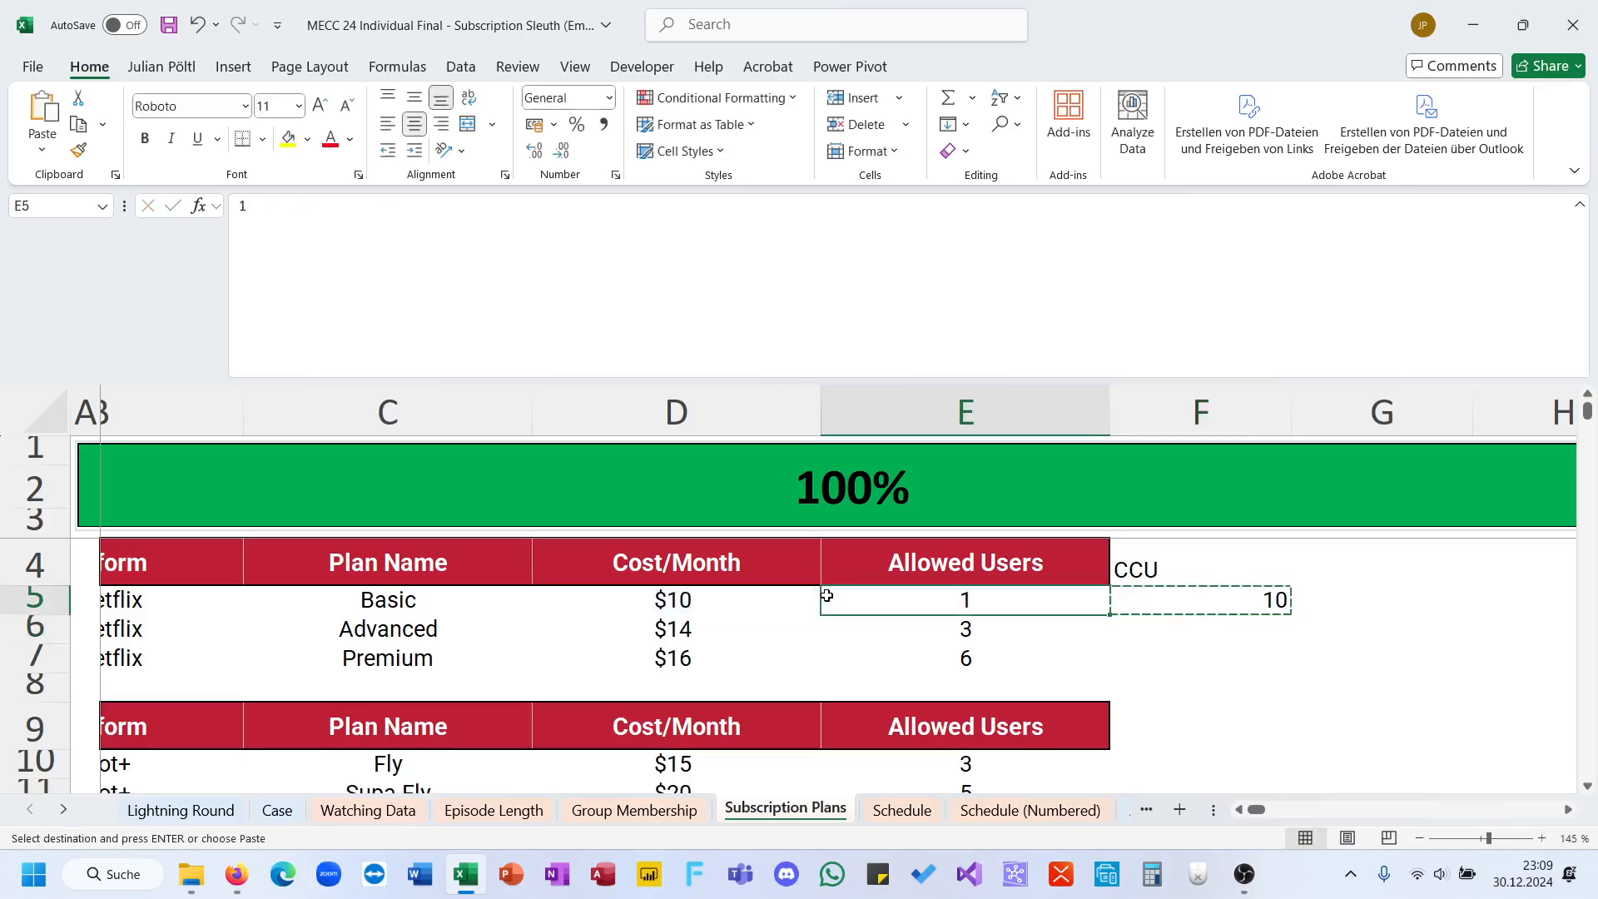
{"action": "left_click", "coordinate": [1246, 590]}
{"action": "left_click_drag", "start_coordinate": [1291, 614], "coordinate": [1222, 670]}
{"action": "scroll", "coordinate": [1080, 664], "scroll_direction": "up", "scroll_amount": 10}
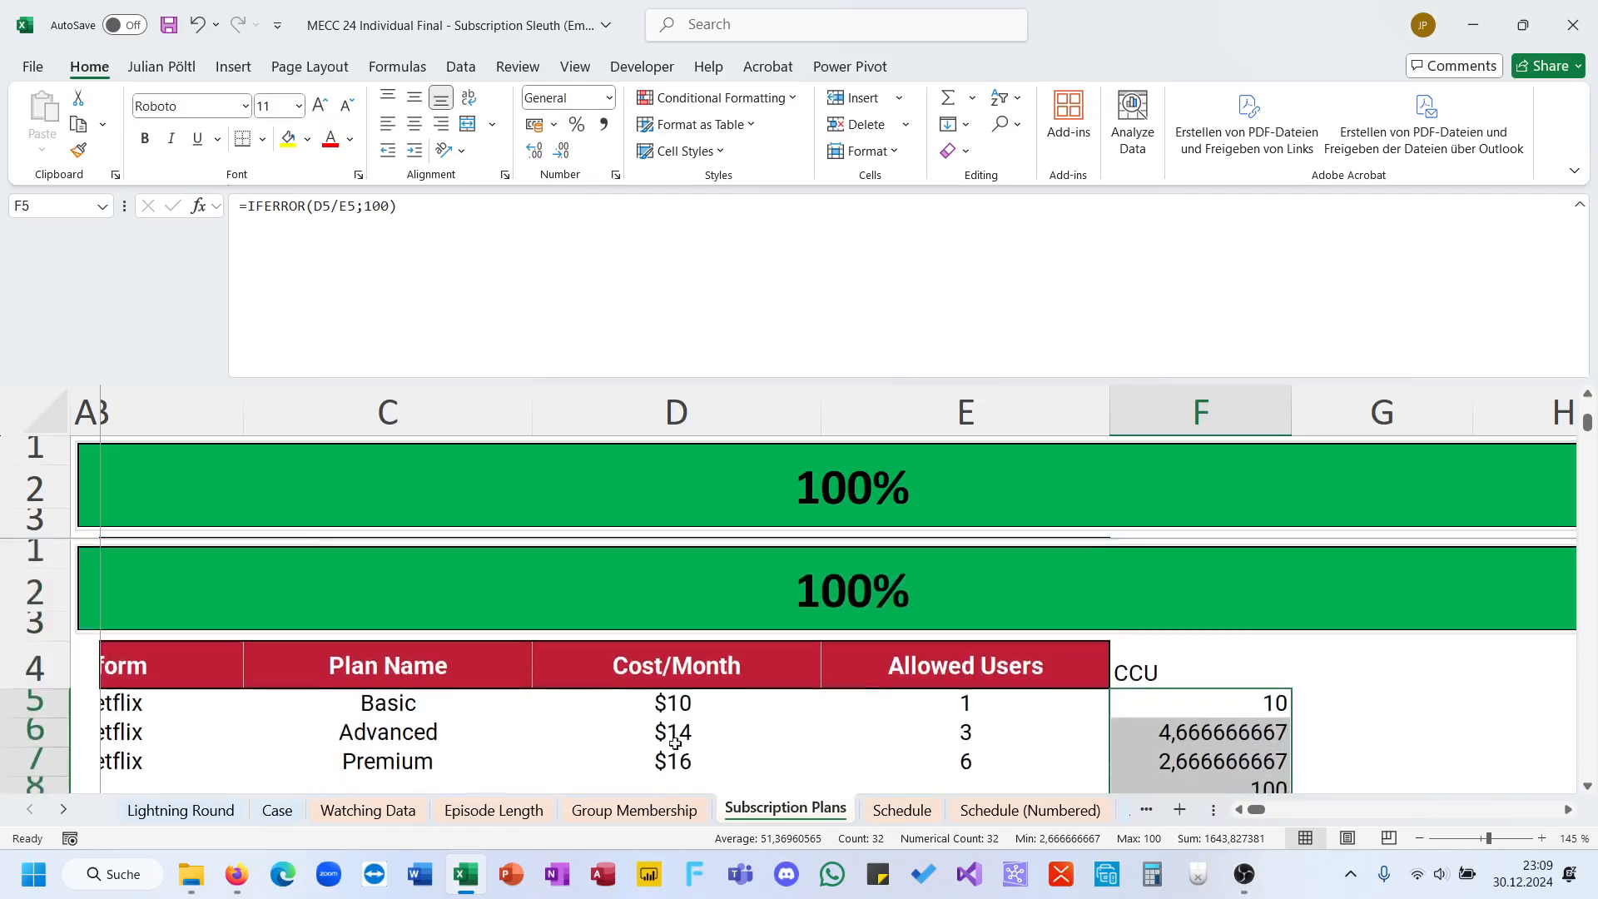
Step: Start an XLOOKUP in Bonus 1 answer cell E25 of the Case sheet, looking up 0 in 'Subscription Plans'!F5:F36
{"action": "left_click", "coordinate": [259, 807]}
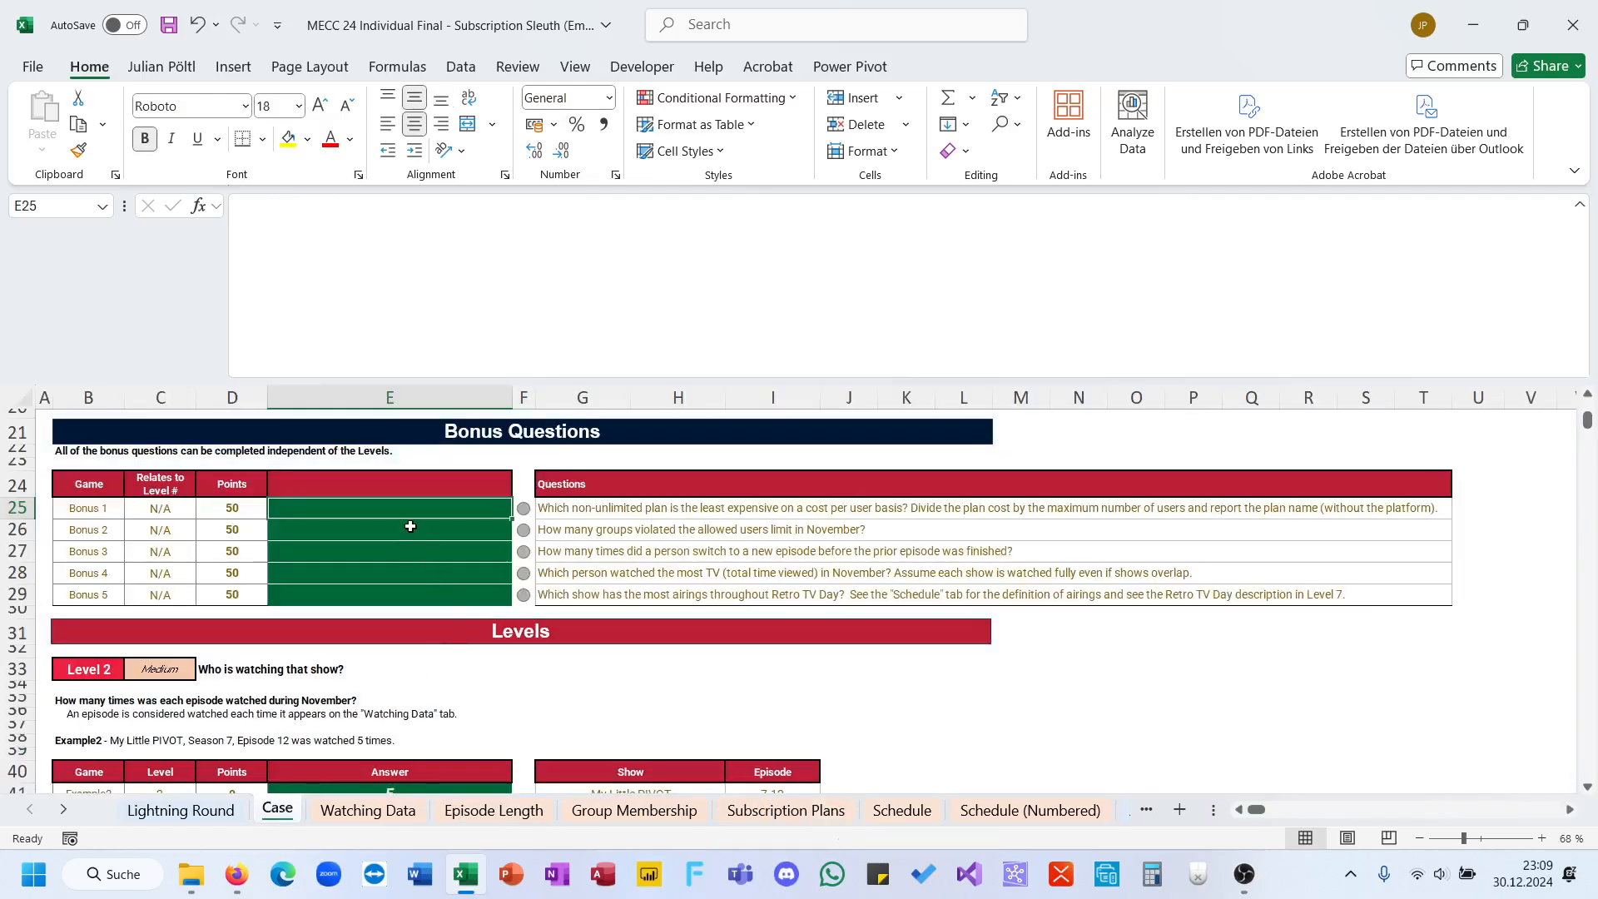
{"action": "type", "text": "=min"}
{"action": "key", "text": "BackSpace"}
{"action": "key", "text": "BackSpace"}
{"action": "key", "text": "BackSpace"}
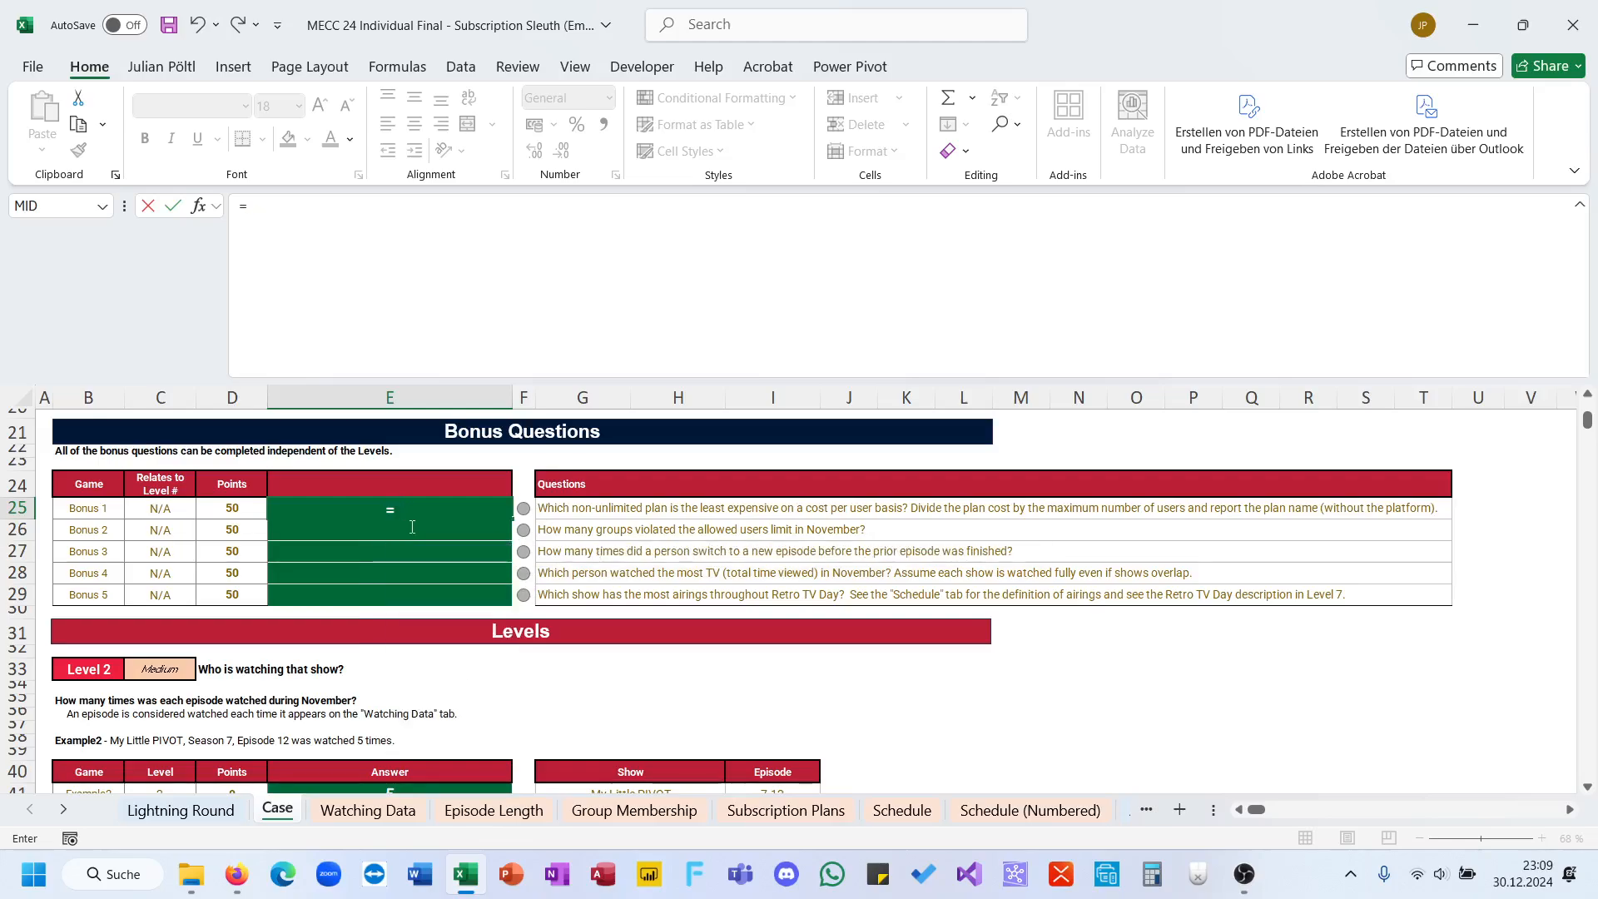
{"action": "type", "text": "xl"}
{"action": "key", "text": "Tab"}
{"action": "type", "text": "0"}
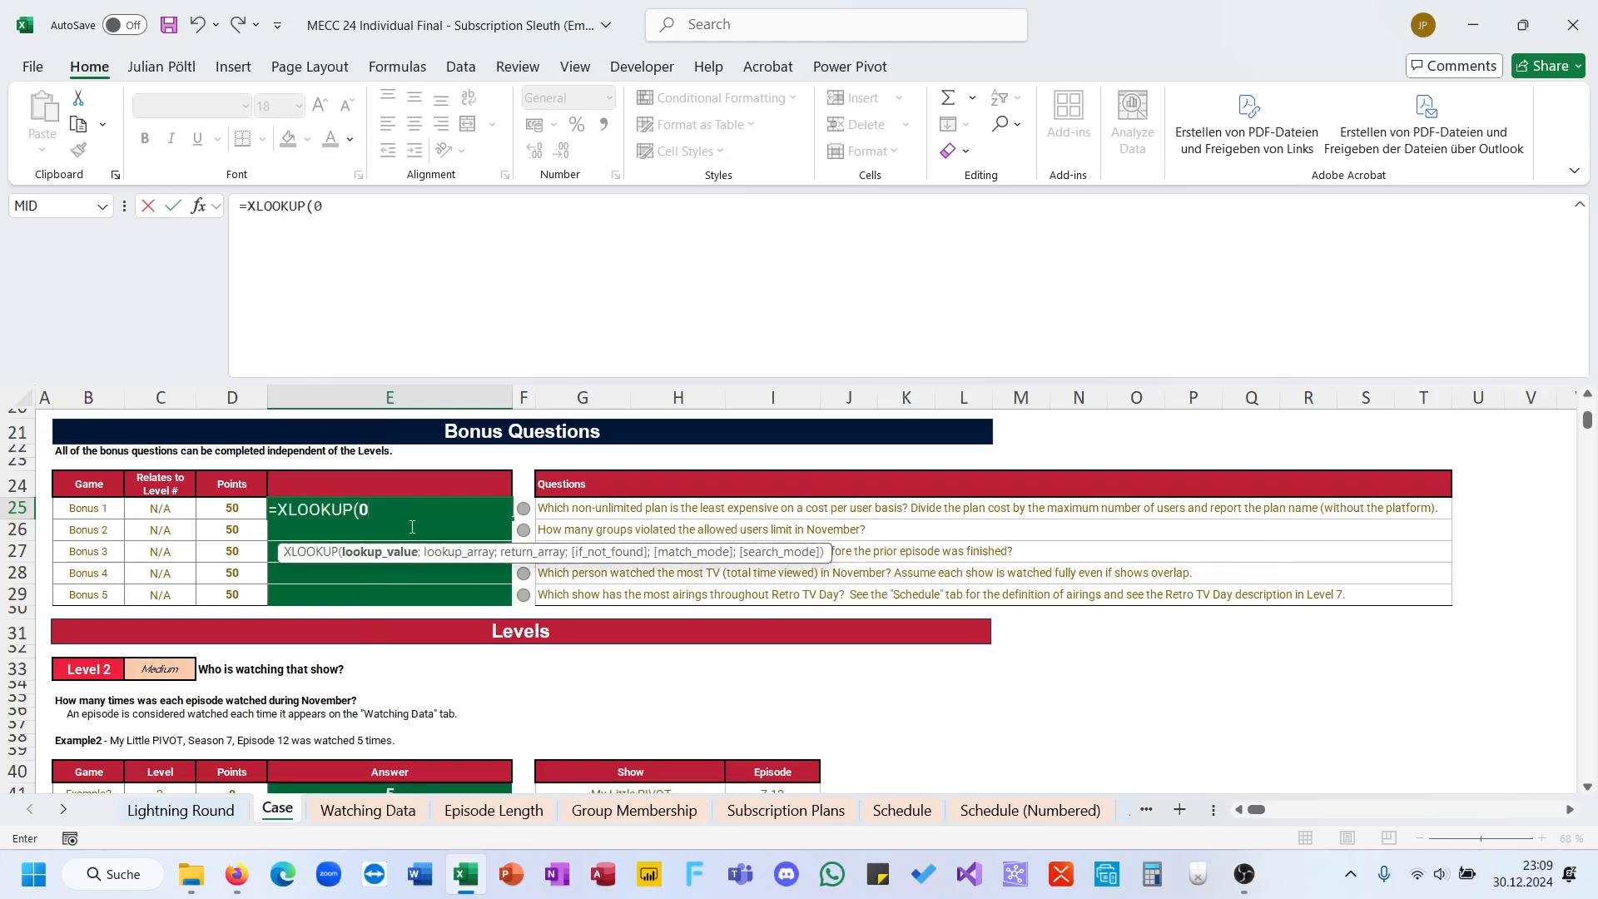
{"action": "type", "text": ","}
{"action": "key", "text": "BackSpace"}
{"action": "type", "text": ";"}
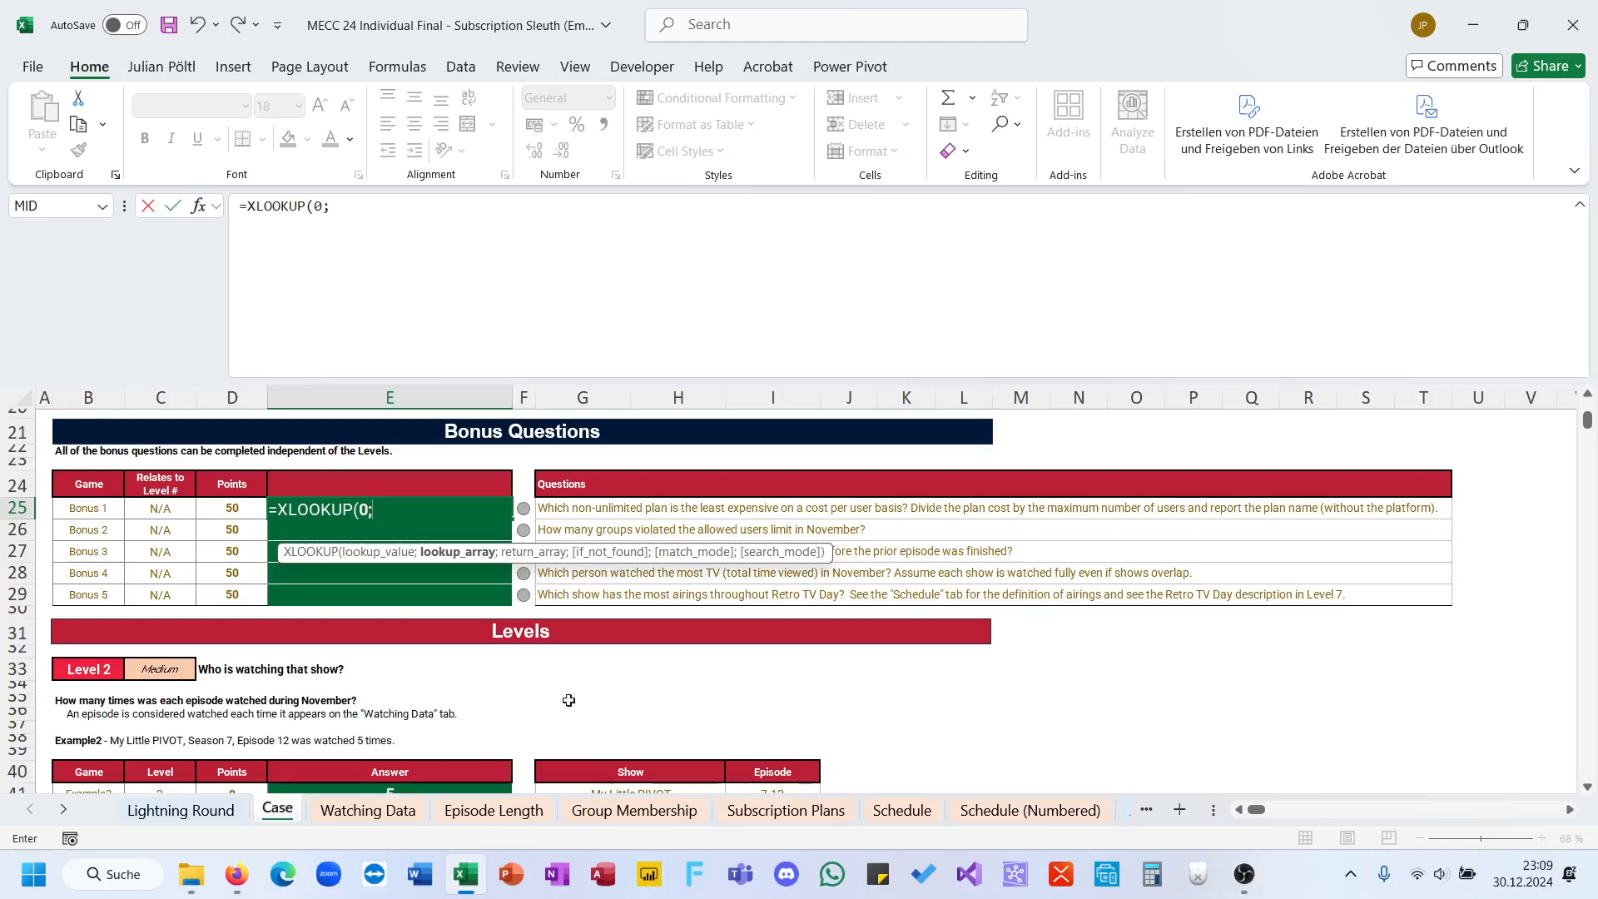
{"action": "left_click", "coordinate": [837, 812]}
{"action": "left_click", "coordinate": [1364, 416]}
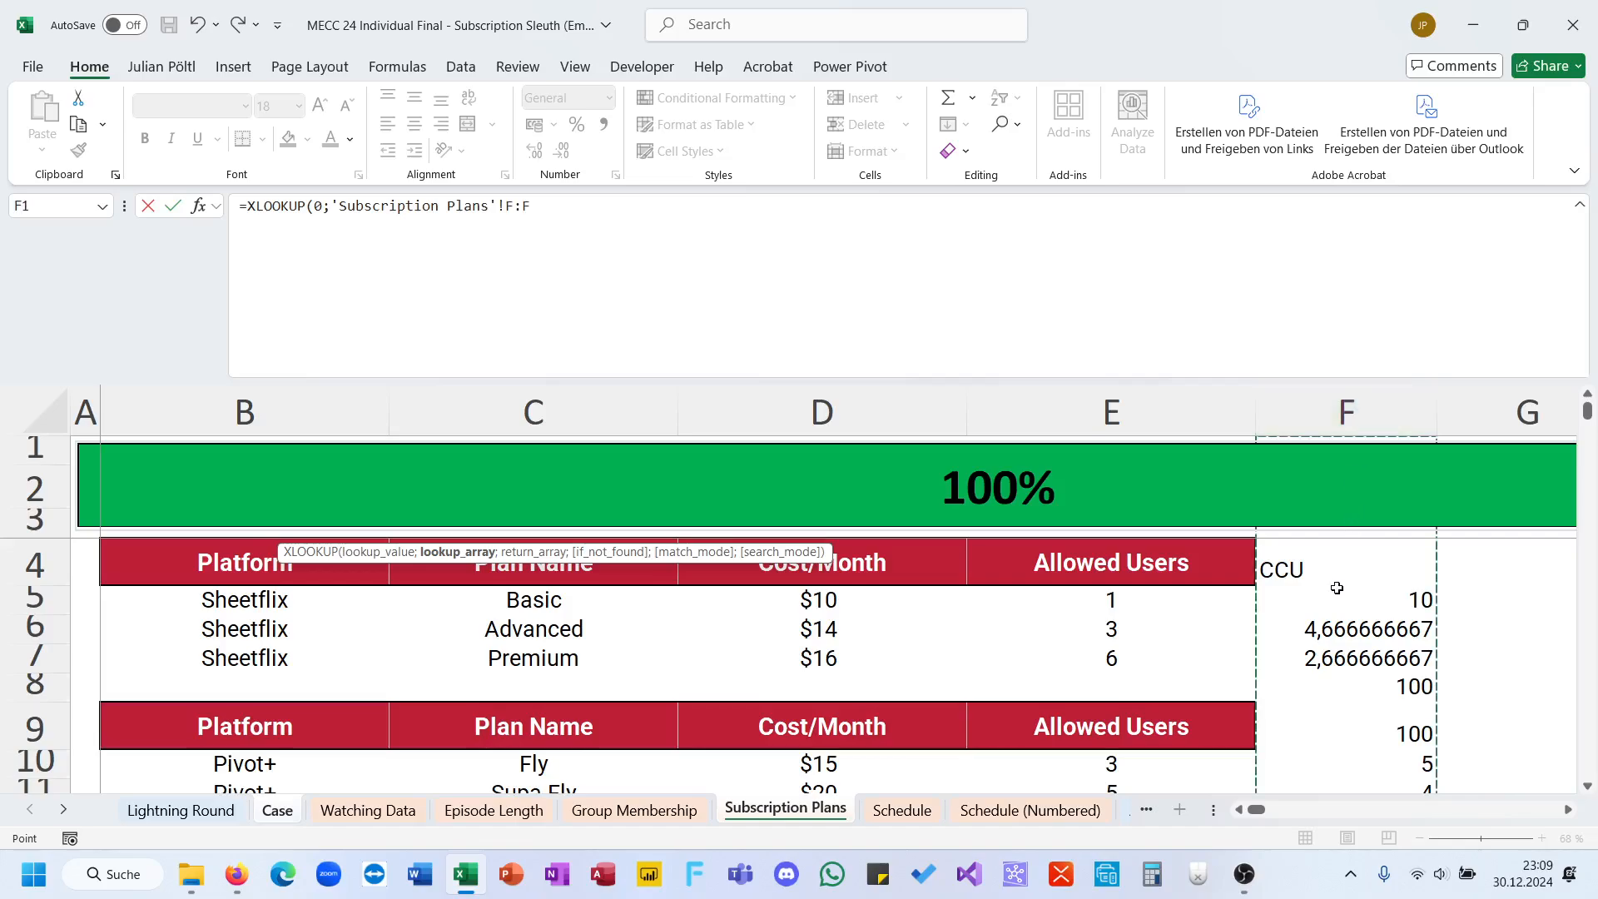
{"action": "left_click_drag", "start_coordinate": [1336, 596], "coordinate": [1335, 594]}
{"action": "type", "text": ";"}
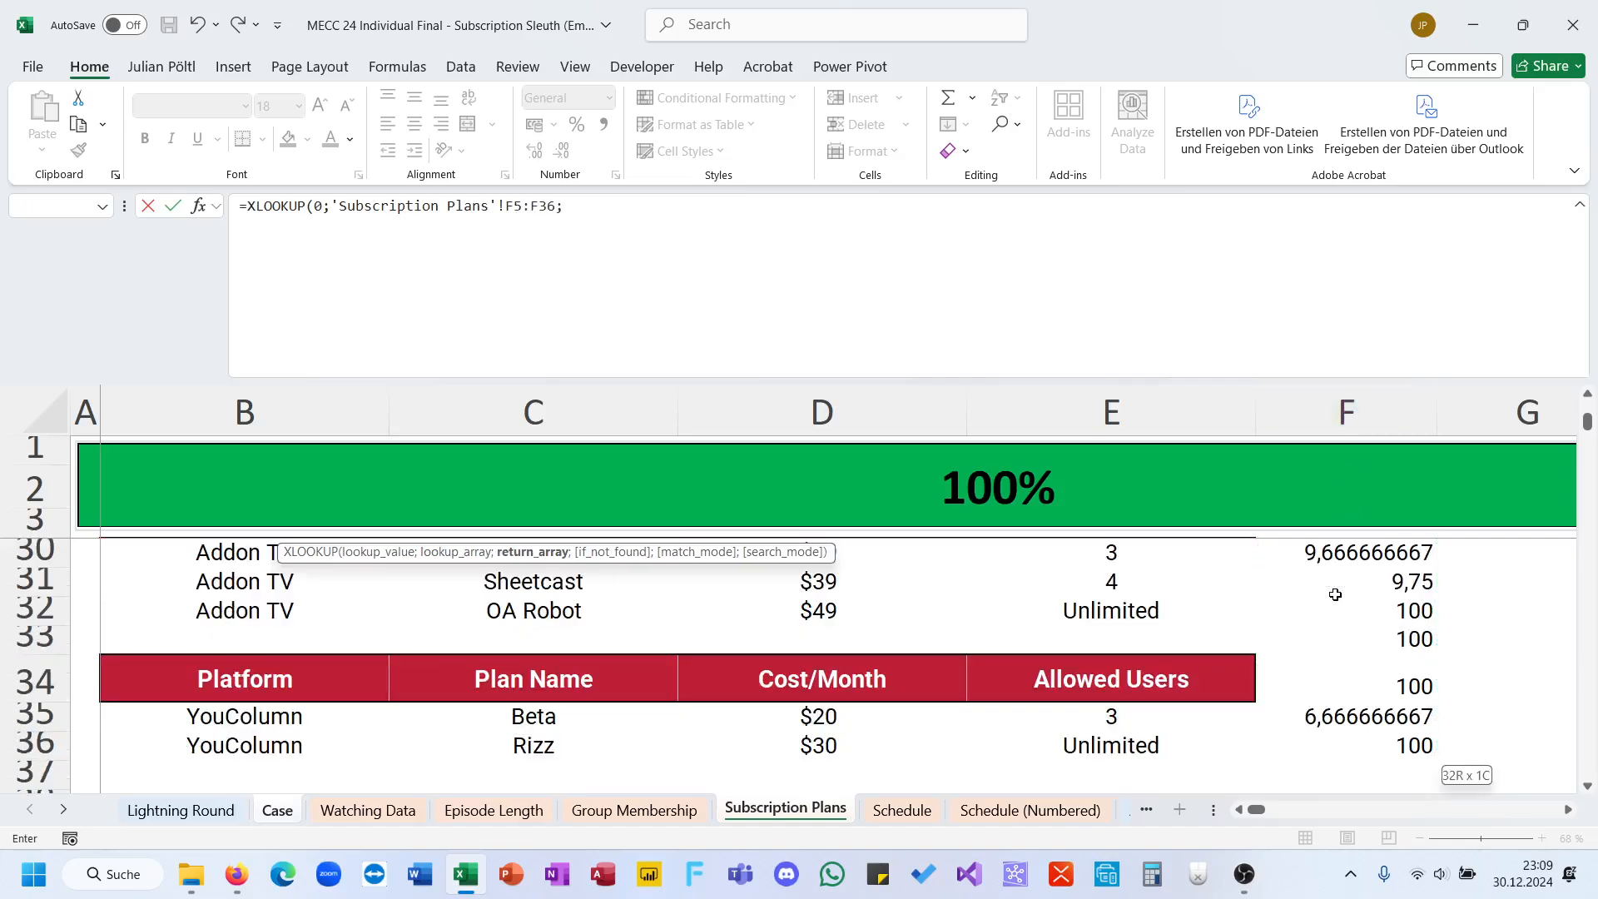
Step: Use the plan names in 'Subscription Plans'!C4:C36 as the XLOOKUP return array and commit the formula
{"action": "left_click", "coordinate": [534, 746]}
{"action": "key", "text": "shift+Up"}
{"action": "key", "text": "shift+Up"}
{"action": "key", "text": "shift+Up"}
{"action": "key", "text": "shift+Up"}
{"action": "key", "text": "shift+Up"}
{"action": "key", "text": "shift+Up"}
{"action": "key", "text": "shift+Up"}
{"action": "key", "text": "shift+Up"}
{"action": "key", "text": "shift+Up"}
{"action": "key", "text": "shift+Up"}
{"action": "key", "text": "shift+Up"}
{"action": "key", "text": "shift+Up"}
{"action": "key", "text": "shift+Up"}
{"action": "key", "text": "shift+Up"}
{"action": "key", "text": "shift+Up"}
{"action": "key", "text": "shift+Up"}
{"action": "key", "text": "shift+Up"}
{"action": "key", "text": "shift+Up"}
{"action": "key", "text": "shift+Up"}
{"action": "key", "text": "shift+Up"}
{"action": "key", "text": "shift+Up"}
{"action": "key", "text": "shift+Up"}
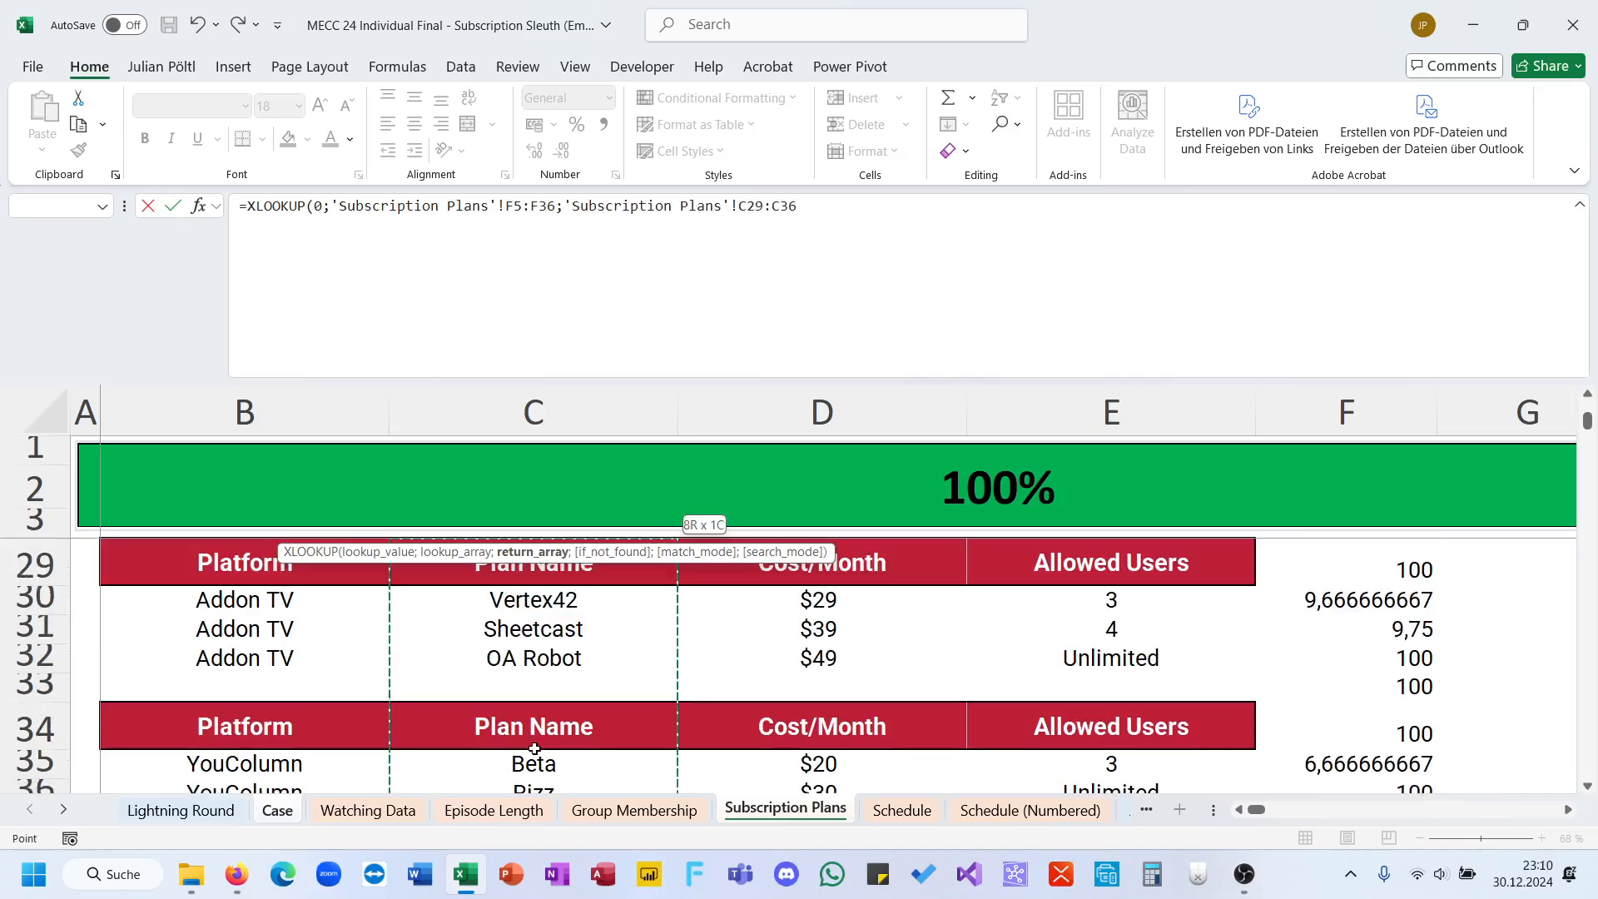
{"action": "key", "text": "shift+Up"}
{"action": "key", "text": "shift+Up"}
{"action": "key", "text": "shift+Up"}
{"action": "key", "text": "shift+Up"}
{"action": "key", "text": "shift+Up"}
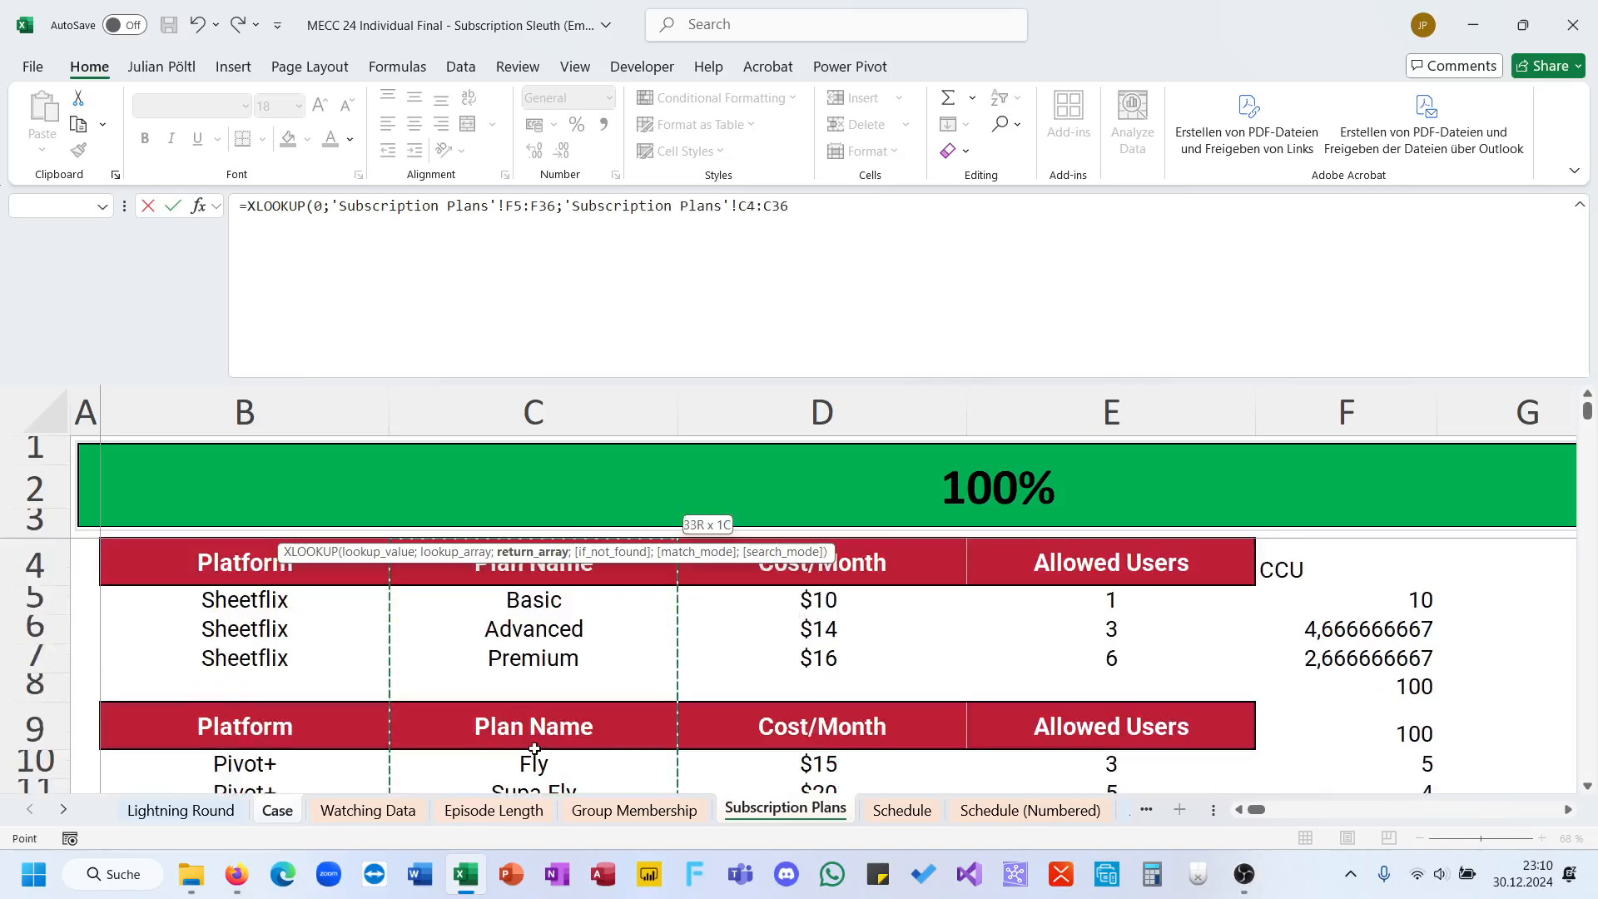
{"action": "type", "text": ")"}
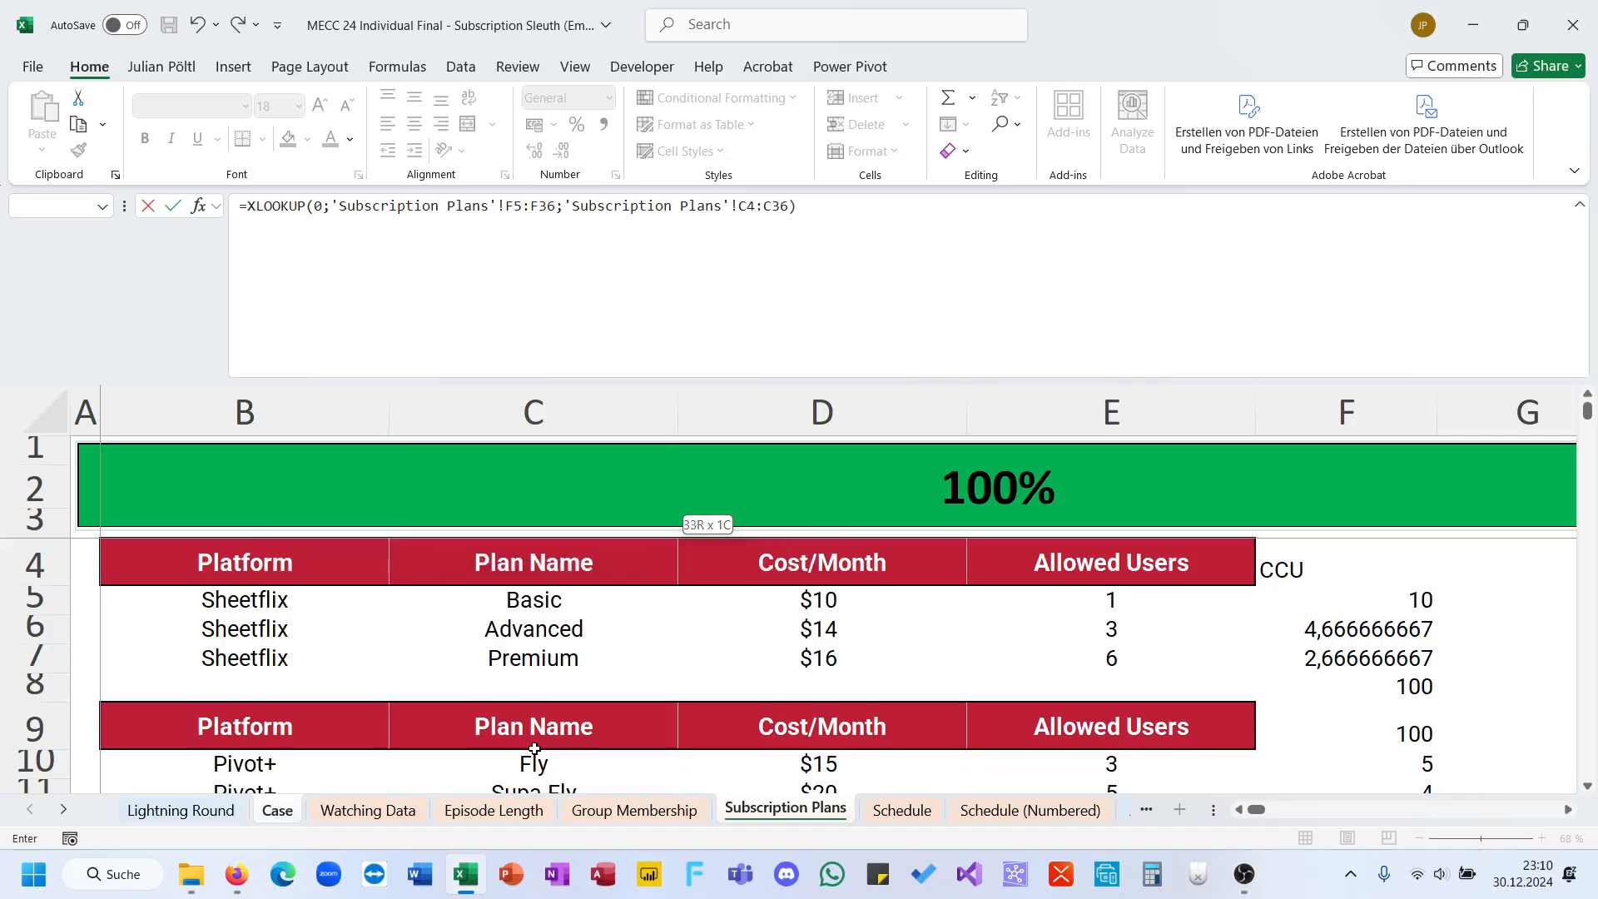
{"action": "key", "text": "Return"}
Step: Leave the if_not_found argument of the E25 XLOOKUP empty and set its match mode to 1, exact match or next larger item
{"action": "left_click", "coordinate": [793, 207]}
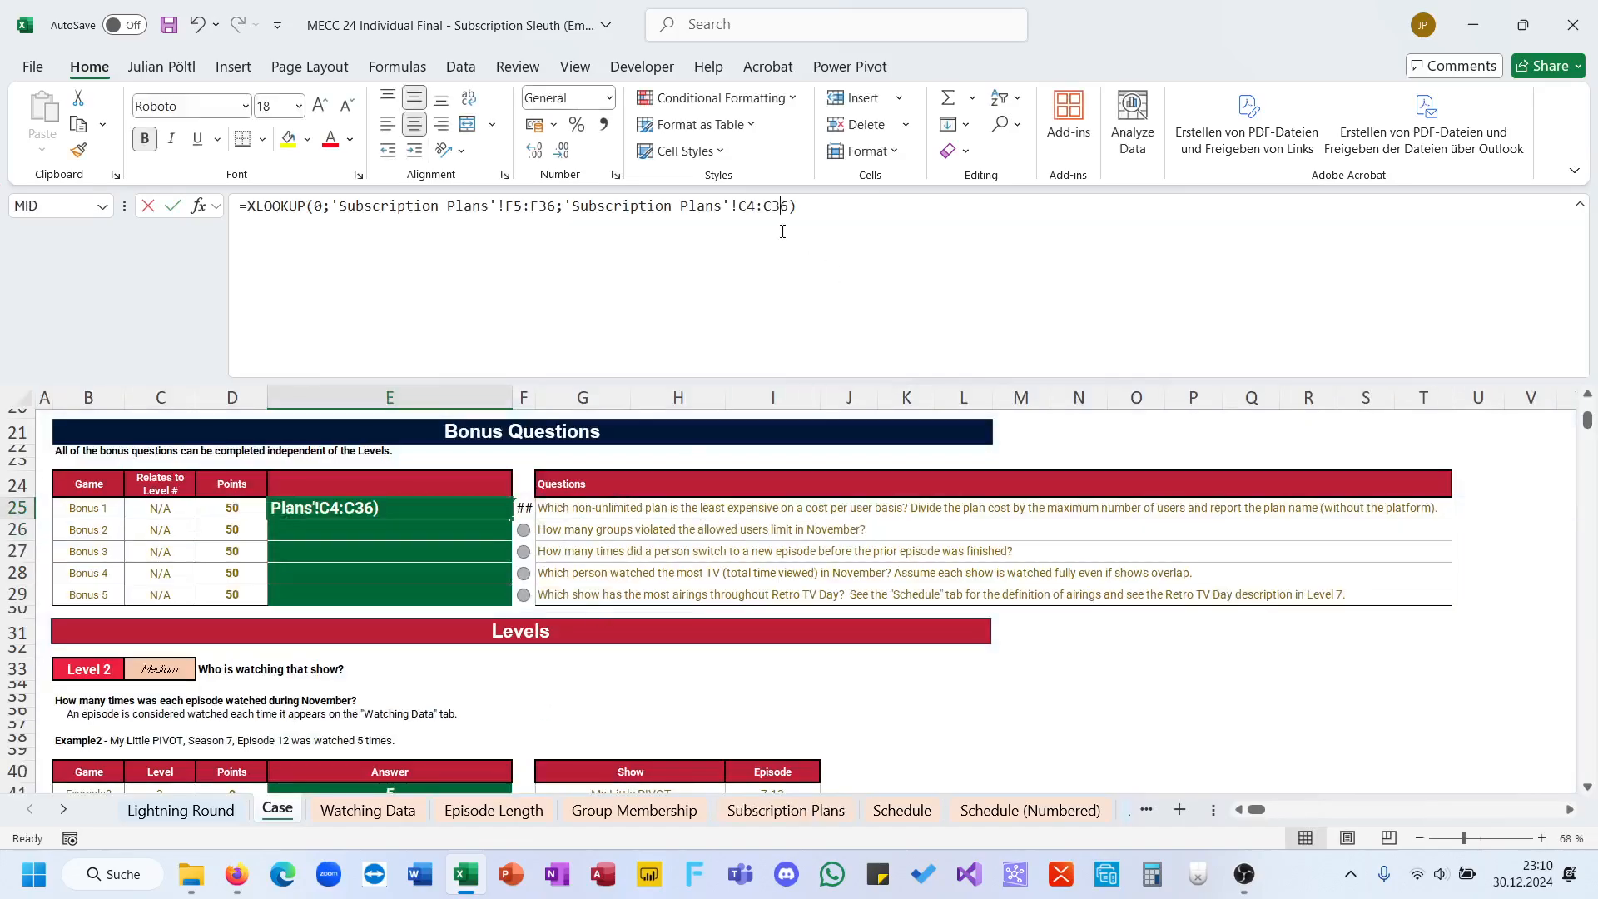
{"action": "type", "text": ";"}
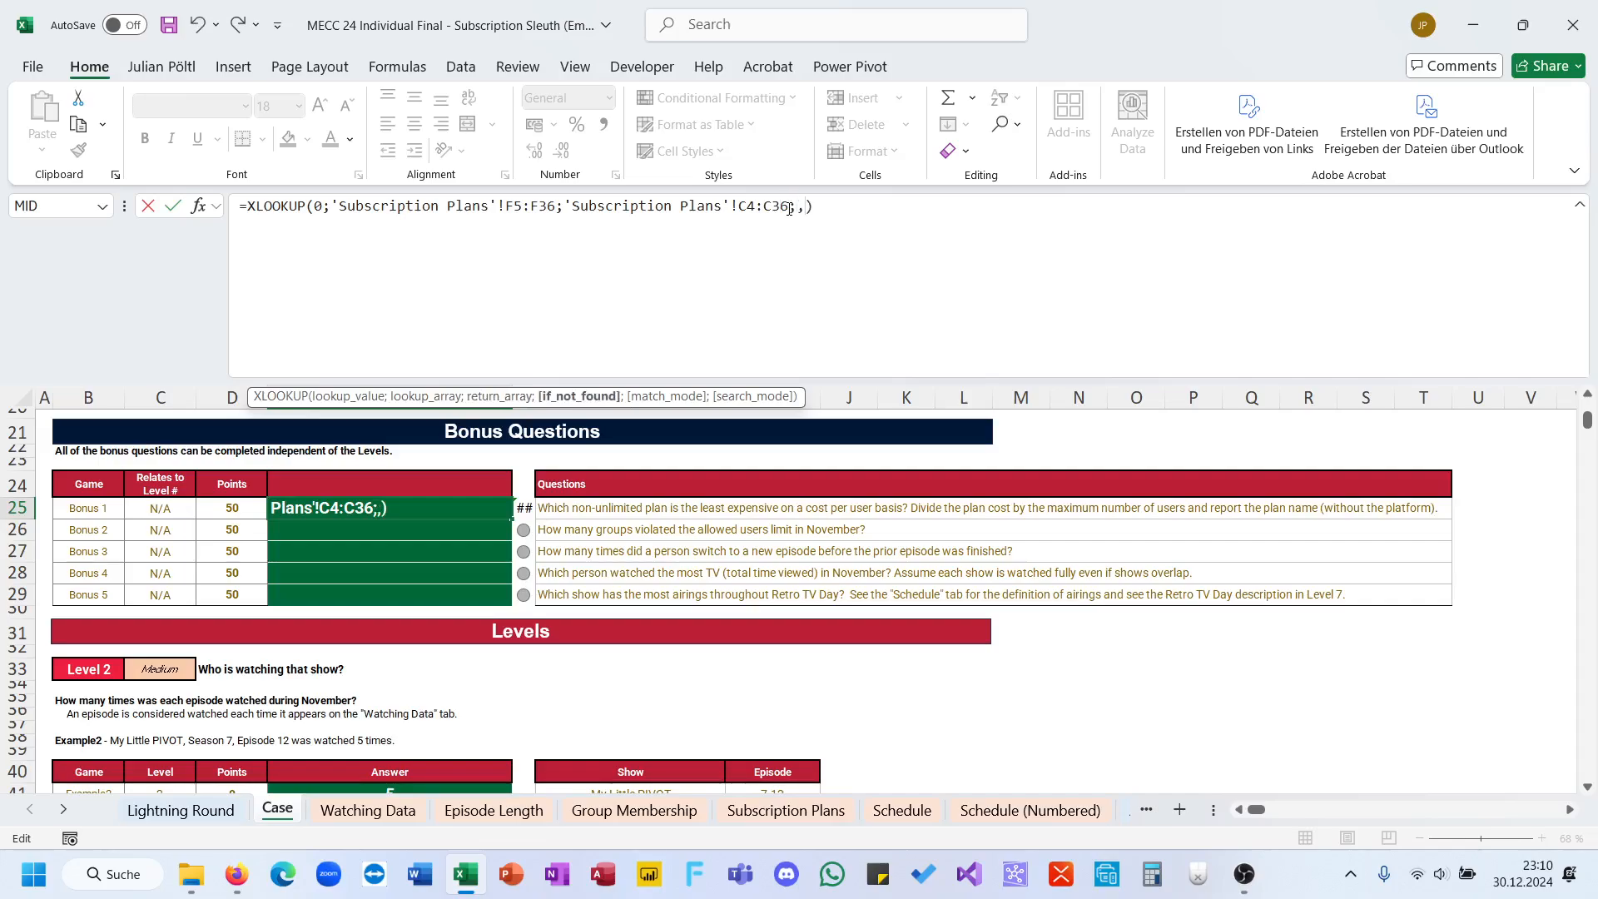
{"action": "type", "text": ";"}
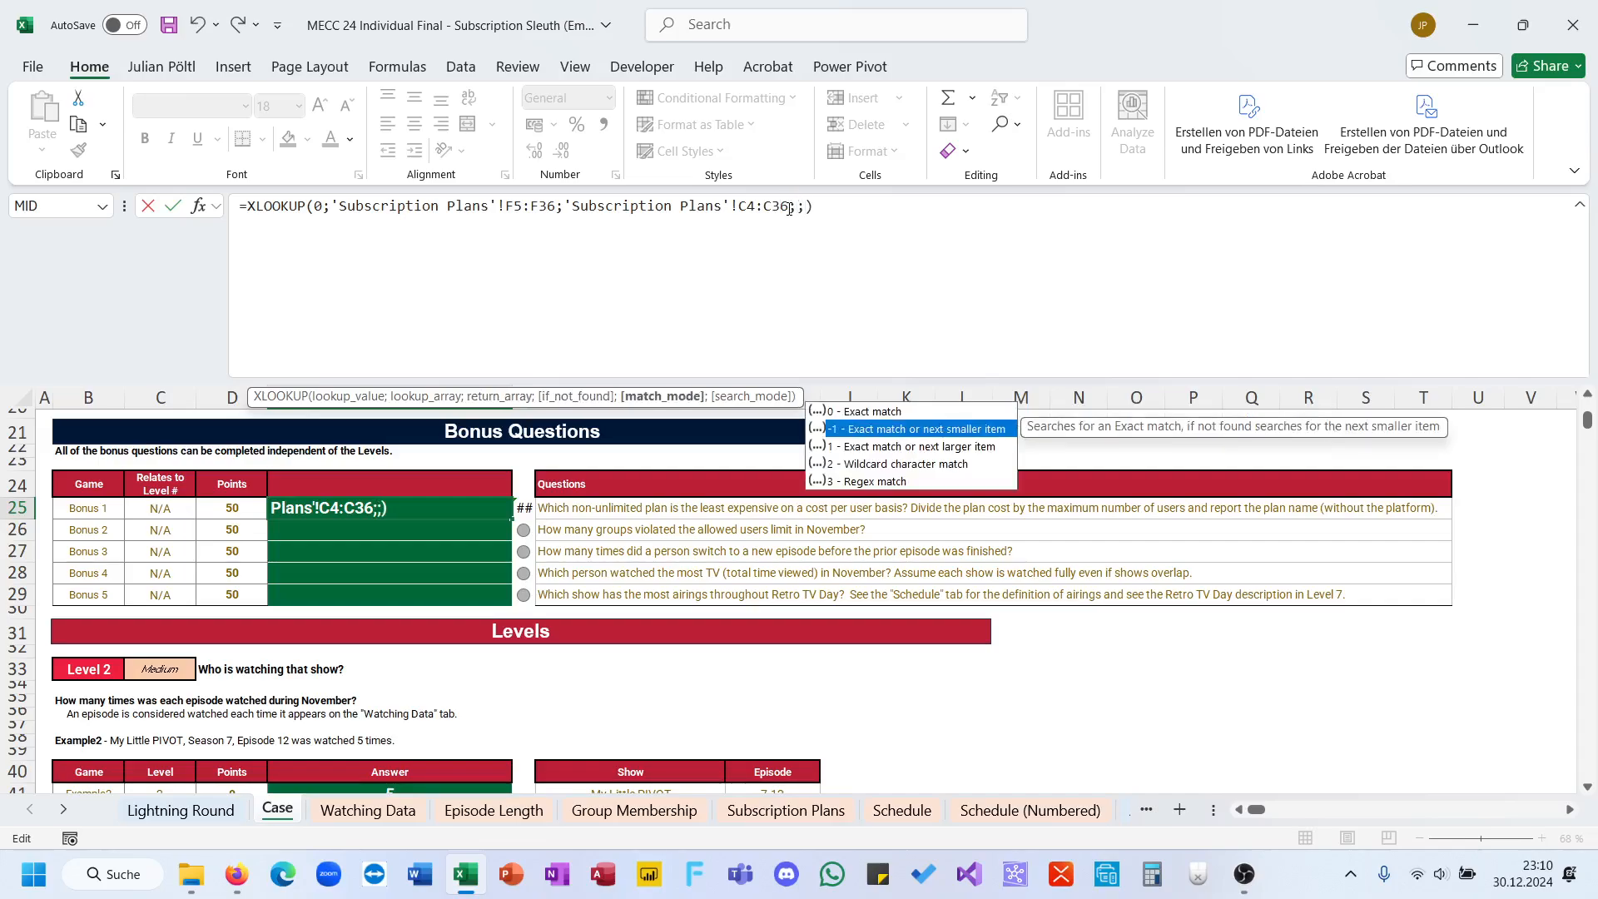
{"action": "type", "text": "1)"}
{"action": "key", "text": "BackSpace"}
{"action": "key", "text": "ctrl+Return"}
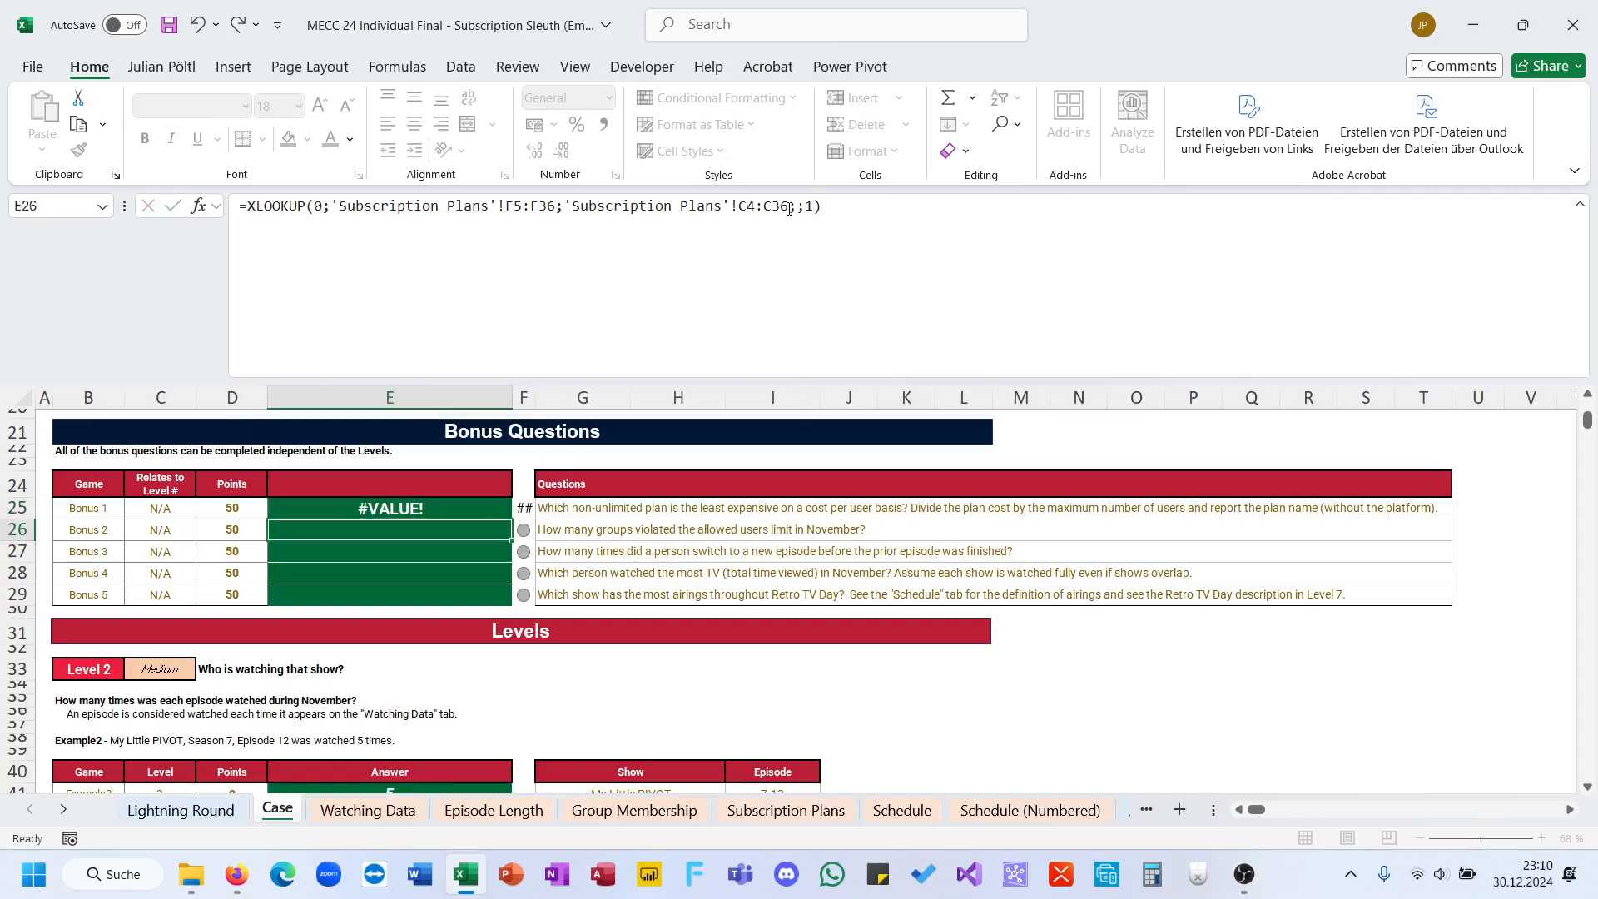
Step: Change the XLOOKUP return array in E25 to 'Subscription Plans'!C5:C36 and commit the formula
{"action": "left_click", "coordinate": [812, 206]}
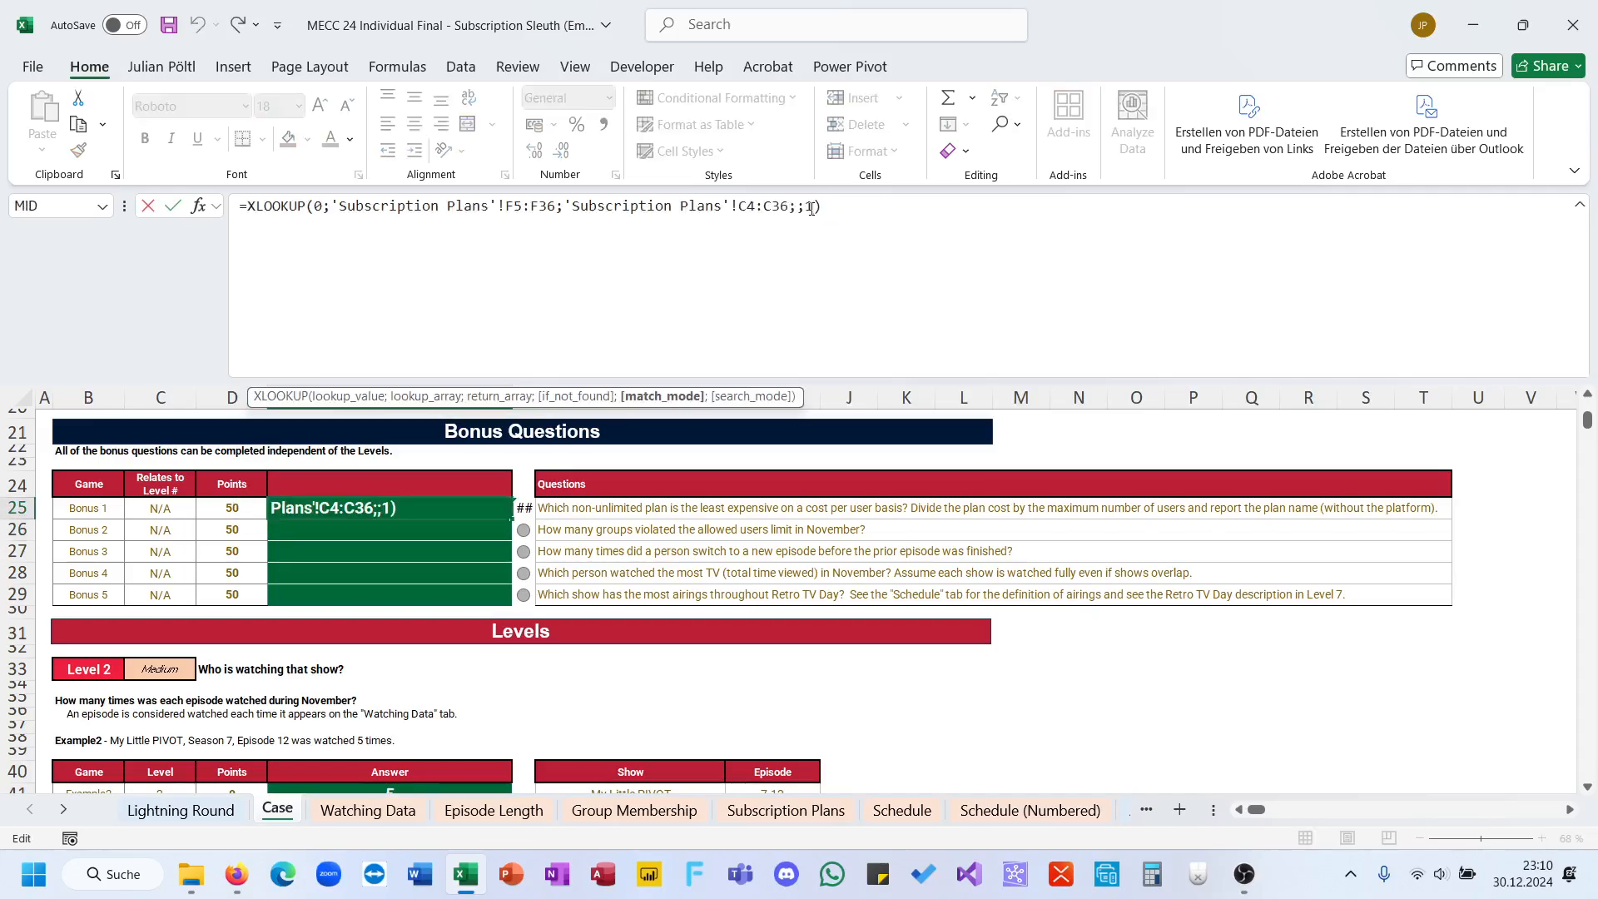
{"action": "left_click", "coordinate": [754, 208]}
{"action": "key", "text": "BackSpace"}
{"action": "type", "text": "5"}
{"action": "key", "text": "ctrl+Return"}
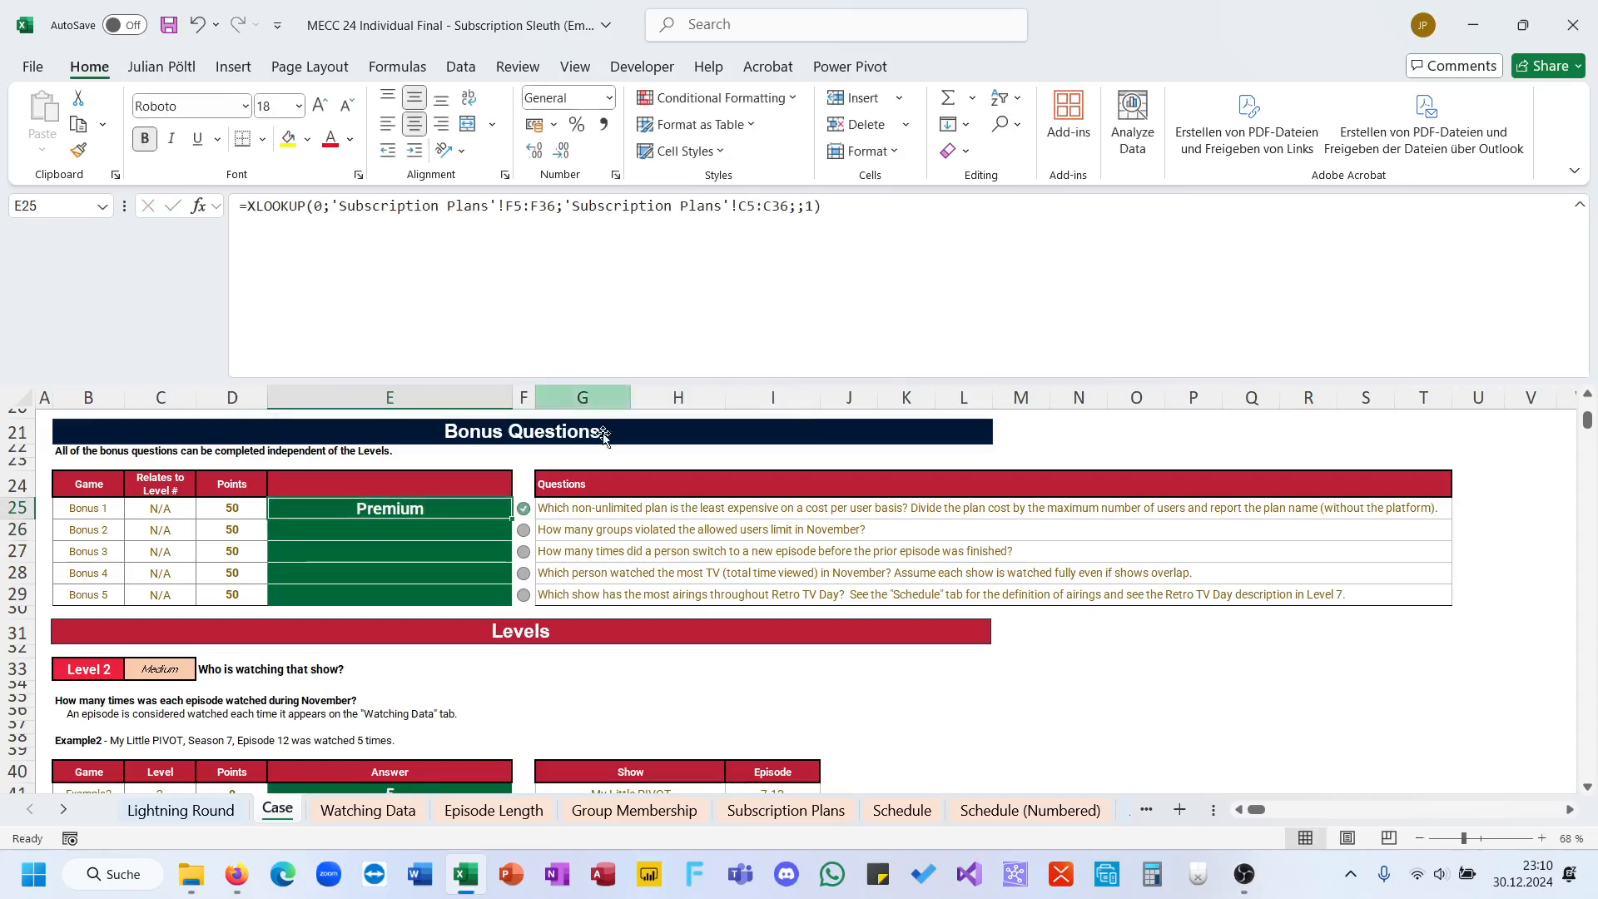
Step: Select the Bonus 2 question, insert a new worksheet for it and name the sheet B2
{"action": "left_click", "coordinate": [600, 533]}
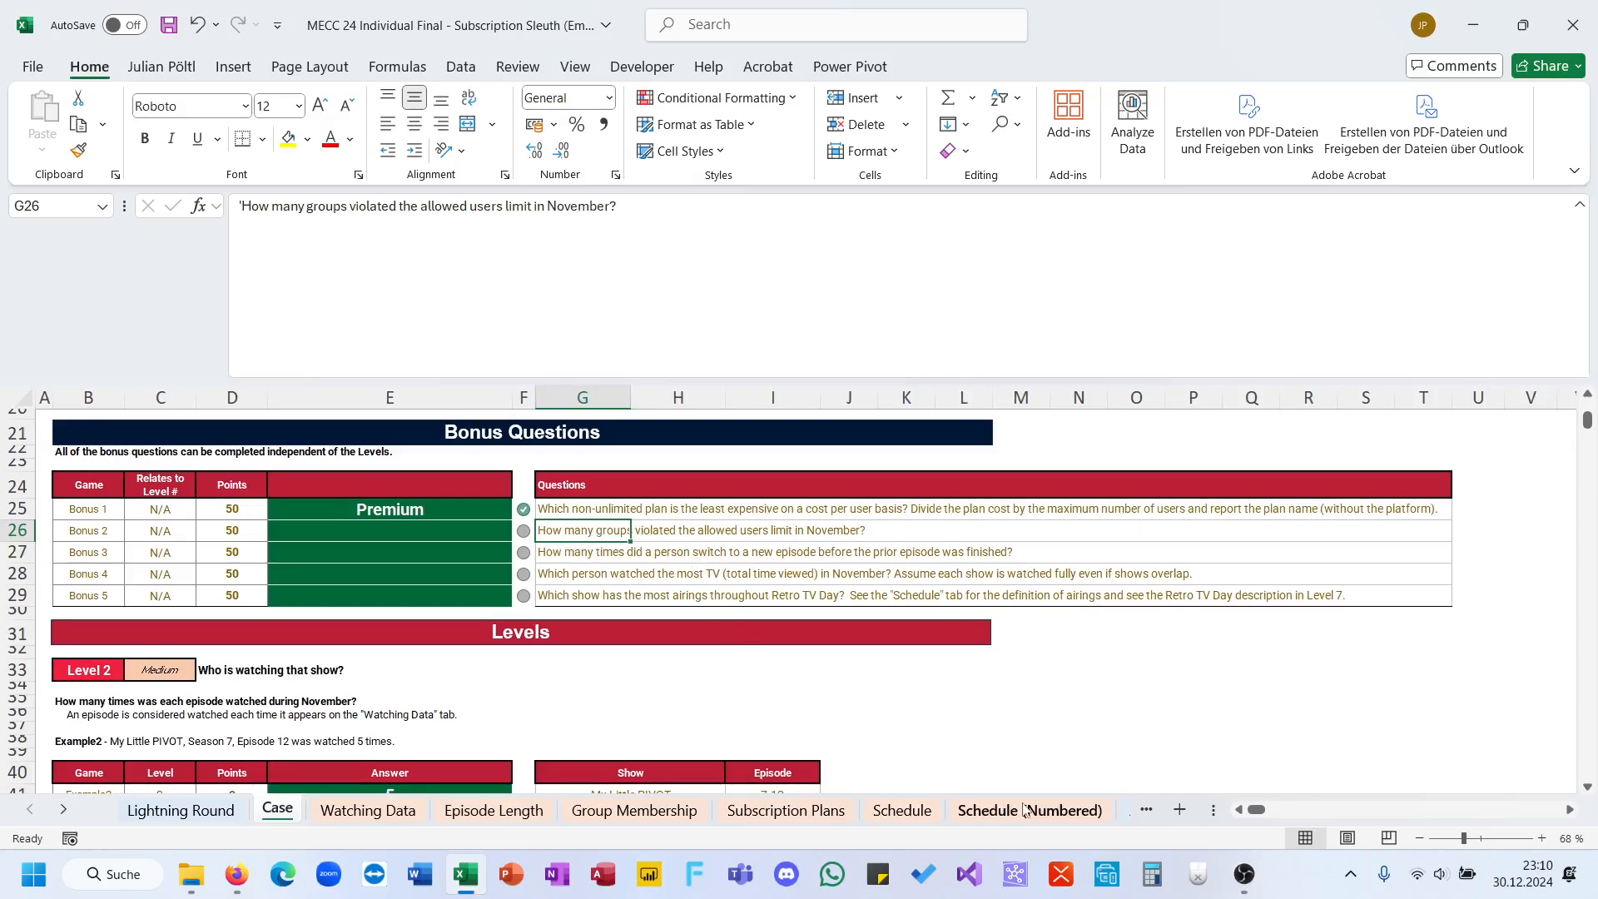
{"action": "left_click", "coordinate": [1179, 809]}
{"action": "double_click", "coordinate": [329, 807]}
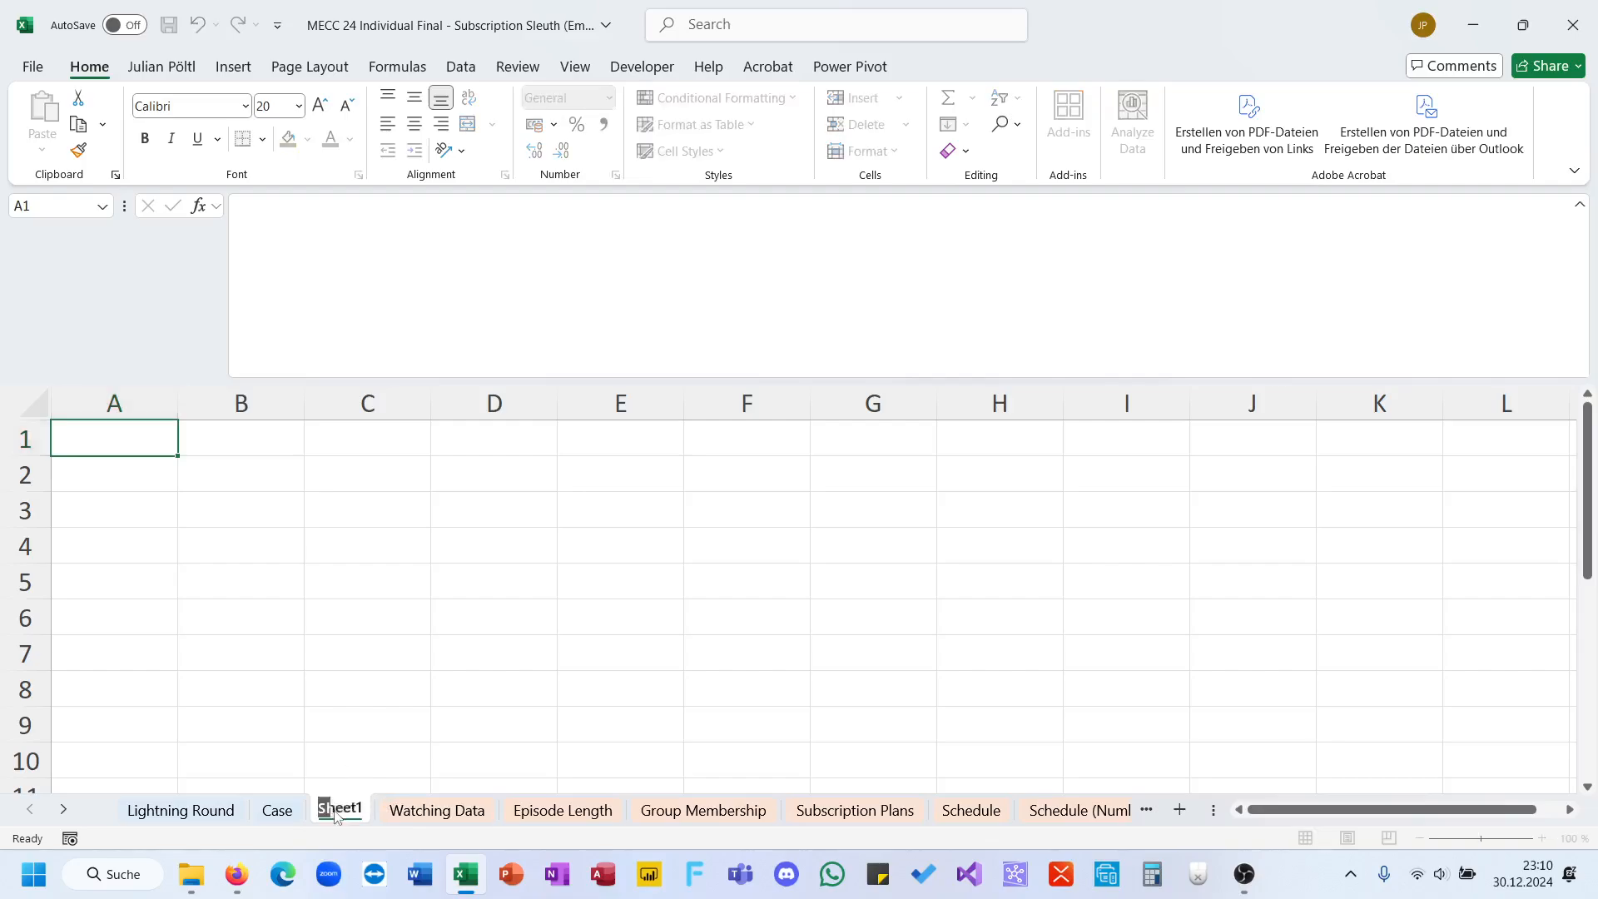
{"action": "type", "text": "B2"}
{"action": "left_click", "coordinate": [278, 585]}
Step: Start a UNIQUE formula in cell A2 of the B2 sheet
{"action": "left_click", "coordinate": [158, 469]}
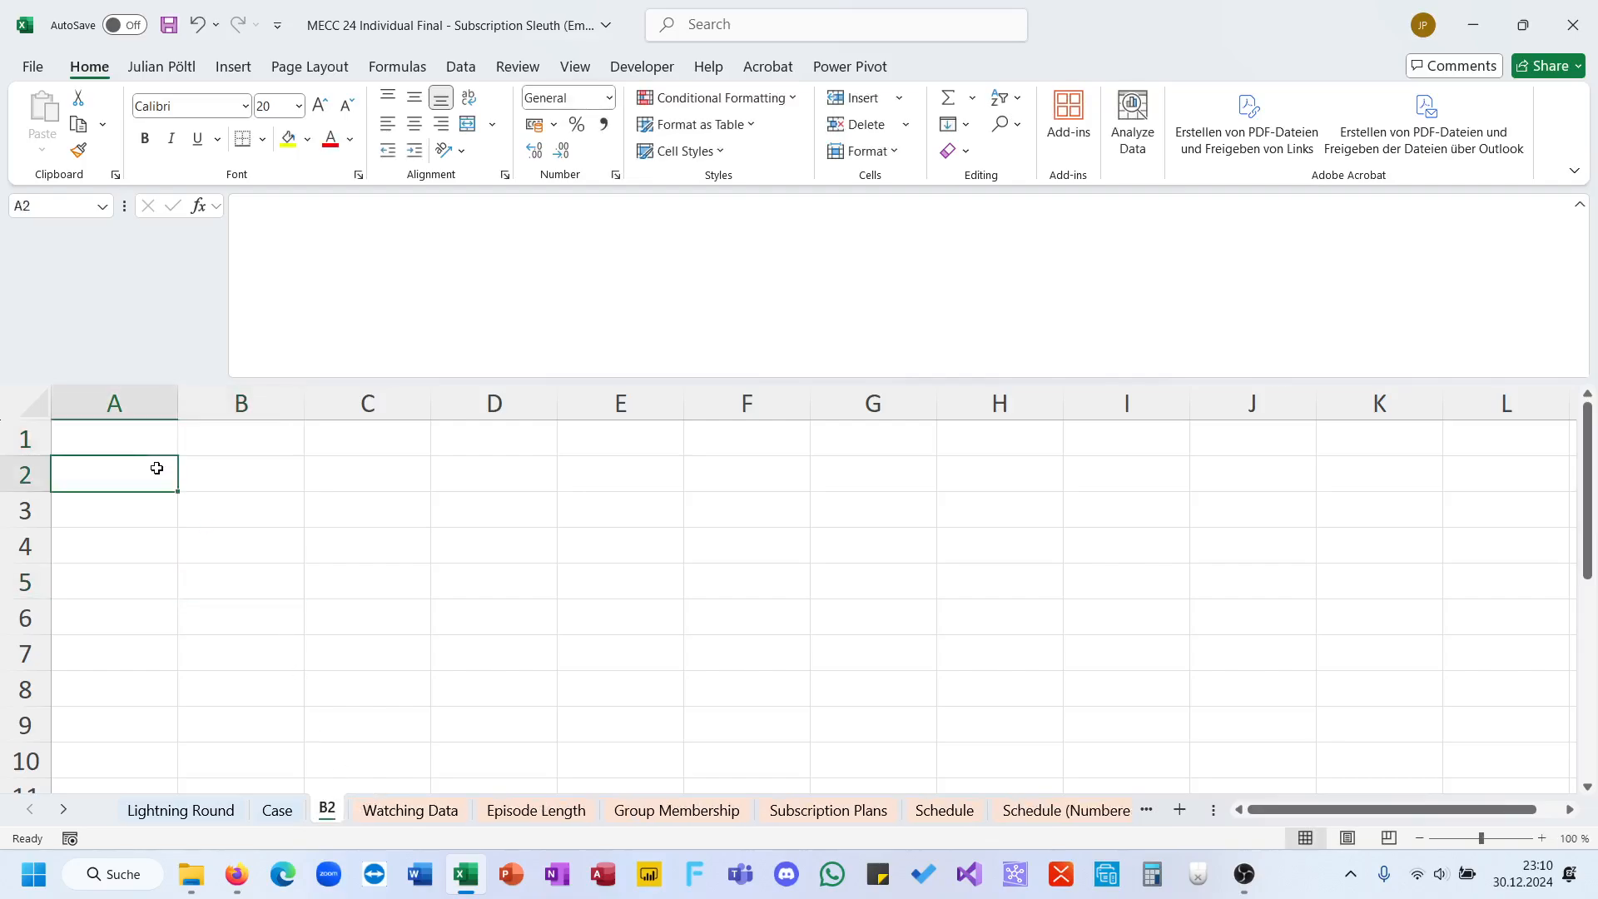
{"action": "type", "text": "0un"}
{"action": "key", "text": "BackSpace"}
{"action": "key", "text": "BackSpace"}
{"action": "key", "text": "BackSpace"}
{"action": "type", "text": "=uni"}
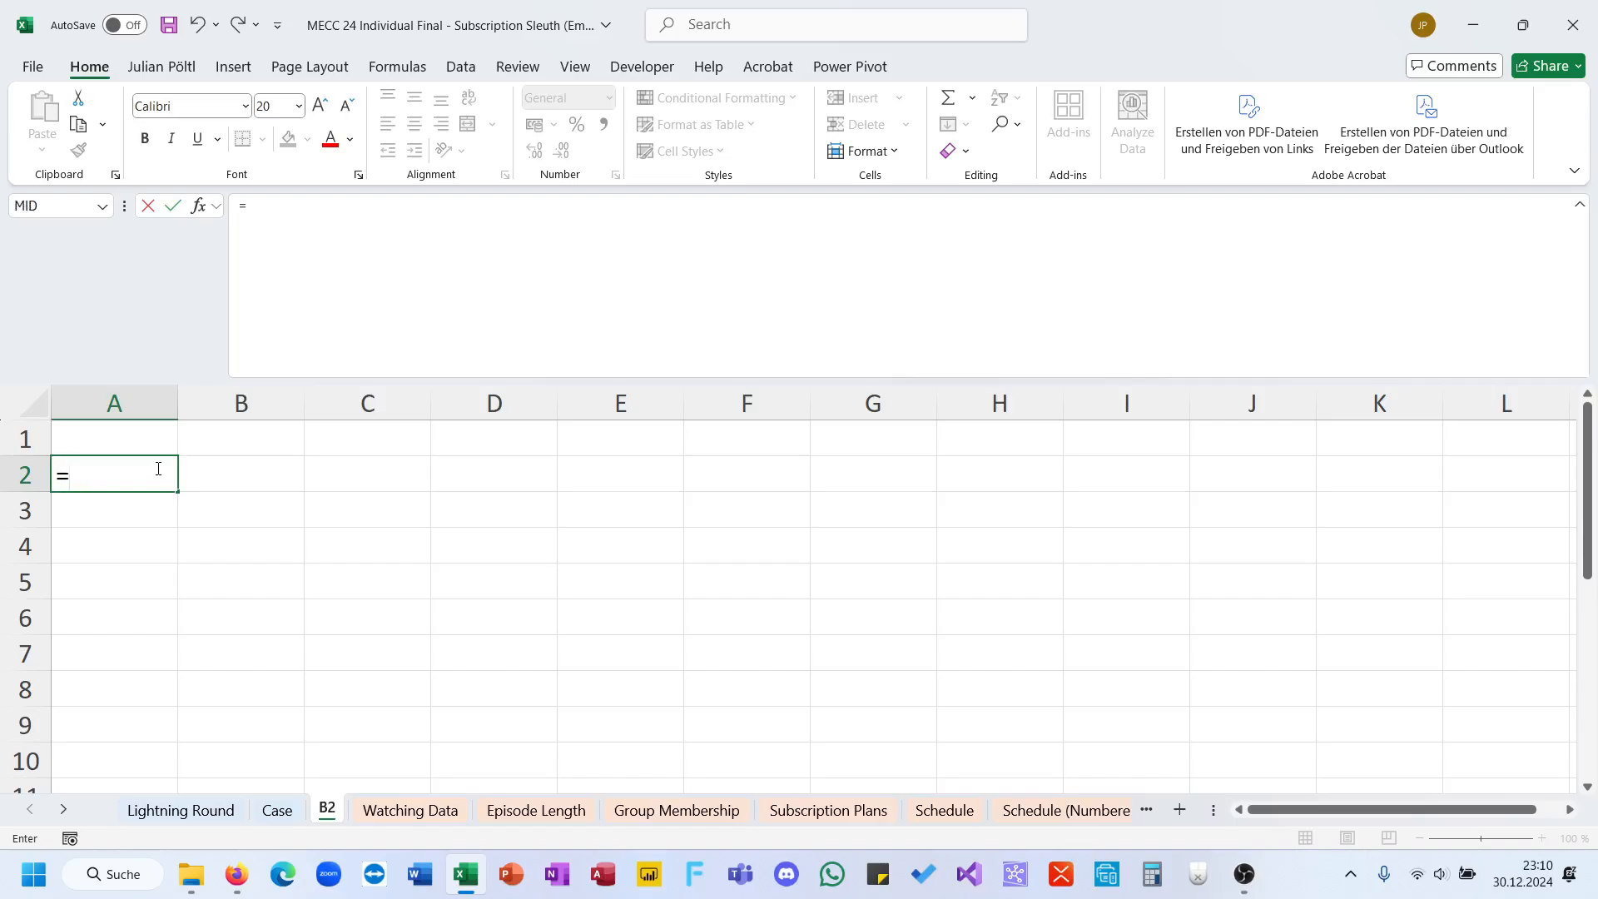
{"action": "key", "text": "Down"}
{"action": "key", "text": "Tab"}
{"action": "key", "text": "BackSpace"}
{"action": "key", "text": "BackSpace"}
{"action": "key", "text": "BackSpace"}
{"action": "key", "text": "BackSpace"}
{"action": "key", "text": "BackSpace"}
{"action": "key", "text": "BackSpace"}
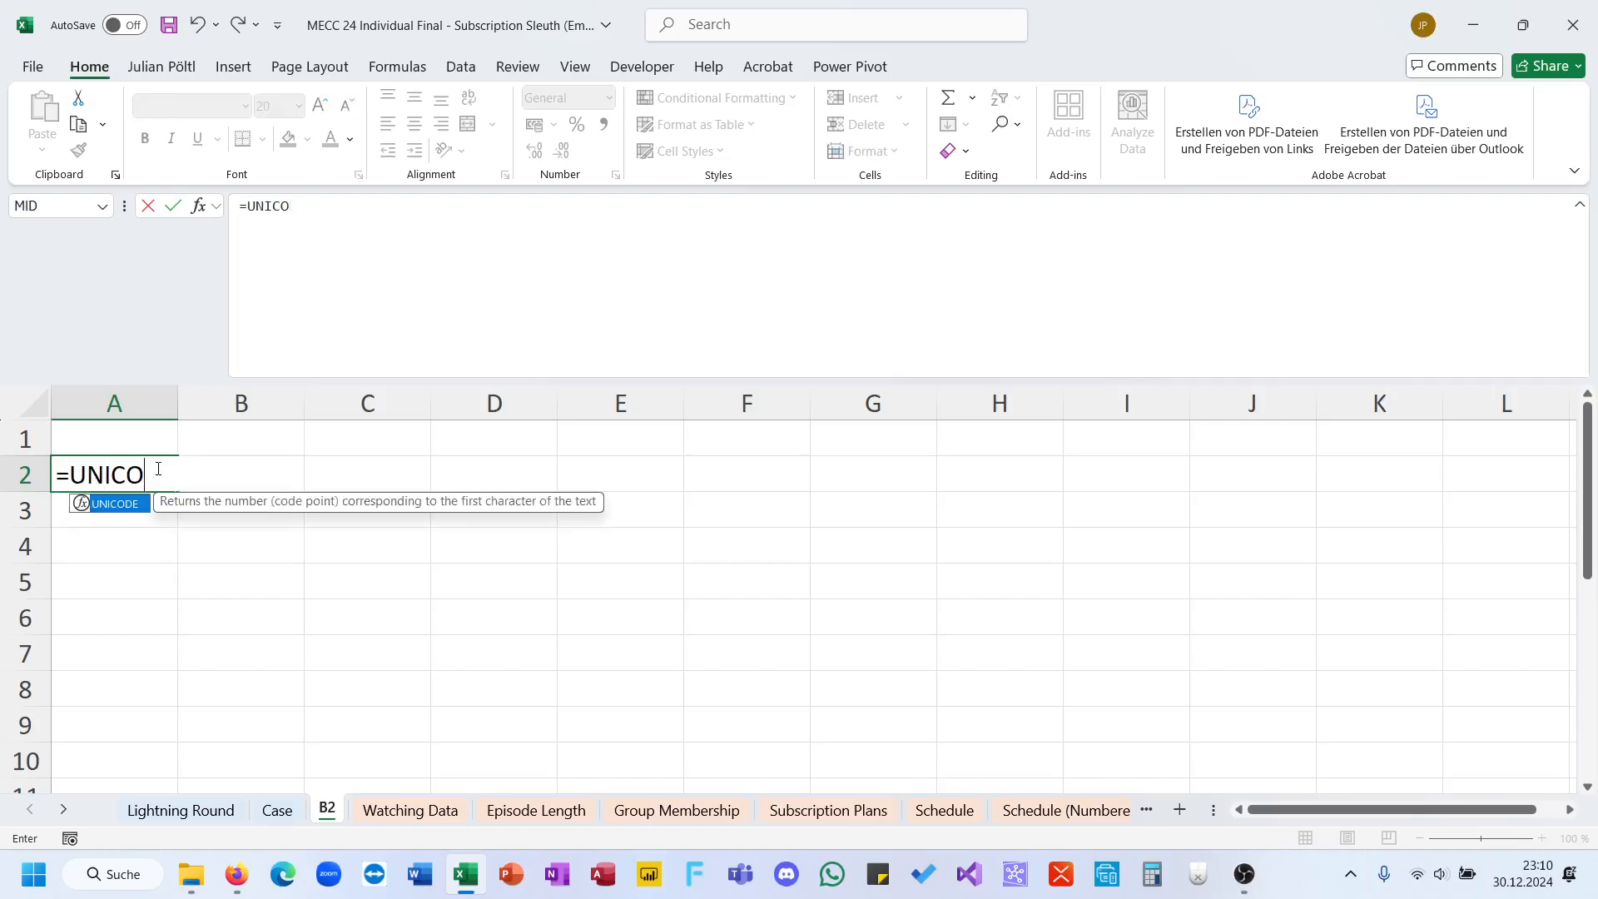
{"action": "key", "text": "Down"}
{"action": "key", "text": "Tab"}
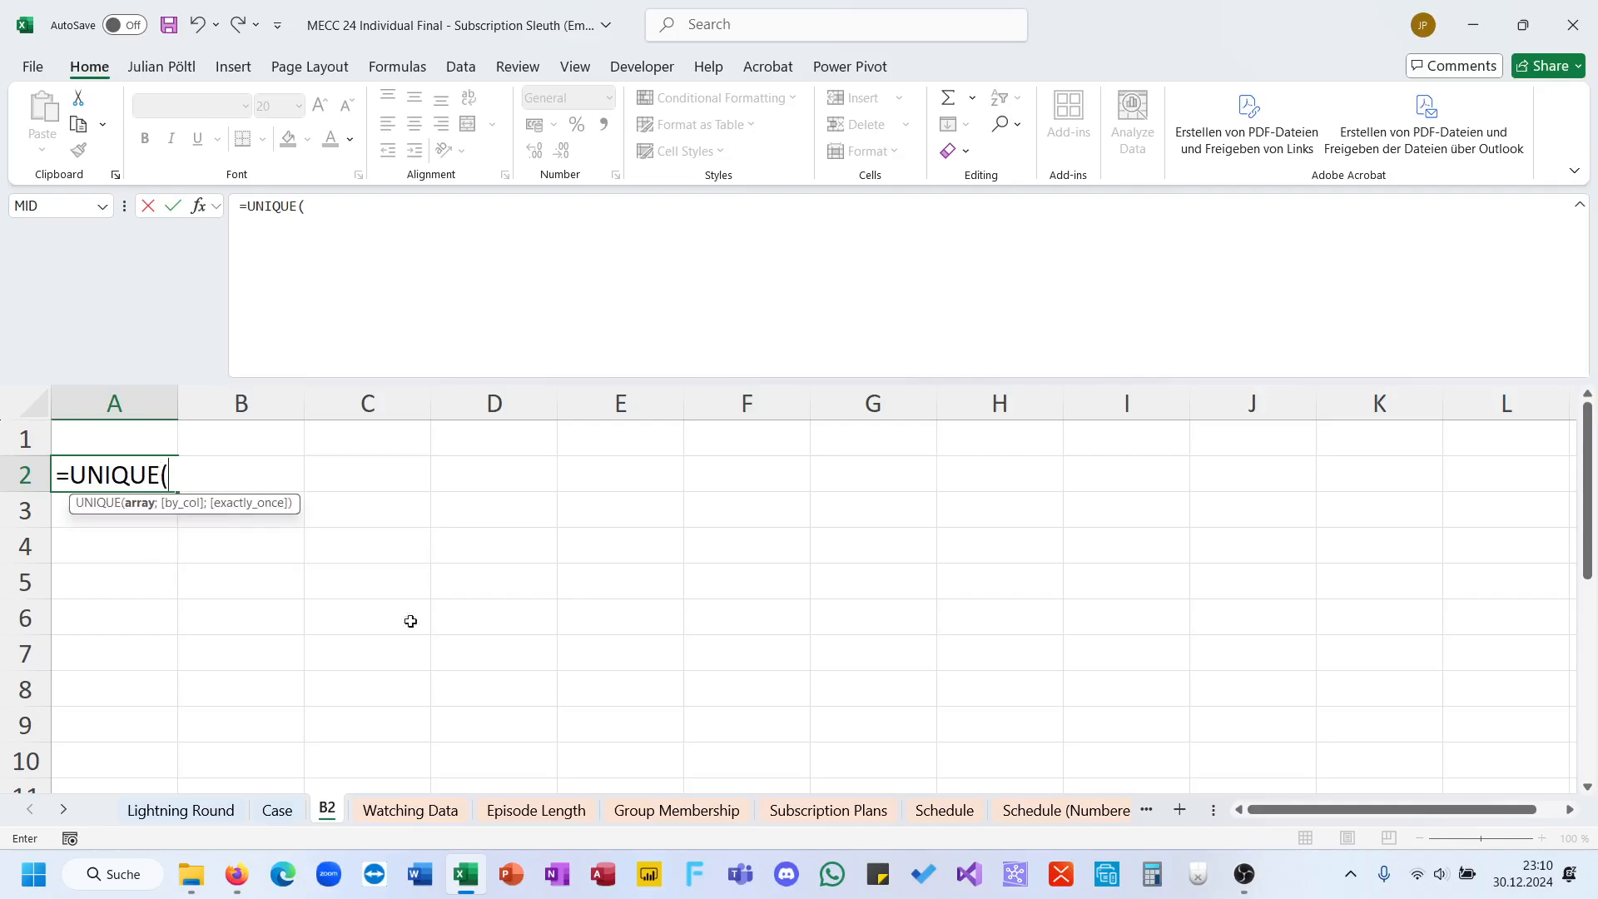
Step: Use the group names in 'Group Membership'!D5:D203 as the UNIQUE array and commit the formula
{"action": "left_click", "coordinate": [707, 784]}
{"action": "left_click", "coordinate": [716, 810]}
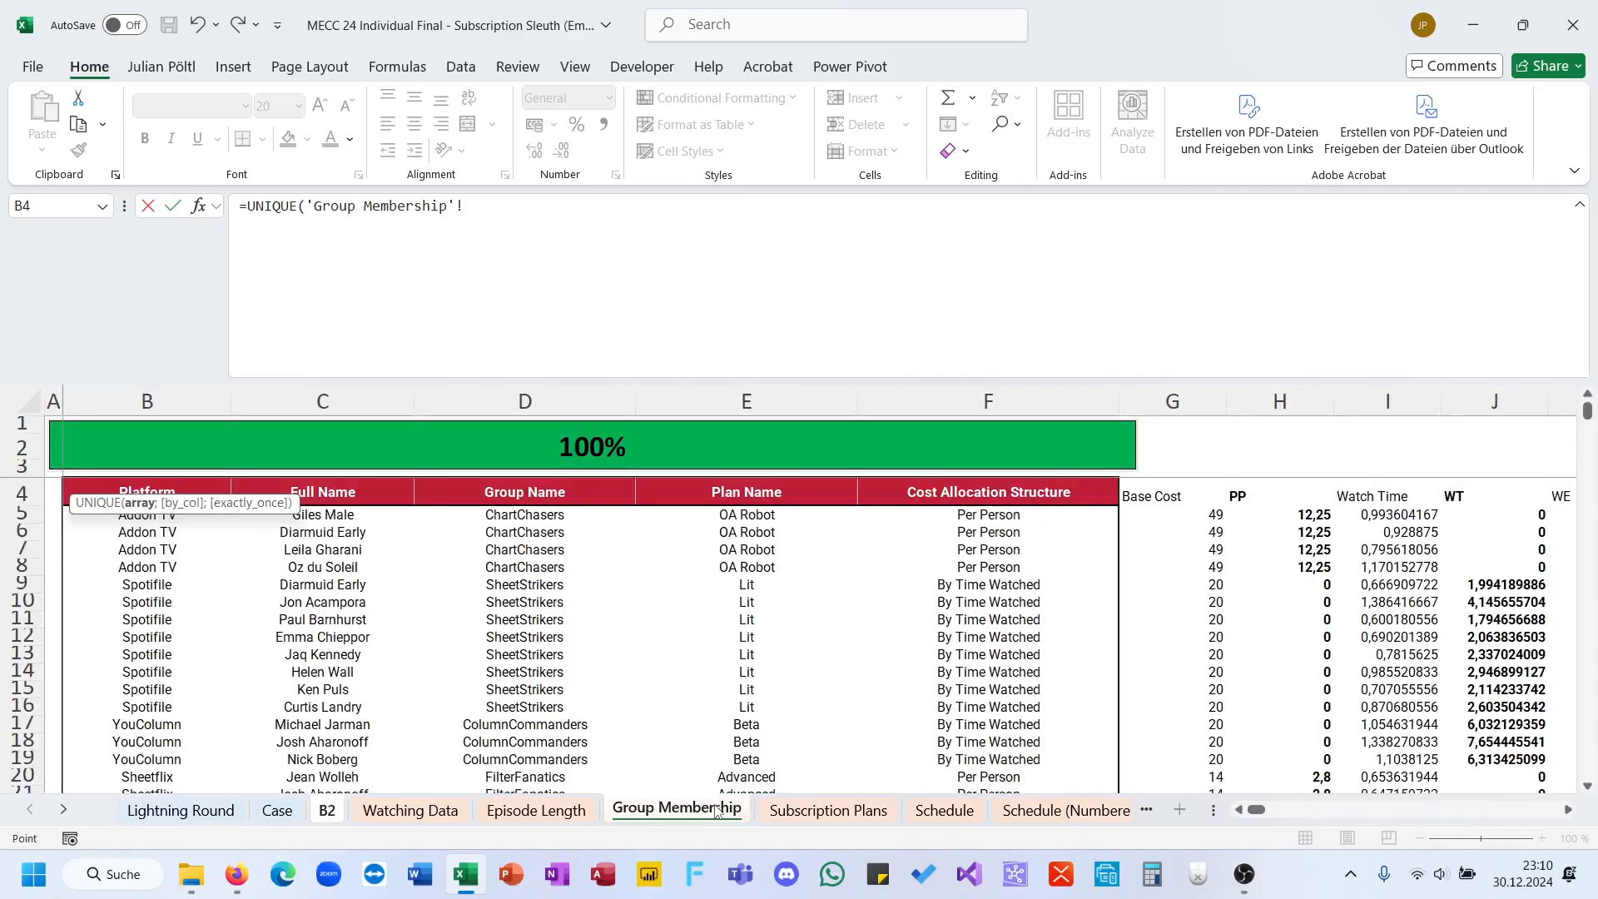
{"action": "left_click", "coordinate": [496, 514]}
{"action": "key", "text": "ctrl+shift+Down"}
{"action": "key", "text": "Return"}
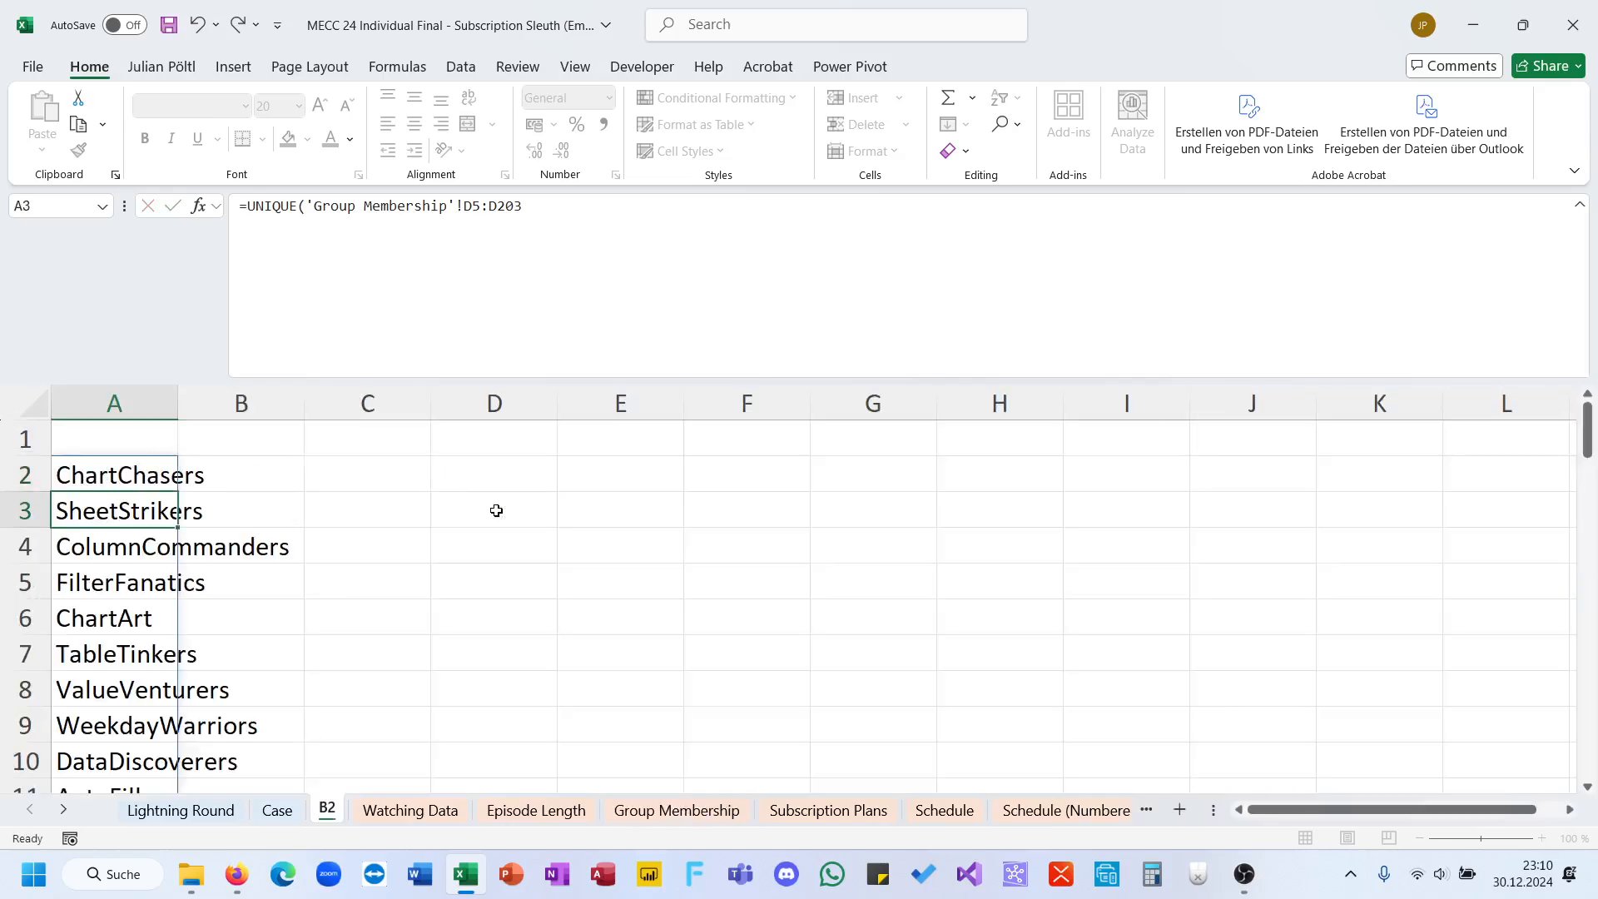
Step: Start a formula in cell B2 that nests FILTER inside ROWS
{"action": "key", "text": "Up"}
{"action": "key", "text": "Right"}
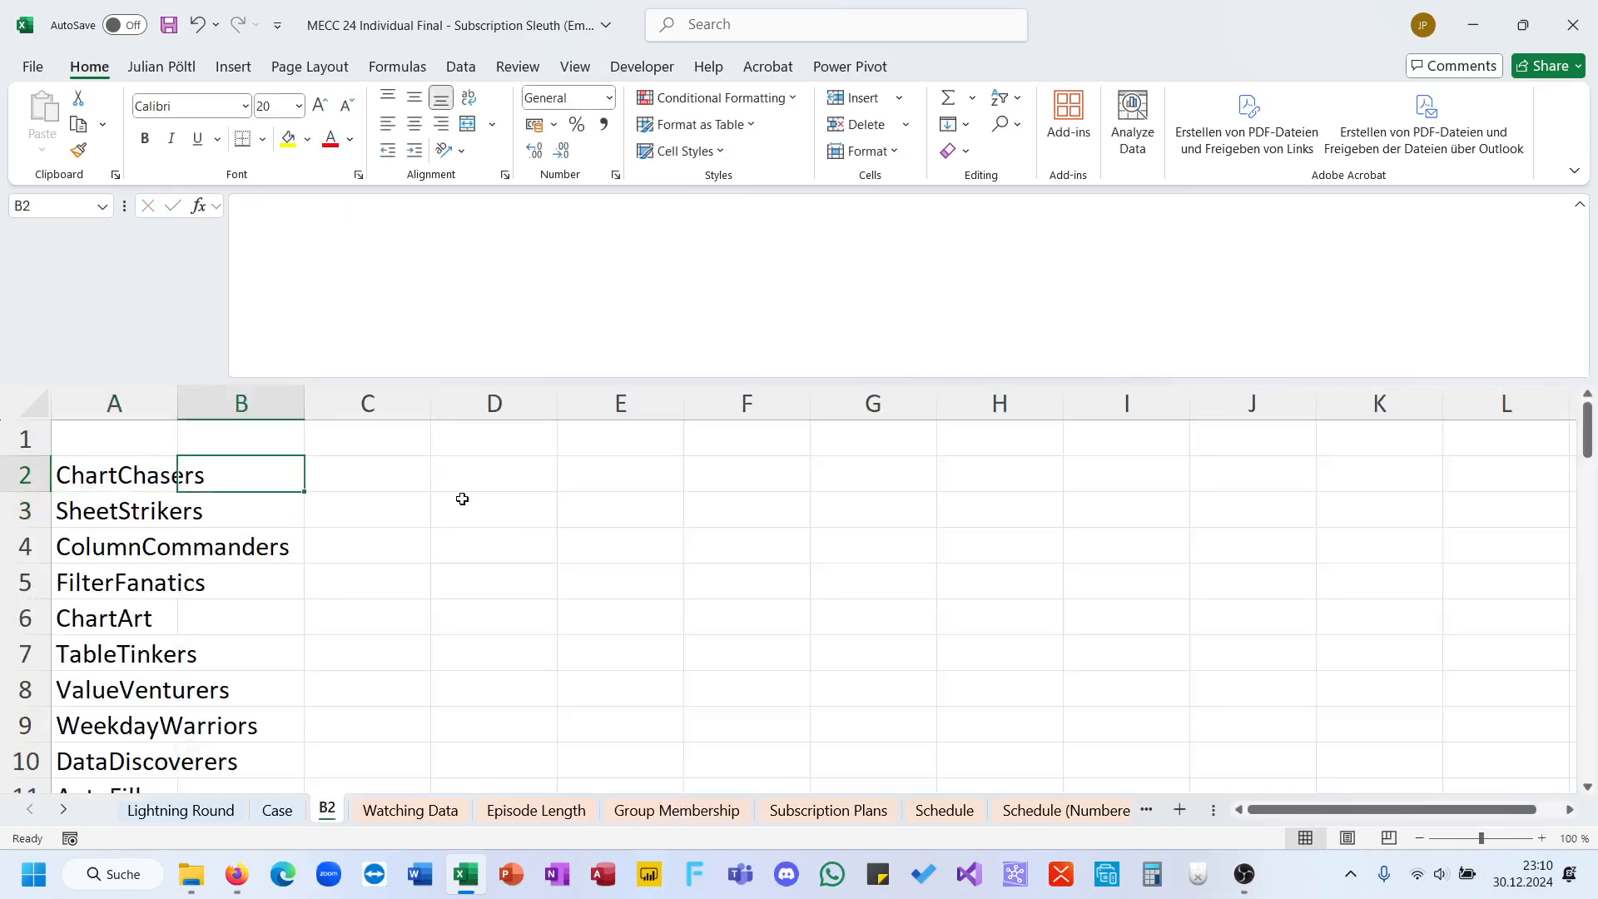
{"action": "type", "text": "=cou"}
{"action": "key", "text": "BackSpace"}
{"action": "key", "text": "BackSpace"}
{"action": "key", "text": "BackSpace"}
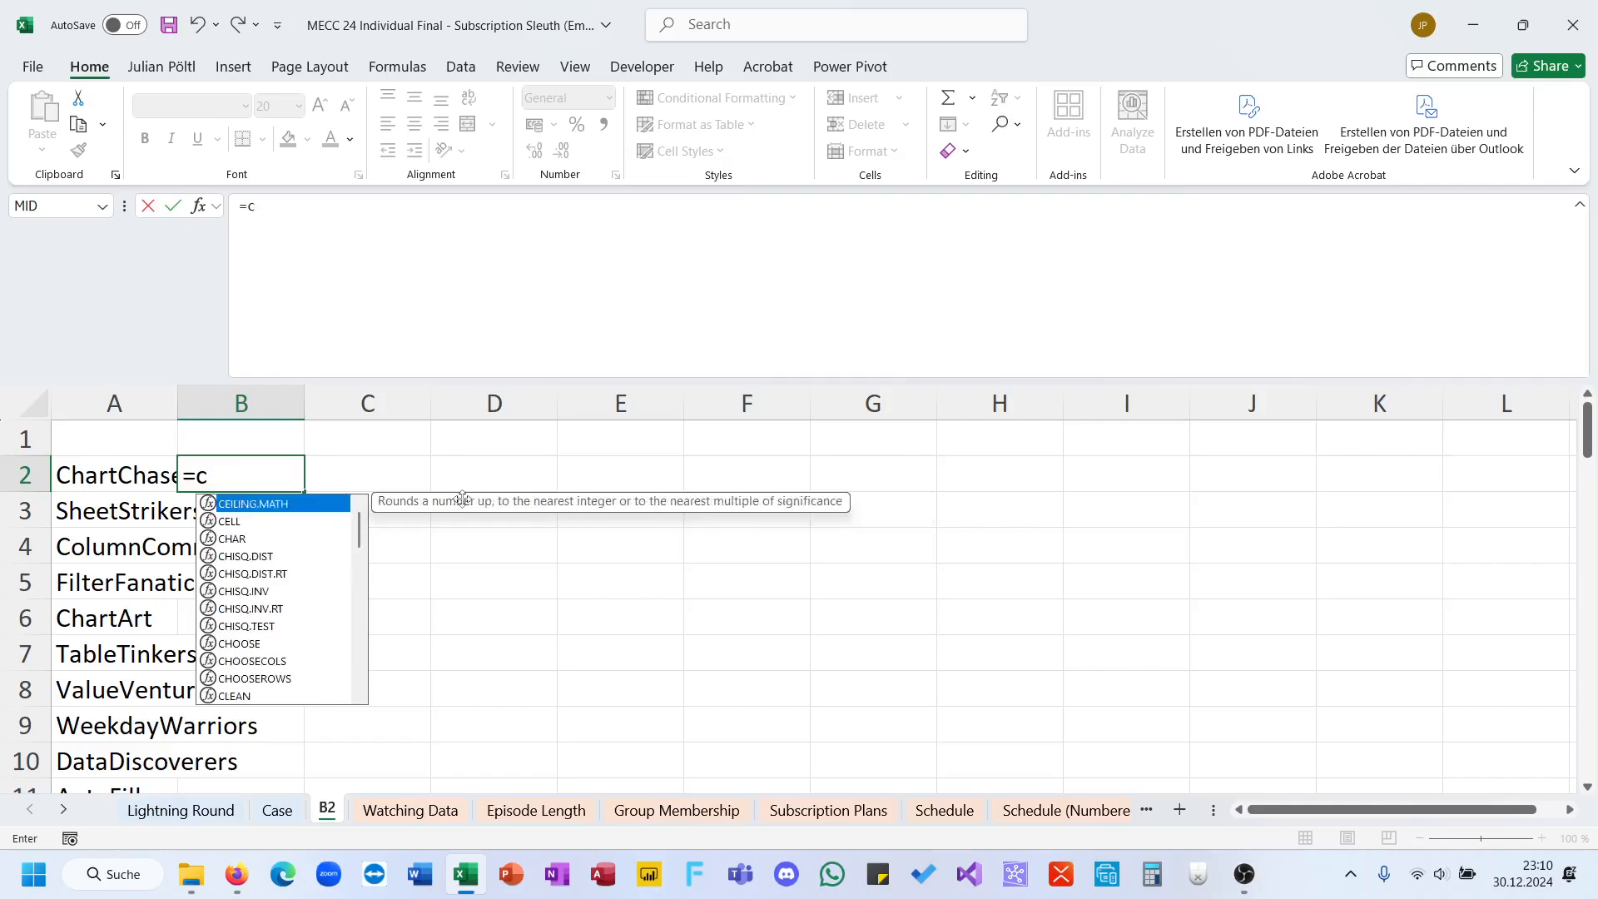
{"action": "type", "text": "row"}
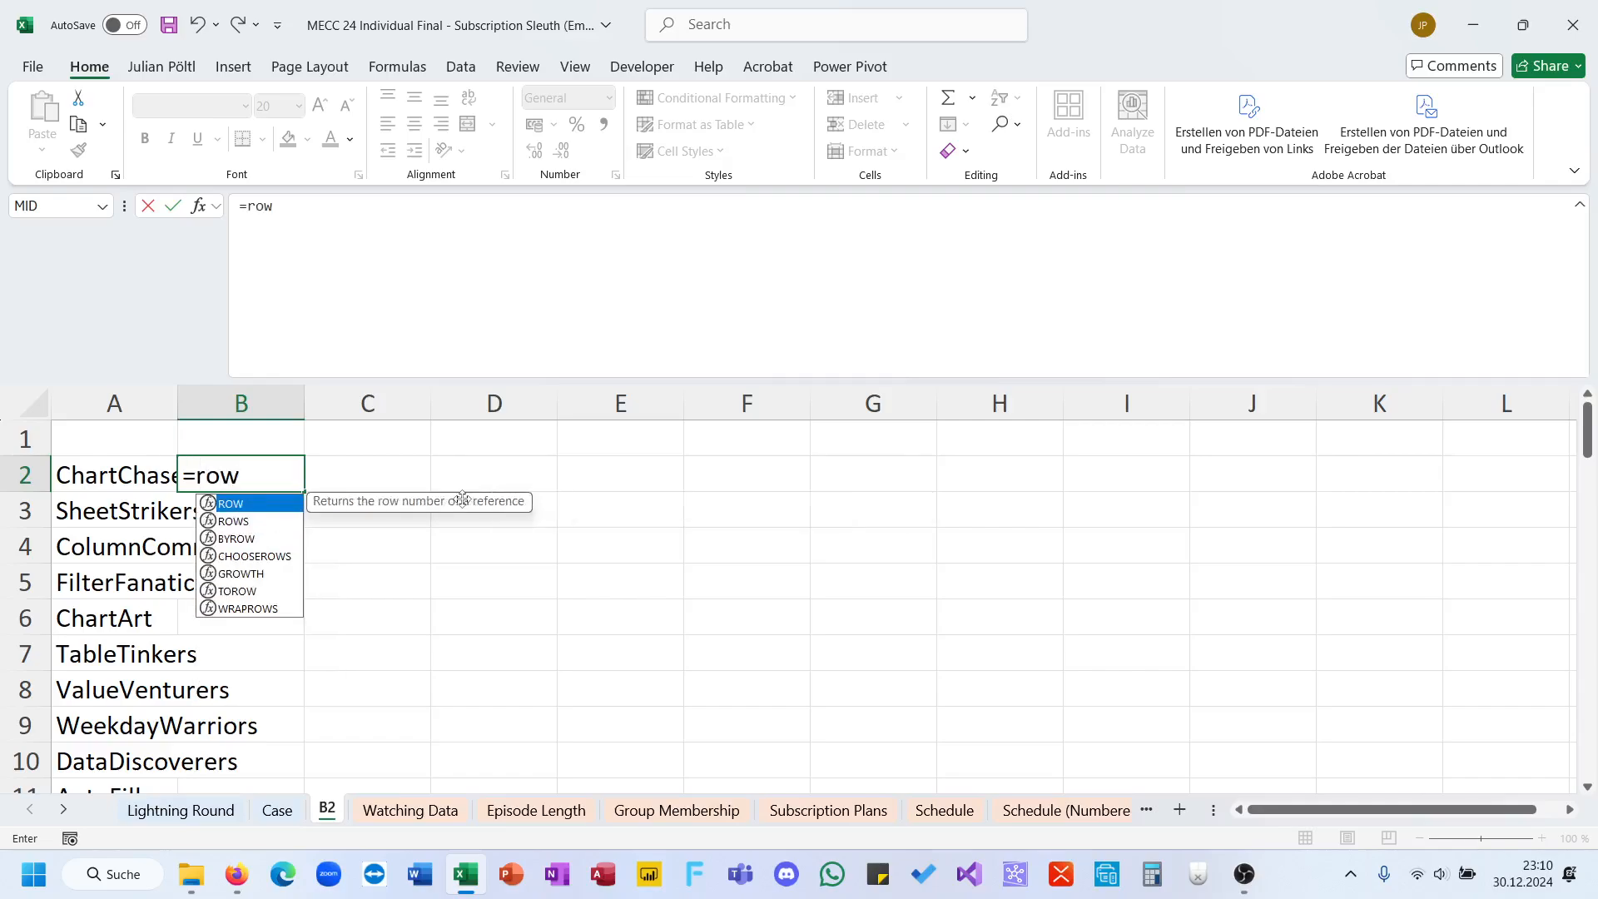
{"action": "key", "text": "Down"}
{"action": "key", "text": "Tab"}
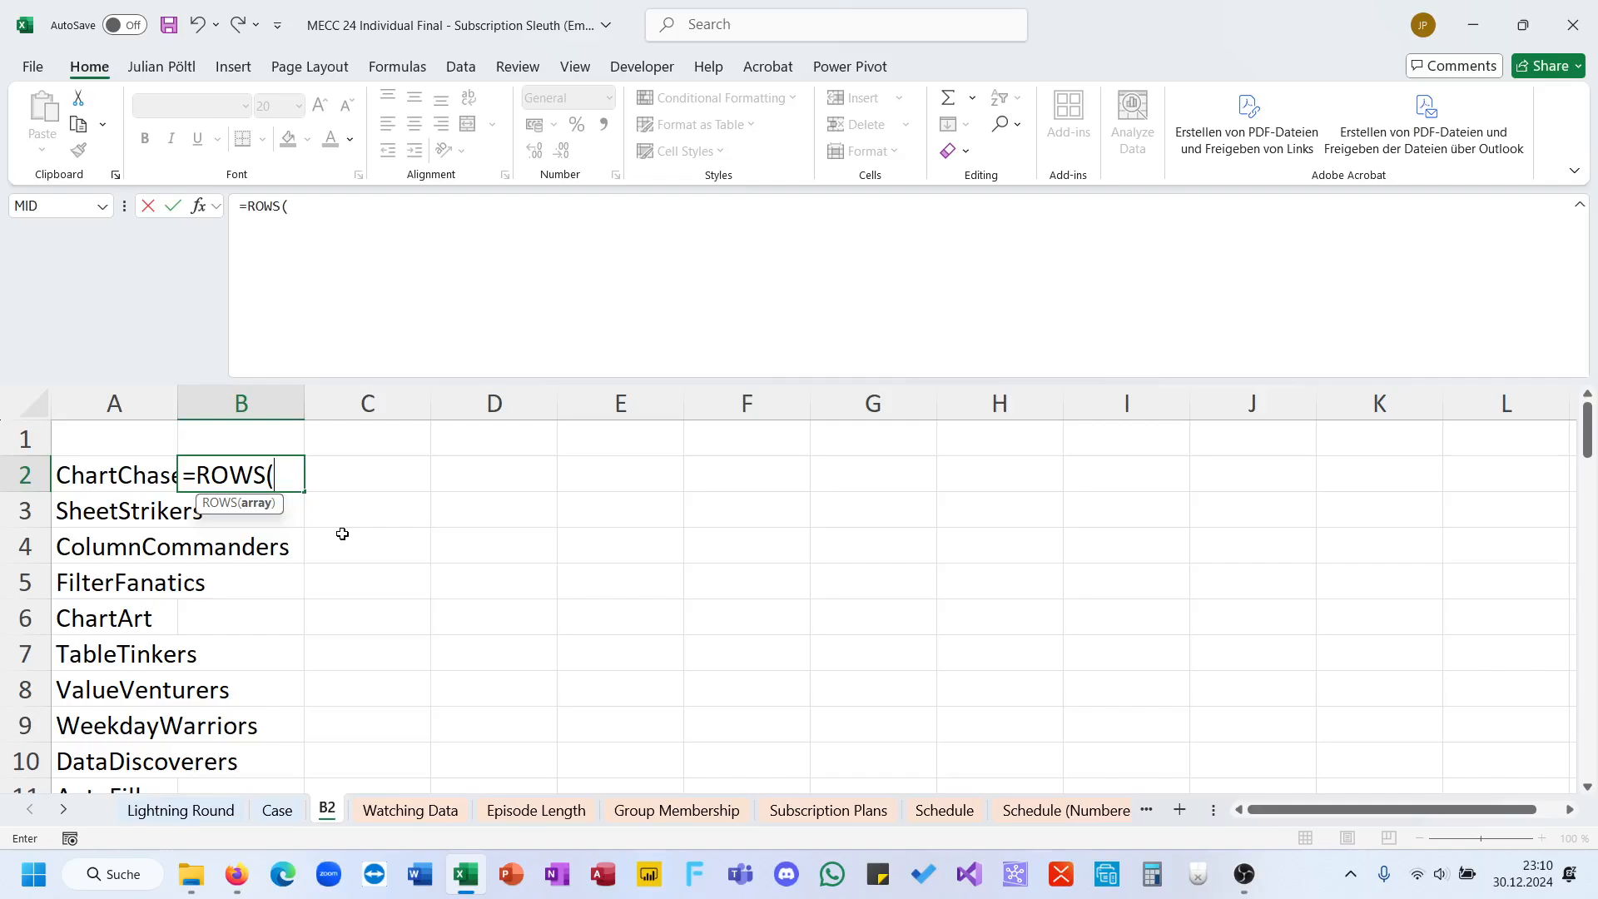
{"action": "type", "text": "fil"}
{"action": "key", "text": "Tab"}
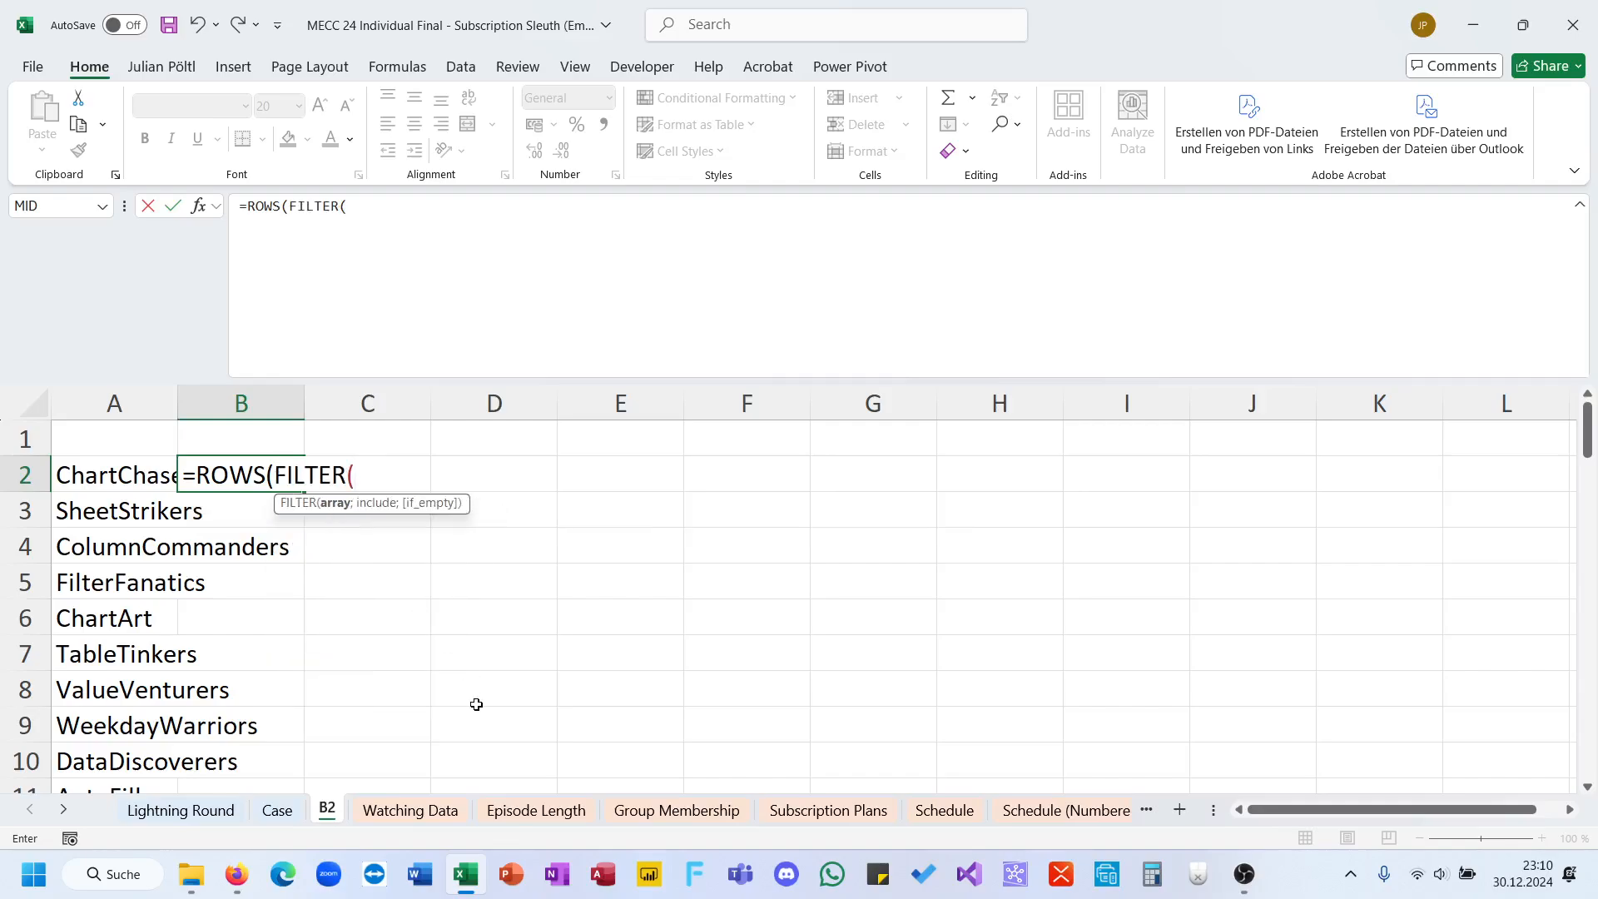
Step: Set the FILTER array to the group names in 'Group Membership'!$D$5:$D$203 as an absolute reference
{"action": "left_click", "coordinate": [676, 810]}
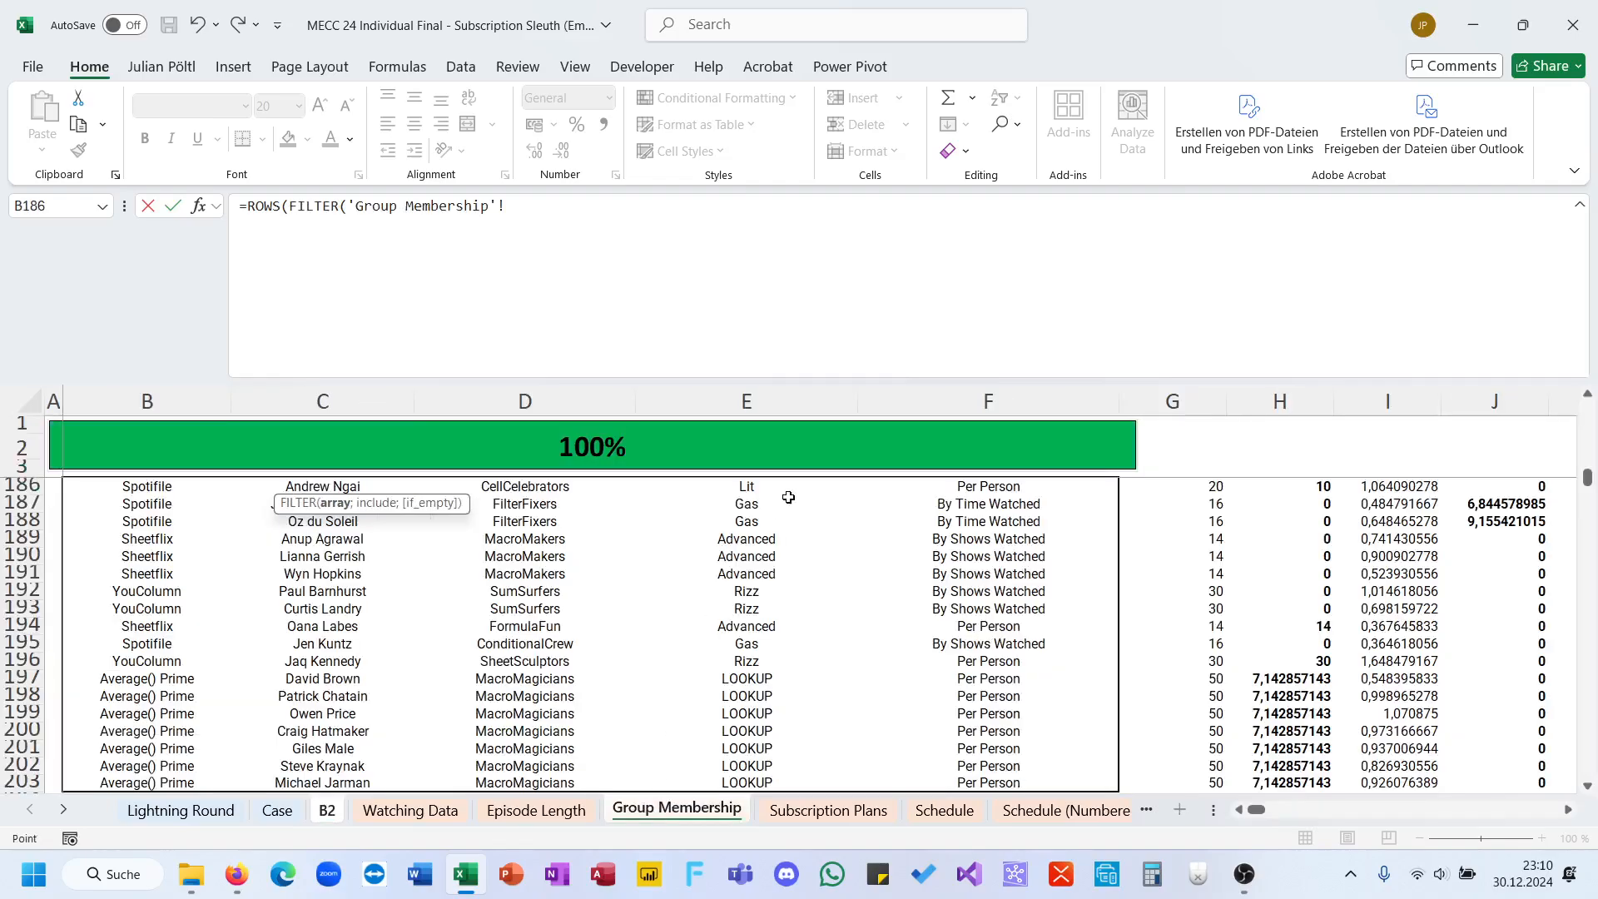
{"action": "left_click", "coordinate": [493, 776]}
{"action": "key", "text": "ctrl+shift+Up"}
{"action": "key", "text": "F4"}
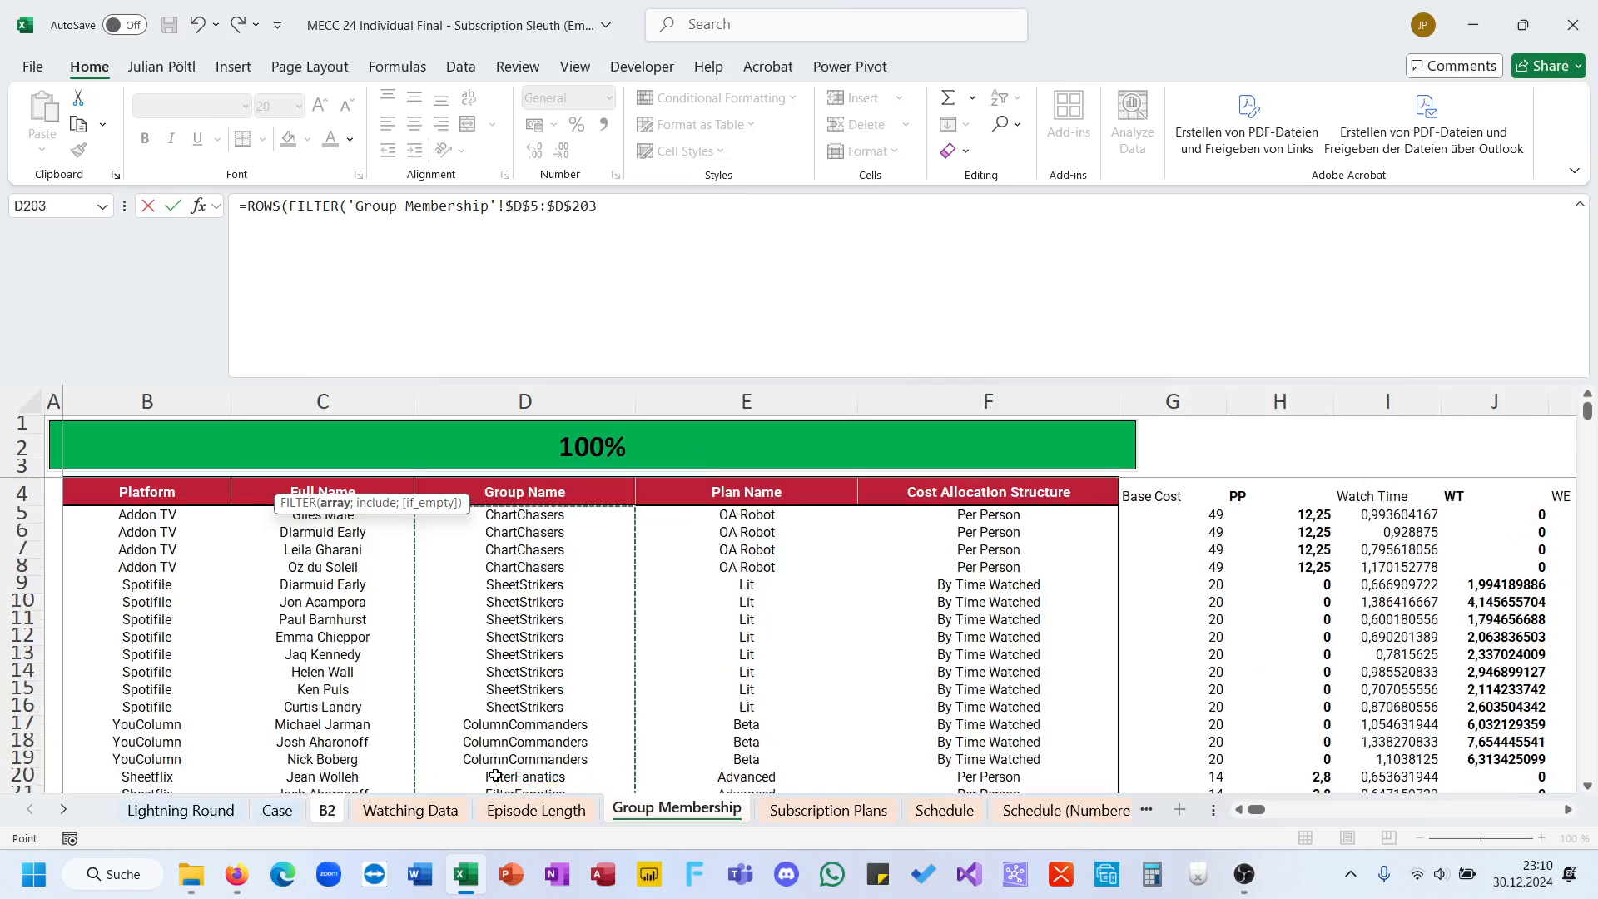
{"action": "type", "text": ";"}
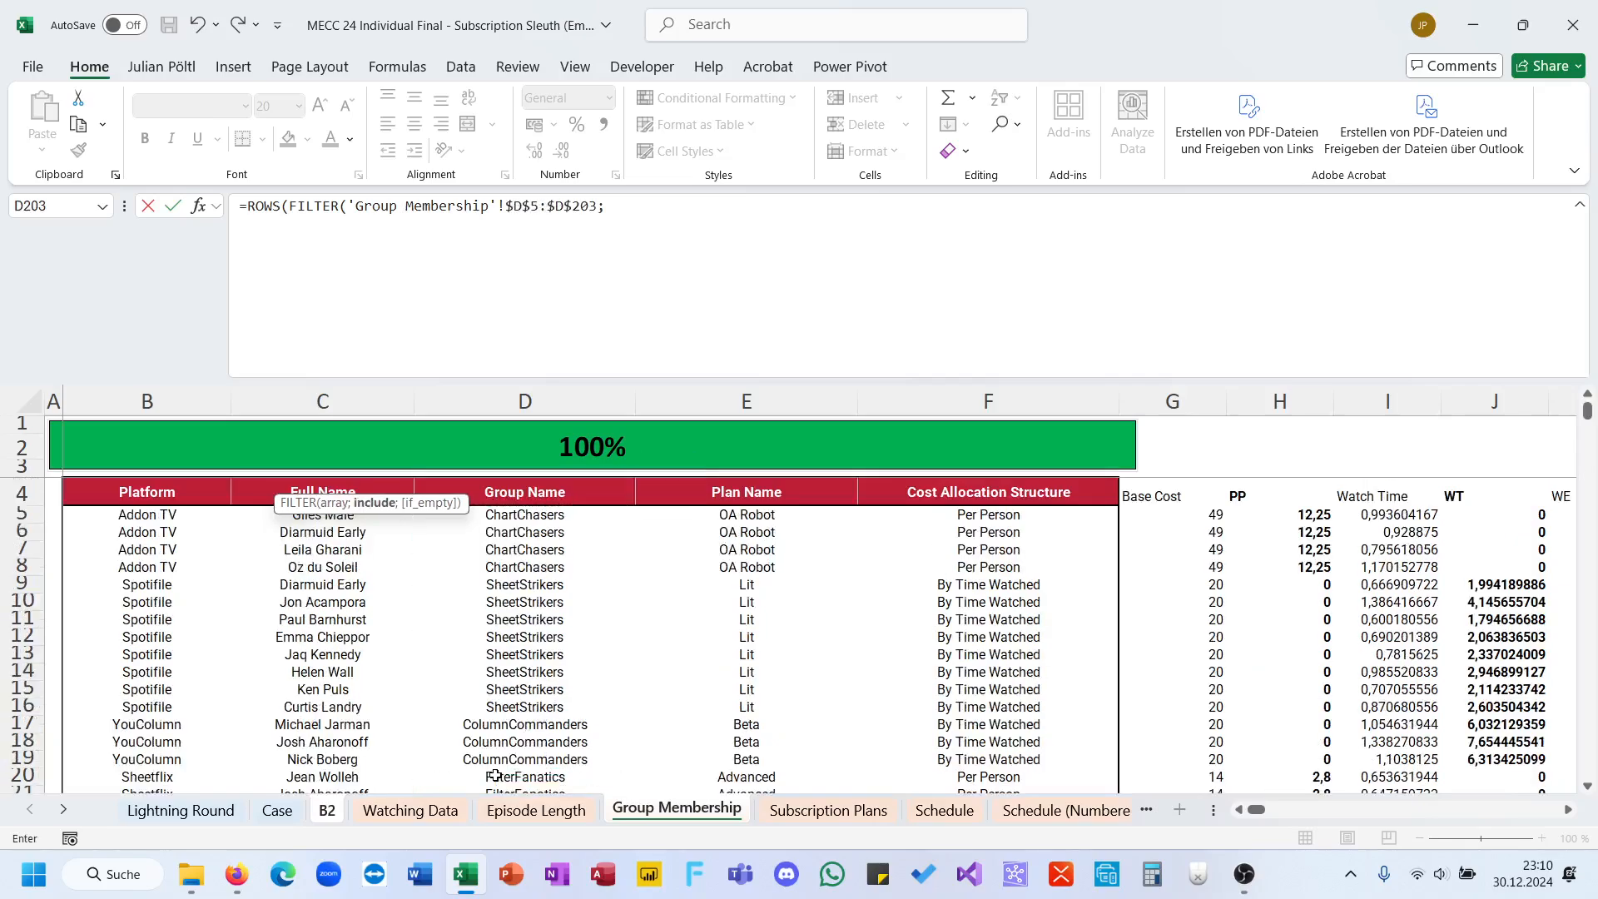
Step: Set the FILTER condition to 'Group Membership'!$D$5:$D$203=A2, close both functions and commit the formula in B2
{"action": "left_click", "coordinate": [516, 515]}
{"action": "key", "text": "ctrl+shift+Down"}
{"action": "key", "text": "F4"}
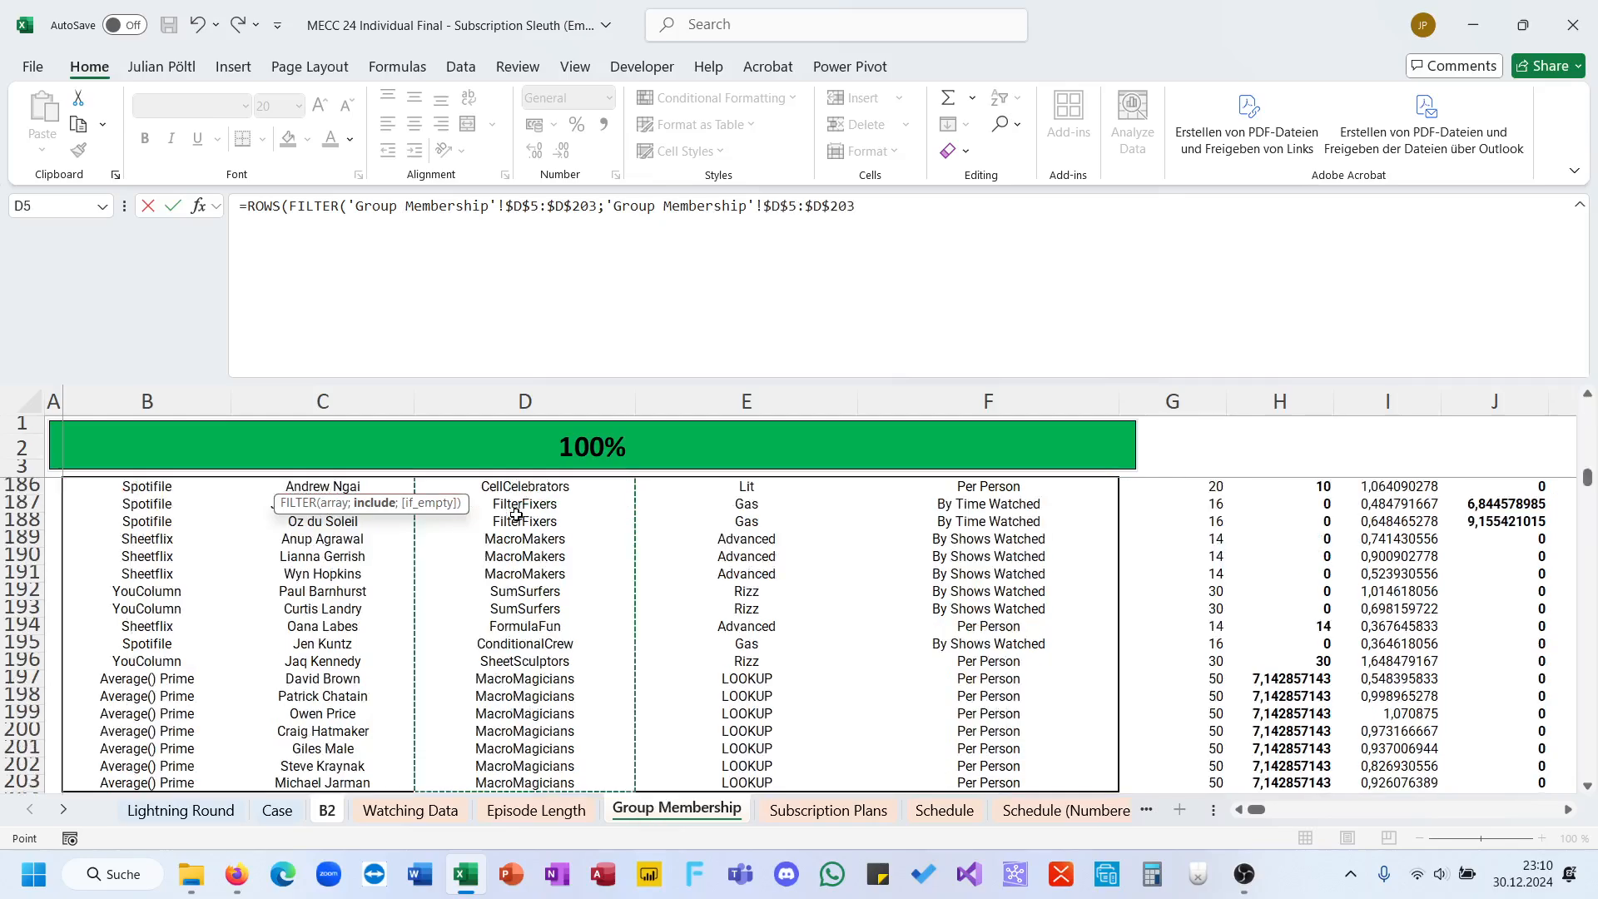
{"action": "type", "text": "="}
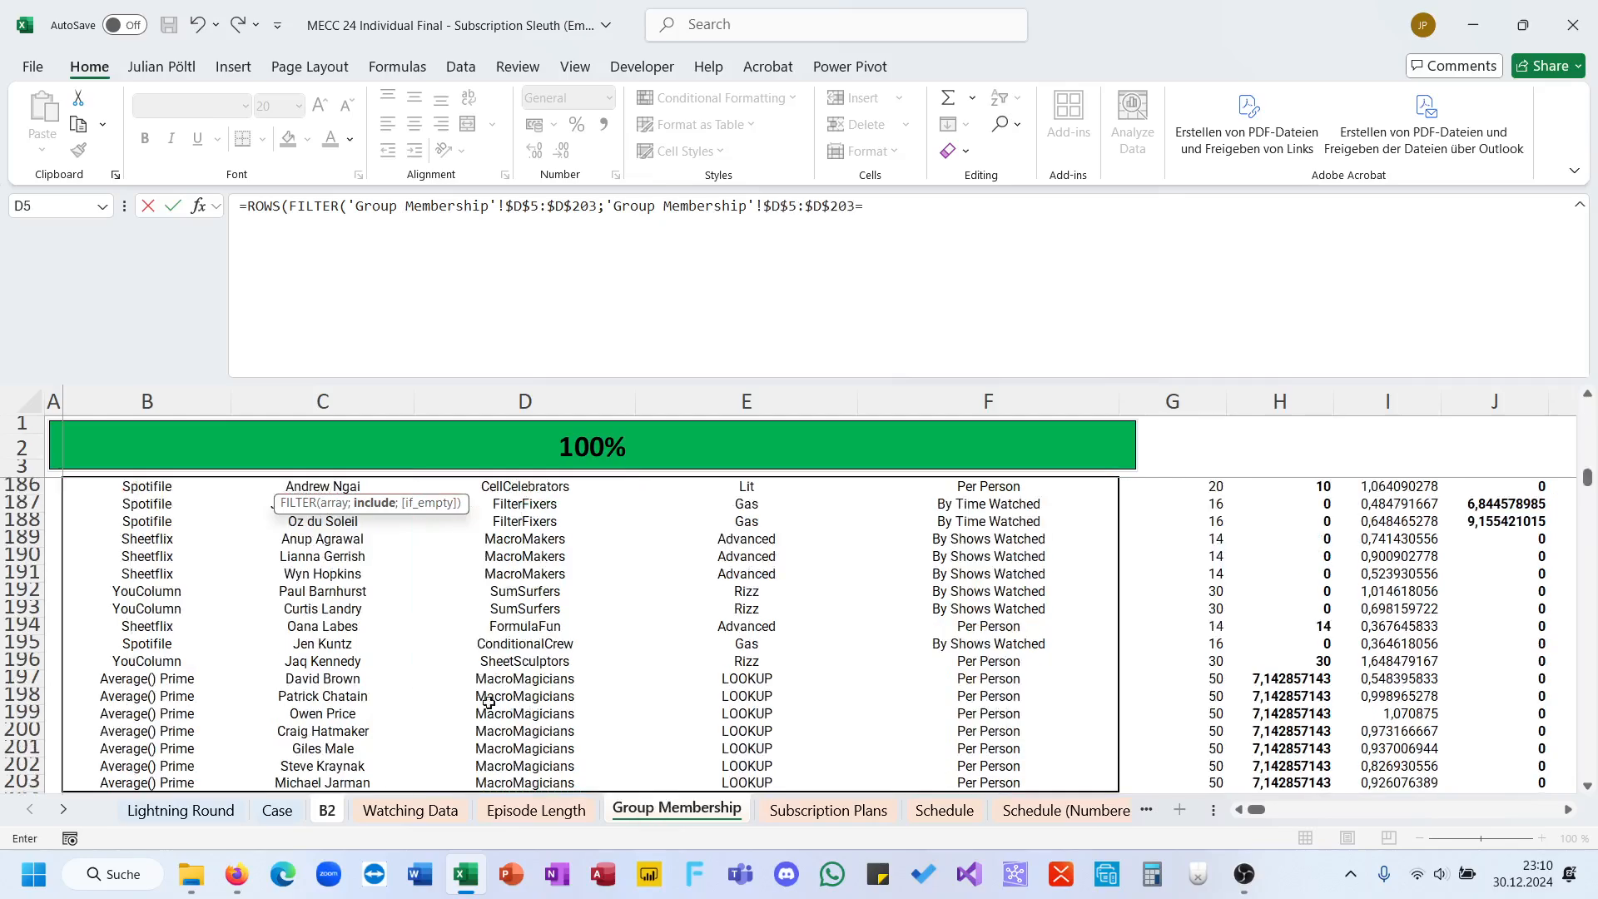
{"action": "left_click", "coordinate": [327, 810]}
{"action": "left_click", "coordinate": [151, 464]}
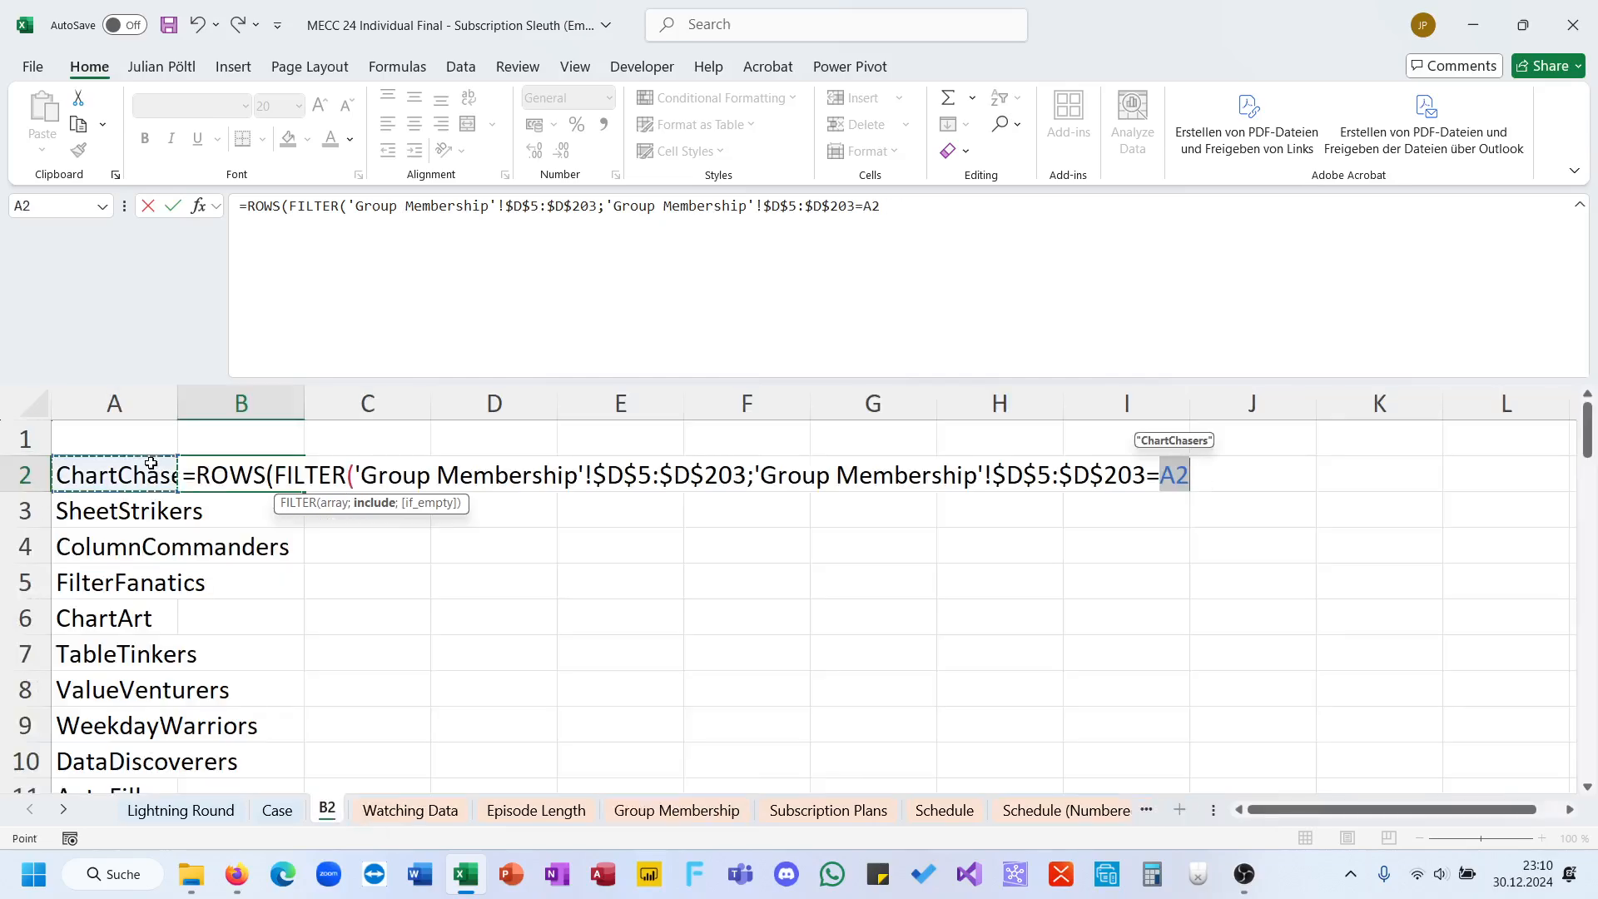
{"action": "type", "text": "))"}
{"action": "key", "text": "Return"}
{"action": "key", "text": "Up"}
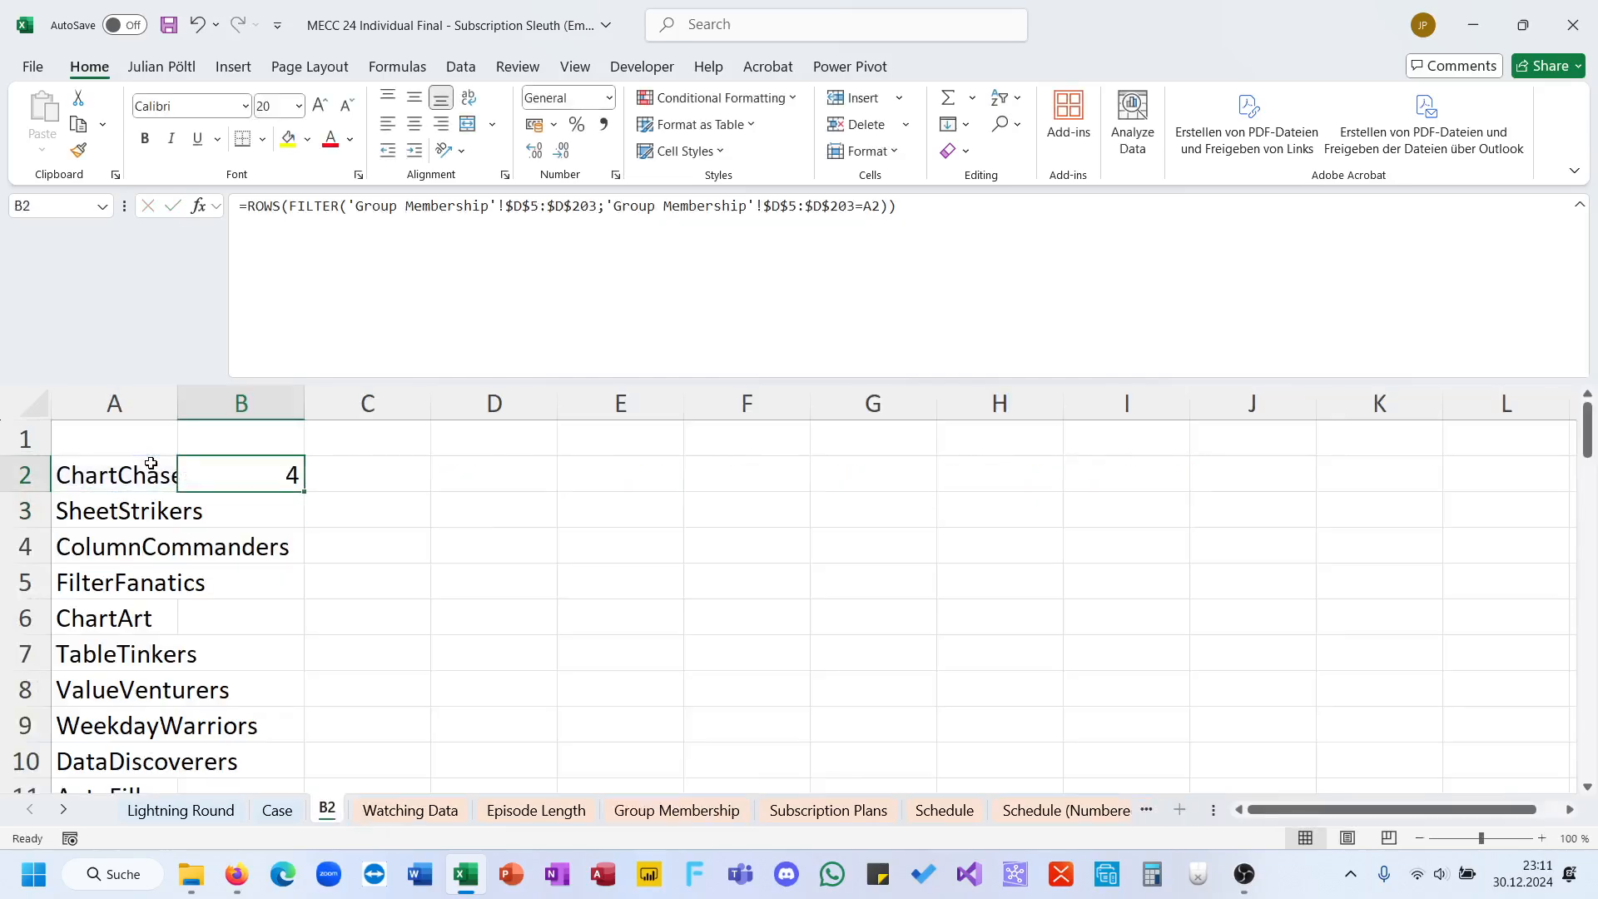
Step: Fill the ROWS formula from B2 down column B for all listed groups and check the copied rows
{"action": "double_click", "coordinate": [304, 492]}
{"action": "scroll", "coordinate": [317, 528], "scroll_direction": "down", "scroll_amount": 5}
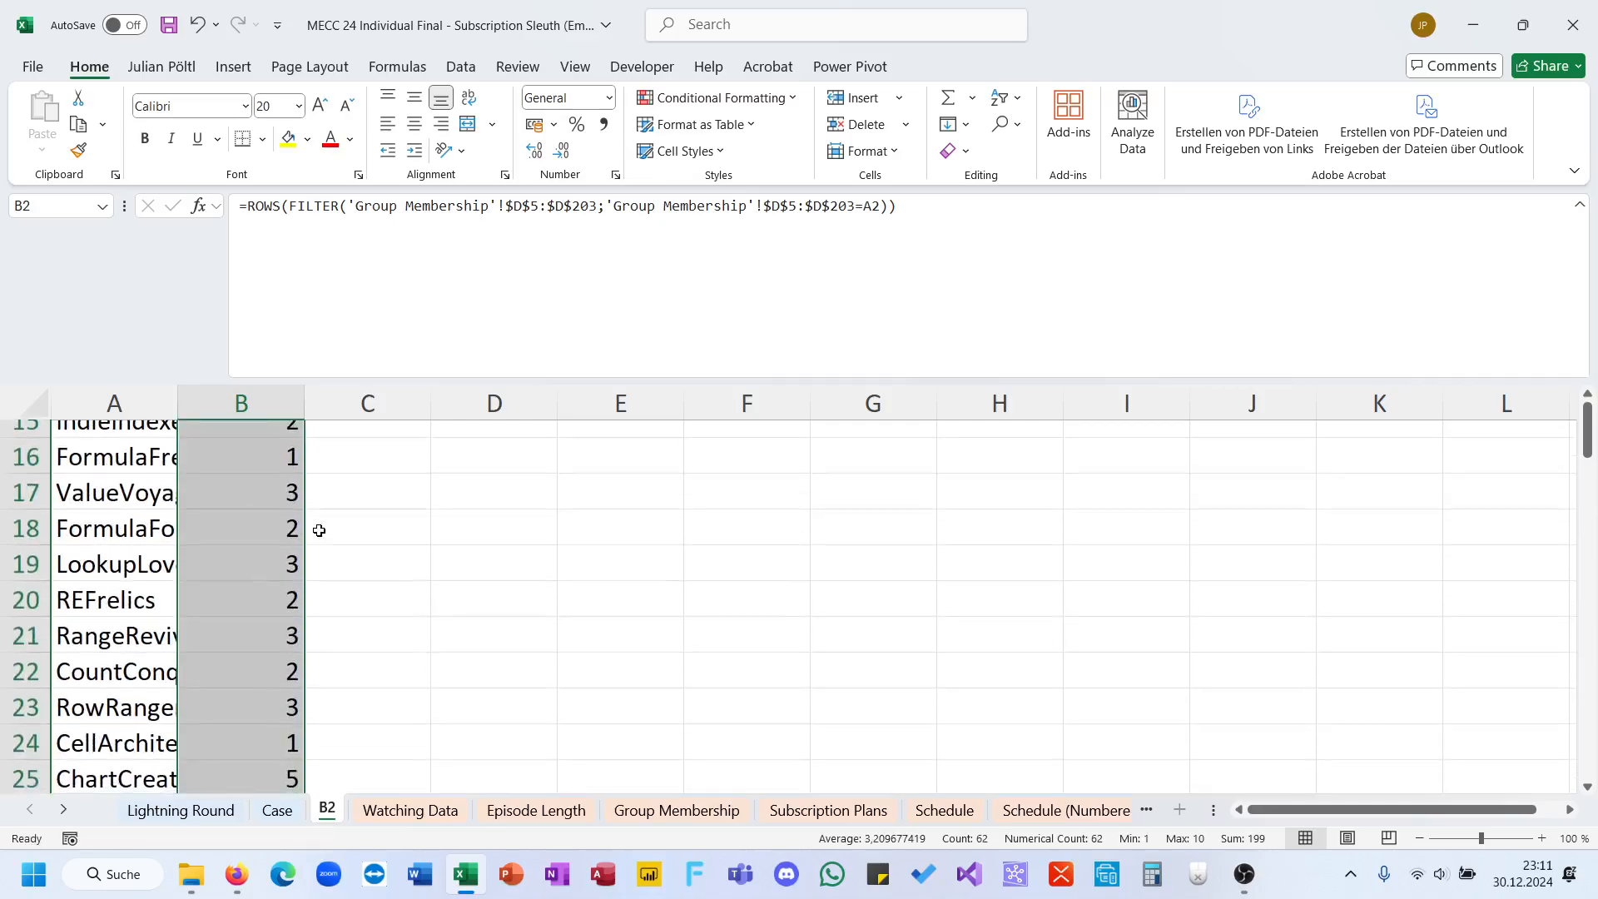
{"action": "scroll", "coordinate": [317, 527], "scroll_direction": "up", "scroll_amount": 5}
Step: Start a formula in C2 with an XLOOKUP nested inside another XLOOKUP, using A2 as the inner lookup value
{"action": "left_click", "coordinate": [330, 492]}
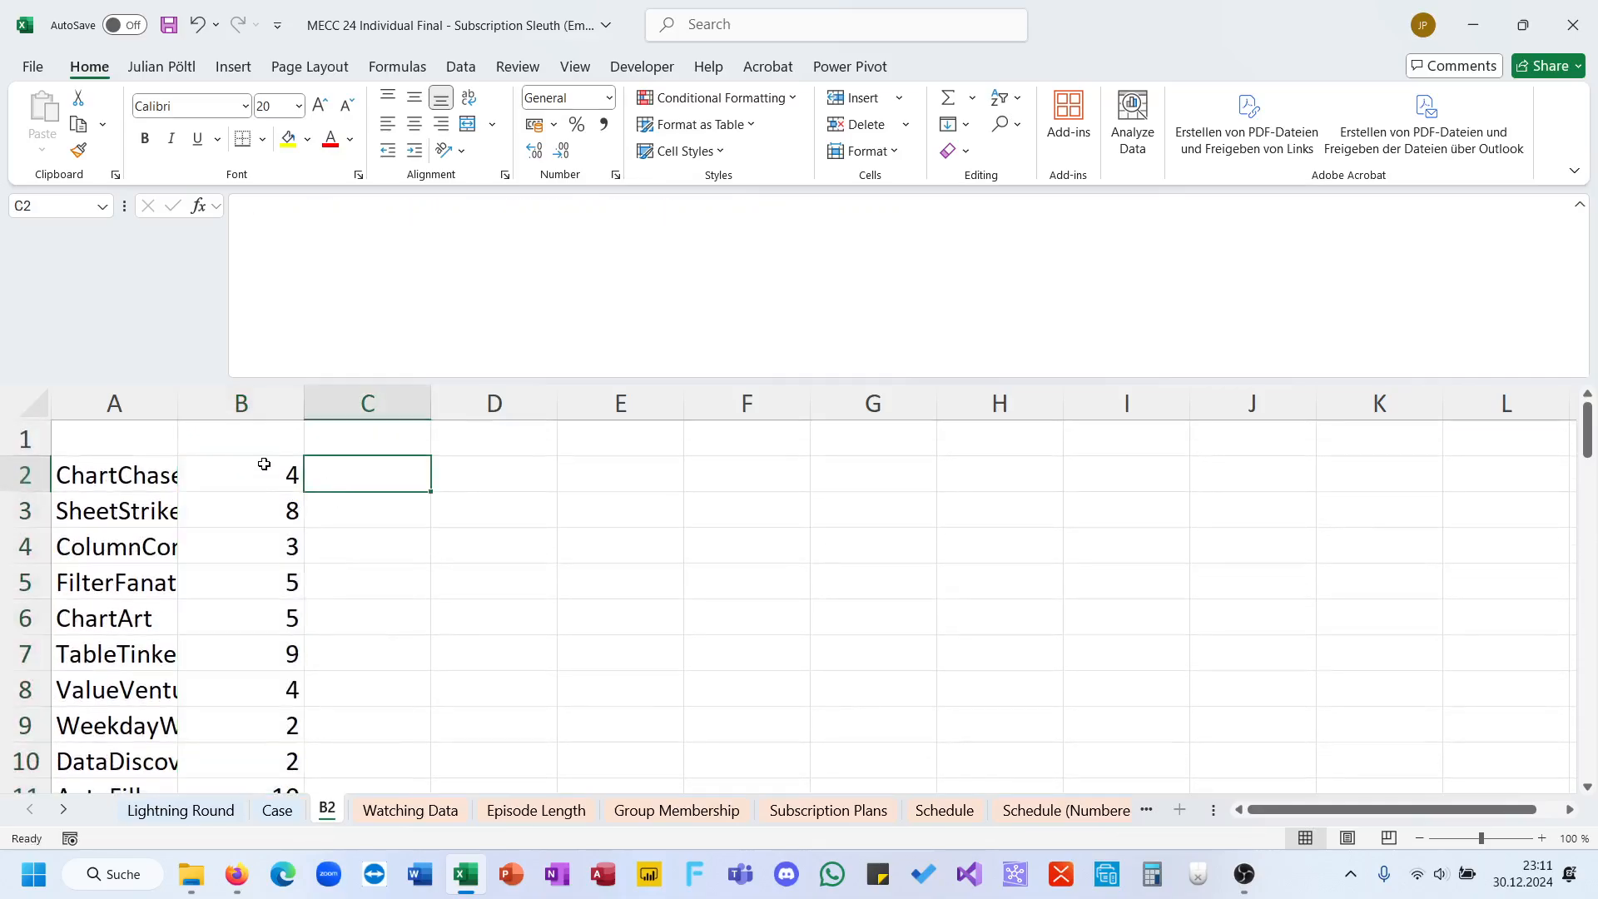
{"action": "type", "text": "=xl"}
{"action": "key", "text": "Tab"}
{"action": "type", "text": "xl"}
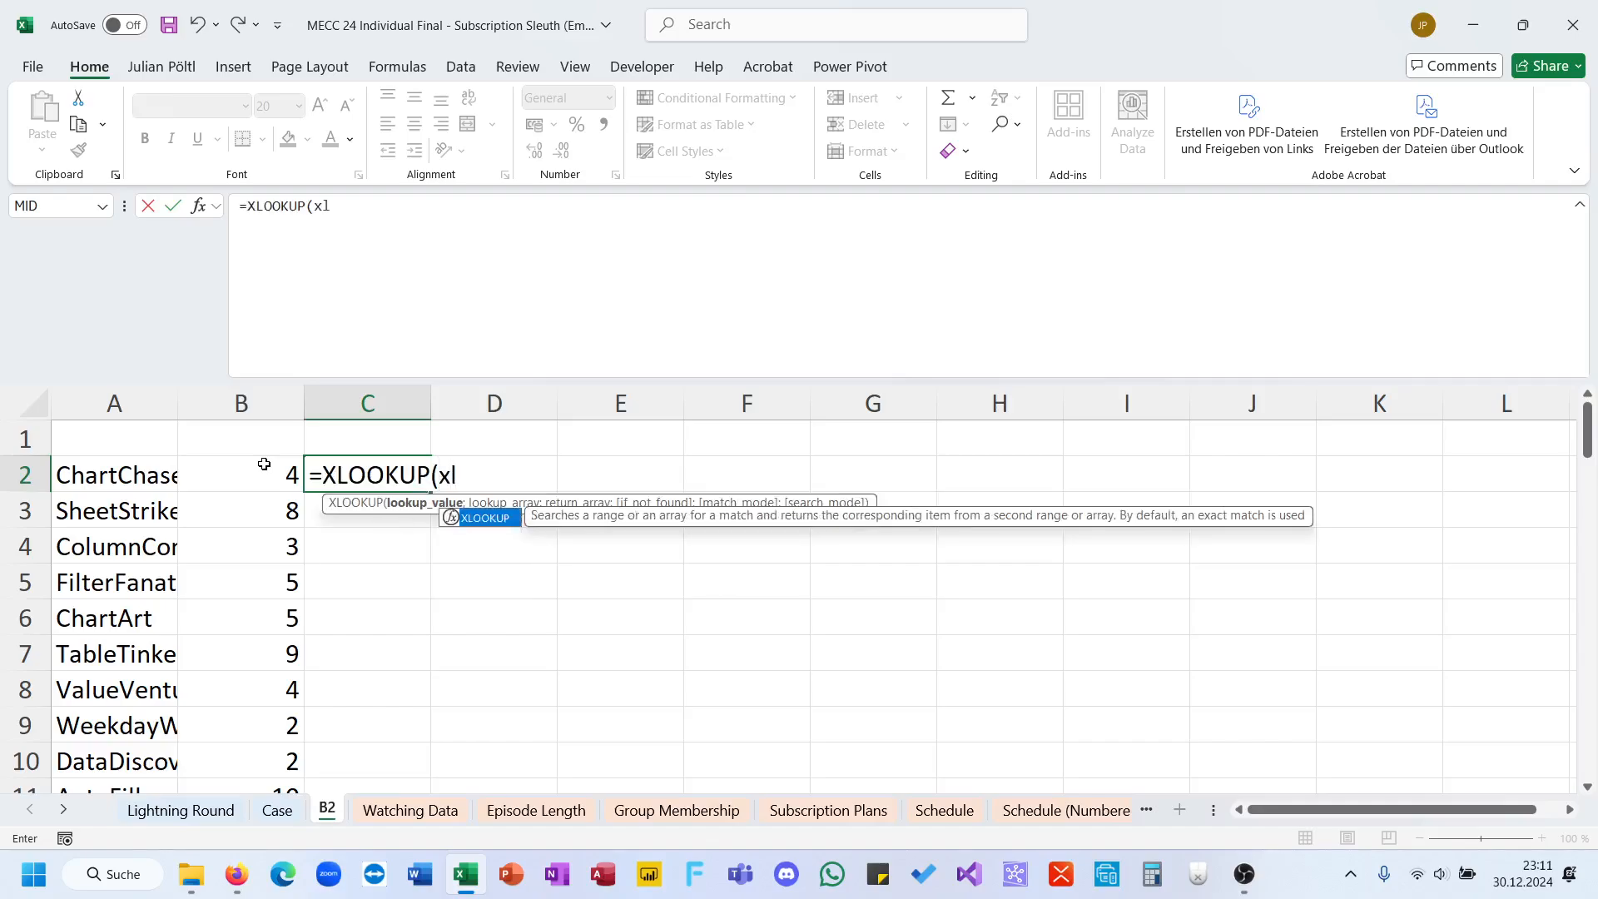
{"action": "key", "text": "Tab"}
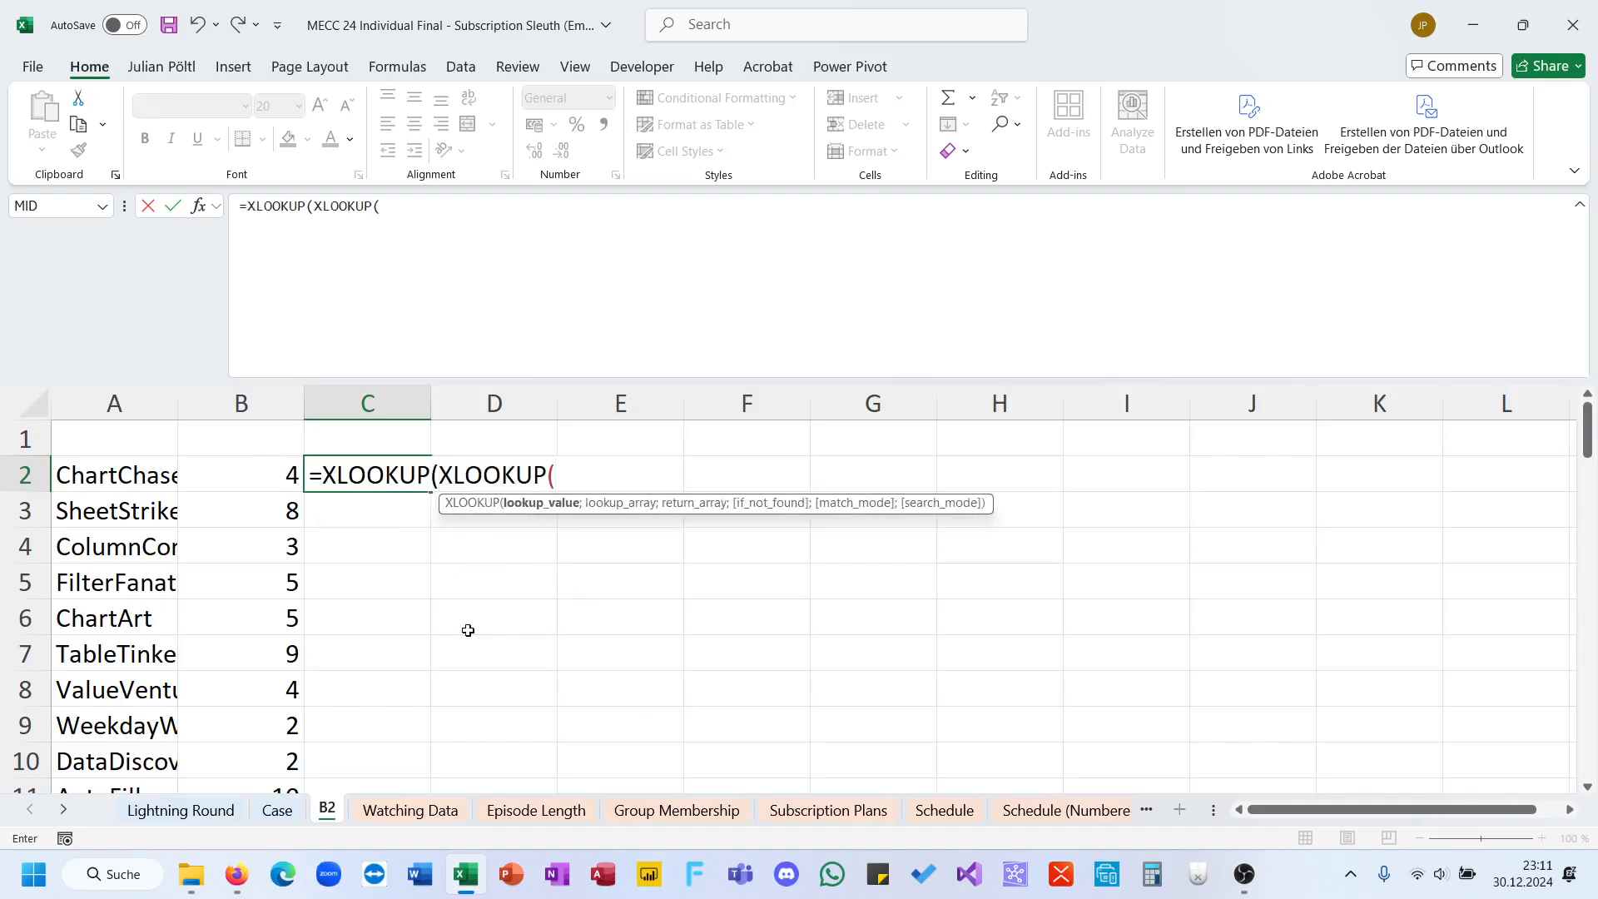
{"action": "left_click", "coordinate": [124, 474]}
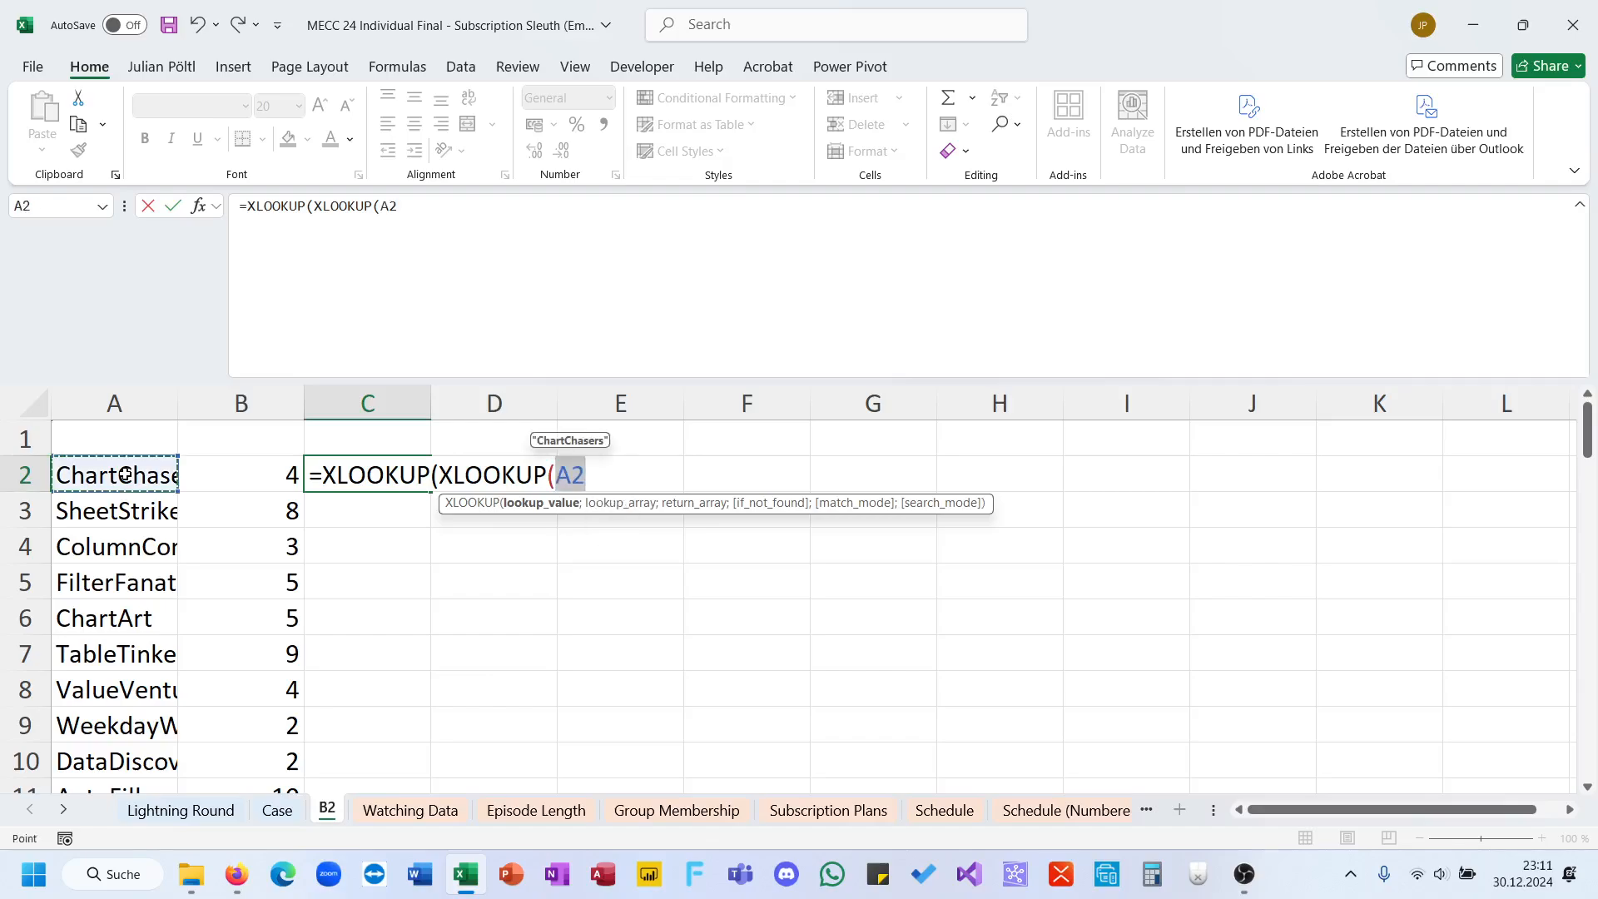
{"action": "type", "text": ","}
{"action": "type", "text": ";"}
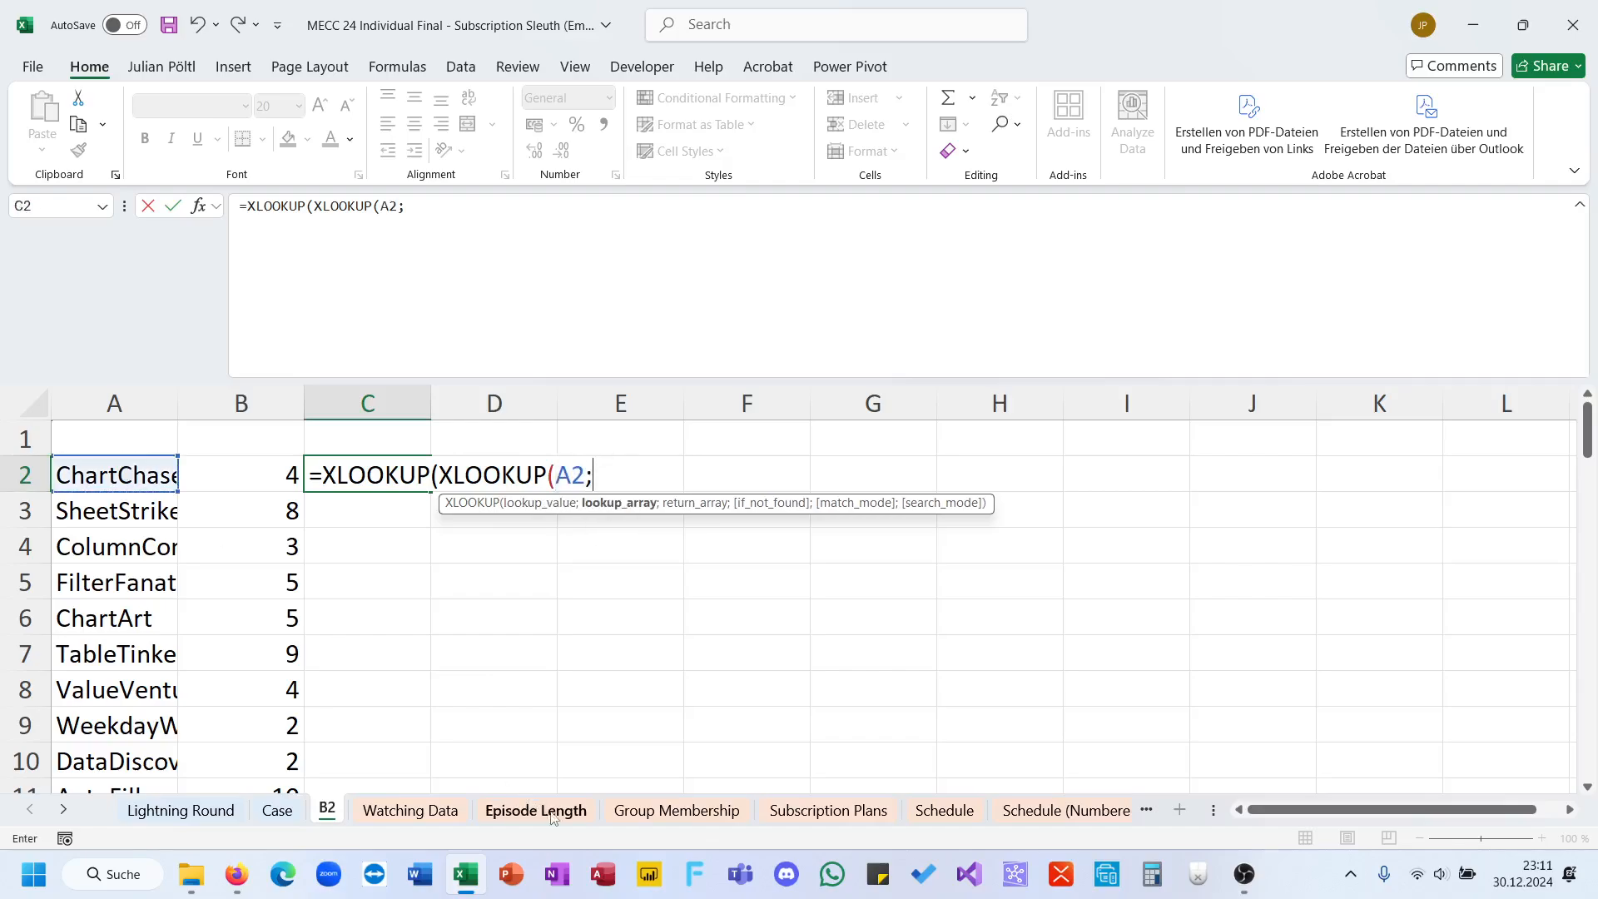
Step: Set the inner XLOOKUP's lookup array to the group names in 'Group Membership'!$D$5:$D$203 as an absolute reference
{"action": "left_click", "coordinate": [614, 812]}
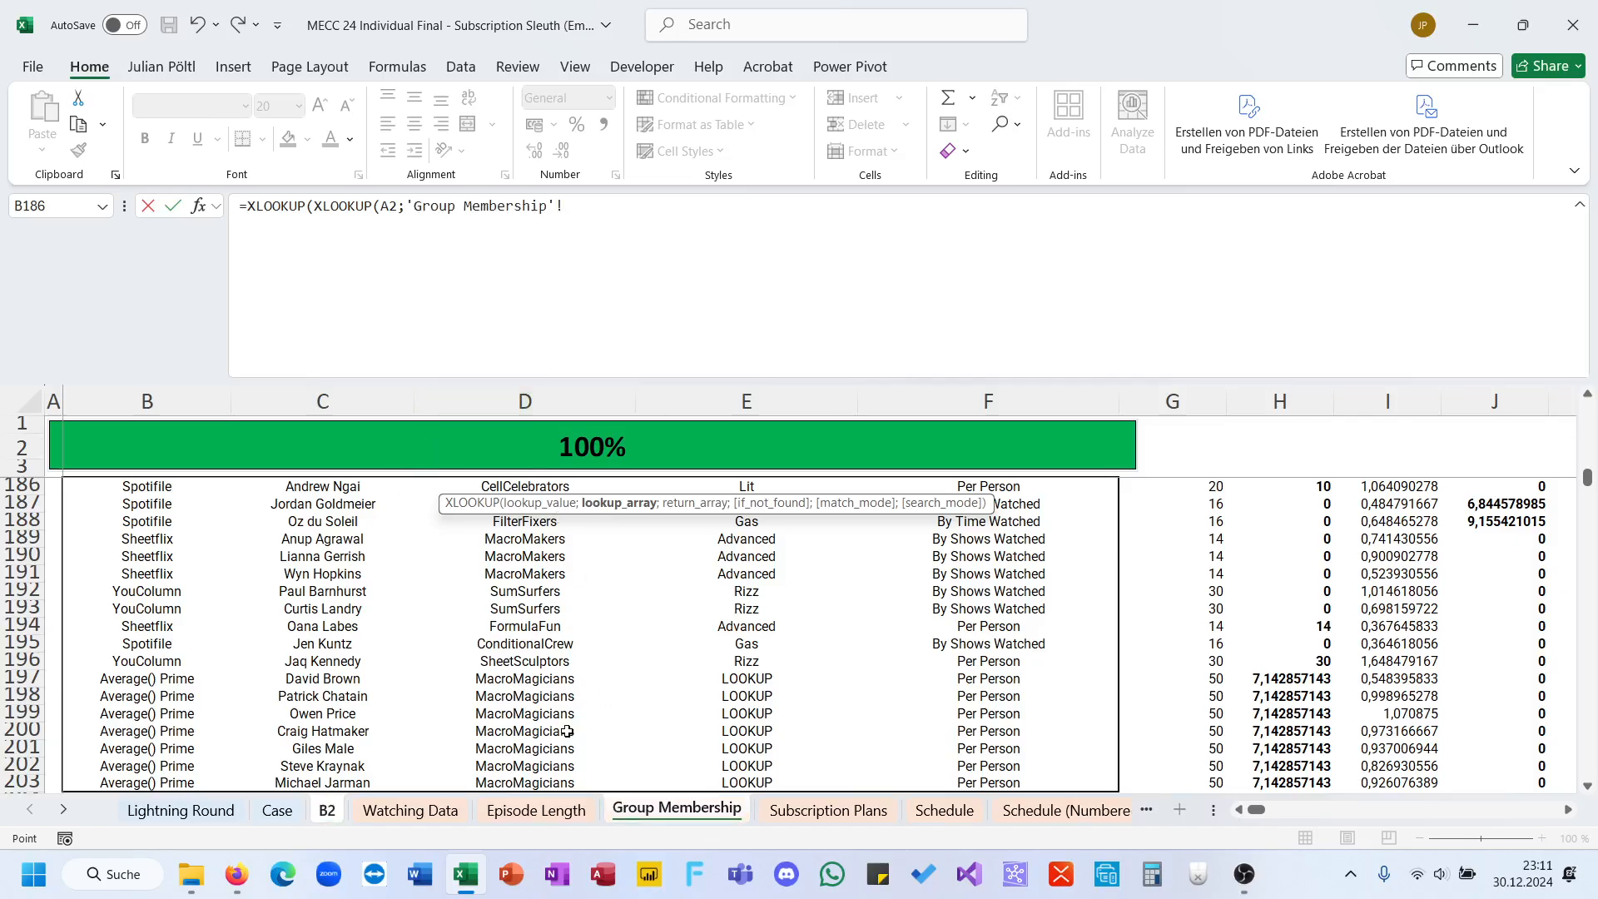
{"action": "left_click", "coordinate": [535, 782]}
{"action": "key", "text": "ctrl+shift+Up"}
{"action": "key", "text": "shift+Down"}
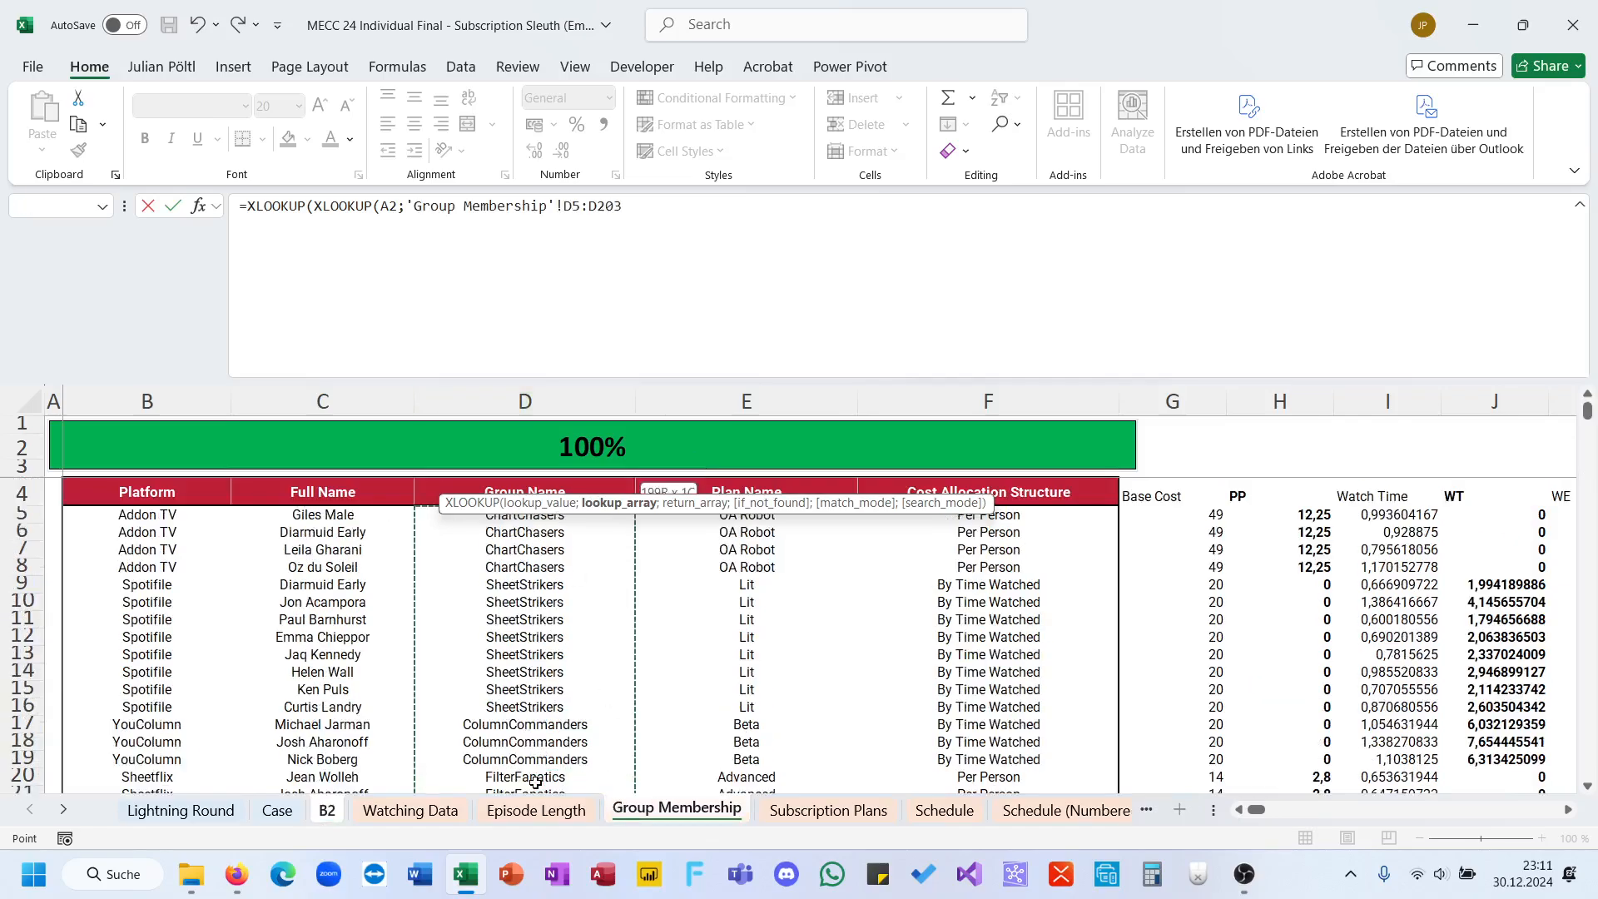
{"action": "key", "text": "F4"}
{"action": "type", "text": ";"}
Step: Set the inner XLOOKUP's return array to the plan names in 'Group Membership'!$E$5:$E$203 and close the inner function
{"action": "left_click", "coordinate": [786, 567]}
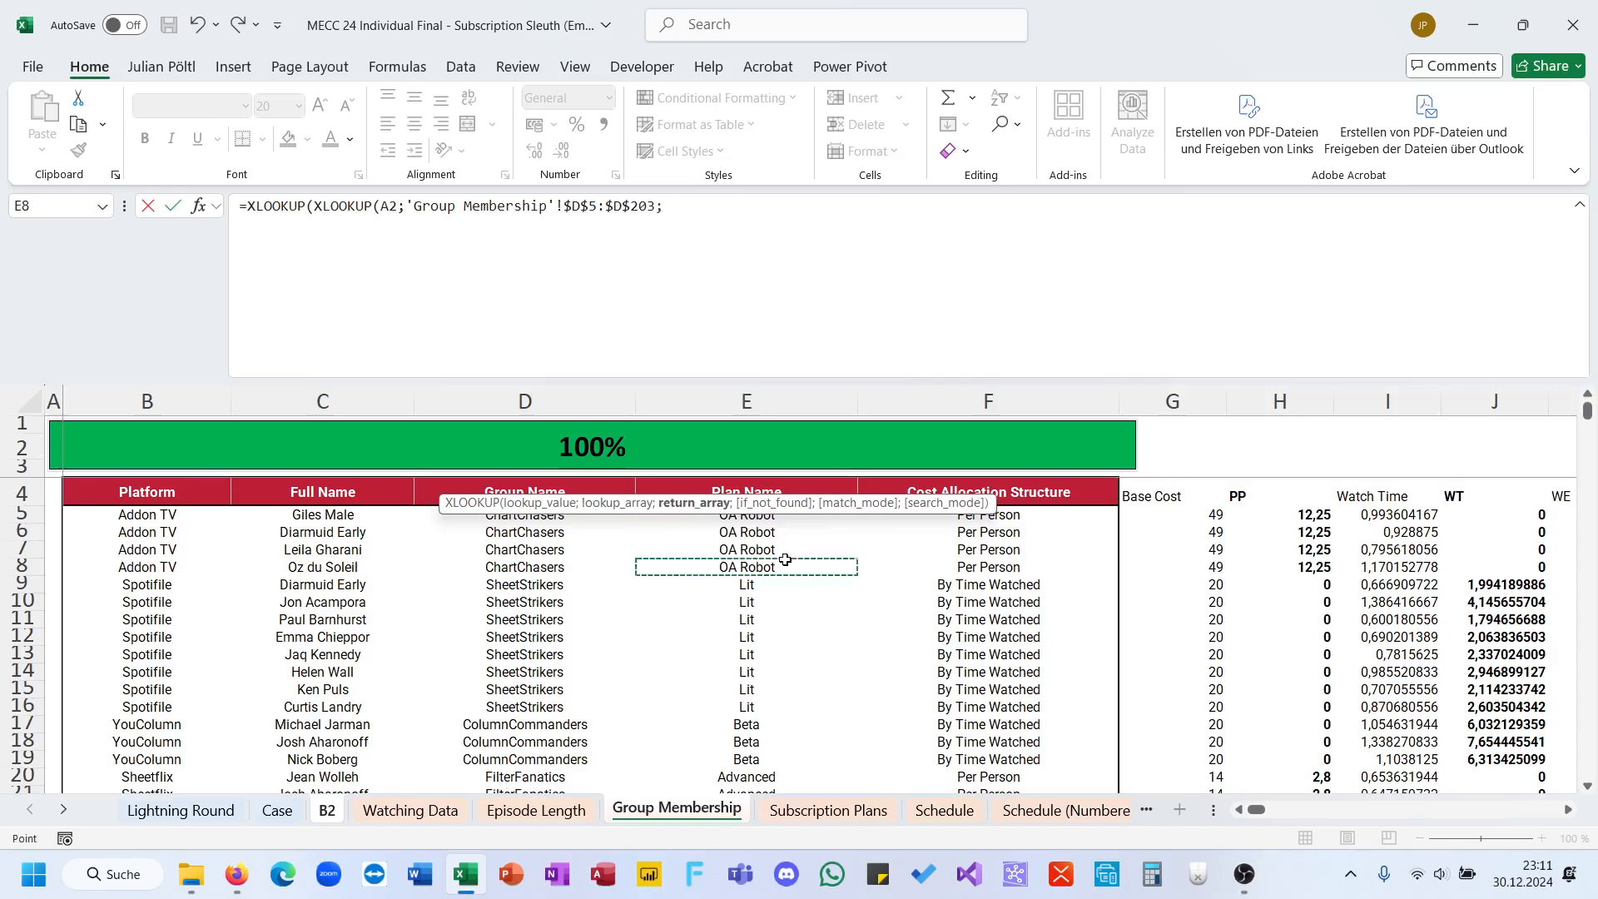
{"action": "key", "text": "Up"}
{"action": "key", "text": "Up"}
{"action": "key", "text": "Up"}
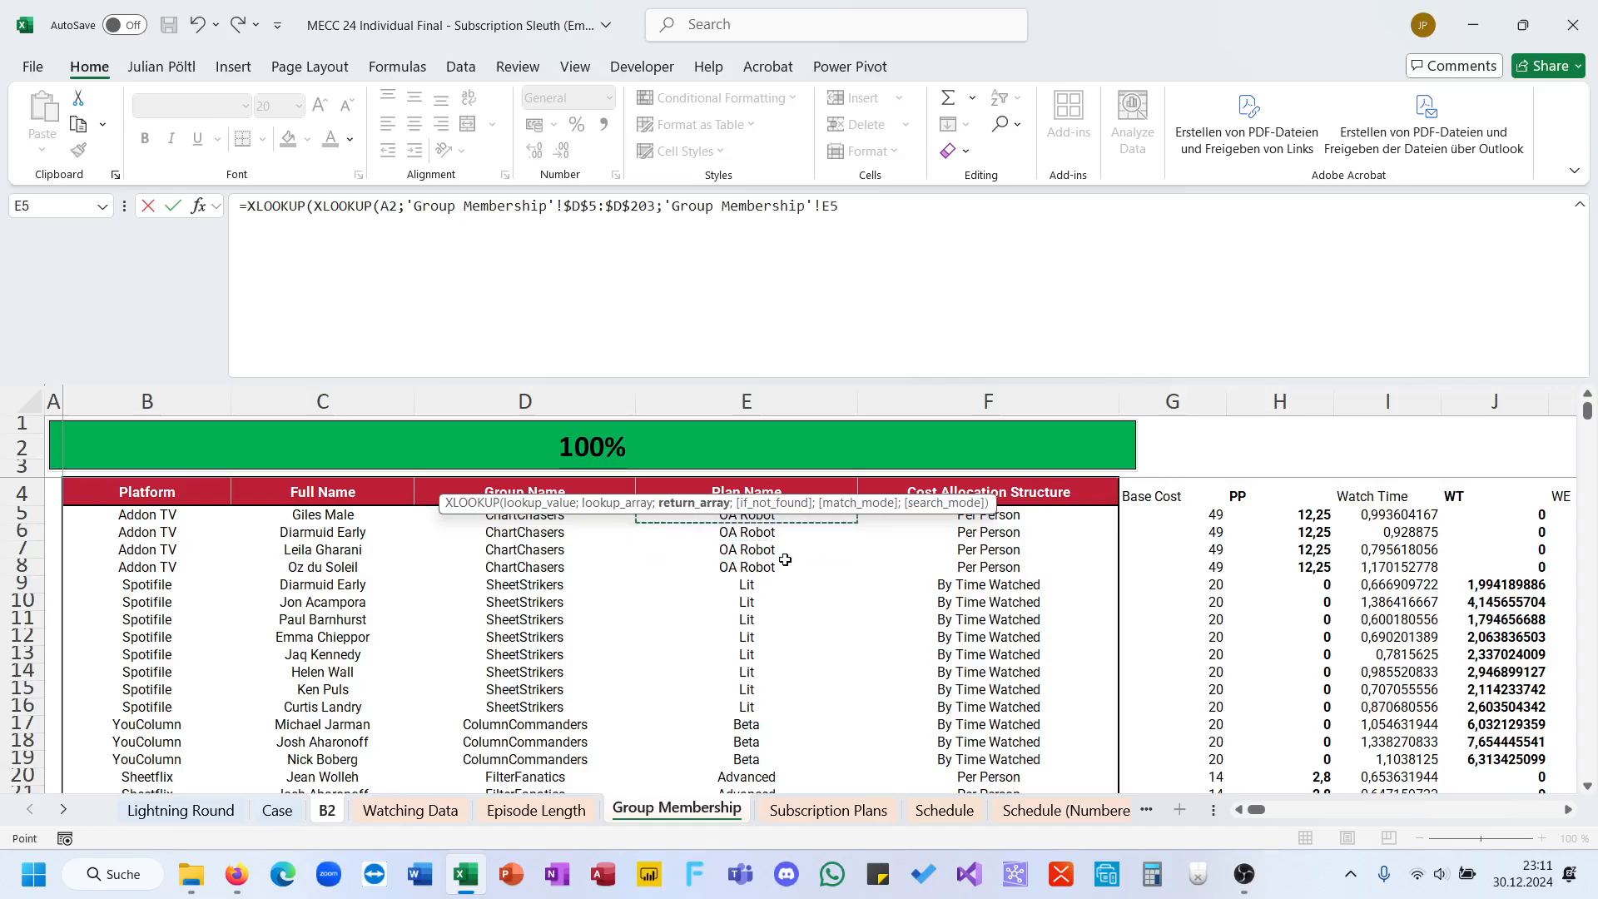
{"action": "key", "text": "ctrl+shift+Down"}
{"action": "key", "text": "F4"}
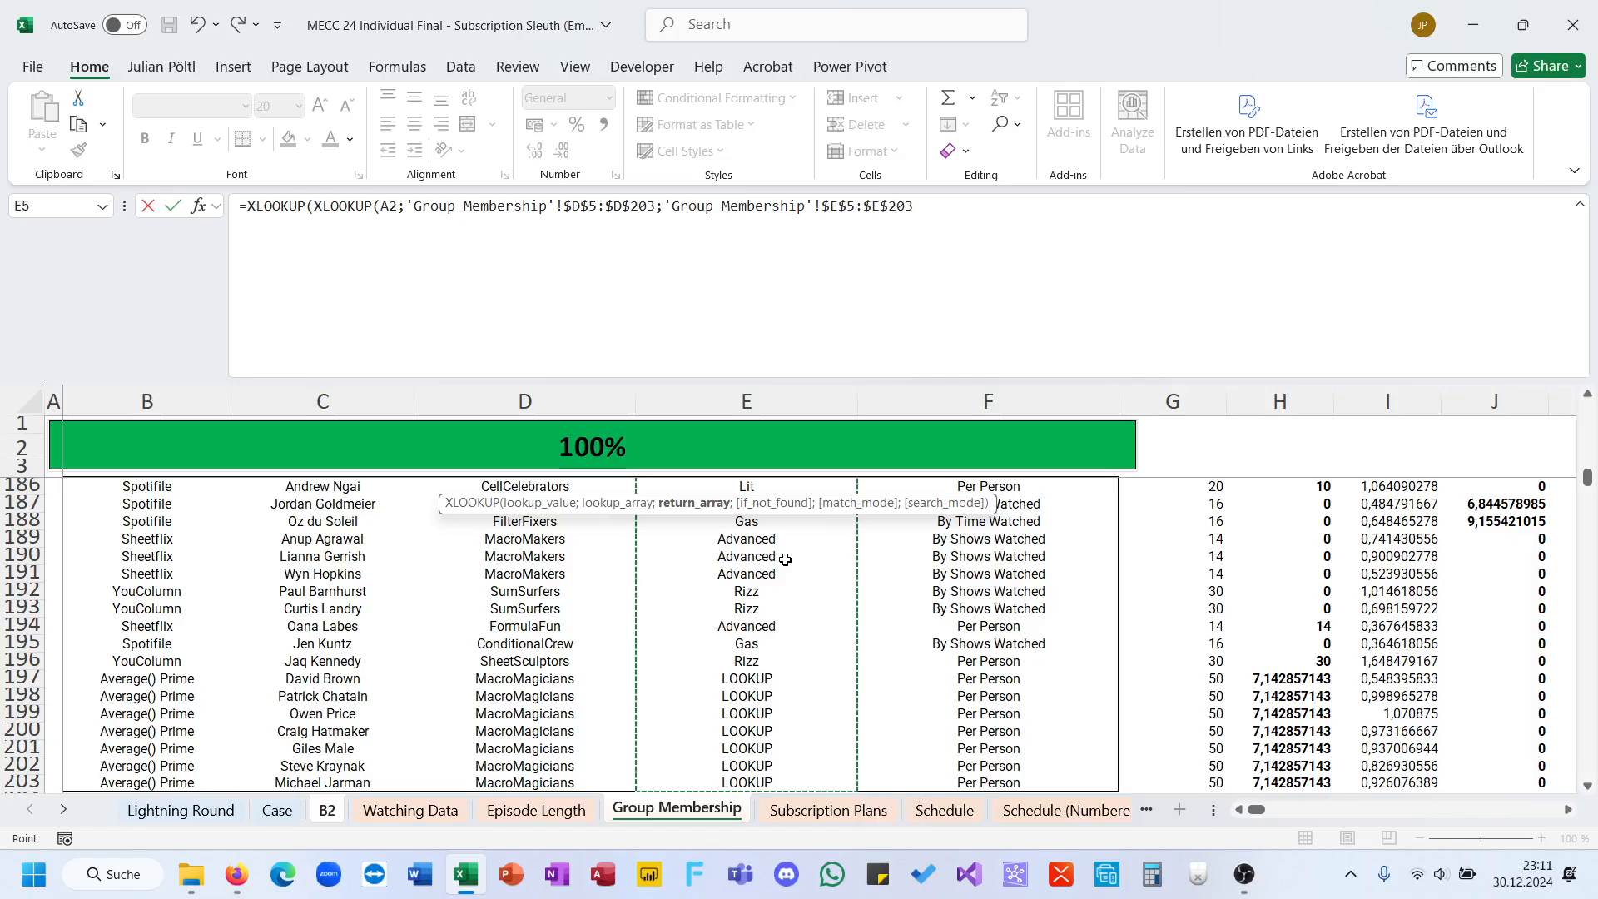
{"action": "type", "text": ");"}
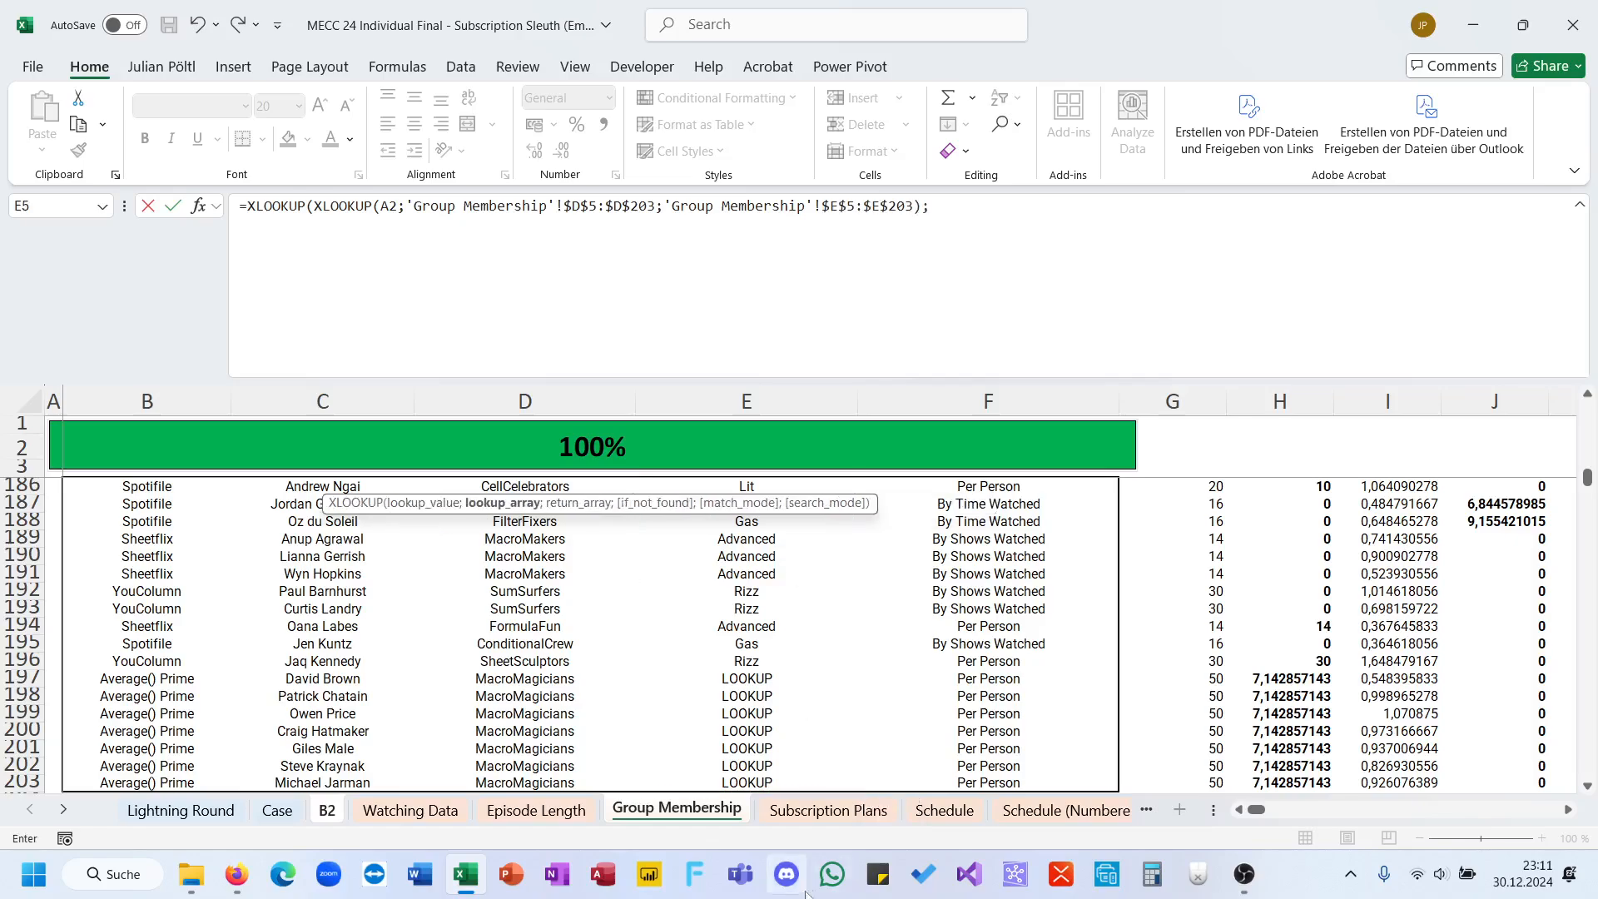
Step: Use the plan names in 'Subscription Plans'!C4:C36 as the outer XLOOKUP's lookup array
{"action": "left_click", "coordinate": [828, 810]}
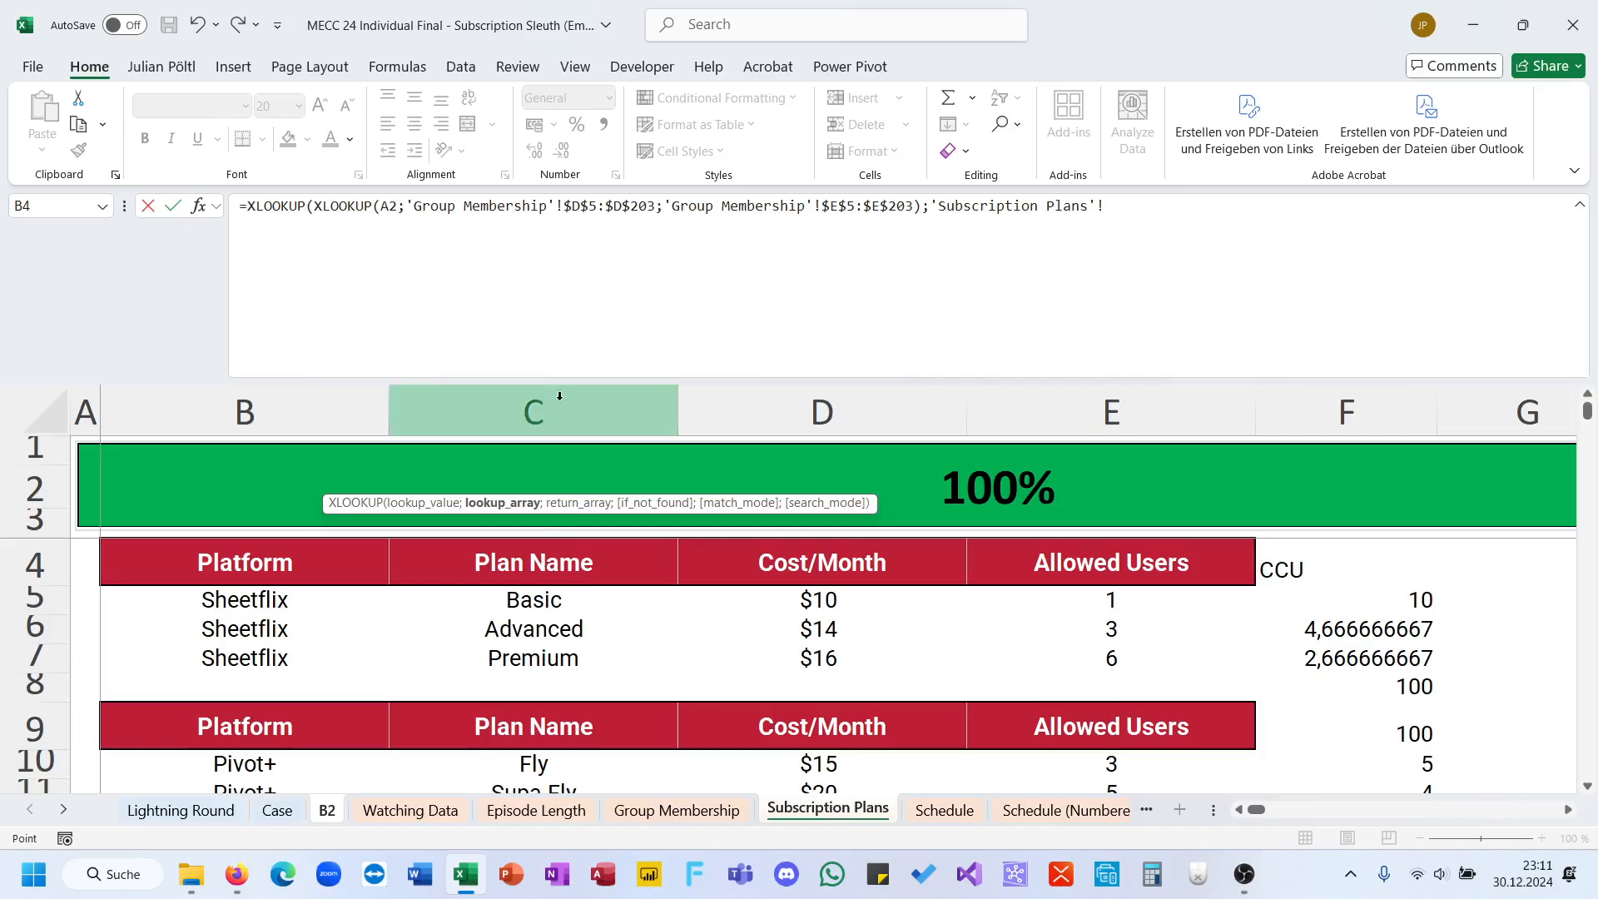
{"action": "left_click_drag", "start_coordinate": [549, 569], "coordinate": [543, 749]}
{"action": "type", "text": ";"}
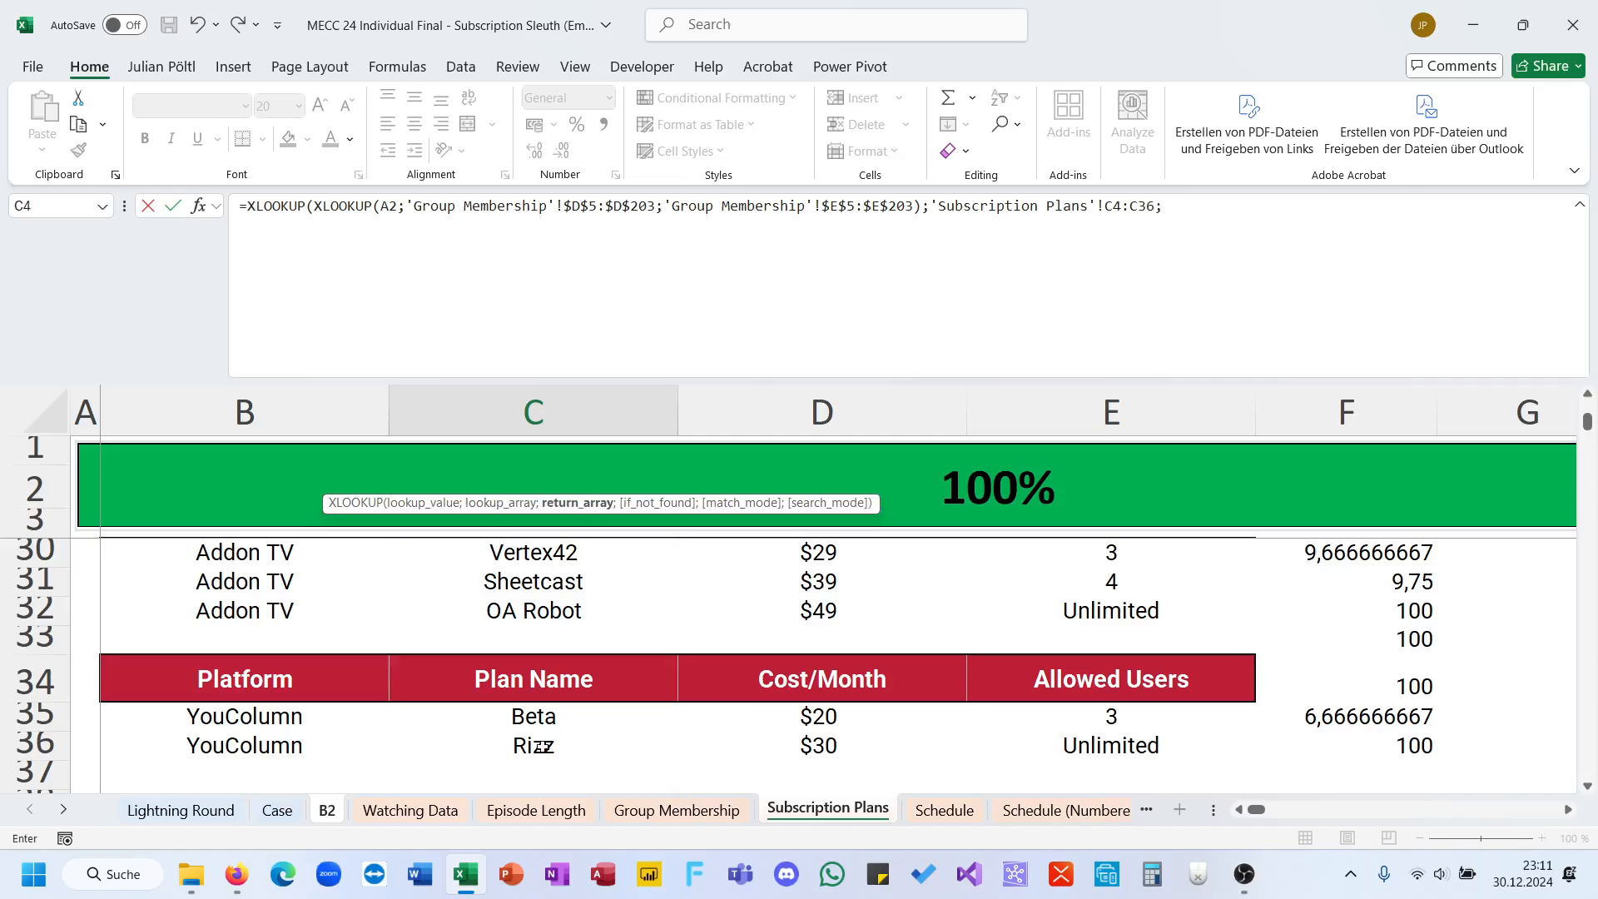
Step: Set the outer XLOOKUP's return array to 'Subscription Plans'!$E$4:$E$36 and make its lookup array absolute as $C$4:$C$36
{"action": "left_click_drag", "start_coordinate": [1161, 745], "coordinate": [1133, 547]}
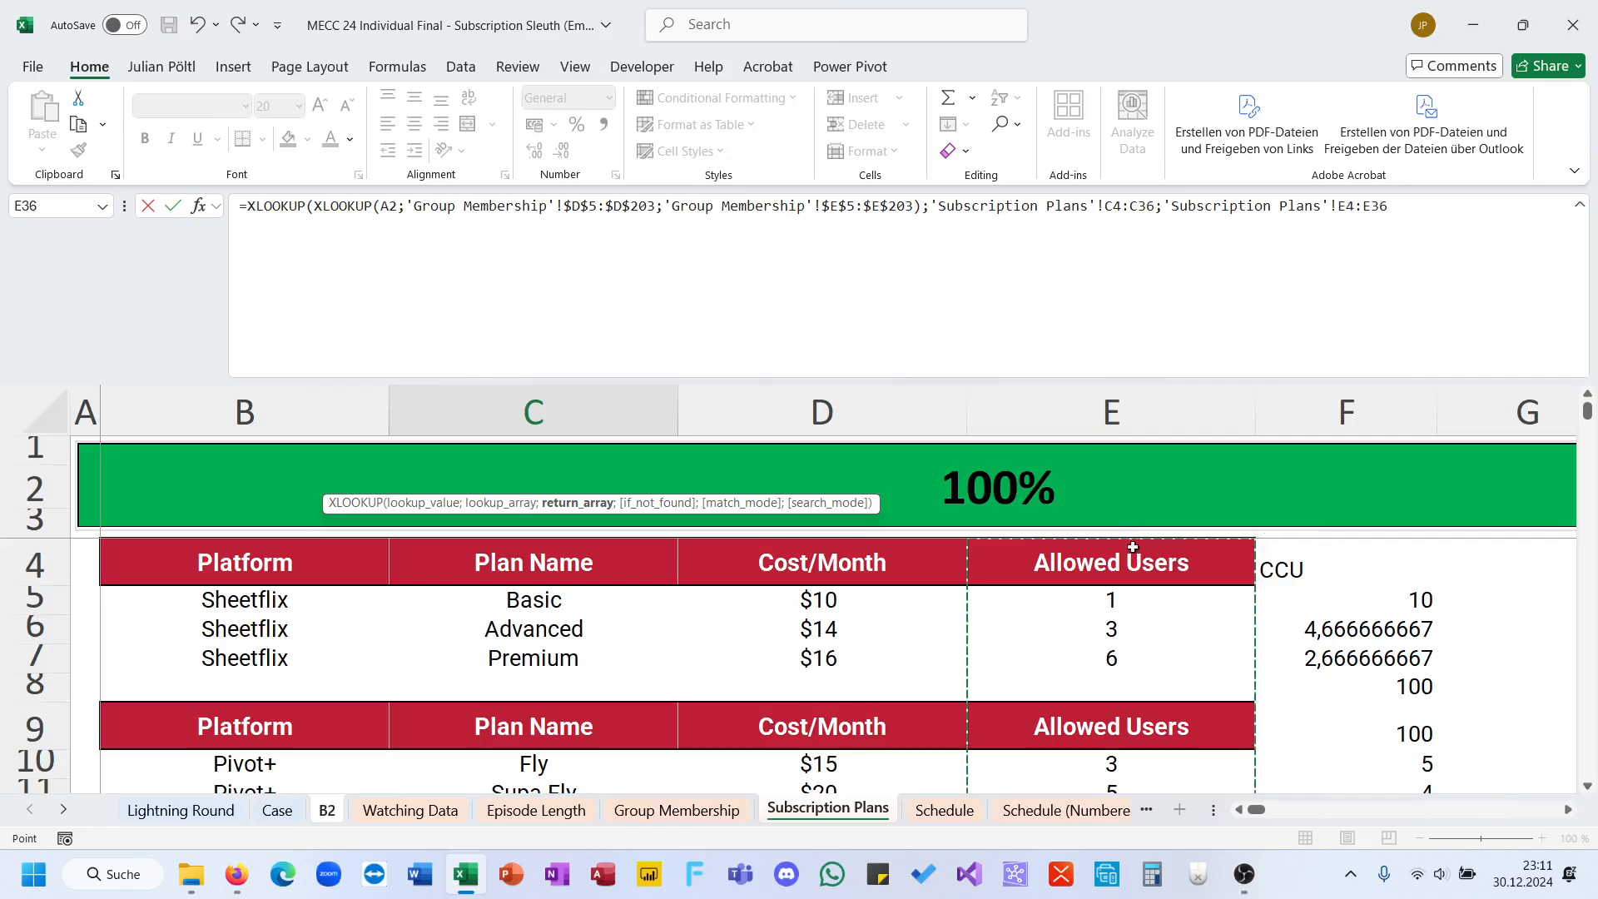
{"action": "key", "text": "F4"}
{"action": "double_click", "coordinate": [1118, 208]}
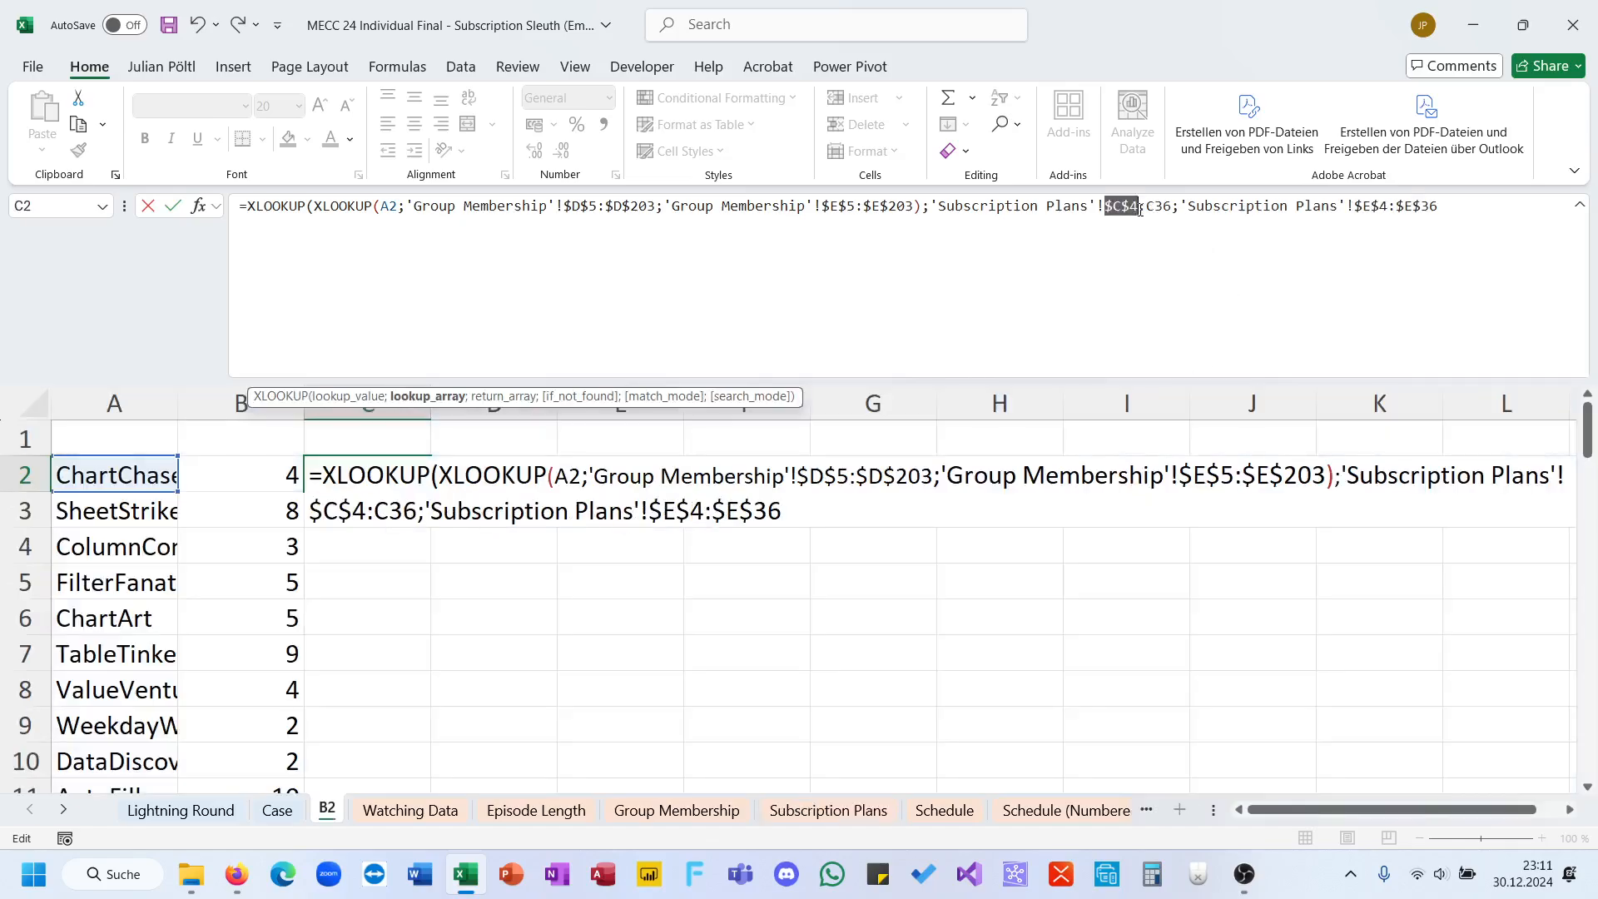
{"action": "key", "text": "F4"}
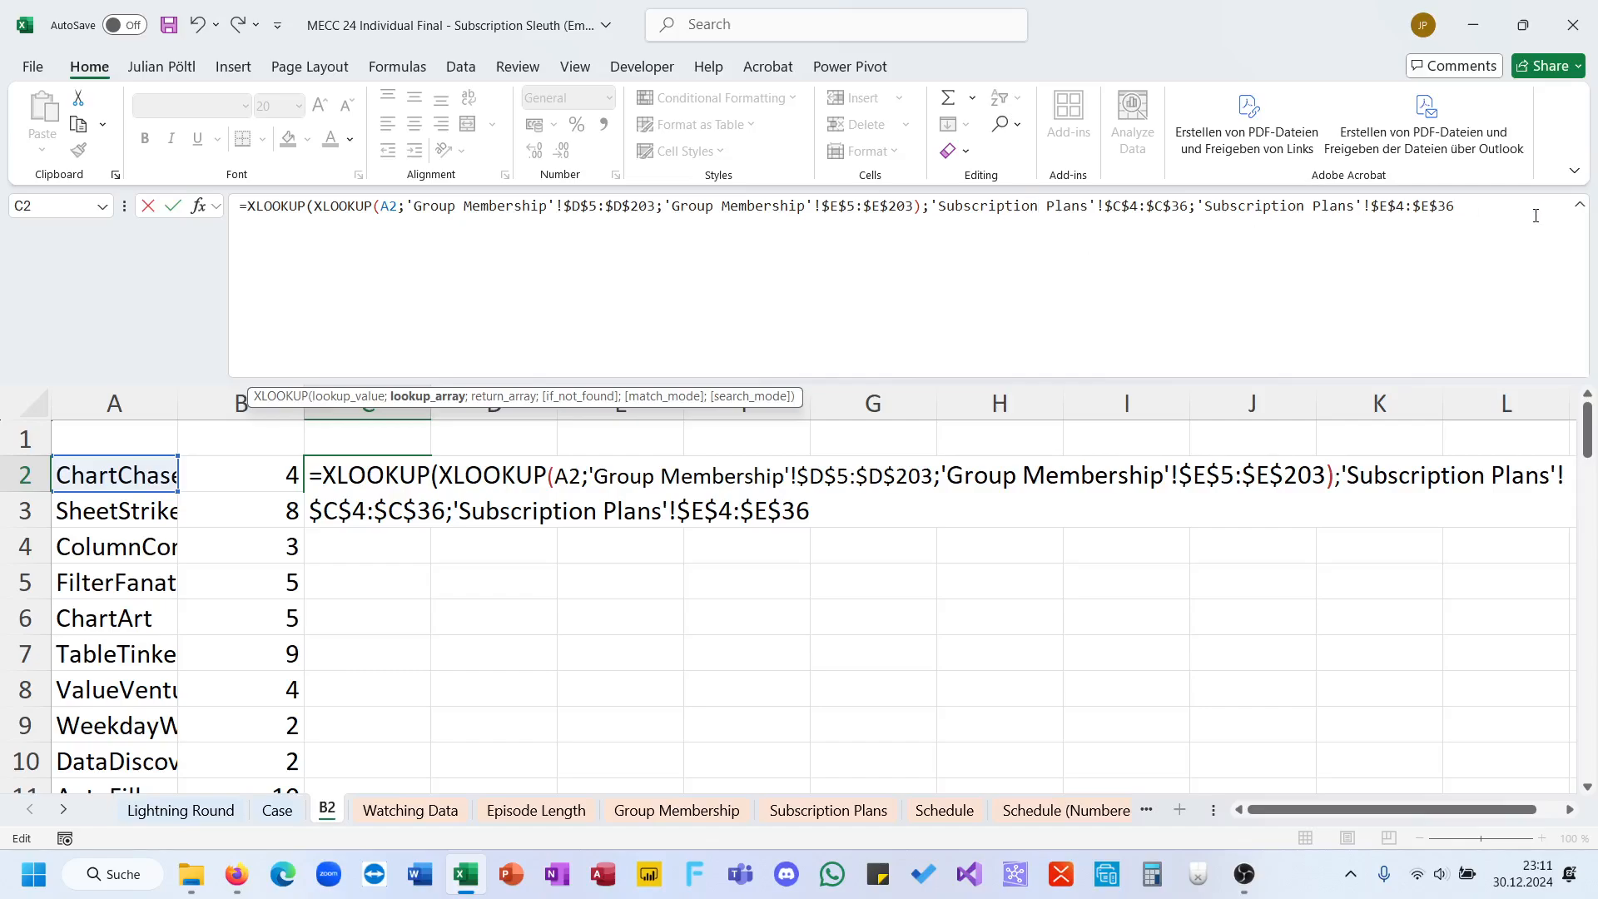
Step: Close the nested XLOOKUP formula in C2, accepting the proposed correction, and fill it down column C
{"action": "left_click", "coordinate": [1535, 216]}
{"action": "key", "text": "Return"}
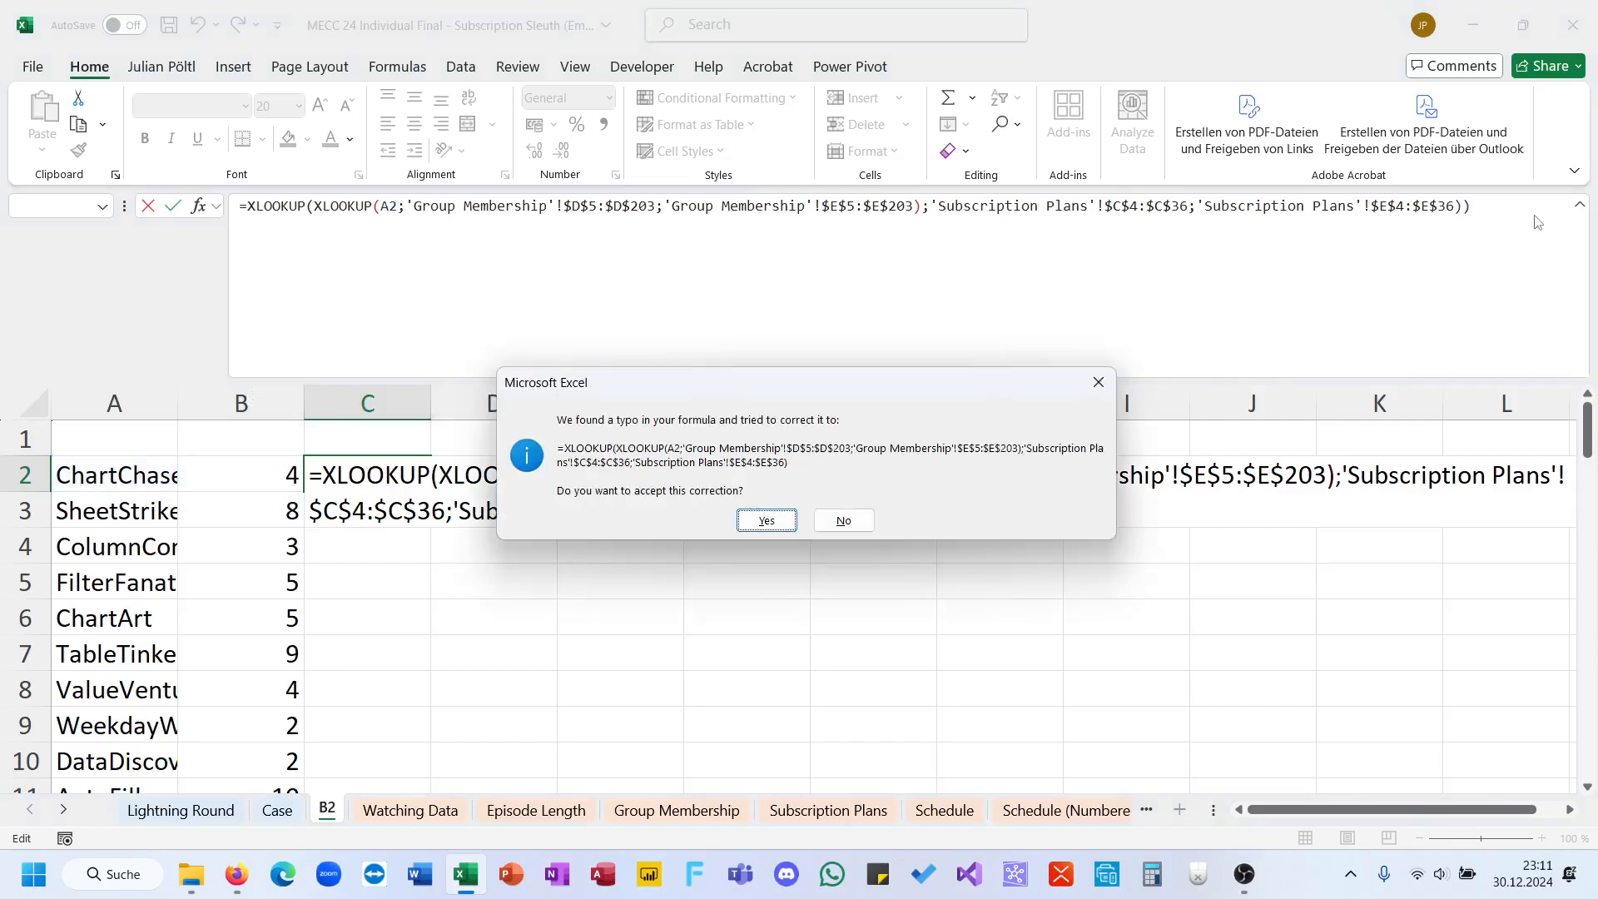
{"action": "key", "text": "Return"}
{"action": "key", "text": "Up"}
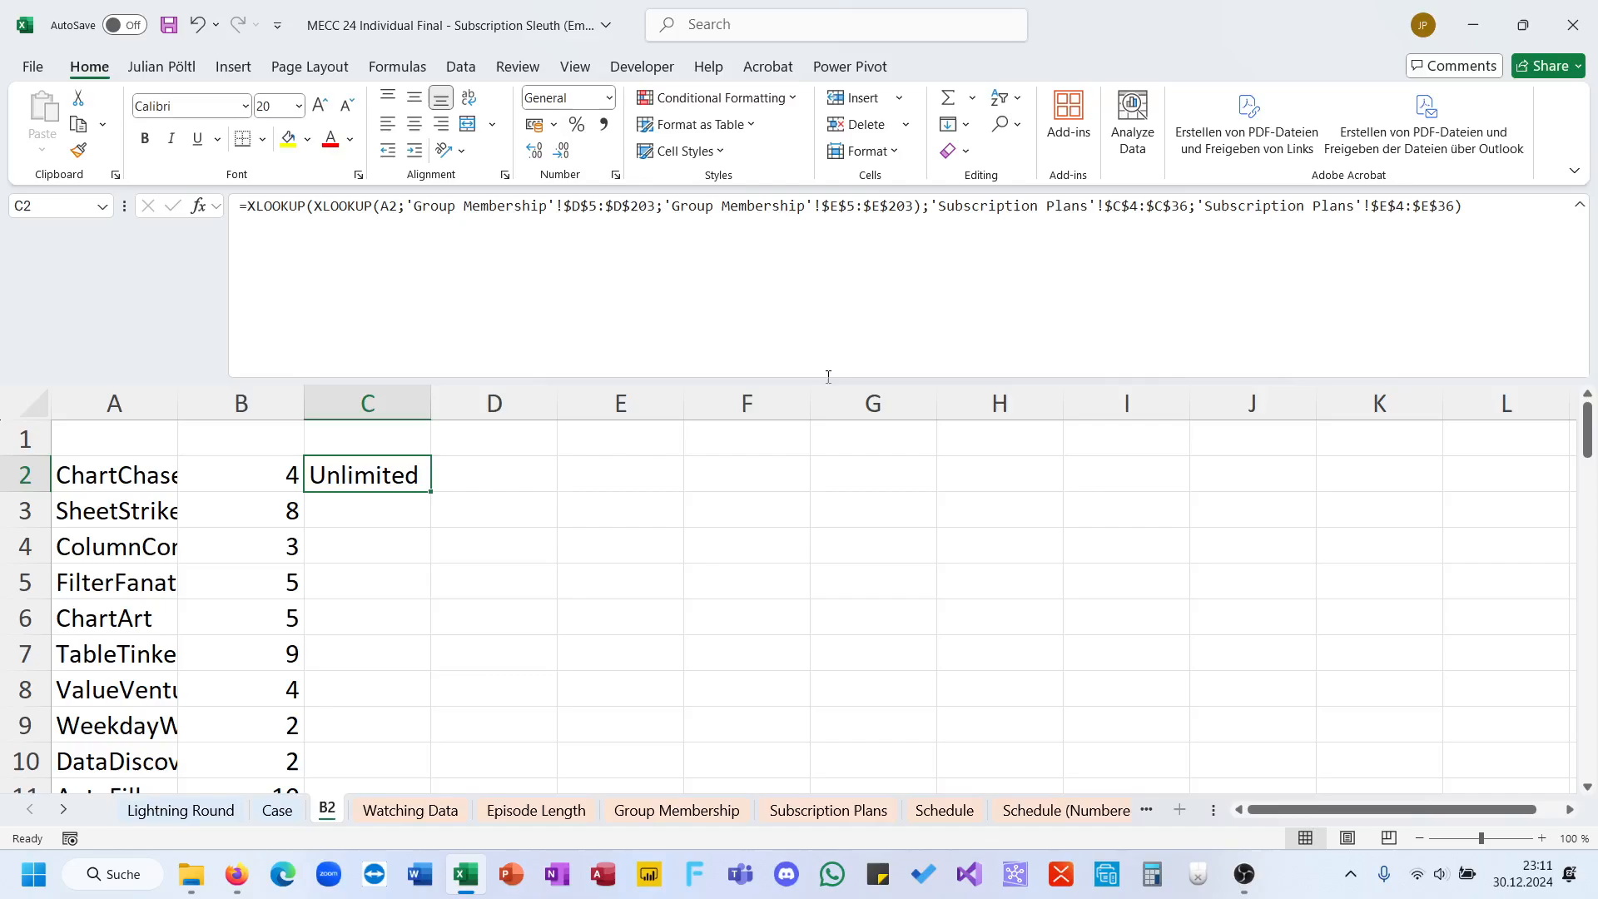
{"action": "left_click_drag", "start_coordinate": [431, 491], "coordinate": [437, 784]}
Step: Enter =B2>C2 in D2 to compare the group's member count with its allowed users
{"action": "left_click", "coordinate": [453, 476]}
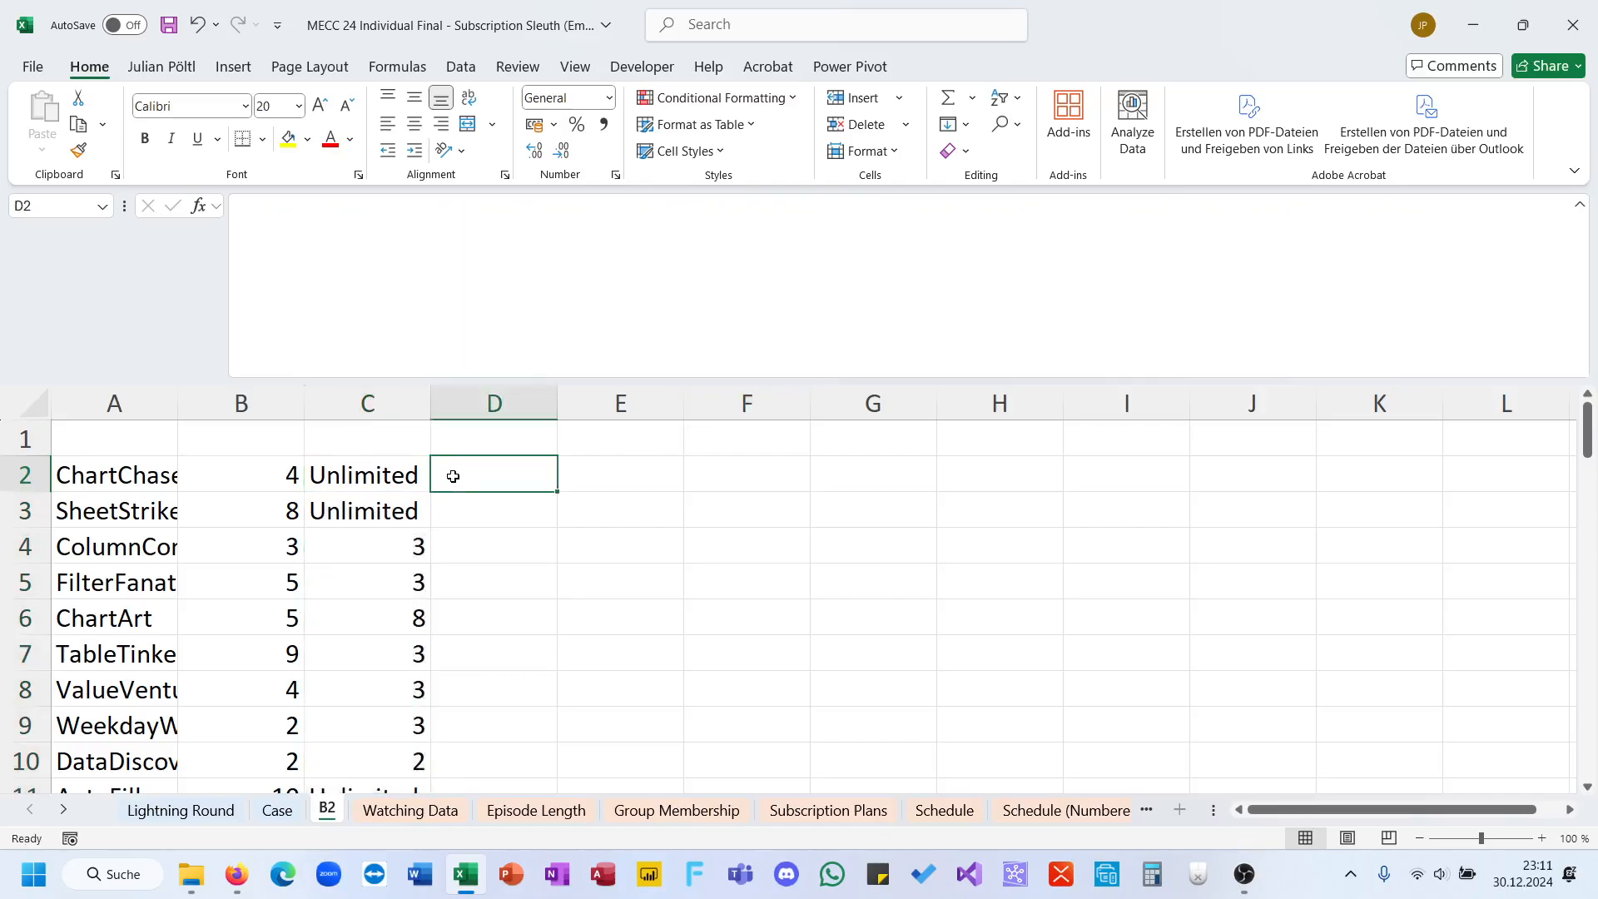
{"action": "type", "text": "="}
{"action": "left_click", "coordinate": [280, 477]}
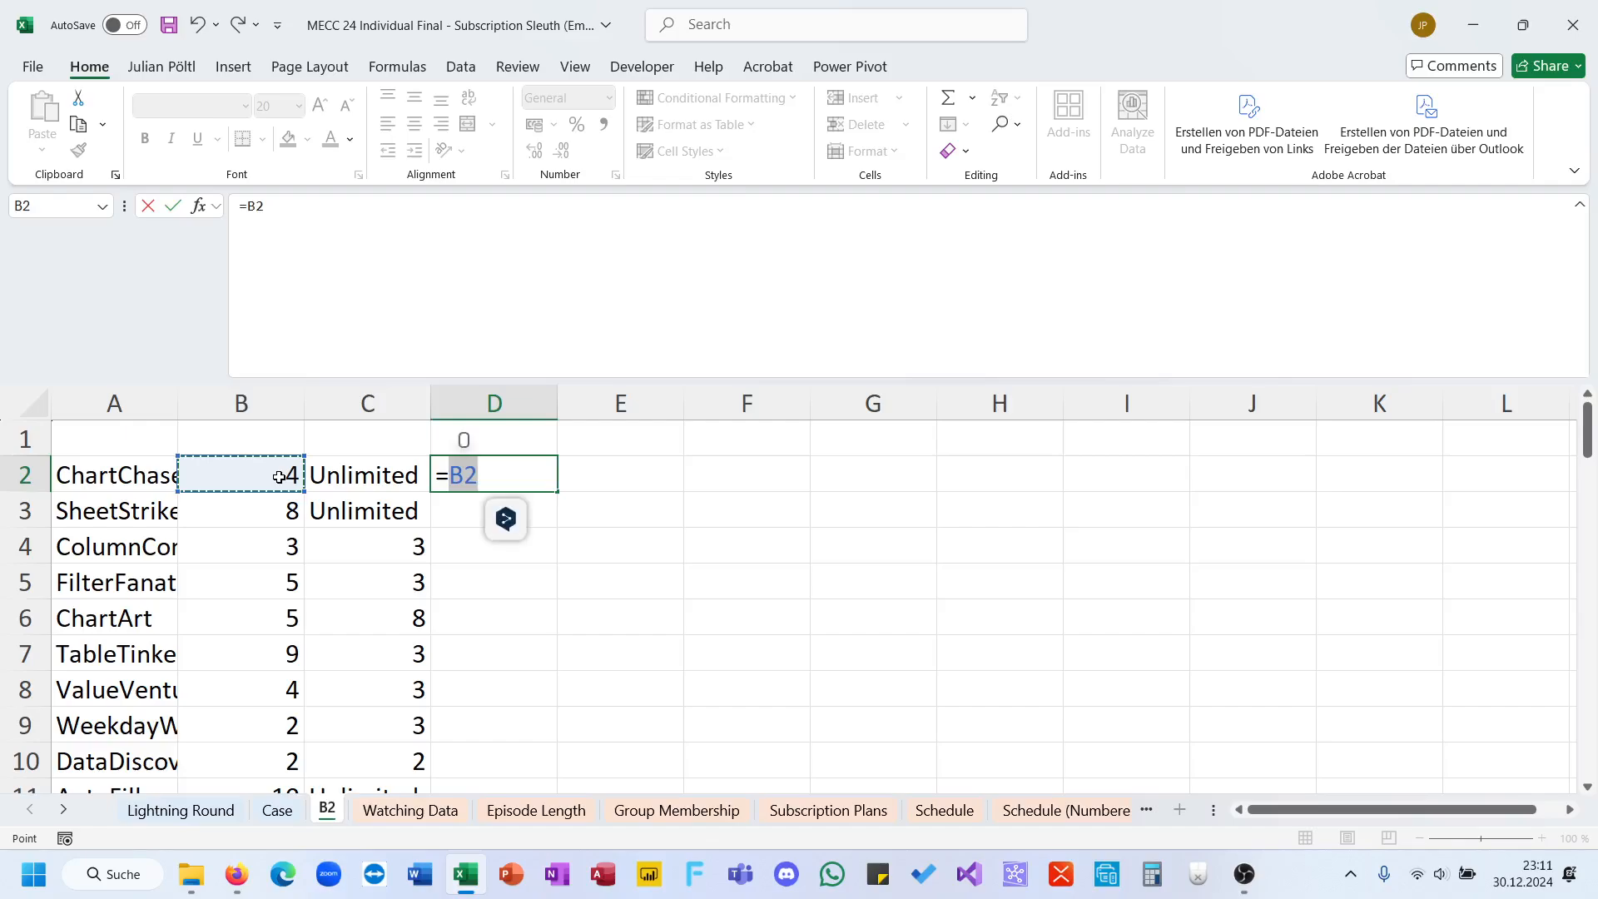
{"action": "type", "text": "<"}
{"action": "left_click", "coordinate": [323, 480]}
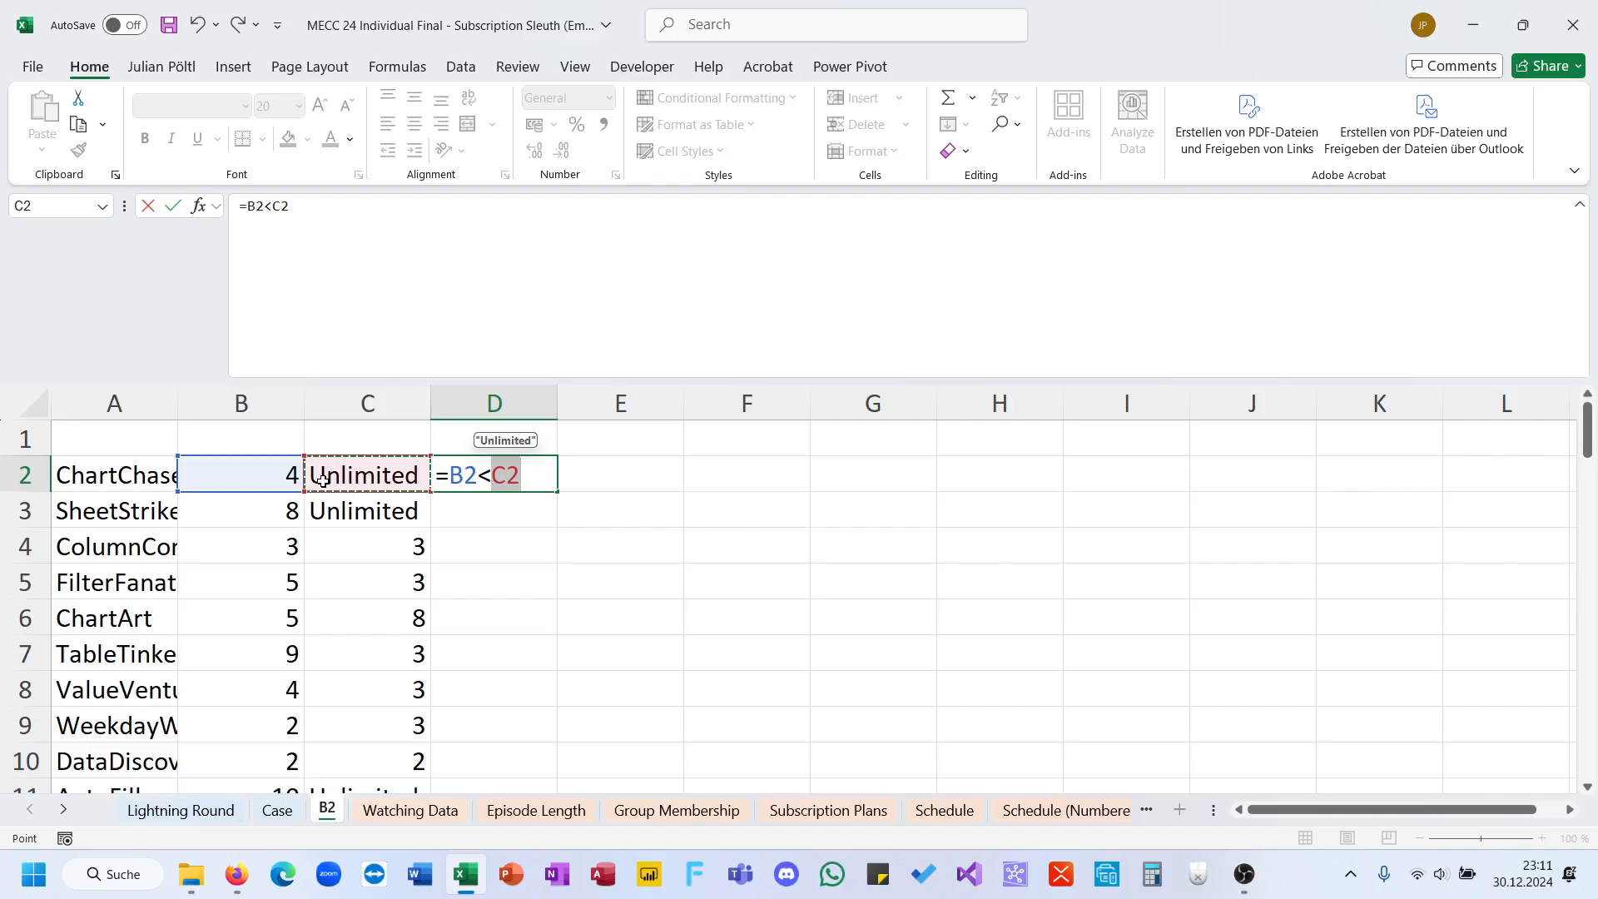
{"action": "key", "text": "BackSpace"}
{"action": "key", "text": "BackSpace"}
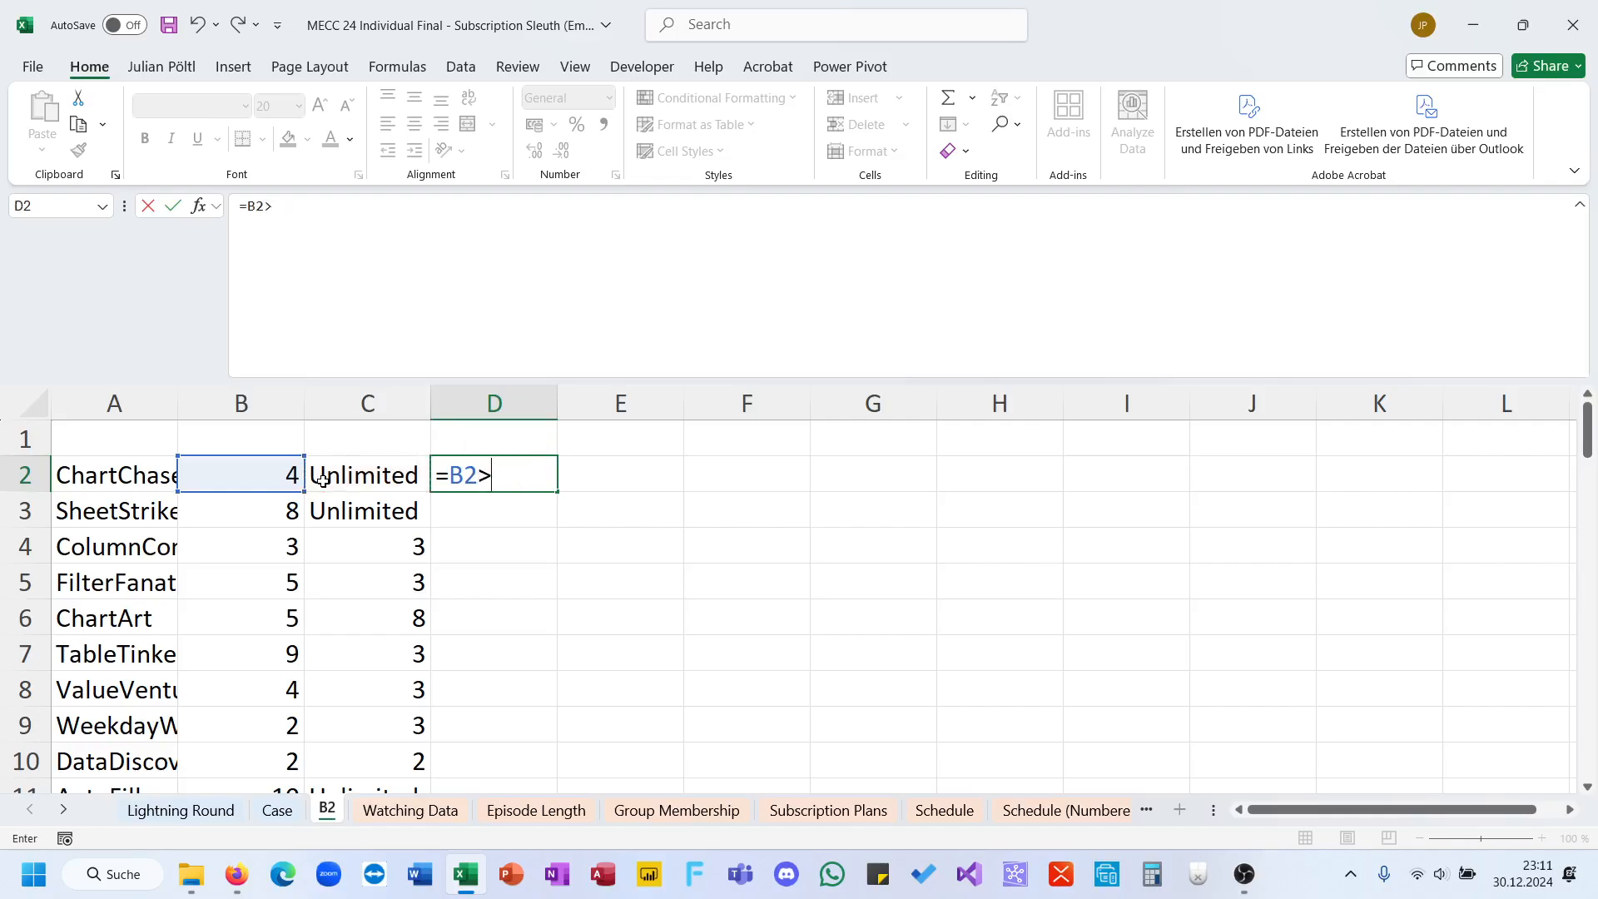
{"action": "type", "text": ">"}
{"action": "left_click", "coordinate": [323, 481]}
{"action": "key", "text": "ctrl+Return"}
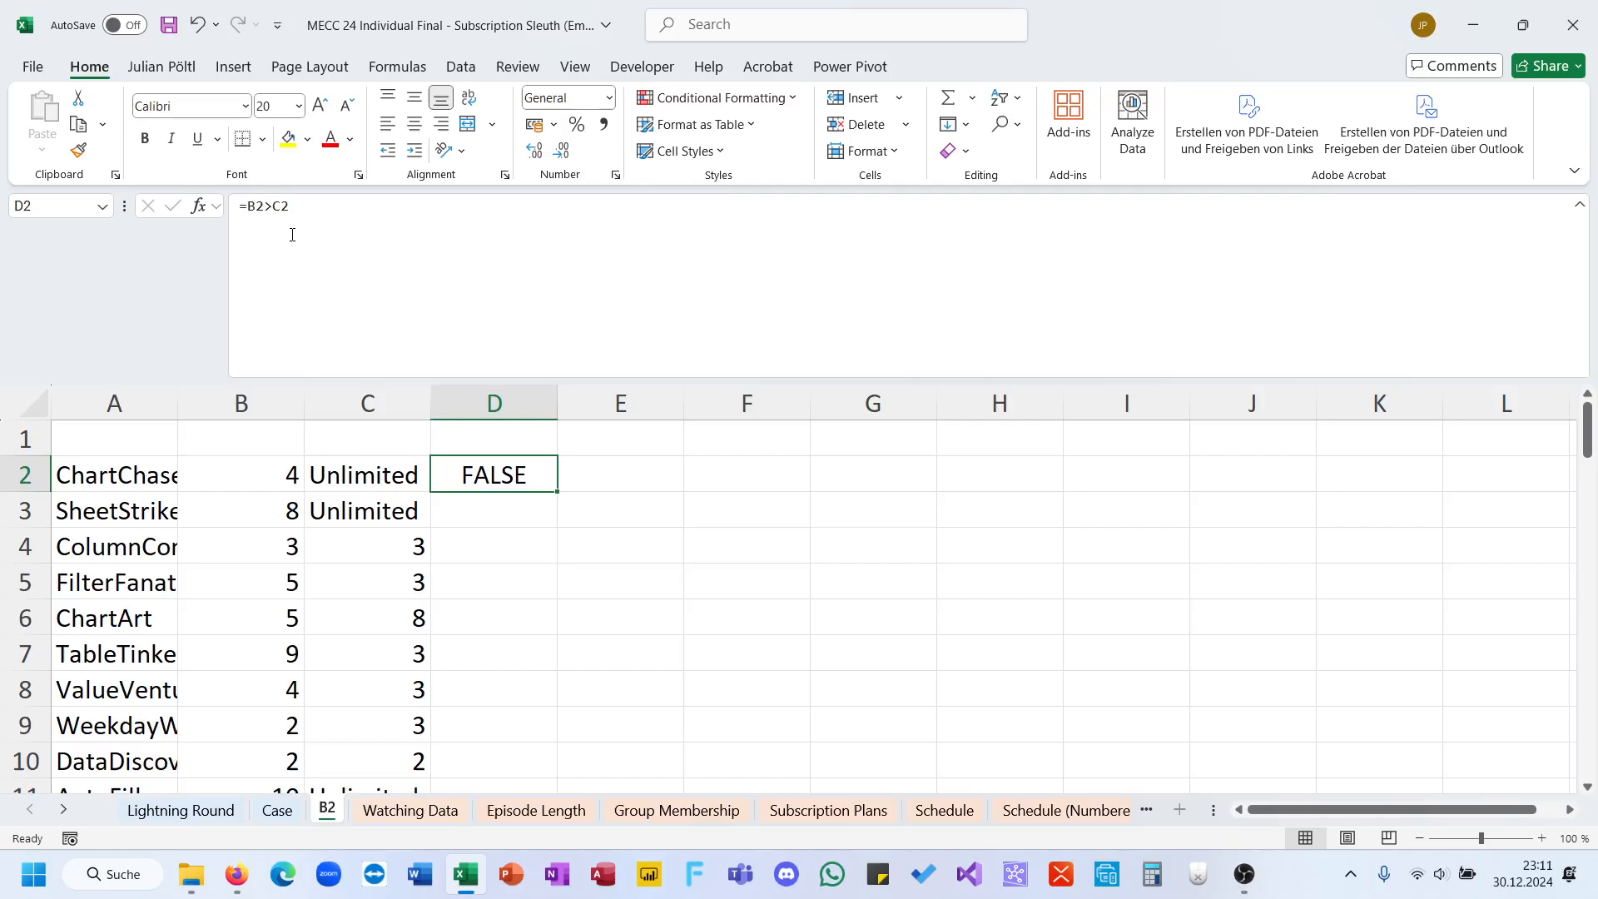
Step: Convert the comparison in D2 to a number with =--(B2>C2), fill it down column D, and review the column's sum
{"action": "left_click", "coordinate": [249, 204]}
{"action": "type", "text": "--("}
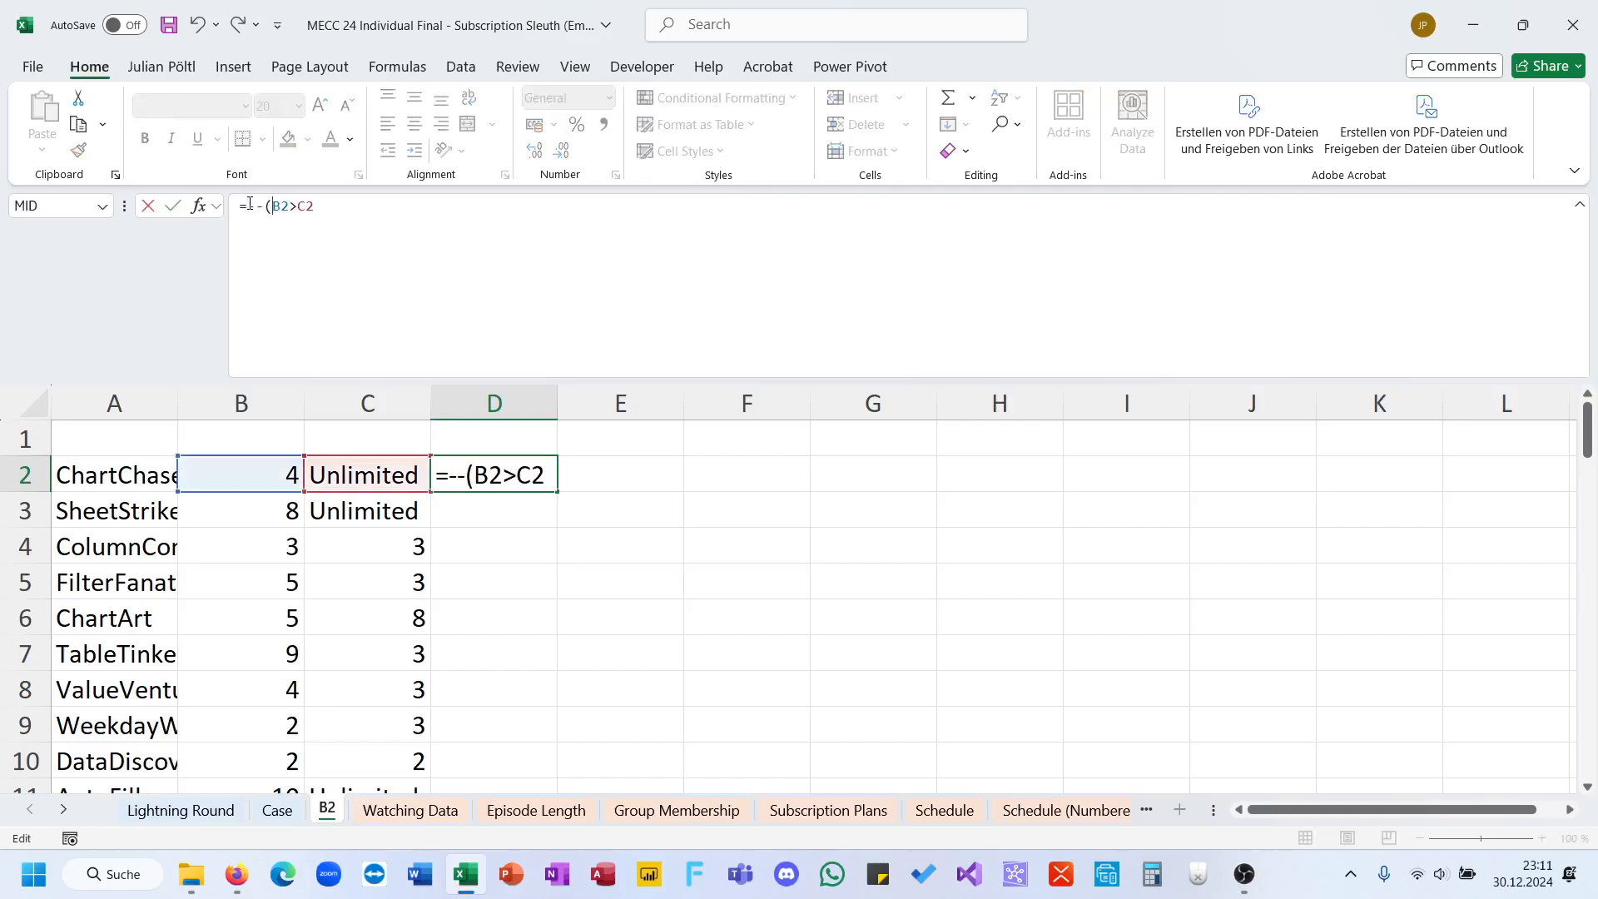
{"action": "type", "text": ")"}
{"action": "key", "text": "Return"}
{"action": "key", "text": "Up"}
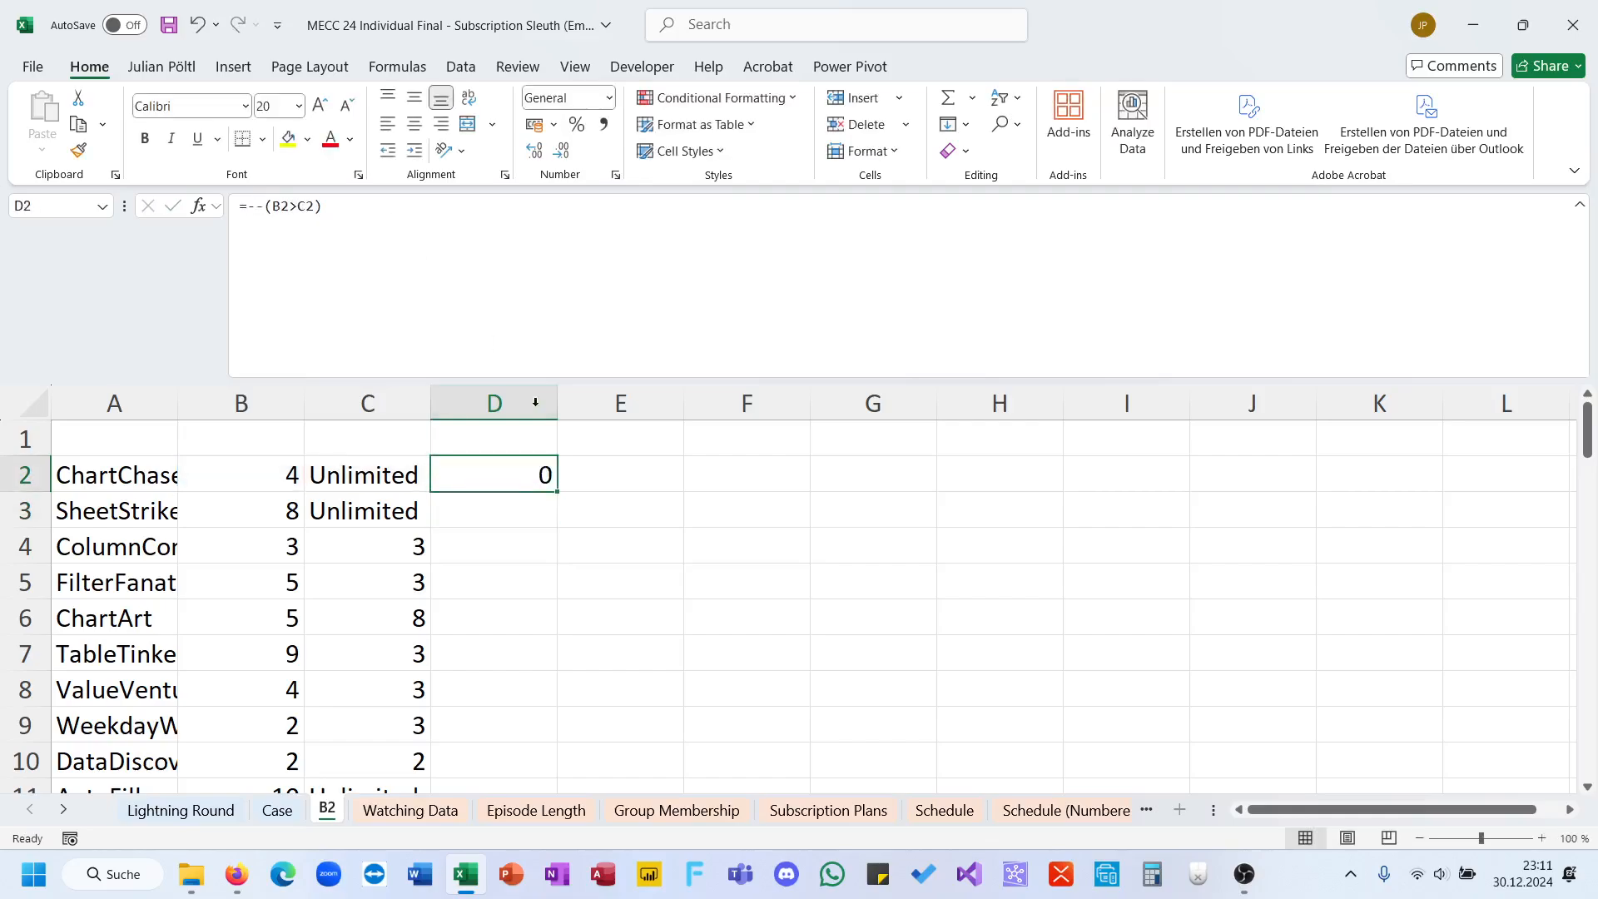
{"action": "double_click", "coordinate": [559, 491]}
{"action": "scroll", "coordinate": [507, 570], "scroll_direction": "down", "scroll_amount": 7}
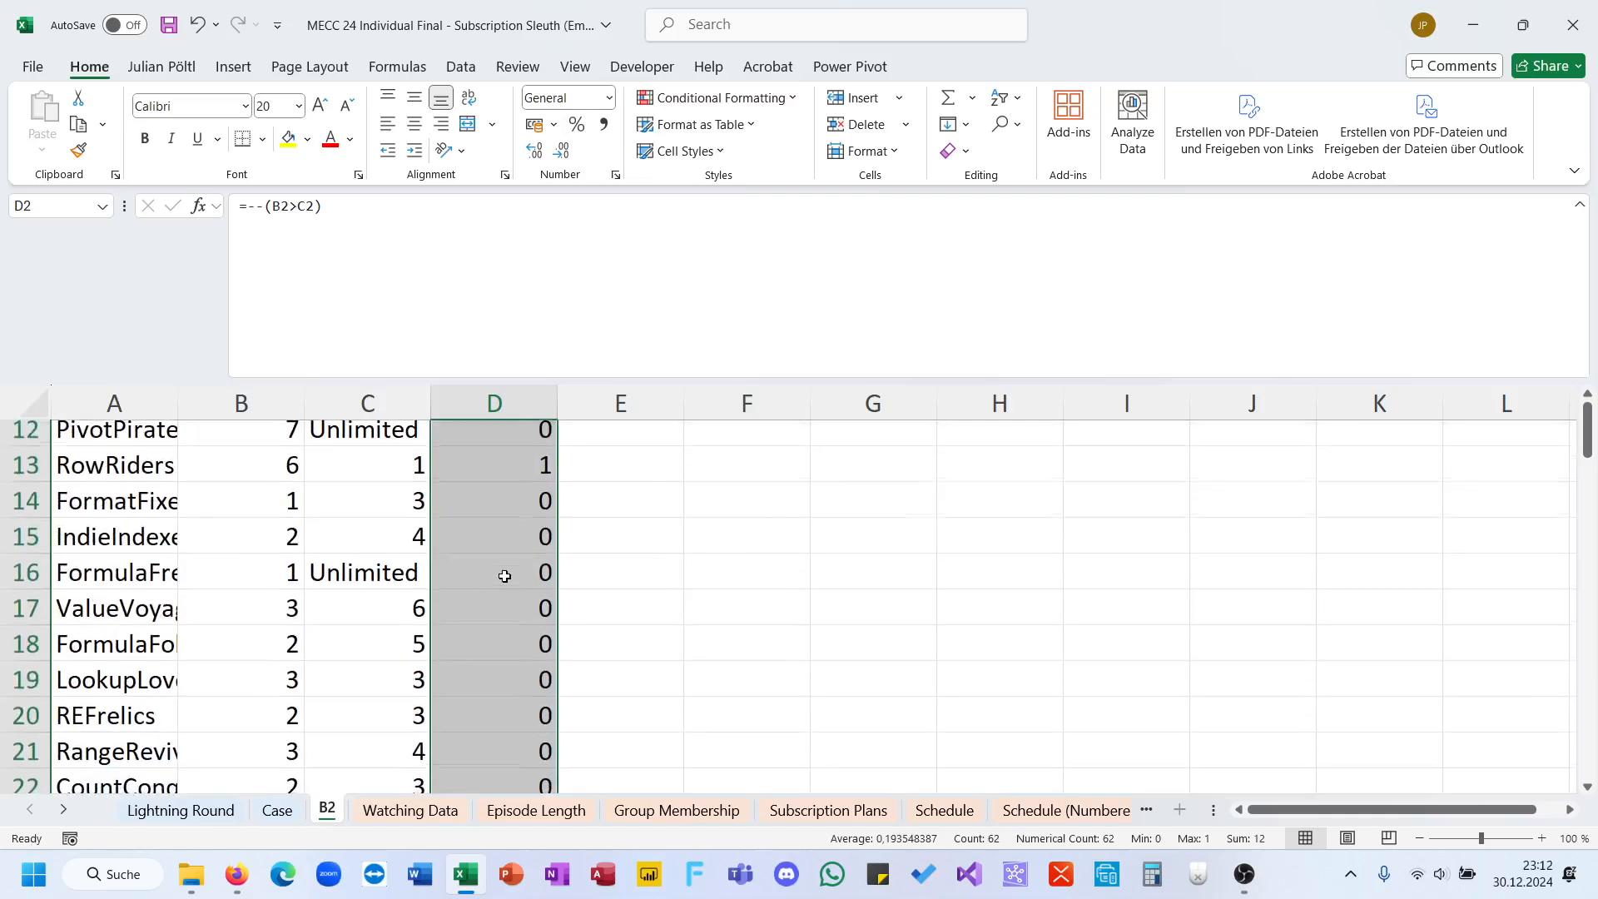
{"action": "scroll", "coordinate": [505, 576], "scroll_direction": "down", "scroll_amount": 9}
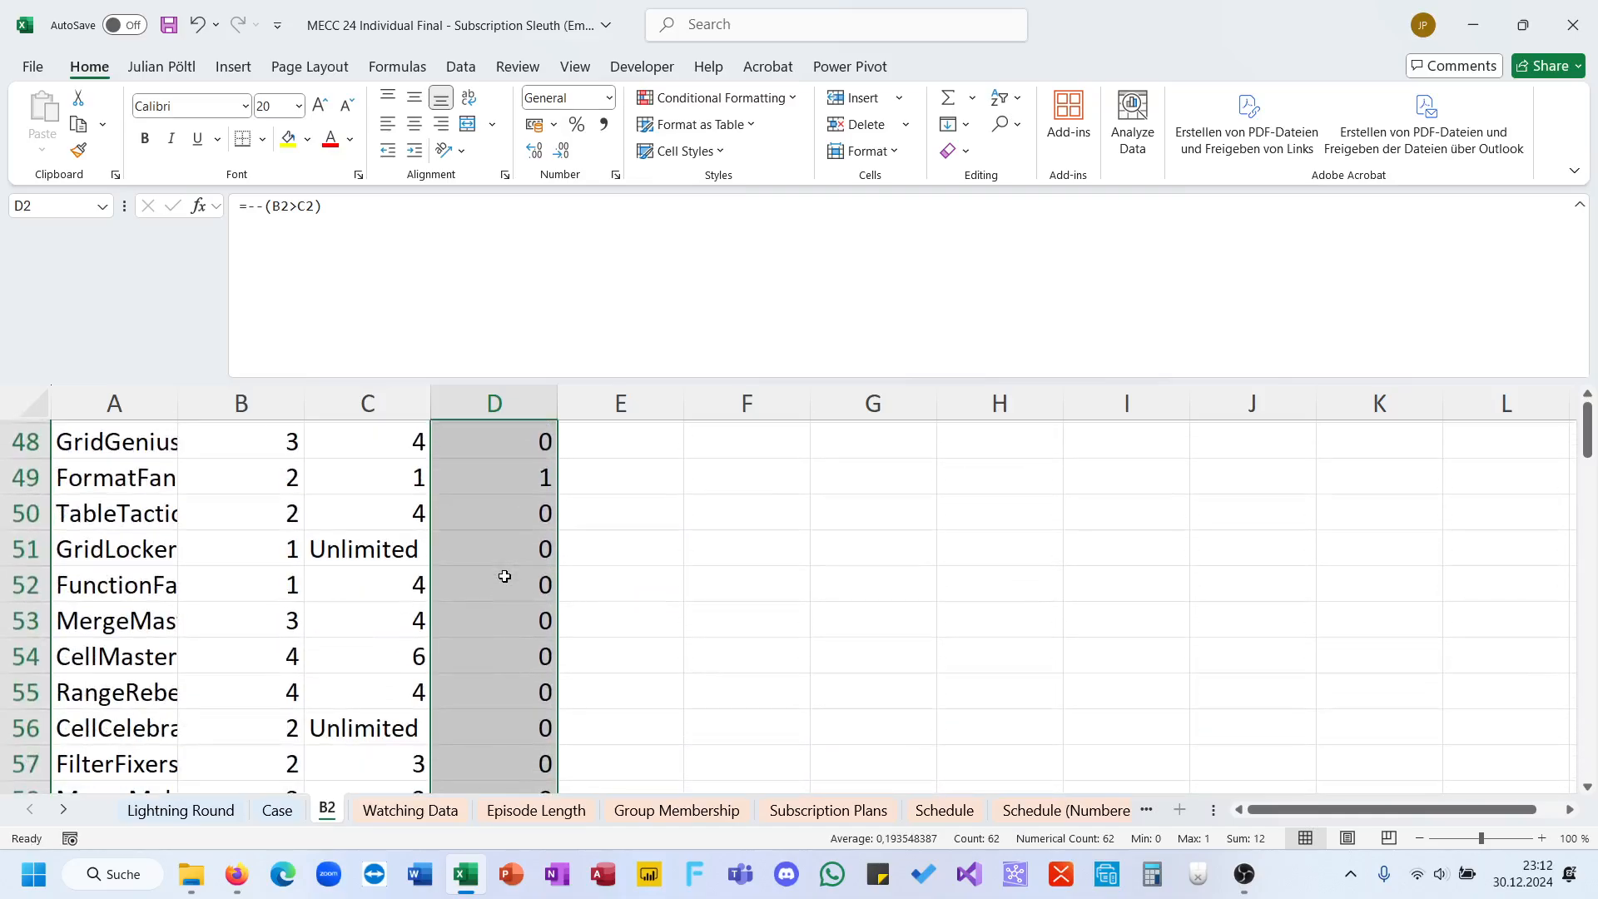
{"action": "scroll", "coordinate": [650, 482], "scroll_direction": "up", "scroll_amount": 15}
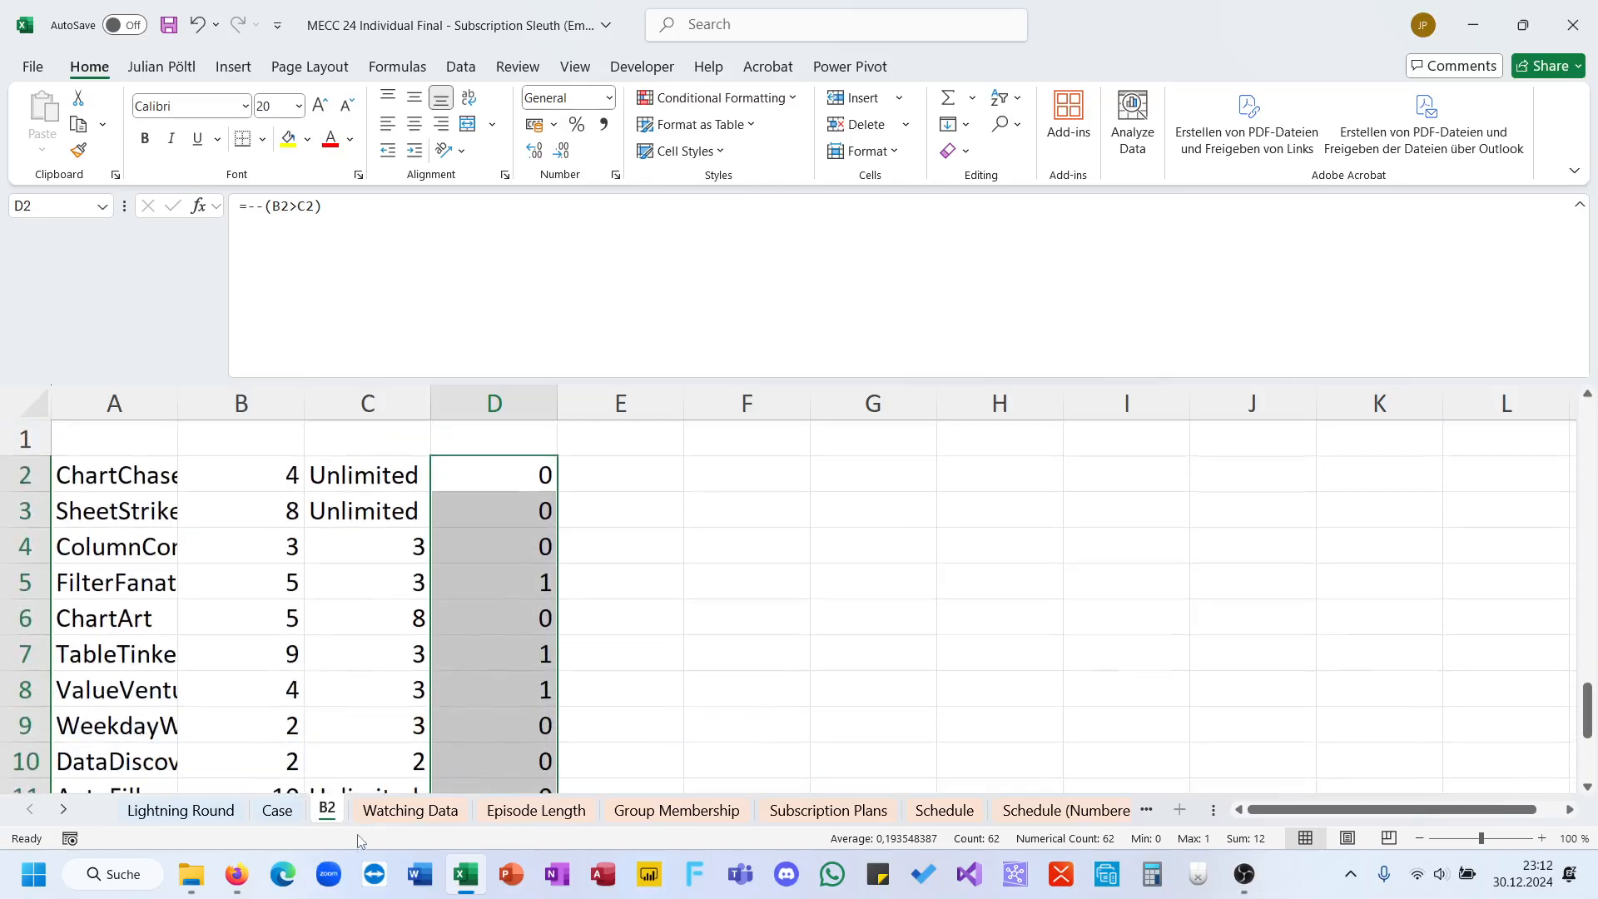
Step: Enter 12 as the Bonus 2 answer in E26 of the Case sheet
{"action": "key", "text": "ctrl+Page_Up"}
{"action": "left_click", "coordinate": [363, 536]}
{"action": "type", "text": "12"}
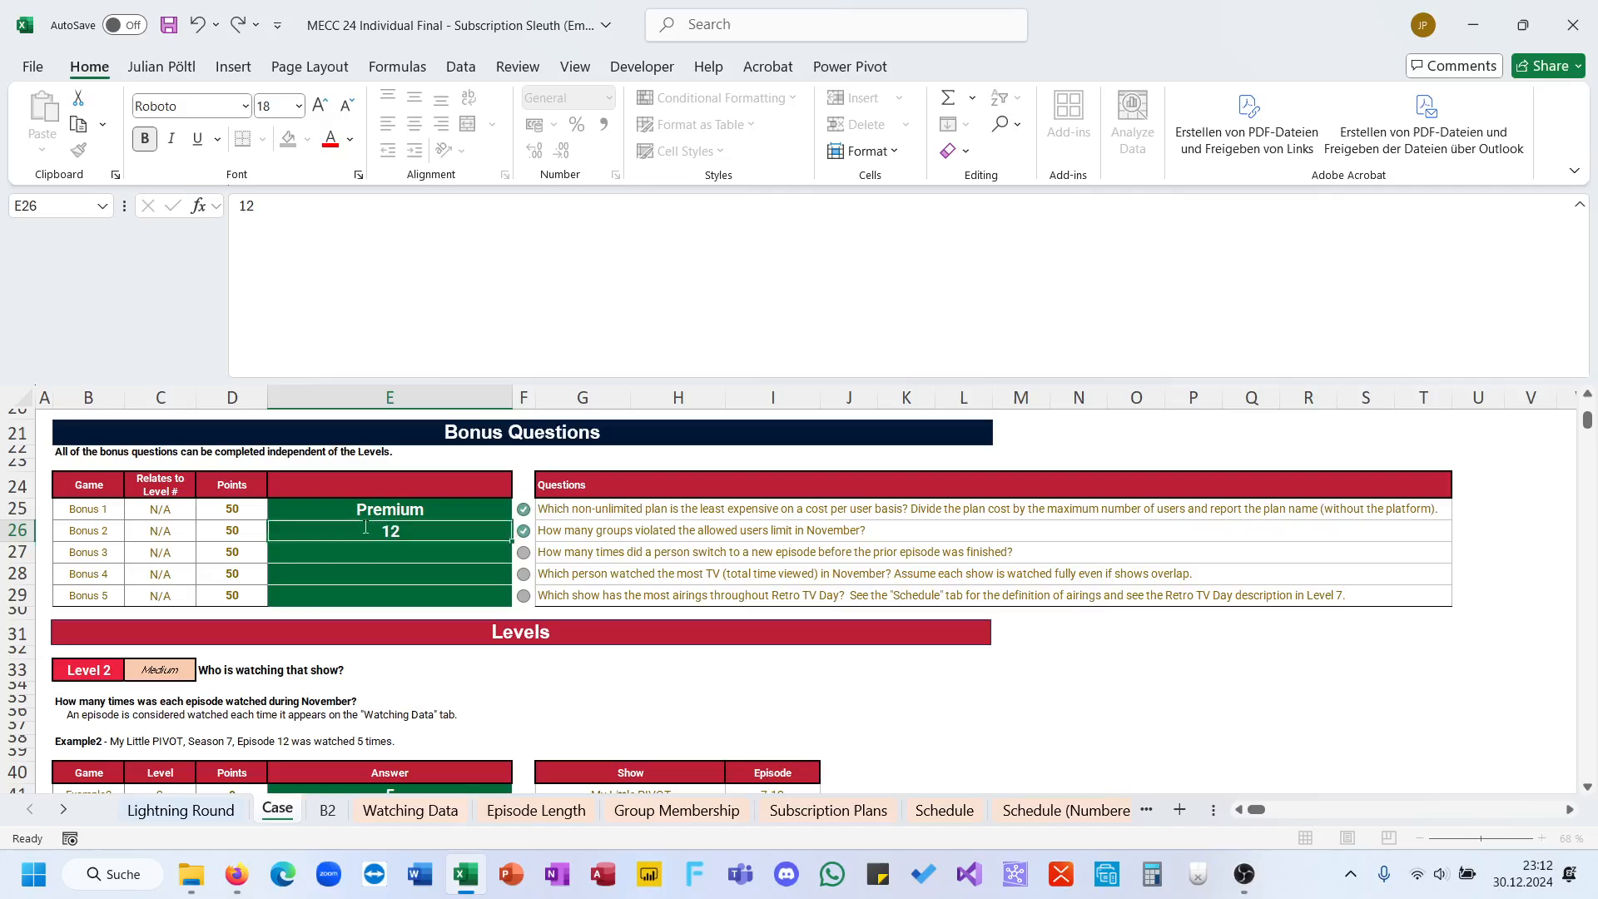
{"action": "key", "text": "Return"}
{"action": "left_click", "coordinate": [363, 527]}
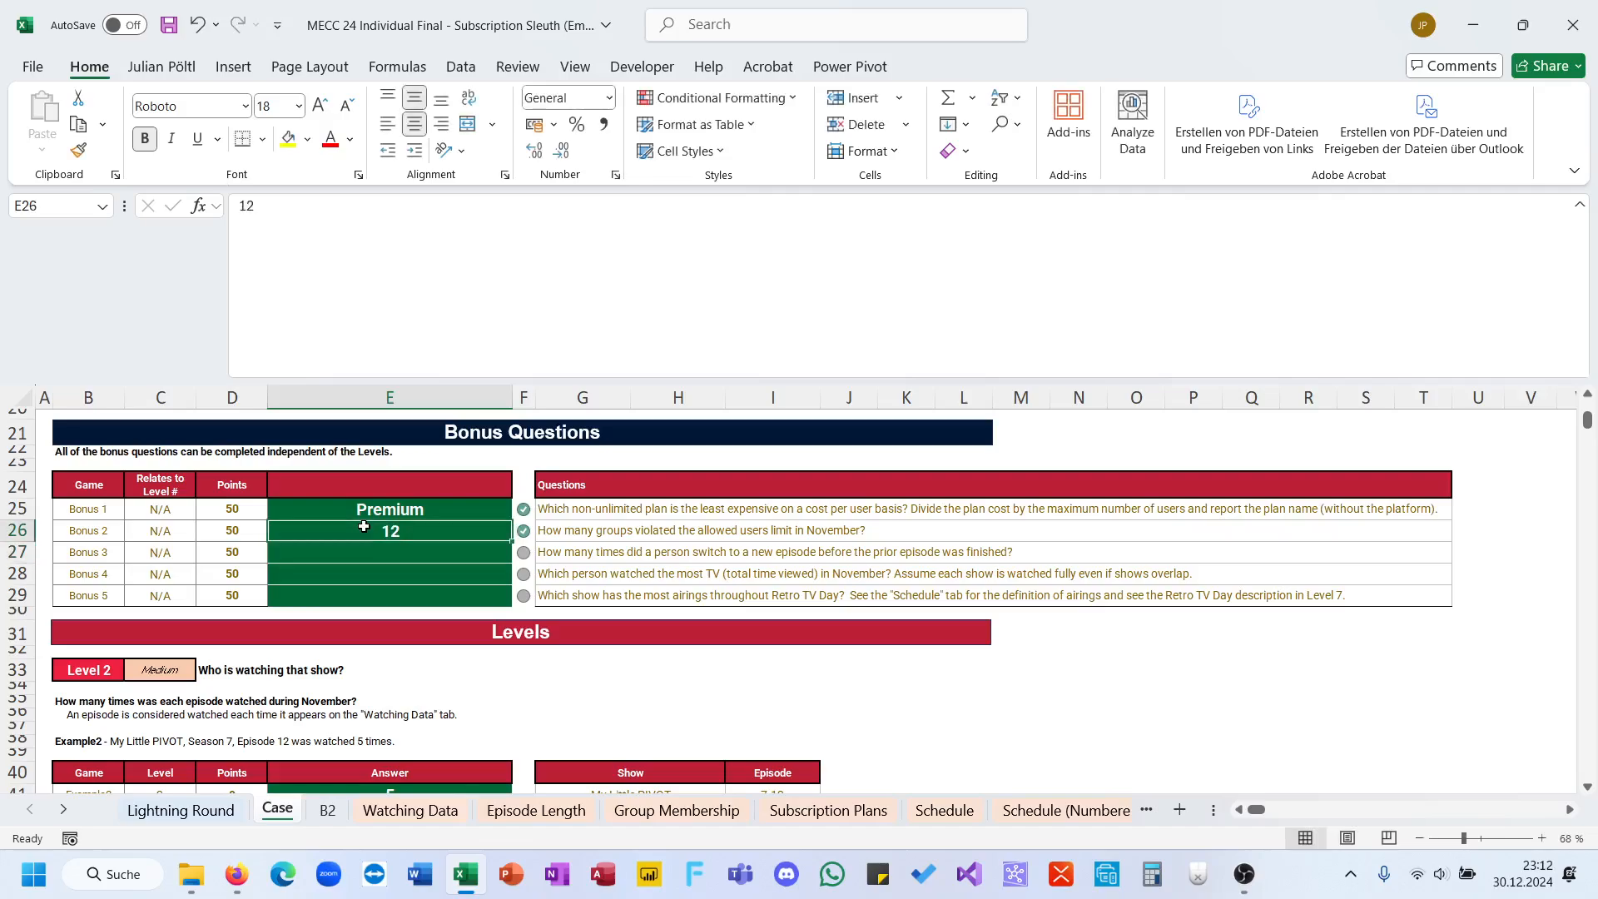
Step: Copy the full viewing table with its headers, Show through EL, from B4:I5886 on the Watching Data sheet
{"action": "left_click", "coordinate": [398, 551]}
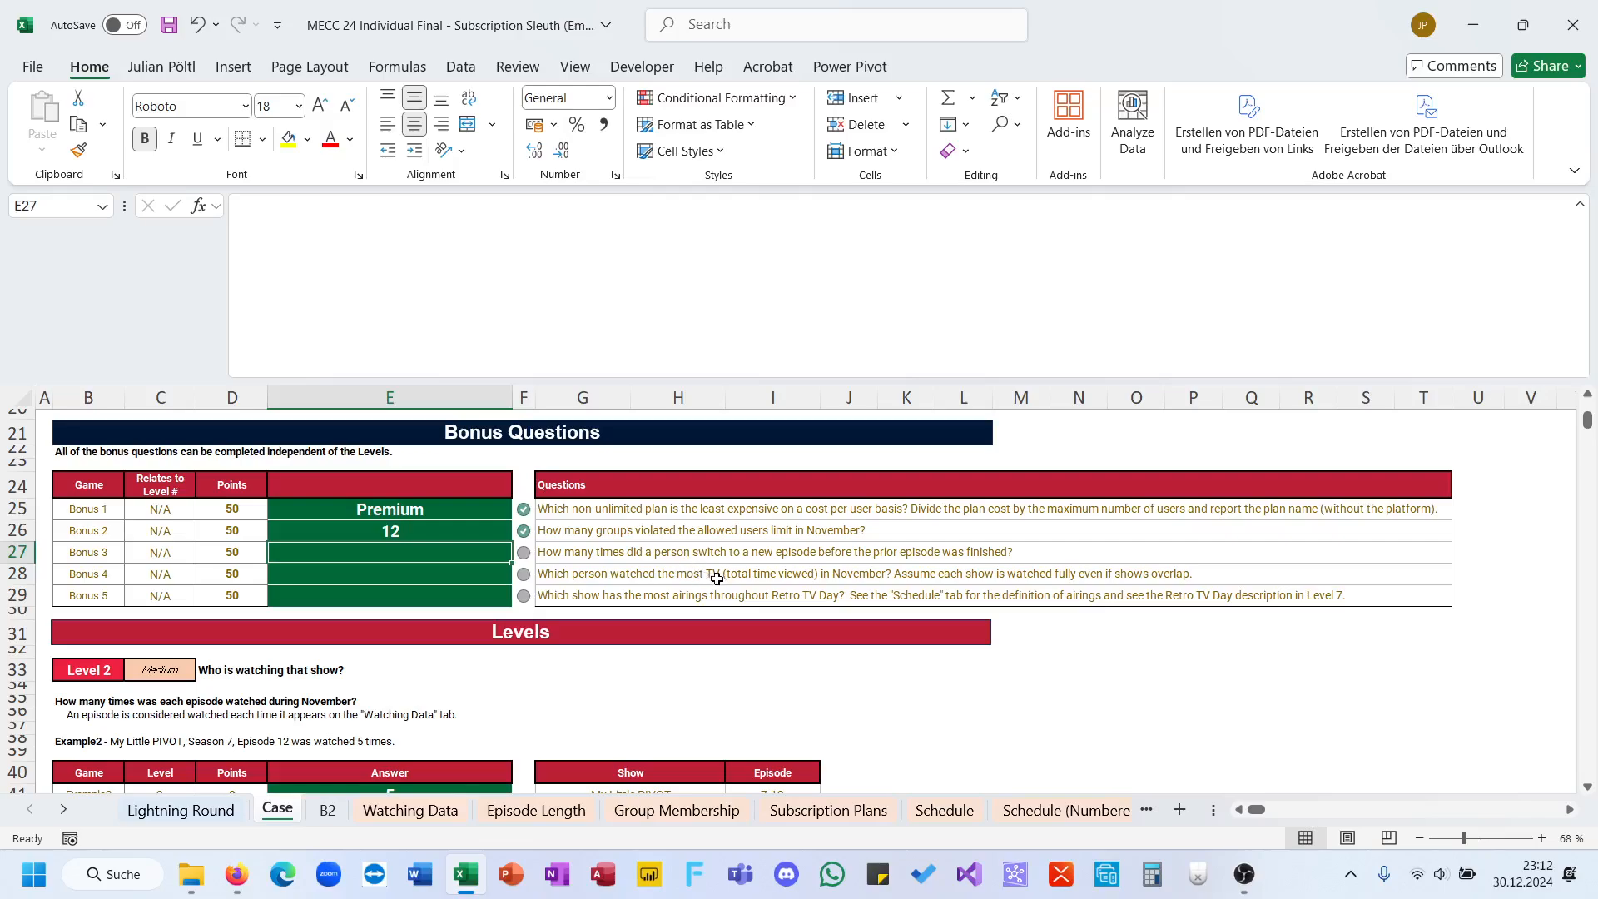
{"action": "left_click", "coordinate": [511, 811]}
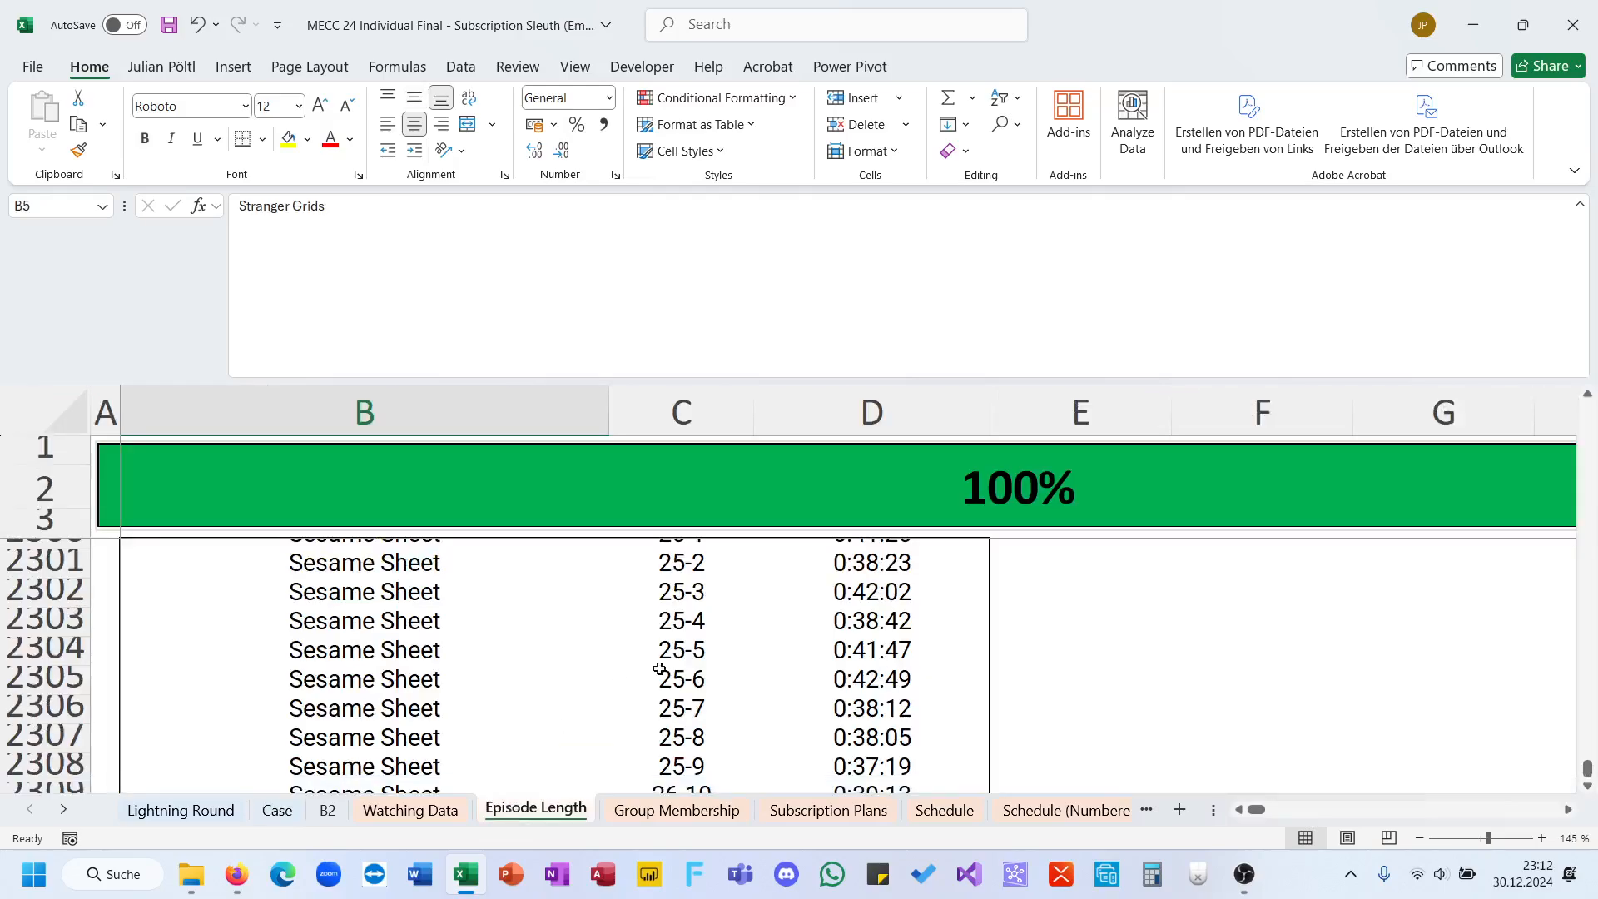
{"action": "scroll", "coordinate": [659, 669], "scroll_direction": "up", "scroll_amount": 20}
{"action": "left_click", "coordinate": [407, 811]}
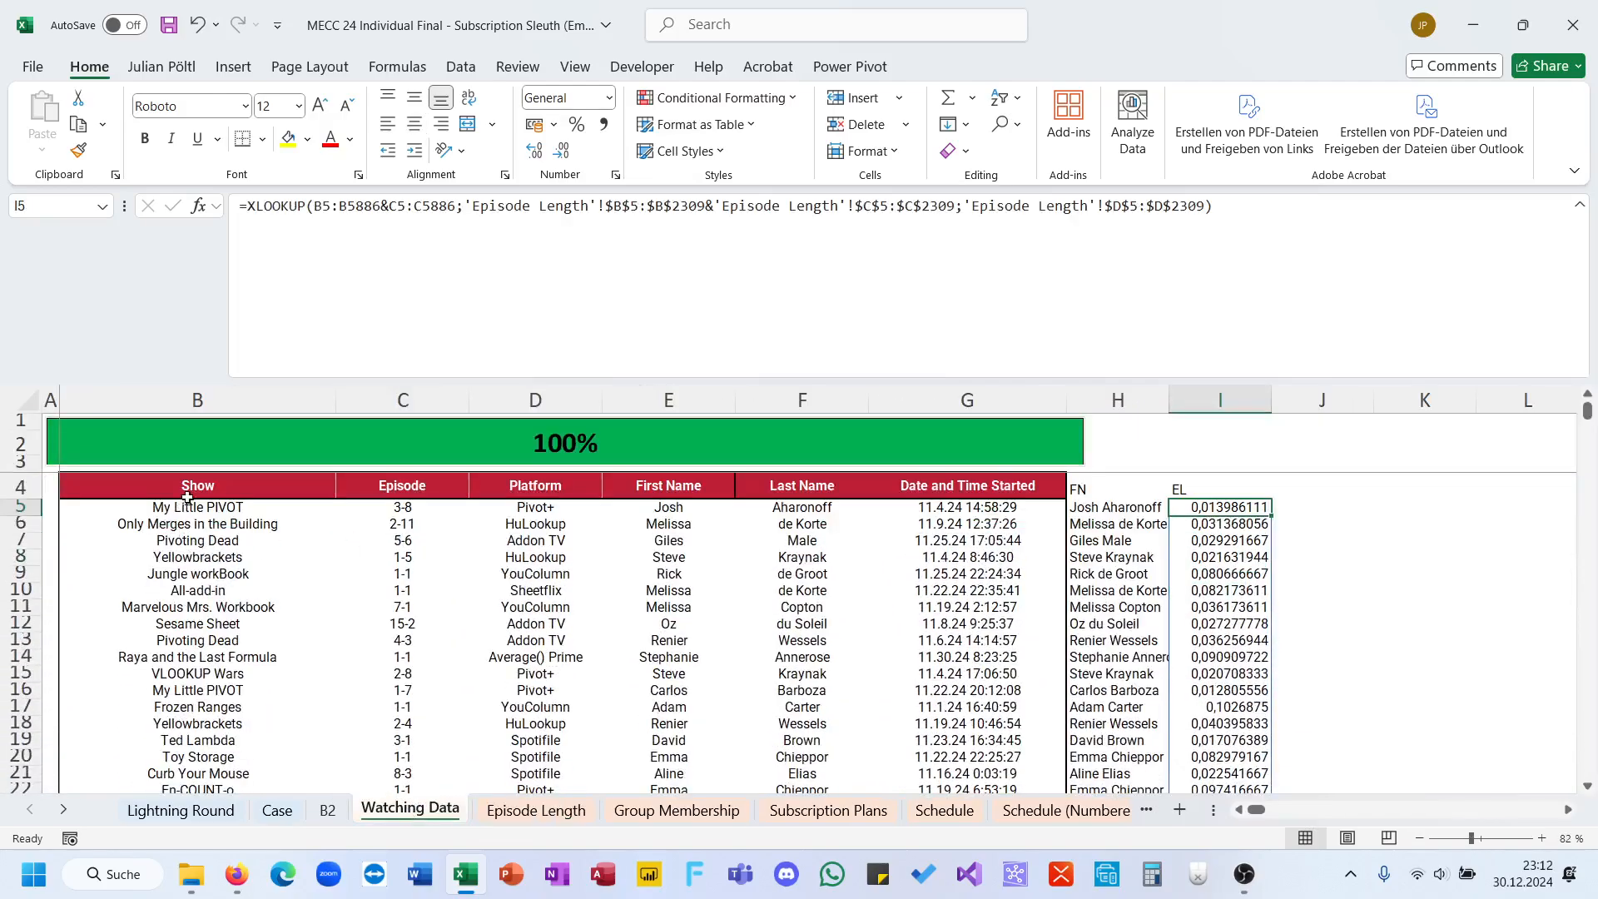
{"action": "left_click_drag", "start_coordinate": [187, 496], "coordinate": [1228, 487]}
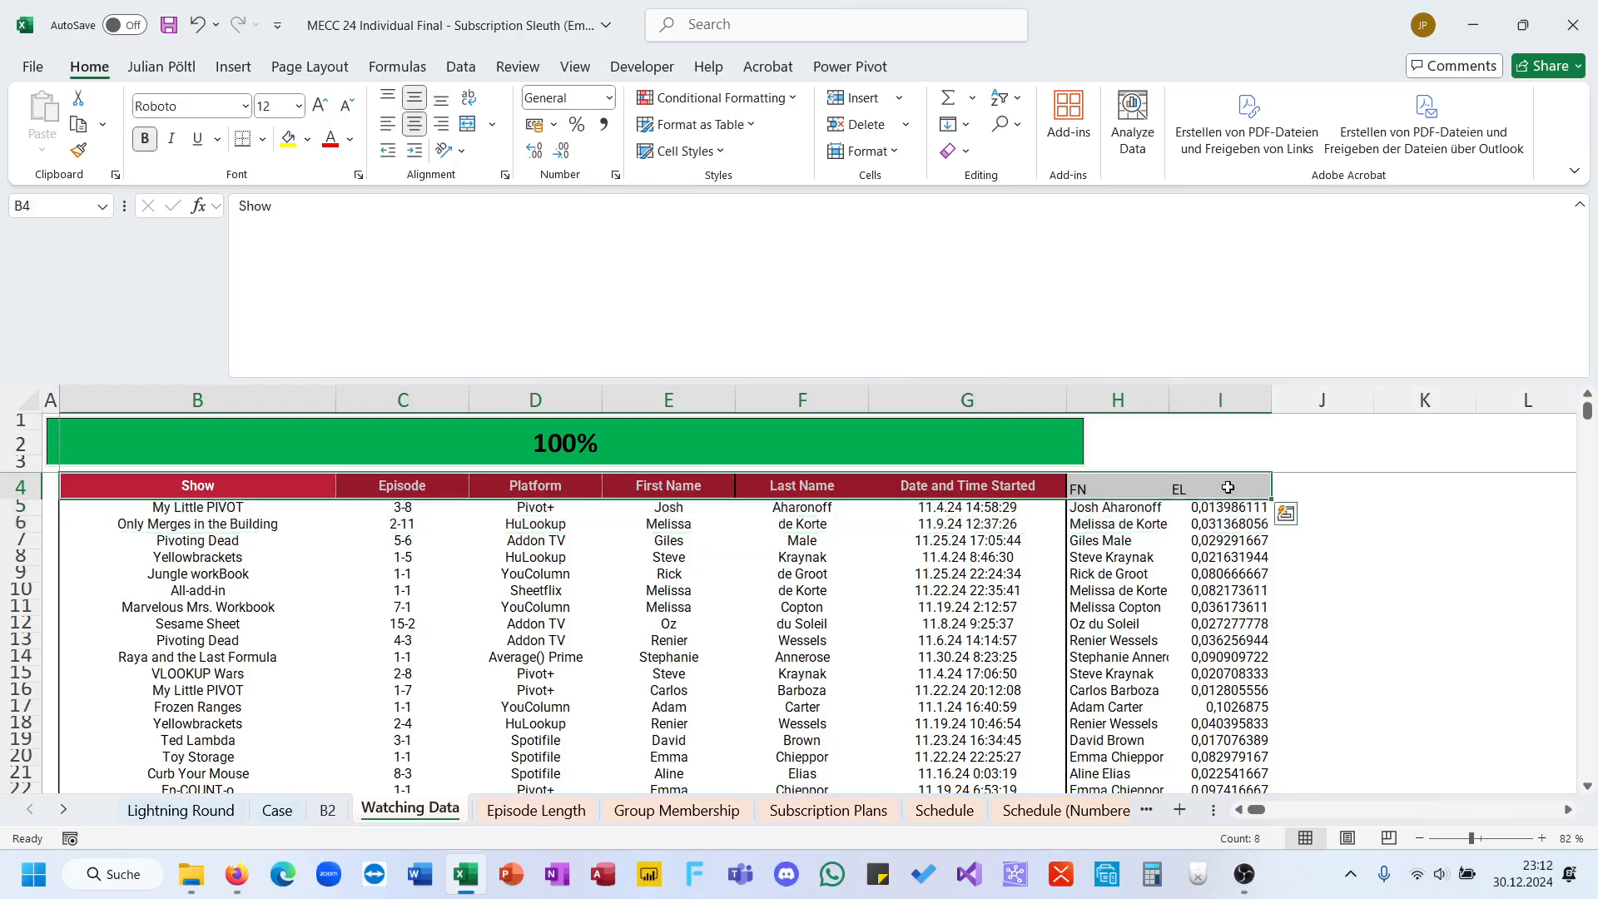
{"action": "key", "text": "ctrl+shift+Down"}
{"action": "key", "text": "ctrl+c"}
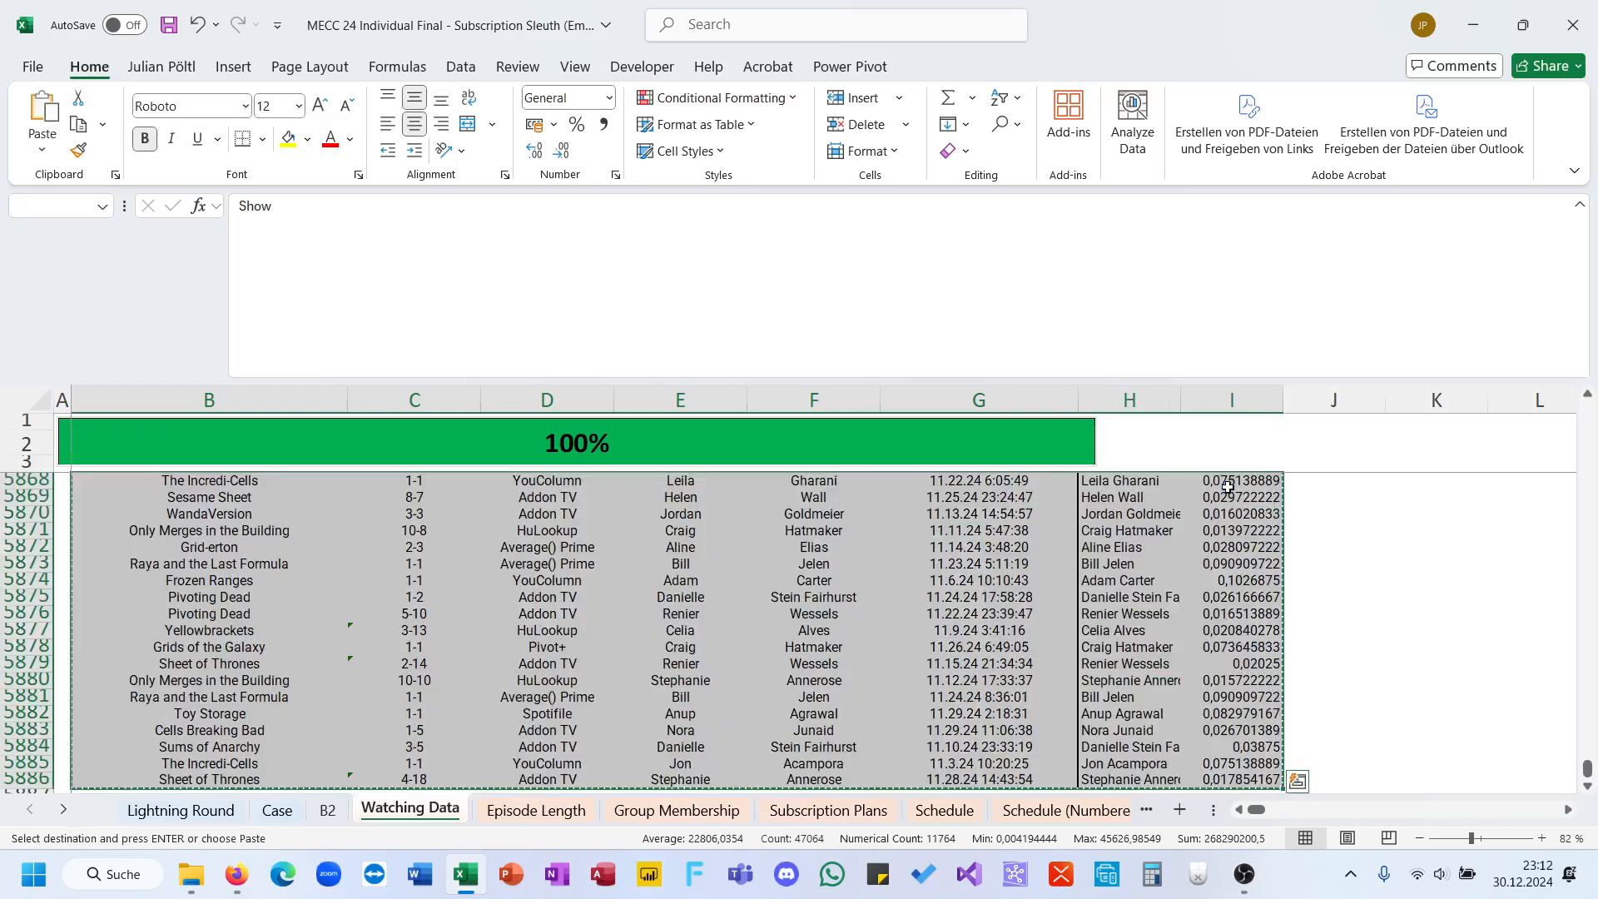
Step: Paste the copied viewing table into a new sheet and fit the Date and Time Started column to its contents
{"action": "left_click", "coordinate": [1180, 809]}
{"action": "key", "text": "ctrl+v"}
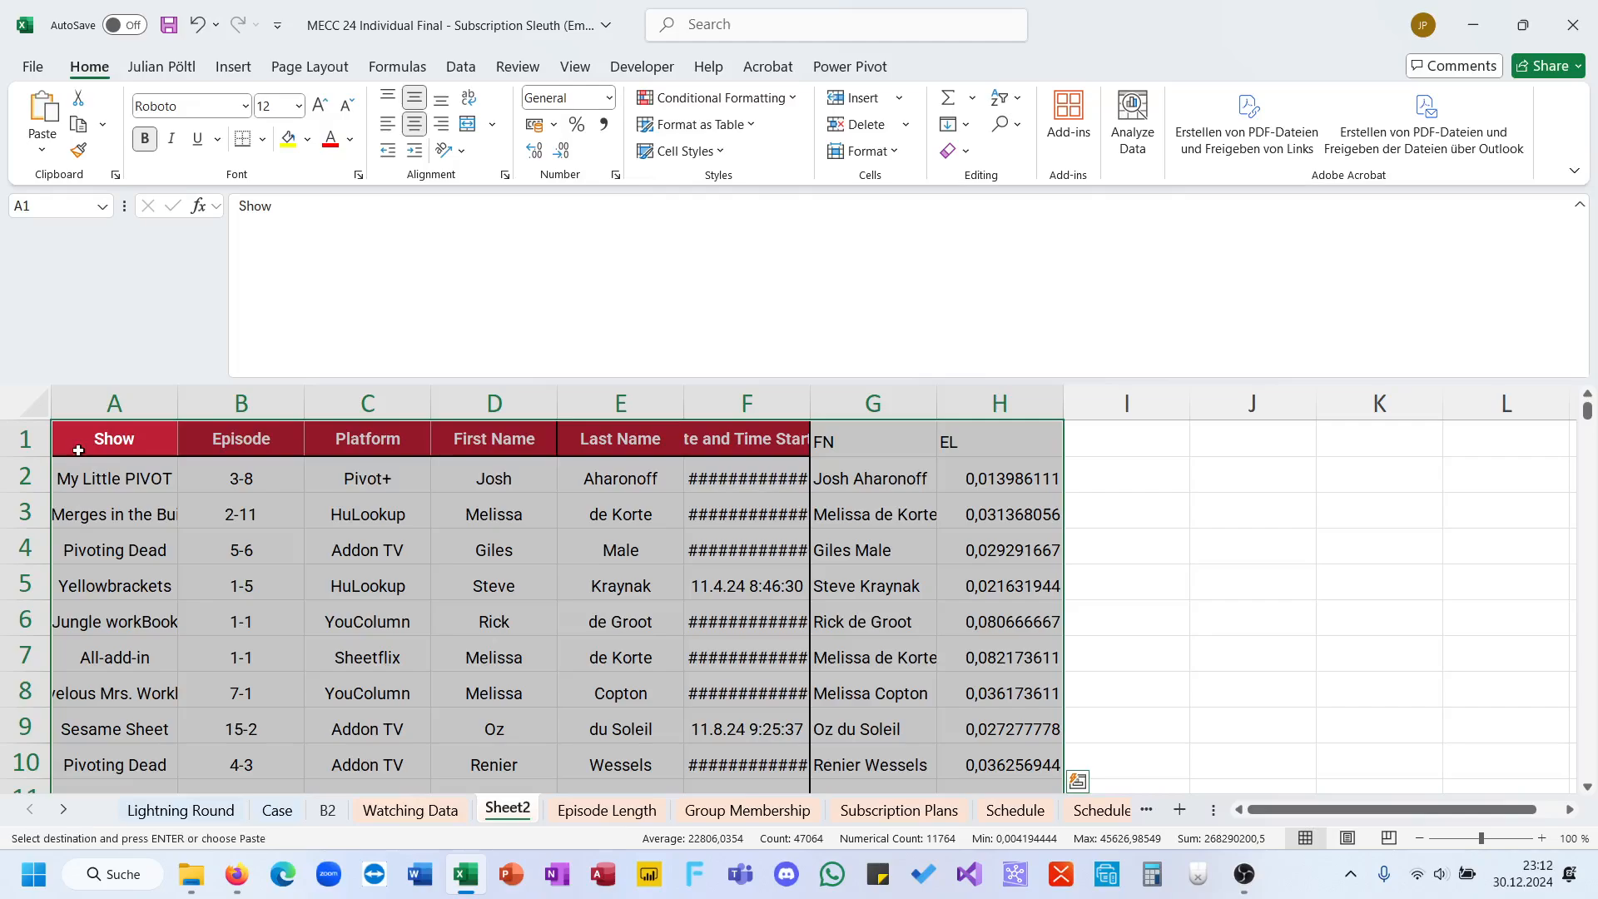
{"action": "double_click", "coordinate": [812, 404]}
{"action": "left_click", "coordinate": [795, 522]}
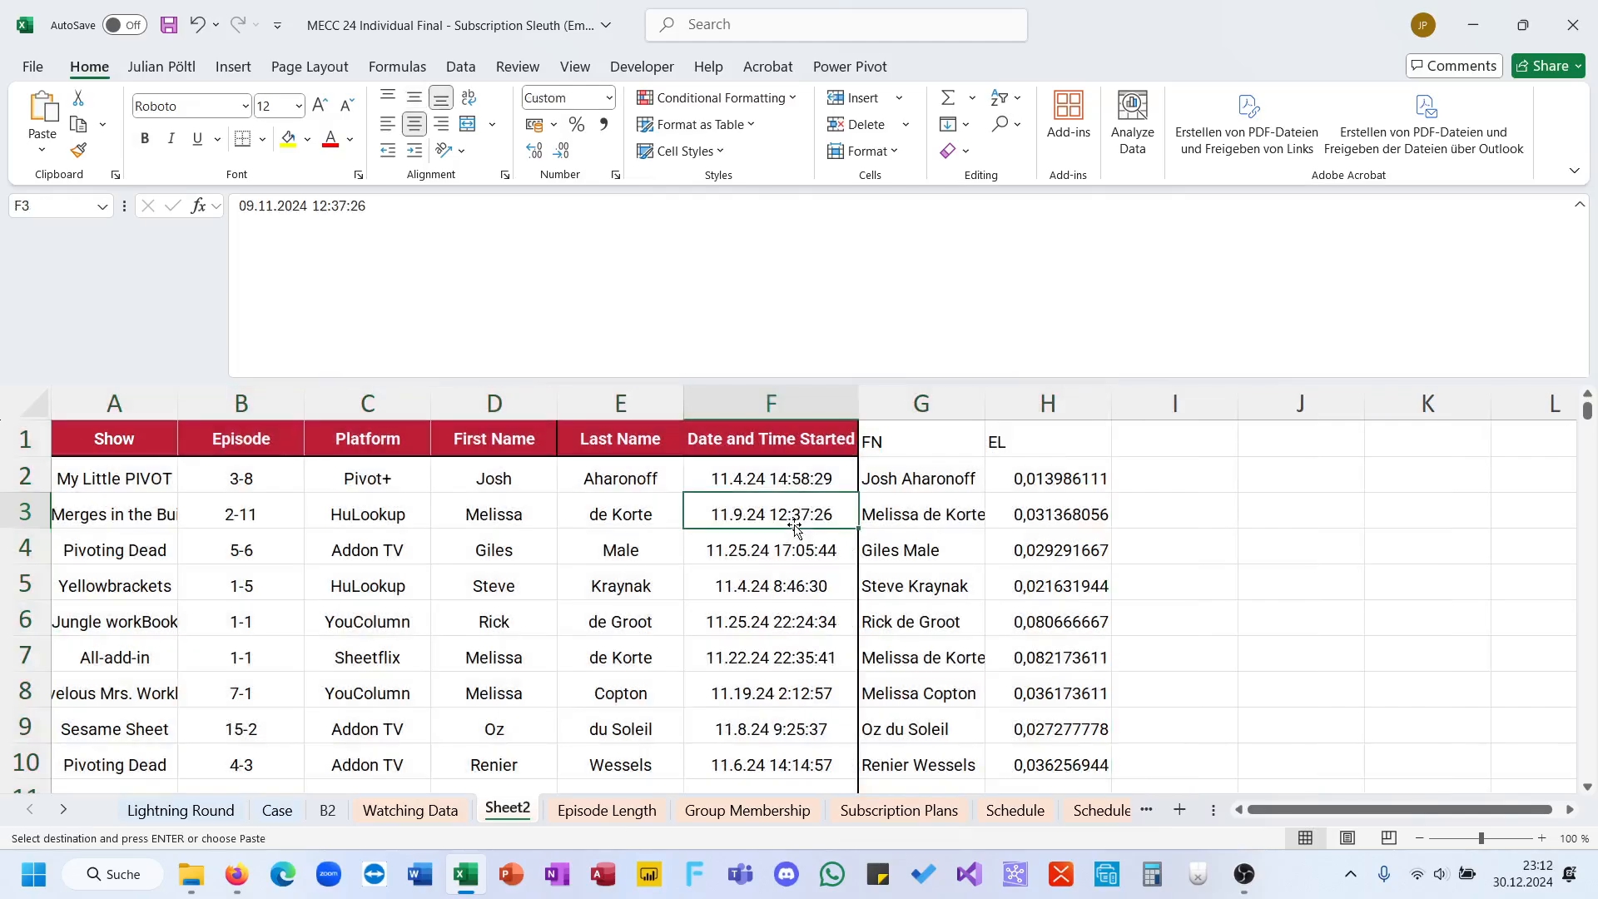
Step: Add the header ET in I1 and calculate the end time in I2 with =F2+H2
{"action": "left_click", "coordinate": [1160, 447]}
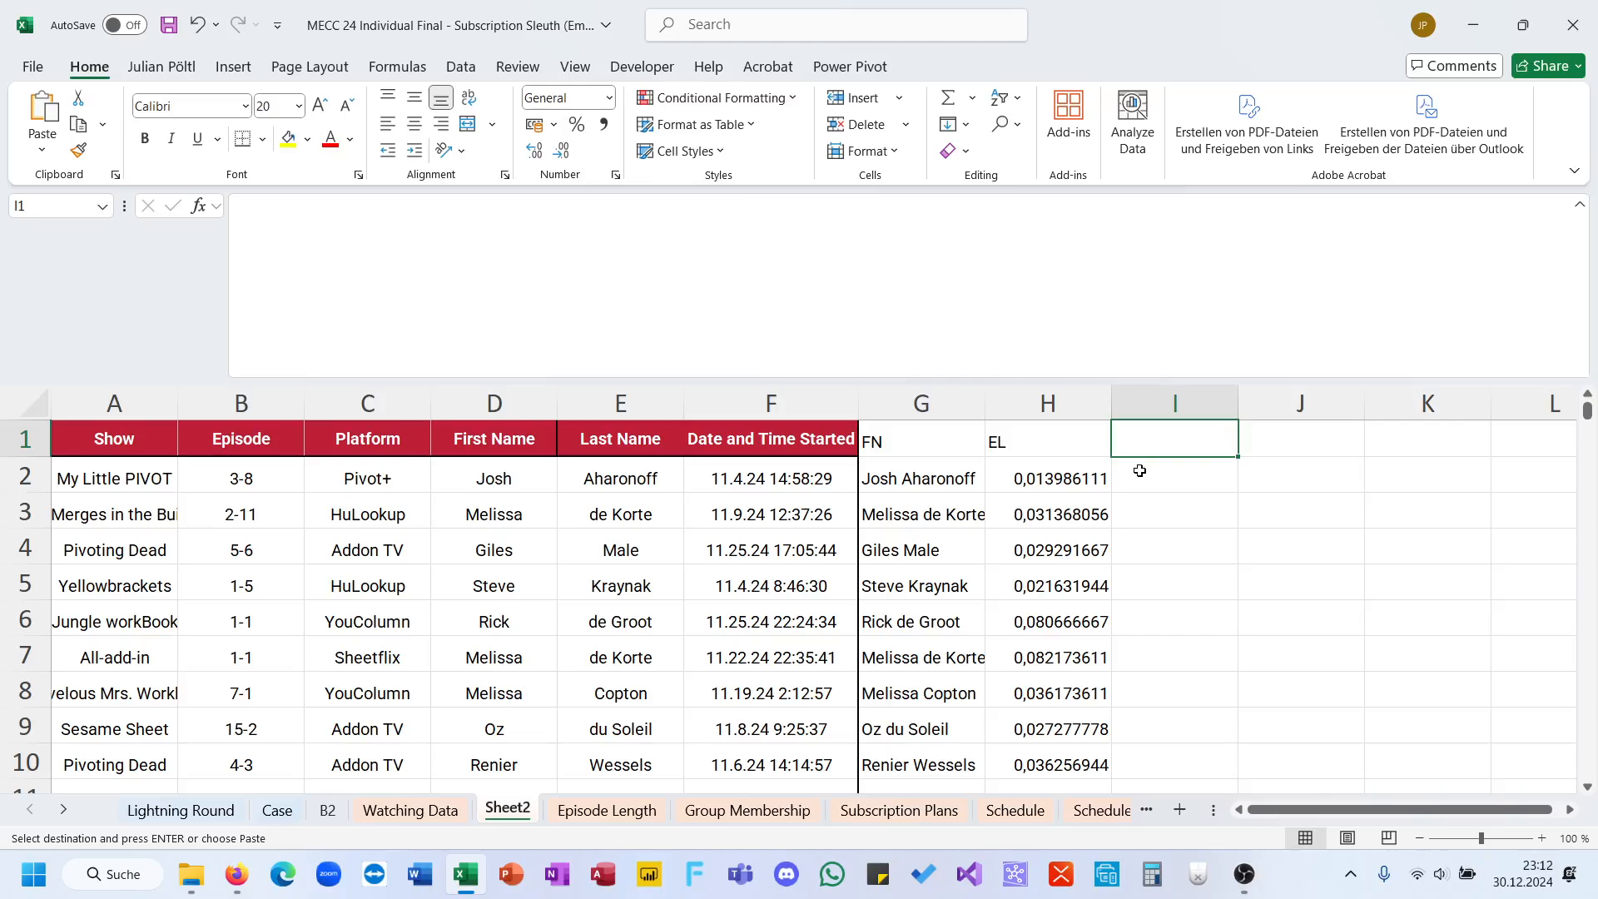
{"action": "type", "text": "ET"}
{"action": "key", "text": "Return"}
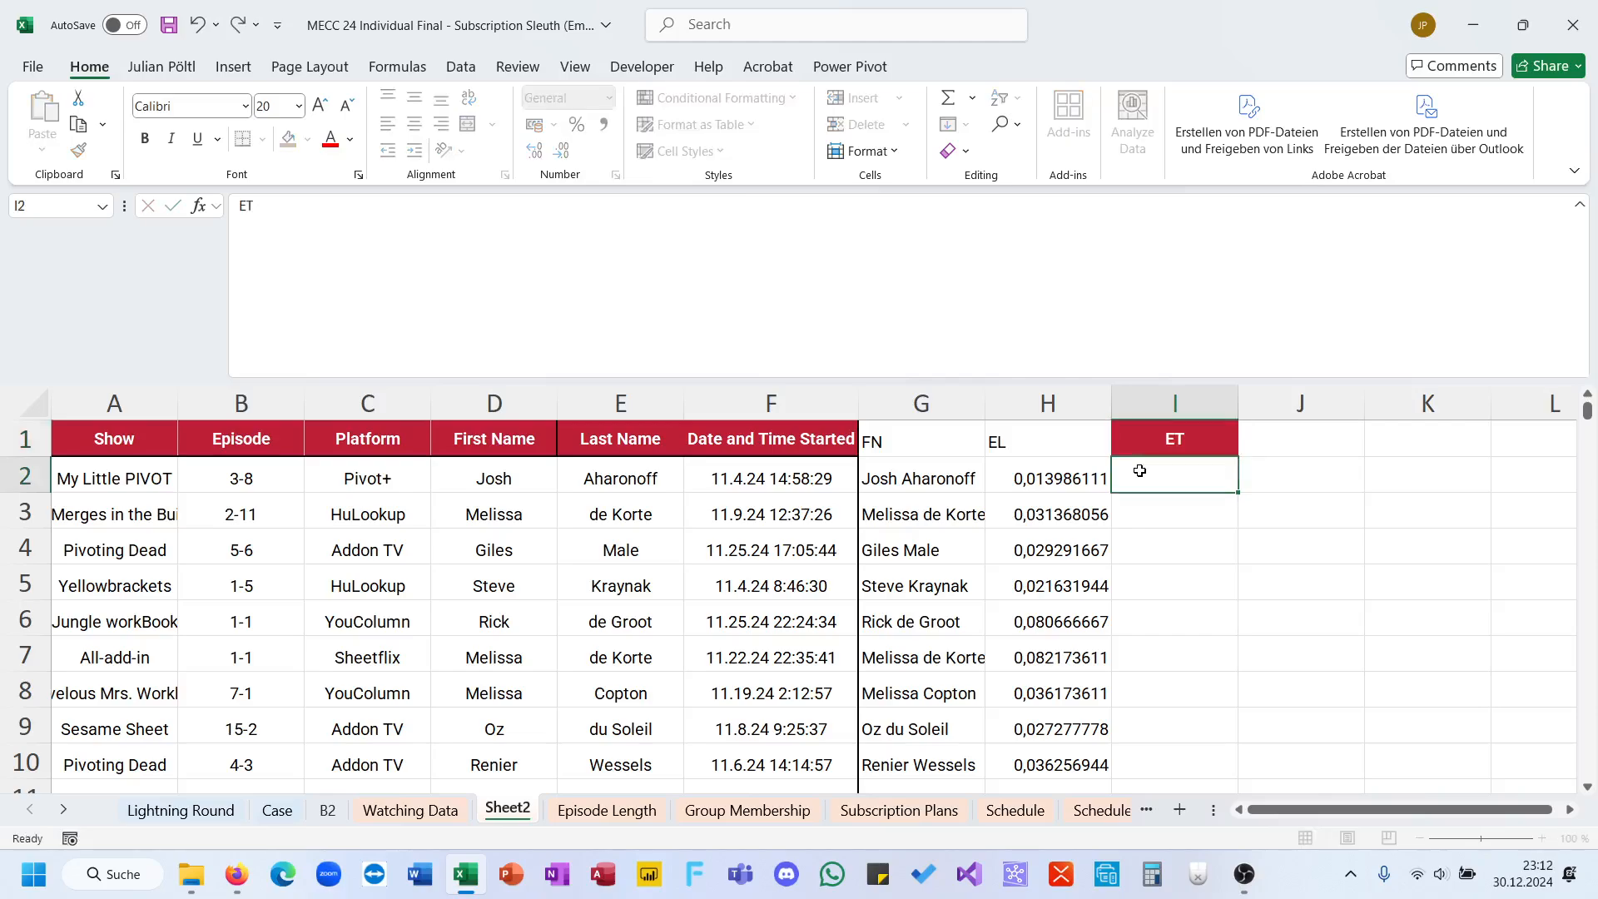
{"action": "type", "text": "="}
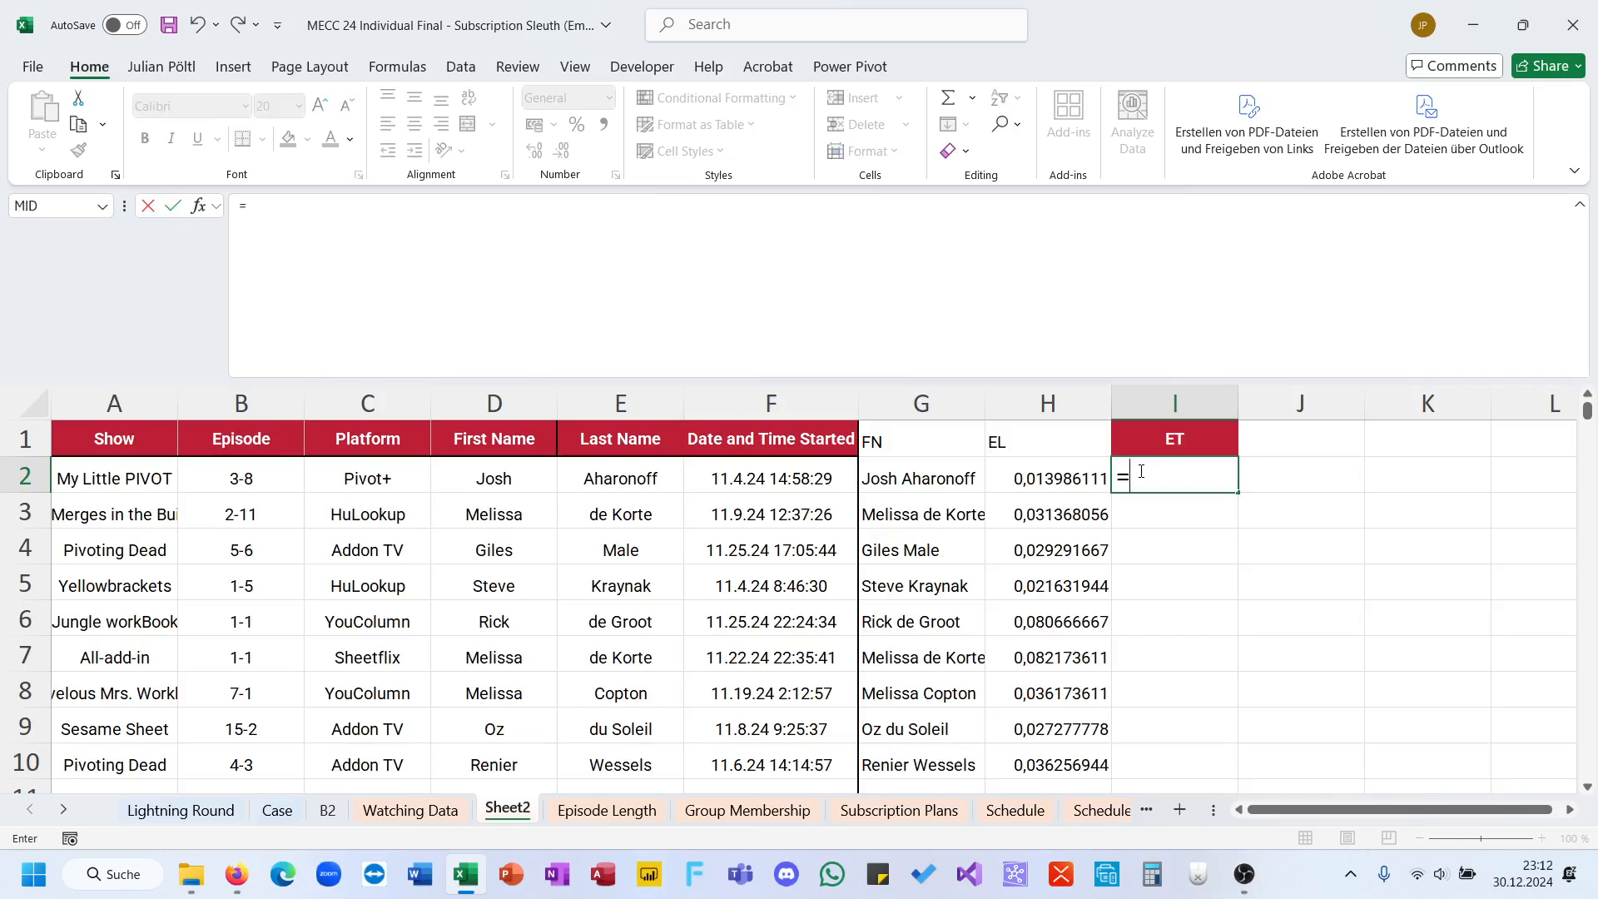
{"action": "left_click", "coordinate": [774, 476]}
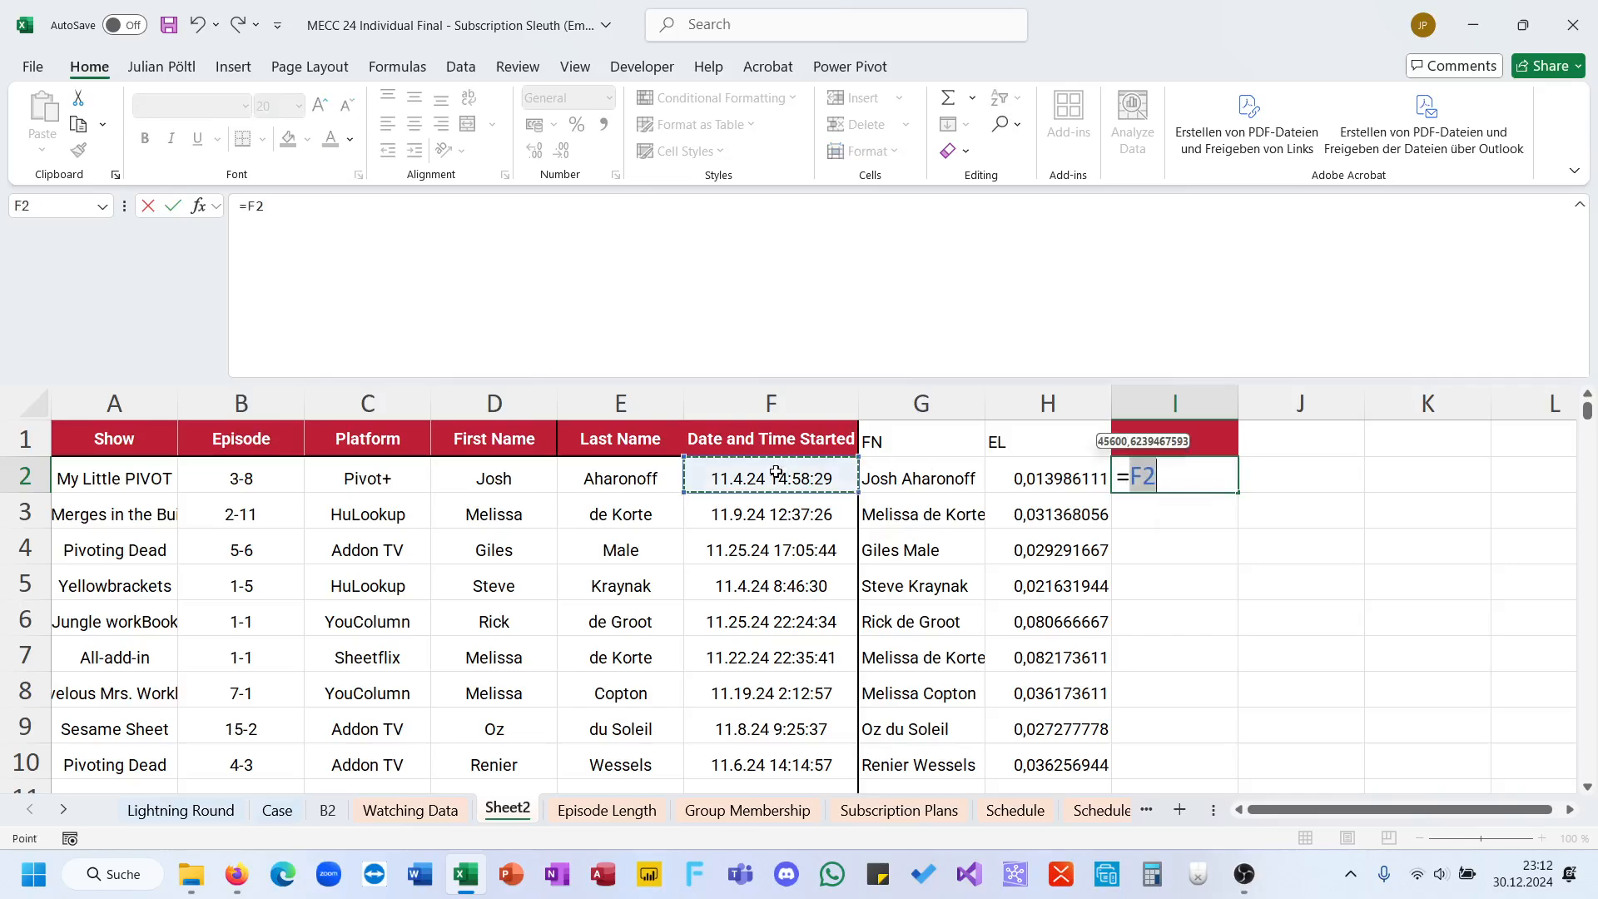
{"action": "type", "text": "+H2"}
{"action": "key", "text": "Return"}
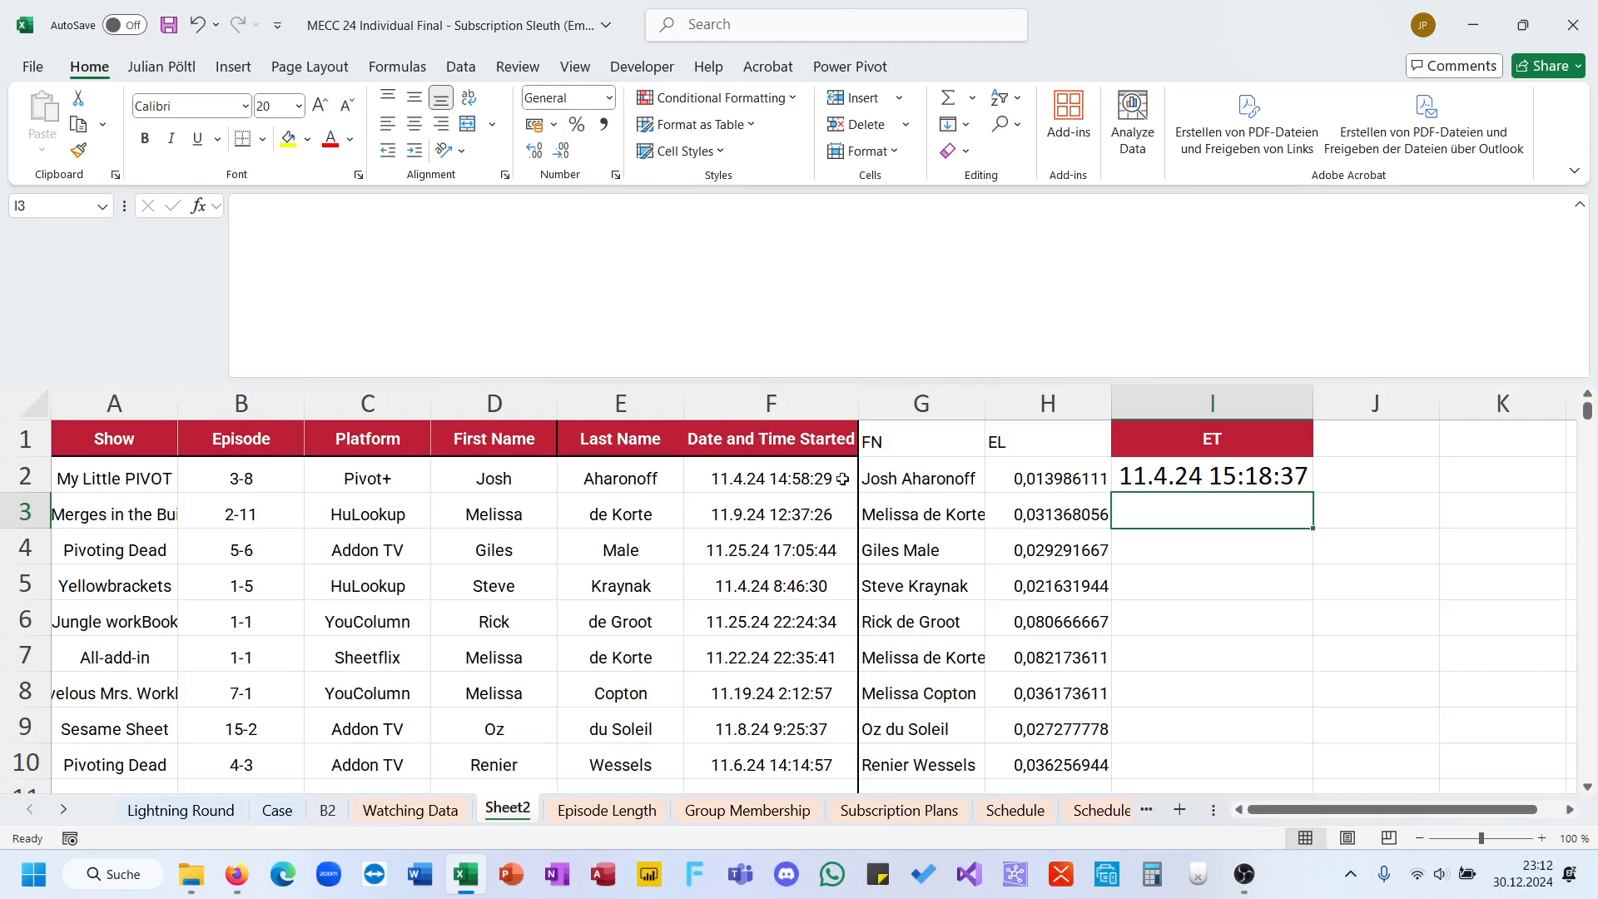
Step: Fill the end-time formula down column I as static values and fit the column width to them
{"action": "left_click", "coordinate": [1273, 471]}
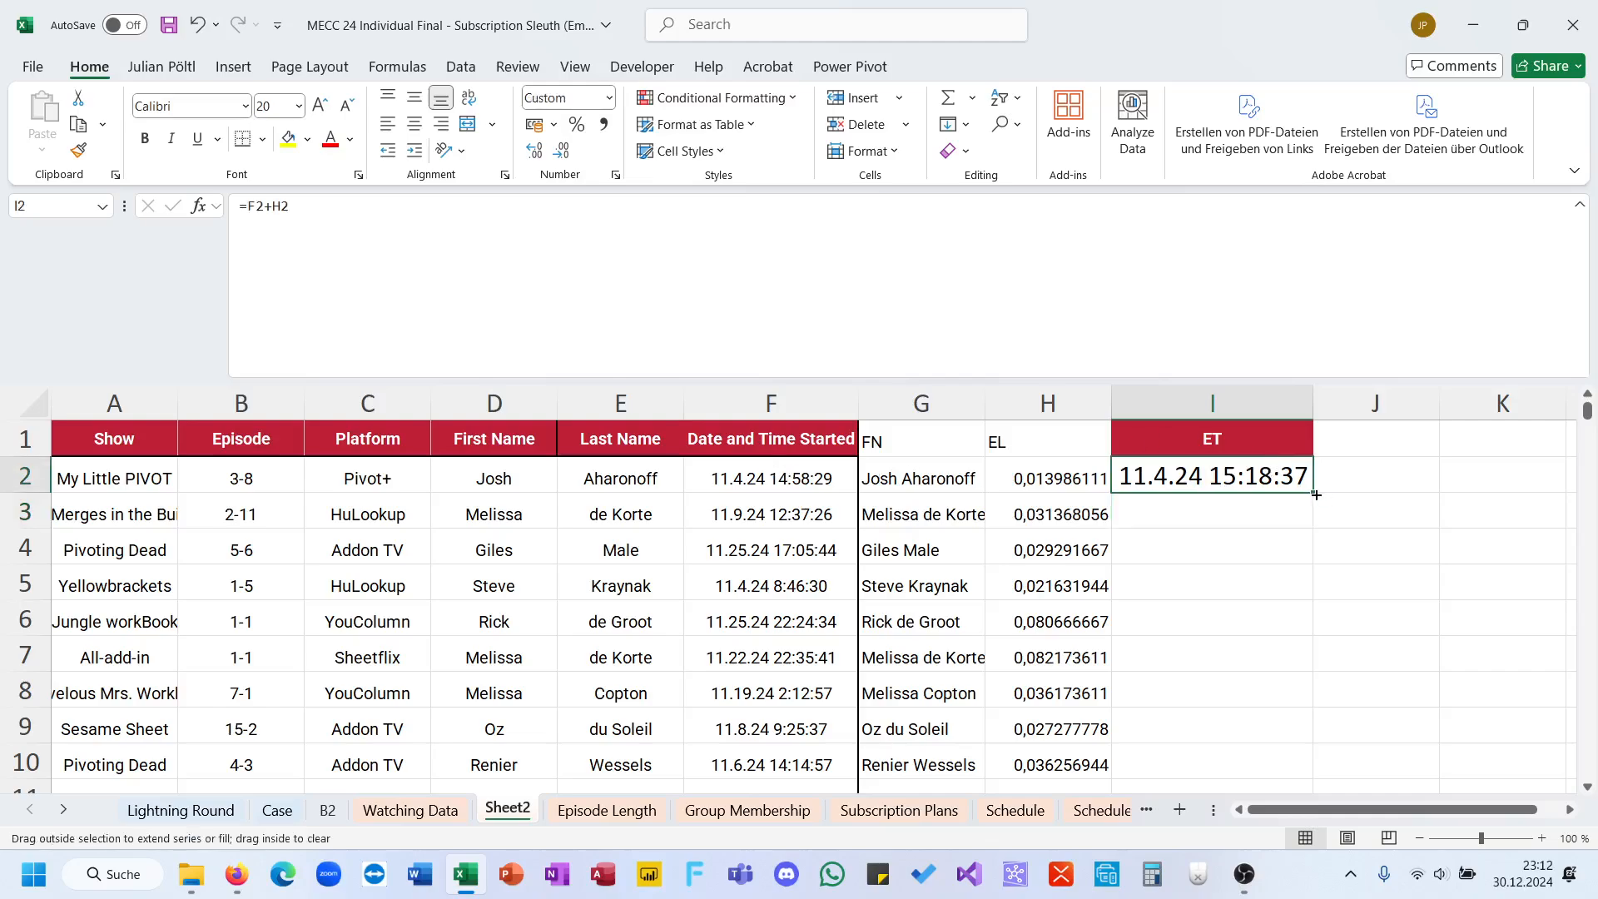
{"action": "double_click", "coordinate": [1320, 497]}
{"action": "key", "text": "ctrl+c"}
{"action": "key", "text": "ctrl+shift+v"}
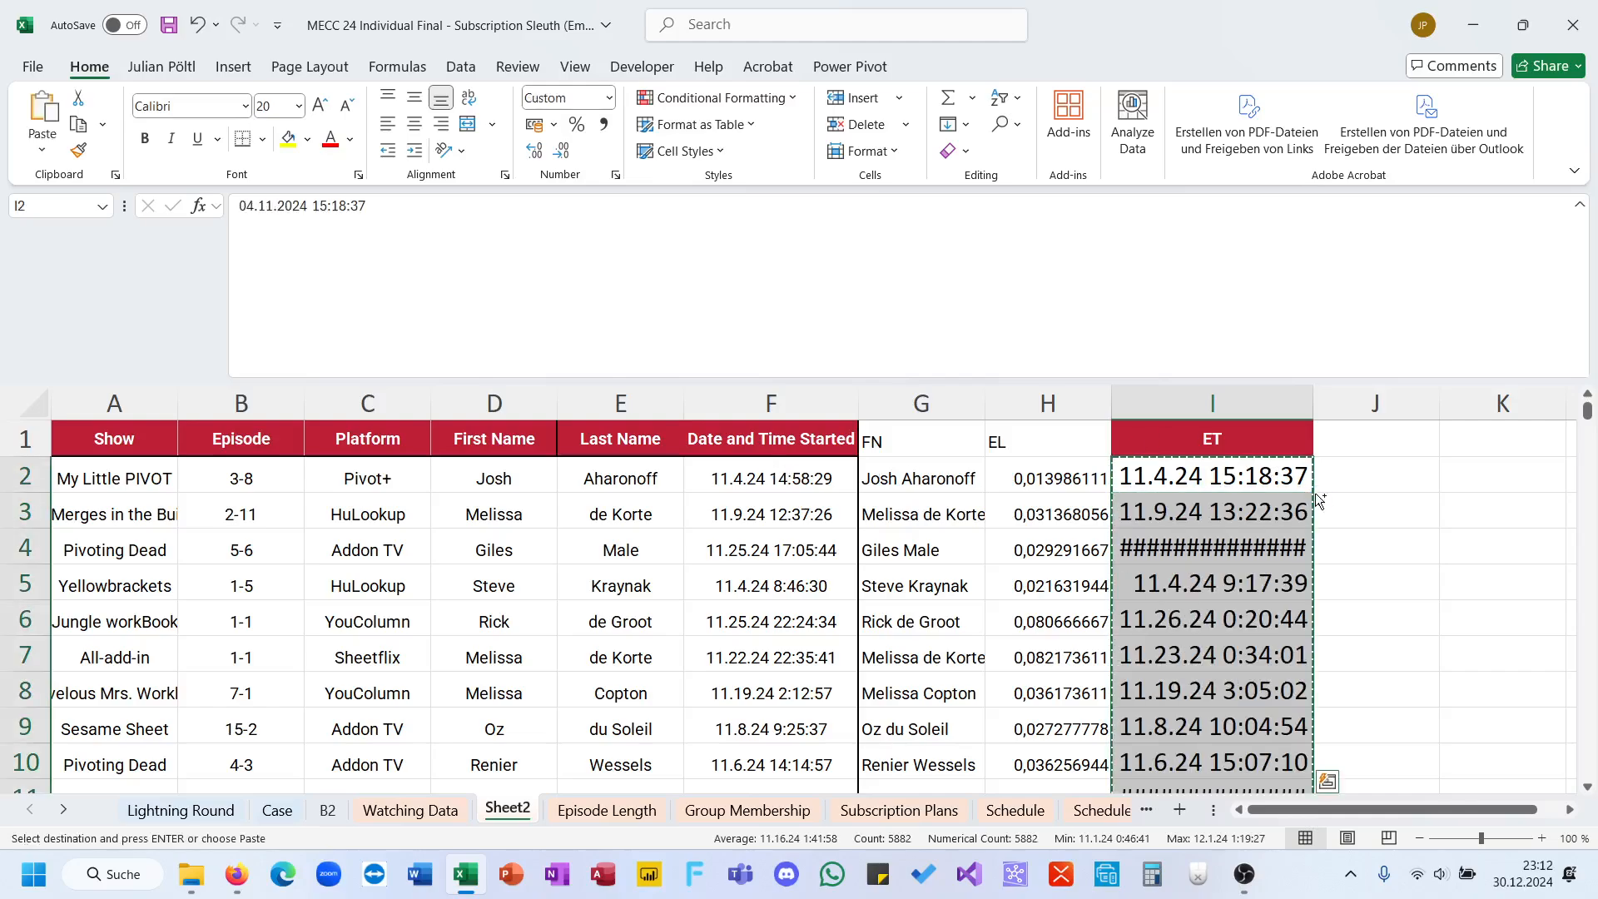
{"action": "double_click", "coordinate": [1313, 403]}
{"action": "left_click", "coordinate": [1179, 535]}
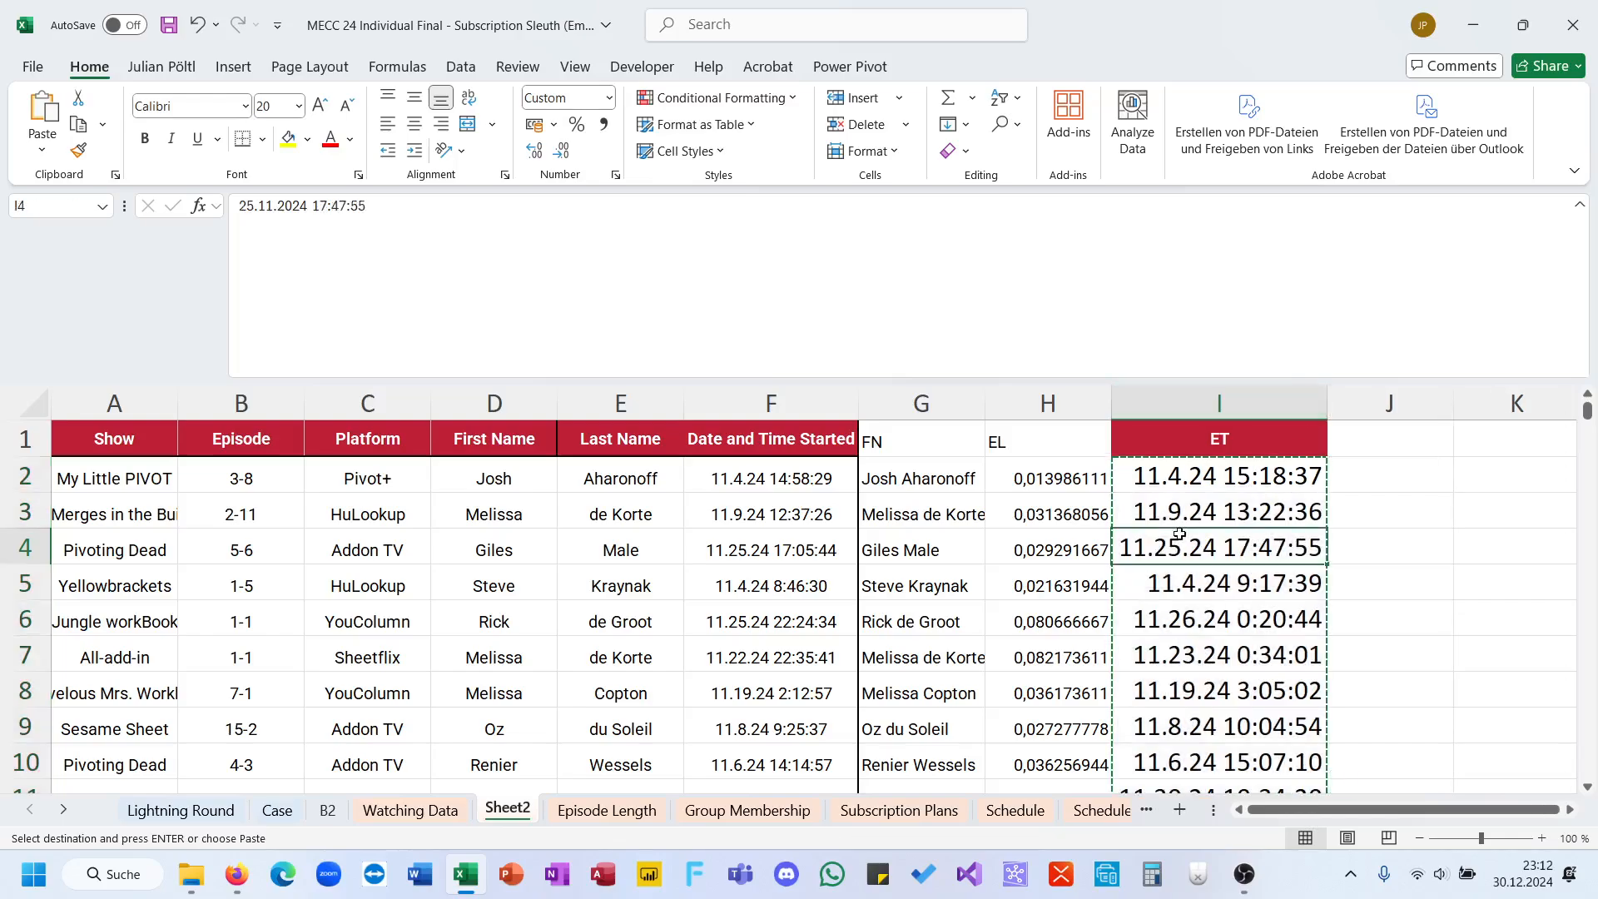
Step: Sort the whole viewing table, treating the first row as headers, by FN from A to Z
{"action": "left_click", "coordinate": [135, 432]}
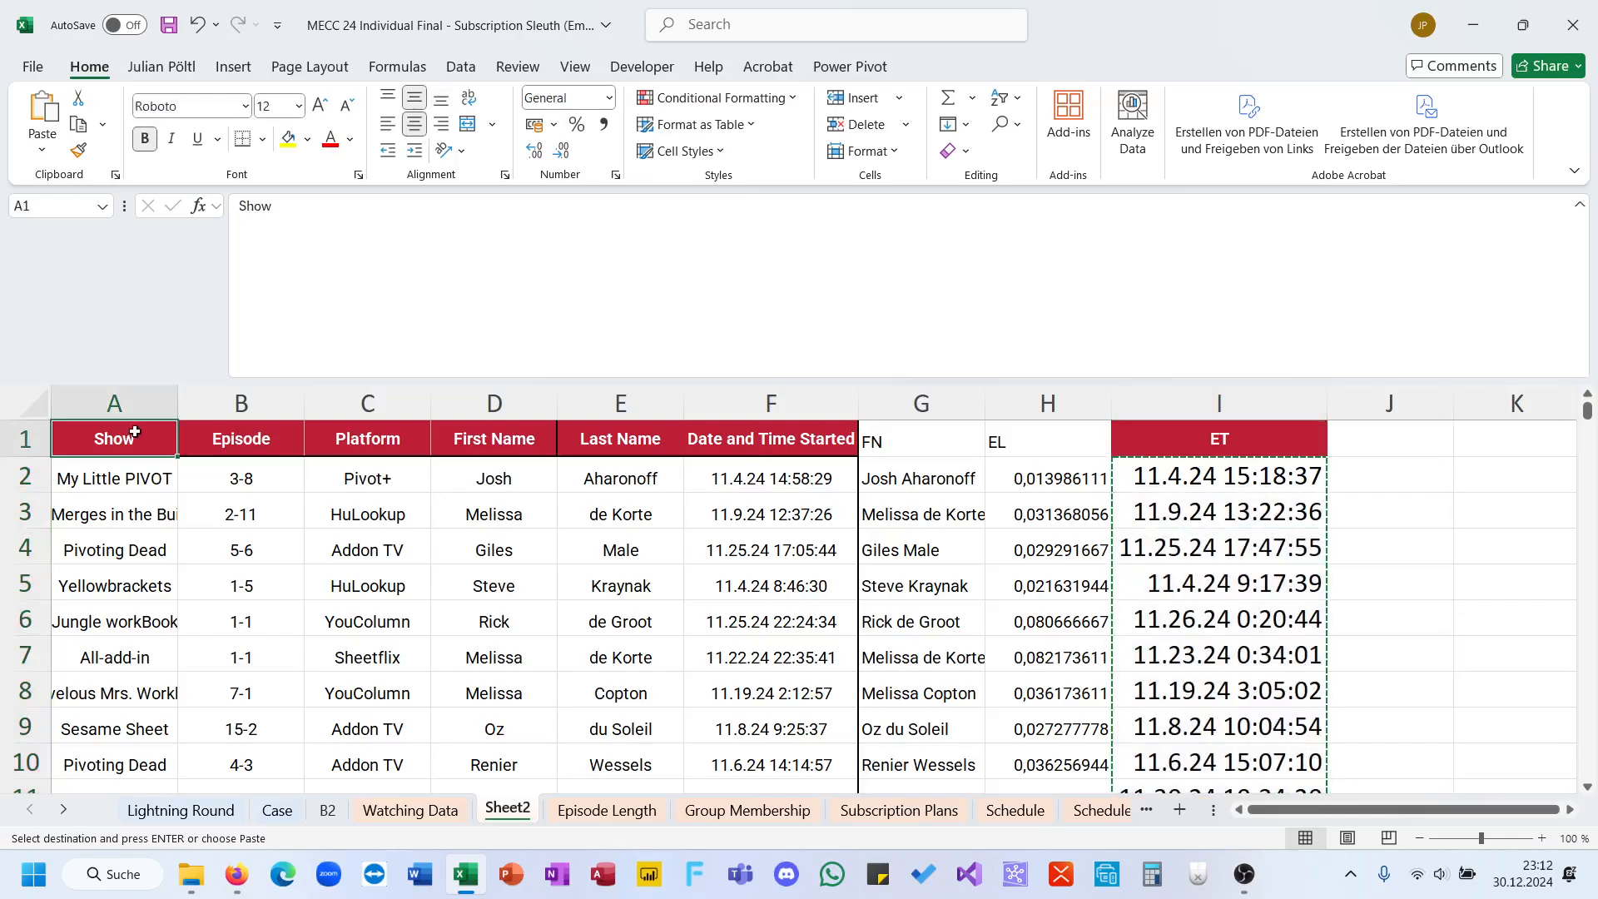
{"action": "key", "text": "ctrl+shift+End"}
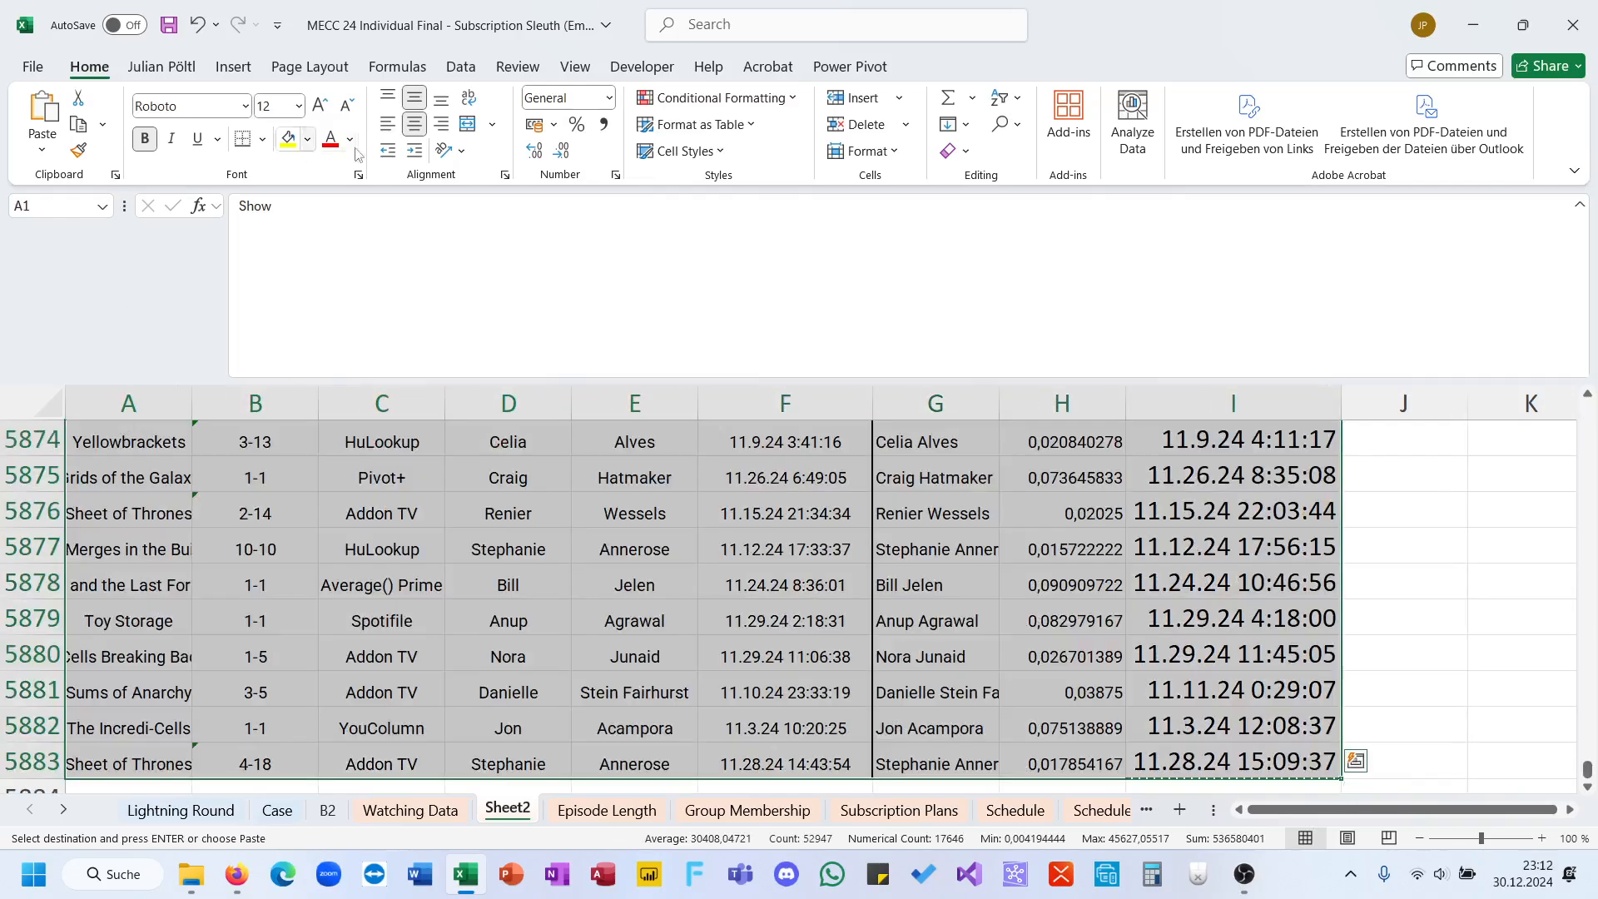
{"action": "left_click", "coordinate": [1007, 100]}
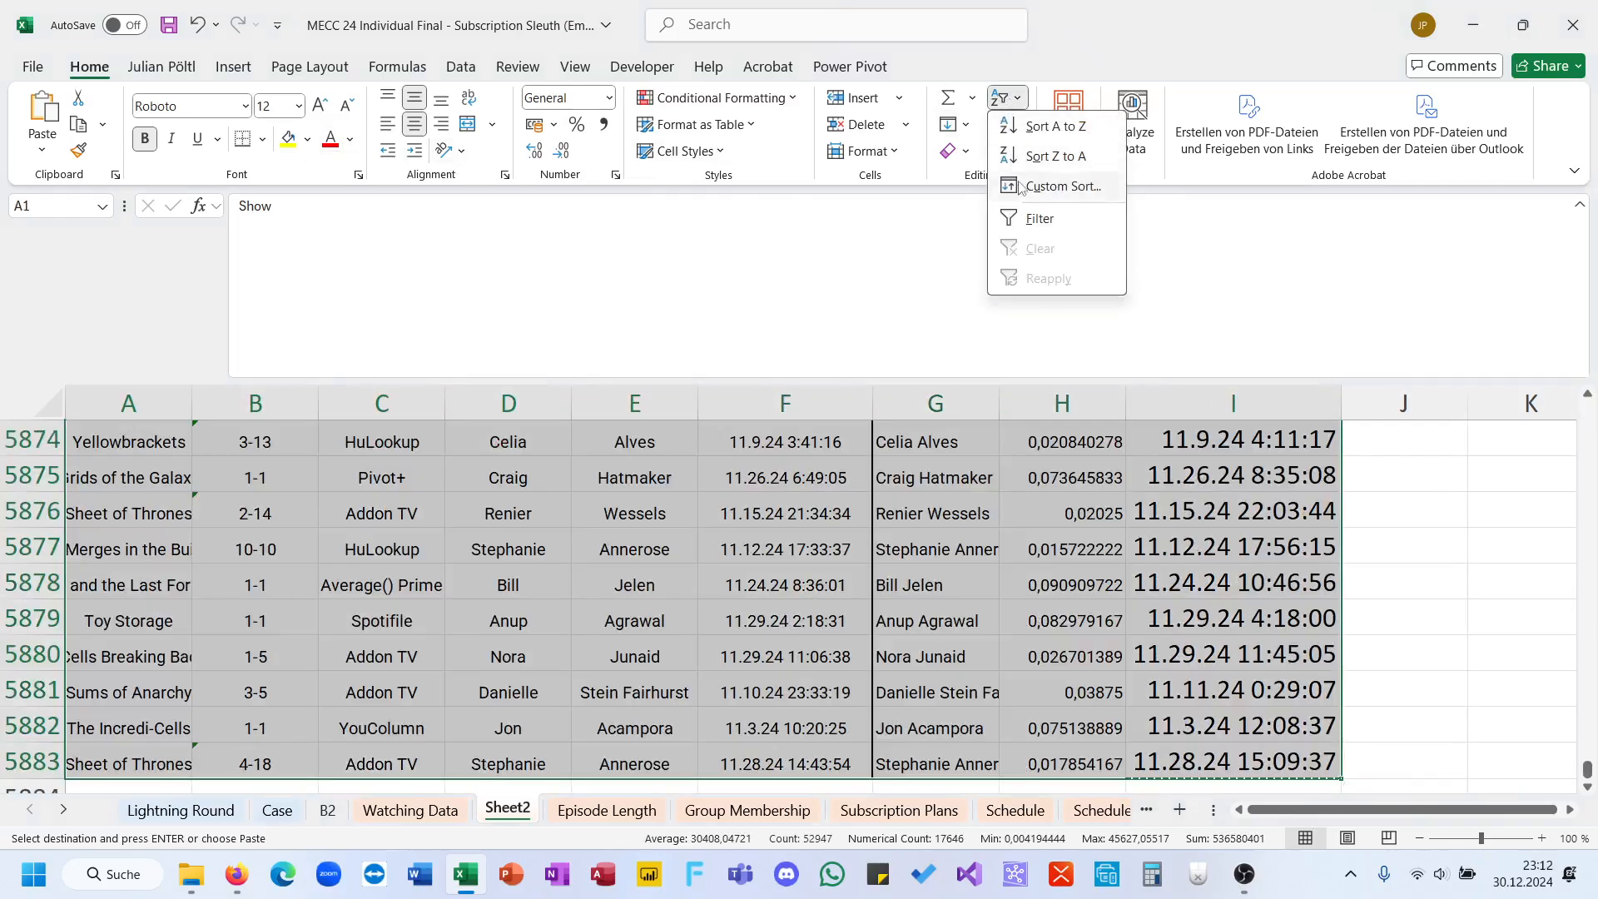
{"action": "left_click", "coordinate": [1030, 185]}
{"action": "left_click", "coordinate": [1024, 406]}
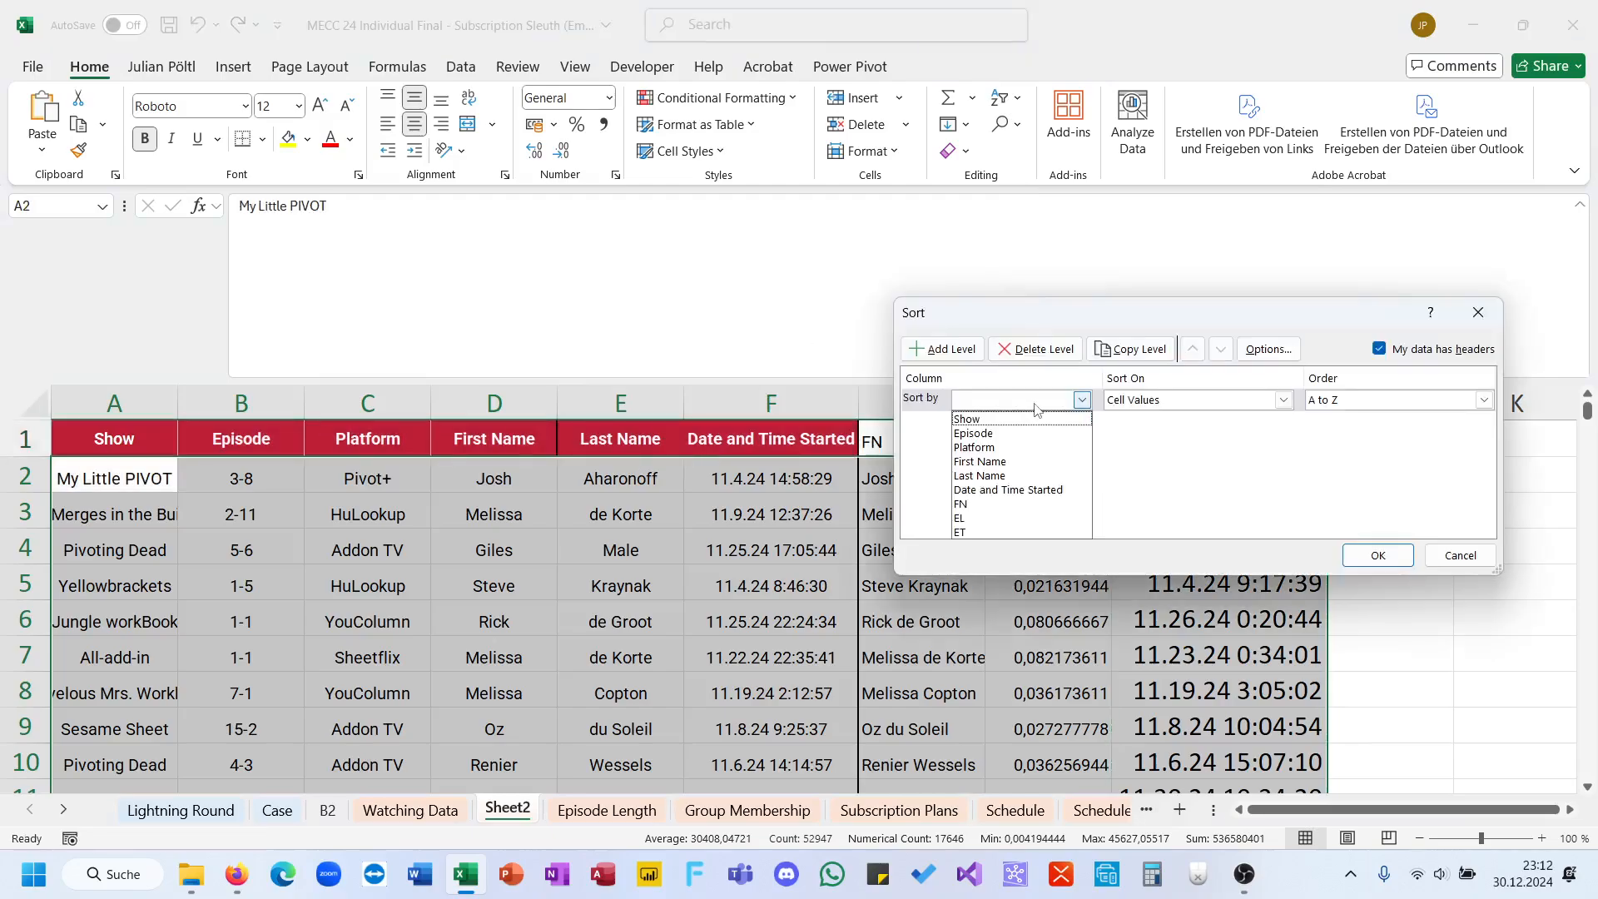
{"action": "left_click", "coordinate": [1010, 509]}
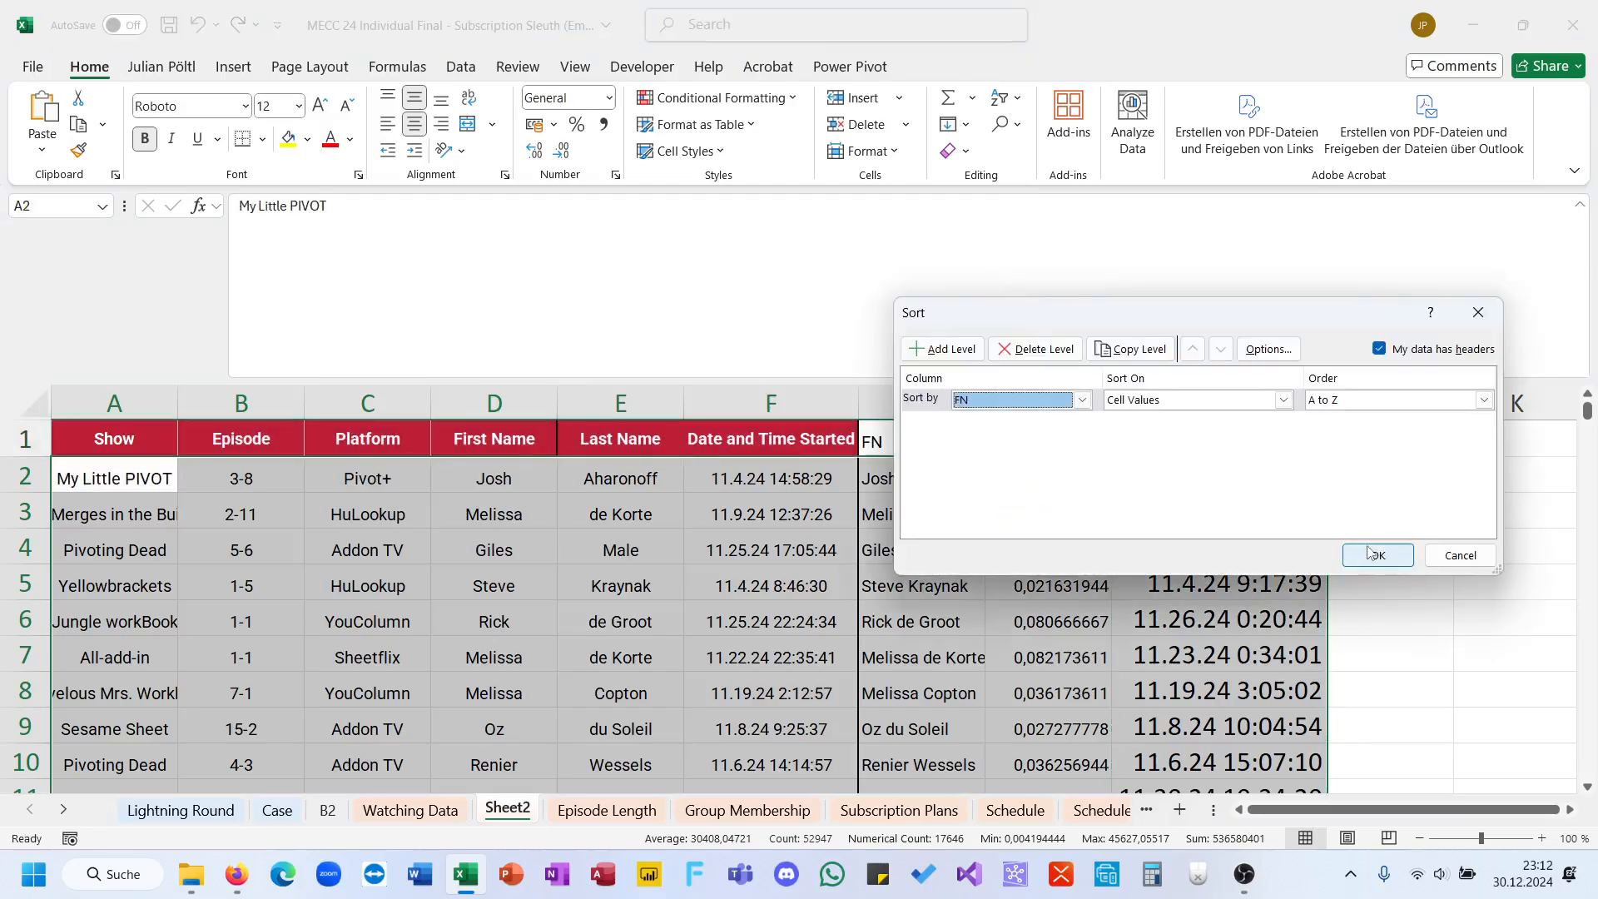
{"action": "left_click", "coordinate": [1370, 556]}
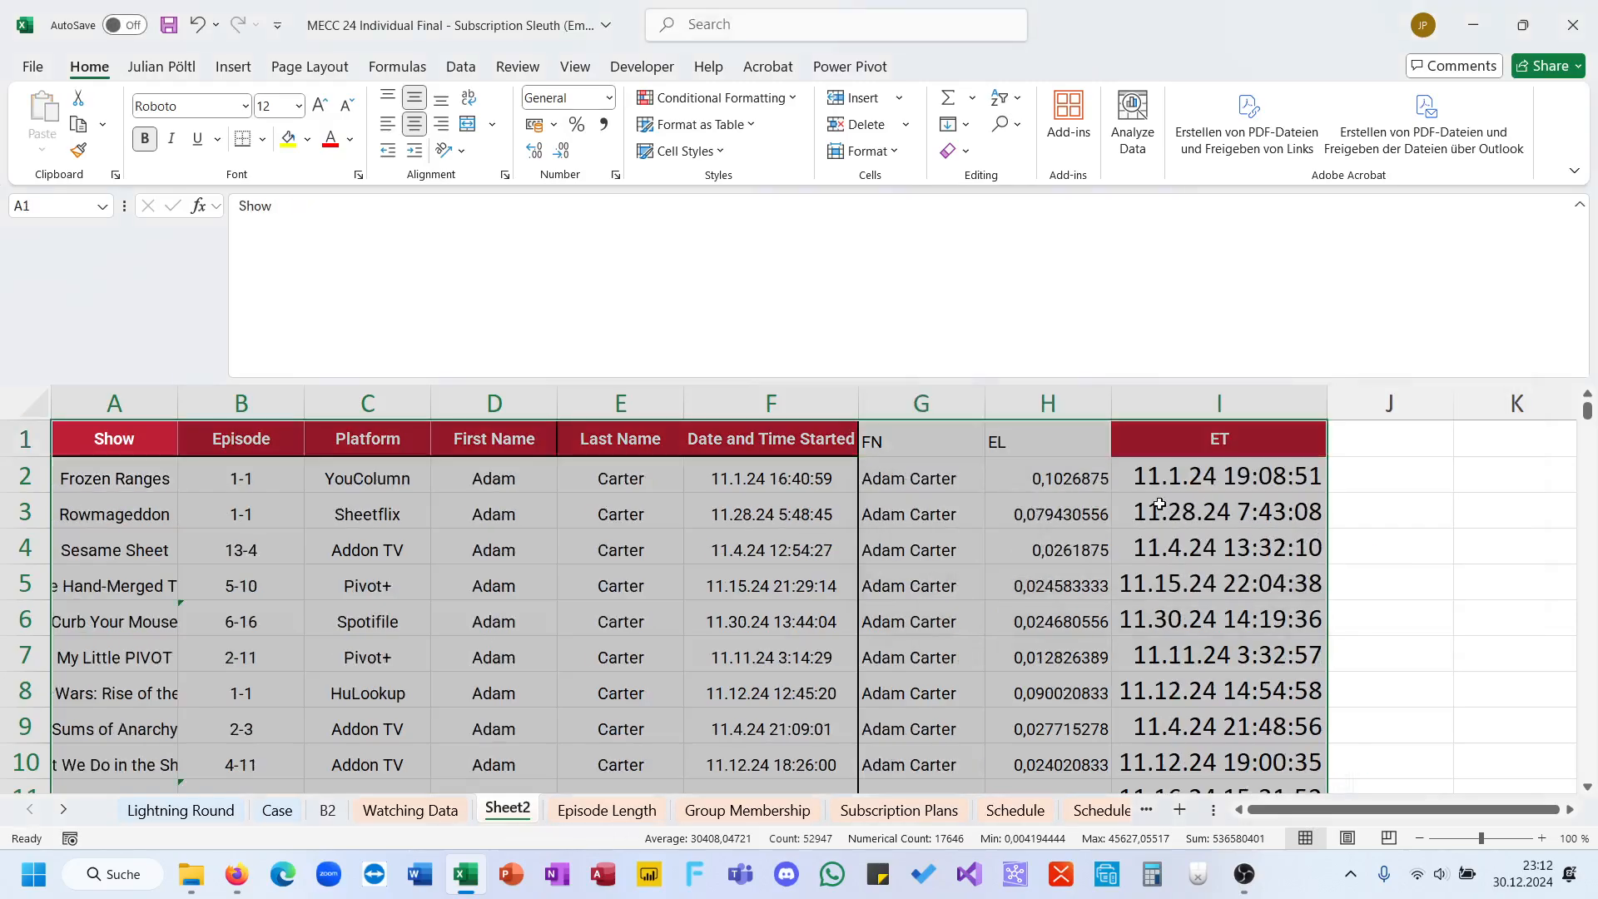
Step: Add a second sort level to the viewing table by Date and Time Started, below the FN level, and apply the sort
{"action": "left_click", "coordinate": [965, 124]}
{"action": "left_click", "coordinate": [1003, 100]}
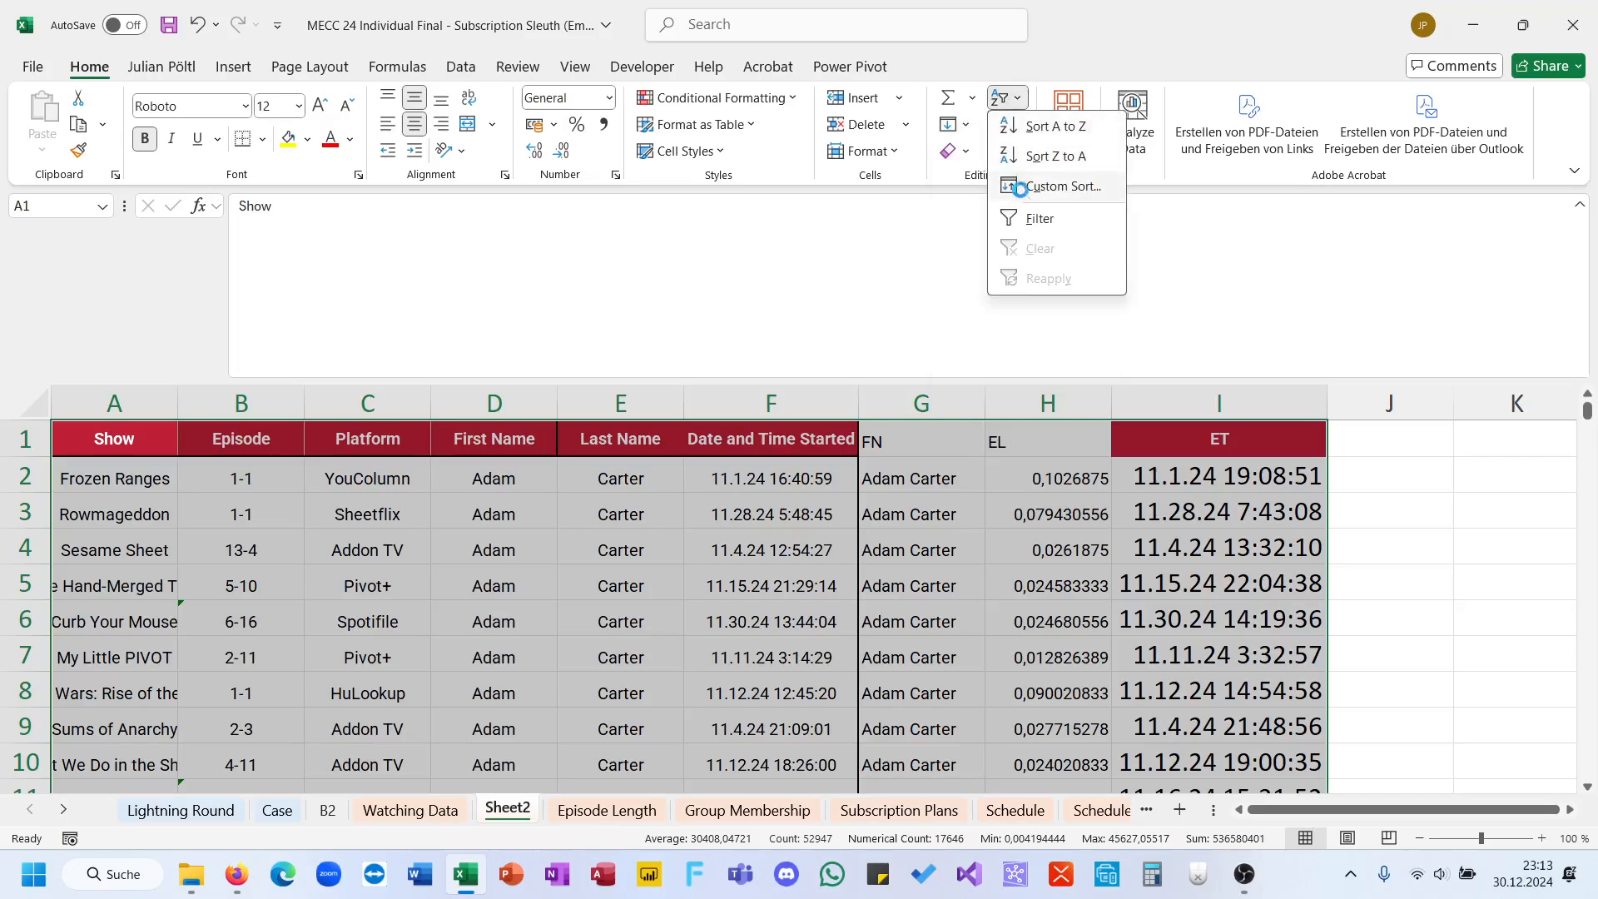
{"action": "left_click", "coordinate": [1022, 184]}
{"action": "left_click", "coordinate": [943, 348]}
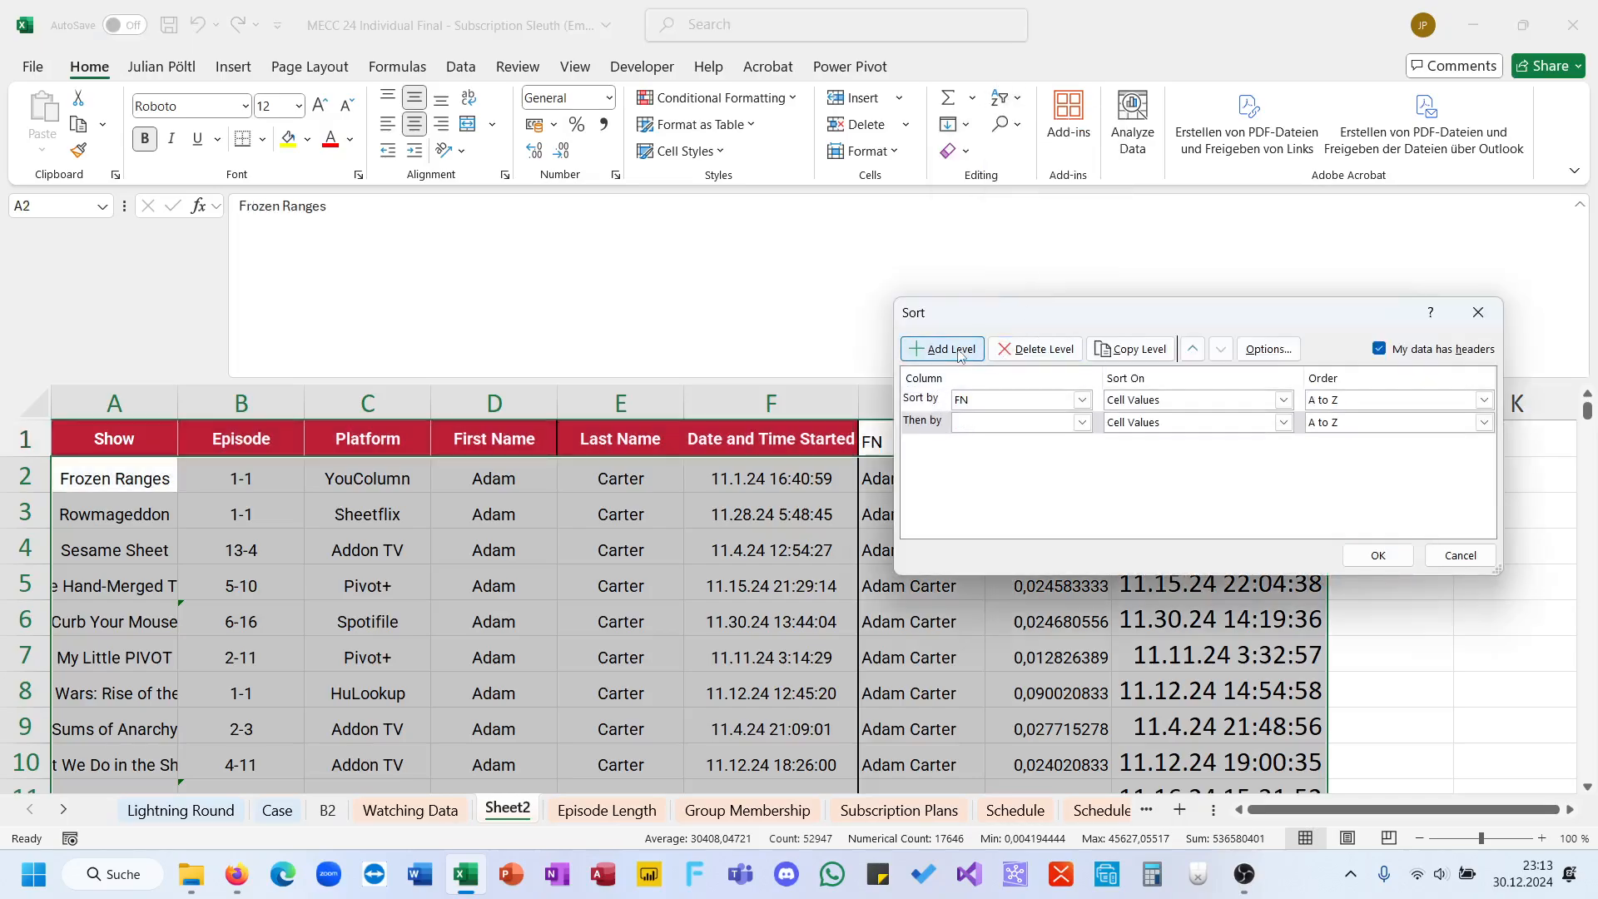
{"action": "left_click", "coordinate": [1068, 425]}
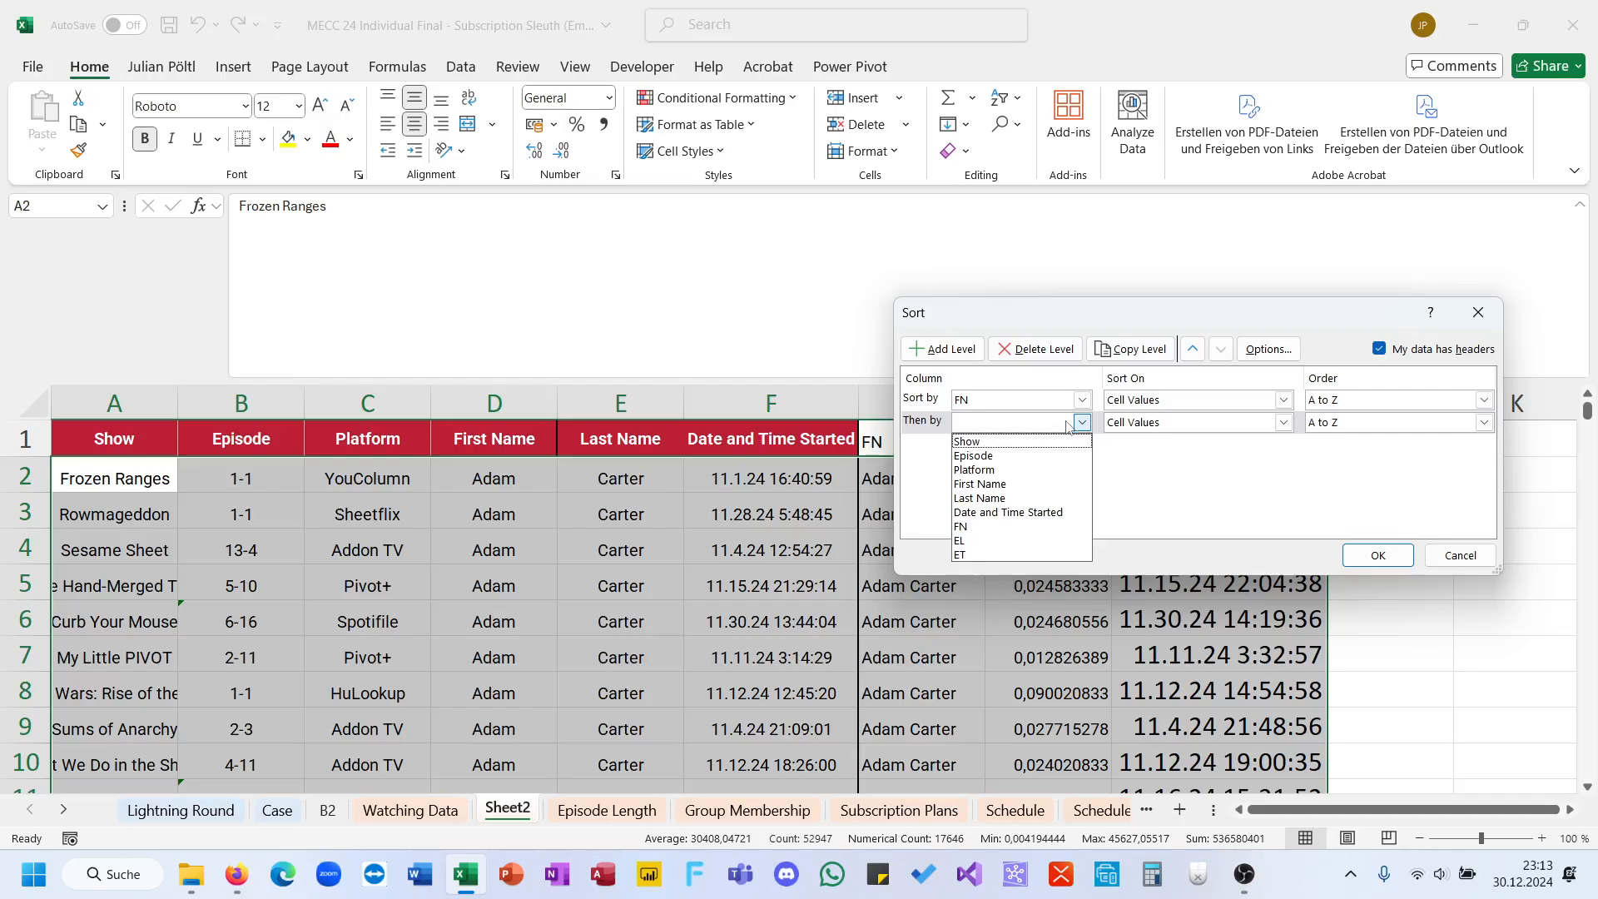
{"action": "left_click", "coordinate": [1020, 512]}
{"action": "left_click", "coordinate": [1398, 556]}
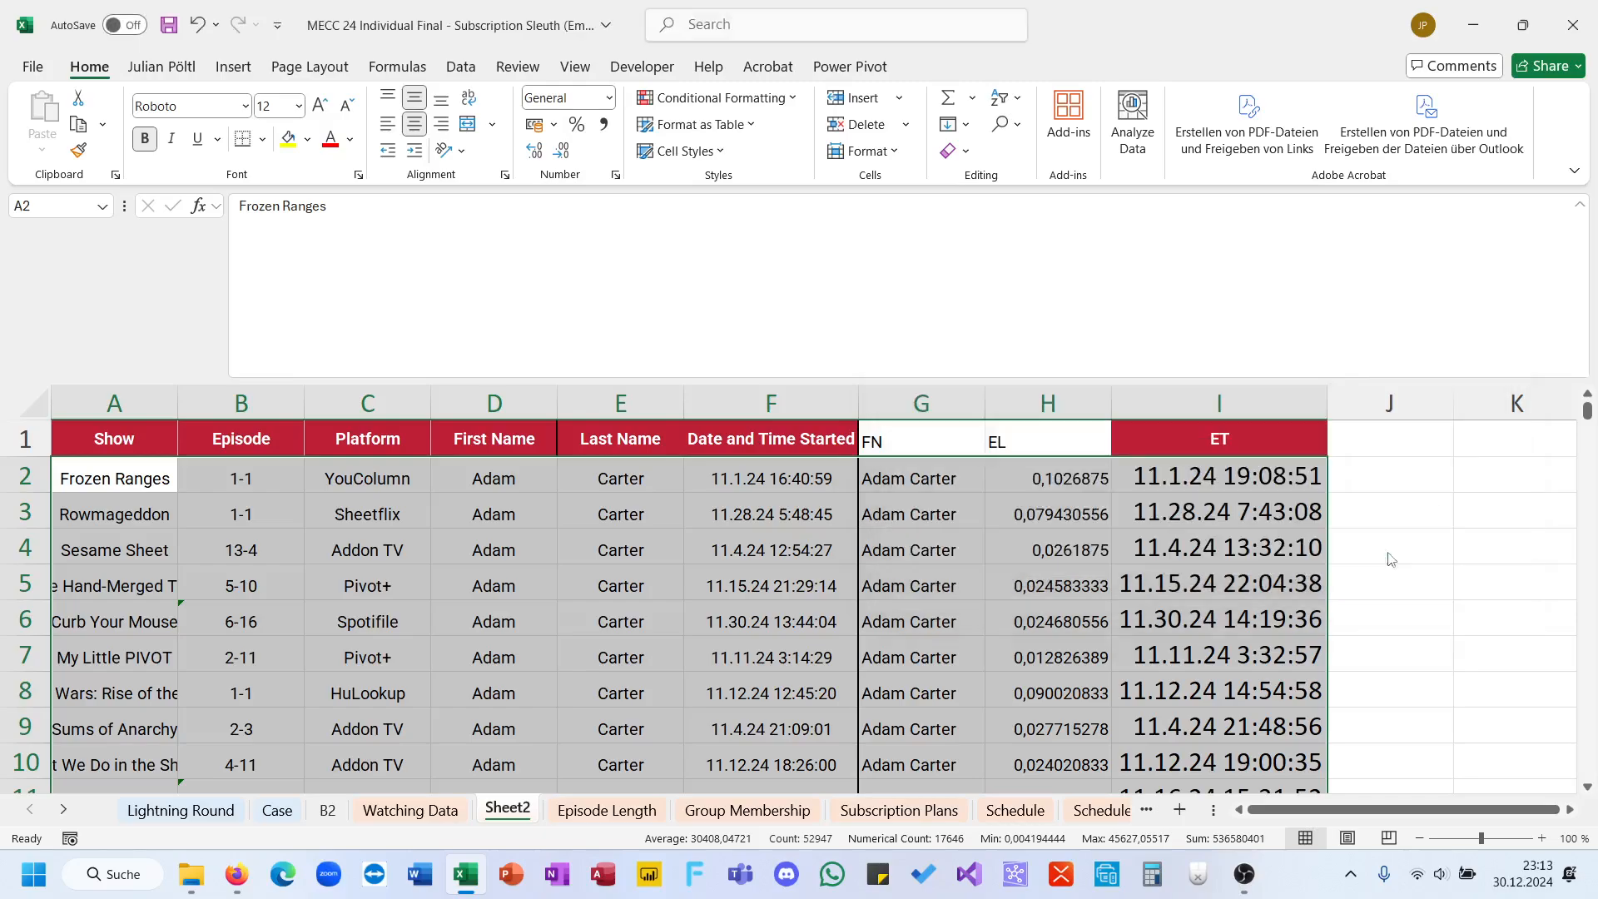
Step: Start an IF formula in J2 with a nested AND whose first condition is G2=G3
{"action": "scroll", "coordinate": [1265, 490], "scroll_direction": "right", "scroll_amount": 2}
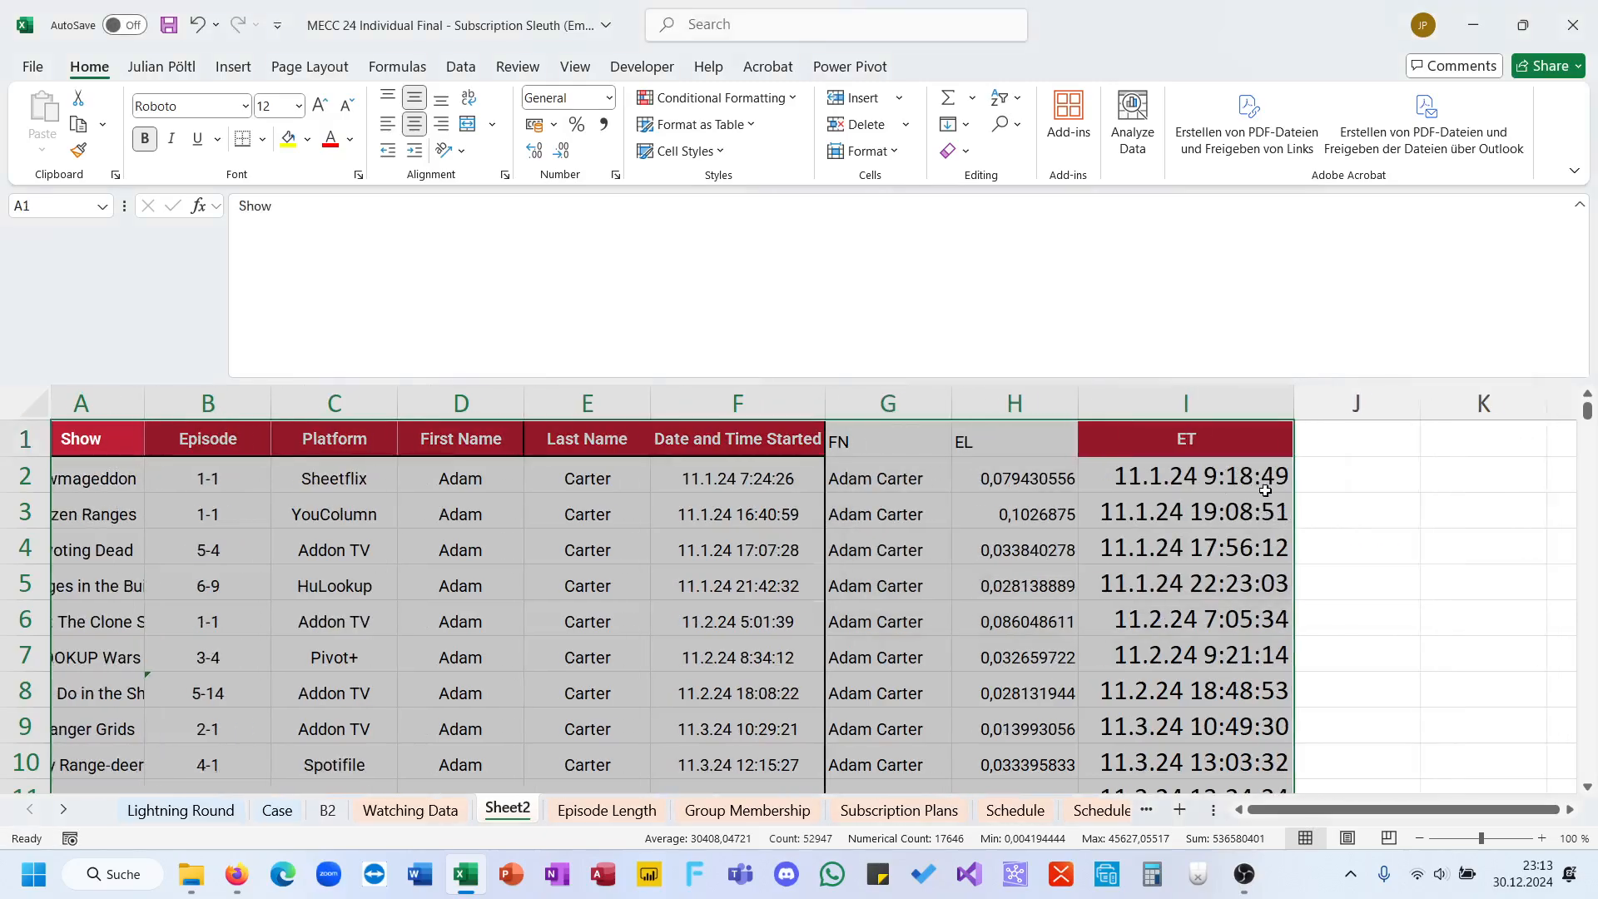
{"action": "left_click", "coordinate": [1265, 491]}
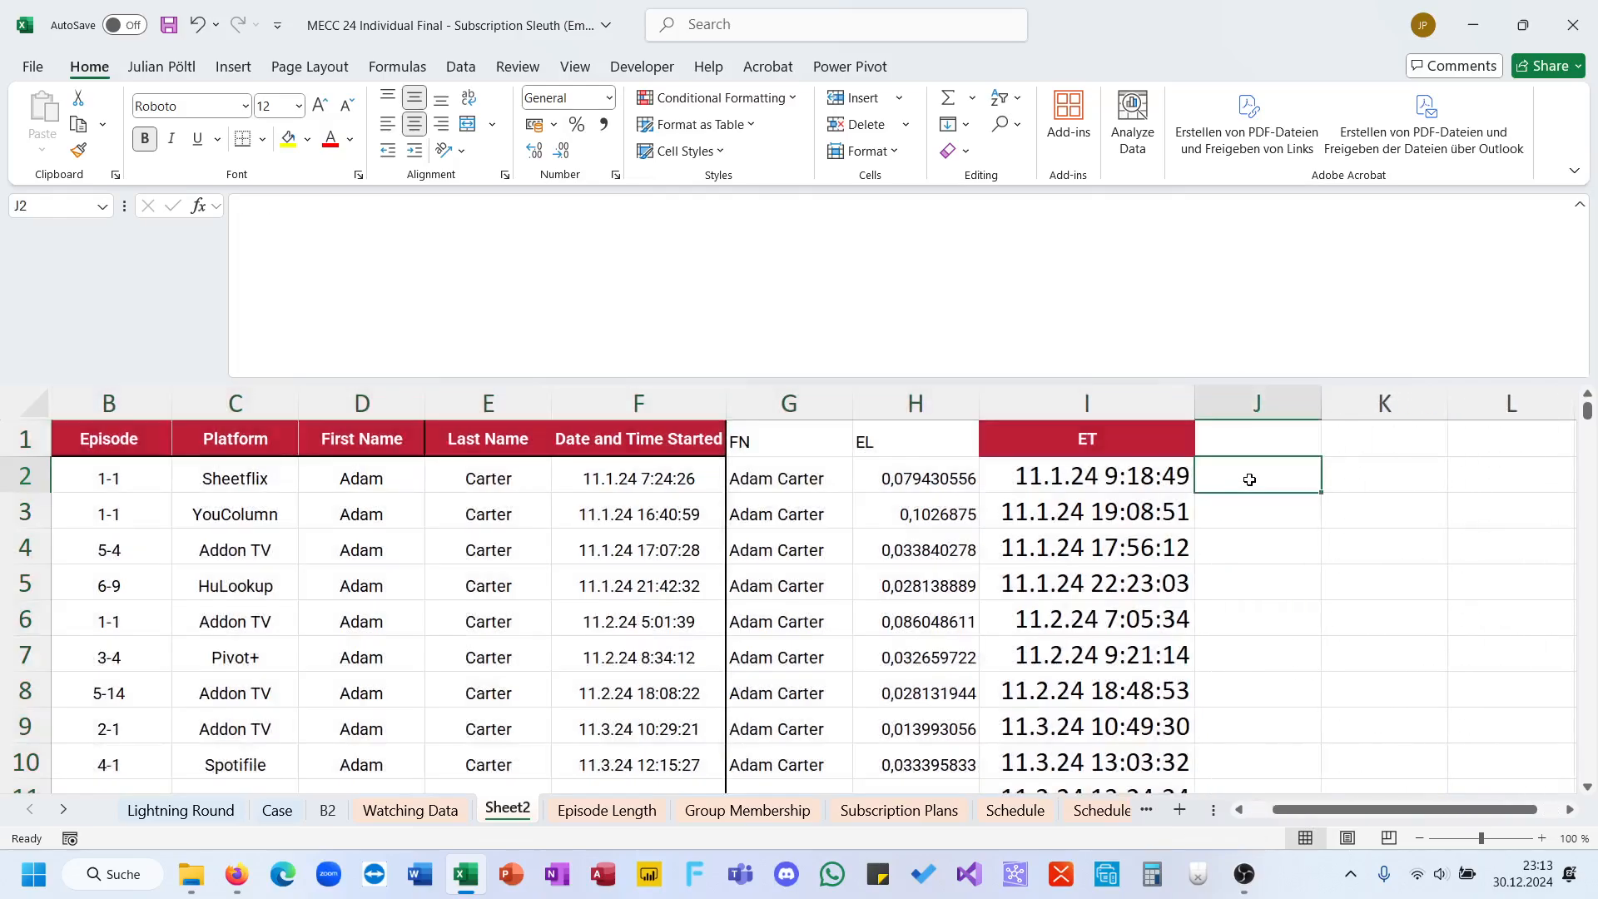
{"action": "type", "text": "=if("}
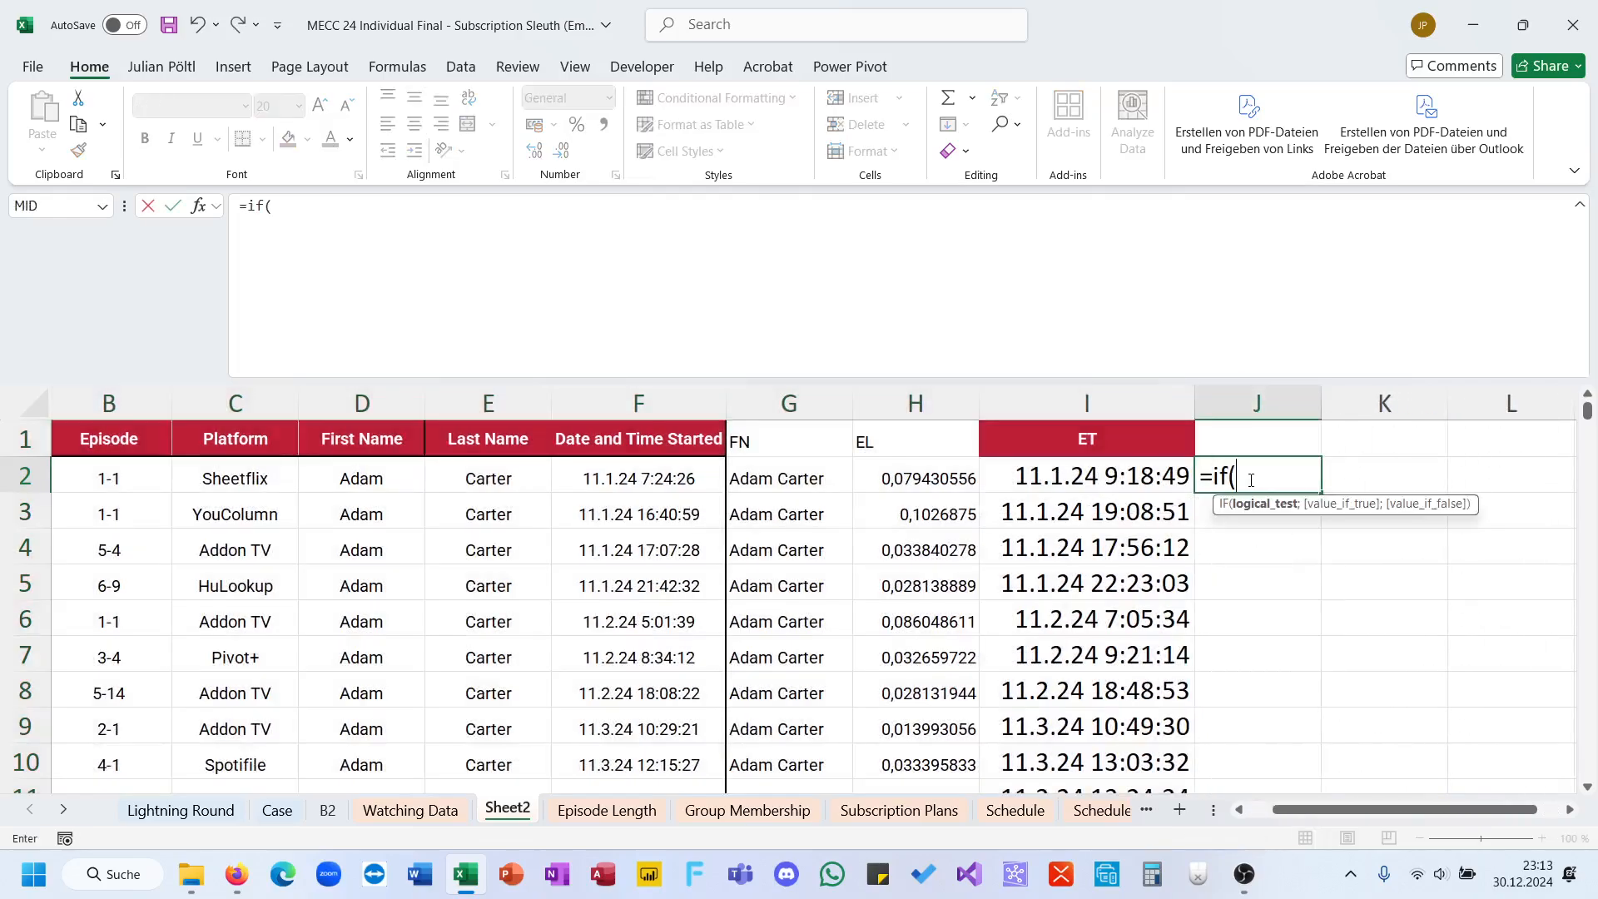
{"action": "left_click", "coordinate": [819, 477]}
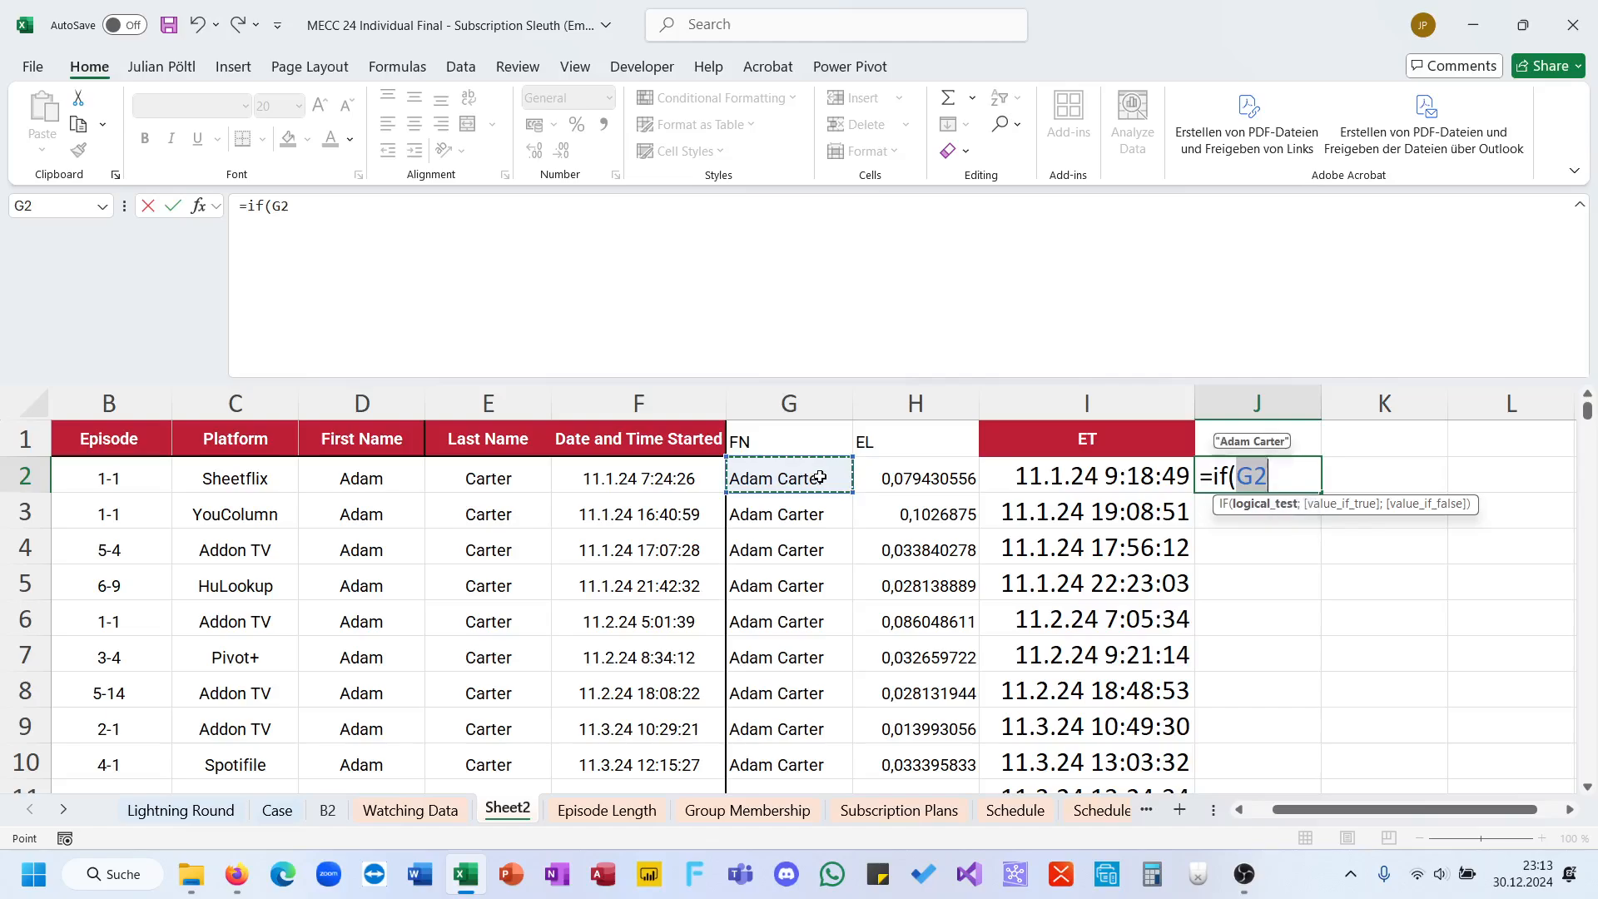
{"action": "key", "text": "BackSpace"}
{"action": "key", "text": "BackSpace"}
{"action": "key", "text": "BackSpace"}
{"action": "type", "text": "an"}
{"action": "key", "text": "BackSpace"}
{"action": "key", "text": "BackSpace"}
{"action": "type", "text": ")"}
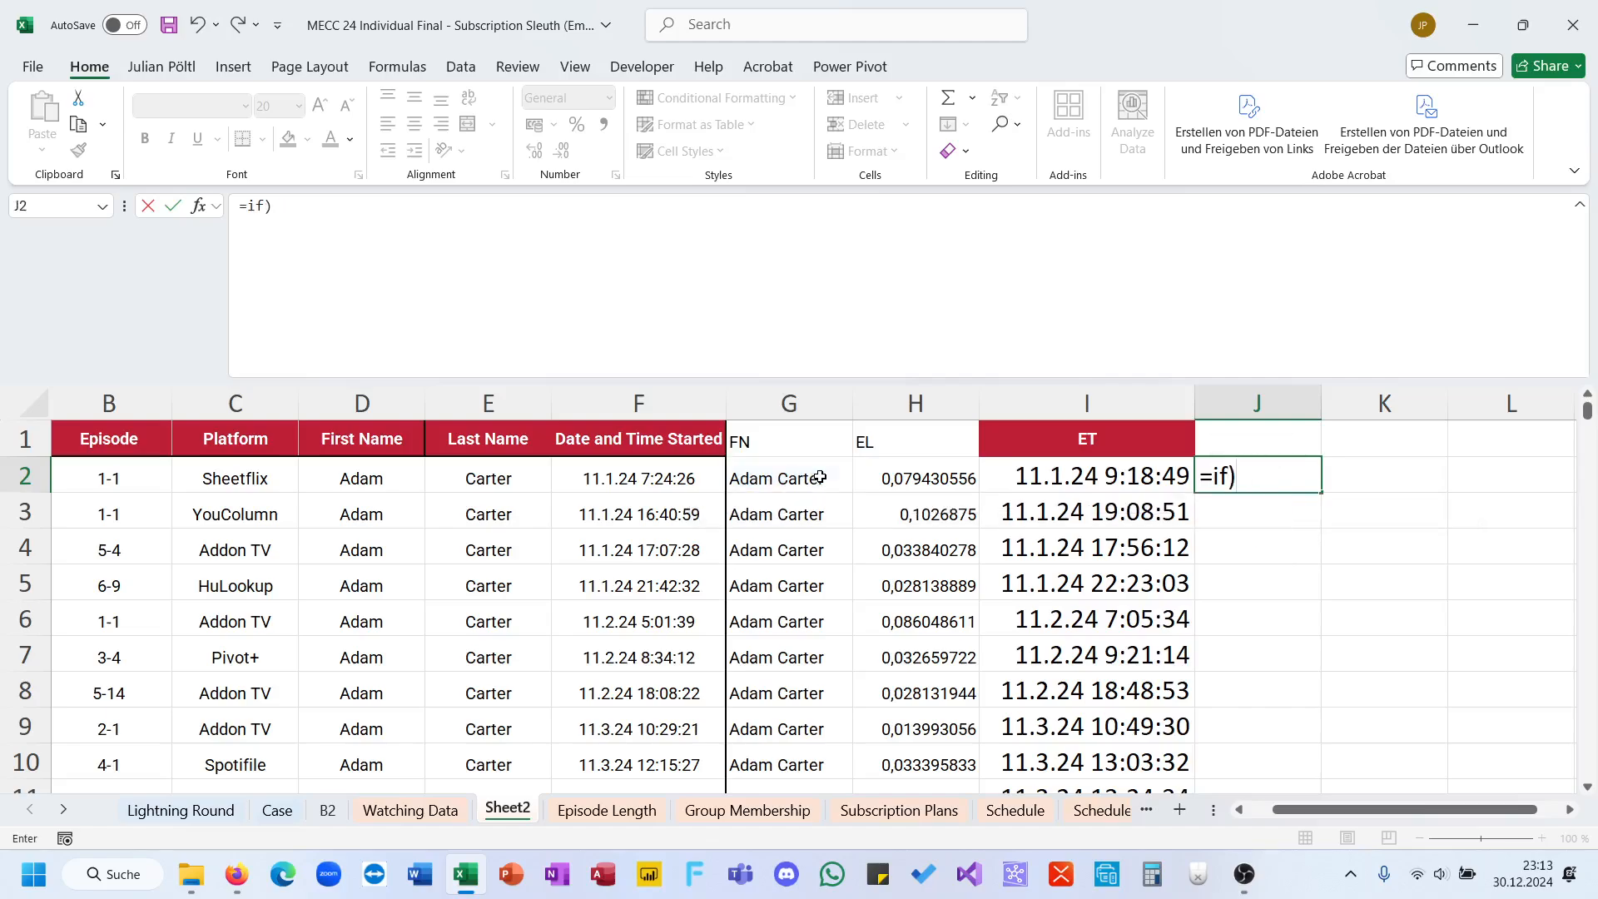
{"action": "key", "text": "BackSpace"}
{"action": "type", "text": "(and"}
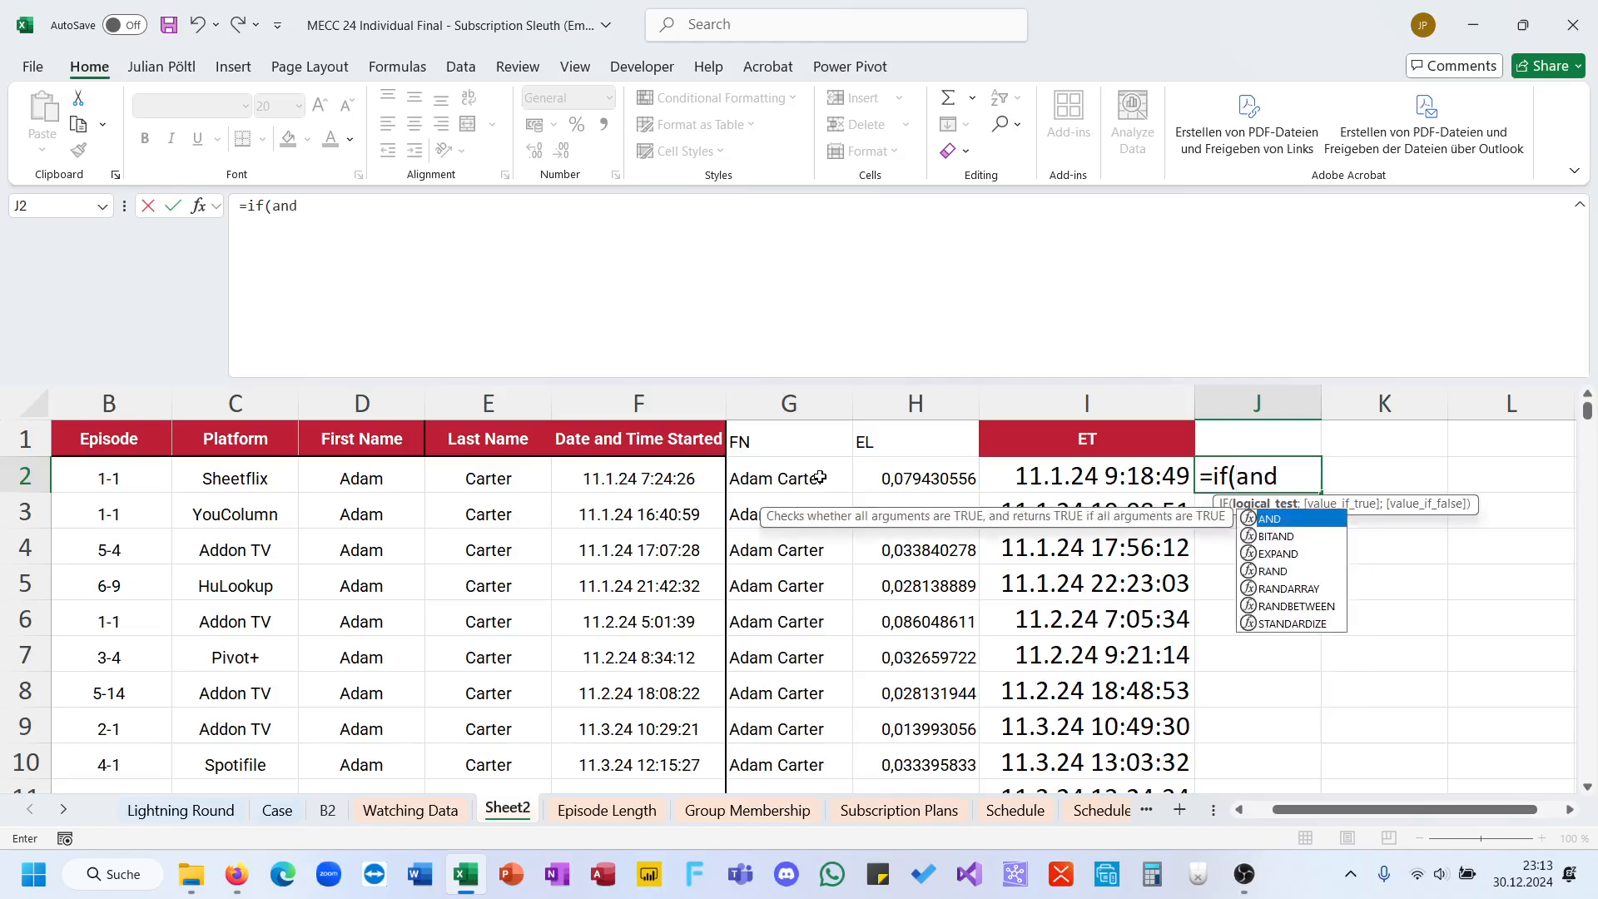
{"action": "type", "text": "("}
{"action": "left_click", "coordinate": [820, 476]}
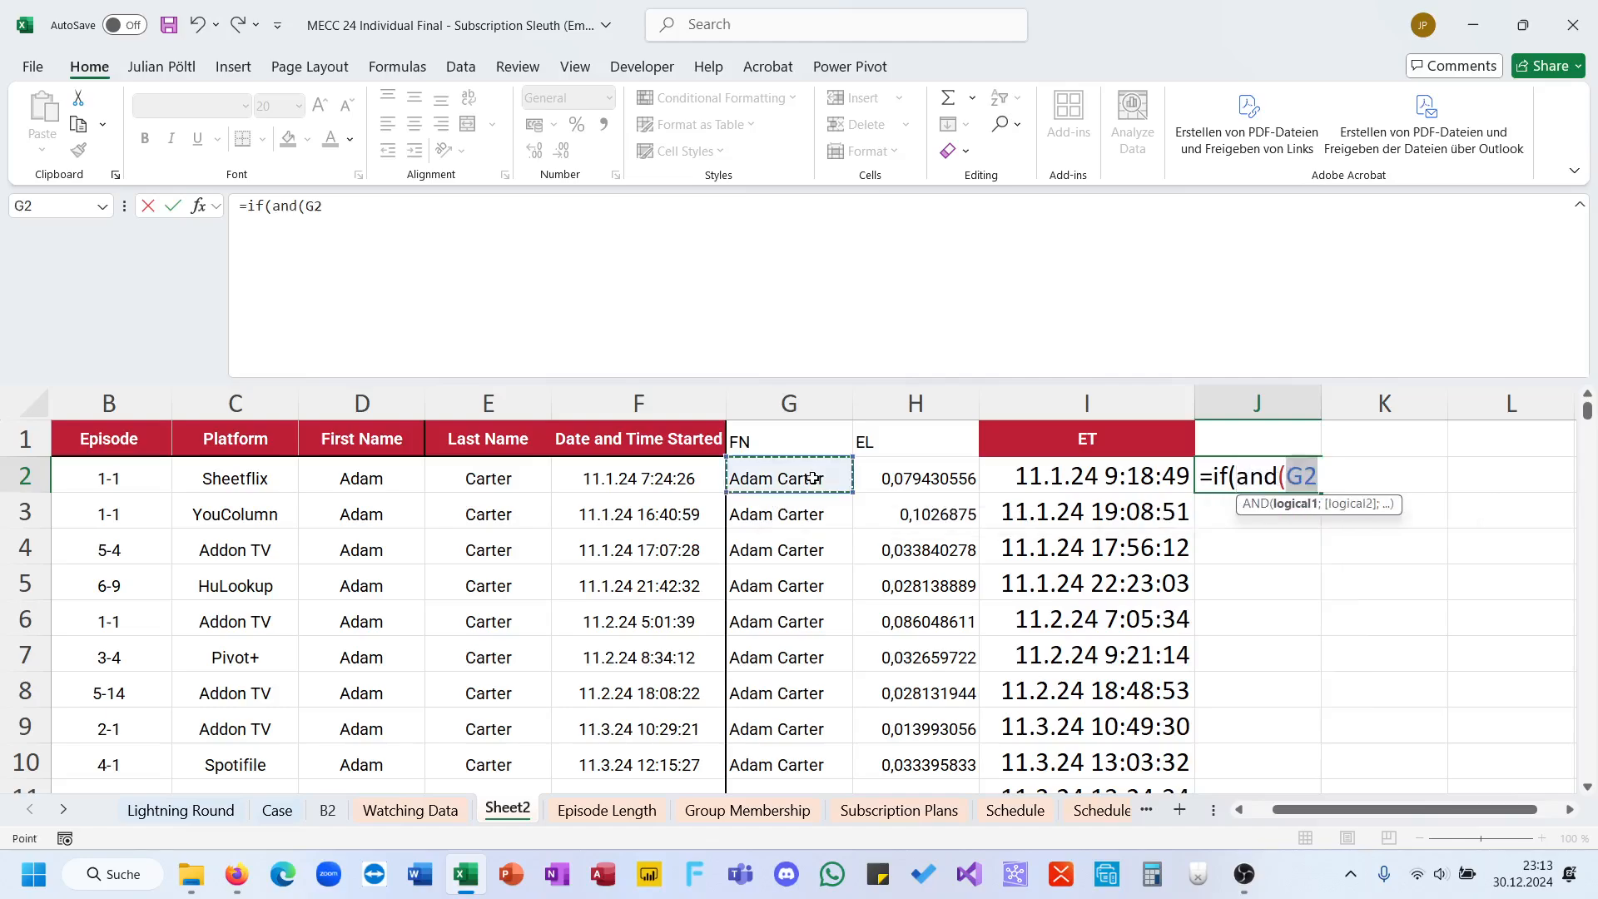
{"action": "type", "text": "="}
{"action": "left_click", "coordinate": [802, 502]}
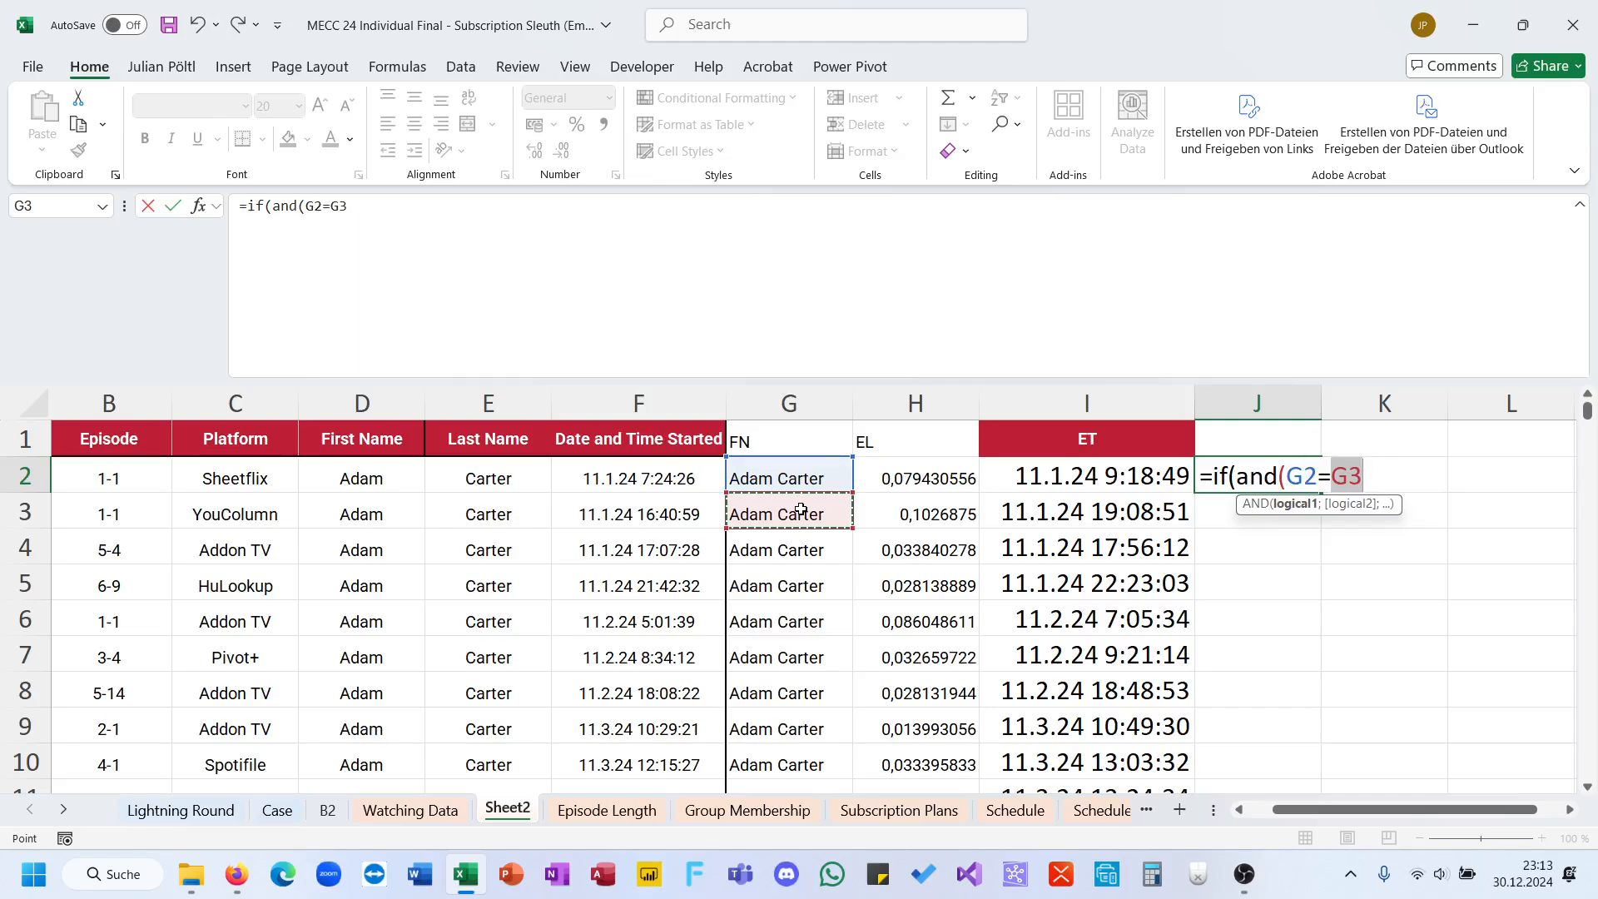
{"action": "type", "text": ")"}
{"action": "key", "text": "BackSpace"}
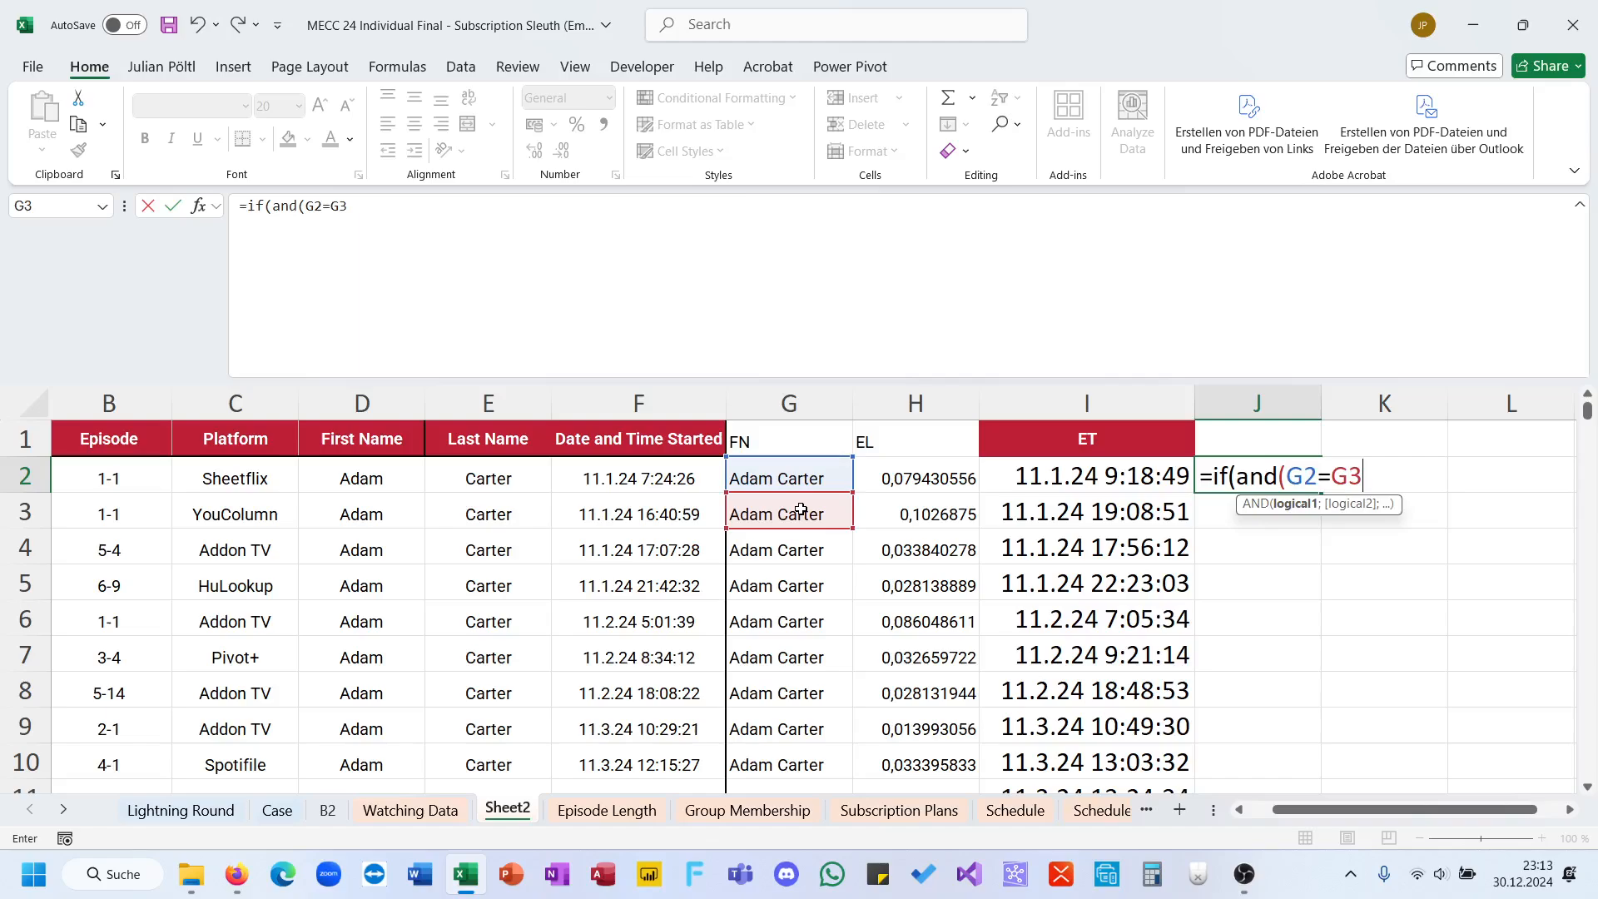
{"action": "type", "text": ";"}
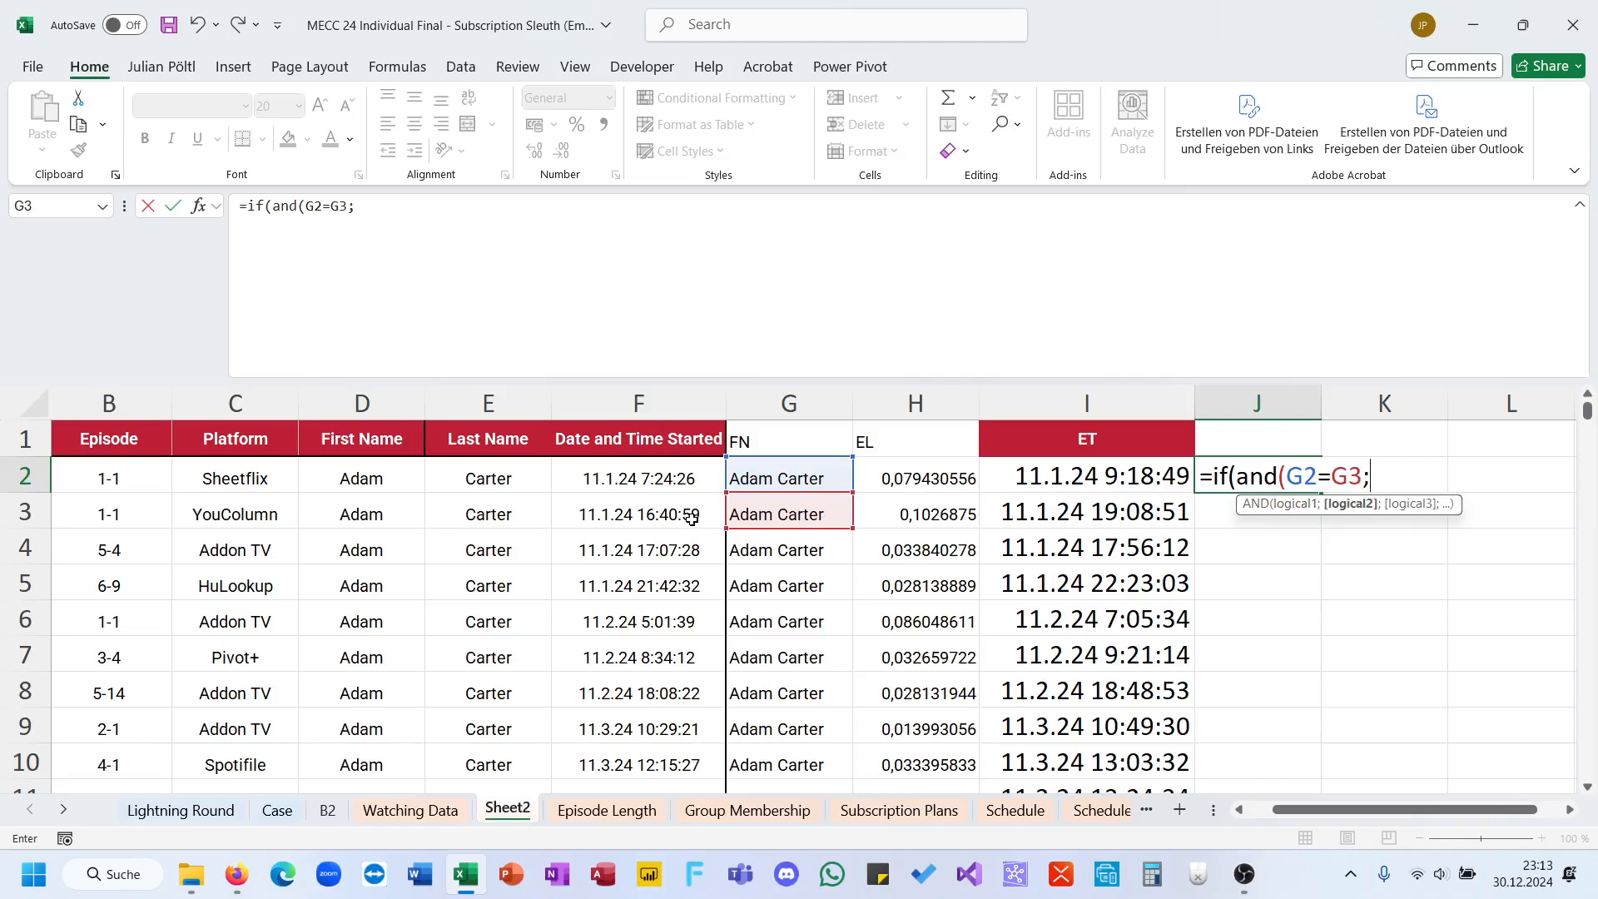
Step: Complete the J2 formula with the condition I2>F3, returning 1 if true and 0 otherwise, and fill it down column J
{"action": "left_click", "coordinate": [1084, 486]}
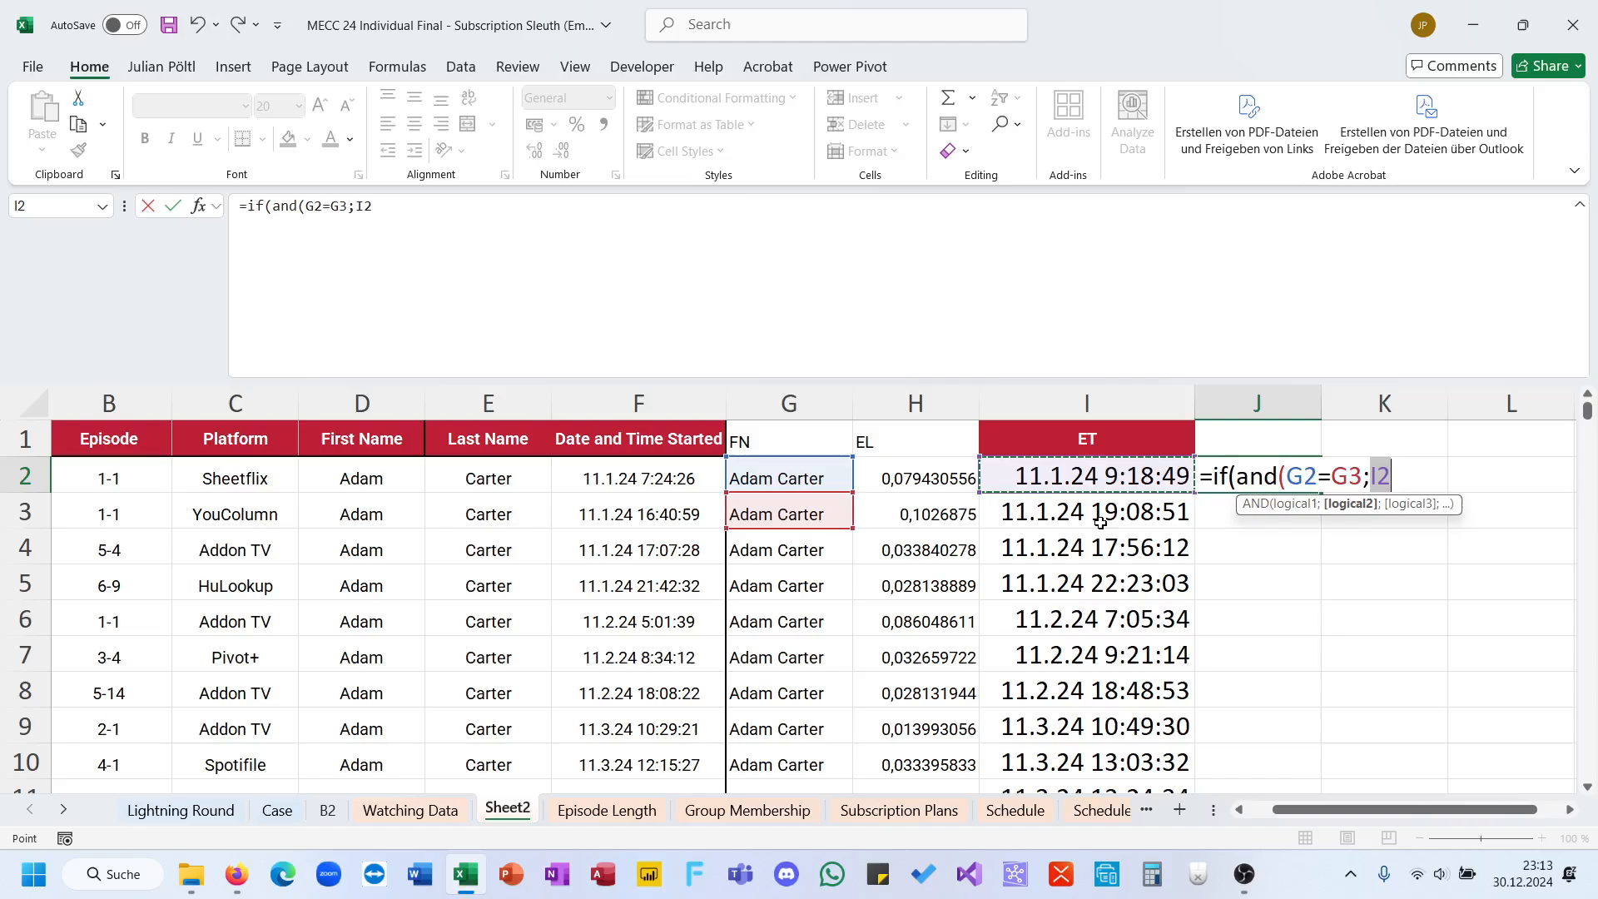
{"action": "type", "text": "<"}
{"action": "left_click", "coordinate": [692, 503]}
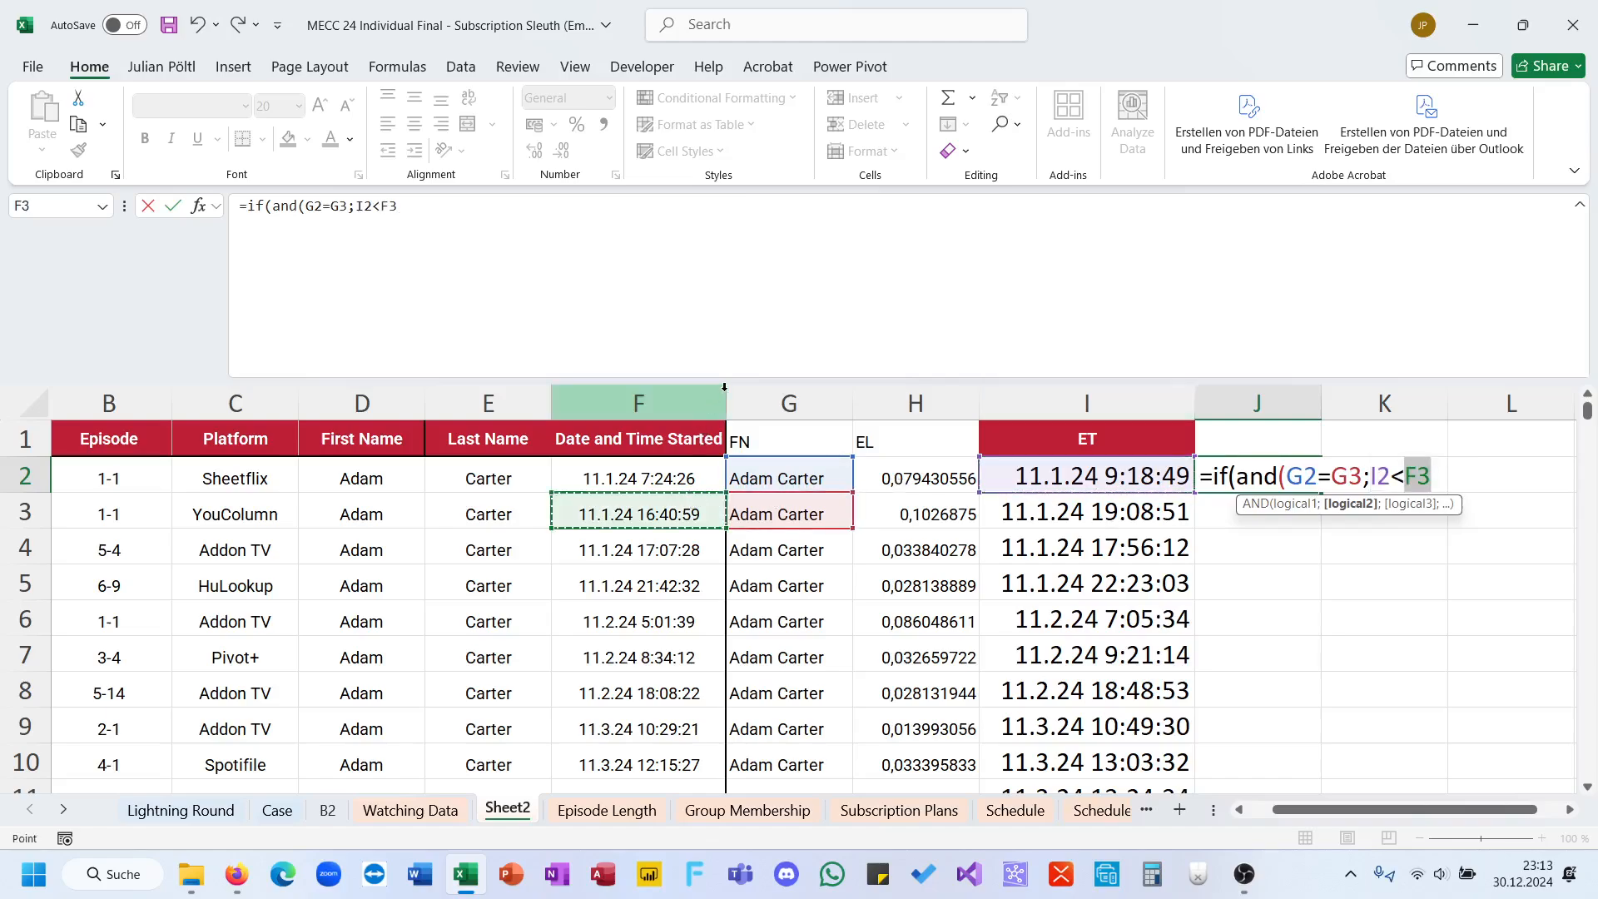
{"action": "type", "text": ");1"}
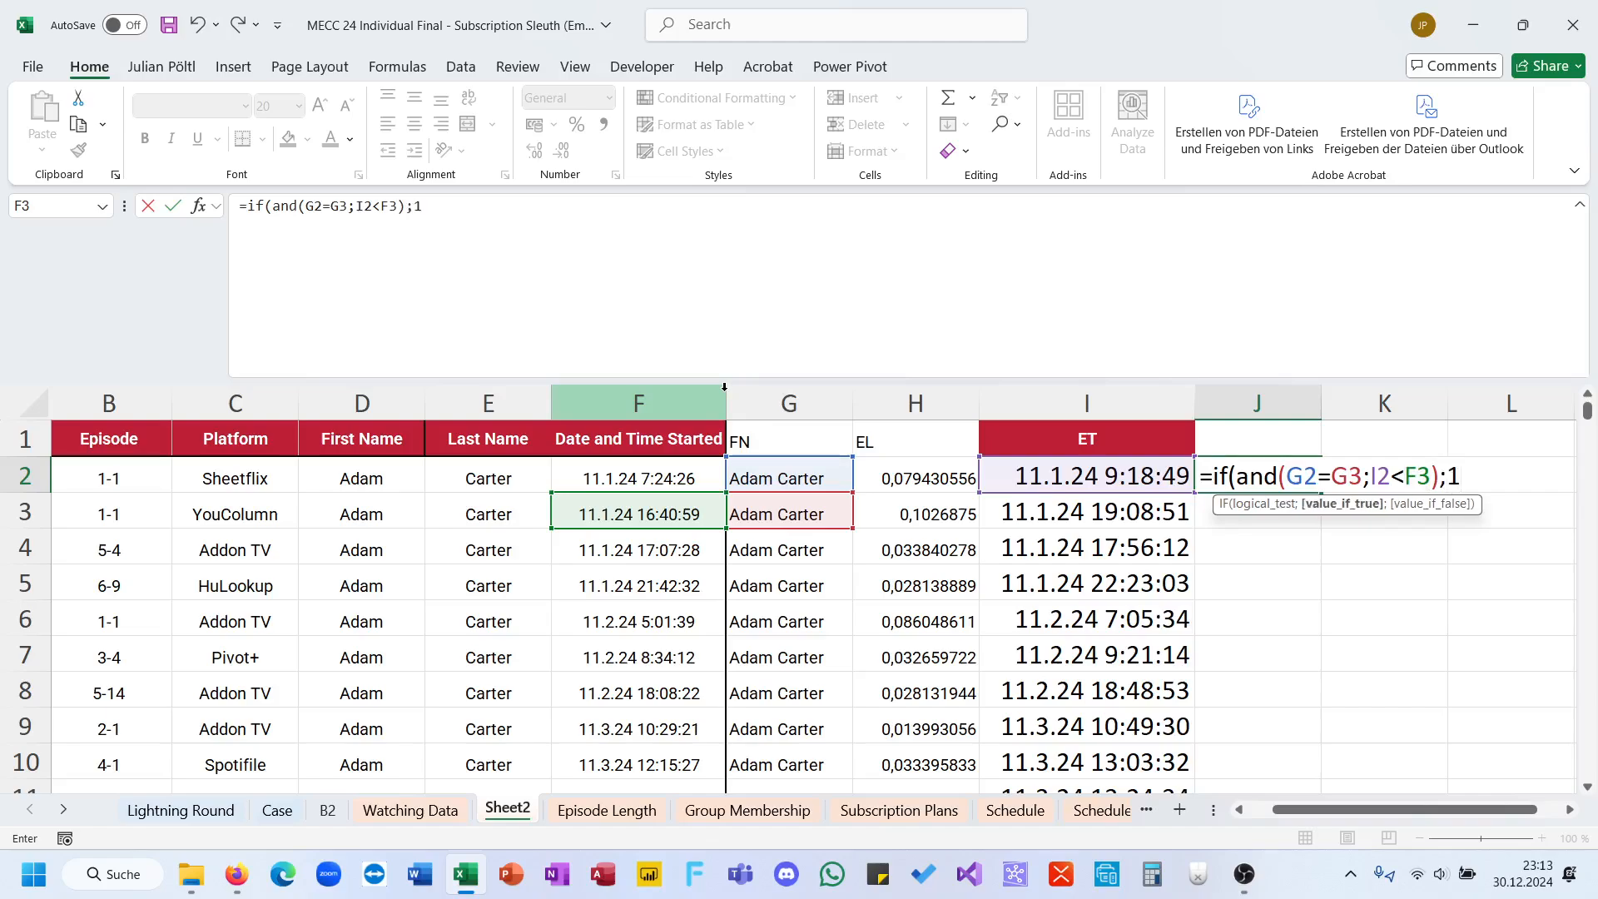
{"action": "type", "text": ";0"}
{"action": "key", "text": "BackSpace"}
{"action": "key", "text": "BackSpace"}
{"action": "left_click", "coordinate": [394, 203]}
{"action": "key", "text": "BackSpace"}
{"action": "type", "text": ">F3);"}
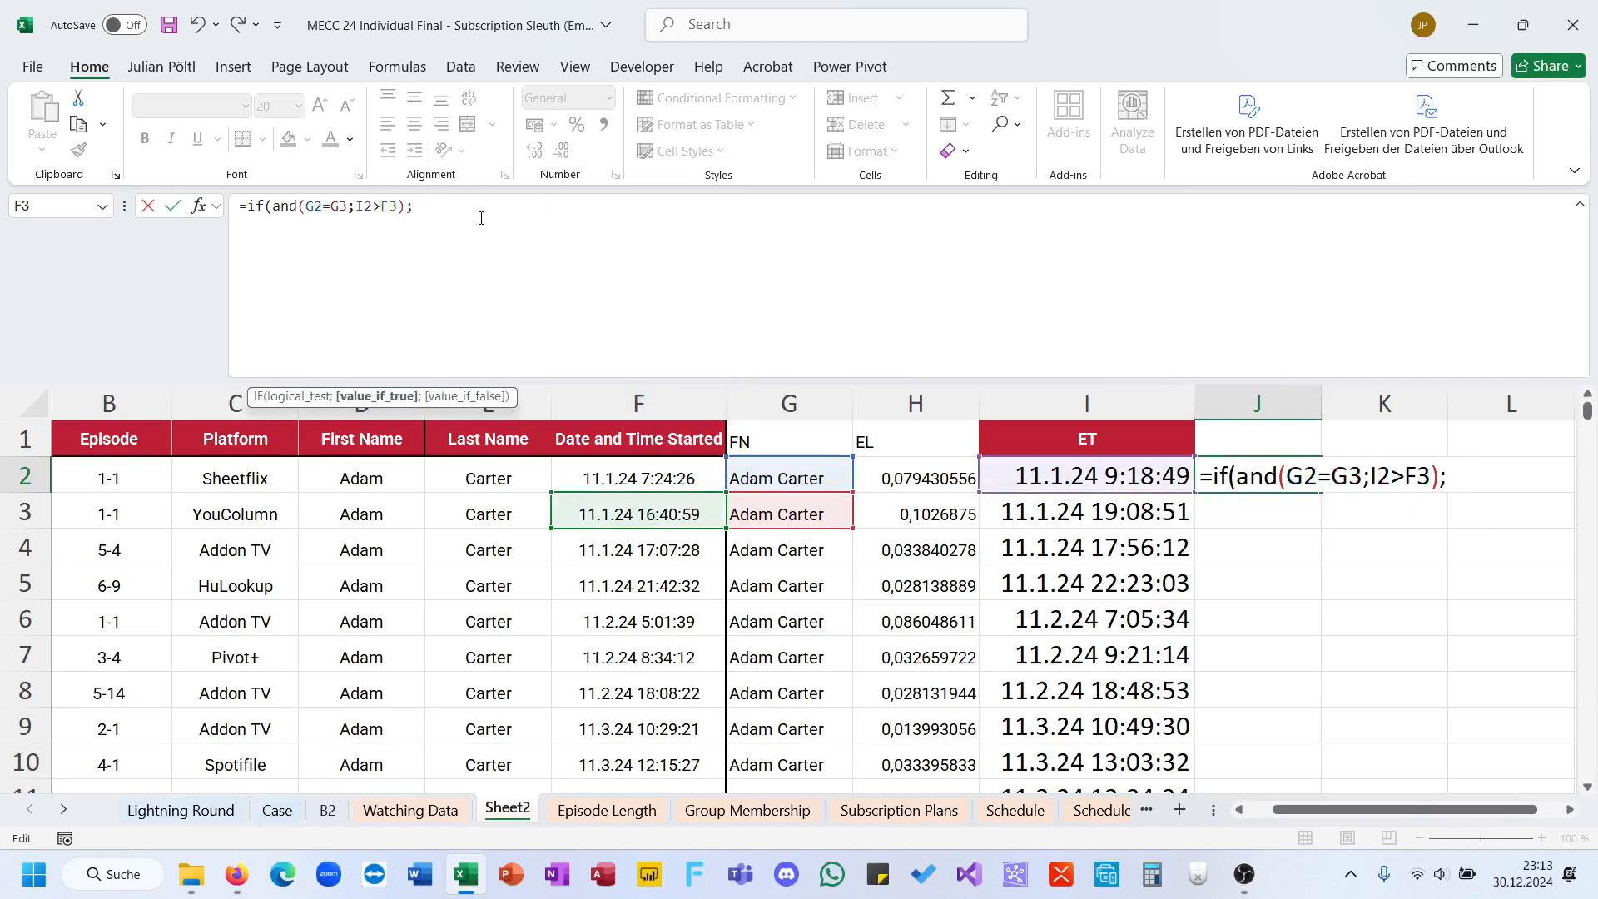
{"action": "type", "text": "1;0"}
{"action": "key", "text": "ctrl+Return"}
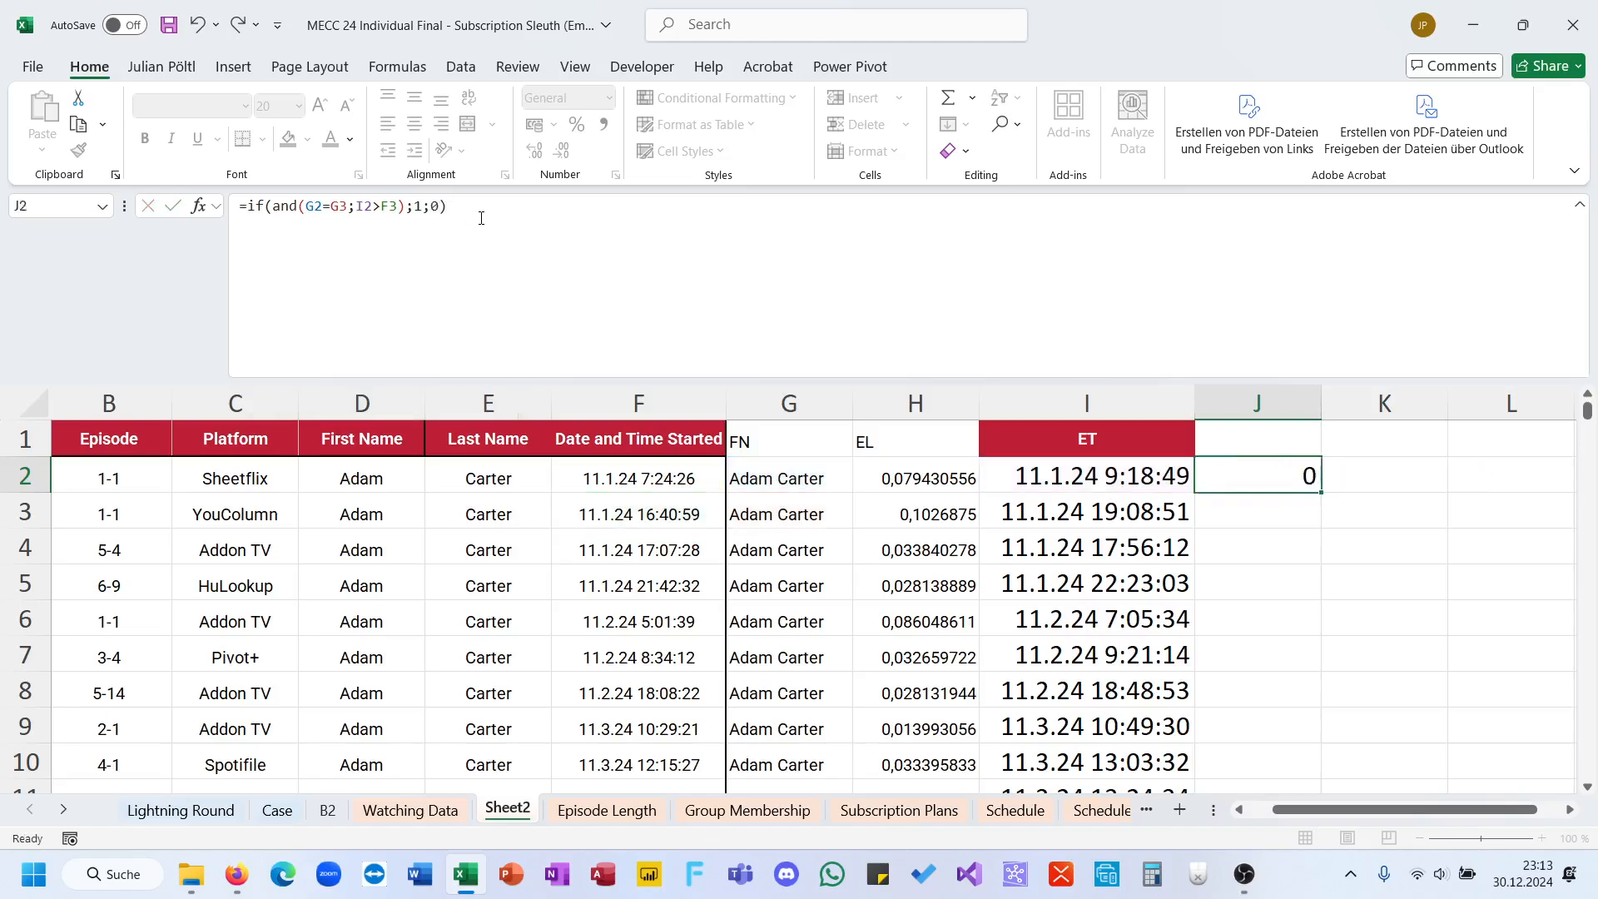
{"action": "double_click", "coordinate": [1317, 493]}
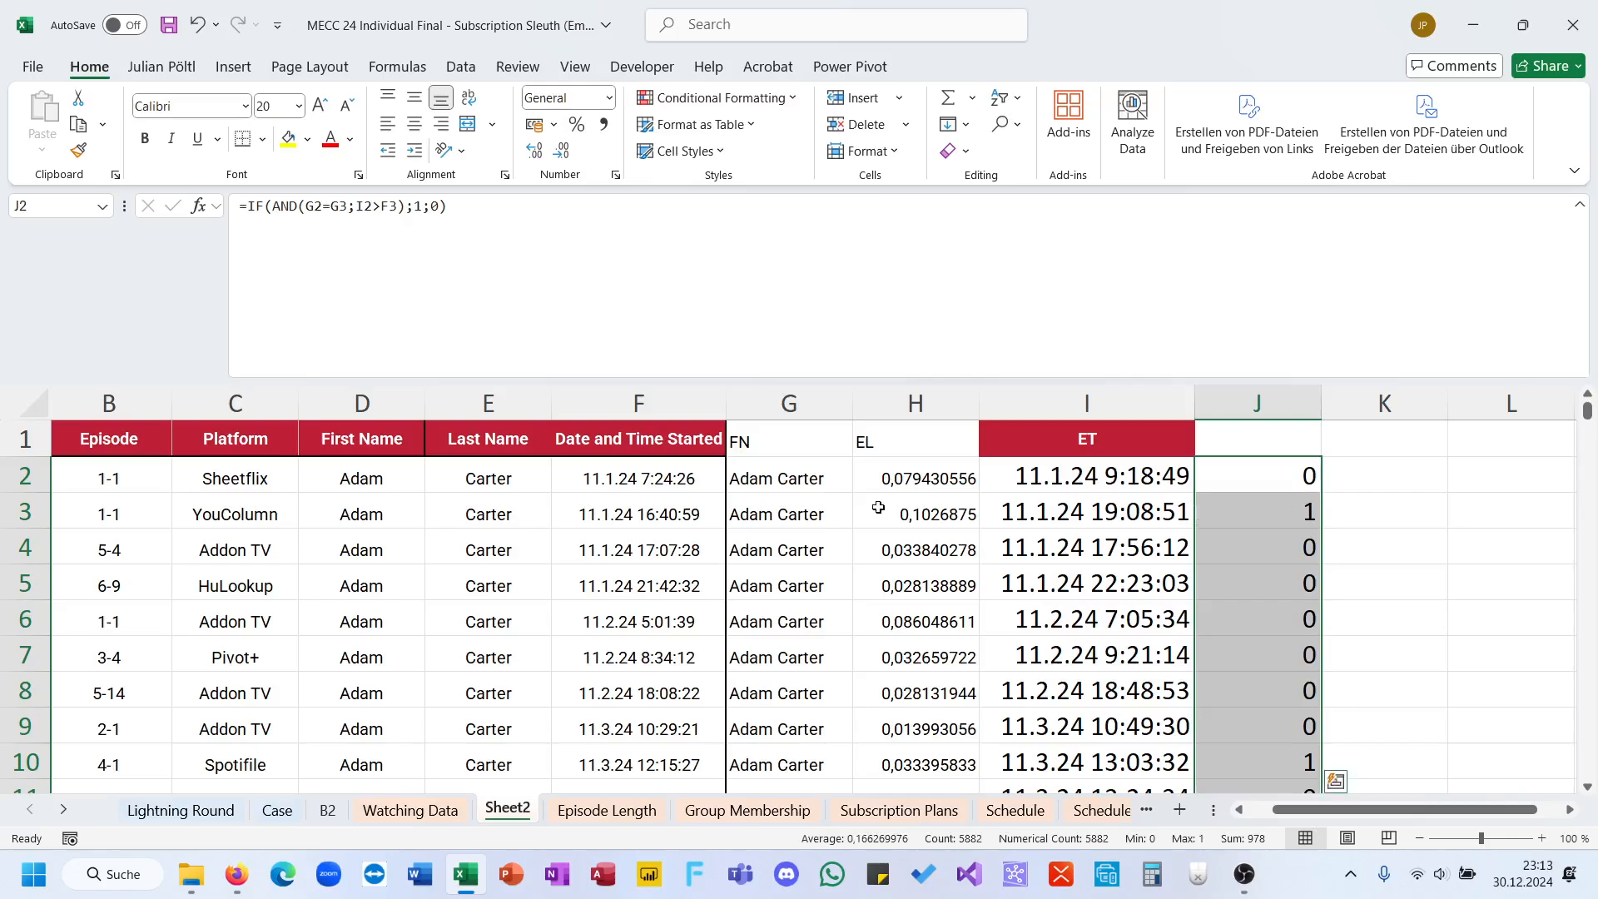
Step: Compare the end time in I3 with the start time in F4 and check the sum of column J
{"action": "left_click", "coordinate": [1078, 505]}
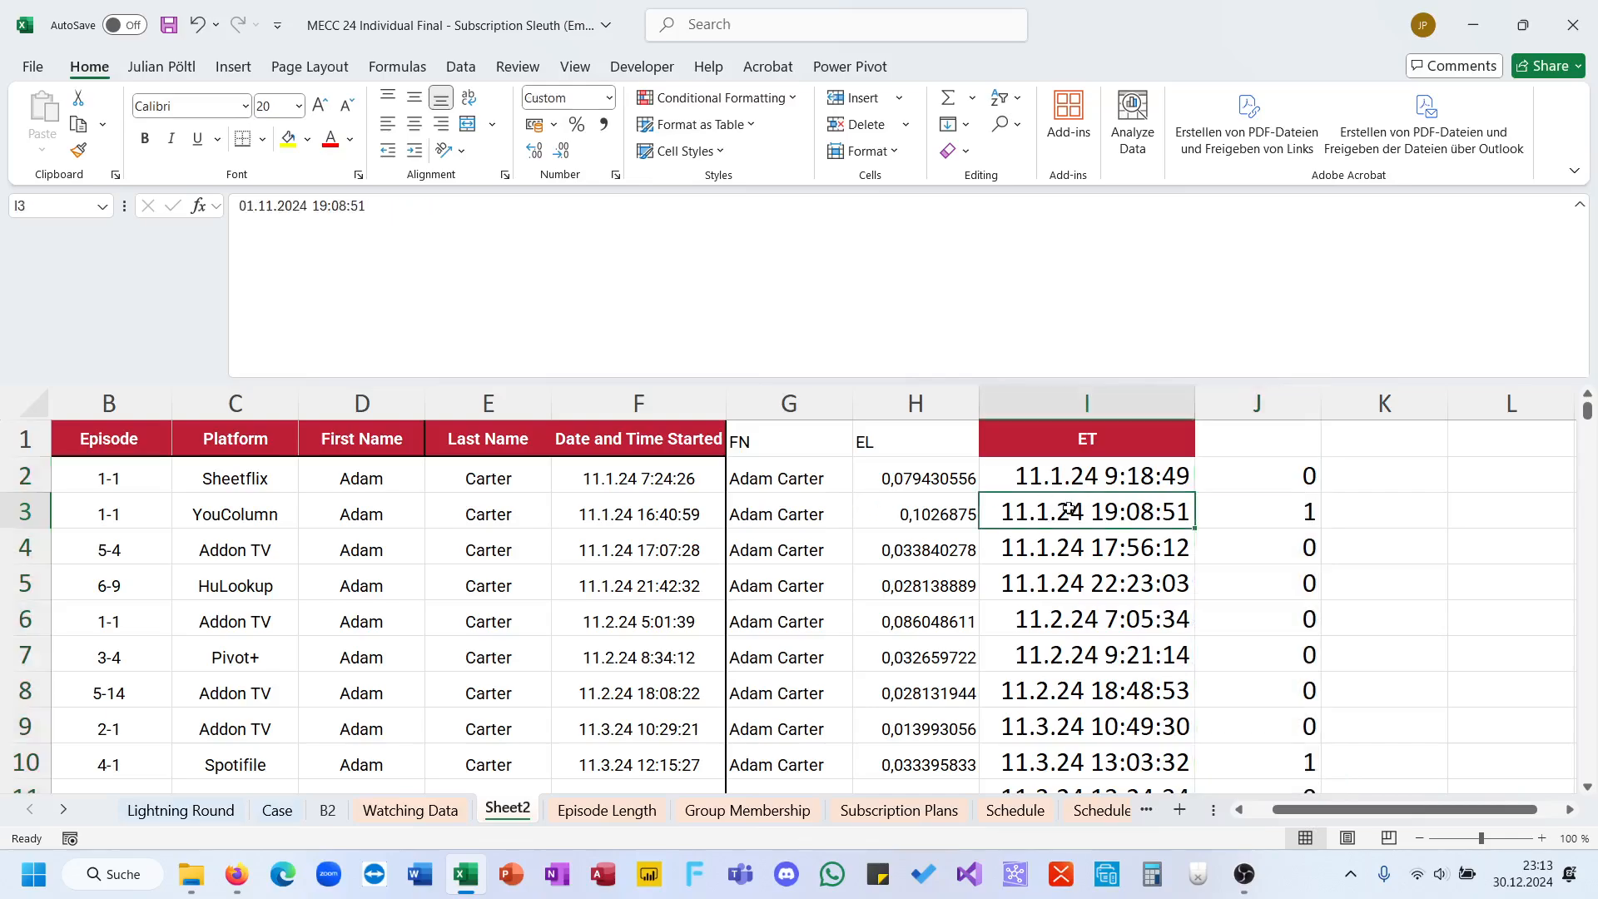
{"action": "left_click", "coordinate": [680, 553]}
{"action": "left_click", "coordinate": [1066, 502]}
{"action": "left_click", "coordinate": [660, 553]}
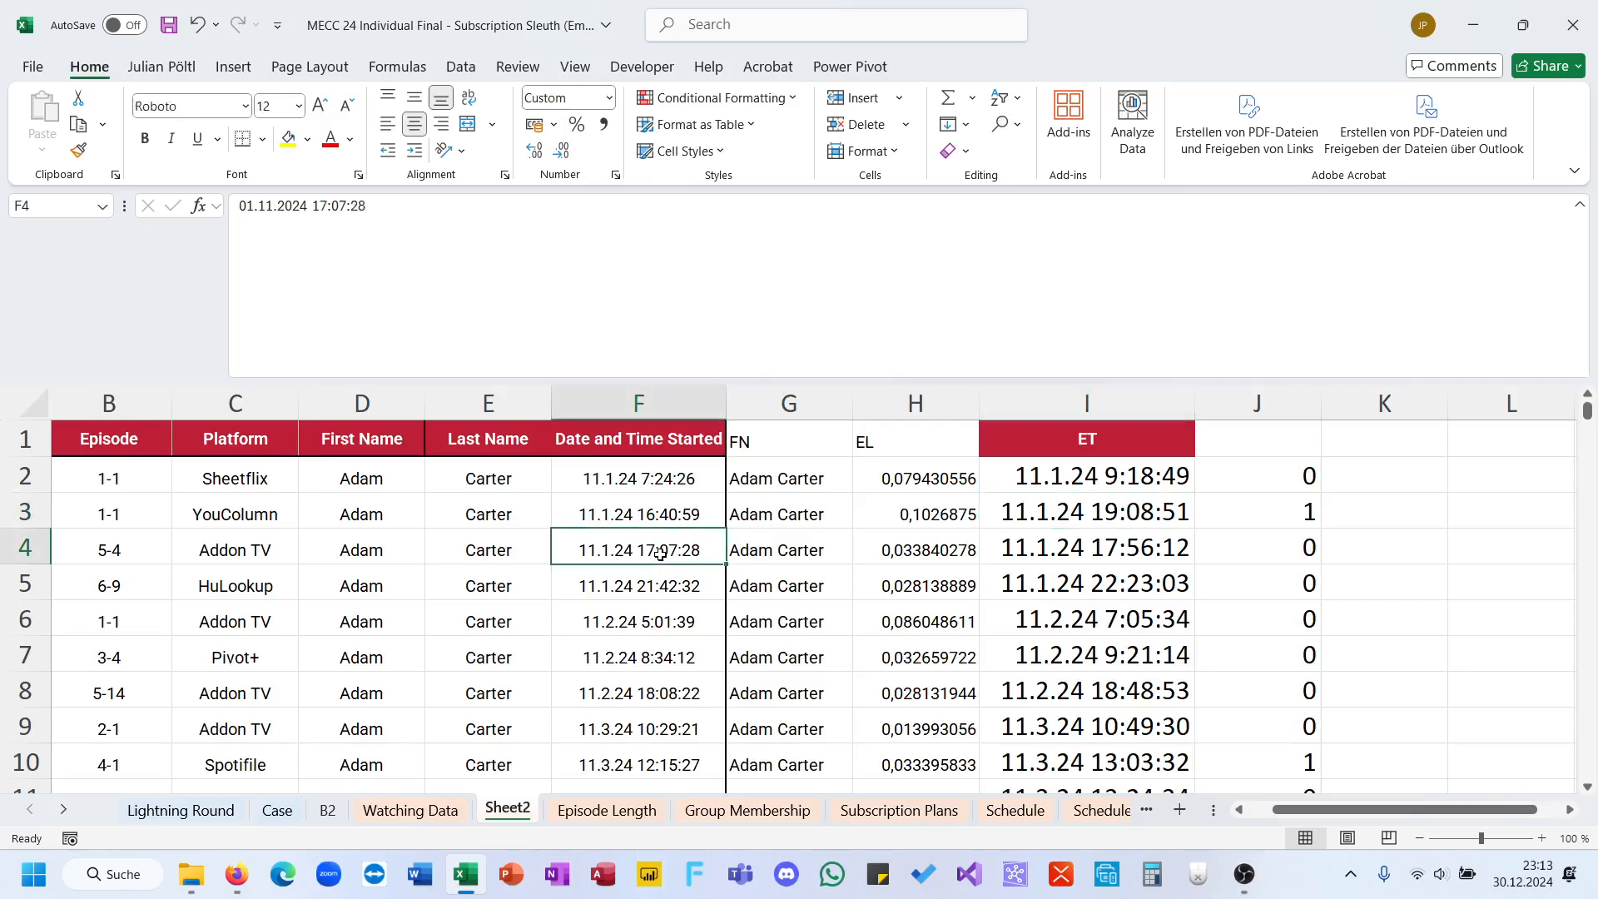
{"action": "left_click", "coordinate": [1051, 499]}
{"action": "left_click_drag", "start_coordinate": [658, 479], "coordinate": [644, 689]}
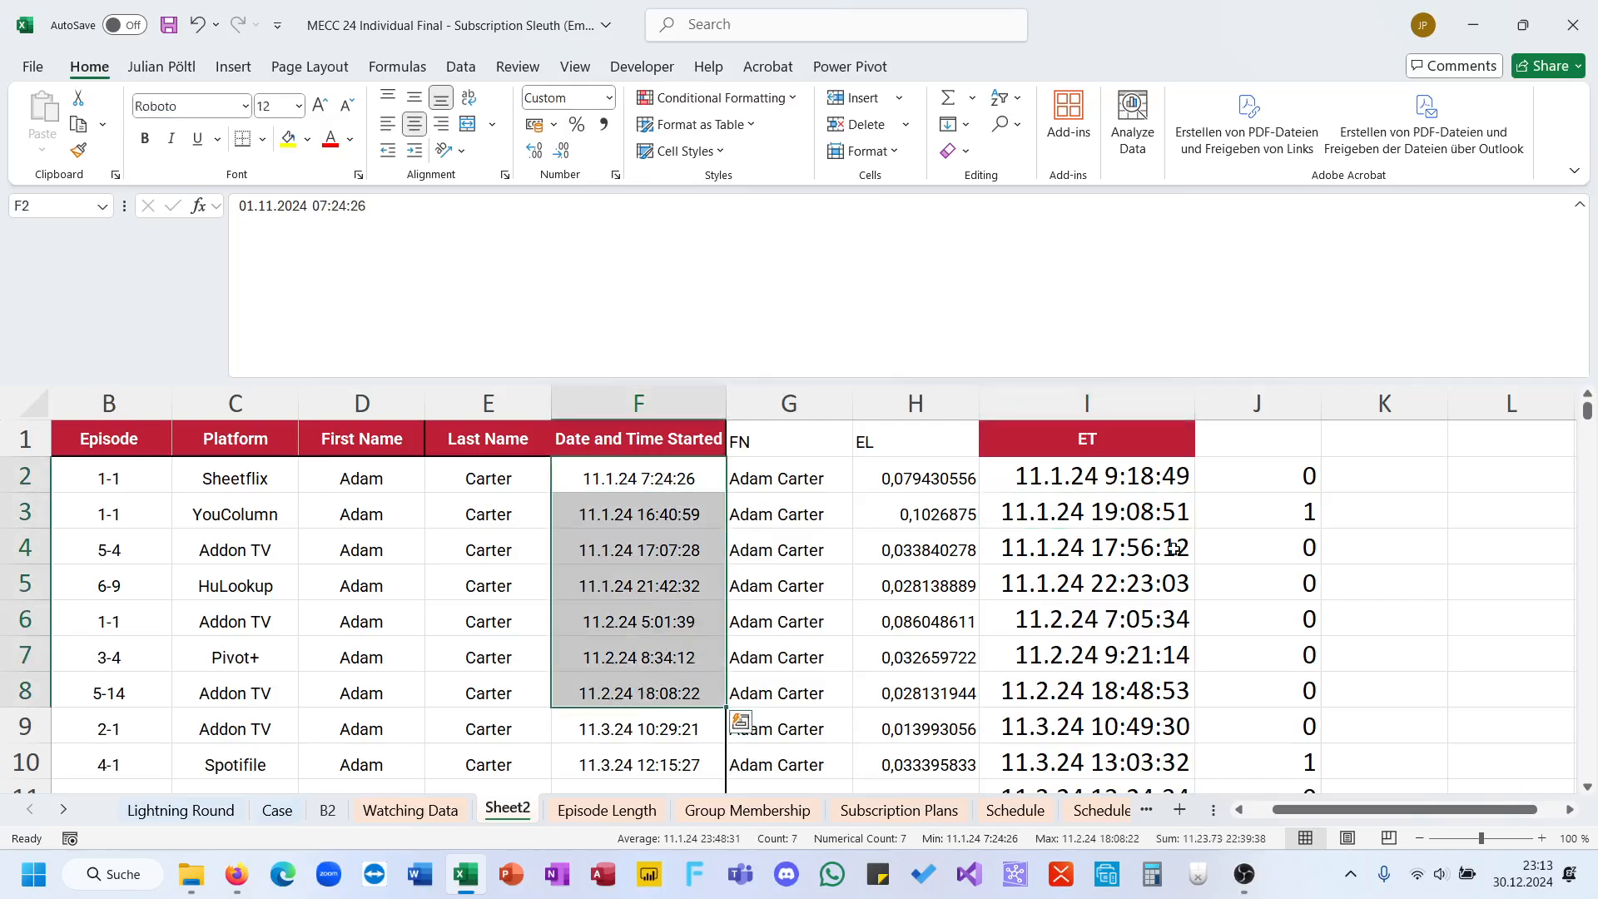
{"action": "left_click", "coordinate": [1292, 413]}
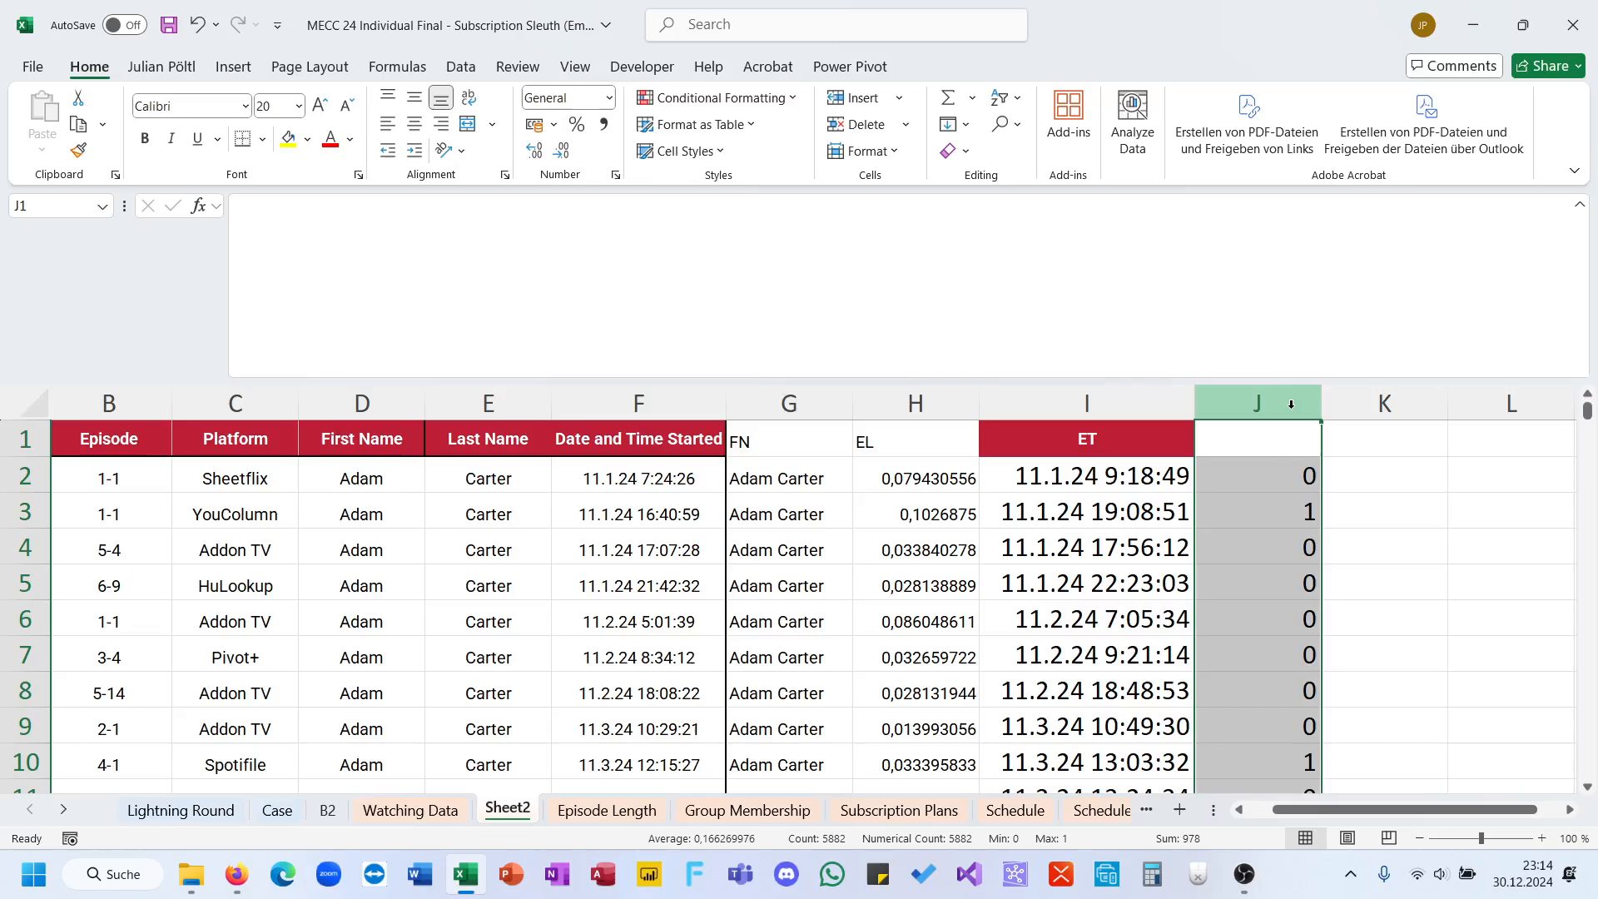
Step: Try changing the J2 condition to I2>=F3 and refill the formula down column J
{"action": "left_click", "coordinate": [1290, 477]}
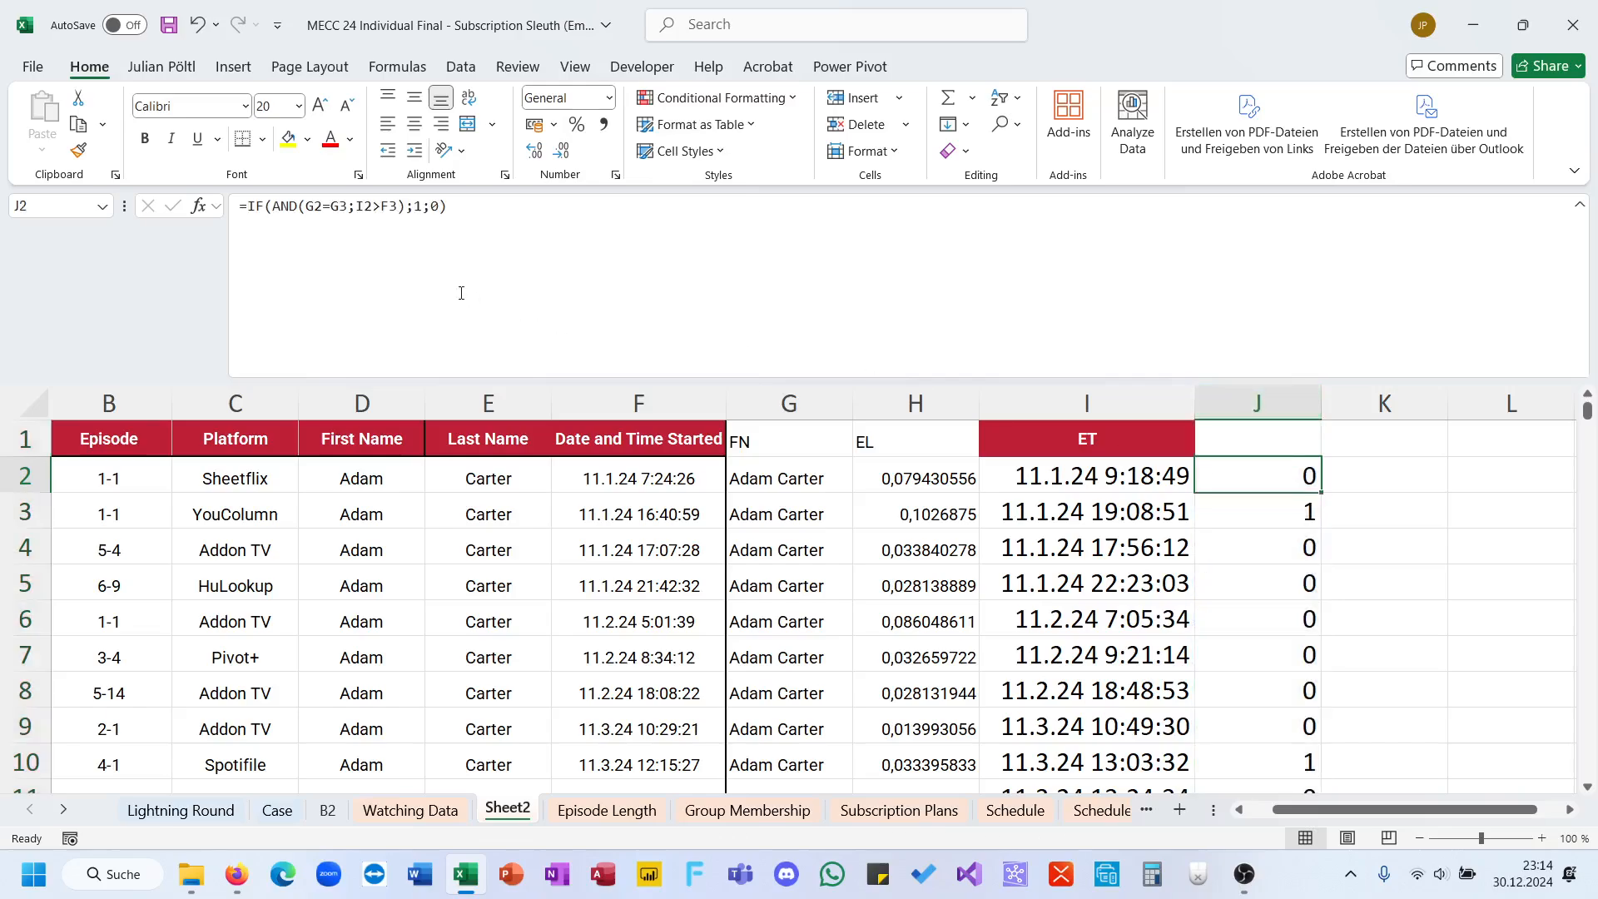
{"action": "left_click", "coordinate": [383, 209]}
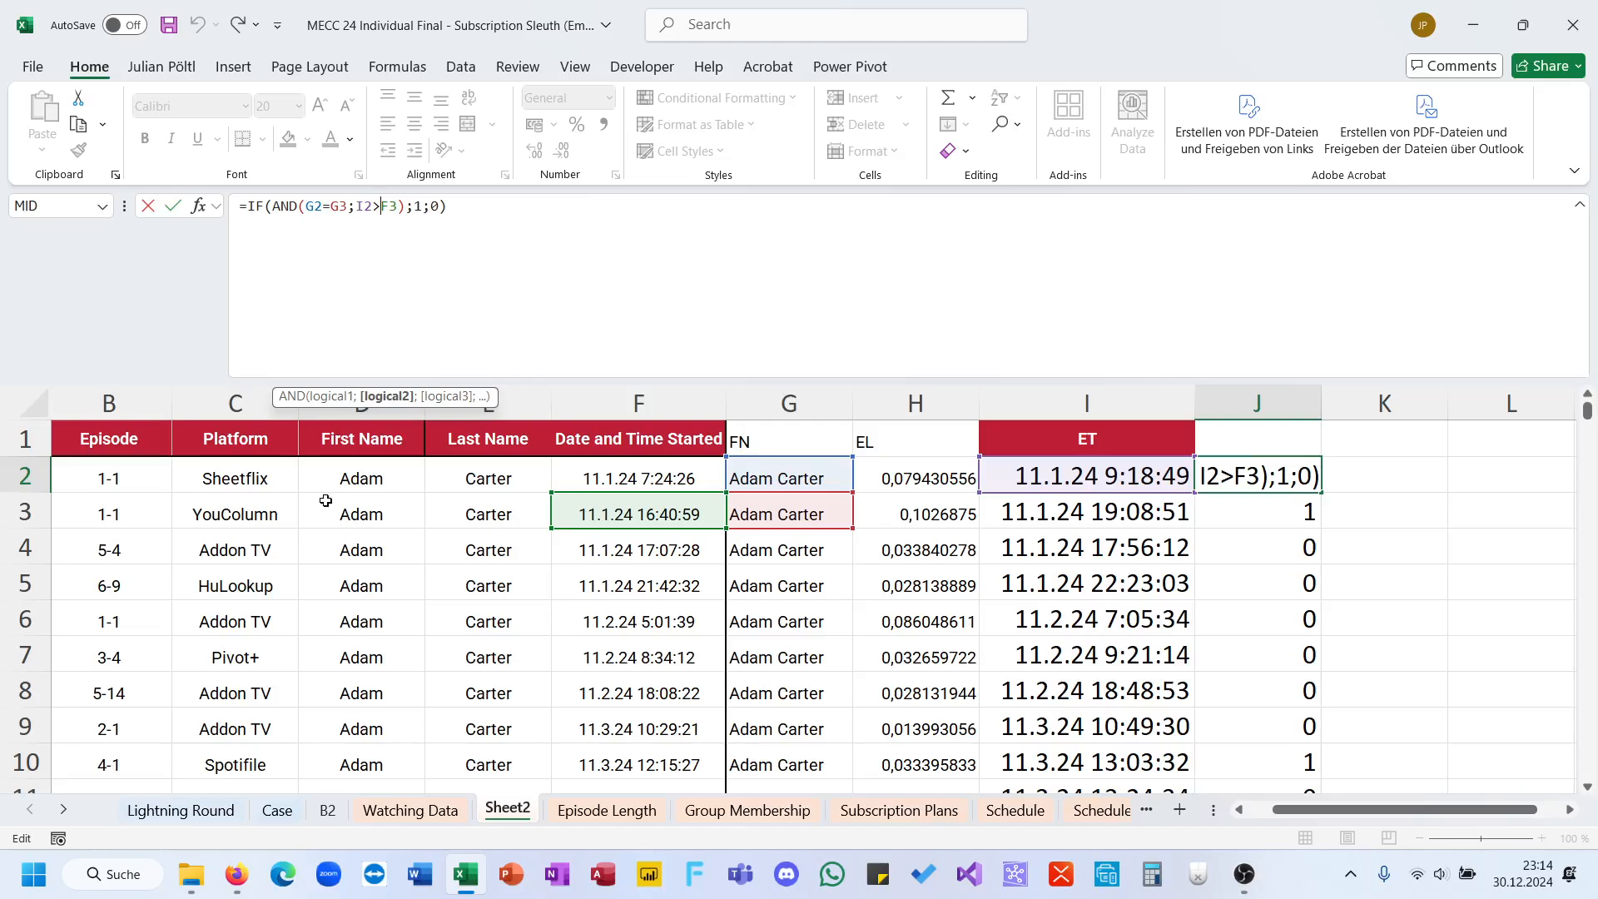
{"action": "type", "text": "="}
{"action": "key", "text": "ctrl+Return"}
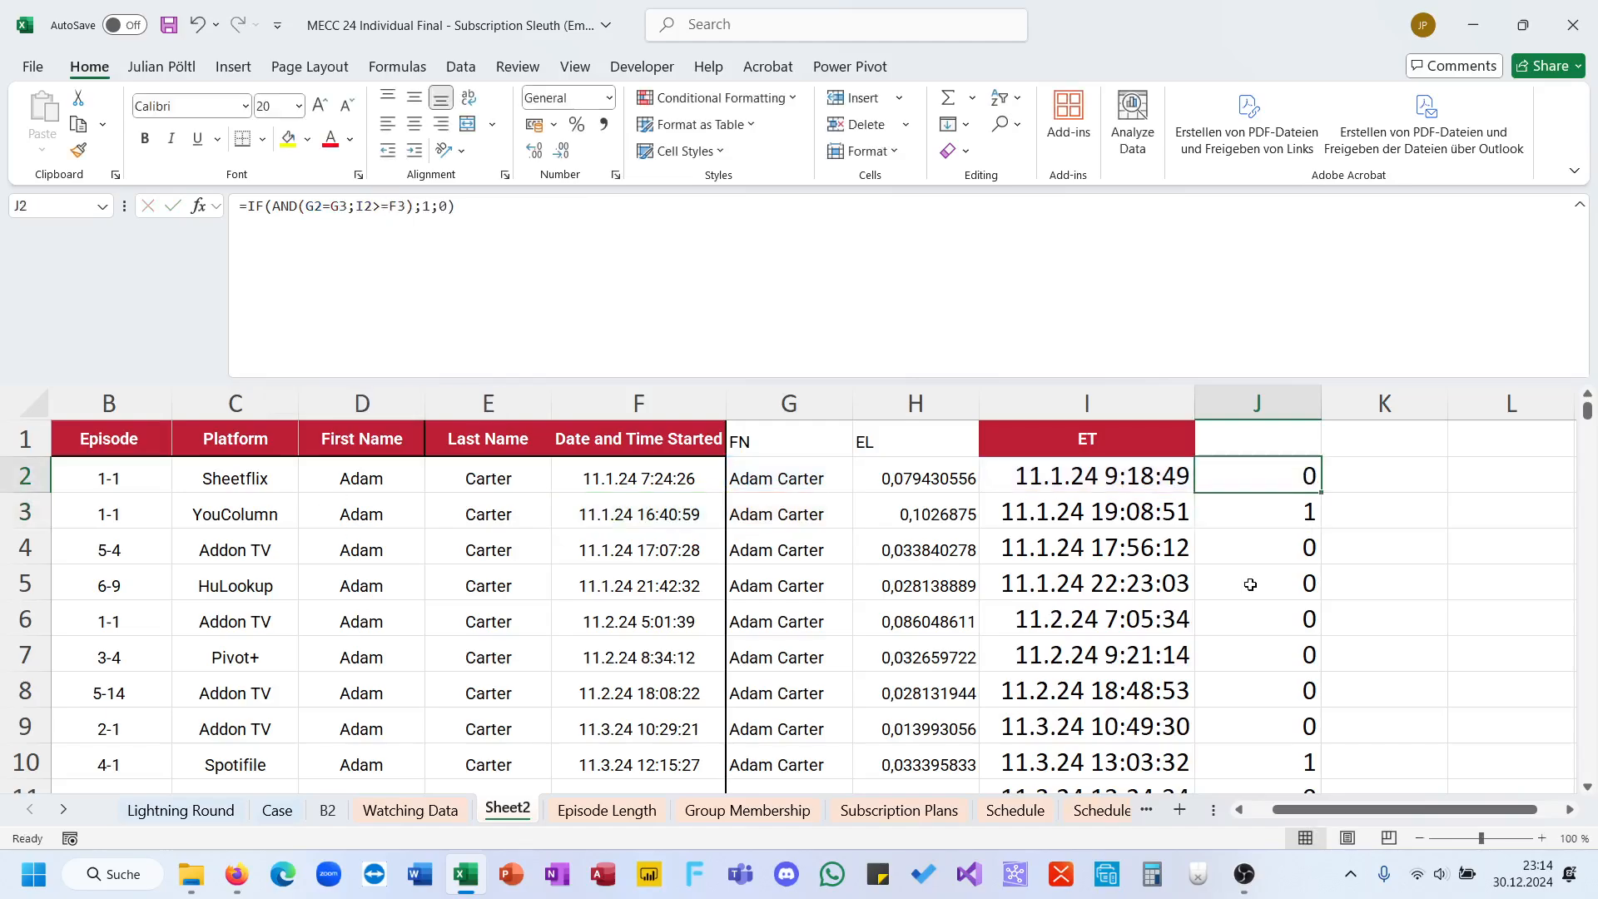
{"action": "left_click", "coordinate": [1308, 510]}
{"action": "left_click", "coordinate": [1319, 490]}
{"action": "double_click", "coordinate": [1319, 490]}
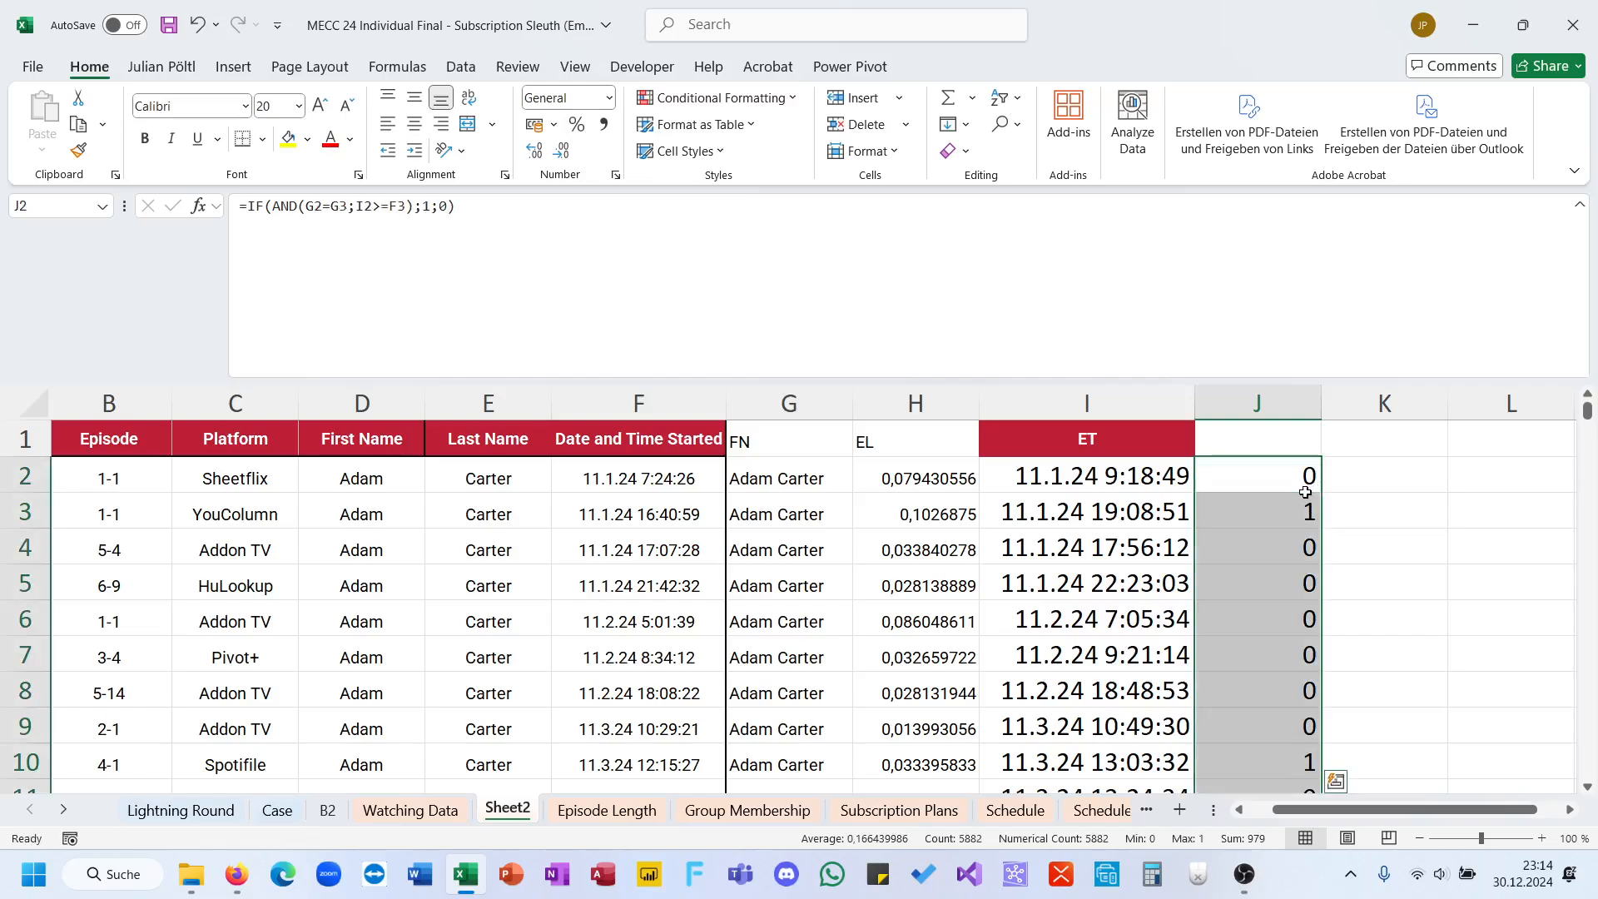
Step: Undo the >= change so that the column J formula uses I2>F3 again
{"action": "left_click", "coordinate": [1306, 491]}
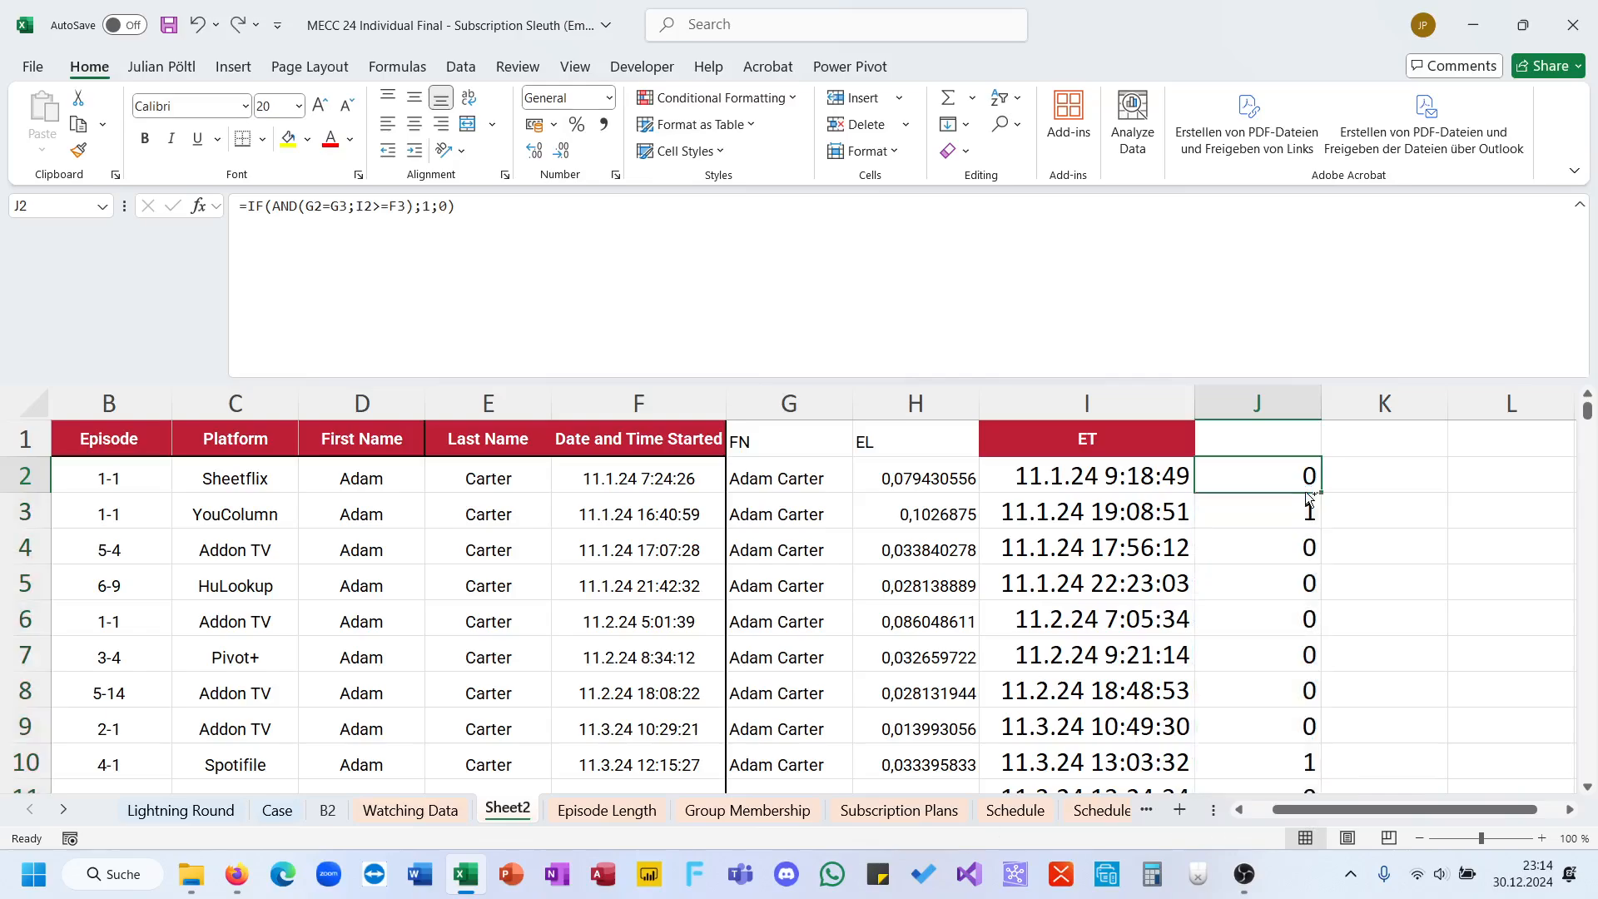
{"action": "key", "text": "ctrl+z"}
{"action": "left_click", "coordinate": [385, 210]}
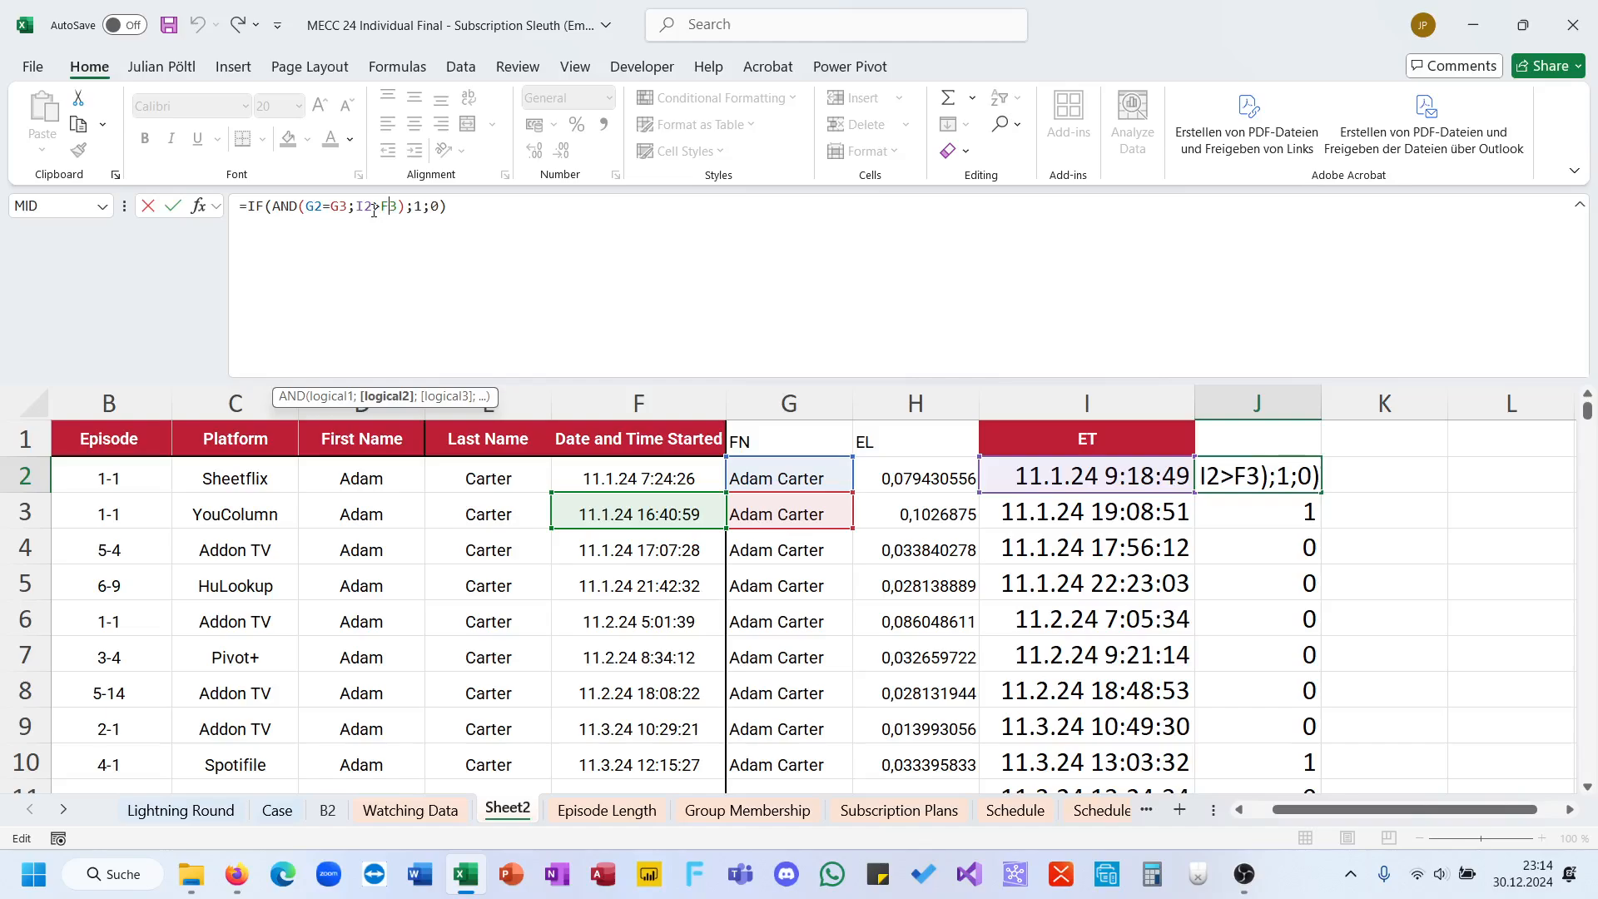
{"action": "key", "text": "Escape"}
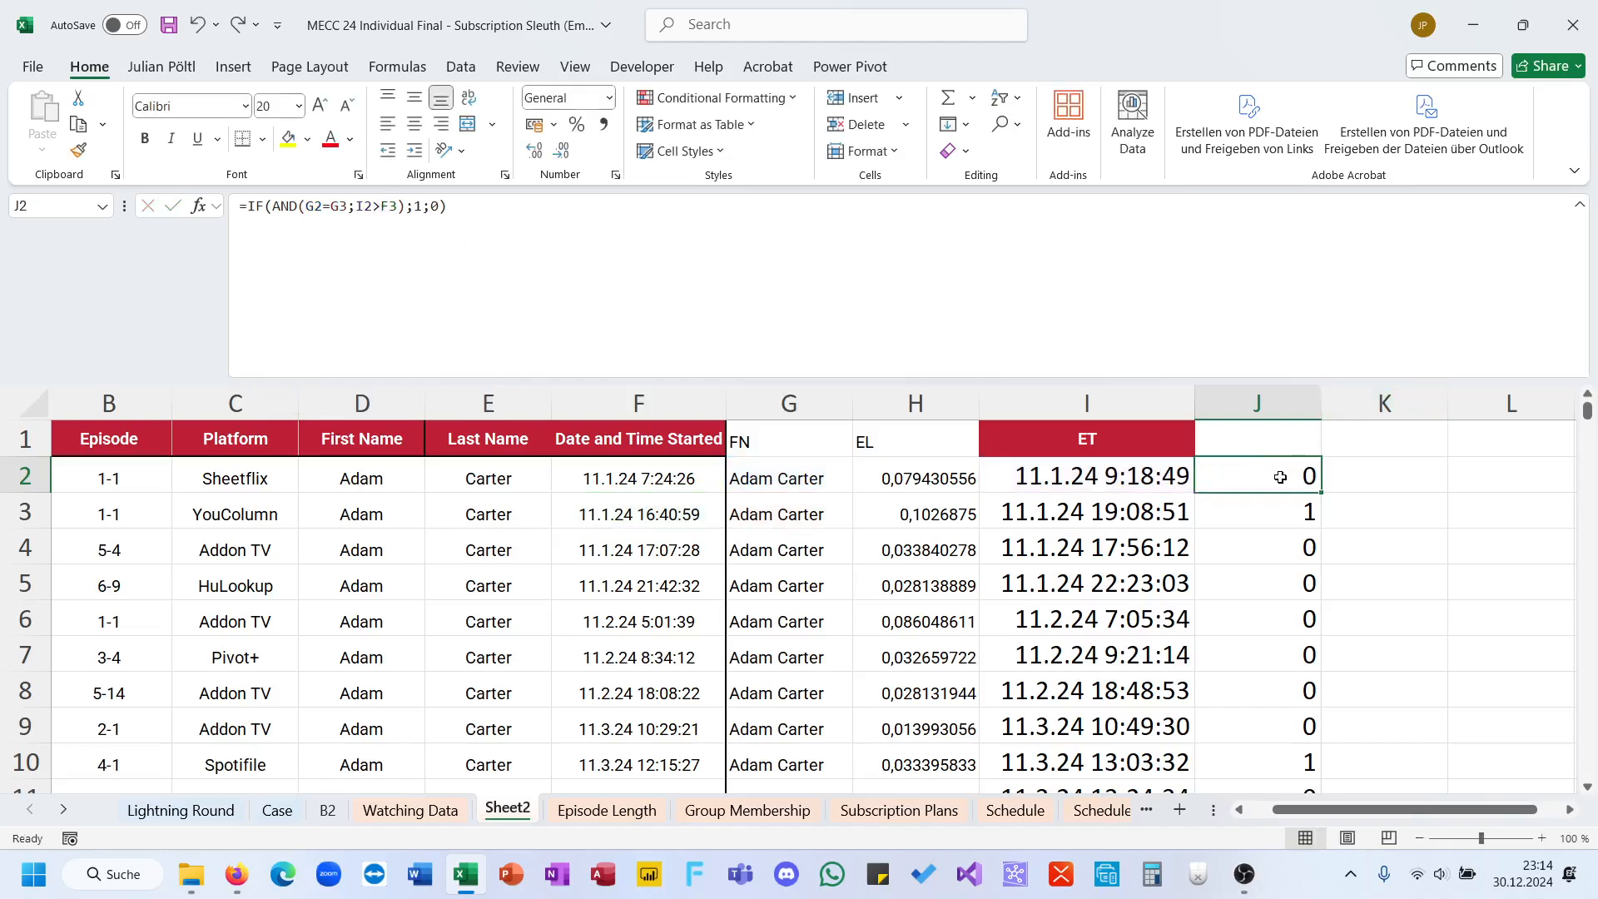
Step: Check the sum of the column J flags and enter 978 as the Bonus 3 answer on the Case sheet
{"action": "key", "text": "ctrl+shift+Down"}
{"action": "key", "text": "ctrl+Up"}
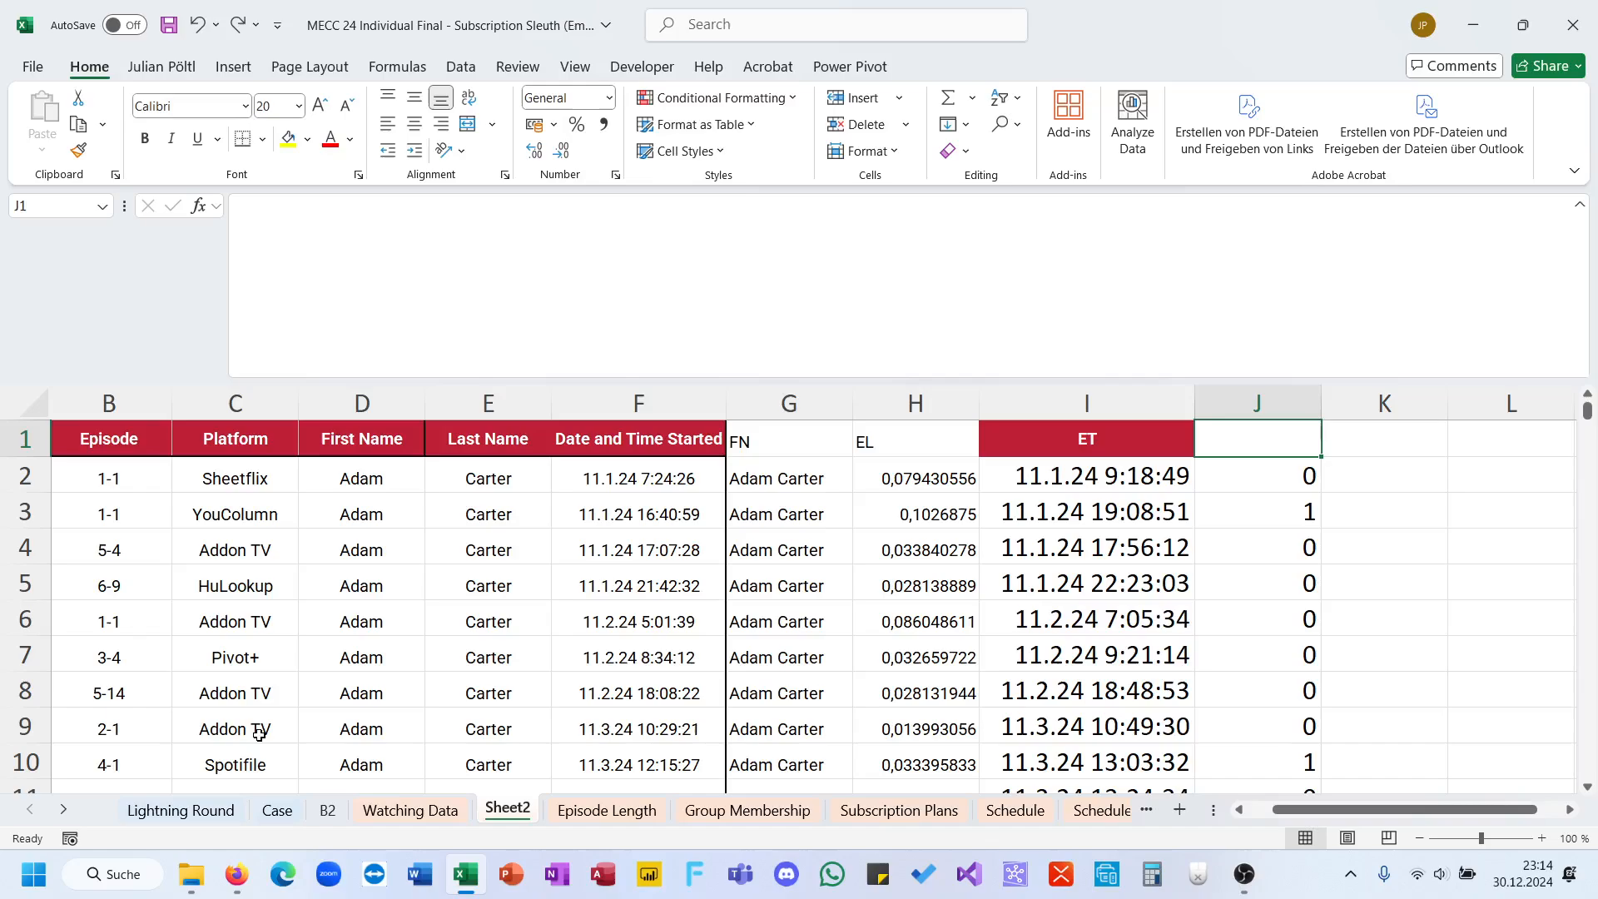
{"action": "left_click", "coordinate": [279, 812]}
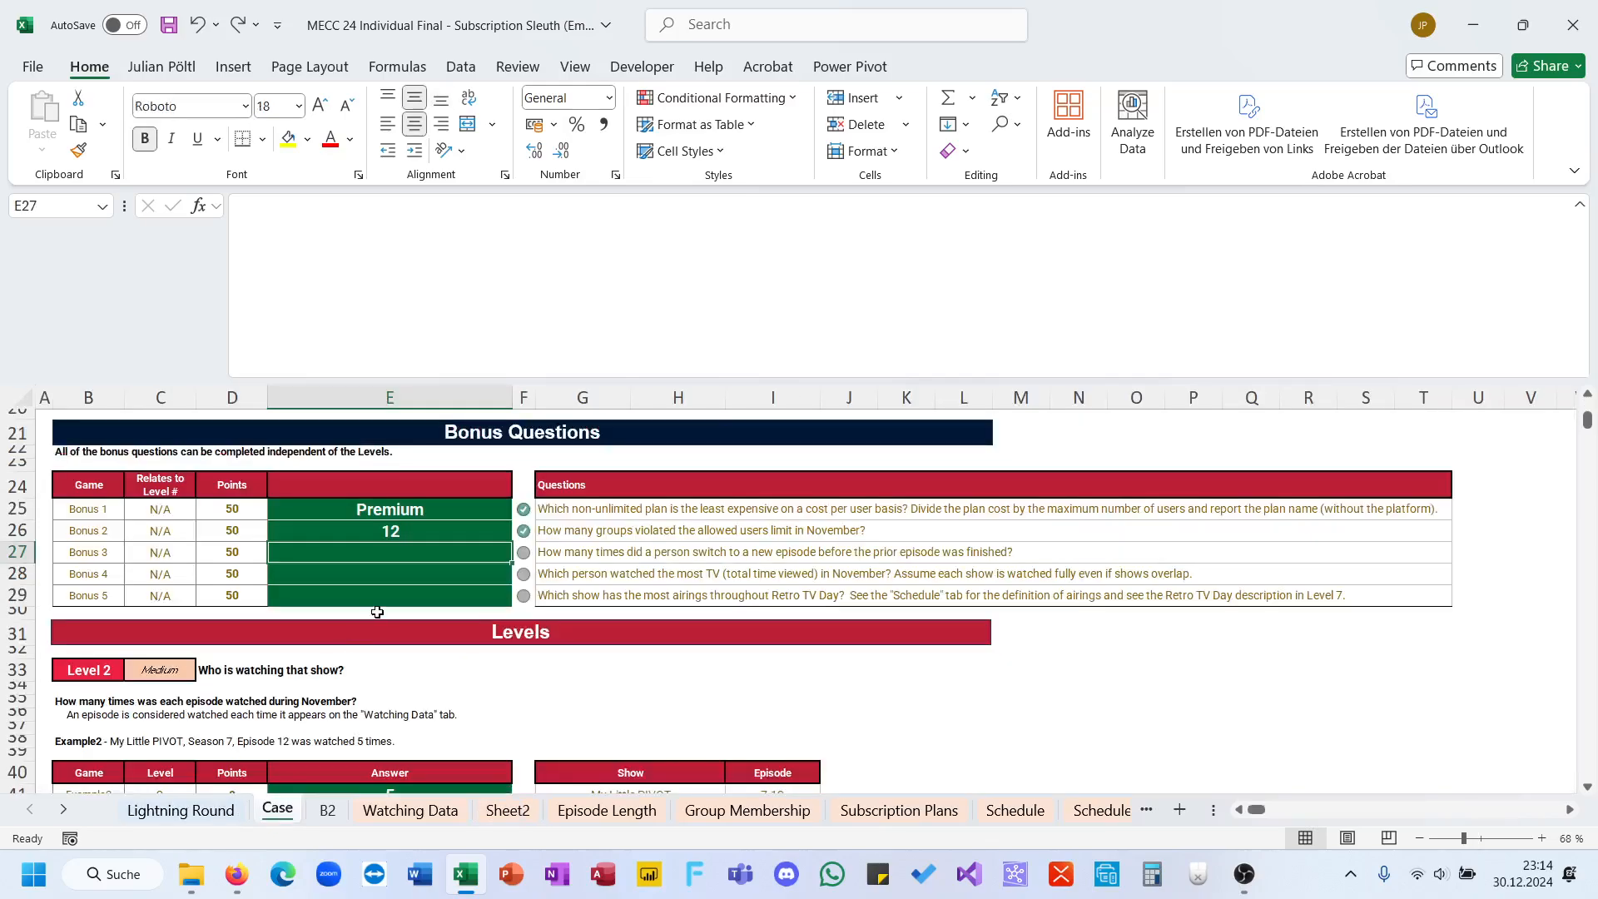
{"action": "type", "text": "978"}
{"action": "key", "text": "Return"}
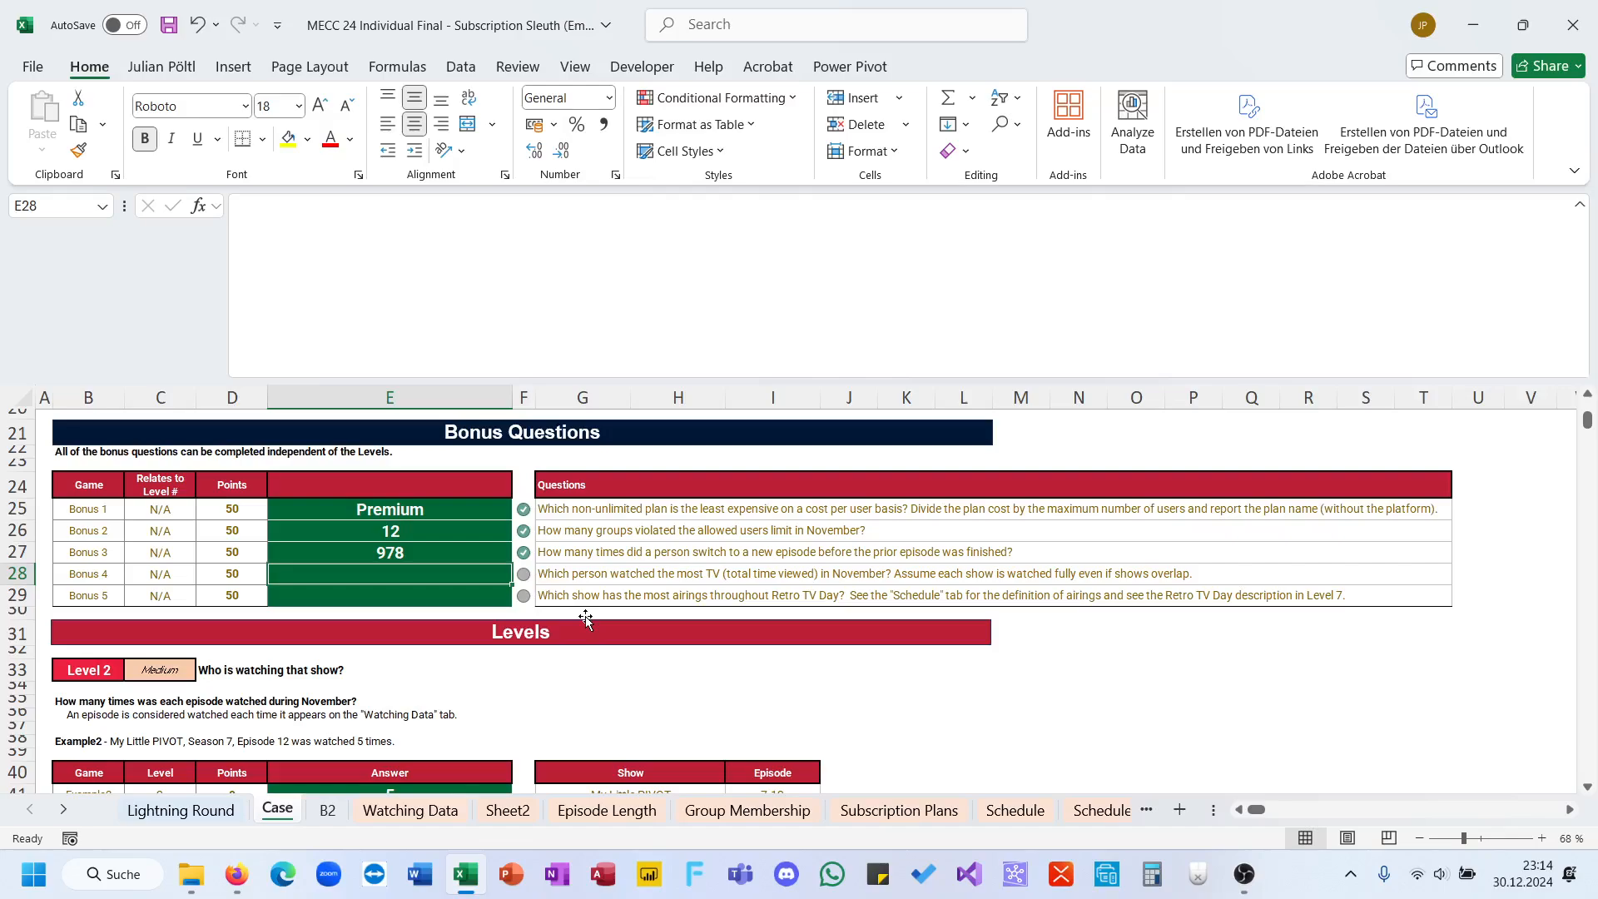
Step: Add a new worksheet directly after sheet B2 and name it B4
{"action": "left_click", "coordinate": [327, 809]}
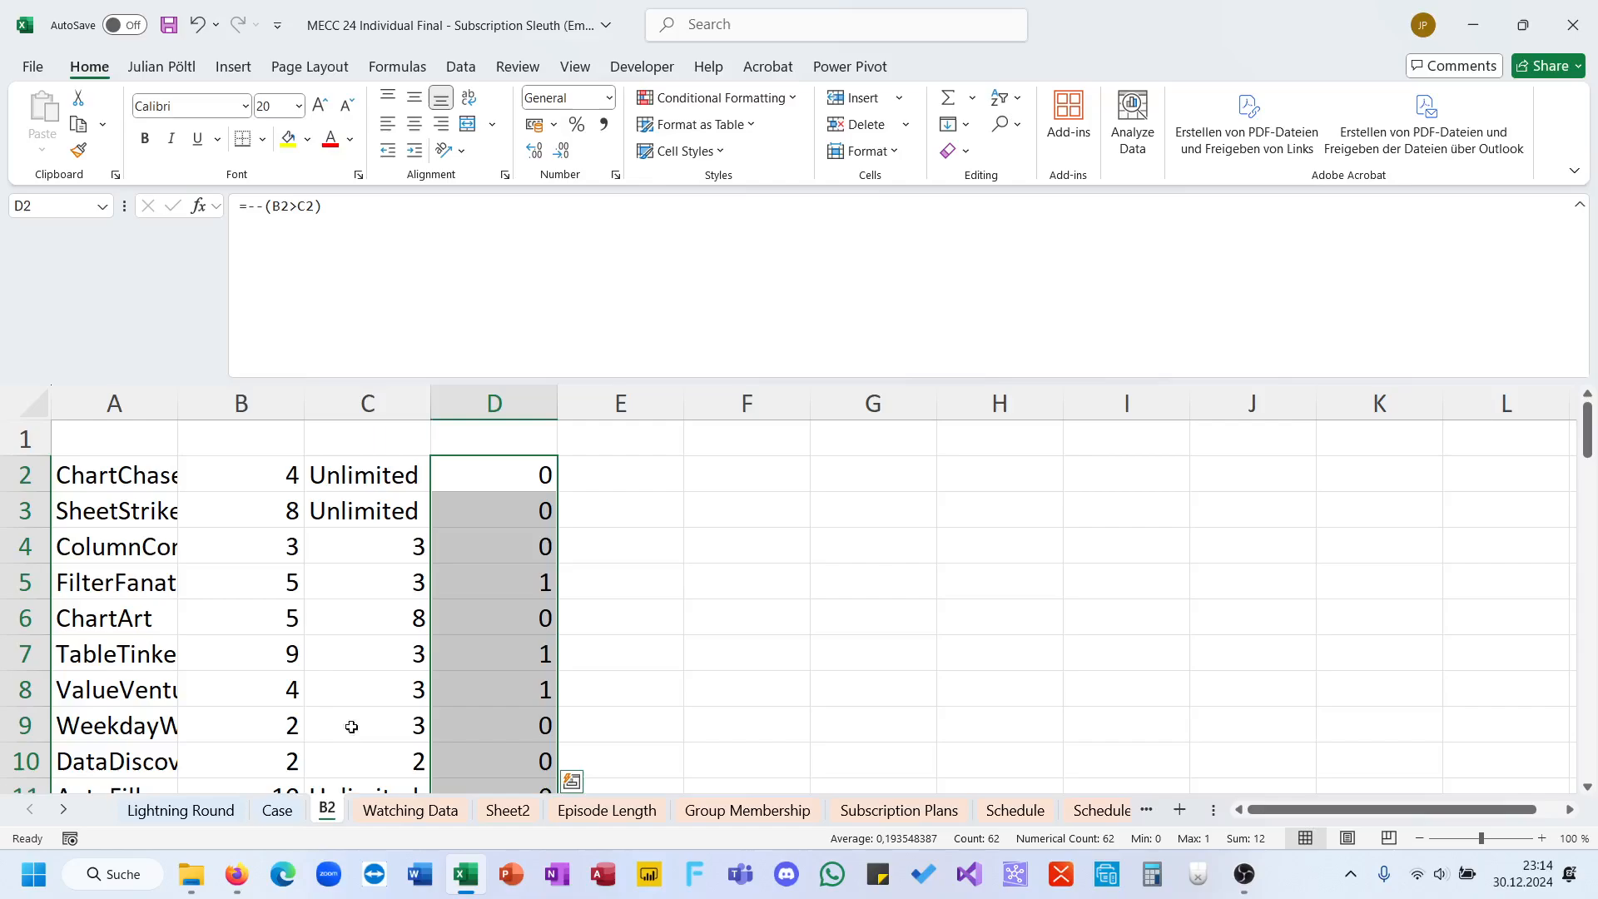
{"action": "left_click", "coordinate": [1180, 808]}
{"action": "double_click", "coordinate": [384, 809]}
{"action": "type", "text": "B4"}
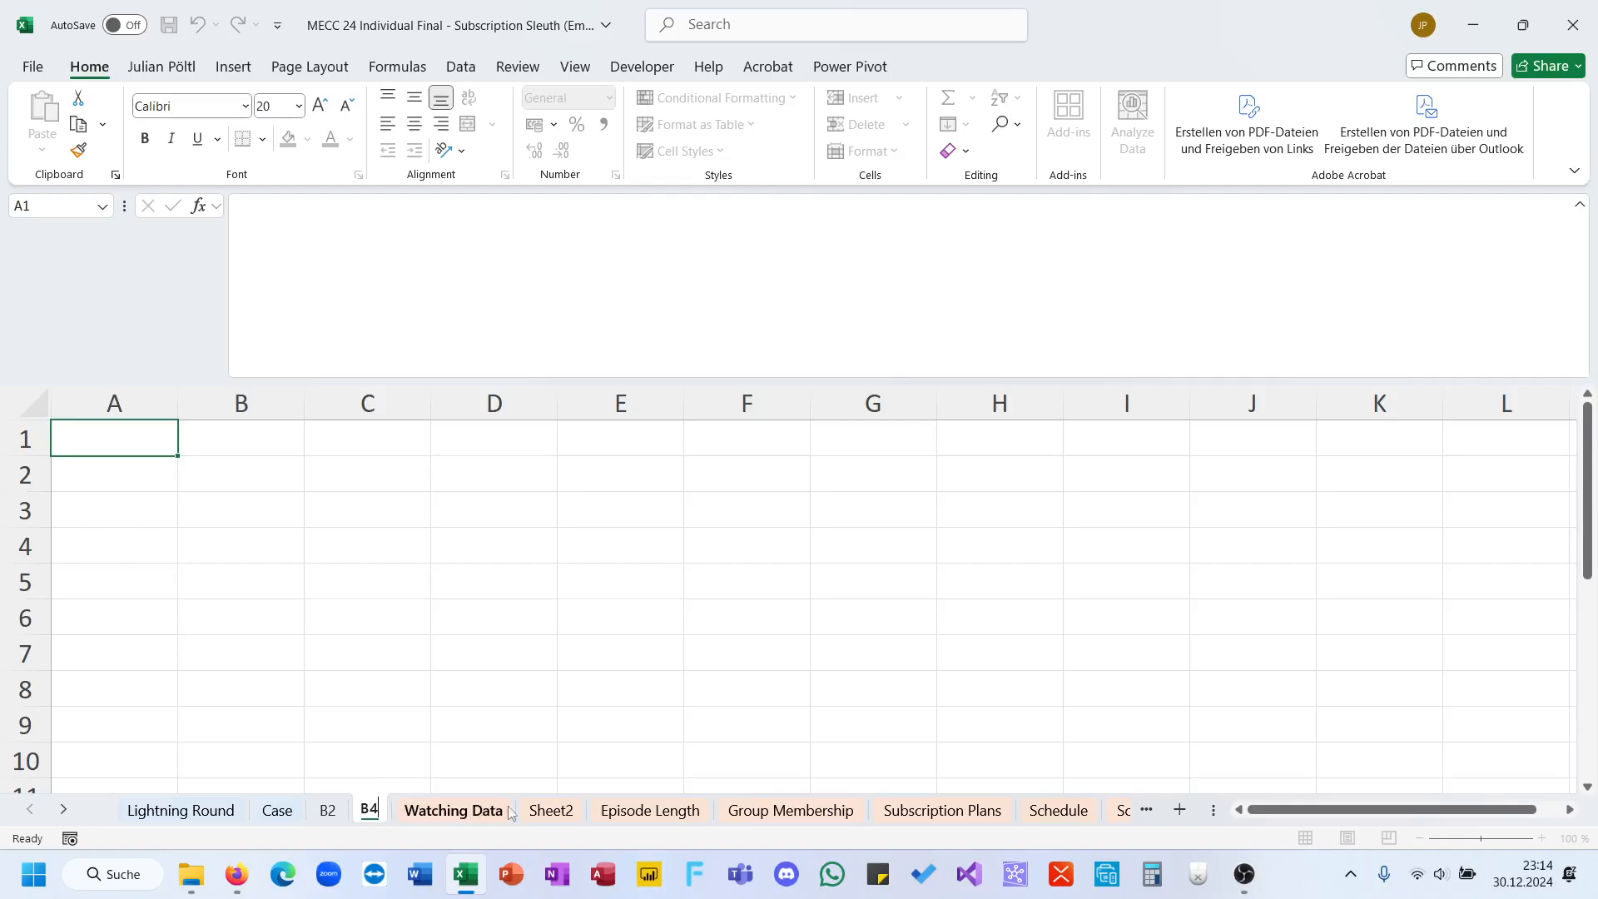
Step: Move Sheet2 between sheets B2 and B4 and rename it B3
{"action": "left_click", "coordinate": [551, 809]}
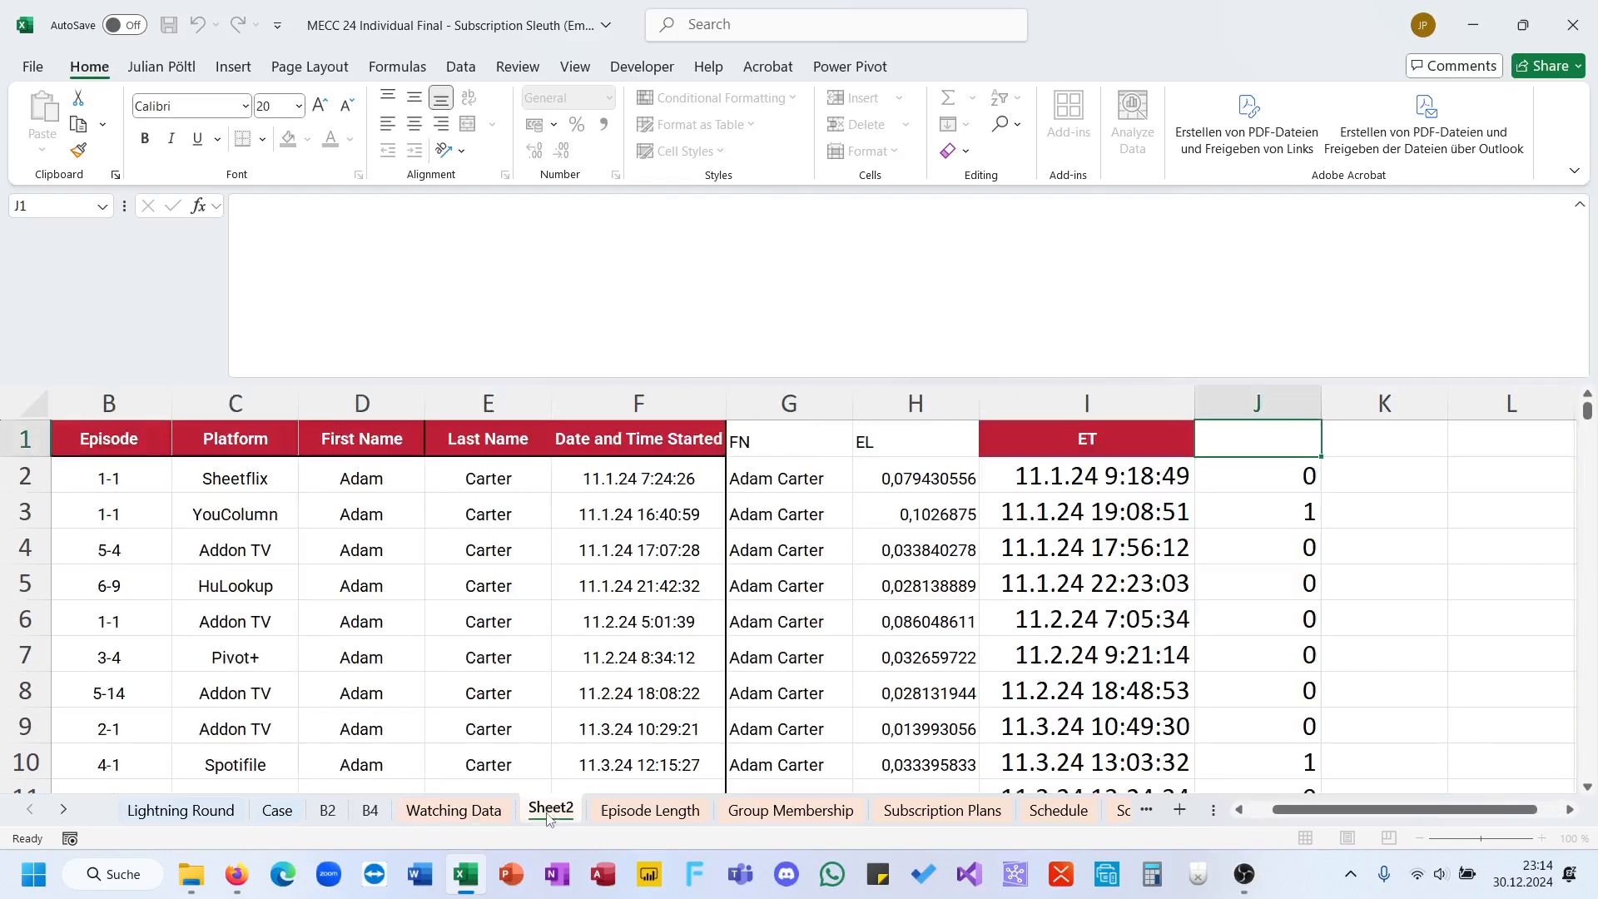
{"action": "left_click_drag", "start_coordinate": [551, 810], "coordinate": [366, 818]}
{"action": "double_click", "coordinate": [367, 814]}
{"action": "type", "text": "B3"}
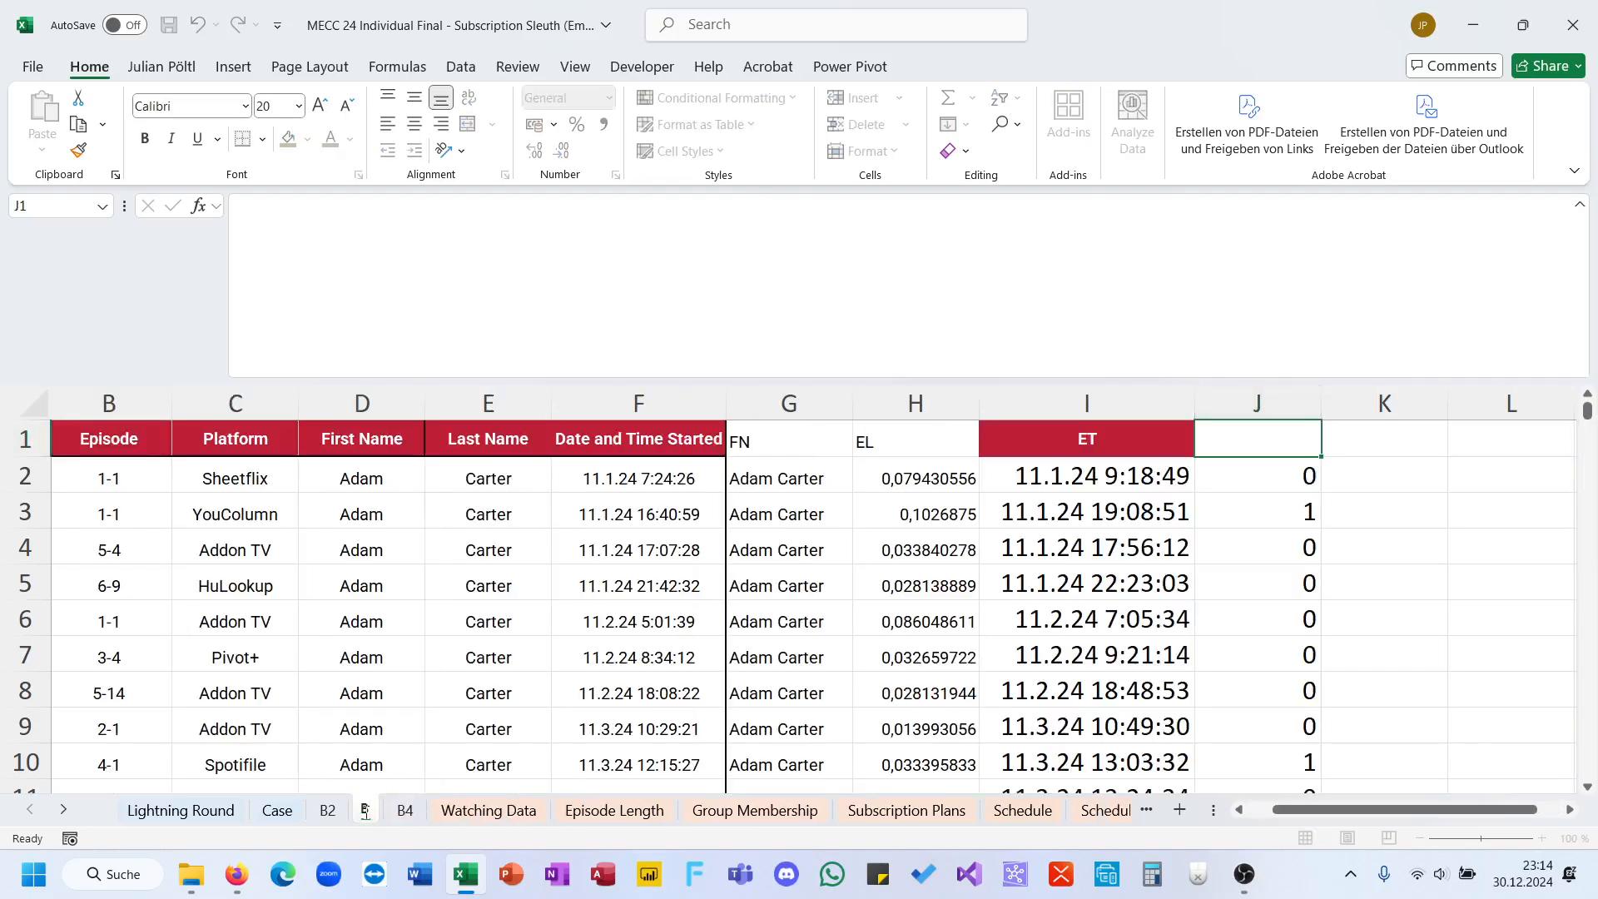
Step: On sheet B4, list the unique viewer names in A2 with =UNIQUE('Watching Data'!H5:H5886) and check how far the list extends
{"action": "left_click", "coordinate": [413, 812]}
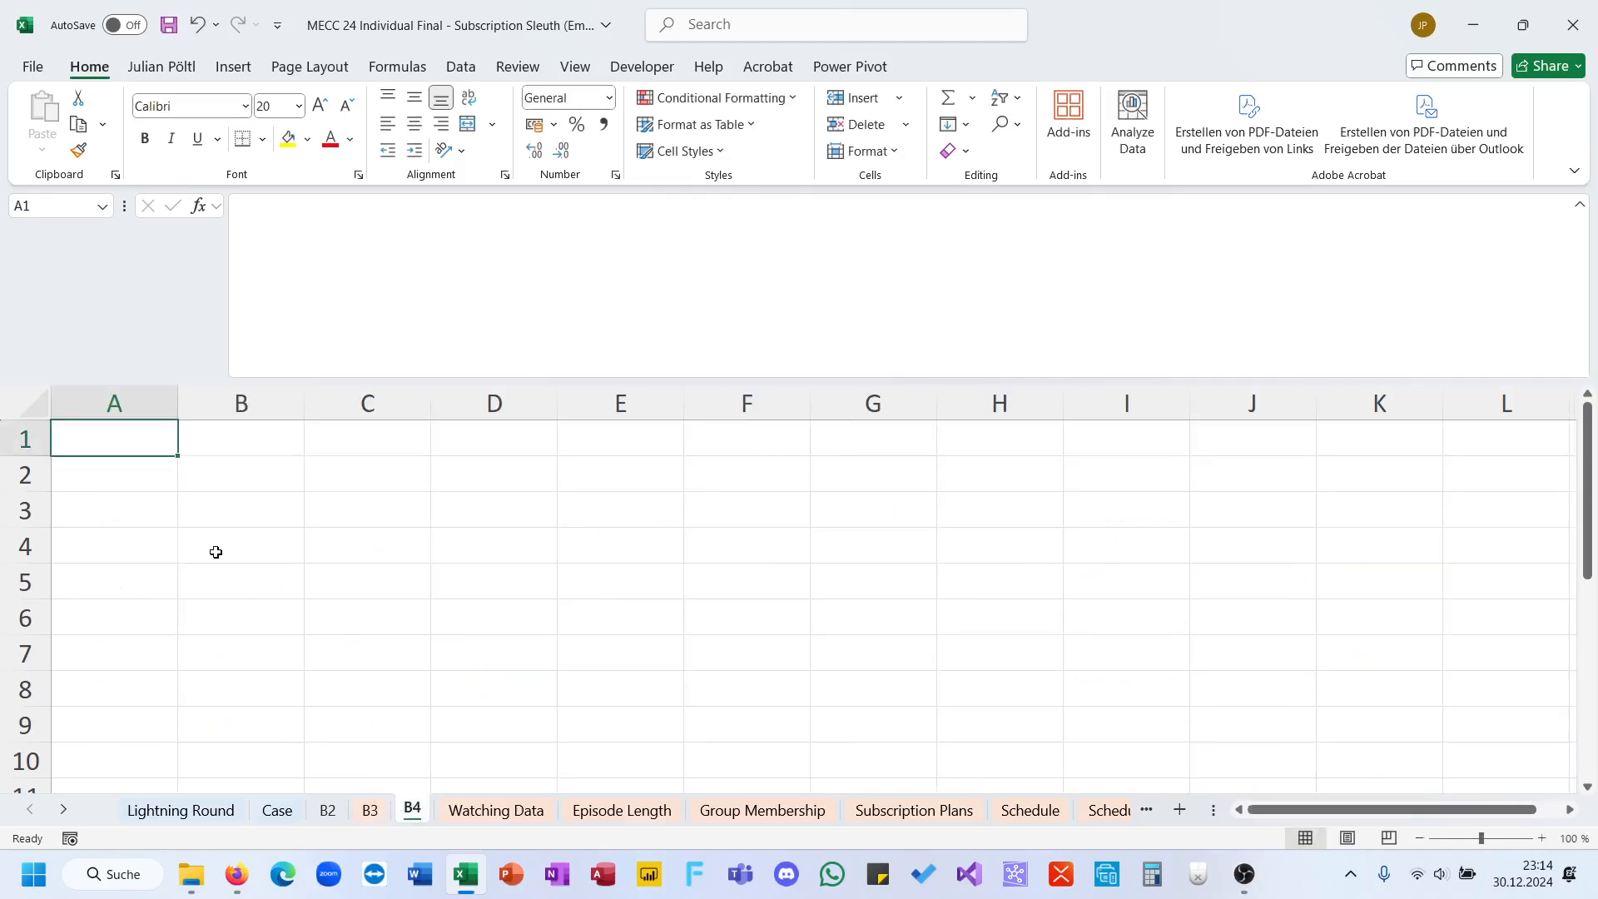
{"action": "key", "text": "Down"}
{"action": "type", "text": "=un"}
{"action": "key", "text": "Down"}
{"action": "key", "text": "Down"}
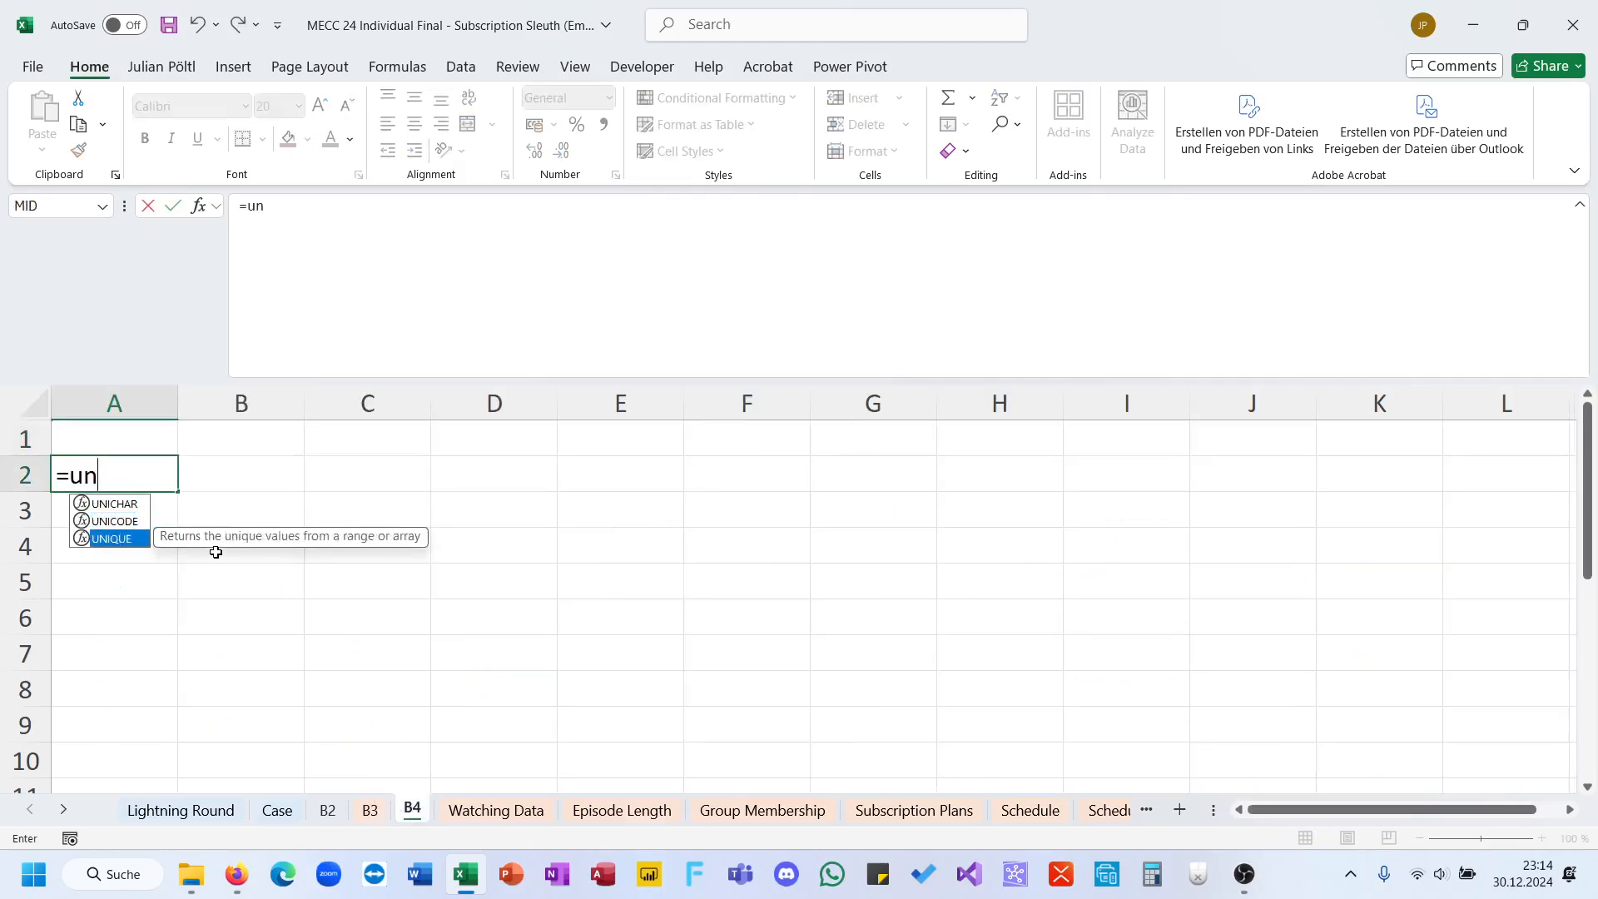
{"action": "key", "text": "Tab"}
{"action": "left_click", "coordinate": [517, 806]}
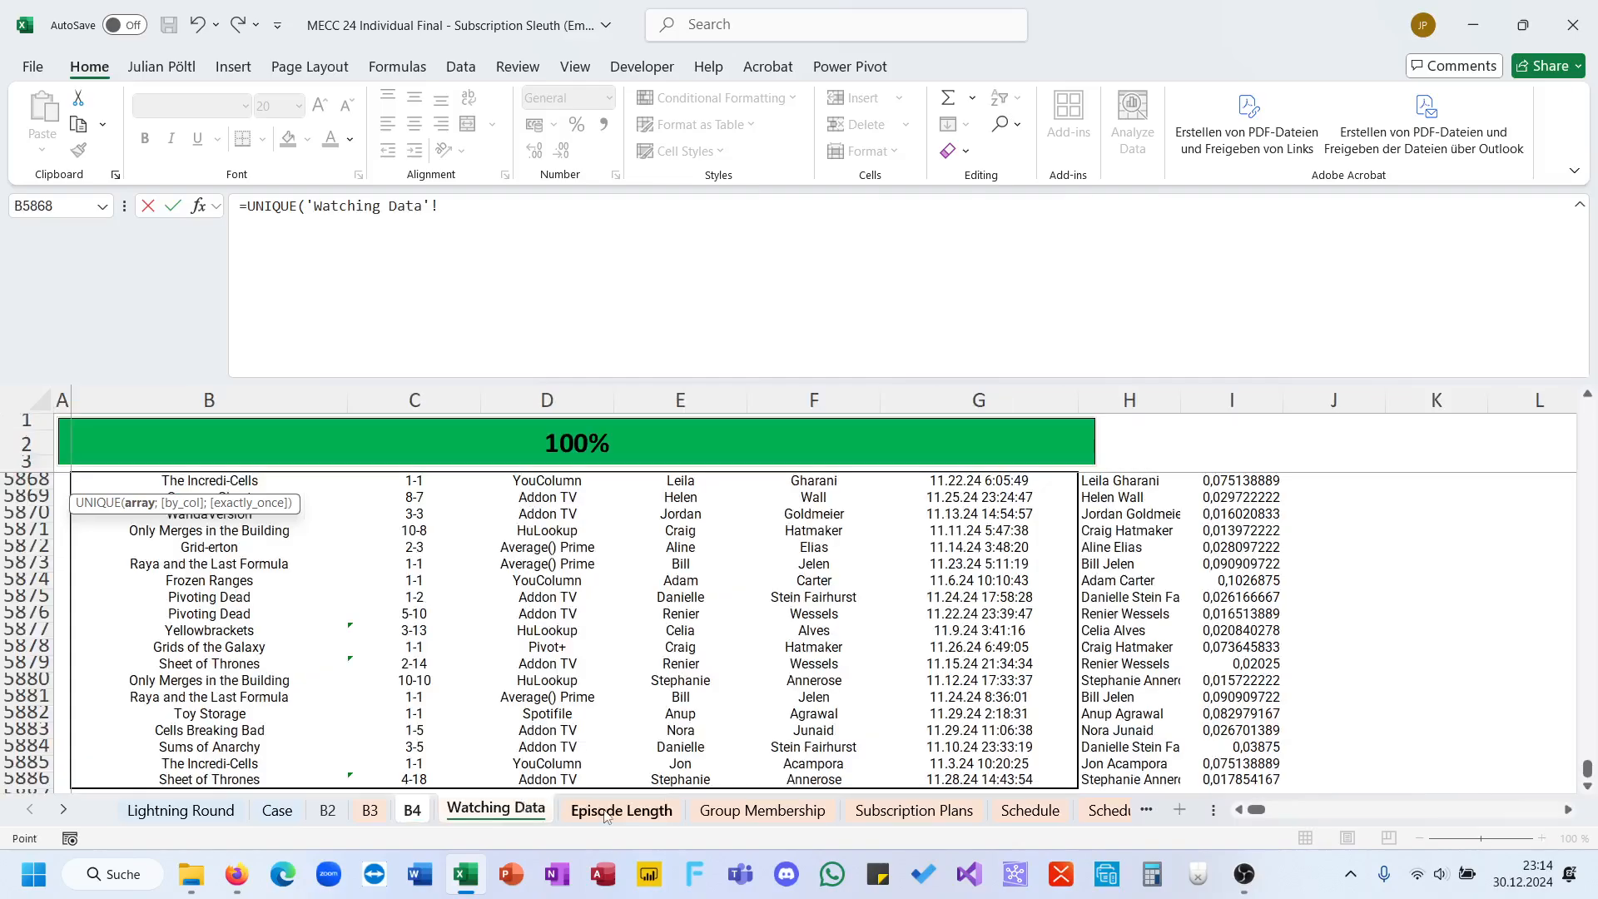
{"action": "left_click", "coordinate": [1108, 773]}
{"action": "key", "text": "ctrl+shift+Up"}
{"action": "key", "text": "shift+Down"}
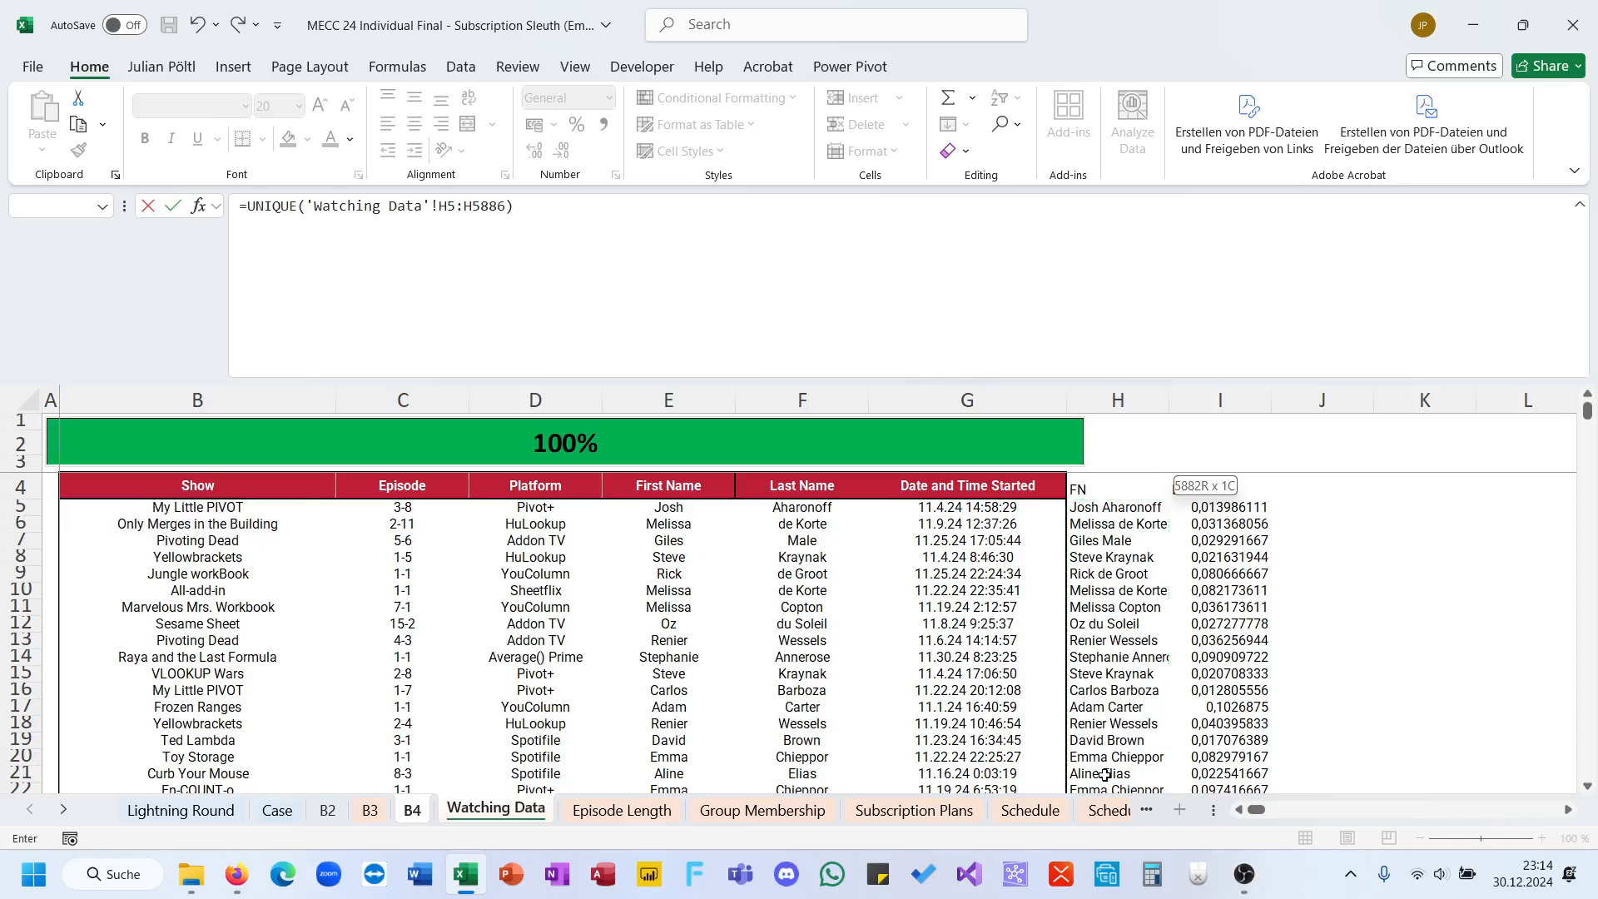
{"action": "key", "text": "Return"}
{"action": "key", "text": "ctrl+Down"}
{"action": "key", "text": "ctrl+Up"}
{"action": "key", "text": "ctrl+shift+Down"}
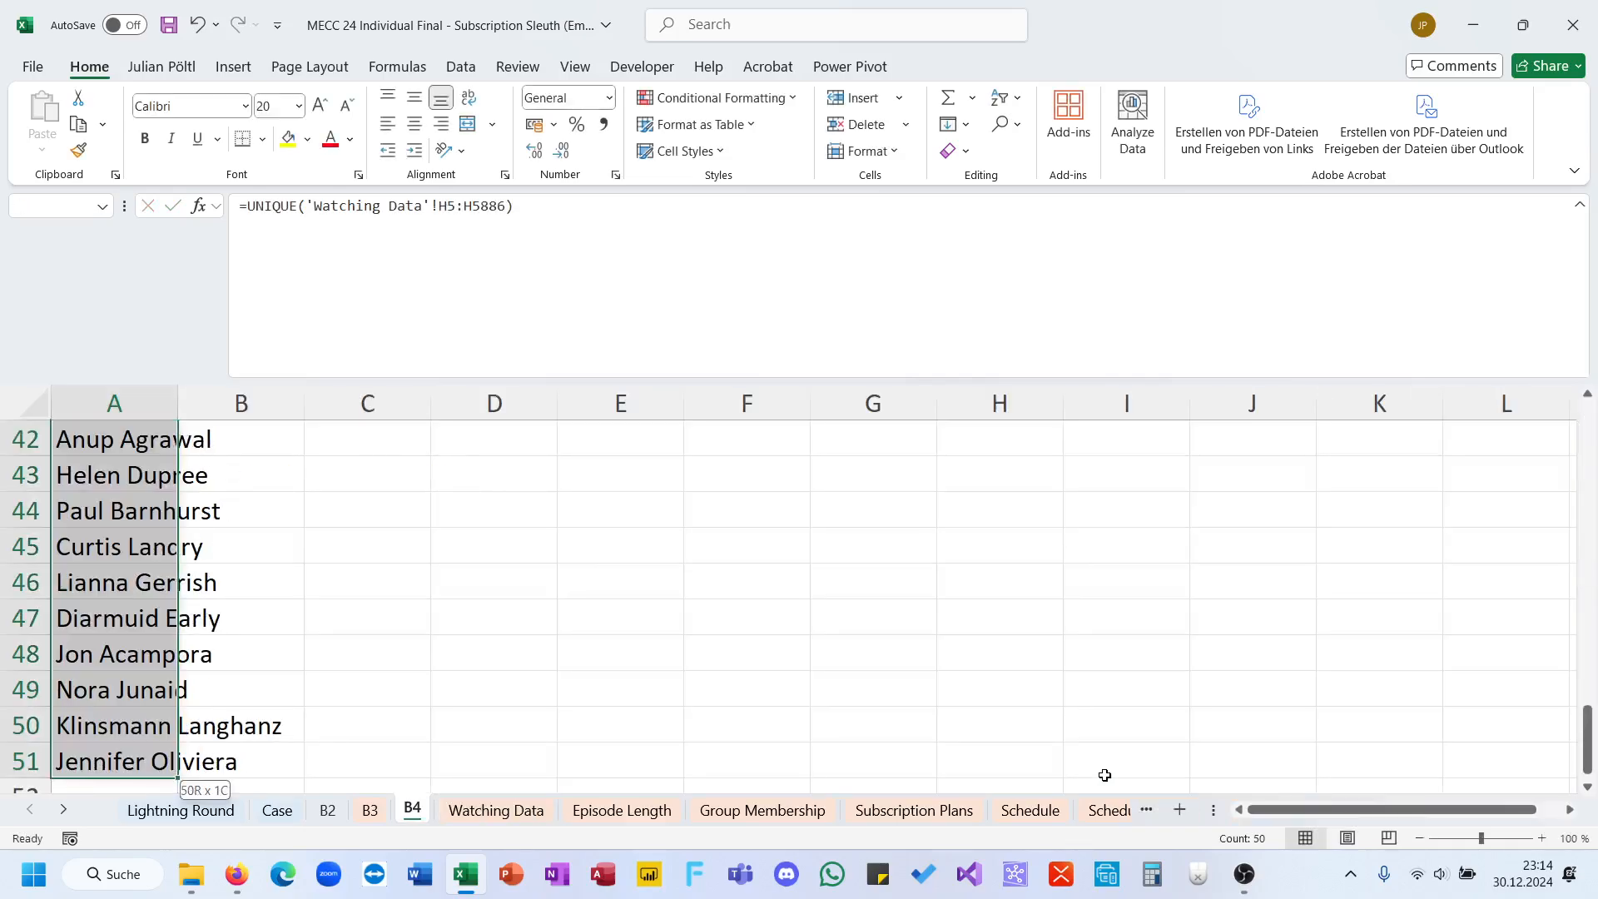
Step: Start a SUMIFS formula in B2 of sheet B4 with the absolute sum range 'Watching Data'!$I$5#
{"action": "key", "text": "ctrl+Home"}
{"action": "key", "text": "Right"}
{"action": "key", "text": "Down"}
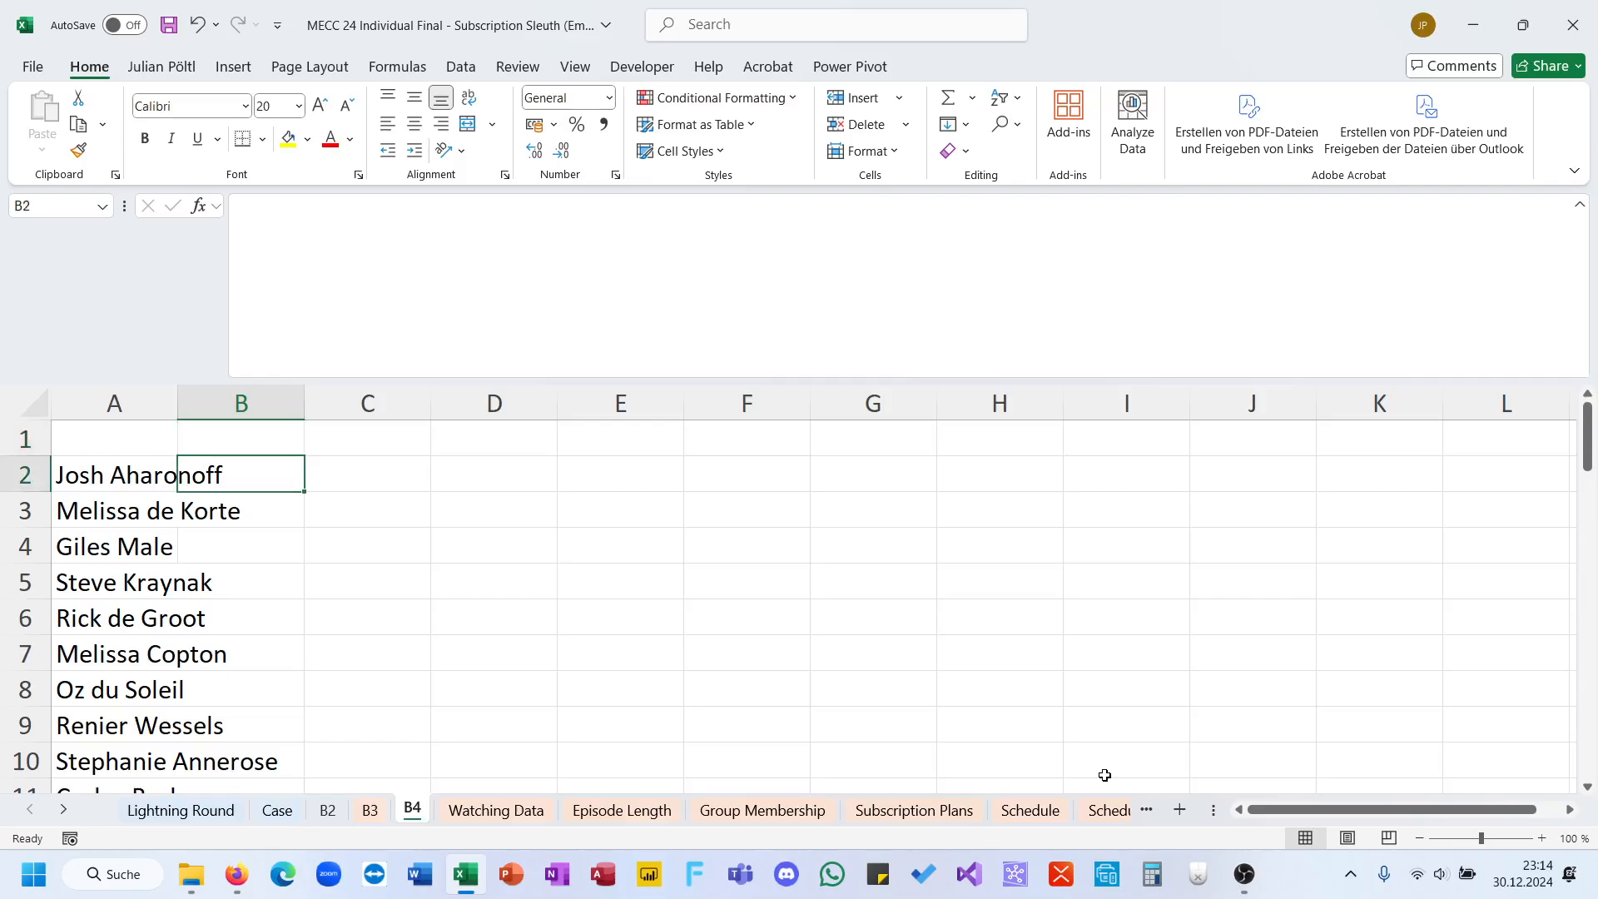
{"action": "left_click", "coordinate": [496, 811]}
{"action": "left_click", "coordinate": [421, 814]}
{"action": "type", "text": "=sumi"}
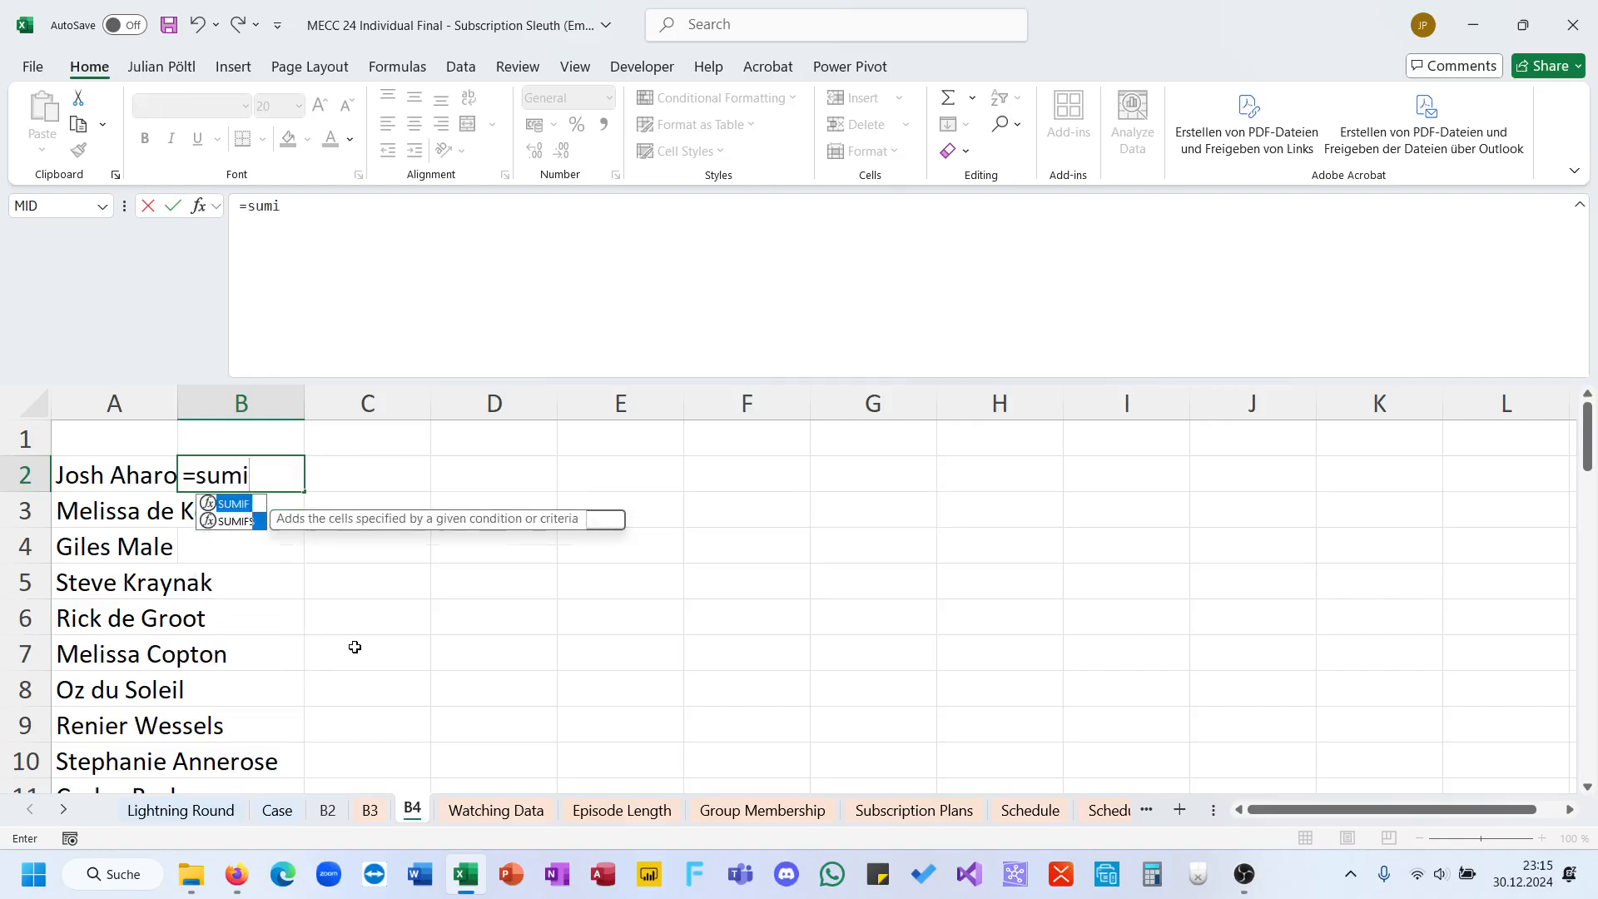
{"action": "key", "text": "Down"}
{"action": "key", "text": "Tab"}
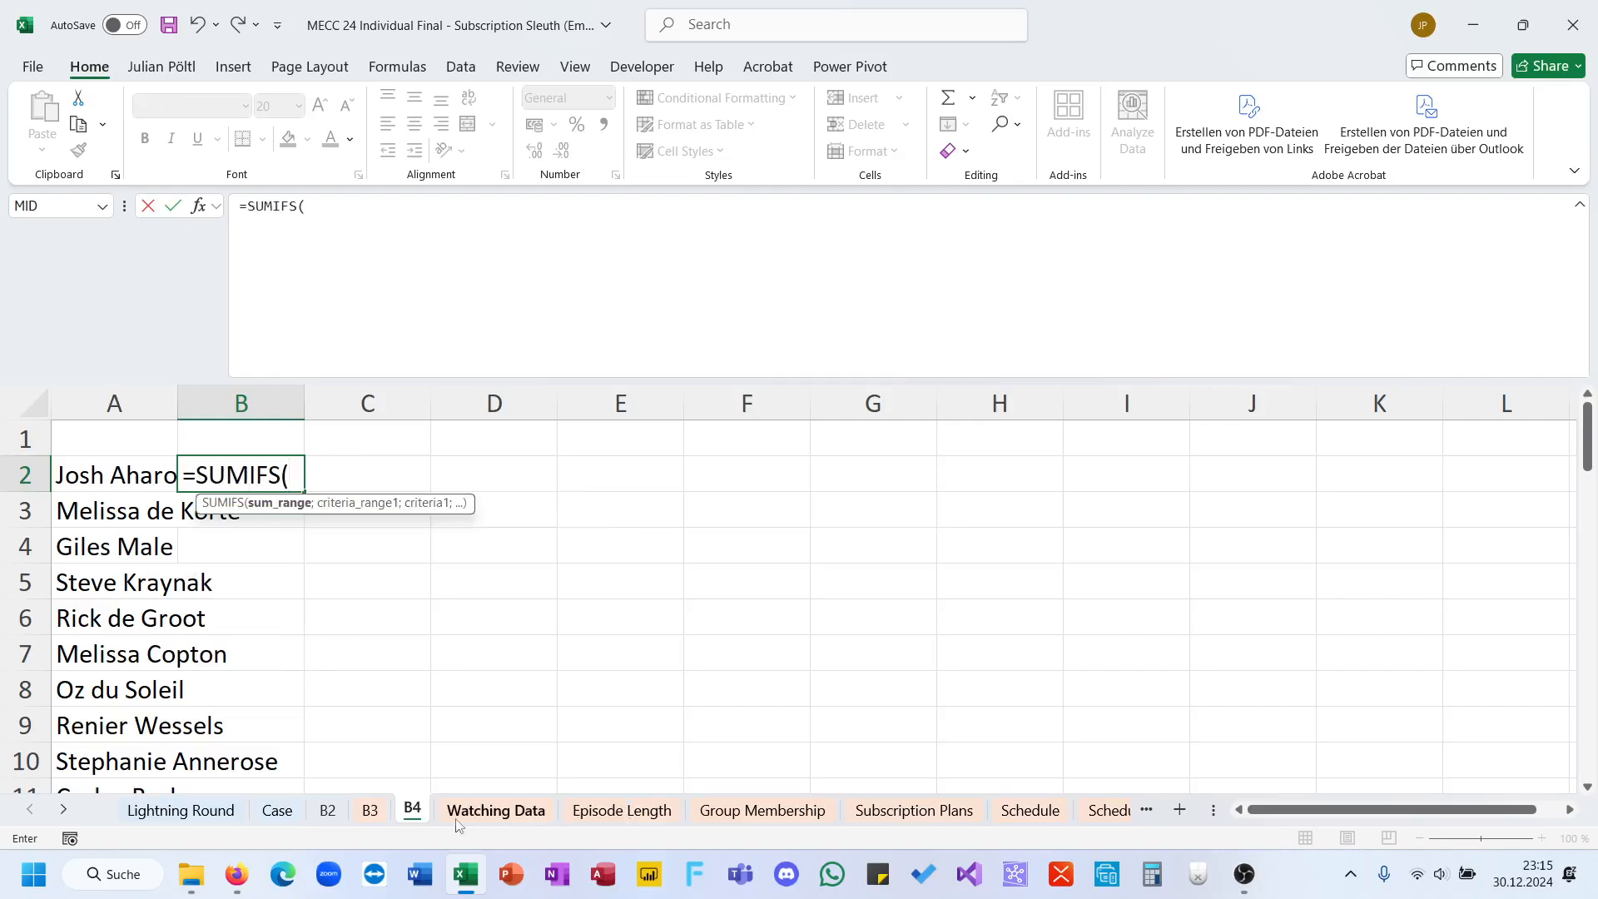
{"action": "left_click", "coordinate": [490, 812]}
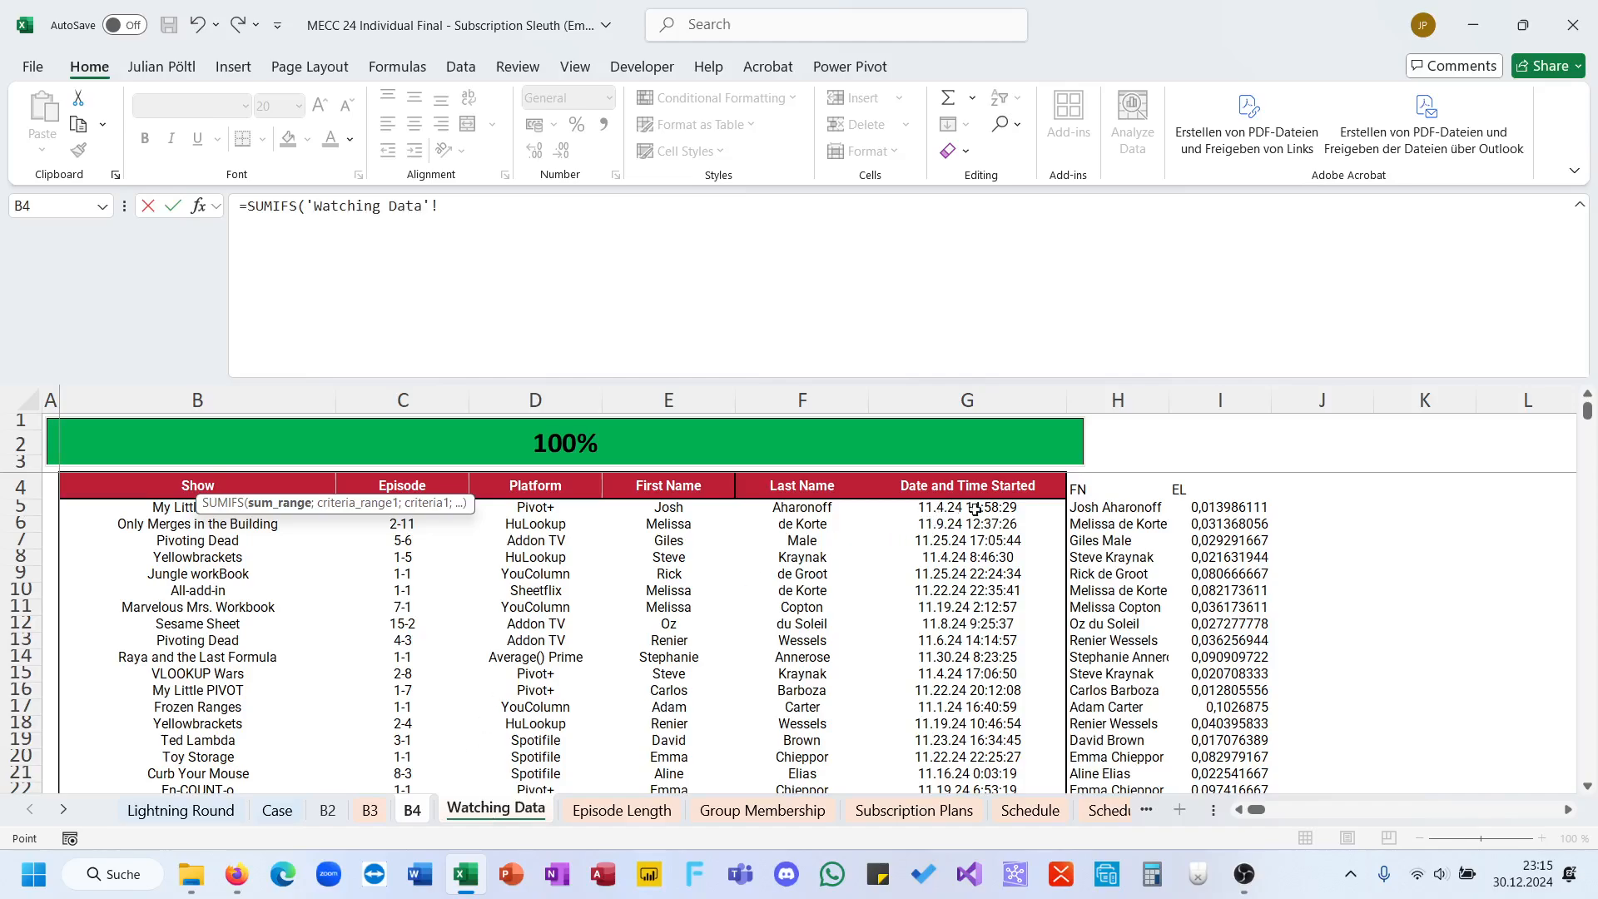
{"action": "left_click", "coordinate": [1203, 507]}
{"action": "key", "text": "ctrl+shift+Down"}
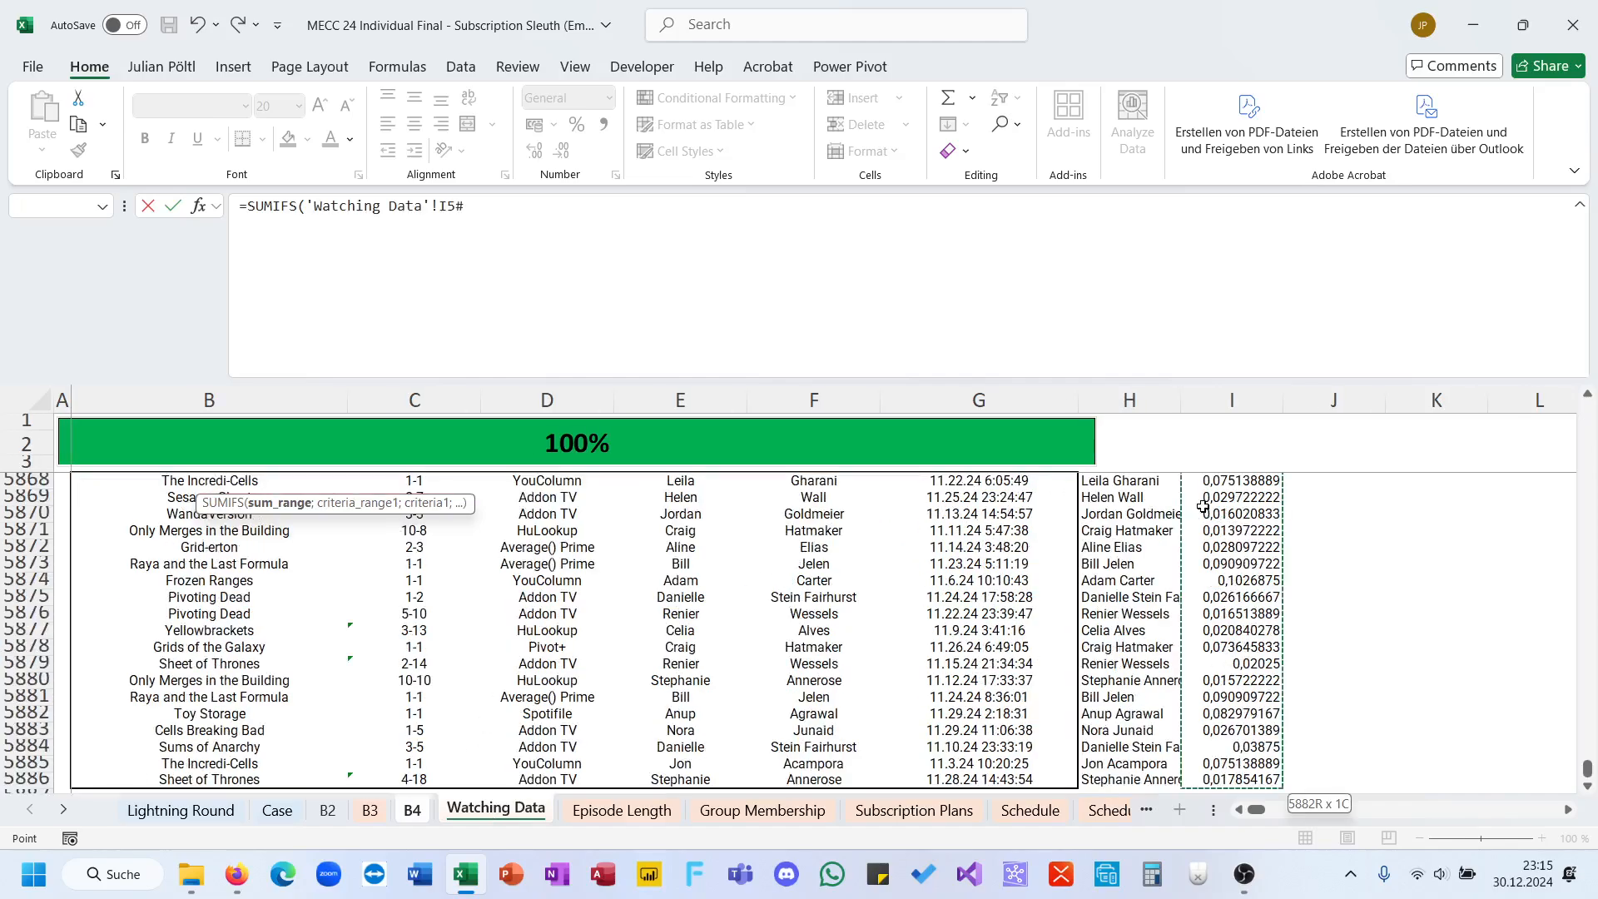
{"action": "key", "text": "F4"}
{"action": "type", "text": ";"}
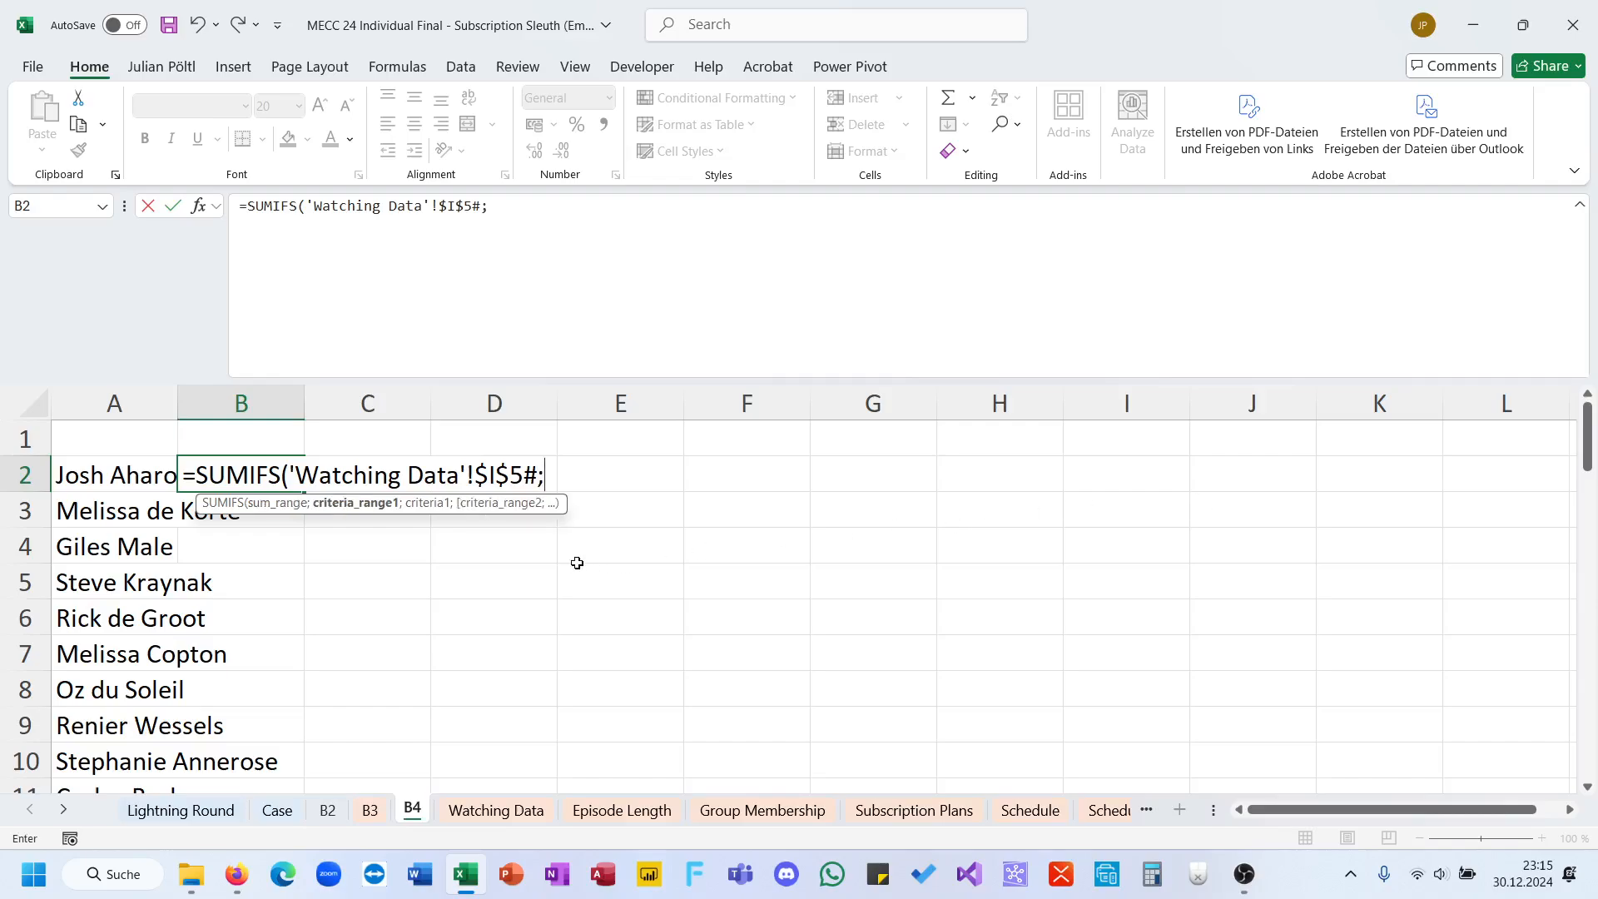
Step: Complete the B2 SUMIFS with criteria range 'Watching Data'!$H$5:$H$5886 and criterion A2, and fill it down beside the names
{"action": "left_click", "coordinate": [537, 813]}
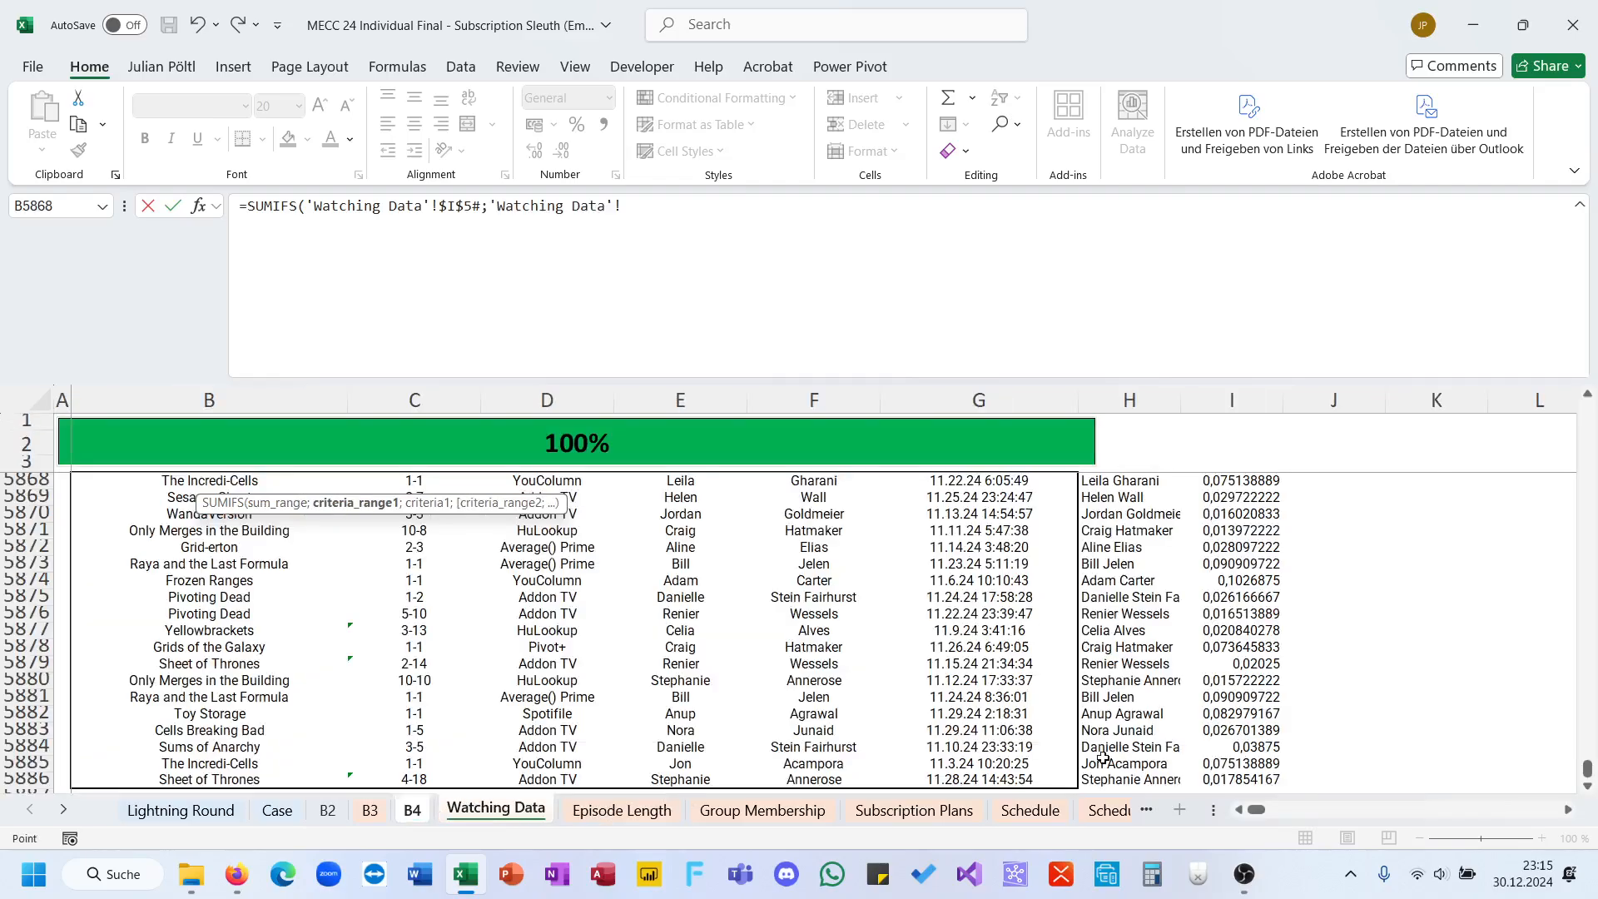
{"action": "left_click", "coordinate": [1105, 781]}
{"action": "key", "text": "ctrl+shift+Up"}
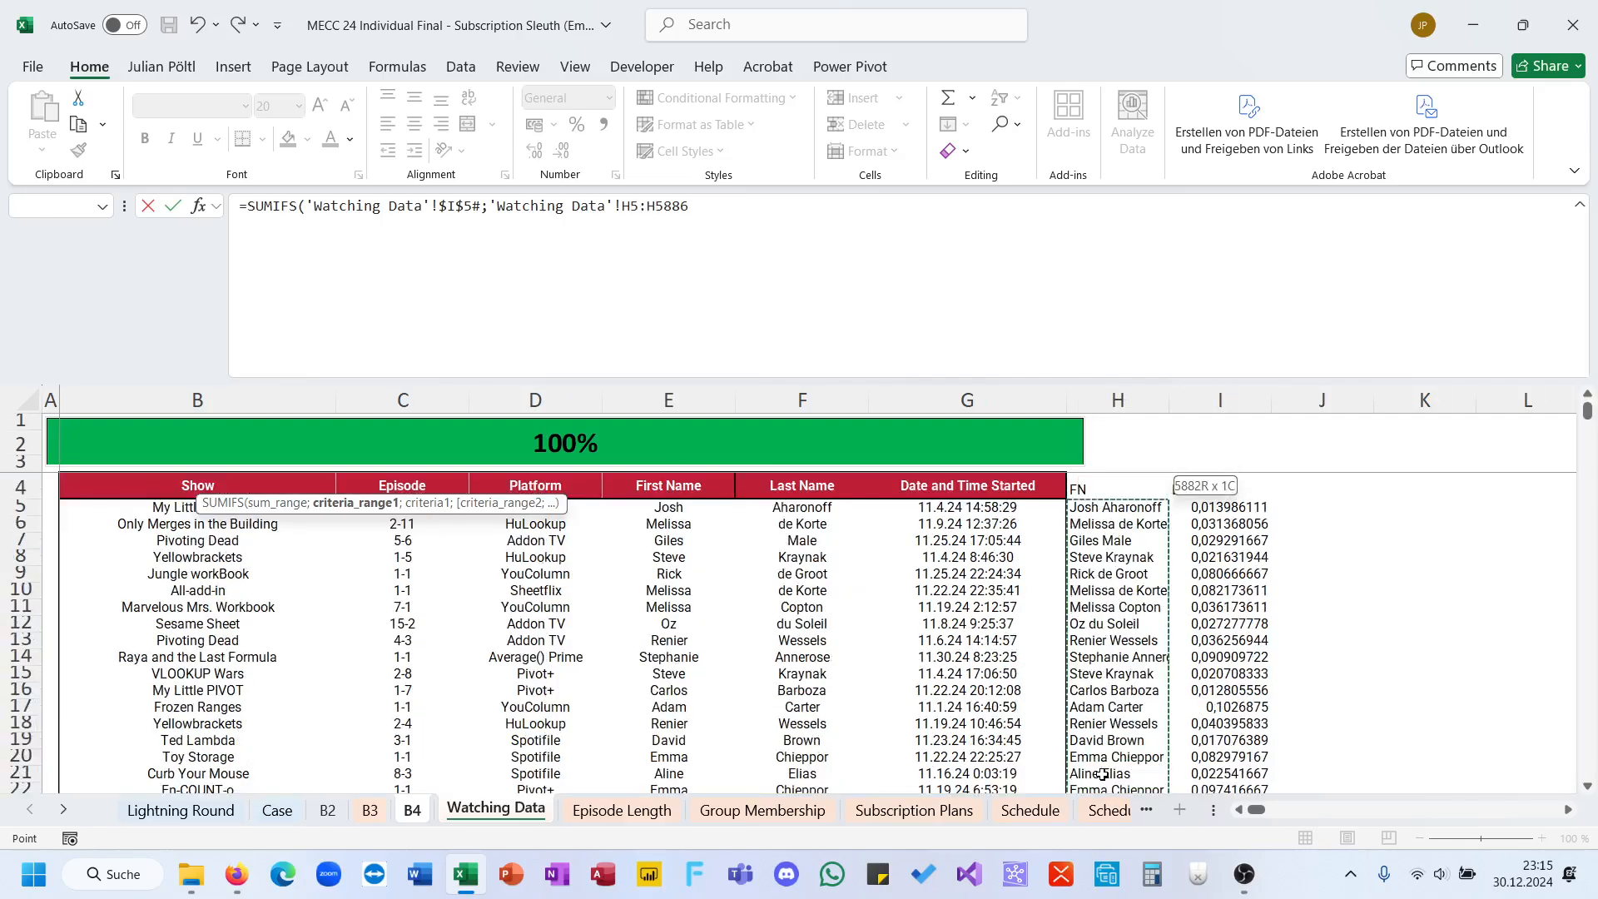
{"action": "key", "text": "F4"}
{"action": "type", "text": ";"}
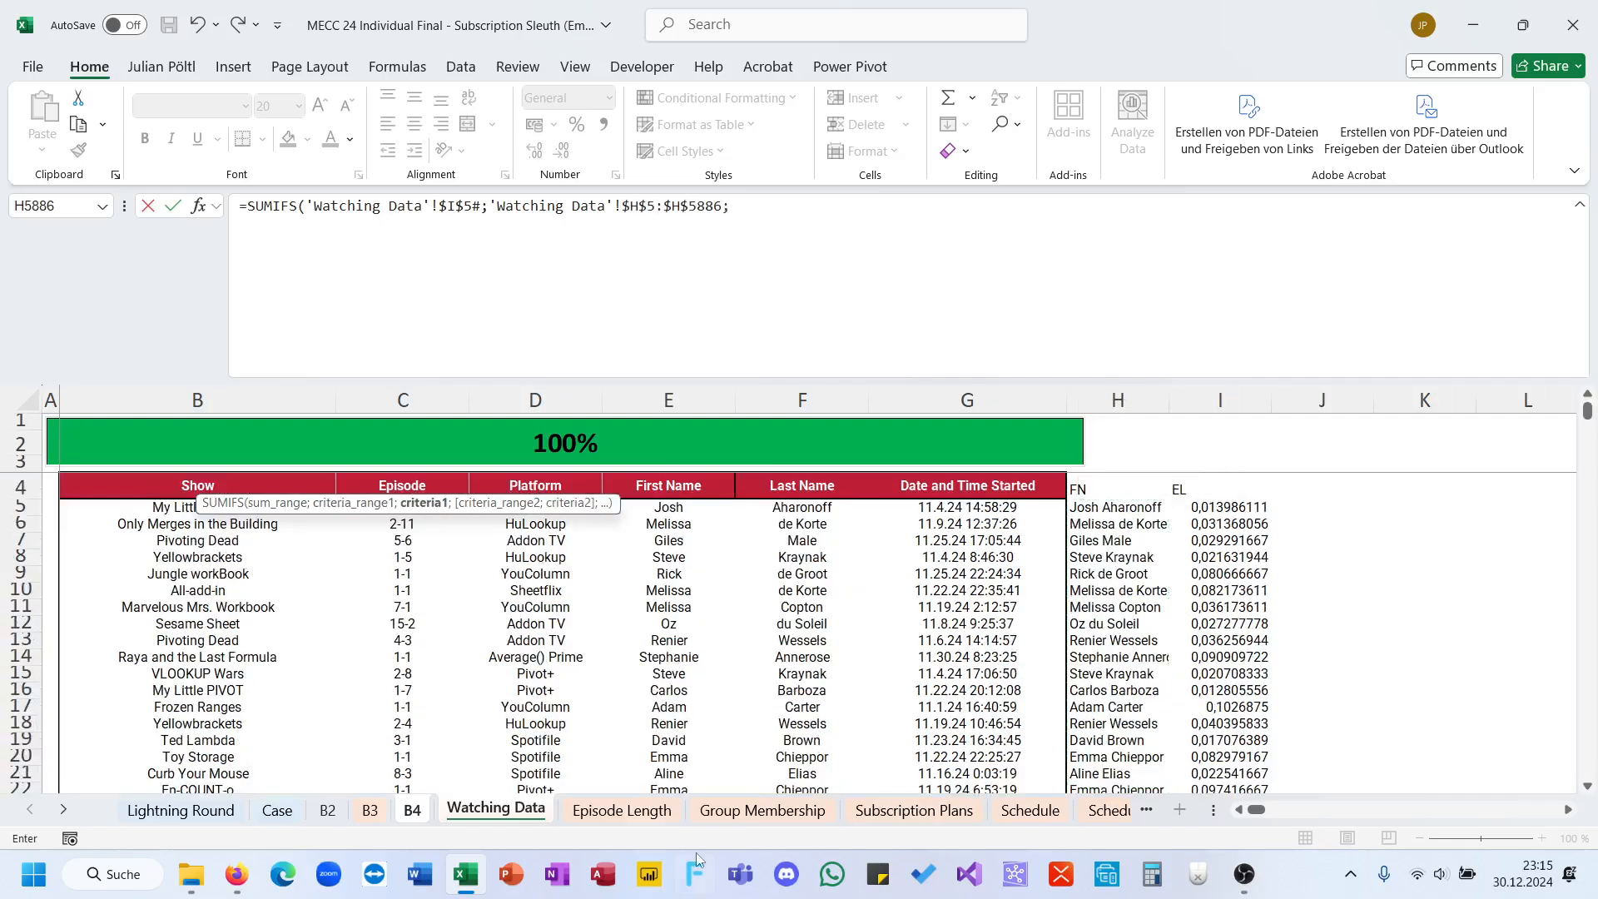
{"action": "left_click", "coordinate": [414, 814]}
{"action": "left_click", "coordinate": [116, 475]}
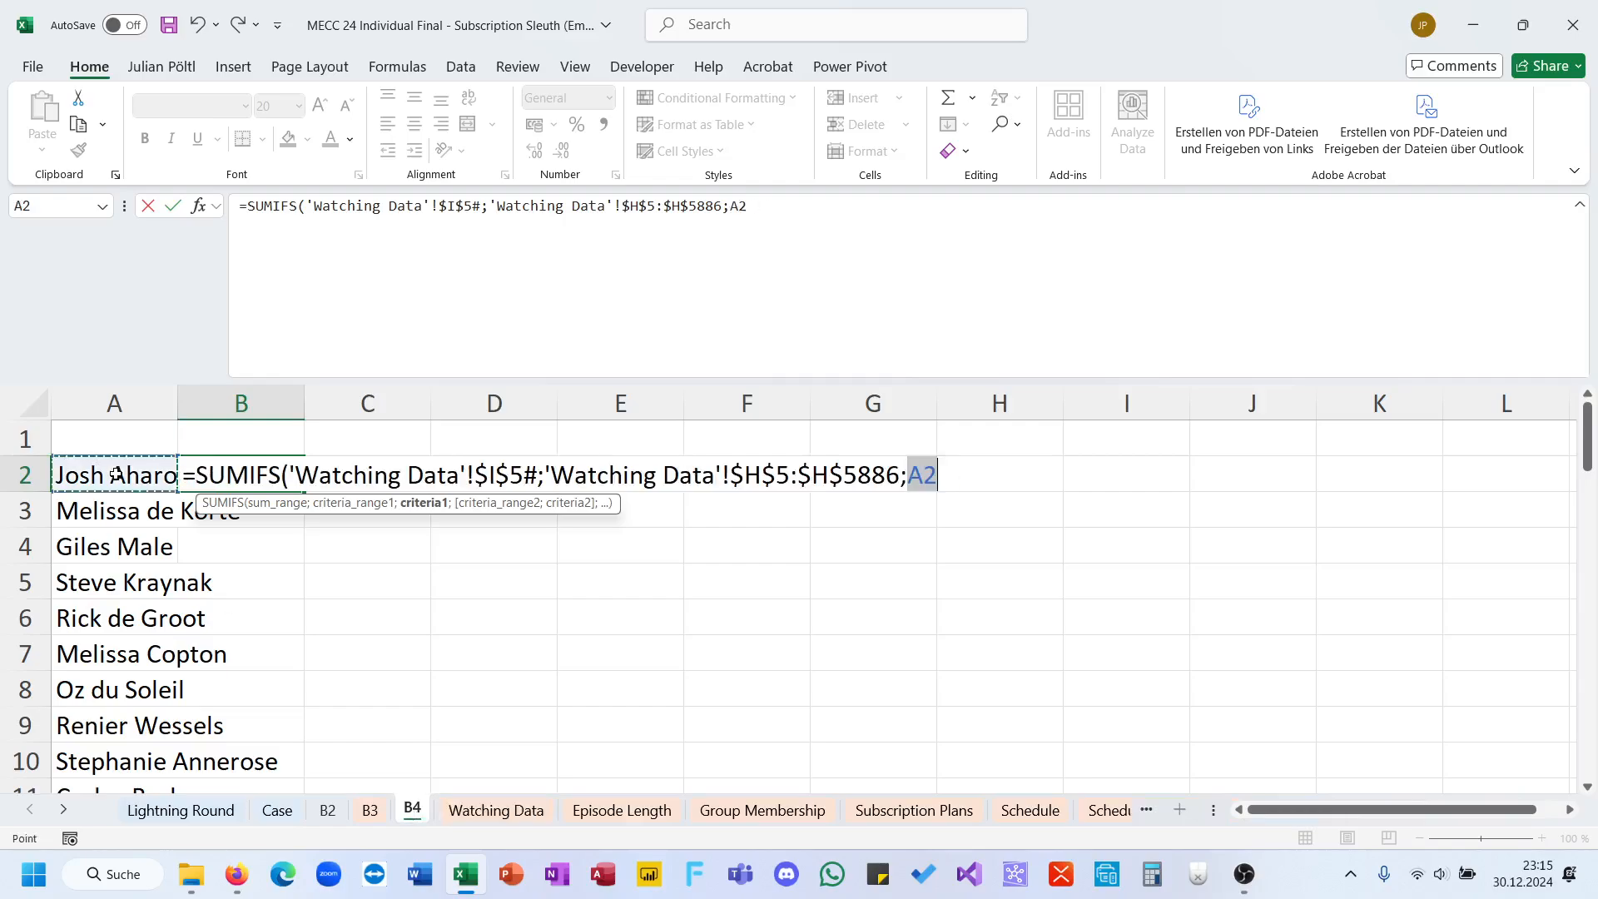
{"action": "type", "text": ")"}
{"action": "key", "text": "Return"}
{"action": "key", "text": "Up"}
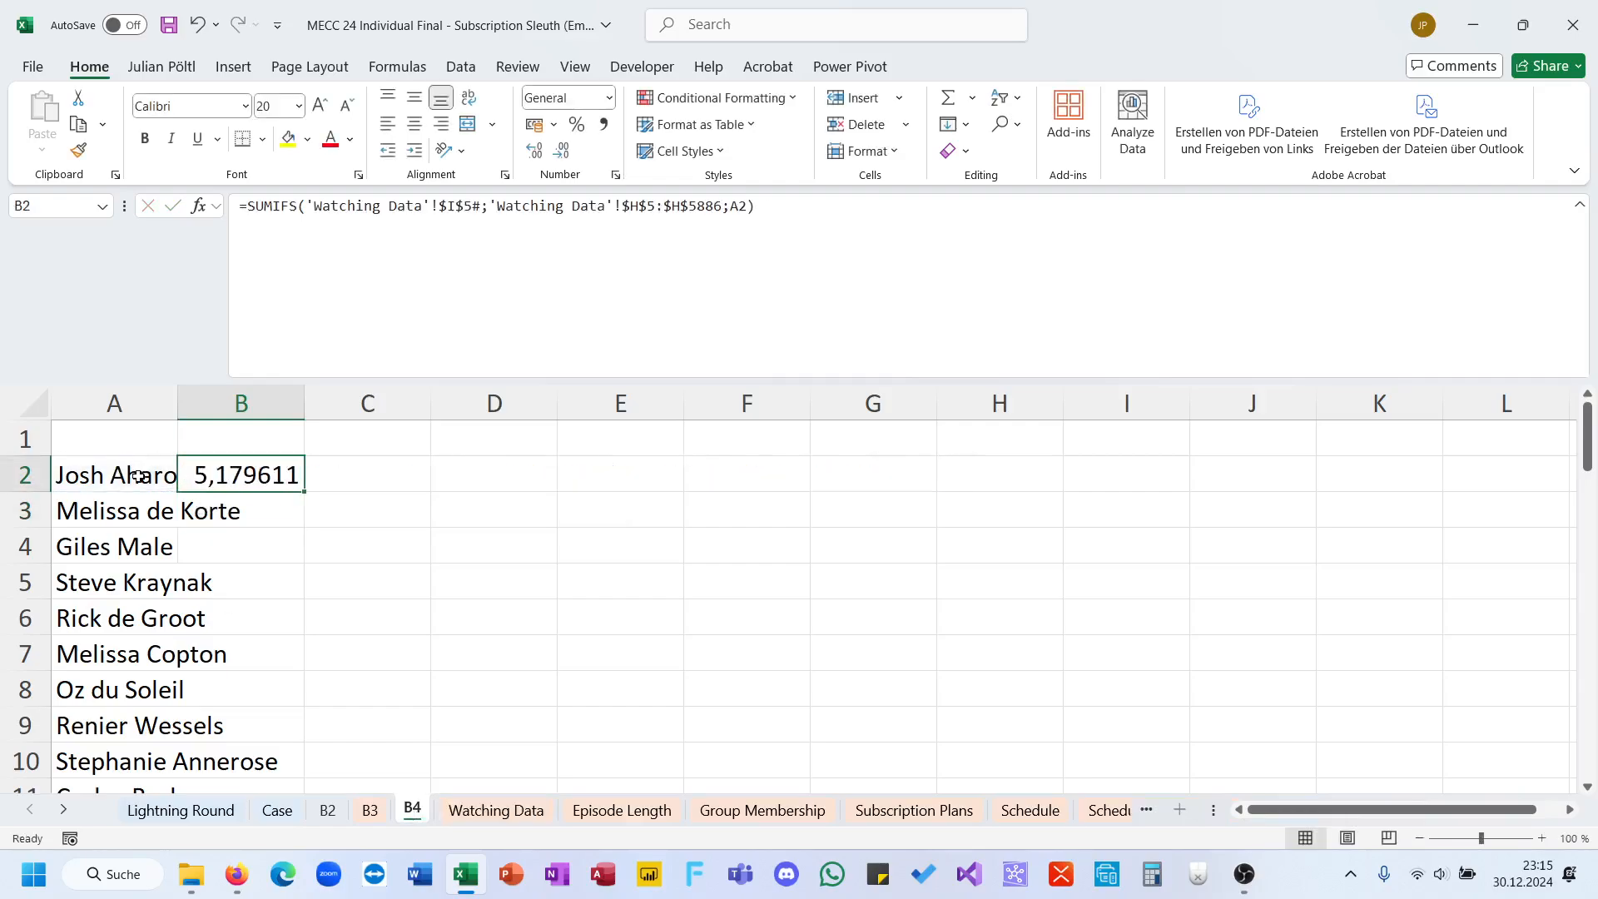
{"action": "double_click", "coordinate": [306, 492]}
Step: Start a GROUPBY formula in D2 of sheet B4 with 'Watching Data'!H5:H5886 as the row fields
{"action": "left_click", "coordinate": [453, 486]}
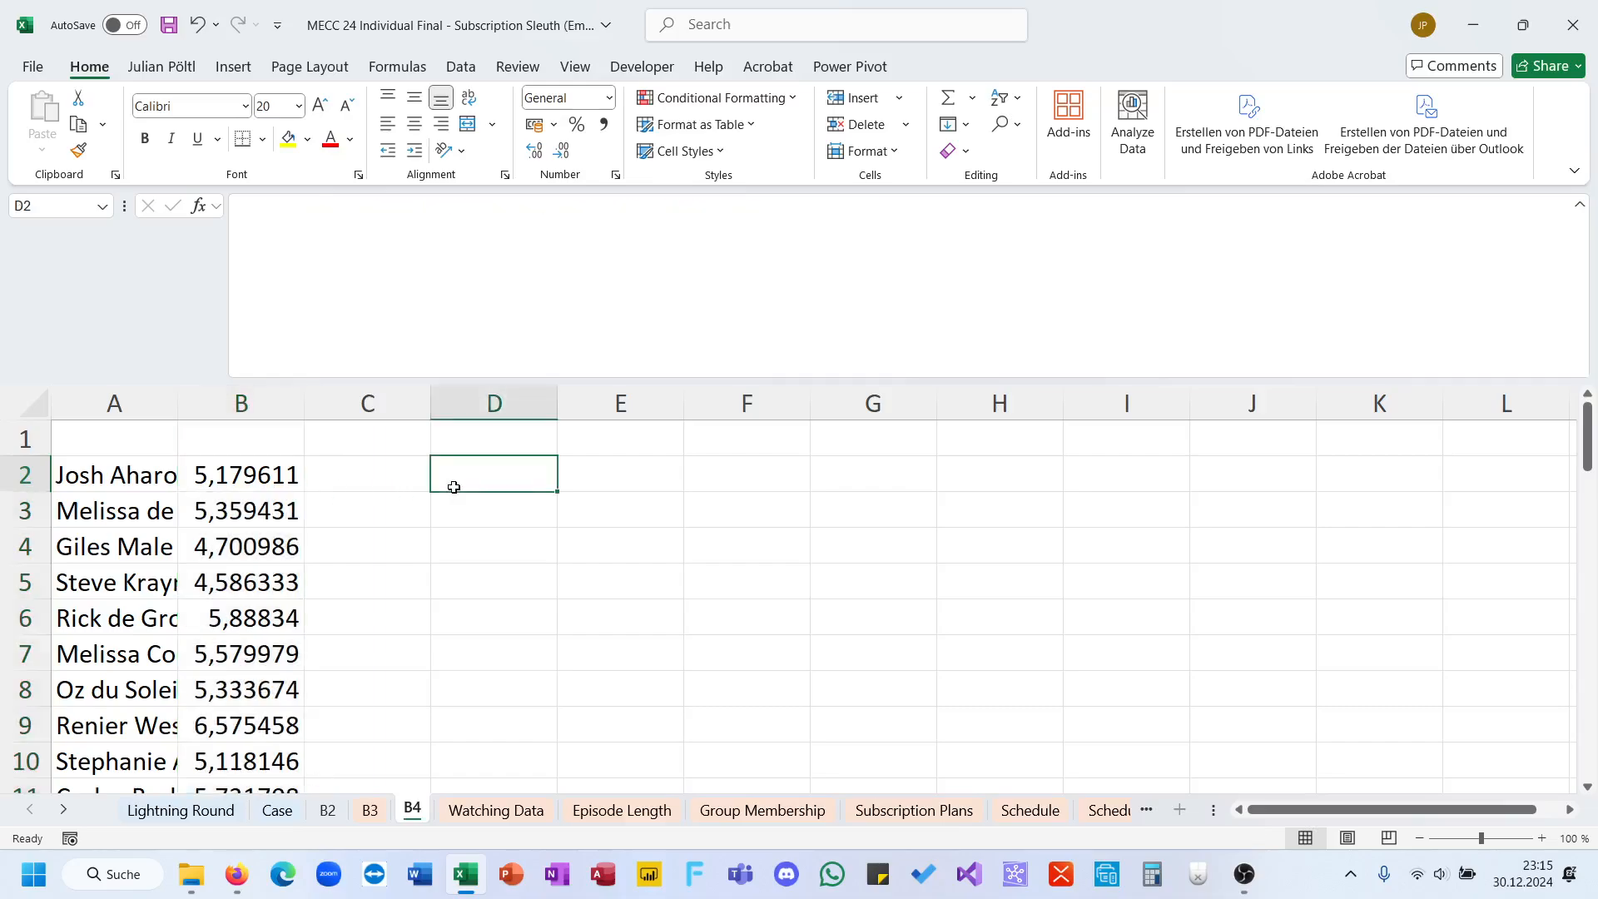
{"action": "type", "text": "=fo"}
{"action": "key", "text": "BackSpace"}
{"action": "key", "text": "BackSpace"}
{"action": "key", "text": "BackSpace"}
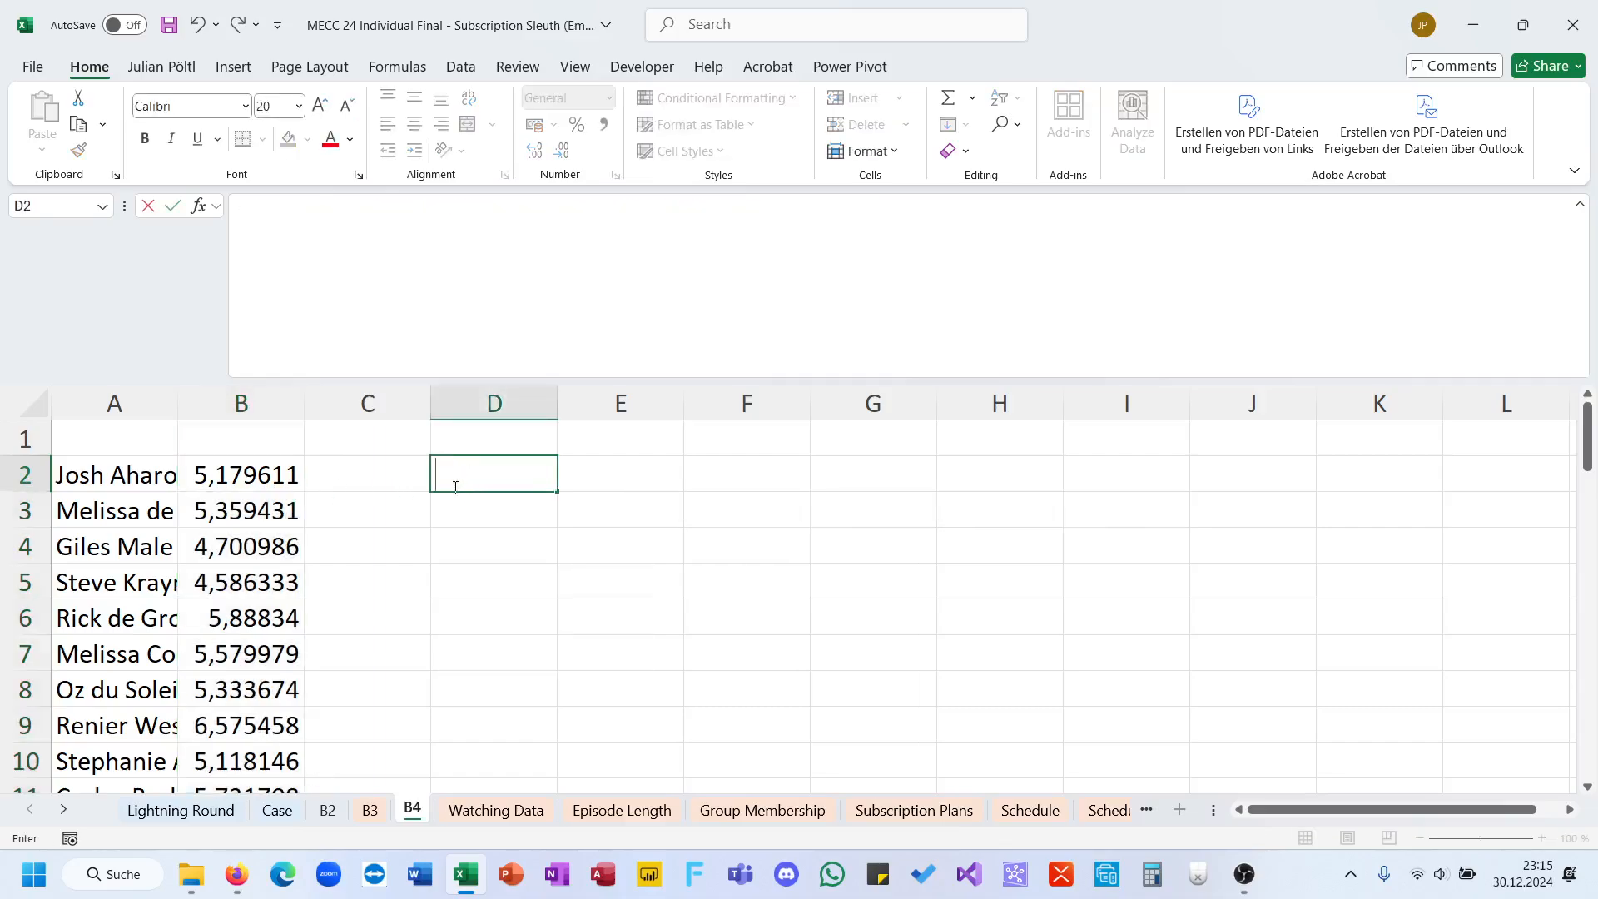
{"action": "type", "text": "=go"}
{"action": "key", "text": "BackSpace"}
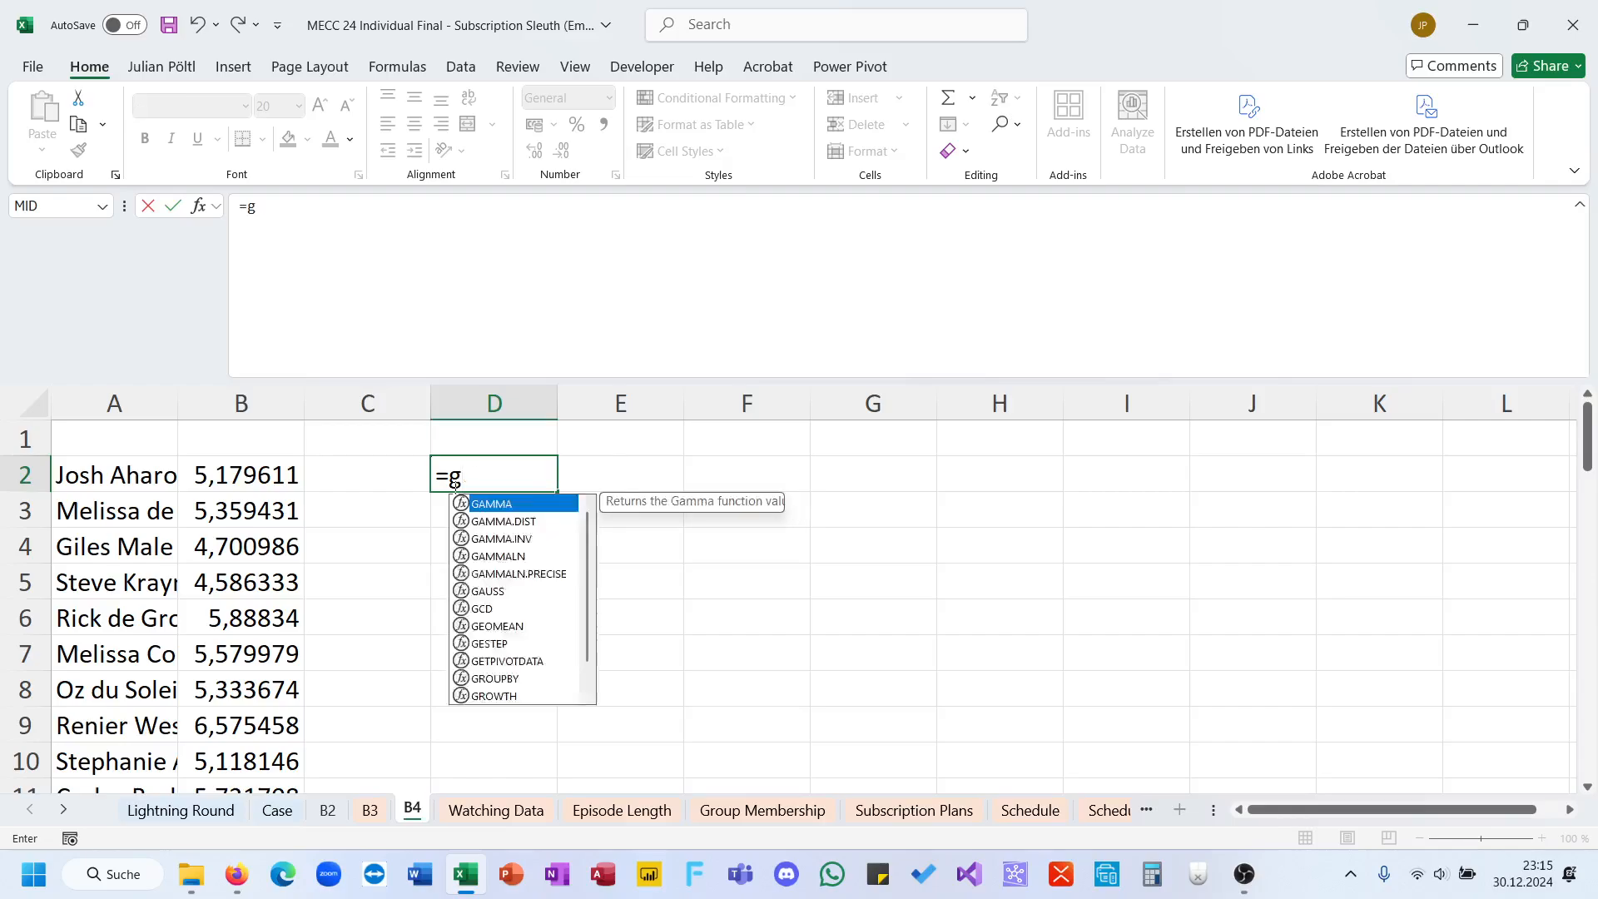
{"action": "type", "text": "ro"}
{"action": "key", "text": "Tab"}
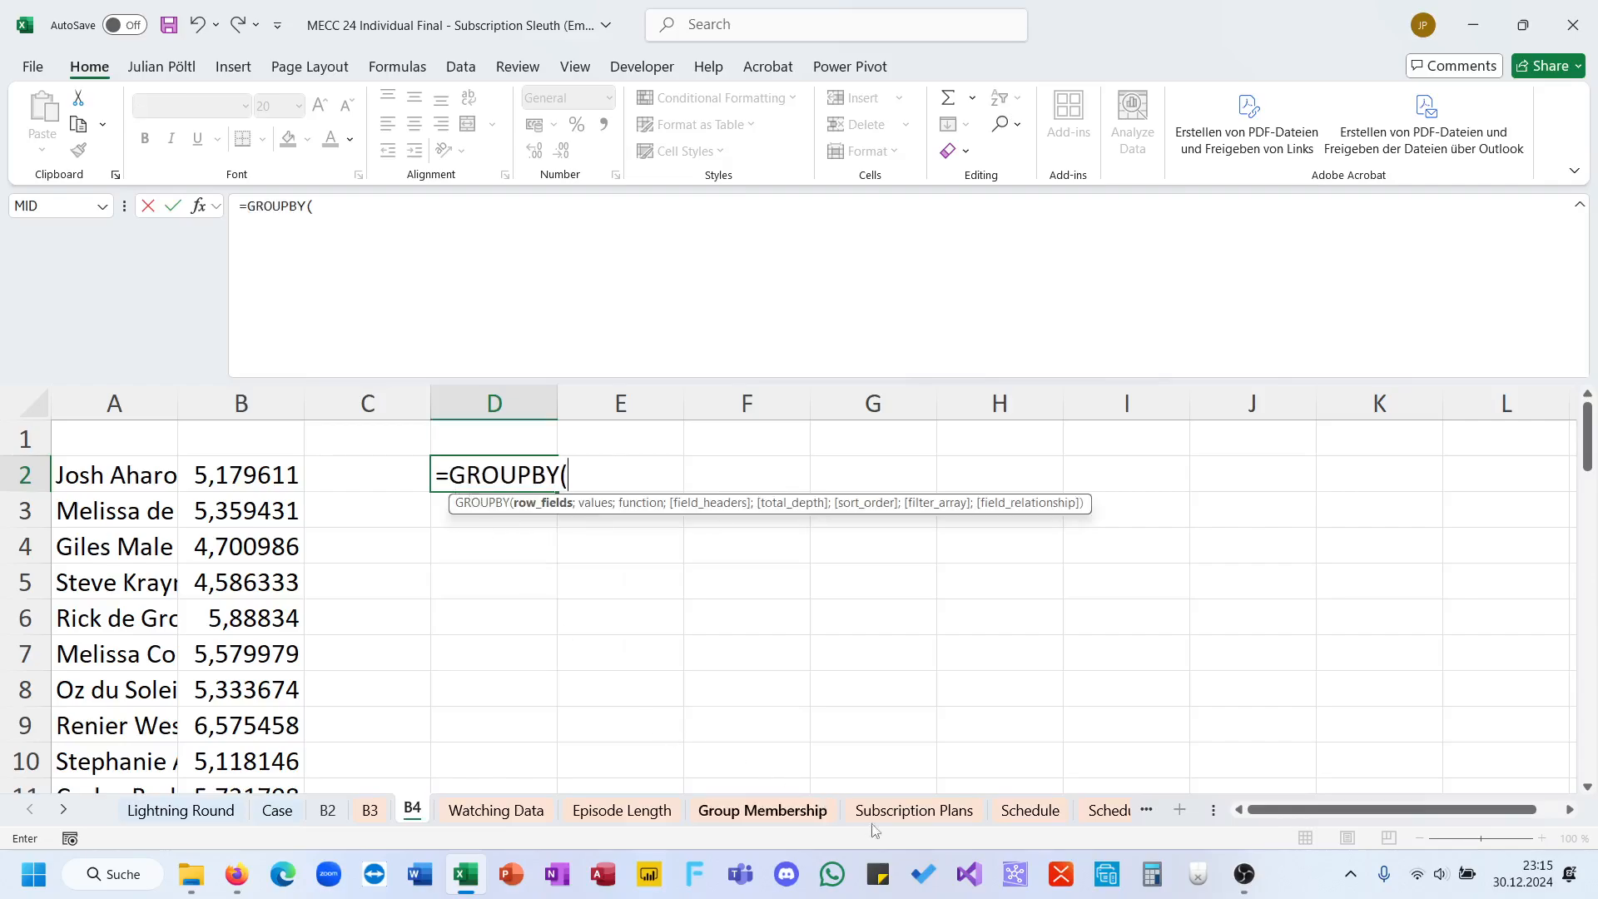
{"action": "left_click", "coordinate": [965, 814]}
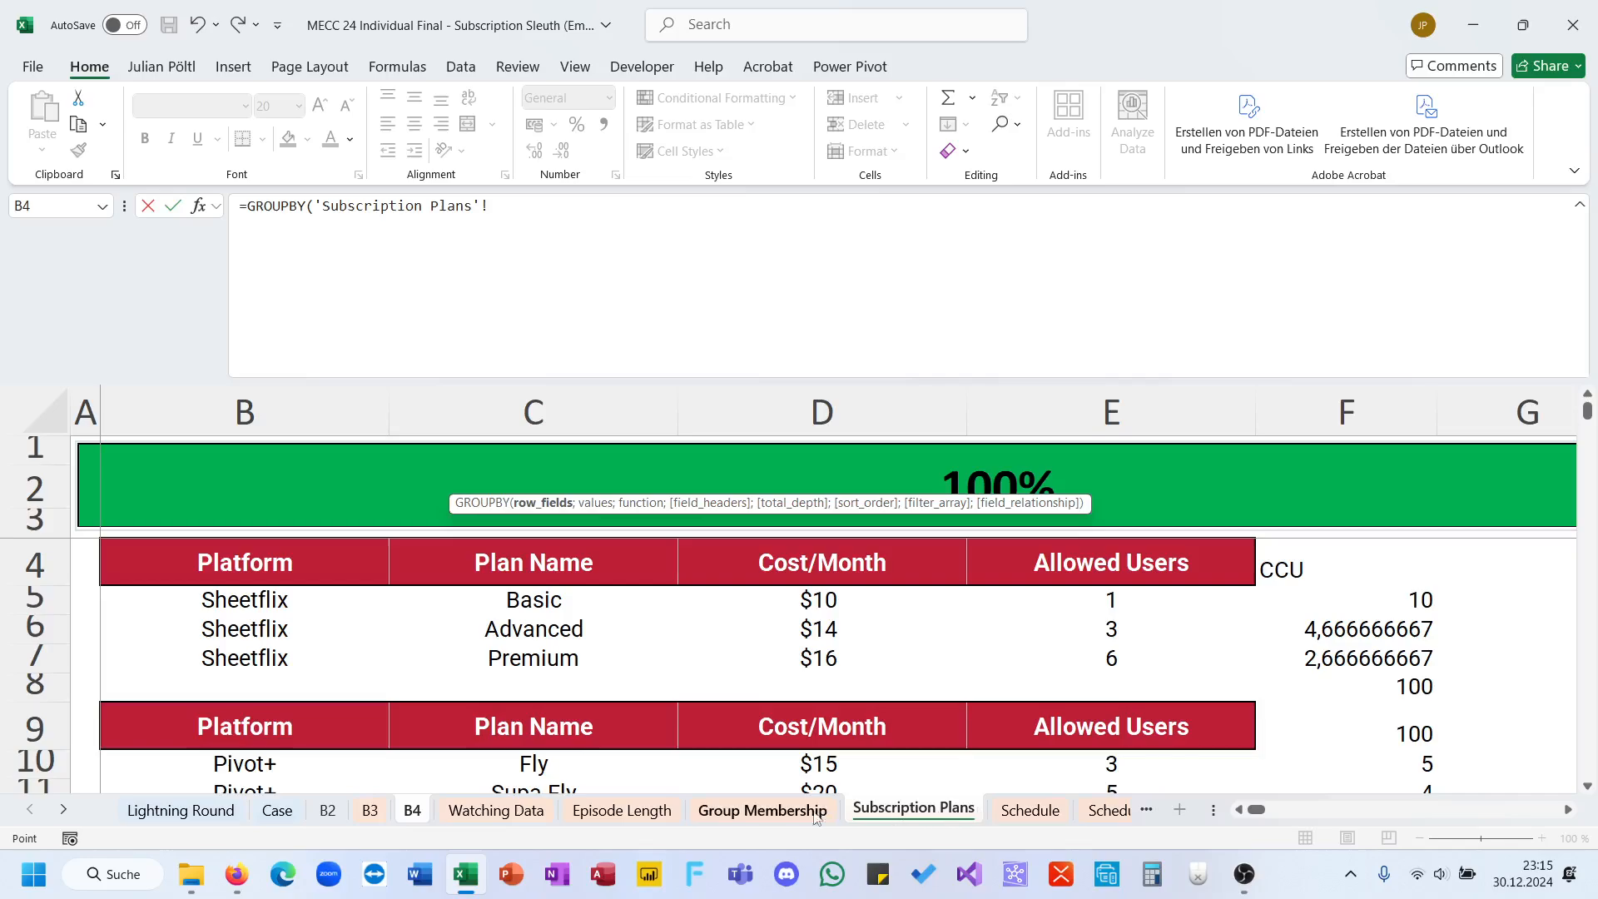
{"action": "left_click", "coordinate": [621, 809]}
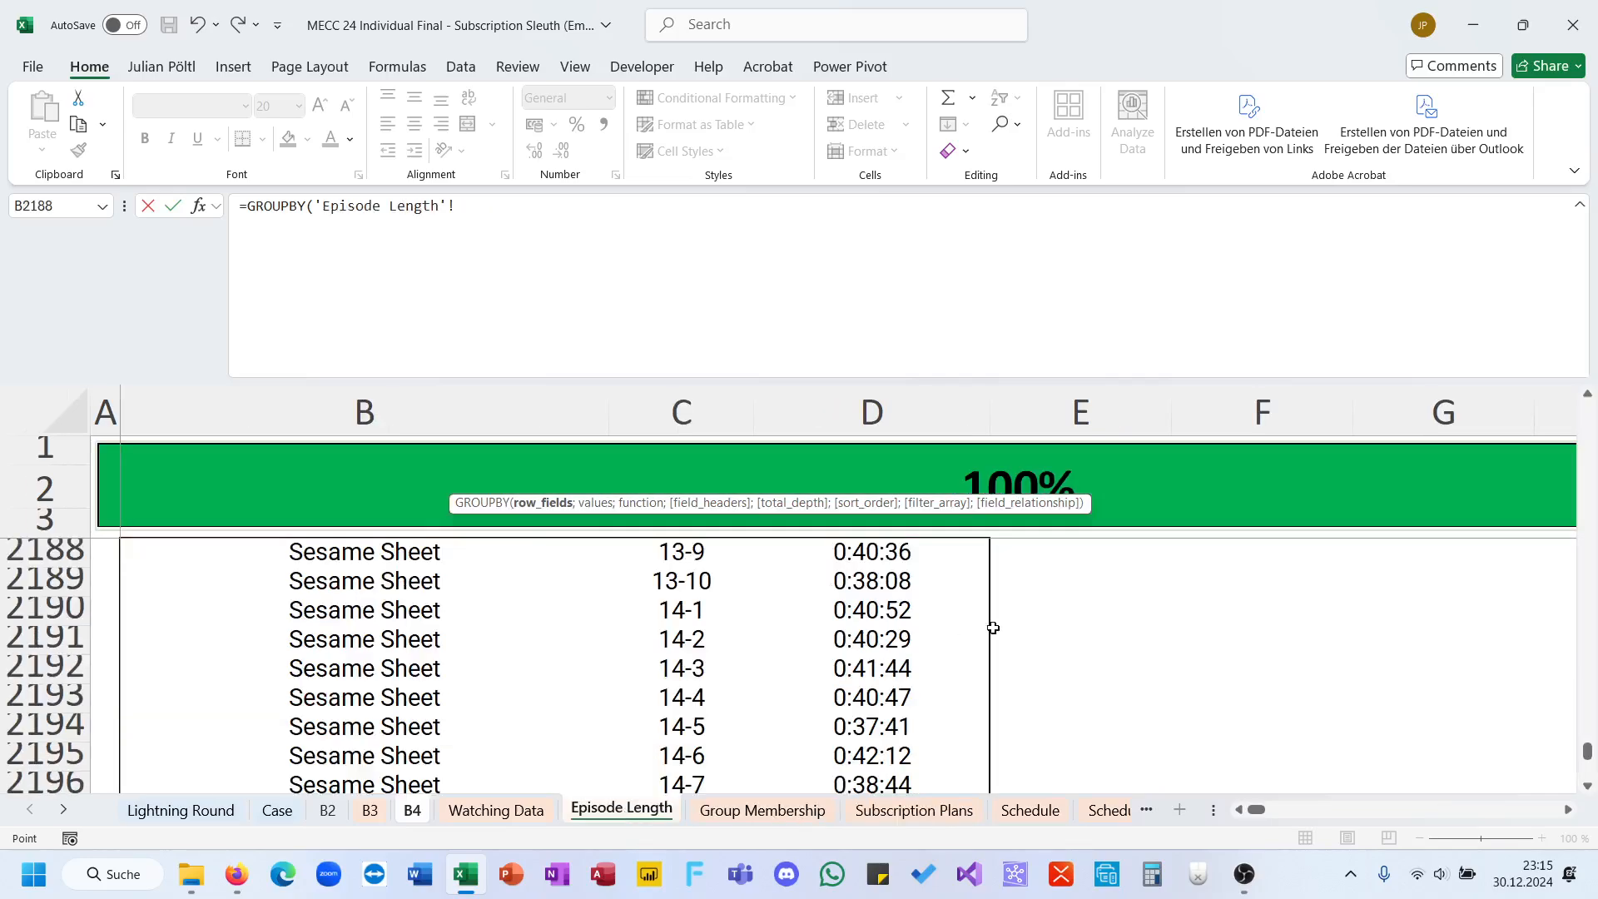
{"action": "left_click", "coordinate": [532, 818]}
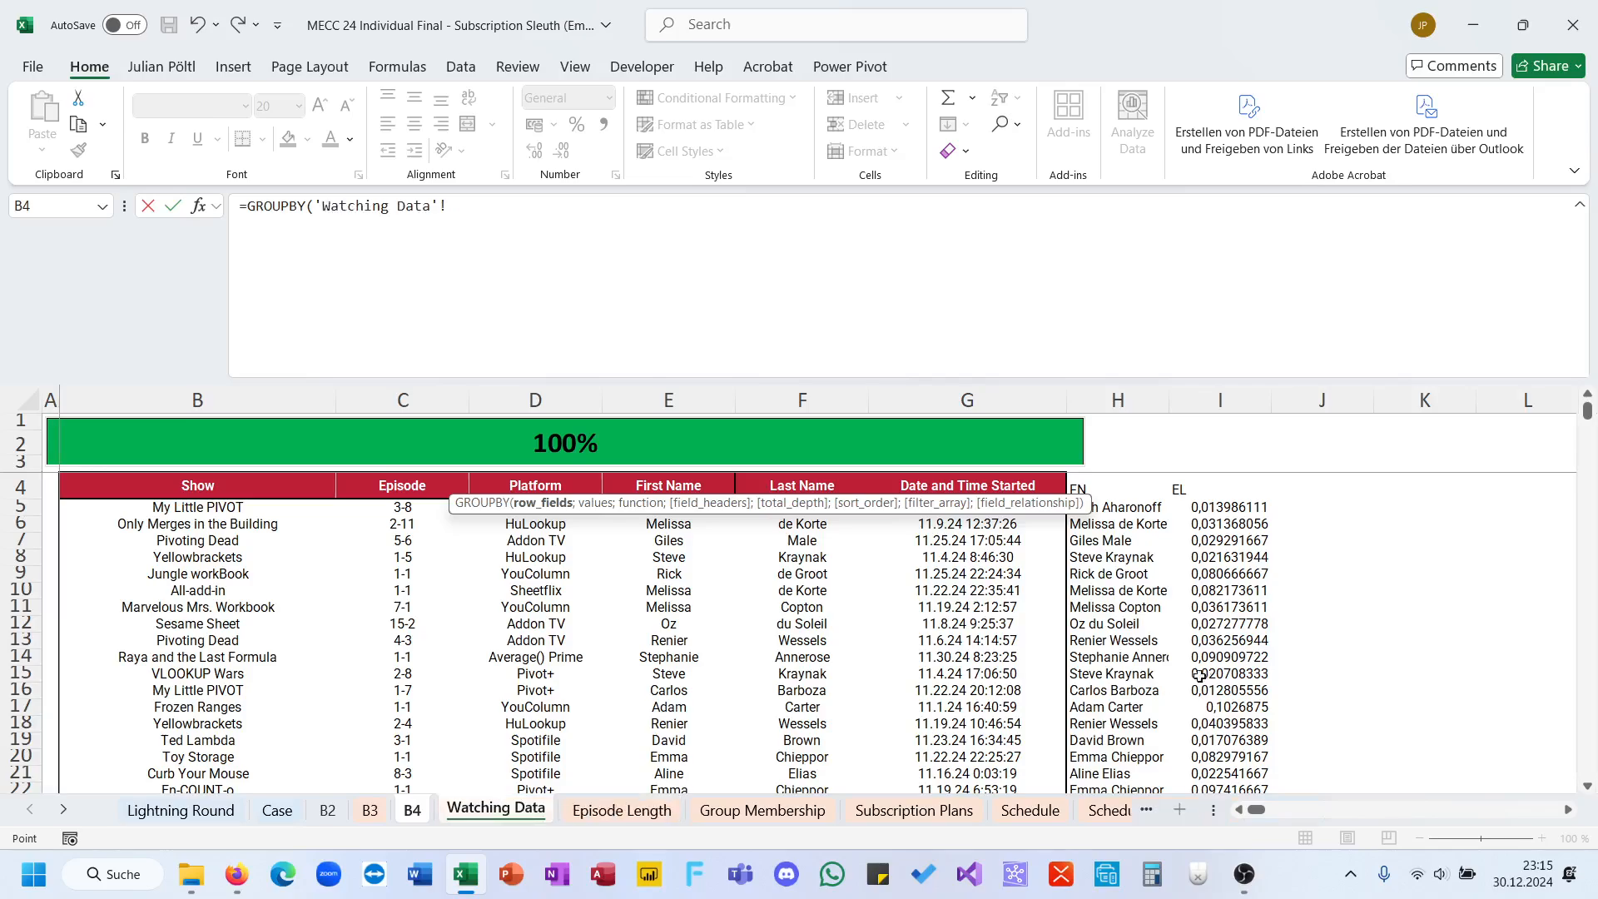
{"action": "left_click", "coordinate": [1111, 503]}
{"action": "key", "text": "ctrl+shift+Down"}
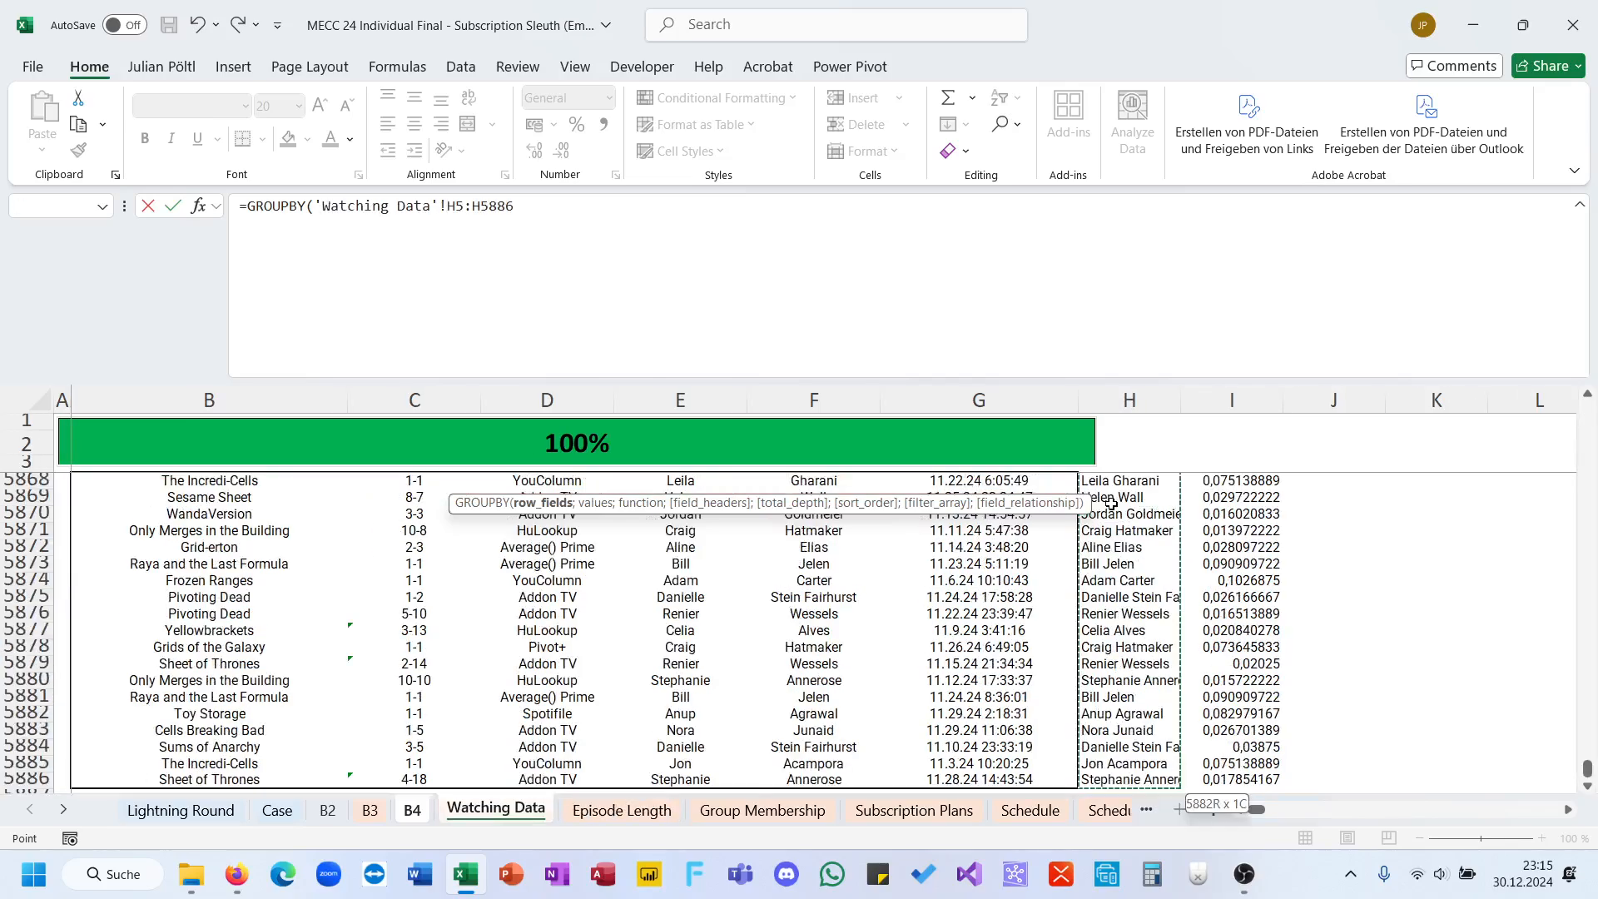
{"action": "type", "text": ";"}
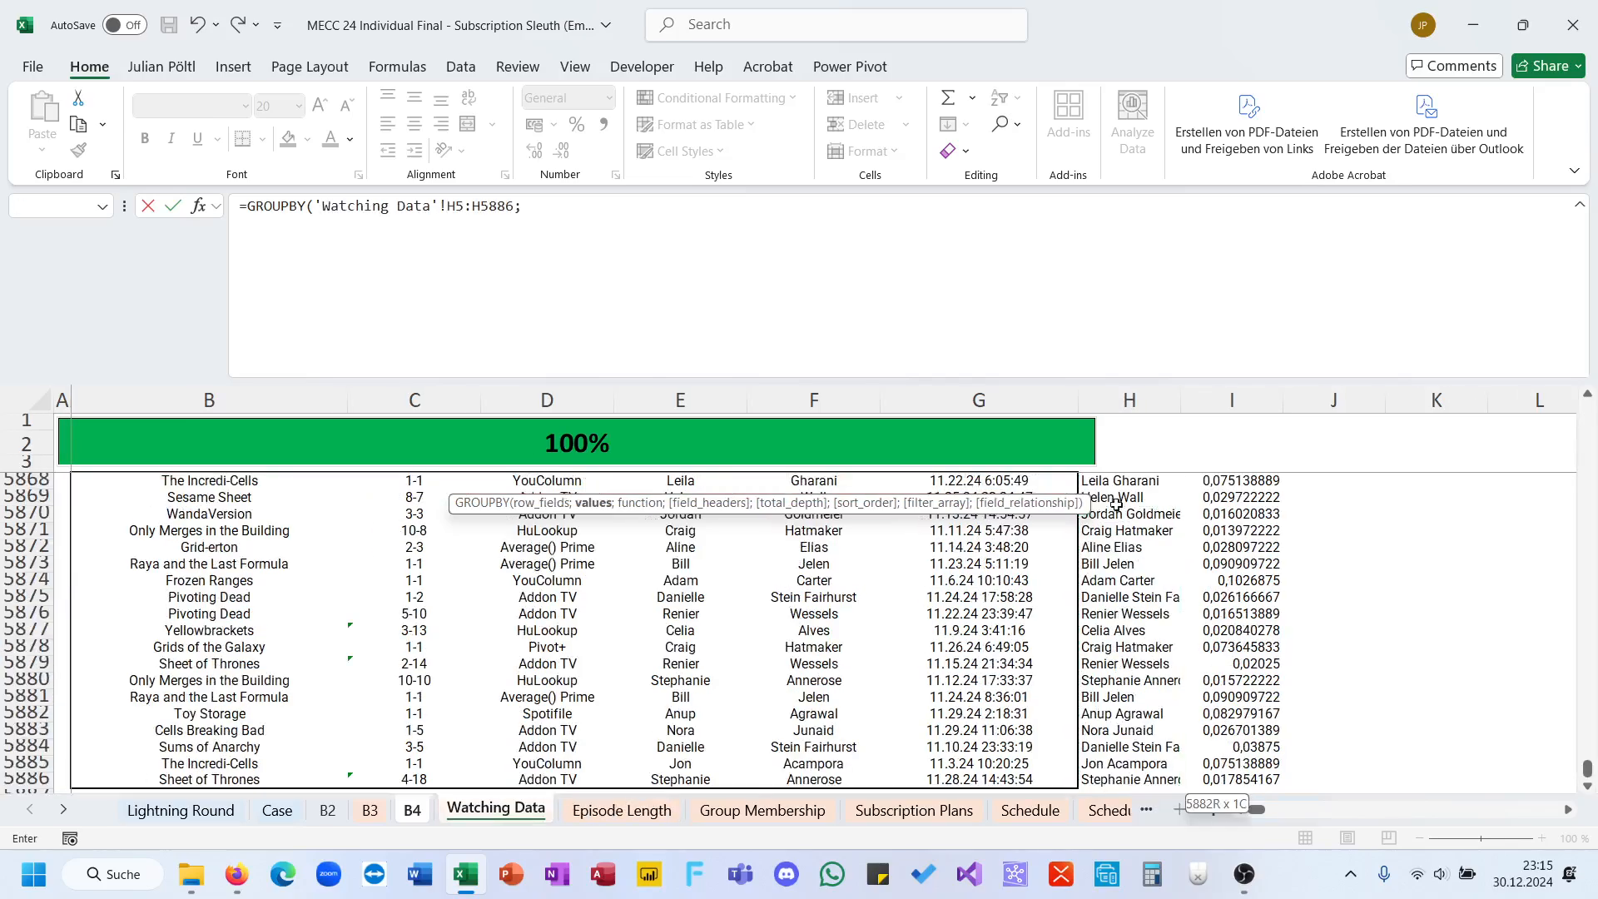
Step: Finish the D2 GROUPBY formula with 'Watching Data'!I5# as the values and SUM as the function
{"action": "left_click", "coordinate": [1220, 774]}
{"action": "key", "text": "ctrl+shift+Up"}
{"action": "key", "text": "shift+Down"}
{"action": "type", "text": ";"}
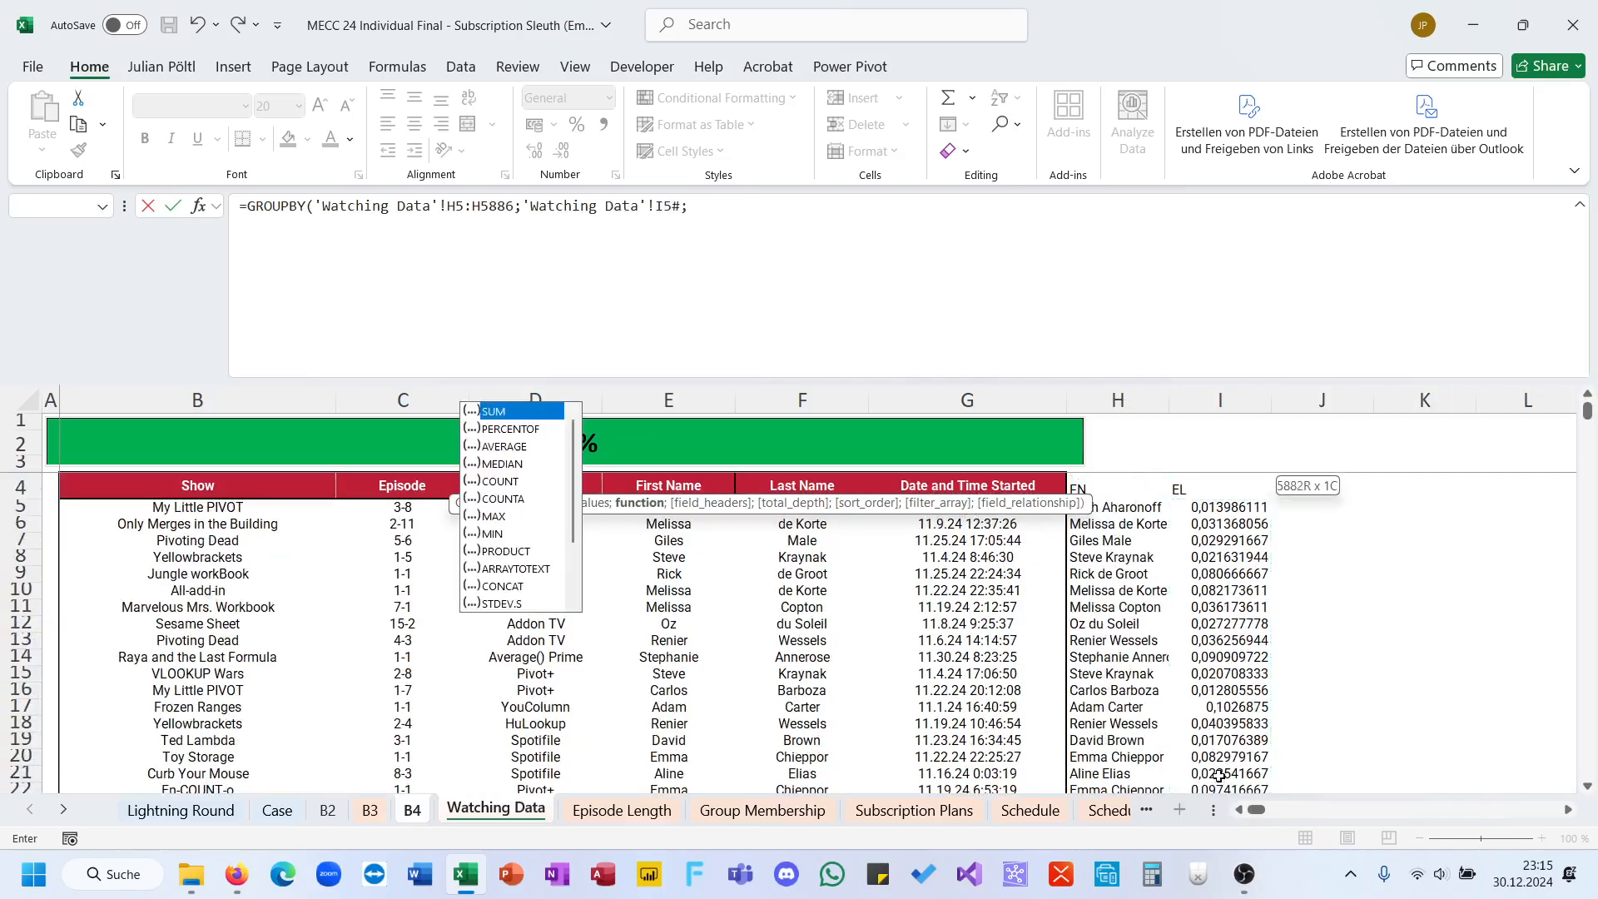
{"action": "type", "text": "sum"}
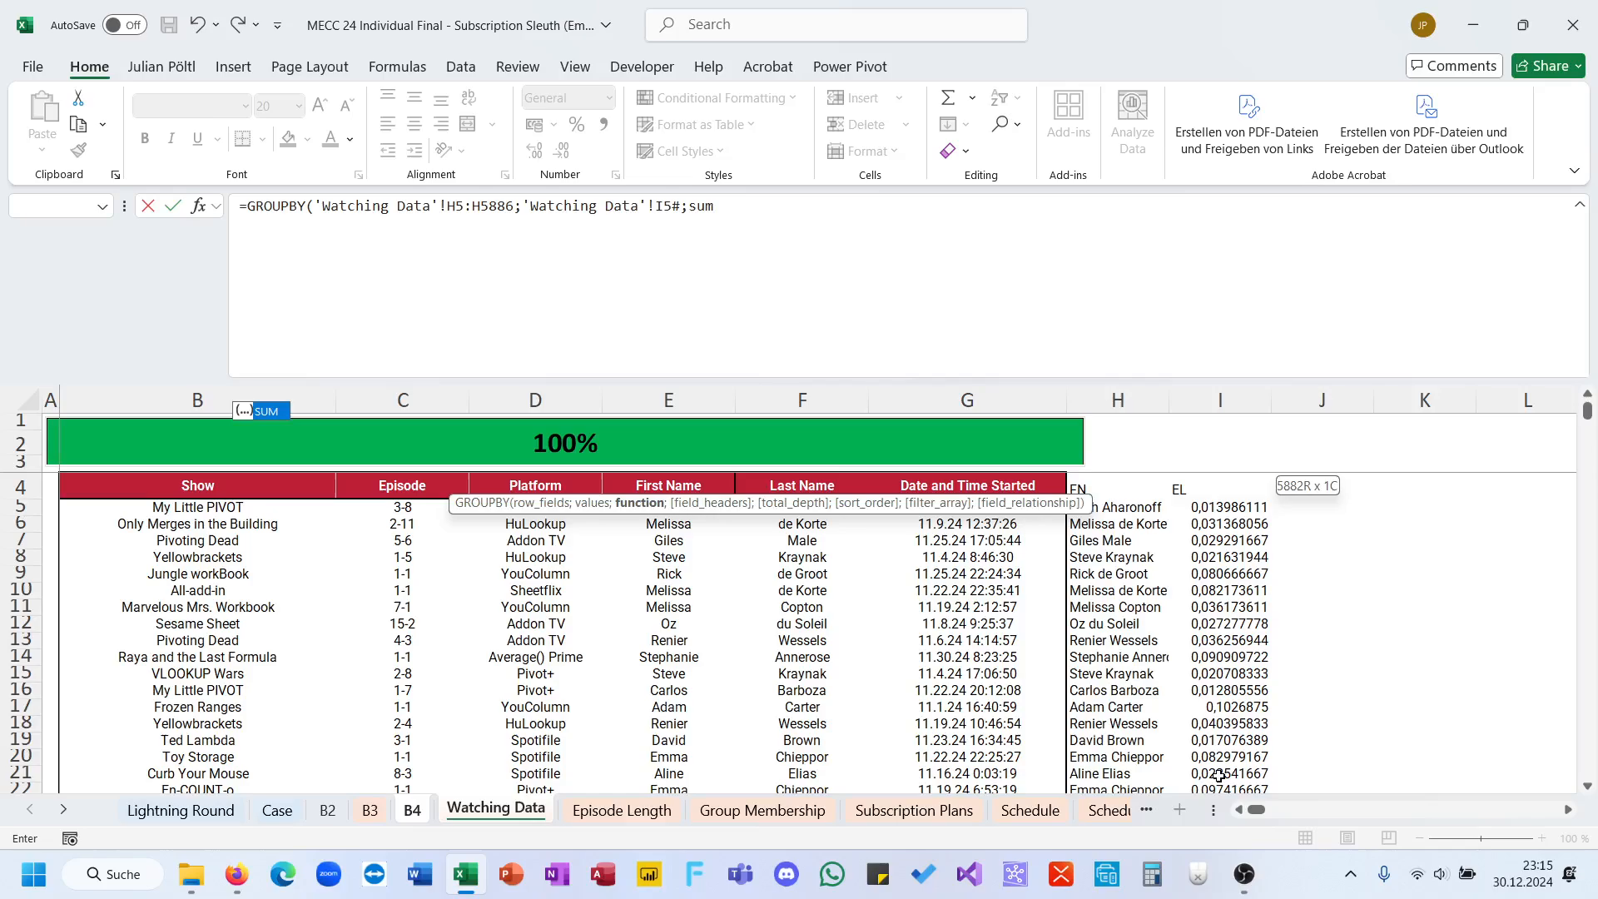
{"action": "key", "text": "Return"}
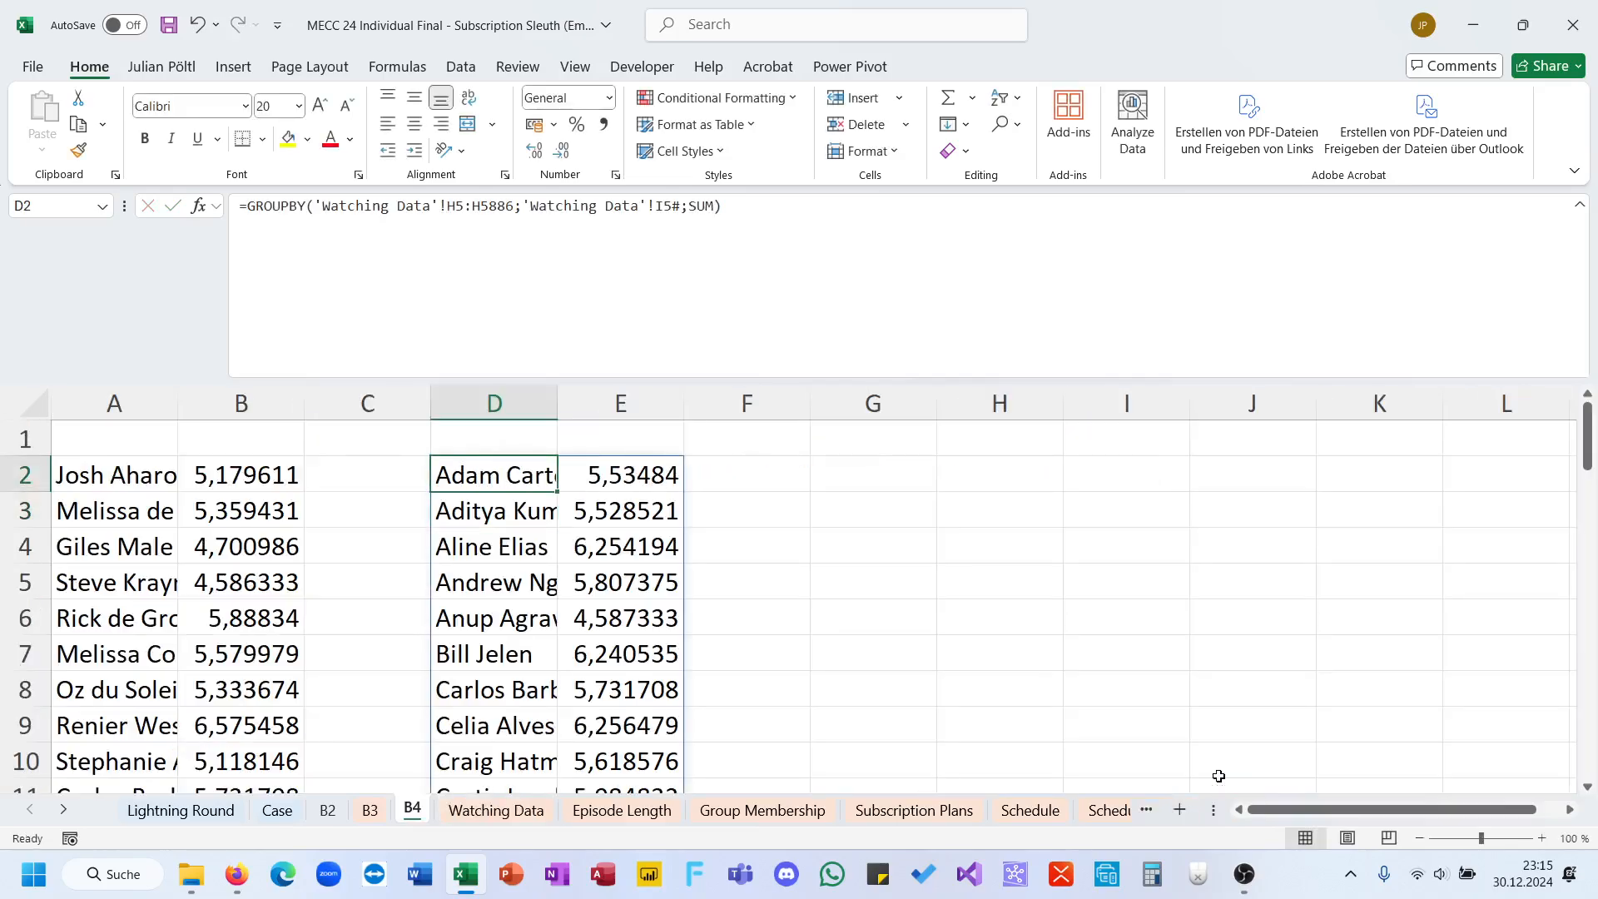
Step: Add a sort order of -2 to the GROUPBY formula in D2 so totals are sorted descending
{"action": "left_click", "coordinate": [721, 203]}
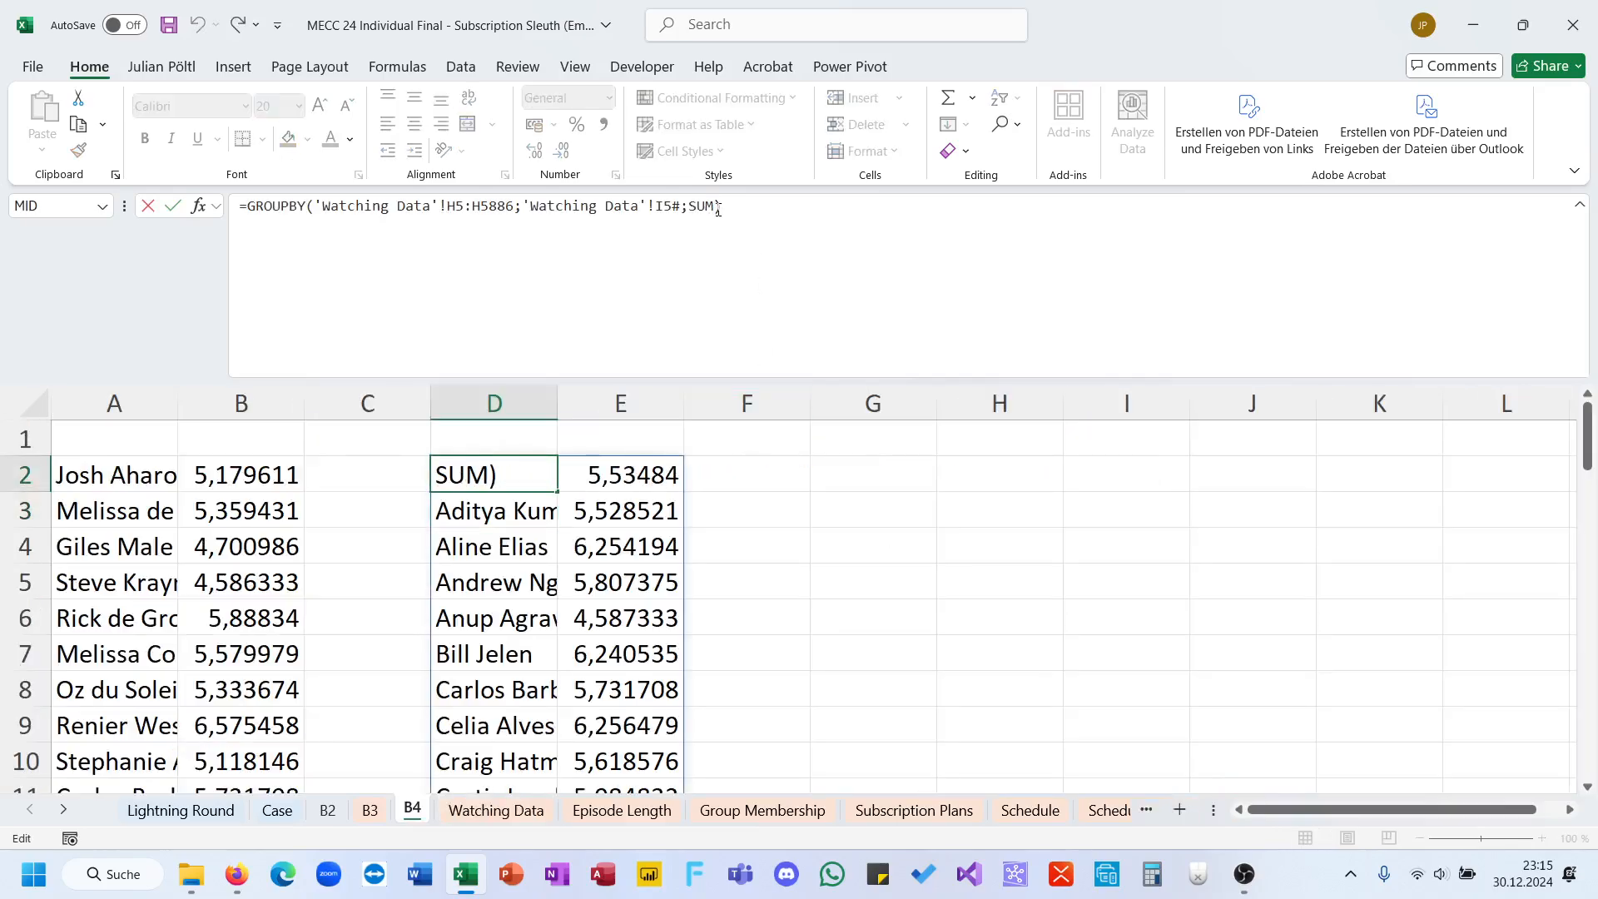
{"action": "key", "text": "Left"}
{"action": "type", "text": ";;;-"}
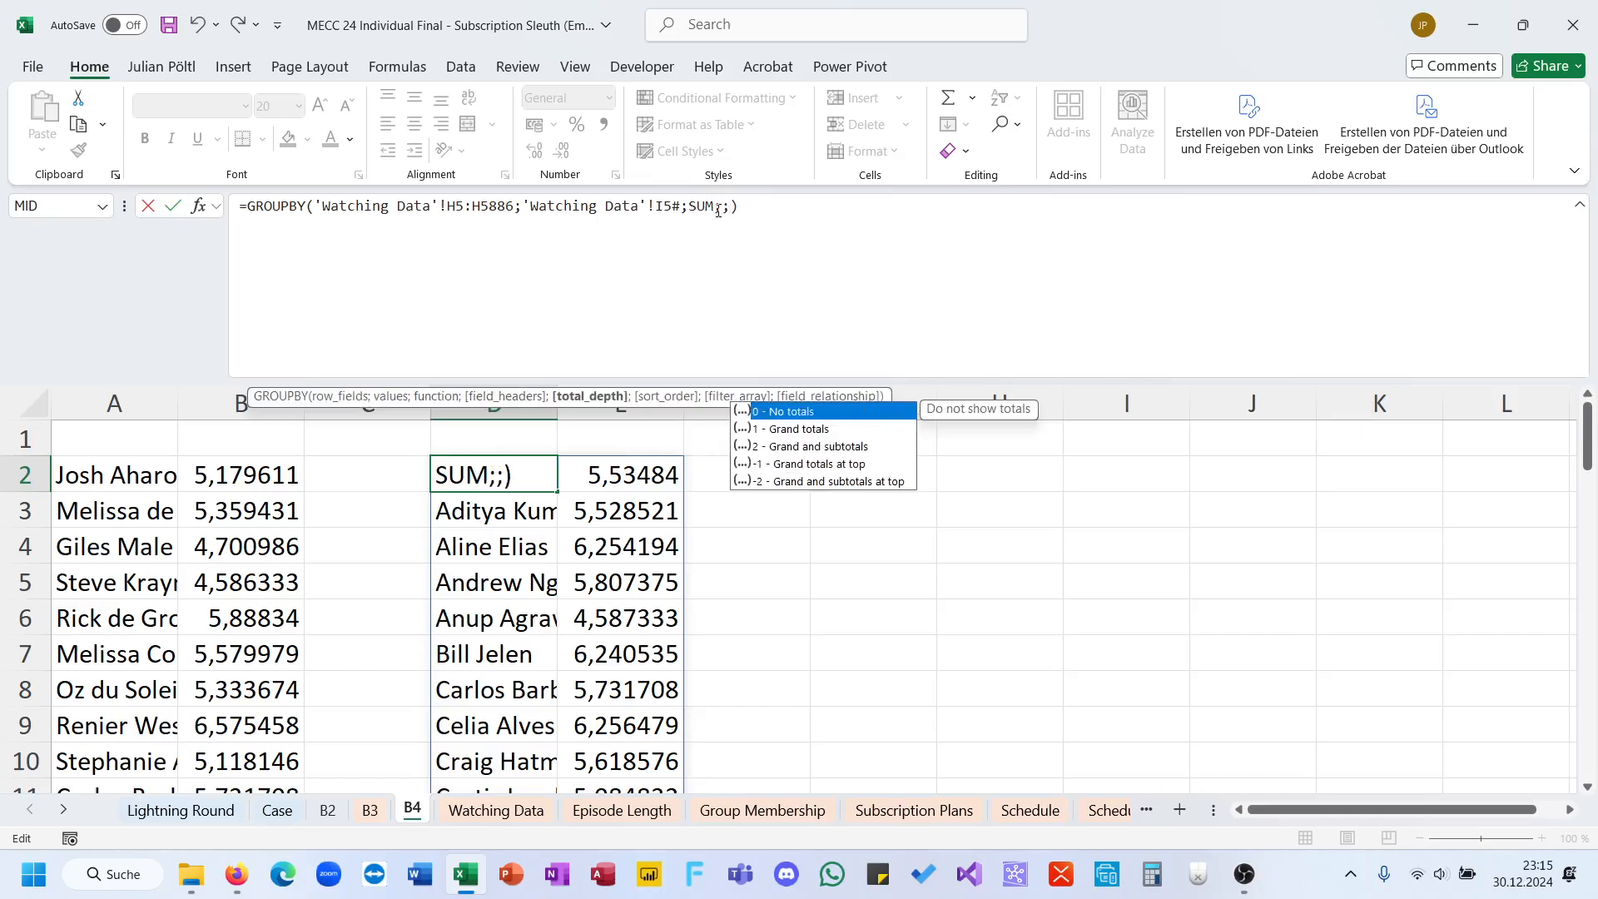
{"action": "type", "text": "2"}
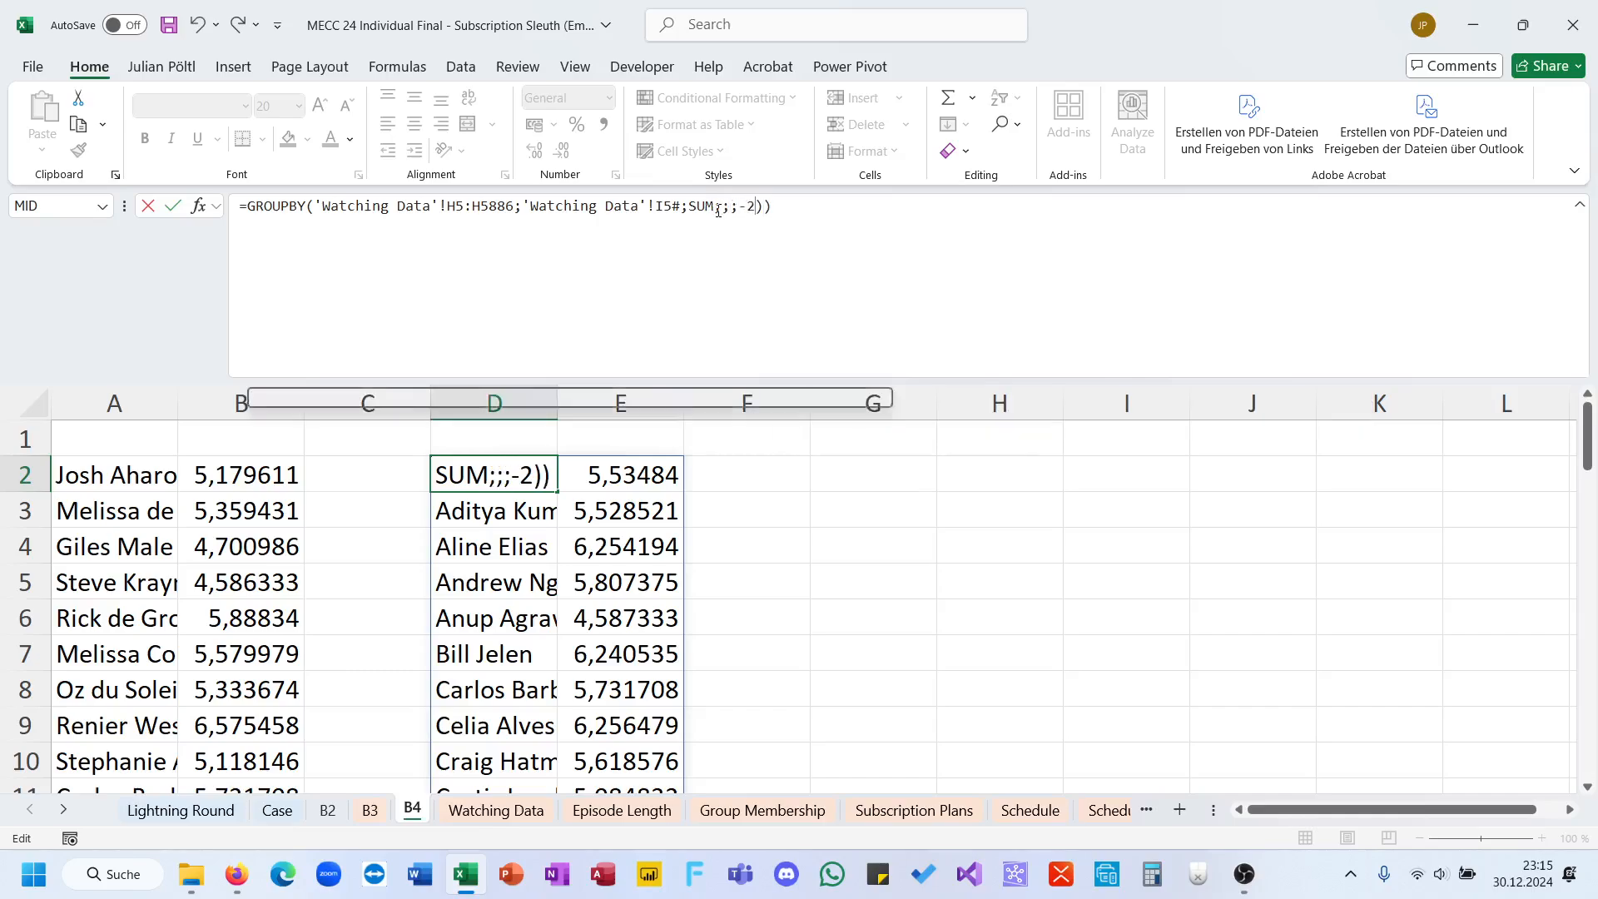
{"action": "key", "text": "ctrl+Return"}
Step: Move the GROUPBY formula from D2 to G2 on sheet B4
{"action": "key", "text": "ctrl+c"}
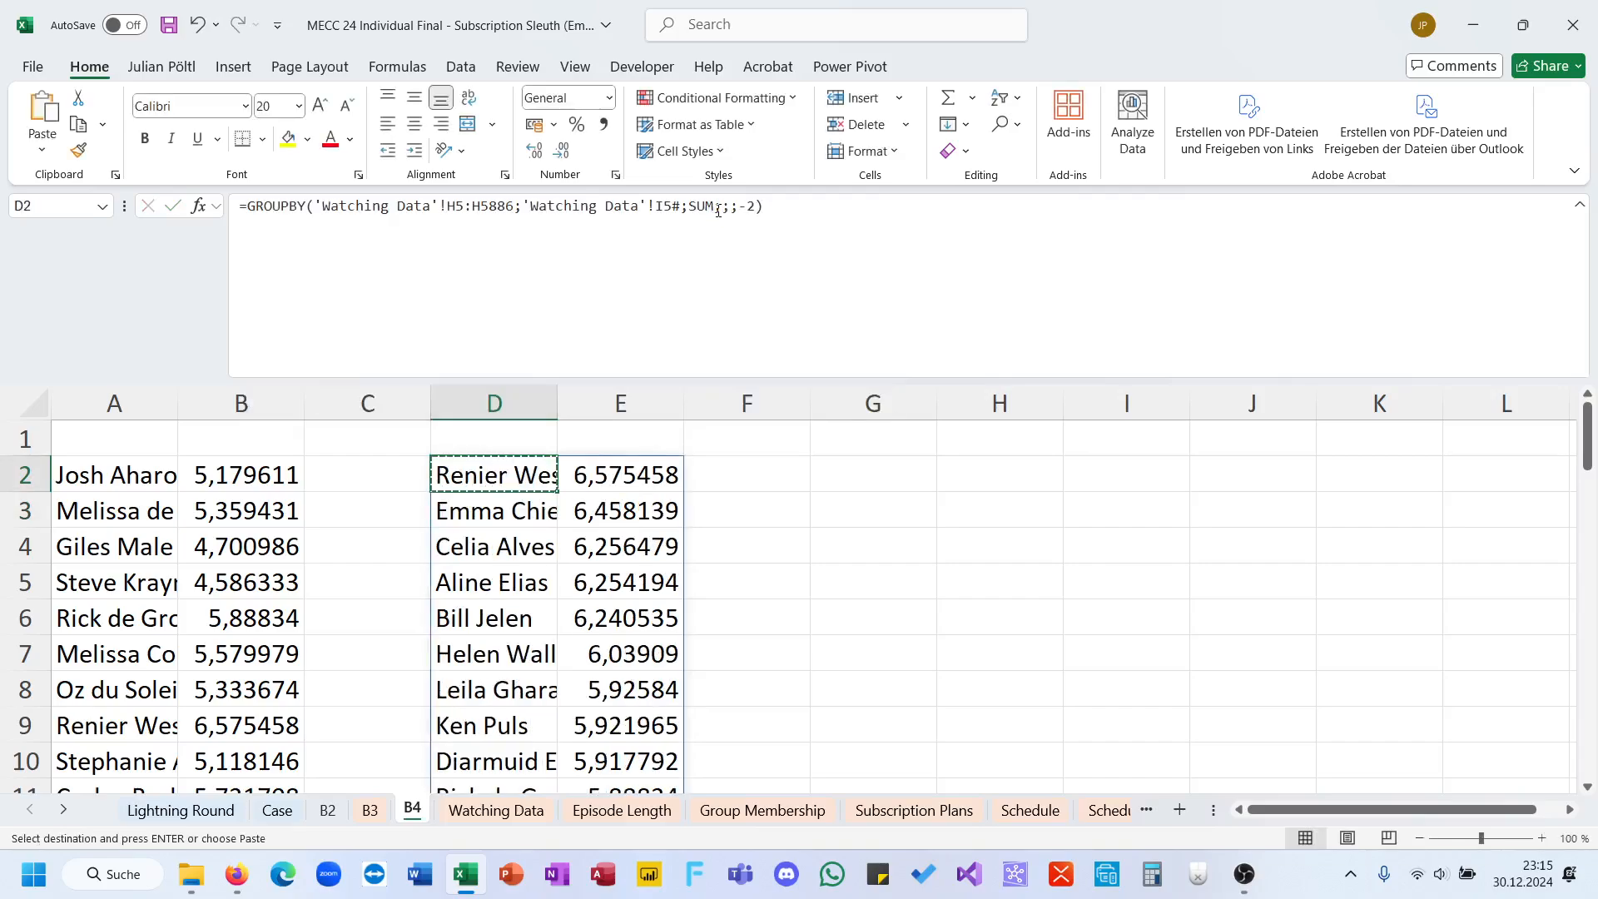
{"action": "left_click", "coordinate": [129, 471]}
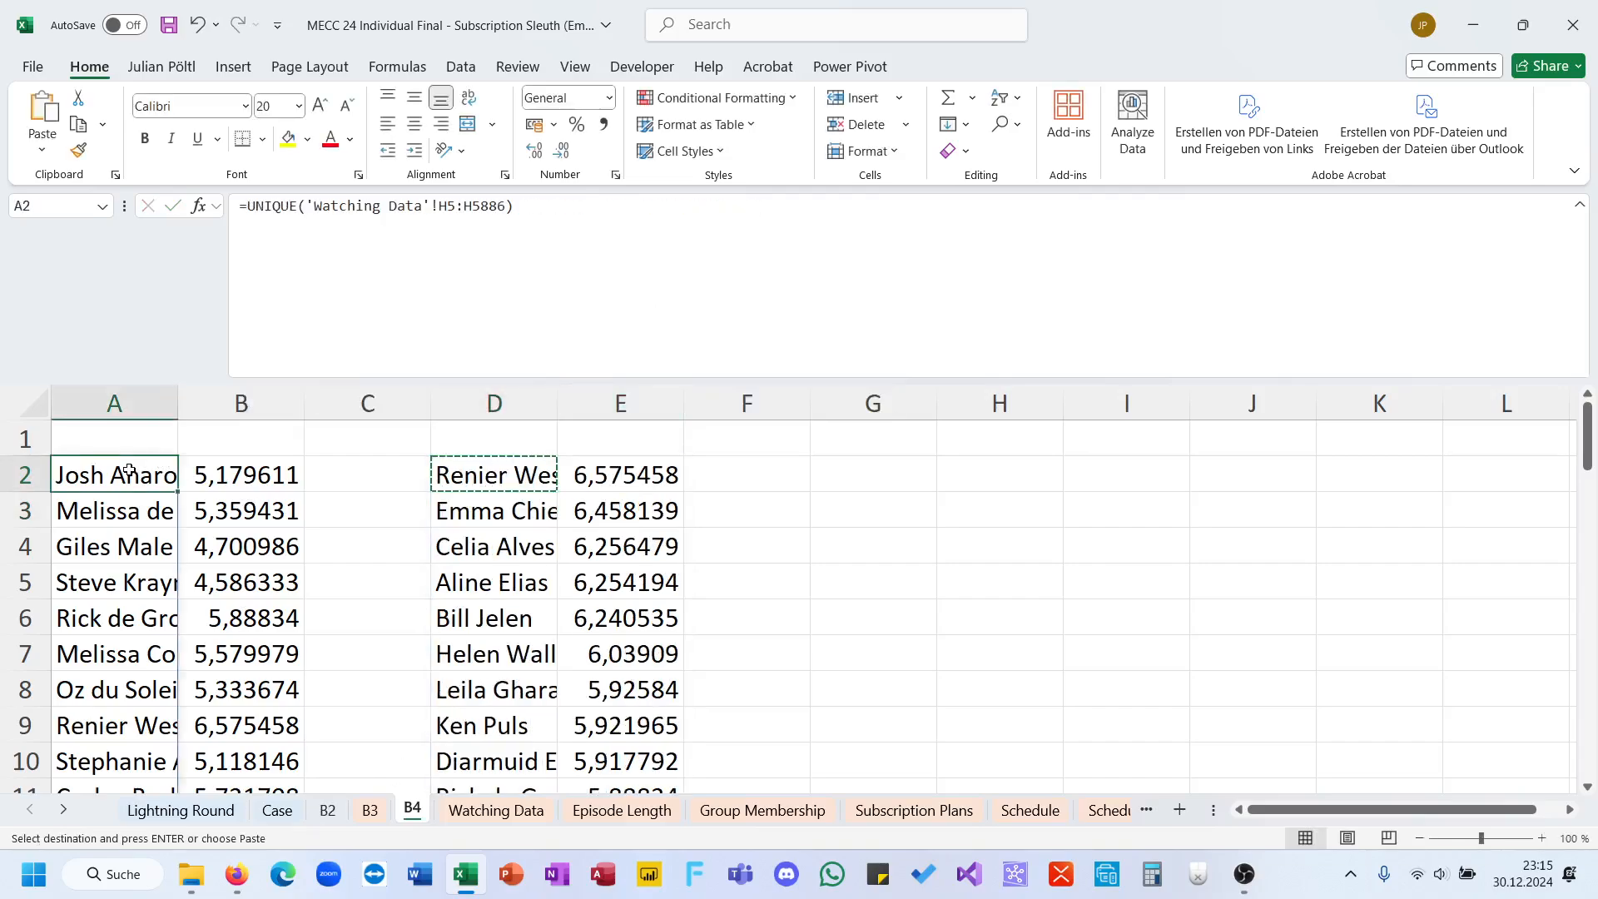
{"action": "left_click", "coordinate": [489, 475]}
{"action": "key", "text": "Escape"}
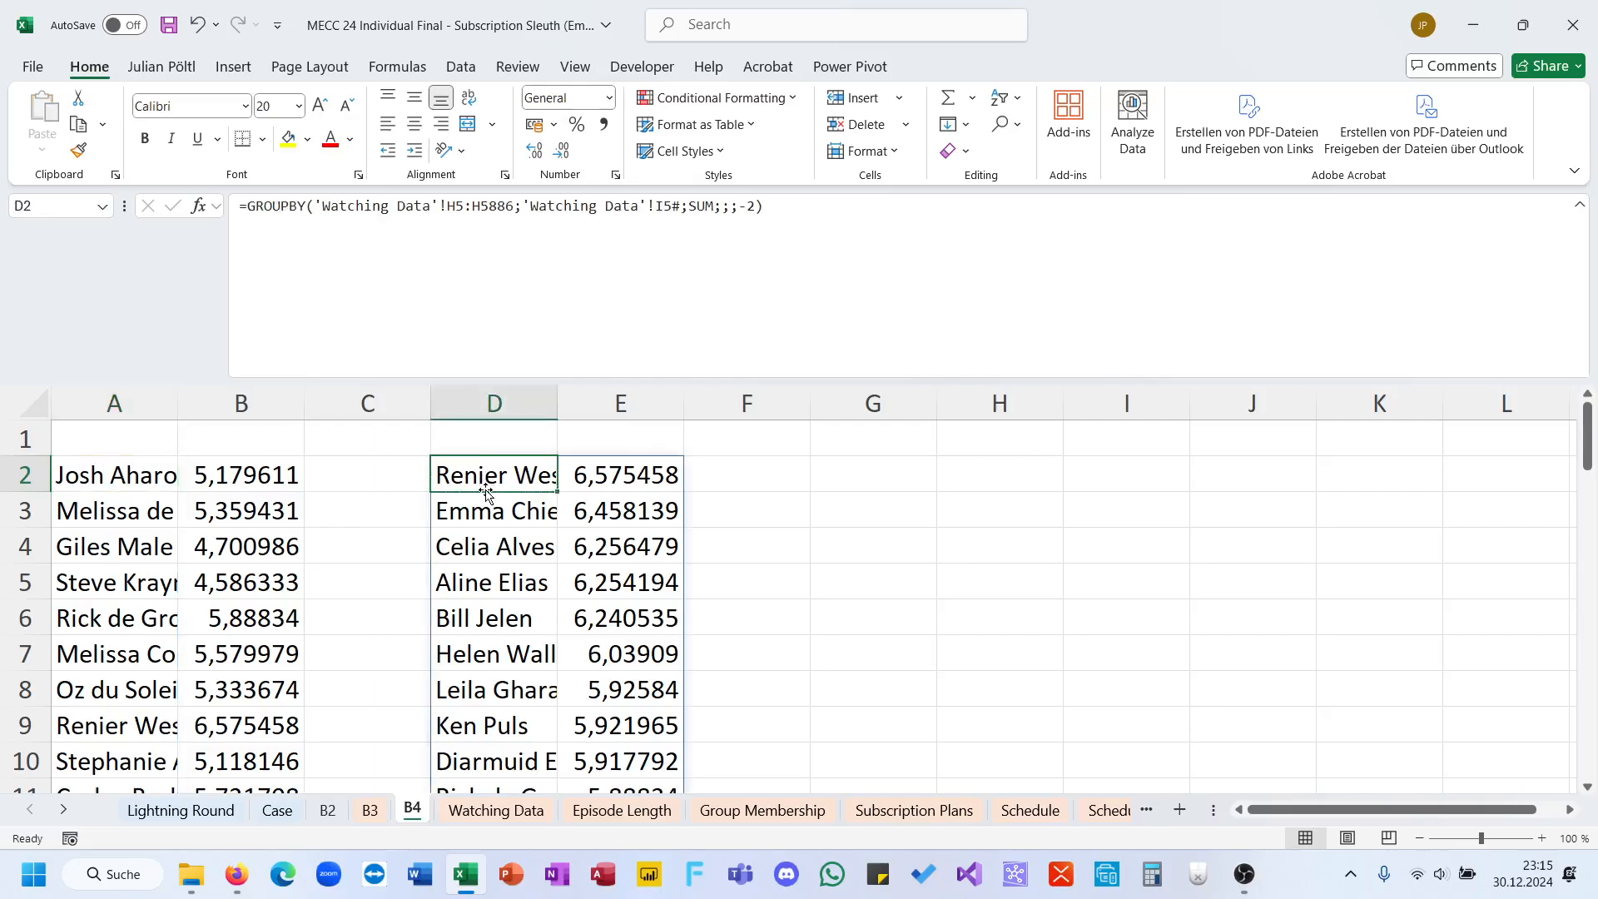
{"action": "left_click_drag", "start_coordinate": [488, 493], "coordinate": [884, 510]}
Step: Enter a SORT formula in C2 for A2:B51 with sort index 2 and sort order -1
{"action": "left_click", "coordinate": [403, 477]}
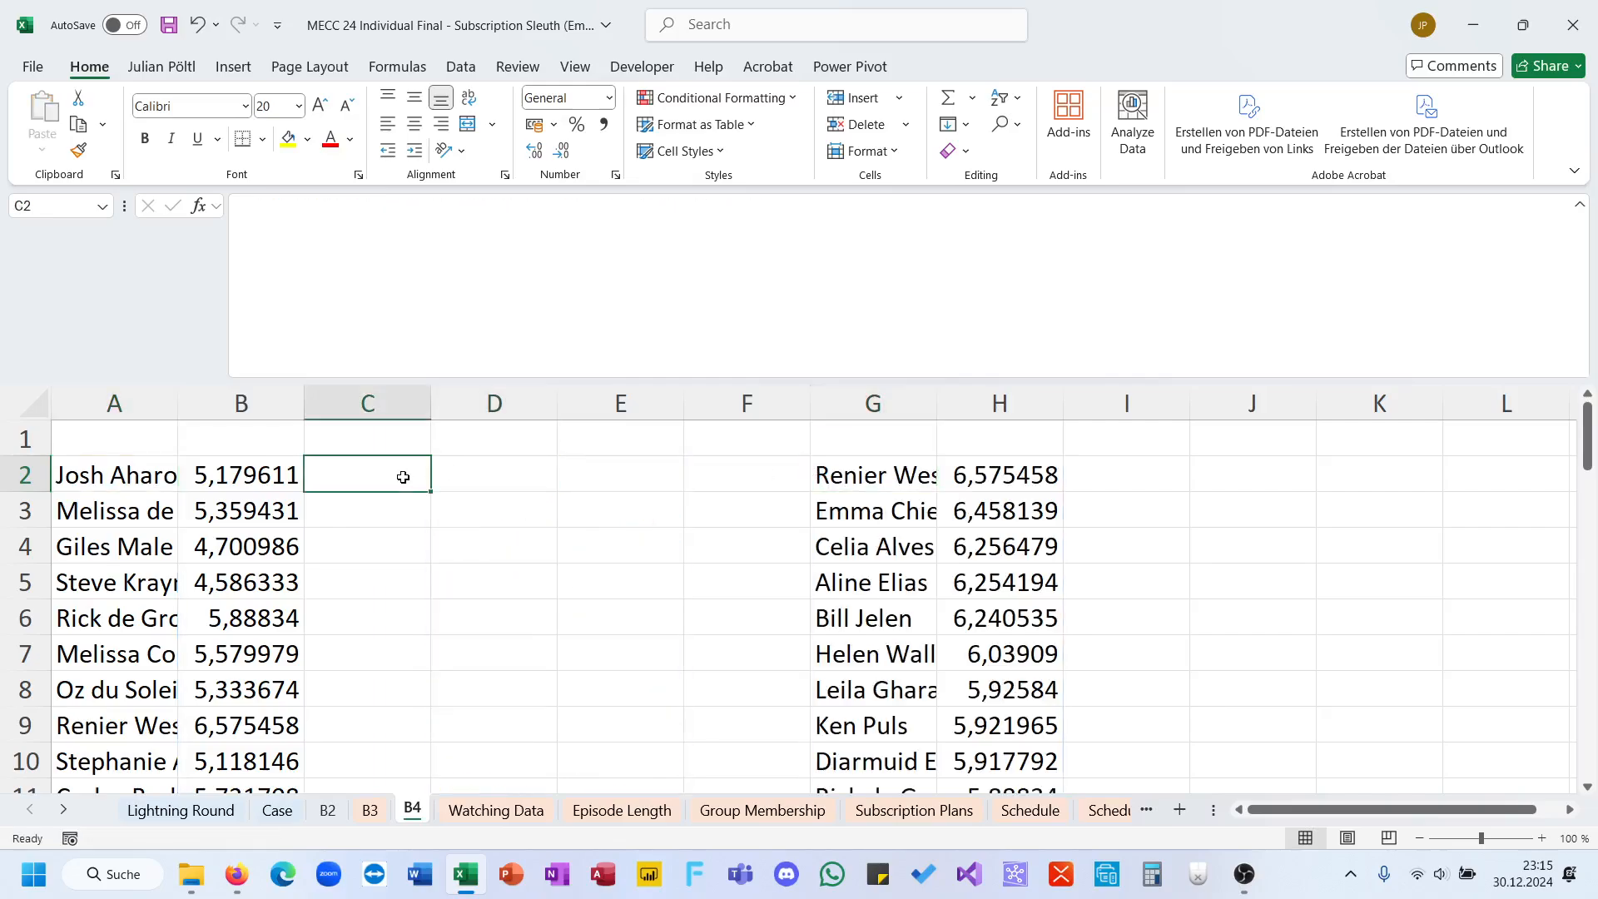
{"action": "type", "text": "=so"}
{"action": "key", "text": "Tab"}
{"action": "key", "text": "Left"}
{"action": "key", "text": "Left"}
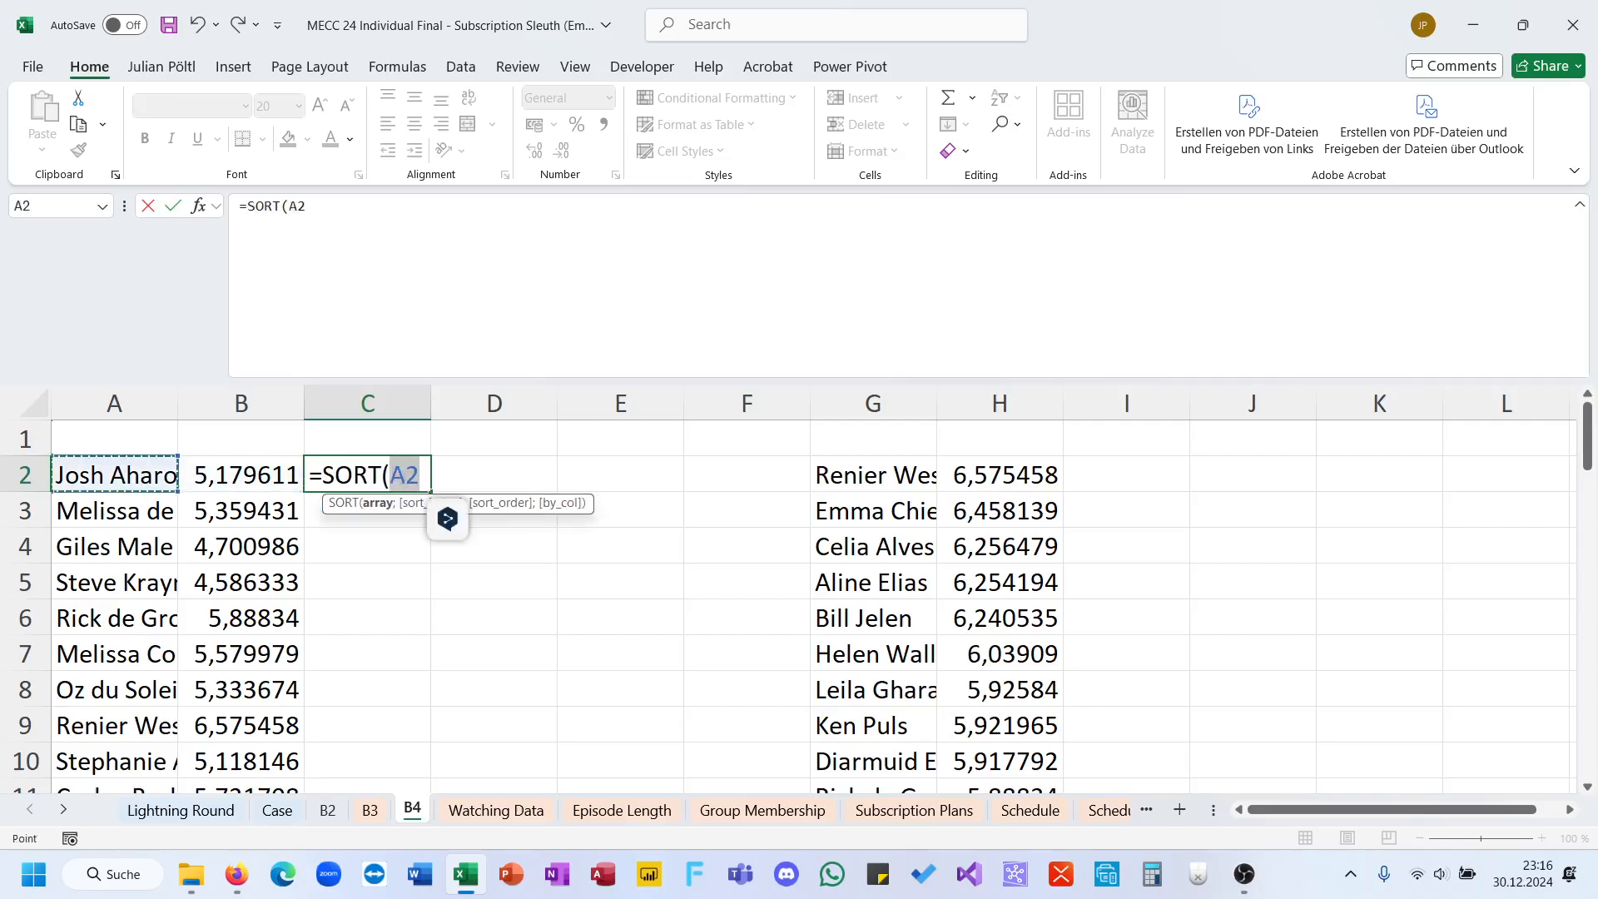
{"action": "key", "text": "shift+Right"}
{"action": "key", "text": "ctrl+shift+Down"}
{"action": "type", "text": ";"}
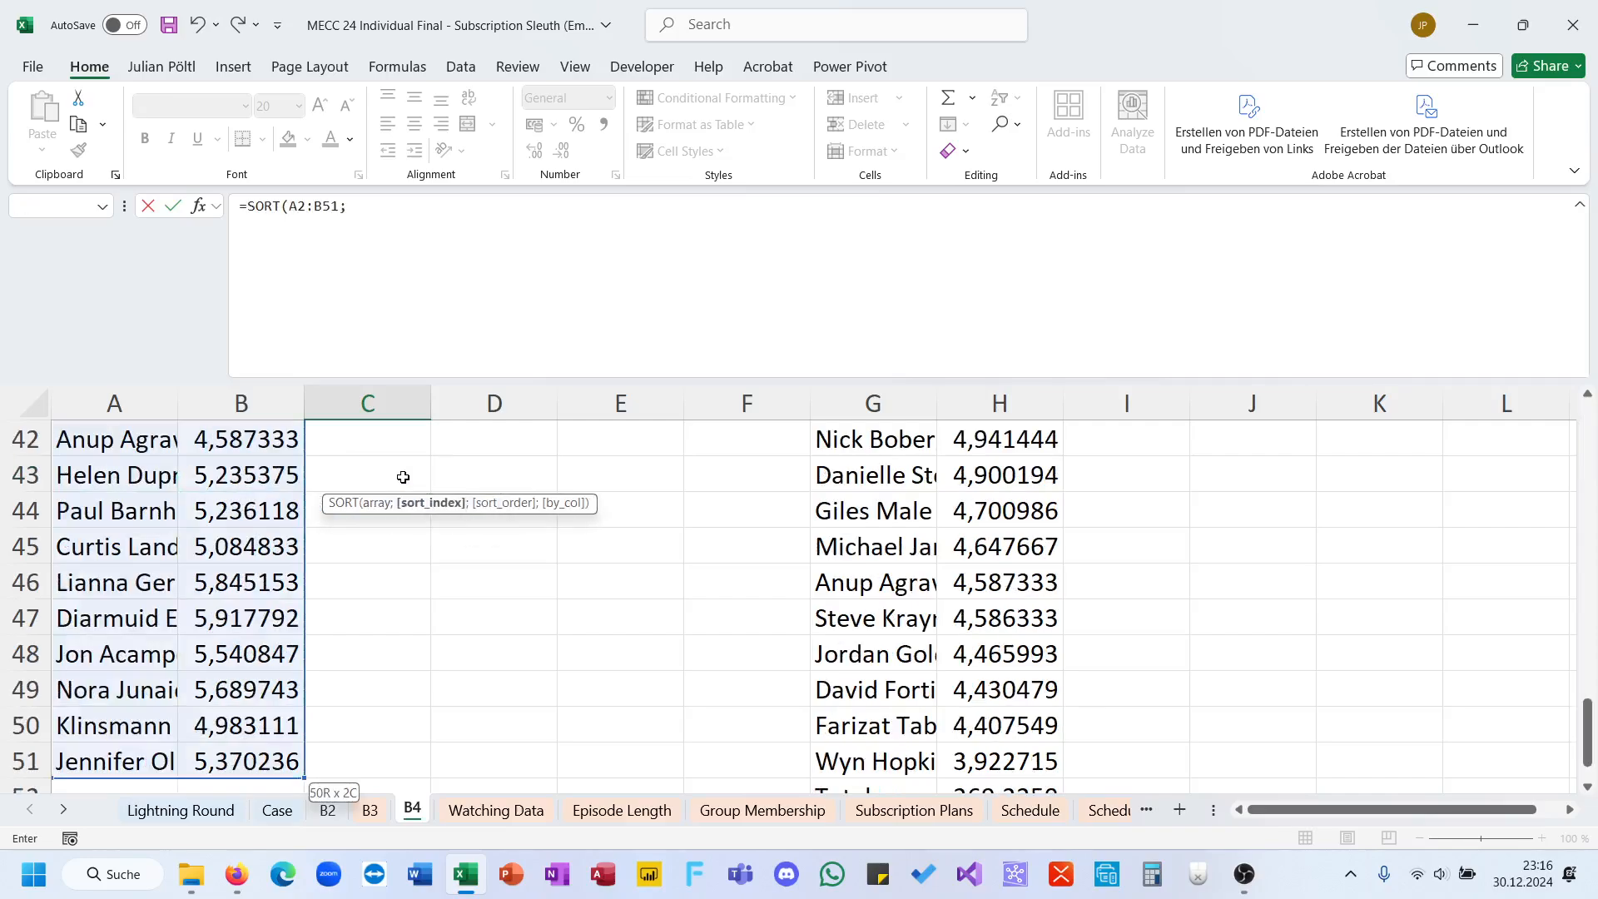
{"action": "type", "text": "2;-1)"}
{"action": "key", "text": "Return"}
{"action": "left_click", "coordinate": [402, 476]}
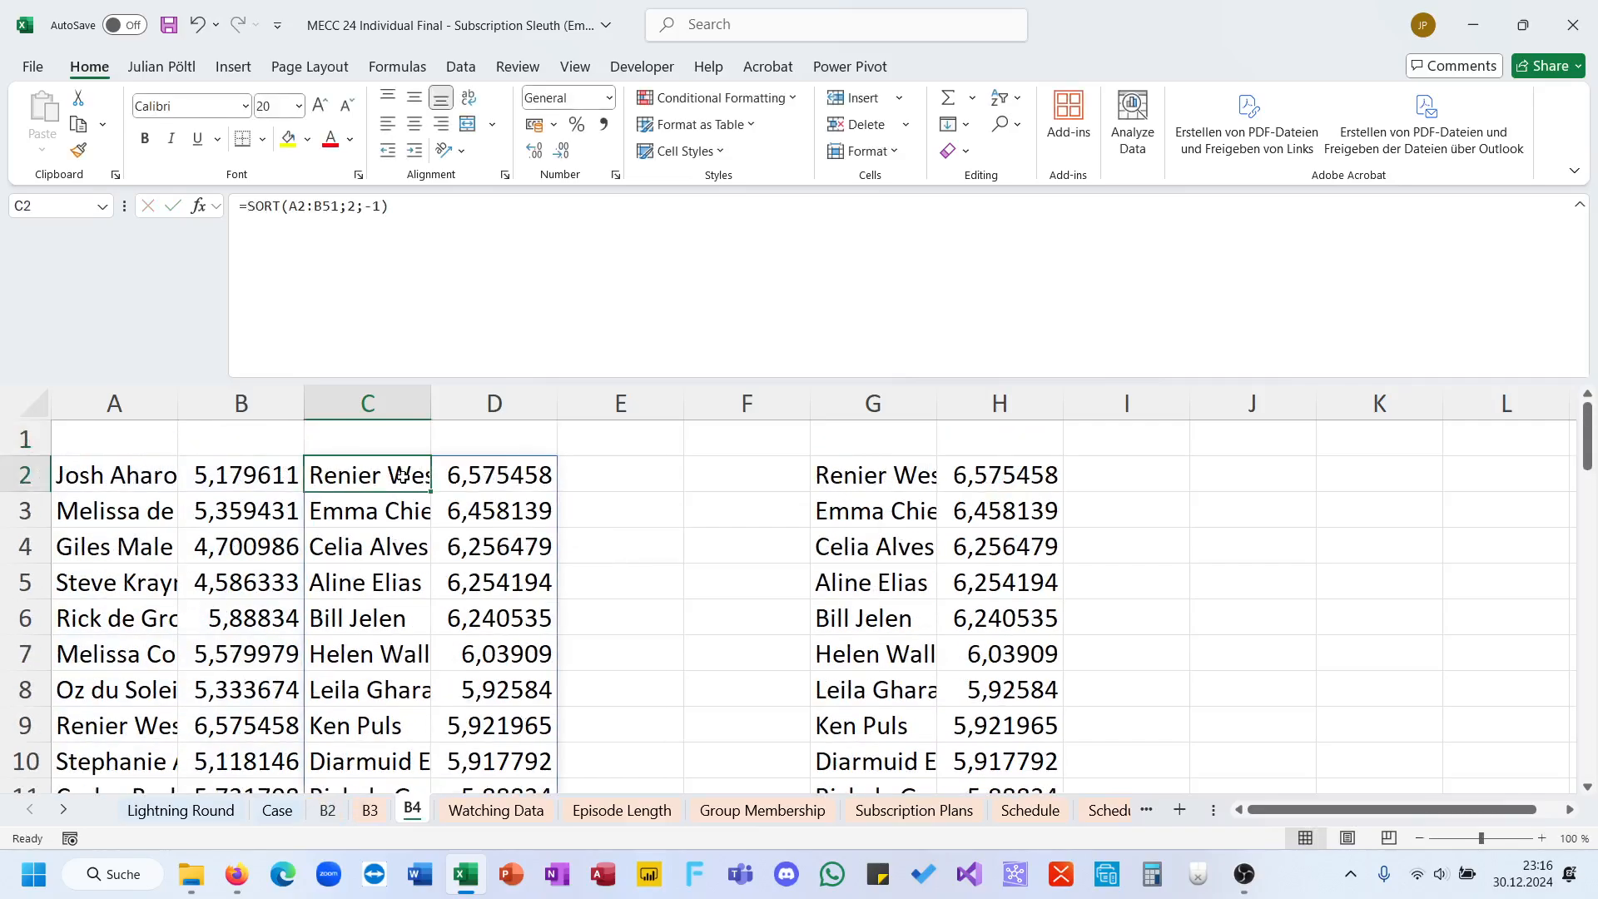
Step: Copy the top viewer's name from G2 and paste it as a value into the Bonus 4 answer cell E28 on the Case sheet
{"action": "left_click", "coordinate": [842, 470]}
{"action": "key", "text": "ctrl+c"}
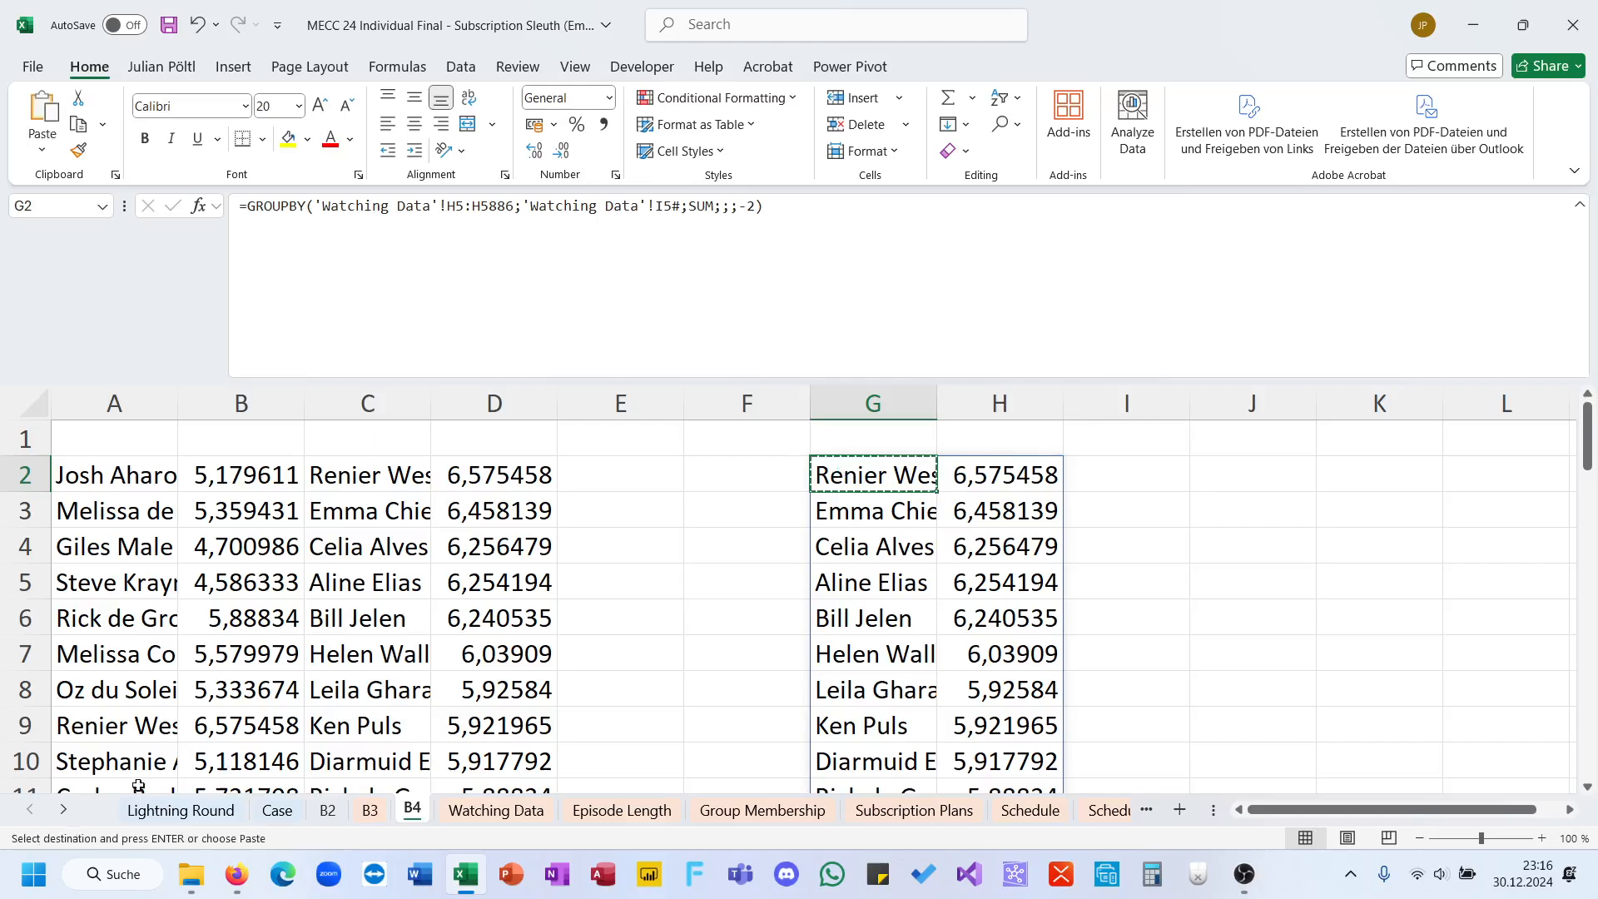
{"action": "left_click", "coordinate": [277, 810]}
{"action": "key", "text": "ctrl+shift+v"}
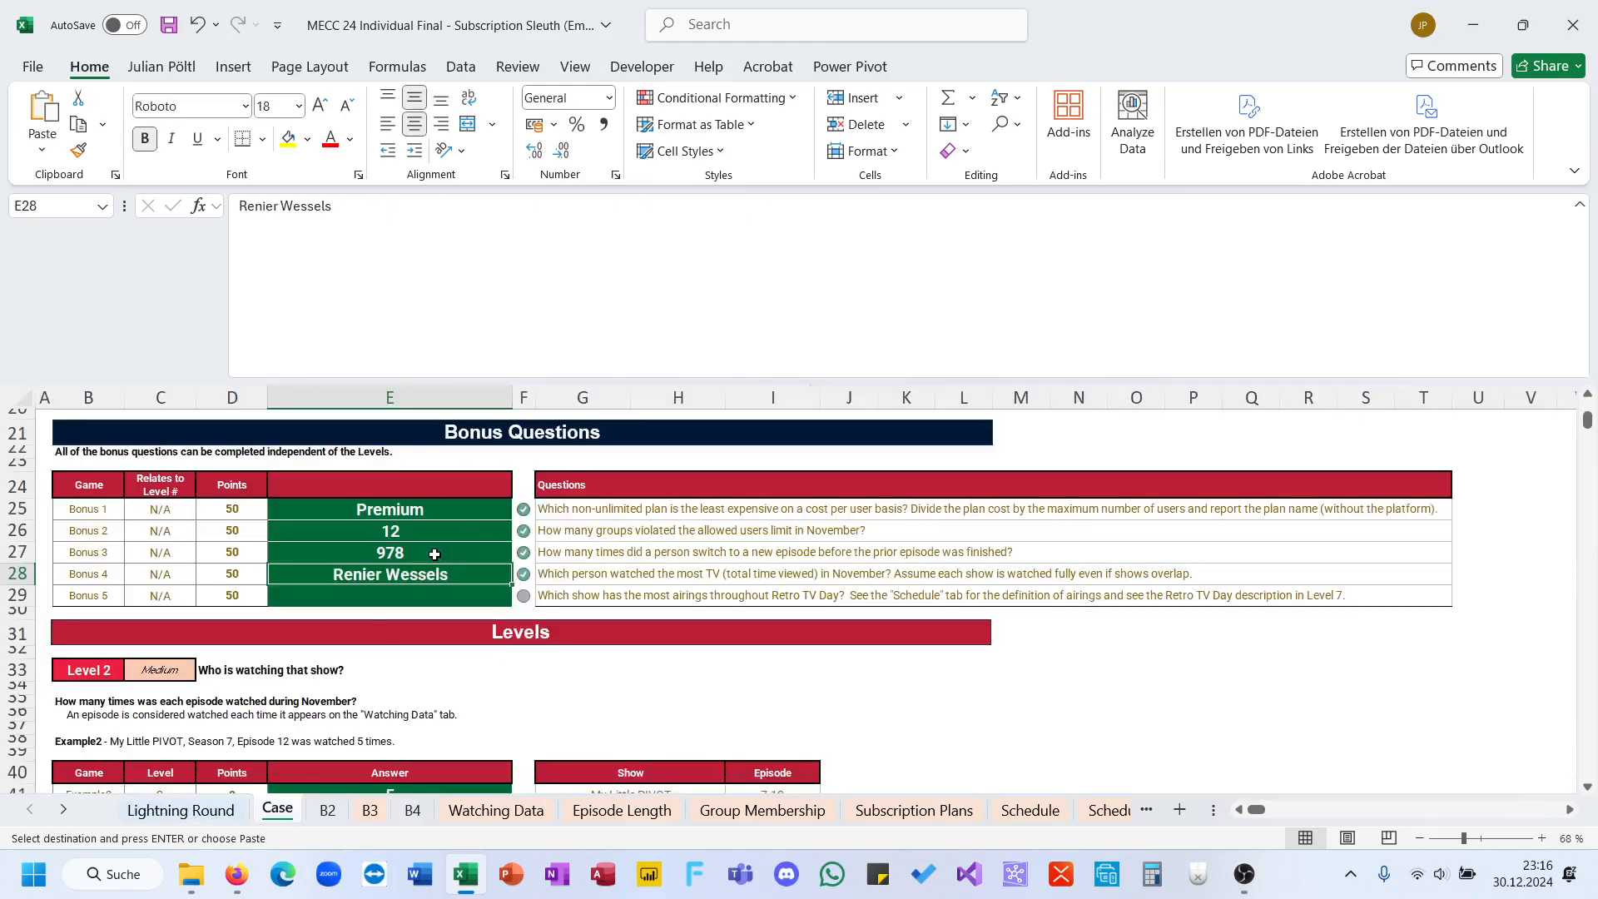
Step: Read the Bonus 5 question and inspect the show-name lookup in L18 on the Schedule (Numbered) sheet
{"action": "left_click", "coordinate": [556, 595]}
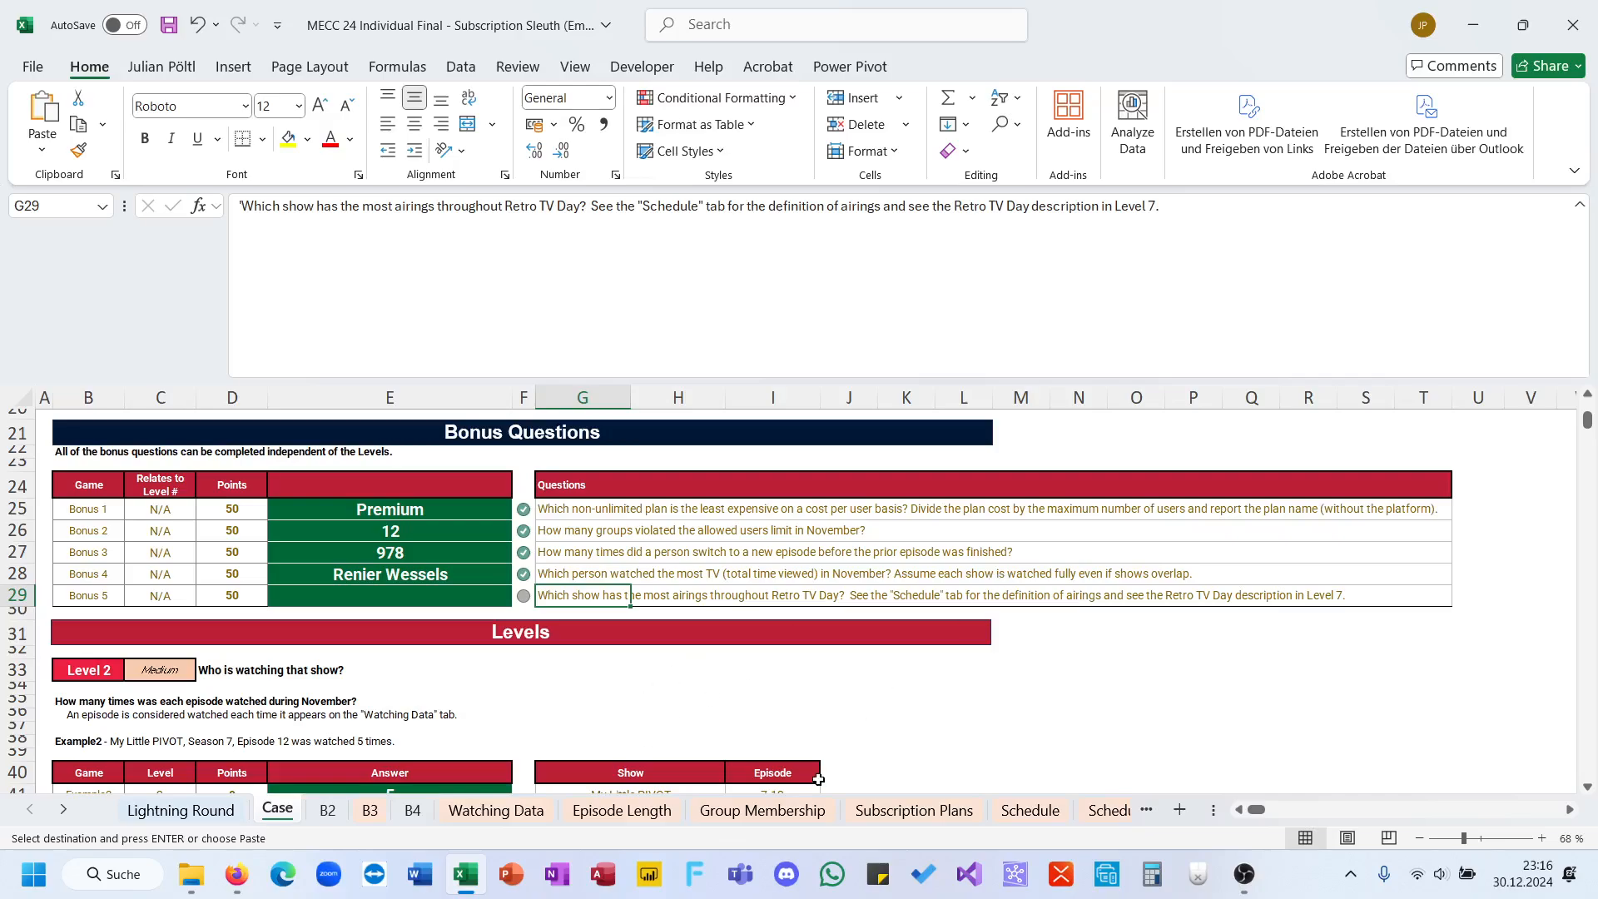
{"action": "left_click", "coordinate": [1093, 811]}
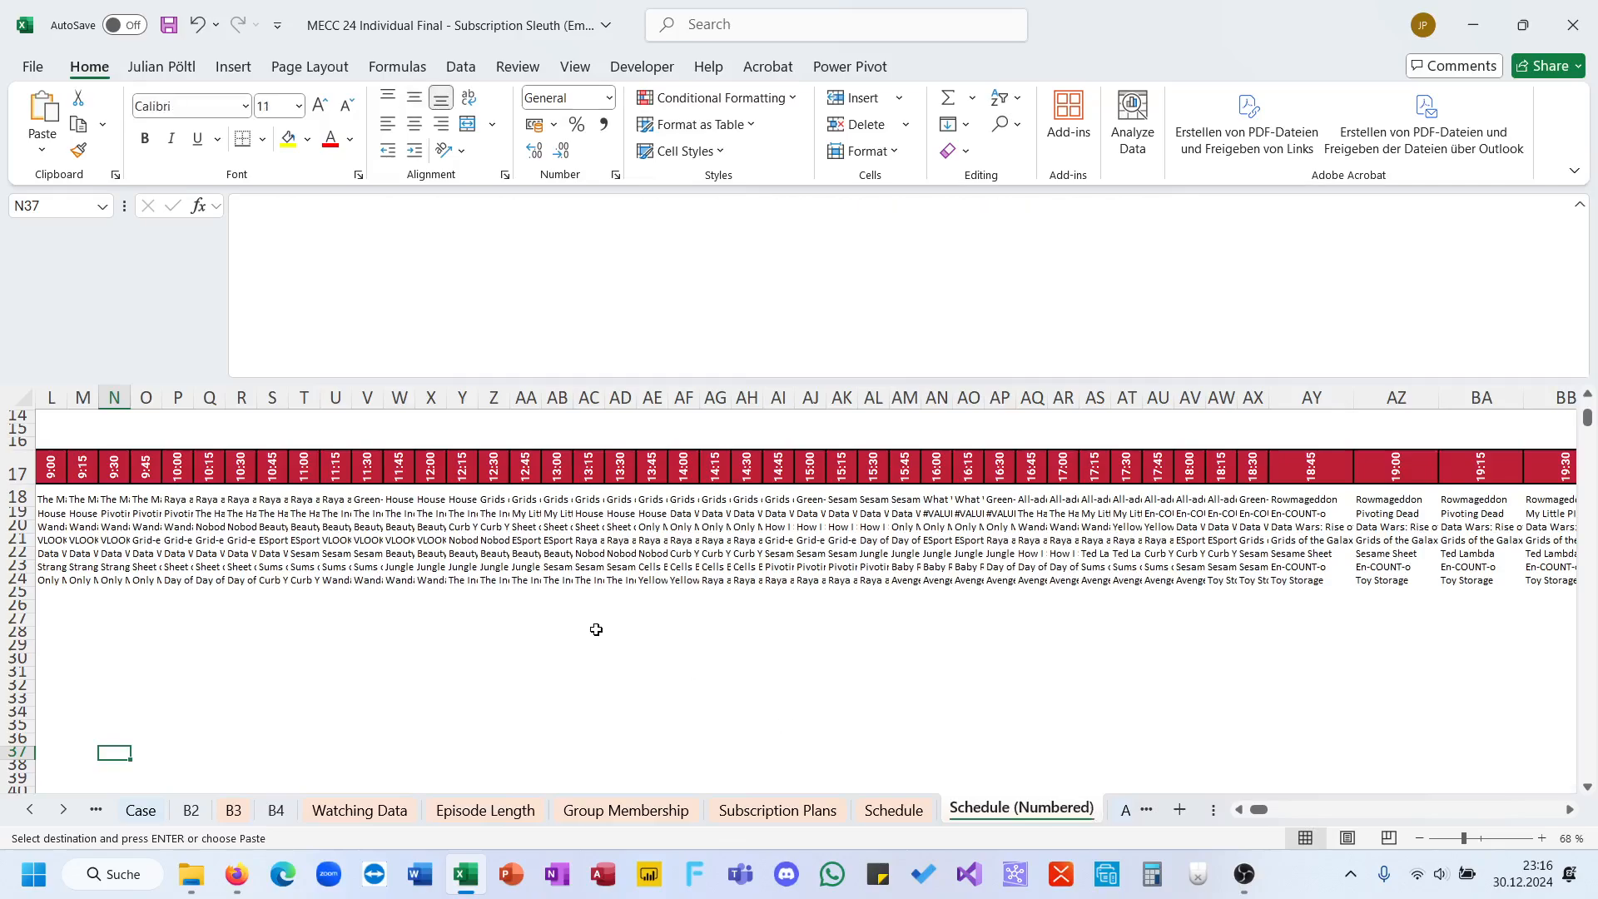
{"action": "scroll", "coordinate": [595, 628], "scroll_direction": "left", "scroll_amount": 6}
{"action": "left_click", "coordinate": [503, 500]}
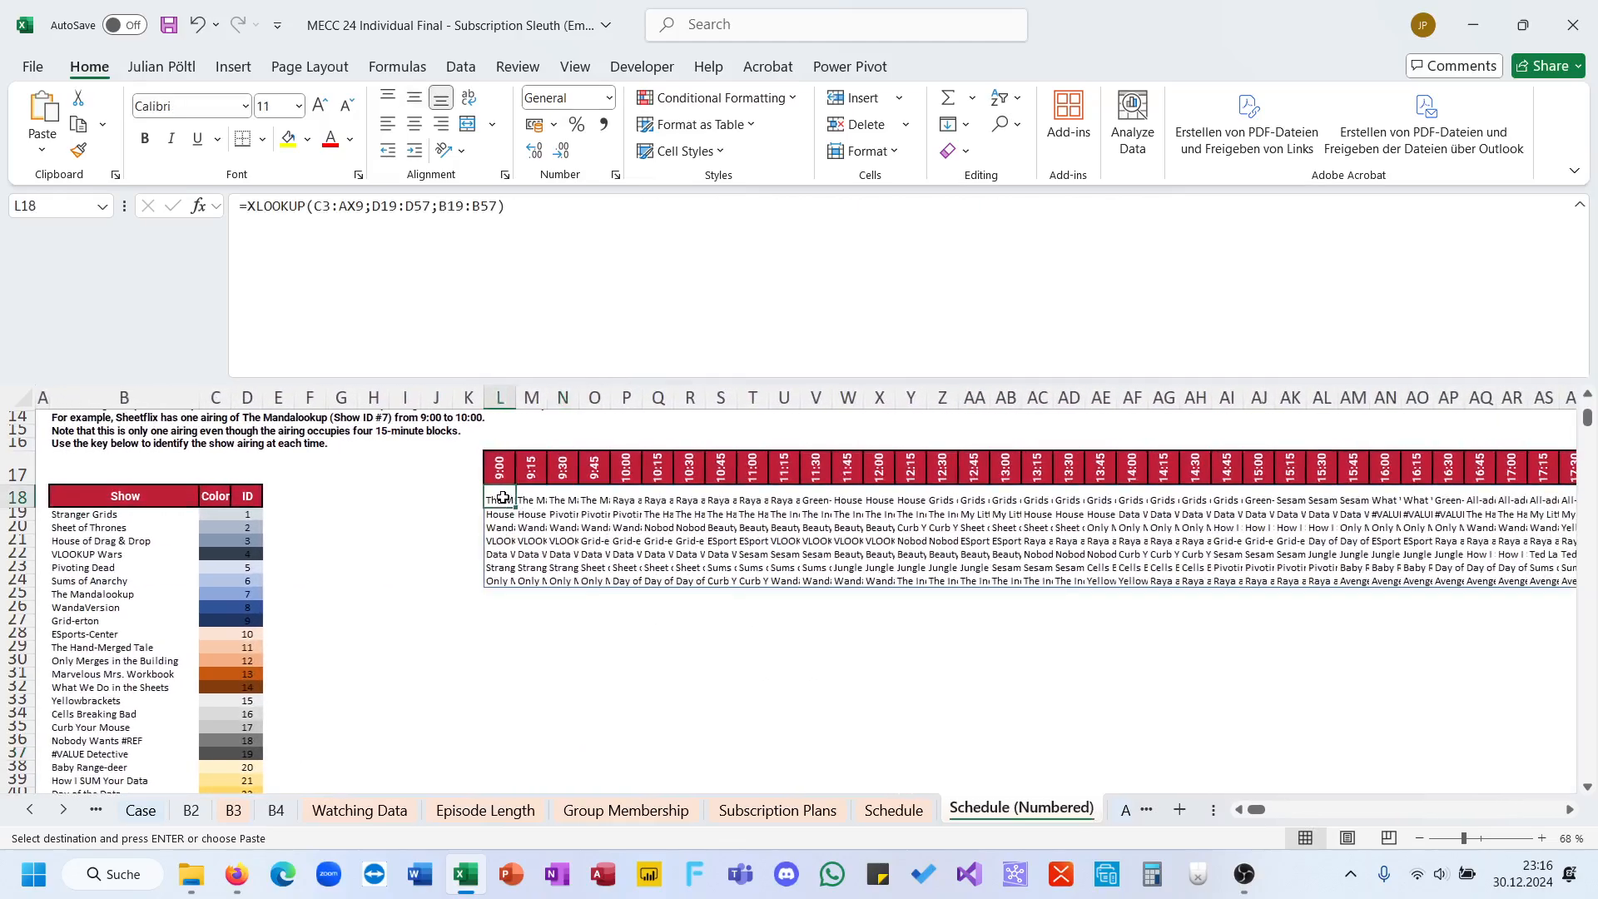
{"action": "left_click", "coordinate": [506, 610]}
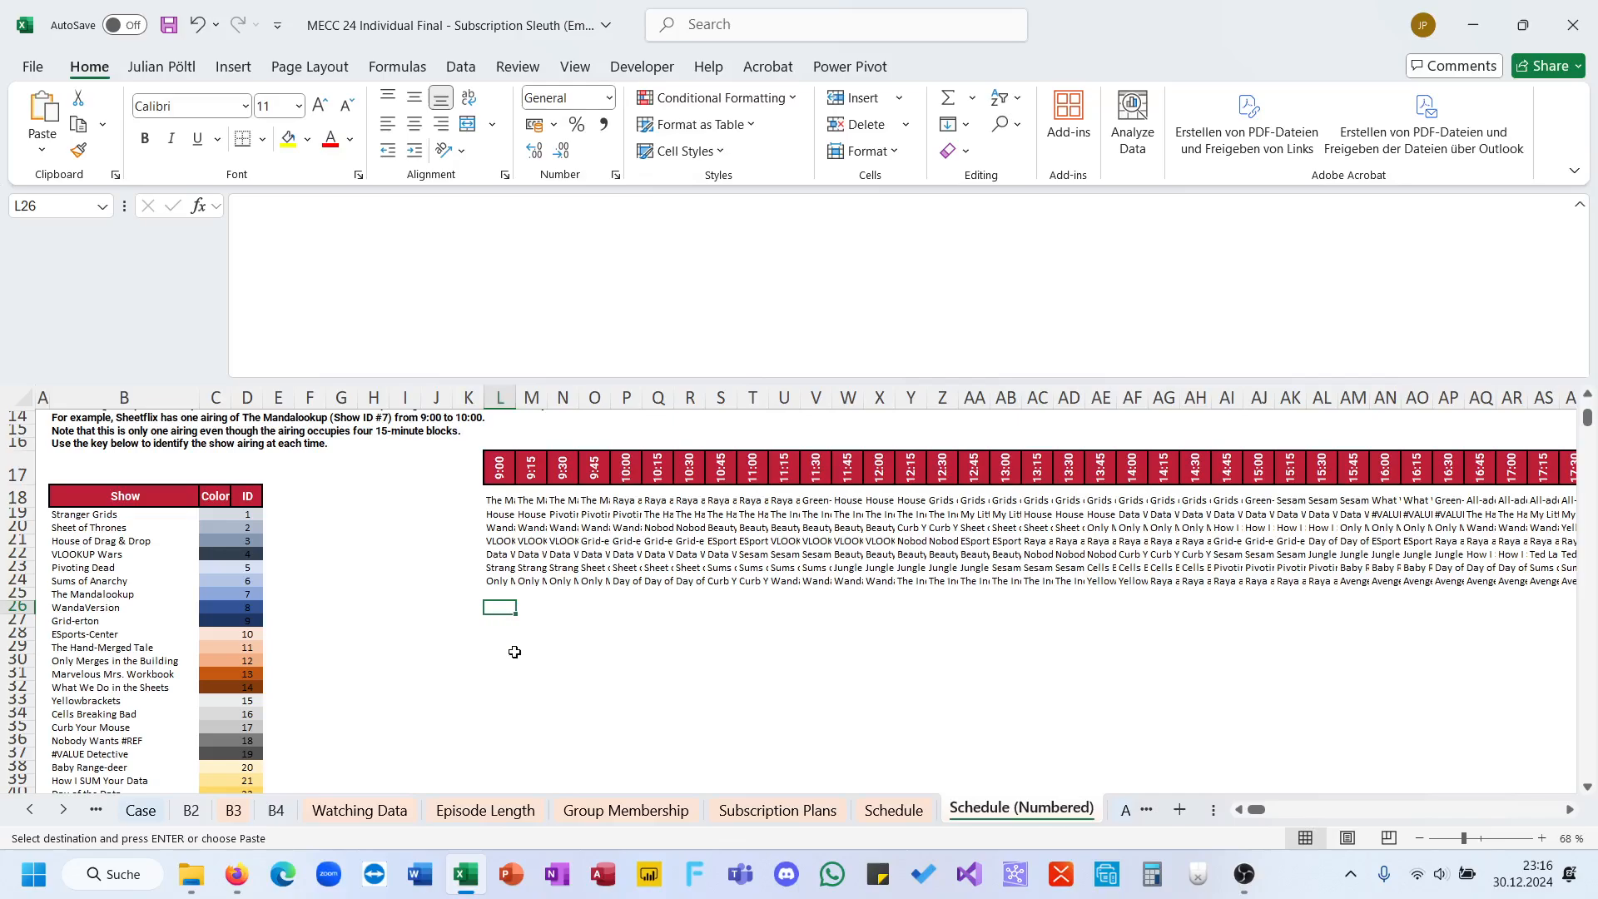
{"action": "type", "text": "="}
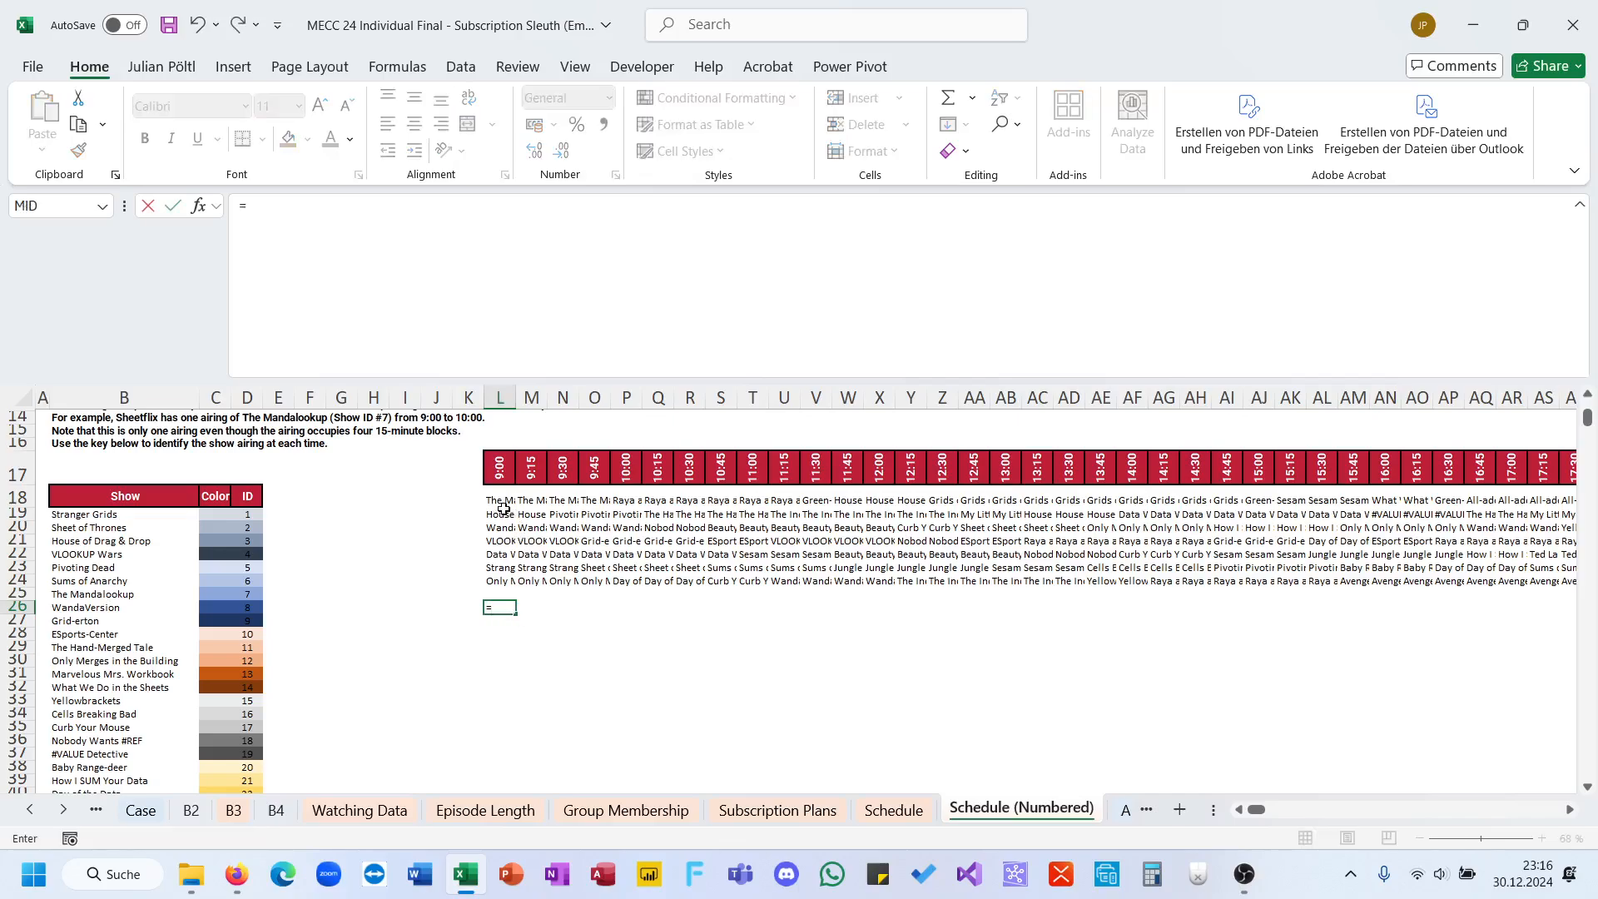
{"action": "key", "text": "Escape"}
Step: Examine how airings appear as blocks in the Sheetflix row, comparing C3:F3 with the single block in M3
{"action": "scroll", "coordinate": [225, 470], "scroll_direction": "up", "scroll_amount": 5}
{"action": "left_click_drag", "start_coordinate": [224, 469], "coordinate": [312, 471]}
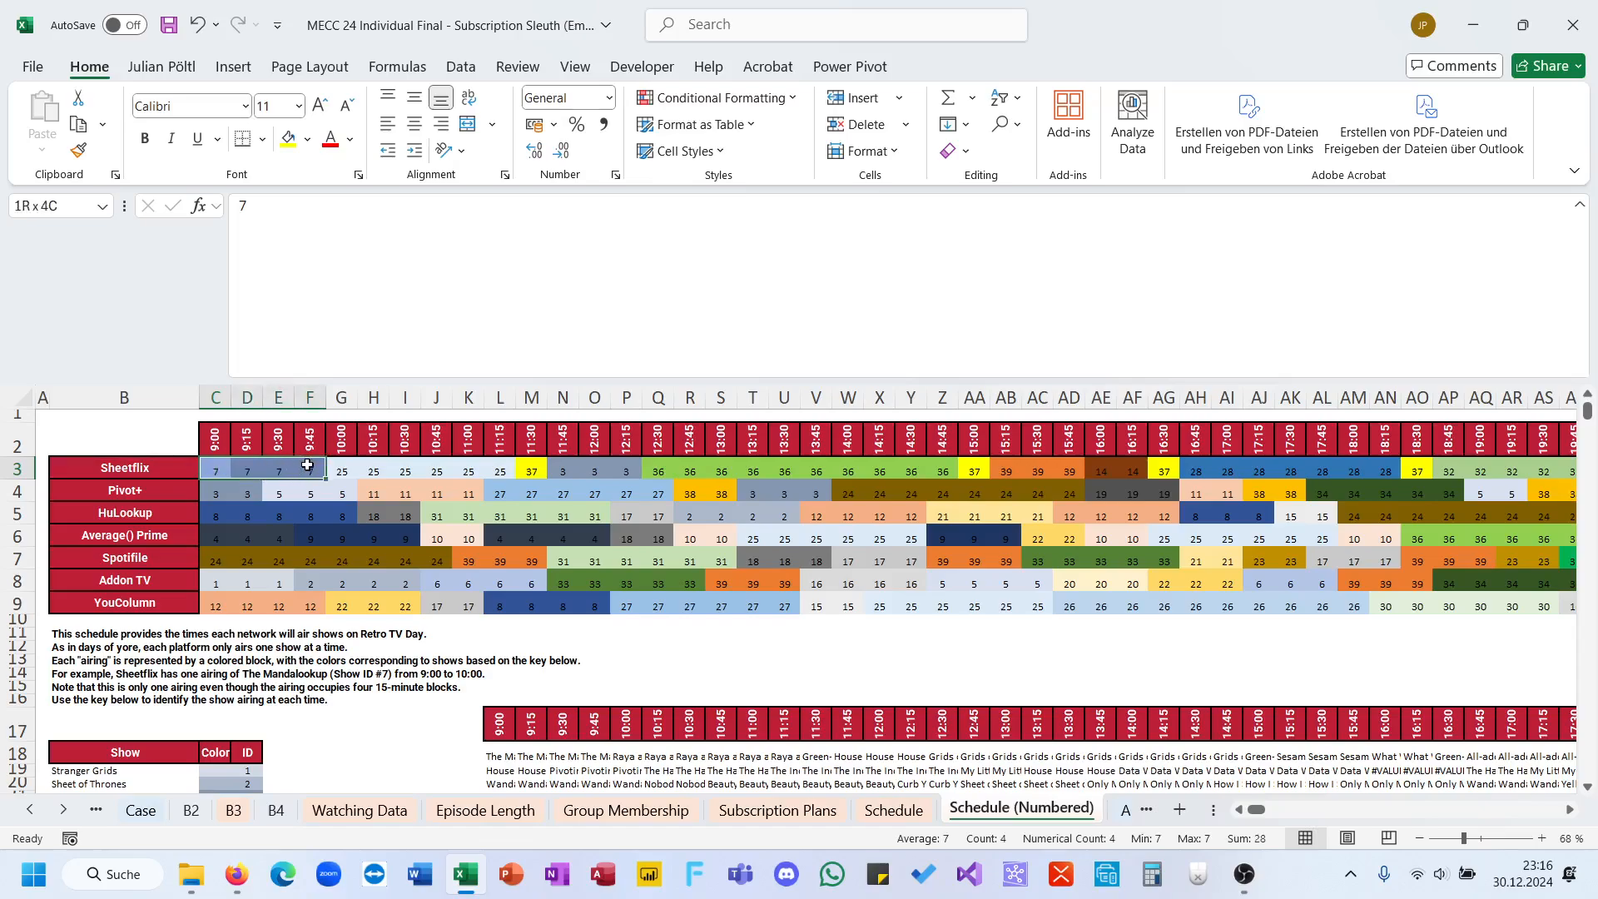
{"action": "left_click", "coordinate": [531, 471]}
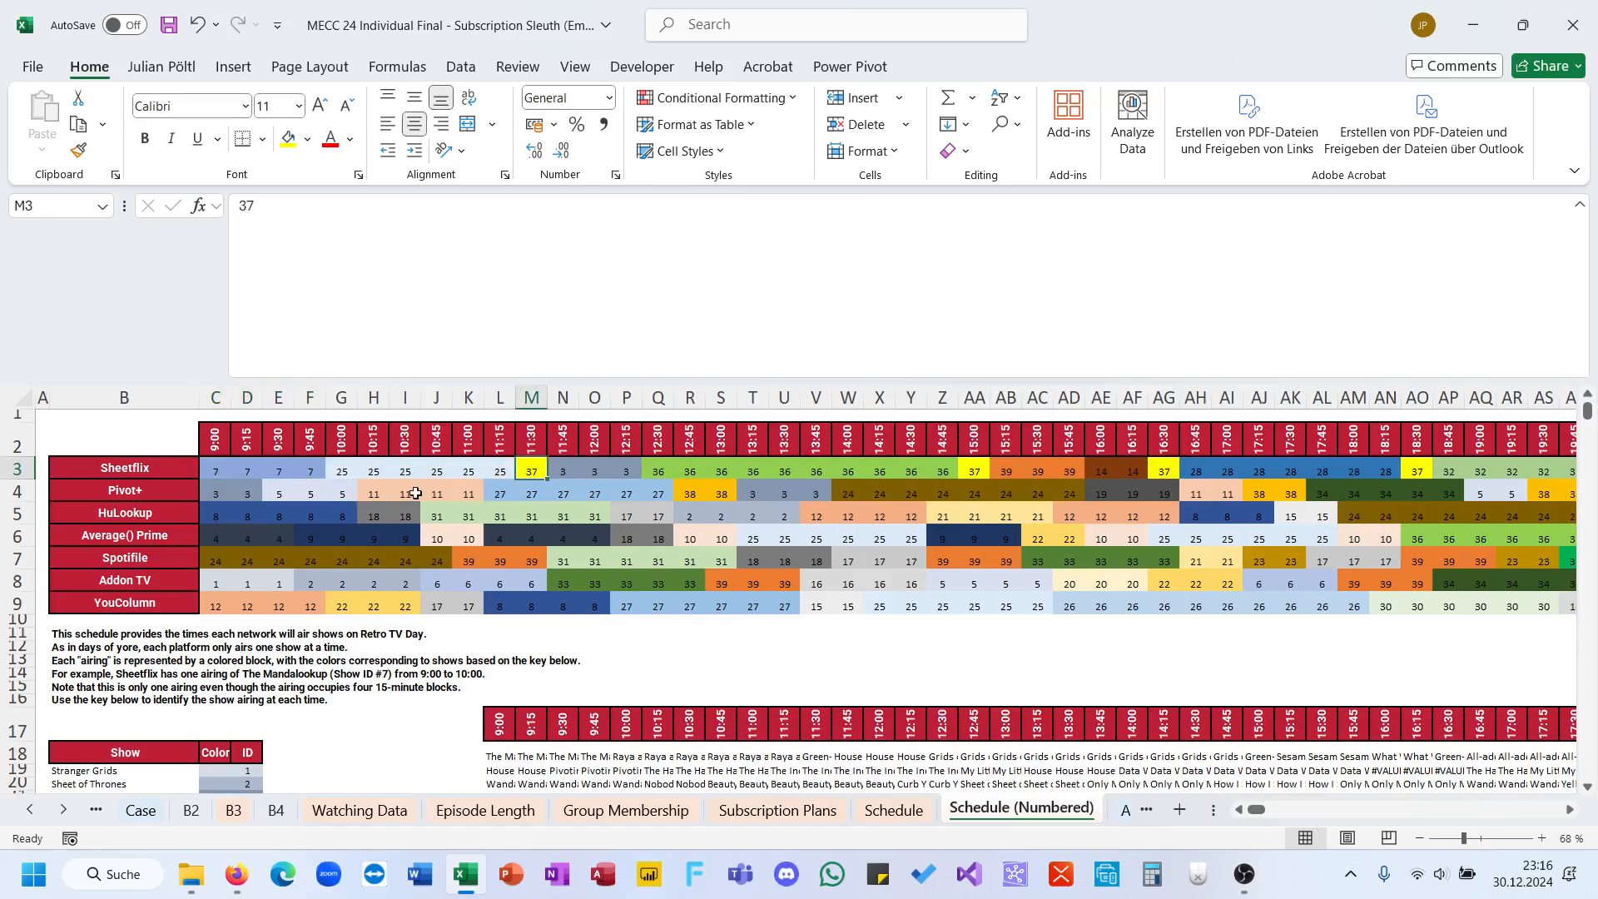
{"action": "left_click_drag", "start_coordinate": [218, 470], "coordinate": [322, 475]}
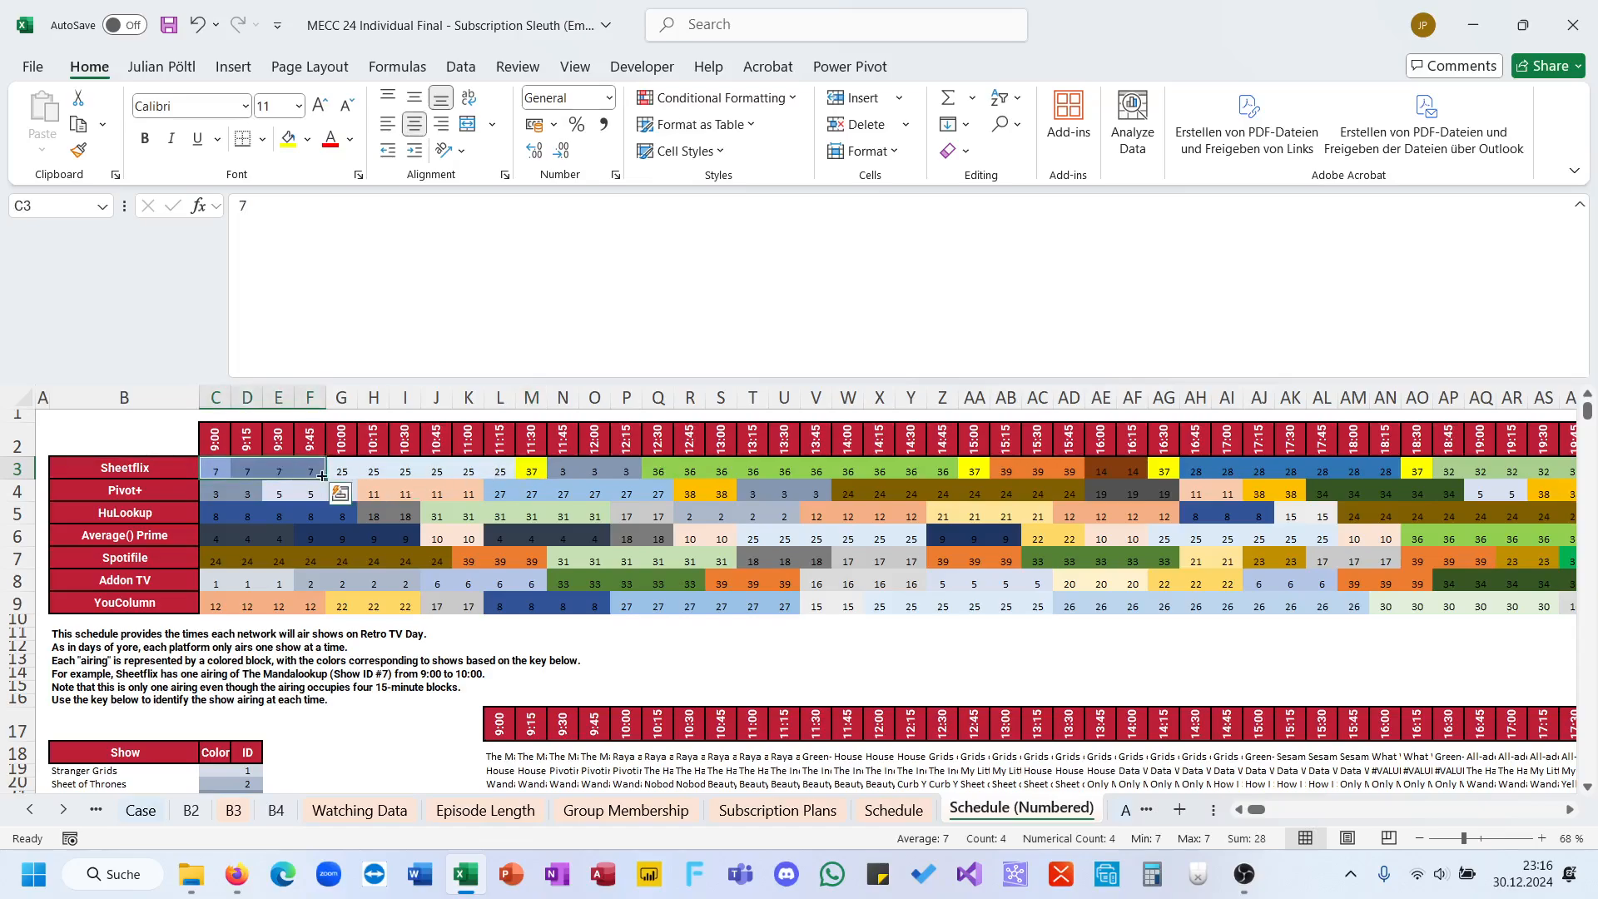
{"action": "left_click", "coordinate": [530, 471]}
{"action": "scroll", "coordinate": [531, 466], "scroll_direction": "down", "scroll_amount": 2}
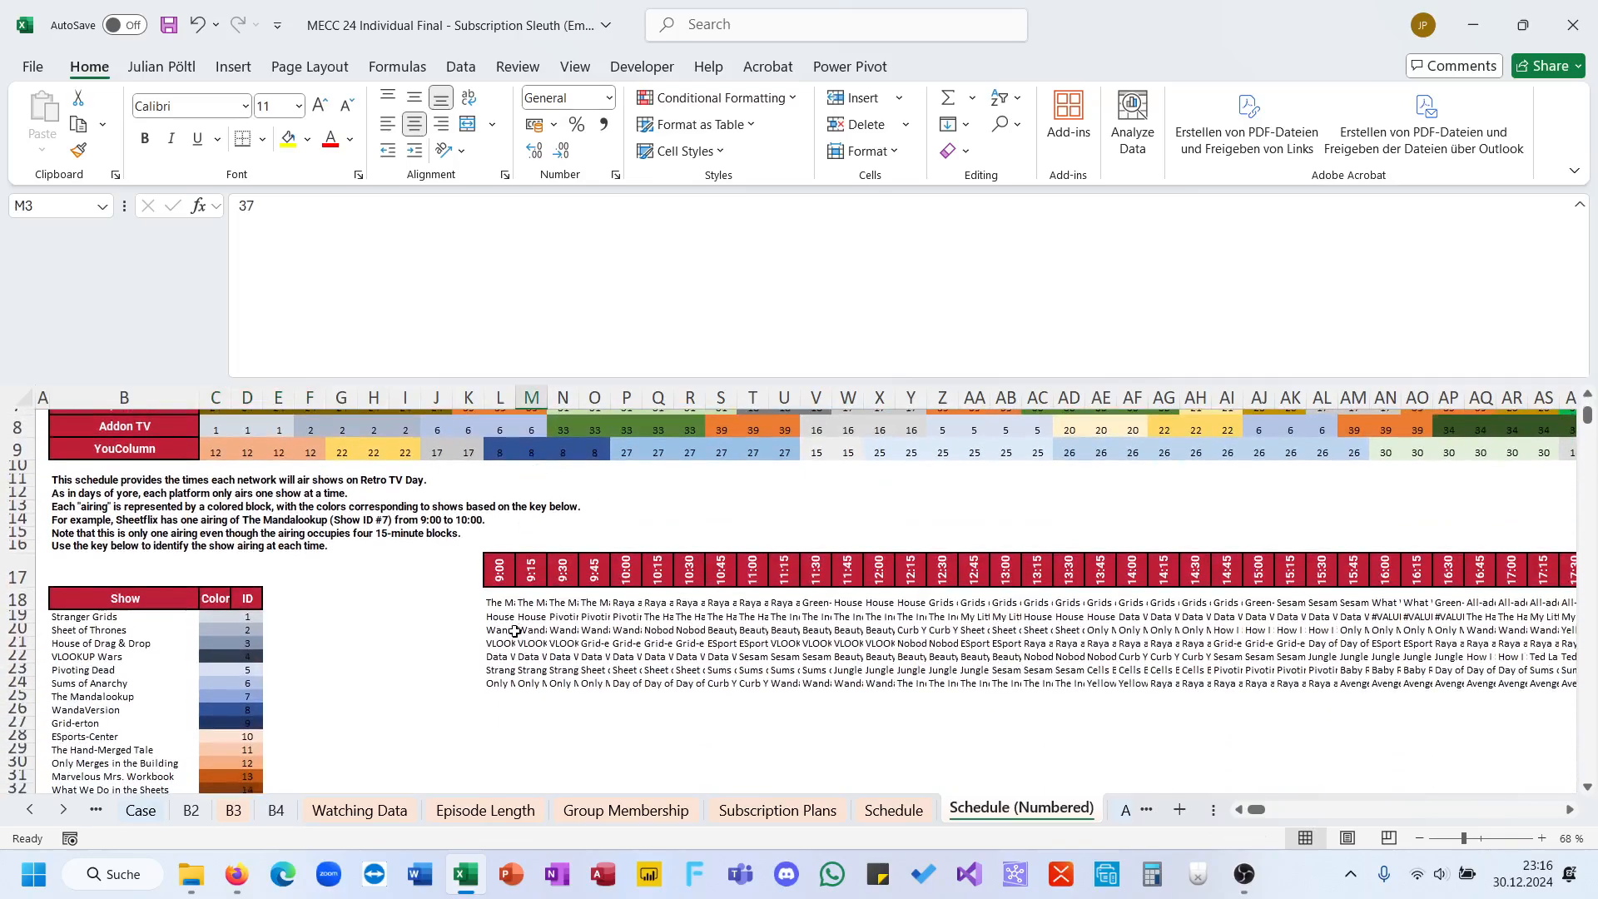
{"action": "left_click", "coordinate": [504, 711]}
{"action": "type", "text": "=sc"}
{"action": "key", "text": "Tab"}
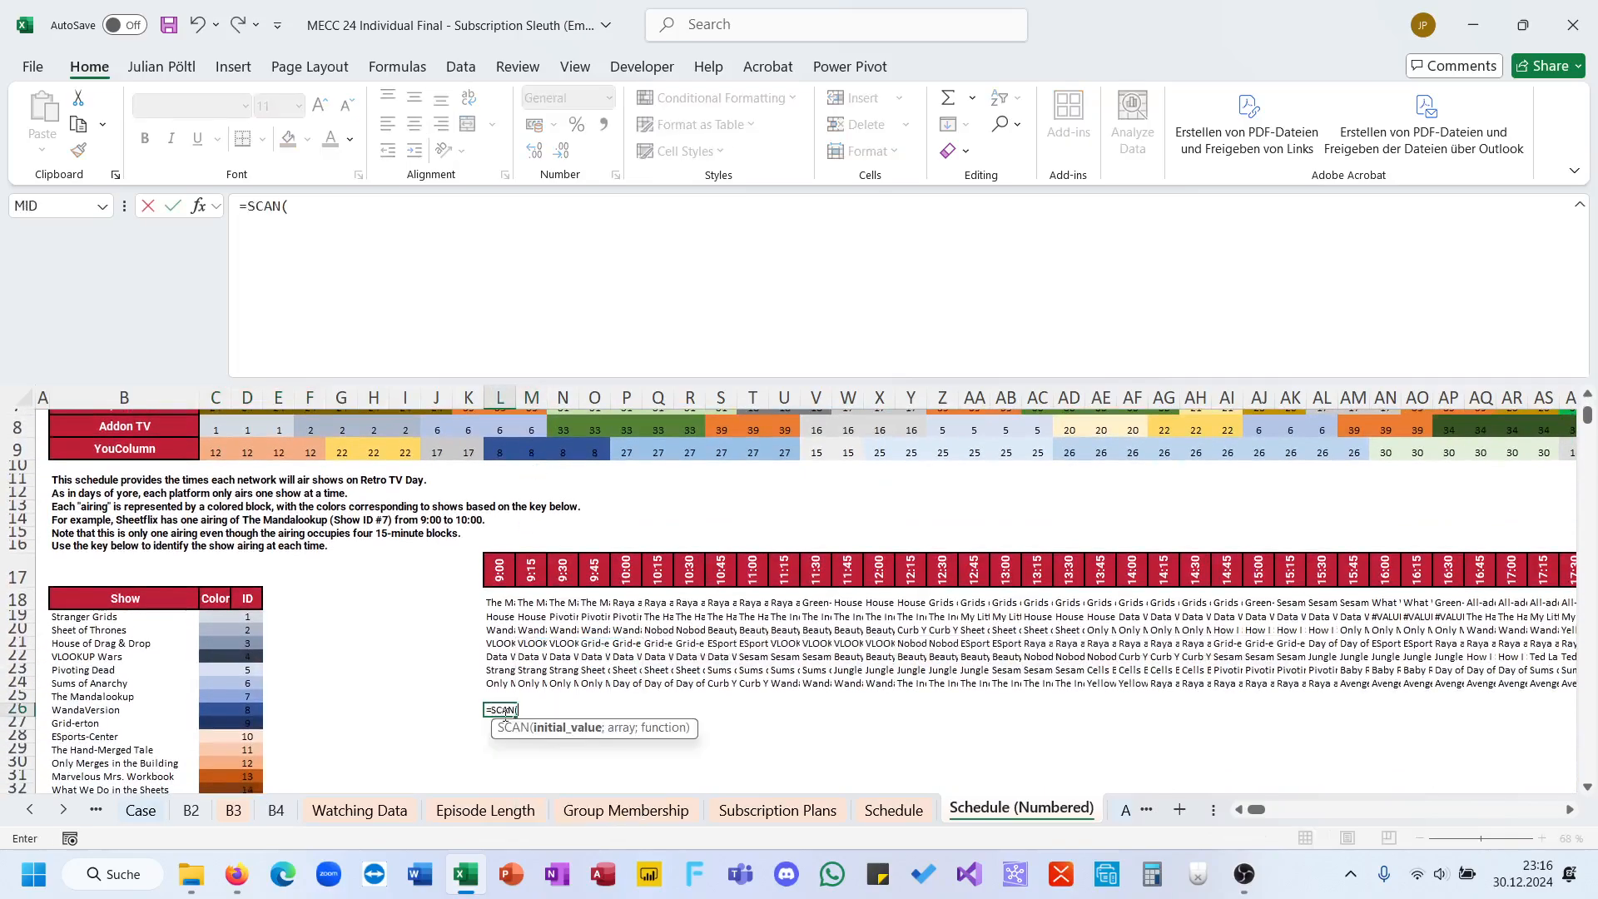
{"action": "type", "text": "0;"}
{"action": "left_click", "coordinate": [504, 601]}
{"action": "key", "text": "Escape"}
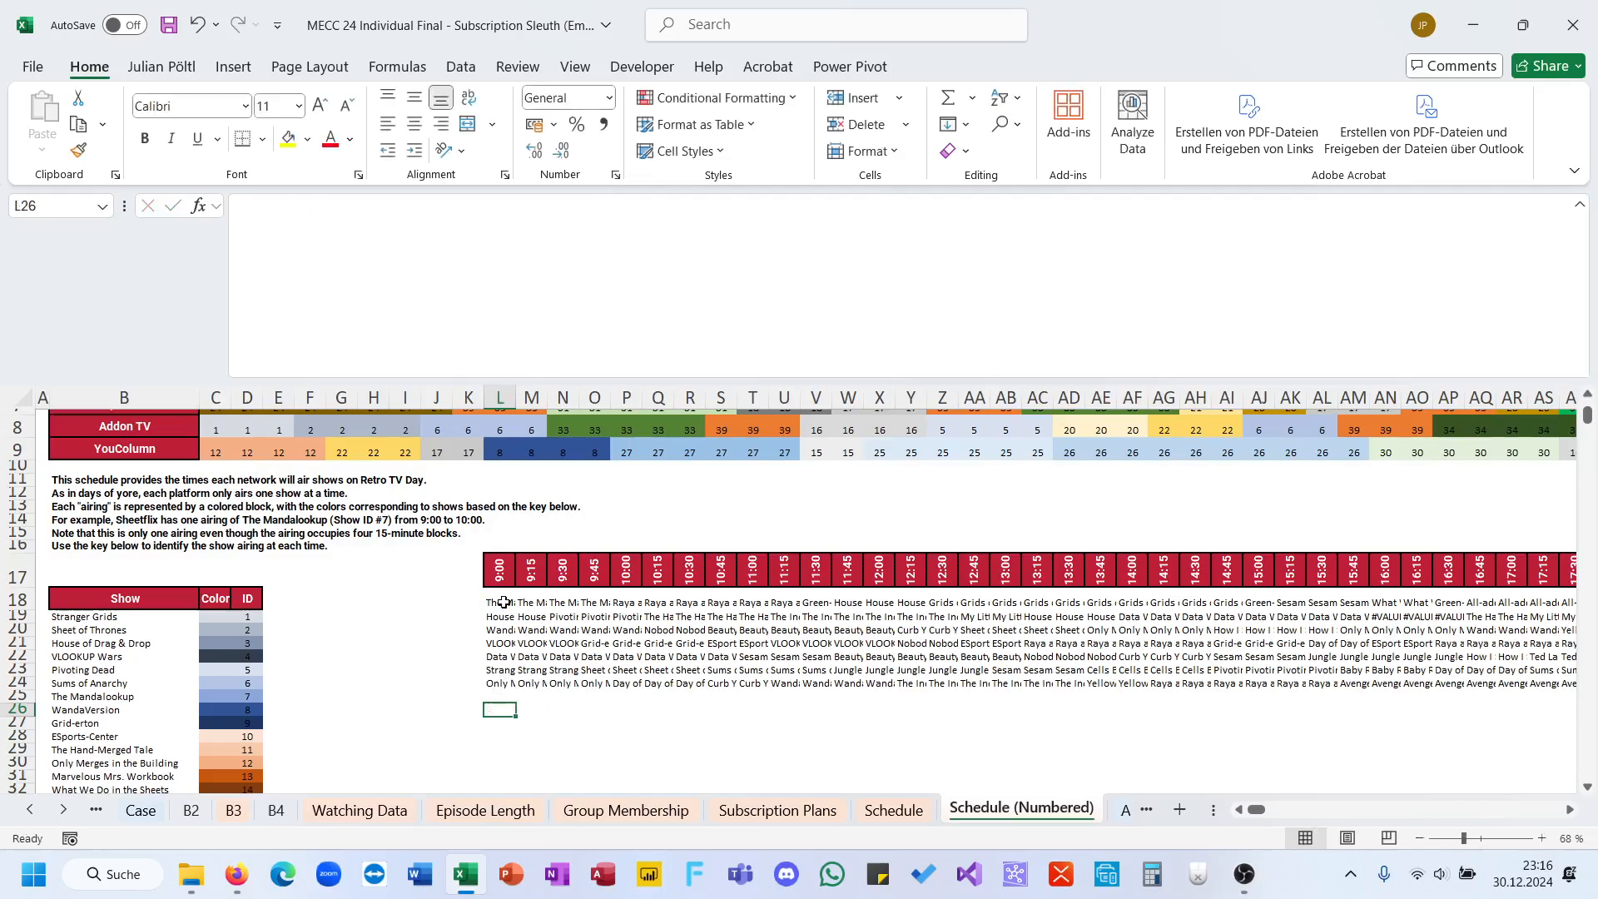
Step: Enter a DROP formula in L26 that removes the first column from L18:BG18
{"action": "type", "text": "=dro"}
{"action": "key", "text": "Tab"}
{"action": "left_click", "coordinate": [504, 602]}
{"action": "key", "text": "ctrl+shift+Right"}
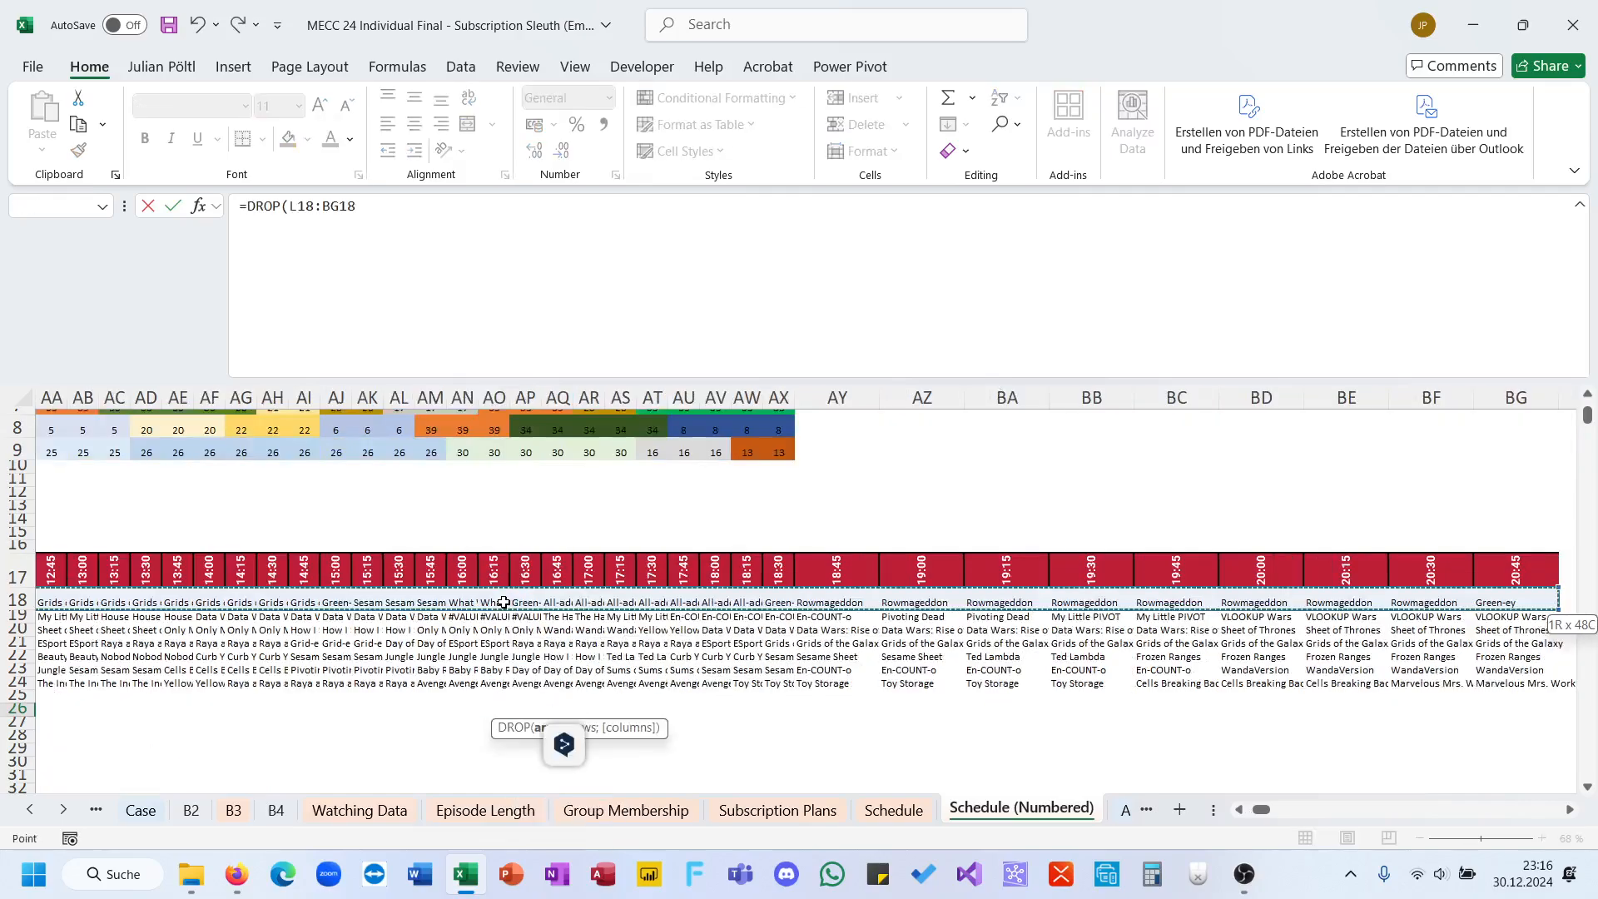
{"action": "type", "text": ";;1)"}
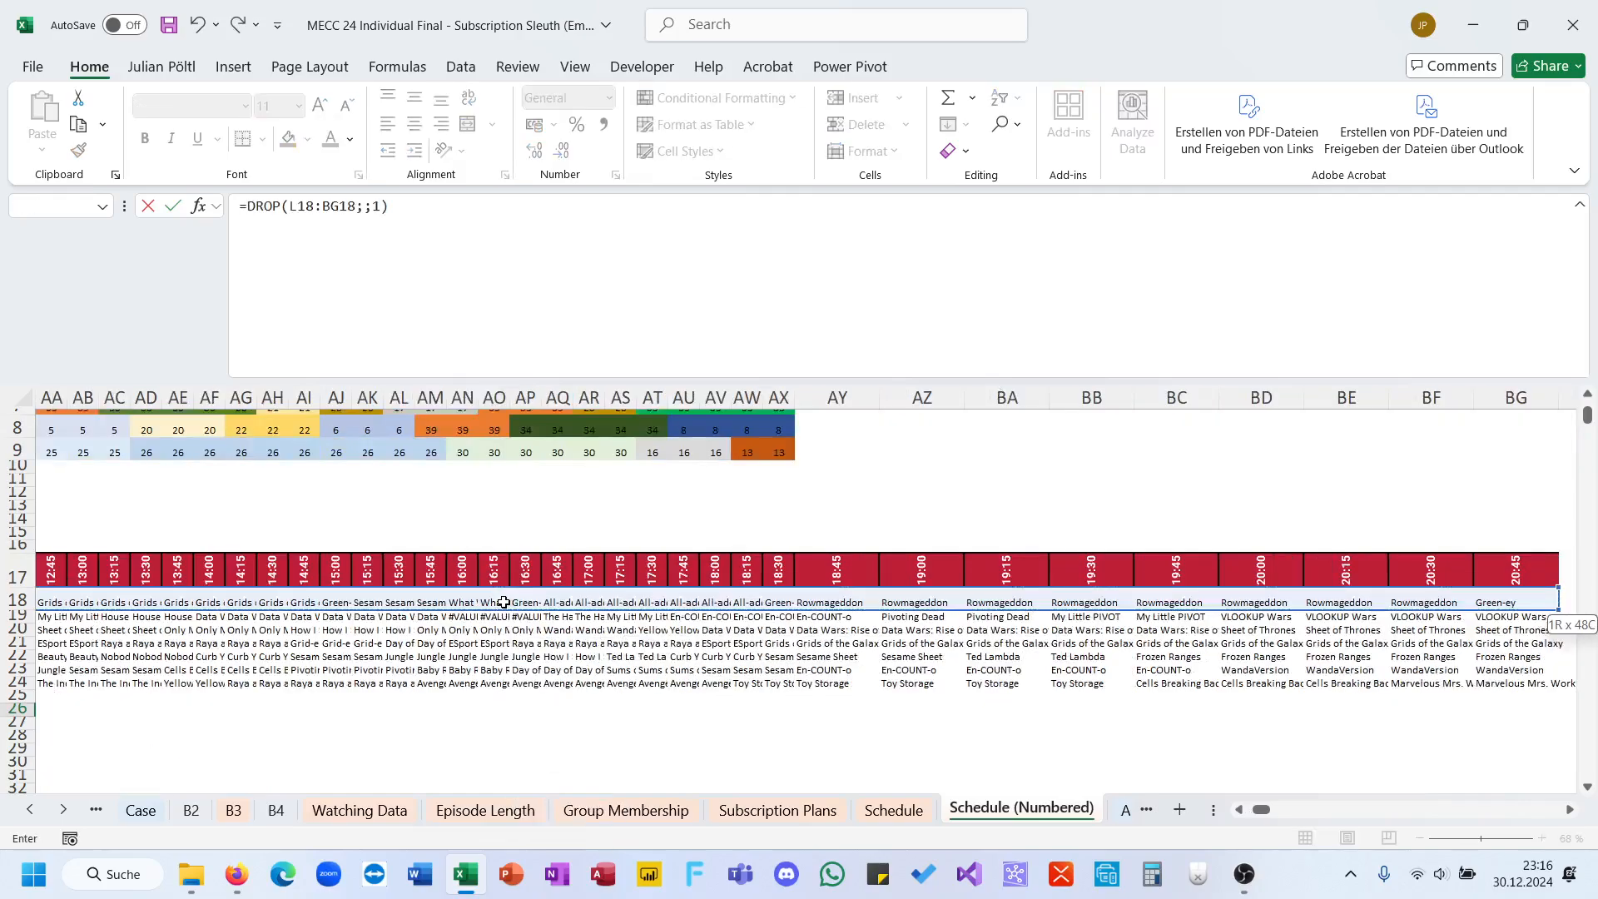
Step: Extend the L26 DROP formula with a not-equal comparison (<>) against L18:BG18
{"action": "left_click", "coordinate": [499, 268]}
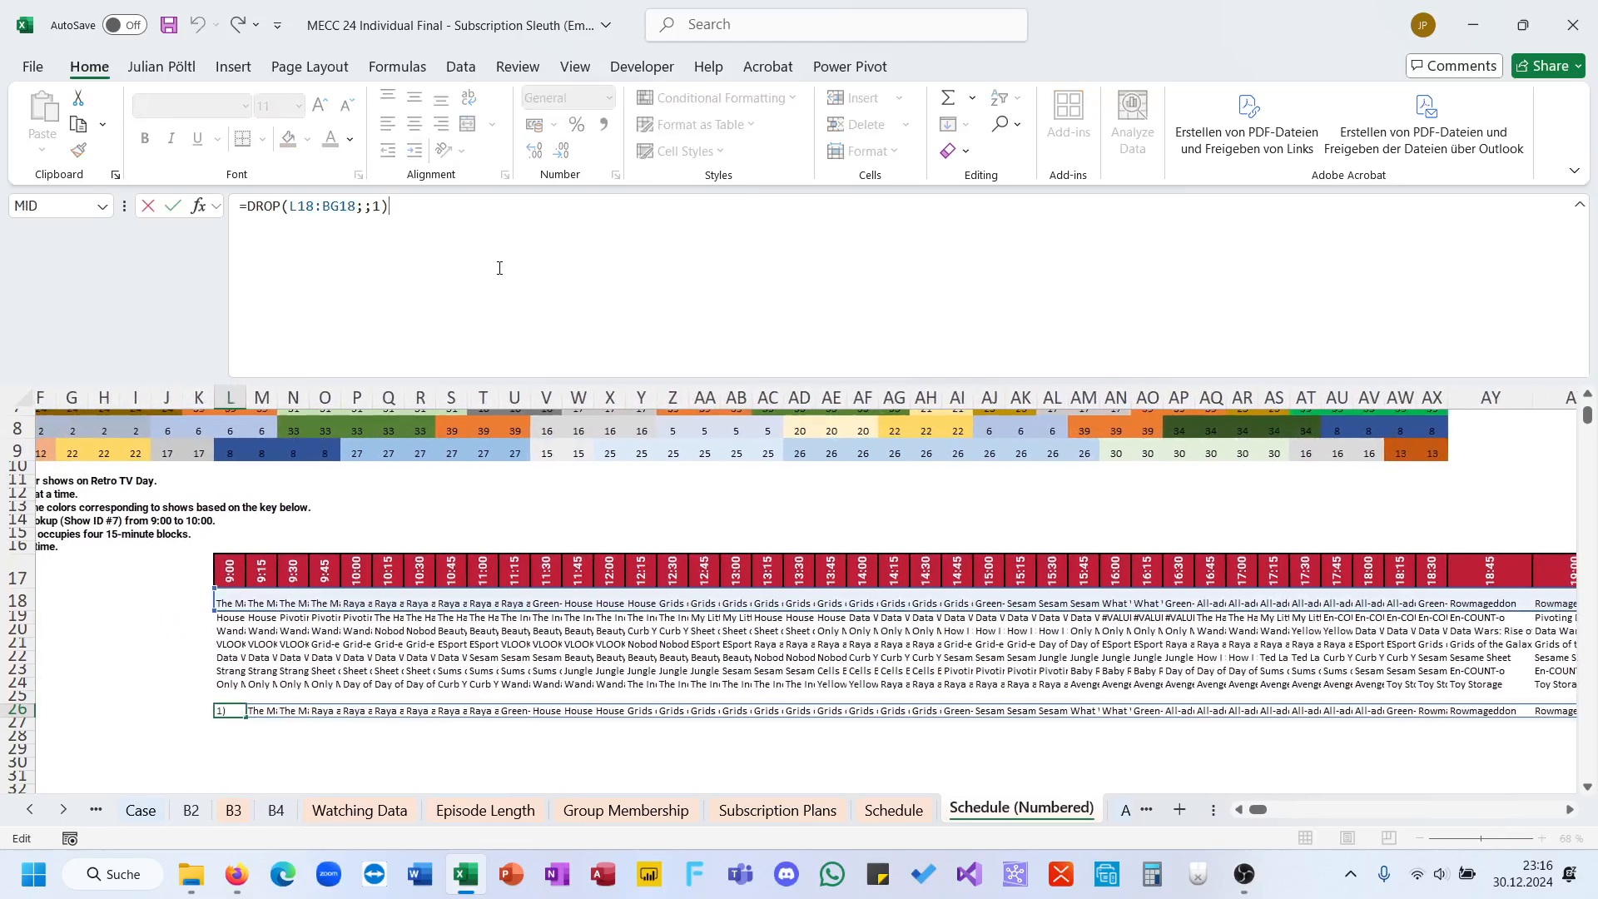
{"action": "left_click", "coordinate": [232, 596]}
{"action": "key", "text": "ctrl+shift+Right"}
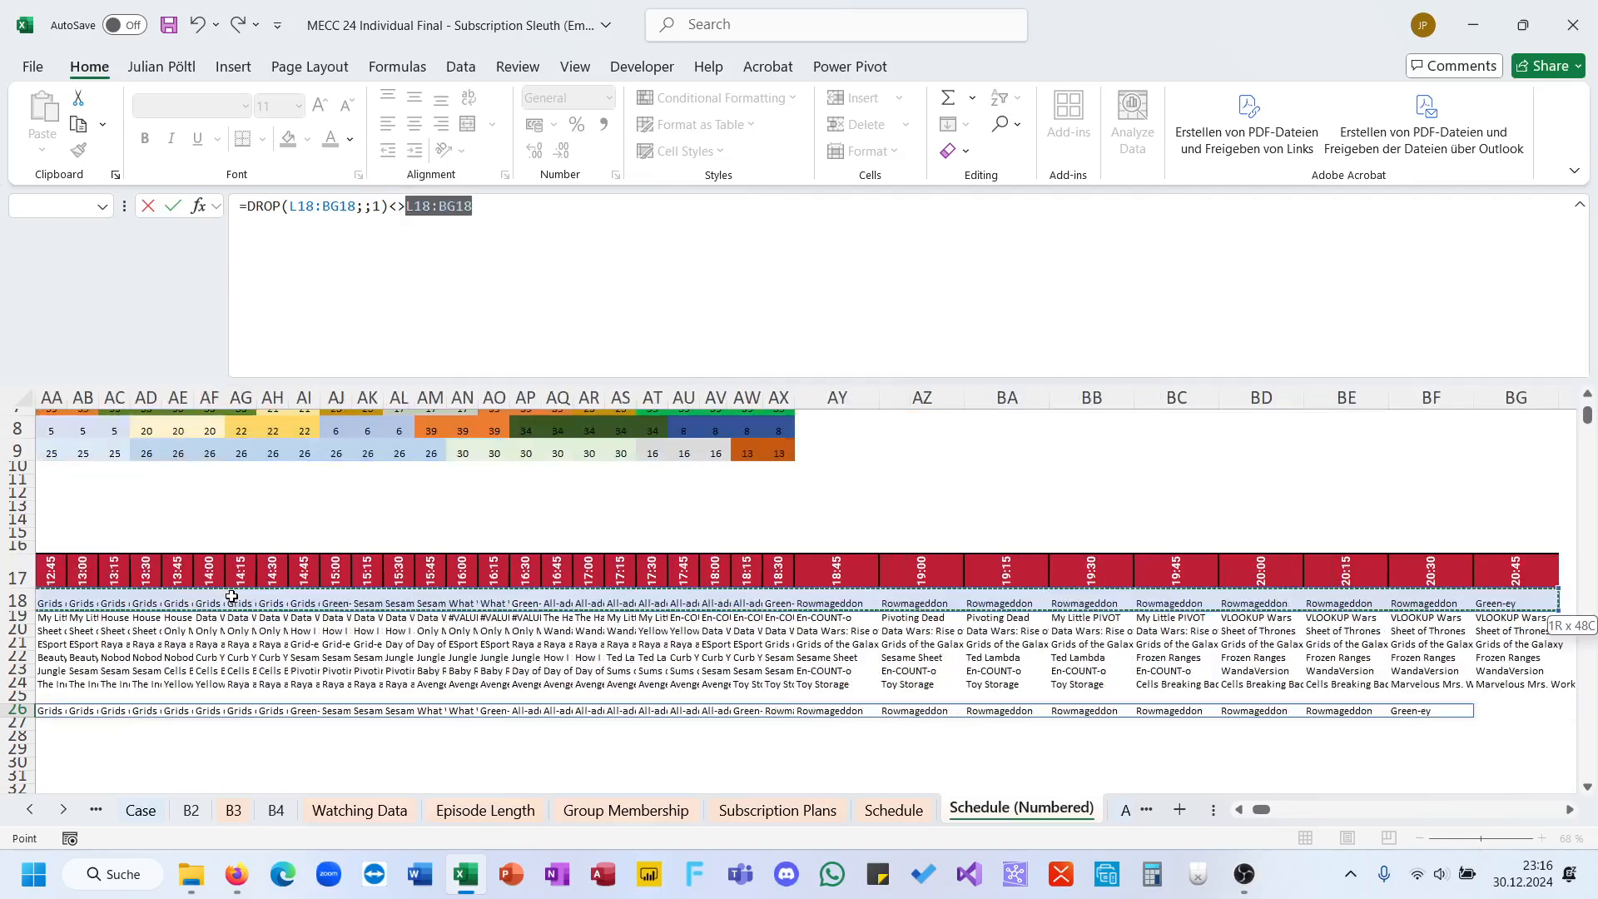
{"action": "type", "text": ";"}
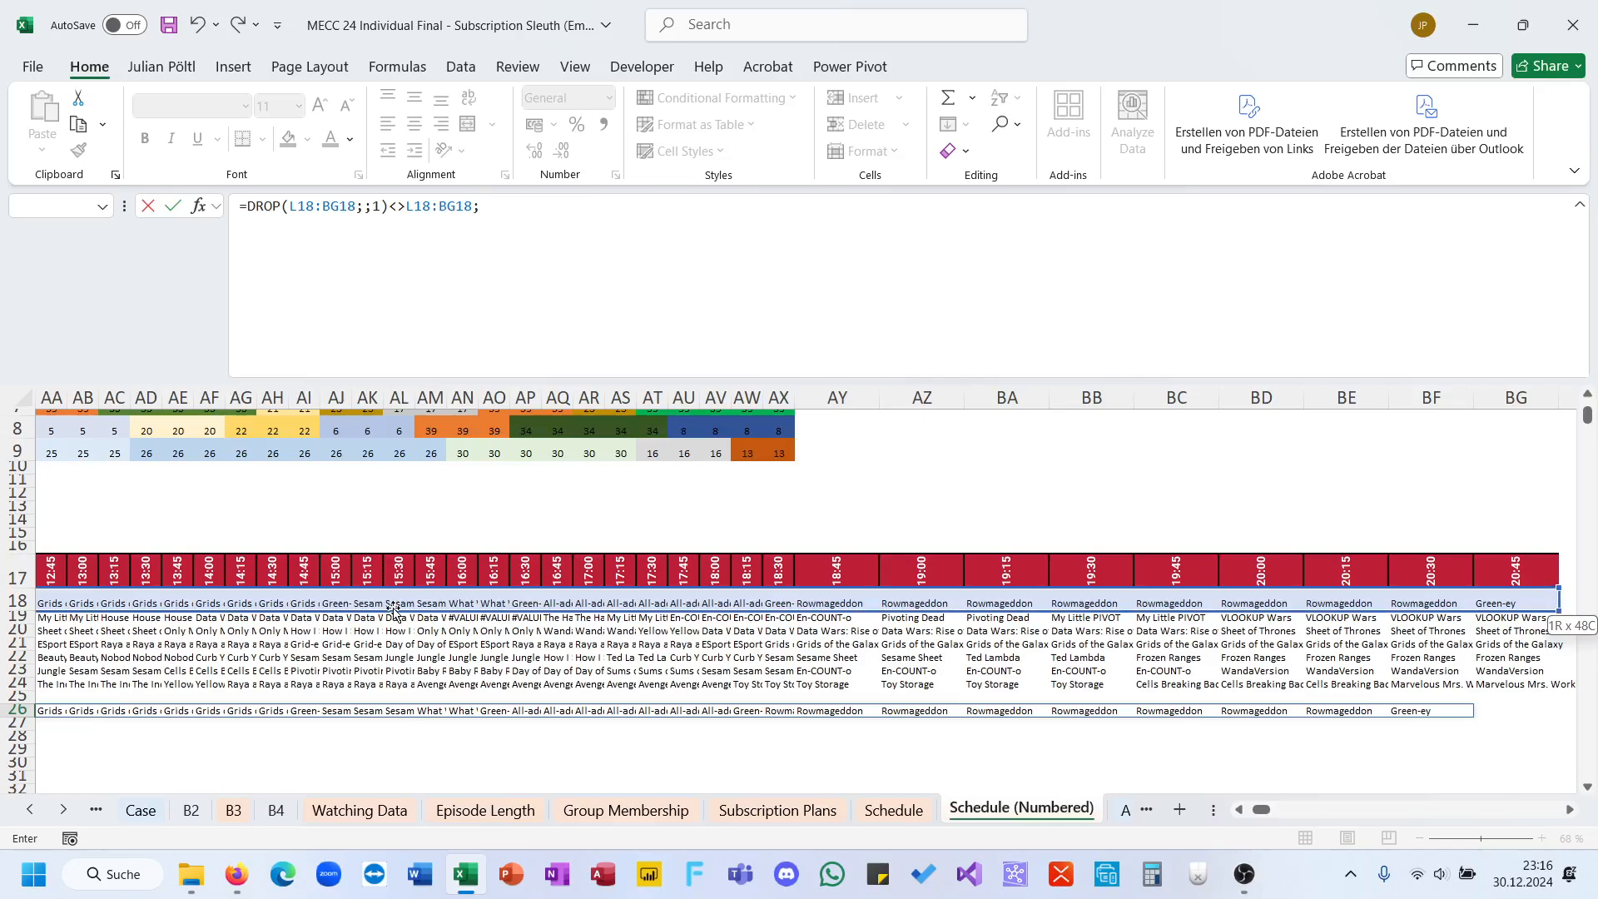
{"action": "key", "text": "BackSpace"}
{"action": "key", "text": "Return"}
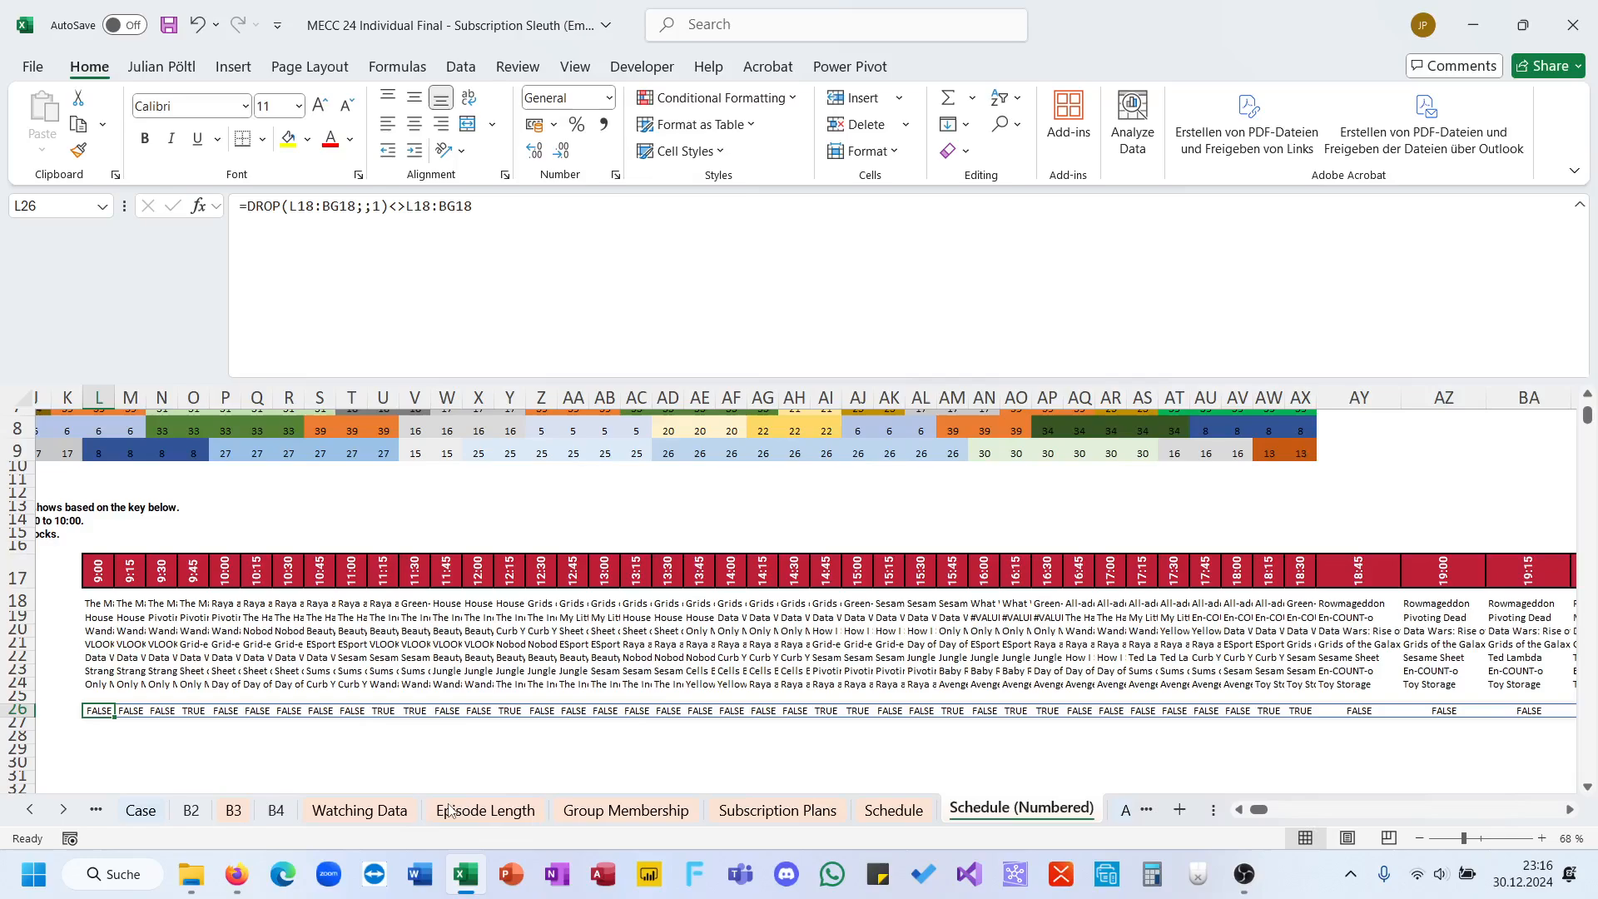
Step: Wrap the L26 comparison in IFERROR with 1 as the error value and check the spilled row through to its end
{"action": "left_click", "coordinate": [204, 709]}
{"action": "left_click", "coordinate": [112, 706]}
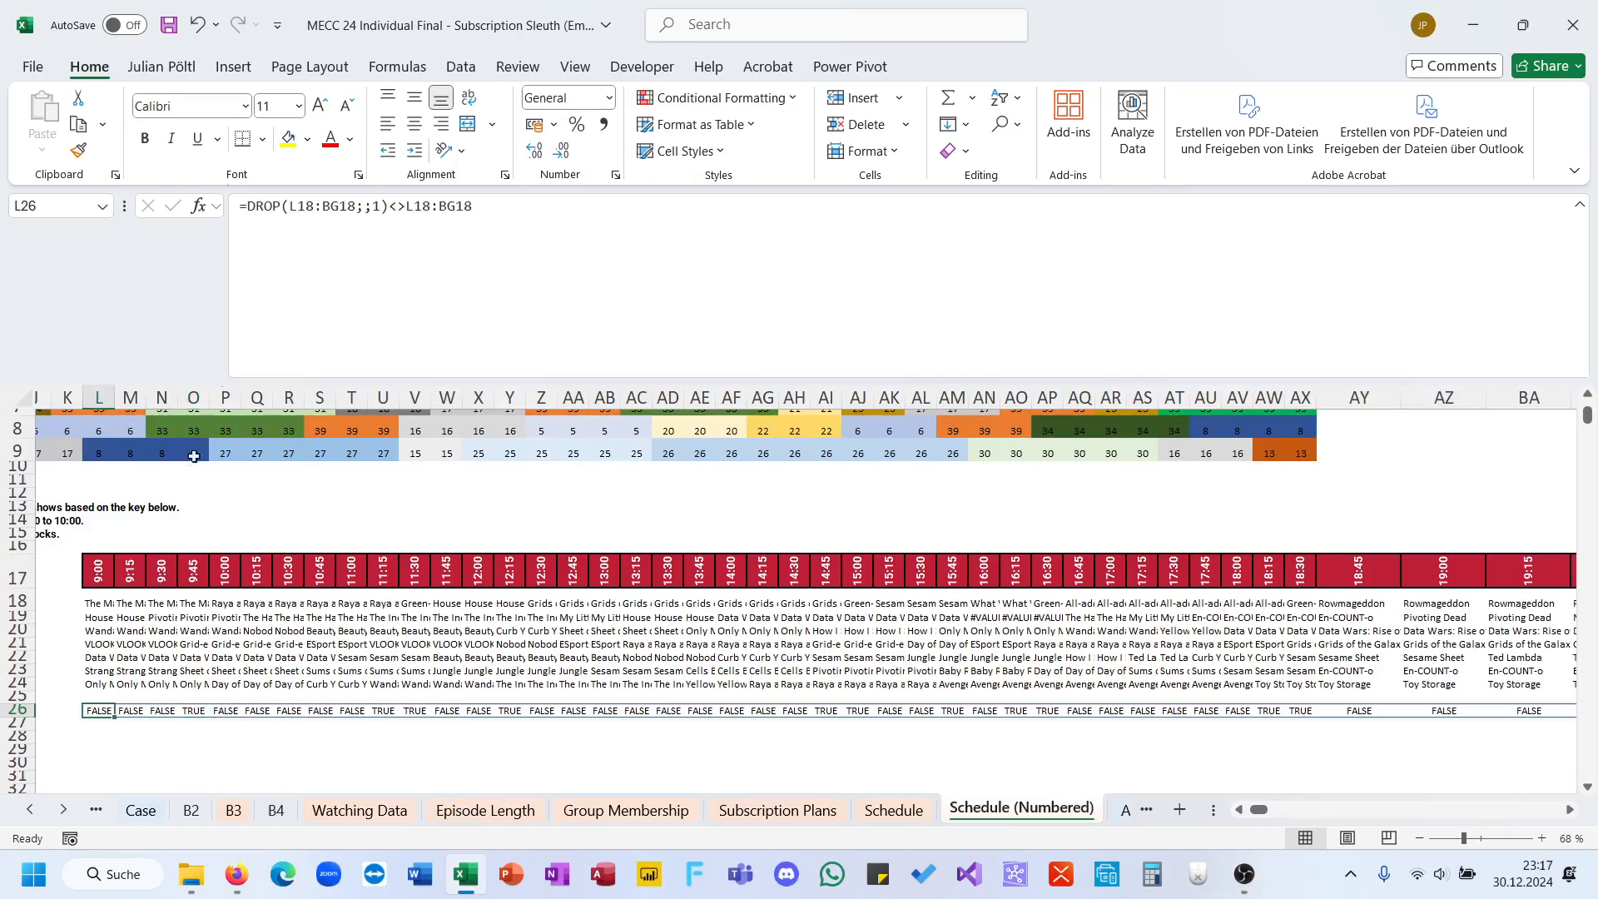
{"action": "left_click", "coordinate": [250, 209]}
{"action": "type", "text": "IFERROR("}
{"action": "key", "text": "Down"}
{"action": "key", "text": "Tab"}
{"action": "key", "text": "End"}
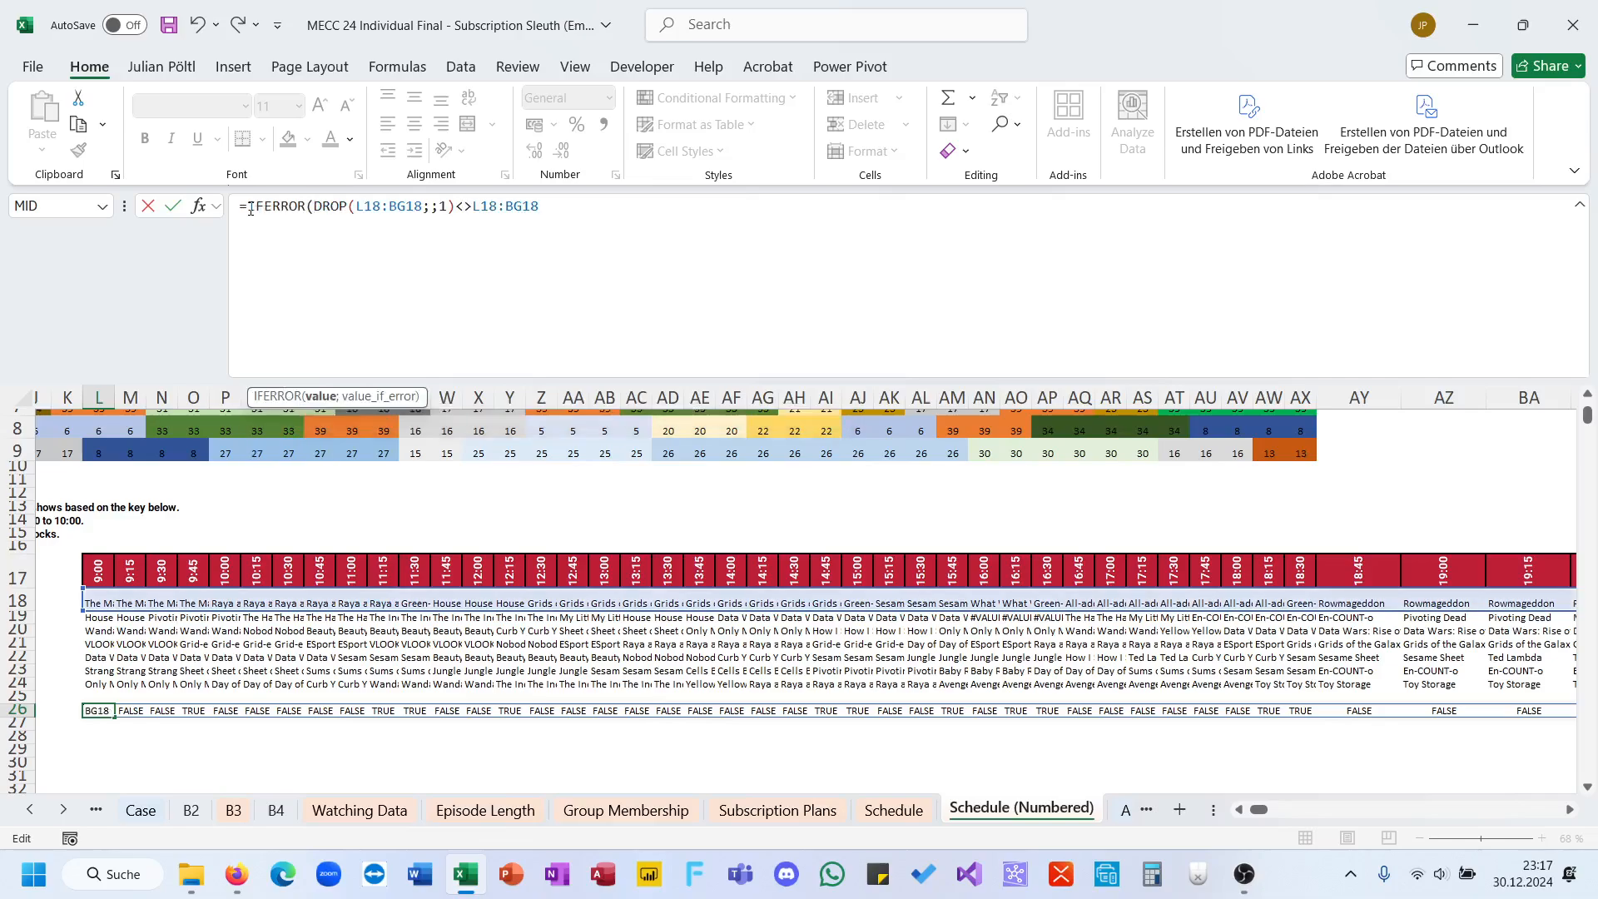
{"action": "type", "text": ";1)"}
{"action": "key", "text": "ctrl+Return"}
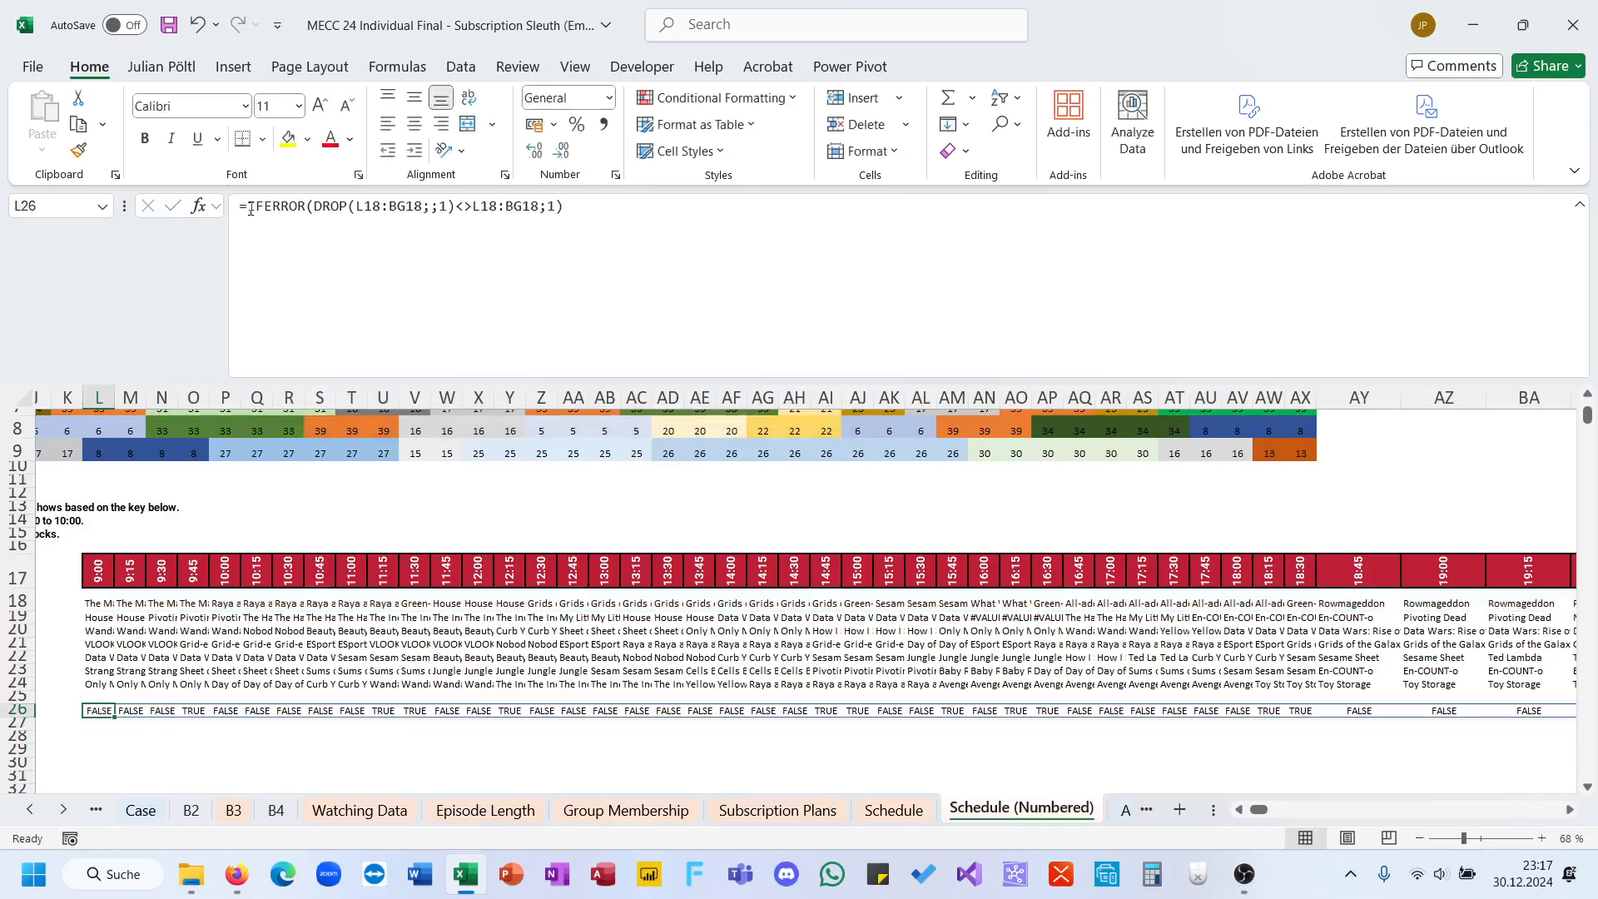
{"action": "key", "text": "ctrl+Right"}
{"action": "key", "text": "ctrl+Left"}
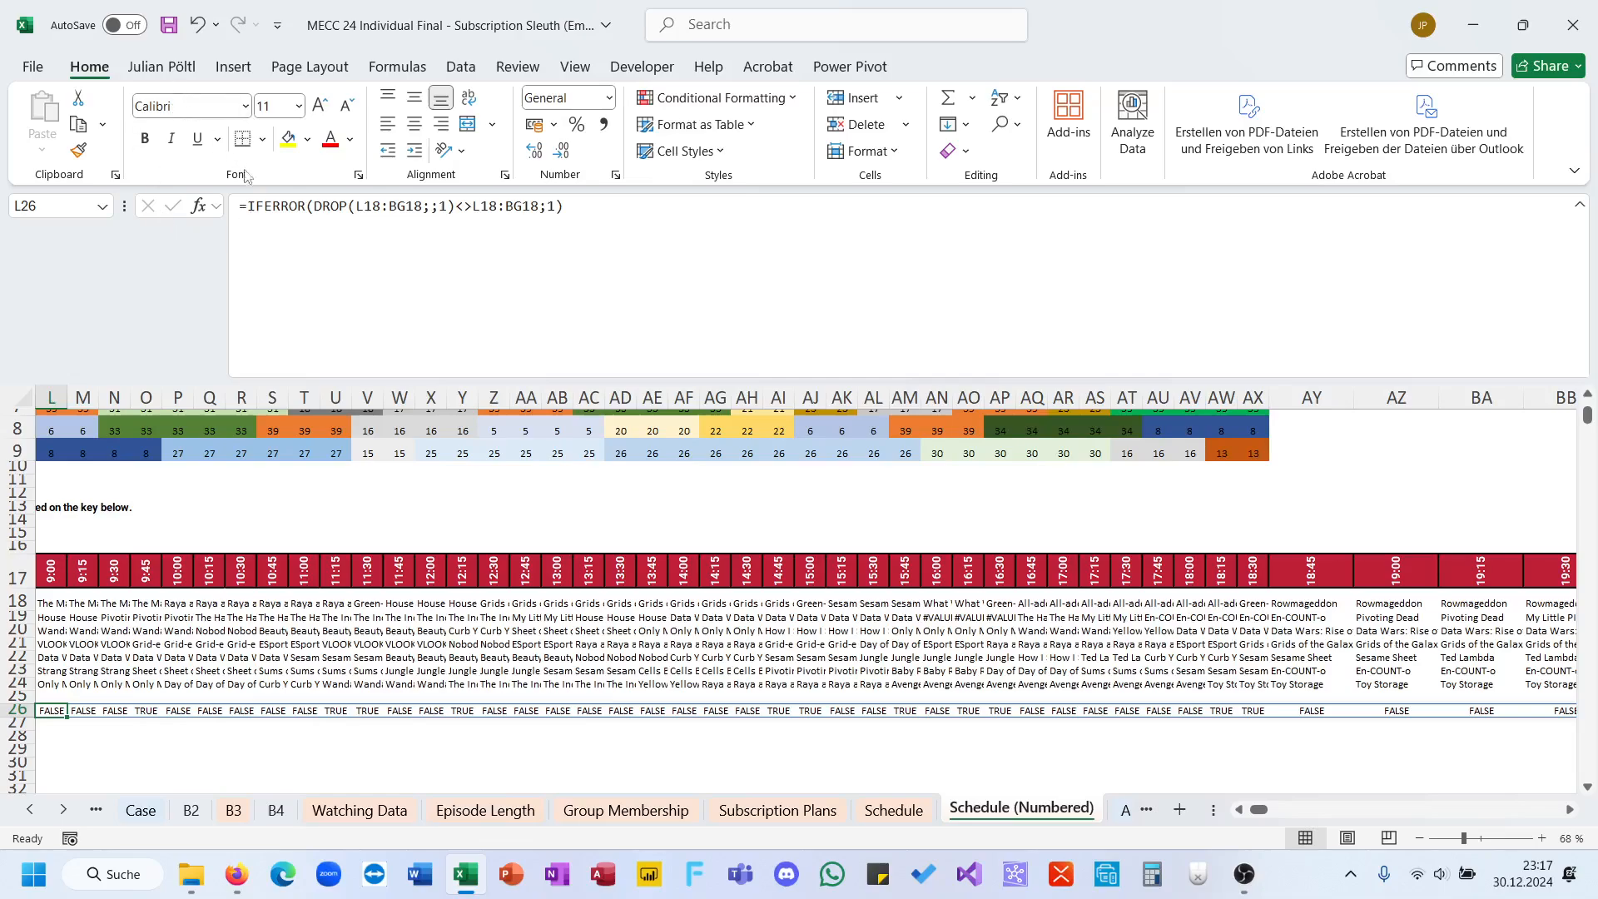
Step: Wrap the L26 formula in IF so it returns L18:BG18 where the test is true and an empty string otherwise
{"action": "left_click", "coordinate": [247, 206]}
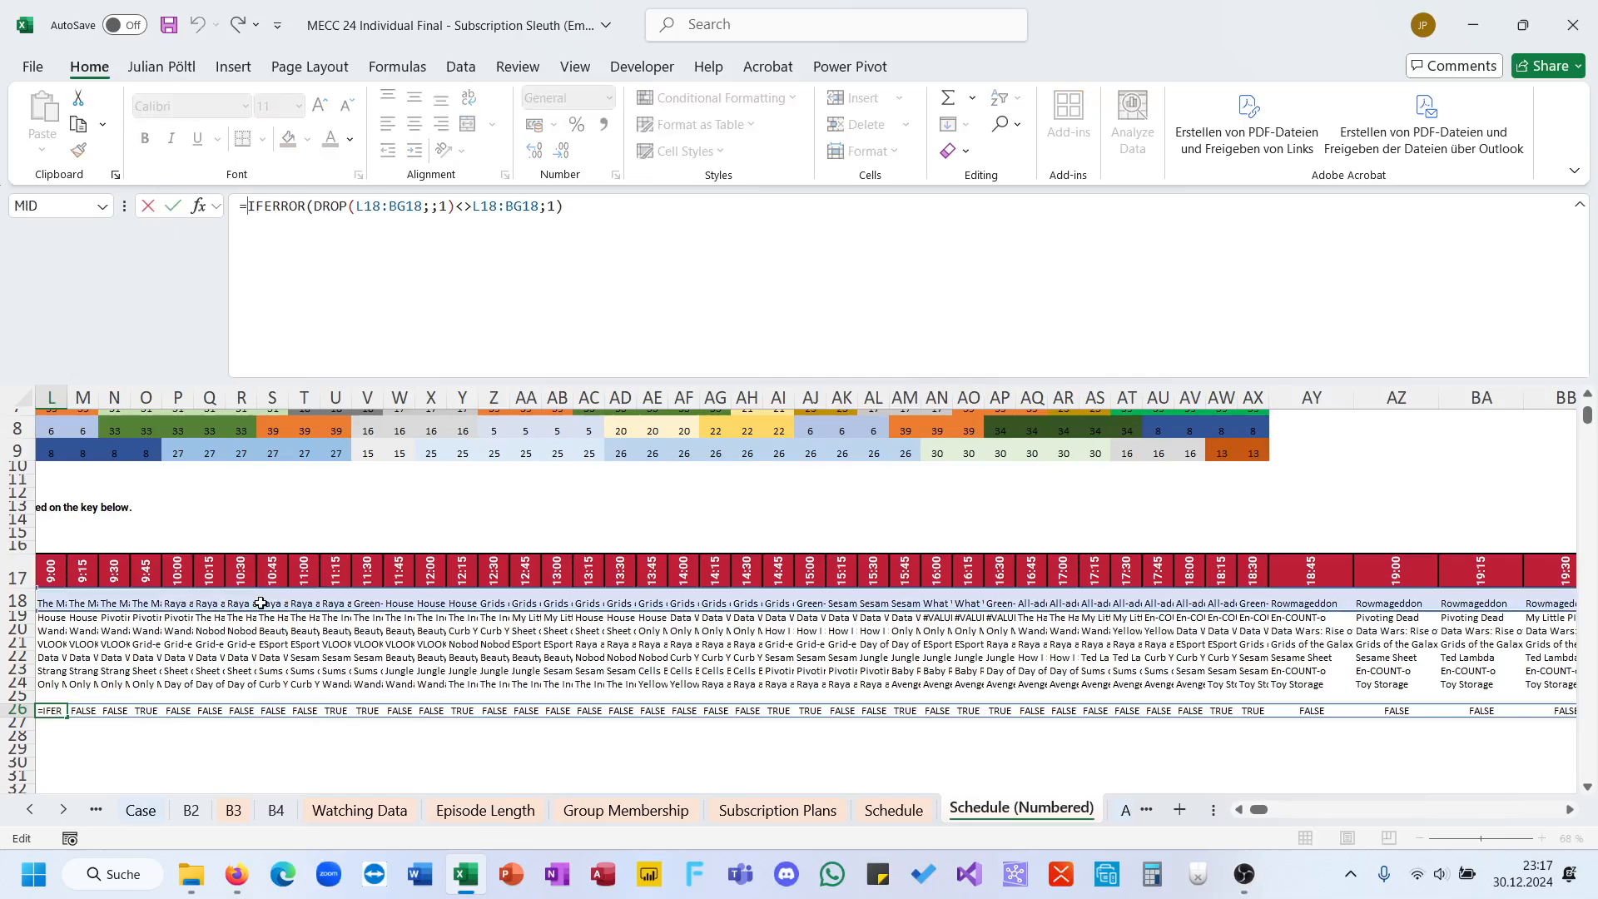
{"action": "scroll", "coordinate": [261, 603], "scroll_direction": "left", "scroll_amount": 2}
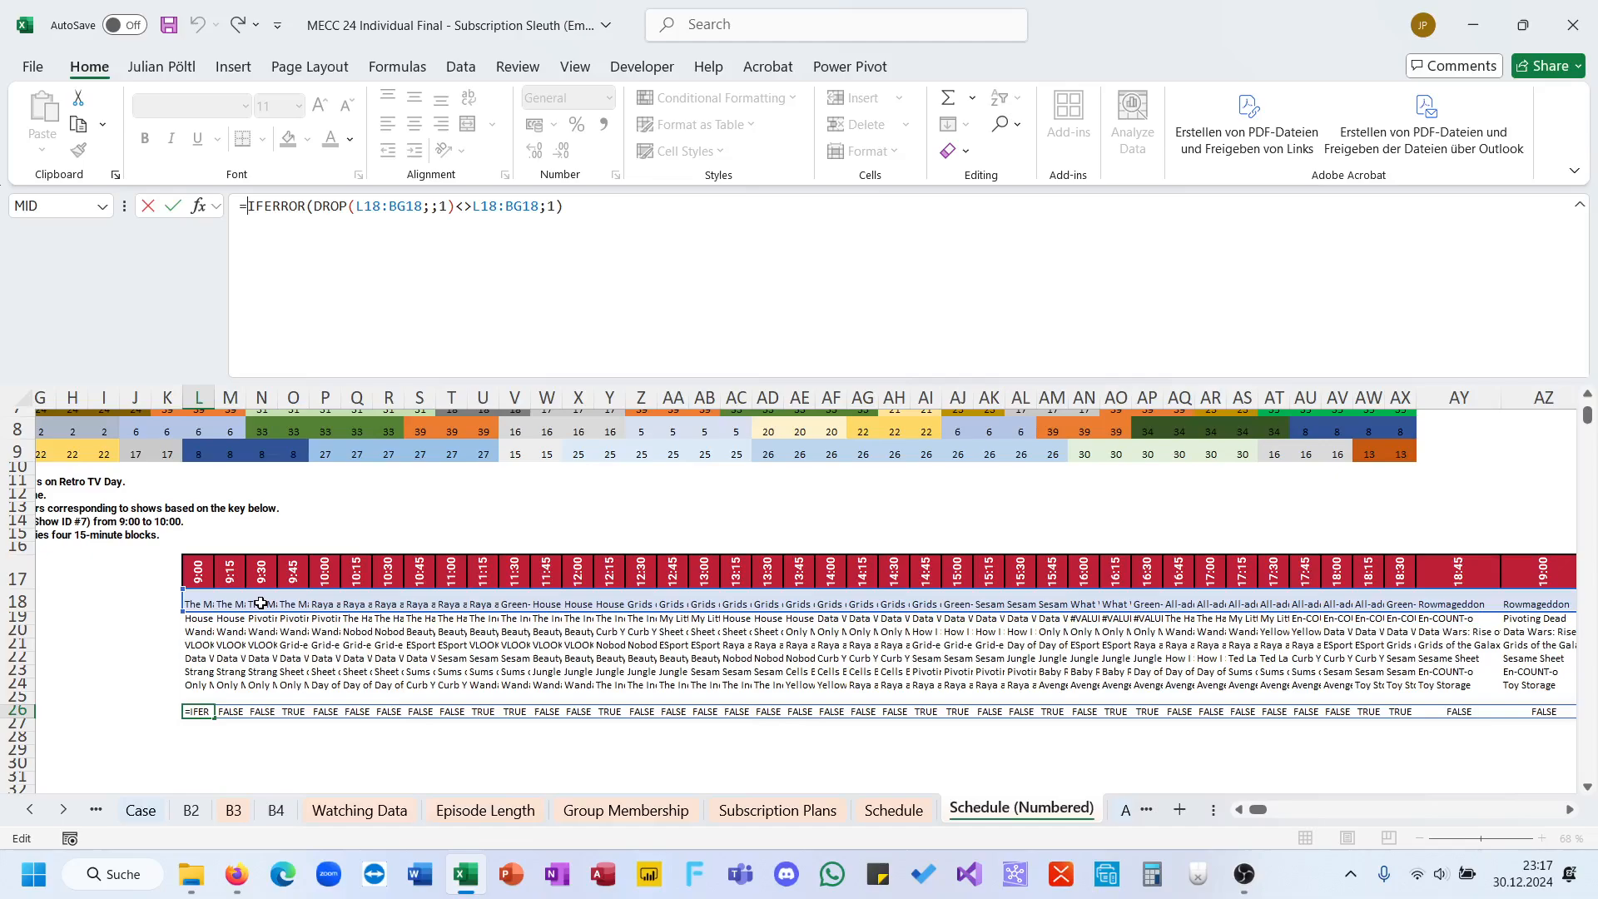
{"action": "type", "text": "IF("}
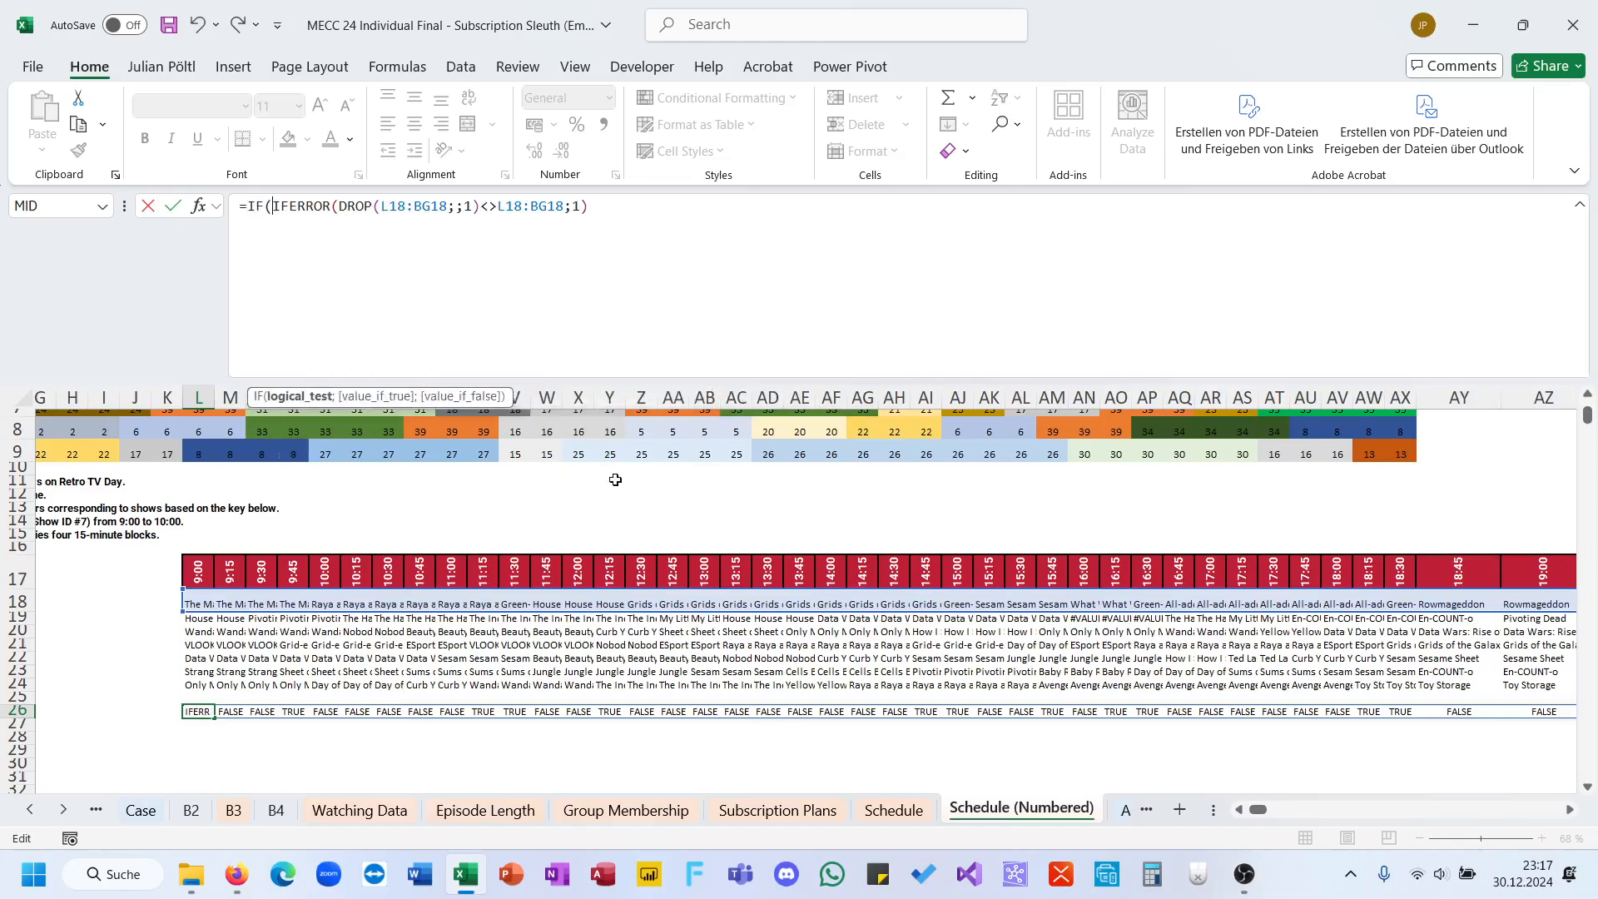
{"action": "left_click", "coordinate": [679, 308]}
{"action": "type", "text": ";"}
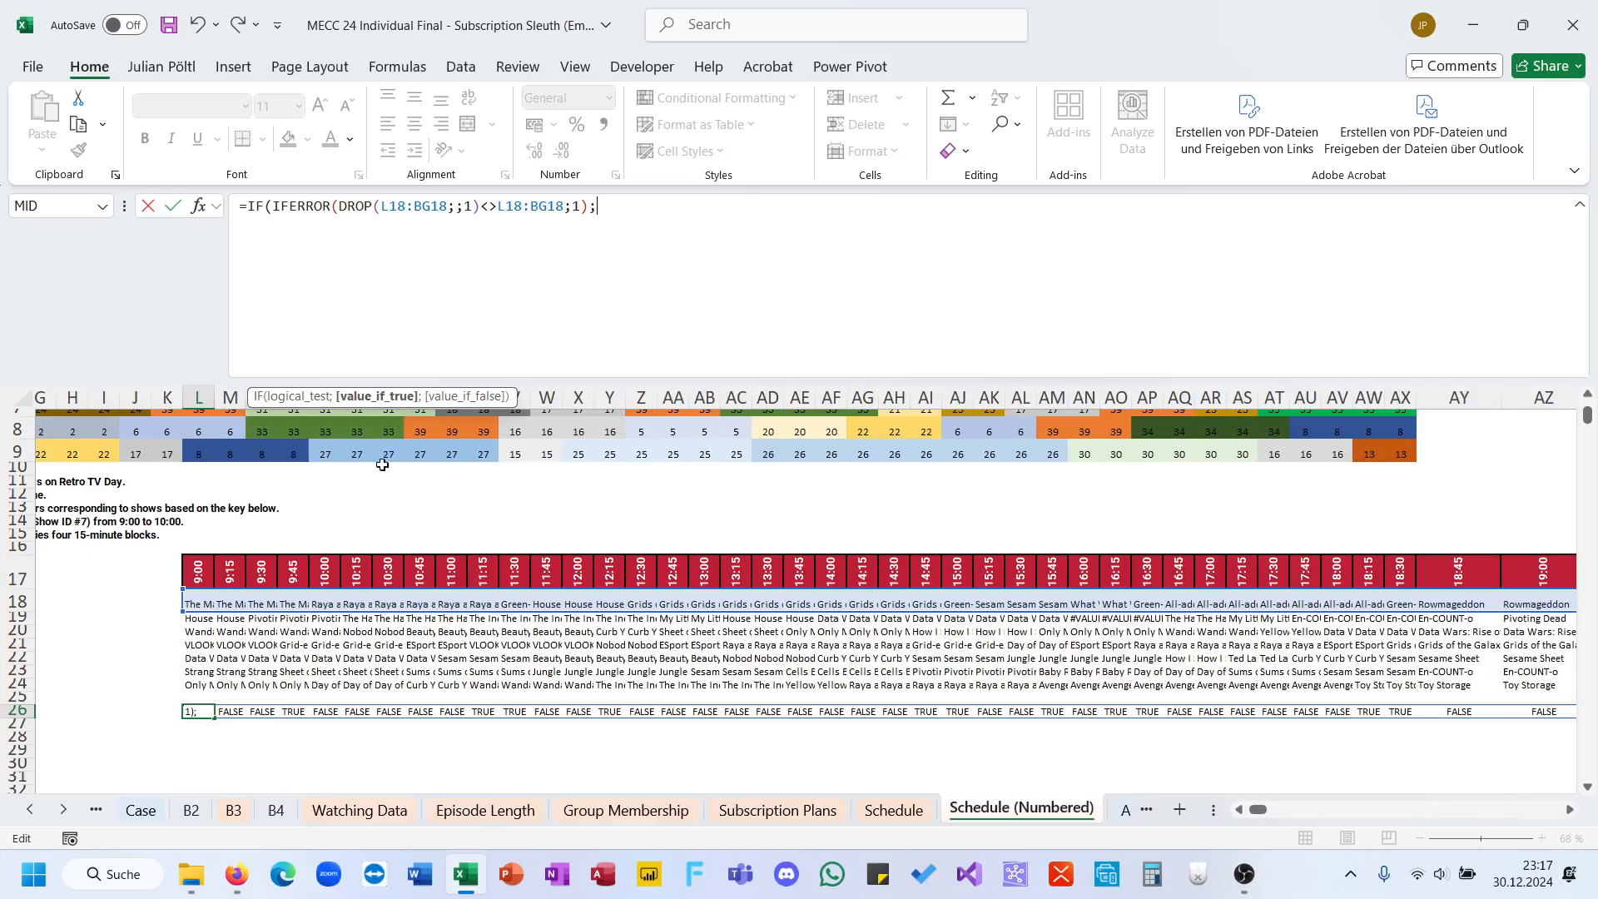
{"action": "left_click", "coordinate": [206, 598]}
{"action": "key", "text": "ctrl+shift+Right"}
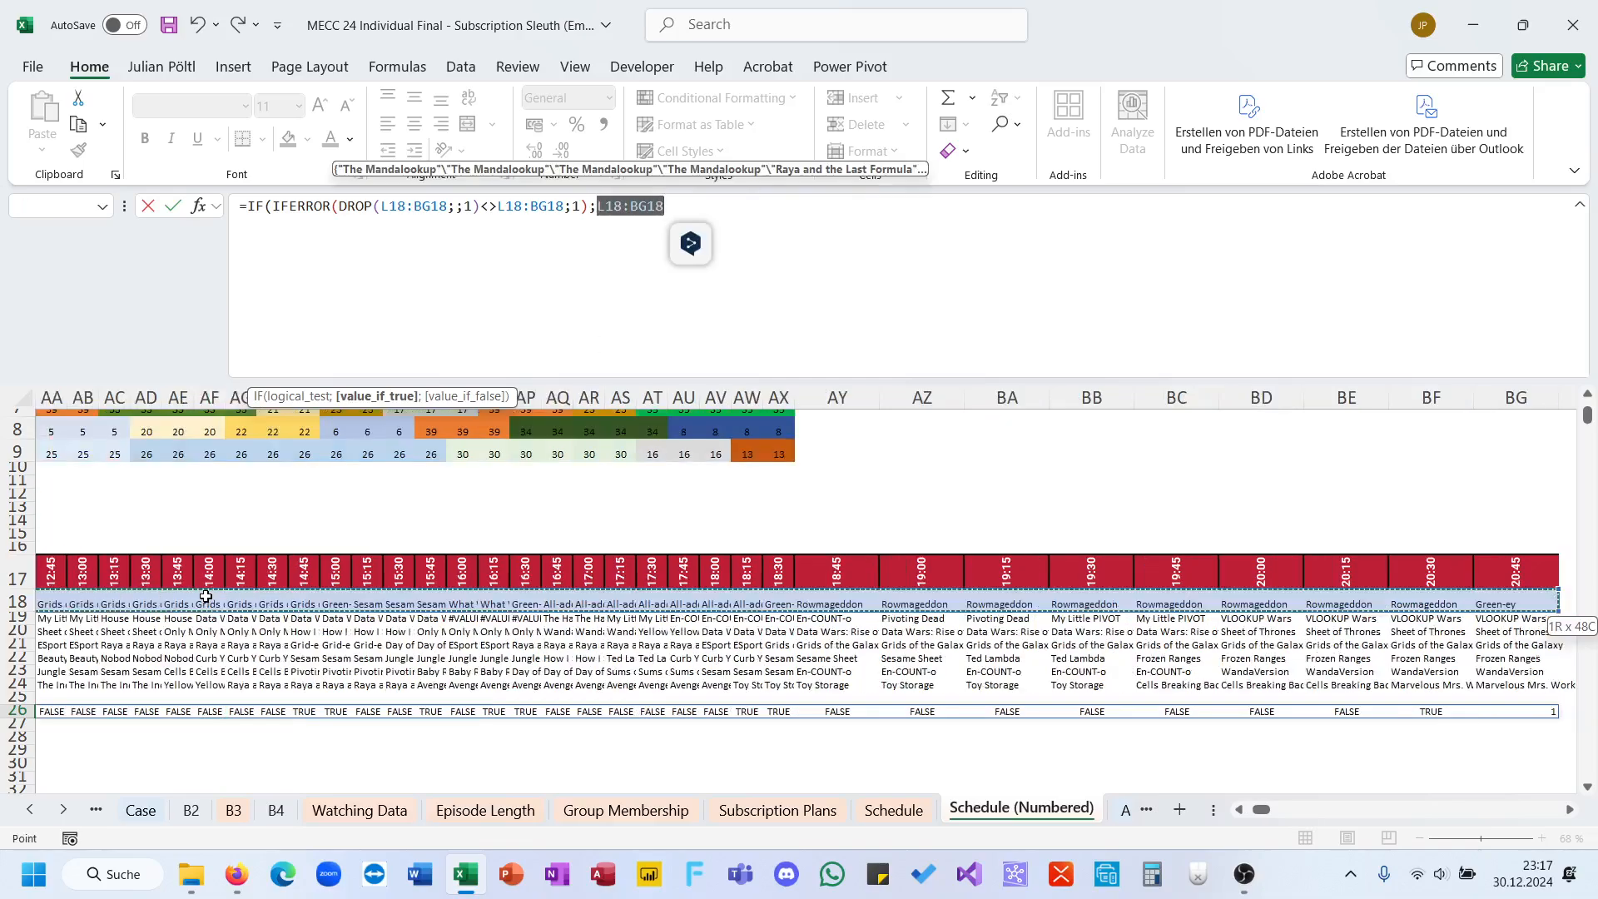
{"action": "type", "text": ";"}
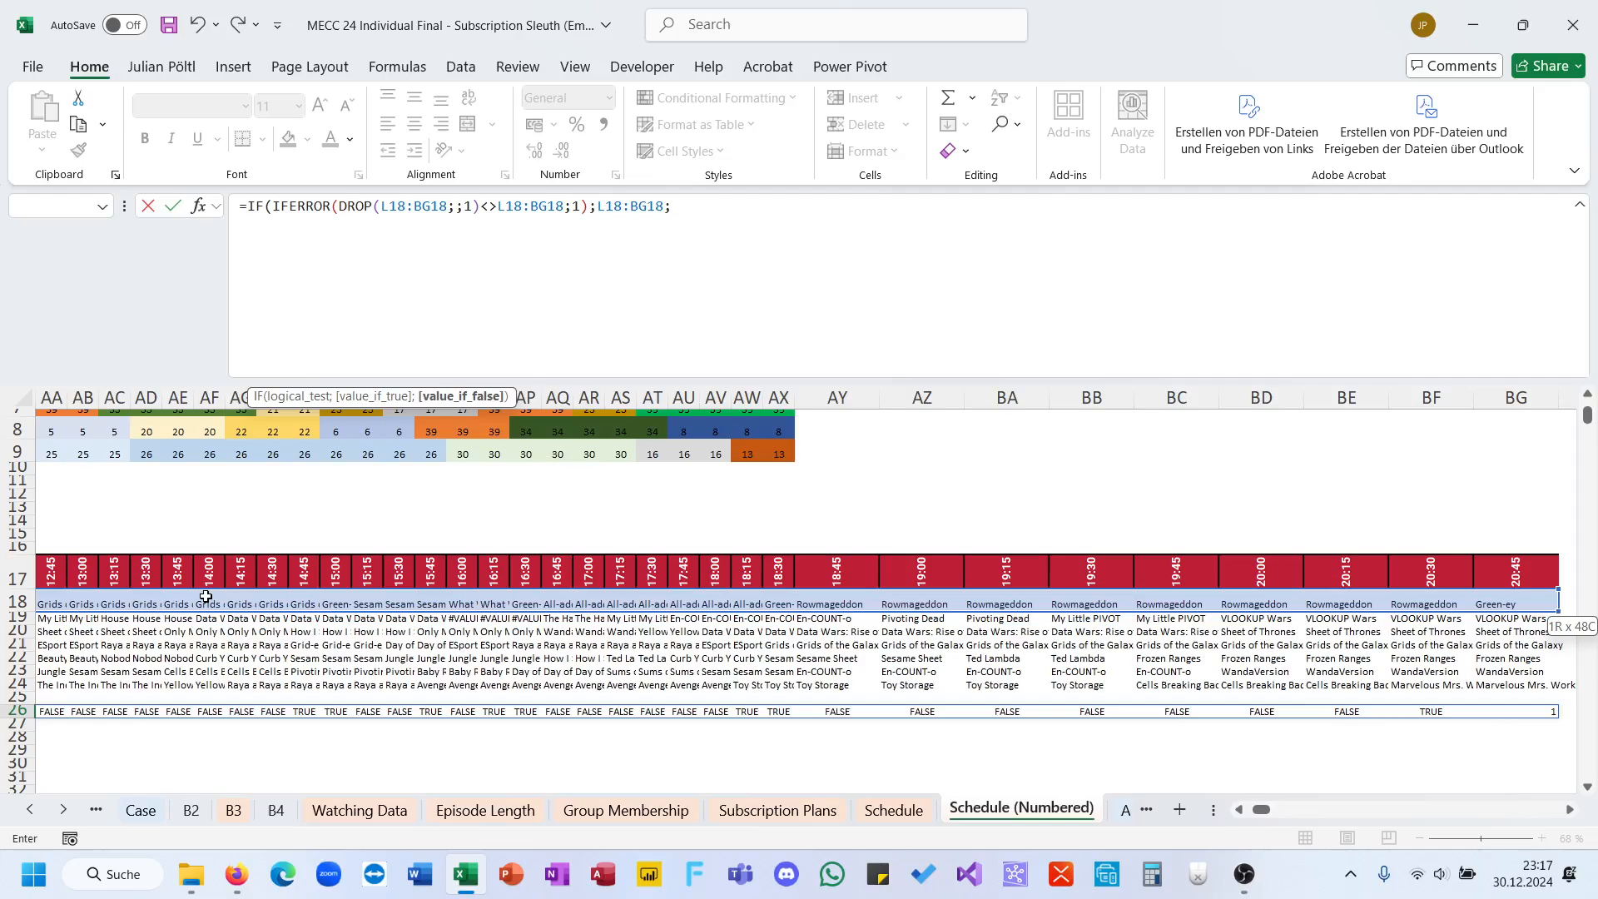
{"action": "type", "text": "\"\")"}
{"action": "key", "text": "Return"}
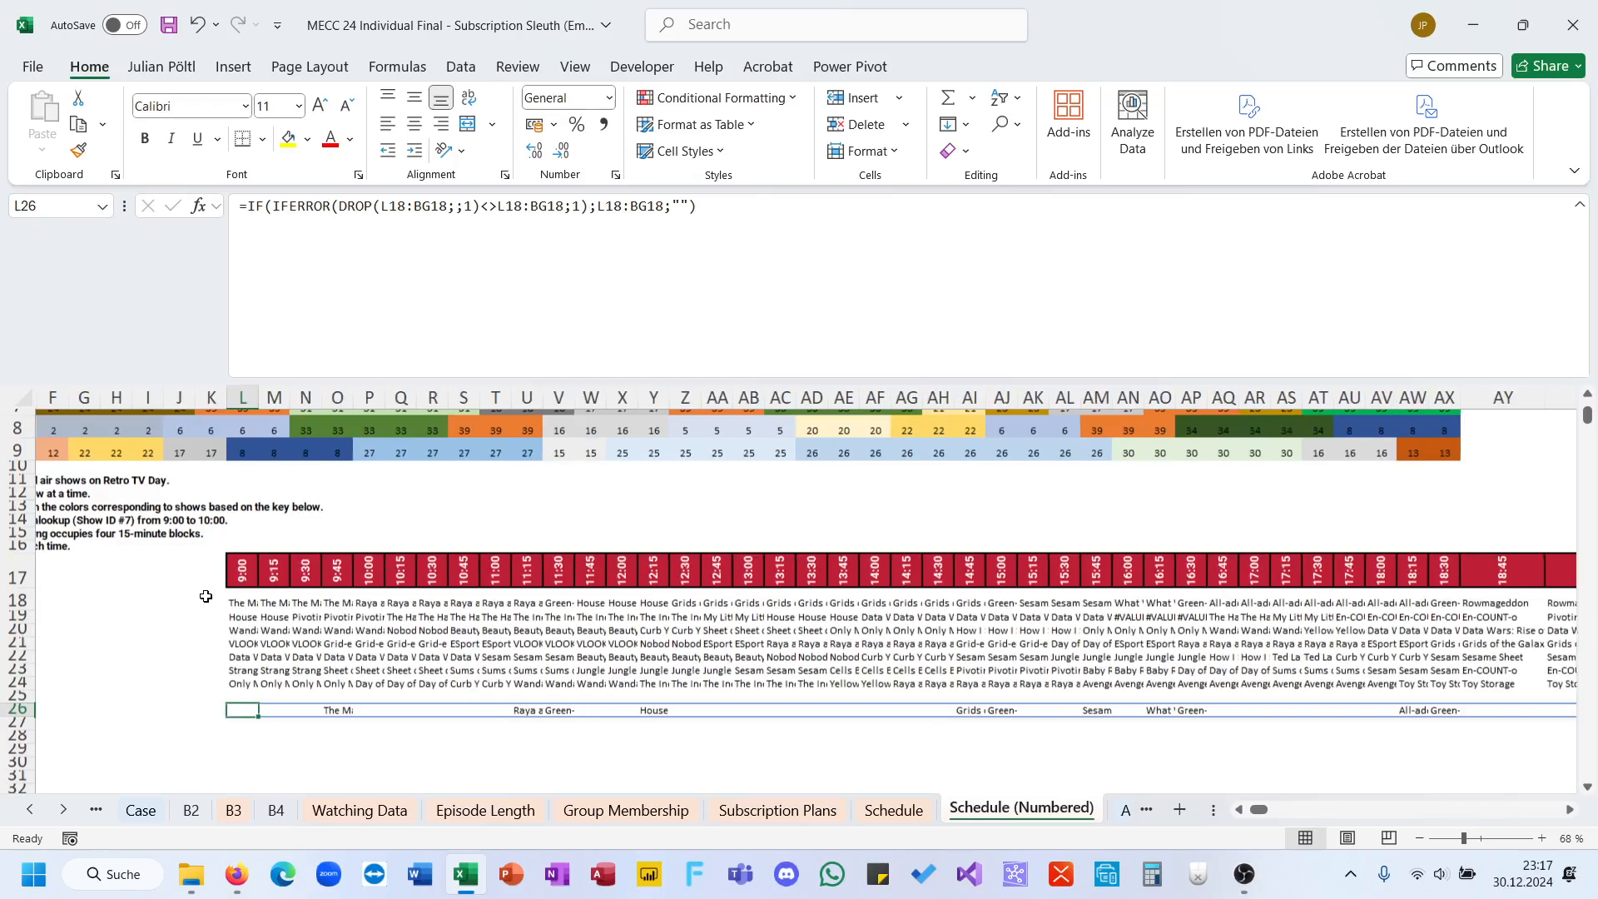
Step: Fill the L26 formula down for the remaining schedule rows and clear the surplus formulas from row 33 onward
{"action": "left_click_drag", "start_coordinate": [274, 717], "coordinate": [268, 754]}
{"action": "left_click_drag", "start_coordinate": [264, 606], "coordinate": [268, 687]}
{"action": "left_click", "coordinate": [265, 701]}
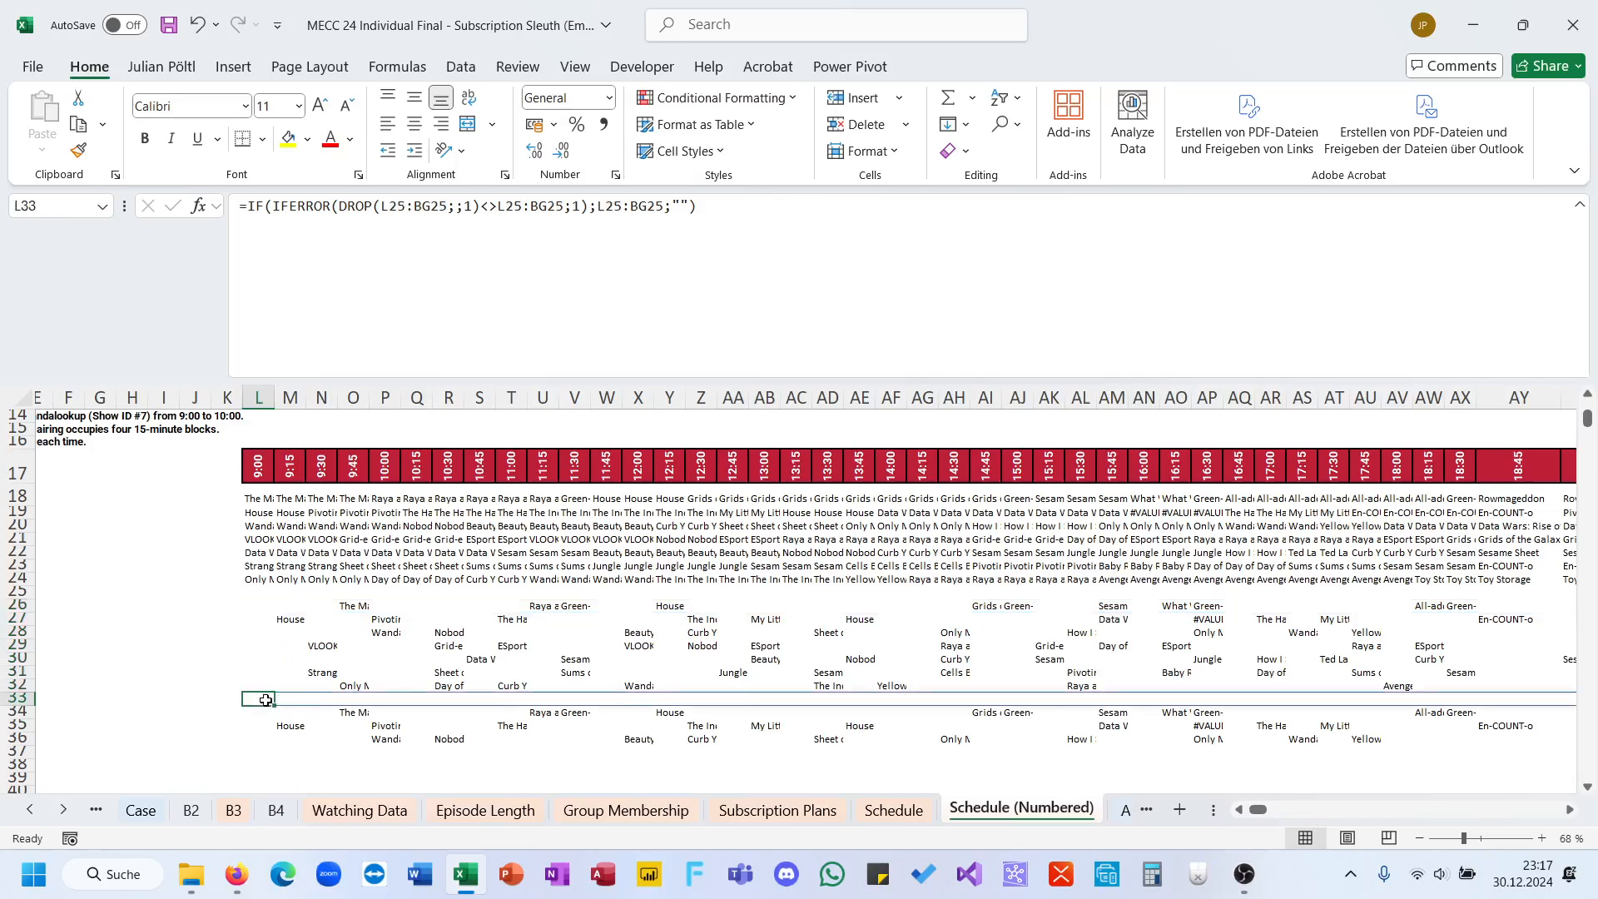
{"action": "key", "text": "ctrl+shift+Right"}
{"action": "key", "text": "ctrl+shift+Down"}
{"action": "key", "text": "Delete"}
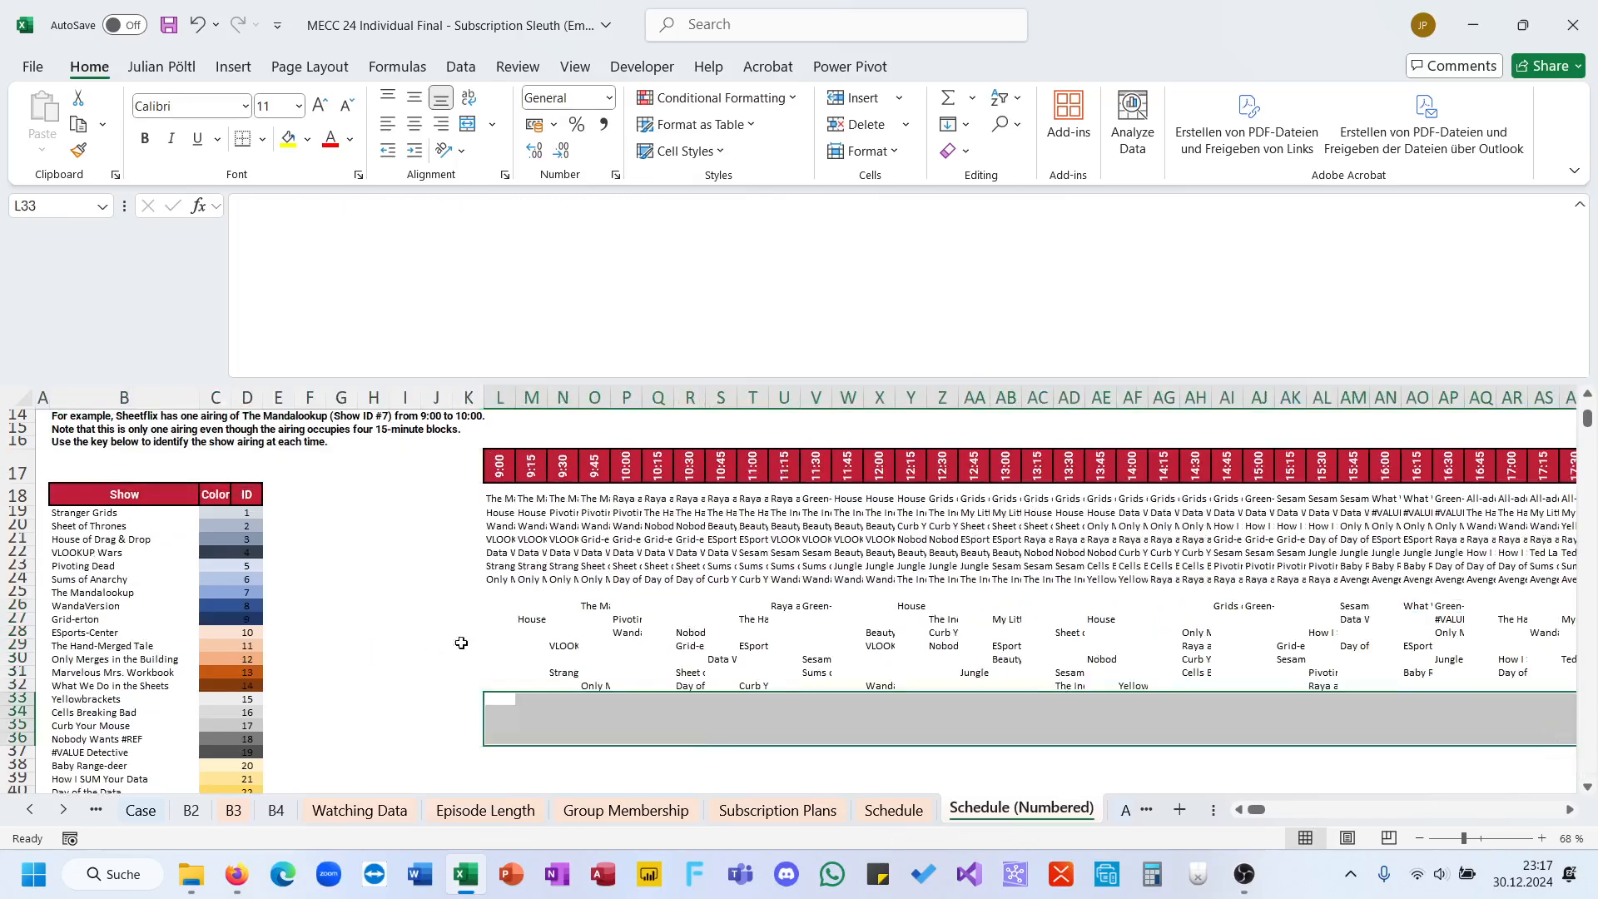
{"action": "left_click", "coordinate": [503, 712]}
{"action": "type", "text": "=to"}
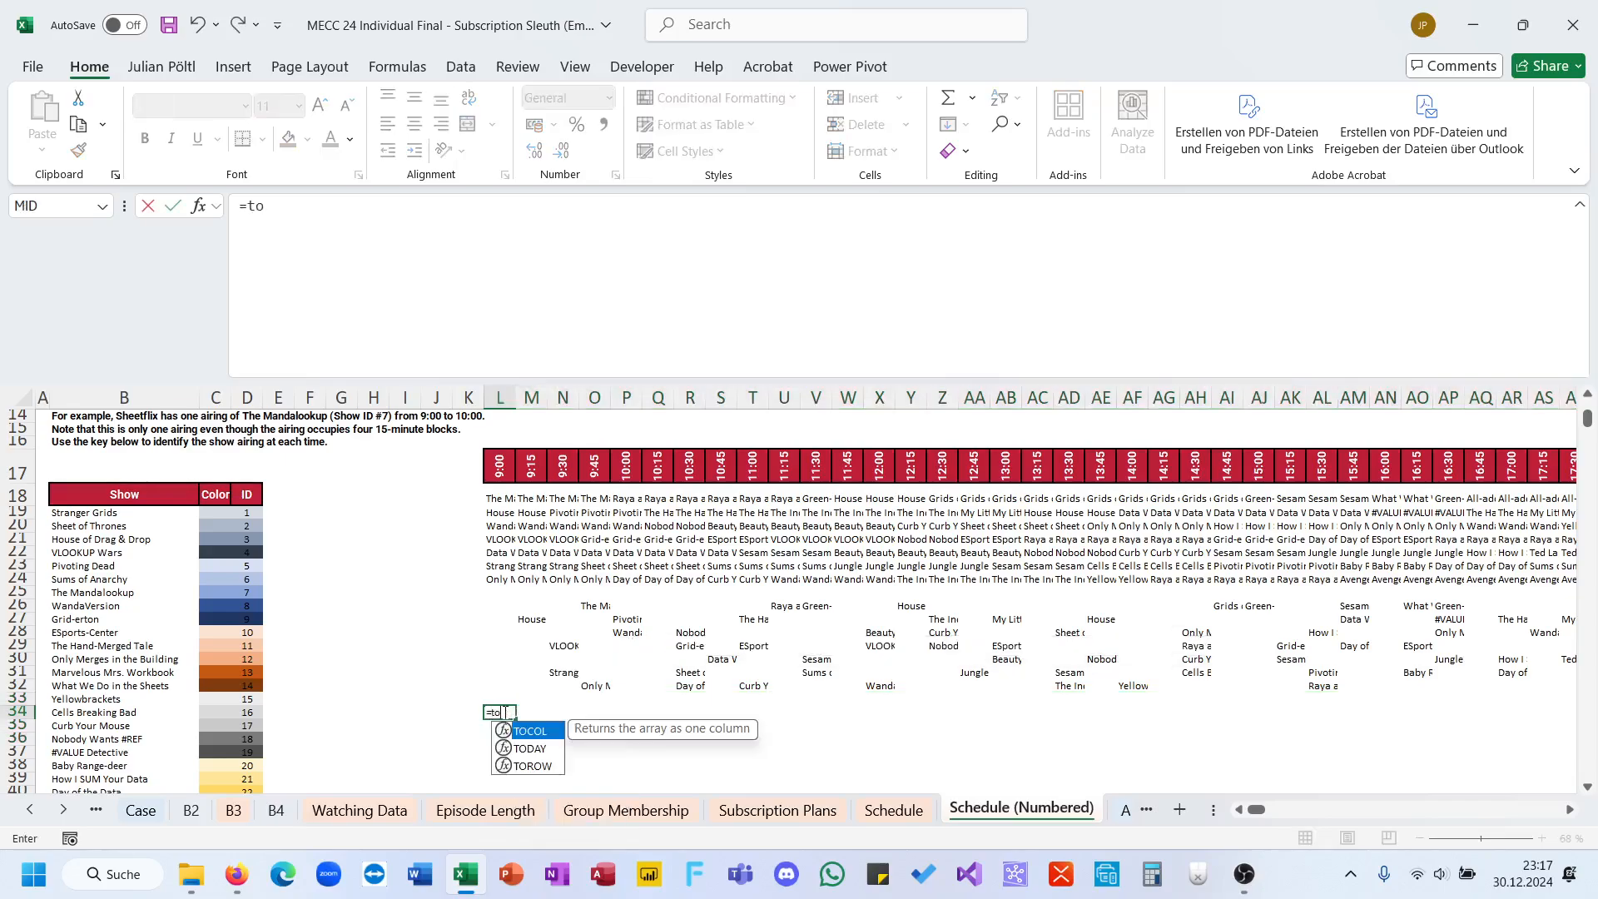
{"action": "key", "text": "Escape"}
{"action": "key", "text": "Escape"}
Step: Start a COUNTIF formula in E19 beside the show key, using M26:BG32 as the range
{"action": "left_click", "coordinate": [281, 512]}
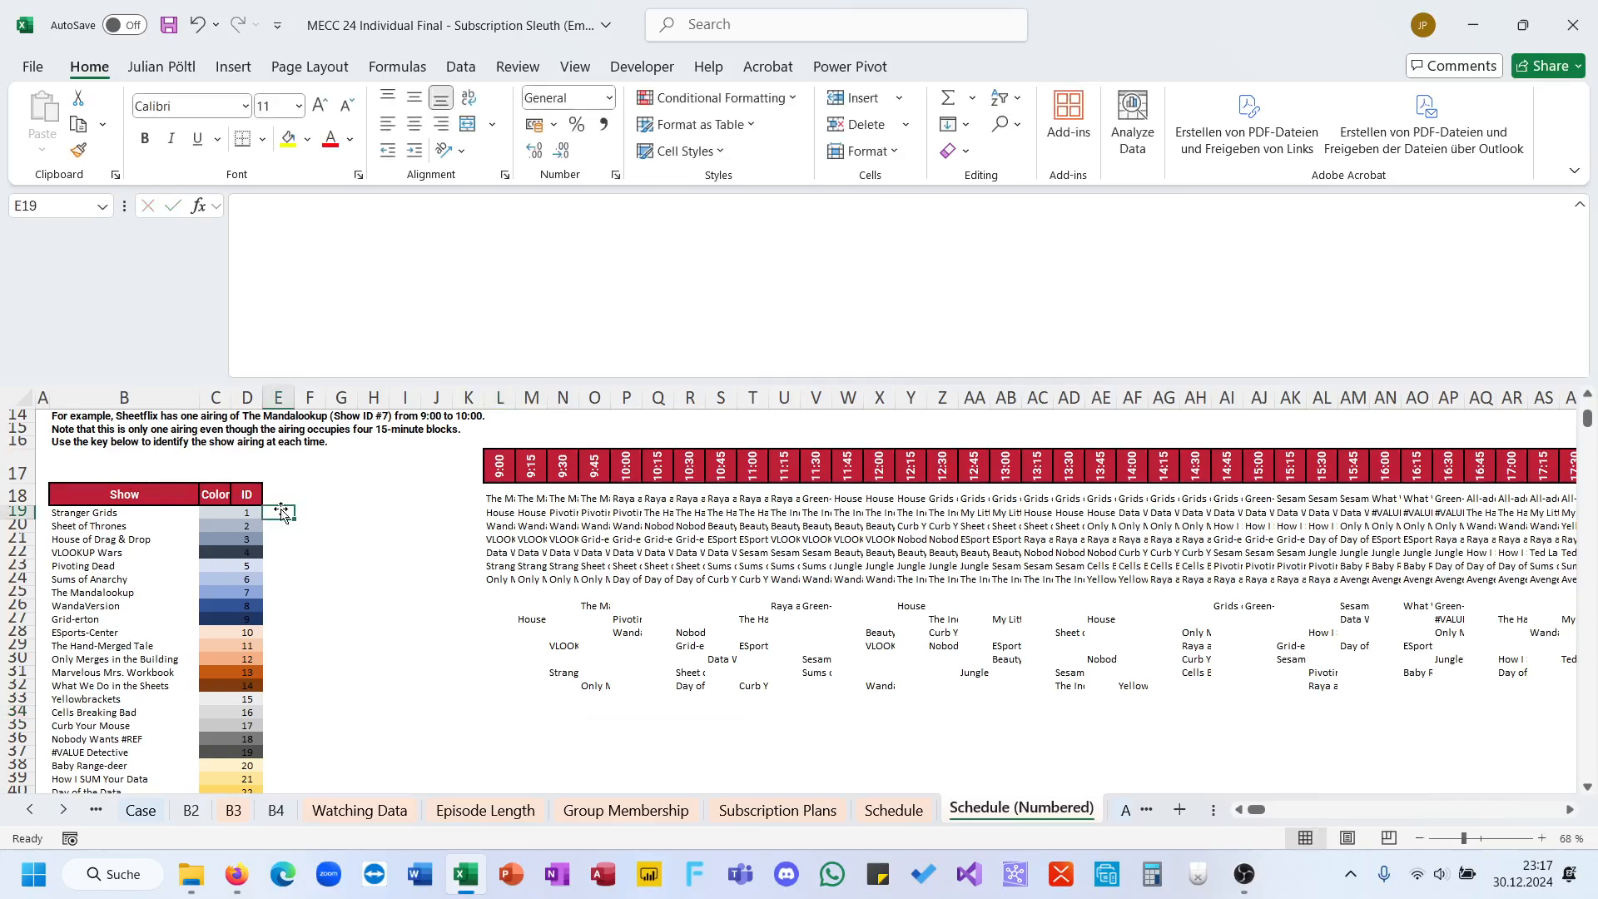
{"action": "type", "text": "=coun"}
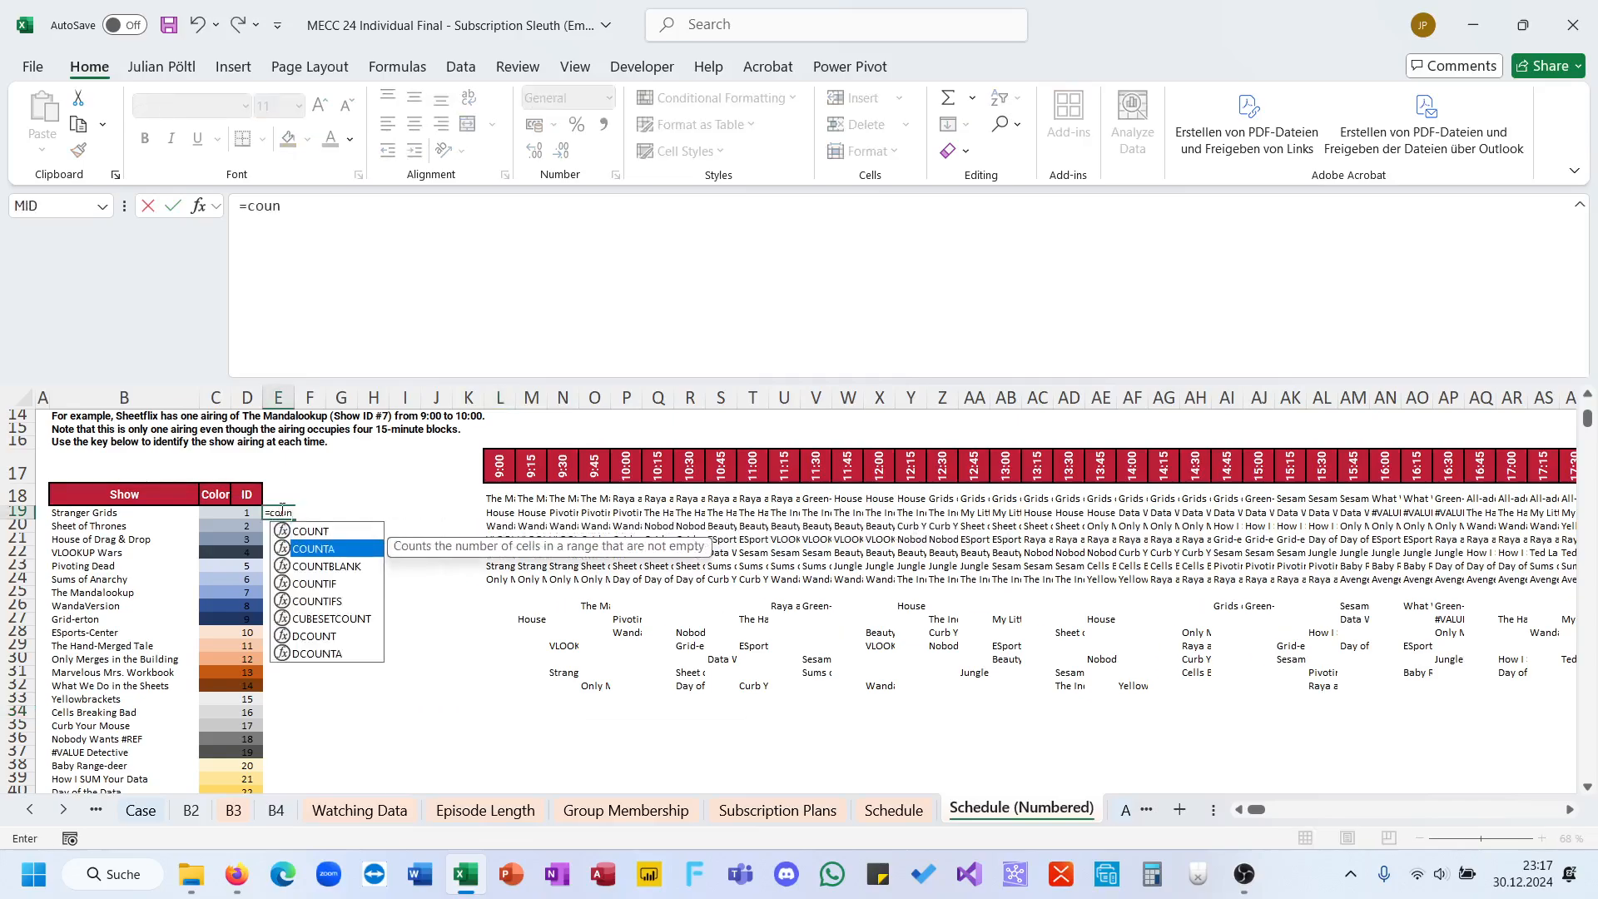
{"action": "key", "text": "Down"}
{"action": "key", "text": "Down"}
{"action": "key", "text": "Tab"}
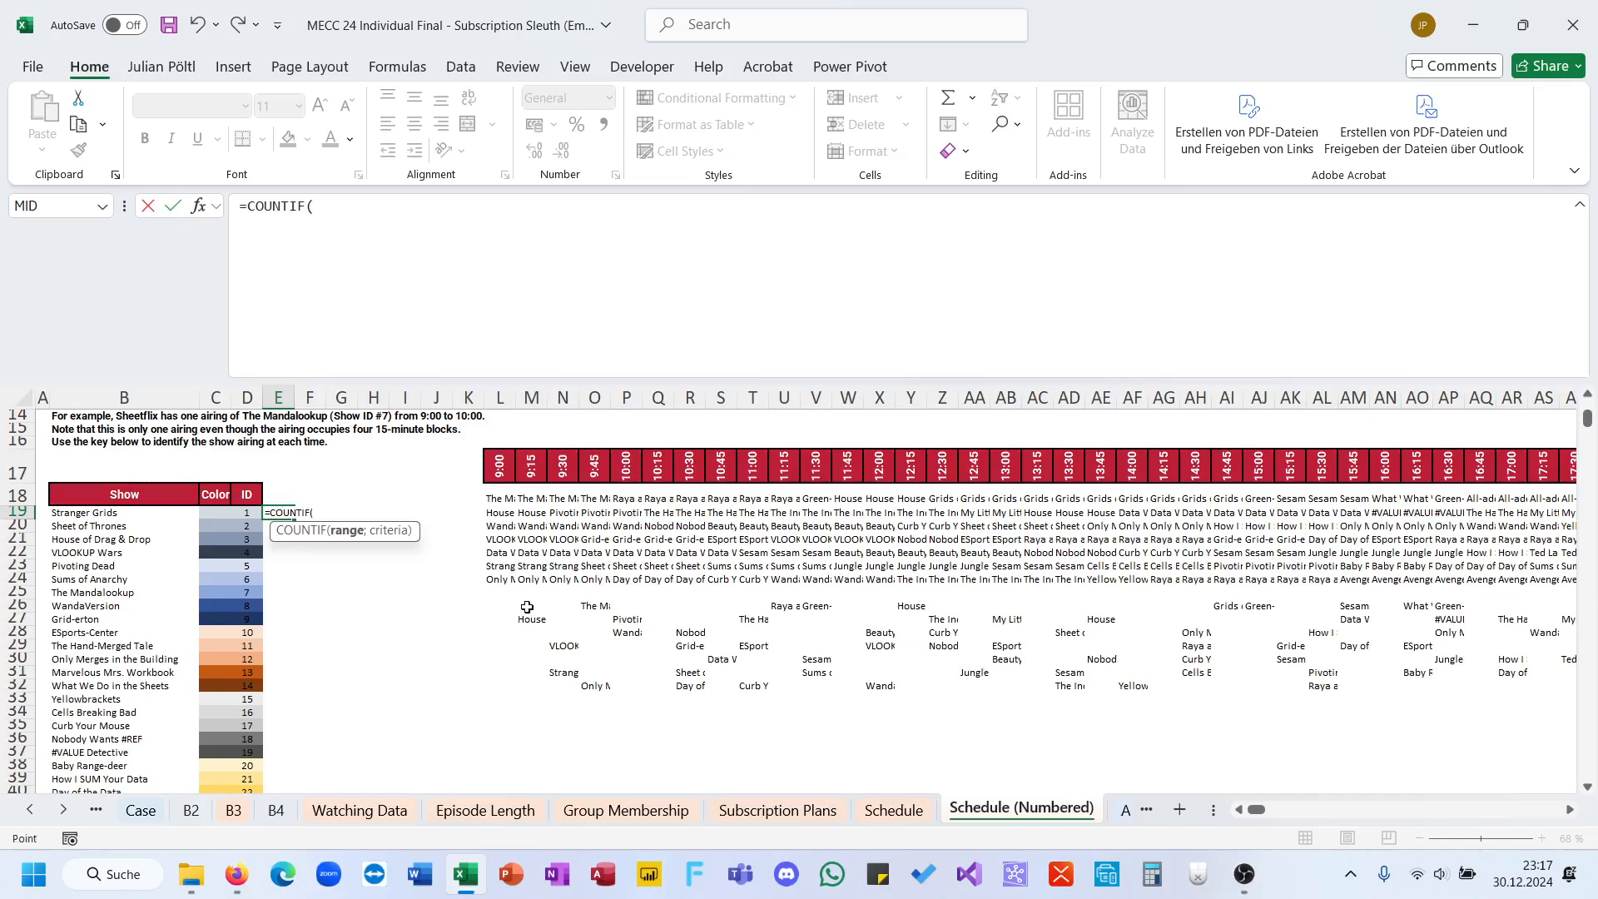
{"action": "left_click", "coordinate": [527, 607]}
{"action": "key", "text": "ctrl+shift+Right"}
{"action": "key", "text": "ctrl+shift+Down"}
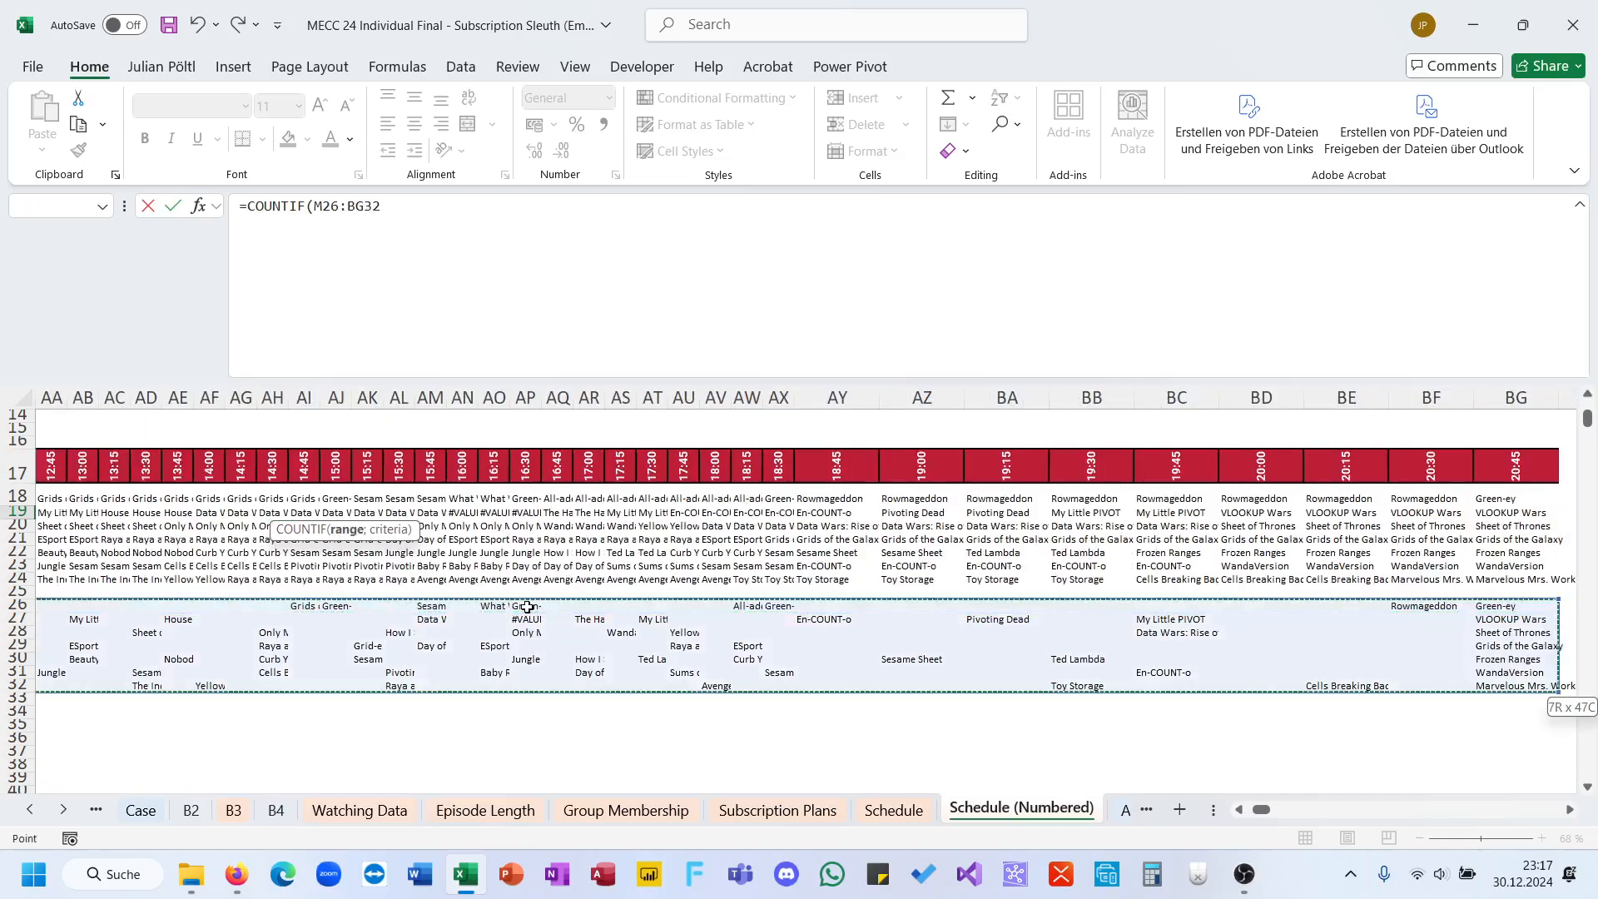
{"action": "type", "text": ","}
{"action": "key", "text": "BackSpace"}
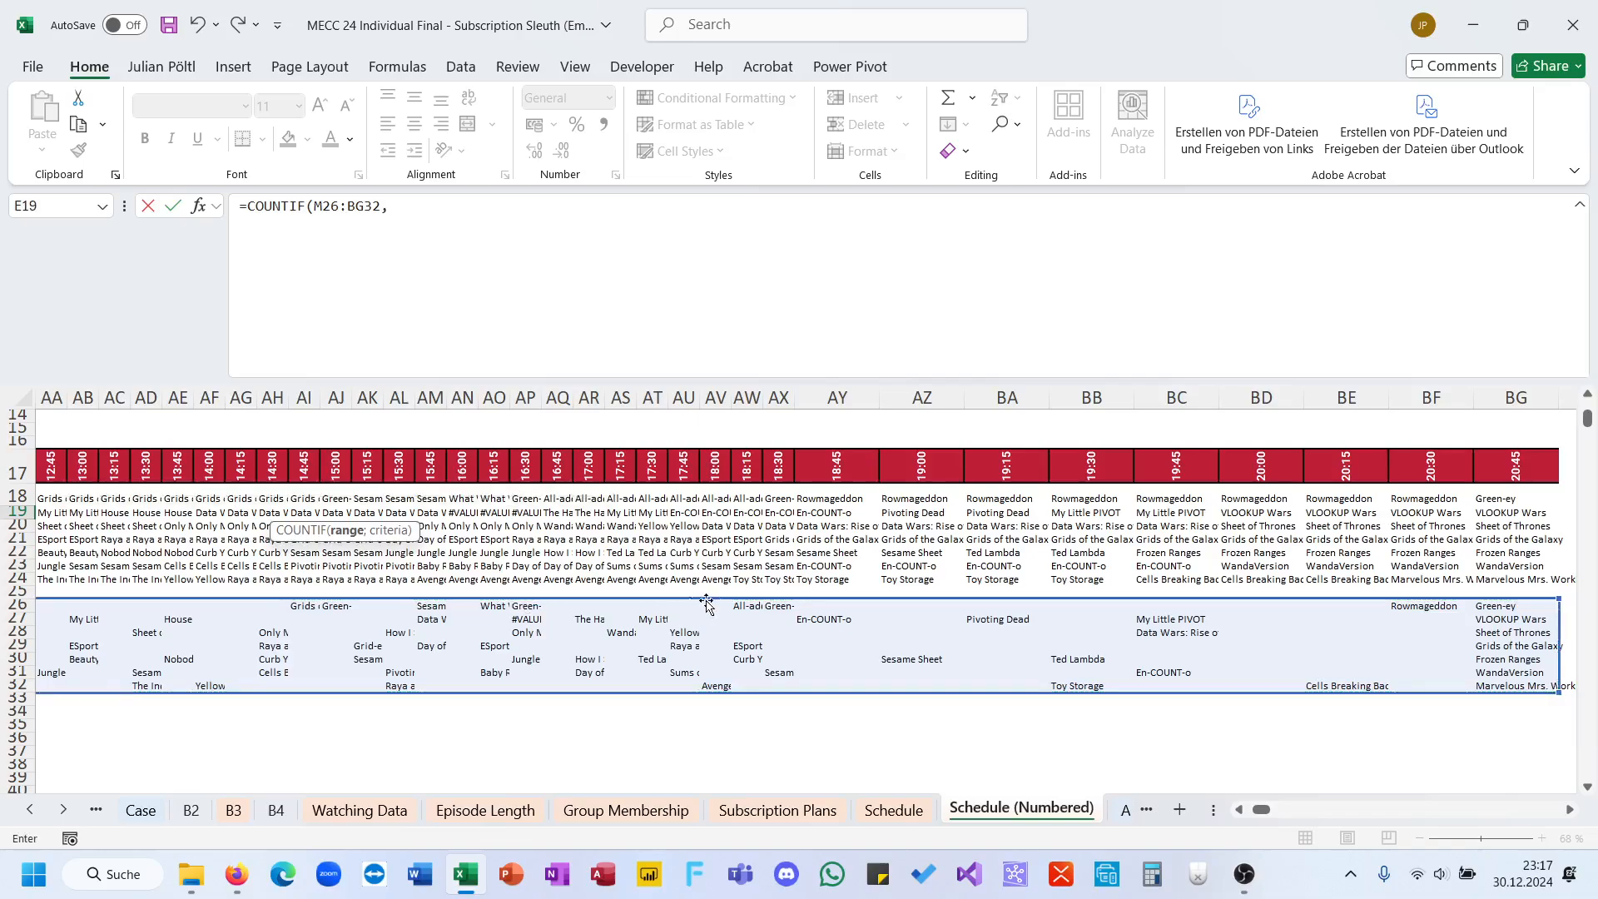
{"action": "scroll", "coordinate": [712, 603], "scroll_direction": "left", "scroll_amount": 1}
{"action": "type", "text": ";"}
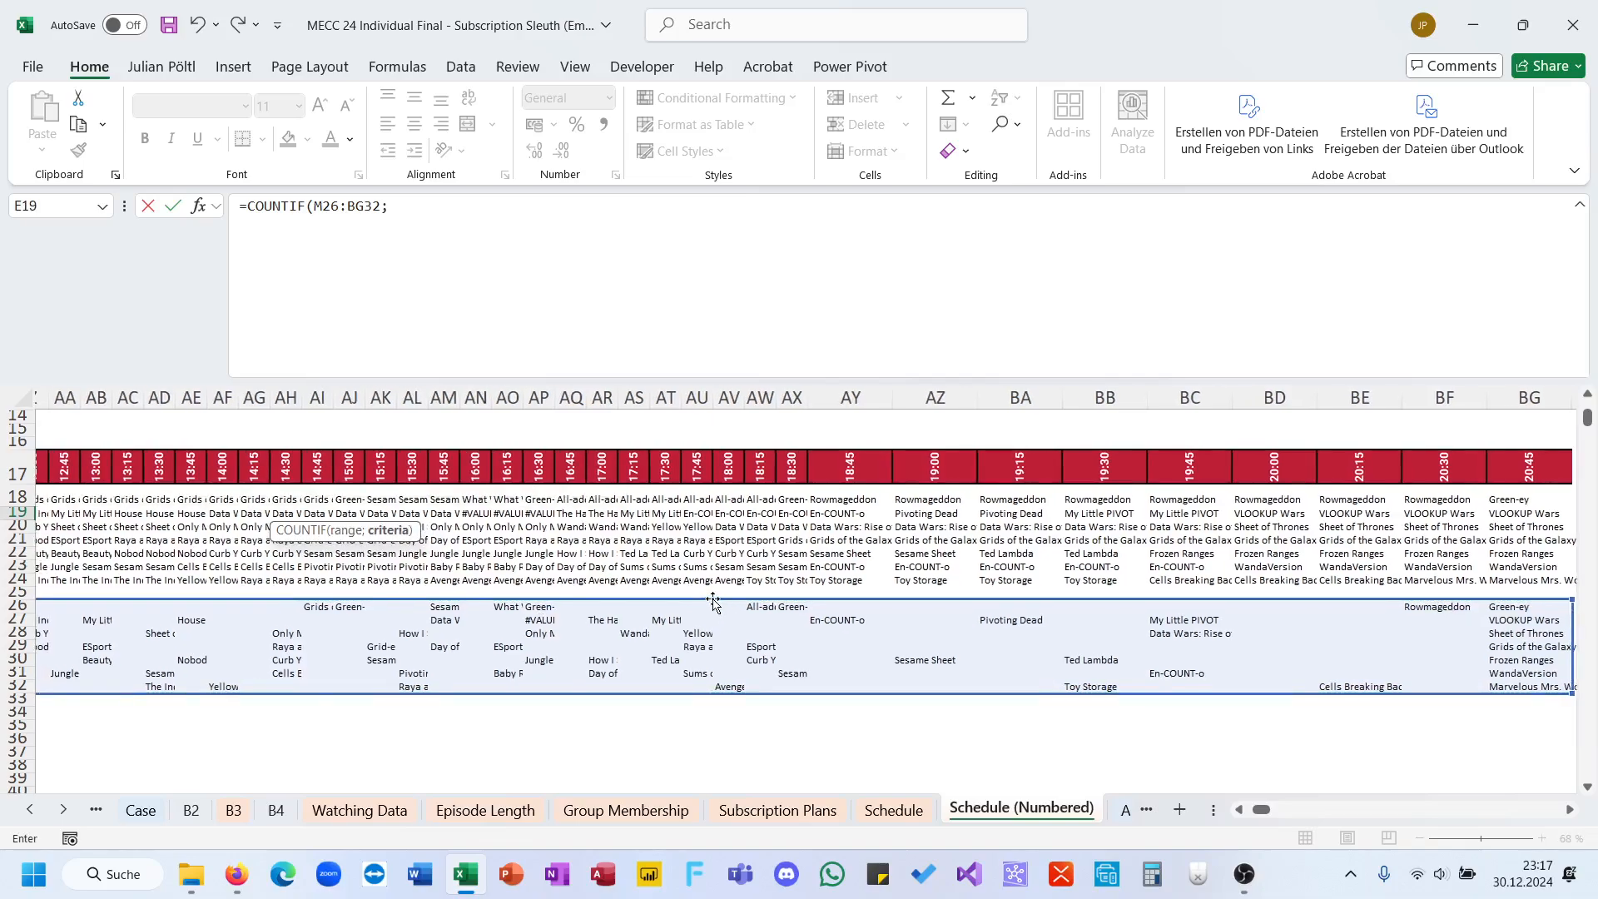
Step: Complete the E19 COUNTIF with B19 as criterion and absolute range $M$26:$BG$32, and fill it down the whole show list
{"action": "key", "text": "Left"}
{"action": "key", "text": "Left"}
{"action": "key", "text": "Left"}
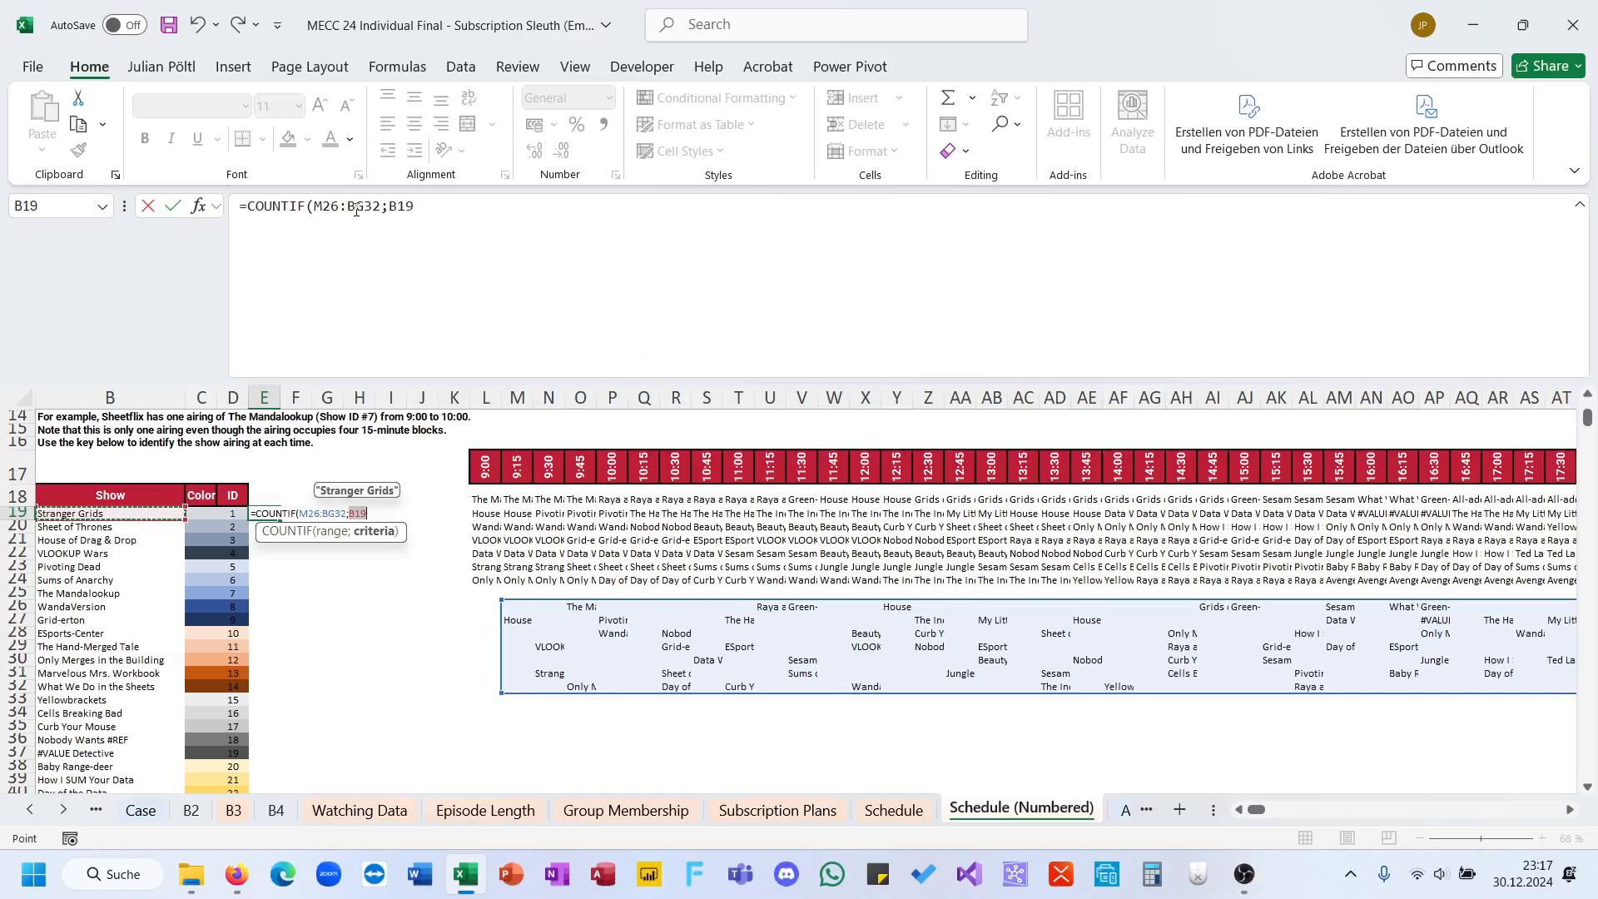
{"action": "left_click", "coordinate": [356, 210]}
{"action": "key", "text": "F4"}
{"action": "left_click", "coordinate": [467, 219]}
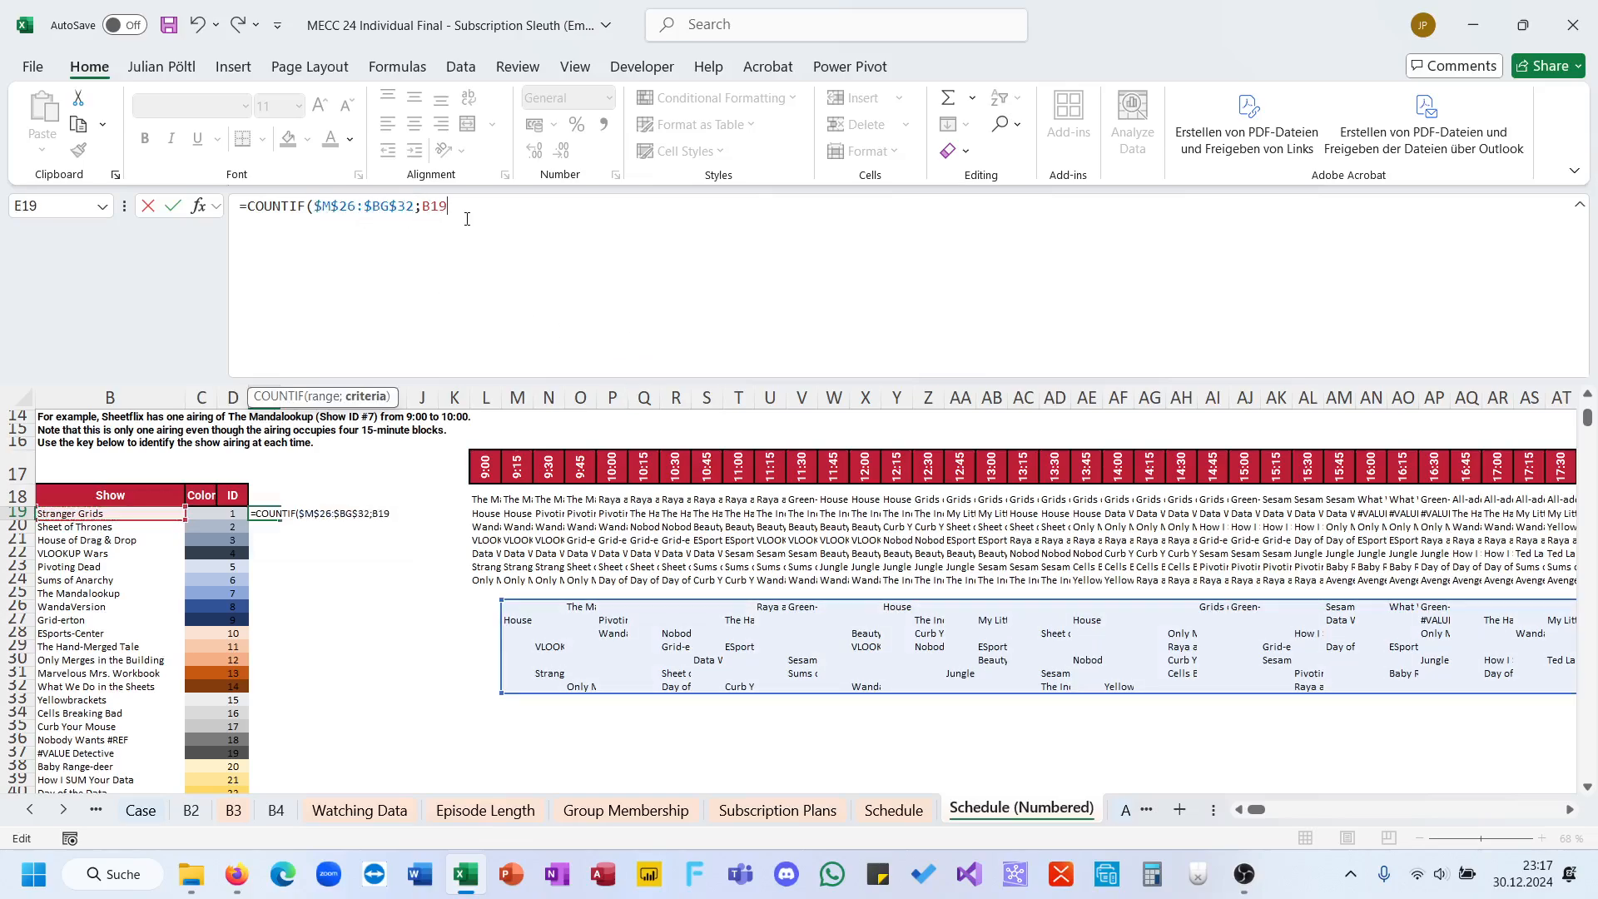
{"action": "key", "text": "ctrl+Return"}
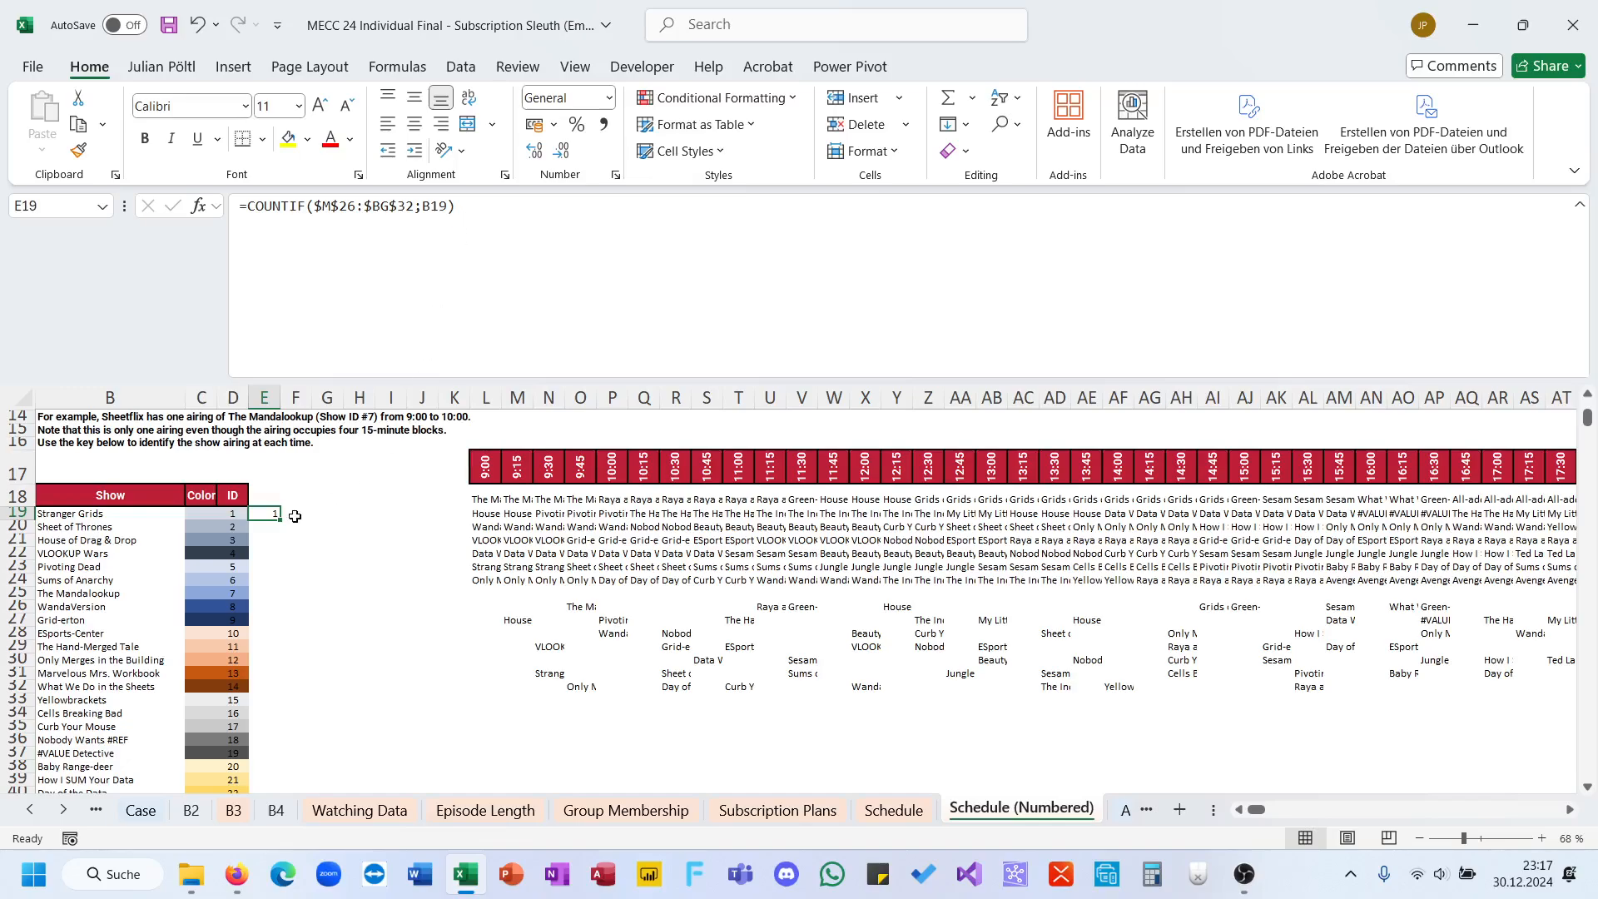
{"action": "double_click", "coordinate": [281, 520]}
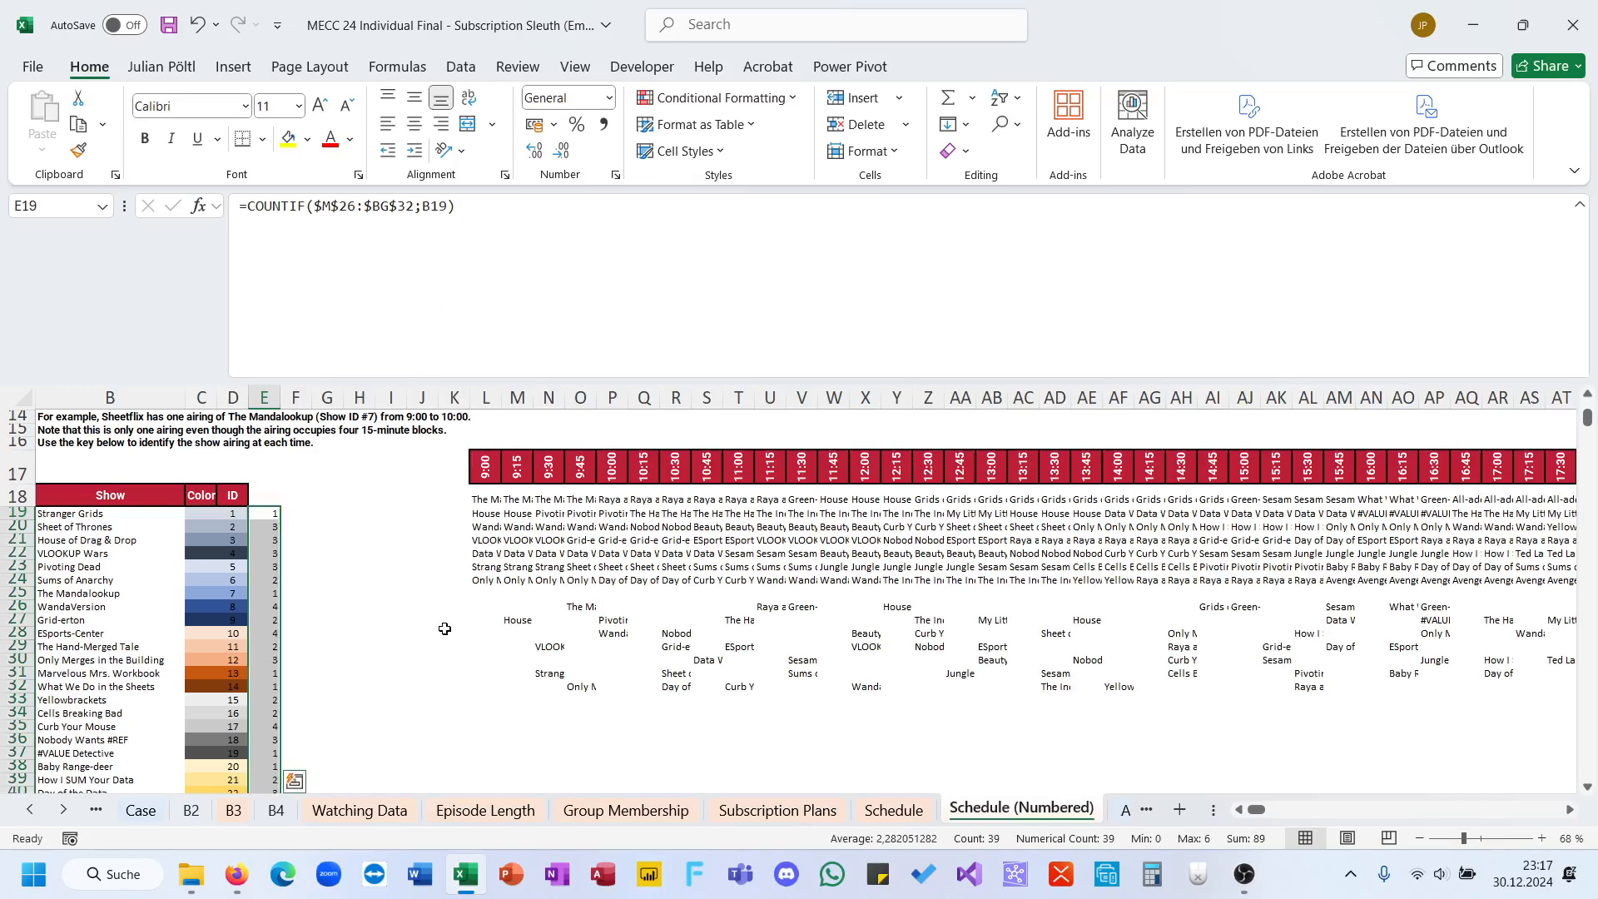
{"action": "scroll", "coordinate": [466, 727], "scroll_direction": "down", "scroll_amount": 1}
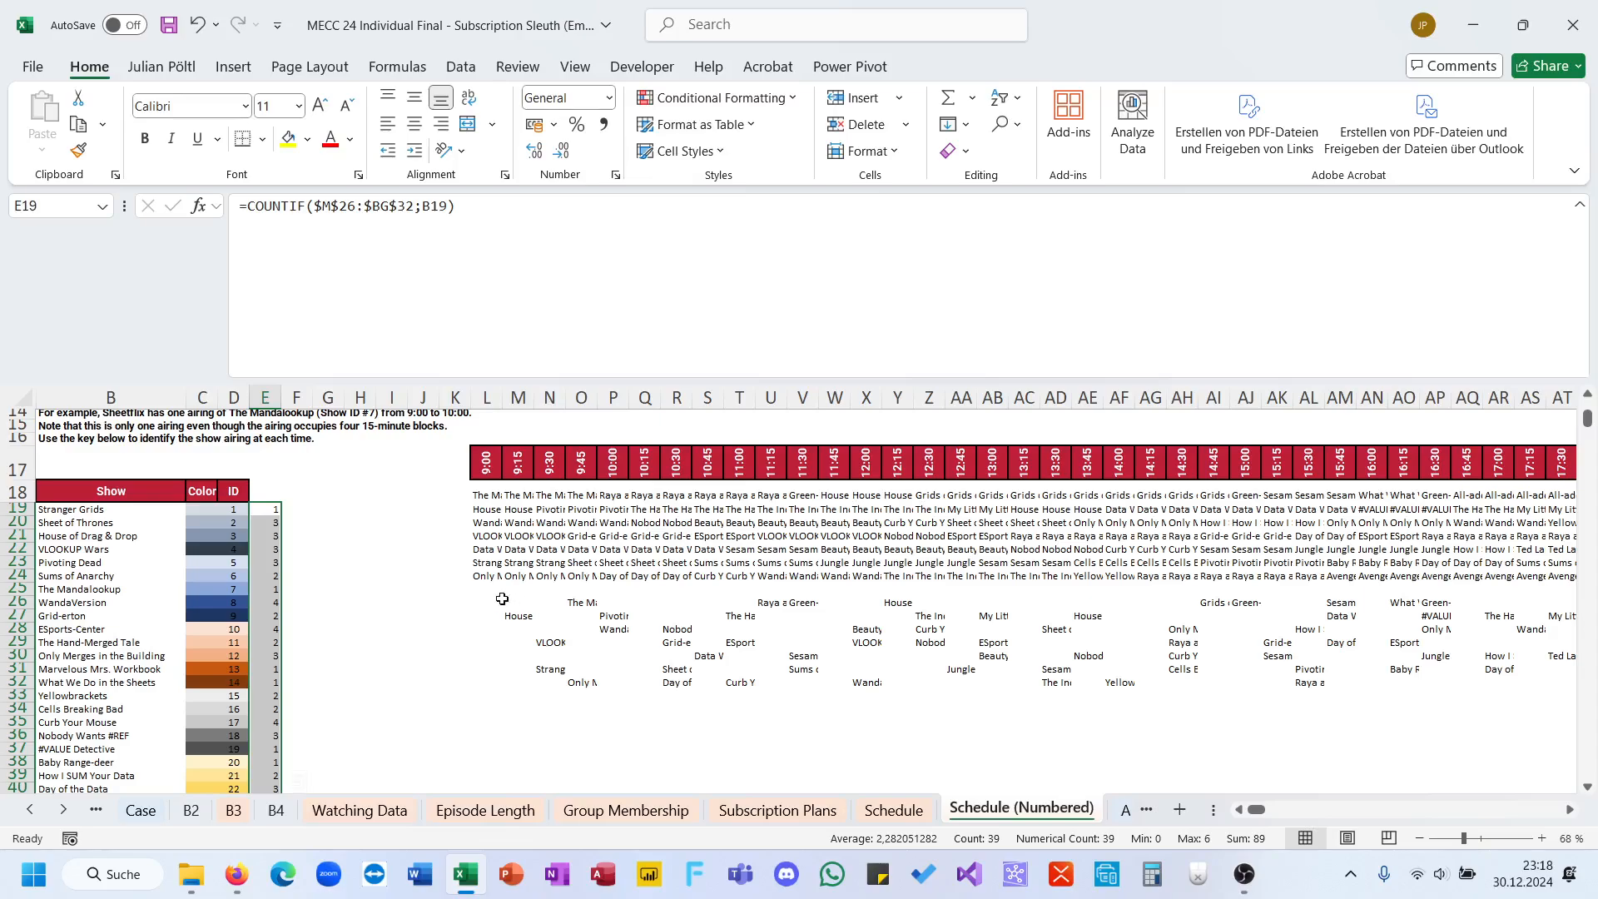
Step: Start an XLOOKUP formula in G19 with MAX(E19:E57) as the lookup value
{"action": "left_click", "coordinate": [325, 514]}
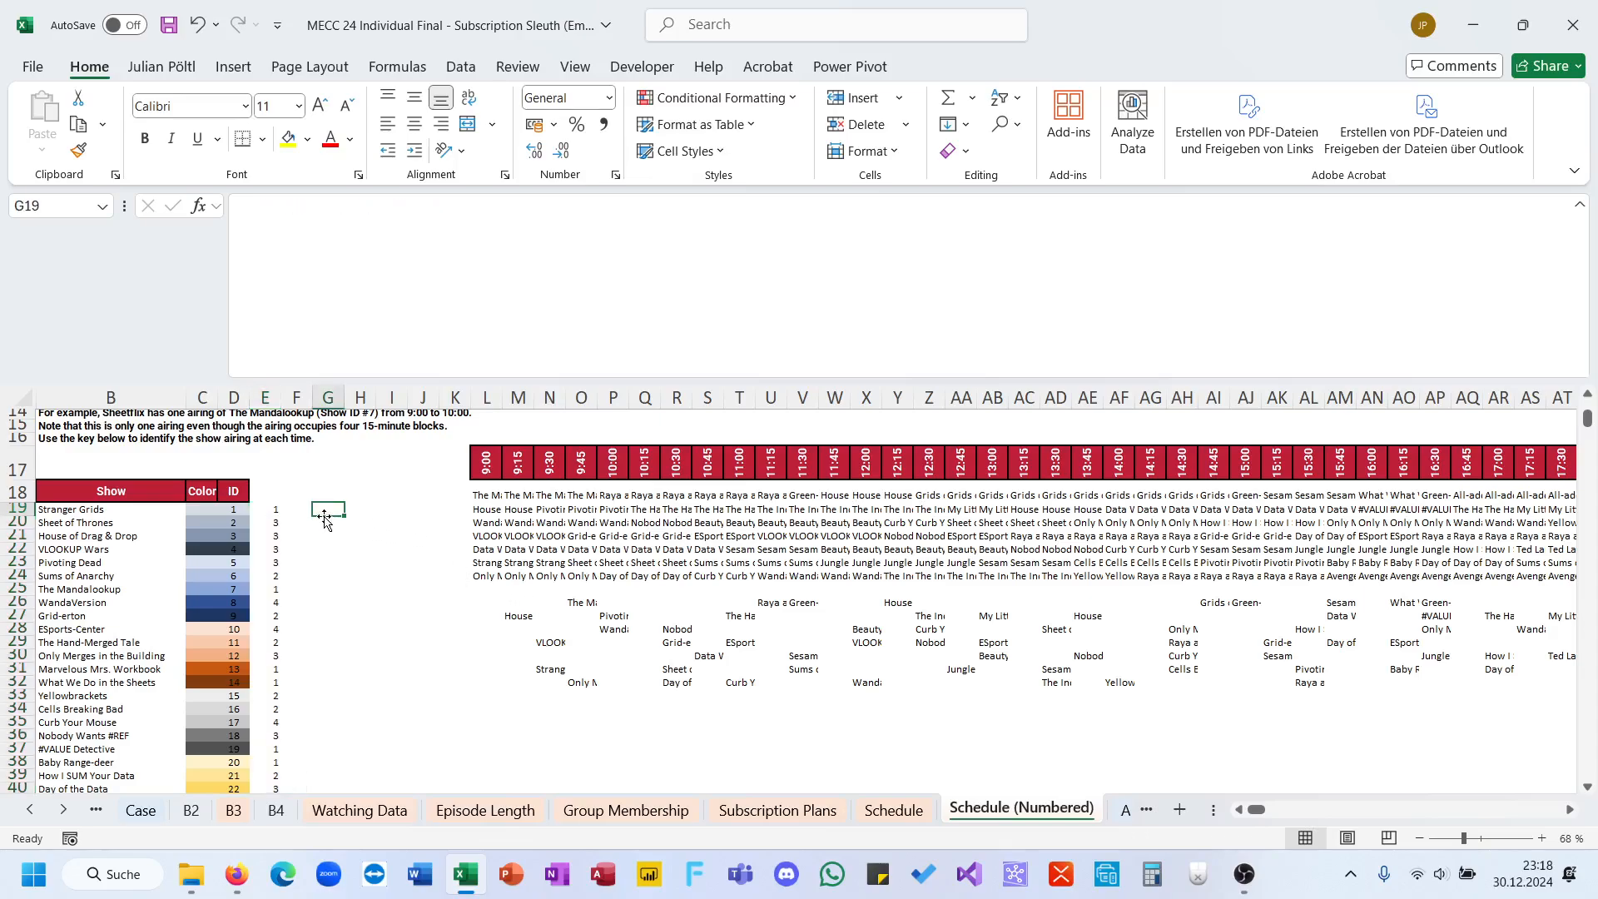
{"action": "type", "text": "=m"}
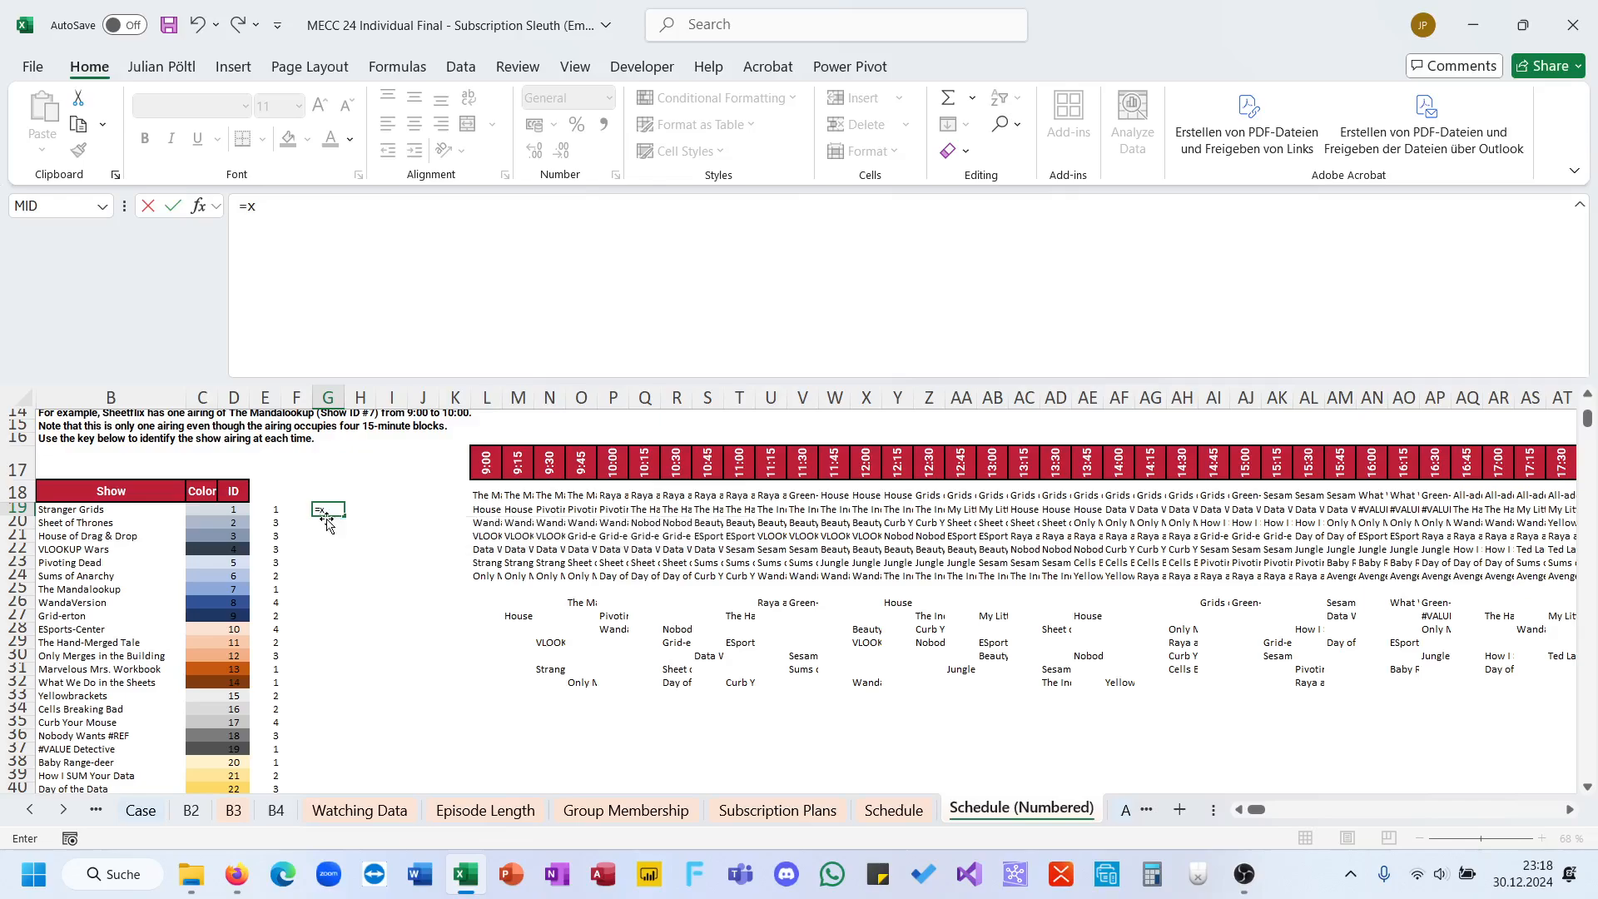
{"action": "key", "text": "BackSpace"}
{"action": "type", "text": "xl"}
{"action": "key", "text": "Tab"}
{"action": "type", "text": "max"}
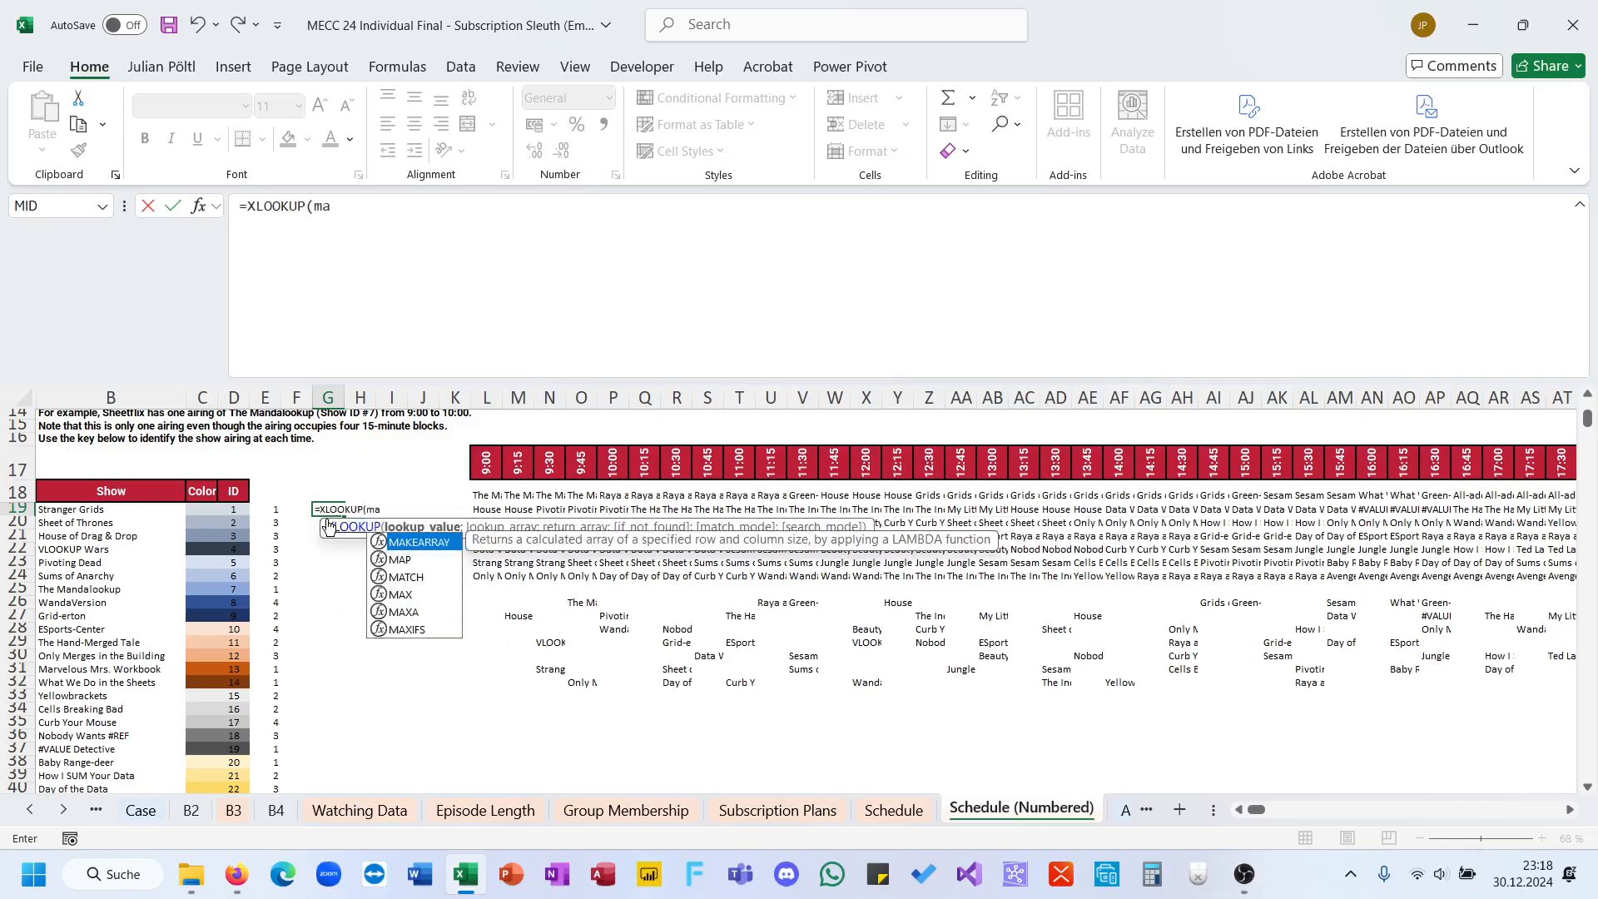
{"action": "key", "text": "Tab"}
{"action": "key", "text": "Left"}
{"action": "key", "text": "Left"}
{"action": "key", "text": "ctrl+shift+Down"}
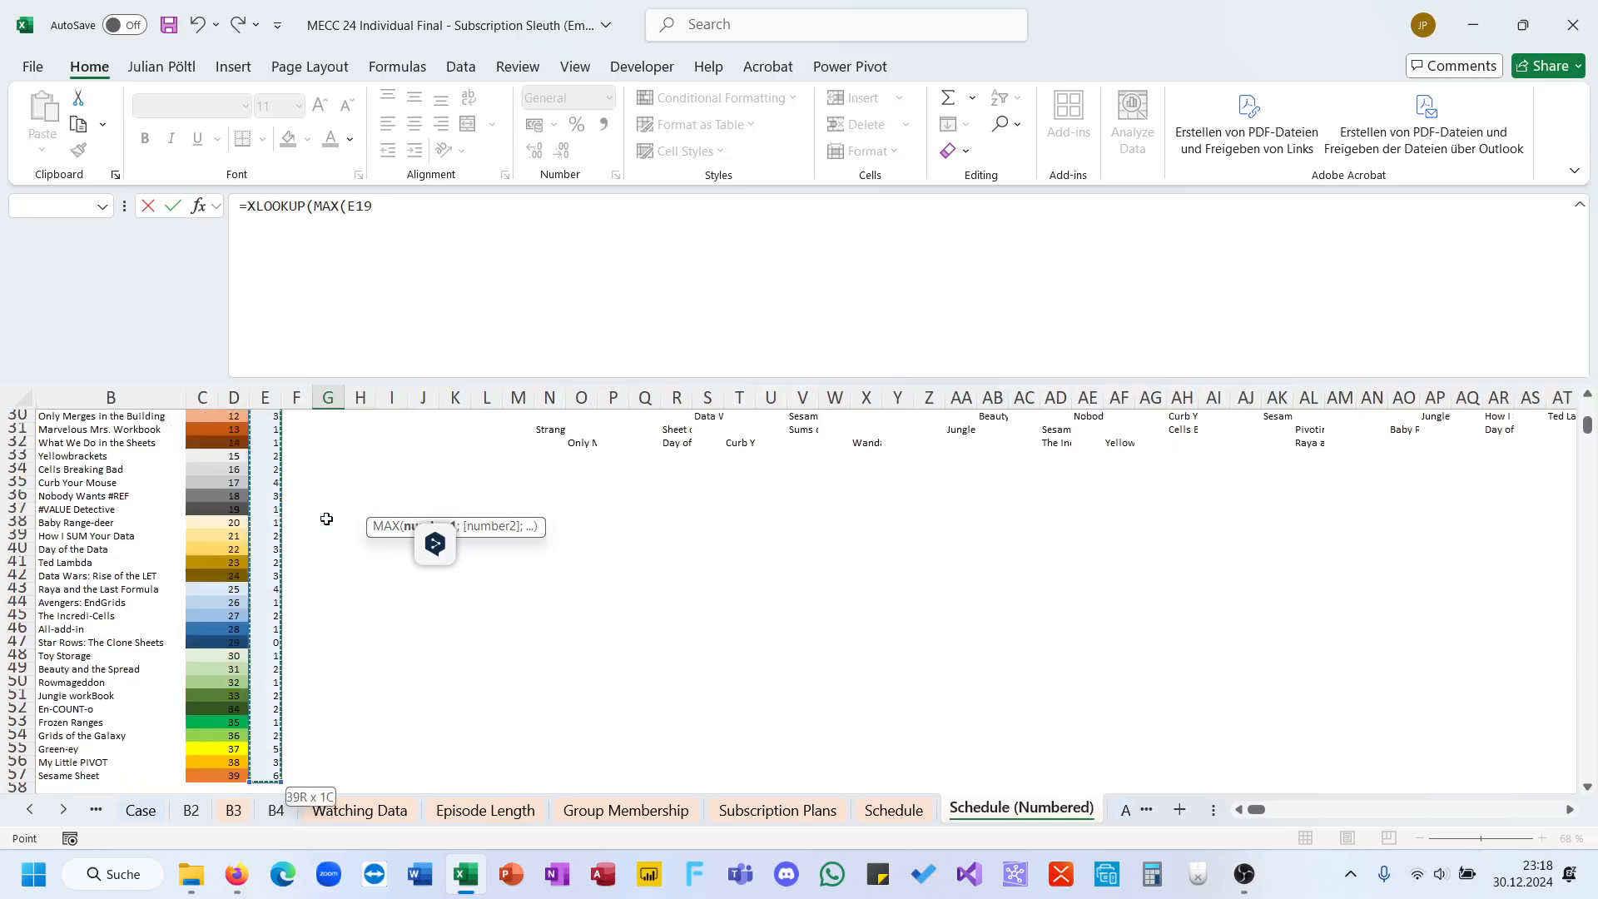
{"action": "type", "text": ");"}
Step: Complete the G19 XLOOKUP with E19:E57 as lookup array and B19:B57 as return array, accepting the closing-bracket correction
{"action": "key", "text": "Left"}
{"action": "key", "text": "Left"}
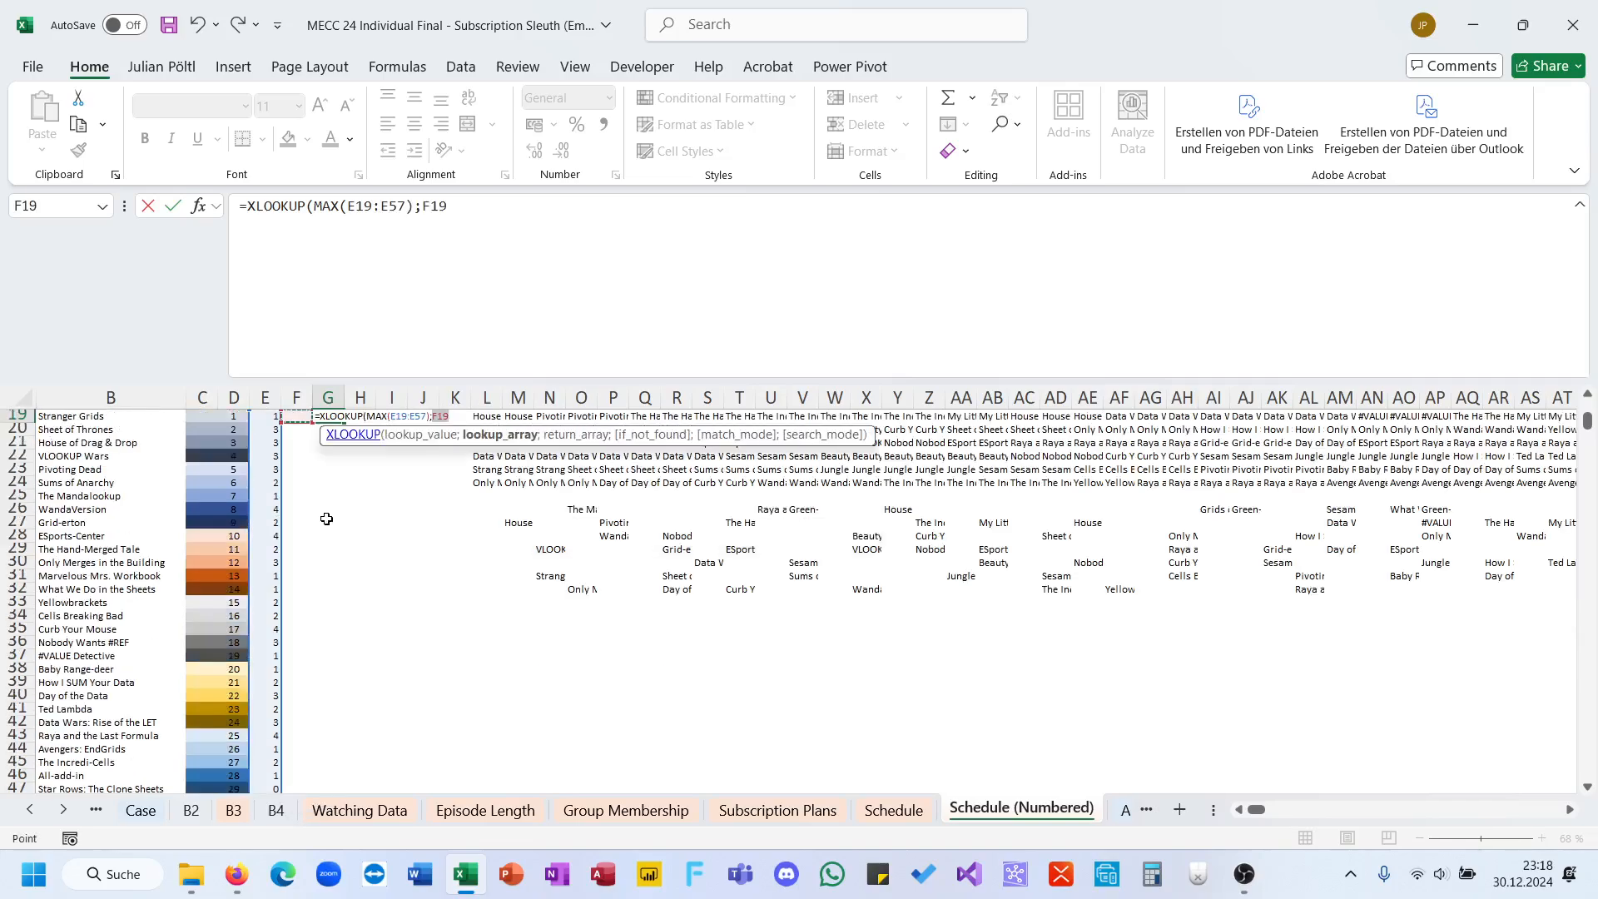
{"action": "key", "text": "ctrl+shift+Down"}
{"action": "type", "text": ";"}
{"action": "key", "text": "Left"}
{"action": "key", "text": "Left"}
{"action": "key", "text": "Left"}
{"action": "key", "text": "Left"}
{"action": "key", "text": "Left"}
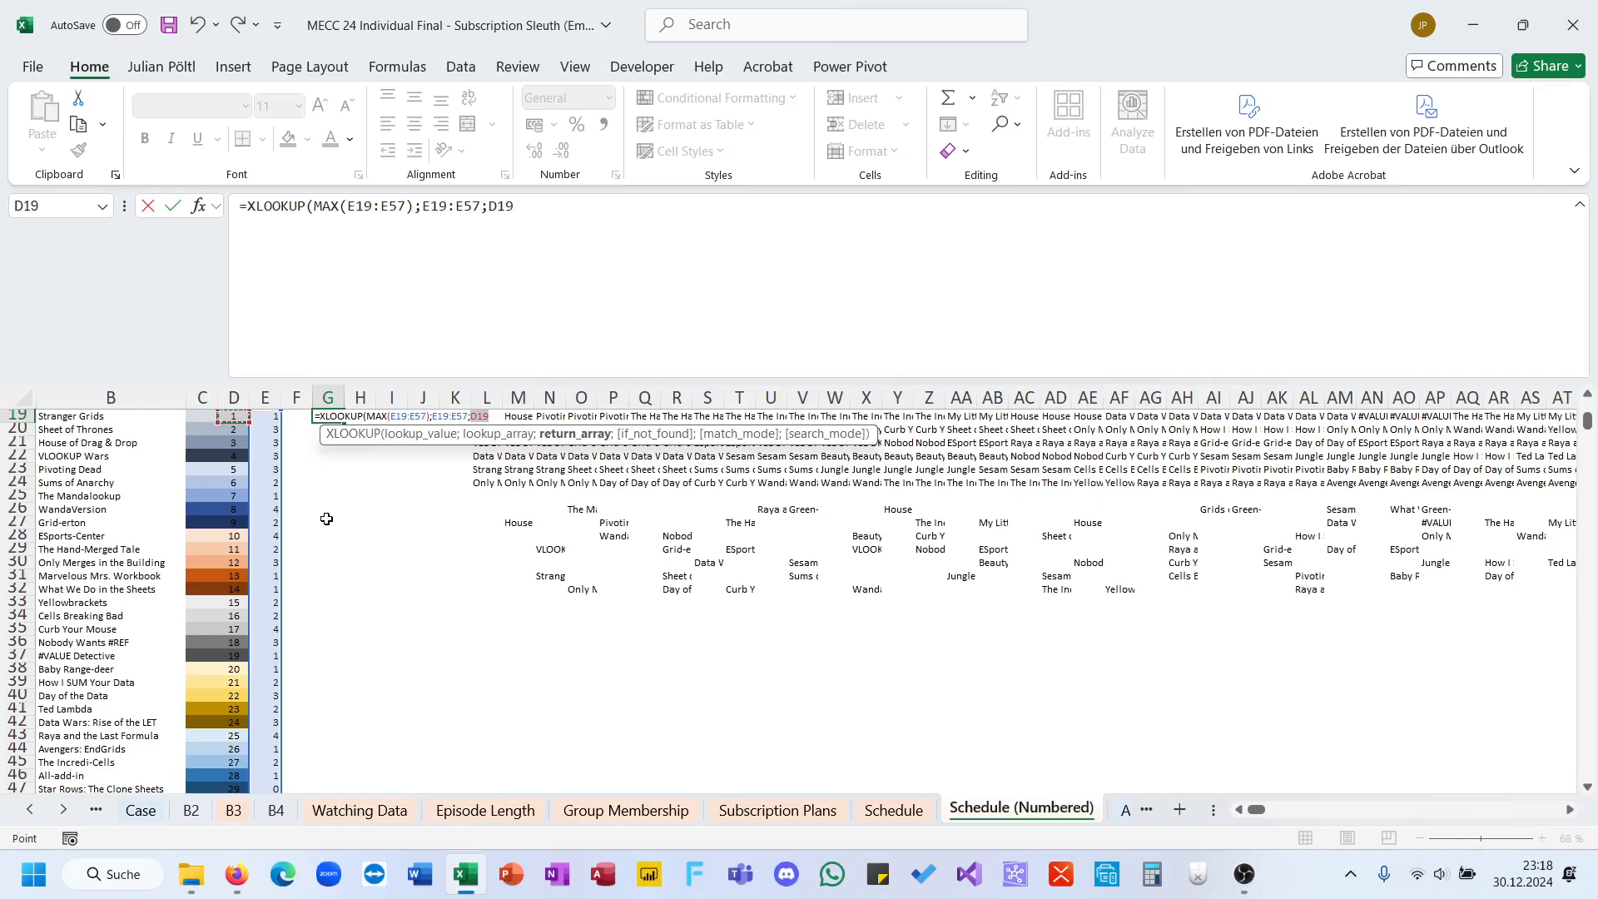
{"action": "key", "text": "ctrl+shift+Down"}
{"action": "key", "text": "Return"}
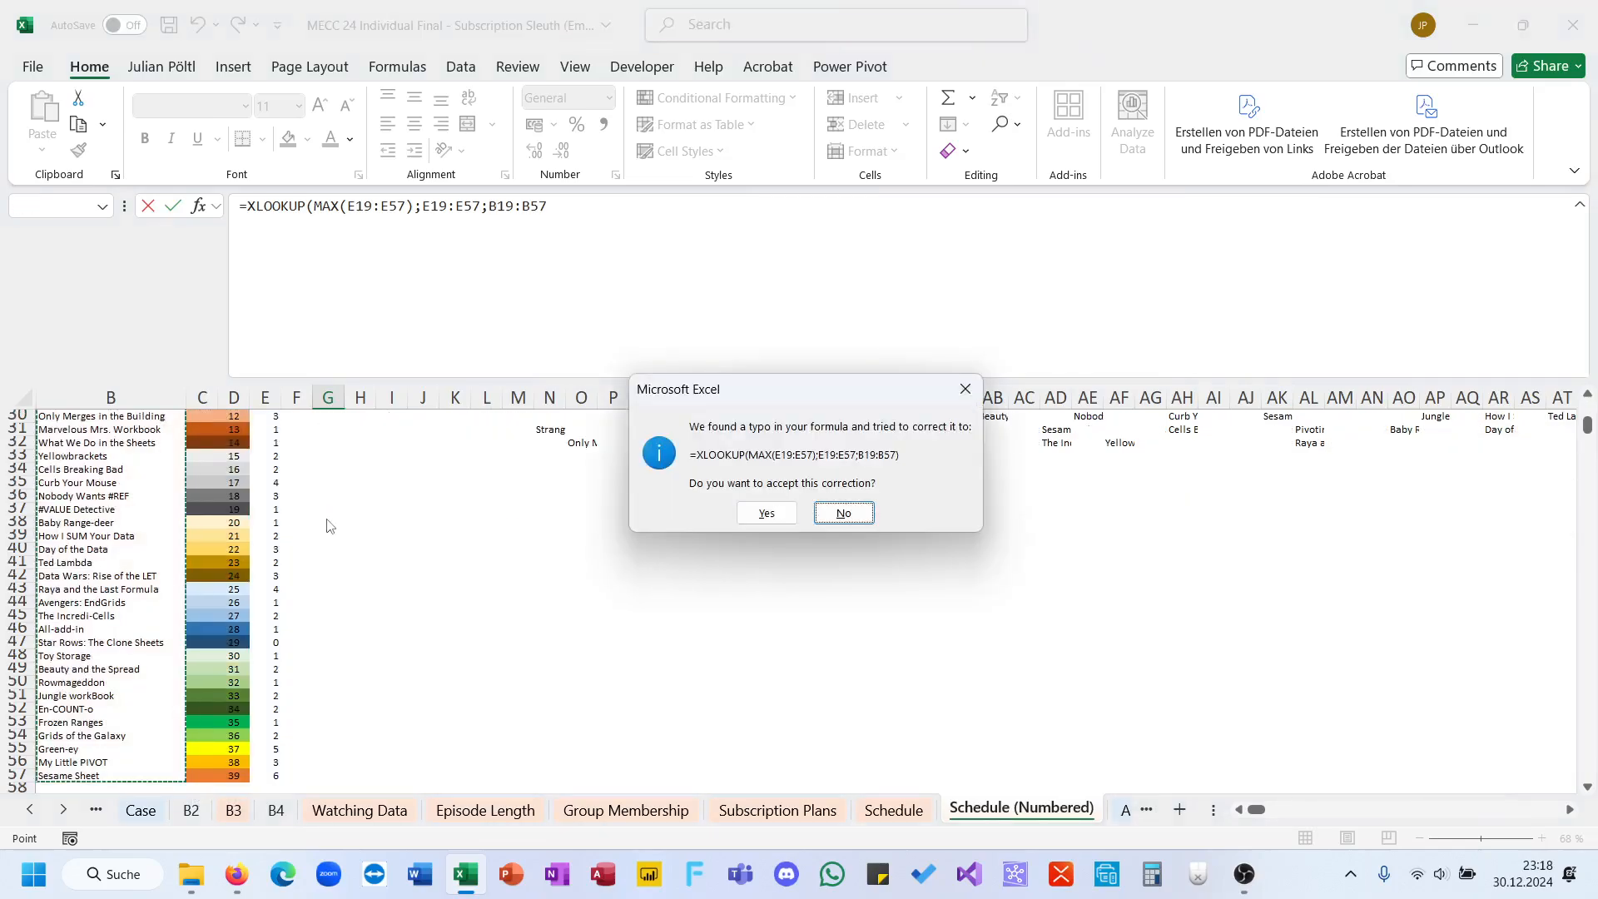
{"action": "key", "text": "Return"}
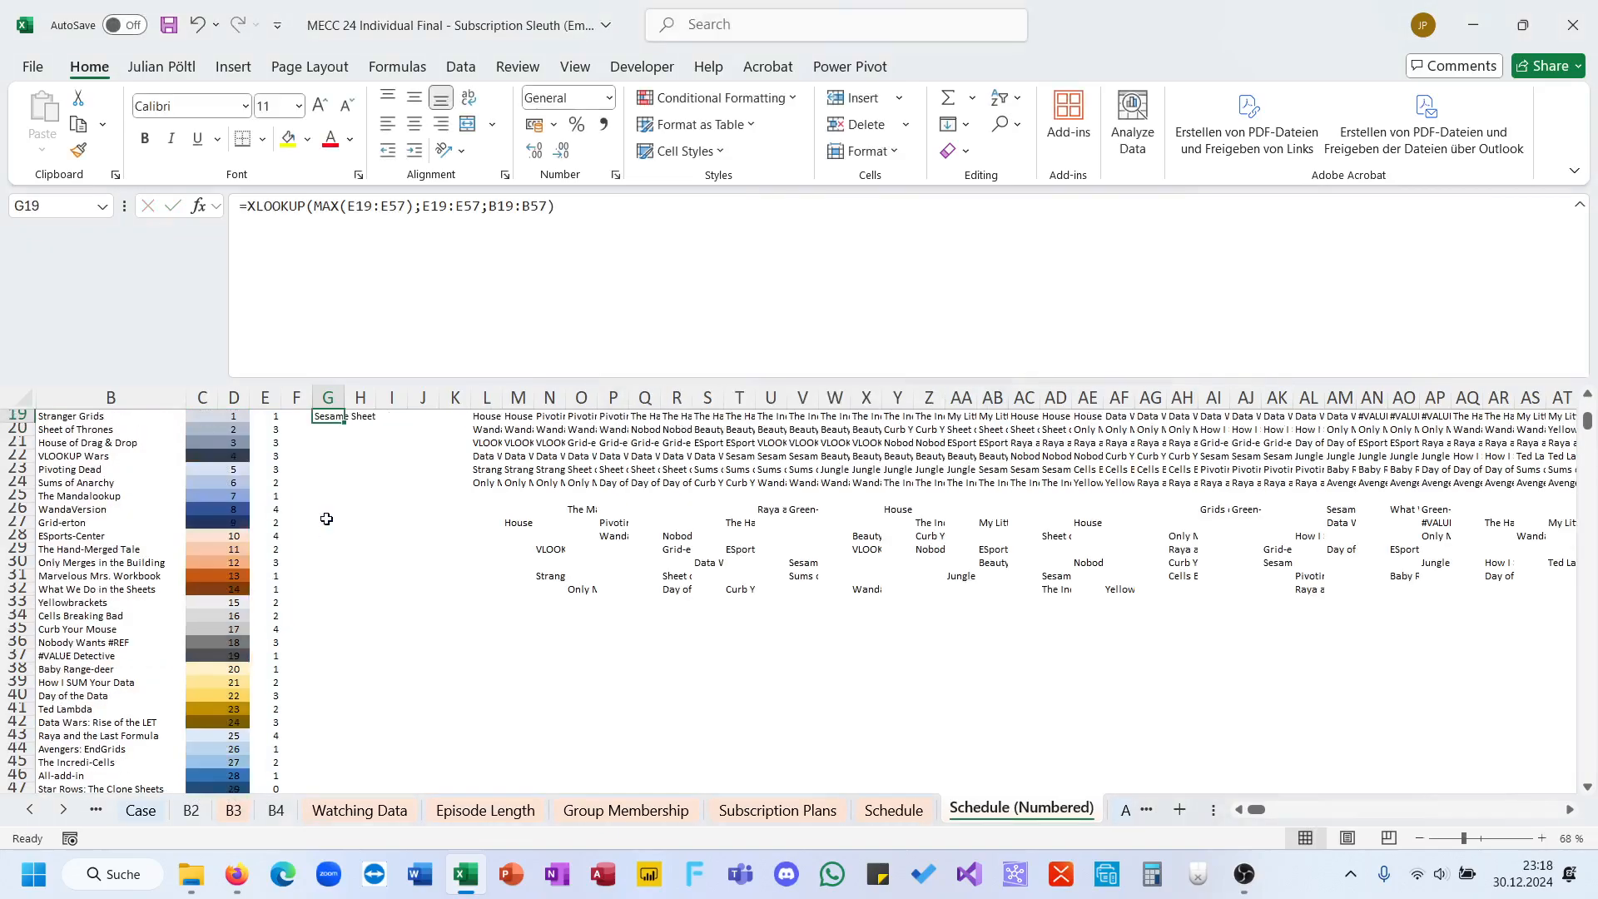
Step: Copy the G19 result and paste it as a value into the Bonus 5 answer cell E29 on the Case sheet
{"action": "key", "text": "ctrl+c"}
{"action": "left_click", "coordinate": [141, 809]}
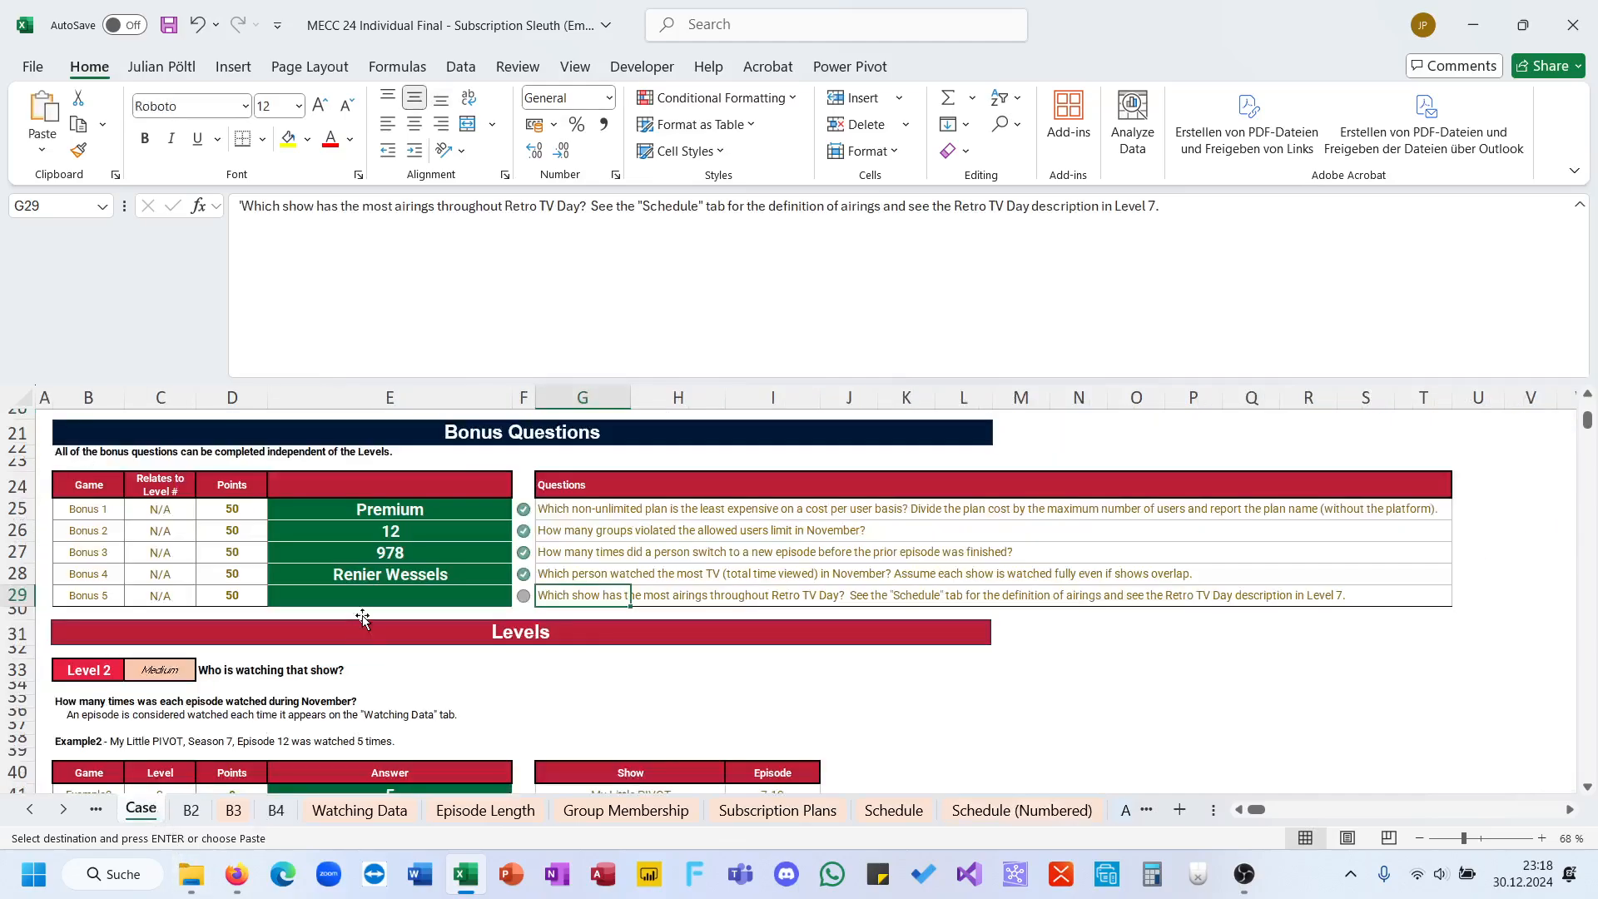
{"action": "left_click", "coordinate": [363, 598]}
{"action": "key", "text": "ctrl+shift+v"}
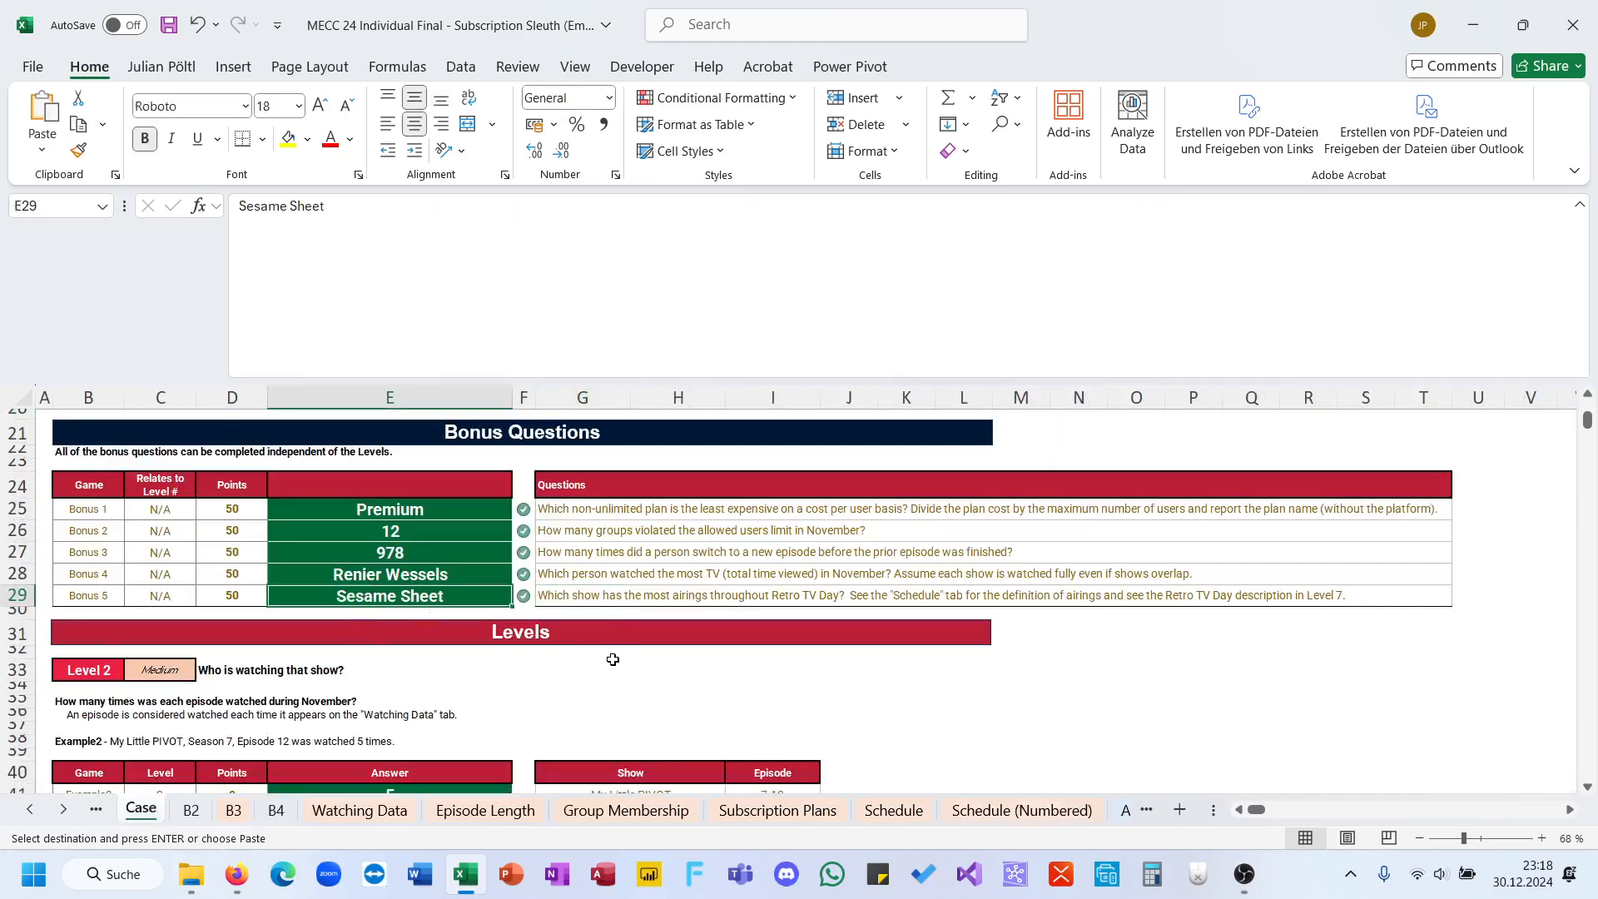
Step: Reduce the formula bar's height to a single line
{"action": "scroll", "coordinate": [612, 659], "scroll_direction": "up", "scroll_amount": 7}
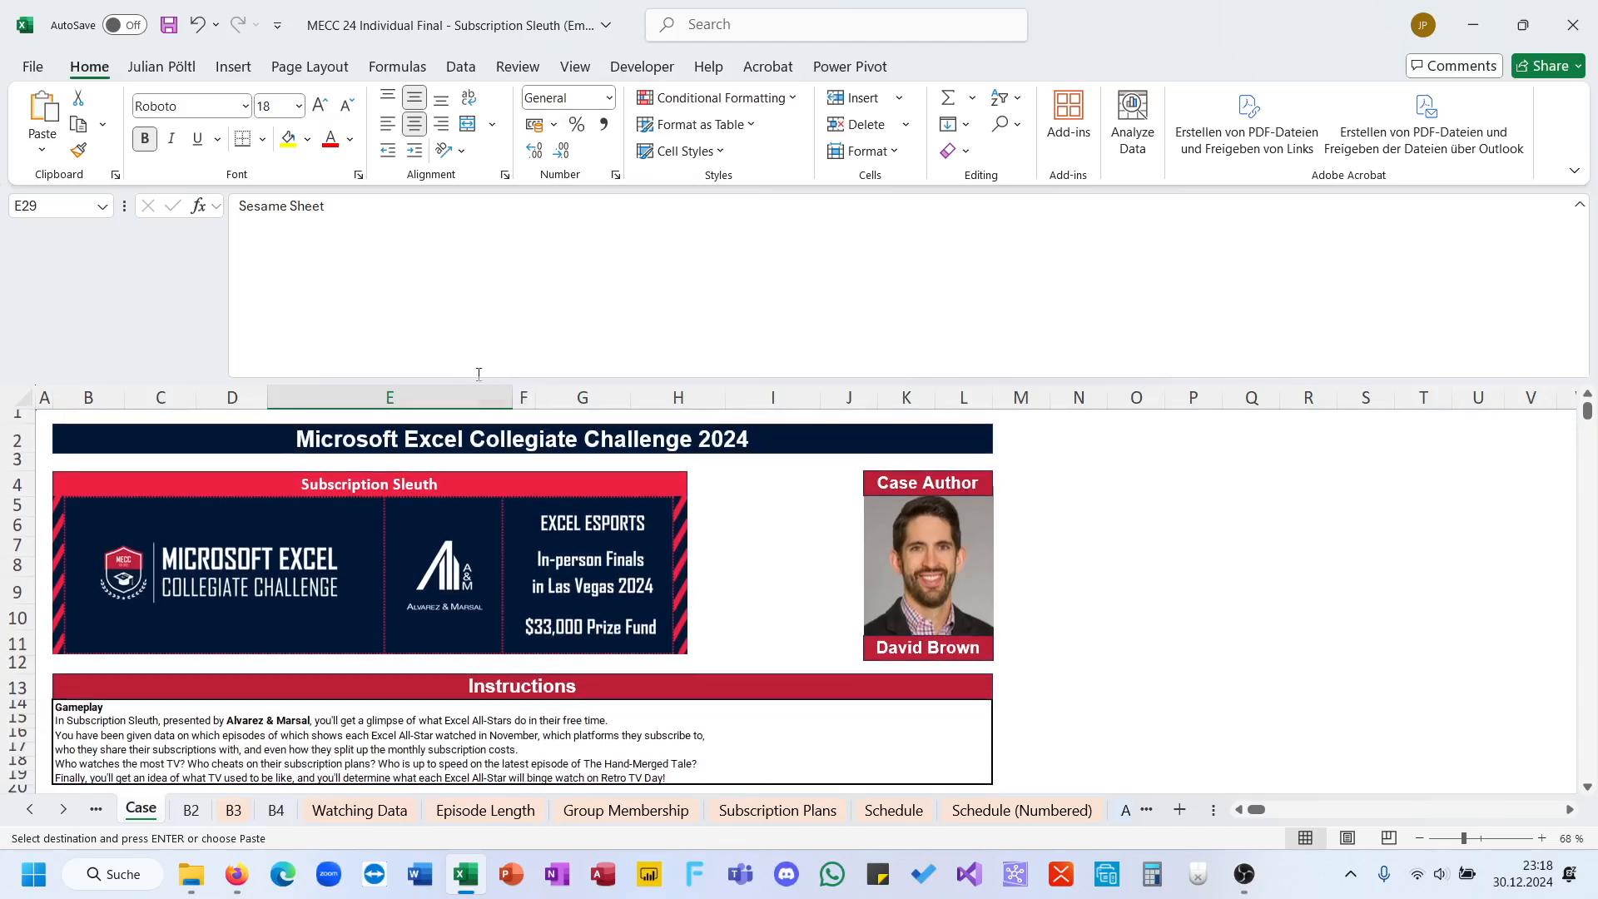
{"action": "left_click_drag", "start_coordinate": [443, 379], "coordinate": [387, 209]}
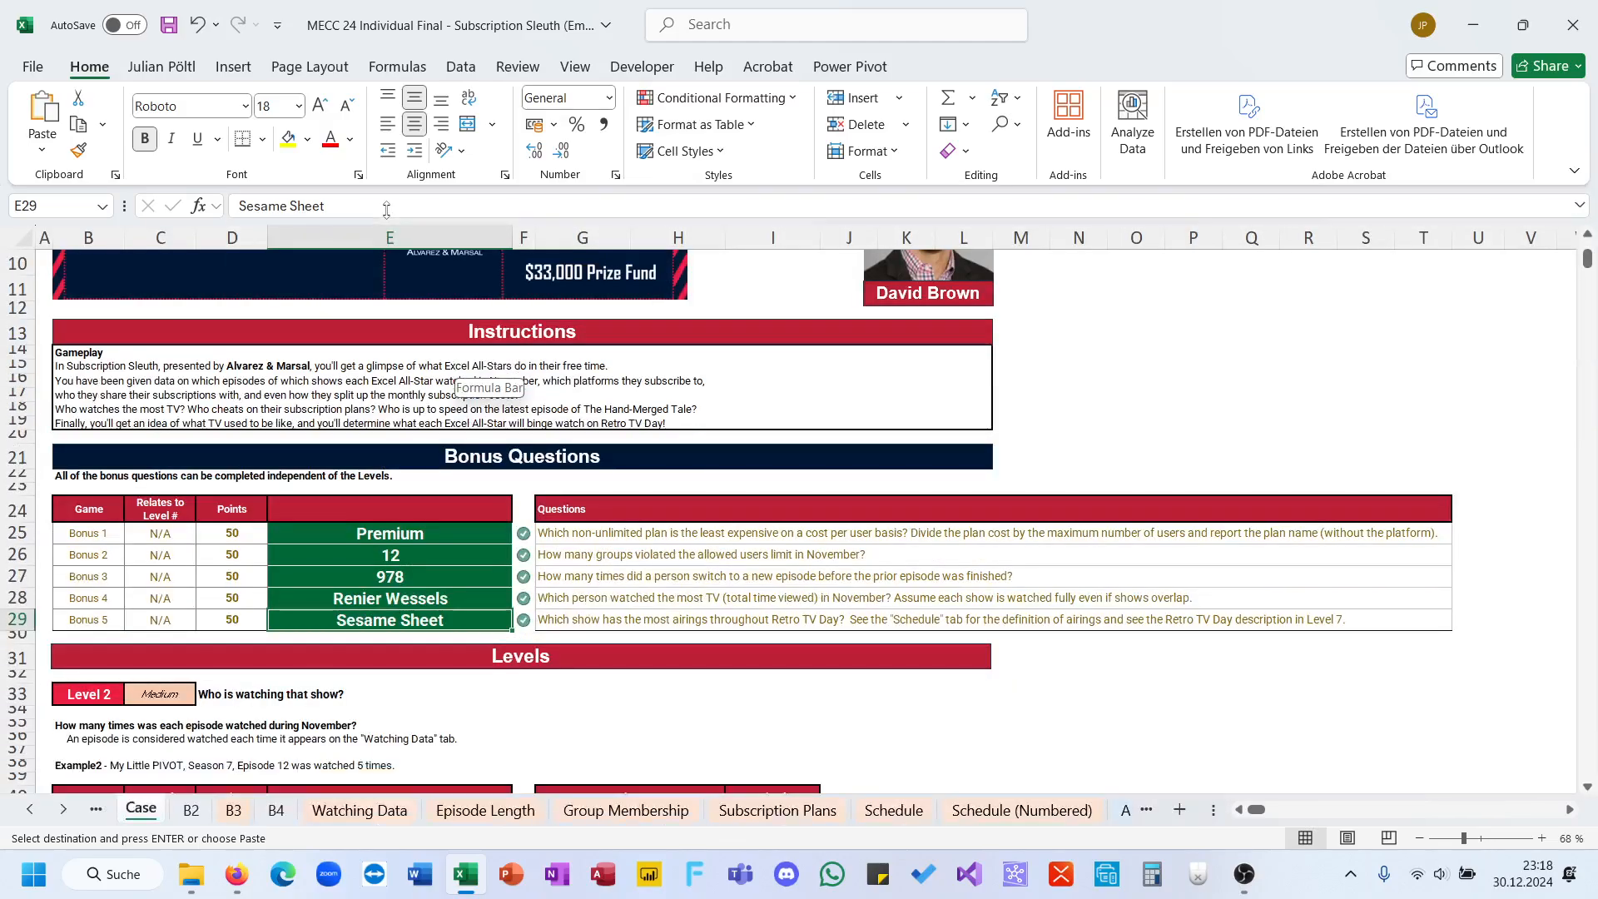
{"action": "left_click", "coordinate": [1243, 874]}
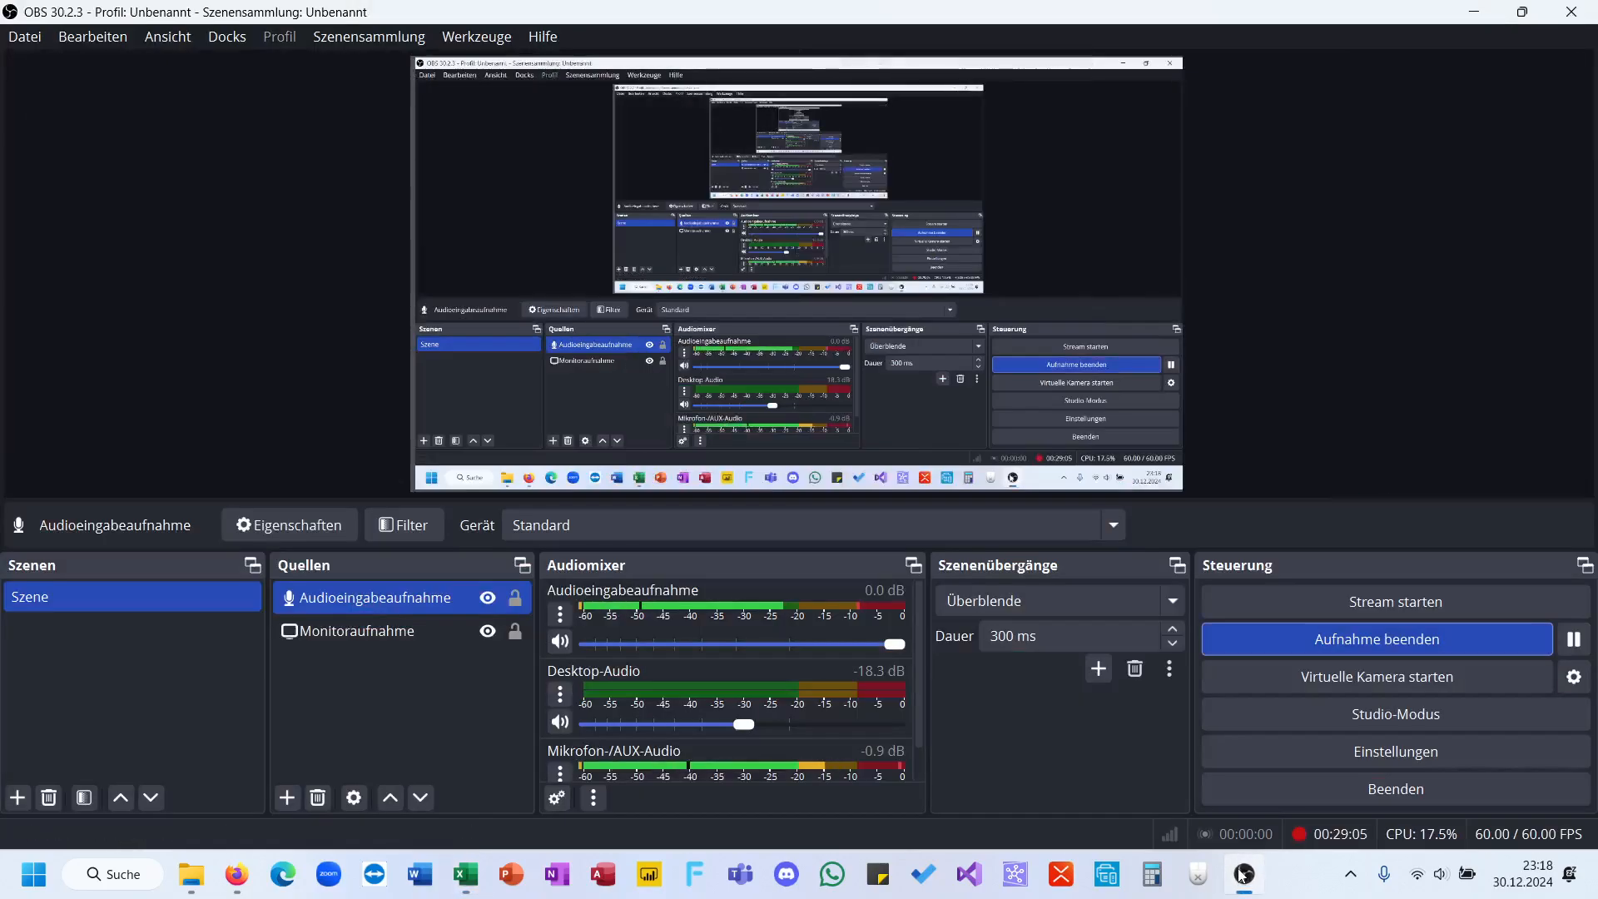
{"action": "left_click", "coordinate": [1244, 874]}
{"action": "scroll", "coordinate": [958, 567], "scroll_direction": "up", "scroll_amount": 3}
{"action": "left_click", "coordinate": [1077, 729]}
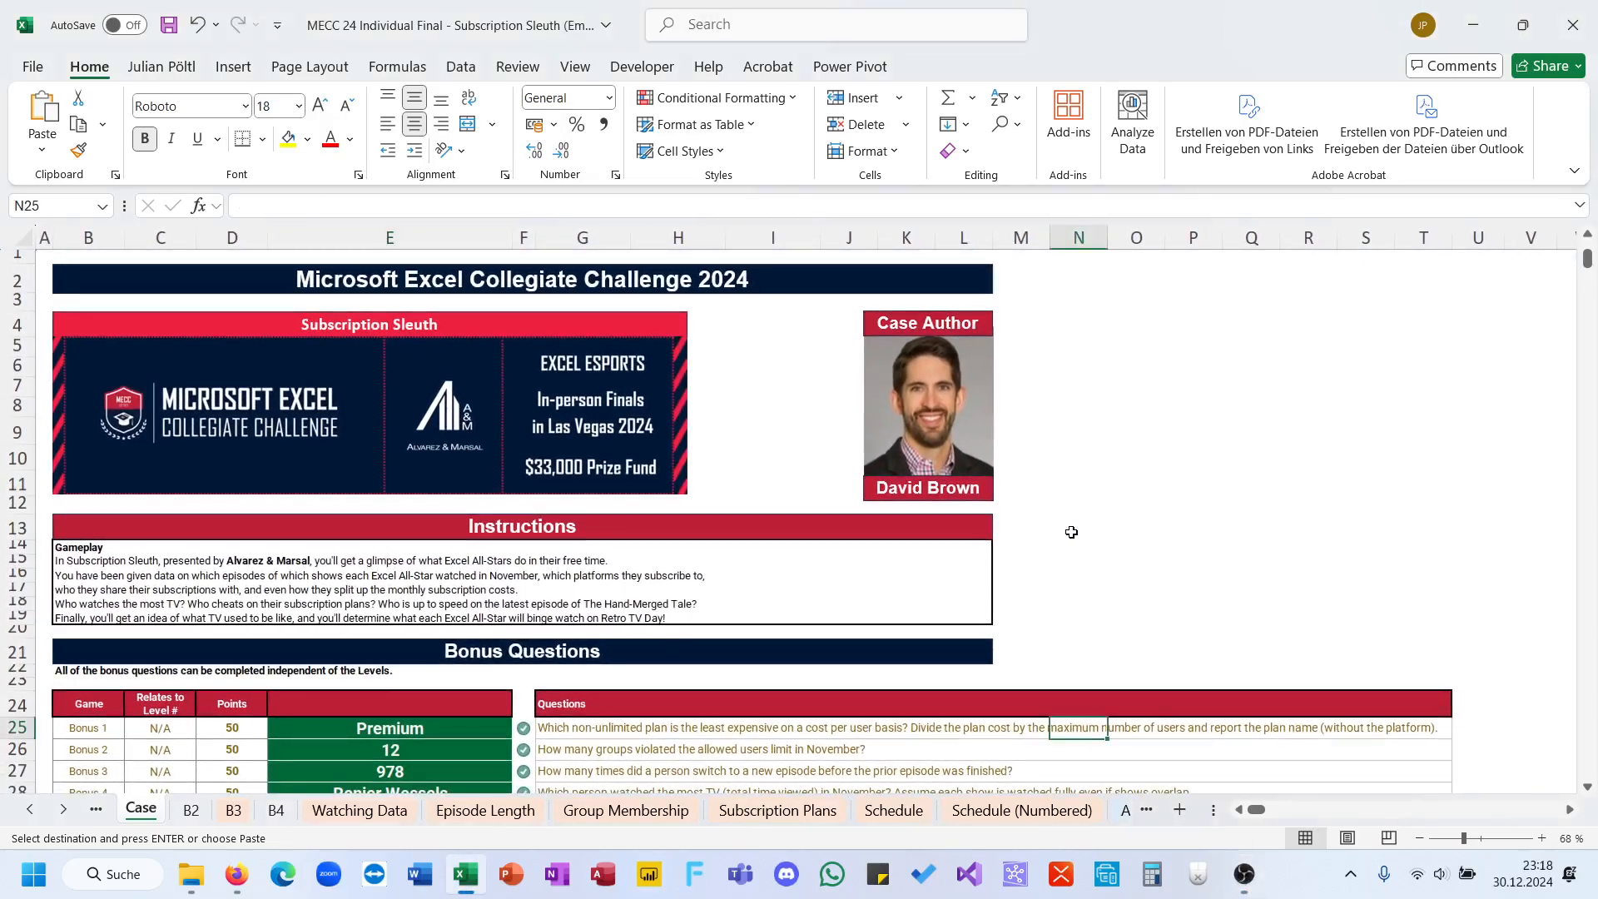
Step: Select the points of Bonus 1 to Bonus 5 in D25:D29 on the Case sheet to check their sum
{"action": "left_click", "coordinate": [845, 680]}
{"action": "scroll", "coordinate": [833, 684], "scroll_direction": "down", "scroll_amount": 4}
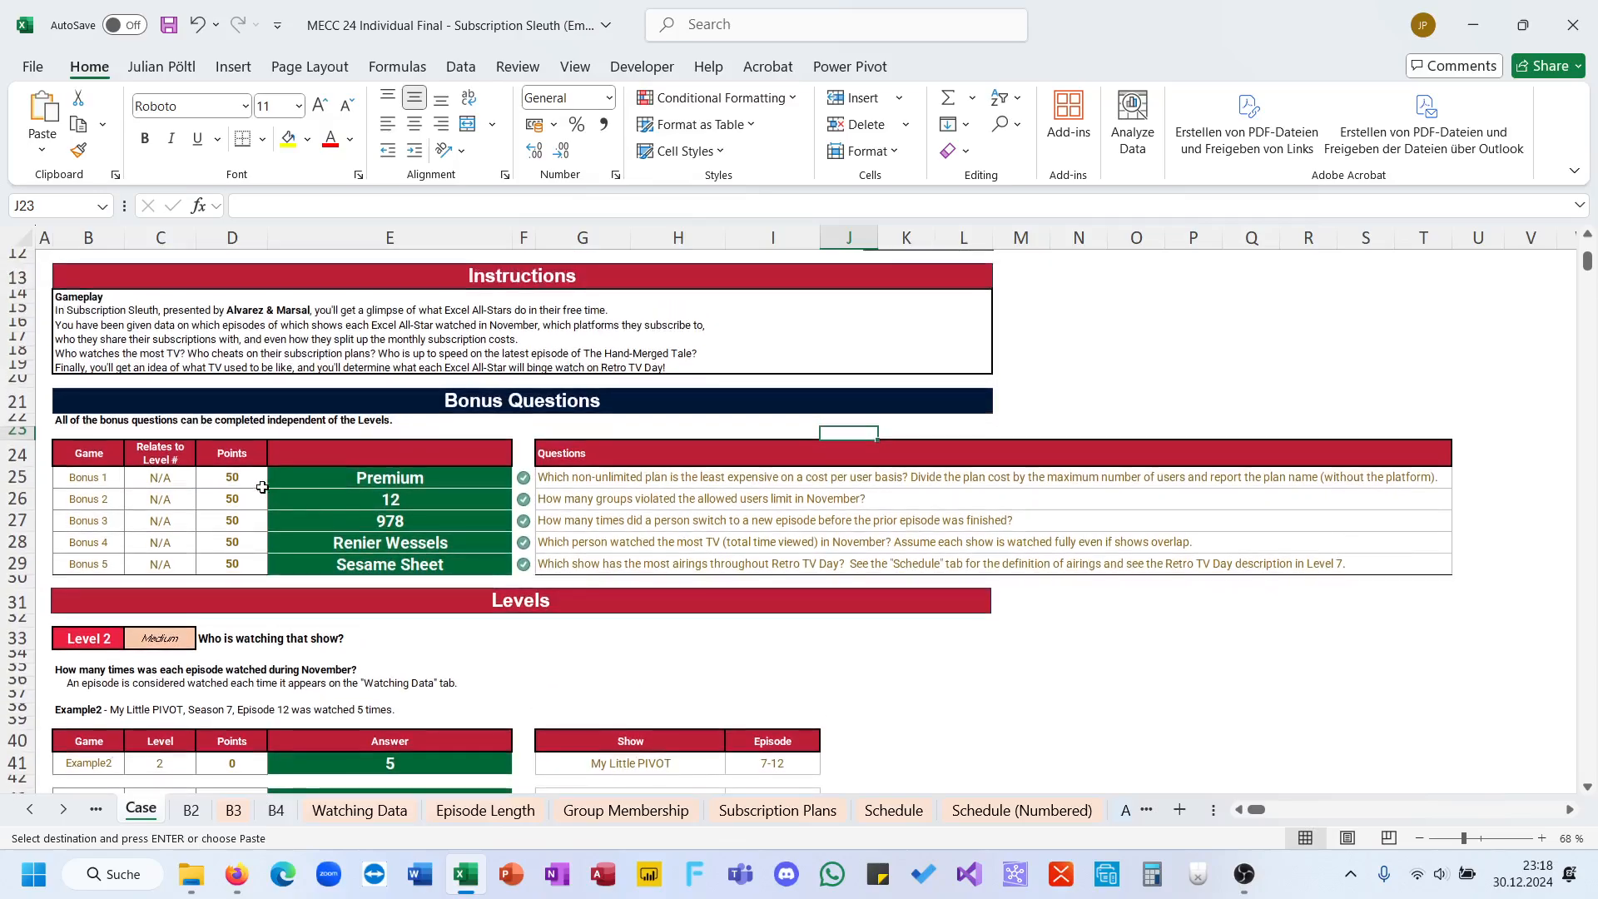
{"action": "left_click_drag", "start_coordinate": [260, 483], "coordinate": [235, 566]}
{"action": "key", "text": "ctrl+v"}
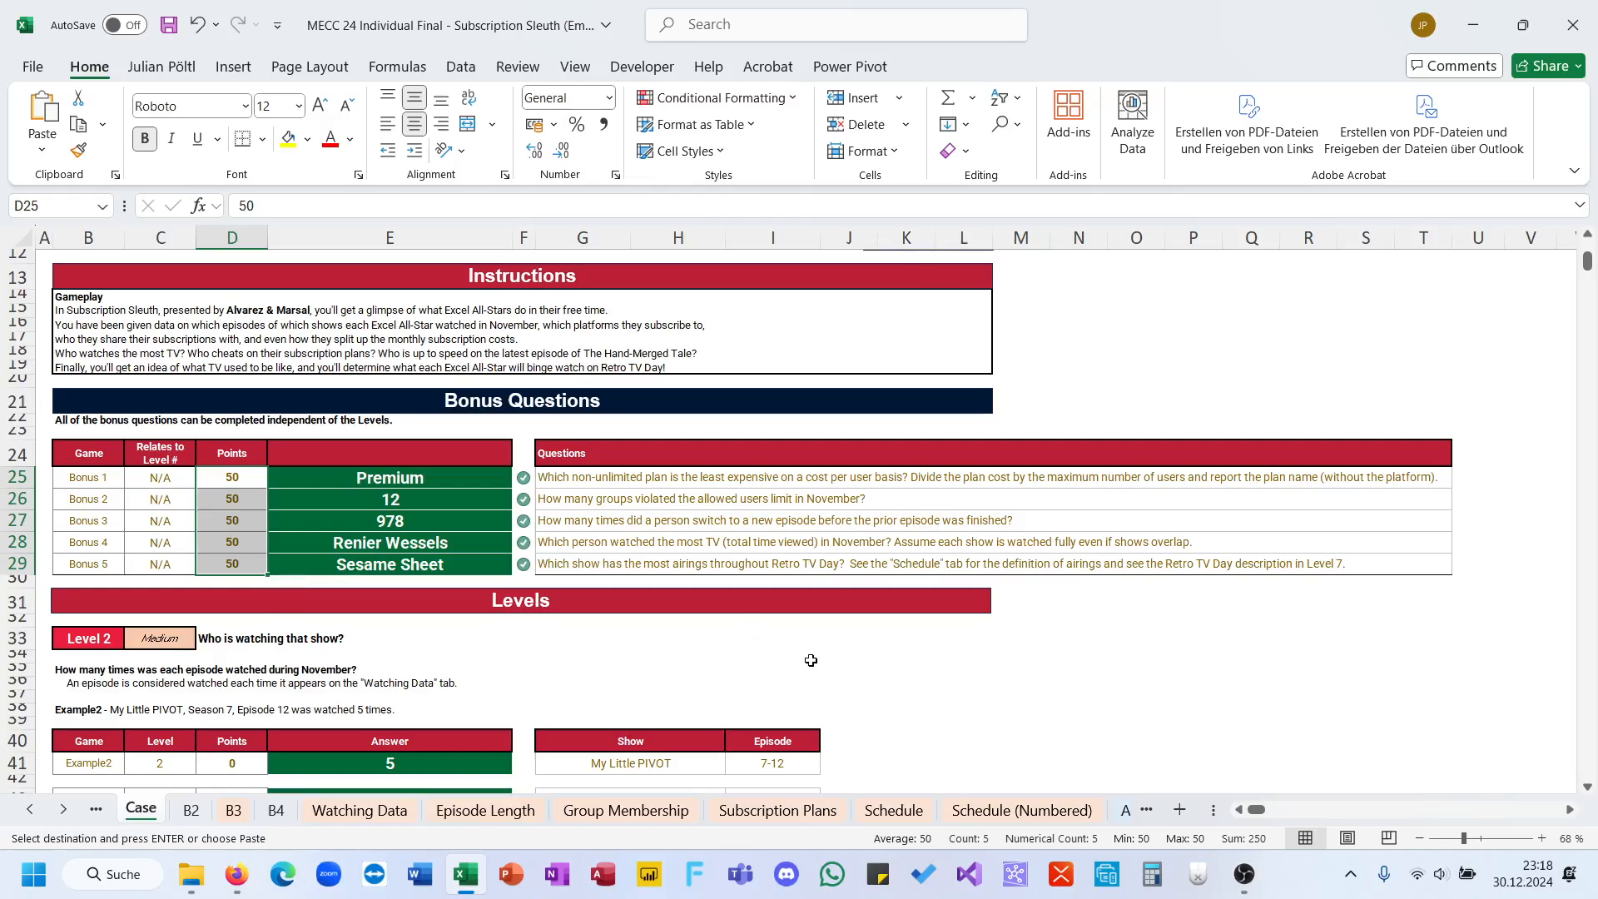
Step: Review the Case sheet's answers from the bonus questions down to Level 6 and return to the sheet's title
{"action": "left_click", "coordinate": [849, 681]}
{"action": "scroll", "coordinate": [850, 678], "scroll_direction": "up", "scroll_amount": 1}
{"action": "scroll", "coordinate": [849, 678], "scroll_direction": "up", "scroll_amount": 3}
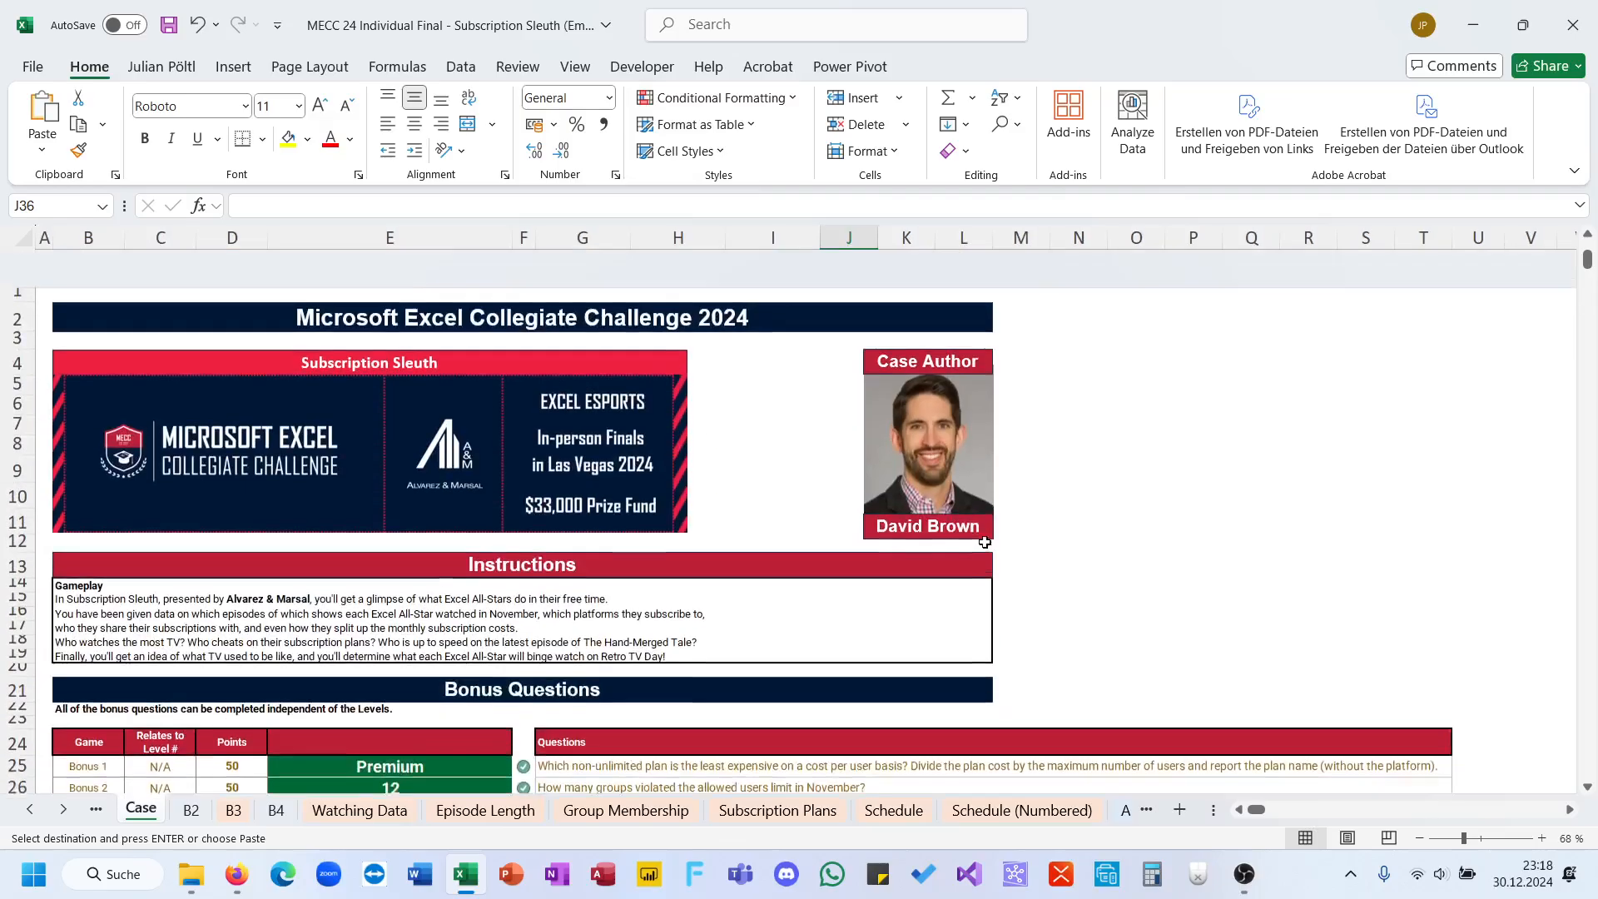
{"action": "scroll", "coordinate": [985, 542], "scroll_direction": "down", "scroll_amount": 20}
{"action": "scroll", "coordinate": [985, 542], "scroll_direction": "down", "scroll_amount": 20}
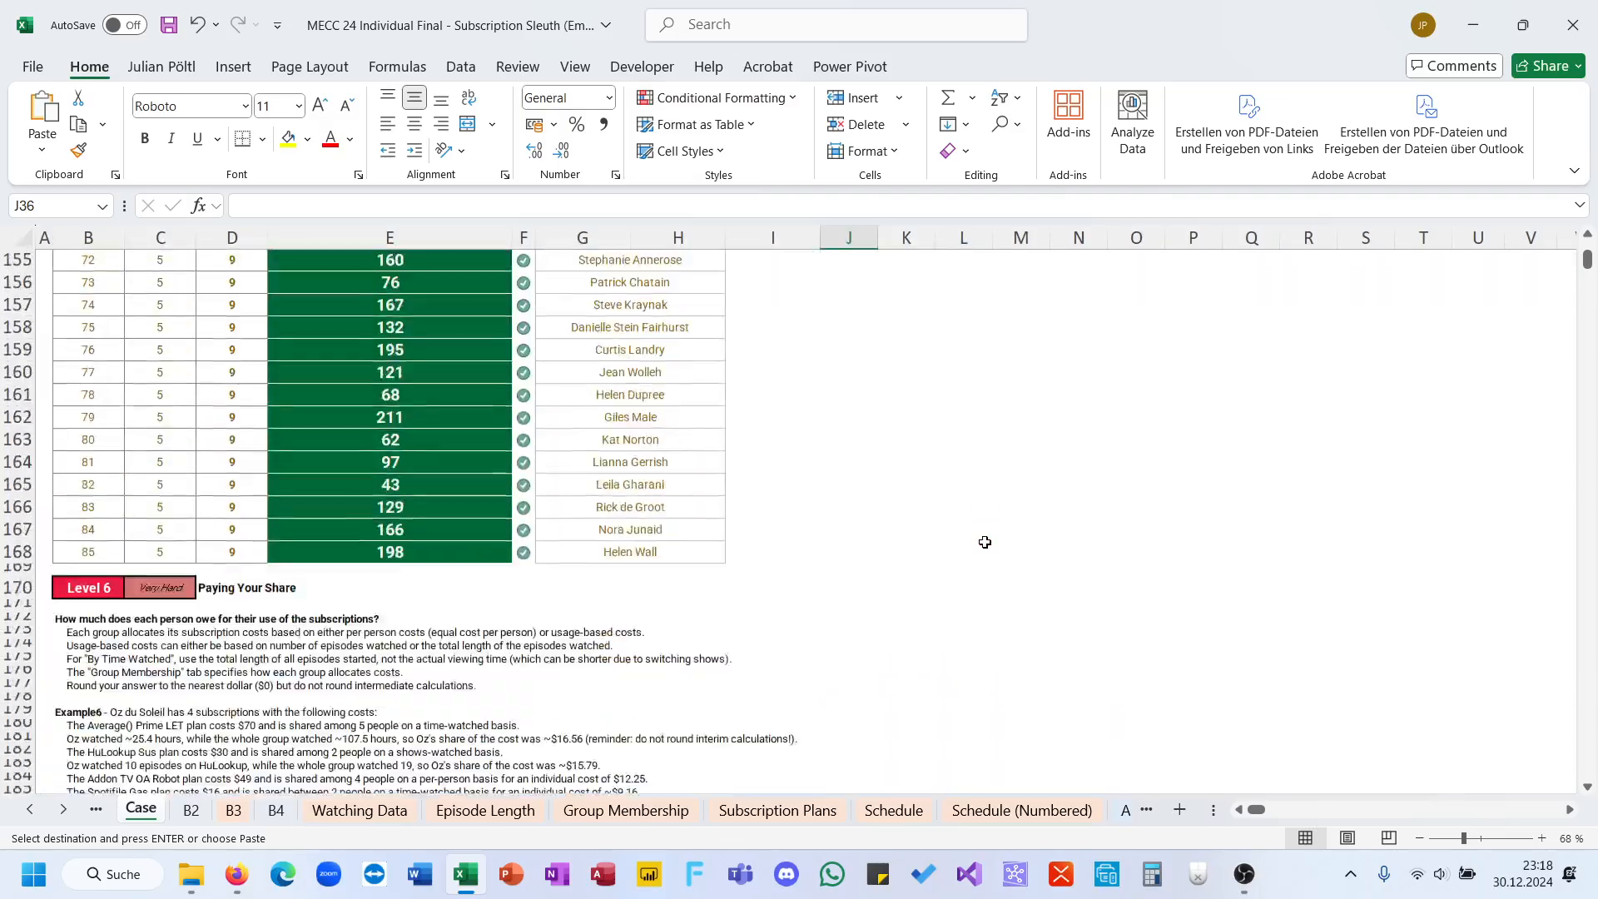
{"action": "scroll", "coordinate": [985, 541], "scroll_direction": "up", "scroll_amount": 20}
{"action": "scroll", "coordinate": [984, 542], "scroll_direction": "up", "scroll_amount": 20}
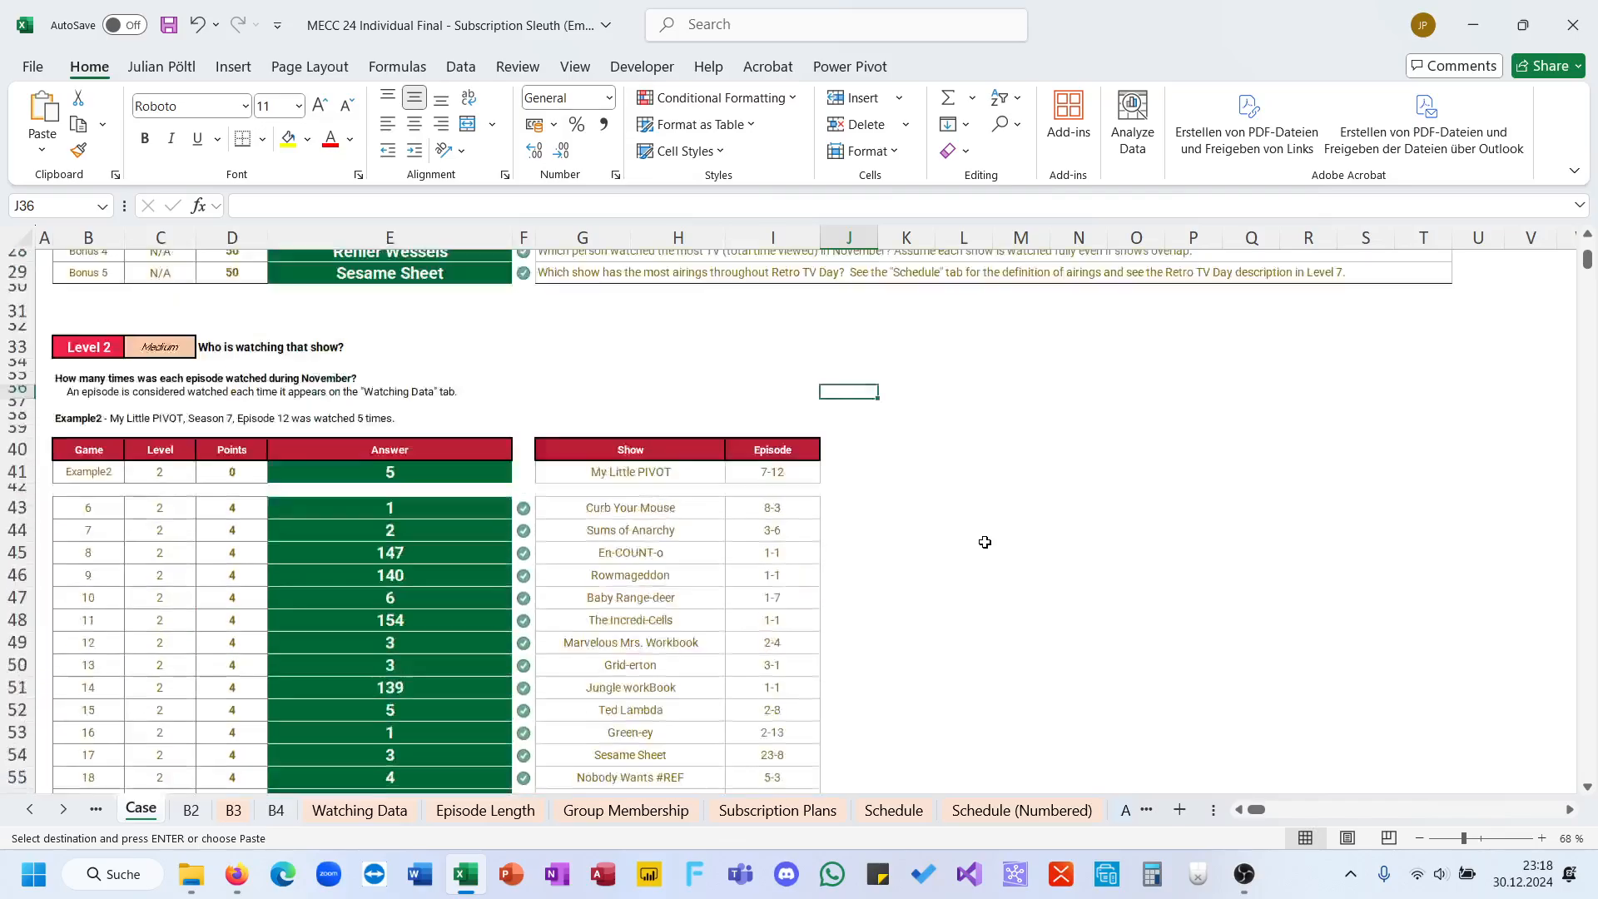
{"action": "left_click", "coordinate": [1068, 555]}
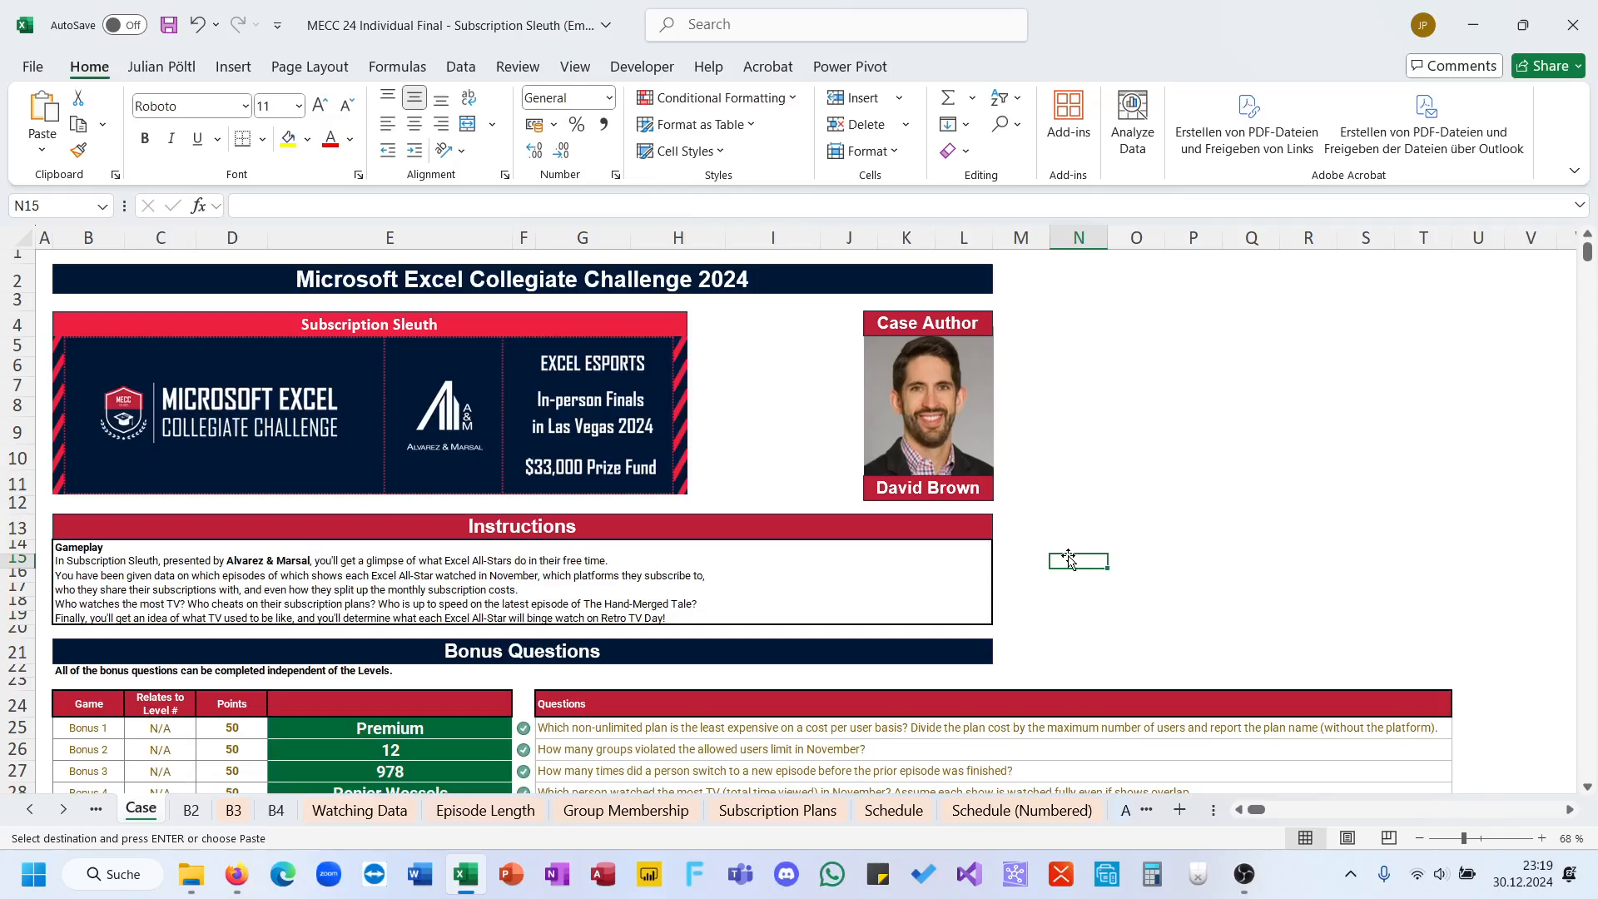
Step: Switch to OBS and stop the running screen recording
{"action": "left_click", "coordinate": [1243, 873]}
{"action": "left_click", "coordinate": [1365, 639]}
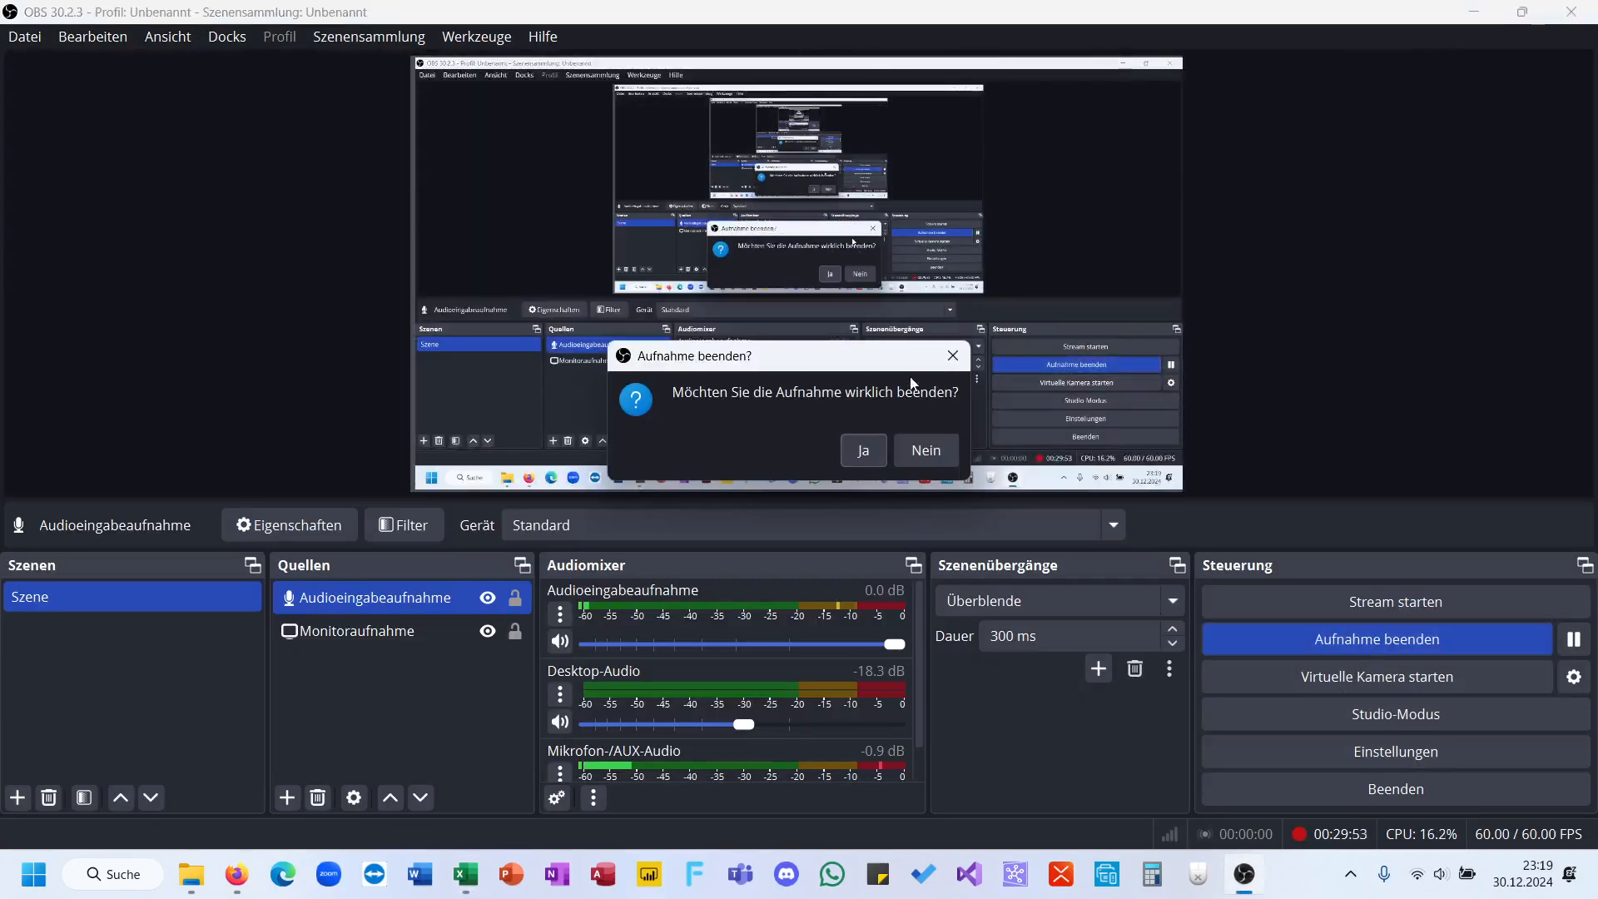